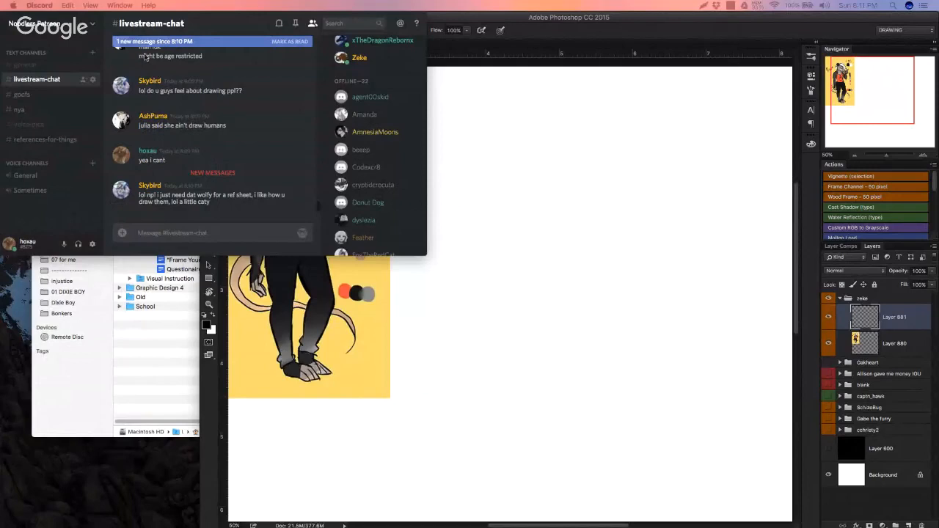
click(29, 249)
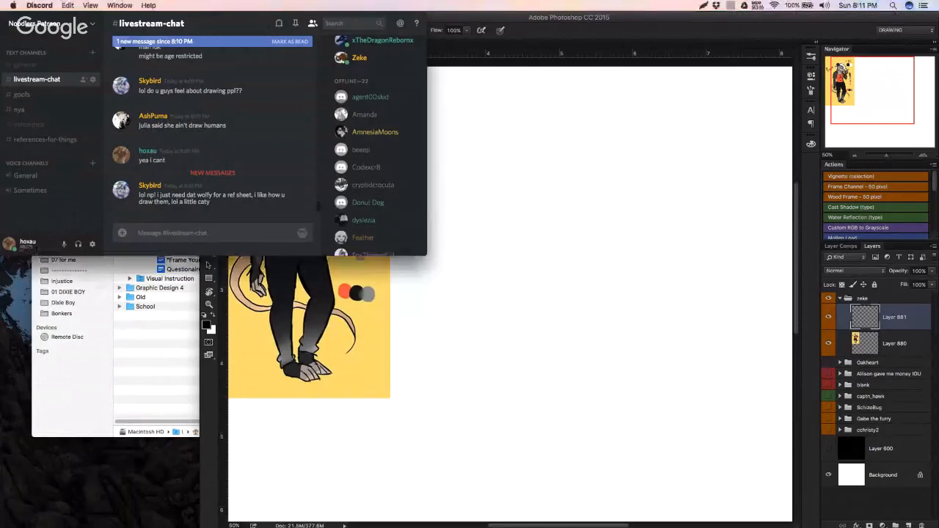
drag(31, 248, 23, 241)
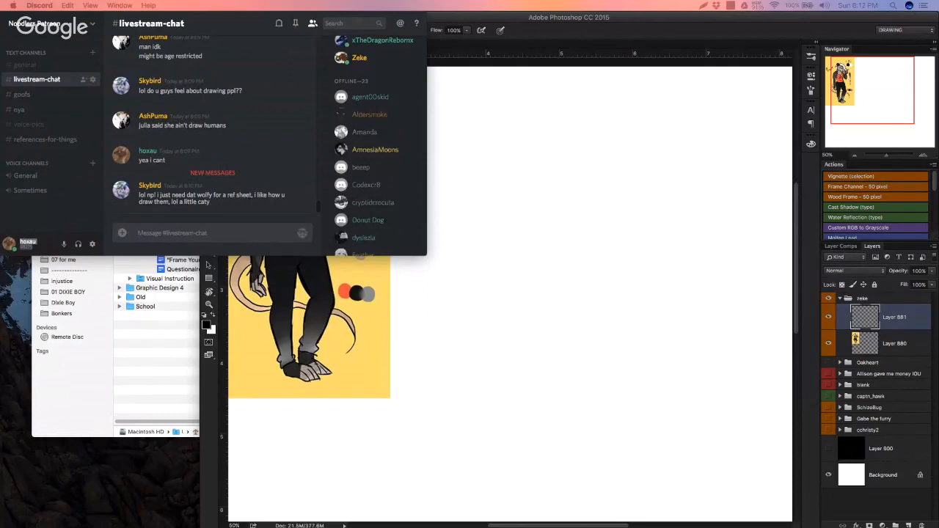
Step: Move the YouTube live chat window down below the Discord chat and bring Photoshop back to the front
drag(218, 121, 201, 246)
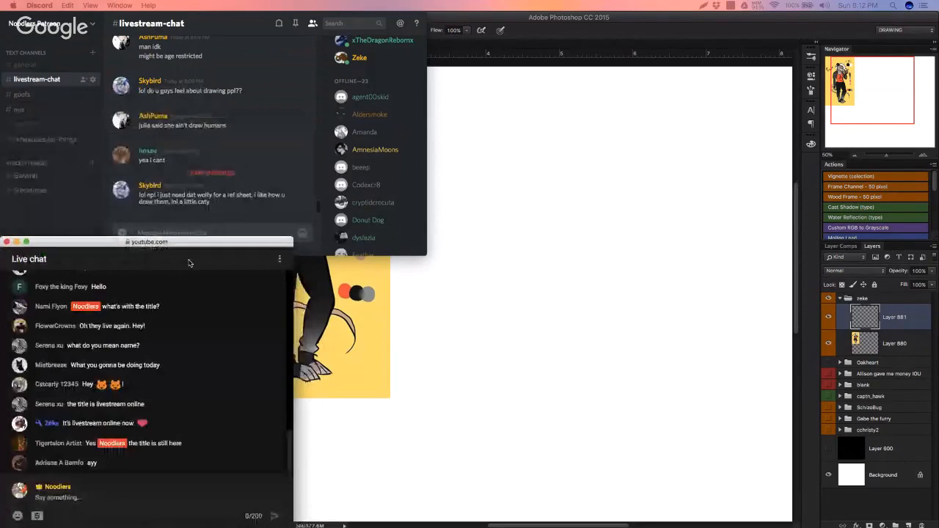
click(184, 252)
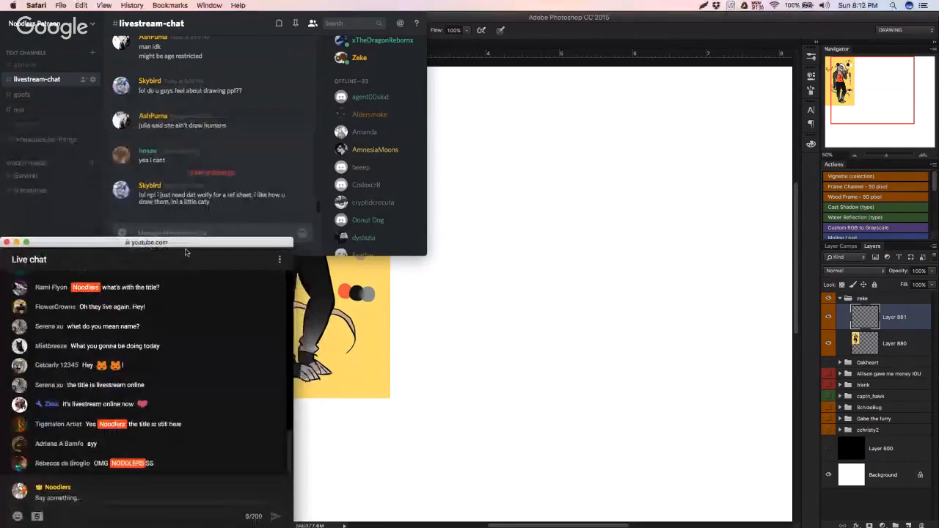
drag(176, 244, 166, 297)
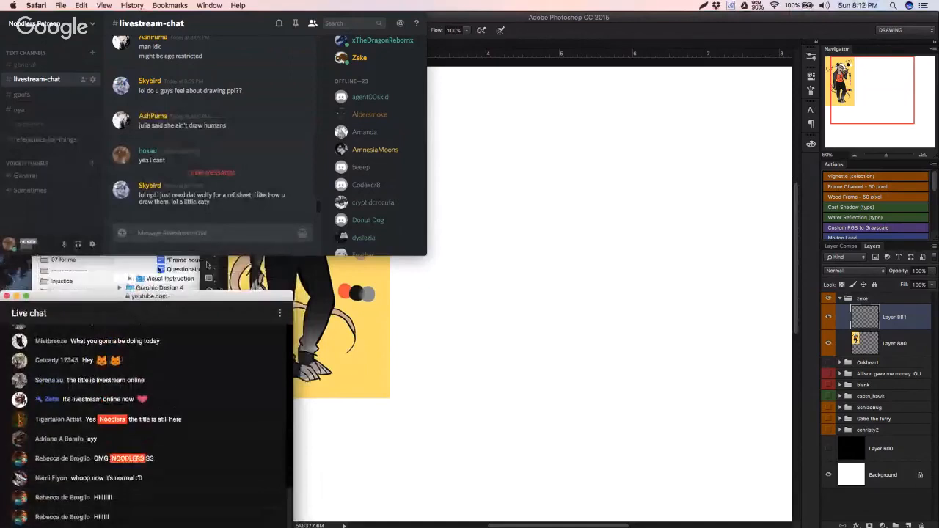
click(449, 358)
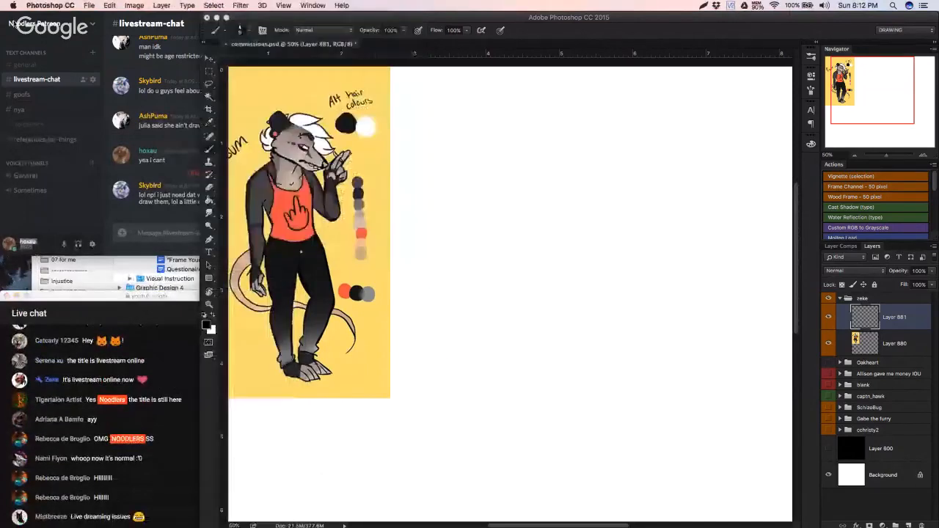
Step: Shift the Discord window partly off-screen so its messages stay readable beside the canvas, with the live chat directly beneath them
click(108, 34)
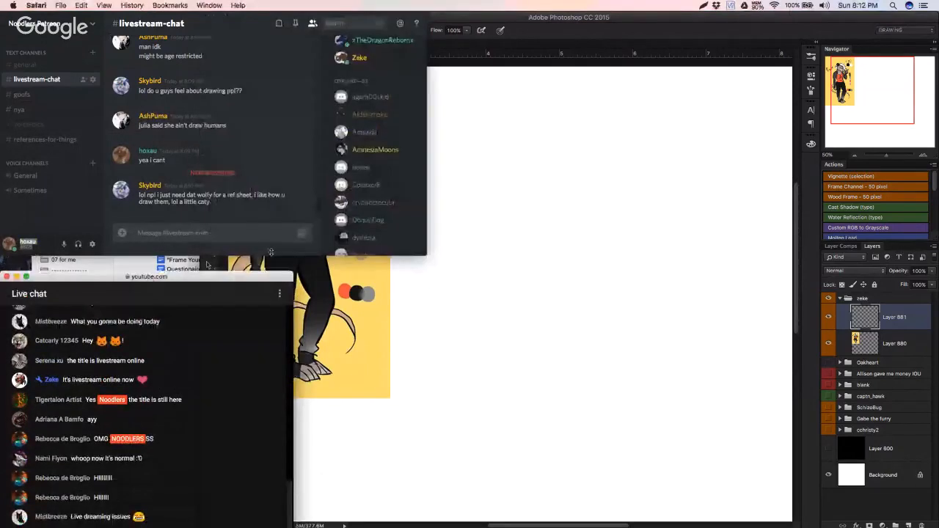
drag(202, 9, 105, 7)
click(470, 151)
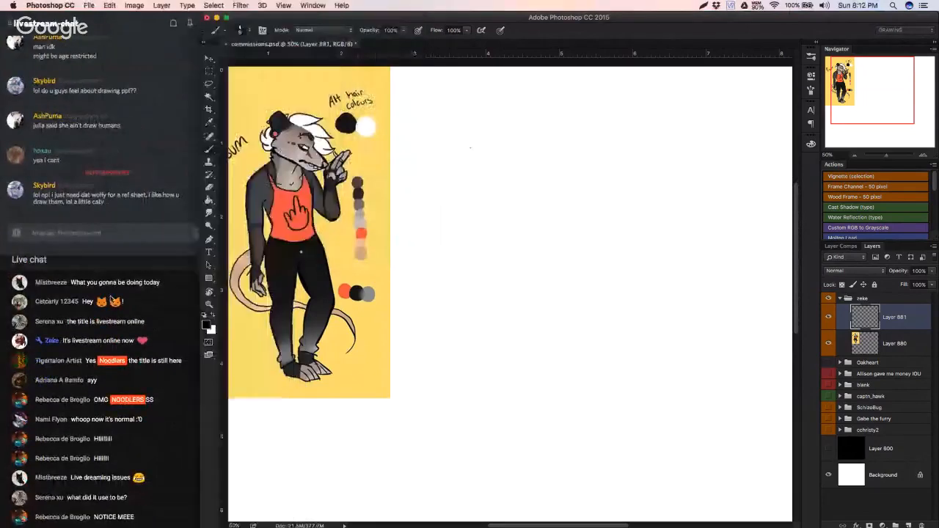
click(110, 300)
click(147, 188)
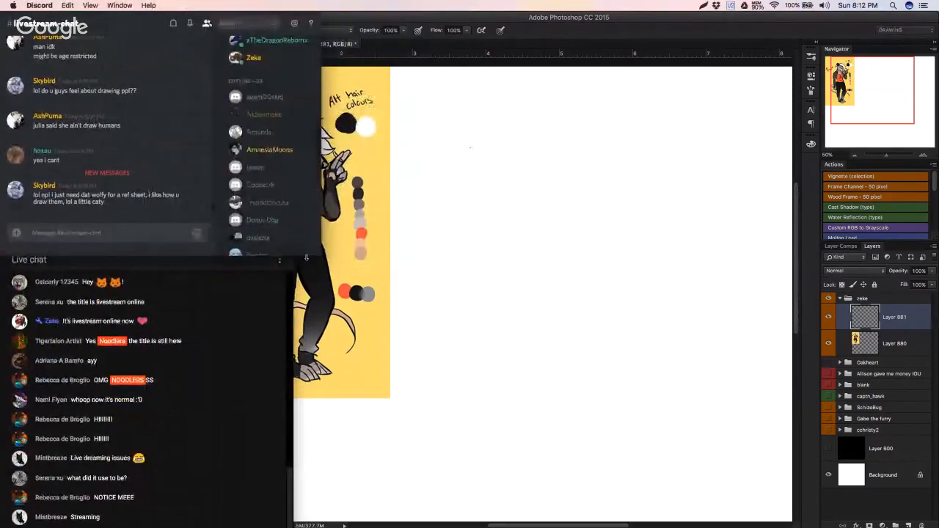
click(488, 123)
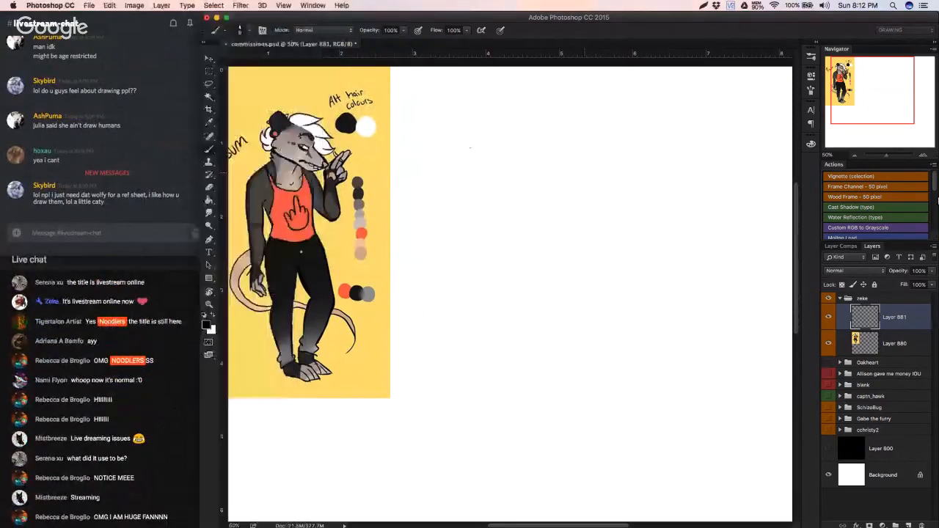
click(855, 155)
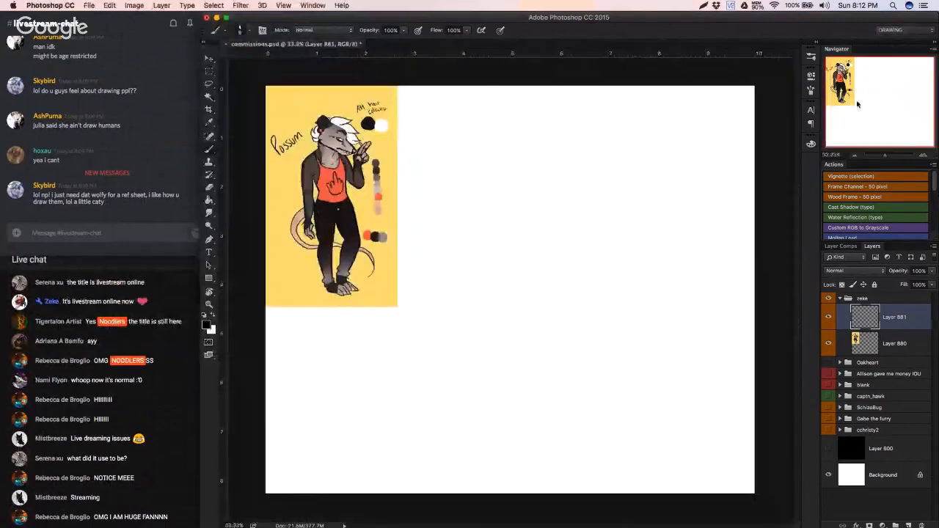
click(923, 155)
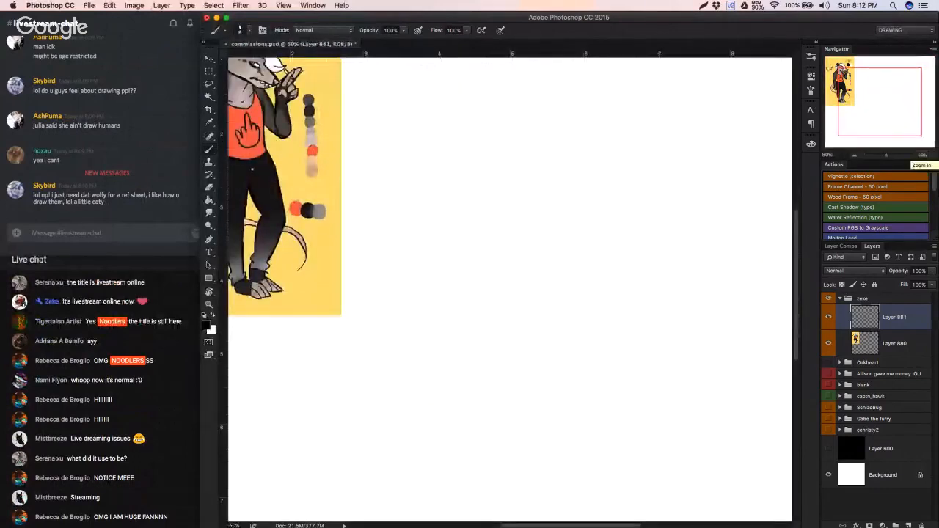
scroll(438, 342, right, 2)
scroll(498, 226, up, 2)
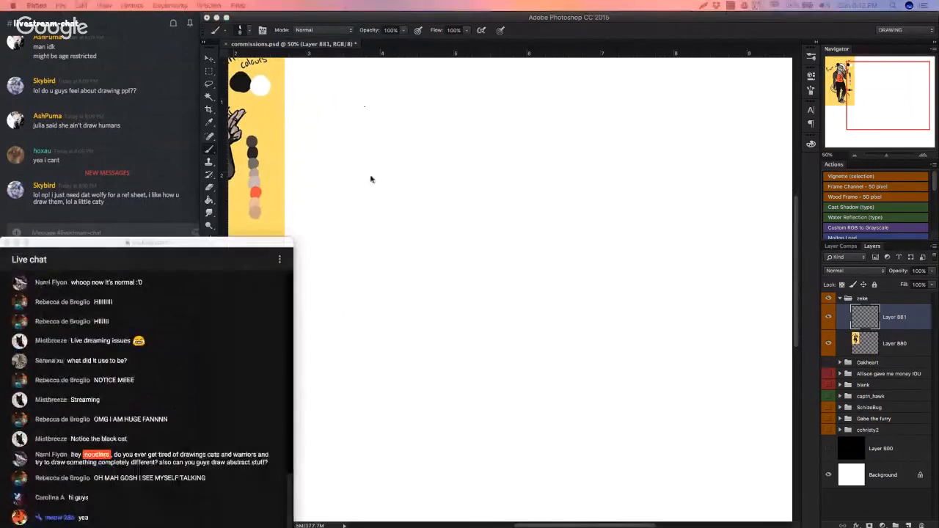
click(410, 215)
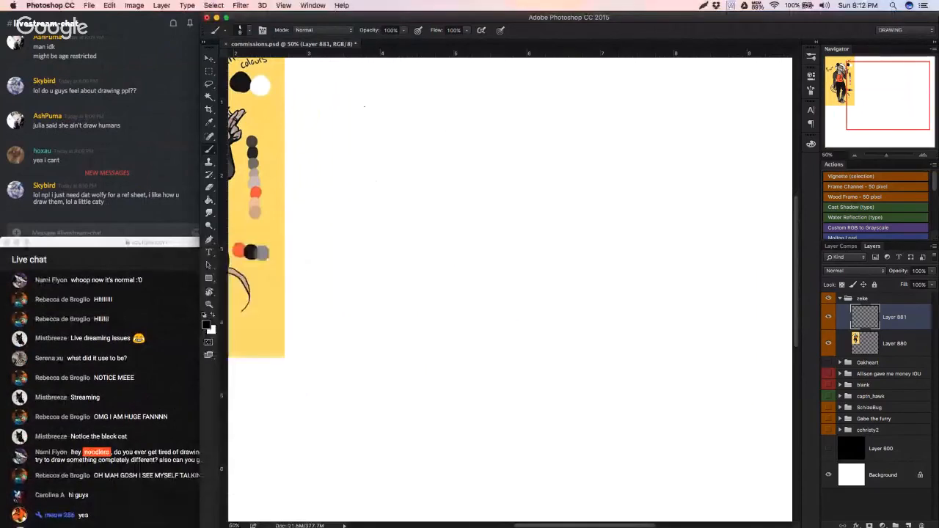
key(ctrl+Up)
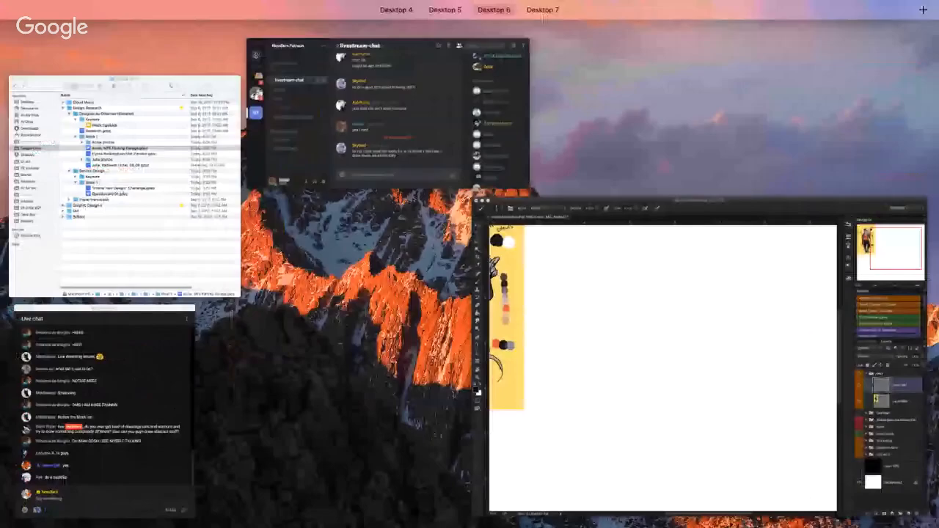
key(ctrl+Up)
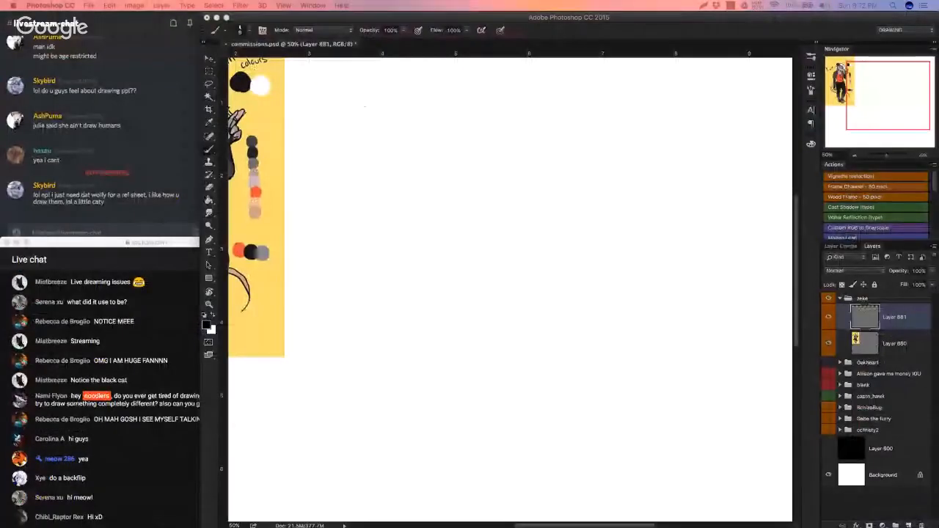
key(ctrl+Up)
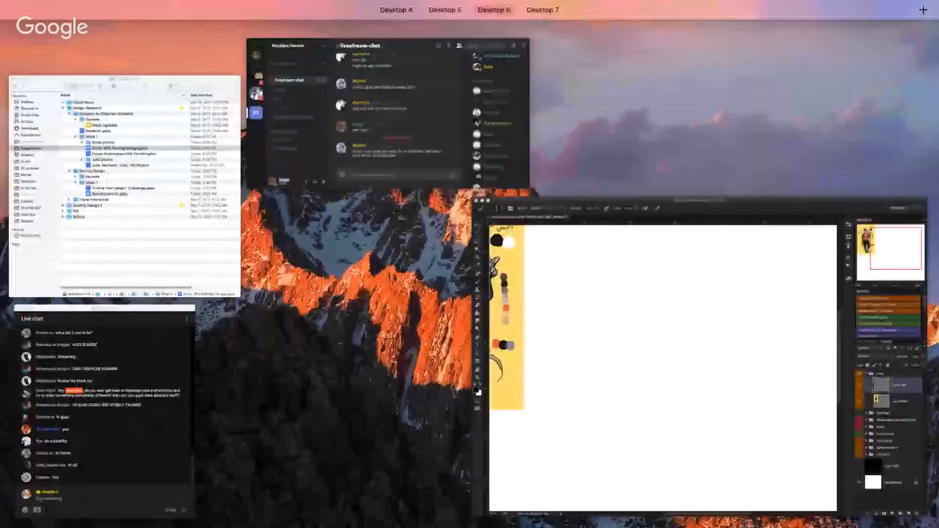
key(ctrl+Up)
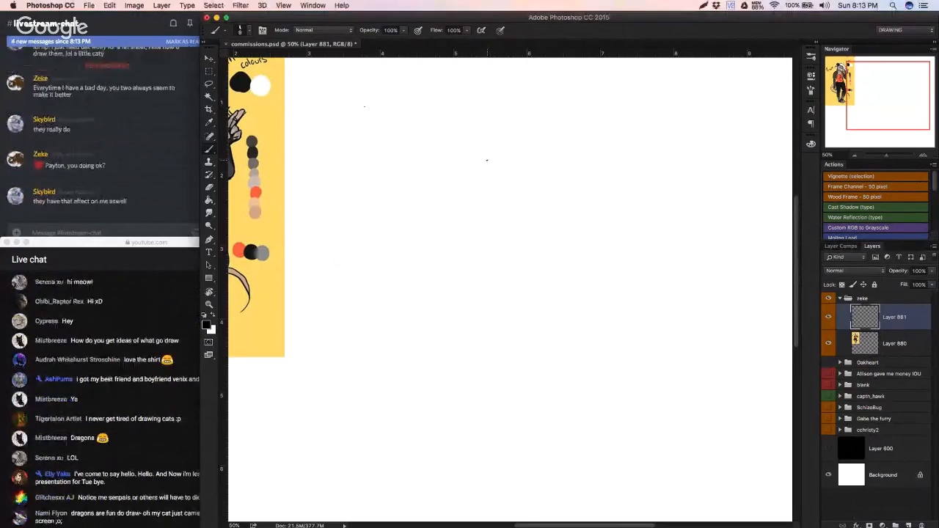
Step: Sketch a loose head circle on the blank canvas beside the possum reference, with a narrow snout extending toward the reference
drag(430, 239, 397, 195)
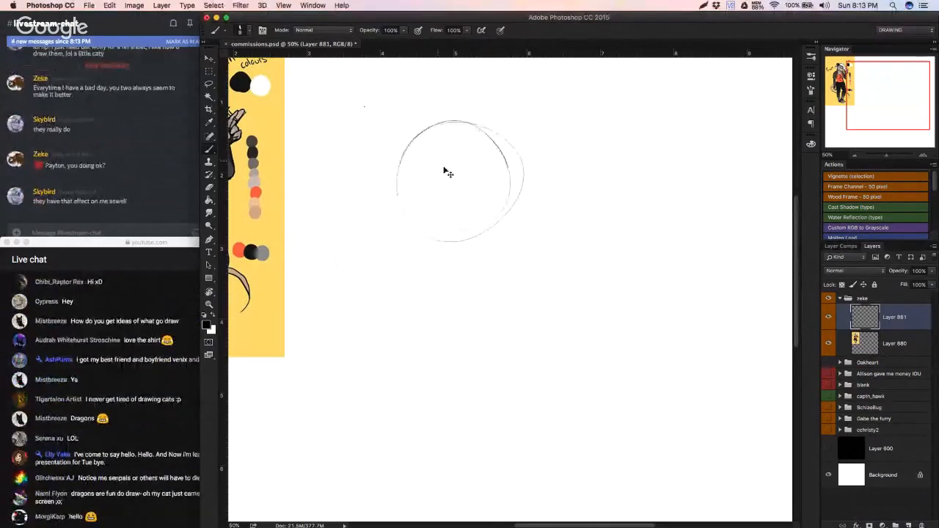
key(super+z)
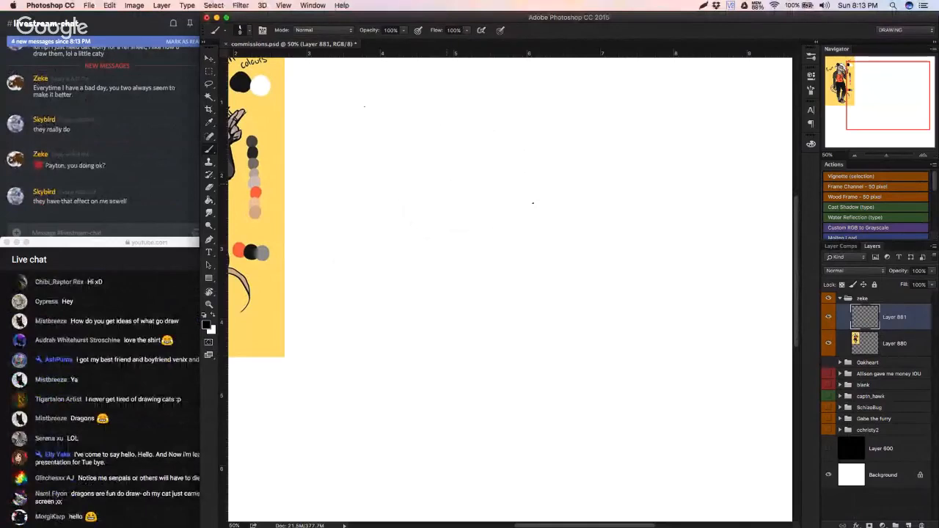
mouse_move(531, 201)
mouse_down()
mouse_move(576, 157)
mouse_move(473, 215)
mouse_up()
drag(460, 101, 441, 139)
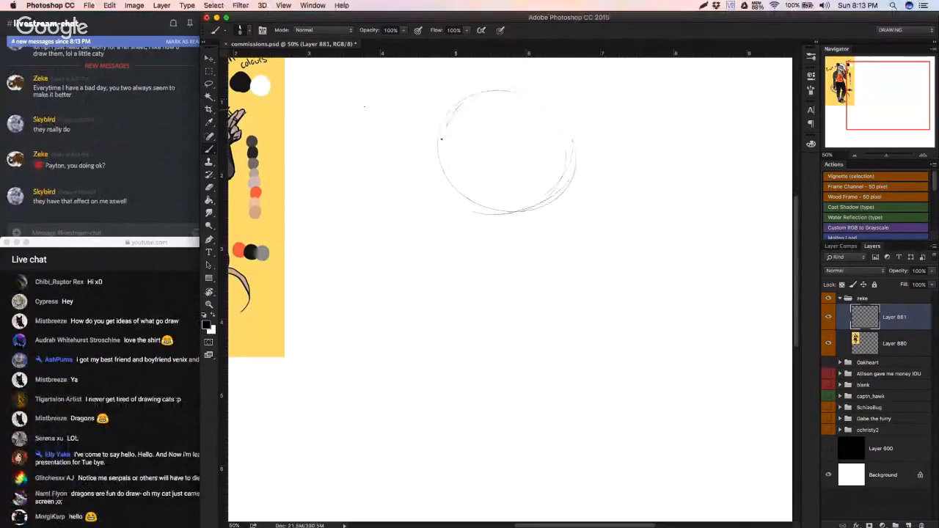
drag(364, 107, 506, 139)
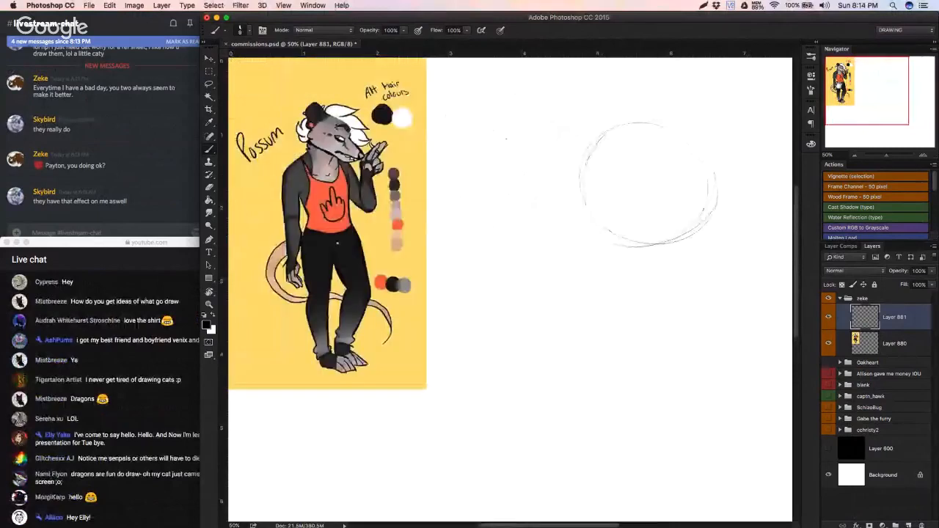
mouse_move(593, 174)
mouse_down()
mouse_move(558, 182)
mouse_move(518, 217)
mouse_move(534, 239)
mouse_move(546, 239)
mouse_up()
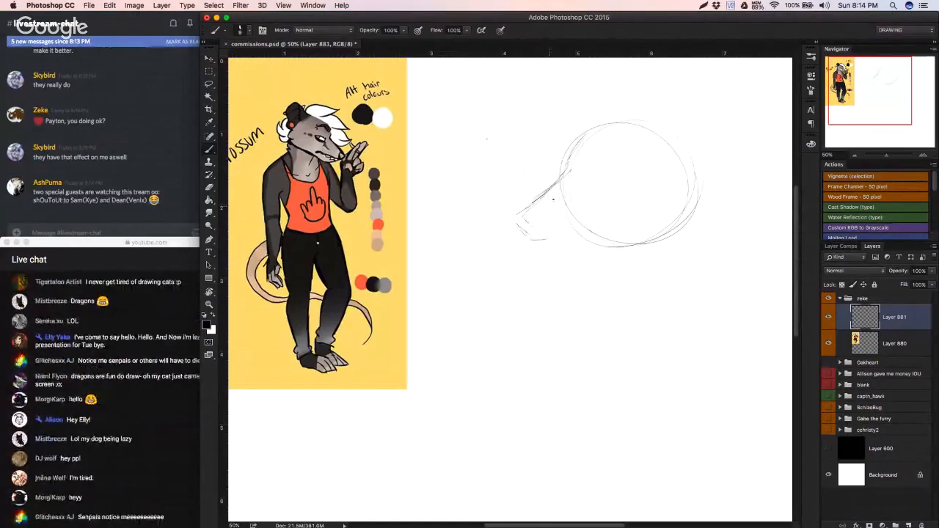
Step: Nudge the YouTube live chat window slightly upward and return to the Photoshop canvas
click(182, 243)
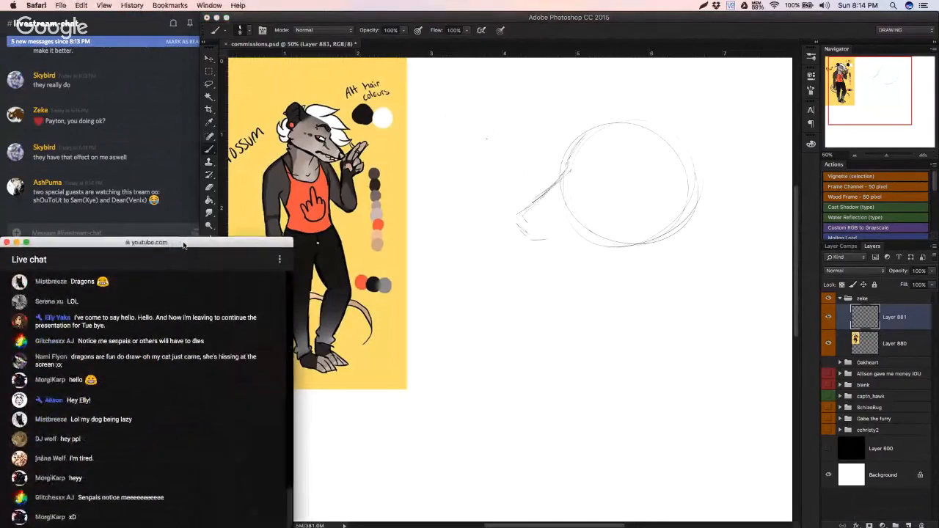
drag(183, 245, 186, 239)
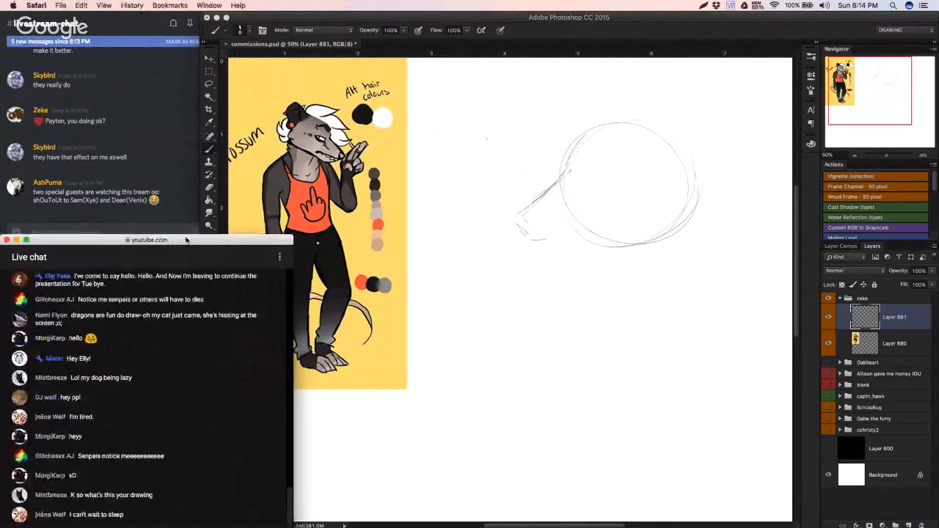
click(600, 191)
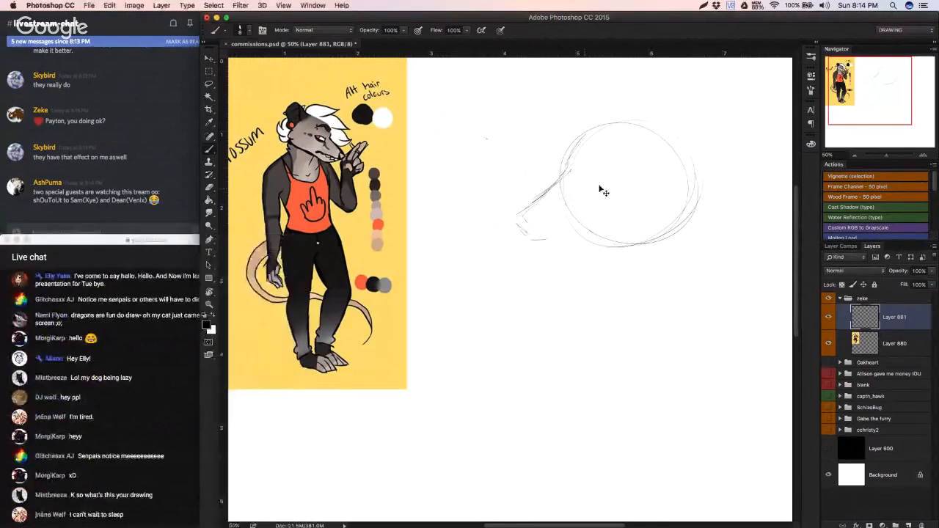
Step: Move the head sketch slightly up and closer to the reference image with Free Transform
key(super+t)
drag(669, 177, 649, 158)
key(Return)
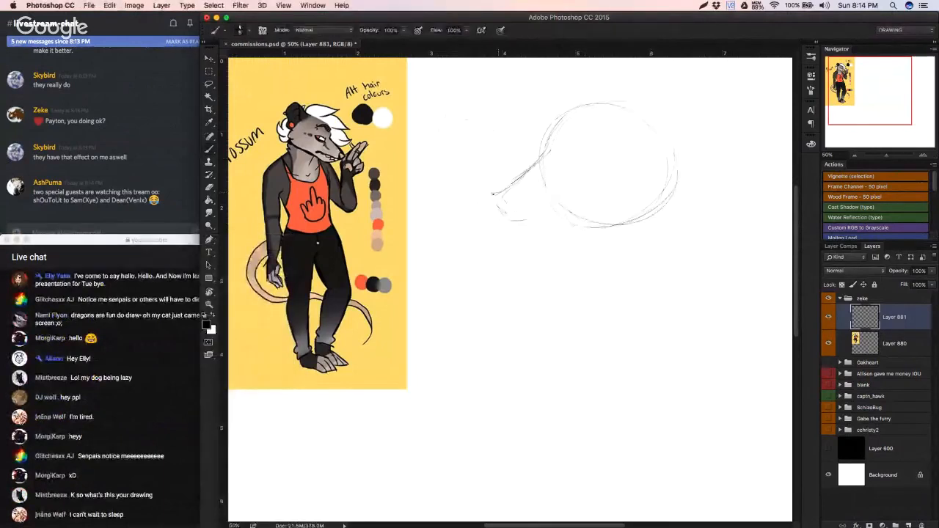
Step: Sketch the nose at the snout's tip, erasing its rough front edge and redrawing it as a cleaner rounded outline
mouse_move(493, 194)
mouse_down()
mouse_move(512, 185)
mouse_move(496, 206)
mouse_move(504, 215)
mouse_up()
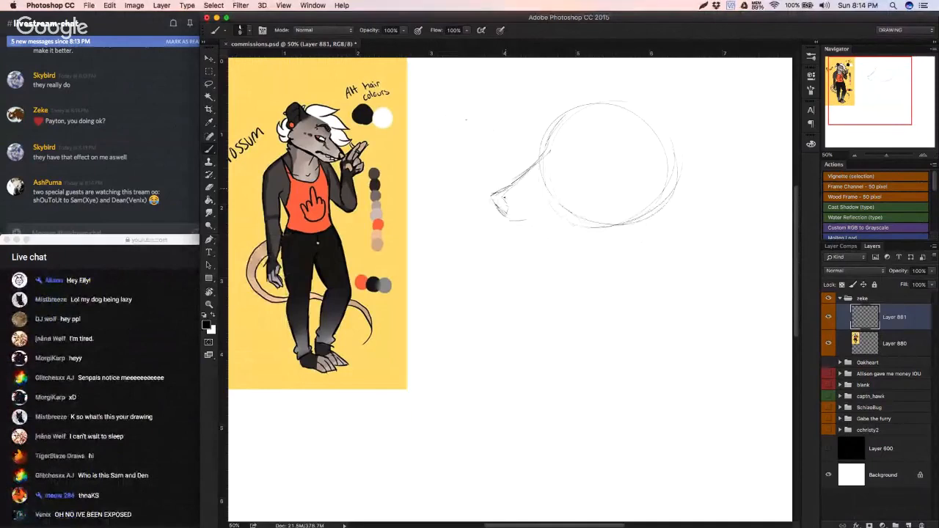
drag(504, 197, 509, 201)
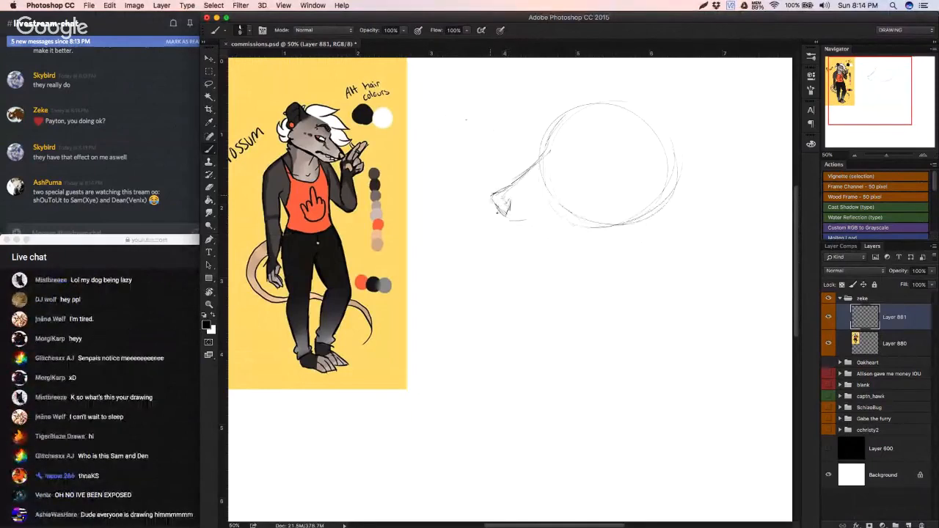
key(e)
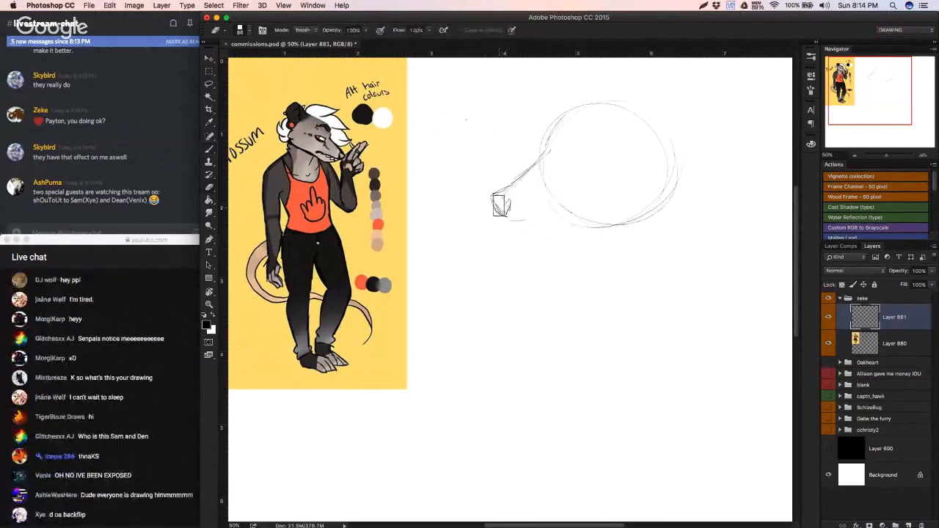
key(super+z)
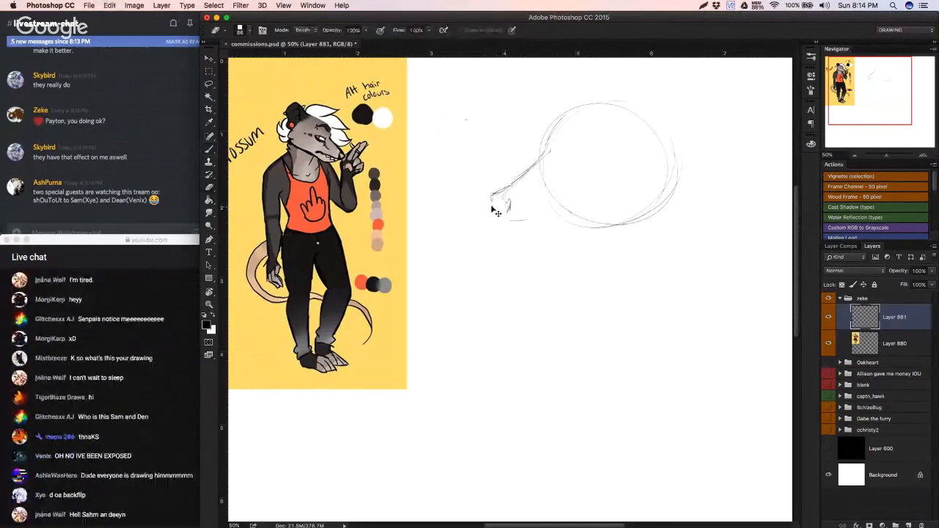
key(b)
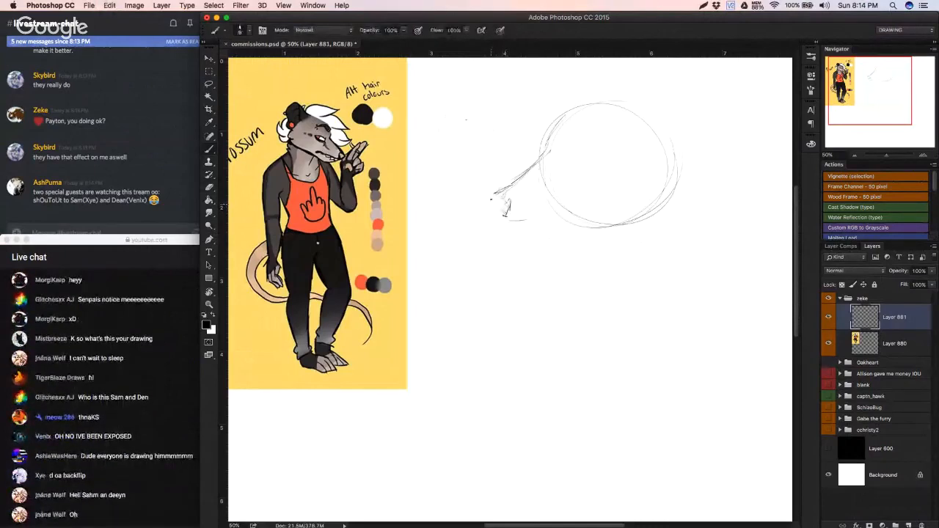
key(super+z)
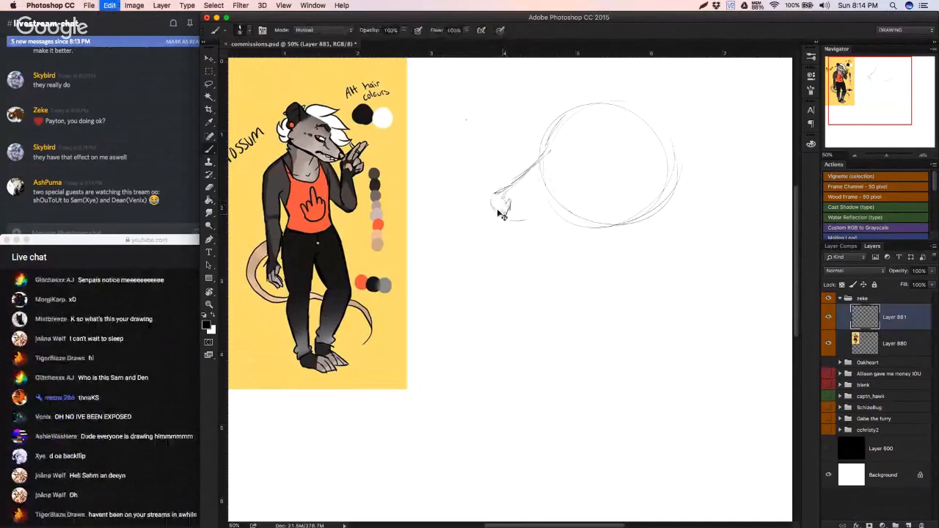
drag(492, 199, 506, 216)
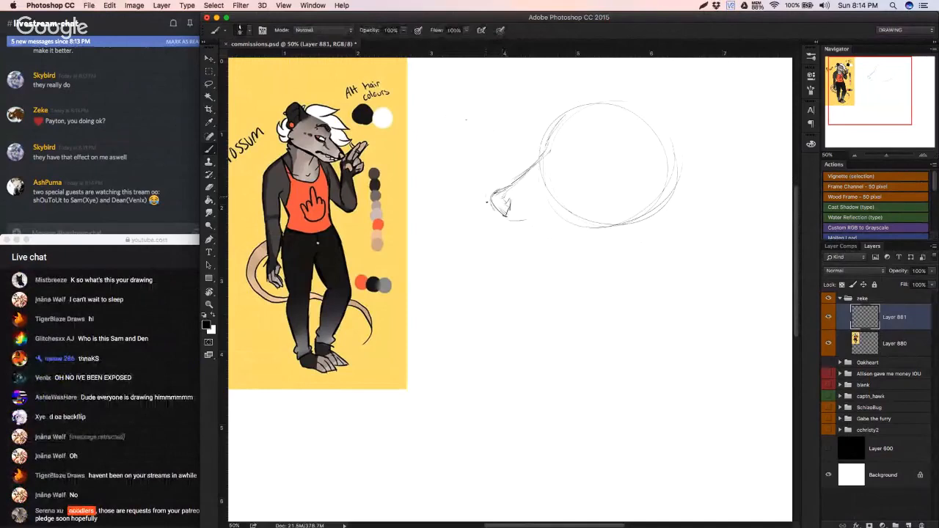
Step: Bring the YouTube live chat window to the front to read the newest viewer message
click(192, 390)
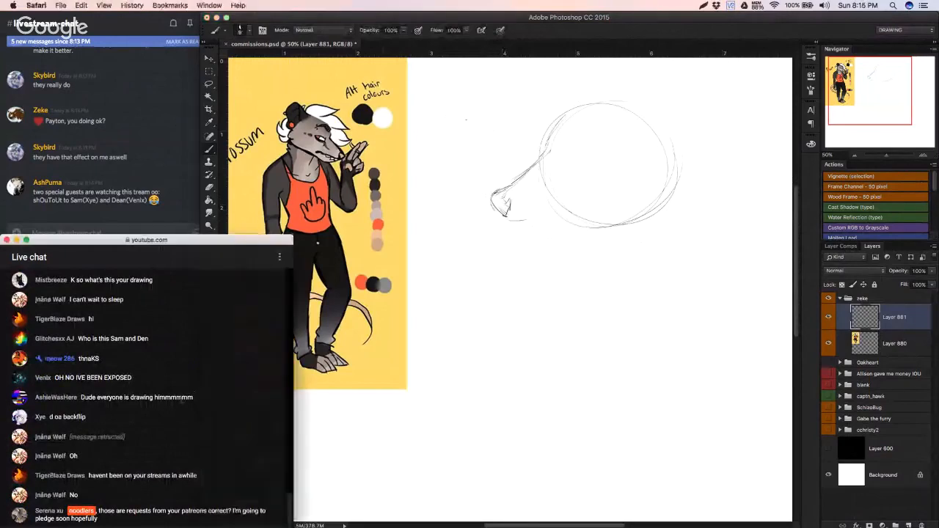
Step: Sketch the mouth line from beneath the nose back into the head circle, undoing an extra stroke under it
click(320, 449)
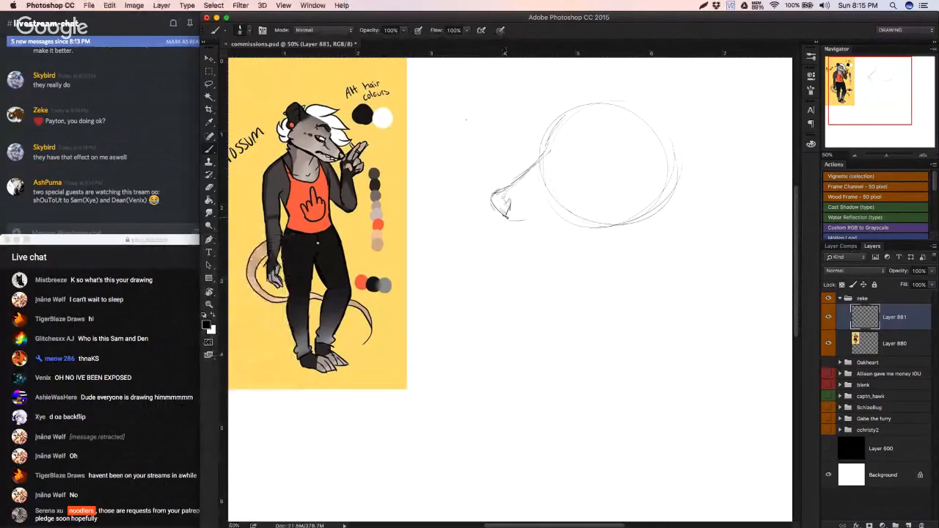
mouse_move(506, 218)
mouse_down()
mouse_move(575, 206)
mouse_move(562, 211)
mouse_up()
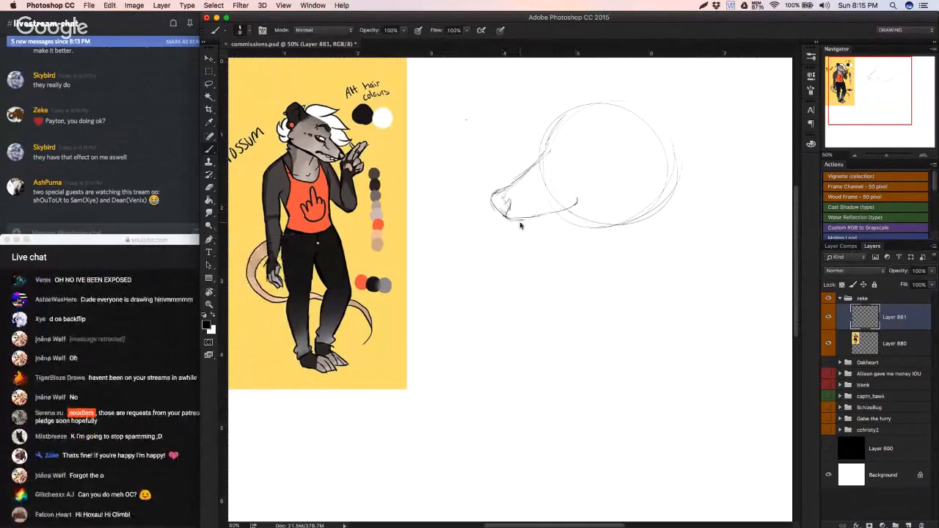
drag(514, 222, 572, 205)
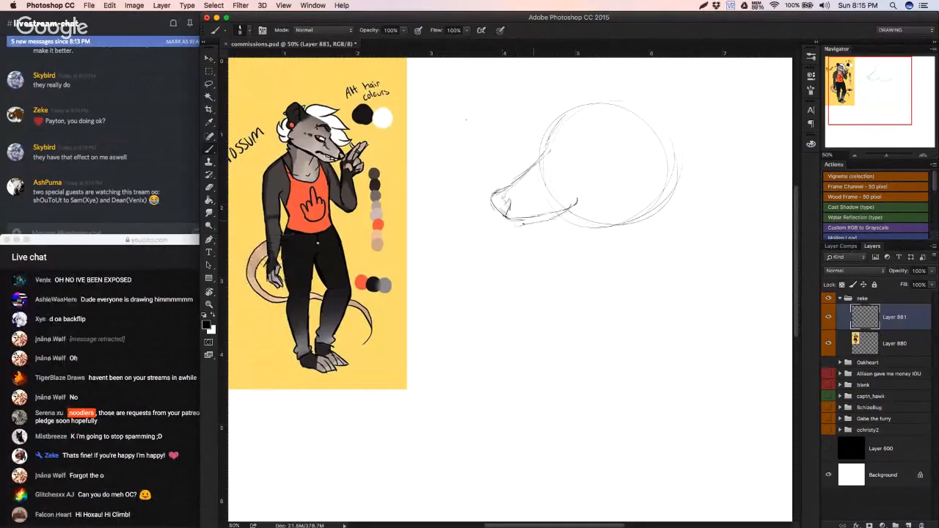
key(super+z)
Step: Sketch a light lower jaw and a small fang along the underside of the snout near the nose
drag(517, 226, 557, 211)
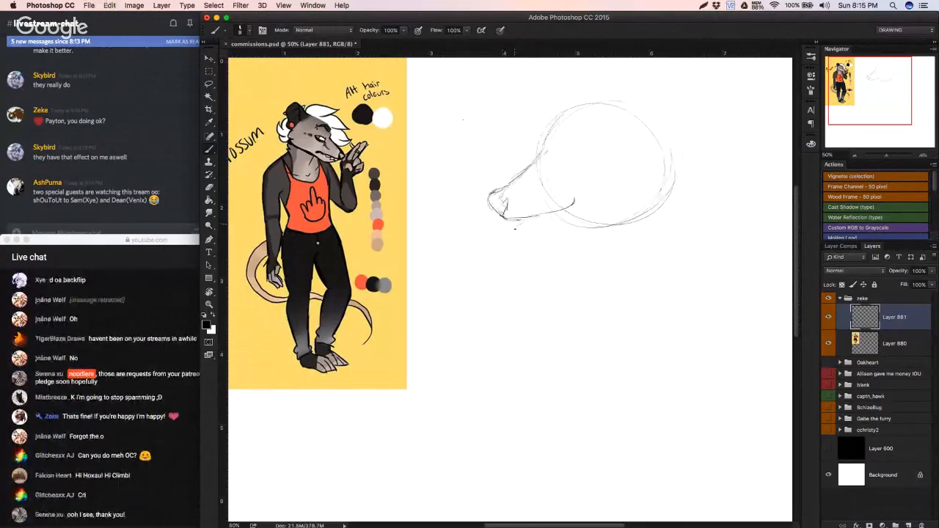
drag(522, 226, 556, 214)
drag(525, 221, 535, 223)
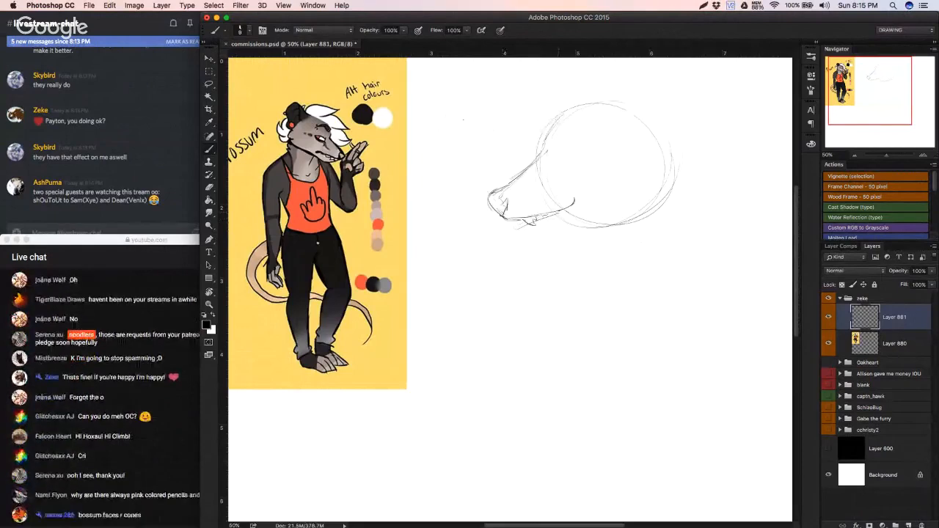
key(super+z)
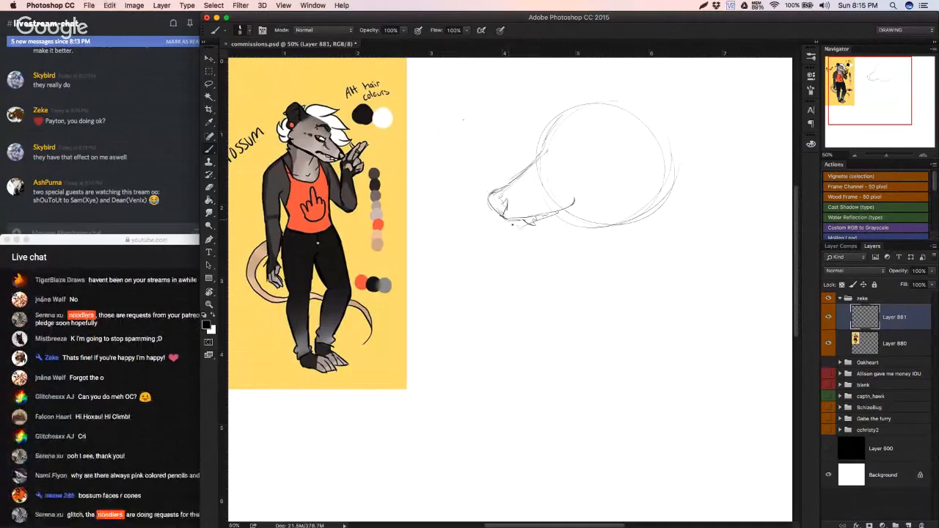
drag(511, 221, 522, 224)
Step: Shift the Discord window to reveal its channel list and return it to its place beside the canvas
click(144, 35)
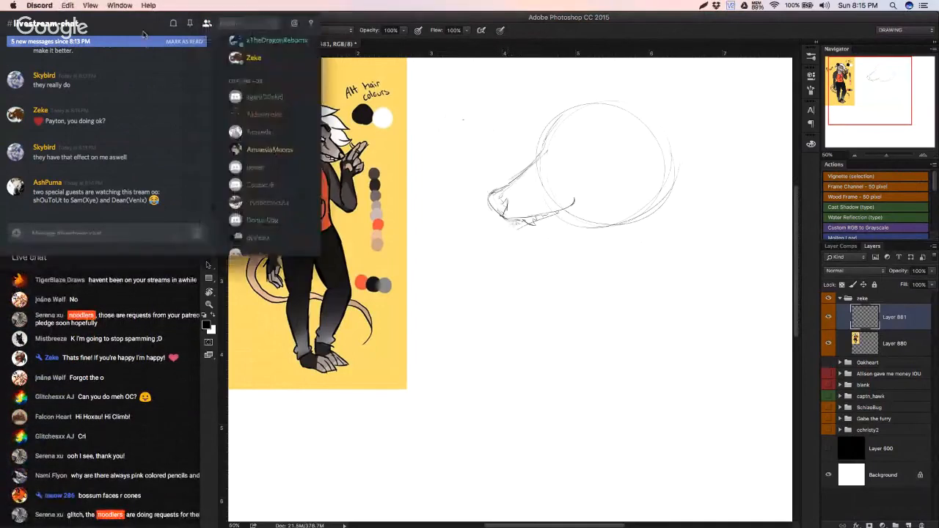
drag(144, 34, 254, 18)
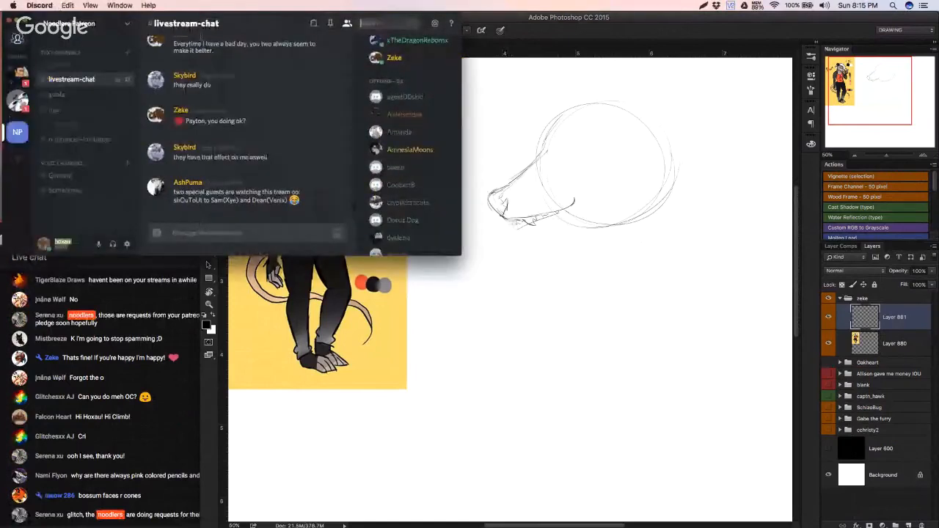
drag(246, 9, 109, 6)
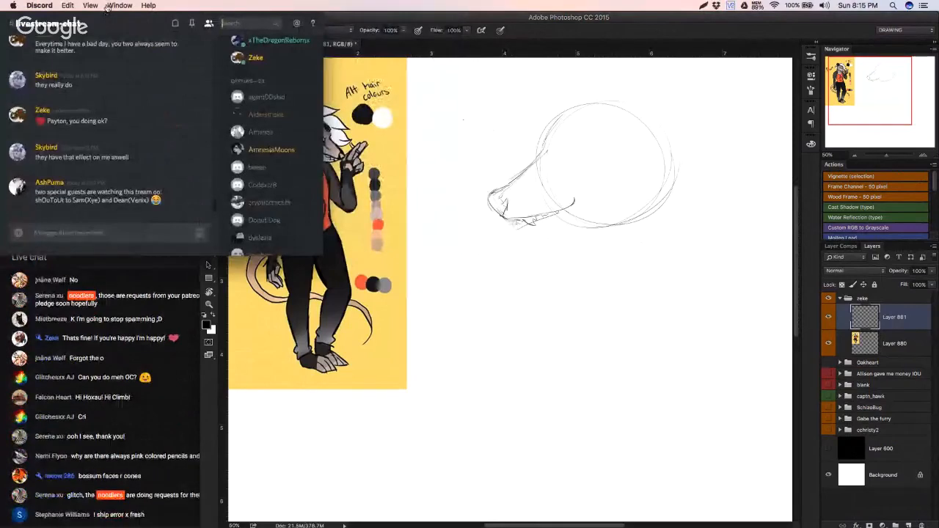
Step: Look over the YouTube live chat and all open windows in Mission Control, and return to the Photoshop canvas
key(super+Tab)
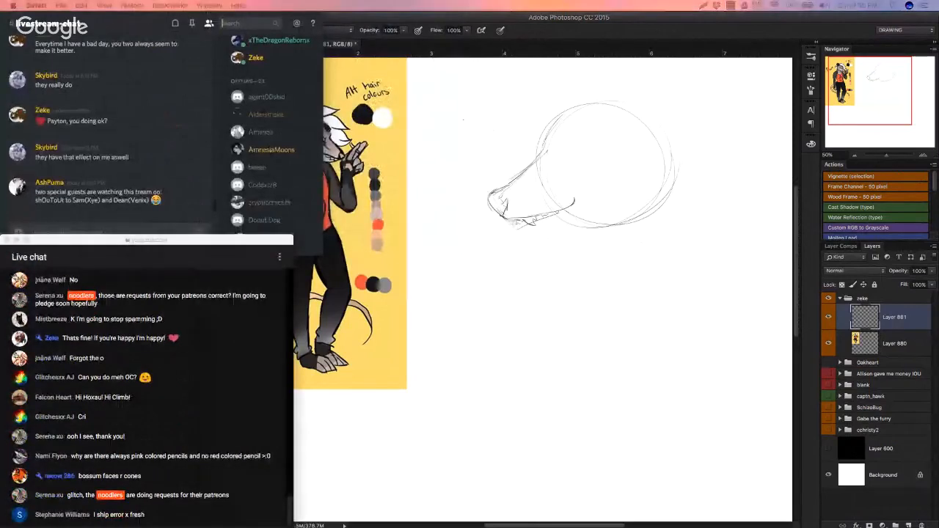
key(ctrl+Up)
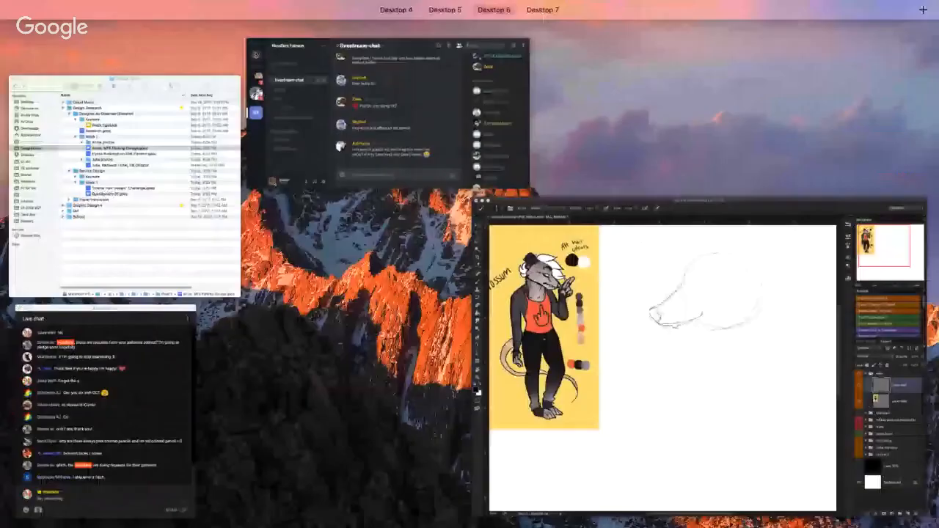
key(ctrl+Up)
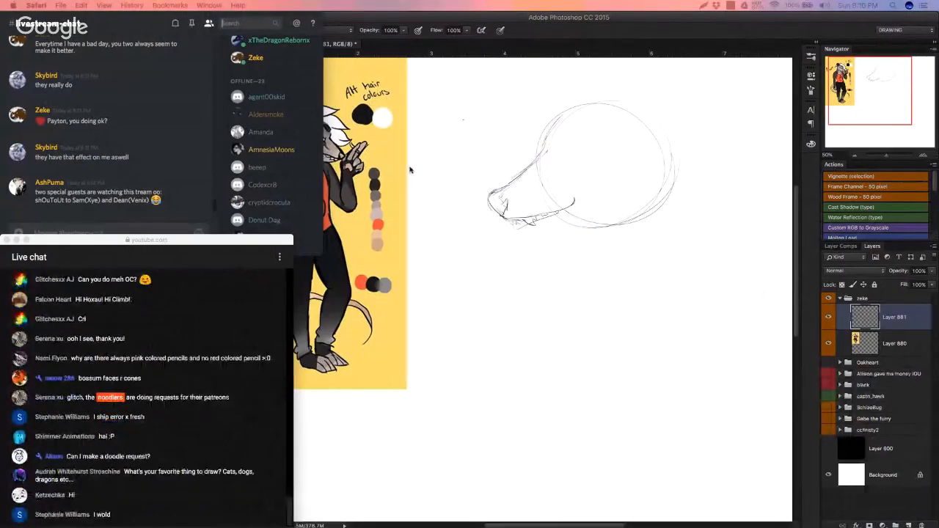
click(509, 342)
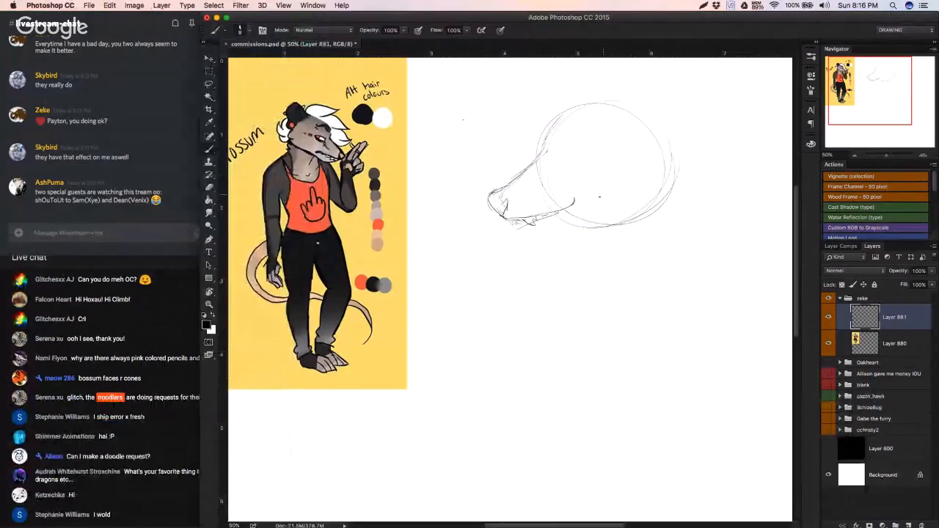
Step: Undo a newly added layer and rename the commission's layer group as "livestream requests"
click(908, 525)
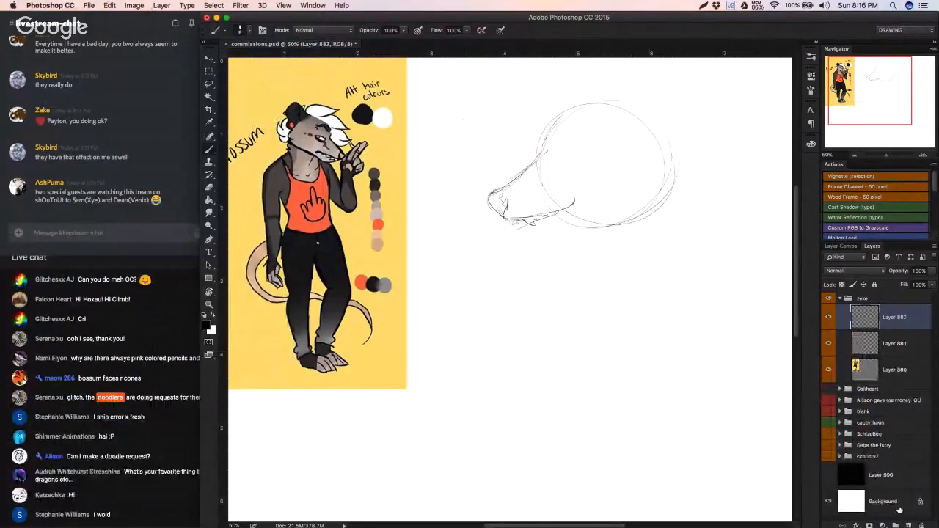
key(super+z)
double_click(862, 299)
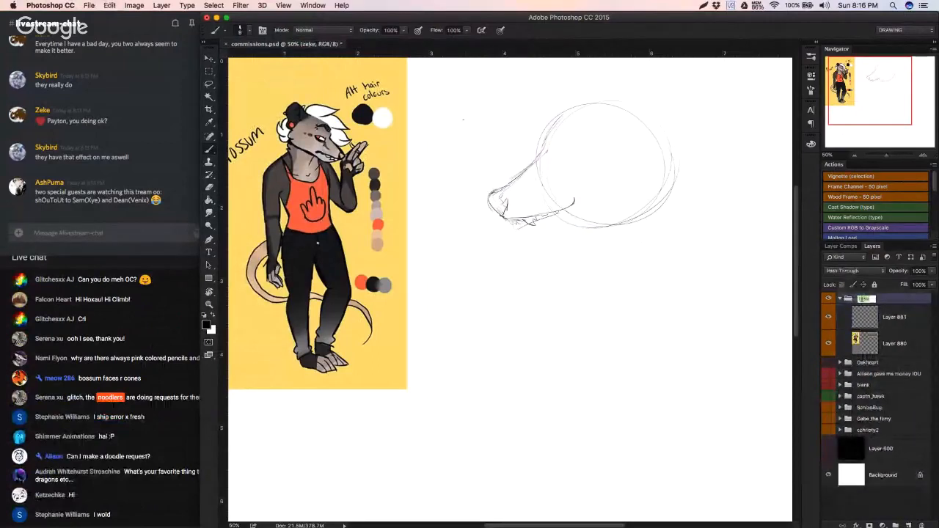
text(livestream requ)
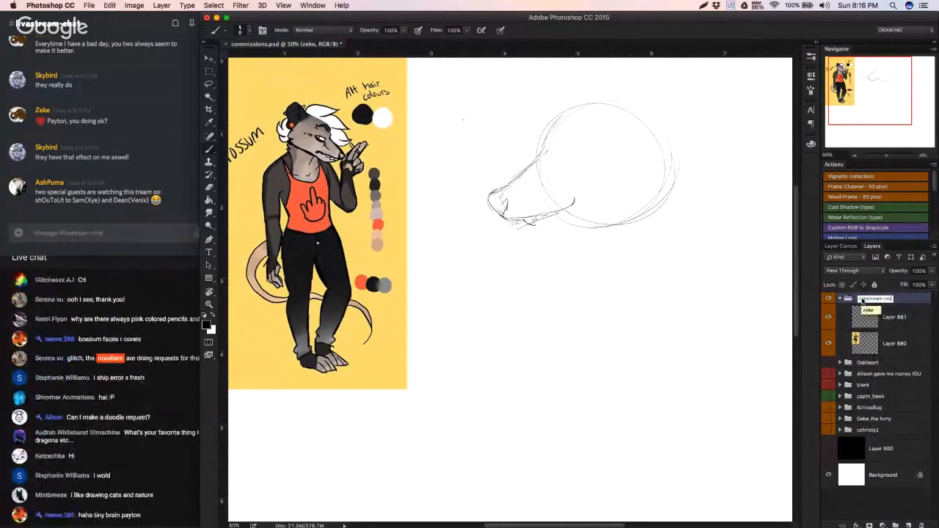
text(est)
text(sts)
Step: Group the head sketch layer and the possum reference layer together inside the "livestream requests" group
click(900, 342)
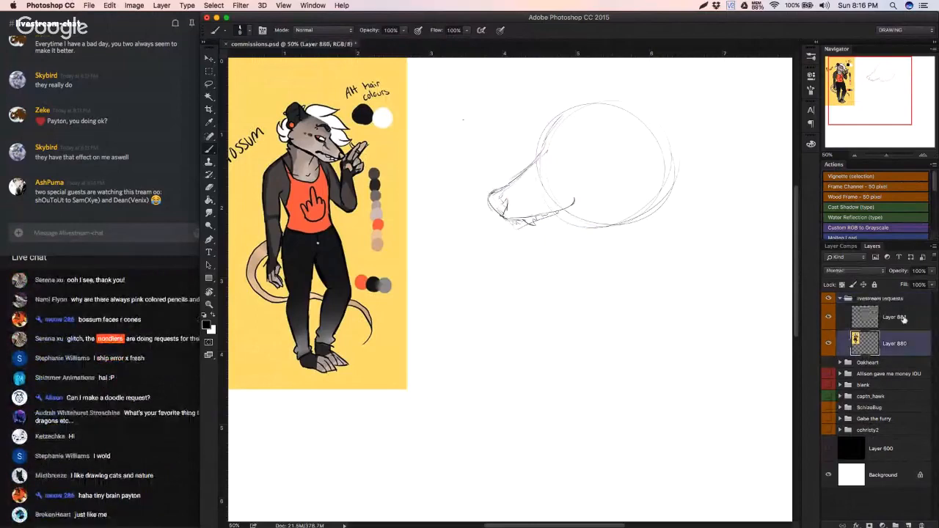
shift+click(904, 318)
double_click(868, 346)
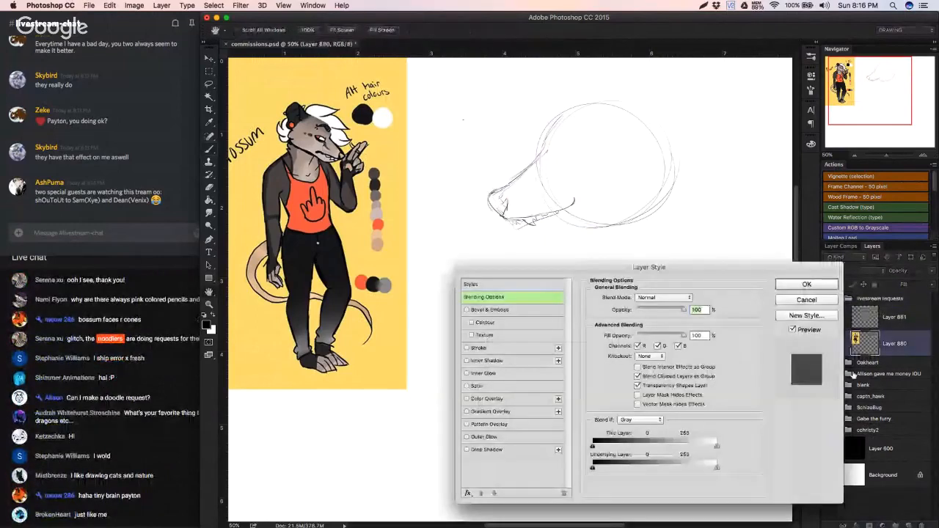
key(Escape)
shift+click(903, 320)
drag(891, 352, 896, 525)
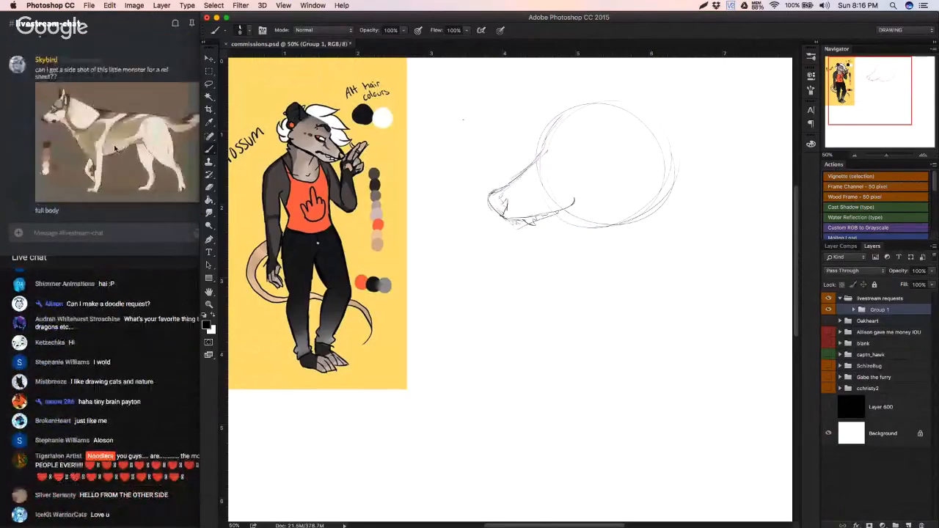
Step: Open the full-body dog reference posted in the Discord livestream chat in the browser and paste it into the Photoshop document
click(115, 149)
right_click(93, 136)
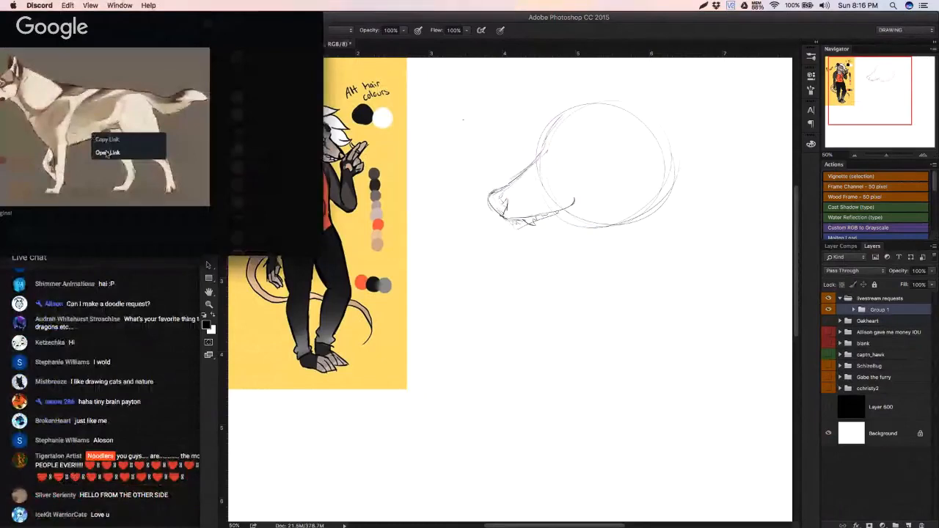
click(108, 153)
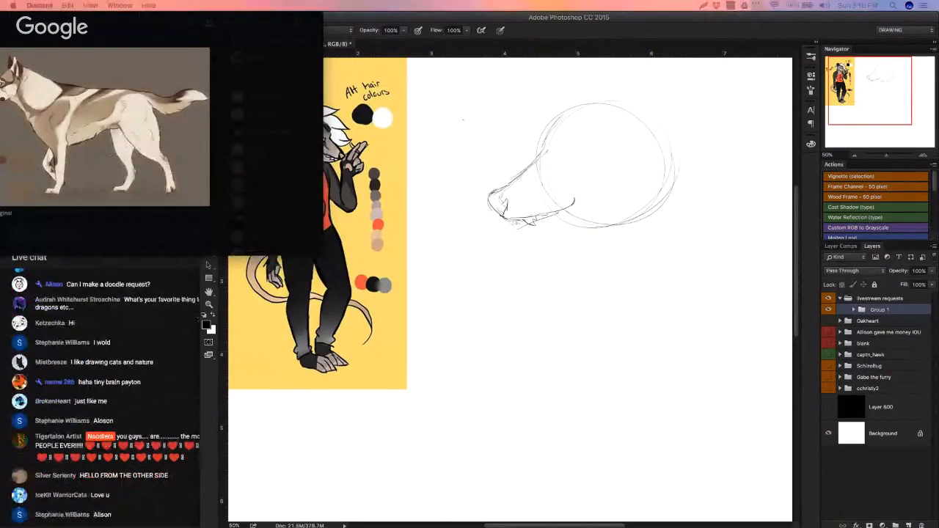
click(830, 313)
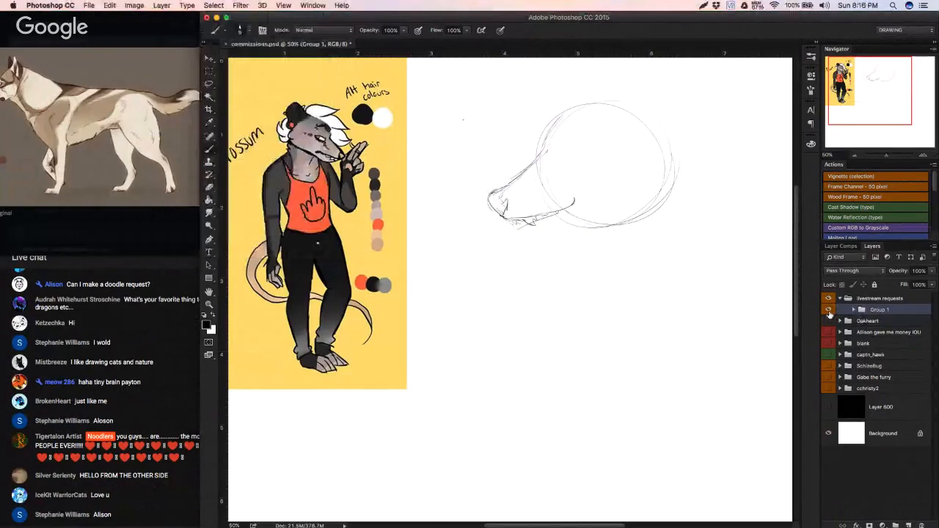
key(super+v)
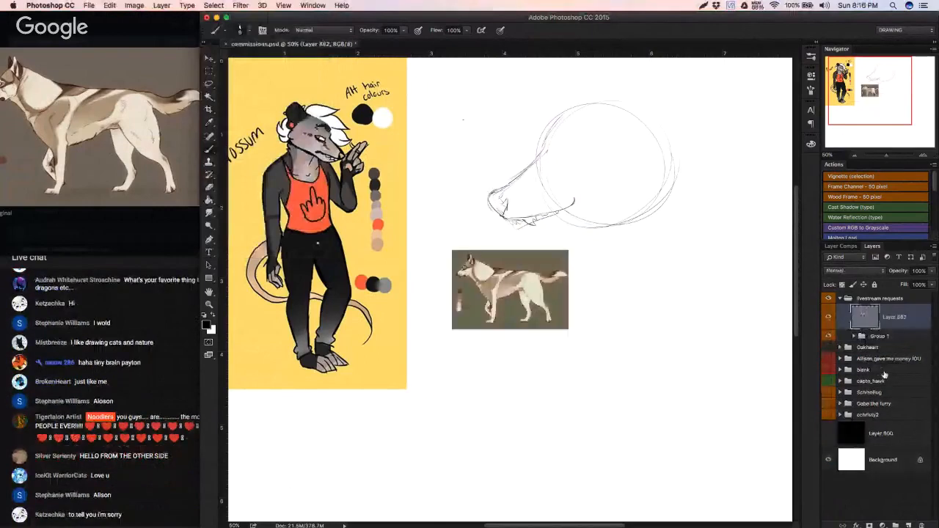
Step: Put the pasted dog reference in its own hidden, collapsed group named "dhj full"
key(super+g)
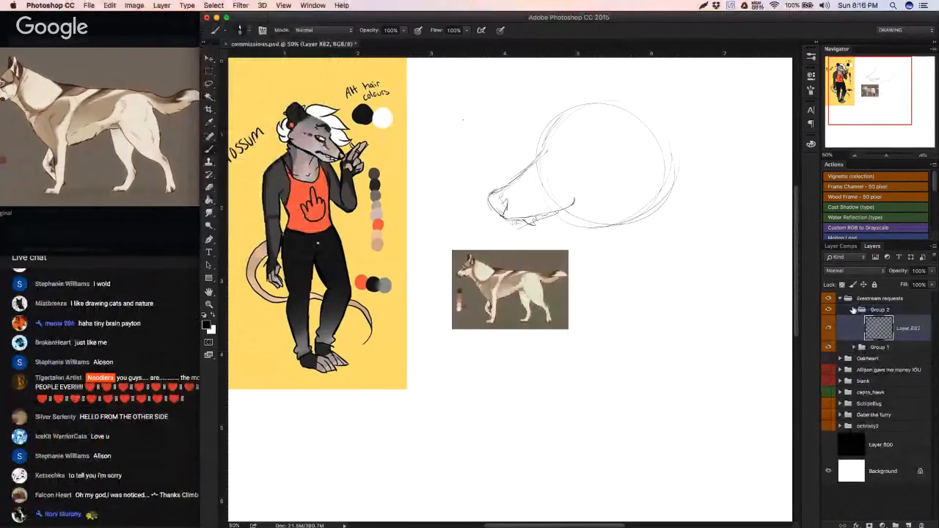
click(853, 309)
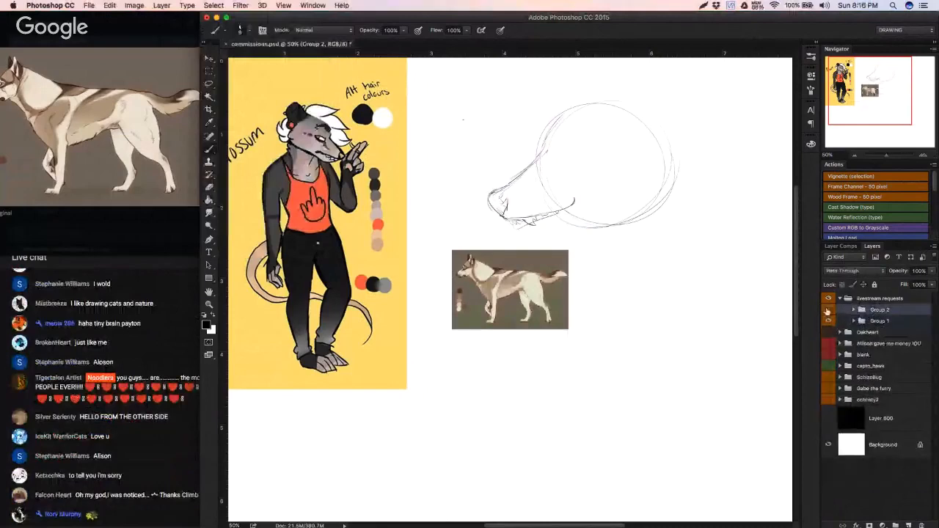
click(827, 310)
double_click(880, 310)
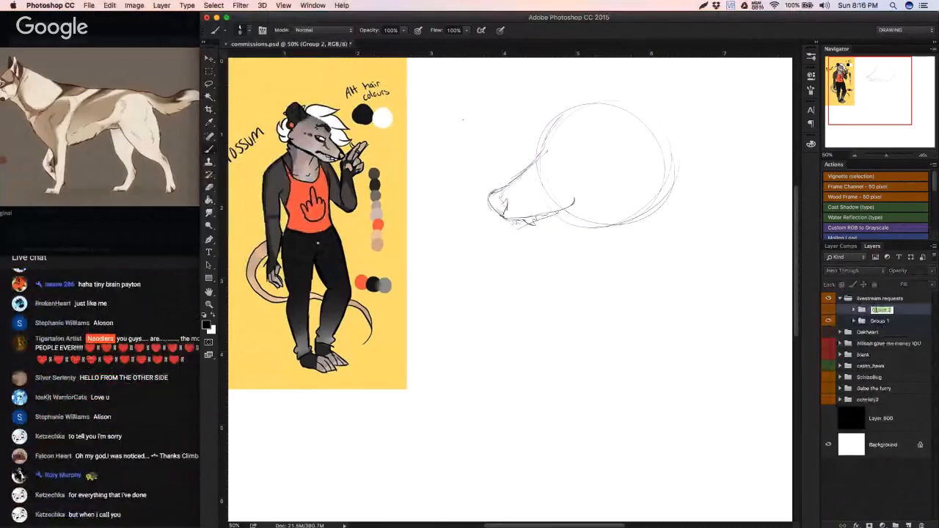
text(dhj full)
key(Return)
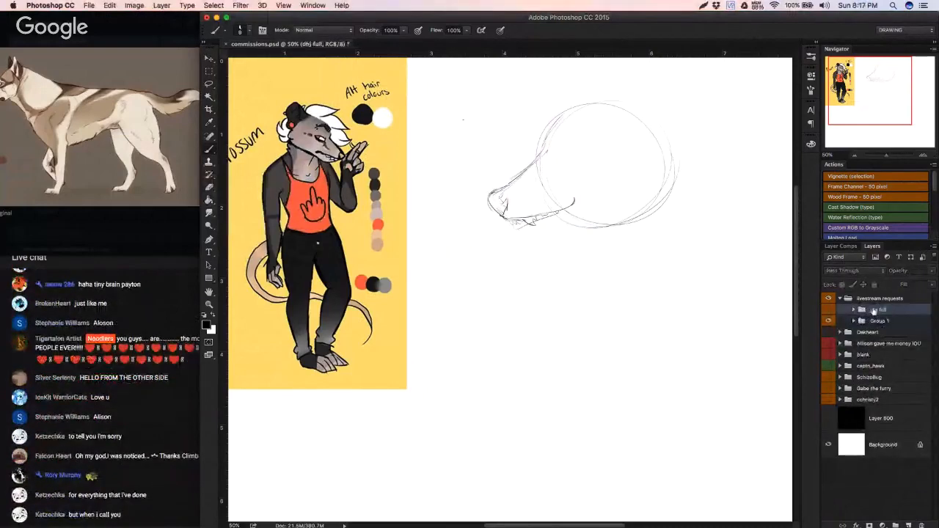
Step: Switch to the YouTube live chat and look back through the earlier viewer messages
click(162, 401)
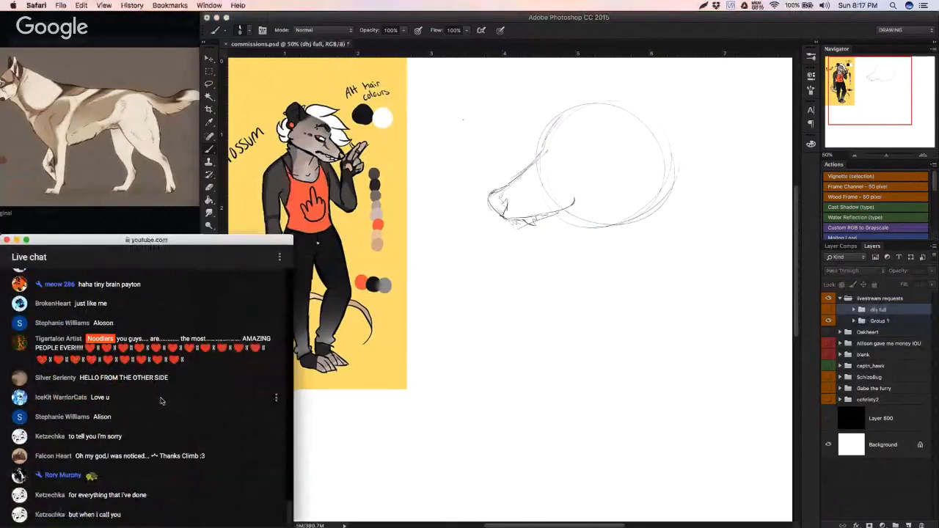
scroll(162, 400, up, 1)
scroll(161, 401, up, 1)
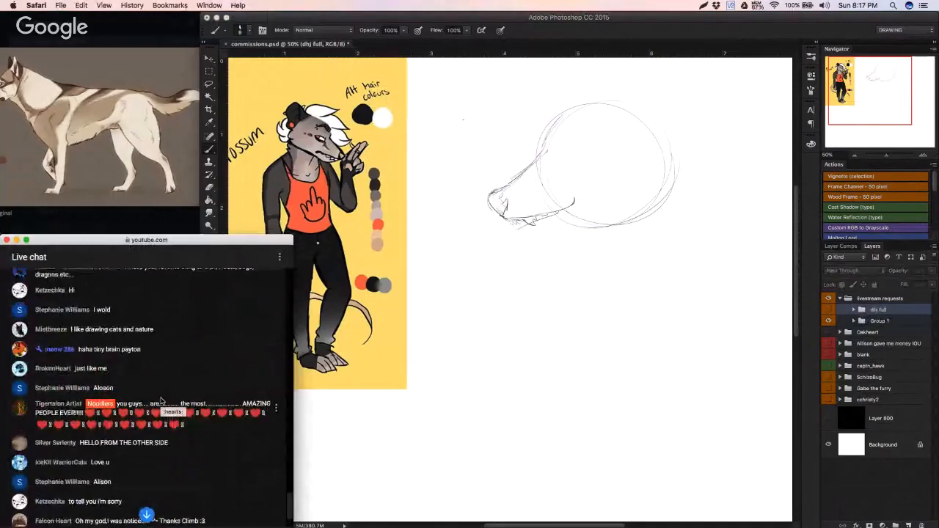
scroll(161, 400, up, 1)
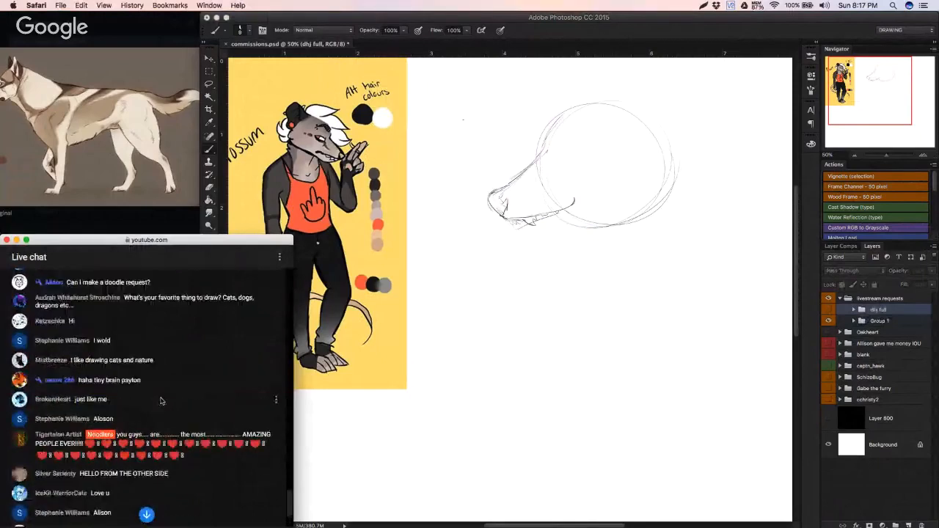
scroll(161, 401, down, 3)
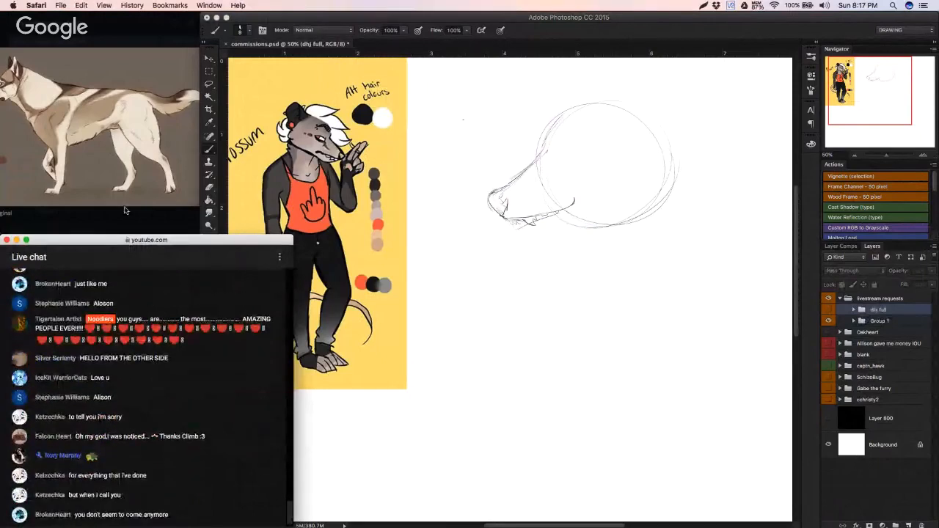
Step: Close the enlarged dog image in Discord and look through the newest messages and pictures in the livestream chat
click(126, 211)
click(137, 225)
scroll(154, 181, down, 5)
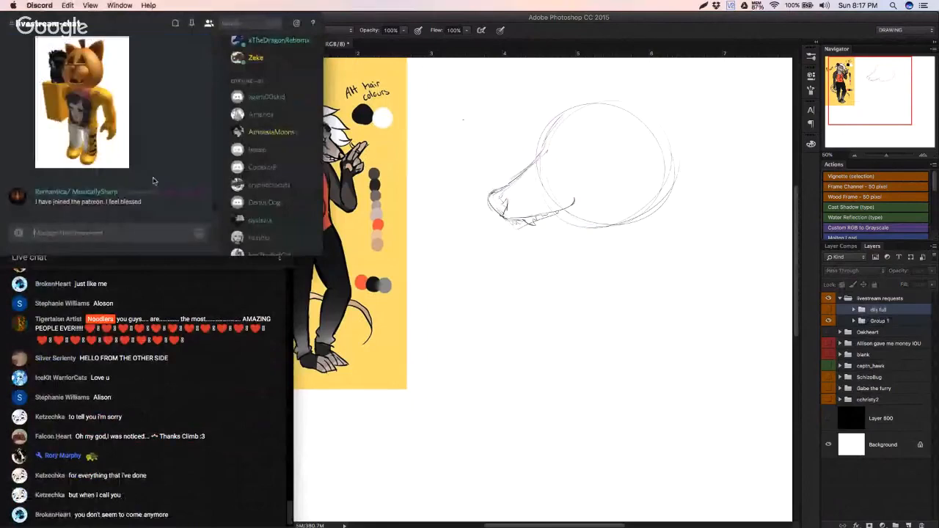
scroll(154, 181, up, 1)
scroll(154, 181, down, 2)
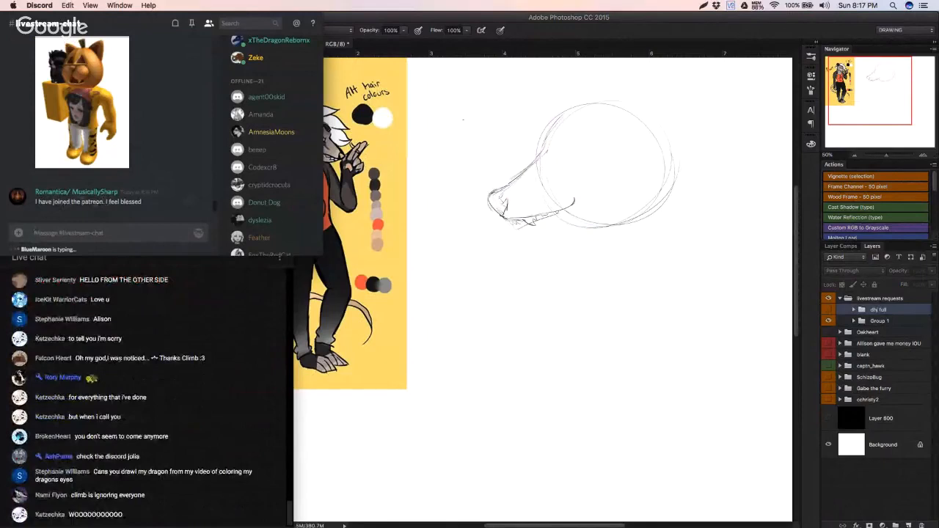
double_click(92, 201)
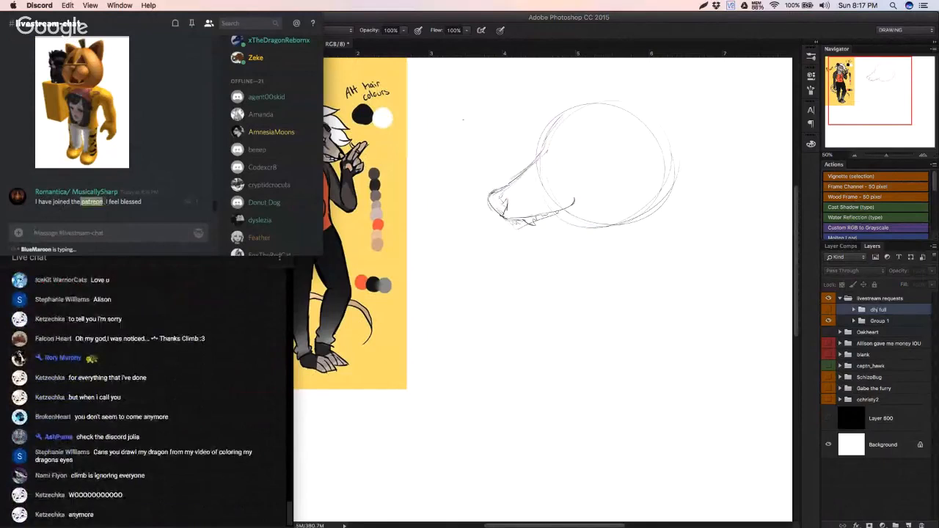
click(104, 201)
scroll(167, 126, up, 2)
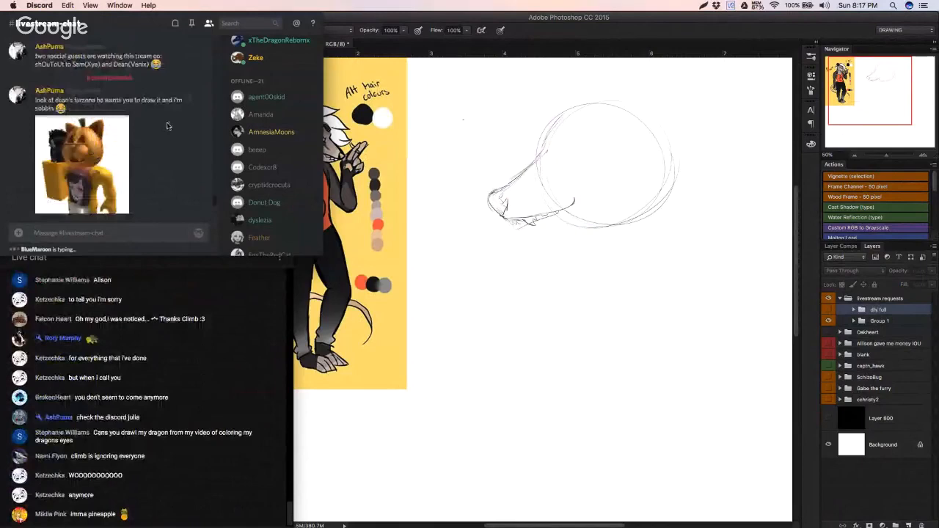
Step: Find the pumpkin-headed cat avatar posted in the Discord livestream chat, open its image in the browser, and close the enlarged preview
drag(167, 20, 218, 20)
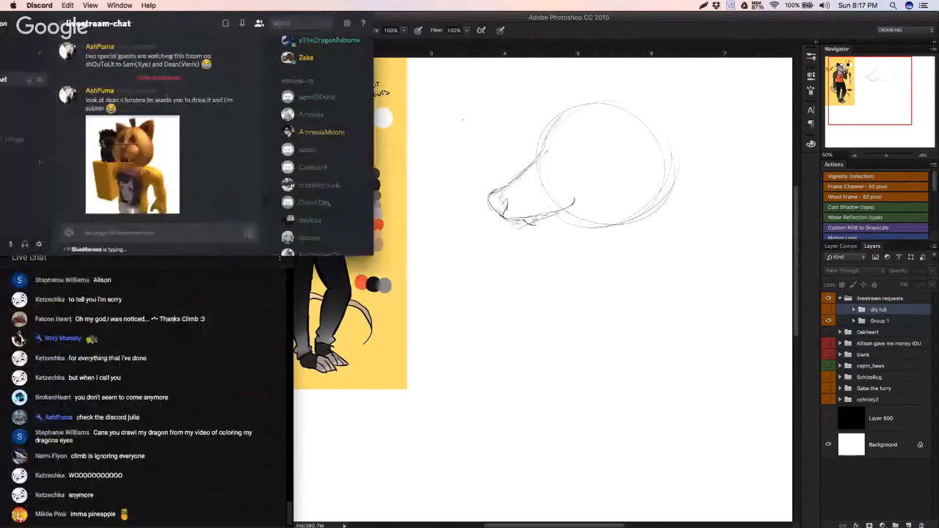
scroll(186, 175, up, 2)
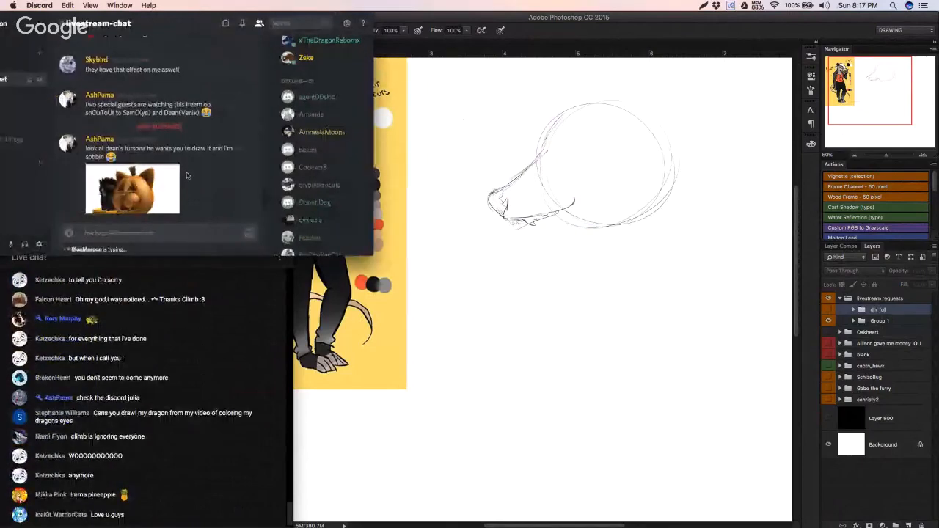
scroll(185, 175, down, 5)
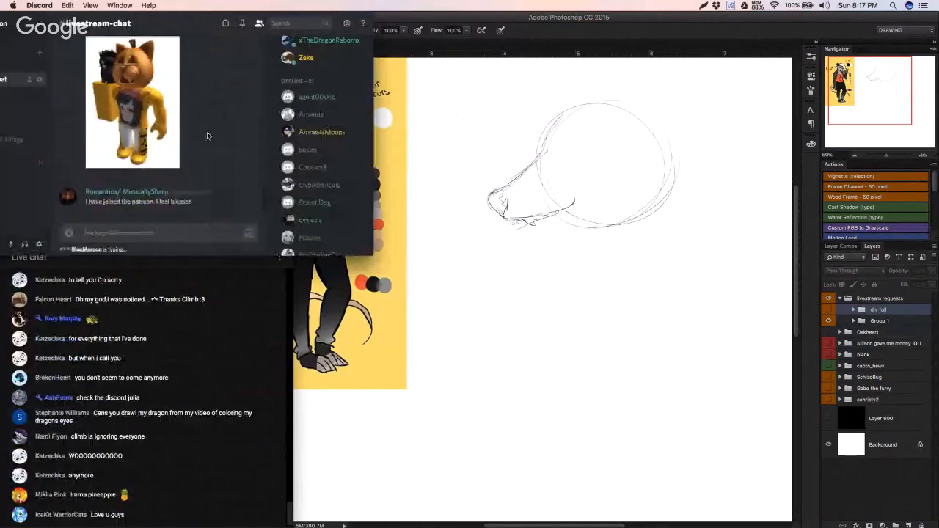
scroll(206, 136, up, 2)
click(142, 139)
right_click(143, 139)
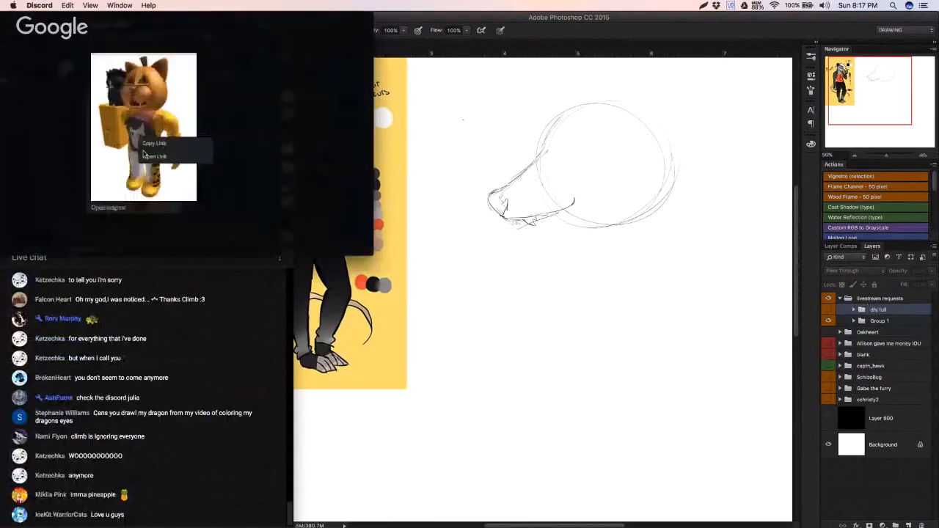
right_click(156, 151)
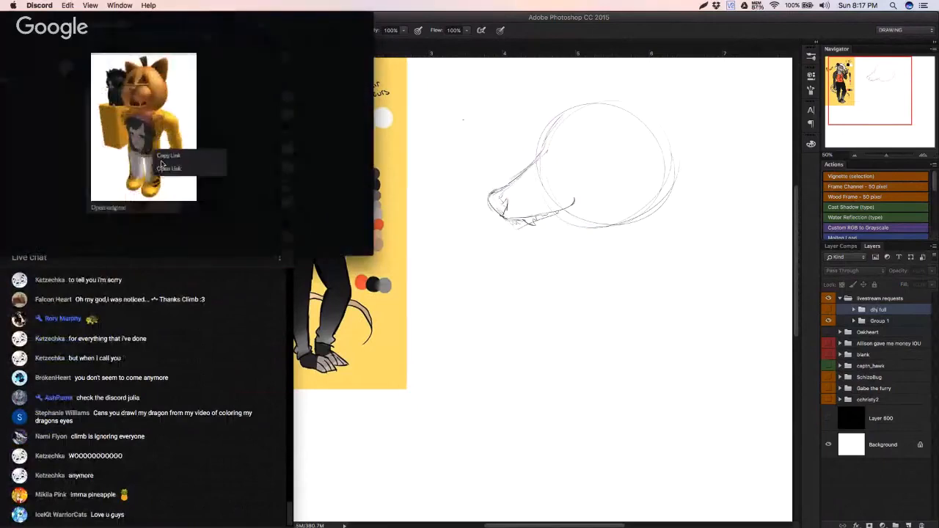
click(163, 167)
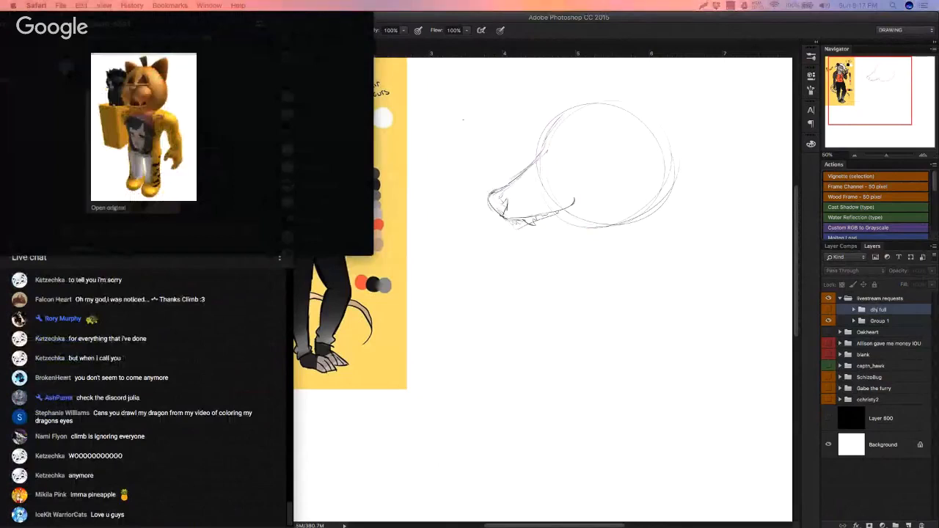
click(226, 176)
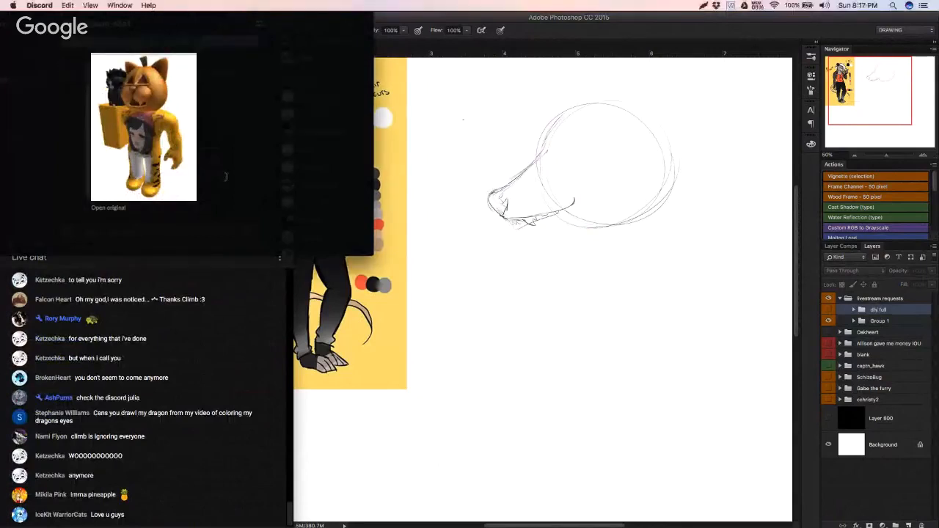
click(225, 176)
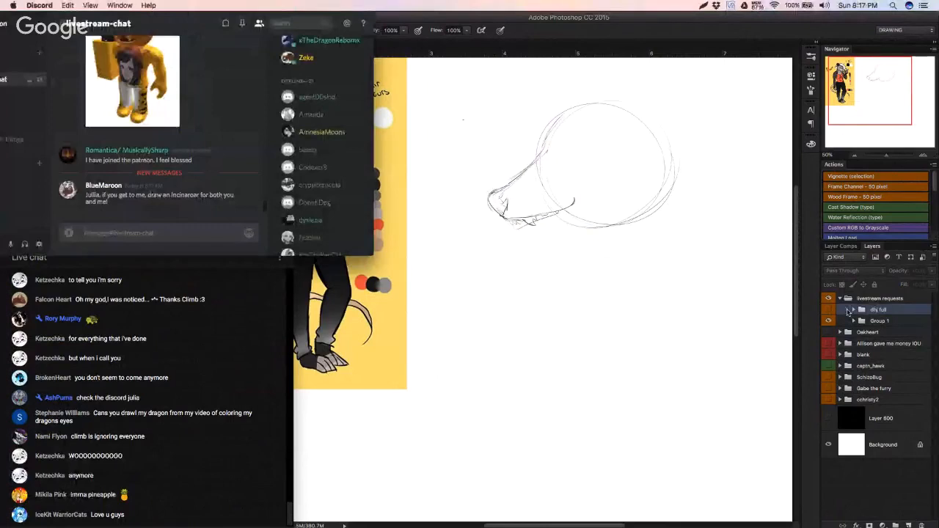
Step: Return to Photoshop and paste the pumpkin-headed cat avatar as a new layer at the top of the livestream requests group
click(847, 311)
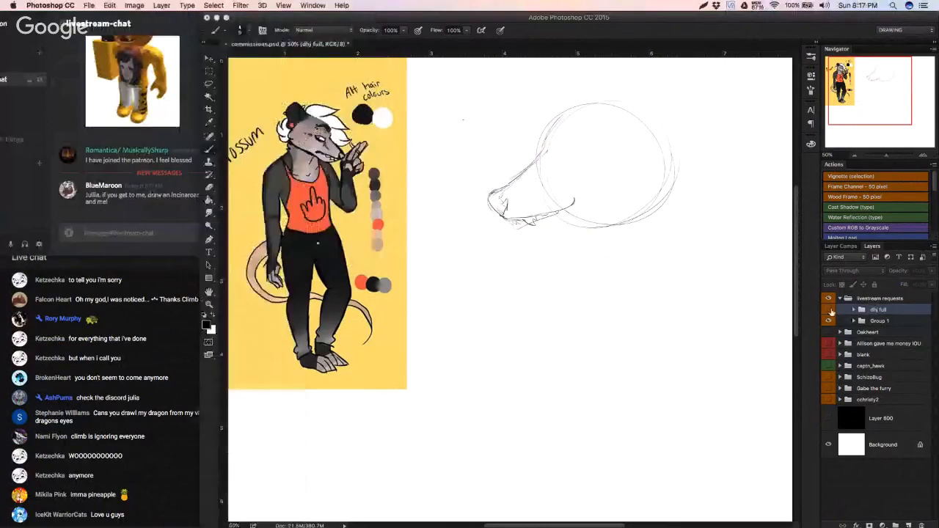
key(ctrl+v)
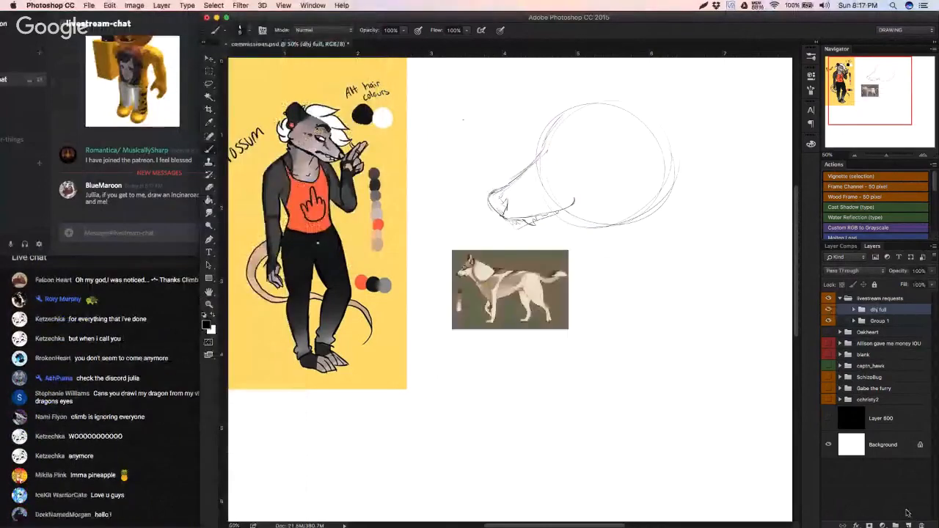
key(ctrl+v)
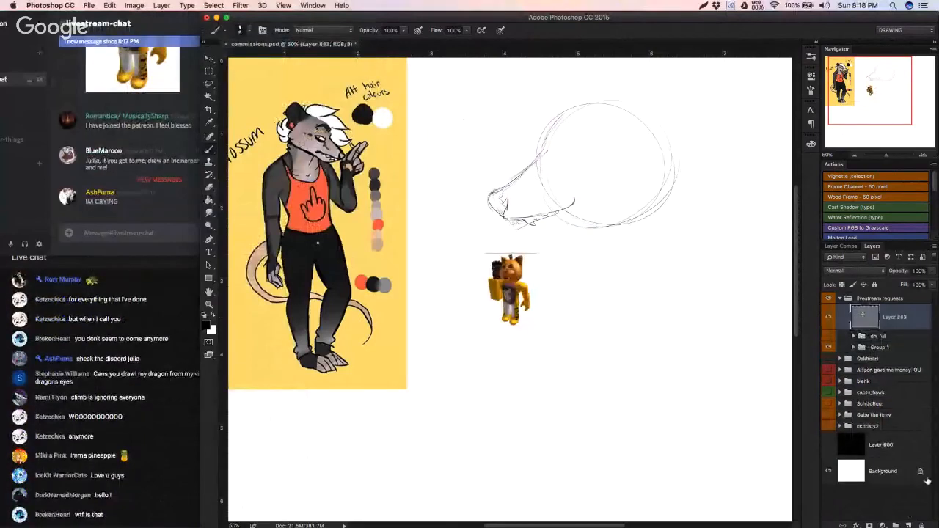
Step: Put the pasted avatar in its own hidden, collapsed group named with the requester's nickname
key(ctrl+g)
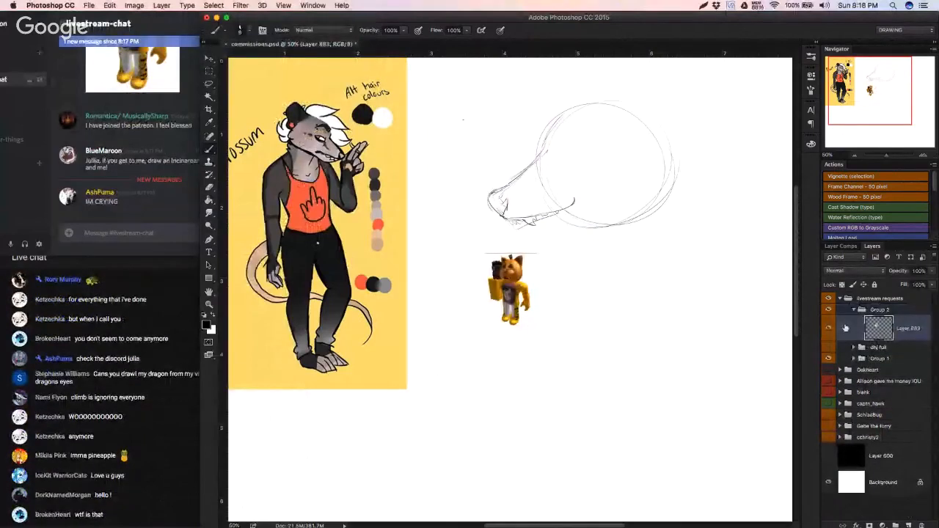
click(829, 309)
click(855, 309)
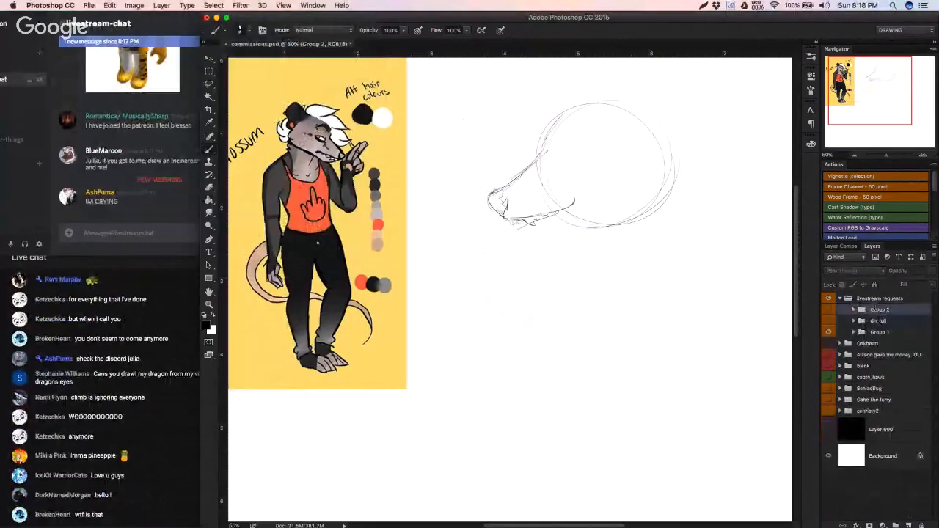
double_click(875, 309)
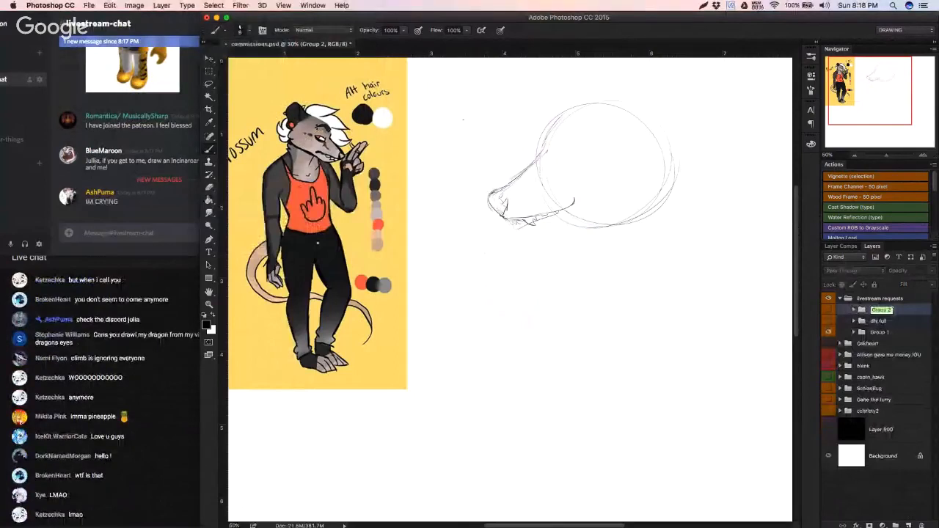
text(ash)
key(Return)
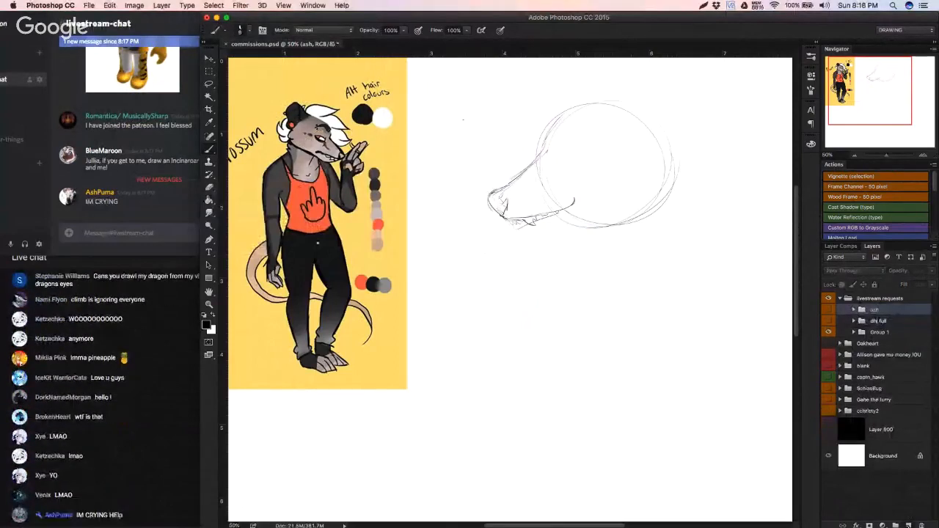
Step: Create another group holding an empty layer inside livestream requests and name the group with the next requester's first name
click(908, 525)
click(895, 525)
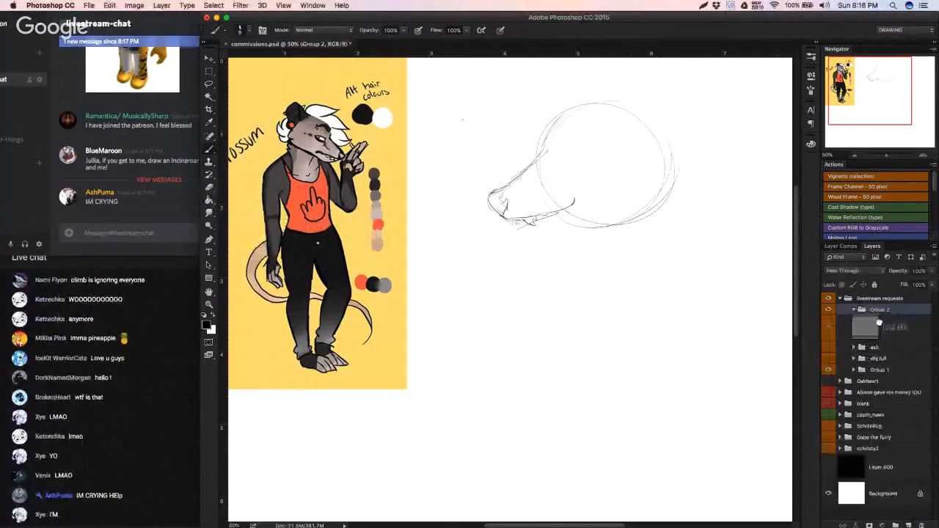
click(880, 325)
double_click(880, 325)
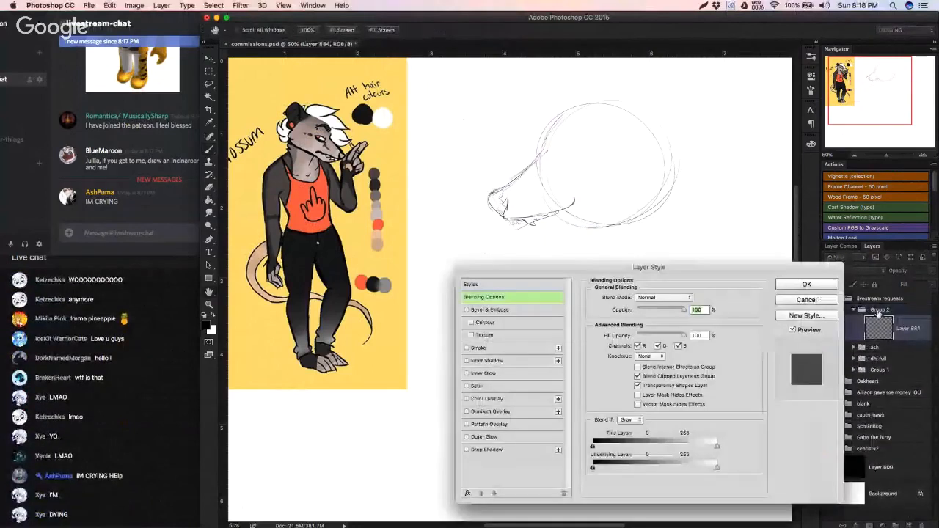
key(Escape)
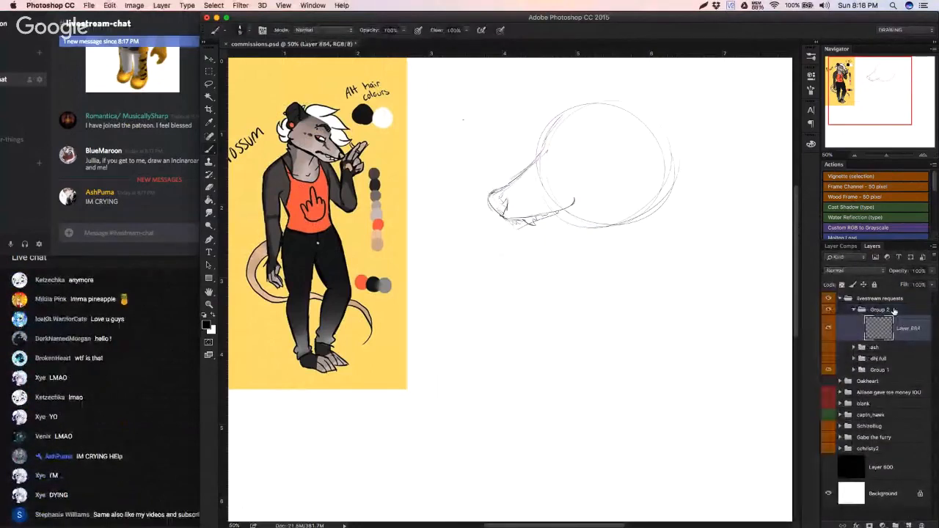
double_click(879, 310)
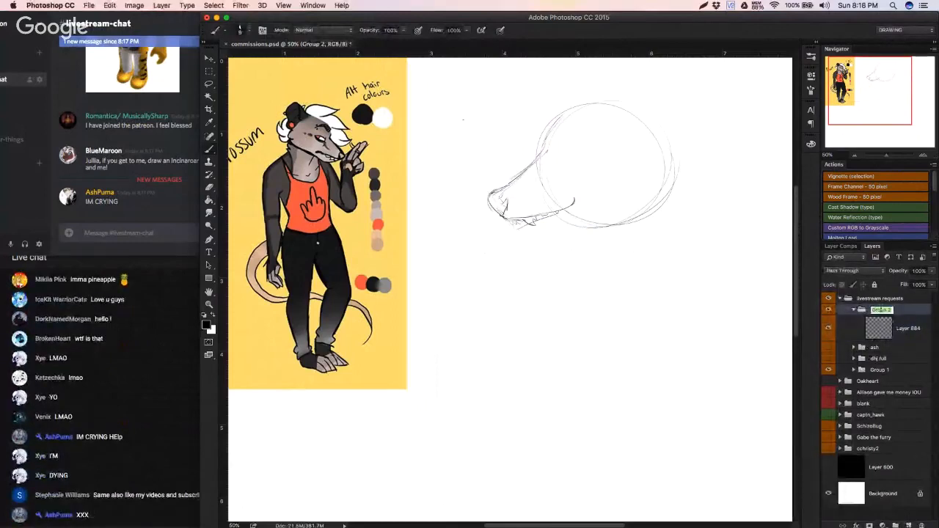
text(B)
text(ARAH)
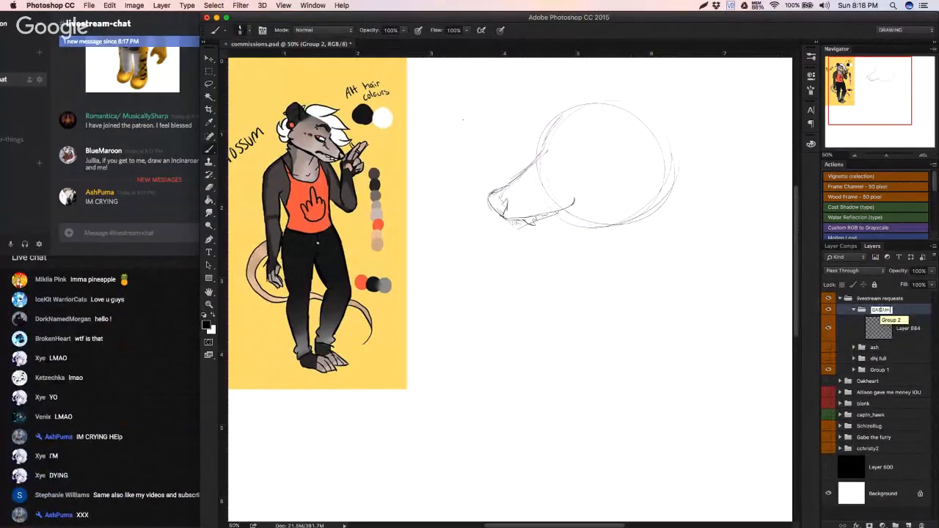
key(Return)
Step: Rename the empty layer in the new request group as INCINIROAR
click(887, 324)
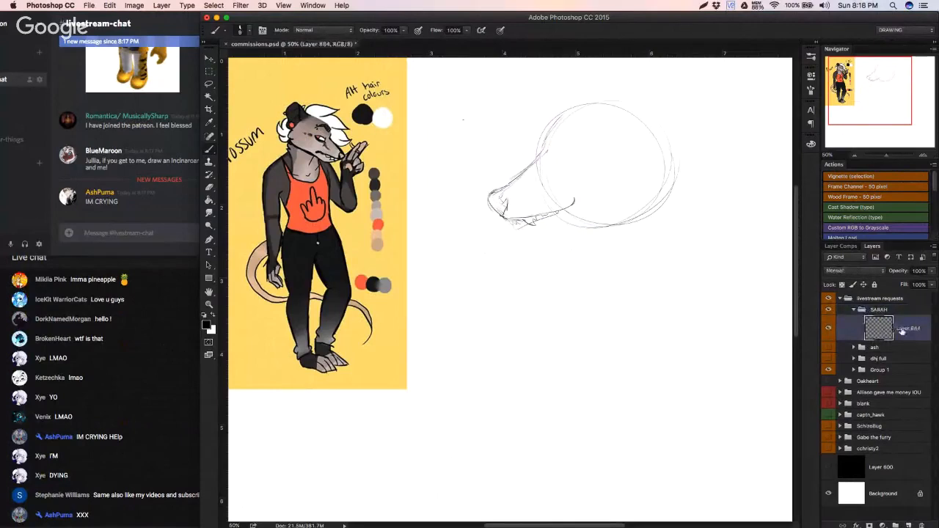
text(INC)
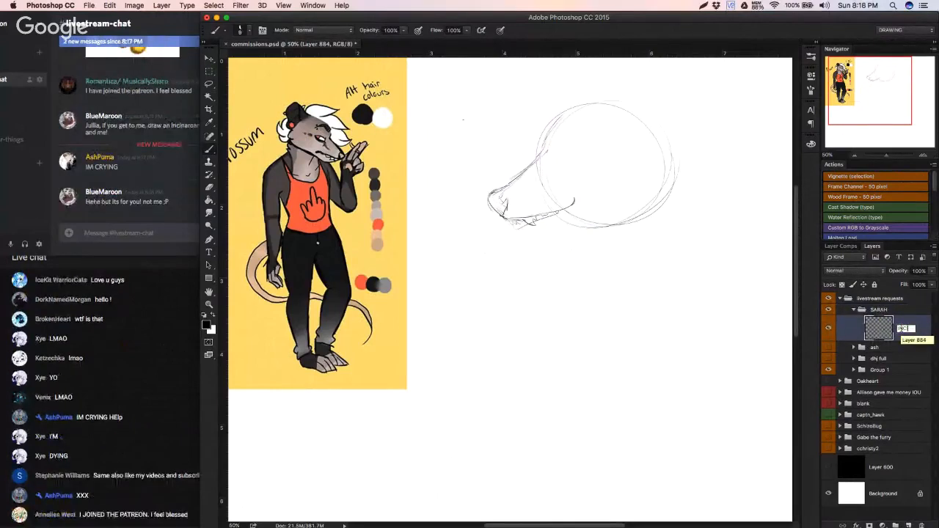
text(INIROAR)
key(Return)
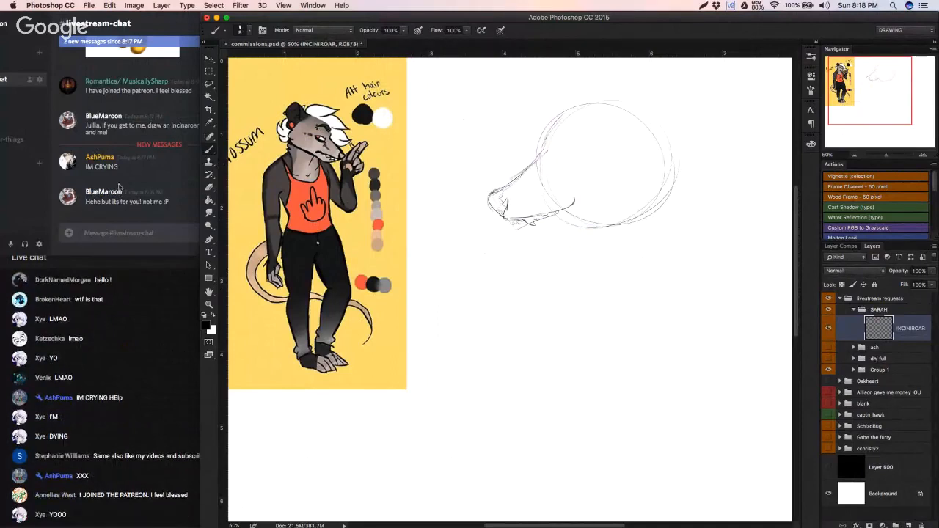
Step: Check the newest Discord message, then collapse and hide the group holding the INCINIROAR layer
click(155, 203)
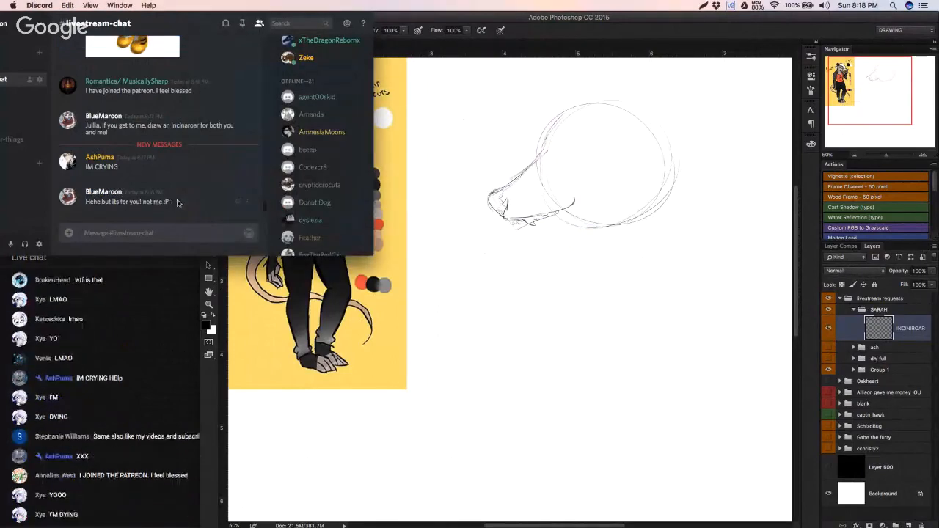
click(354, 389)
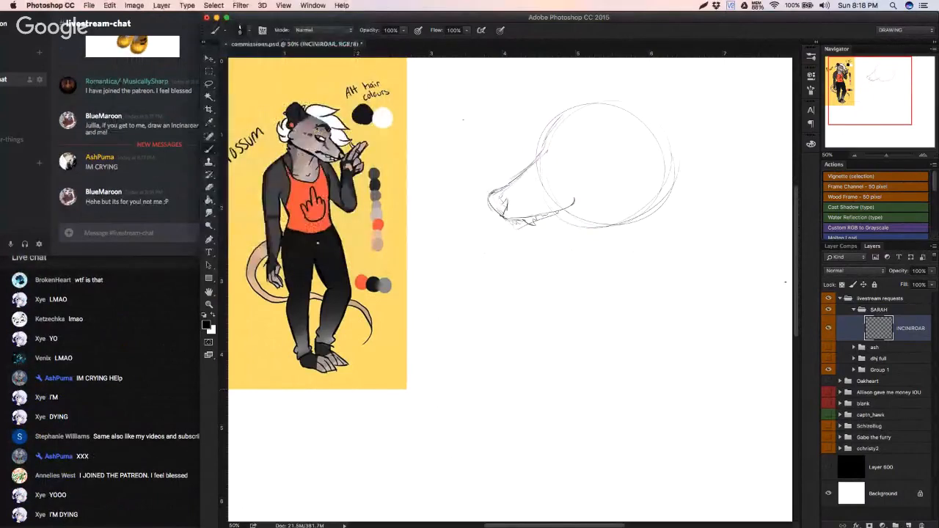
click(853, 309)
click(828, 310)
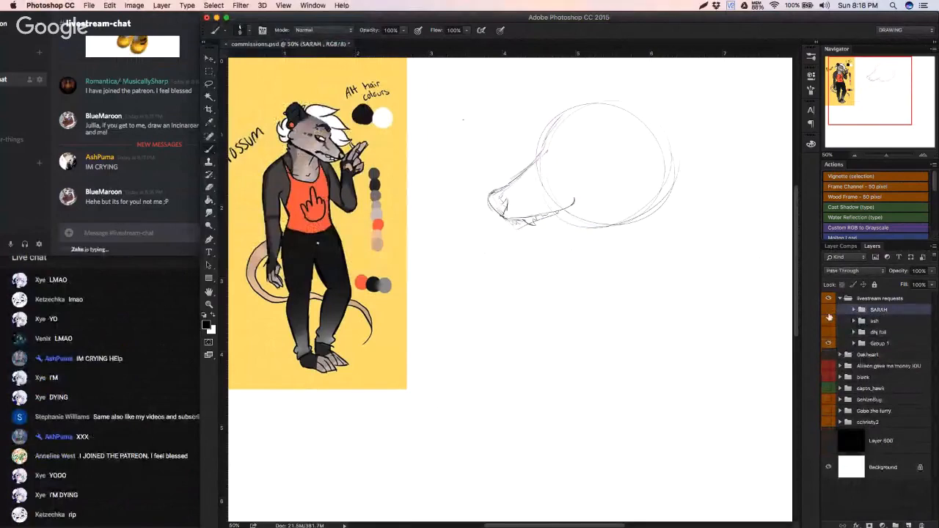
Step: Toggle the visibility of the groups inside livestream requests to check their contents, leaving only Group 1 shown
click(829, 333)
click(829, 333)
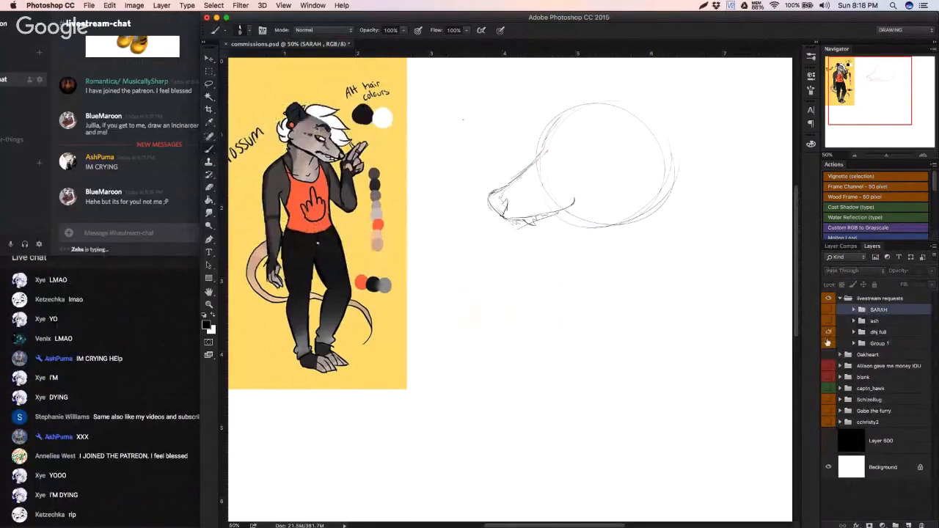
alt+click(829, 333)
alt+click(829, 333)
click(829, 332)
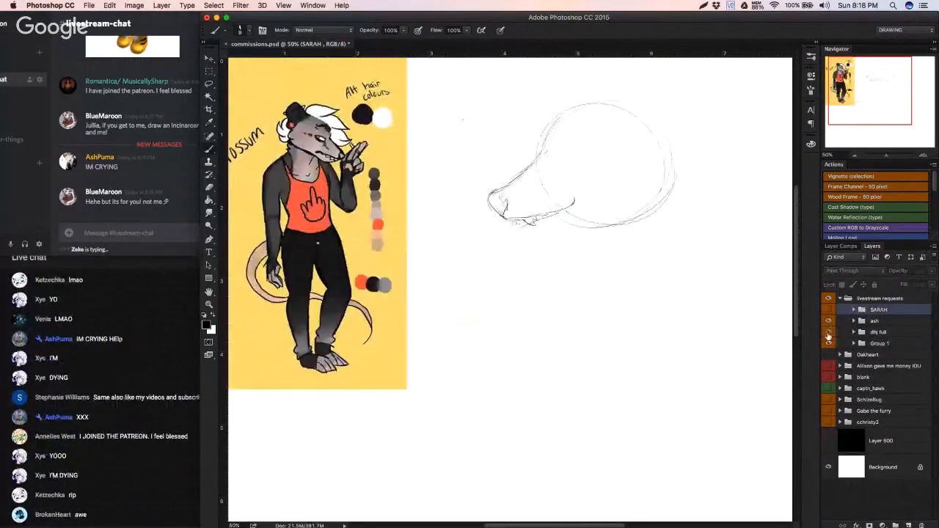
click(829, 331)
click(829, 332)
alt+click(829, 345)
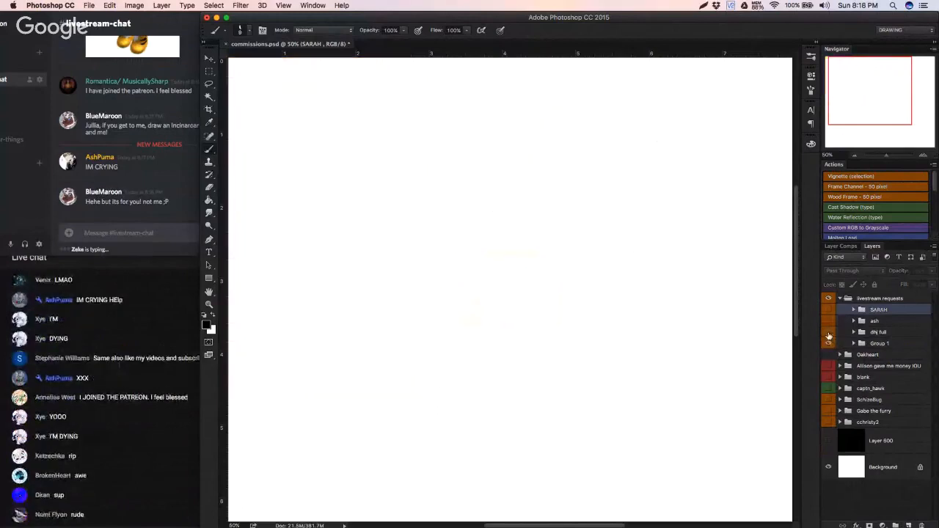
alt+click(828, 343)
click(828, 333)
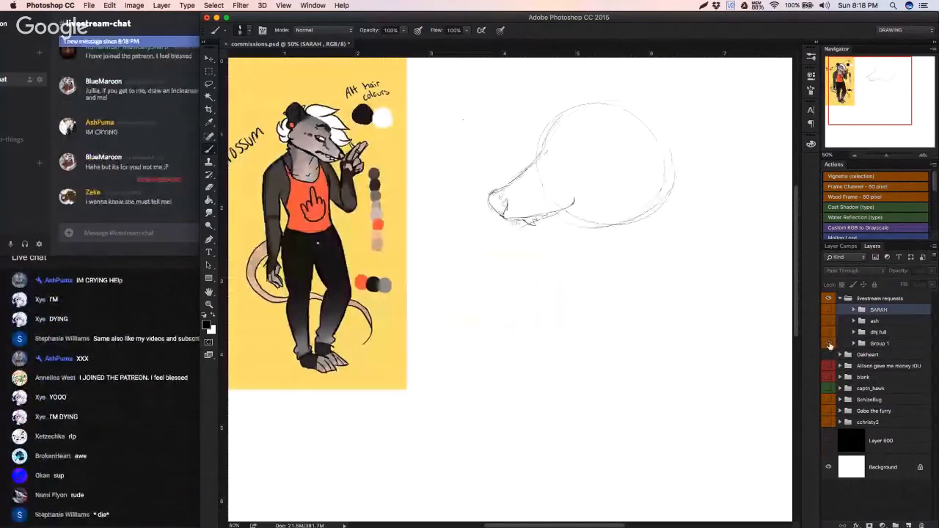
alt+click(828, 342)
alt+click(828, 342)
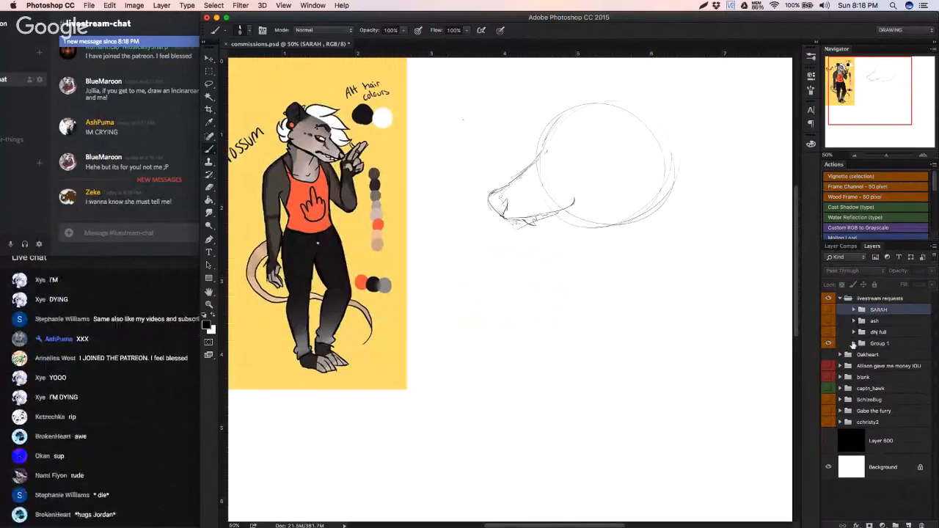
Step: Expand Group 1 and move the possum head sketch on Layer 881 slightly upward and closer to the reference
click(853, 343)
click(828, 343)
click(828, 343)
click(830, 361)
click(830, 362)
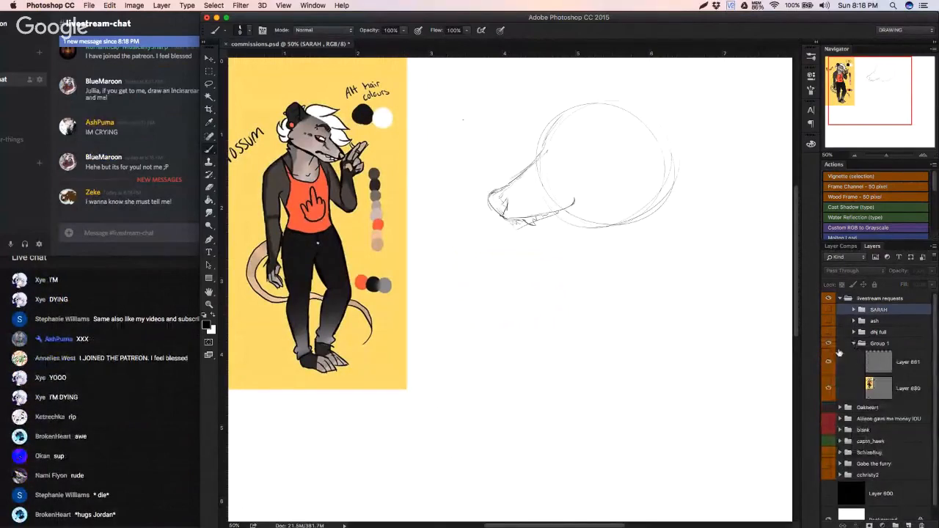
click(888, 361)
key(v)
mouse_move(566, 227)
mouse_down()
mouse_move(554, 225)
mouse_move(536, 192)
mouse_up()
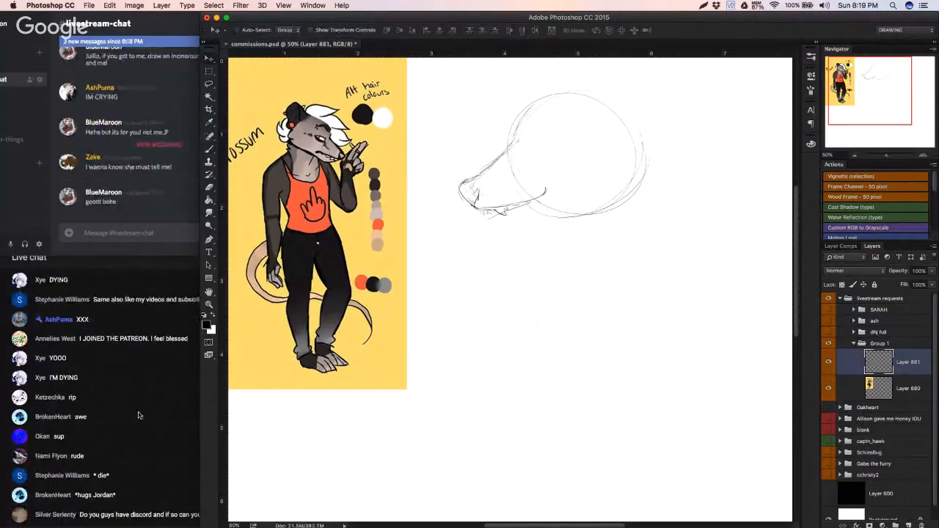
Step: Check the newest viewer messages in the YouTube live chat and return to the Photoshop document
click(139, 414)
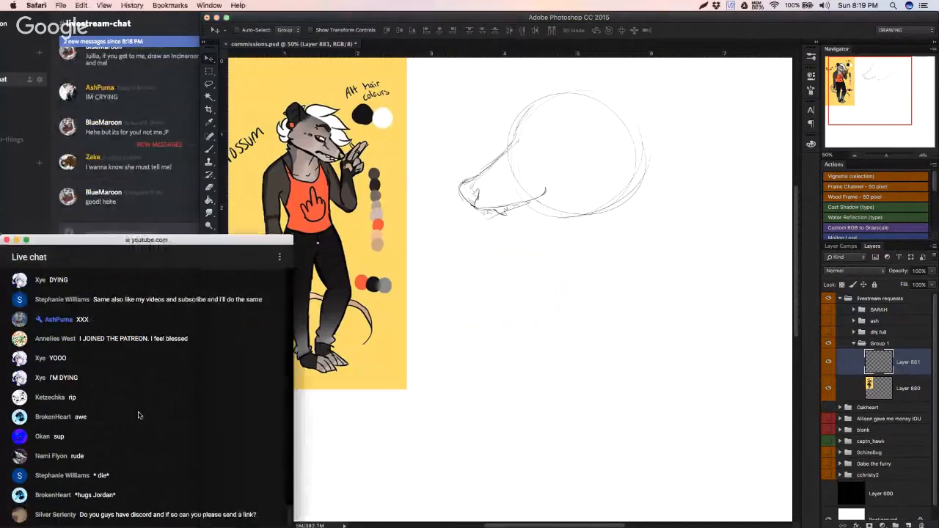
click(404, 438)
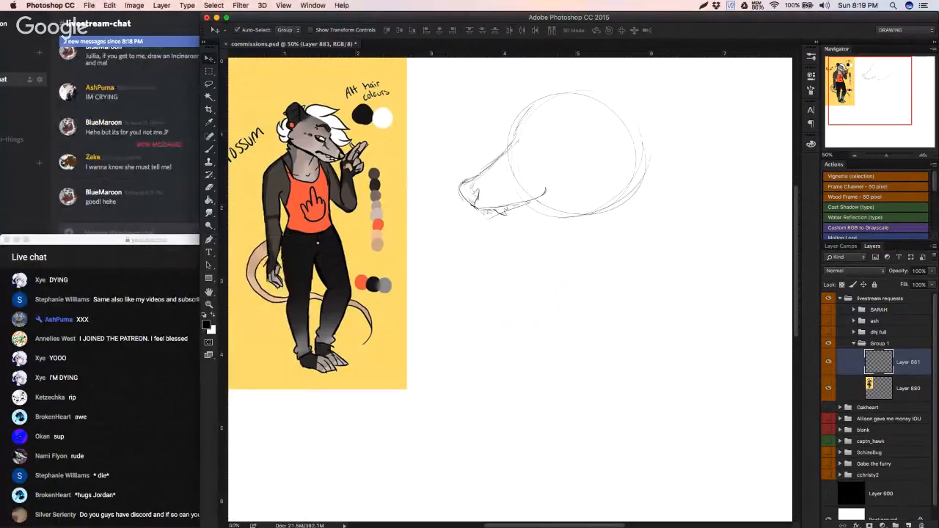
Step: Check the latest YouTube live chat messages and all open windows, then return to the canvas with the Brush tool
click(140, 414)
key(ctrl+Up)
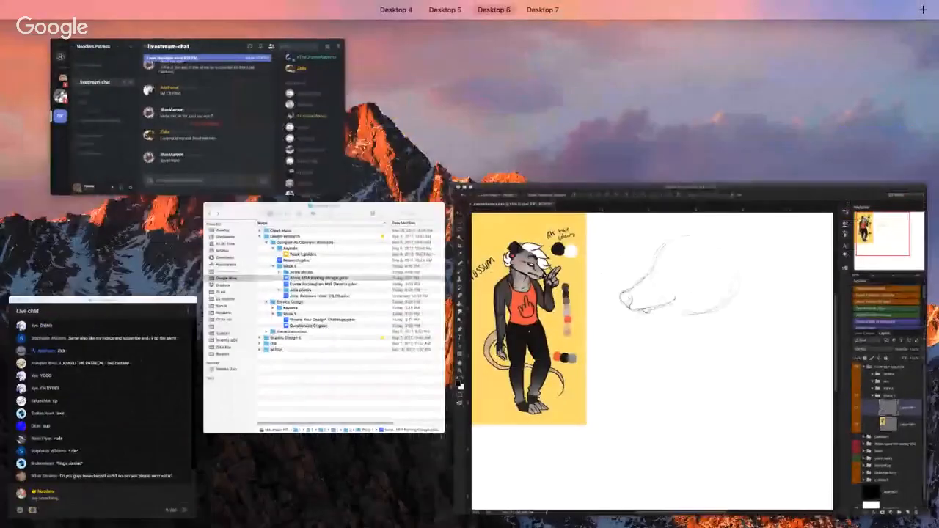
key(ctrl+Up)
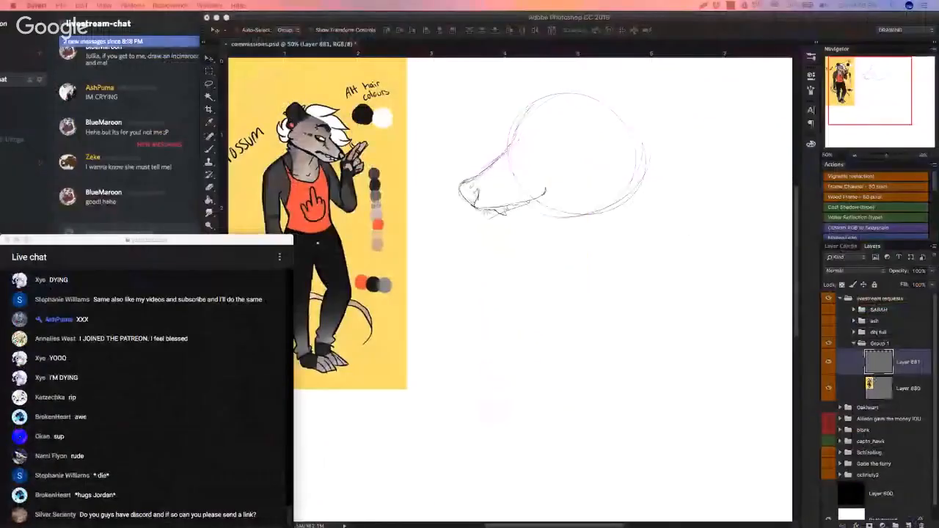
click(529, 267)
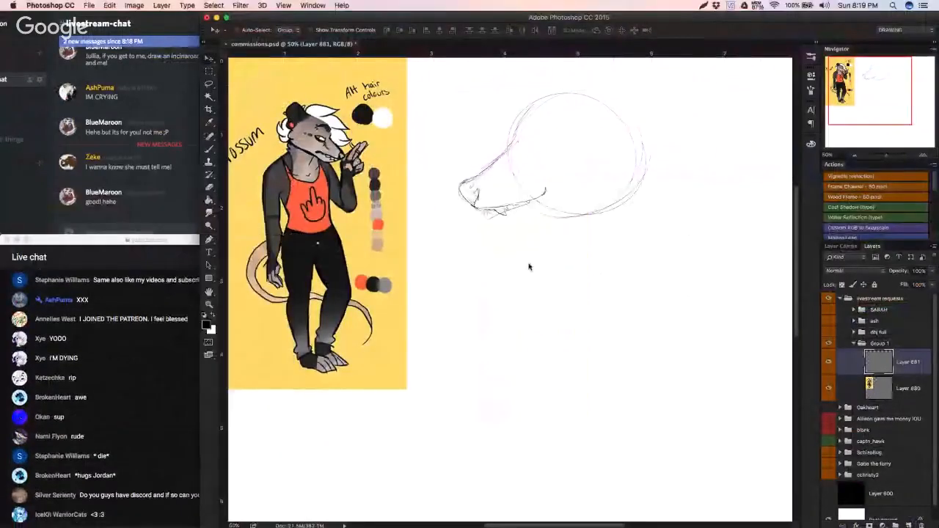
key(b)
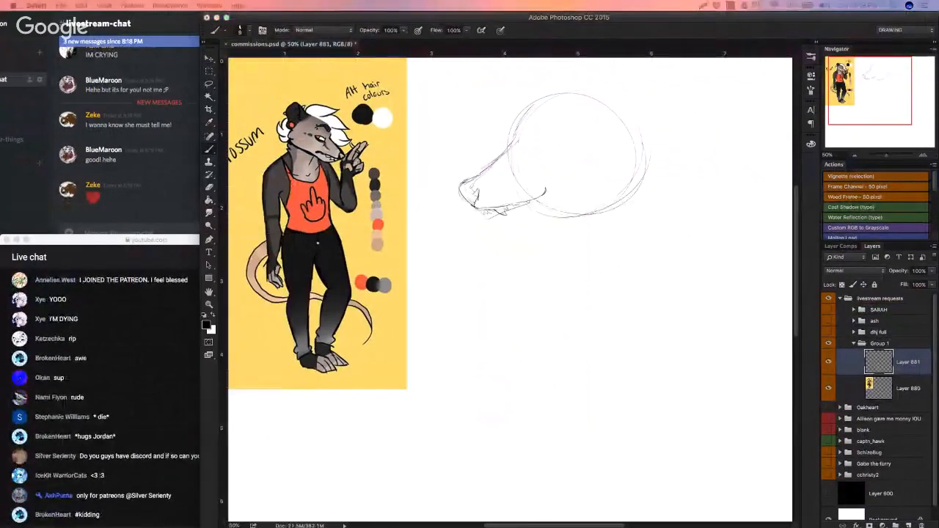
key(ctrl+Up)
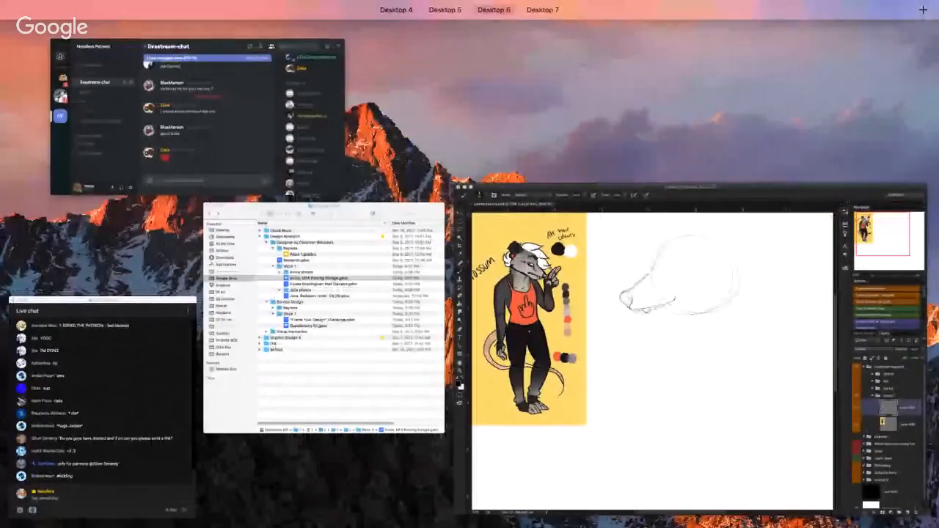
key(ctrl+Up)
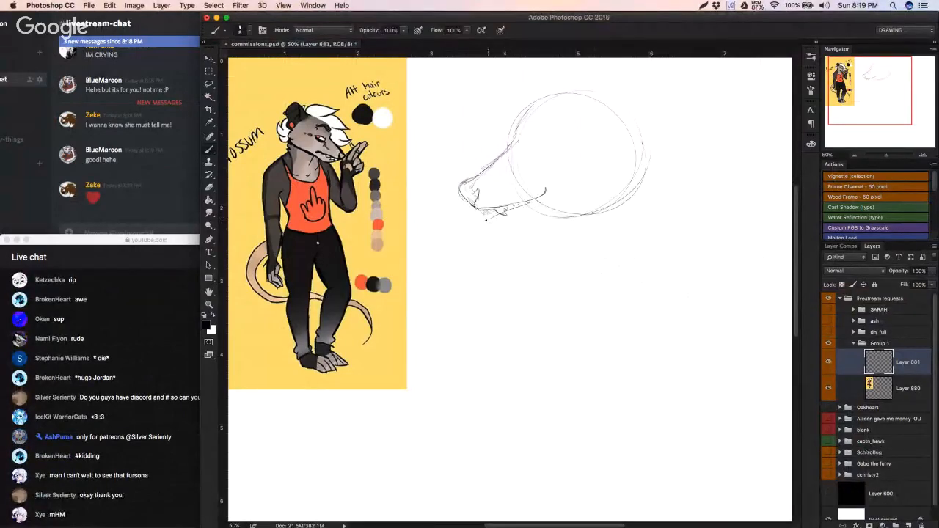
Step: Refine the muzzle and mouth lines of the possum head sketch and move the sketch lower and closer to the reference
drag(493, 220, 547, 192)
key(v)
mouse_move(533, 141)
mouse_down()
mouse_move(508, 183)
mouse_move(506, 151)
mouse_move(542, 134)
mouse_up()
key(b)
drag(490, 181, 466, 204)
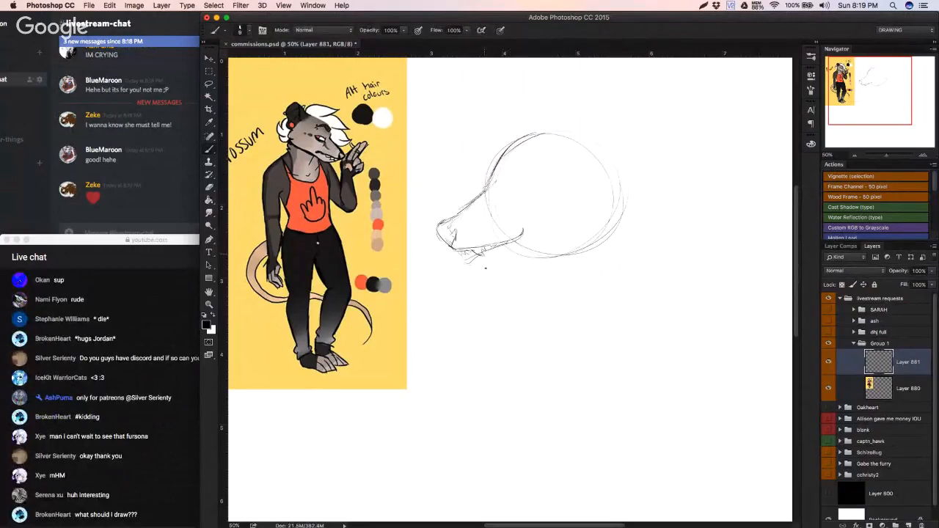
Step: Rotate the possum head sketch clockwise by about 8 degrees
key(ctrl+t)
drag(685, 219, 685, 227)
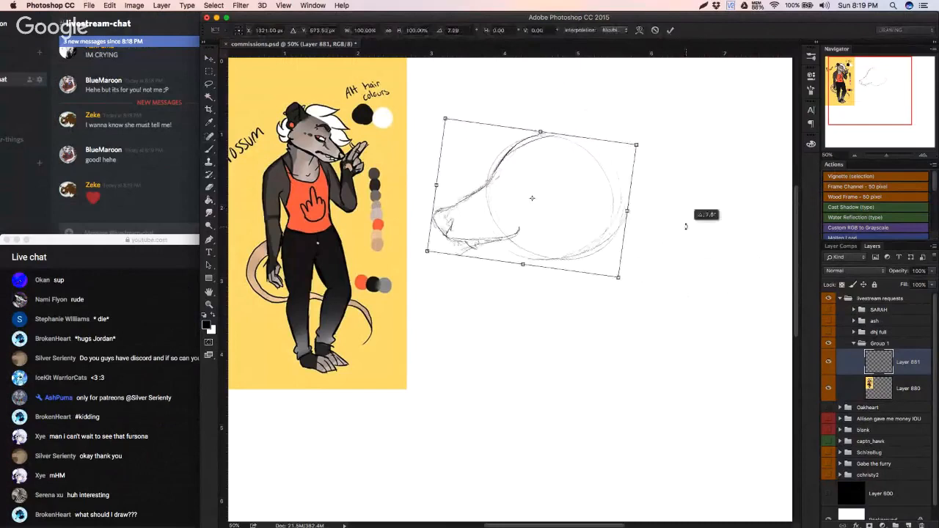
key(Return)
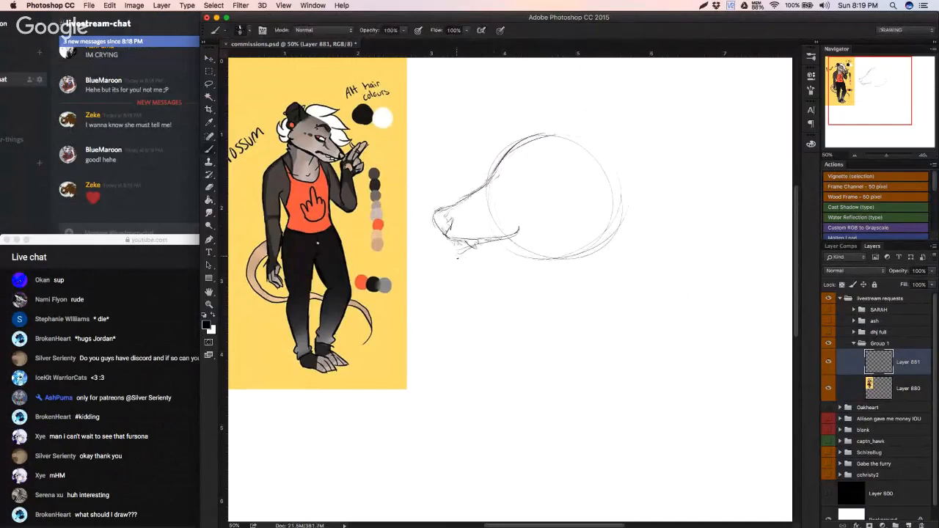
Step: Sketch the lower jaw from the chin back to the head circle, undoing and redrawing the stroke until it curves smoothly
key(super+z)
mouse_move(457, 258)
mouse_down()
mouse_move(464, 268)
mouse_move(495, 260)
mouse_move(479, 263)
mouse_up()
key(super+z)
key(super+z)
key(super+z)
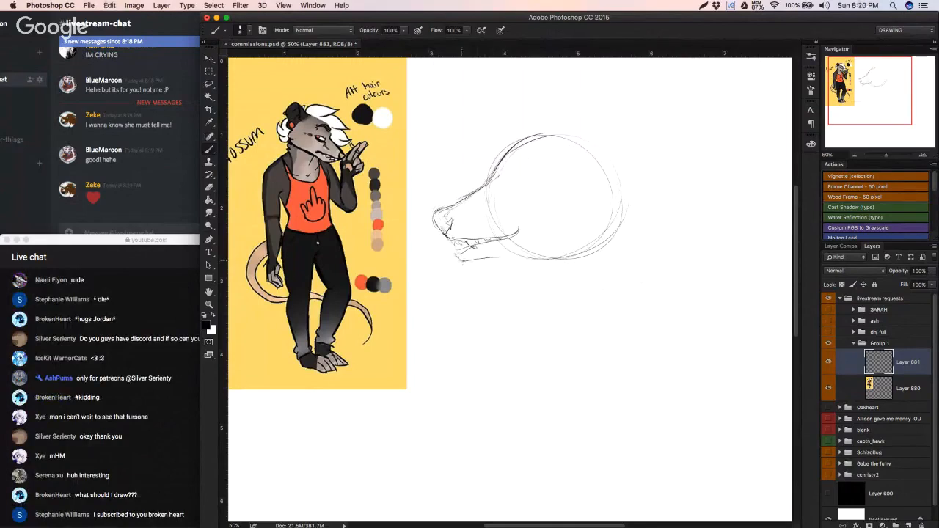
drag(456, 260, 528, 252)
key(super+z)
drag(460, 260, 525, 260)
key(super+z)
key(super+z)
drag(461, 259, 531, 254)
key(super+z)
drag(457, 256, 536, 252)
key(super+z)
drag(460, 261, 532, 253)
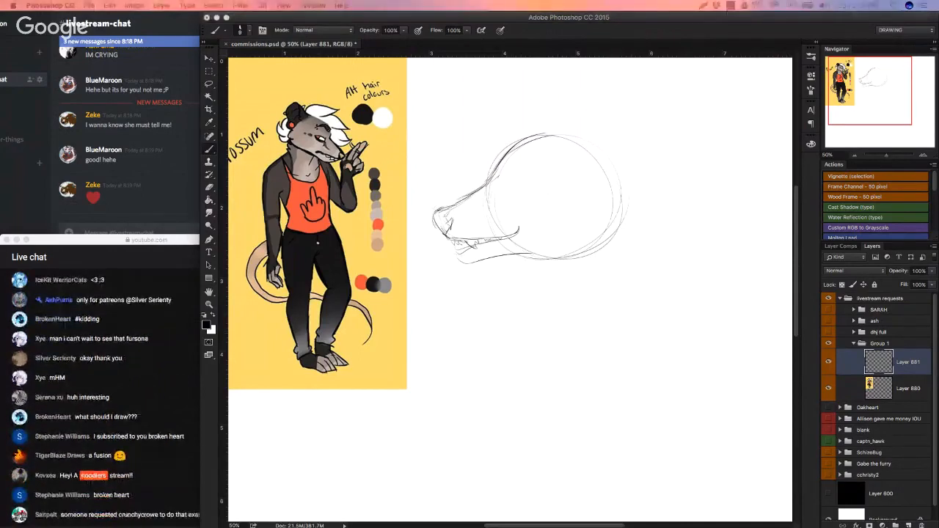
Step: Narrow the YouTube live chat window and shift it so its messages fit beside the Photoshop canvas
click(197, 349)
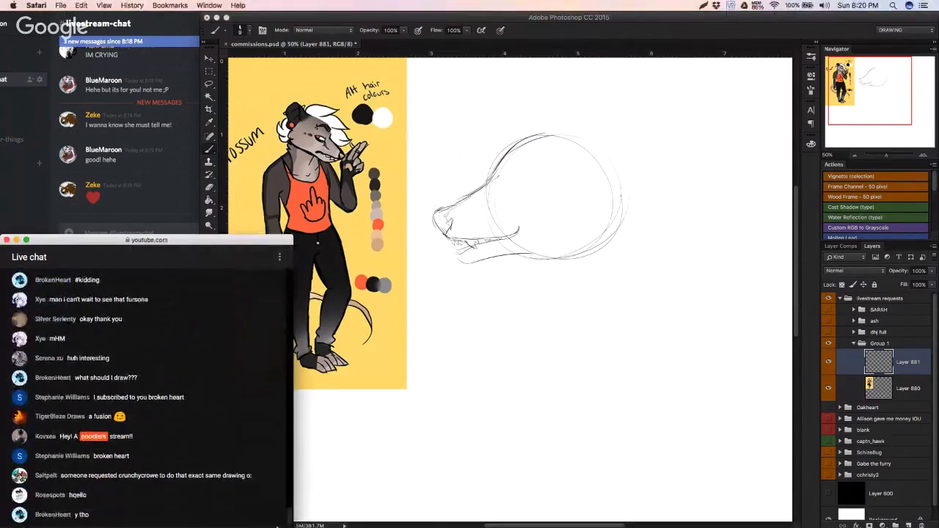
drag(278, 527, 231, 527)
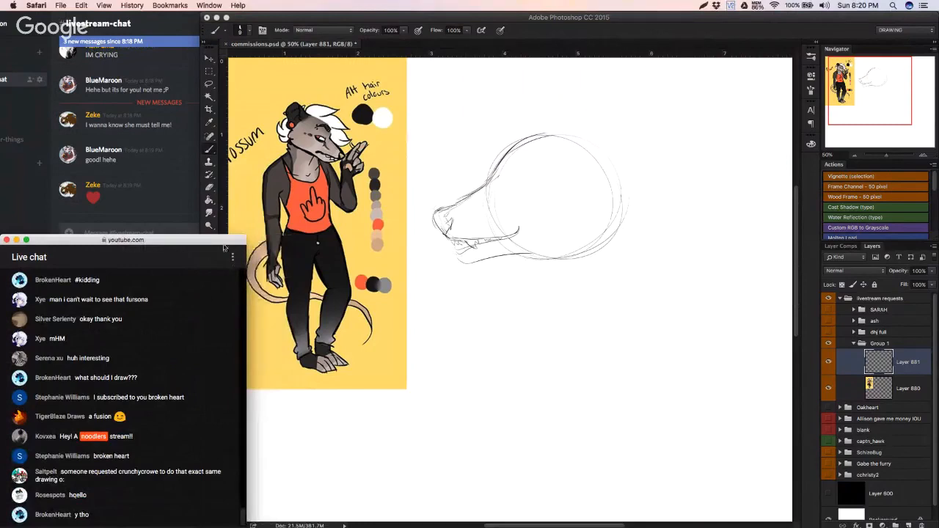
drag(230, 245, 209, 251)
Step: Return to Photoshop and sketch an angled eye outline inside the front of the possum's head circle
click(310, 390)
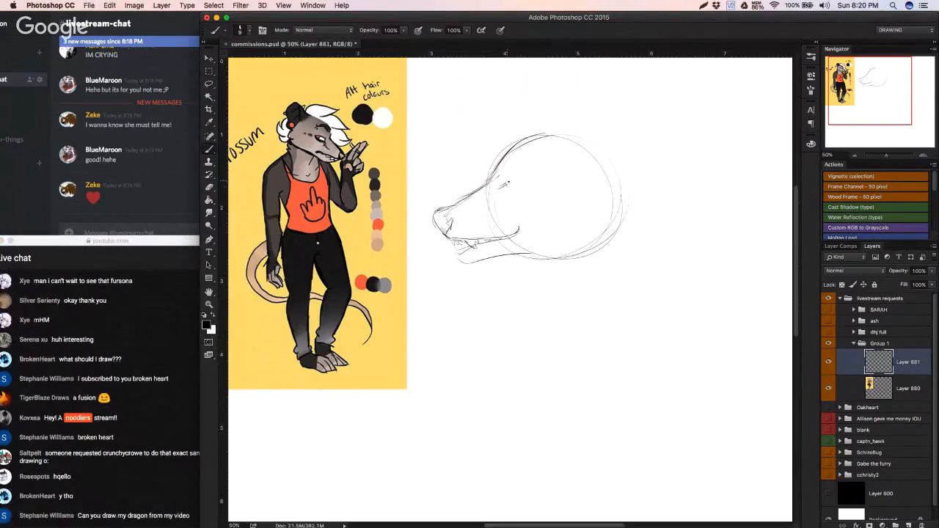
mouse_move(505, 185)
mouse_down()
mouse_move(526, 169)
mouse_move(537, 178)
mouse_up()
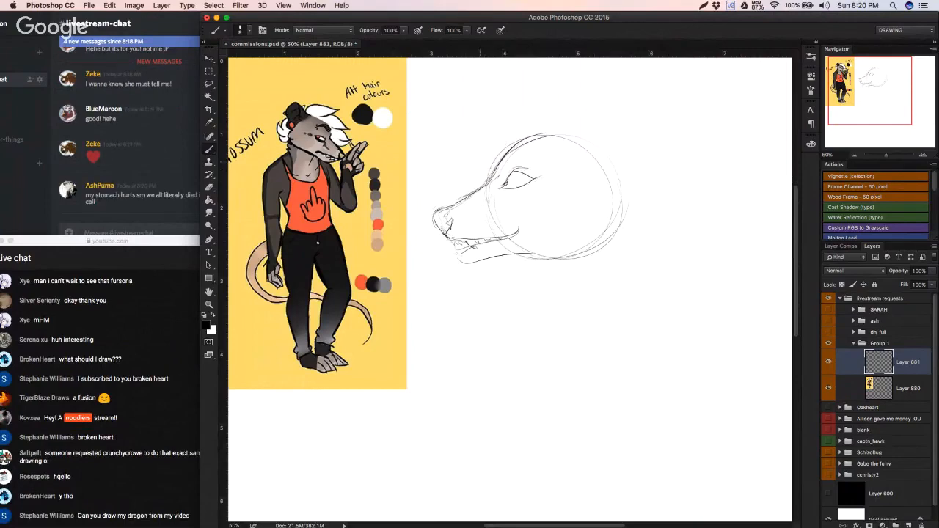
Step: Reposition the Discord window so its message column fits beside the canvas, then return to Photoshop
click(158, 186)
drag(211, 24, 147, 27)
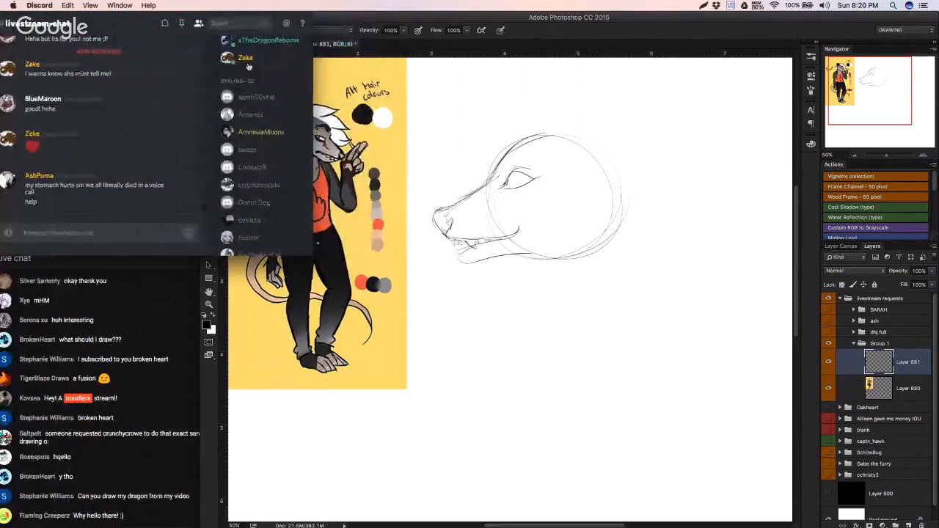
click(512, 188)
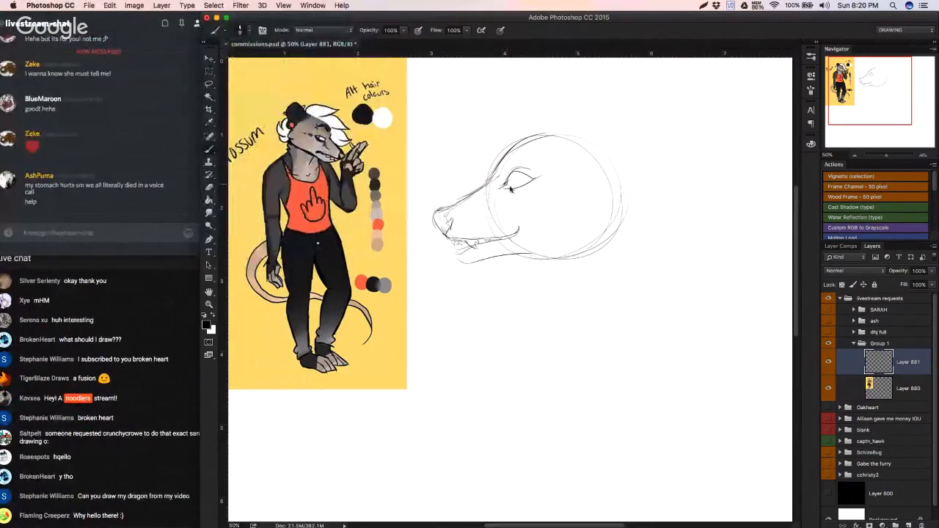
Step: Draw the lower lid, iris and dark pupil of the possum's eye, undoing and redrawing the pupil strokes
mouse_move(515, 186)
mouse_down()
mouse_move(532, 179)
mouse_move(521, 184)
mouse_up()
click(518, 176)
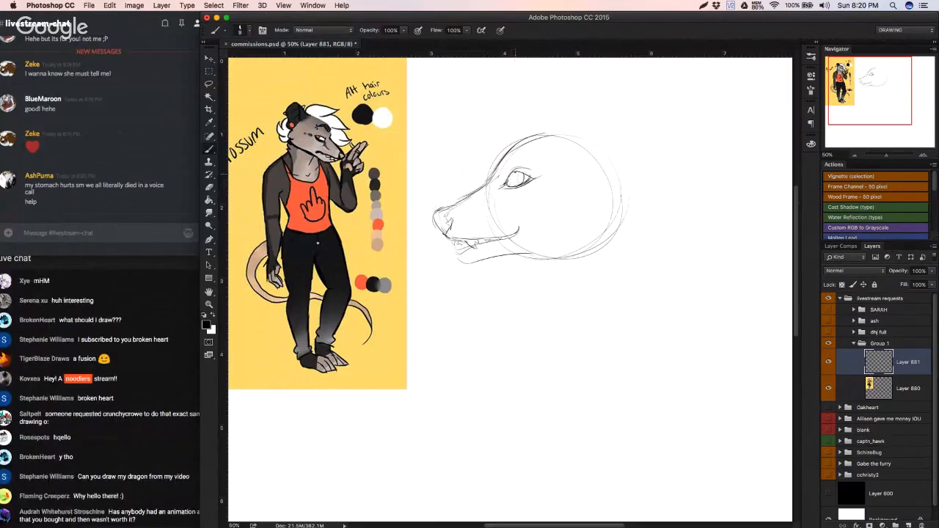
drag(519, 174, 521, 183)
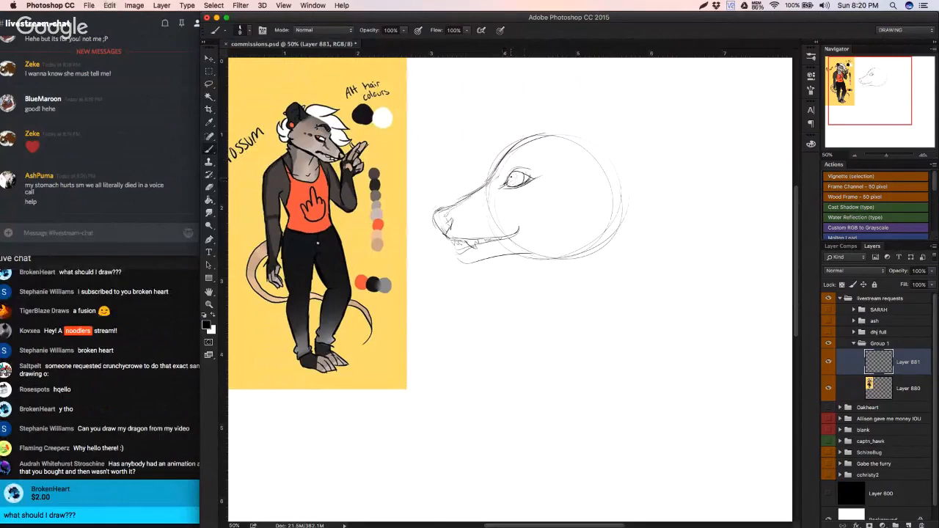
key(super+z)
drag(519, 174, 519, 177)
key(super+z)
key(super+z)
drag(514, 176, 514, 184)
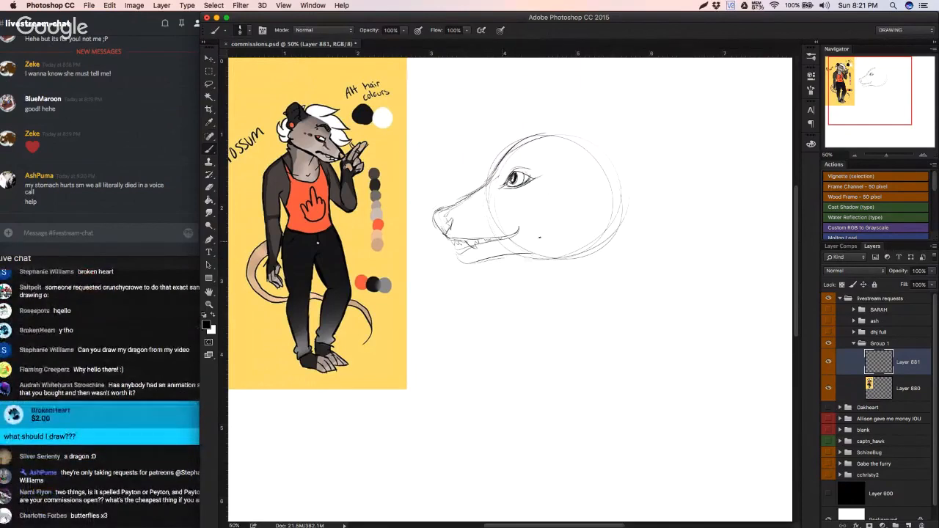
Step: Reduce the eraser size and clean up stray lines around the possum's eye and brow
scroll(521, 199, up, 1)
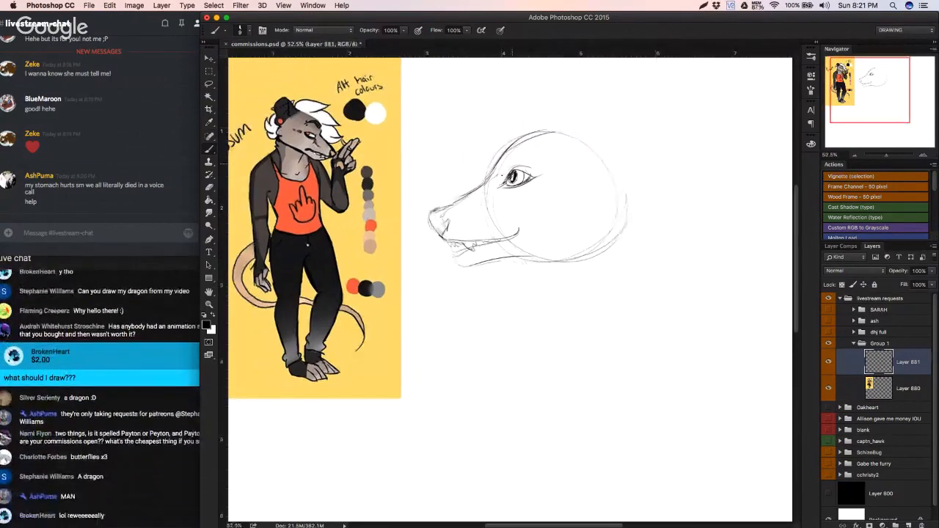
scroll(529, 207, up, 1)
key(e)
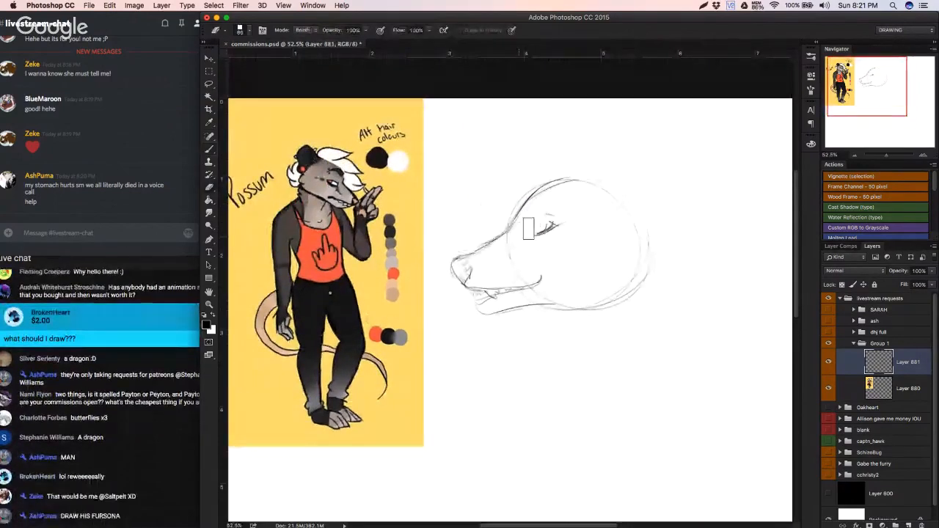
right_click(524, 214)
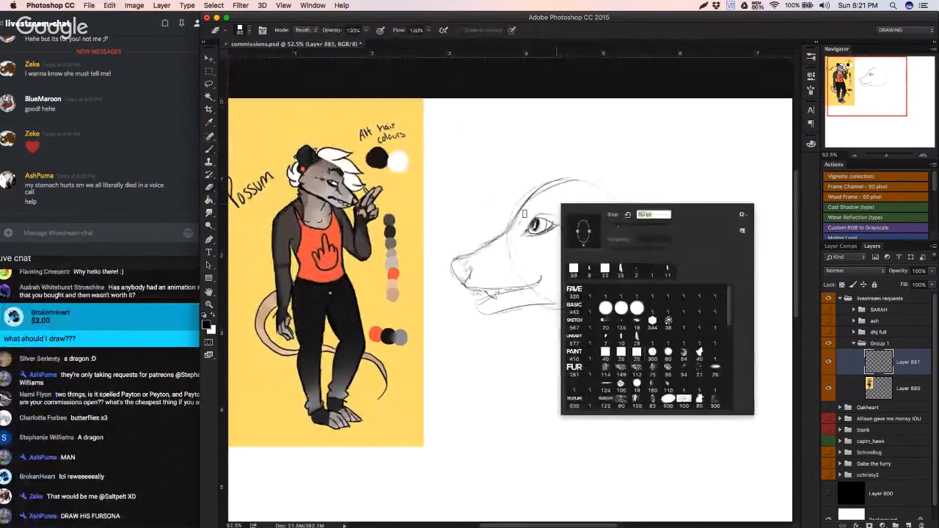
drag(544, 210, 514, 234)
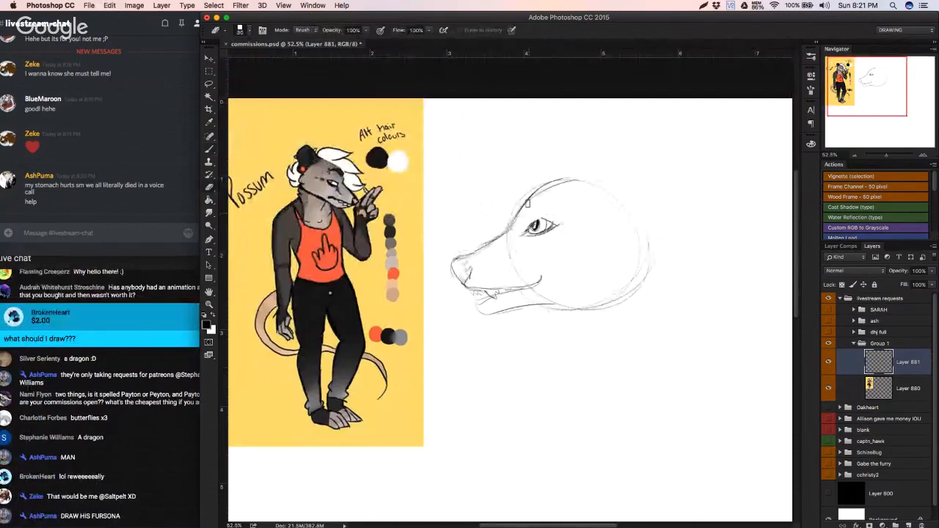
Step: Remove the eye from the possum head sketch and move the sketch farther right, away from the reference
key(b)
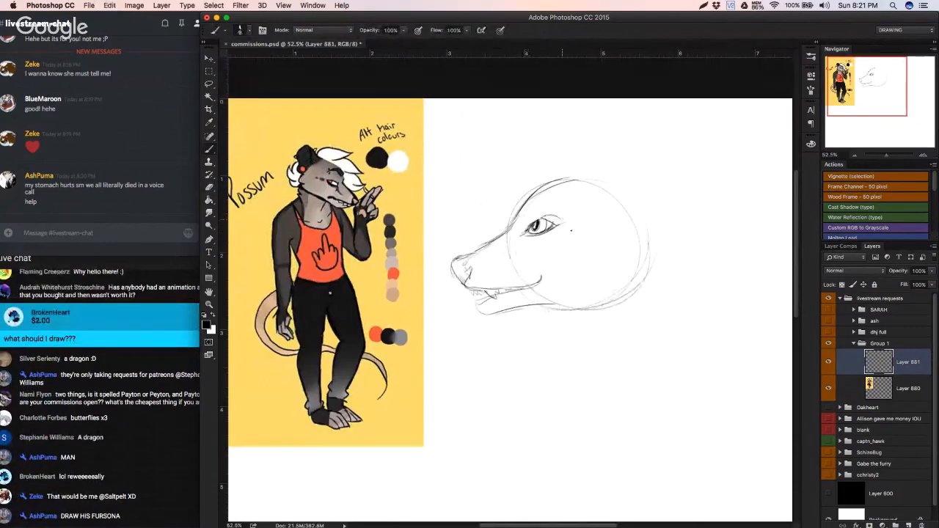
key(e)
mouse_move(540, 224)
mouse_down()
mouse_move(558, 215)
mouse_move(540, 238)
mouse_move(673, 201)
mouse_up()
key(v)
key(space)
mouse_move(669, 216)
mouse_down()
mouse_move(482, 229)
mouse_move(613, 231)
mouse_up()
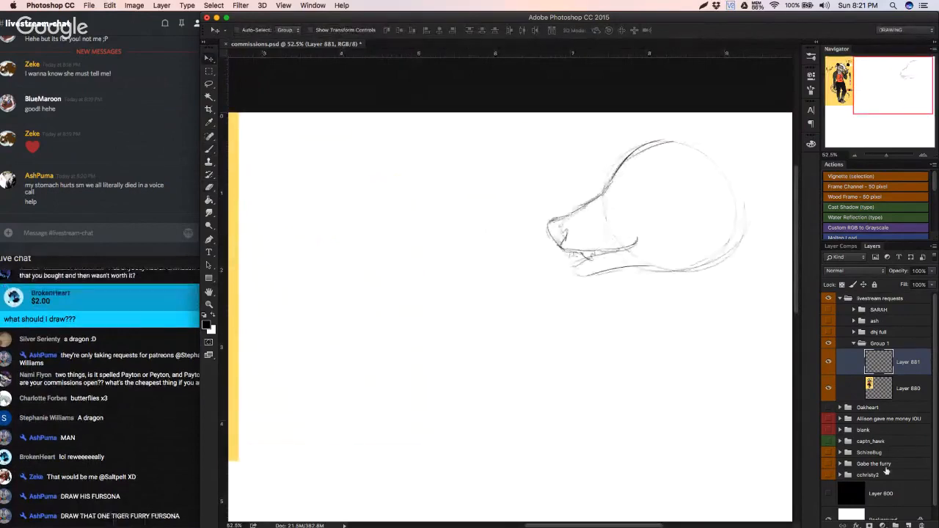
Step: Add a new layer above Layer 881 and sketch a second head circle between the reference and the first head
click(908, 524)
key(b)
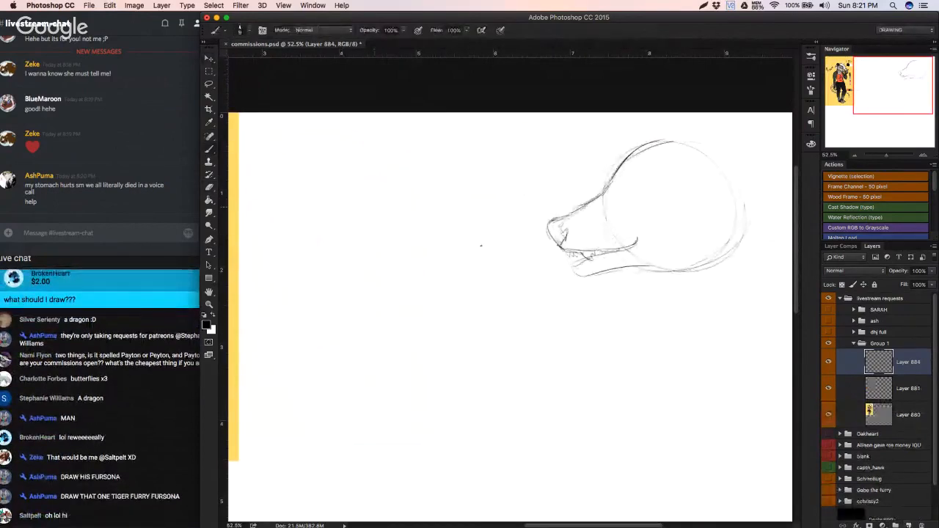
mouse_move(482, 245)
mouse_down()
mouse_move(444, 155)
mouse_move(372, 272)
mouse_move(355, 235)
mouse_move(364, 262)
mouse_move(356, 305)
mouse_up()
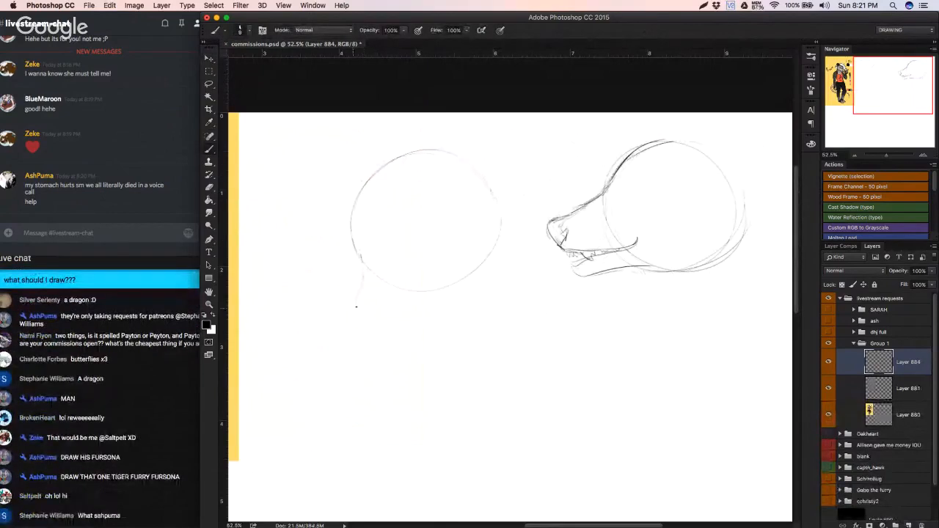
Step: Try out muzzle lines on the second head circle, stepping backward and forward through the history
drag(362, 266, 370, 301)
key(alt+super+z)
key(alt+super+z)
key(alt+super+z)
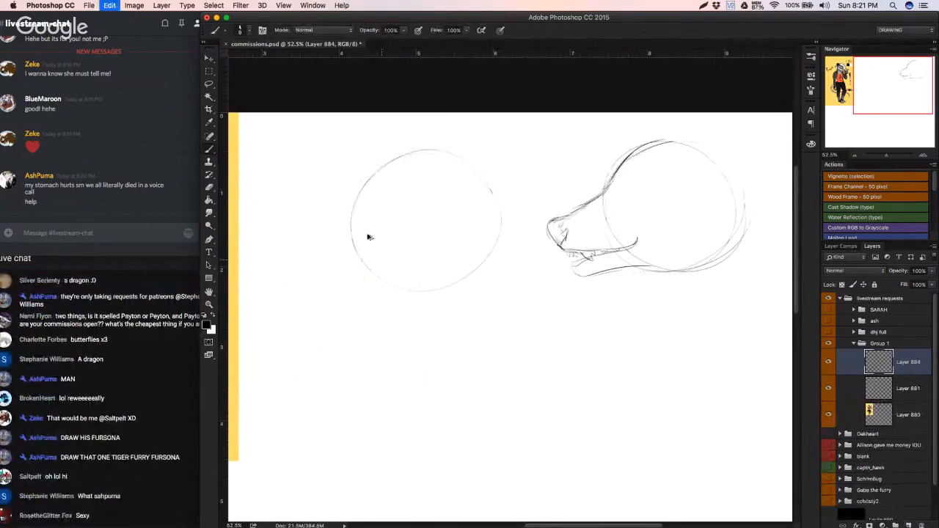
key(alt+super+z)
key(alt+super+z)
key(alt+super+z)
key(shift+super+z)
key(shift+super+z)
key(shift+super+z)
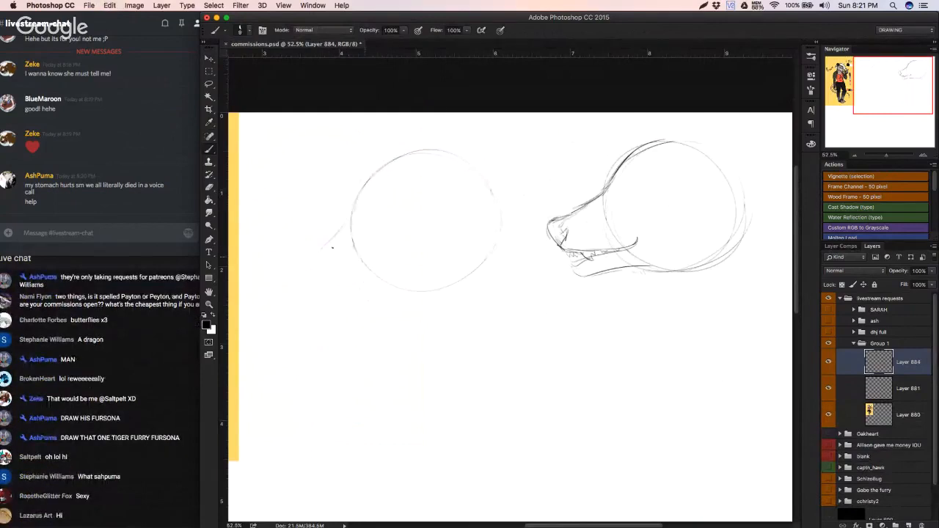
Step: Sketch the nose and a curved mouth line on the second head, redrawing the mouth so it reaches farther into the circle
mouse_move(308, 255)
mouse_down()
mouse_move(325, 278)
mouse_move(333, 253)
mouse_move(322, 256)
mouse_move(335, 260)
mouse_move(329, 251)
mouse_move(313, 272)
mouse_up()
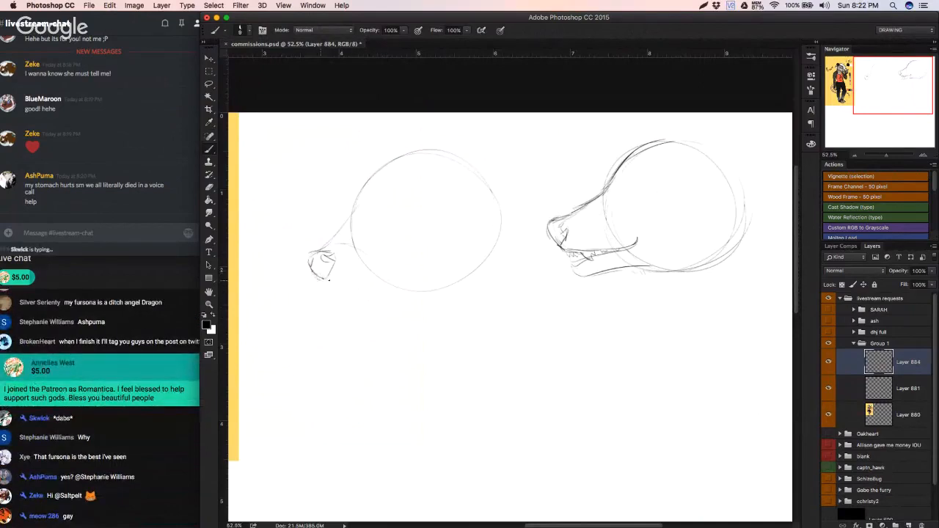
mouse_move(310, 270)
mouse_down()
mouse_move(321, 283)
mouse_move(390, 257)
mouse_up()
key(super+z)
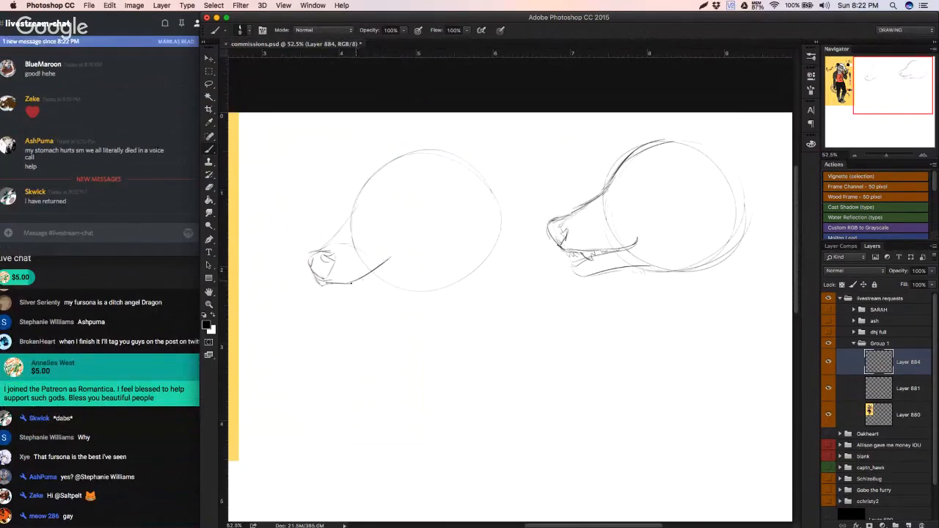
key(super+z)
drag(349, 283, 402, 252)
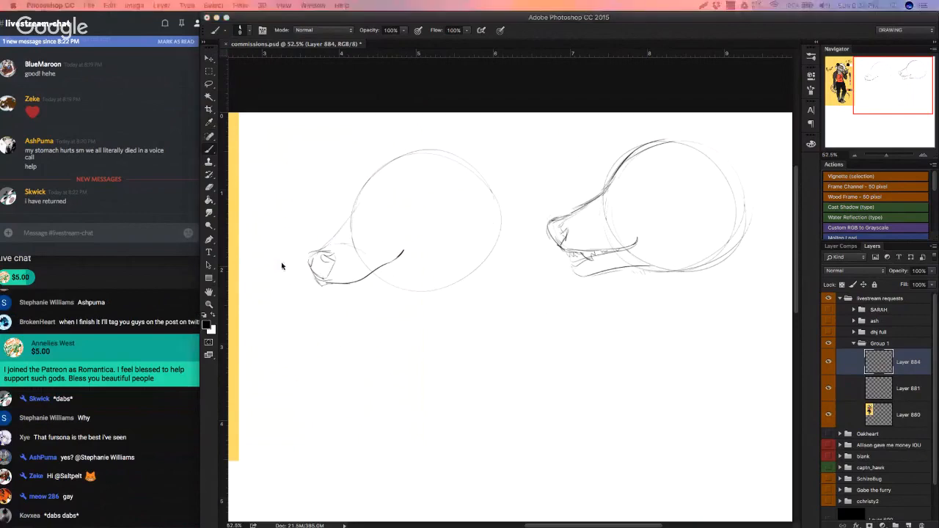
Step: Delete the layer holding the second head sketch and add a fresh empty layer above Layer 881
click(492, 268)
key(Delete)
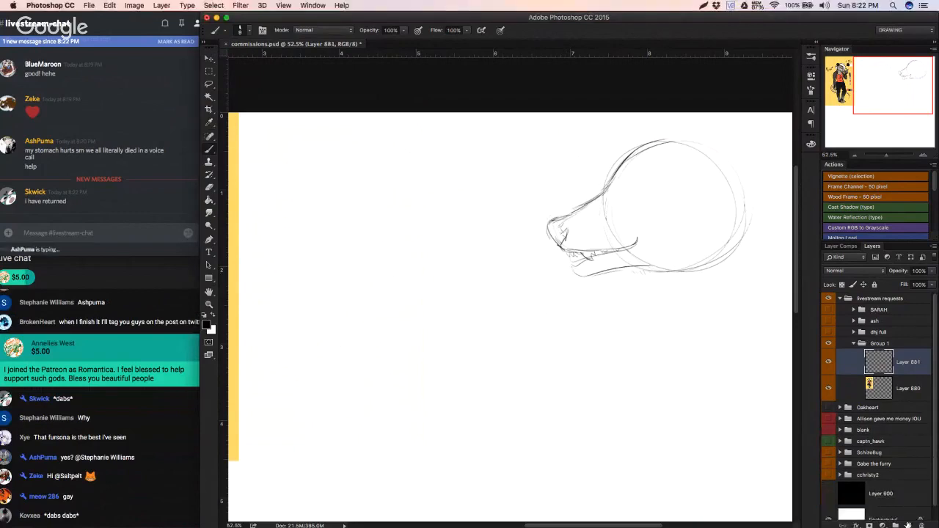
click(908, 525)
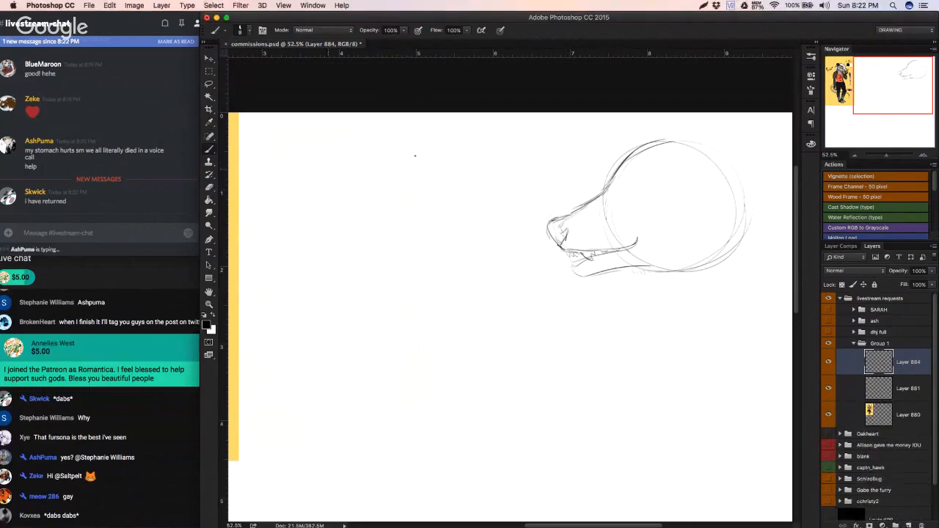
Step: Sketch a new head circle between the reference and the first head, with a narrow muzzle angled down toward the reference
mouse_move(415, 155)
mouse_down()
mouse_move(408, 254)
mouse_move(439, 205)
mouse_up()
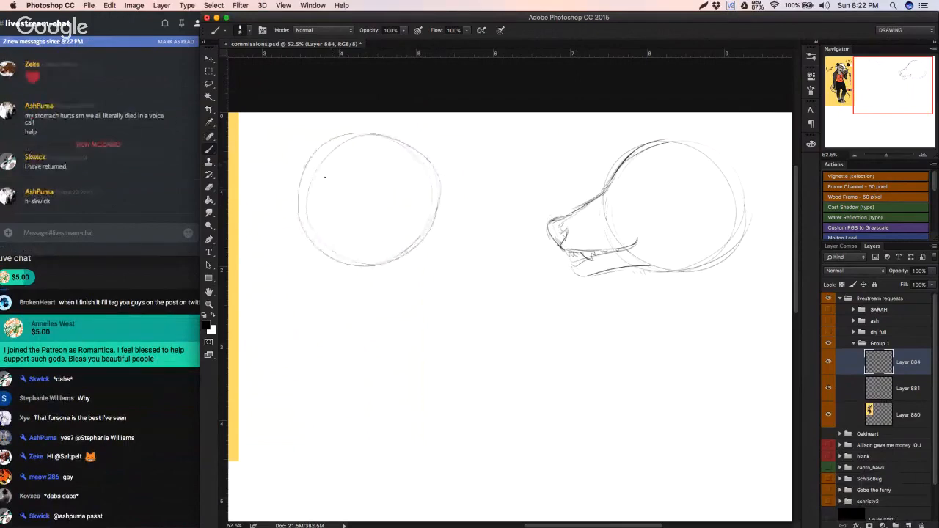
drag(301, 173, 291, 270)
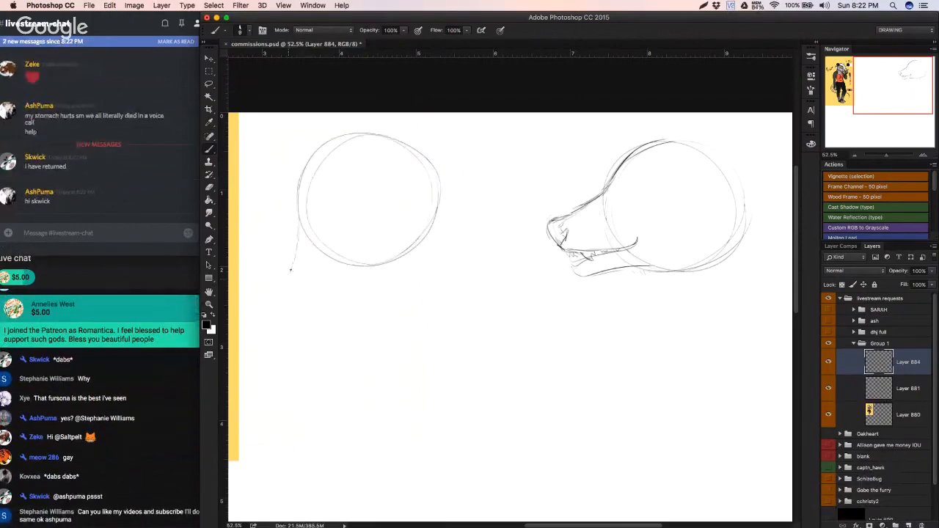
mouse_move(297, 235)
mouse_down()
mouse_move(293, 282)
mouse_move(286, 276)
mouse_move(333, 278)
mouse_move(297, 280)
mouse_move(375, 256)
mouse_move(333, 281)
mouse_move(403, 245)
mouse_up()
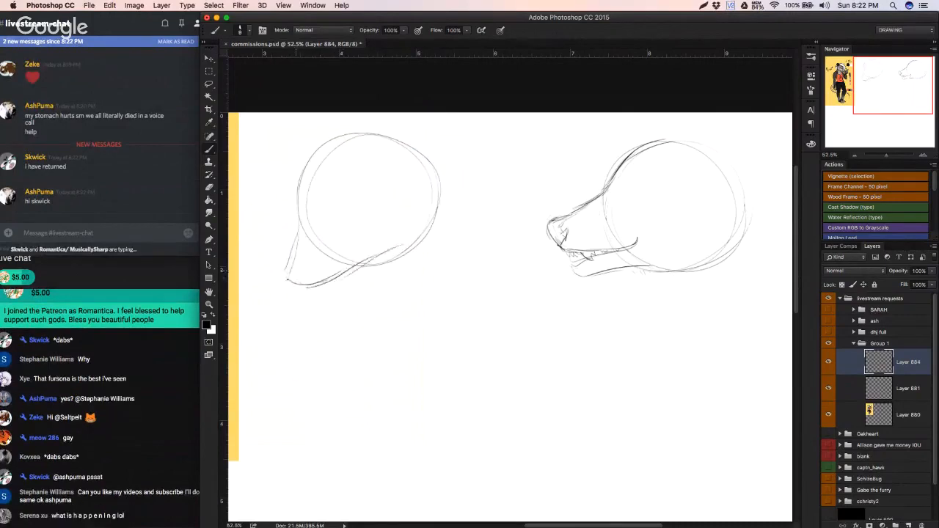
drag(290, 264, 285, 281)
drag(304, 223, 287, 261)
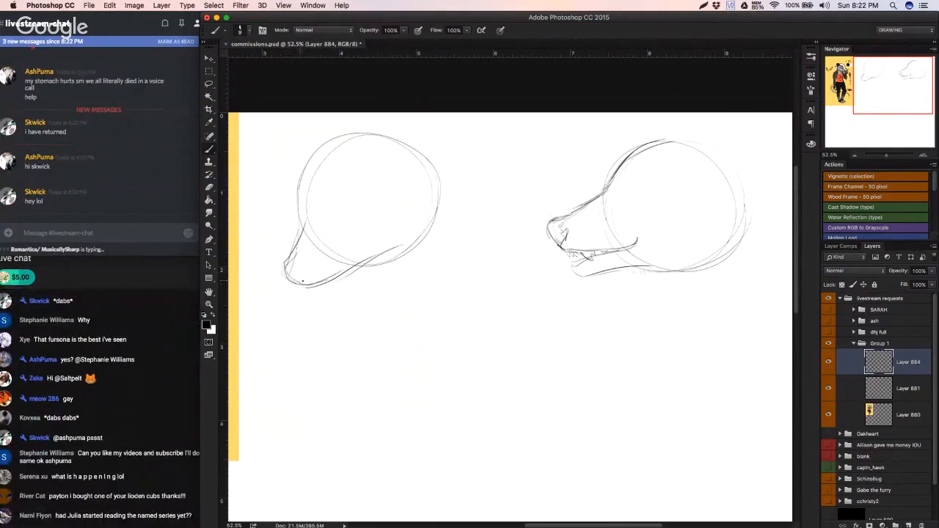
Step: Sketch the rounded nose with its nostril at the muzzle tip, following the reference character
drag(302, 280, 298, 261)
scroll(298, 73, up, 10)
scroll(298, 73, down, 20)
scroll(276, 360, up, 7)
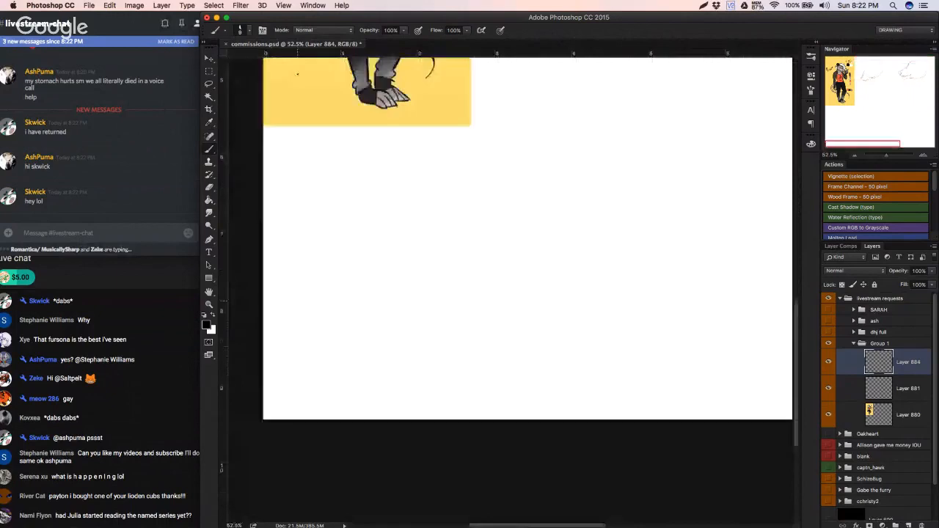
scroll(276, 360, up, 10)
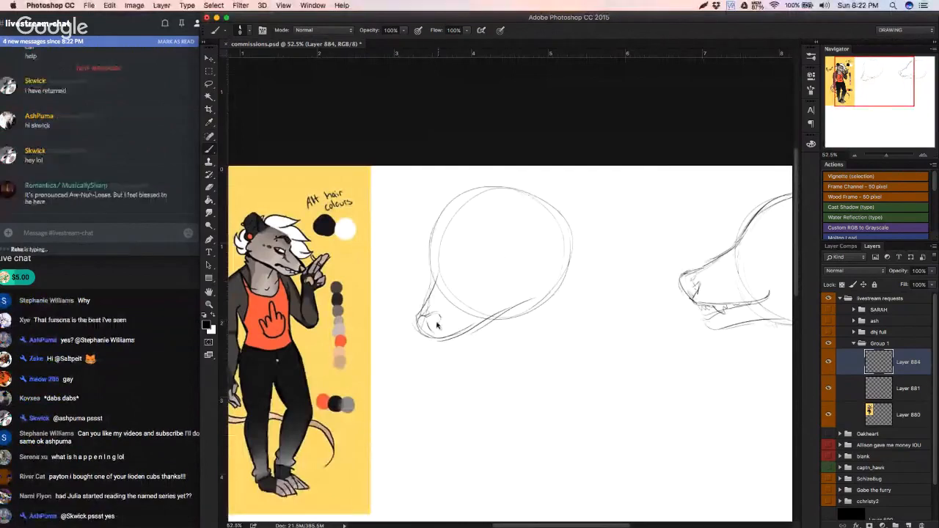
mouse_move(437, 322)
mouse_down()
mouse_move(432, 333)
mouse_move(423, 327)
mouse_move(434, 334)
mouse_up()
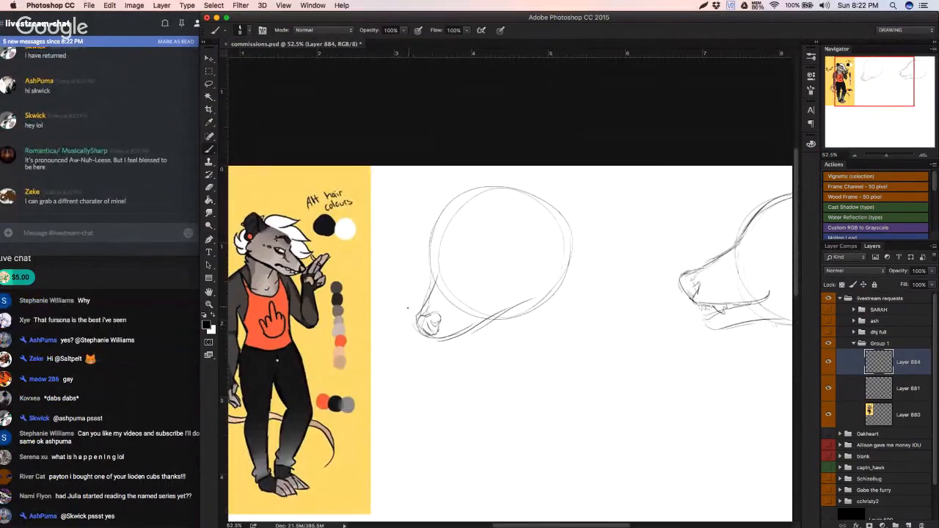
Step: Draw a mouth line curving up from the muzzle into the head circle, redo its corner, and add pointed teeth
mouse_move(418, 322)
mouse_down()
mouse_move(429, 334)
mouse_move(436, 265)
mouse_move(437, 314)
mouse_move(450, 336)
mouse_move(505, 292)
mouse_up()
key(super+z)
key(super+z)
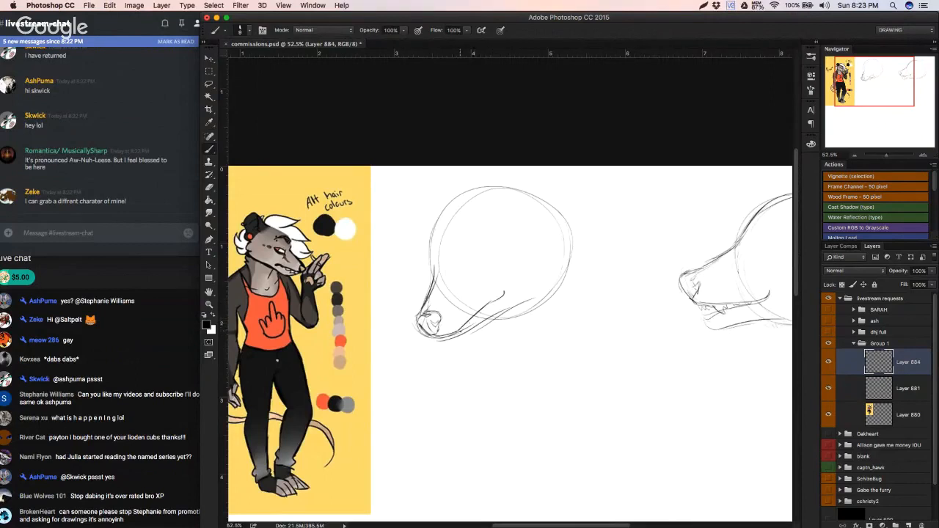
key(super+z)
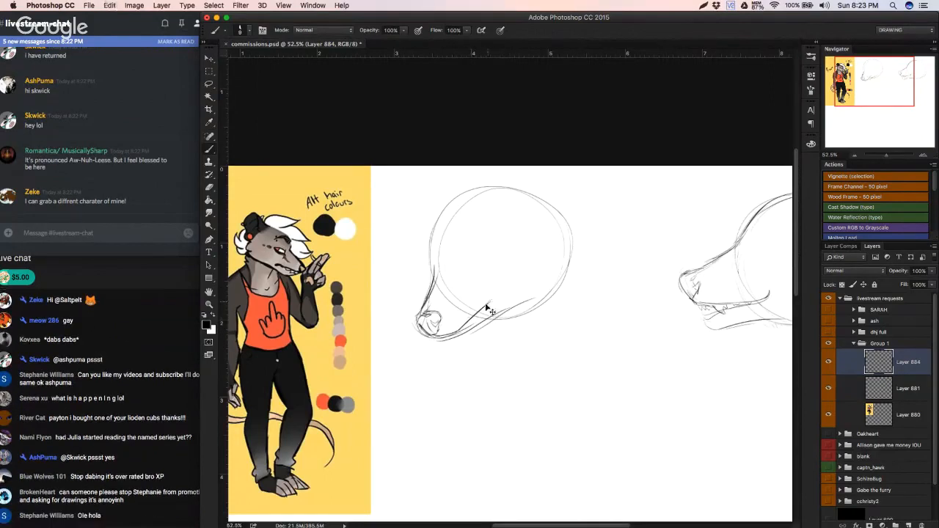
drag(490, 311, 505, 292)
mouse_move(460, 330)
mouse_down()
mouse_move(471, 333)
mouse_move(474, 318)
mouse_move(498, 300)
mouse_up()
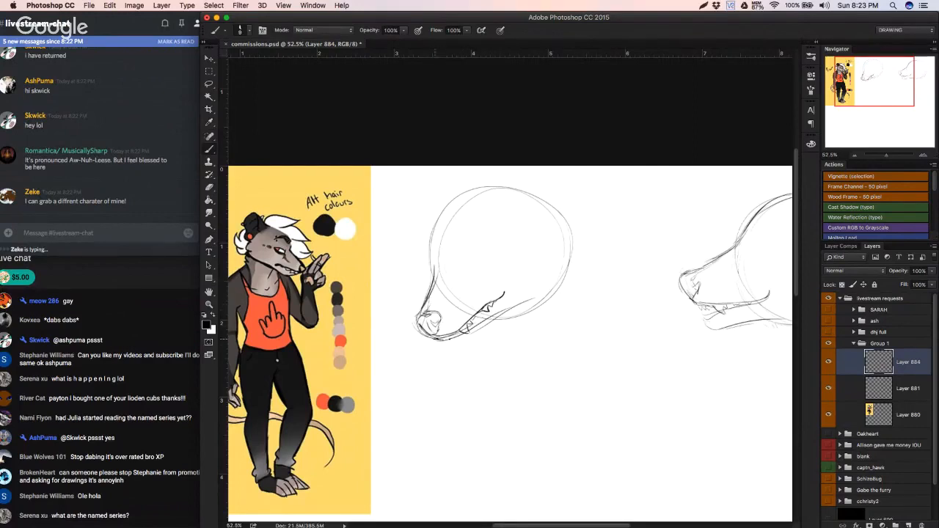
Step: Reinforce the lower jaw line, undoing unwanted strokes, and shift the new head sketch slightly down the canvas
drag(438, 340, 541, 302)
key(super+z)
key(super+z)
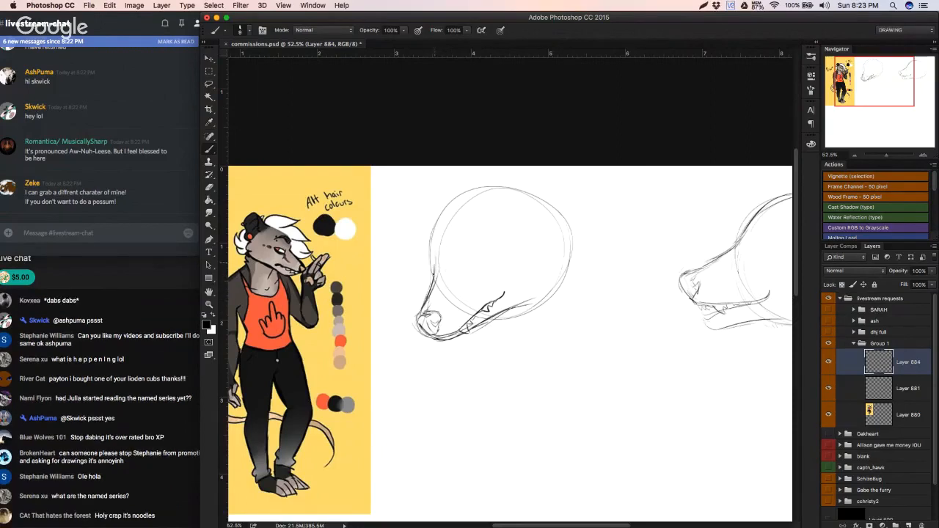
key(super+z)
drag(472, 300, 469, 325)
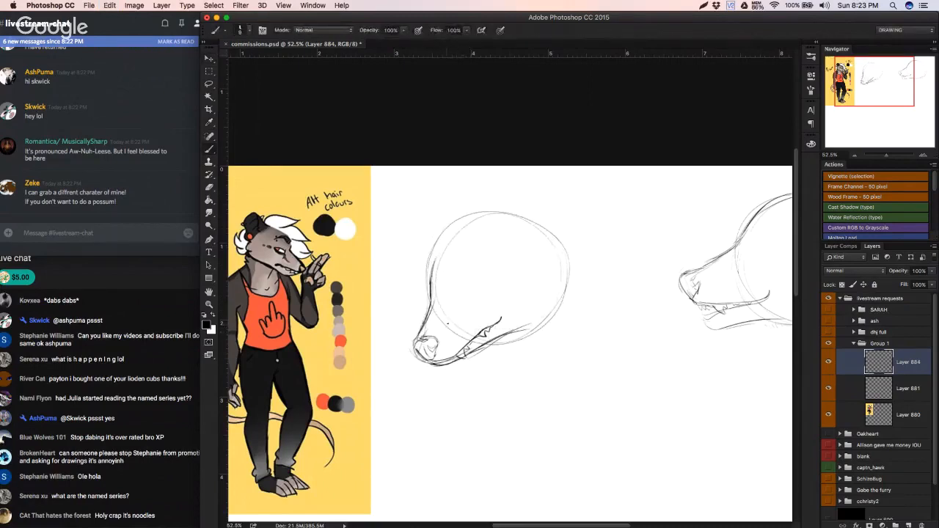
Step: Sketch the eye with its slanted corners, round iris and a brow curve above it
mouse_move(438, 298)
mouse_down()
mouse_move(442, 307)
mouse_move(490, 284)
mouse_move(467, 283)
mouse_move(490, 283)
mouse_move(486, 291)
mouse_up()
drag(489, 284, 481, 294)
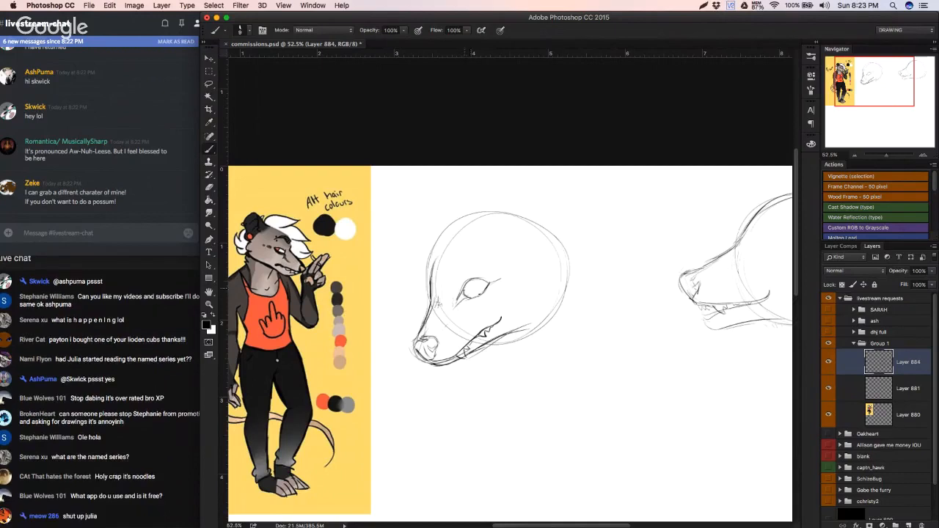
mouse_move(474, 282)
mouse_down()
mouse_move(468, 296)
mouse_move(478, 289)
mouse_up()
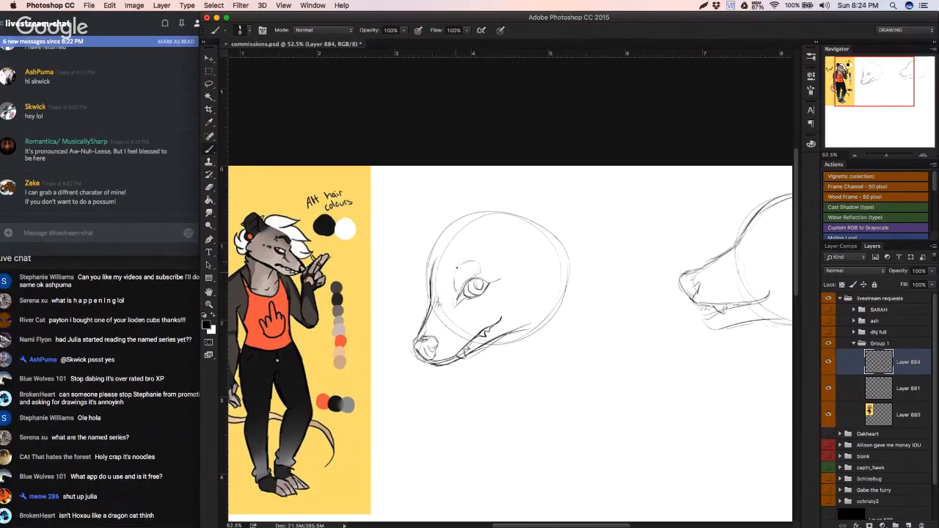
Step: Erase the head's construction circle and redraw the forehead, crown and back of the skull, undoing unwanted strokes
mouse_move(429, 284)
mouse_down()
mouse_move(443, 251)
mouse_move(430, 264)
mouse_move(477, 211)
mouse_move(511, 213)
mouse_move(559, 302)
mouse_move(475, 356)
mouse_move(533, 334)
mouse_move(512, 212)
mouse_move(549, 224)
mouse_move(551, 316)
mouse_move(512, 334)
mouse_move(543, 296)
mouse_move(557, 238)
mouse_up()
key(e)
key(b)
drag(456, 236, 430, 271)
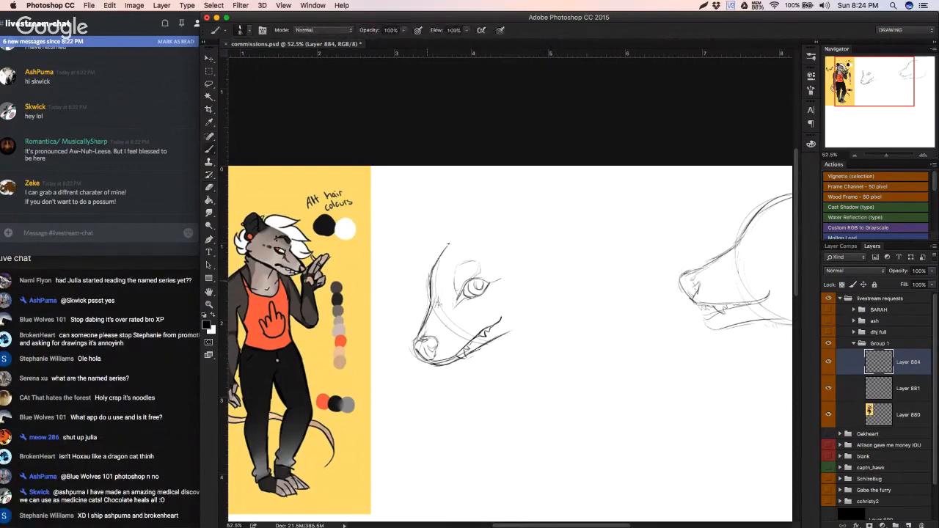
key(super+z)
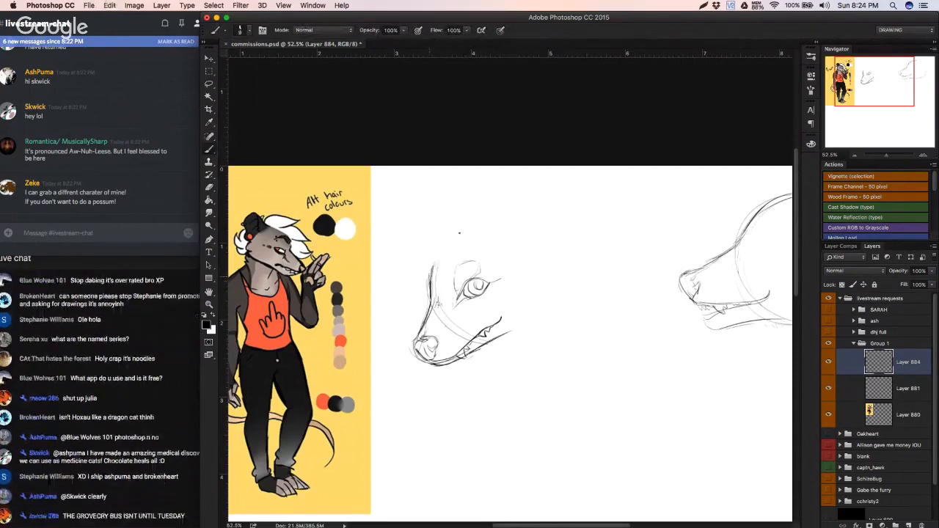
mouse_move(482, 225)
mouse_down()
mouse_move(510, 224)
mouse_move(548, 259)
mouse_move(525, 256)
mouse_move(534, 228)
mouse_move(567, 318)
mouse_move(561, 292)
mouse_move(553, 314)
mouse_up()
key(super+z)
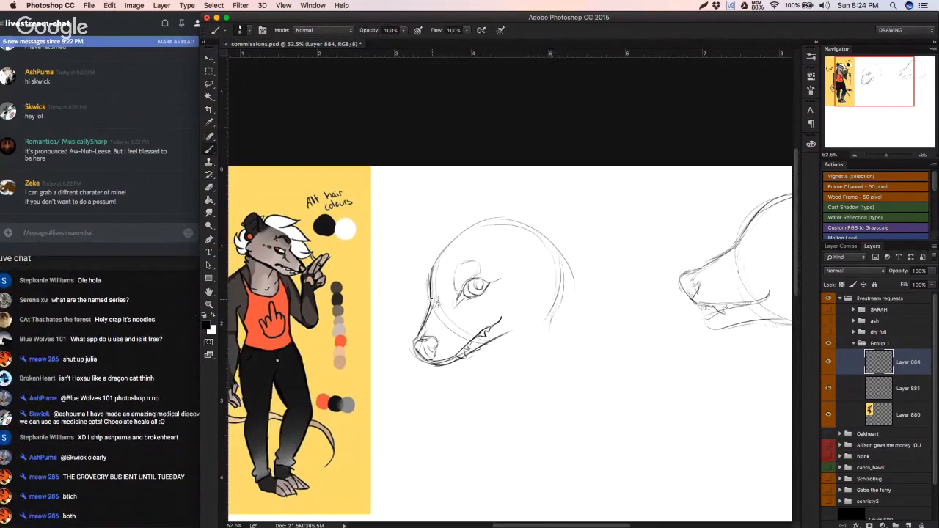
mouse_move(437, 290)
mouse_down()
mouse_move(476, 224)
mouse_move(543, 247)
mouse_move(549, 297)
mouse_up()
drag(556, 249, 552, 320)
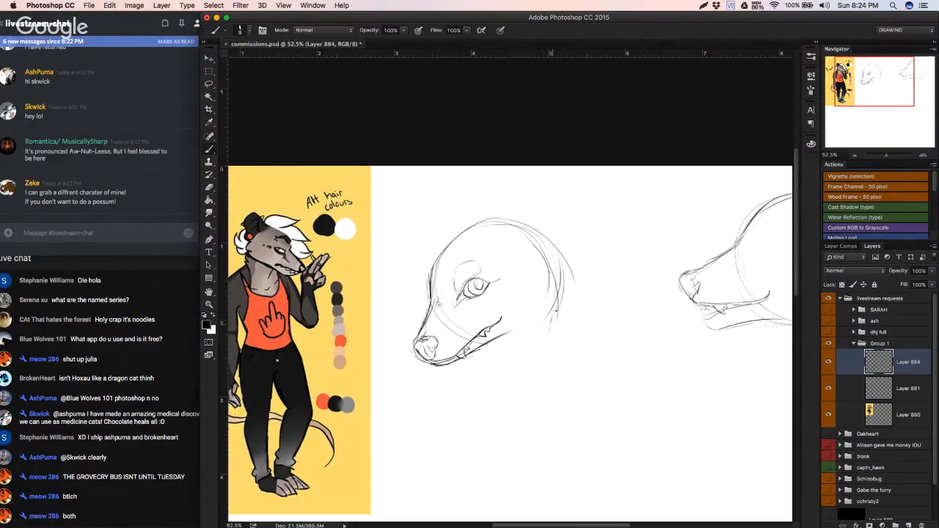
Step: Erase part of the line at the back of the skull and sketch the rounded near ear with jagged cheek fur below it
key(e)
mouse_move(547, 270)
mouse_down()
mouse_move(554, 330)
mouse_move(541, 233)
mouse_move(553, 266)
mouse_up()
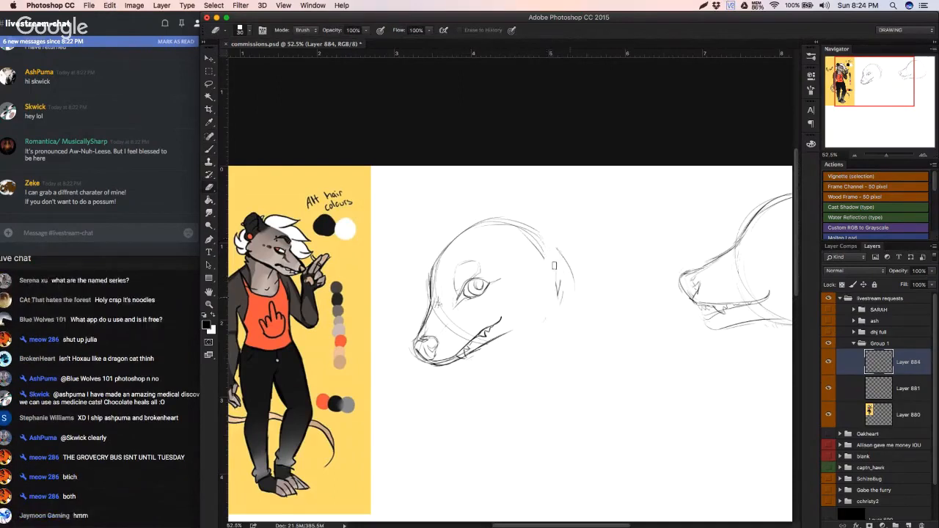
key(b)
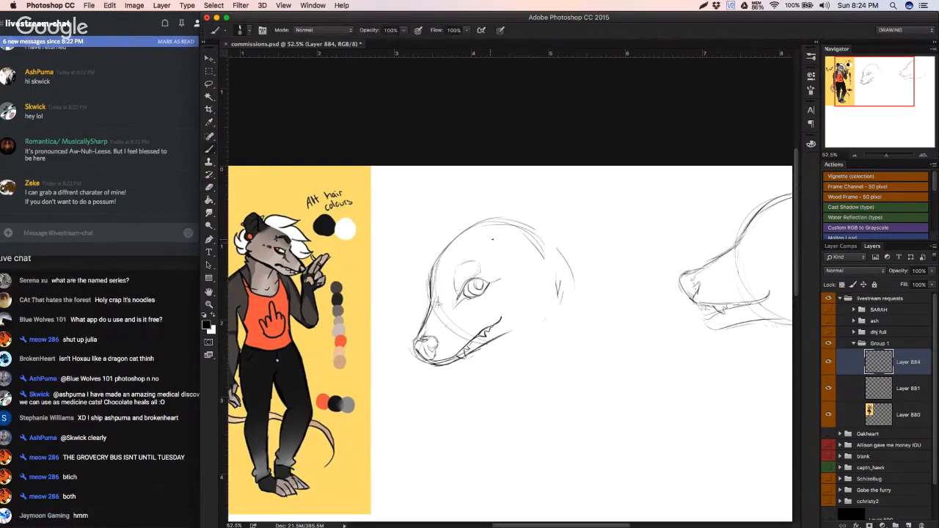
mouse_move(506, 229)
mouse_down()
mouse_move(533, 218)
mouse_move(580, 236)
mouse_move(542, 258)
mouse_move(570, 212)
mouse_up()
drag(556, 253, 543, 284)
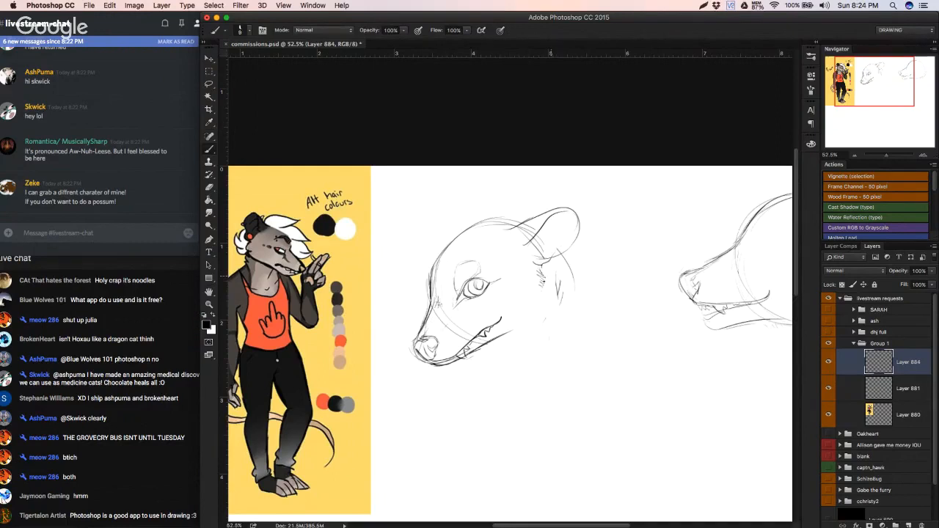
drag(550, 291, 516, 326)
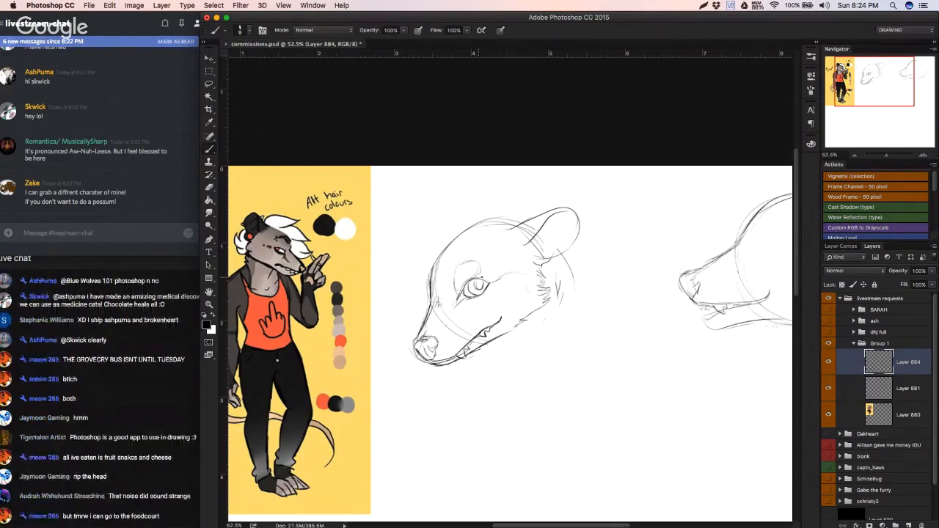
Step: Erase the overlapping lines between the crown and near ear, then redraw the crown and add the far ear
key(r)
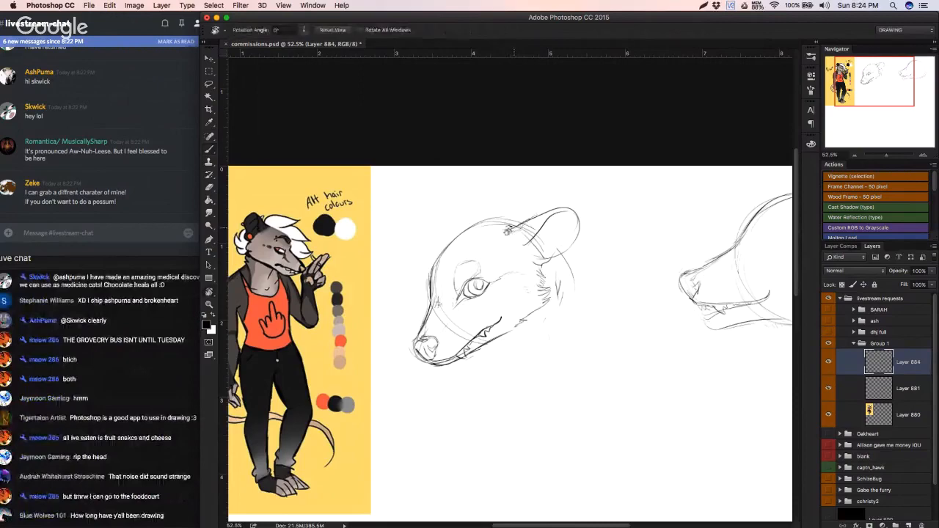
mouse_move(508, 230)
mouse_down()
mouse_move(522, 230)
mouse_move(499, 229)
mouse_up()
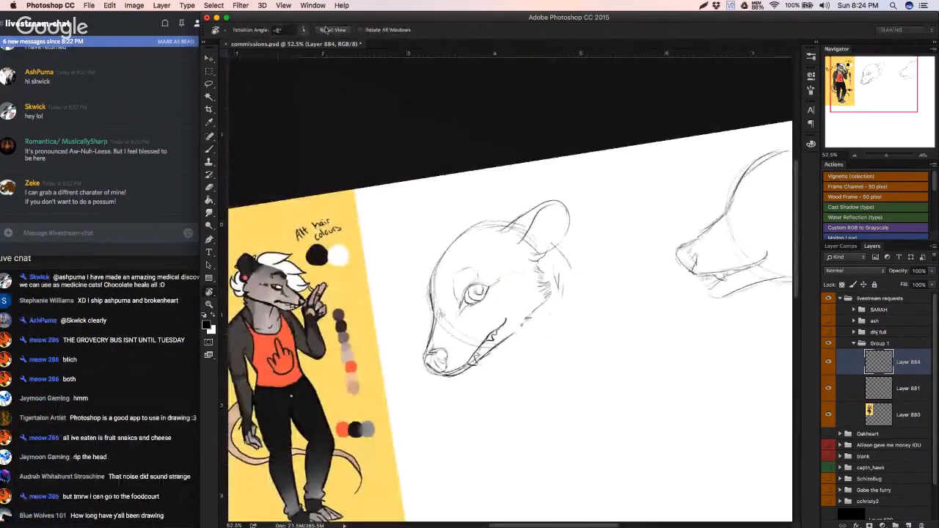
click(326, 30)
key(b)
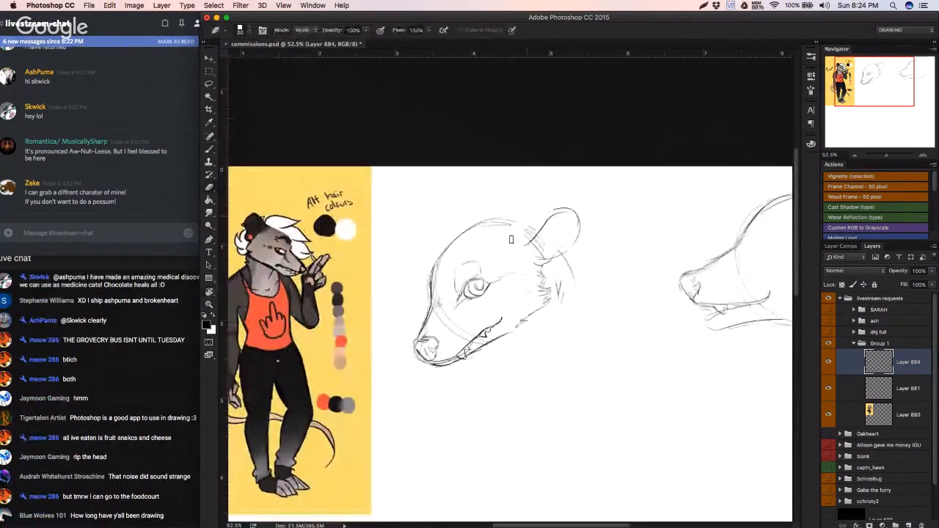
key(b)
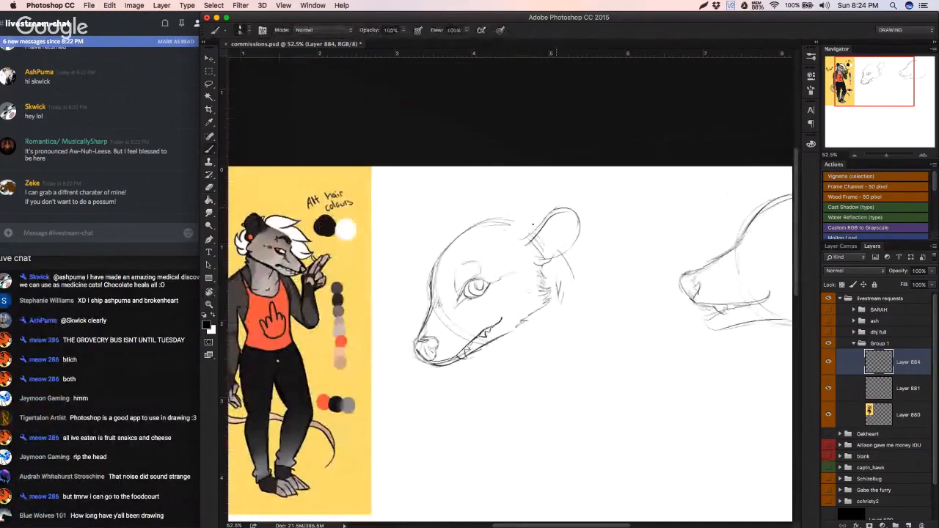
drag(518, 231, 547, 217)
mouse_move(451, 236)
mouse_down()
mouse_move(497, 212)
mouse_move(504, 220)
mouse_move(492, 198)
mouse_move(464, 204)
mouse_move(436, 251)
mouse_move(465, 224)
mouse_move(496, 218)
mouse_move(512, 219)
mouse_move(484, 228)
mouse_move(539, 226)
mouse_up()
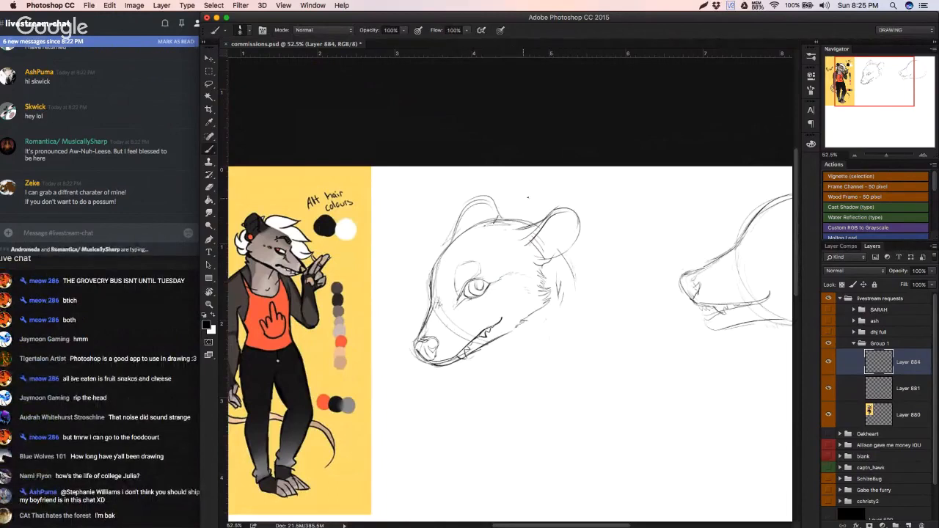
Step: Sketch hair sweeping from between the ears forward over the forehead, undoing unwanted strokes
mouse_move(494, 191)
mouse_down()
mouse_move(541, 221)
mouse_move(498, 203)
mouse_move(462, 220)
mouse_move(452, 247)
mouse_up()
key(super+z)
key(super+z)
mouse_move(482, 230)
mouse_down()
mouse_move(433, 258)
mouse_move(458, 219)
mouse_move(415, 237)
mouse_up()
mouse_move(436, 233)
mouse_down()
mouse_move(423, 245)
mouse_move(419, 281)
mouse_move(430, 309)
mouse_up()
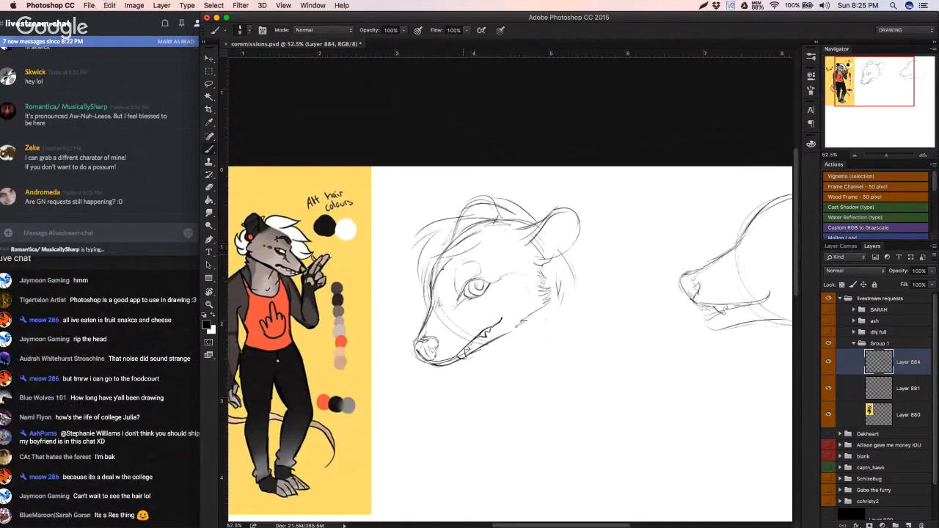
mouse_move(499, 228)
mouse_down()
mouse_move(485, 248)
mouse_move(513, 224)
mouse_up()
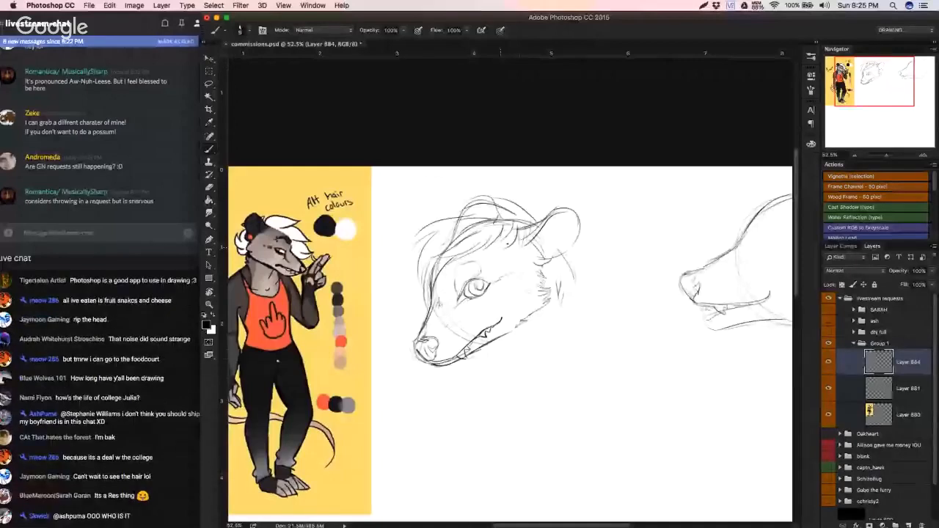
drag(517, 226, 502, 247)
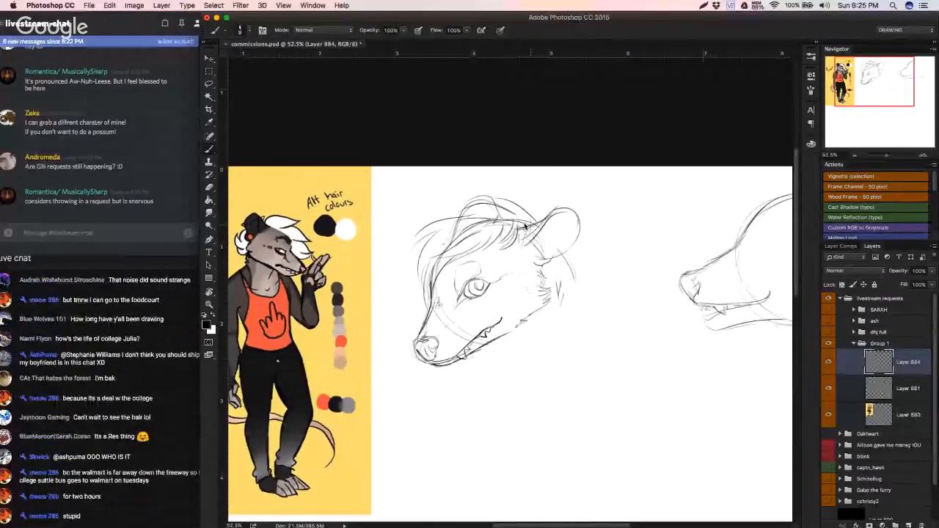
mouse_move(525, 227)
mouse_down()
mouse_move(497, 237)
mouse_move(509, 238)
mouse_up()
Step: Erase the head and ear lines that cross through the sketched hair
key(e)
drag(413, 229, 390, 281)
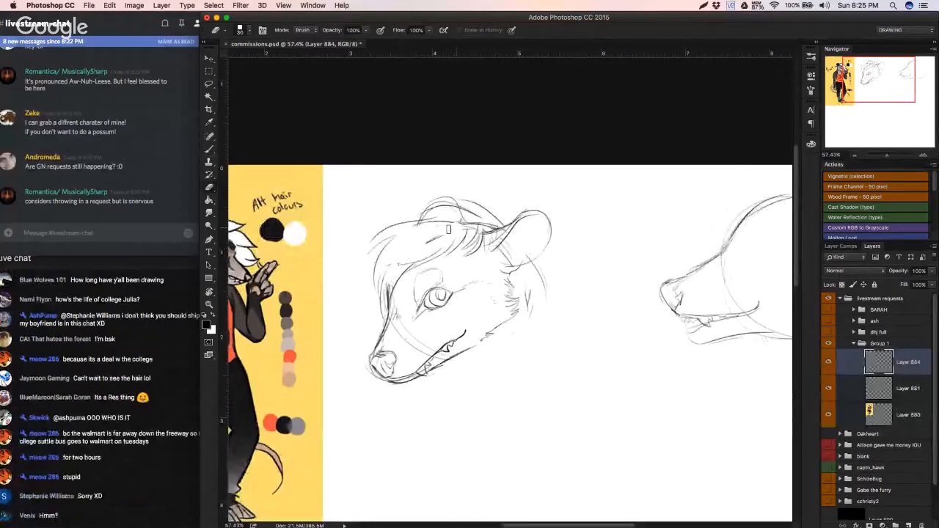
key(b)
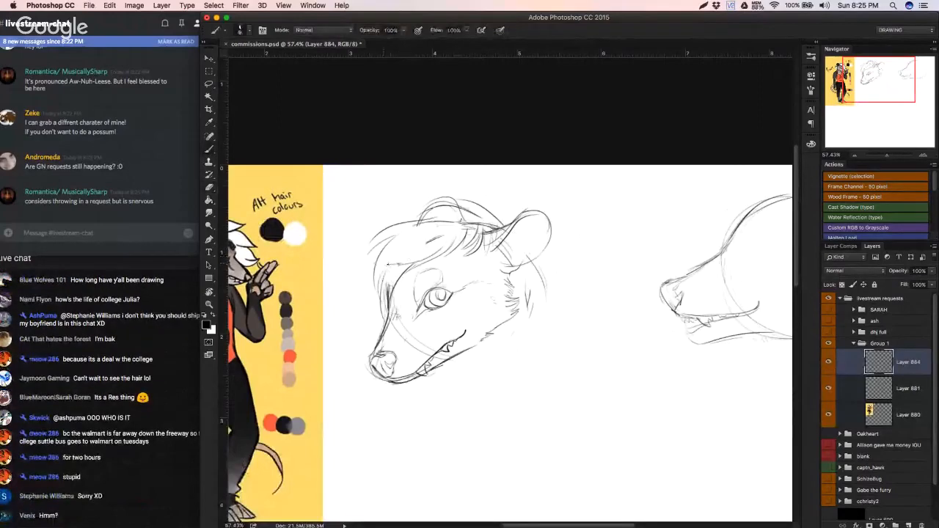
Step: Try painting over a hair line at the forehead with white
key(x)
mouse_move(388, 264)
mouse_down()
mouse_move(428, 242)
mouse_move(395, 260)
mouse_up()
key(super+z)
key(x)
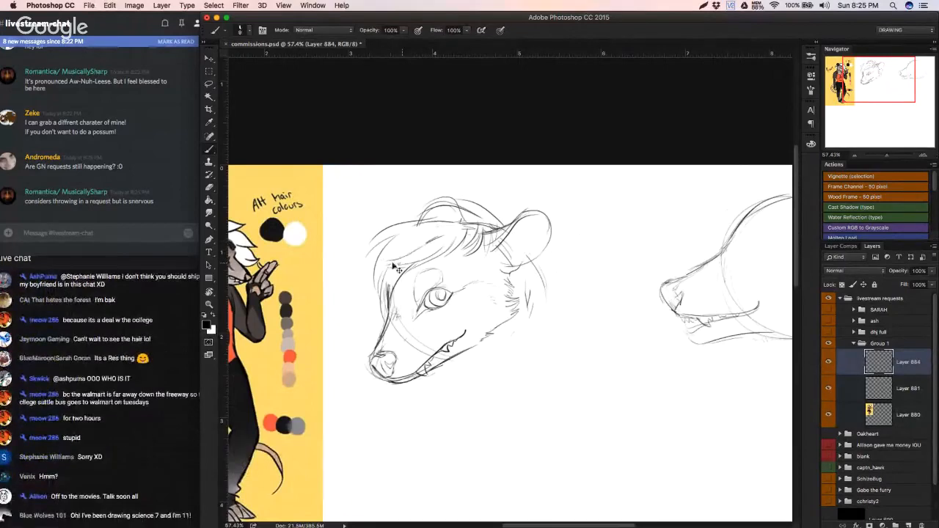
Step: Add more loose strands to the fringe and along the upper edge of the hair
mouse_move(438, 229)
mouse_down()
mouse_move(413, 244)
mouse_move(418, 235)
mouse_up()
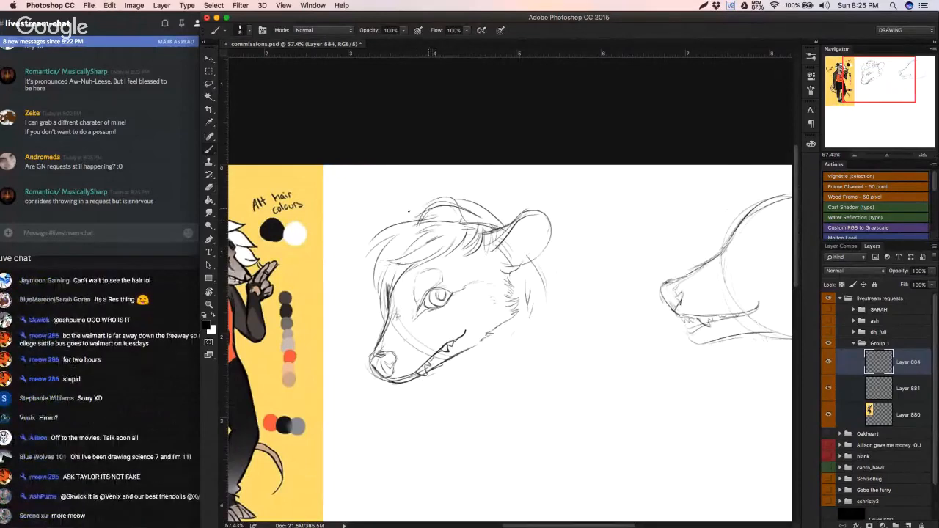
mouse_move(409, 211)
mouse_down()
mouse_move(430, 209)
mouse_move(397, 221)
mouse_up()
mouse_move(475, 299)
mouse_down()
mouse_move(470, 310)
mouse_move(500, 326)
mouse_move(534, 323)
mouse_up()
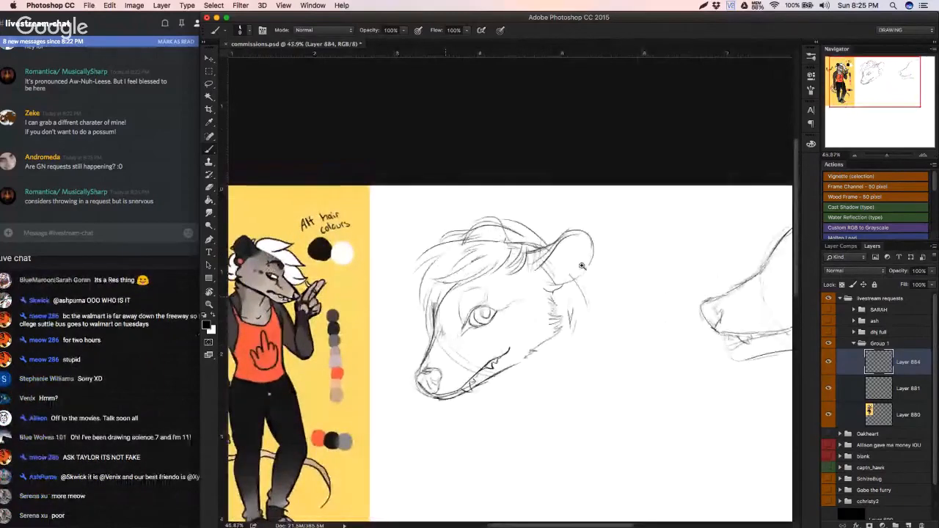
Step: Sketch fur tufts below and behind the ear, undoing unwanted strokes
drag(595, 283, 572, 301)
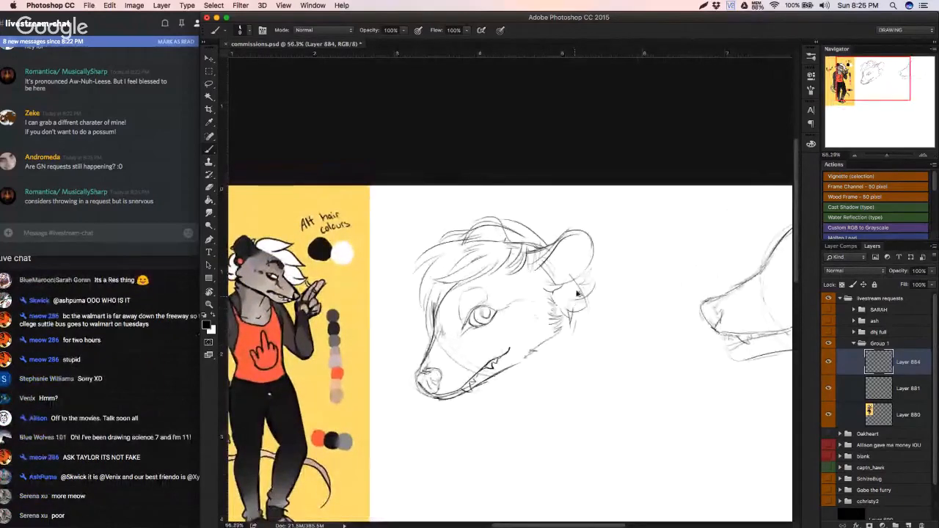
key(super+z)
key(super+z)
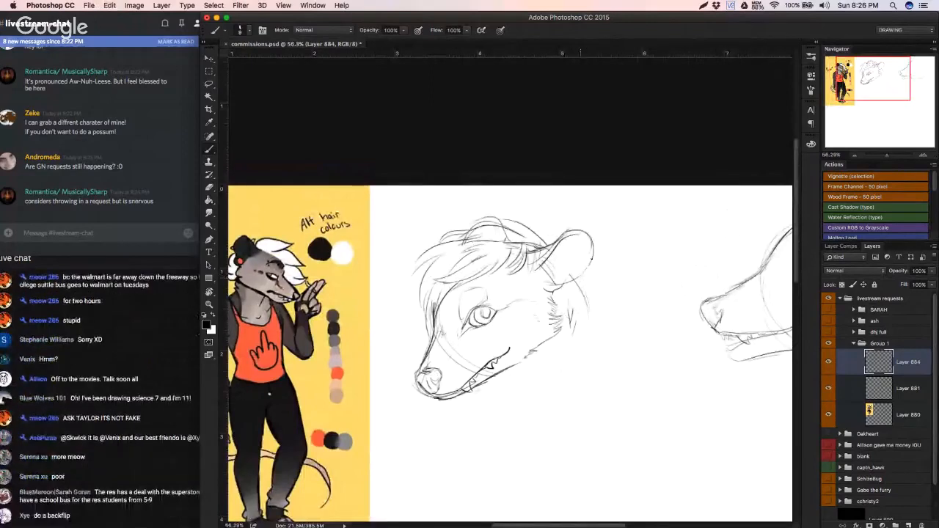
mouse_move(592, 259)
mouse_down()
mouse_move(584, 287)
mouse_move(604, 282)
mouse_move(599, 303)
mouse_move(575, 296)
mouse_move(582, 319)
mouse_move(563, 305)
mouse_up()
key(super+z)
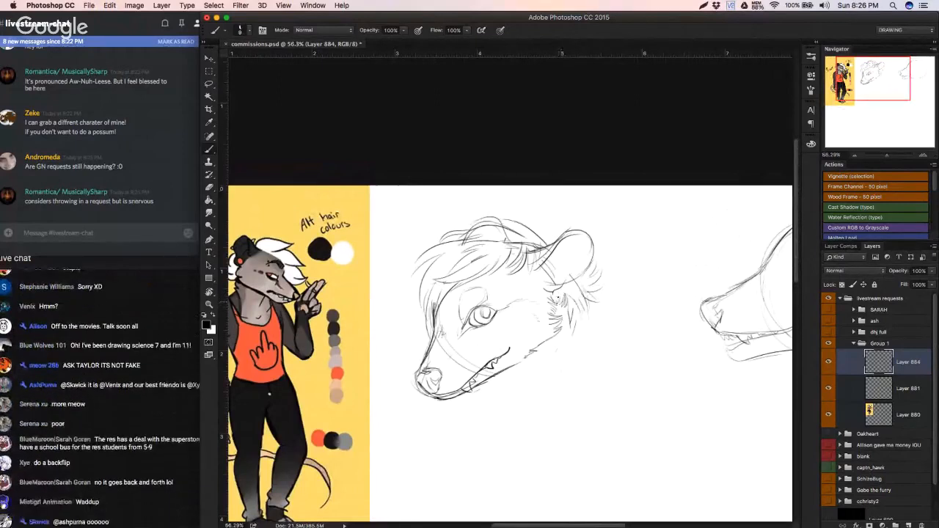
Step: Add fur tufts on the head in front of the ear and sketch a round earring at the ear's lower edge
drag(535, 224, 546, 241)
drag(546, 226, 550, 237)
drag(585, 320, 668, 295)
drag(648, 262, 638, 272)
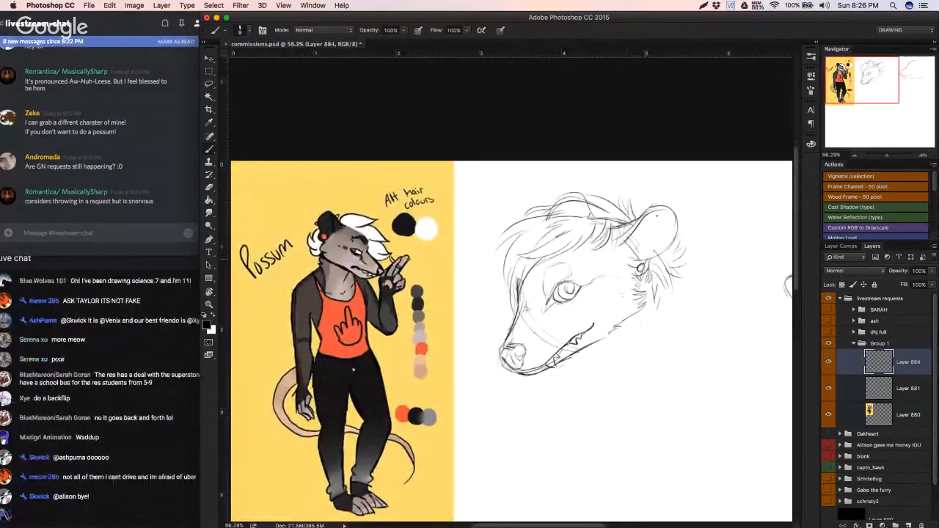
drag(643, 233, 637, 246)
key(super+z)
Step: Switch to the live chat in Safari, reload it and return to the Photoshop drawing
click(163, 449)
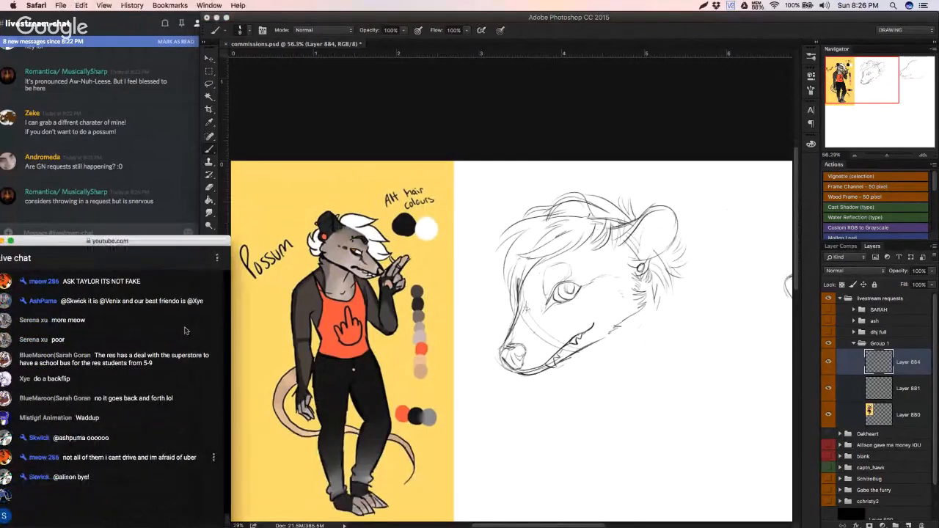
key(super+r)
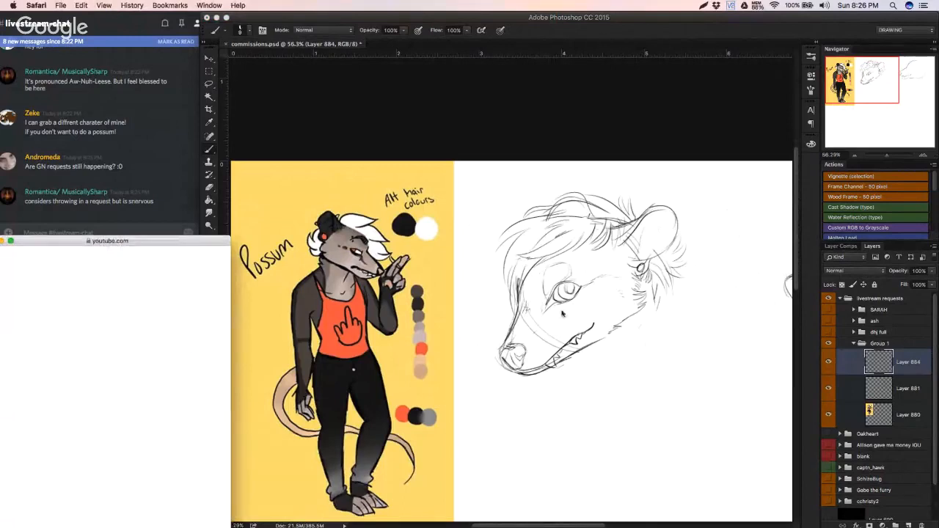
click(500, 268)
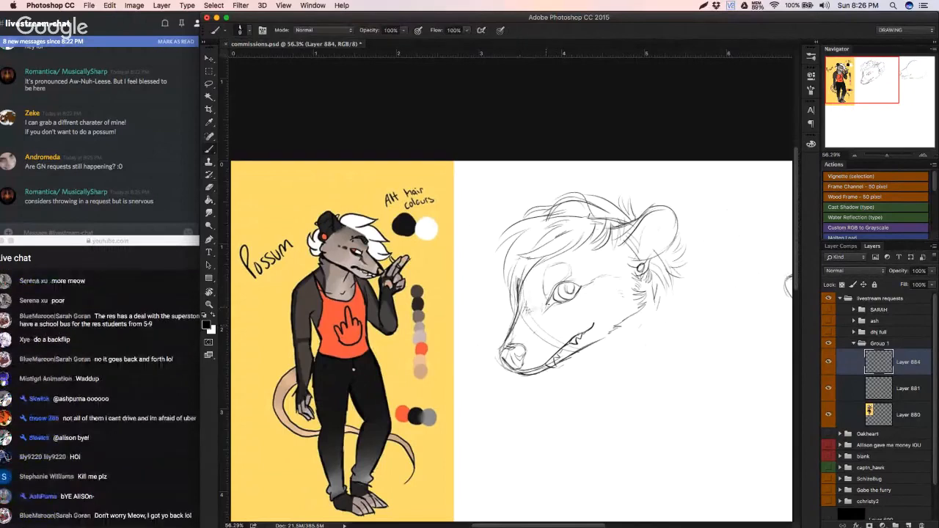
mouse_move(545, 307)
mouse_down()
mouse_move(553, 297)
mouse_move(547, 310)
mouse_up()
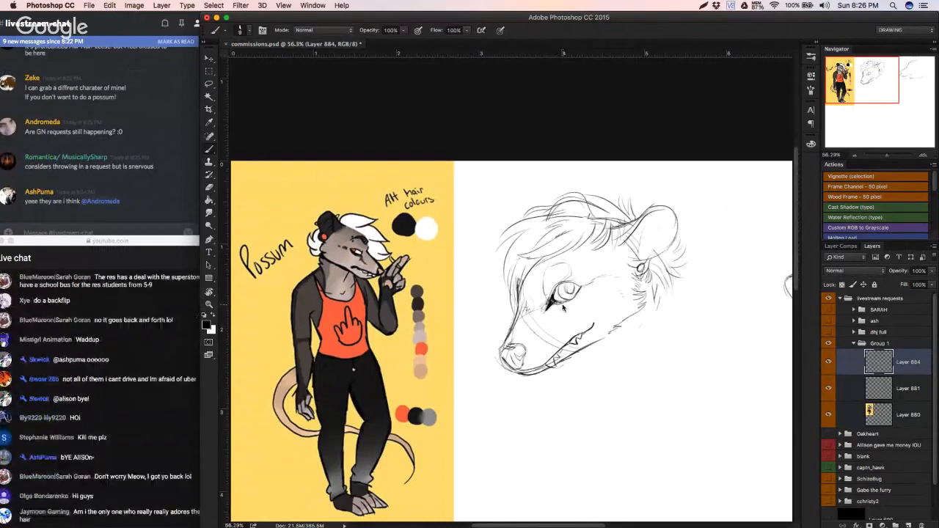
key(super+alt+z)
key(super+alt+z)
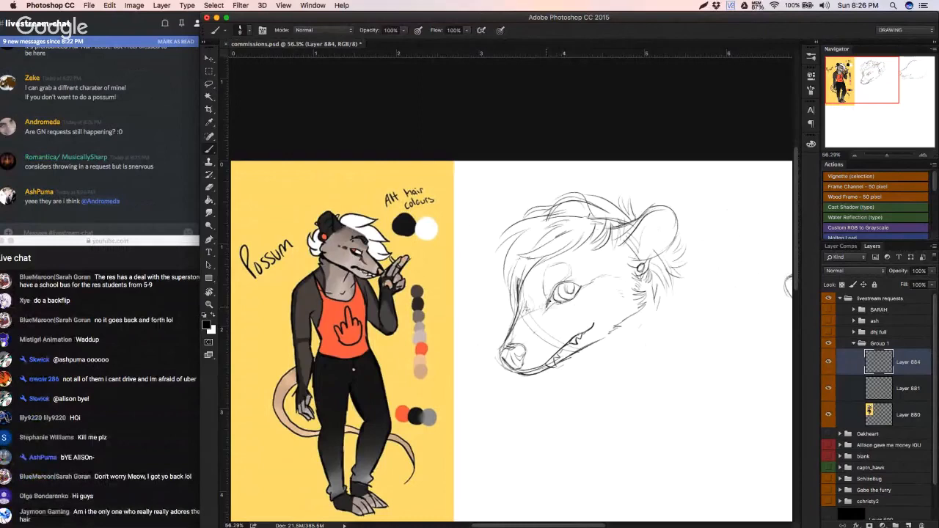
Step: Darken the inner corner of the possum's eye with a pointed black shape
mouse_move(554, 298)
mouse_down()
mouse_move(546, 311)
mouse_move(551, 297)
mouse_move(558, 303)
mouse_up()
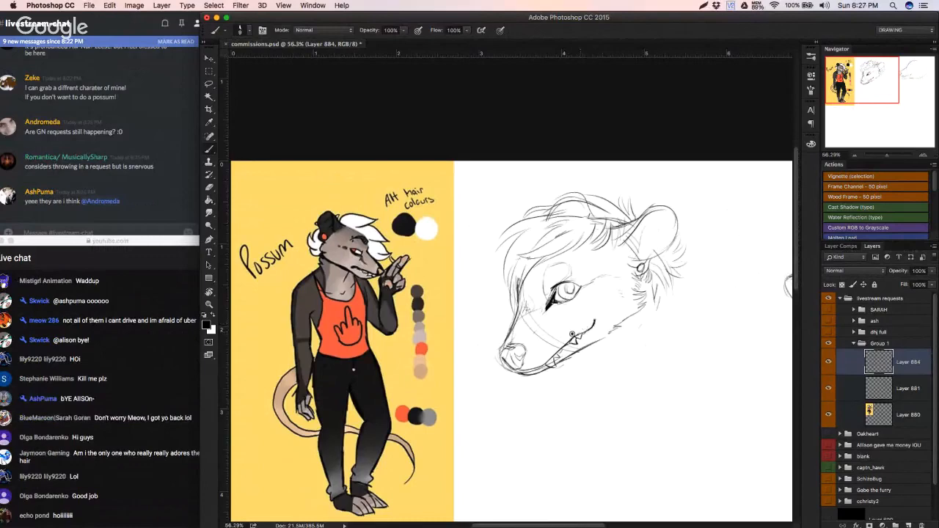
scroll(579, 332, down, 2)
scroll(580, 331, up, 2)
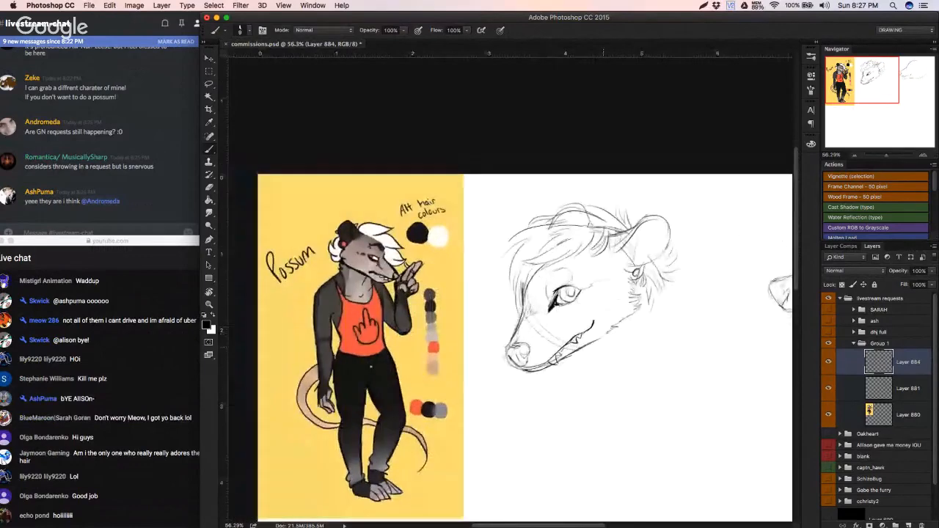
Step: Choose a finer eraser tip and erase stray lines along the bridge of the snout below the fringe
key(e)
scroll(535, 282, down, 1)
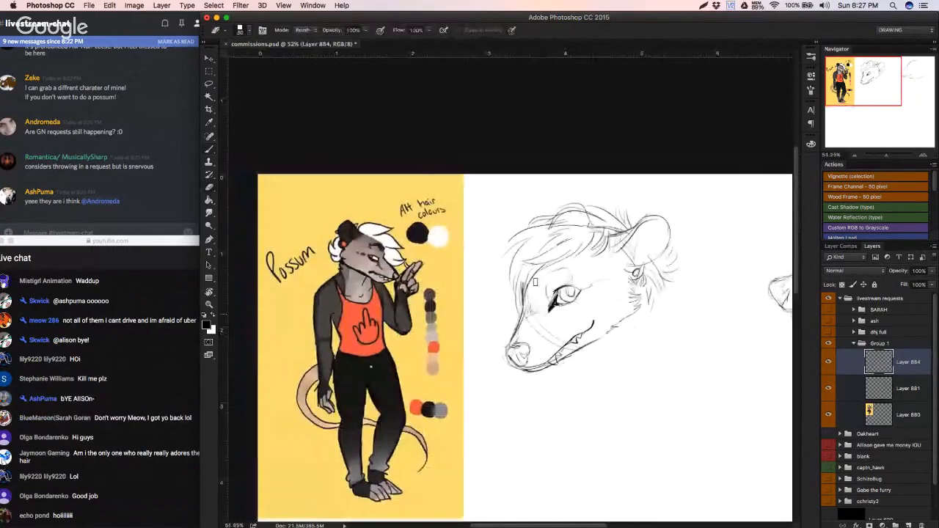
scroll(535, 282, up, 3)
scroll(537, 287, right, 2)
scroll(537, 286, down, 1)
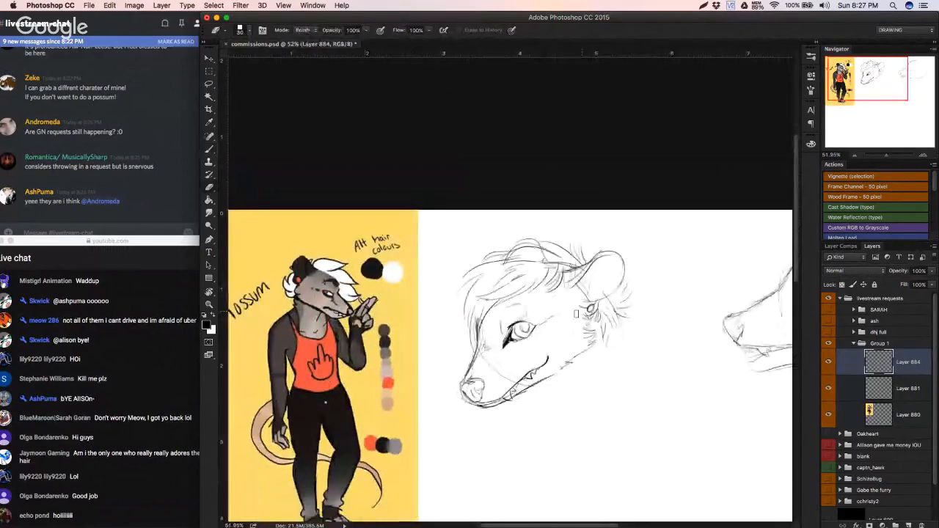
right_click(636, 341)
click(633, 342)
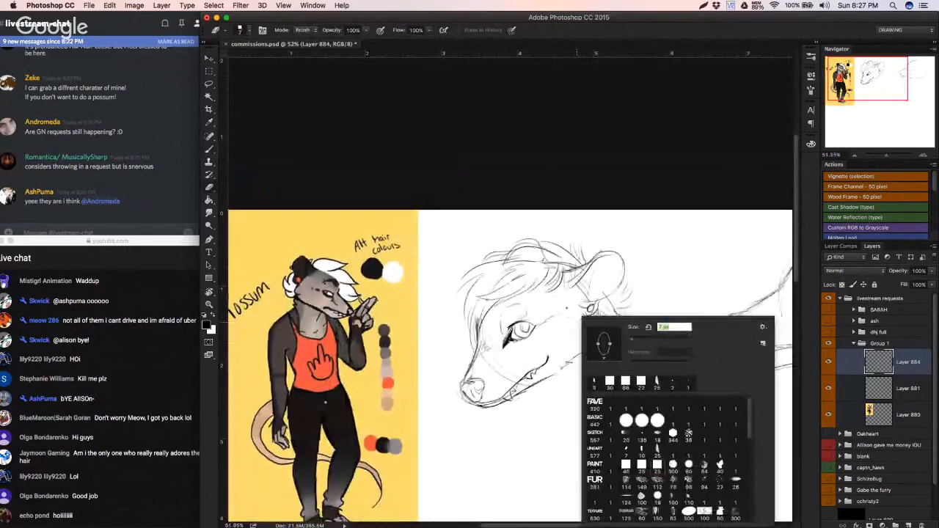
drag(479, 317, 482, 341)
key(b)
key(x)
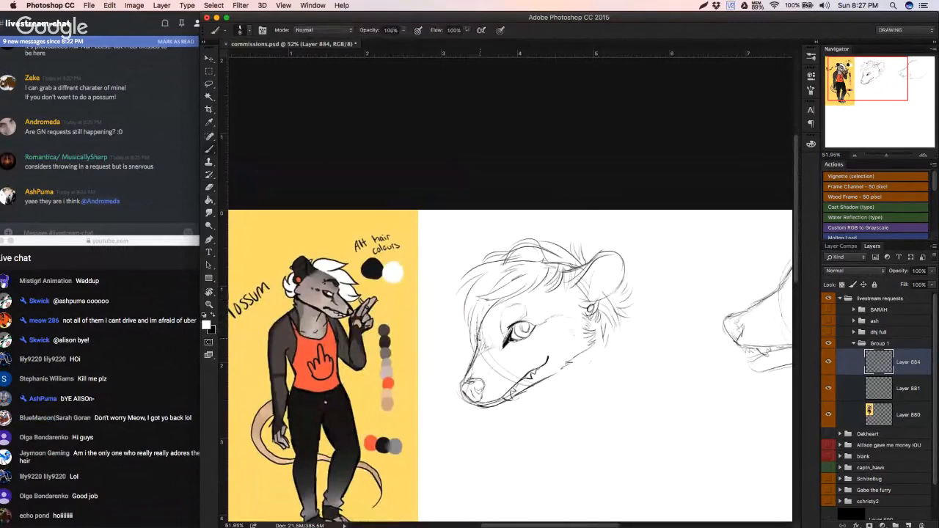
key(x)
key(super+z)
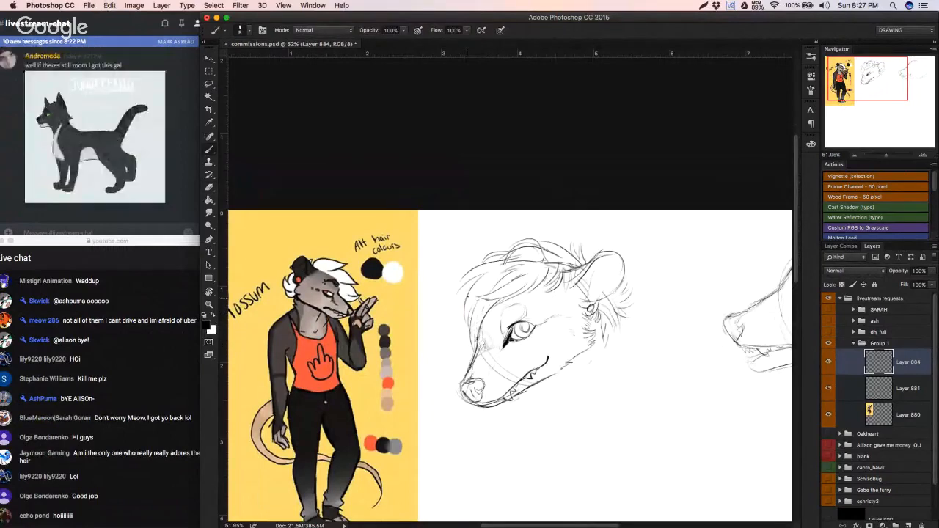
Step: Add longer fringe strands hanging in front of the forehead and fill in the pupil in black
mouse_move(463, 304)
mouse_down()
mouse_move(452, 332)
mouse_move(466, 345)
mouse_move(565, 314)
mouse_move(637, 308)
mouse_up()
mouse_move(532, 318)
mouse_down()
mouse_move(519, 334)
mouse_move(504, 333)
mouse_move(523, 335)
mouse_move(530, 304)
mouse_move(472, 341)
mouse_up()
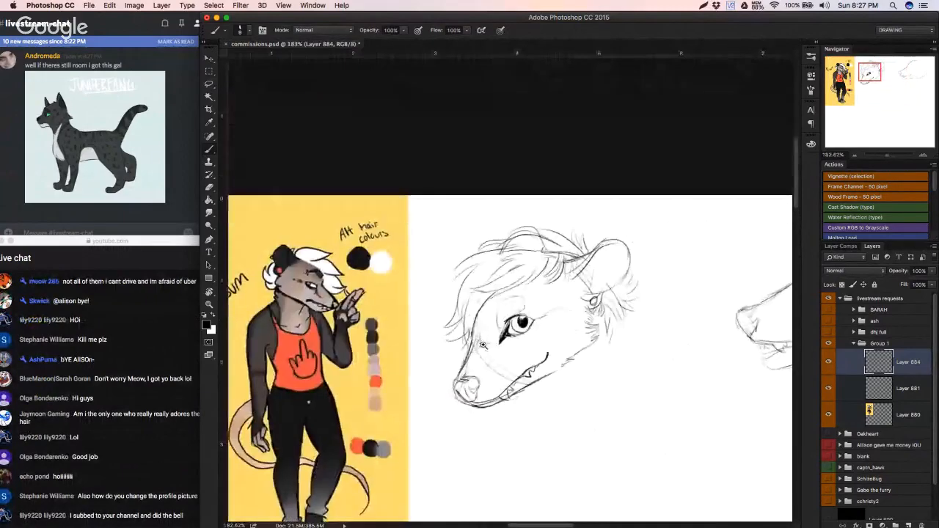
scroll(497, 344, up, 3)
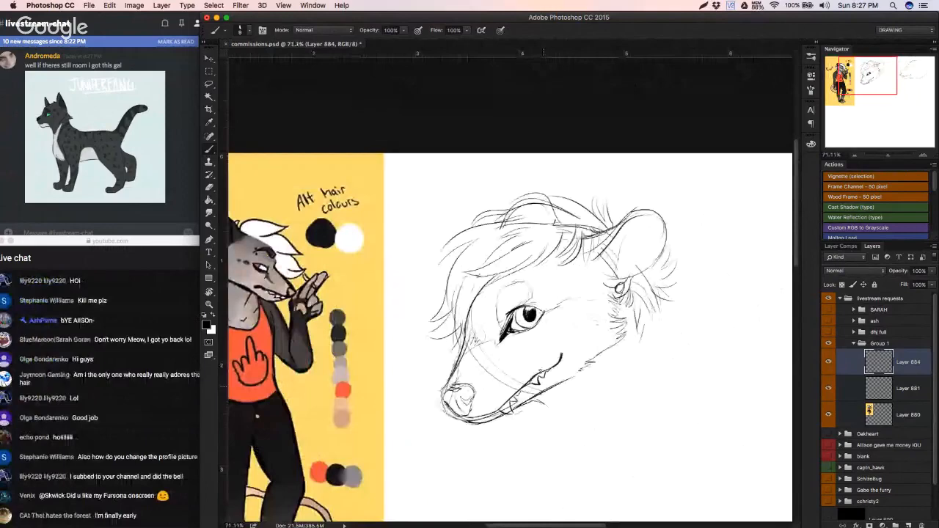
Step: Sketch the throat below the jaw and the back of the neck running into the shoulder, undoing unwanted strokes
mouse_move(561, 392)
mouse_down()
mouse_move(577, 369)
mouse_move(569, 374)
mouse_up()
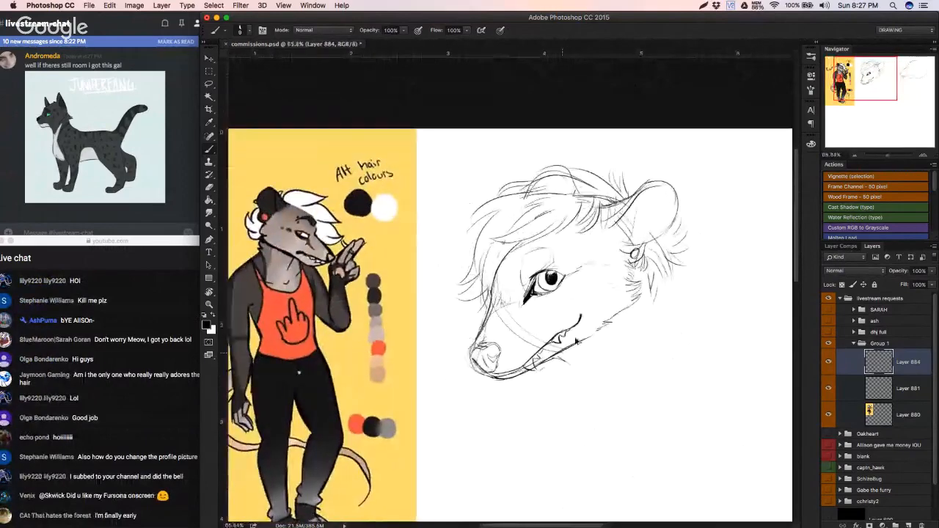
key(super+z)
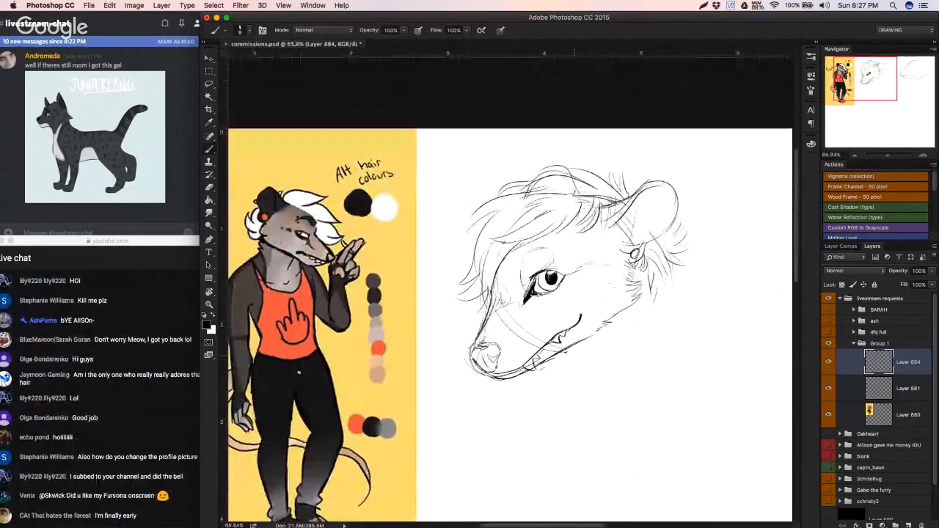
drag(566, 350, 585, 377)
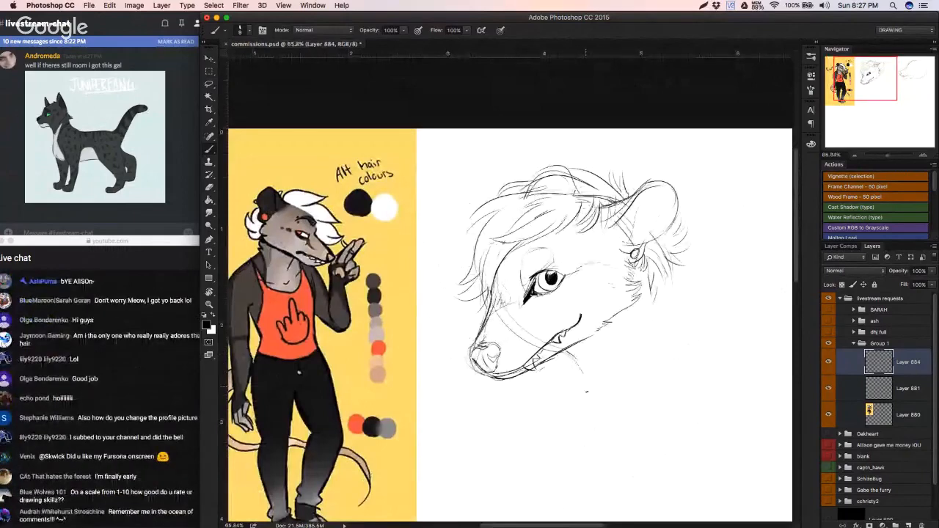
drag(611, 344, 603, 359)
mouse_move(669, 291)
mouse_down()
mouse_move(678, 333)
mouse_move(717, 343)
mouse_move(675, 320)
mouse_move(711, 341)
mouse_up()
key(super+z)
key(super+z)
key(super+z)
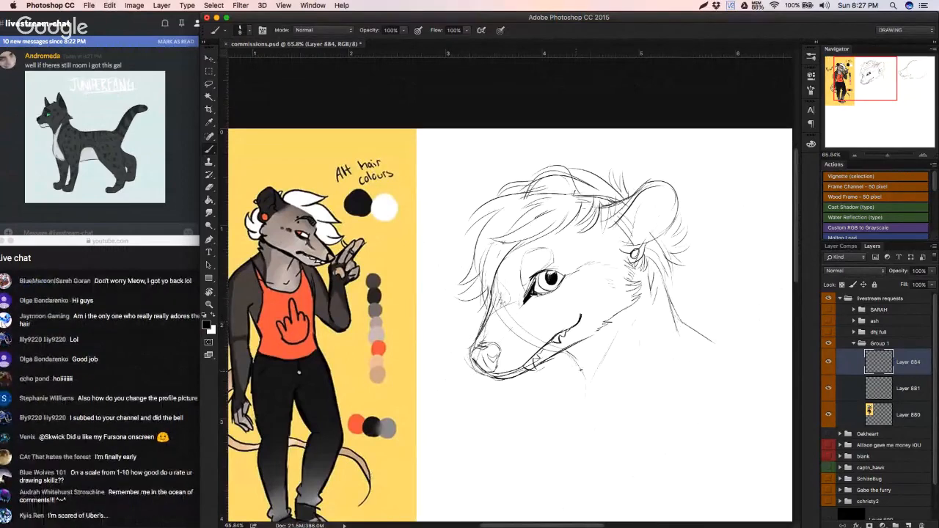
Step: Draw the chest line sloping down from the throat and extend the shoulder line behind the neck
drag(579, 366, 553, 421)
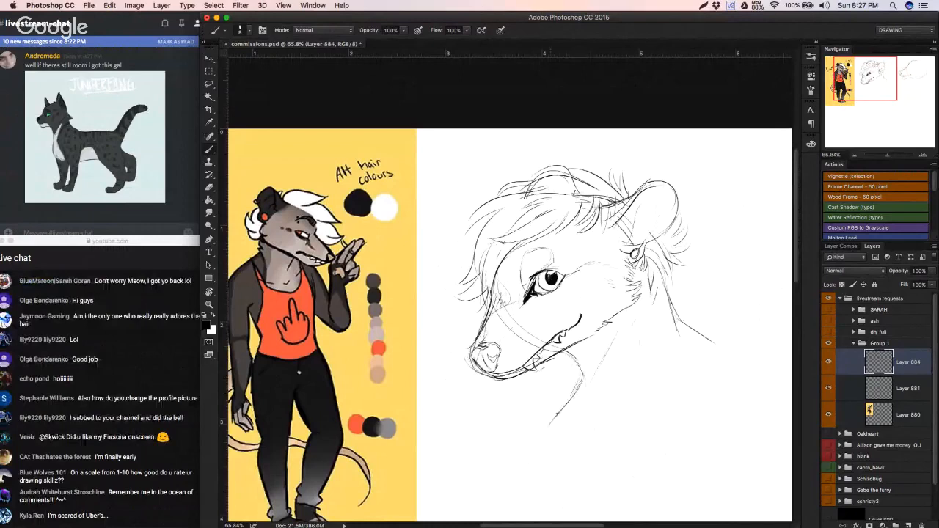
drag(583, 388, 543, 430)
drag(689, 326, 742, 352)
drag(570, 400, 529, 442)
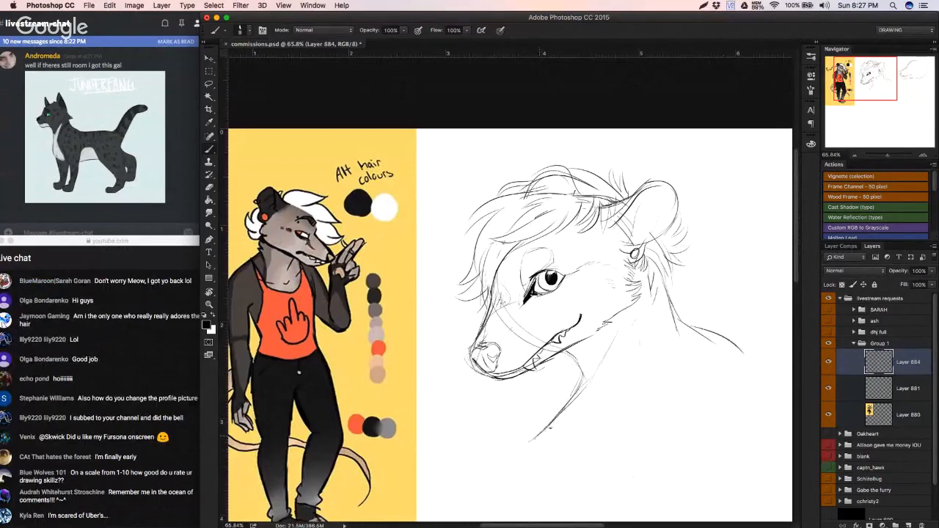
drag(581, 395, 600, 448)
key(super+z)
drag(578, 396, 613, 438)
key(super+z)
Step: Erase the possum's nose and the tip of the snout
mouse_move(671, 378)
mouse_down()
mouse_move(650, 387)
mouse_move(671, 387)
mouse_up()
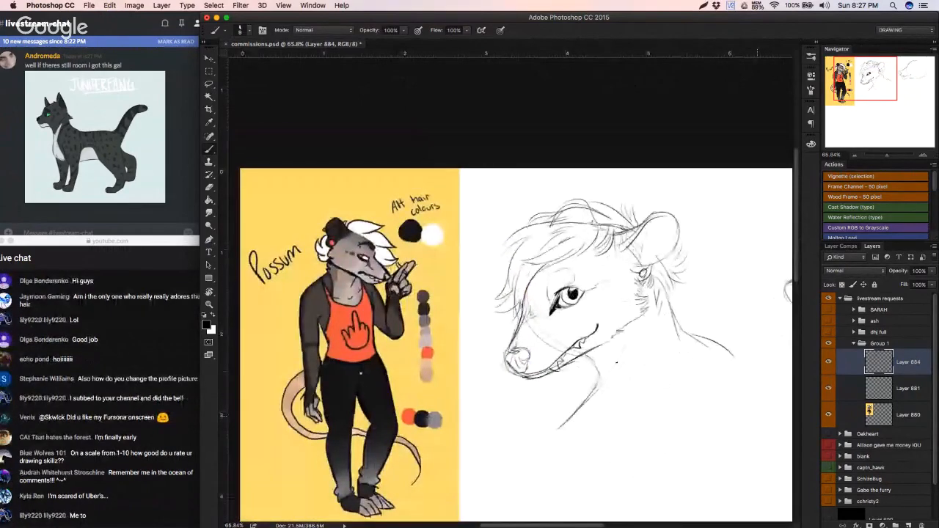
drag(616, 363, 590, 385)
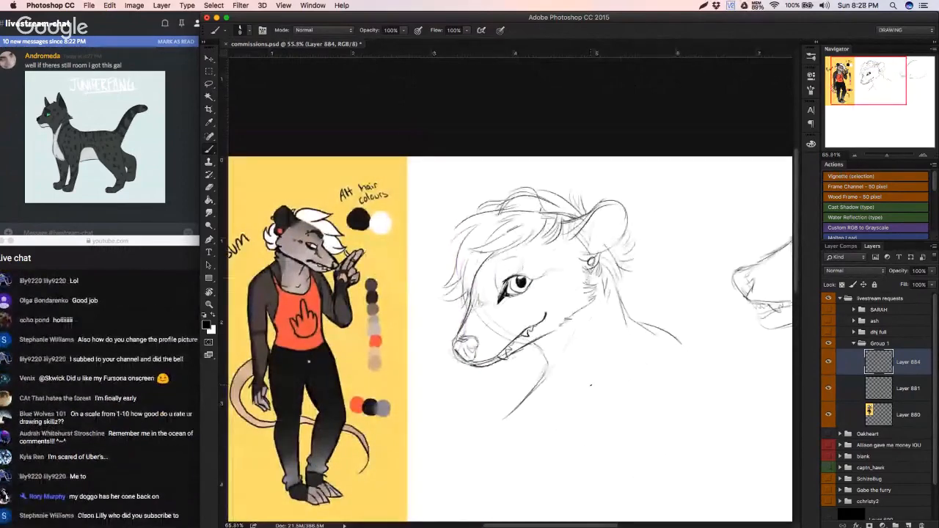
key(e)
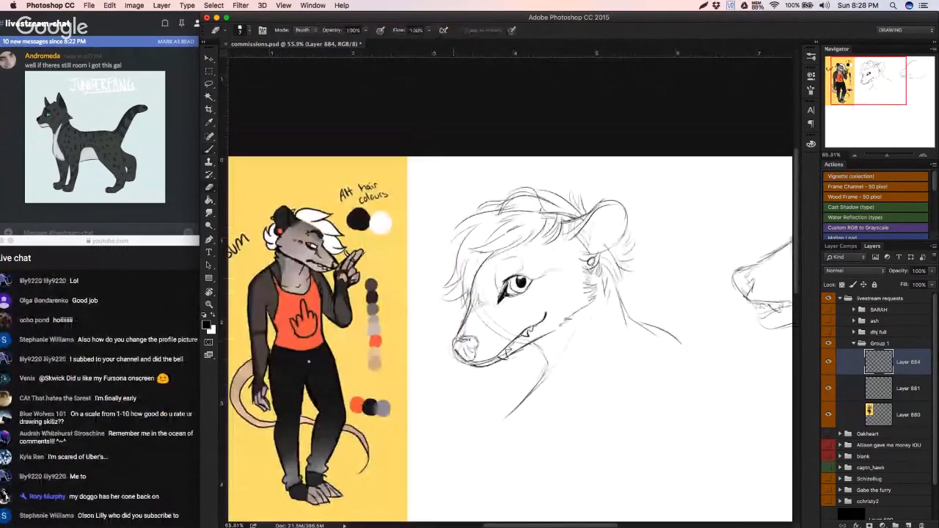
mouse_move(465, 346)
mouse_down()
mouse_move(484, 336)
mouse_move(449, 345)
mouse_move(471, 340)
mouse_move(476, 360)
mouse_move(481, 349)
mouse_up()
right_click(461, 336)
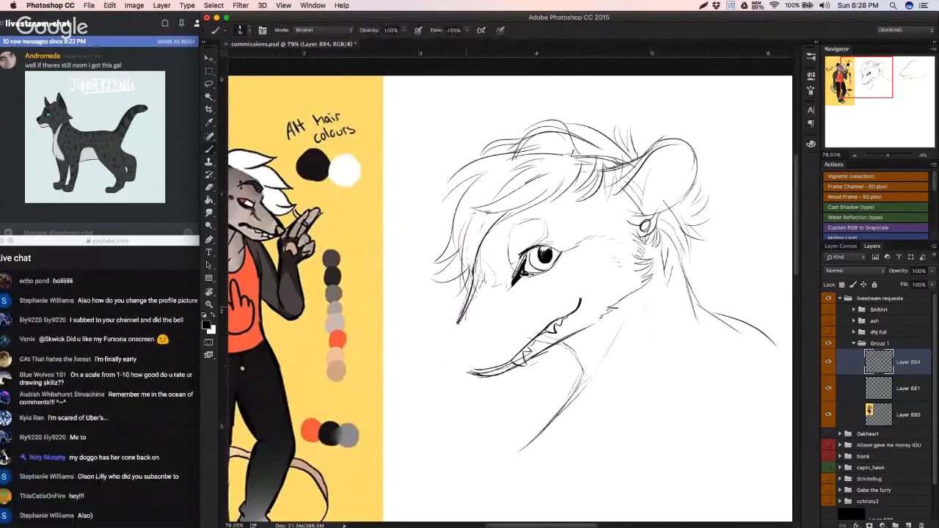
Step: Redraw the snout tip with a new nose outline joined to the upper snout and lower jaw
key(b)
mouse_move(462, 326)
mouse_down()
mouse_move(459, 356)
mouse_move(446, 337)
mouse_move(447, 354)
mouse_move(469, 370)
mouse_move(449, 359)
mouse_move(486, 377)
mouse_up()
key(e)
key(b)
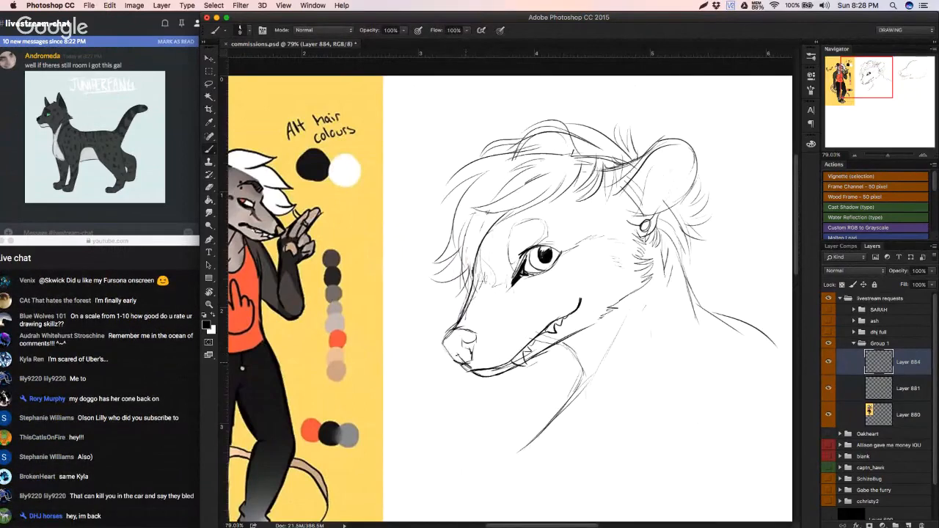
Step: Sketch the upper edge and nostril details of the nose, undoing unwanted strokes
drag(449, 344, 476, 333)
key(super+z)
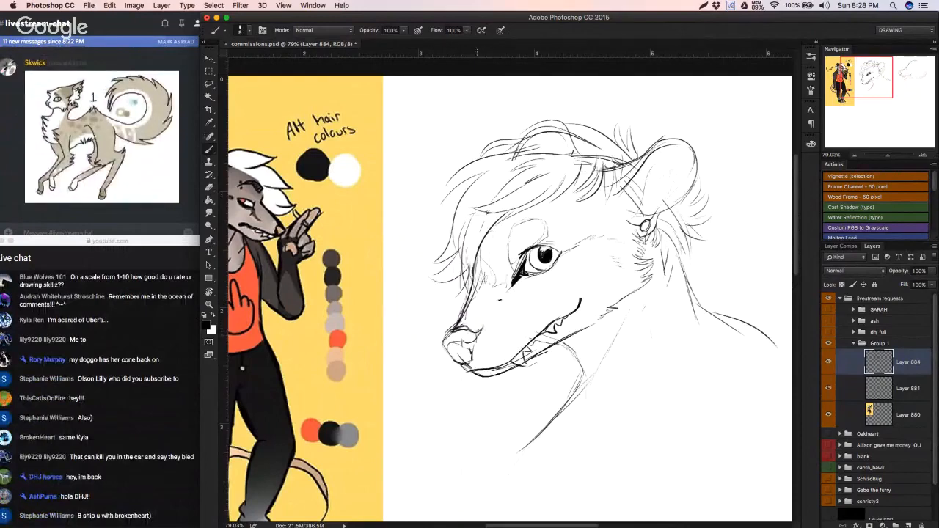
key(super+z)
key(super+z)
drag(471, 330, 478, 337)
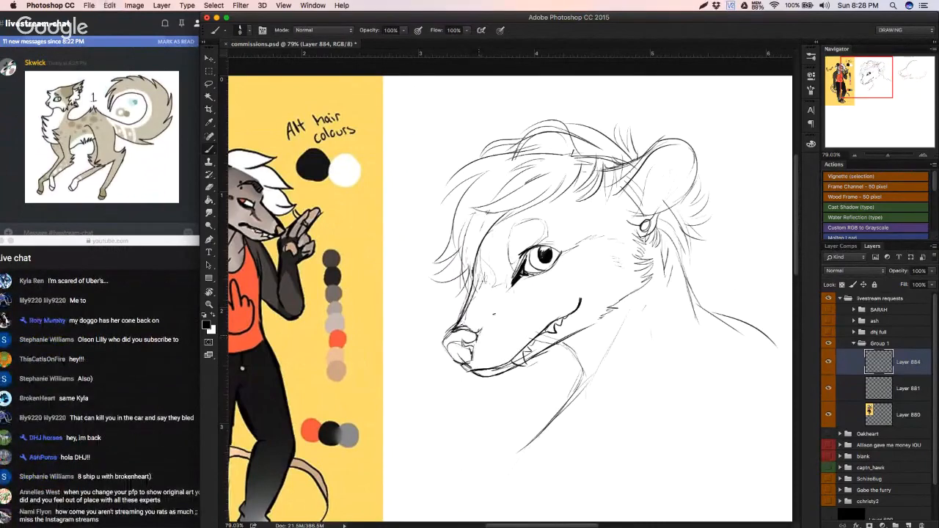
Step: Erase the front outline of the possum's nose and redraw it as a rounded curve down to the mouth
key(e)
key(b)
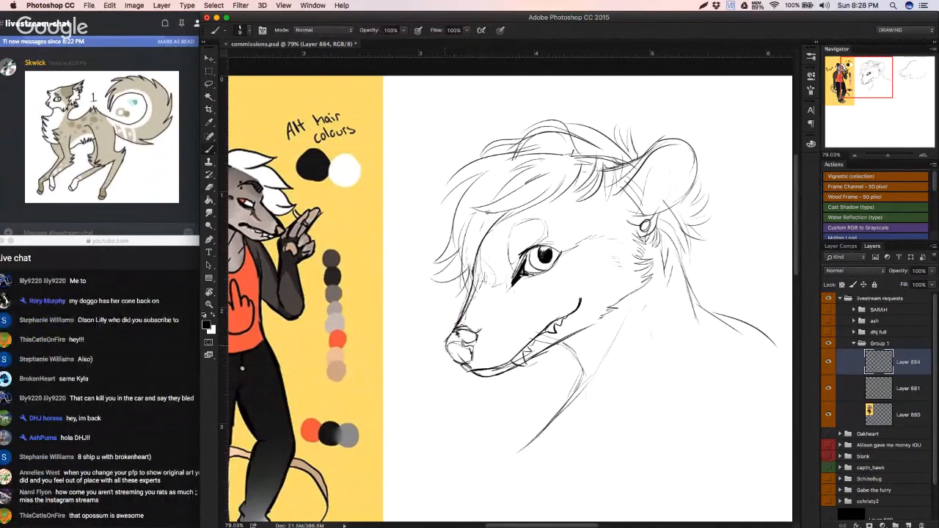
key(e)
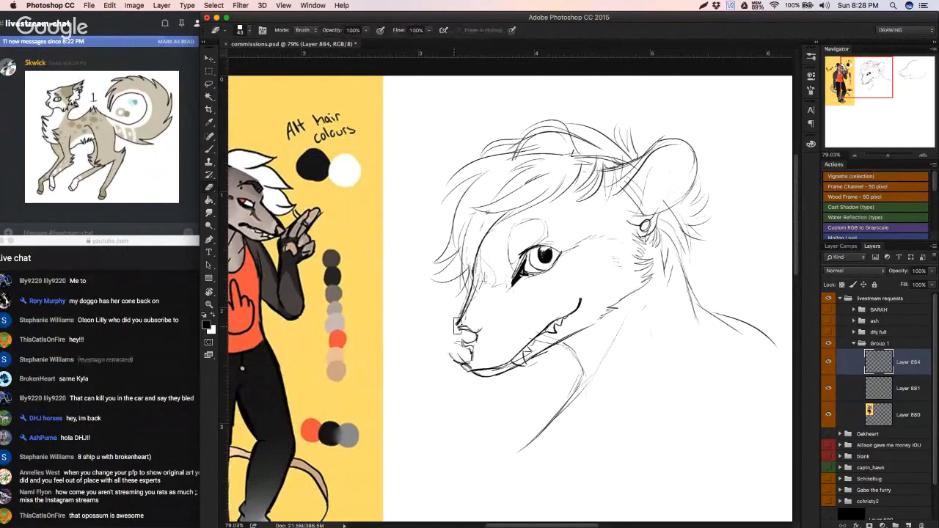
key(b)
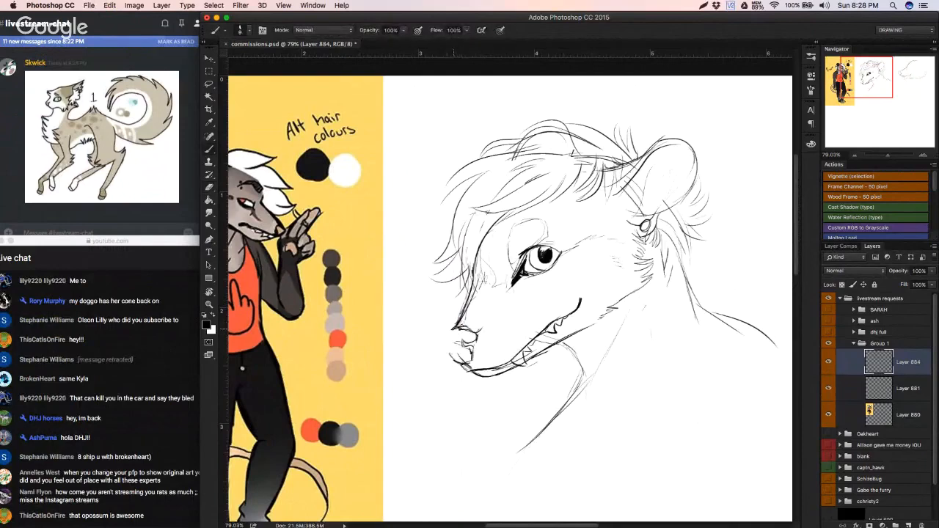
drag(443, 339, 445, 336)
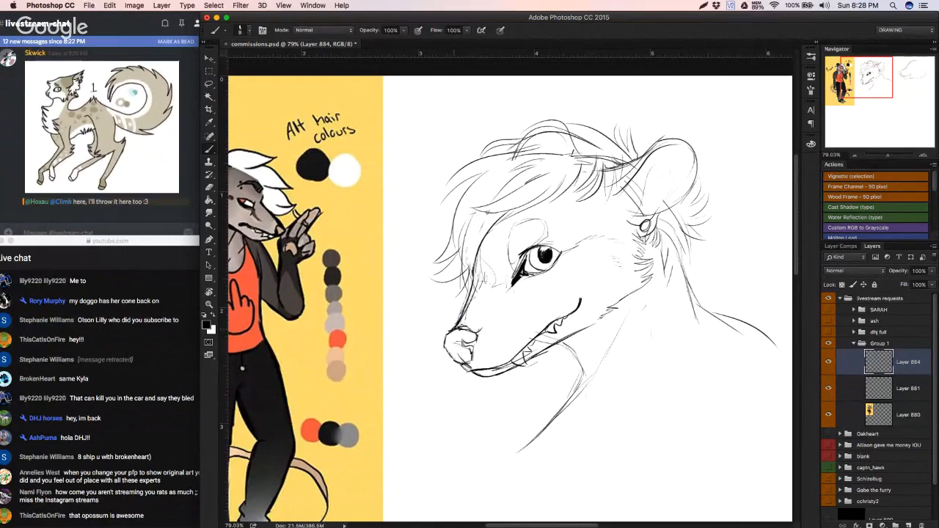
mouse_move(453, 390)
mouse_down()
mouse_move(436, 393)
mouse_move(477, 396)
mouse_up()
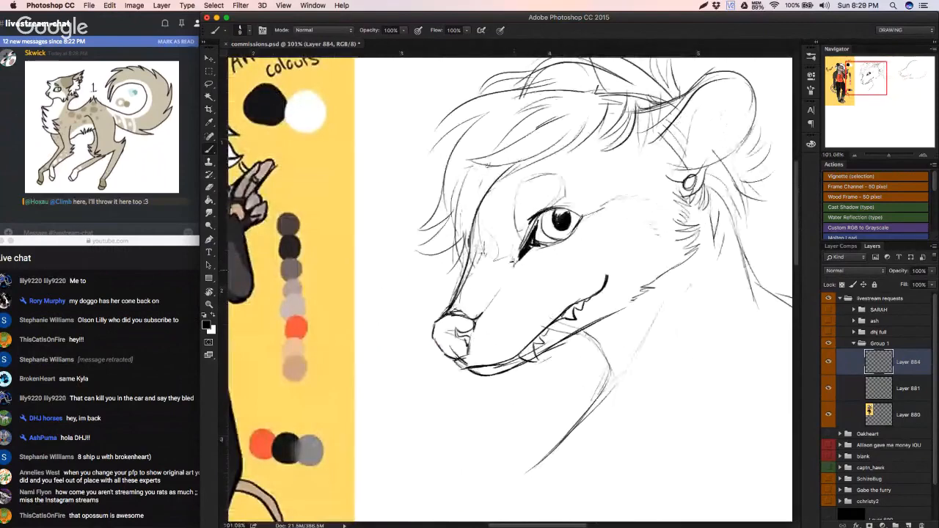
Step: Refine the lower edge of the nose where it meets the chin, undoing the unwanted stroke
mouse_move(525, 261)
mouse_down()
mouse_move(438, 275)
mouse_move(532, 275)
mouse_up()
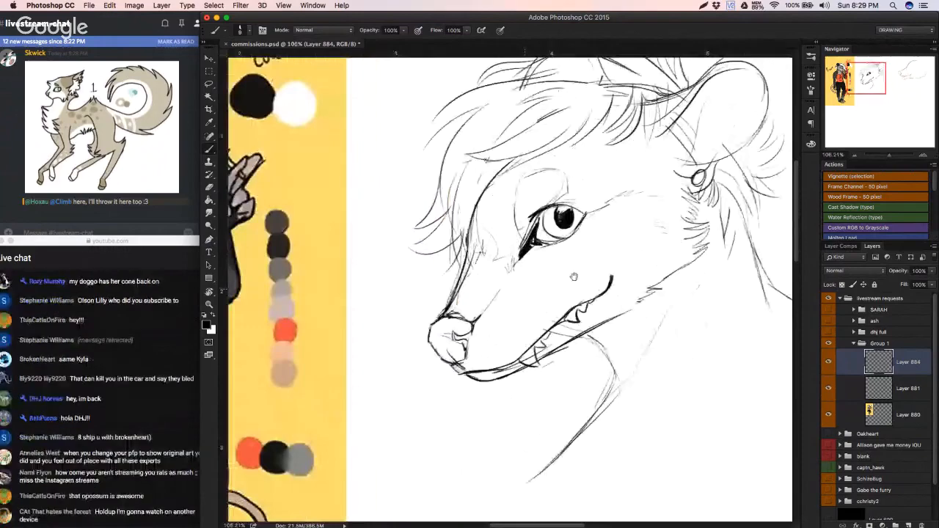
drag(453, 374, 565, 382)
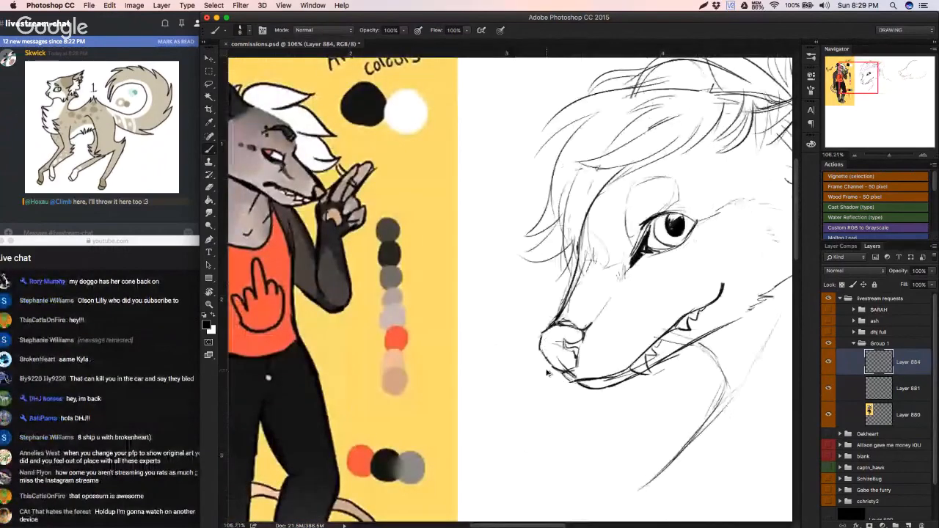
key(super+z)
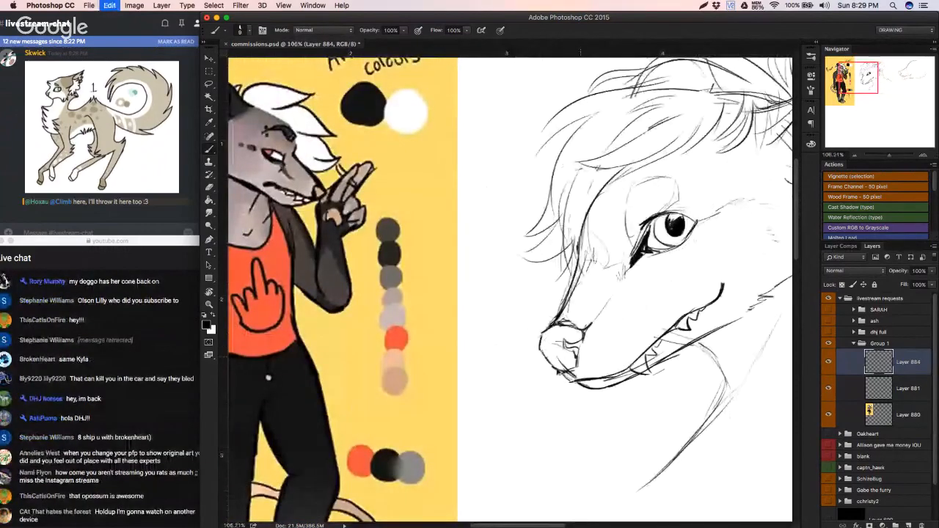
drag(561, 372, 582, 379)
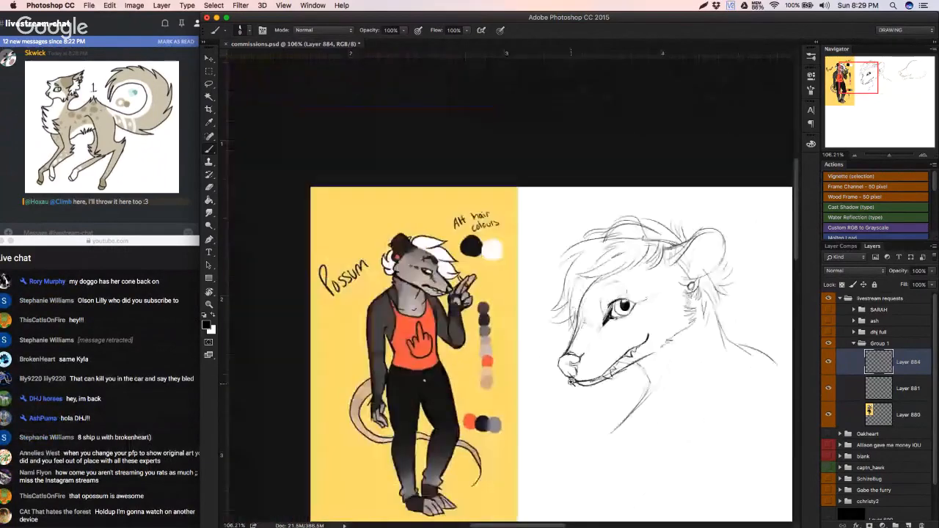
scroll(591, 379, down, 3)
scroll(576, 374, up, 4)
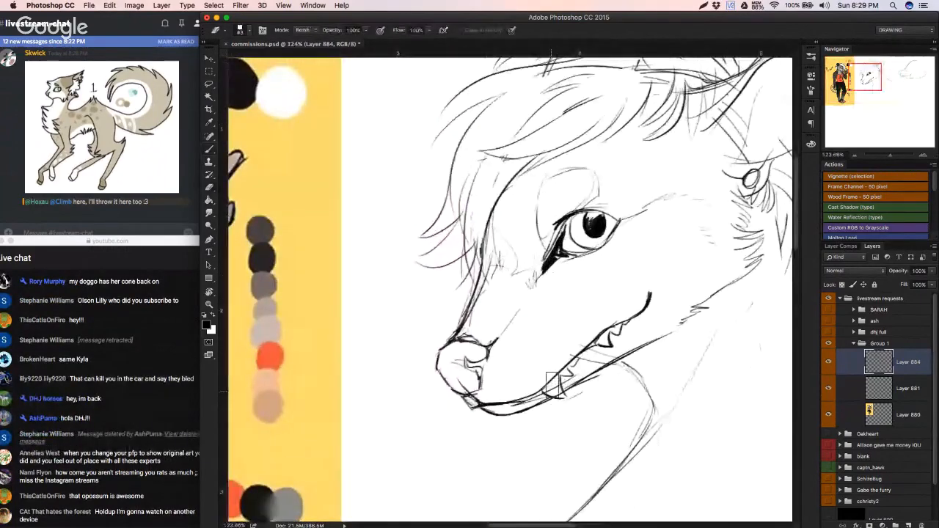
Step: Clean up the front lower fang with a smaller eraser and draw small teeth behind it along the mouth
right_click(553, 382)
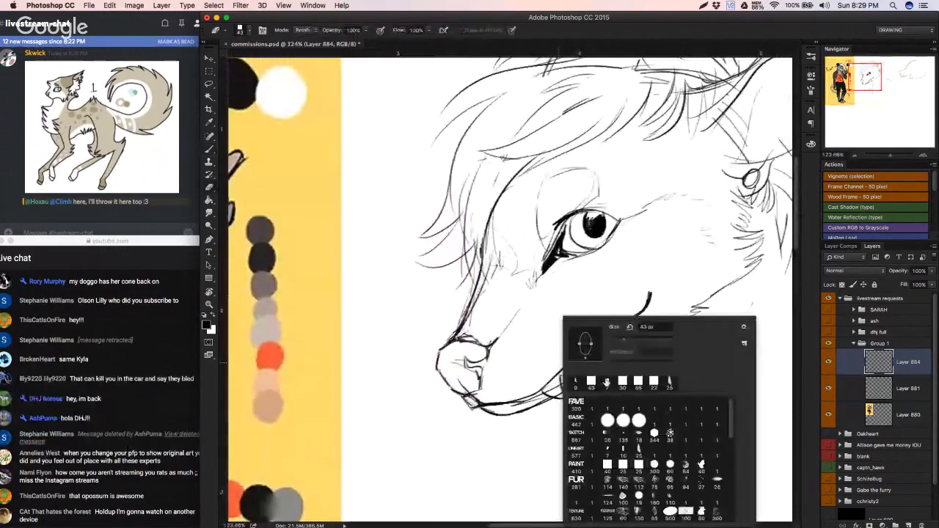
click(613, 339)
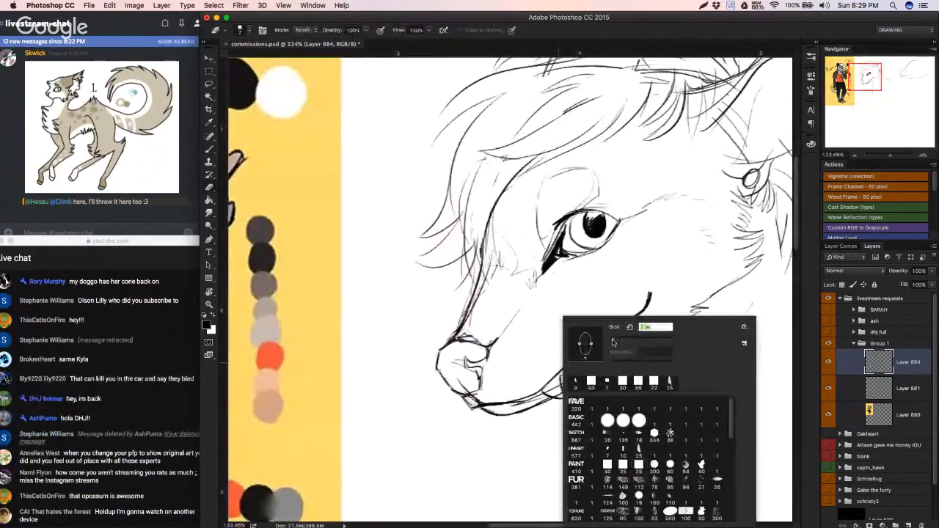
click(523, 356)
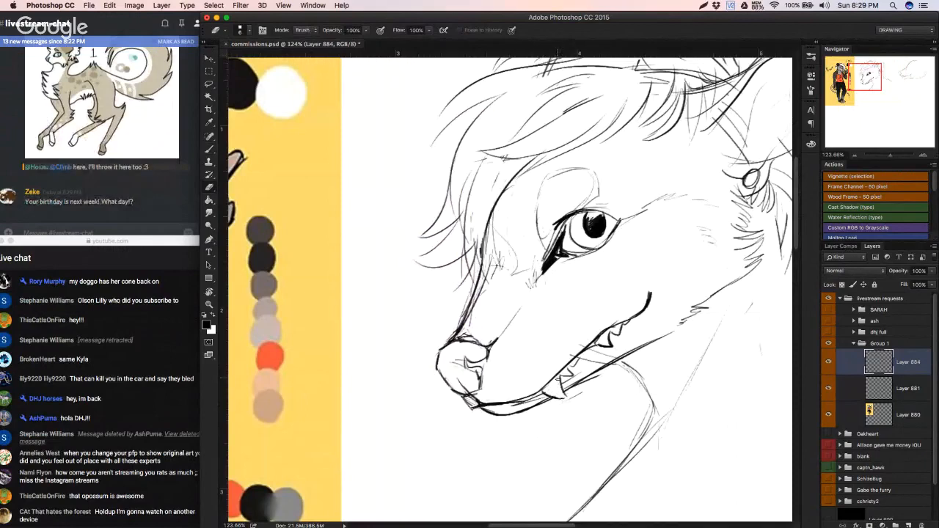
key(b)
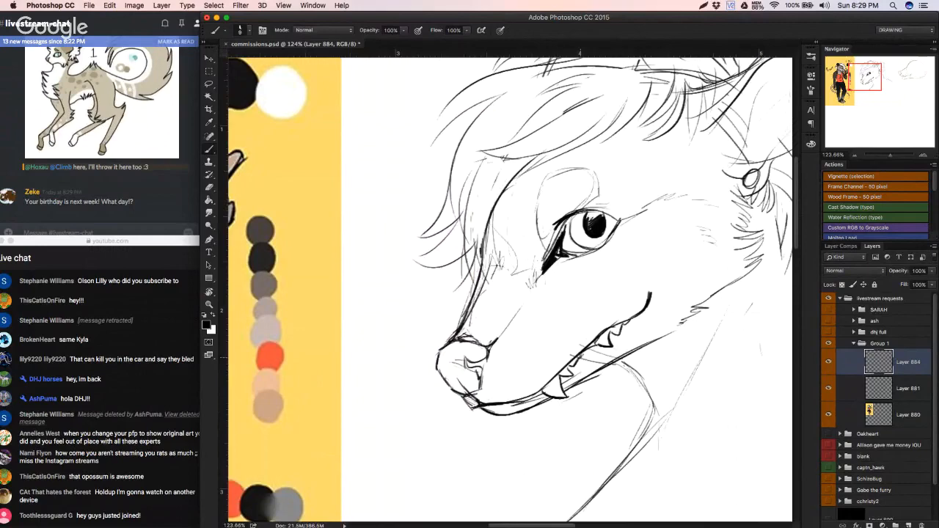
mouse_move(586, 364)
mouse_down()
mouse_move(499, 381)
mouse_move(544, 384)
mouse_move(613, 332)
mouse_move(601, 348)
mouse_up()
Step: Erase stray sketch lines along the lower jaw and the old head contour running through the top hair
key(e)
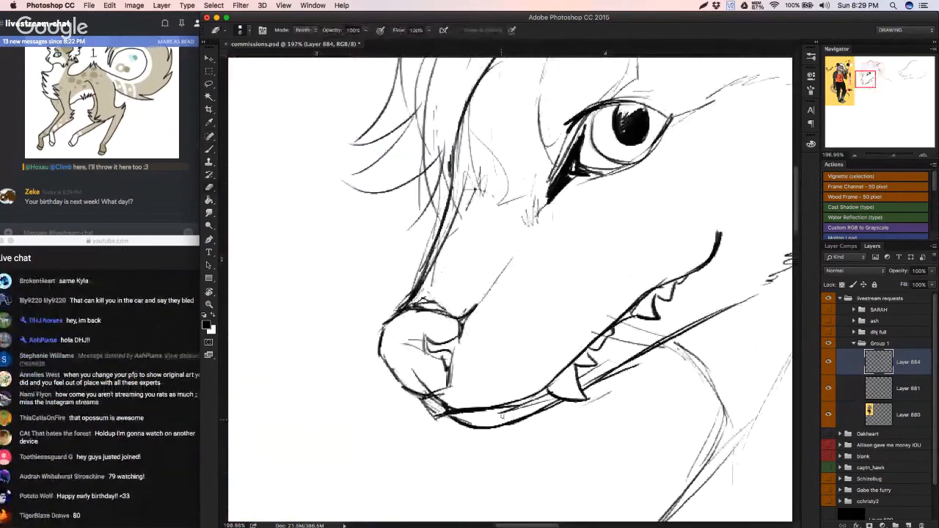
mouse_move(499, 414)
mouse_down()
mouse_move(608, 369)
mouse_move(546, 397)
mouse_move(438, 424)
mouse_up()
drag(501, 228, 529, 230)
drag(528, 230, 518, 249)
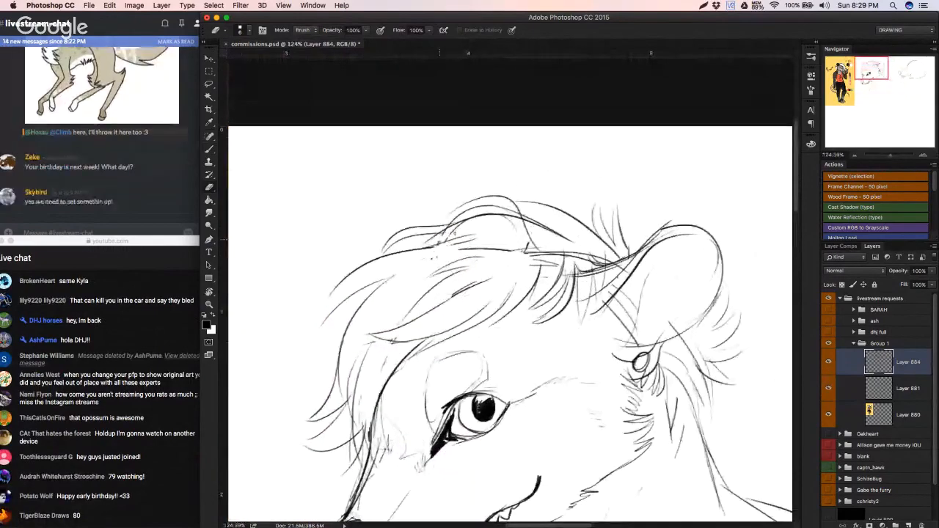
mouse_move(456, 226)
mouse_down()
mouse_move(491, 239)
mouse_move(466, 251)
mouse_move(522, 251)
mouse_up()
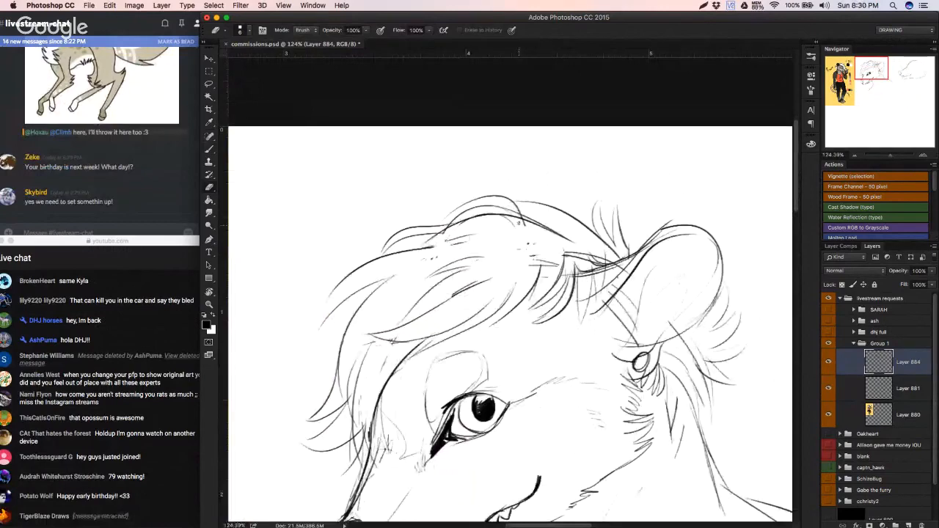
Step: Draw new hair strands across the top of the head, undoing the unwanted strokes
key(b)
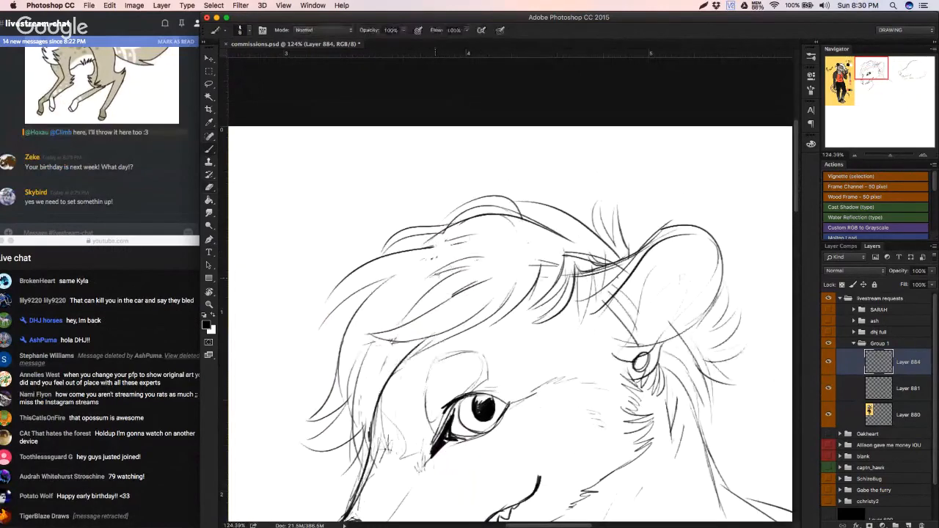
mouse_move(453, 265)
mouse_down()
mouse_move(533, 250)
mouse_move(518, 236)
mouse_move(482, 242)
mouse_move(470, 257)
mouse_up()
key(alt+super+z)
key(alt+super+z)
mouse_move(521, 246)
mouse_down()
mouse_move(474, 262)
mouse_move(425, 240)
mouse_move(380, 267)
mouse_up()
key(alt+super+z)
key(alt+super+z)
drag(377, 259, 380, 266)
key(alt+super+z)
key(alt+super+z)
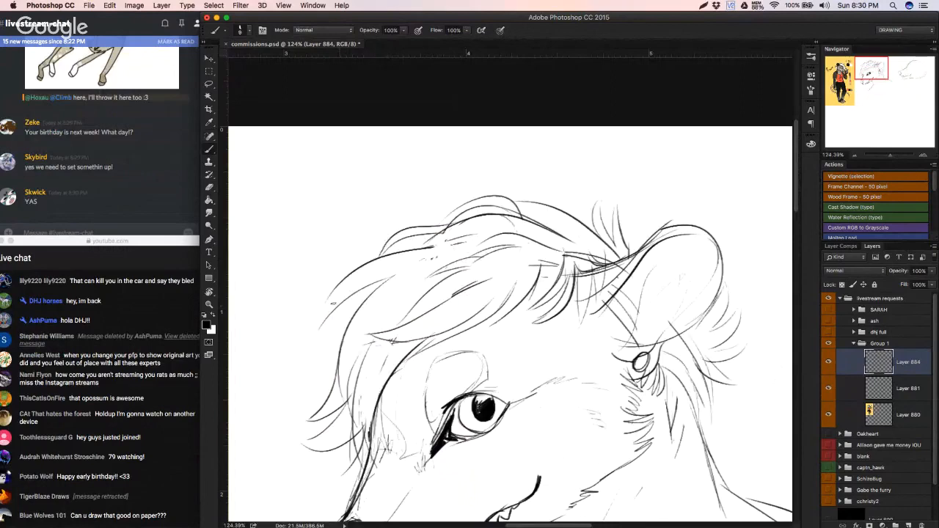
Step: Draw a pointed lock of hair at the front edge of the fringe, undoing the failed strokes
drag(332, 293, 319, 325)
key(super+z)
key(super+z)
mouse_move(335, 289)
mouse_down()
mouse_move(319, 323)
mouse_move(363, 291)
mouse_up()
key(super+z)
mouse_move(320, 328)
mouse_down()
mouse_move(358, 292)
mouse_move(340, 339)
mouse_up()
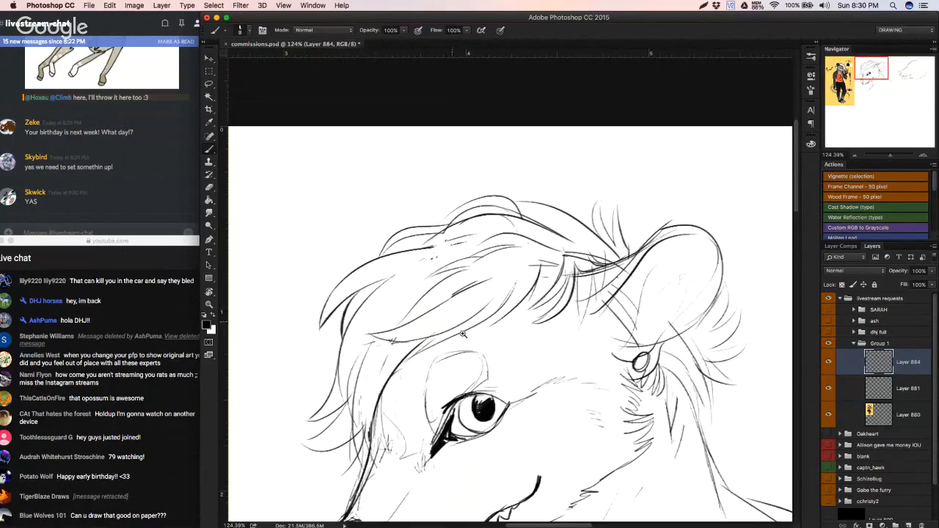
Step: Rework the fur tufts behind and below the ear, undoing the unwanted strokes
drag(454, 338, 415, 349)
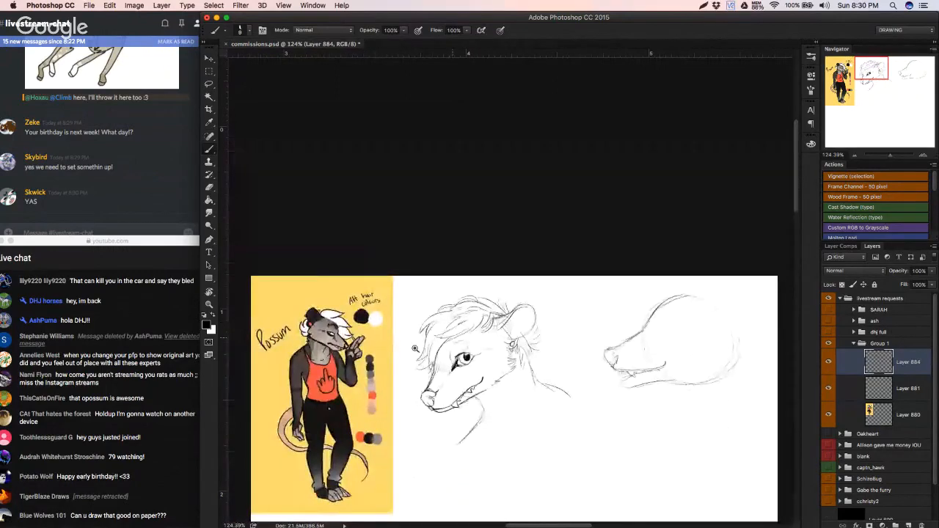
drag(415, 349, 440, 348)
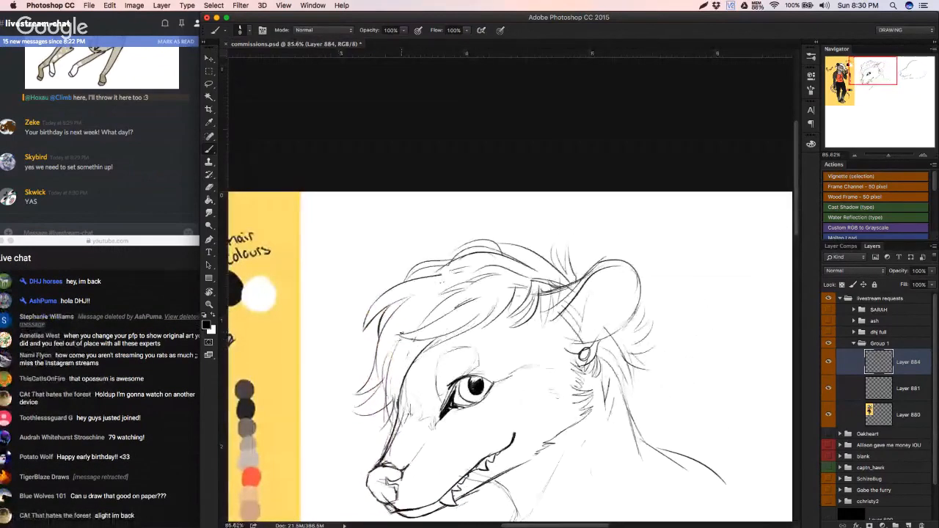
mouse_move(401, 335)
mouse_down()
mouse_move(458, 302)
mouse_move(412, 339)
mouse_move(421, 353)
mouse_up()
scroll(505, 329, up, 3)
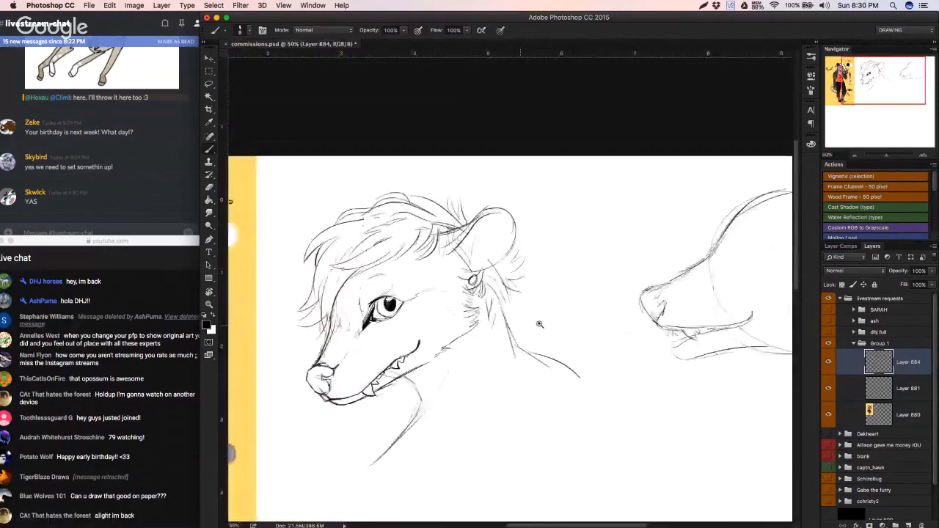
mouse_move(491, 284)
mouse_down()
mouse_move(504, 314)
mouse_move(508, 305)
mouse_up()
key(super+z)
key(super+z)
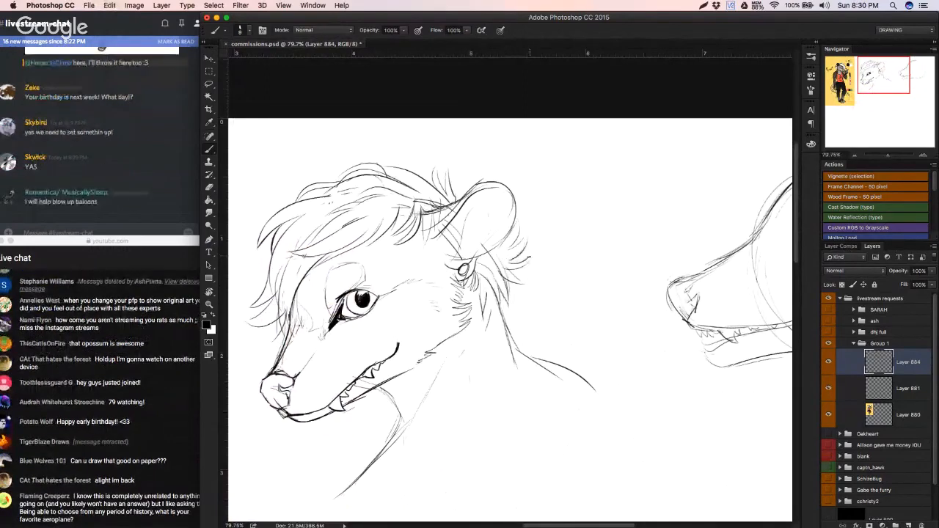
key(super+z)
mouse_move(506, 266)
mouse_down()
mouse_move(527, 267)
mouse_move(528, 257)
mouse_move(519, 257)
mouse_move(518, 268)
mouse_move(524, 236)
mouse_move(487, 265)
mouse_move(455, 266)
mouse_move(515, 267)
mouse_up()
key(super+z)
key(super+z)
key(super+z)
drag(483, 304, 440, 305)
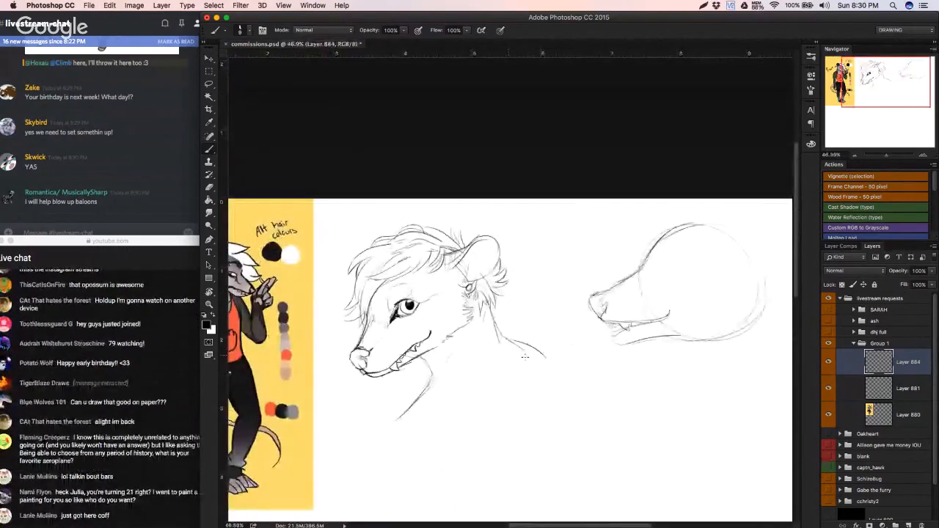
click(880, 387)
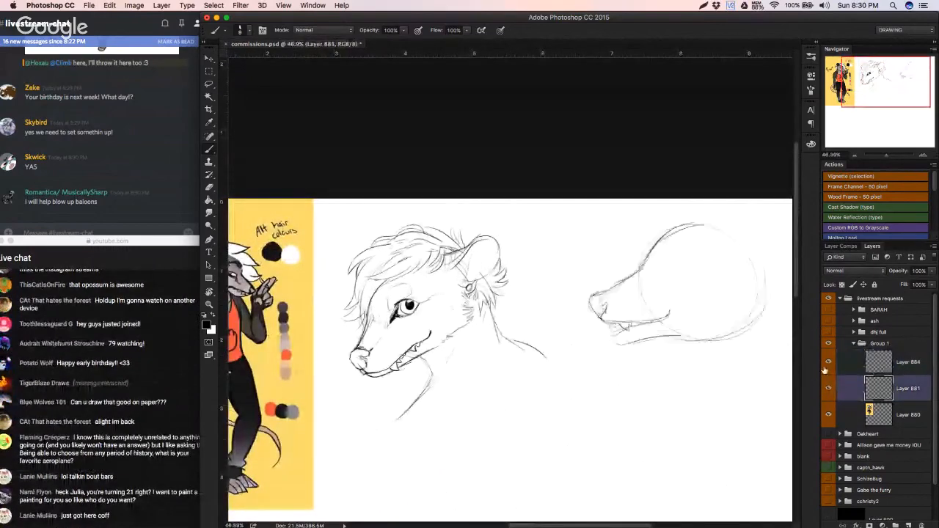
click(836, 363)
mouse_move(458, 440)
mouse_down()
mouse_move(623, 393)
mouse_move(589, 403)
mouse_move(602, 364)
mouse_up()
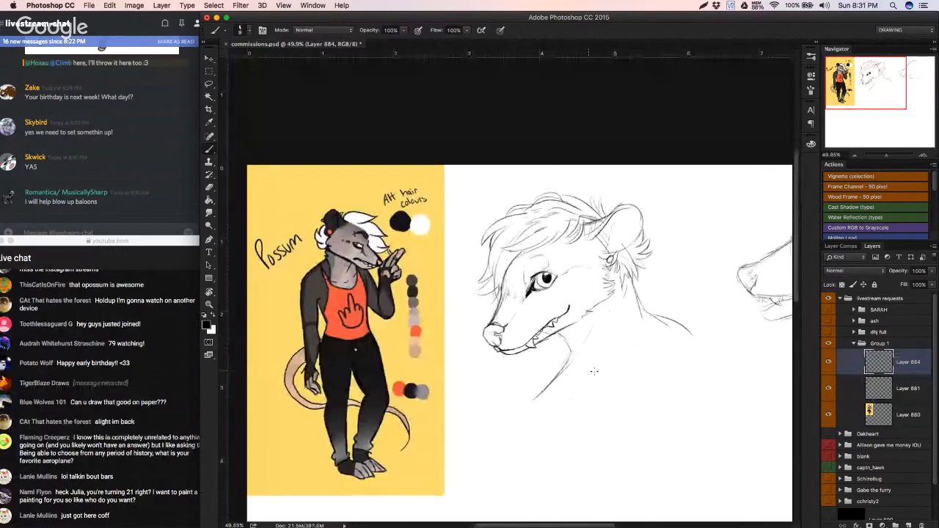
drag(593, 328, 567, 366)
key(super+z)
key(super+z)
key(super+z)
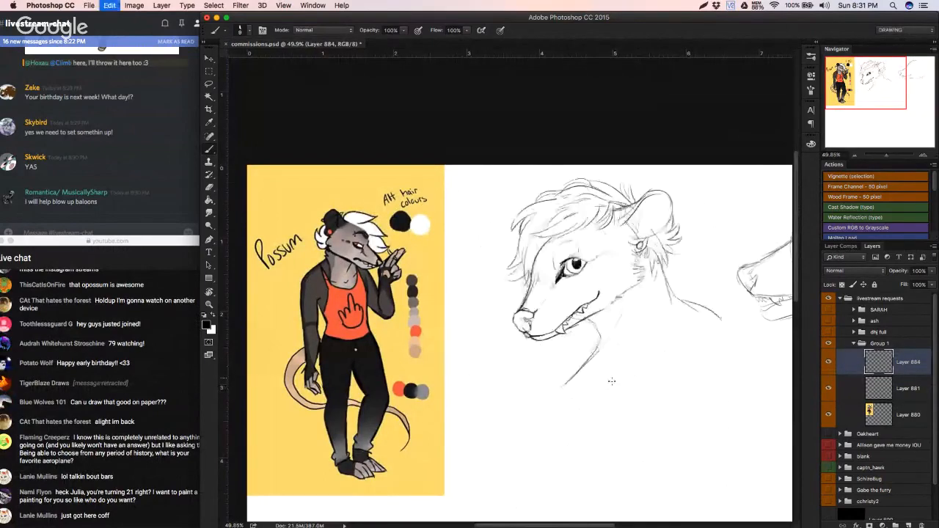
Step: Close off the bust with a curved lower edge from the chest and a rounded line down from the shoulder
key(super+z)
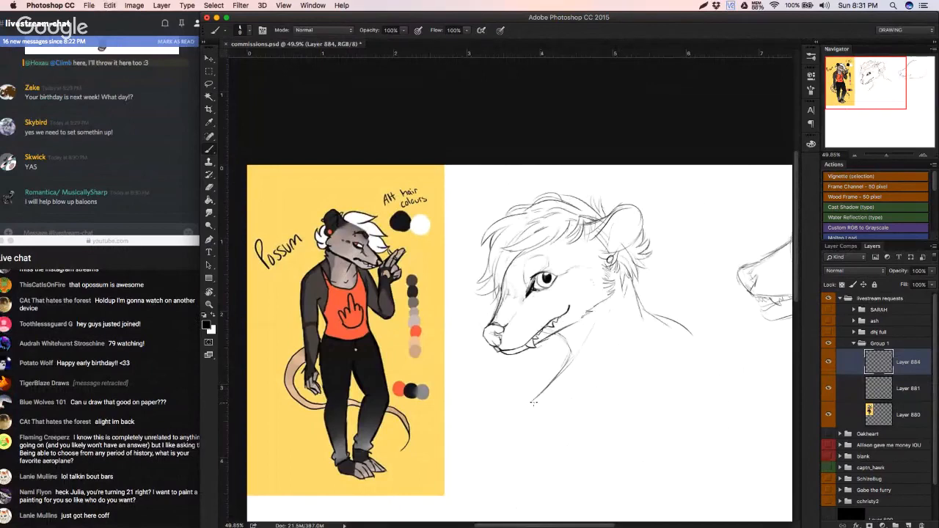
drag(529, 402, 651, 393)
key(super+z)
drag(524, 416, 659, 417)
drag(695, 339, 660, 413)
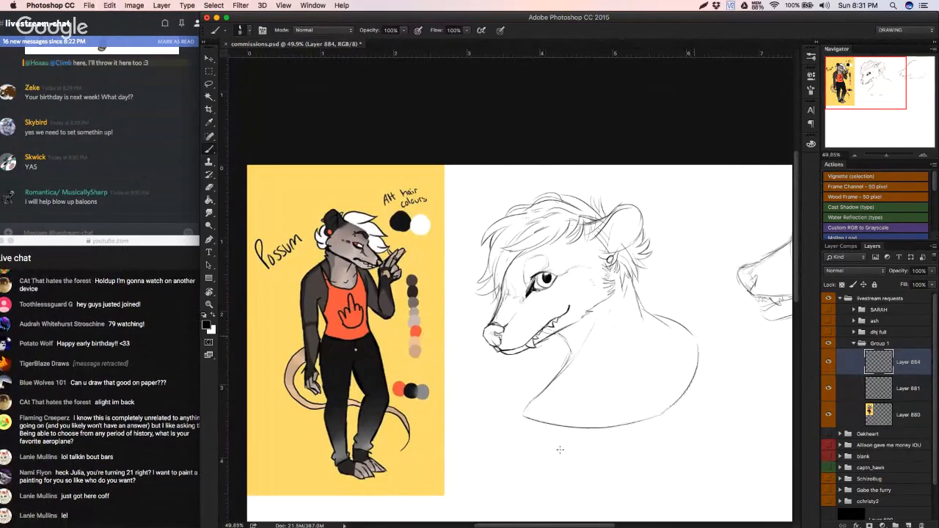
key(alt+super+z)
key(alt+super+z)
drag(523, 418, 666, 394)
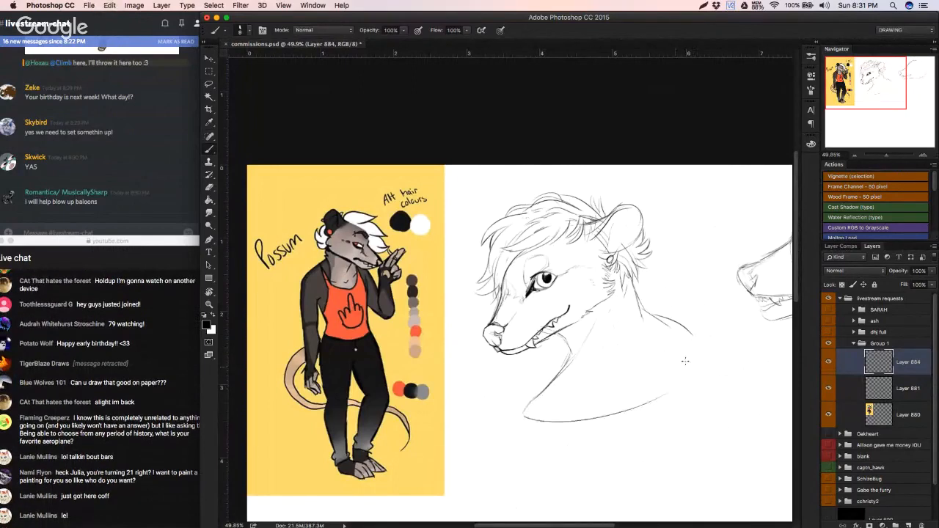
drag(696, 336, 661, 398)
Step: Draw two curved tank top lines across the chest and refine the rounded shoulder contour
drag(567, 375, 622, 405)
drag(568, 369, 628, 403)
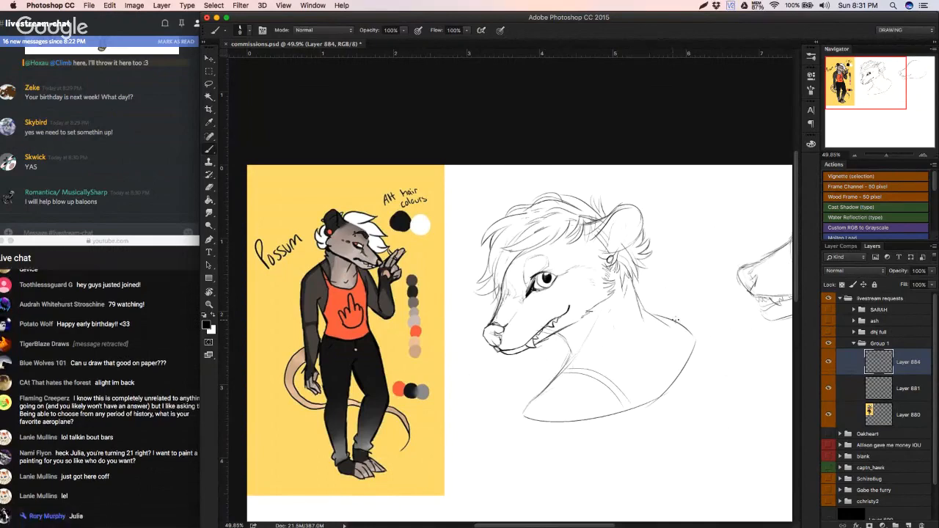
drag(673, 322, 692, 353)
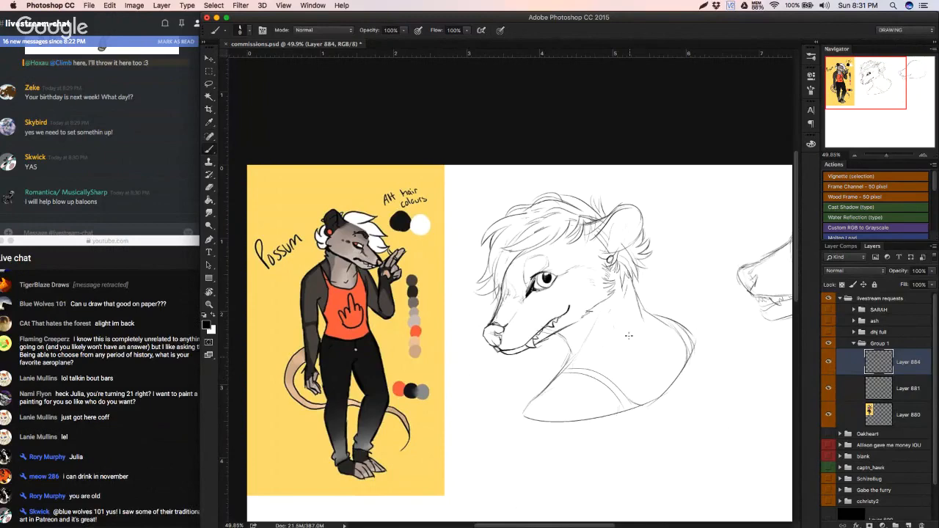
Step: Erase the doubled lines along the bridge of the muzzle and rework its outline, undoing the unwanted stroke
scroll(497, 308, up, 5)
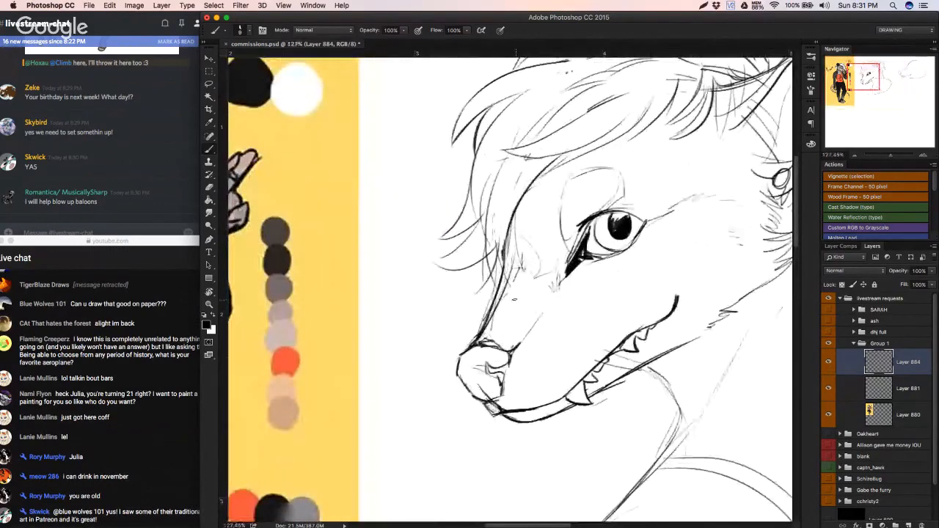
key(e)
drag(501, 258, 473, 332)
key(b)
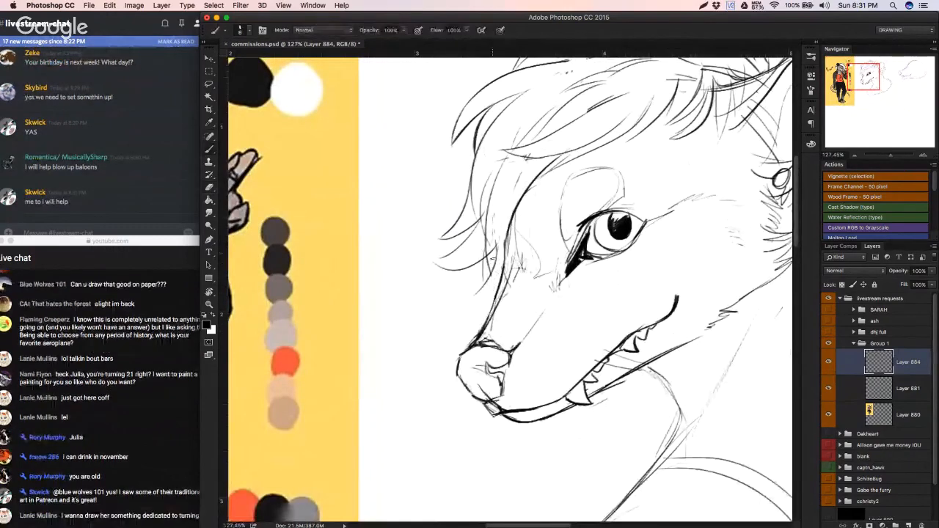
mouse_move(502, 270)
mouse_down()
mouse_move(474, 295)
mouse_move(484, 294)
mouse_up()
key(ctrl+z)
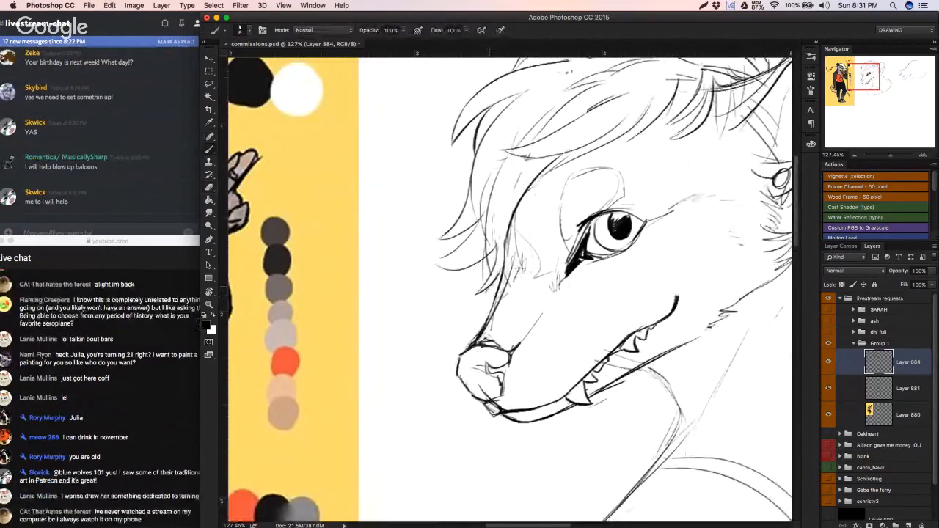
Step: Rework the pointed hair strands at the front of the fringe, undoing the unwanted strokes
key(ctrl+z)
mouse_move(448, 256)
mouse_down()
mouse_move(440, 268)
mouse_move(453, 259)
mouse_move(475, 266)
mouse_move(438, 261)
mouse_move(462, 264)
mouse_up()
key(super+z)
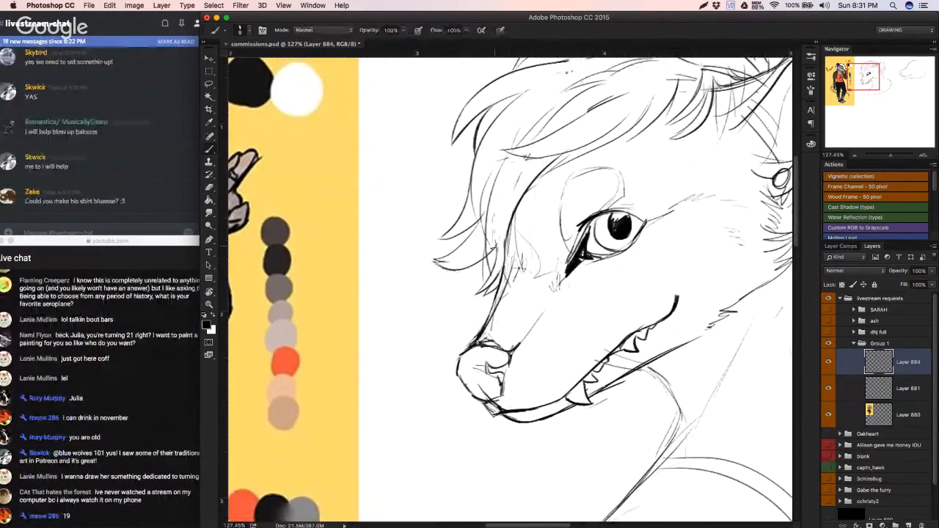
Step: Try to select the empty area around the bust with the Magic Wand
drag(517, 305, 449, 308)
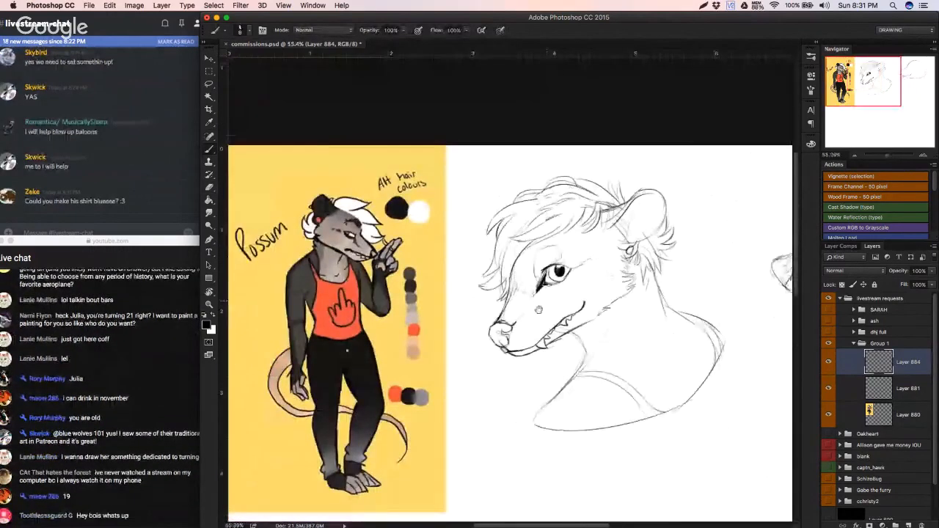
mouse_move(531, 318)
mouse_down()
mouse_move(420, 371)
mouse_move(415, 383)
mouse_up()
key(w)
click(396, 419)
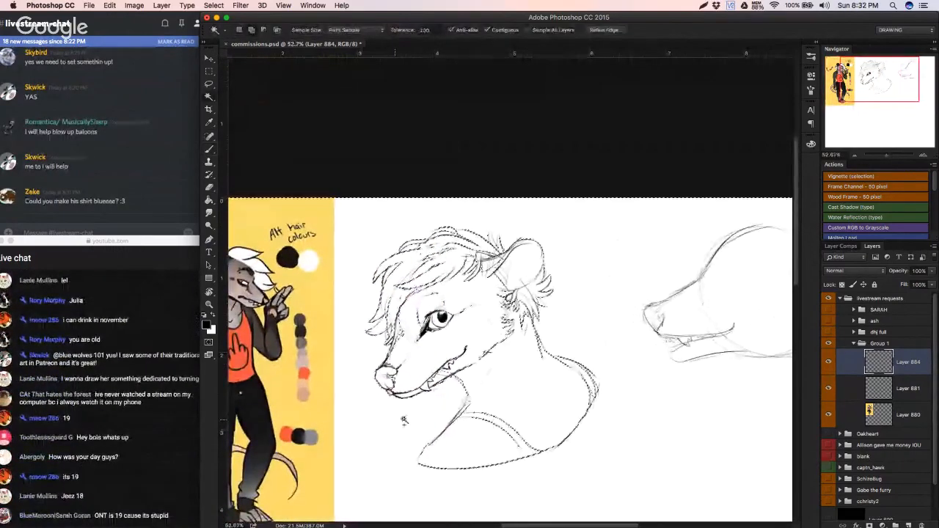
key(super+z)
Step: Set the brush size to 15 px and reinforce the chest and throat line up to the jaw, undoing the unwanted strokes
key(b)
drag(457, 425, 479, 410)
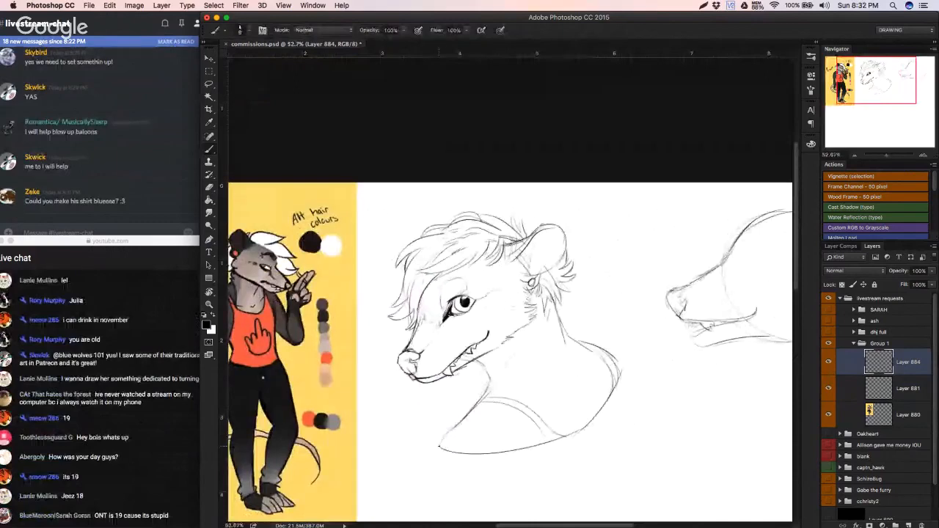
right_click(523, 348)
drag(523, 340, 525, 340)
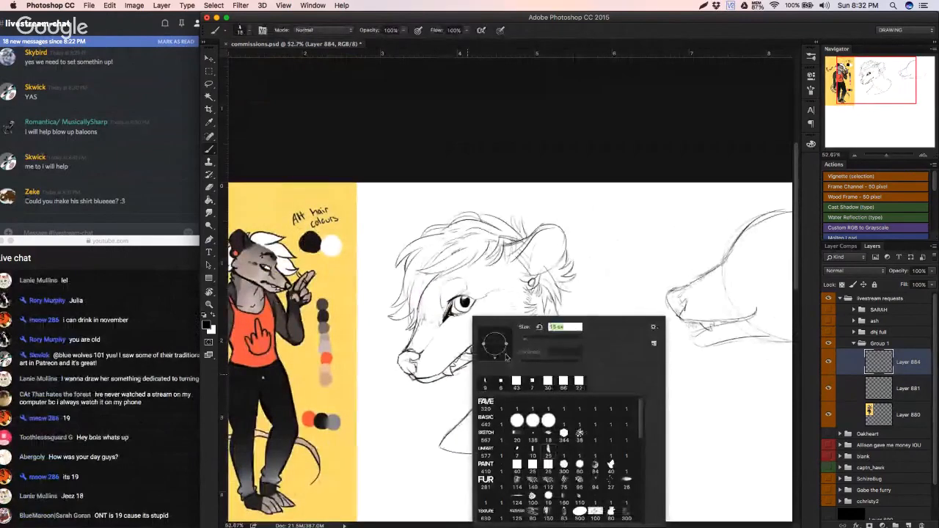
drag(441, 447, 486, 403)
key(super+z)
key(super+z)
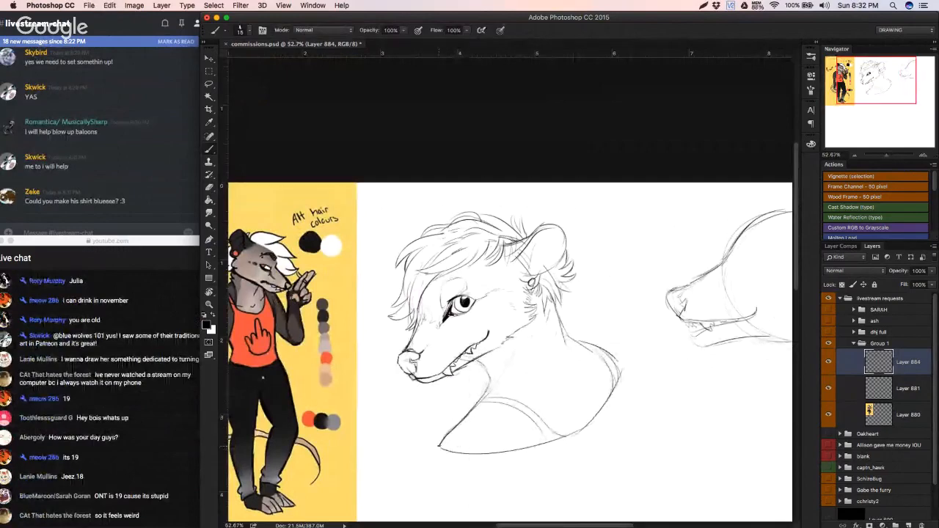
drag(472, 409, 491, 369)
key(super+z)
Step: Reinforce the line from the back of the neck over the rounded shoulder, undoing the unwanted strokes
key(super+z)
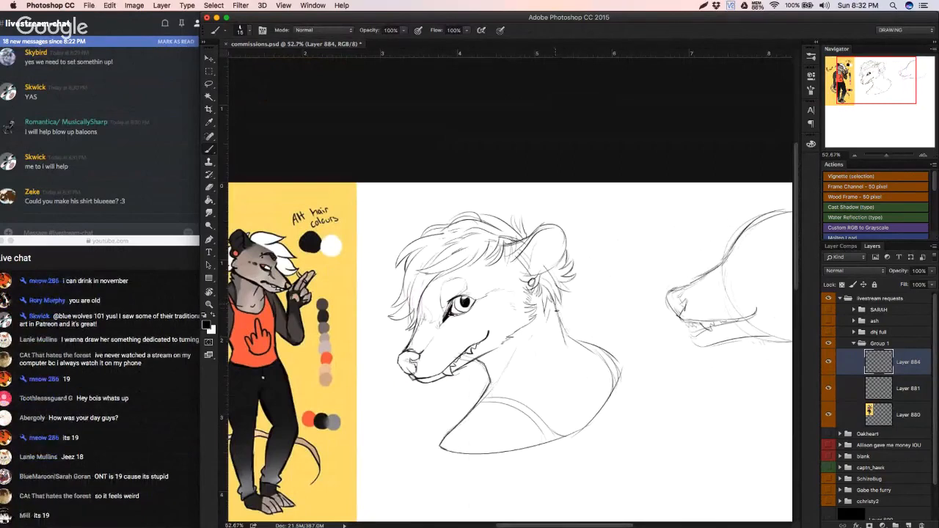
key(super+z)
drag(563, 326, 570, 336)
key(super+z)
drag(554, 304, 571, 340)
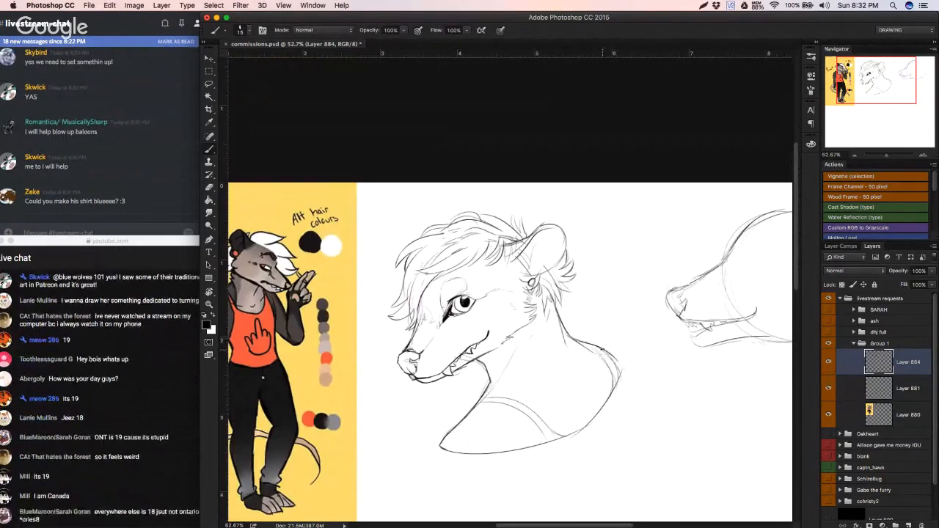
key(super+z)
drag(601, 352, 620, 382)
key(super+z)
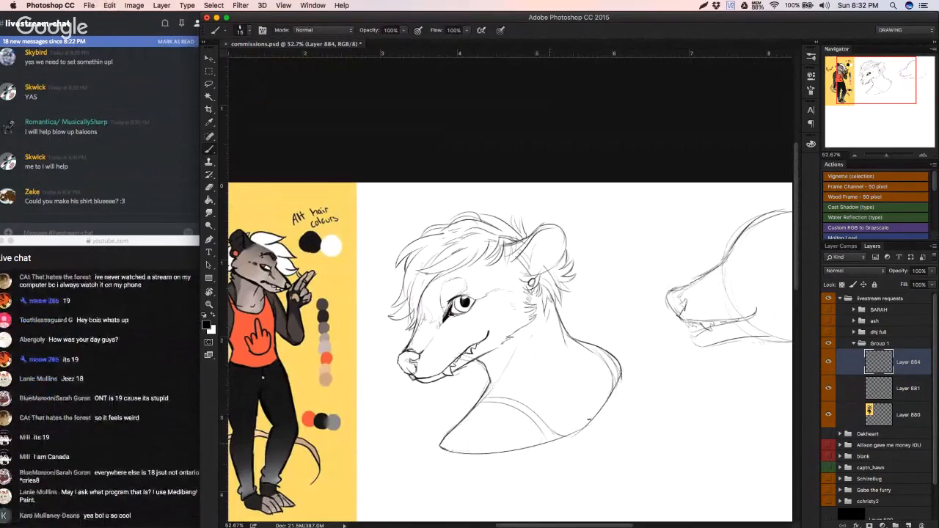
Step: Close the gap where the shoulder meets the bust's lower edge, undoing the unwanted strokes
drag(589, 420, 564, 440)
key(super+z)
drag(602, 411, 563, 440)
key(super+z)
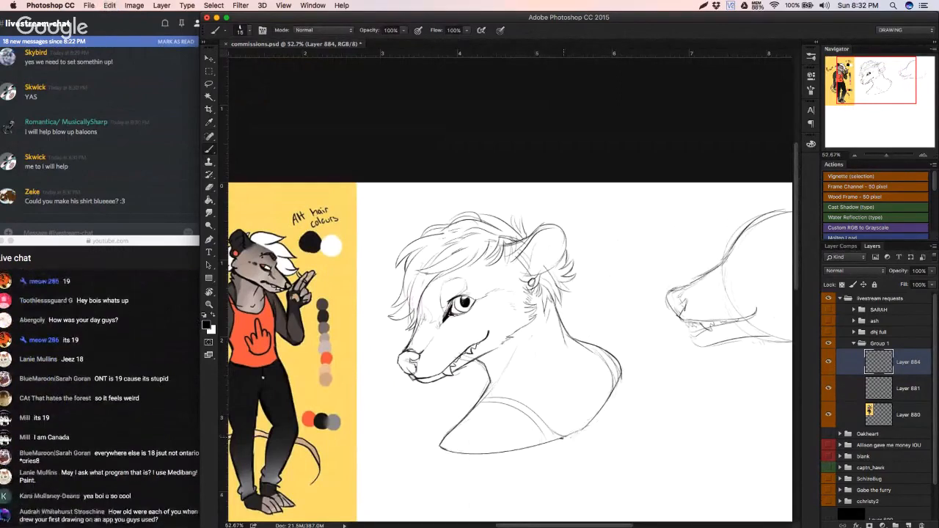
Step: Select the area outside the bust with the Magic Wand and clear it on Layer 881
key(w)
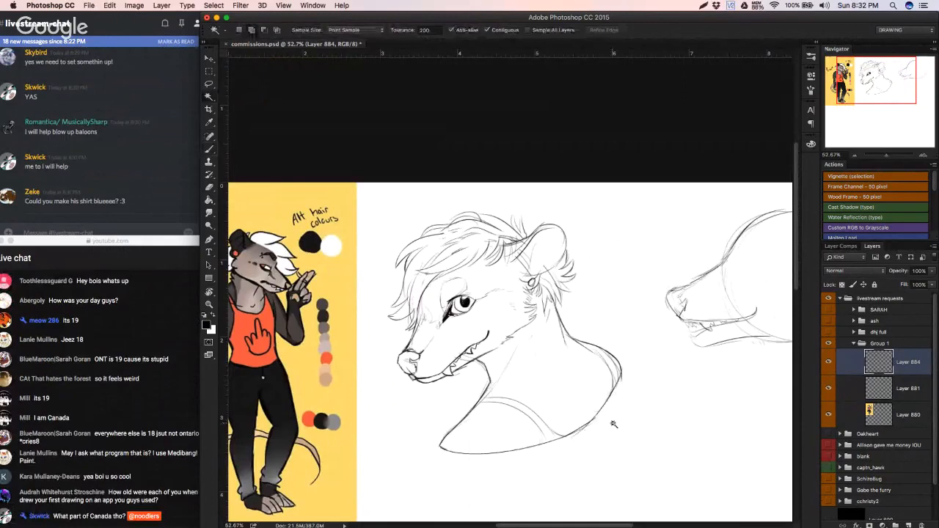
click(613, 424)
scroll(733, 411, right, 2)
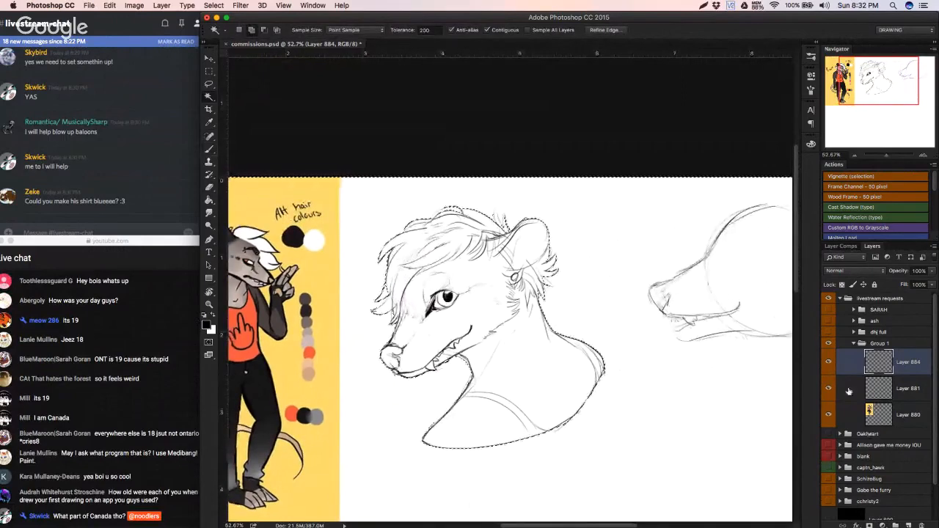
click(849, 391)
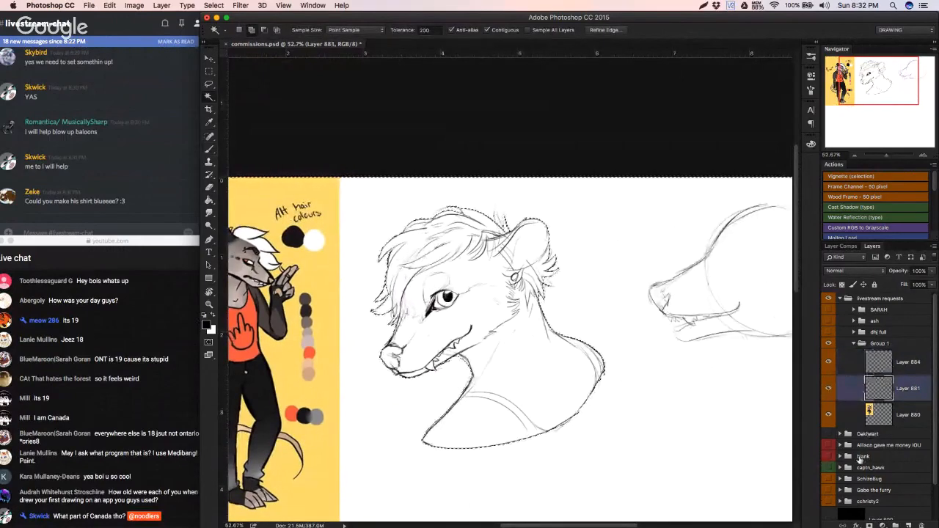
key(Delete)
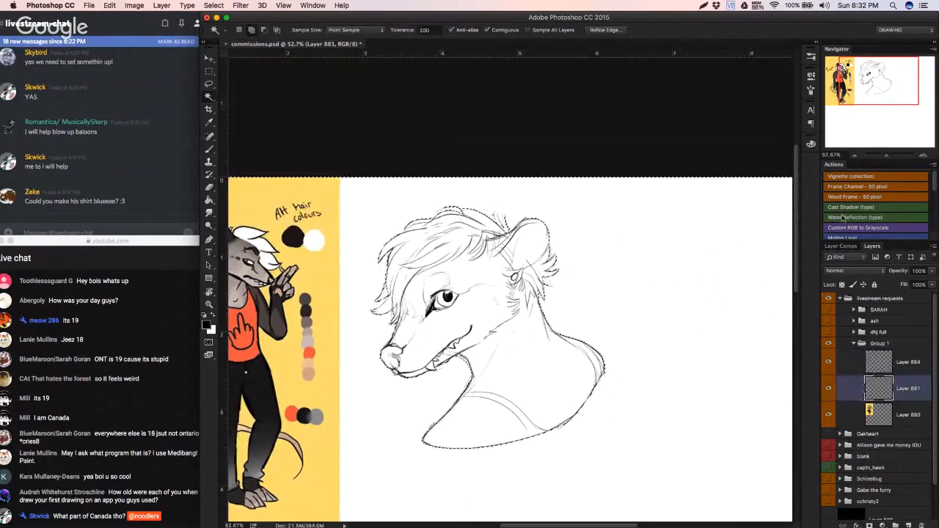
Step: Fill the bust's silhouette on Layer 881 with the inverse fill action and lock the layer's transparent pixels
scroll(865, 223, down, 10)
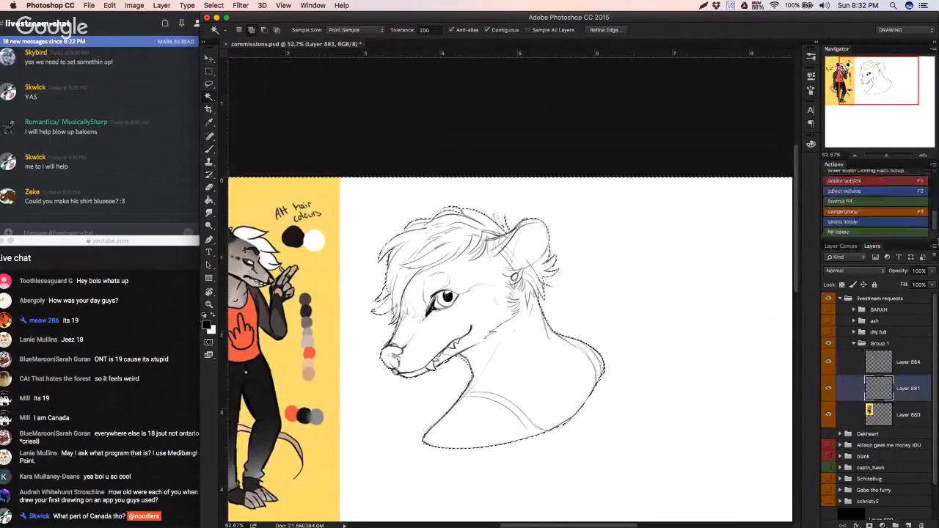
click(864, 202)
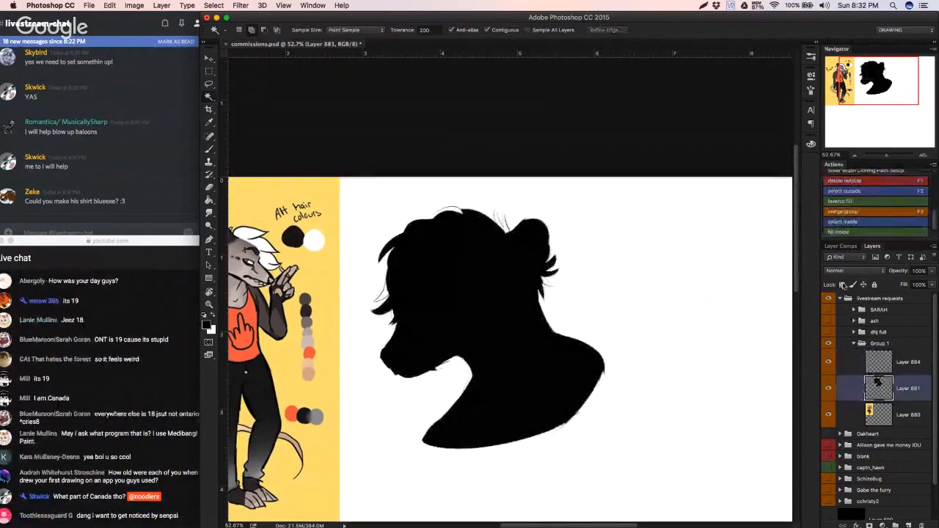
click(842, 285)
Step: Sample the light greyish fur colour from the possum reference and fill the bust's silhouette with it
key(b)
right_click(508, 319)
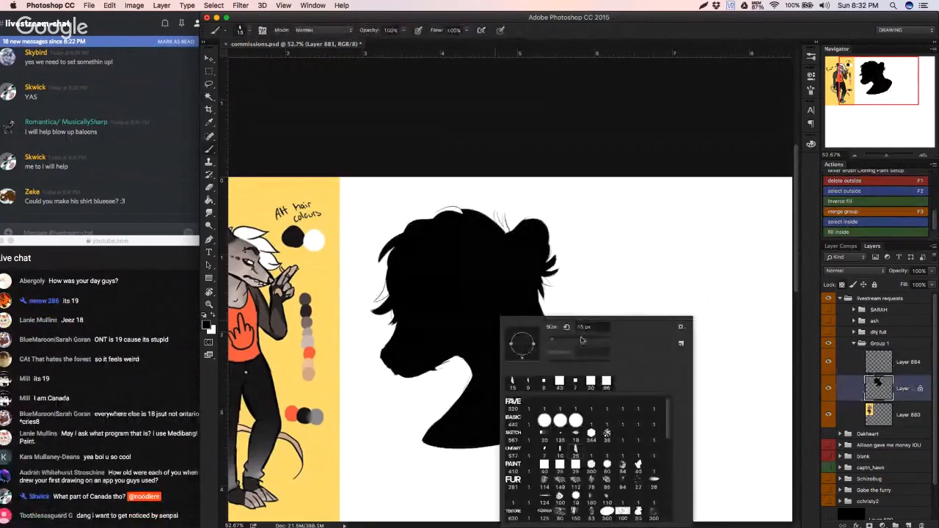
drag(582, 339, 595, 340)
click(270, 275)
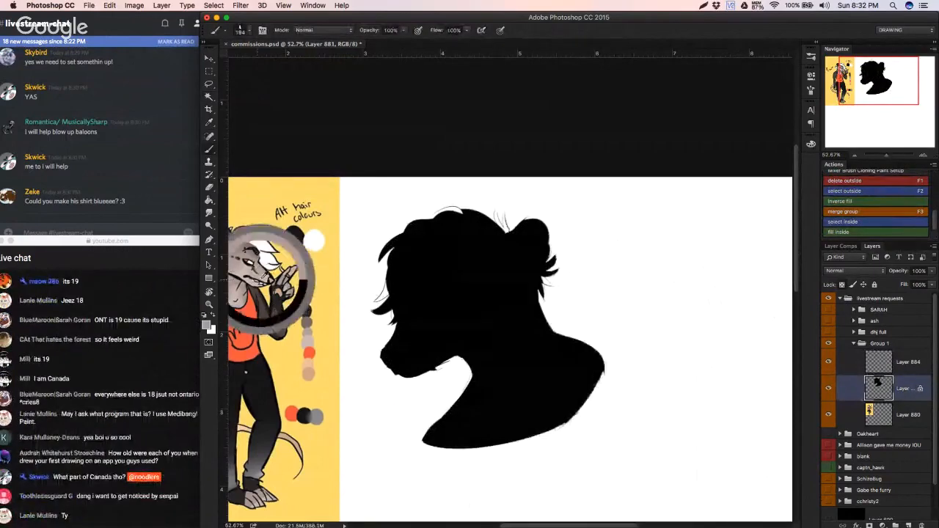
drag(428, 248, 412, 273)
key(g)
click(425, 276)
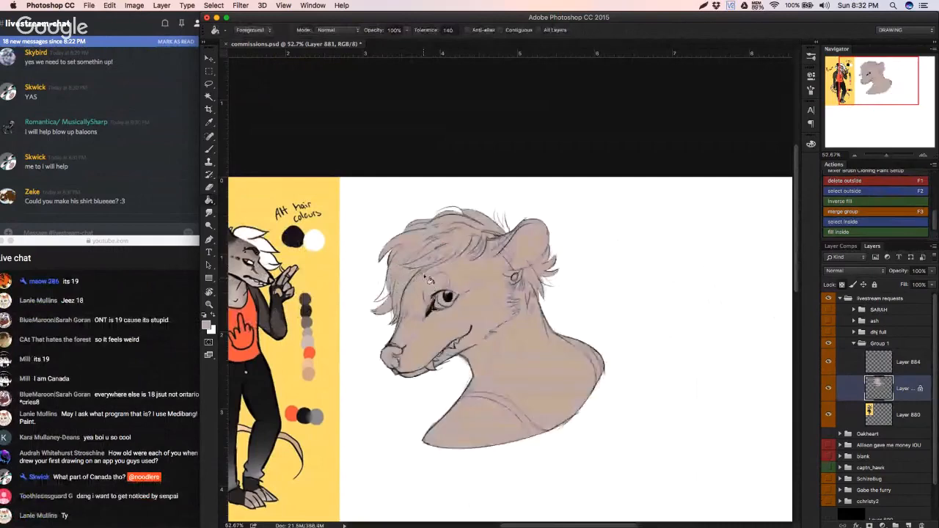
Step: Set the brush size to 27 px and unlock the transparent pixels of Layer 881
key(b)
right_click(512, 273)
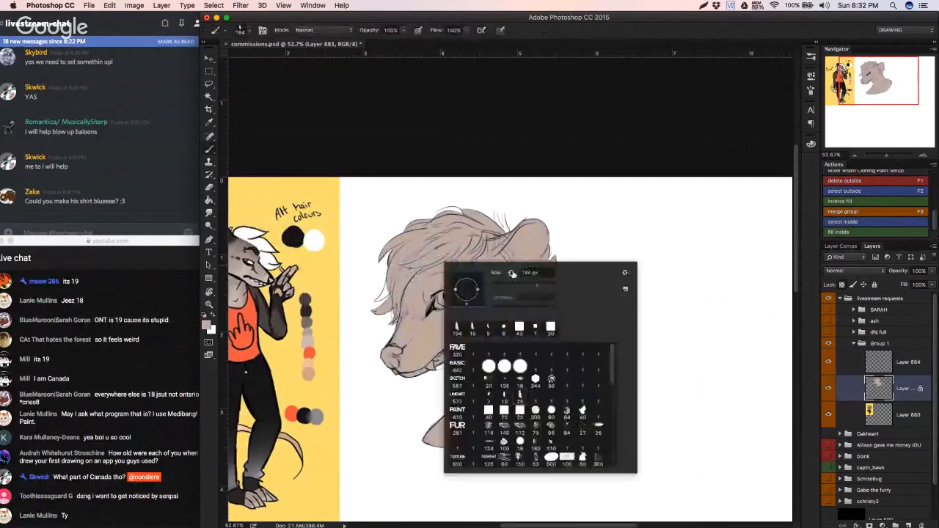
drag(535, 285, 508, 286)
key(Return)
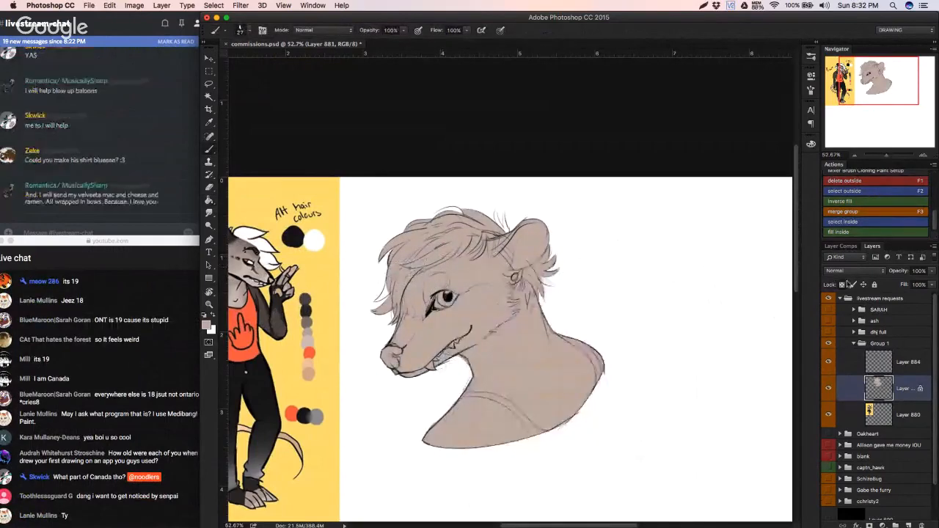
click(842, 285)
click(842, 284)
click(841, 286)
Step: Paint the base fur colour into the unfilled hair tufts on the crown and behind the ear, undoing the unwanted stroke
scroll(416, 321, up, 3)
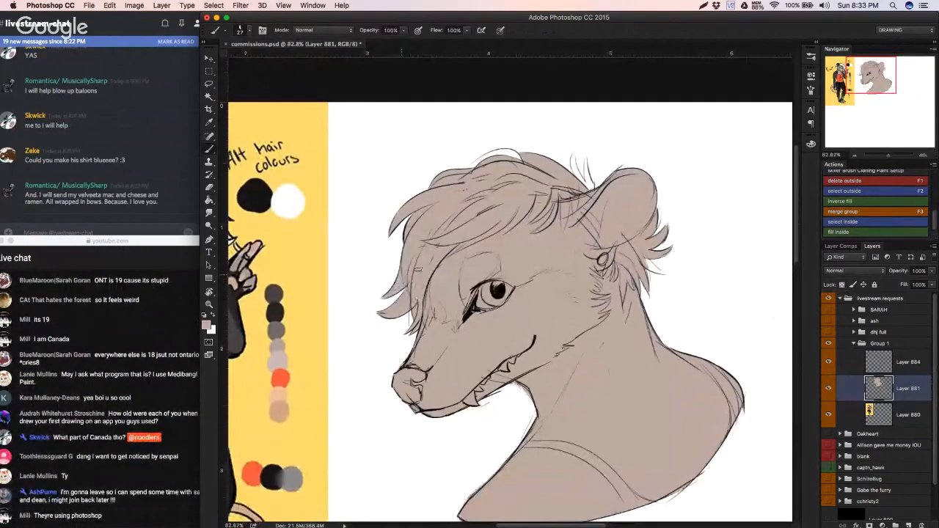
scroll(422, 367, up, 5)
scroll(423, 367, right, 2)
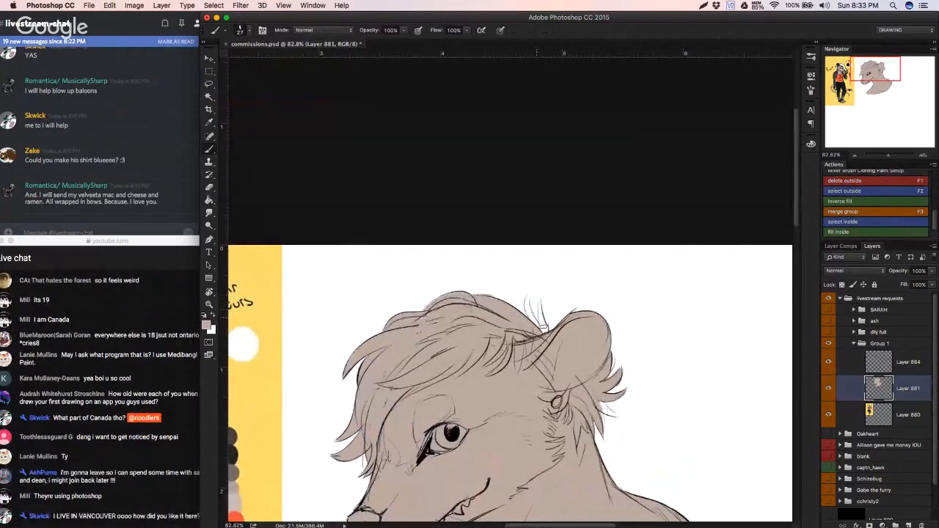
mouse_move(544, 328)
mouse_down()
mouse_move(526, 295)
mouse_move(529, 311)
mouse_move(541, 296)
mouse_move(539, 308)
mouse_up()
drag(613, 388, 726, 372)
key(e)
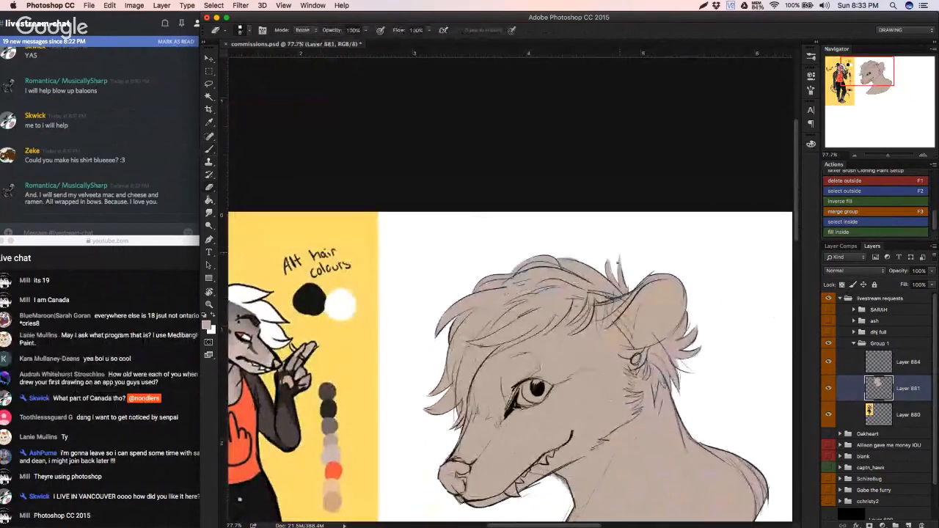
key(b)
drag(672, 356, 695, 371)
key(super+z)
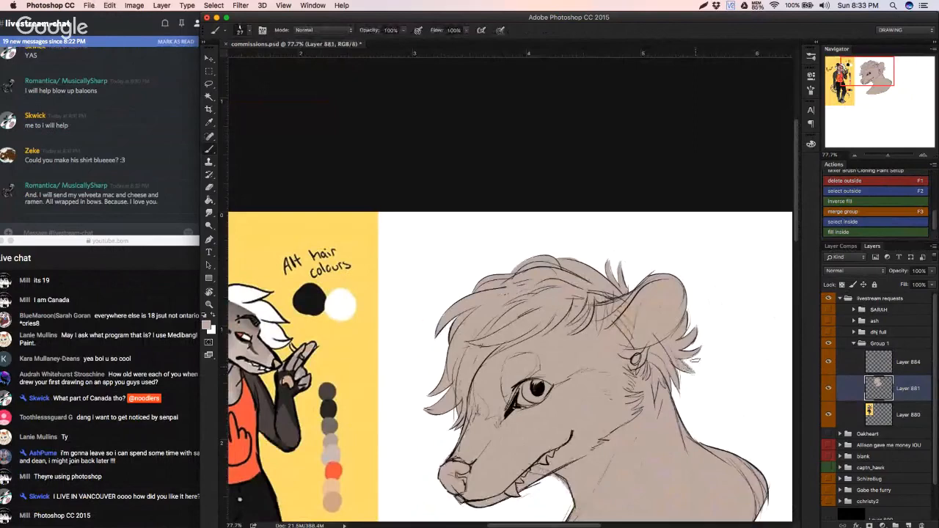
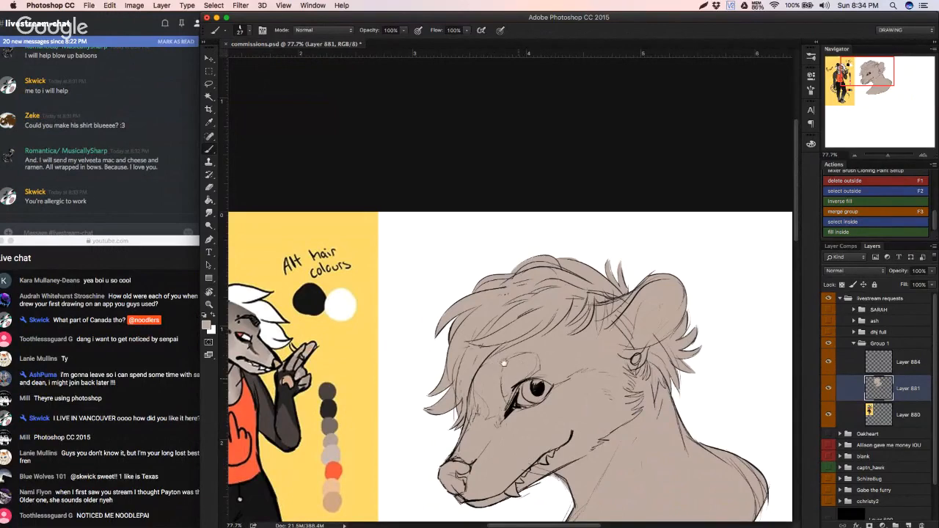
Step: Lock the transparent pixels of Layer 881 and set the brush size to 73 px
scroll(504, 362, down, 5)
scroll(504, 362, right, 5)
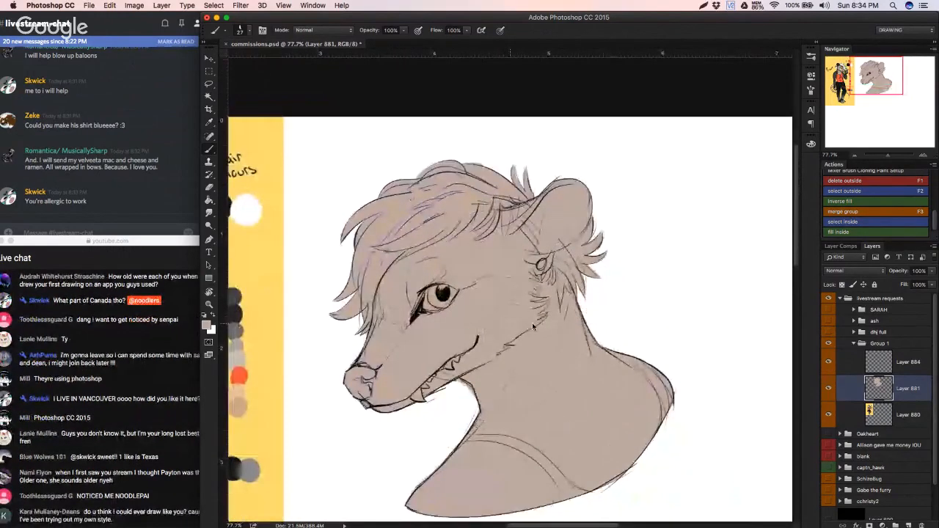
click(842, 286)
scroll(337, 279, left, 3)
scroll(325, 272, left, 7)
scroll(325, 272, up, 1)
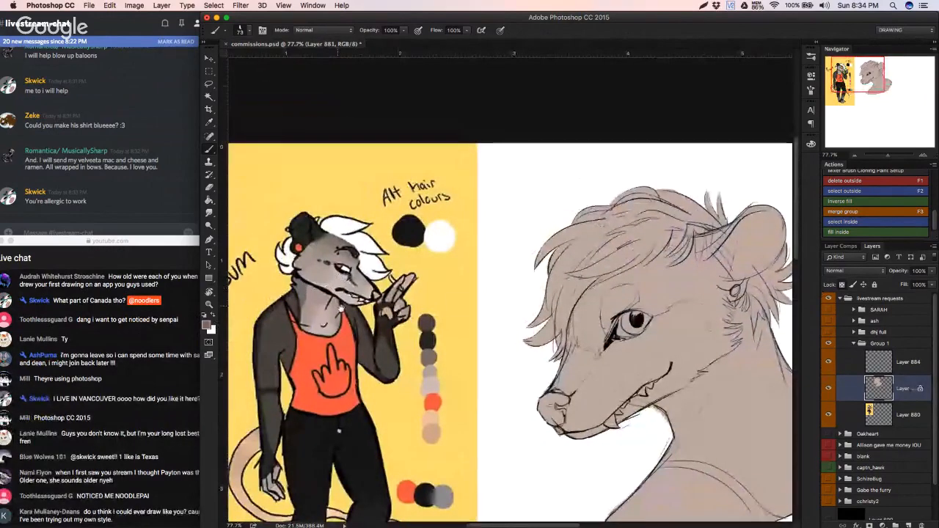
Step: Sample the darker grey from the reference possum's head and paint it along the bust's forehead from the ear down to the muzzle
scroll(299, 297, down, 3)
drag(597, 344, 643, 353)
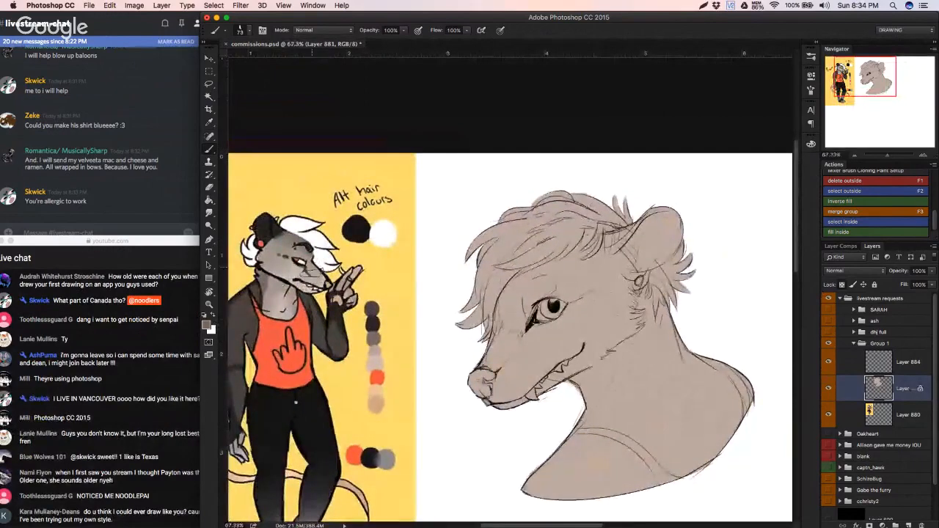
alt+click(316, 280)
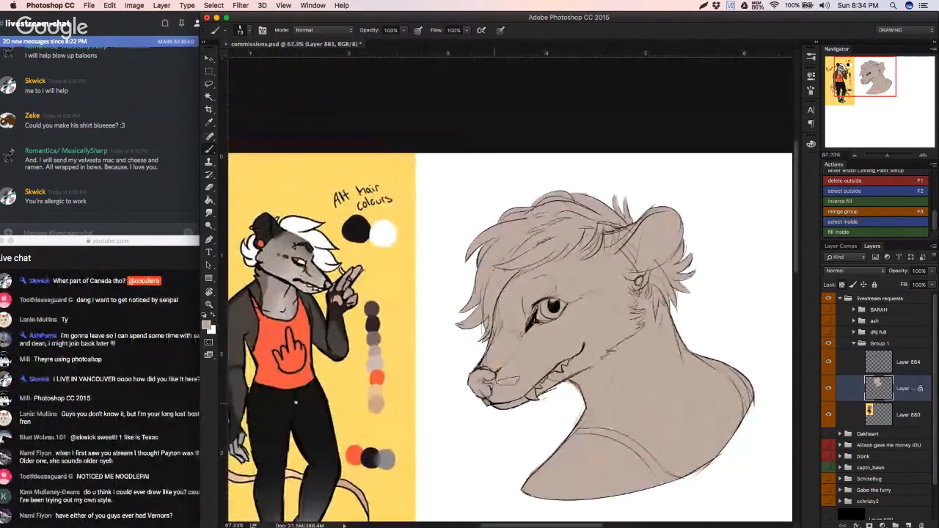
alt+click(298, 234)
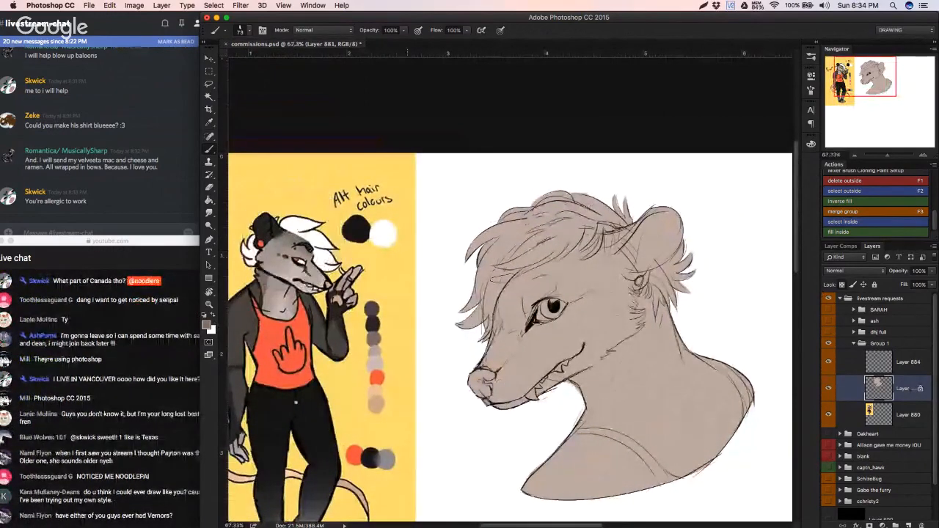
mouse_move(514, 280)
mouse_down()
mouse_move(490, 323)
mouse_move(522, 315)
mouse_move(507, 309)
mouse_move(622, 229)
mouse_move(509, 323)
mouse_move(543, 287)
mouse_up()
mouse_move(543, 288)
mouse_down()
mouse_move(496, 347)
mouse_move(516, 332)
mouse_up()
Step: Blend the dark grey forehead marking into the base fur with the Mixer Brush at 87 px, undoing the last stroke
key(shift+b)
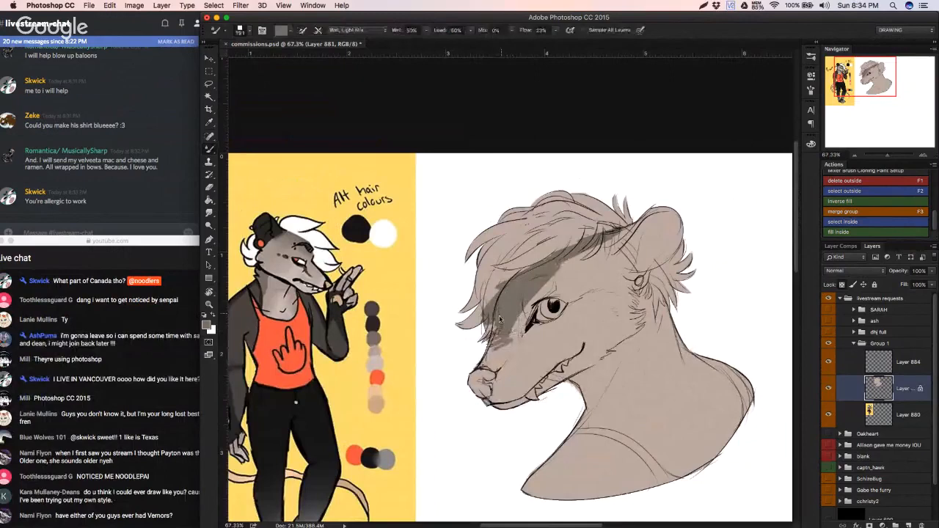
right_click(502, 333)
drag(586, 337, 580, 334)
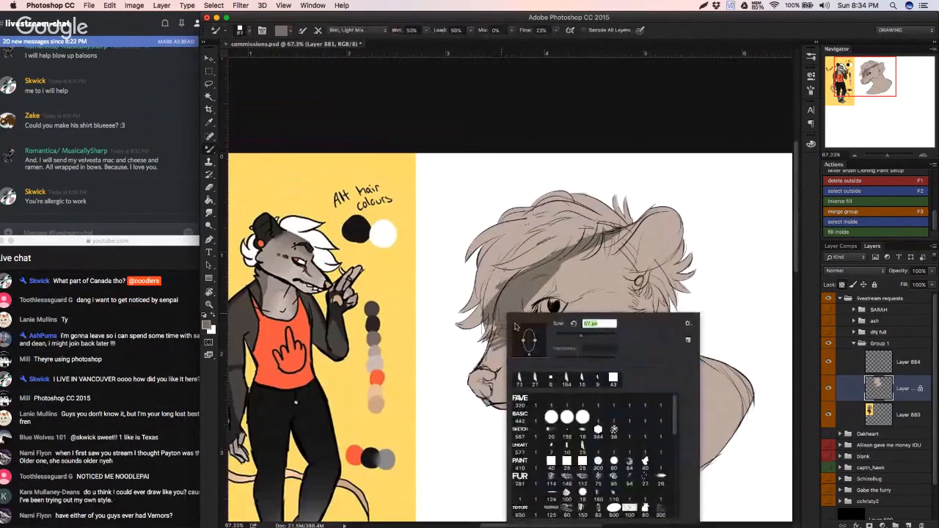
mouse_move(499, 337)
mouse_down()
mouse_move(524, 298)
mouse_move(586, 251)
mouse_move(583, 286)
mouse_up()
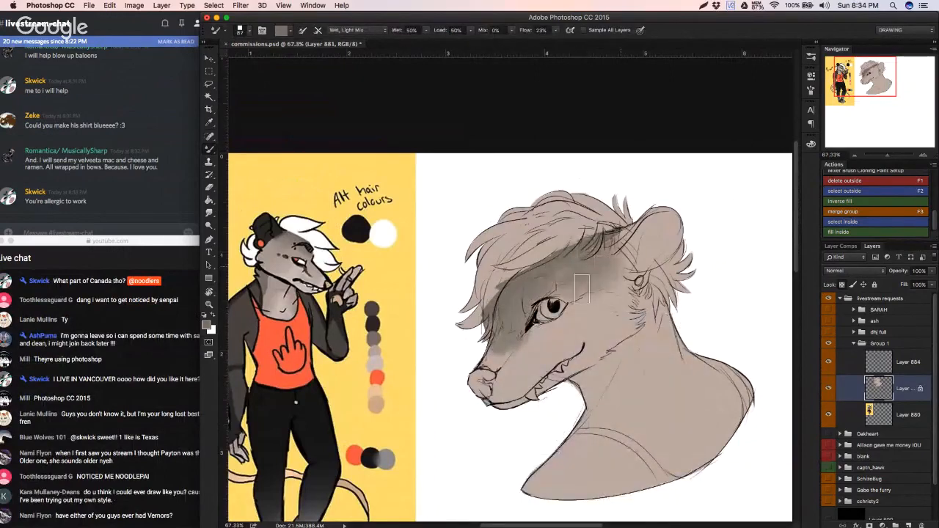
alt+click(532, 343)
mouse_move(528, 339)
mouse_down()
mouse_move(502, 349)
mouse_move(511, 325)
mouse_move(526, 328)
mouse_up()
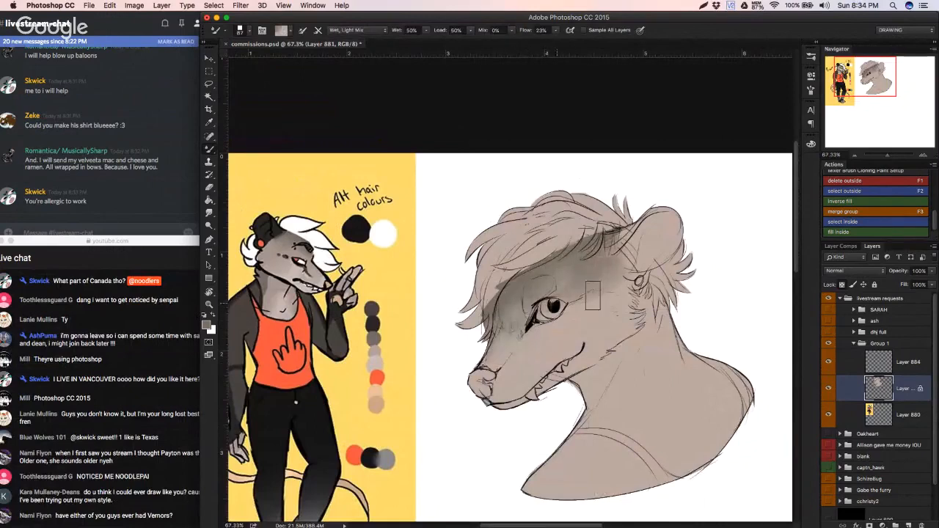
mouse_move(593, 296)
mouse_down()
mouse_move(625, 271)
mouse_move(580, 278)
mouse_move(535, 325)
mouse_move(587, 272)
mouse_move(507, 342)
mouse_move(517, 304)
mouse_move(505, 290)
mouse_move(511, 320)
mouse_move(516, 294)
mouse_move(500, 298)
mouse_move(515, 297)
mouse_move(506, 314)
mouse_move(536, 276)
mouse_move(521, 302)
mouse_move(550, 294)
mouse_move(546, 283)
mouse_move(527, 296)
mouse_move(609, 267)
mouse_move(556, 283)
mouse_move(581, 263)
mouse_move(571, 264)
mouse_move(565, 272)
mouse_move(623, 270)
mouse_move(590, 268)
mouse_up()
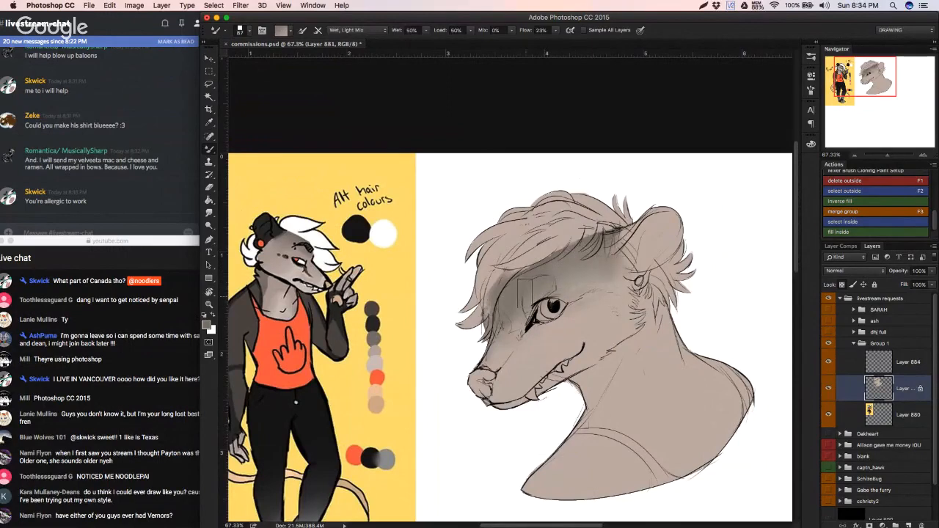
drag(525, 293, 512, 316)
mouse_move(580, 277)
mouse_down()
mouse_move(601, 296)
mouse_move(603, 314)
mouse_move(630, 286)
mouse_move(599, 287)
mouse_move(600, 278)
mouse_move(632, 273)
mouse_move(549, 316)
mouse_move(581, 274)
mouse_move(520, 307)
mouse_move(555, 308)
mouse_move(583, 264)
mouse_move(560, 271)
mouse_move(569, 266)
mouse_move(628, 272)
mouse_move(590, 278)
mouse_move(626, 278)
mouse_up()
key(super+z)
Step: Reduce the Mixer Brush size to 36 px
right_click(563, 338)
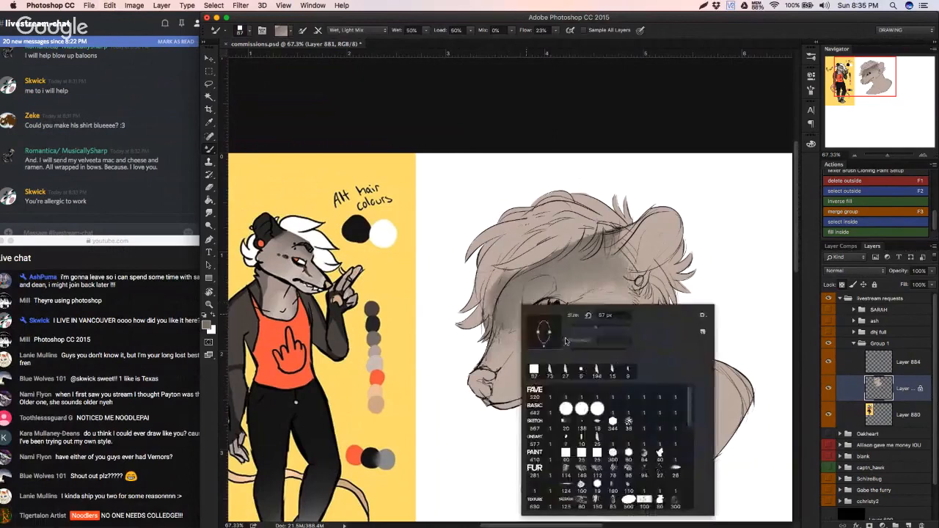
click(583, 330)
click(483, 353)
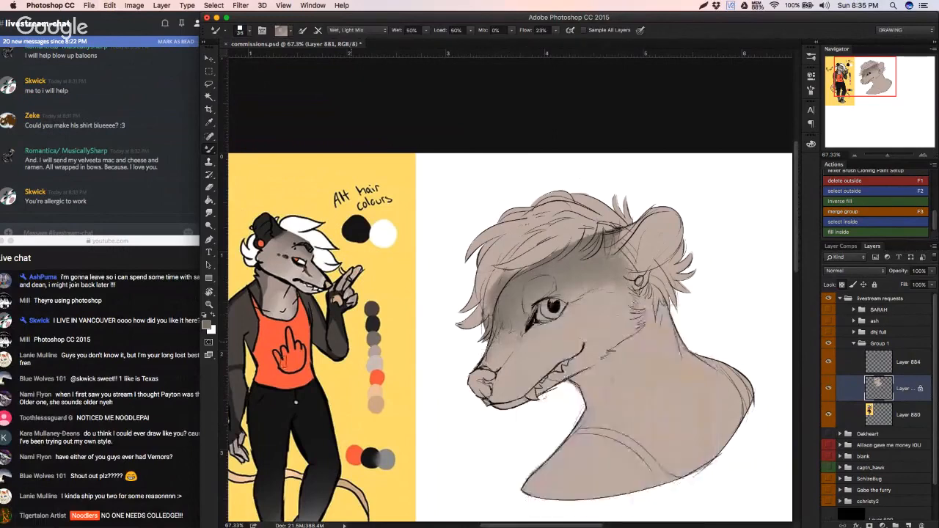
Step: Sample dark grey from the reference's face and brush in the stripe below the eye and the spots behind it, undoing the unwanted stroke
key(b)
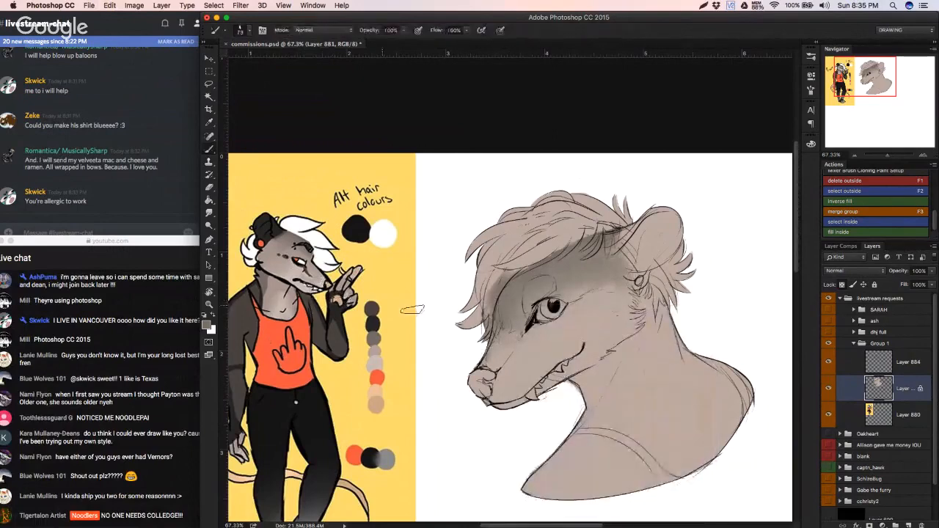
right_click(433, 316)
alt+click(307, 272)
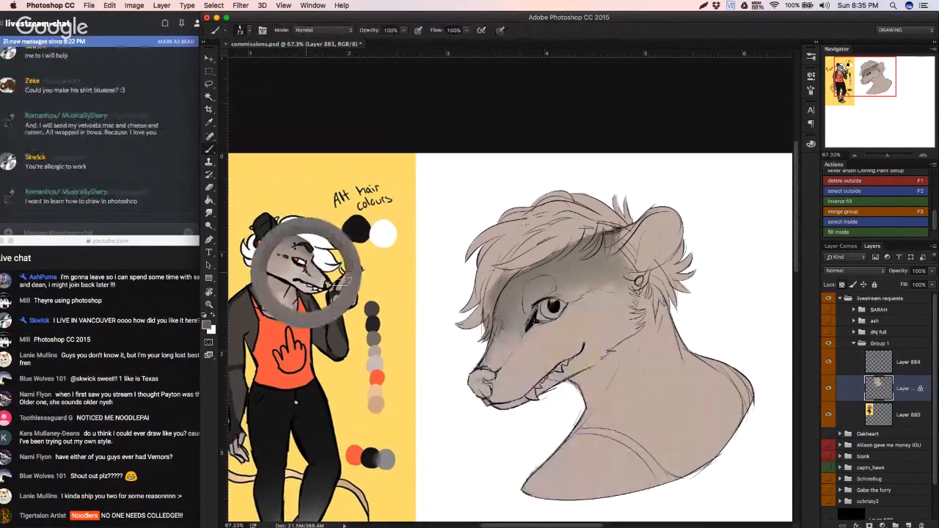
mouse_move(535, 321)
mouse_down()
mouse_move(509, 358)
mouse_move(514, 342)
mouse_move(507, 354)
mouse_move(531, 341)
mouse_move(531, 324)
mouse_move(532, 337)
mouse_move(549, 323)
mouse_up()
key(super+z)
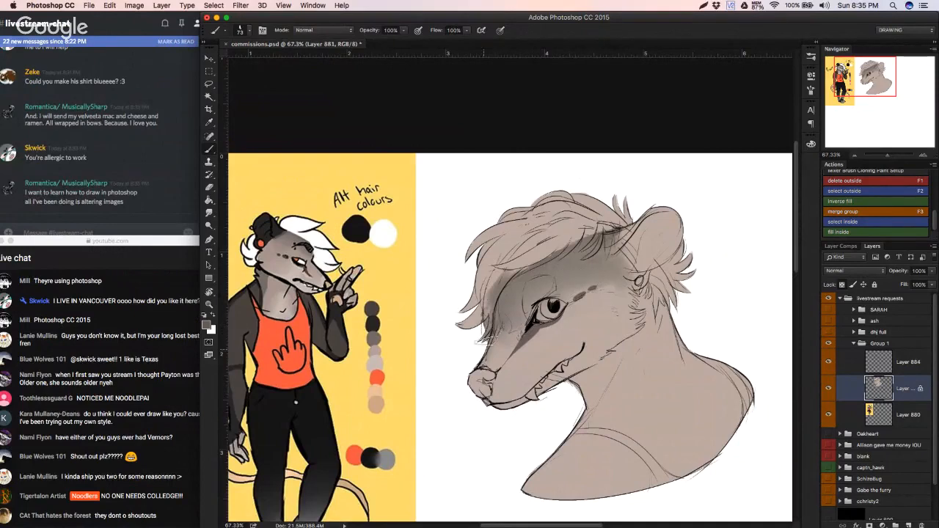
Step: Sample the peach skin colour from the reference's hand and paint the bust's nose with it
alt+click(332, 281)
scroll(332, 287, up, 2)
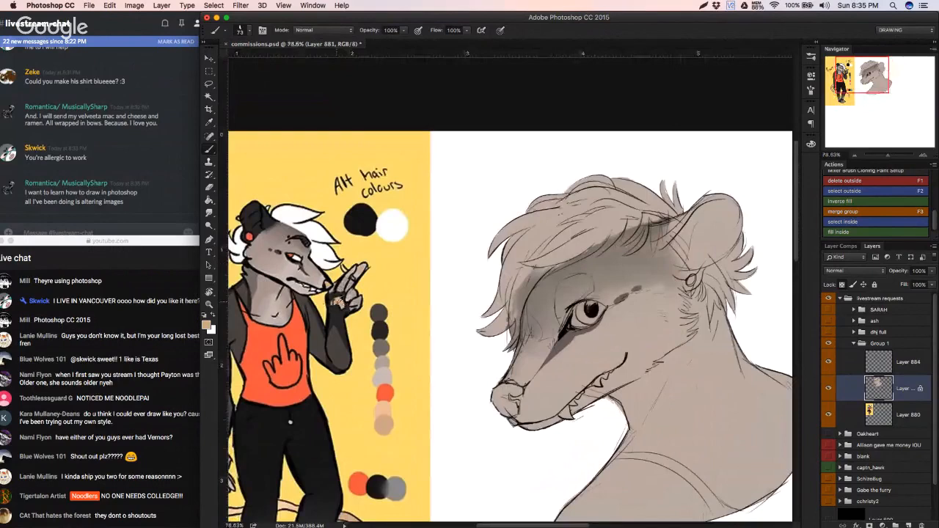
alt+click(339, 303)
mouse_move(489, 402)
mouse_down()
mouse_move(499, 389)
mouse_move(517, 391)
mouse_move(504, 393)
mouse_up()
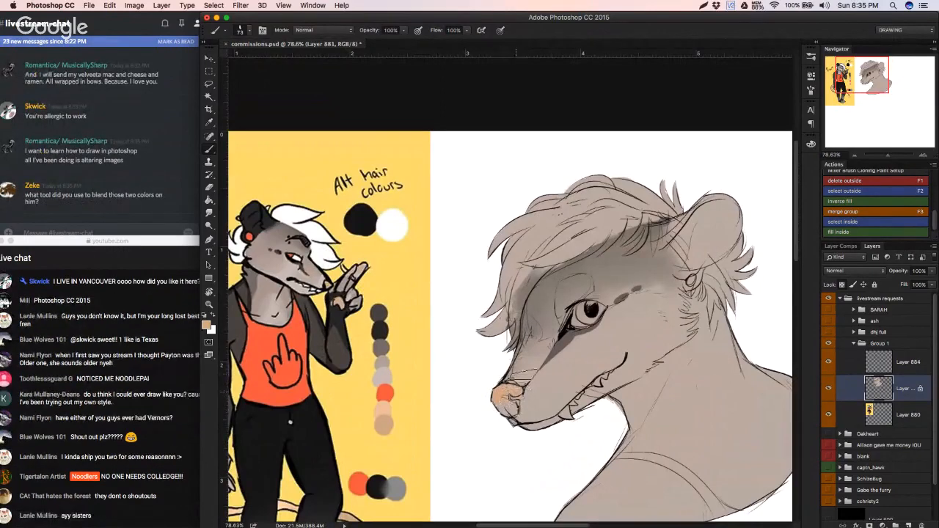
right_click(589, 314)
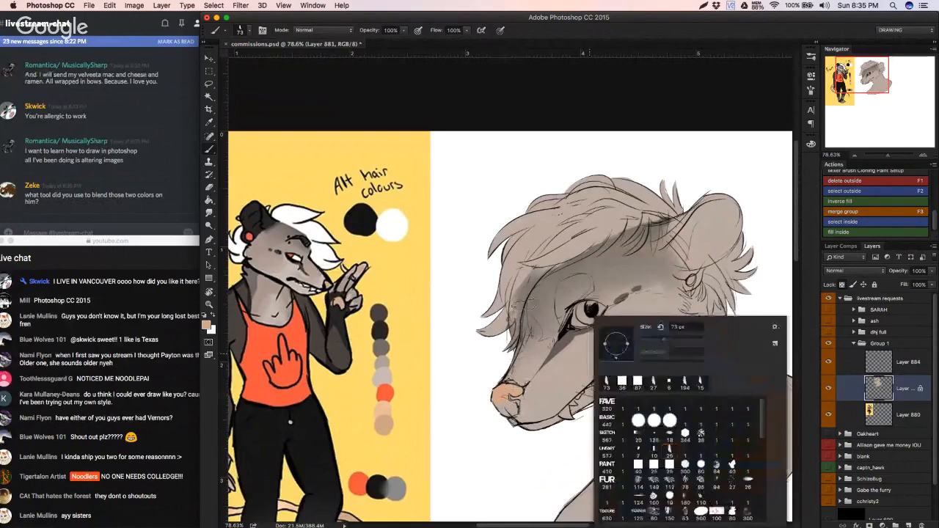
click(492, 297)
Step: Switch to the Mixer Brush Tool and set its size to 59 px
key(shift+b)
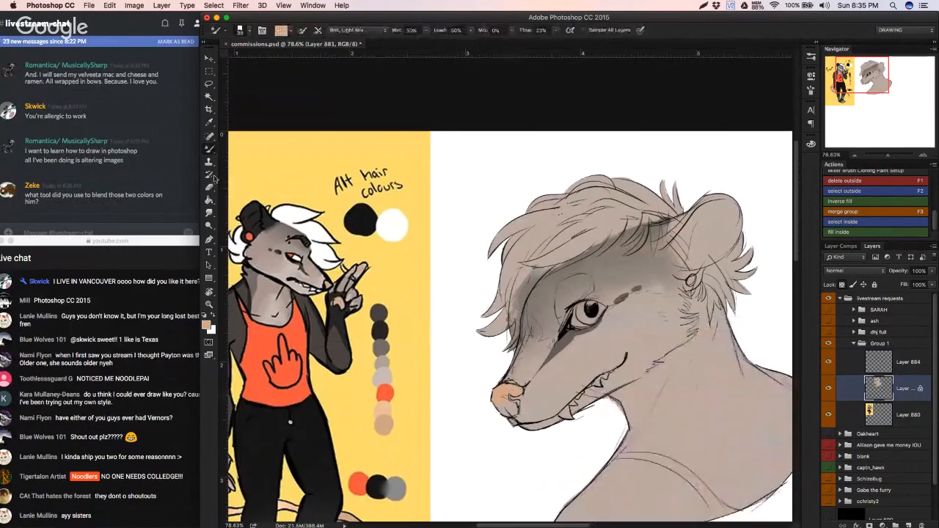
click(210, 151)
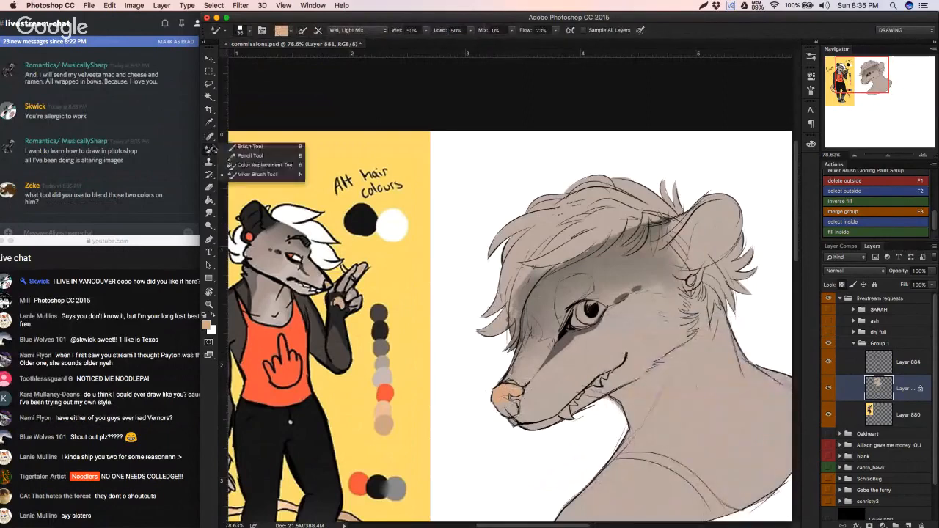
click(258, 176)
right_click(601, 331)
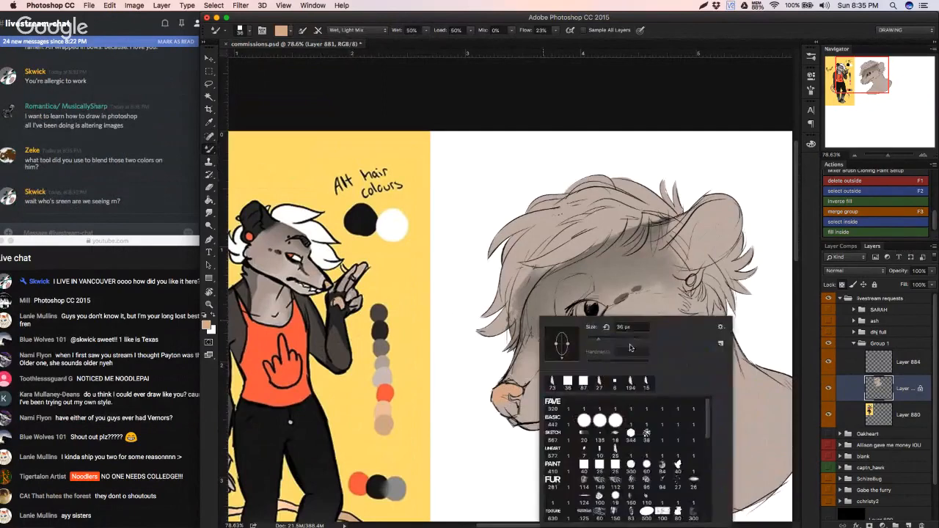
click(606, 340)
Step: Add a new layer above Layer 884 and paint overlapping yellow and orange-red test swatches in the empty area below the bust
click(879, 364)
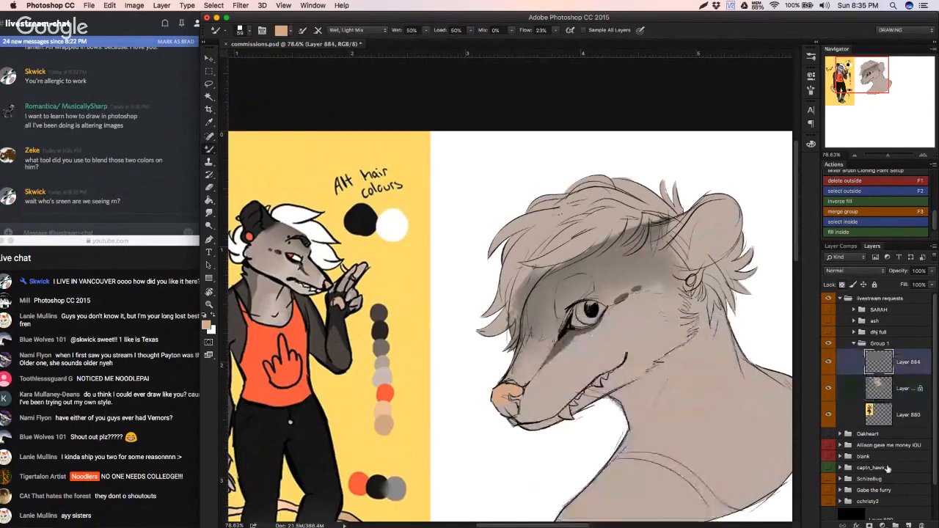
click(908, 525)
mouse_move(603, 479)
mouse_down()
mouse_move(582, 342)
mouse_move(591, 313)
mouse_up()
drag(497, 354, 528, 326)
key(shift+b)
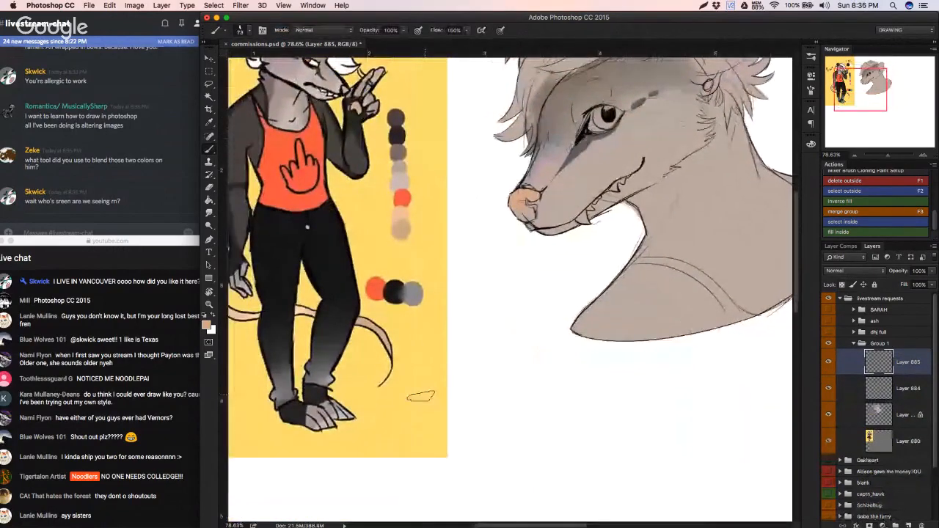
mouse_move(466, 378)
mouse_down()
mouse_move(501, 410)
mouse_move(518, 410)
mouse_move(512, 432)
mouse_move(610, 399)
mouse_move(586, 417)
mouse_up()
Step: Select the Mixer Brush Tool and blend the overlapping edge of the yellow and orange-red swatches
key(shift+b)
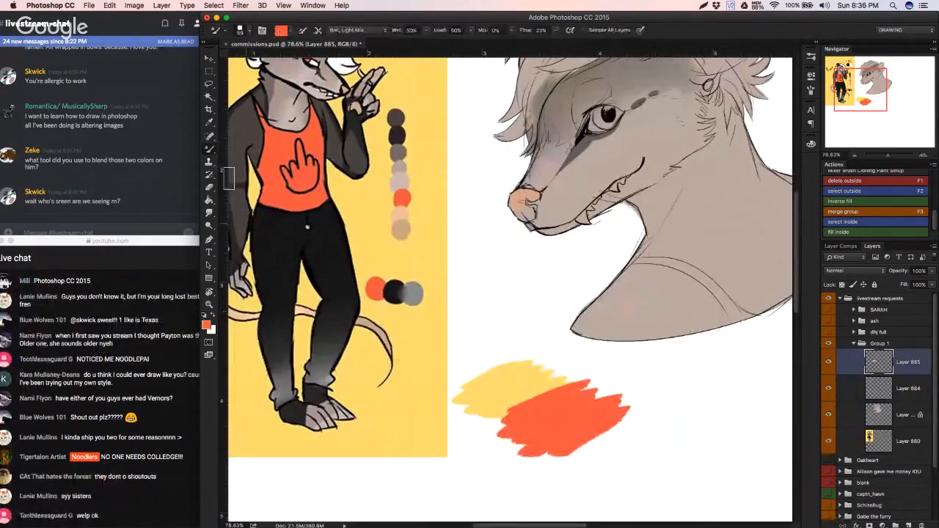
right_click(208, 149)
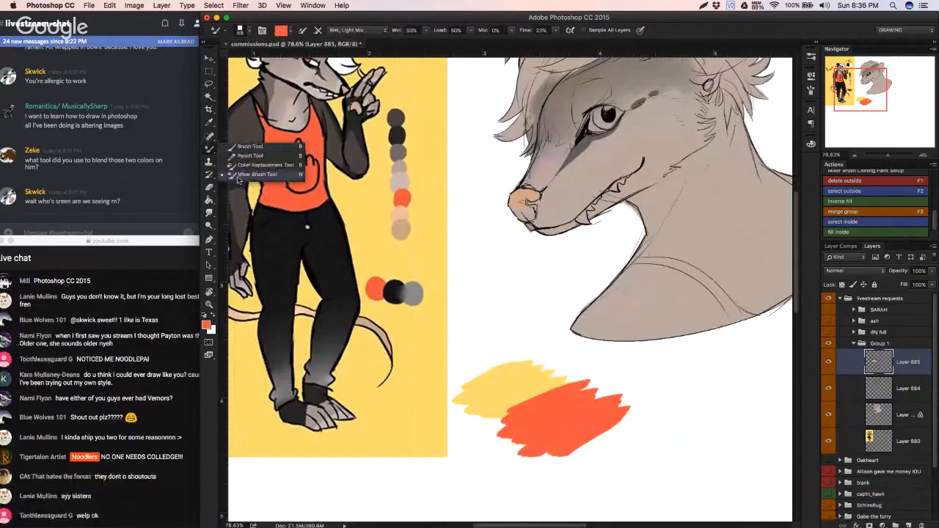
click(249, 174)
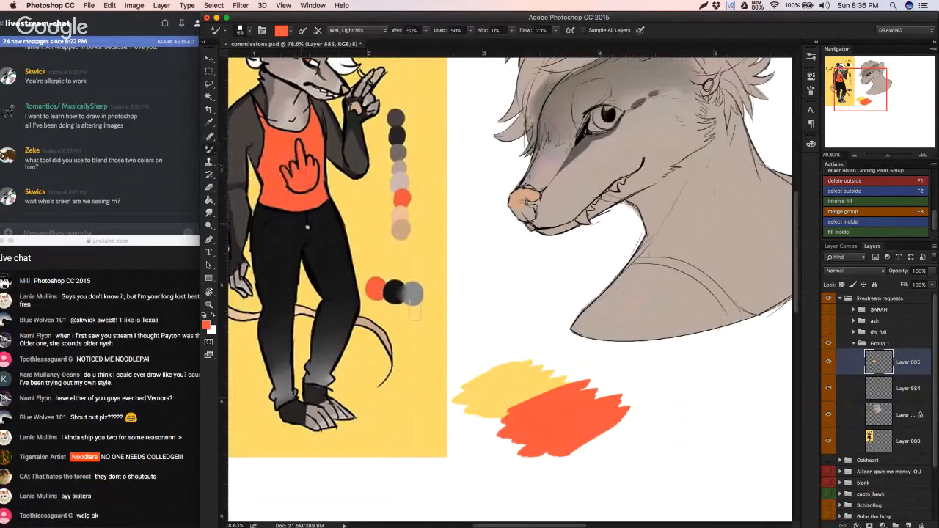
mouse_move(512, 382)
mouse_down()
mouse_move(525, 398)
mouse_move(550, 393)
mouse_move(555, 403)
mouse_up()
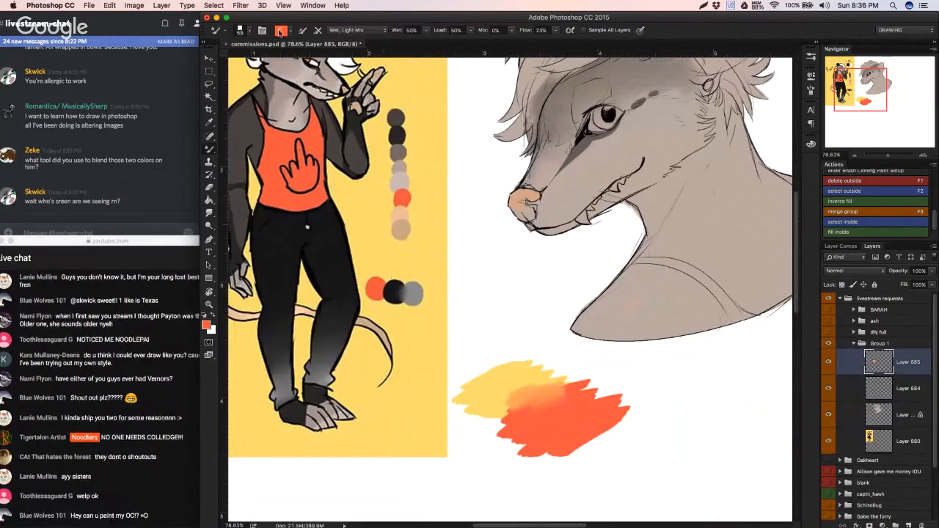
click(206, 325)
key(Return)
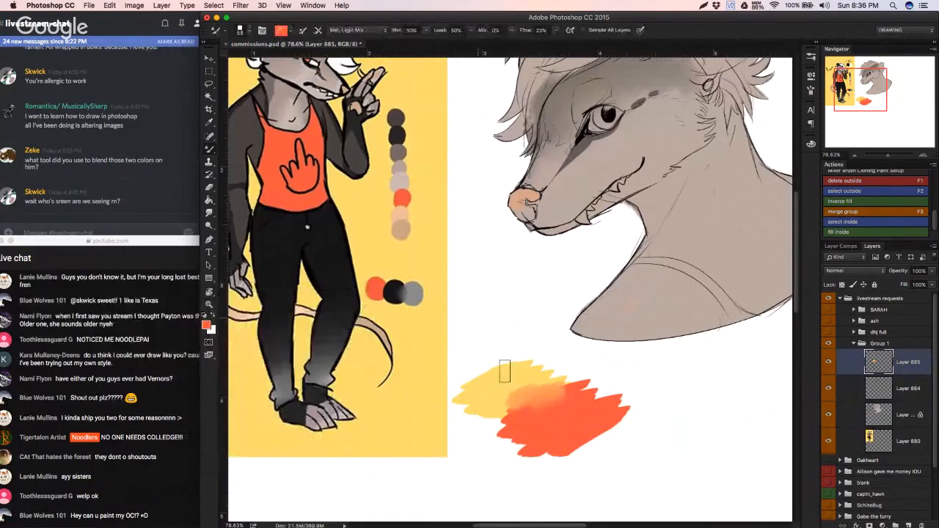
key(super+z)
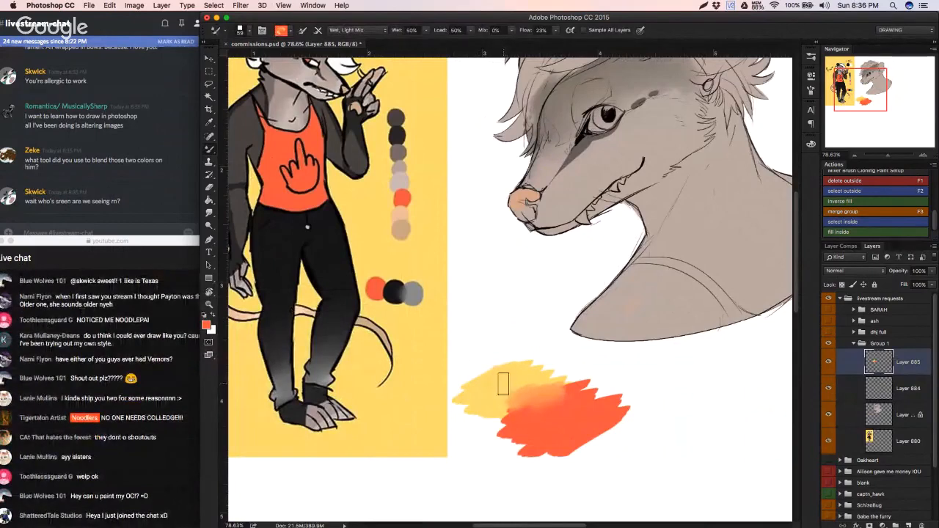
Step: Mix the yellow deeper into the orange-red swatch with repeated Wet, Light Mix strokes across both colours
alt+click(497, 383)
mouse_move(511, 384)
mouse_down()
mouse_move(542, 408)
mouse_move(523, 406)
mouse_move(526, 388)
mouse_move(481, 389)
mouse_move(537, 413)
mouse_move(519, 422)
mouse_move(532, 406)
mouse_move(514, 401)
mouse_move(558, 423)
mouse_move(589, 405)
mouse_move(574, 407)
mouse_move(581, 409)
mouse_move(574, 434)
mouse_move(542, 435)
mouse_move(550, 418)
mouse_move(533, 415)
mouse_move(523, 434)
mouse_move(537, 425)
mouse_move(523, 424)
mouse_move(531, 418)
mouse_move(522, 403)
mouse_move(513, 422)
mouse_move(539, 410)
mouse_move(529, 415)
mouse_move(564, 424)
mouse_move(564, 407)
mouse_move(545, 421)
mouse_up()
alt+click(541, 406)
alt+click(521, 391)
alt+click(531, 413)
alt+click(511, 403)
alt+click(515, 404)
alt+click(532, 430)
alt+click(556, 425)
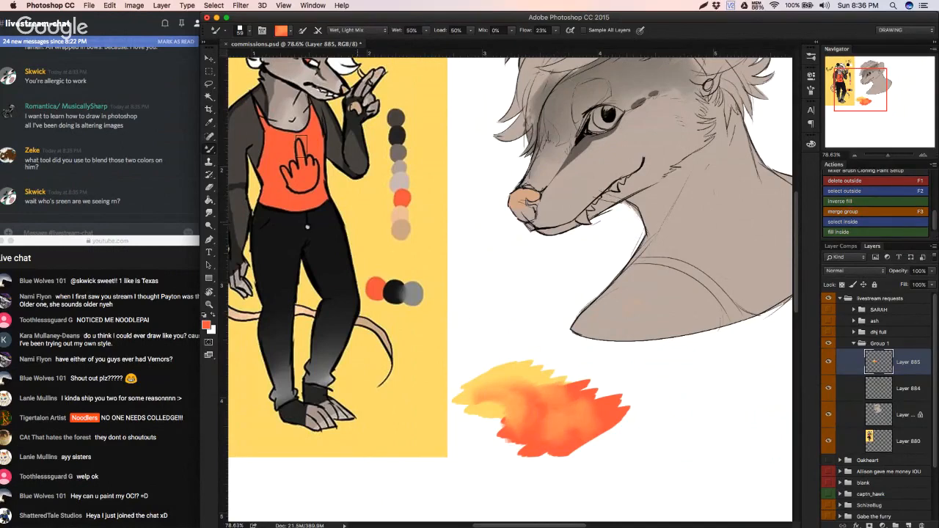
Step: Change the Mixer Brush preset to Moist and smear the test swatches with it
click(342, 33)
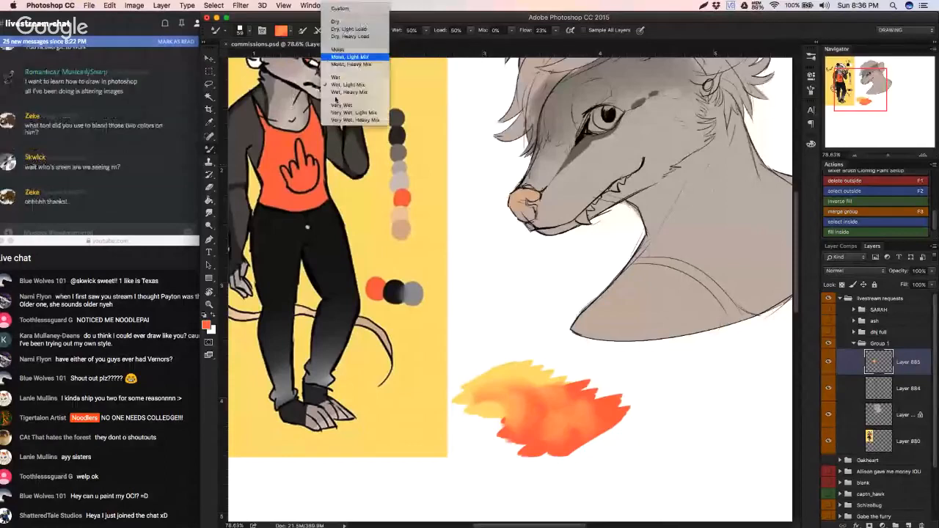
click(342, 50)
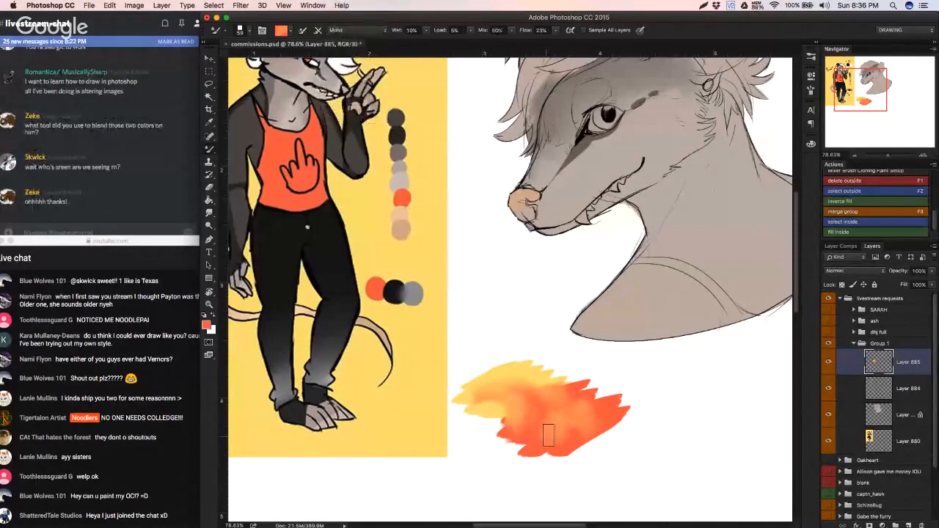
mouse_move(536, 391)
mouse_down()
mouse_move(552, 418)
mouse_move(516, 373)
mouse_move(476, 390)
mouse_move(508, 399)
mouse_move(513, 416)
mouse_move(496, 436)
mouse_move(568, 457)
mouse_move(637, 428)
mouse_move(541, 365)
mouse_move(514, 393)
mouse_move(474, 403)
mouse_move(567, 421)
mouse_move(507, 427)
mouse_move(503, 449)
mouse_move(524, 453)
mouse_move(462, 418)
mouse_up()
mouse_move(482, 420)
mouse_down()
mouse_move(456, 396)
mouse_move(461, 389)
mouse_move(474, 412)
mouse_move(505, 394)
mouse_move(497, 380)
mouse_move(535, 404)
mouse_move(496, 441)
mouse_move(532, 452)
mouse_up()
Step: Delete the test swatch layer, Layer 885, and make the bust's colour layer, Layer 881, active again
key(Delete)
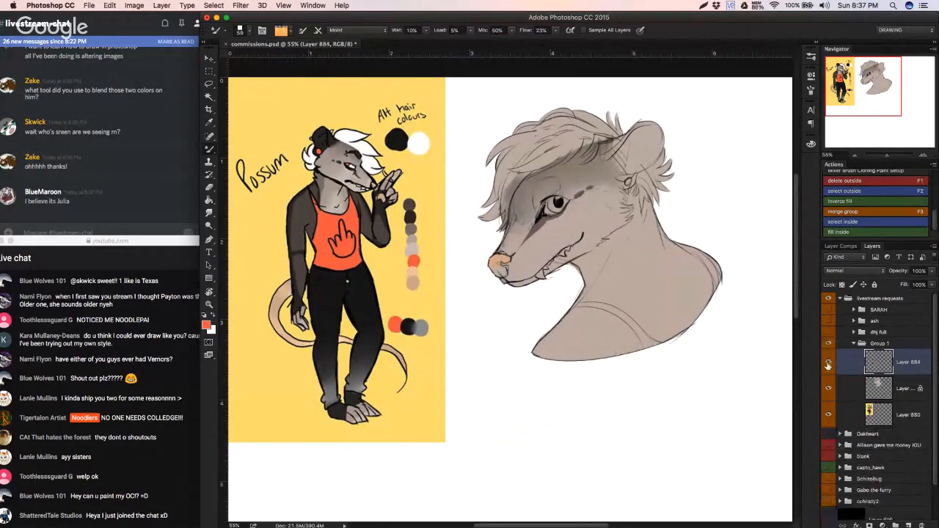
click(835, 391)
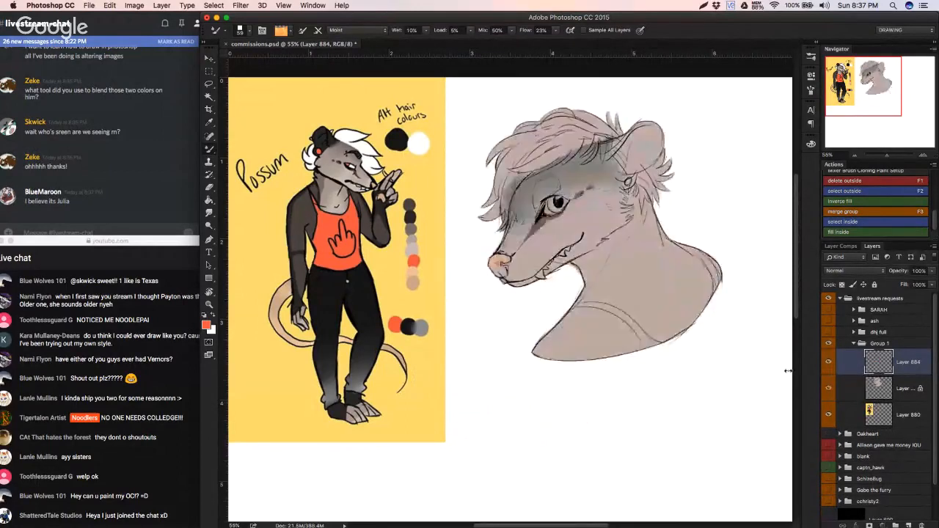
scroll(615, 423, up, 3)
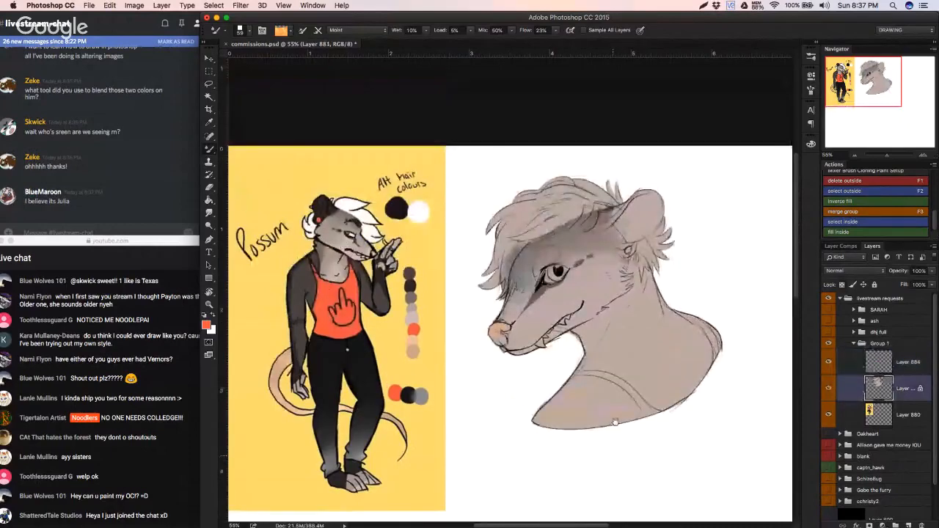
Step: Extend the peach-orange nose colour with the Brush tool over the lower part of the bust's nose
key(b)
scroll(506, 330, up, 3)
alt+click(489, 332)
scroll(498, 330, up, 5)
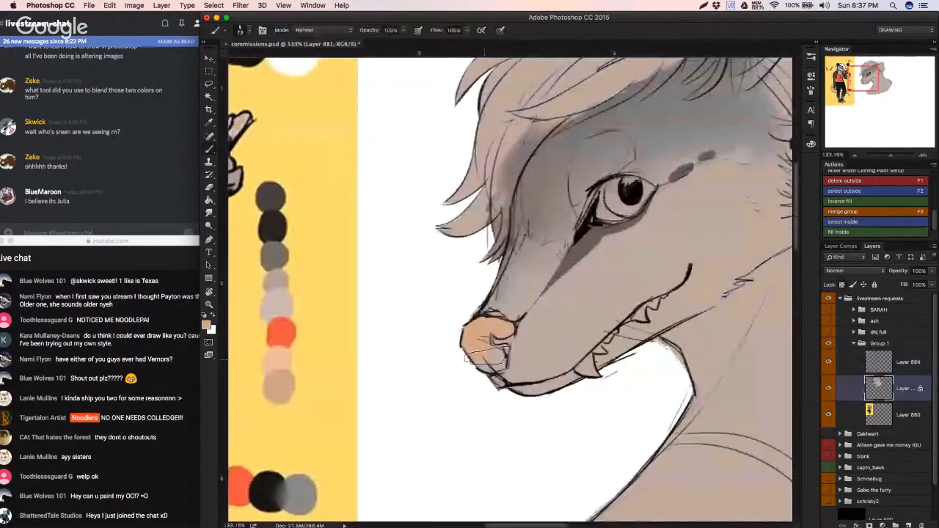
drag(486, 357, 497, 364)
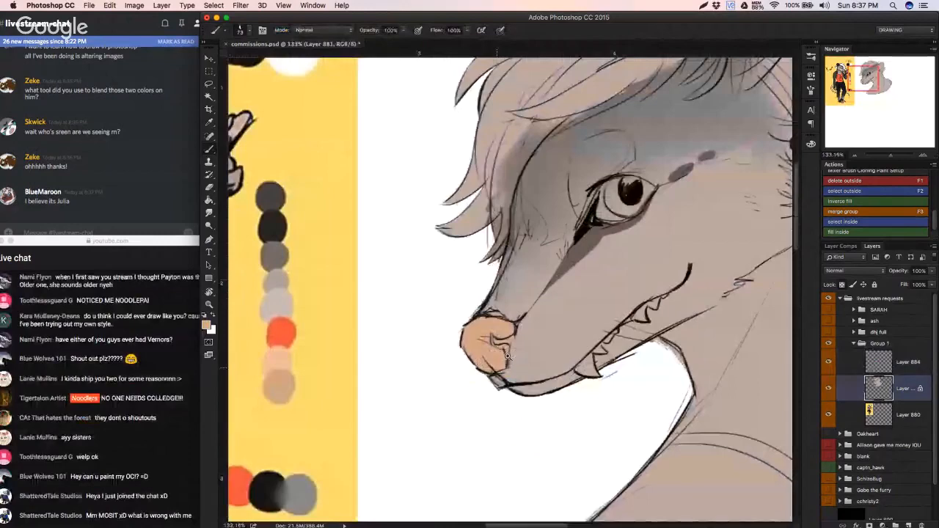
scroll(506, 356, down, 3)
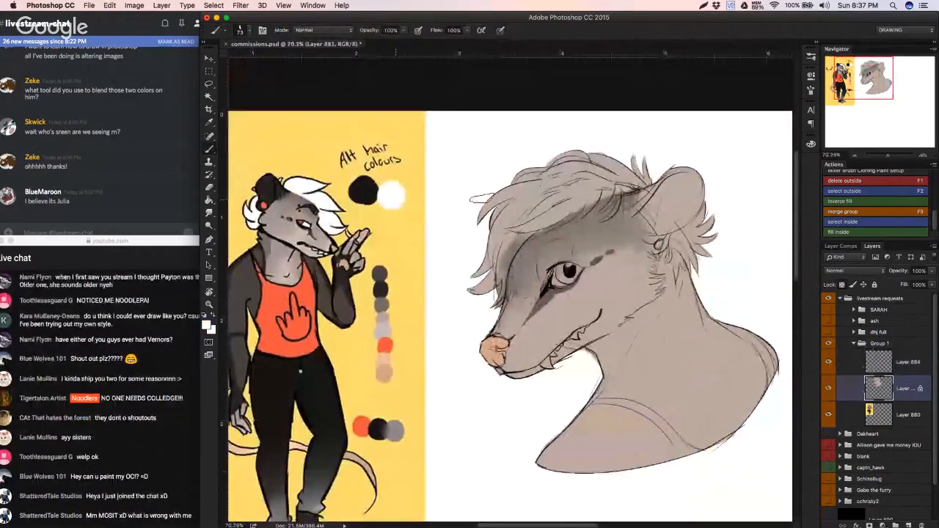
Step: Paint the front hair locks white with the reference's hair colour and add a dark marking at the eye's inner corner
alt+click(322, 198)
mouse_move(525, 211)
mouse_down()
mouse_move(508, 196)
mouse_move(493, 208)
mouse_up()
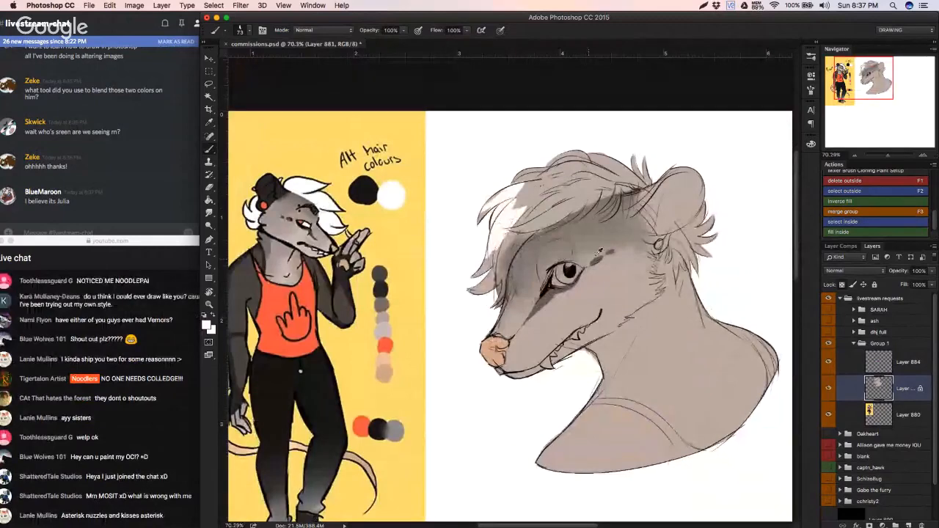
alt+click(597, 259)
drag(597, 258, 579, 278)
scroll(572, 280, up, 4)
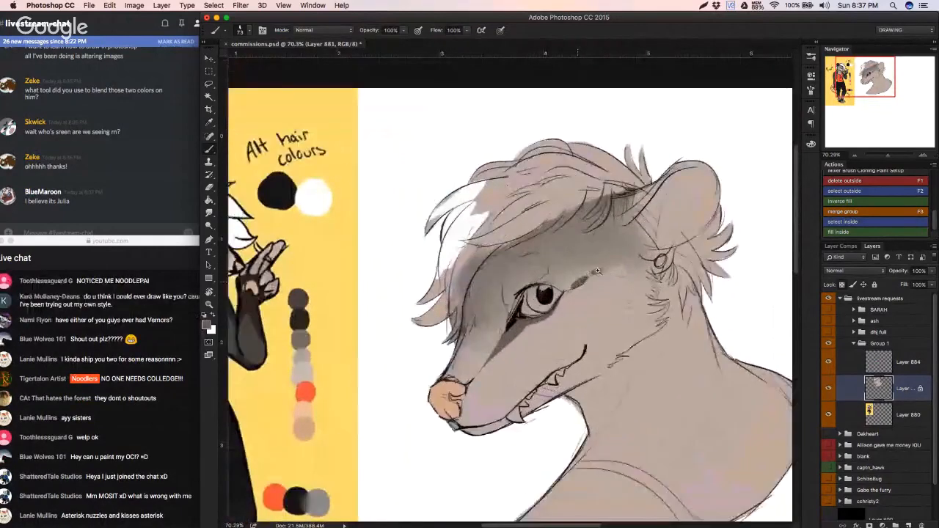
drag(505, 297, 493, 306)
Step: Sample the dark grey-brown fur from the reference and extend the dark stripe from the eye down the muzzle
scroll(469, 293, left, 8)
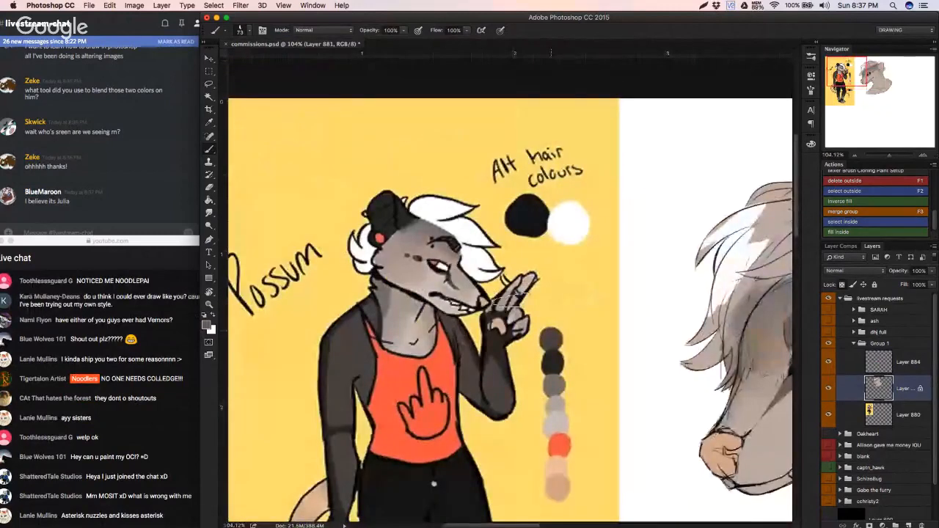
alt+click(417, 258)
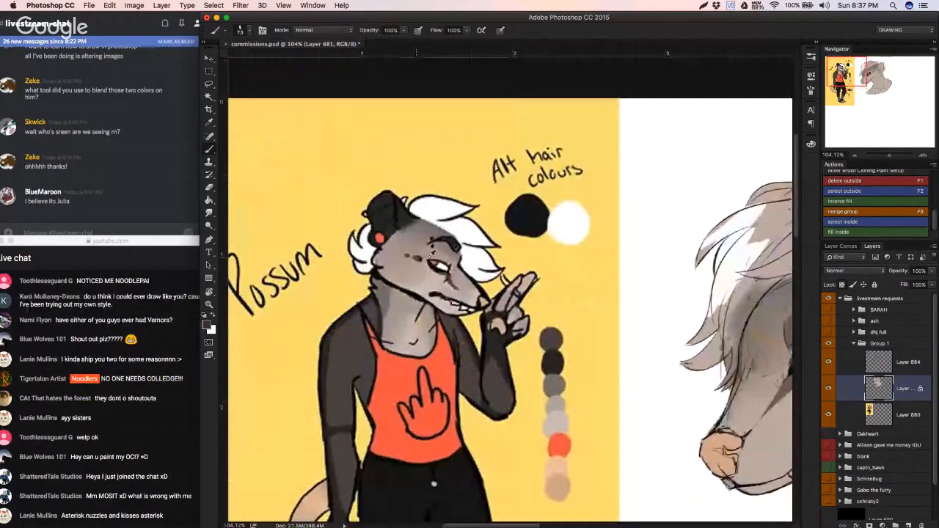
alt+click(352, 335)
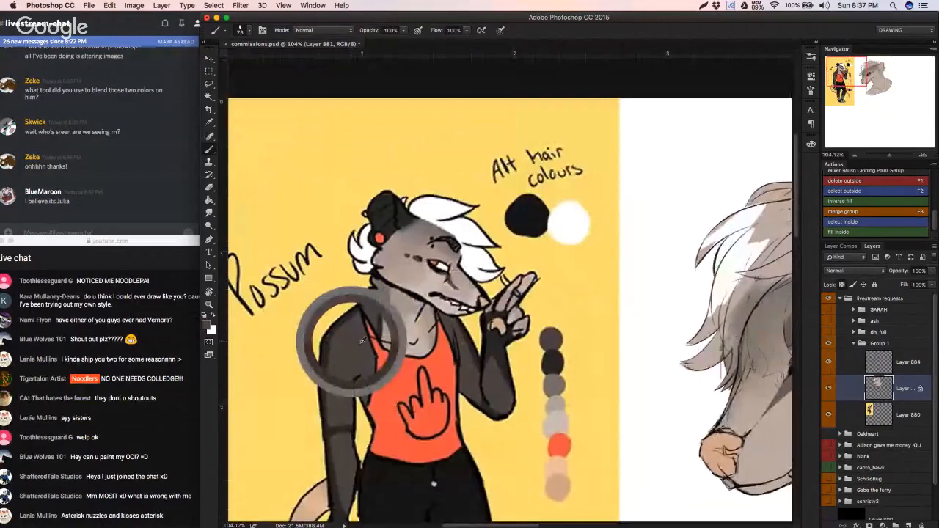
scroll(474, 344, right, 10)
scroll(473, 344, down, 5)
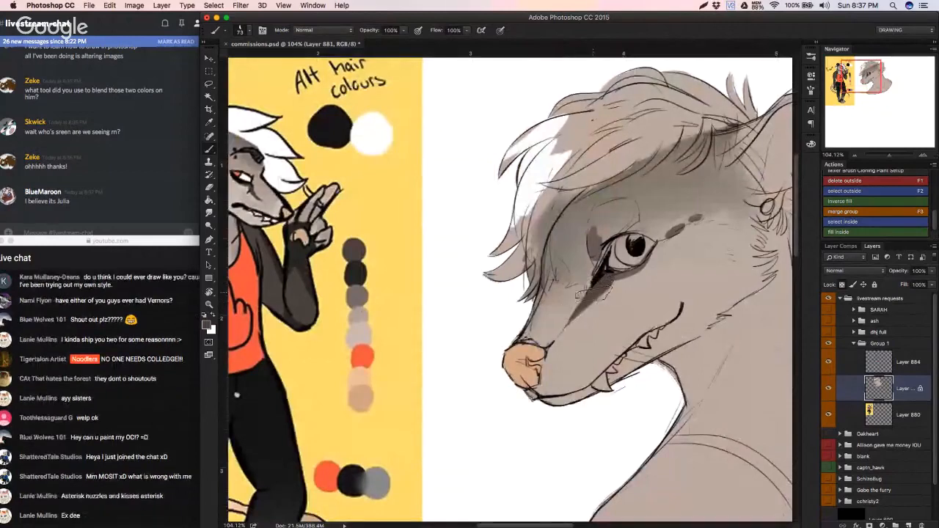
drag(588, 300, 569, 320)
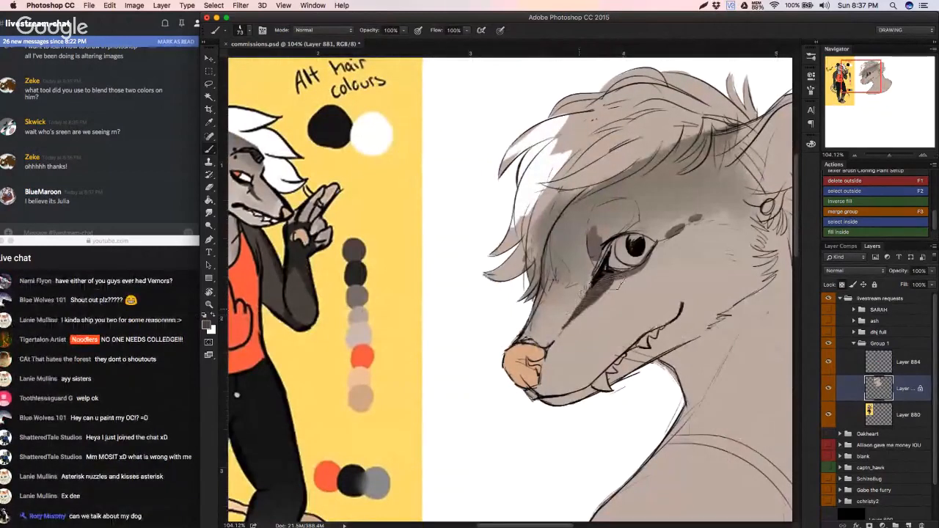
Step: Trim the muzzle stripe to a narrower, tapered point using the surrounding light fur colour
alt+click(610, 305)
alt+click(610, 305)
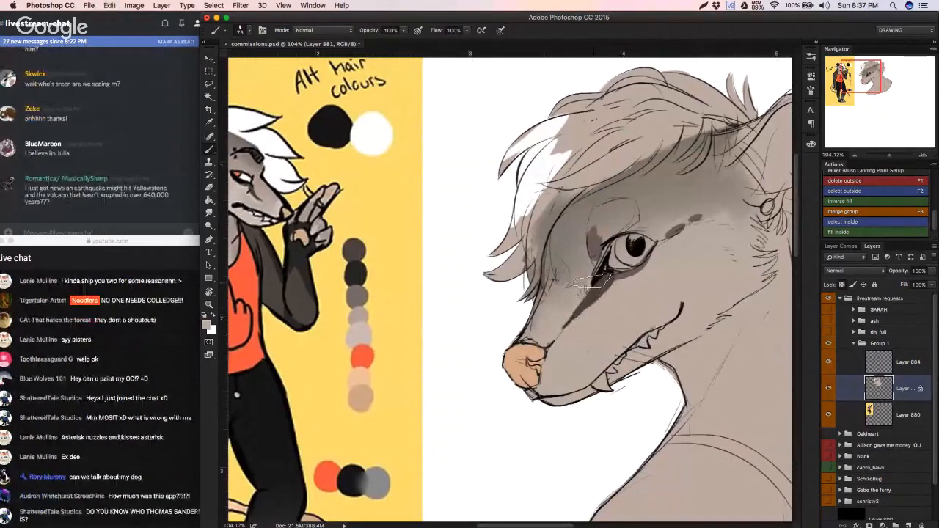
drag(592, 282, 556, 331)
drag(589, 287, 556, 330)
key(super+z)
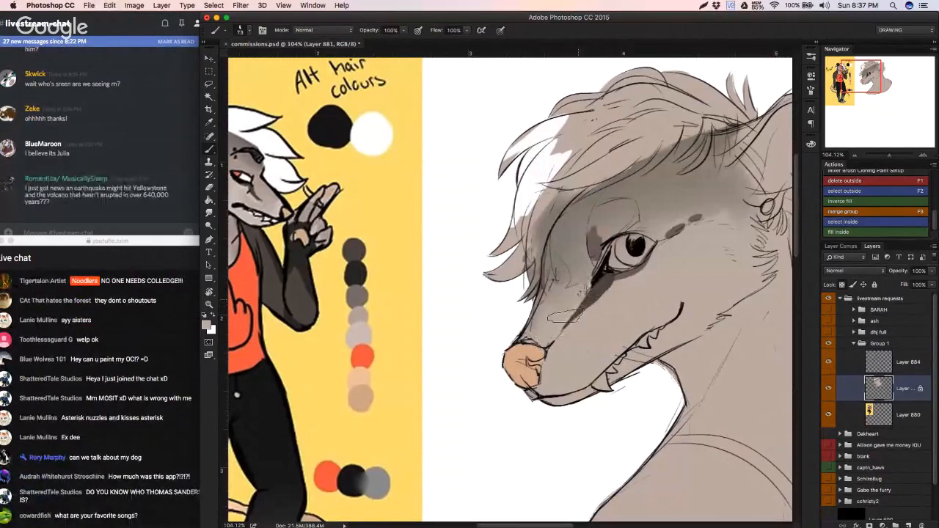
drag(566, 317, 558, 311)
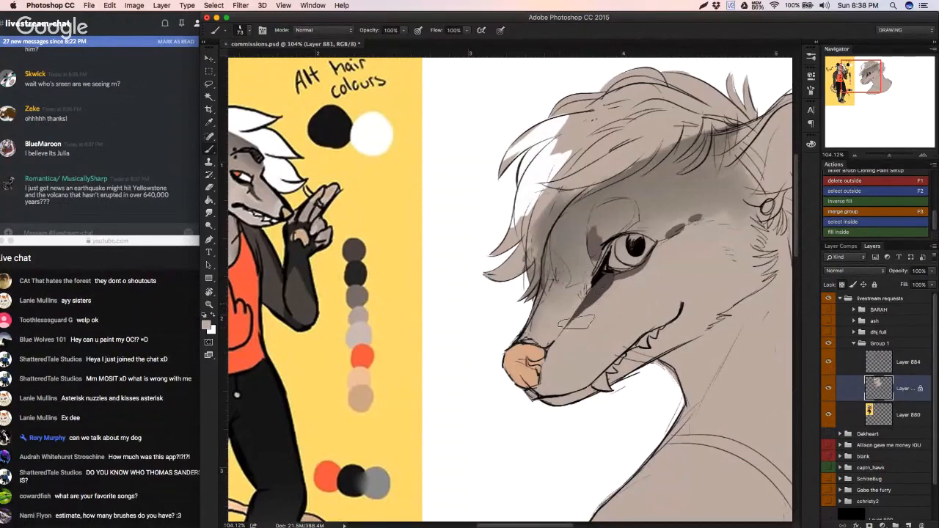
Step: Paint a dark grey-brown brow arch curving over the eye and darken the two spots behind the eye
alt+click(606, 277)
drag(614, 278, 633, 268)
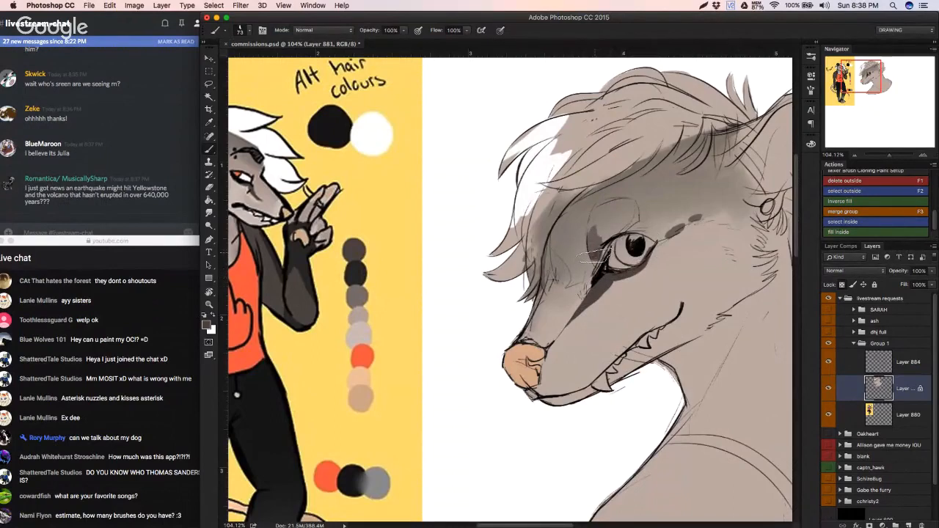
mouse_move(594, 257)
mouse_down()
mouse_move(595, 215)
mouse_move(603, 207)
mouse_move(592, 242)
mouse_move(630, 206)
mouse_move(617, 216)
mouse_move(625, 204)
mouse_move(603, 208)
mouse_move(636, 203)
mouse_move(603, 214)
mouse_move(588, 244)
mouse_move(632, 205)
mouse_up()
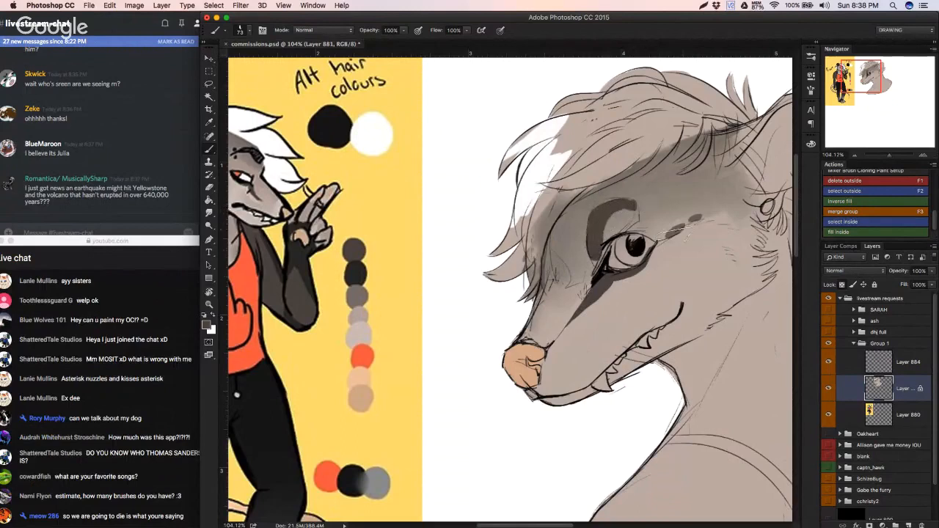
drag(678, 229, 696, 219)
alt+click(639, 200)
mouse_move(638, 203)
mouse_down()
mouse_move(611, 217)
mouse_move(637, 213)
mouse_move(610, 218)
mouse_move(631, 196)
mouse_move(637, 206)
mouse_up()
alt+click(624, 204)
alt+click(624, 214)
alt+click(622, 201)
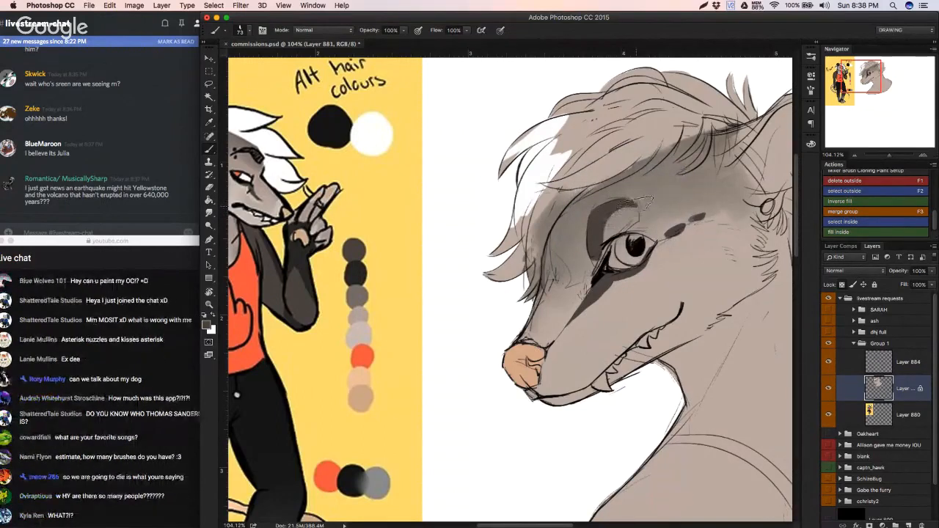
Step: Clean up the inner edge of the dark brow arch with the lighter fur grey sampled beside the eye
alt+click(618, 227)
alt+click(605, 242)
alt+click(611, 232)
drag(608, 244, 597, 254)
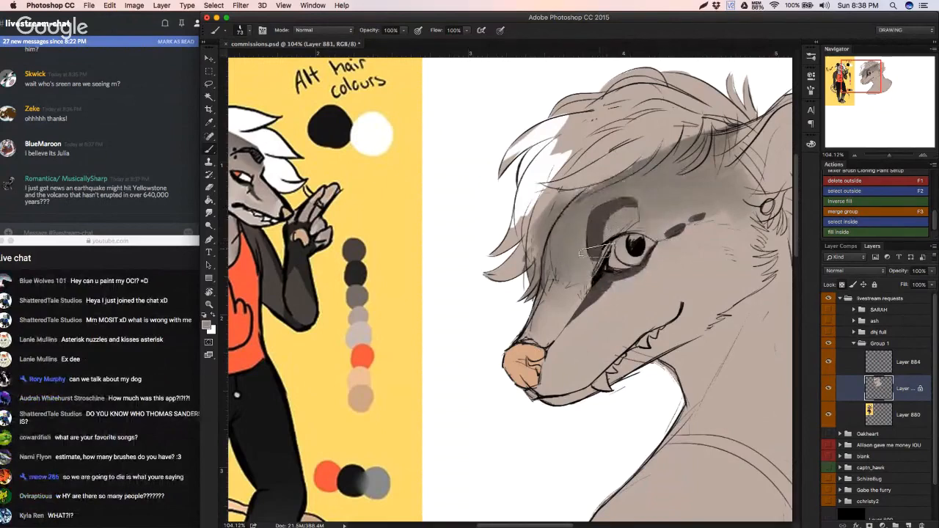
alt+click(605, 251)
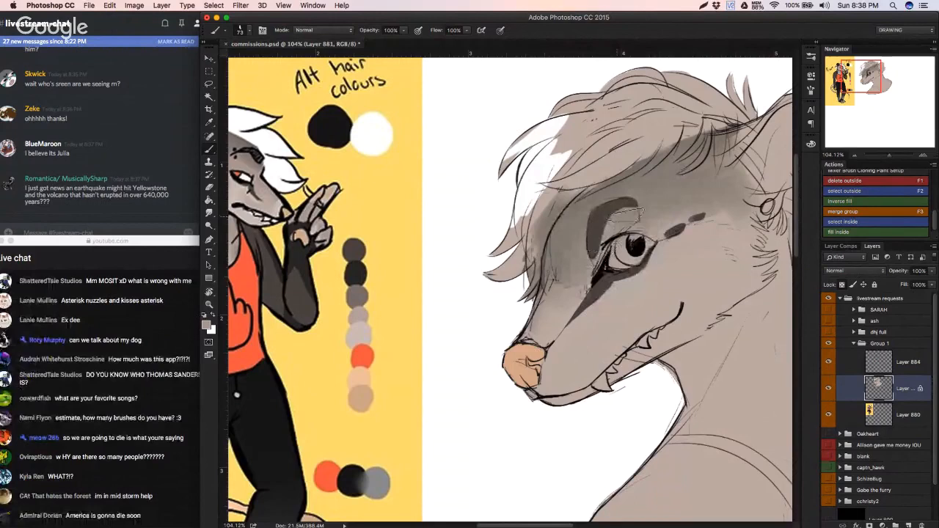
drag(610, 249, 624, 214)
key(super+z)
drag(606, 248, 624, 215)
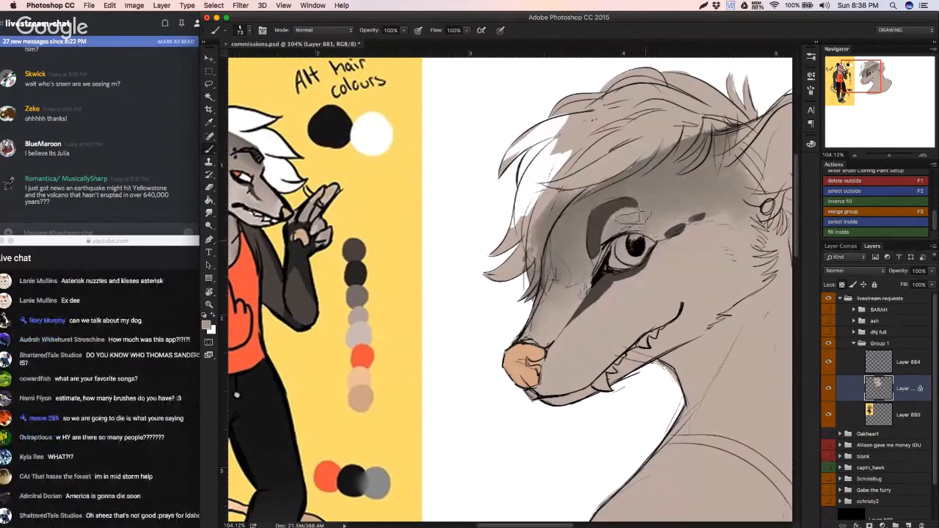
drag(622, 218, 623, 235)
Step: Fill the brow arch into a solid dark grey-brown patch reaching down to the upper eyelid
scroll(624, 235, down, 3)
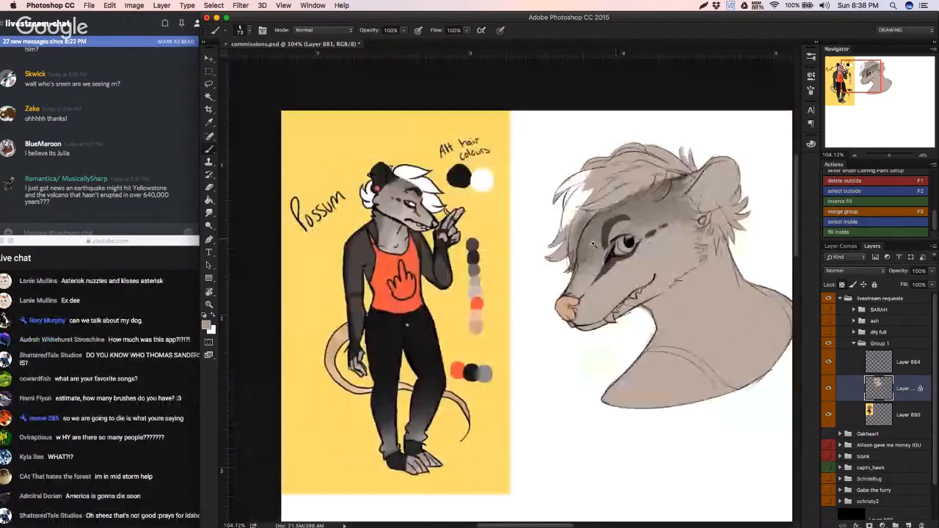
scroll(593, 244, up, 3)
drag(584, 237, 629, 199)
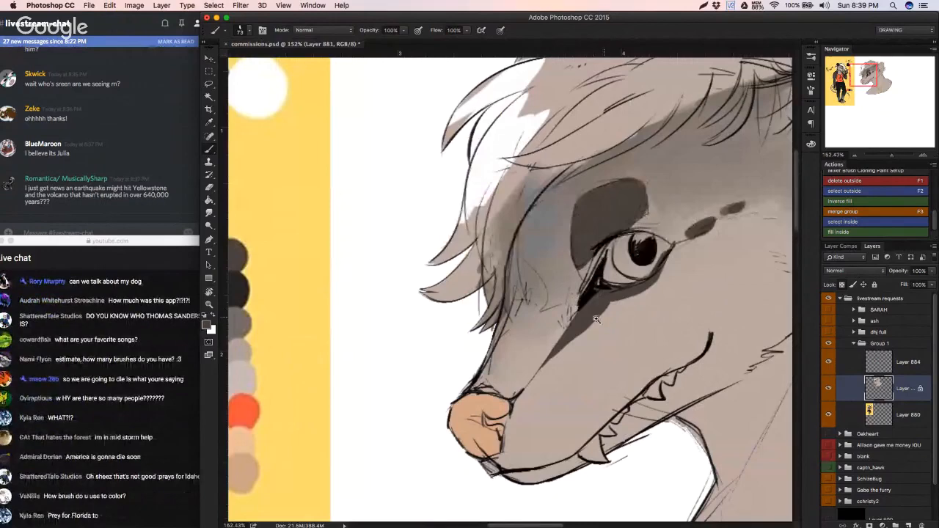
Step: Lighten the muzzle behind the nose with pale fur colour sampled from the reference and switch to the Mixer Brush
drag(596, 319, 506, 321)
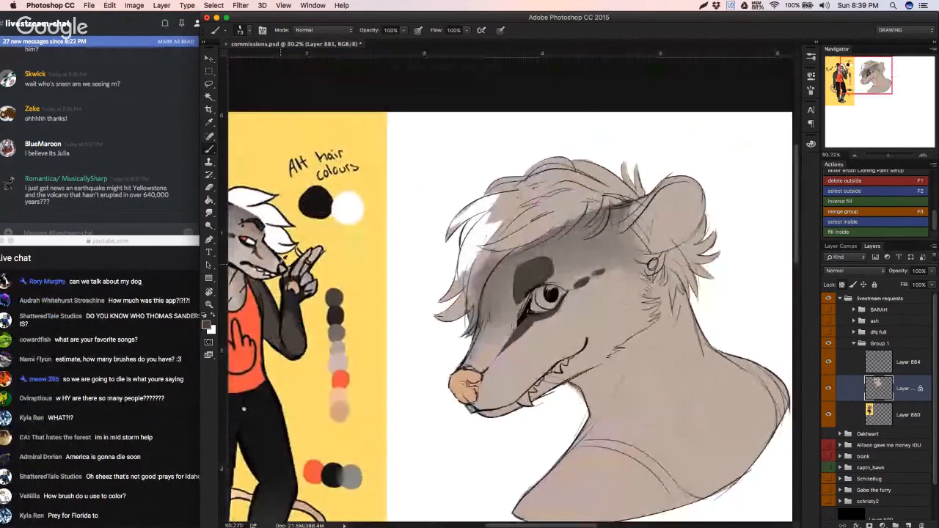
alt+click(281, 264)
mouse_move(467, 365)
mouse_down()
mouse_move(484, 381)
mouse_move(476, 401)
mouse_up()
key(shift+b)
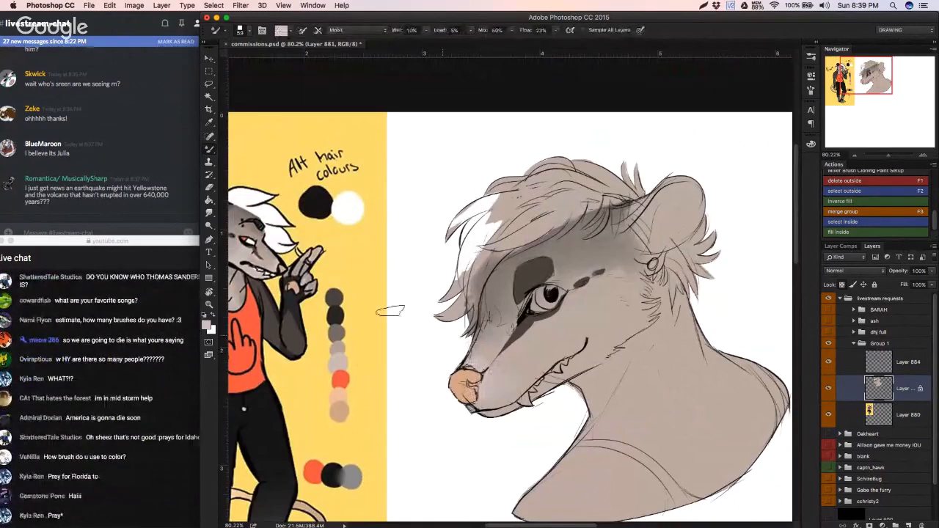
Step: Paint the fang and the smaller teeth along the mouth white with the Brush tool, tidying their edges with fur colour
key(b)
mouse_move(316, 323)
mouse_down()
mouse_move(391, 336)
mouse_move(454, 329)
mouse_up()
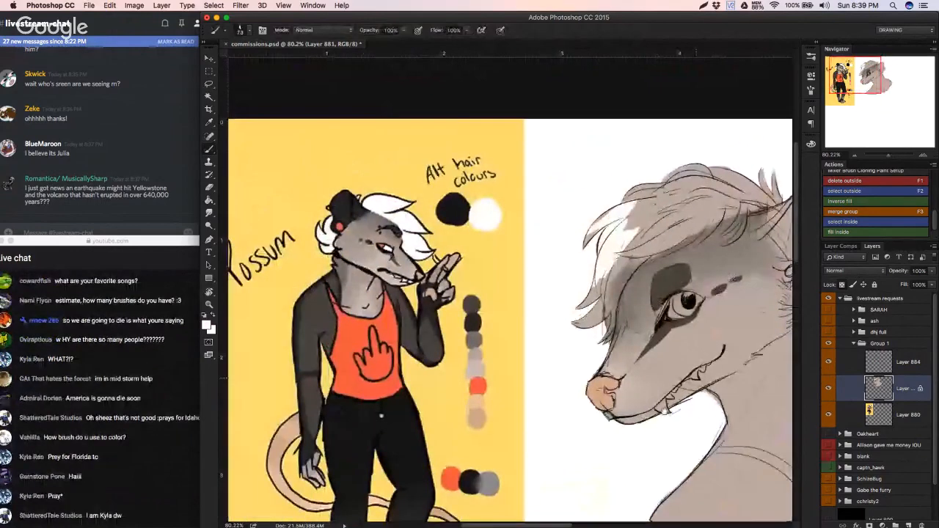
drag(695, 378, 763, 382)
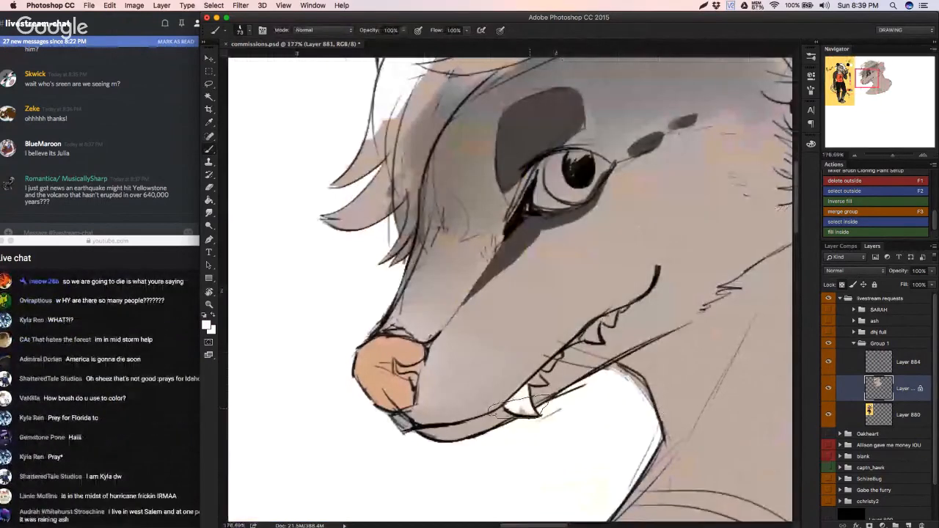
alt+click(512, 385)
alt+click(518, 382)
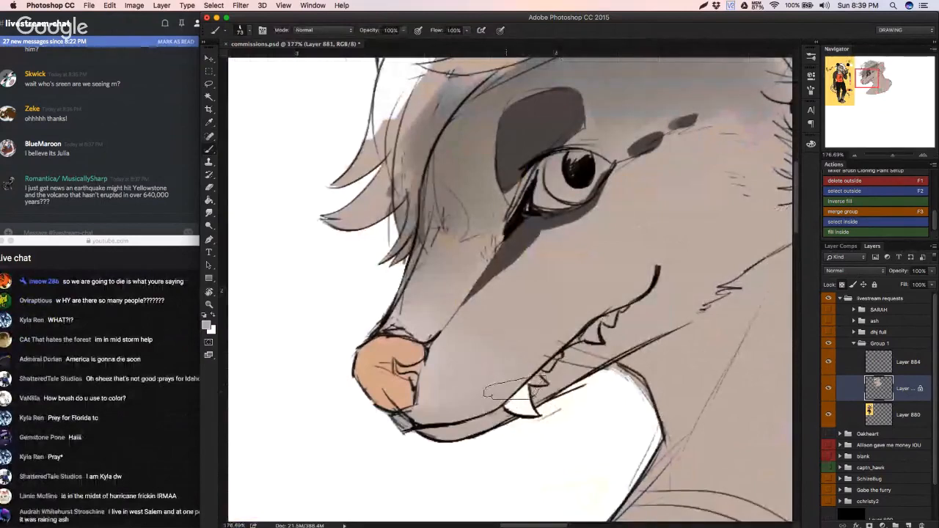
alt+click(512, 391)
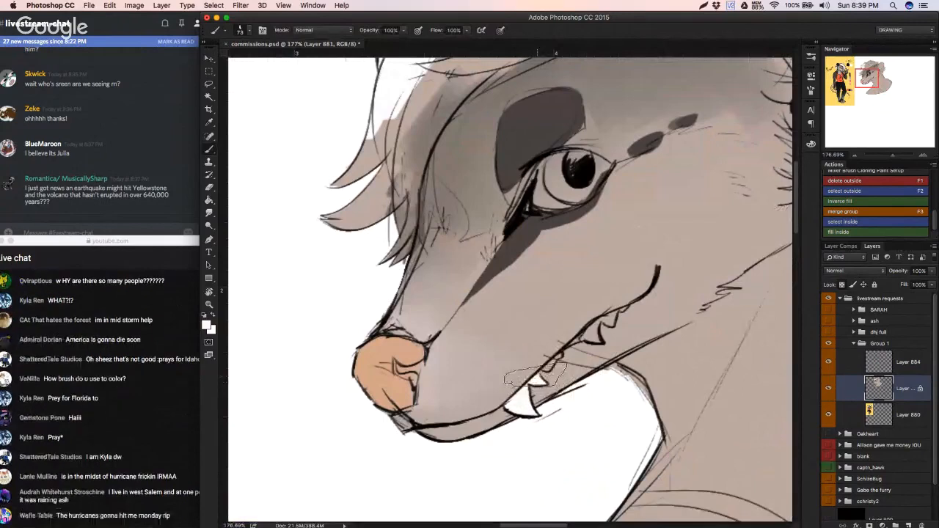
alt+click(536, 379)
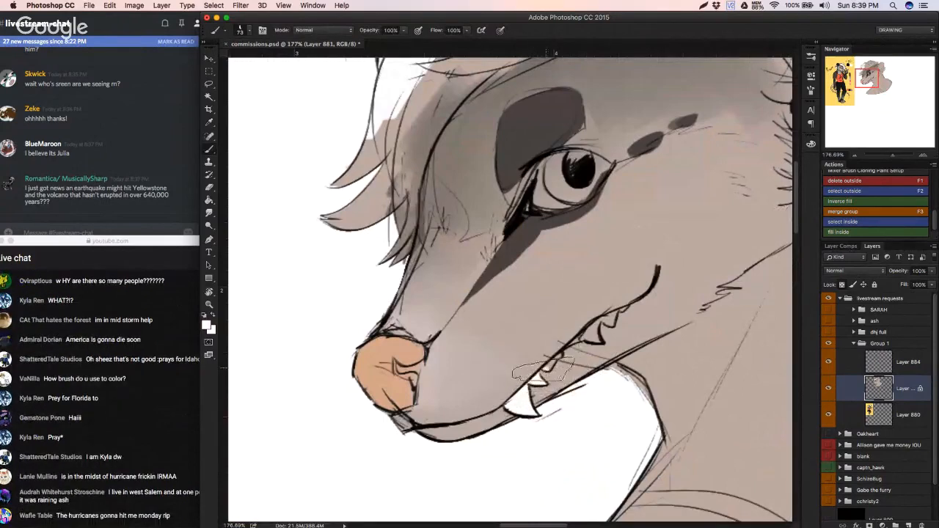
mouse_move(547, 368)
mouse_down()
mouse_move(593, 338)
mouse_move(593, 329)
mouse_move(562, 341)
mouse_move(581, 320)
mouse_up()
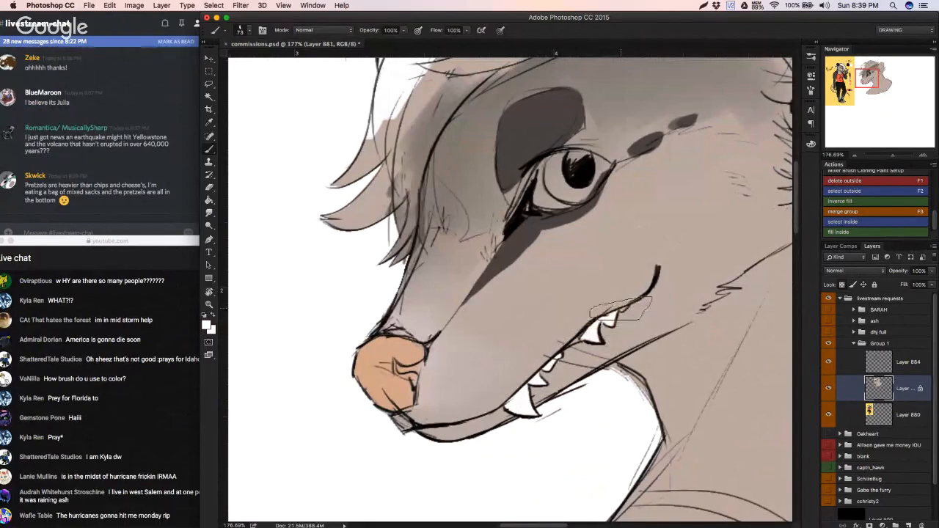
Step: Try a peach tint along the lip line near the front of the mouth, then undo it
alt+click(394, 347)
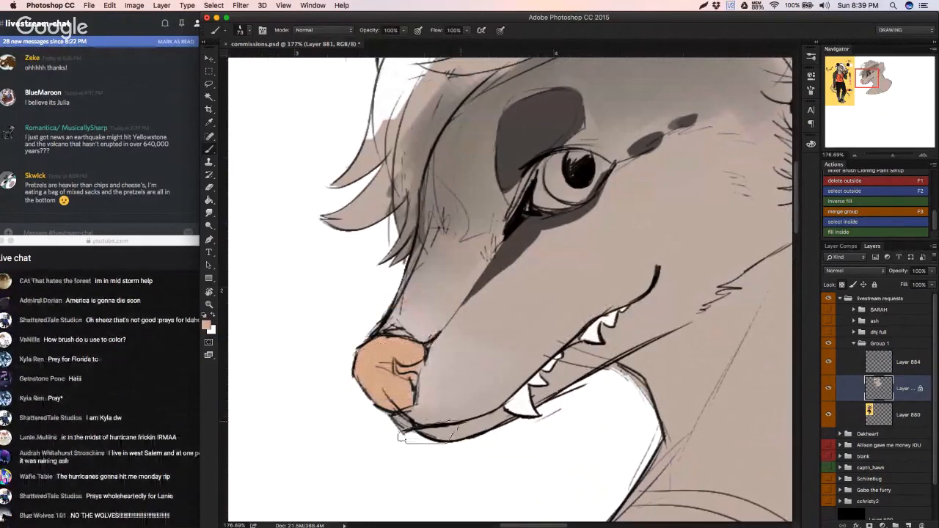
key(super+z)
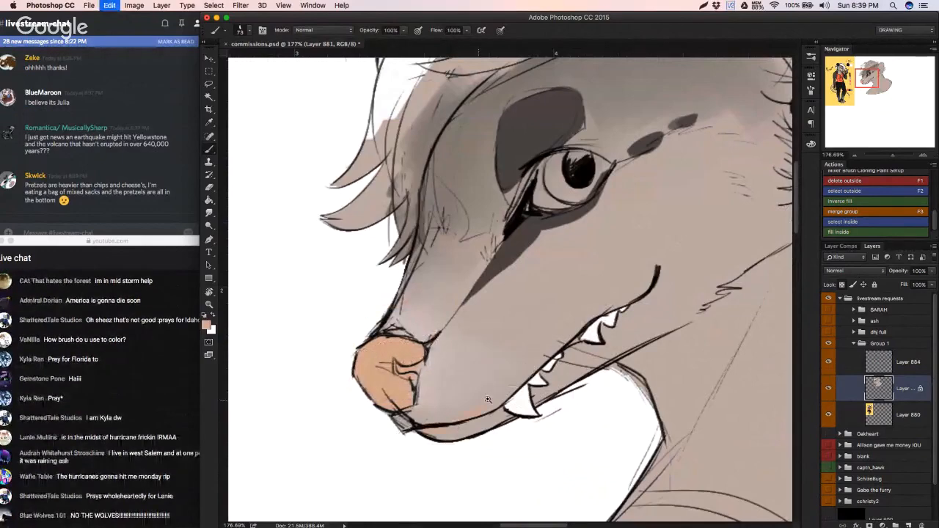
Step: Refine the dark stripe beneath the eye, trimming its muzzle end and thickening it along the lower eyelid
mouse_move(480, 400)
mouse_down()
mouse_move(431, 411)
mouse_move(455, 404)
mouse_move(497, 322)
mouse_up()
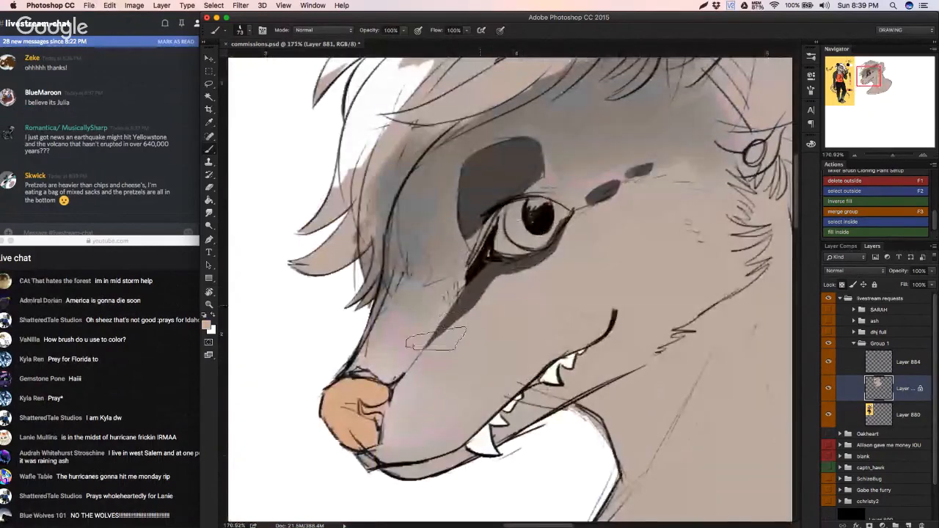
alt+click(439, 339)
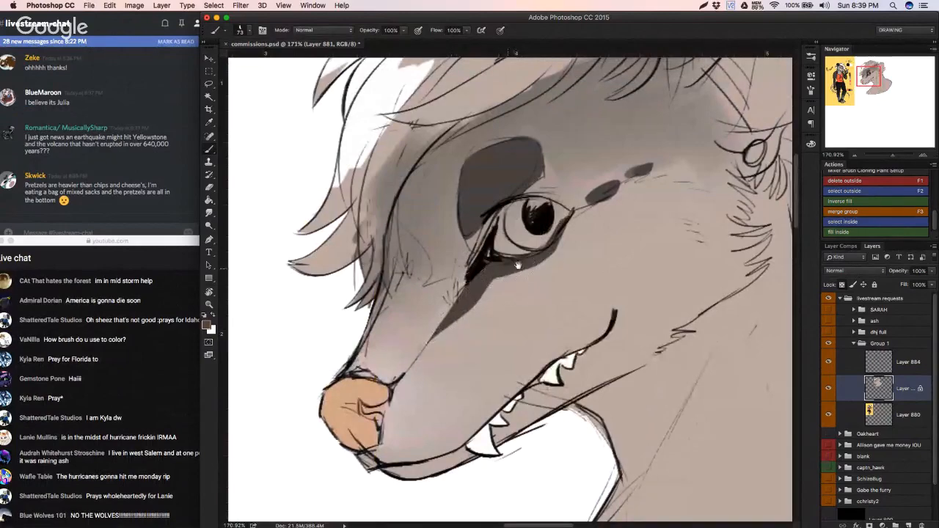
drag(517, 270, 484, 289)
Step: Paint the bust's ear and its base near-black to match the reference
drag(503, 350, 585, 425)
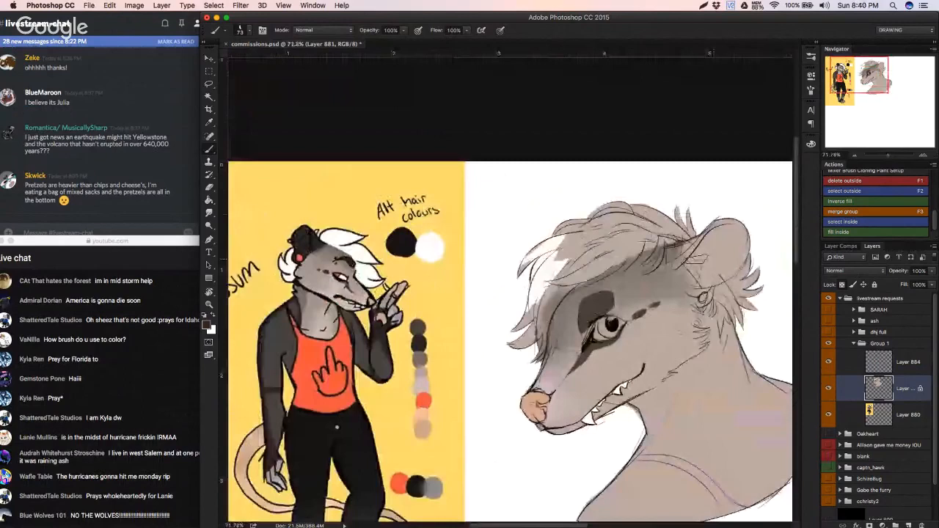
mouse_move(693, 258)
mouse_down()
mouse_move(669, 253)
mouse_move(723, 221)
mouse_move(741, 264)
mouse_move(676, 264)
mouse_move(706, 301)
mouse_move(711, 294)
mouse_move(697, 282)
mouse_move(719, 270)
mouse_up()
alt+click(660, 260)
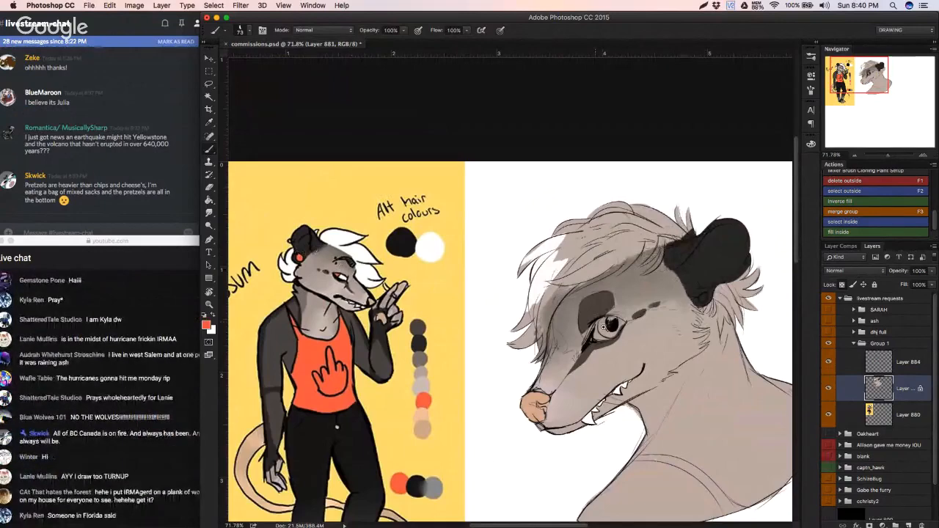
Step: Paint the ear's round earring and the iris around the pupil bright orange-red
scroll(609, 324, up, 3)
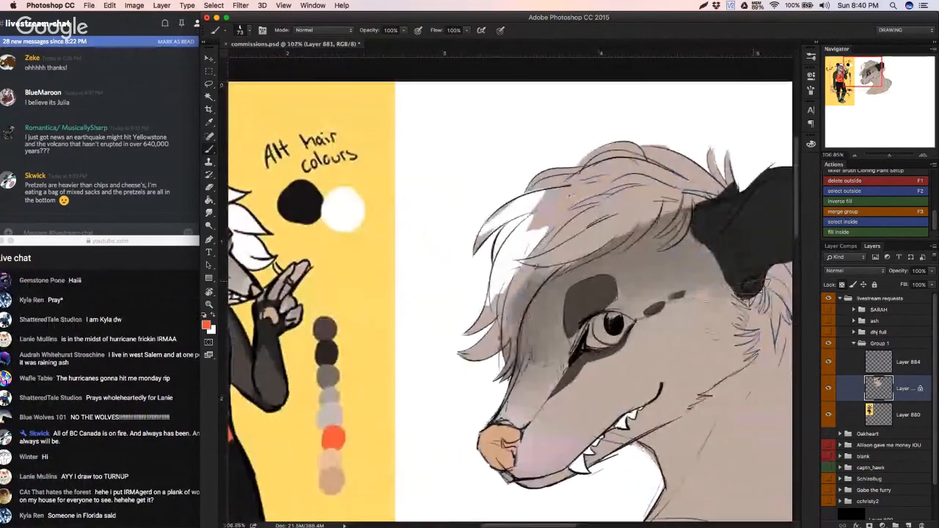
click(748, 285)
mouse_move(614, 321)
mouse_down()
mouse_move(582, 326)
mouse_move(609, 321)
mouse_up()
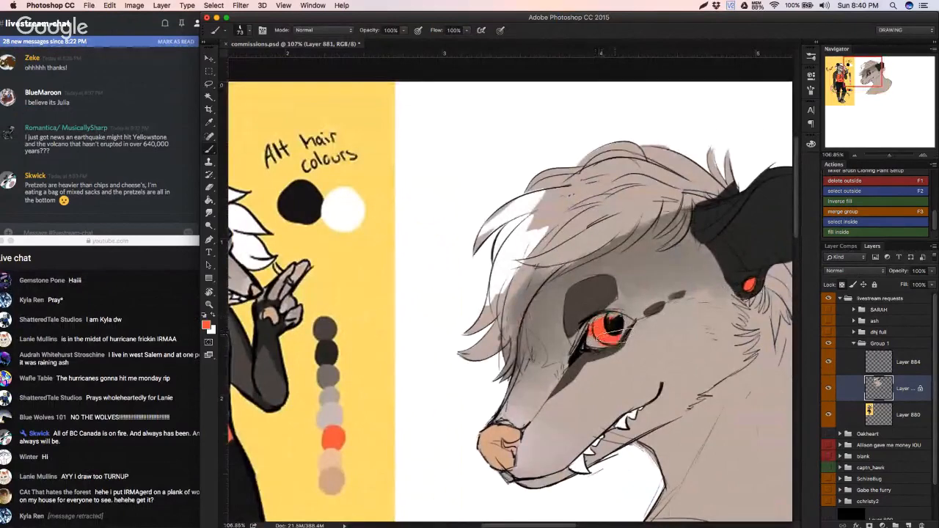
drag(616, 339, 625, 325)
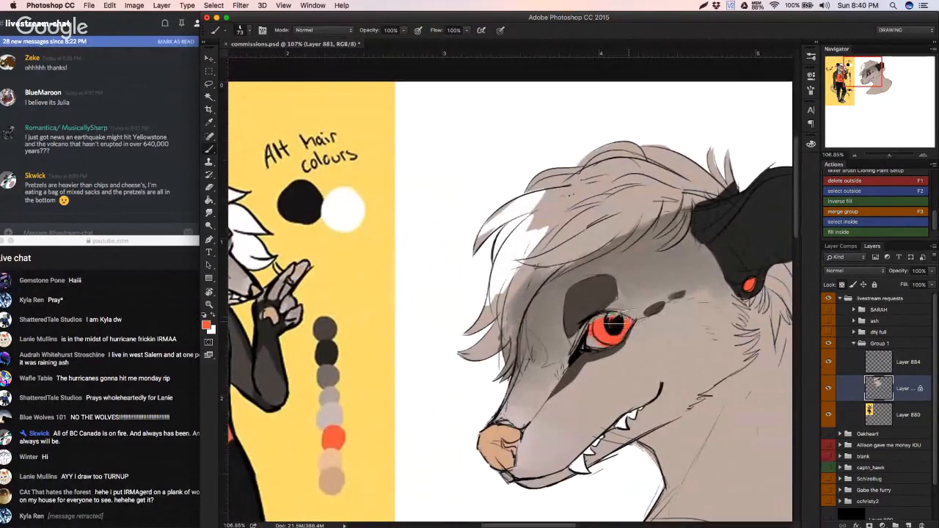
Step: Sample white from the reference and paint the white of the eye beside the iris, tidying the dark inner corner
drag(640, 335, 749, 360)
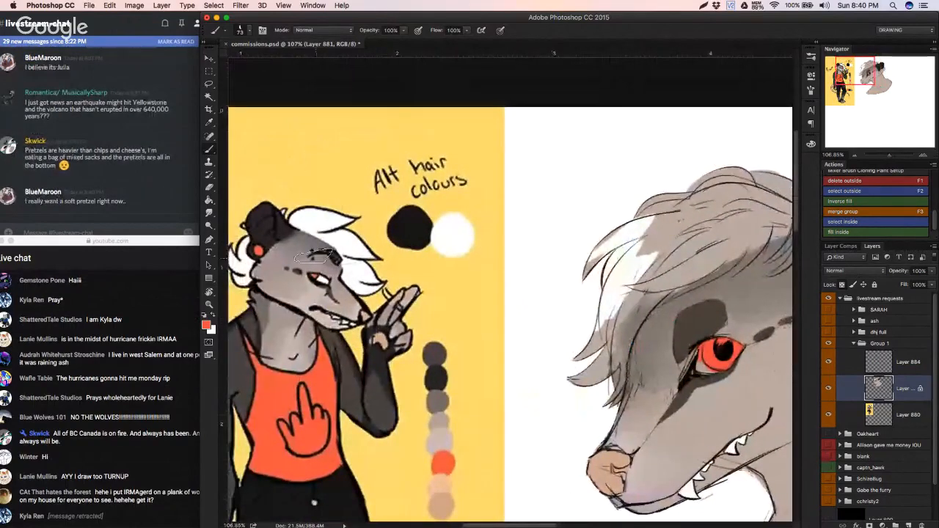
alt+click(323, 280)
drag(701, 368, 619, 349)
drag(621, 348, 616, 350)
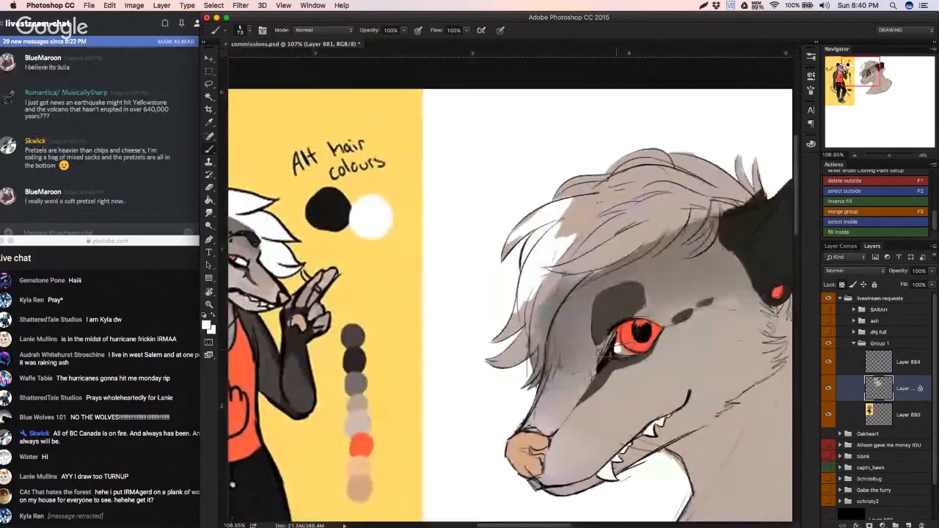
key(super+z)
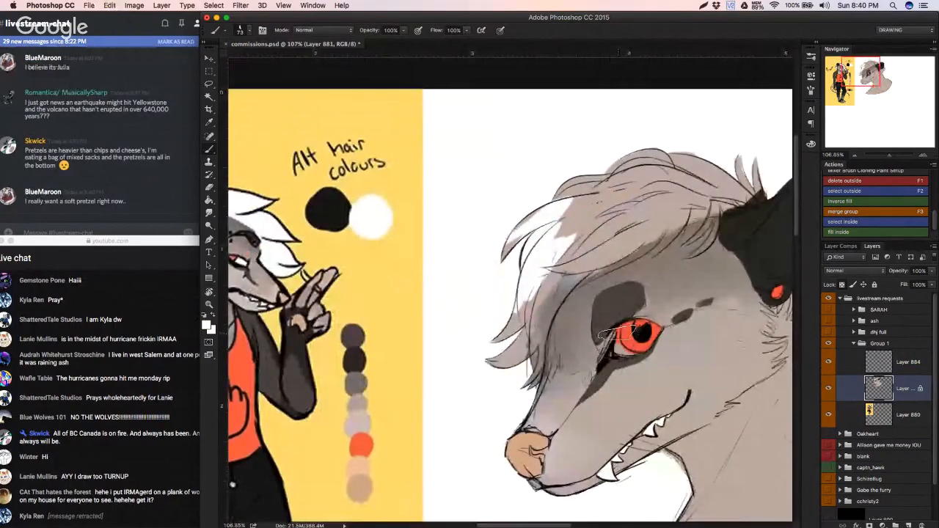
alt+click(611, 322)
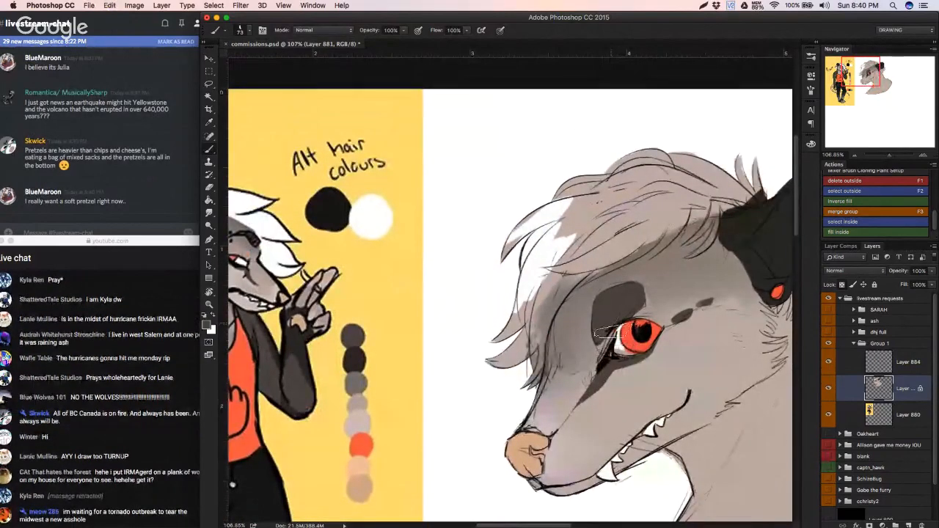
drag(610, 331, 618, 327)
alt+click(619, 342)
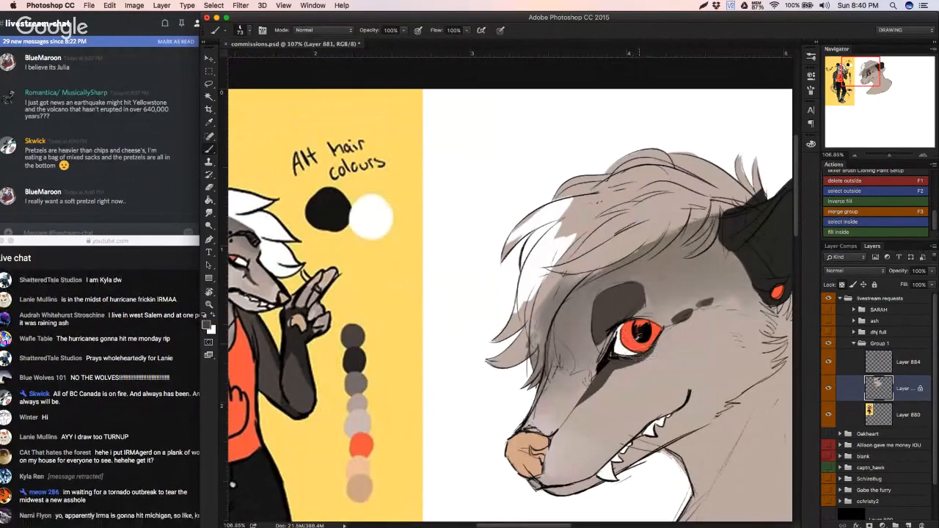
Step: Mix a darker red from the iris colour and shade the upper iris around the pupil
alt+click(639, 332)
click(207, 324)
click(170, 372)
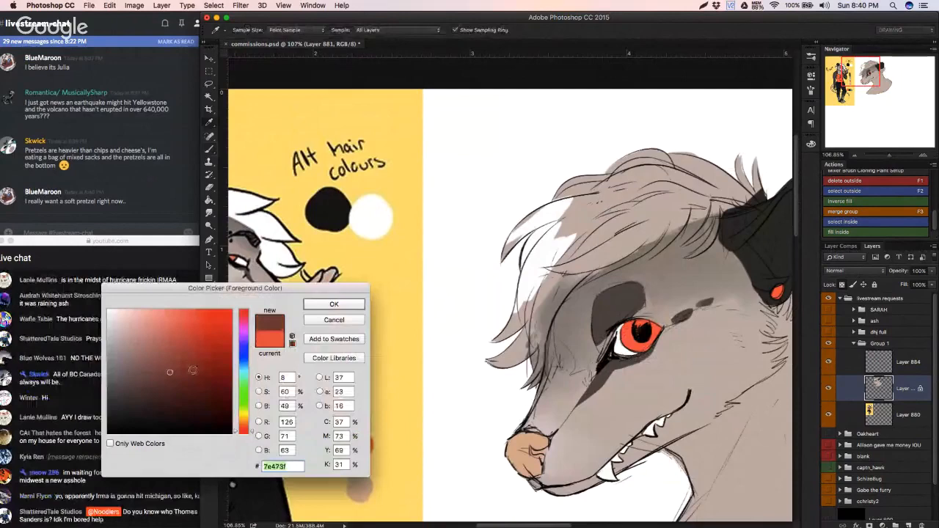
click(333, 303)
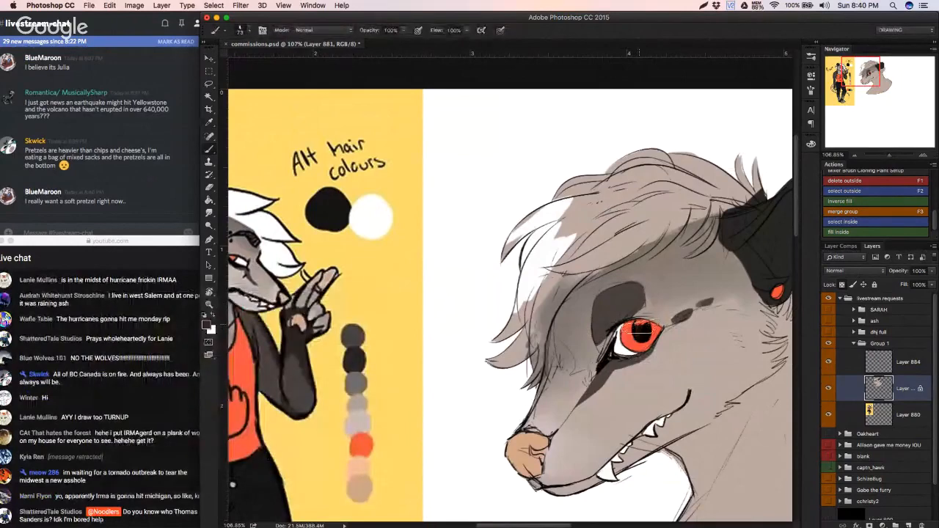
mouse_move(639, 325)
mouse_down()
mouse_move(587, 325)
mouse_move(652, 325)
mouse_move(589, 327)
mouse_up()
alt+click(626, 335)
Step: Sample brown-grey from the reference's neck fur and block in the bust's neck and chest, enlarging the brush to 178 px
mouse_move(632, 378)
mouse_down()
mouse_move(532, 347)
mouse_move(576, 353)
mouse_move(578, 388)
mouse_up()
alt+click(257, 253)
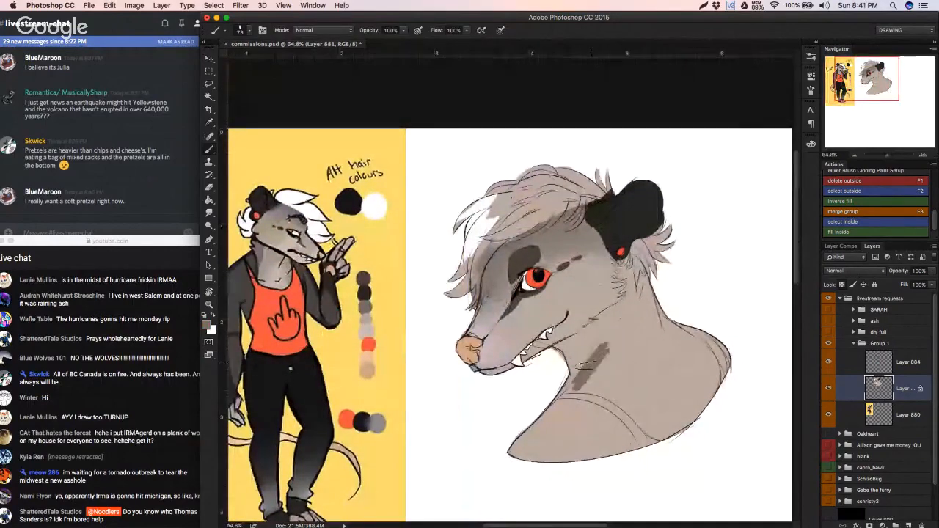
drag(610, 326, 610, 310)
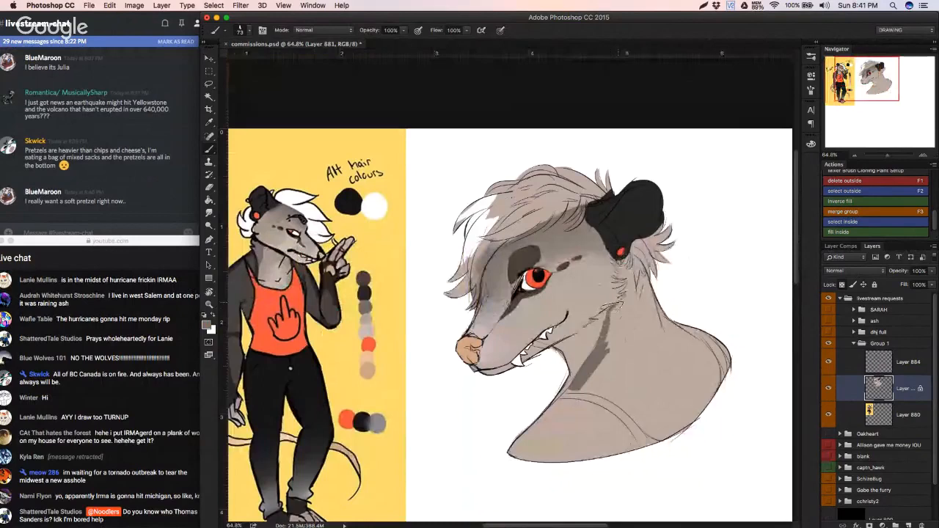
right_click(728, 359)
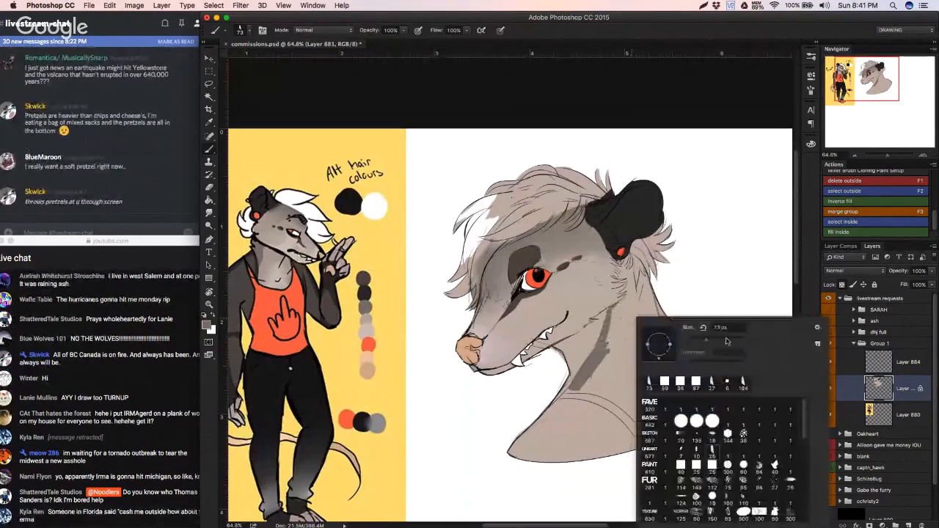
click(727, 340)
mouse_move(607, 372)
mouse_down()
mouse_move(599, 404)
mouse_move(664, 388)
mouse_move(671, 413)
mouse_move(695, 420)
mouse_move(716, 388)
mouse_up()
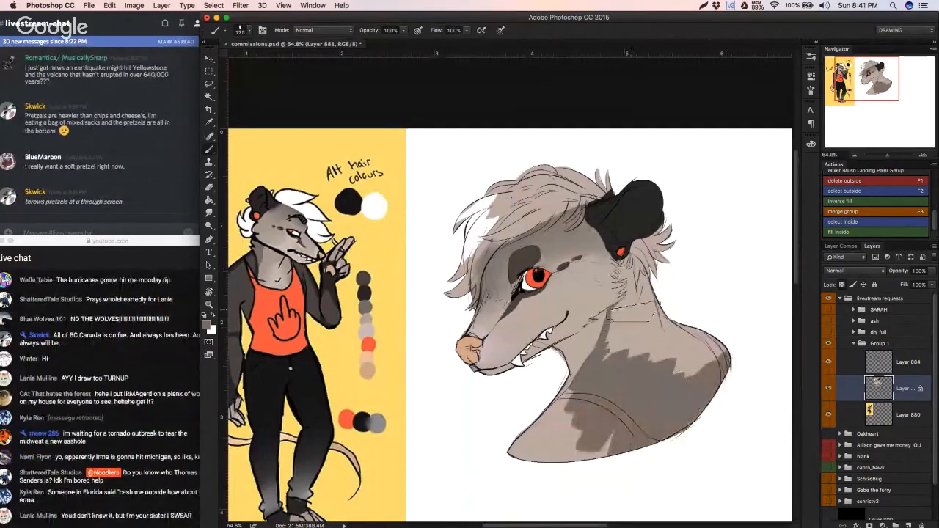
mouse_move(643, 323)
mouse_down()
mouse_move(618, 353)
mouse_move(619, 321)
mouse_up()
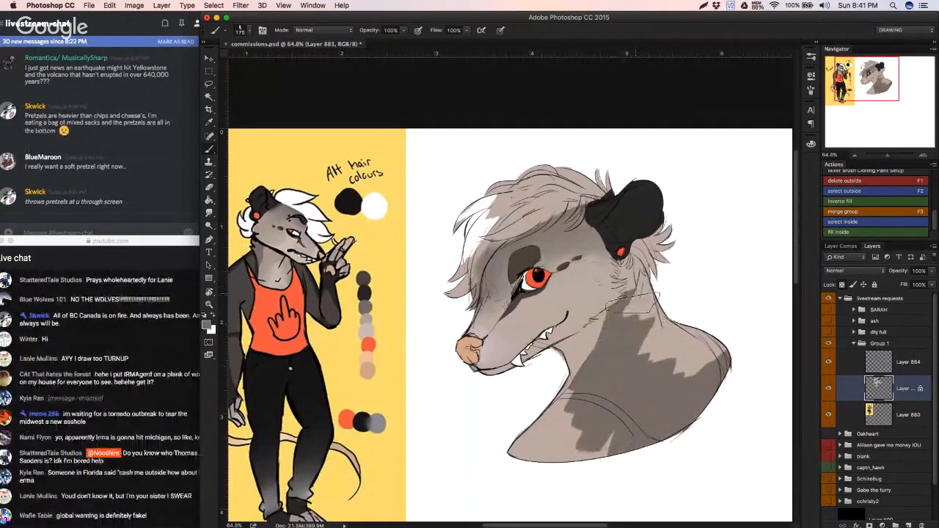
drag(630, 304, 606, 388)
super+drag(625, 348, 632, 309)
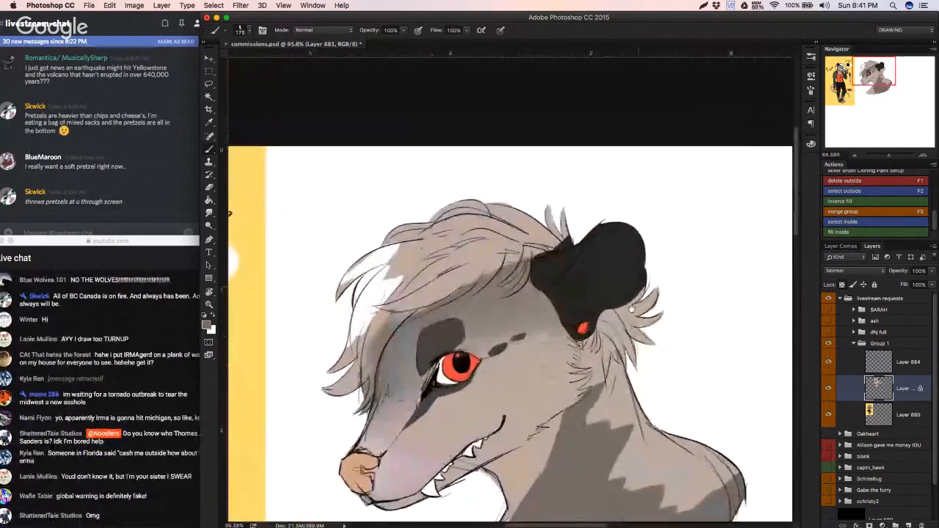
Step: Paint the brown-grey neck fur up to the cheek tufts below the ear with a 44 px brush, refining the jagged edge
scroll(631, 309, down, 3)
right_click(632, 315)
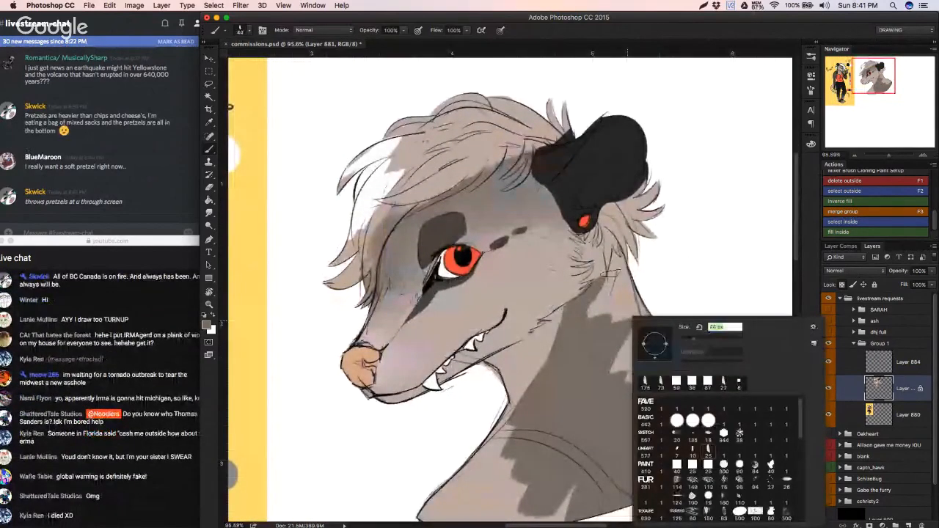
click(598, 280)
mouse_move(596, 279)
mouse_down()
mouse_move(588, 279)
mouse_move(595, 270)
mouse_up()
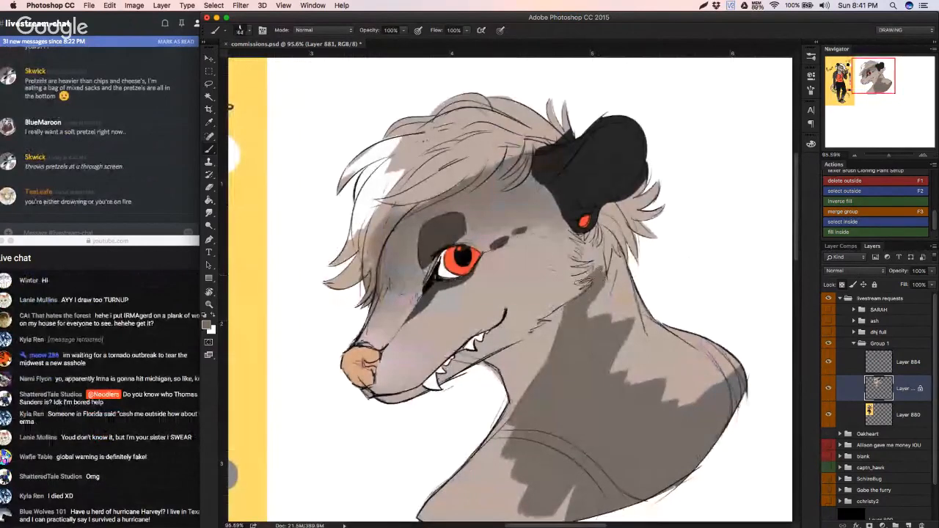
alt+click(582, 280)
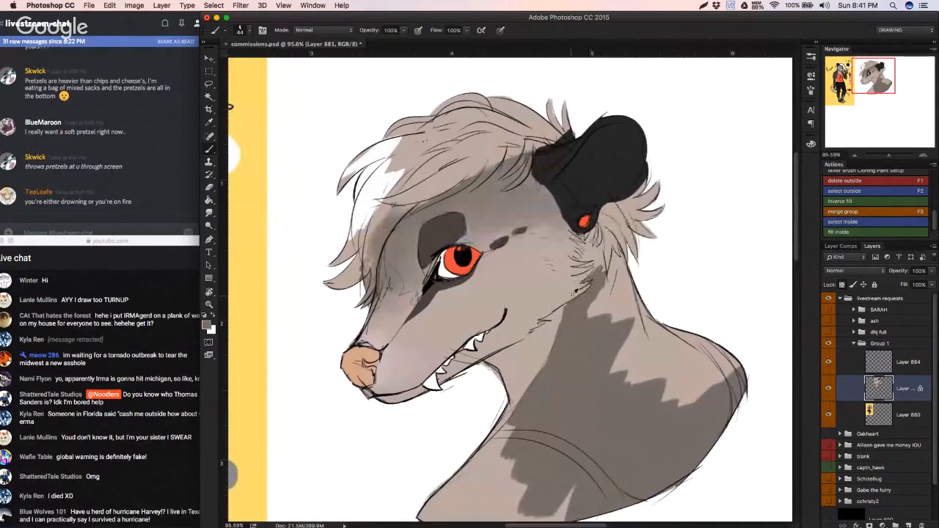
alt+click(571, 305)
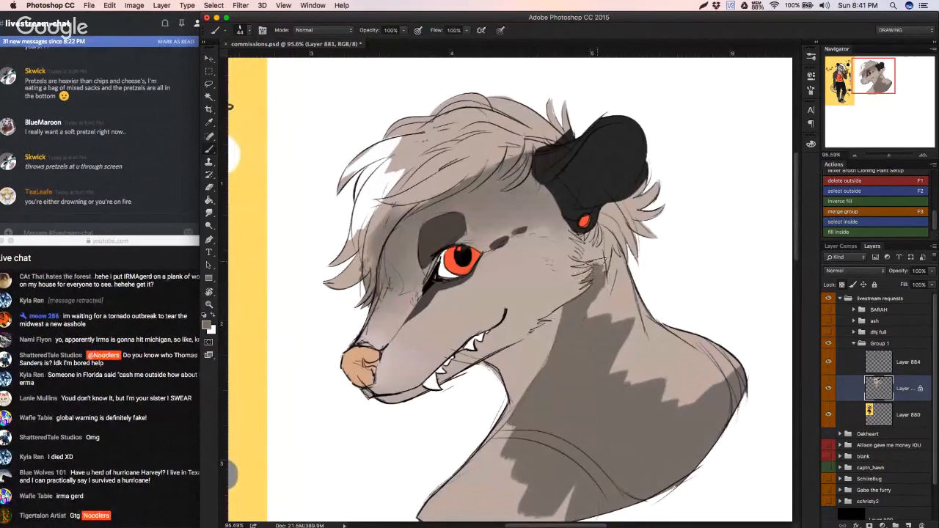
key(super+z)
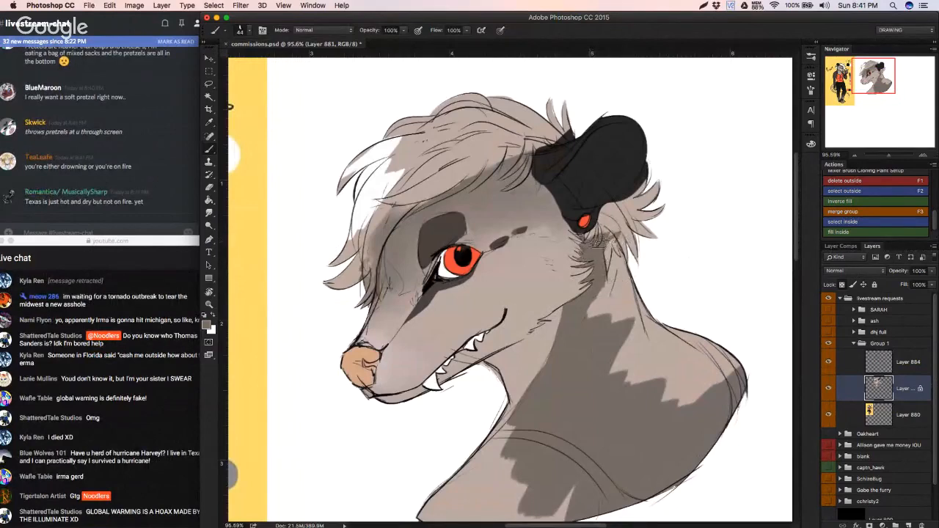
Step: Fill the remaining light patches on the nape and back with brown-grey, using a 108 px brush
mouse_move(621, 254)
mouse_down()
mouse_move(609, 293)
mouse_move(616, 250)
mouse_move(631, 323)
mouse_move(610, 336)
mouse_move(642, 409)
mouse_move(679, 352)
mouse_move(693, 366)
mouse_move(705, 359)
mouse_move(715, 404)
mouse_move(723, 345)
mouse_up()
right_click(622, 326)
click(695, 337)
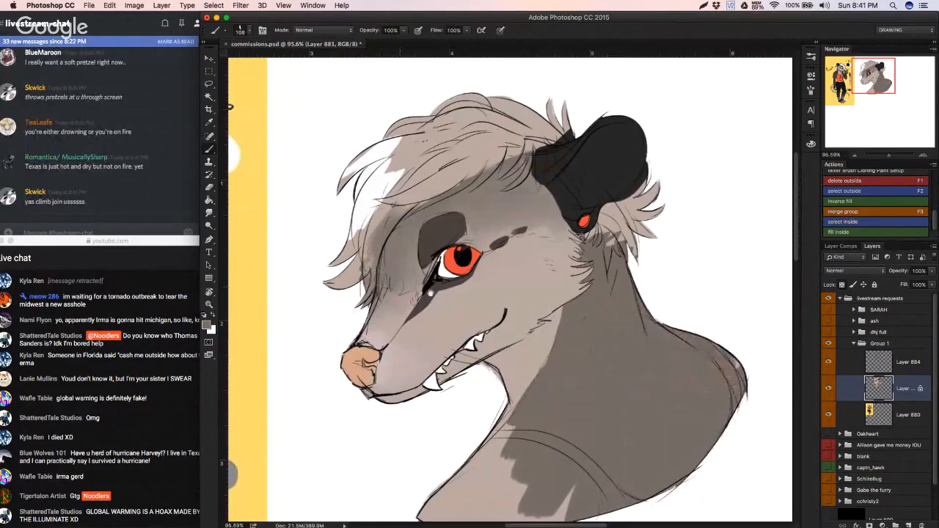
drag(430, 292, 471, 316)
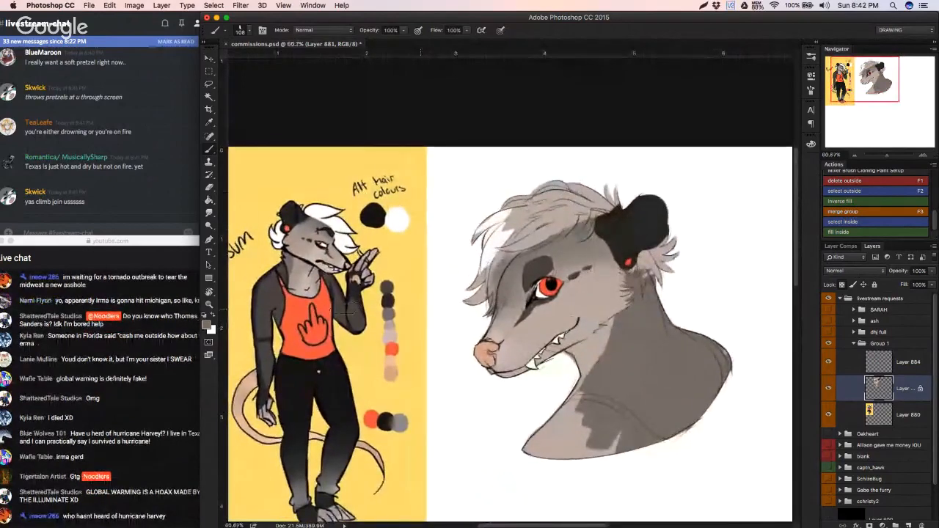
Step: Paint the shoulder dark grey sampled from the reference's arm and clean up its curved edge against the neck
alt+click(274, 292)
mouse_move(530, 418)
mouse_down()
mouse_move(593, 440)
mouse_move(624, 422)
mouse_move(561, 437)
mouse_move(597, 462)
mouse_move(547, 445)
mouse_move(572, 427)
mouse_up()
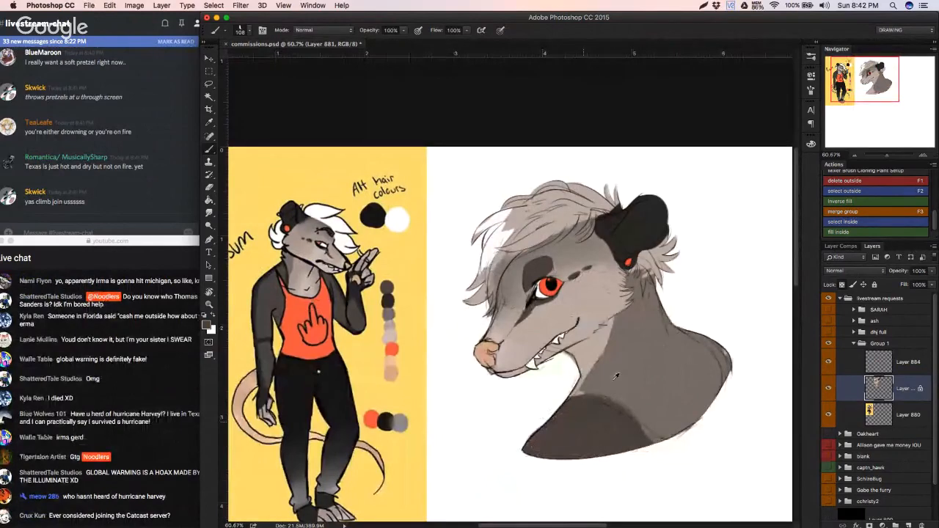
alt+click(594, 375)
drag(587, 384, 575, 397)
mouse_move(623, 413)
mouse_down()
mouse_move(583, 426)
mouse_move(565, 400)
mouse_up()
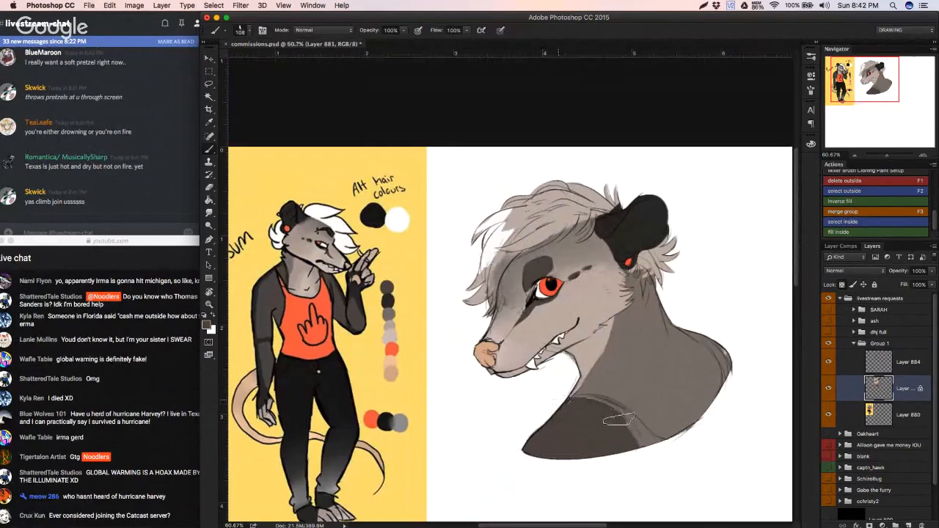
drag(620, 420, 639, 472)
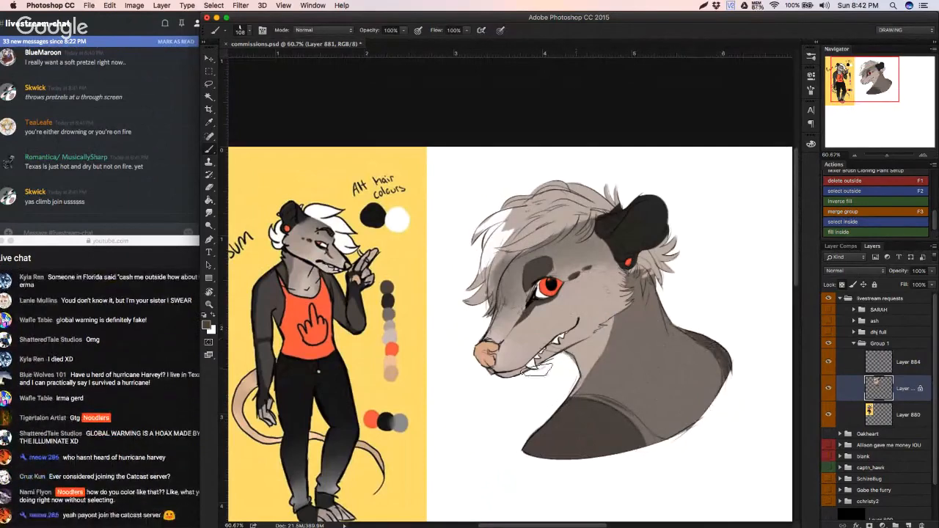
Step: Try a near-black band across the shoulder in a colour sampled from the reference's arm, then undo the strokes
alt+click(260, 288)
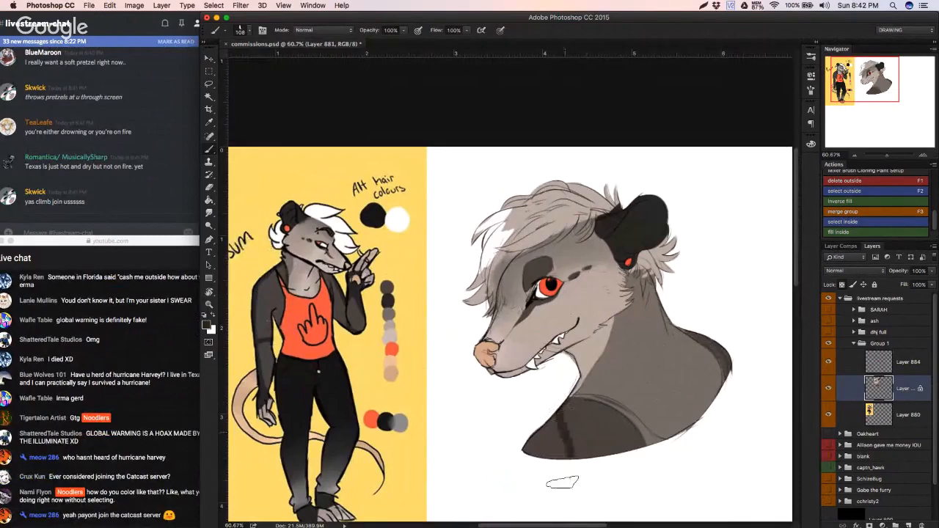
drag(576, 424, 587, 474)
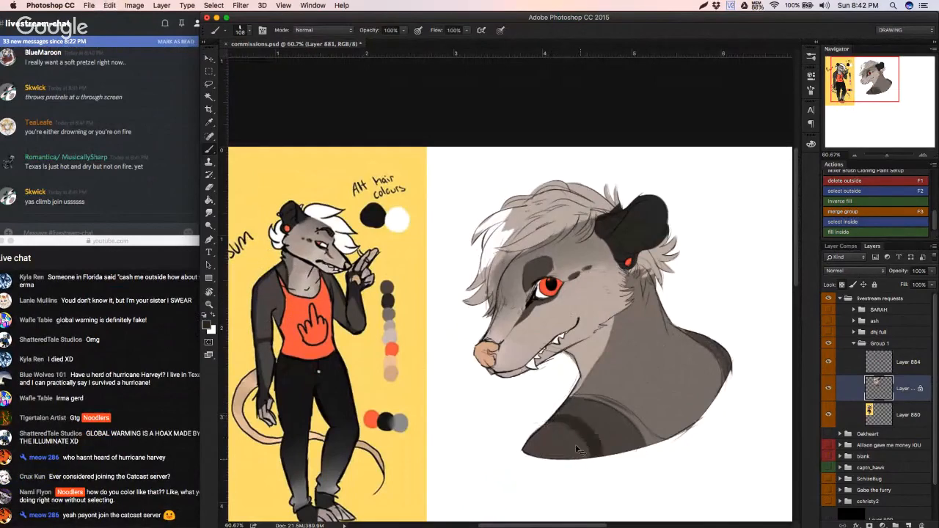
key(super+z)
key(super+z)
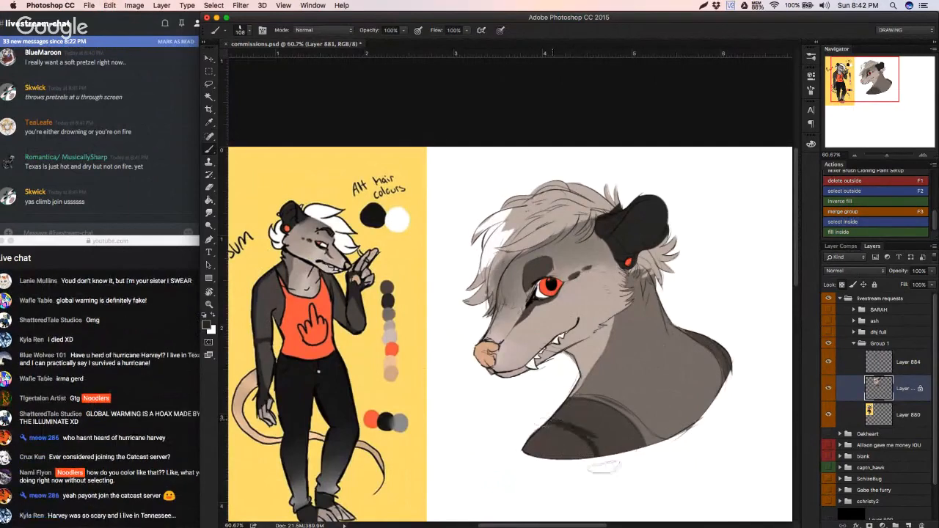
key(super+z)
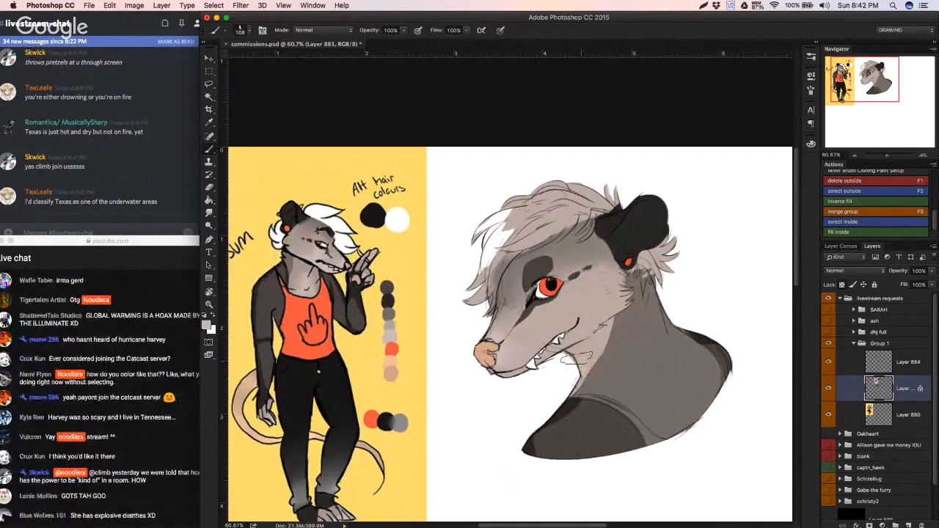
Step: Blend the light fur under the jaw with the Mixer Brush, then sample light grey from the reference's muzzle for the Brush tool
key(shift+b)
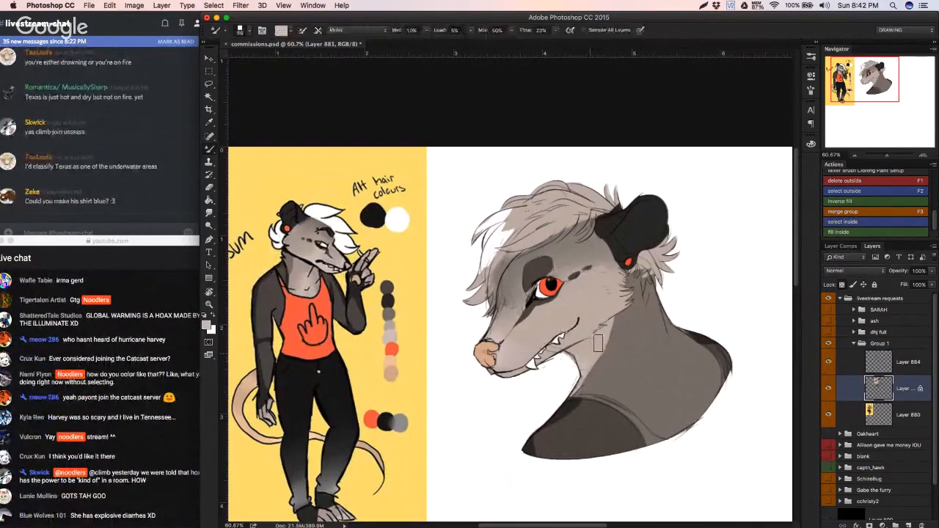
drag(579, 325, 489, 331)
key(shift+b)
alt+click(344, 257)
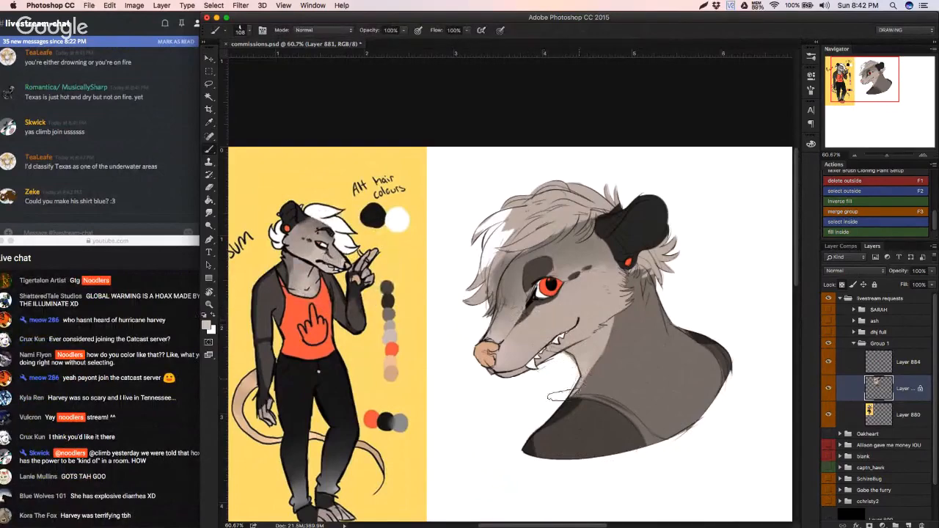
drag(538, 379, 528, 357)
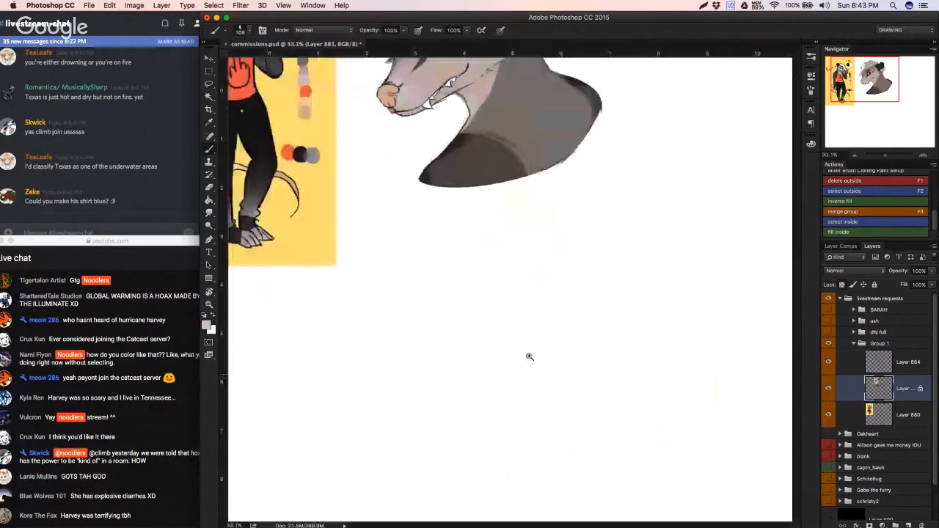
drag(506, 231, 529, 374)
scroll(528, 374, up, 5)
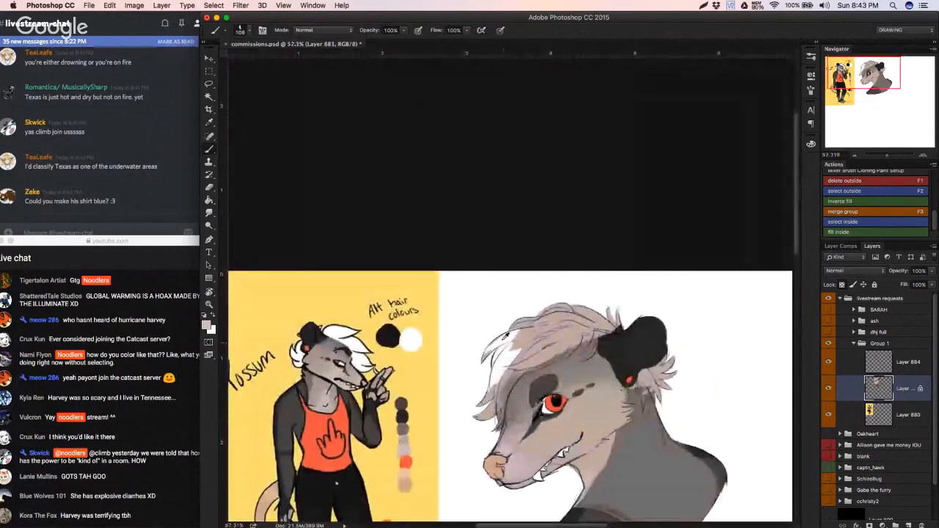
Step: Paint the fringe white down to its front tips and back towards the ear, replacing the grey-brown fill
mouse_move(506, 326)
mouse_down()
mouse_move(546, 323)
mouse_move(532, 356)
mouse_move(535, 347)
mouse_move(511, 323)
mouse_move(553, 332)
mouse_up()
drag(444, 349, 418, 423)
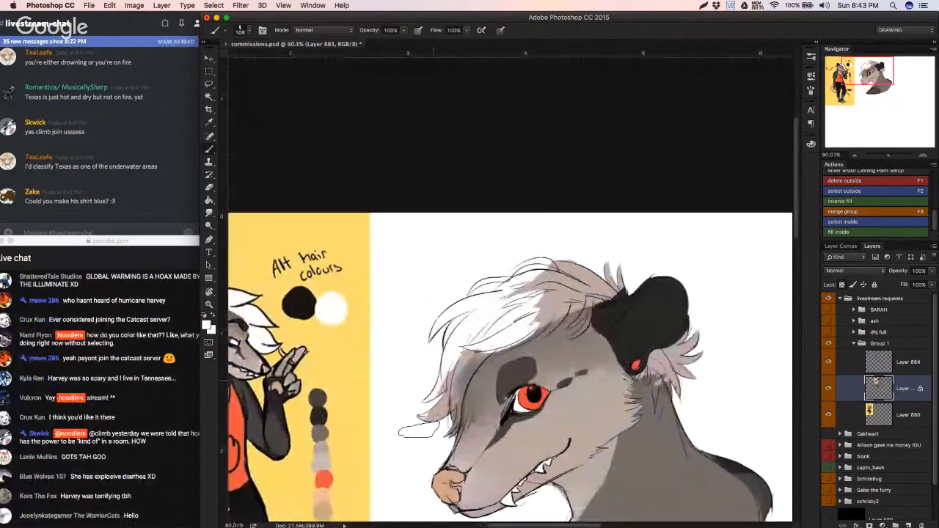
mouse_move(451, 370)
mouse_down()
mouse_move(450, 426)
mouse_move(455, 387)
mouse_move(455, 415)
mouse_move(490, 347)
mouse_move(506, 343)
mouse_move(449, 385)
mouse_move(527, 336)
mouse_move(569, 295)
mouse_move(563, 258)
mouse_up()
scroll(563, 257, right, 5)
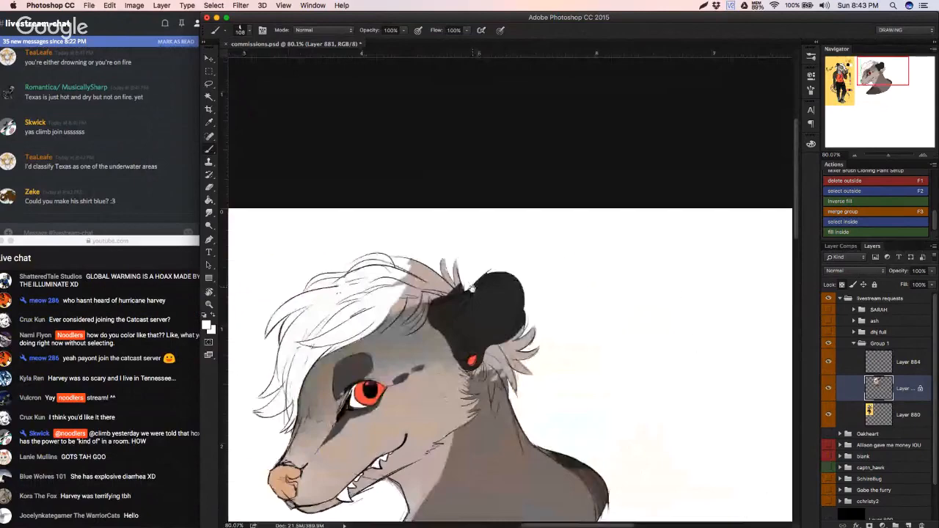
scroll(472, 289, up, 3)
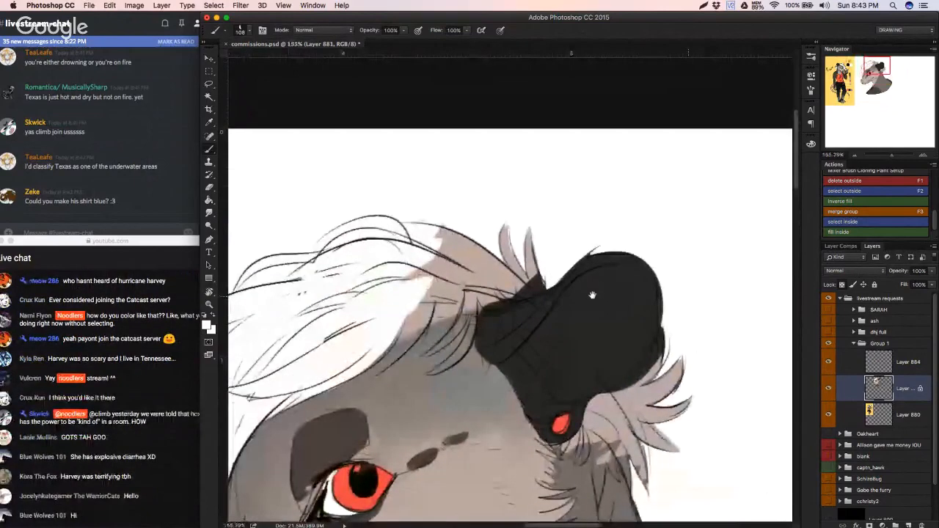
drag(593, 295, 588, 294)
drag(359, 378, 380, 349)
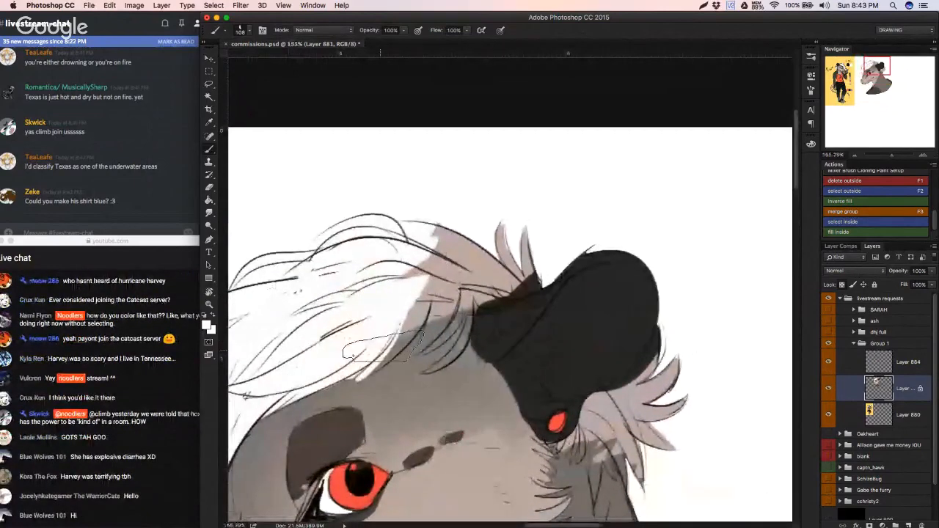
Step: Refine the fringe's lower edge above the brow with white strokes from a smaller brush, undoing the misplaced ones
right_click(491, 336)
drag(473, 340, 468, 340)
click(402, 299)
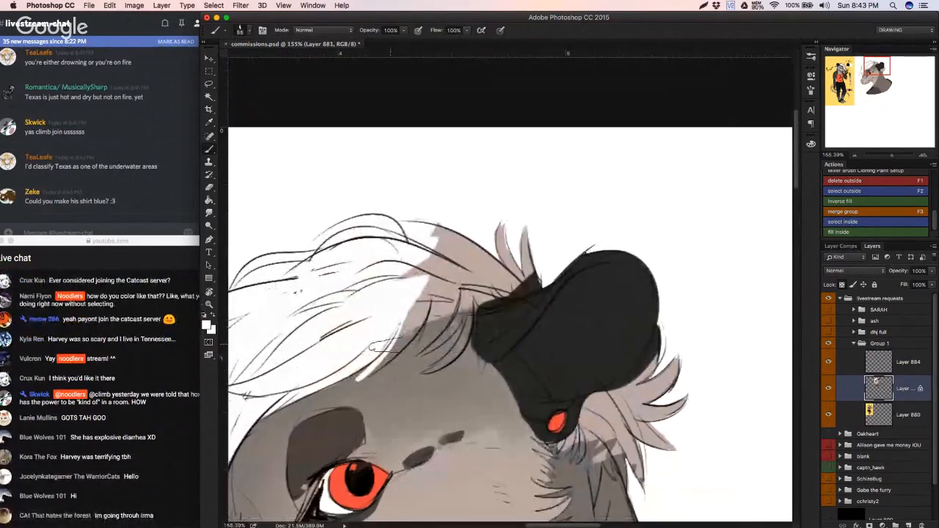
drag(382, 351, 349, 384)
key(super+z)
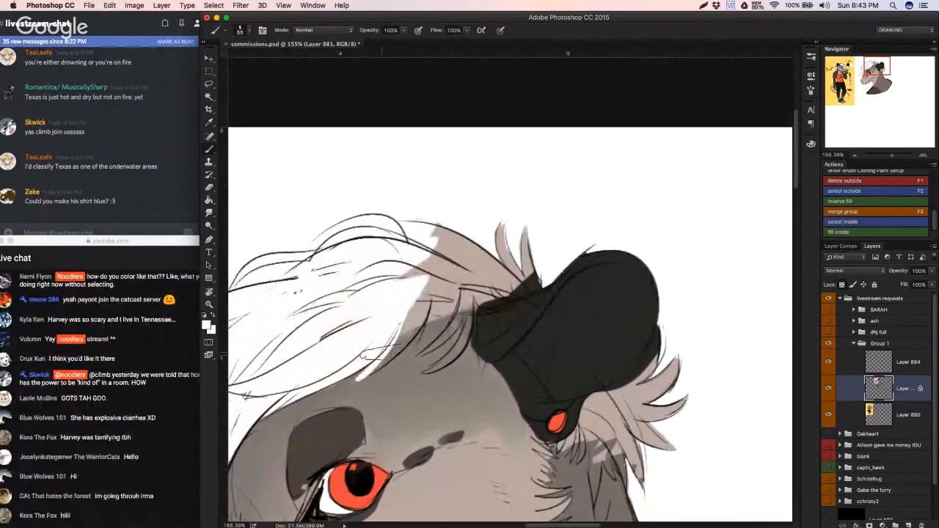
drag(382, 352, 345, 386)
key(super+z)
drag(381, 355, 339, 391)
key(super+z)
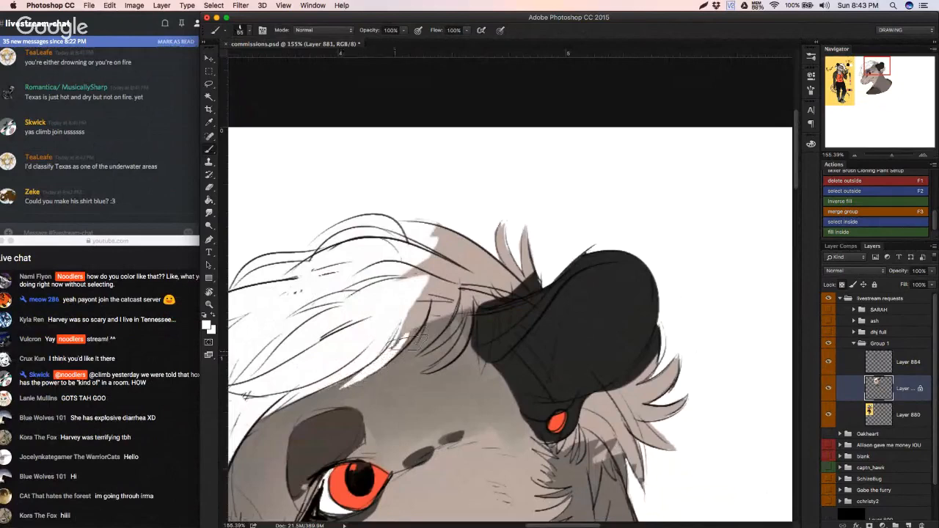
key(super+z)
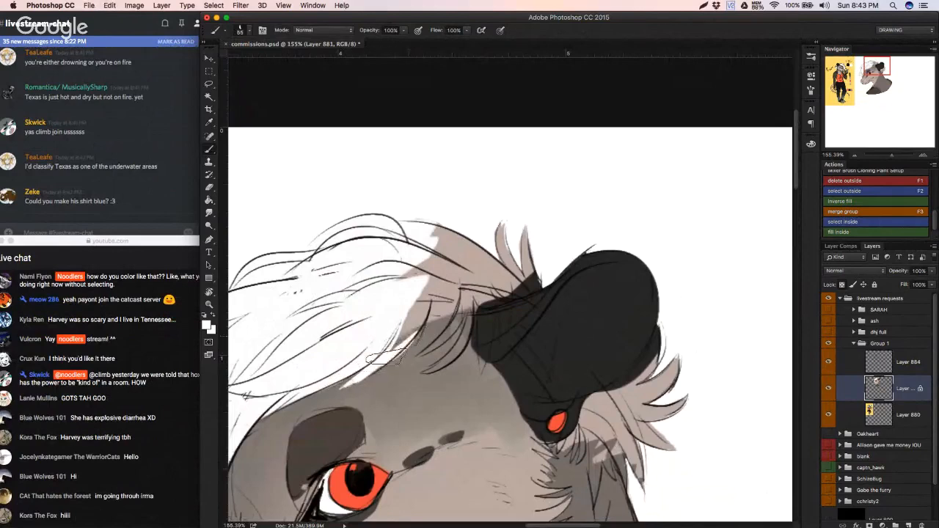
key(super+z)
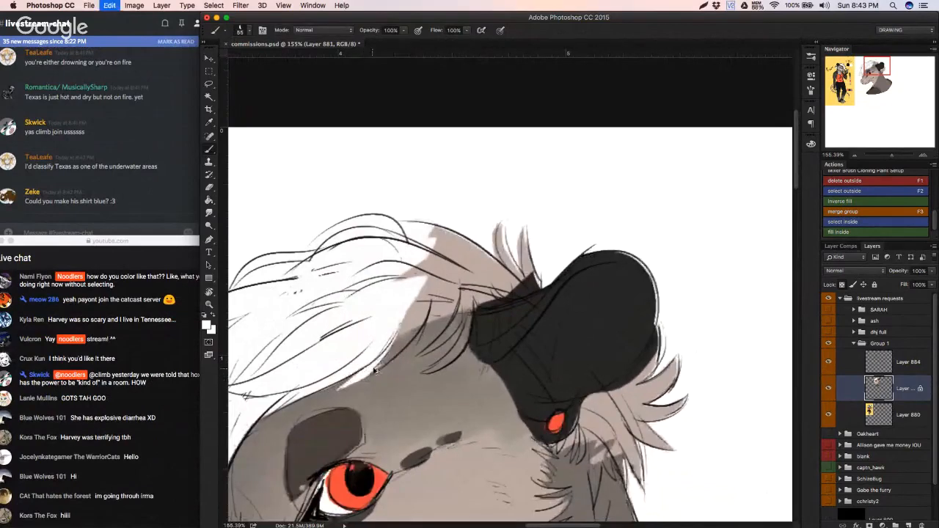
key(super+z)
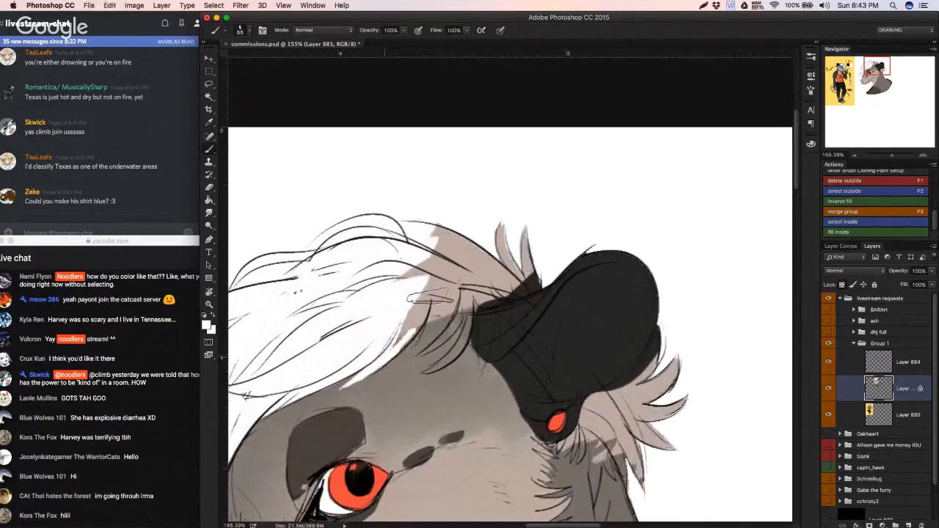
Step: Fill the crown hair and the upright tufts in front of the ear with white, enlarging the brush
mouse_move(424, 318)
mouse_down()
mouse_move(436, 297)
mouse_move(410, 333)
mouse_move(444, 270)
mouse_move(443, 225)
mouse_move(457, 252)
mouse_move(510, 239)
mouse_move(523, 275)
mouse_move(472, 302)
mouse_move(466, 295)
mouse_up()
right_click(517, 287)
click(554, 259)
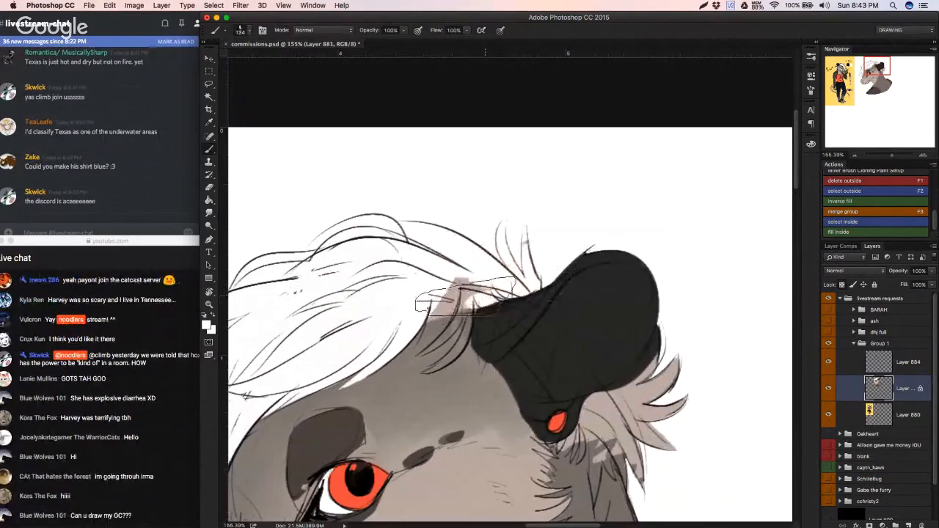
Step: Paint the pointed hair locks at the front base of the ear white with a 41 px brush
right_click(476, 257)
click(537, 279)
click(441, 297)
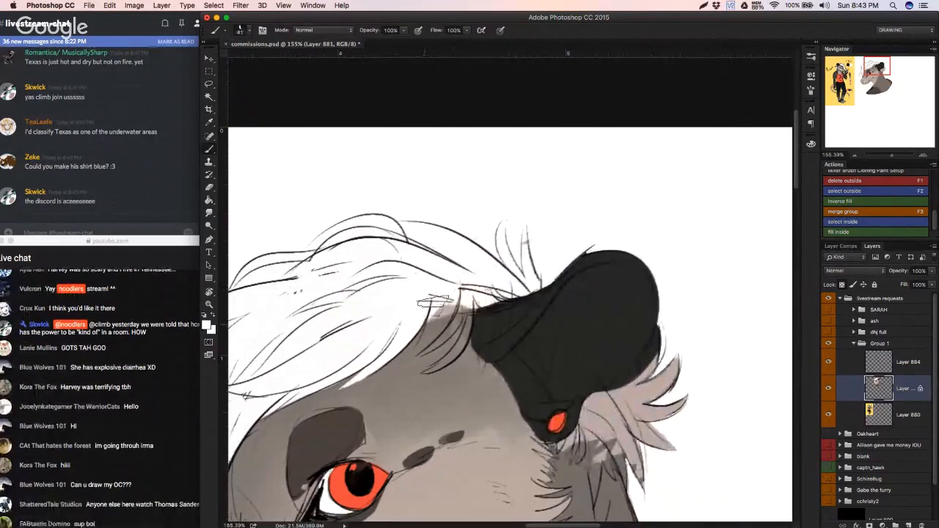
drag(439, 307, 411, 351)
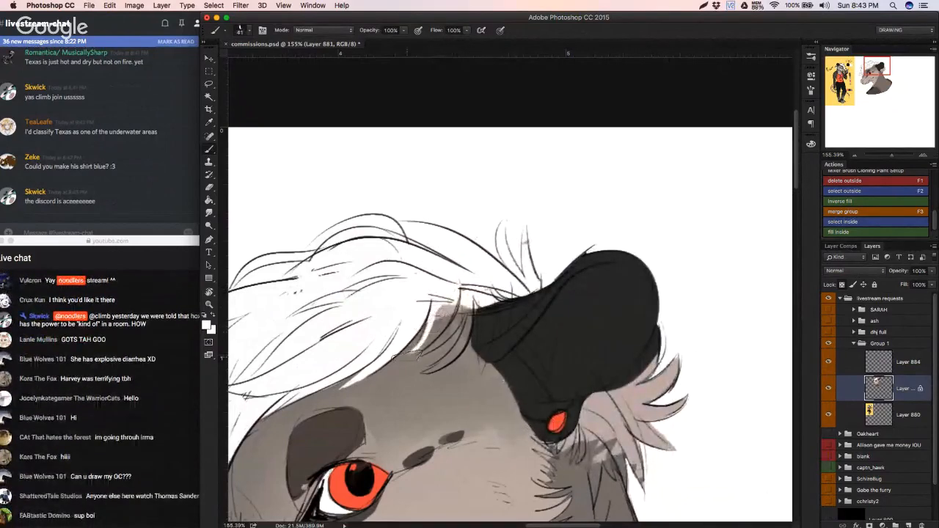
key(super+z)
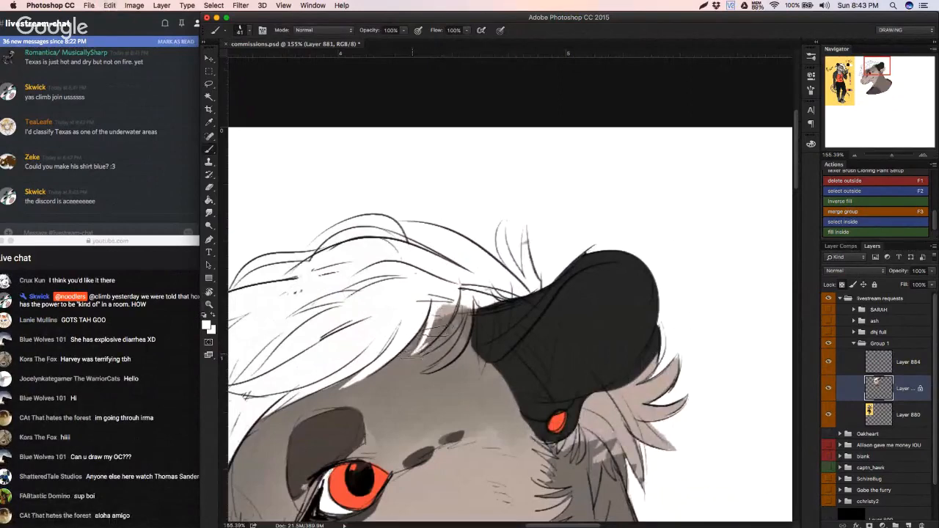
mouse_move(422, 346)
mouse_down()
mouse_move(462, 294)
mouse_move(447, 330)
mouse_up()
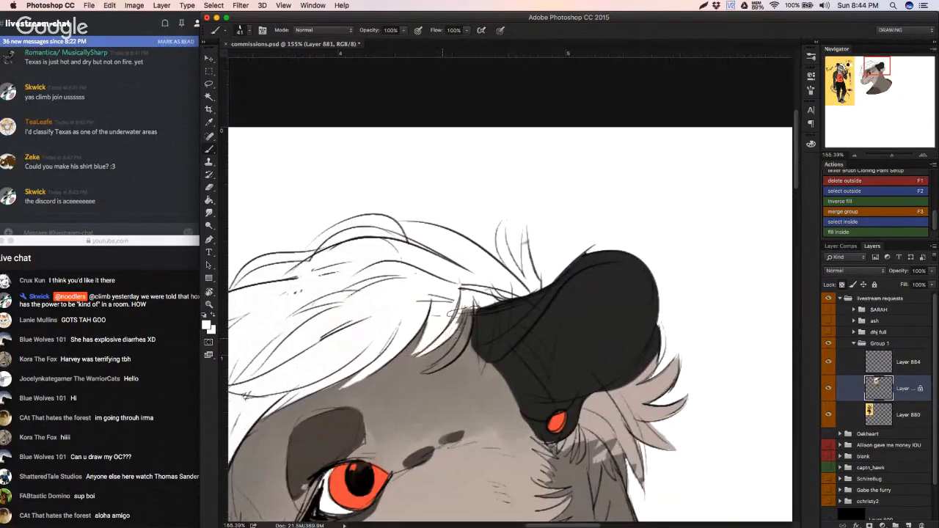
mouse_move(464, 311)
mouse_down()
mouse_move(447, 356)
mouse_move(463, 337)
mouse_move(424, 374)
mouse_move(450, 360)
mouse_move(397, 340)
mouse_move(378, 251)
mouse_move(529, 309)
mouse_up()
mouse_move(527, 290)
mouse_down()
mouse_move(451, 298)
mouse_move(526, 215)
mouse_move(507, 256)
mouse_move(542, 308)
mouse_move(502, 323)
mouse_move(506, 378)
mouse_move(495, 323)
mouse_up()
Step: Paint the hair tufts behind the ear and below the earring white, following the sketched strands
mouse_move(448, 346)
mouse_down()
mouse_move(430, 383)
mouse_move(444, 443)
mouse_up()
key(super+z)
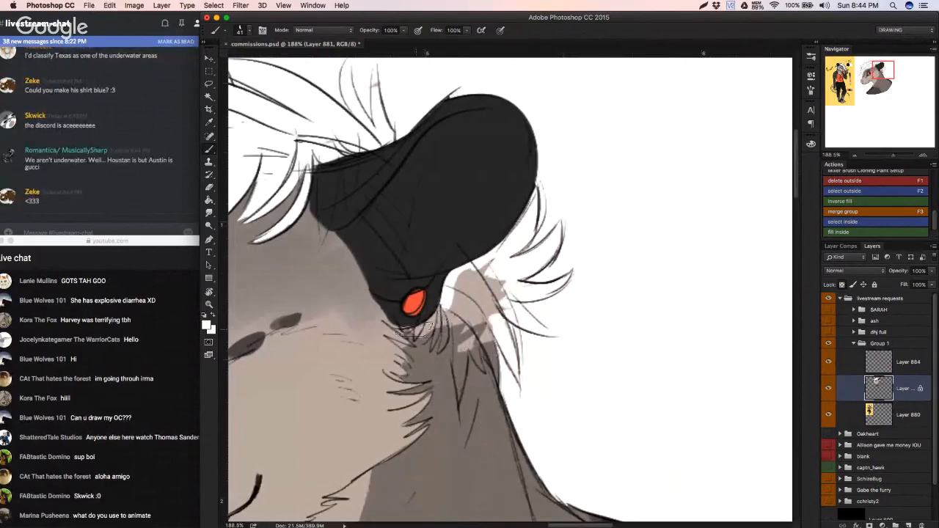
mouse_move(415, 330)
mouse_down()
mouse_move(416, 338)
mouse_move(434, 319)
mouse_move(433, 336)
mouse_move(446, 309)
mouse_up()
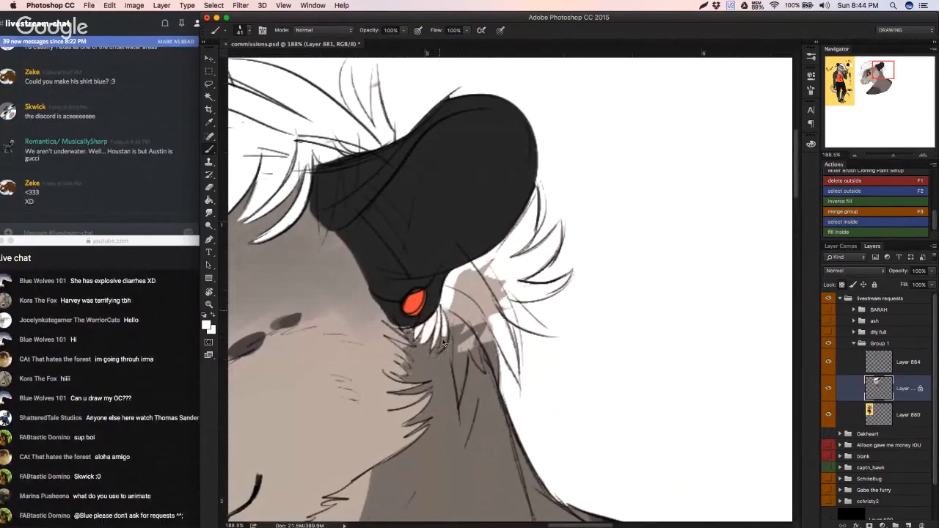
mouse_move(443, 344)
mouse_down()
mouse_move(451, 290)
mouse_move(456, 390)
mouse_move(445, 370)
mouse_move(459, 399)
mouse_move(466, 345)
mouse_move(455, 356)
mouse_up()
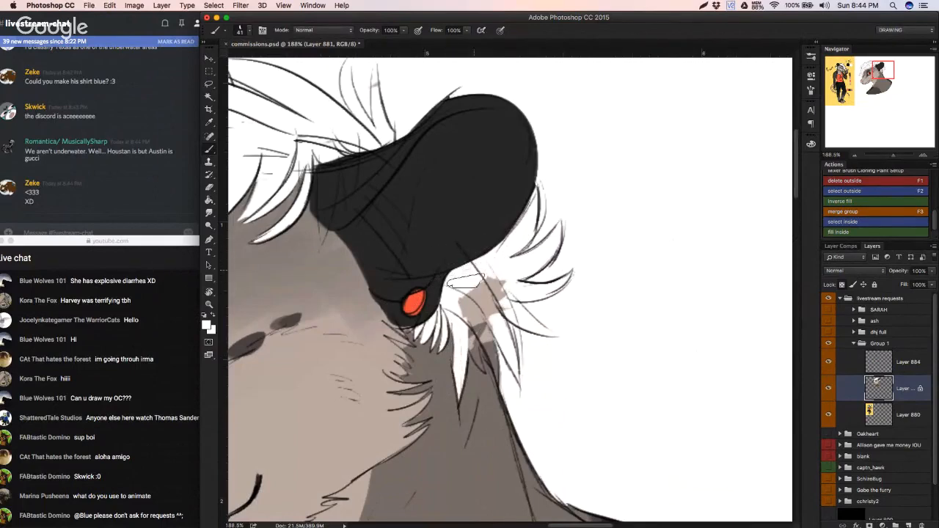
mouse_move(464, 281)
mouse_down()
mouse_move(474, 306)
mouse_move(498, 326)
mouse_move(472, 335)
mouse_move(478, 365)
mouse_move(471, 351)
mouse_move(480, 339)
mouse_move(496, 355)
mouse_up()
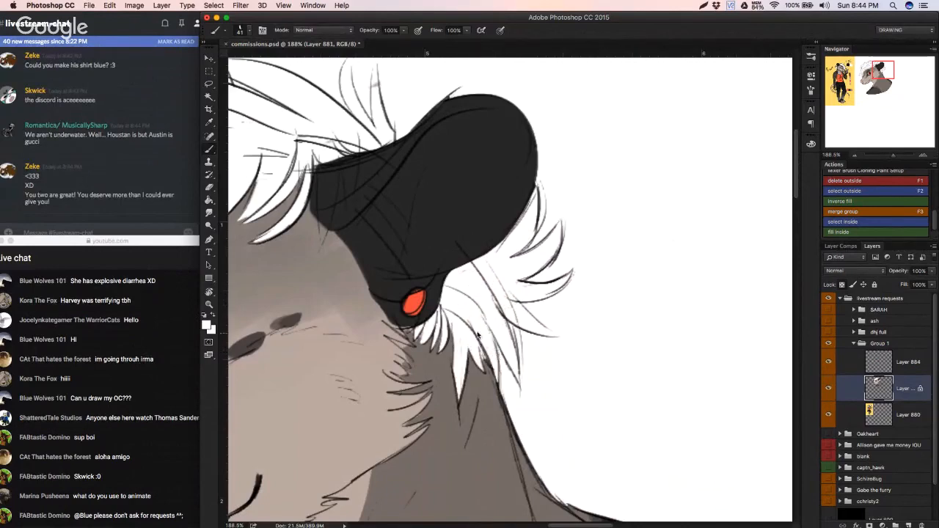
drag(490, 309, 430, 312)
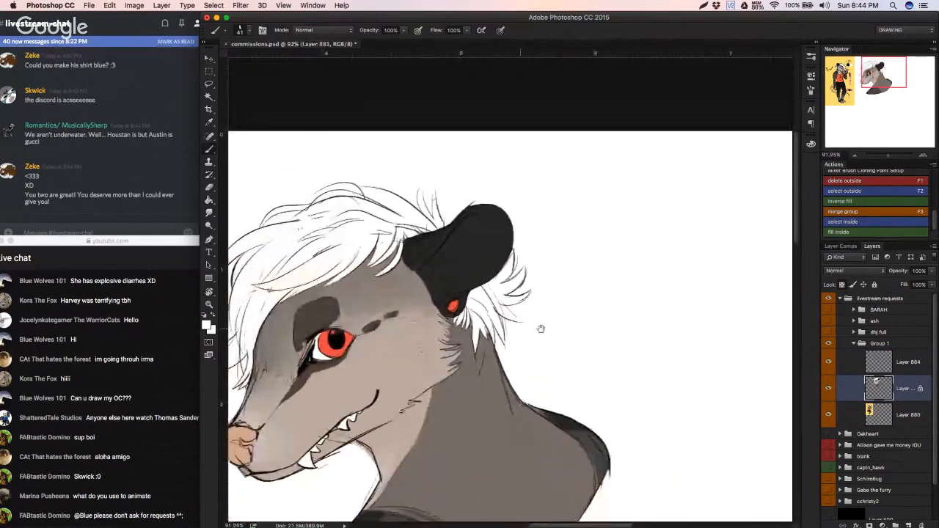
Step: Sample dark grey from the brow marking and touch up its lower edge beside the eye
drag(541, 329, 606, 286)
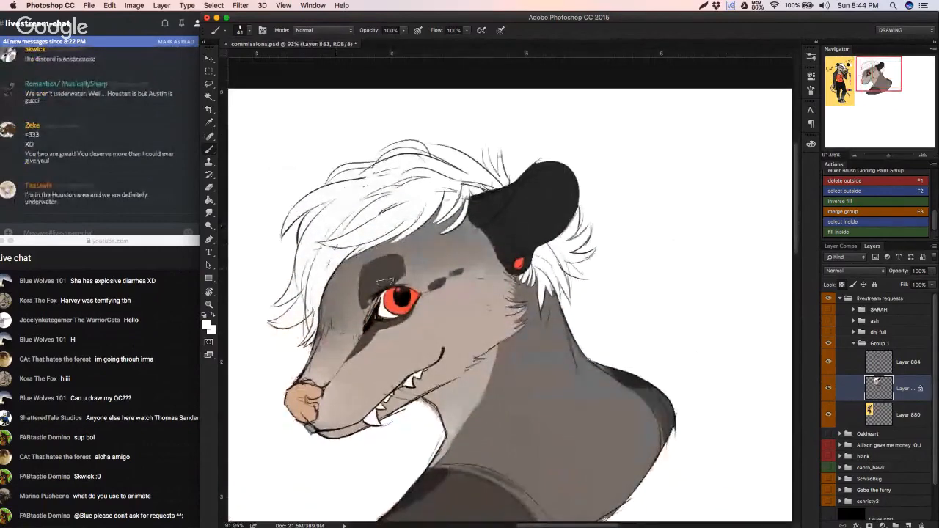
mouse_move(441, 319)
mouse_down()
mouse_move(437, 310)
mouse_move(427, 315)
mouse_up()
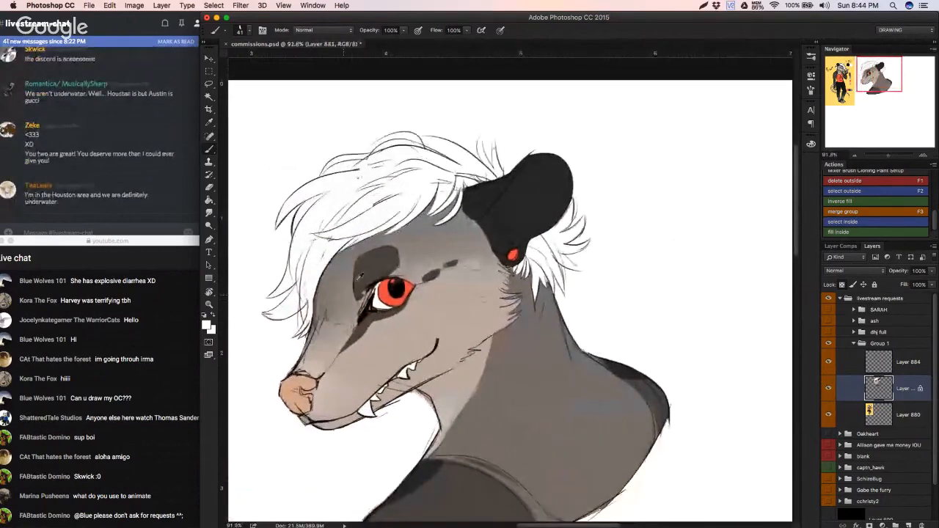
alt+click(359, 289)
mouse_move(361, 294)
mouse_down()
mouse_move(379, 315)
mouse_move(357, 279)
mouse_up()
drag(397, 307, 397, 291)
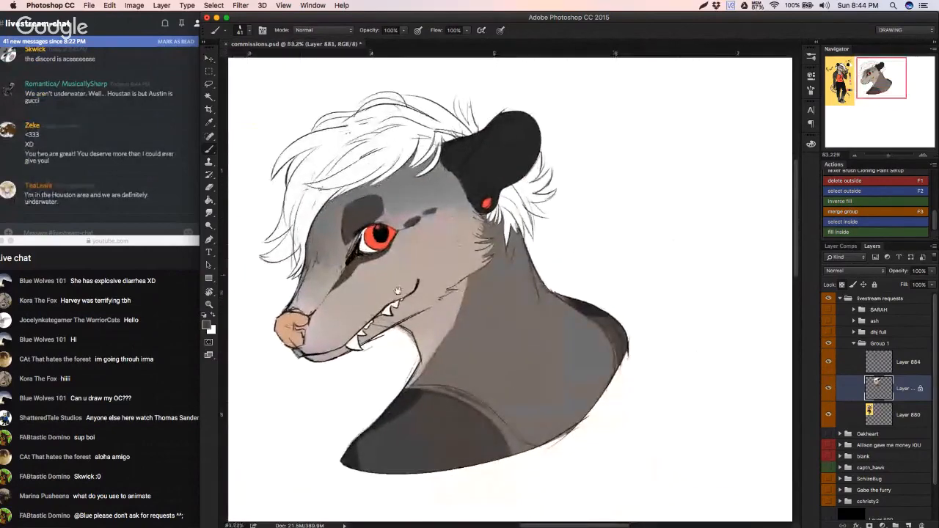
Step: Sample the orange of the reference's shirt and change the foreground colour to light blue 78dbf8
drag(397, 353, 580, 345)
drag(580, 345, 532, 346)
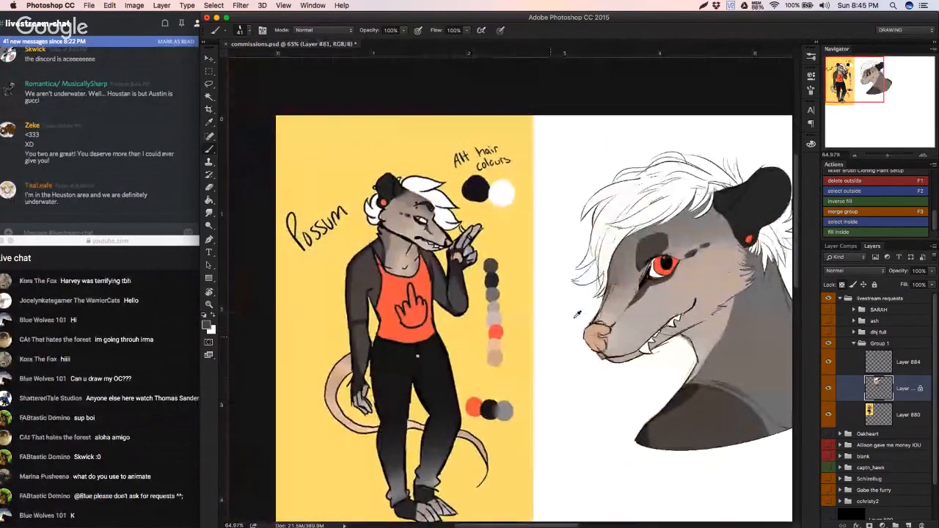
alt+click(425, 282)
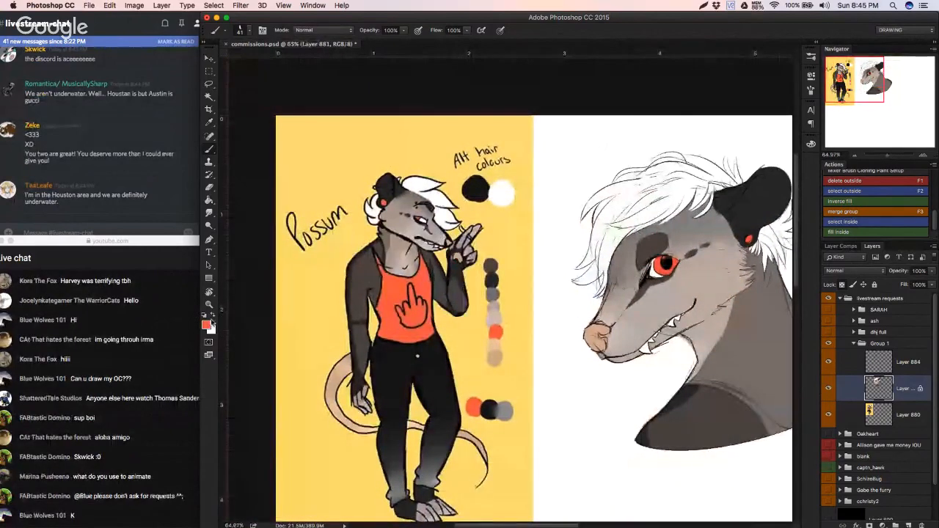
click(206, 325)
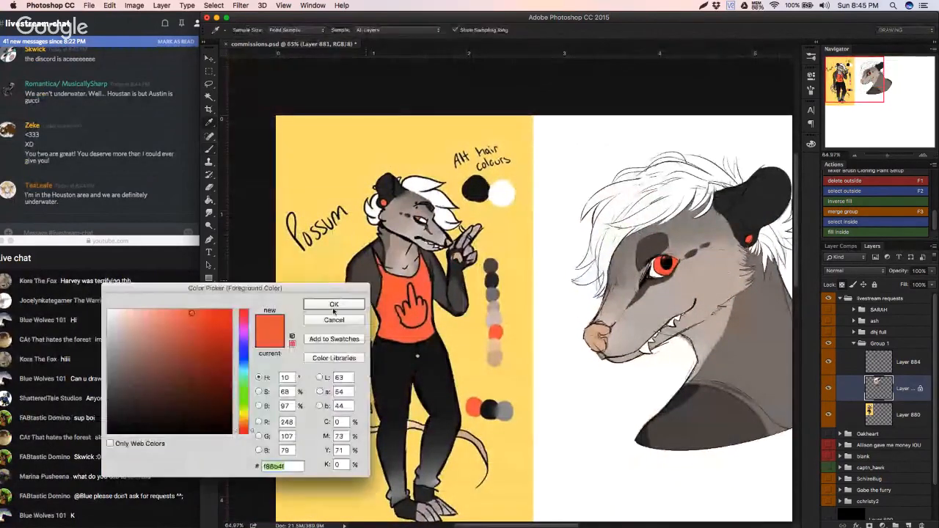
drag(244, 361, 244, 369)
mouse_move(197, 332)
mouse_down()
mouse_move(167, 316)
mouse_move(159, 322)
mouse_move(171, 312)
mouse_up()
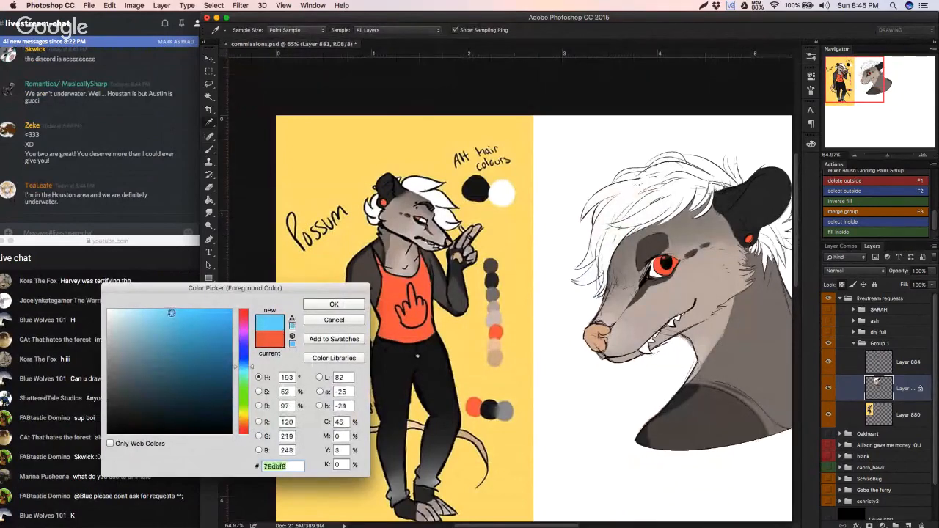
click(183, 153)
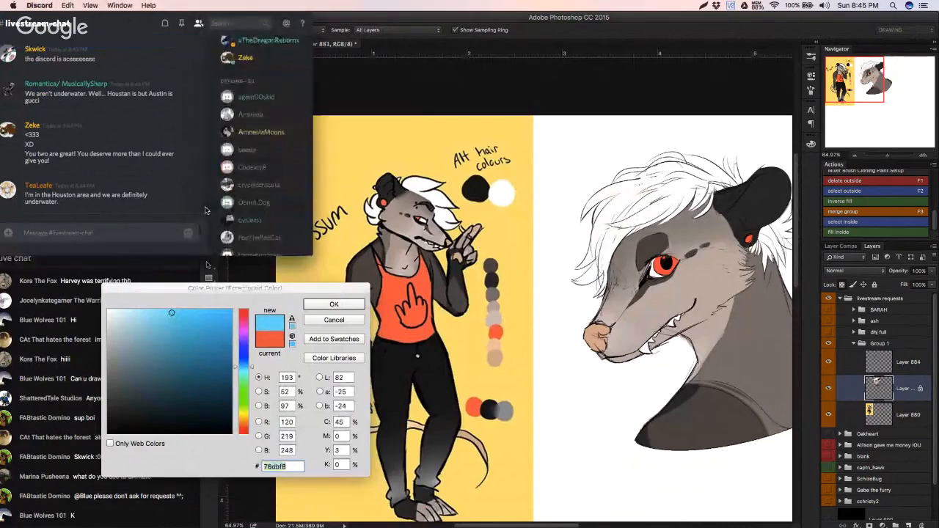
scroll(196, 185, up, 3)
scroll(205, 202, down, 3)
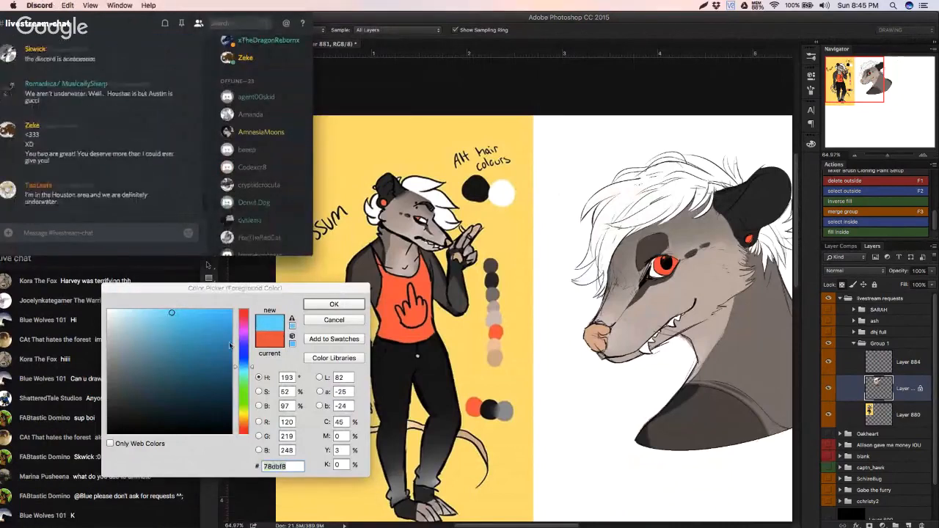
click(234, 298)
click(357, 308)
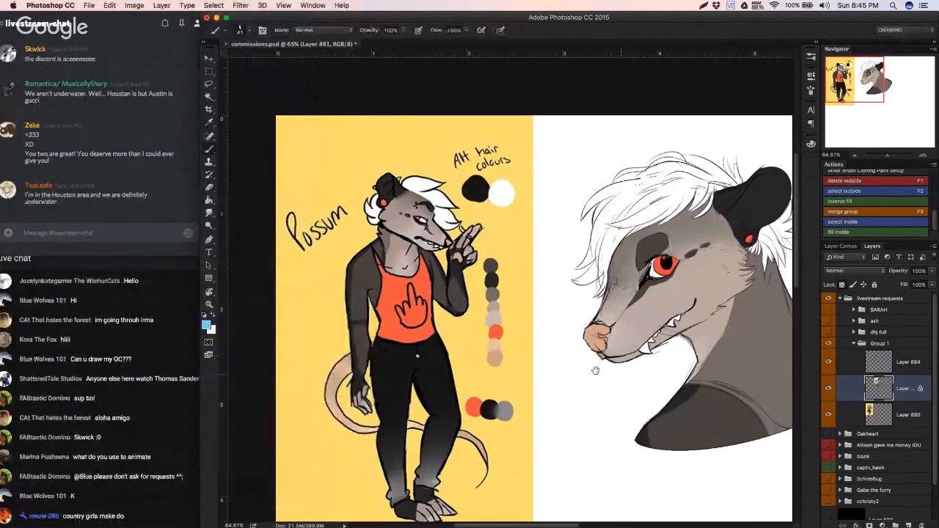
Step: Paint the curved shirt strap between neck and shoulder light blue, undoing strokes that stray from the sketch
drag(595, 371, 386, 343)
drag(460, 356, 423, 358)
drag(503, 371, 546, 371)
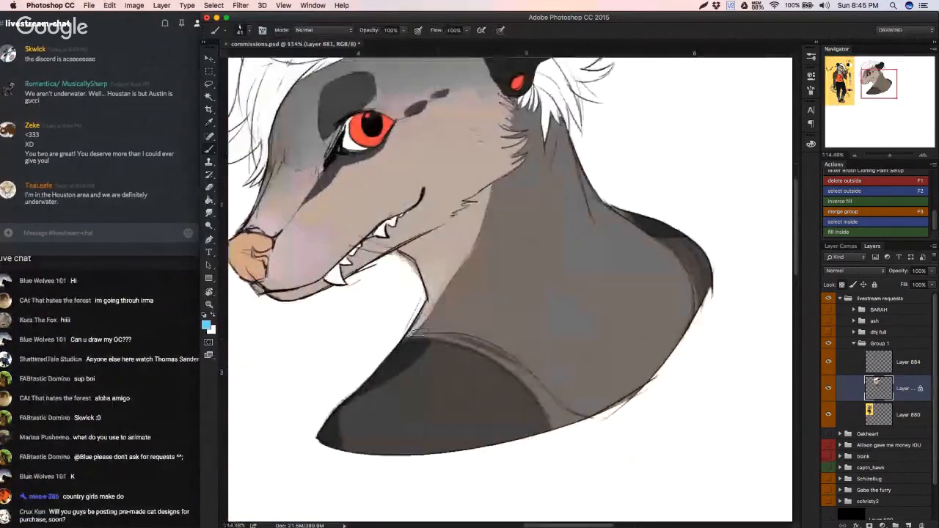
drag(405, 341, 498, 351)
key(super+z)
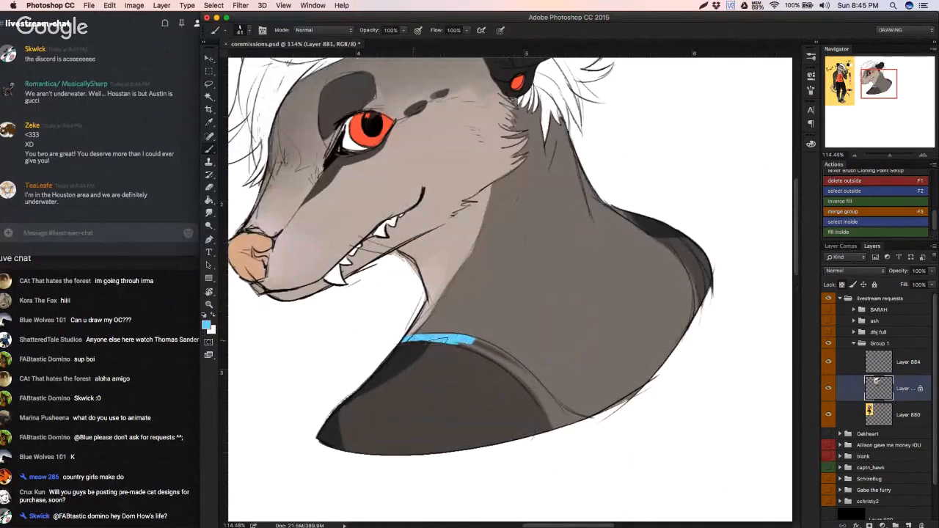
mouse_move(473, 352)
mouse_down()
mouse_move(504, 357)
mouse_move(474, 341)
mouse_move(521, 374)
mouse_move(498, 351)
mouse_move(556, 436)
mouse_up()
key(super+z)
key(super+z)
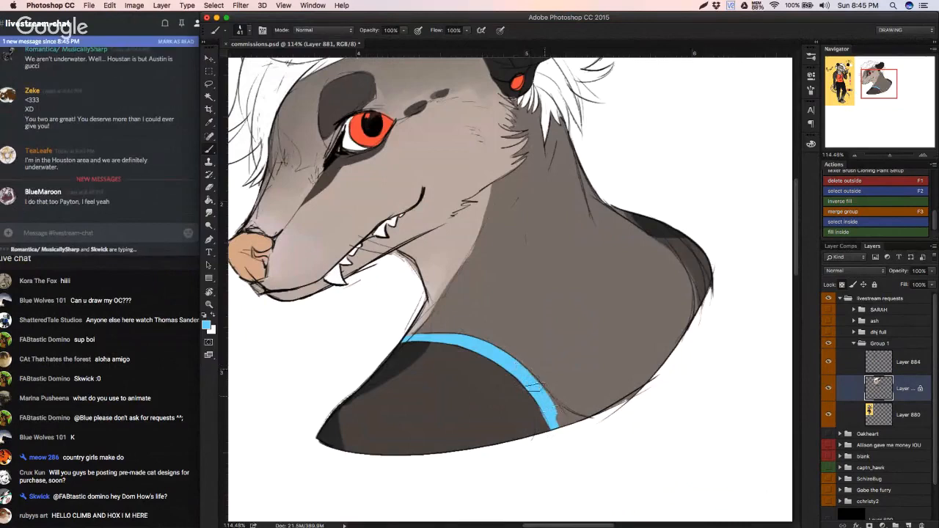
Step: Widen the blue strap at its lower end to fill the flared area at the bust's bottom edge
drag(518, 369, 553, 418)
mouse_move(517, 367)
mouse_down()
mouse_move(557, 423)
mouse_move(565, 427)
mouse_move(549, 400)
mouse_move(553, 385)
mouse_move(551, 410)
mouse_move(561, 417)
mouse_move(547, 397)
mouse_move(596, 422)
mouse_move(562, 417)
mouse_move(595, 424)
mouse_up()
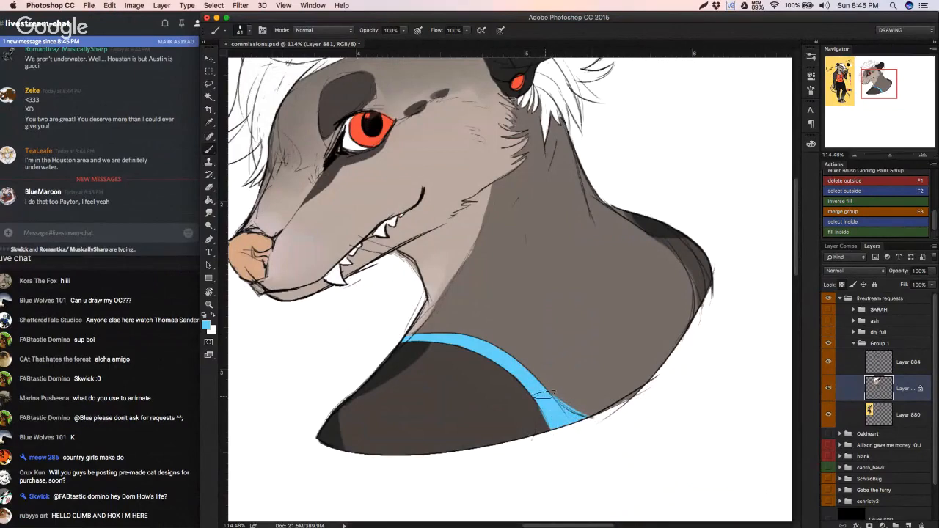
key(super+z)
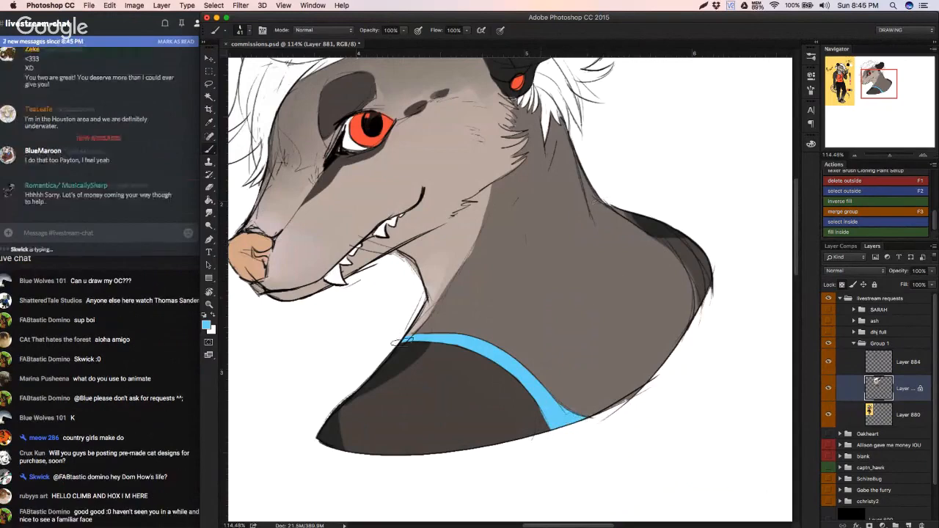
click(155, 402)
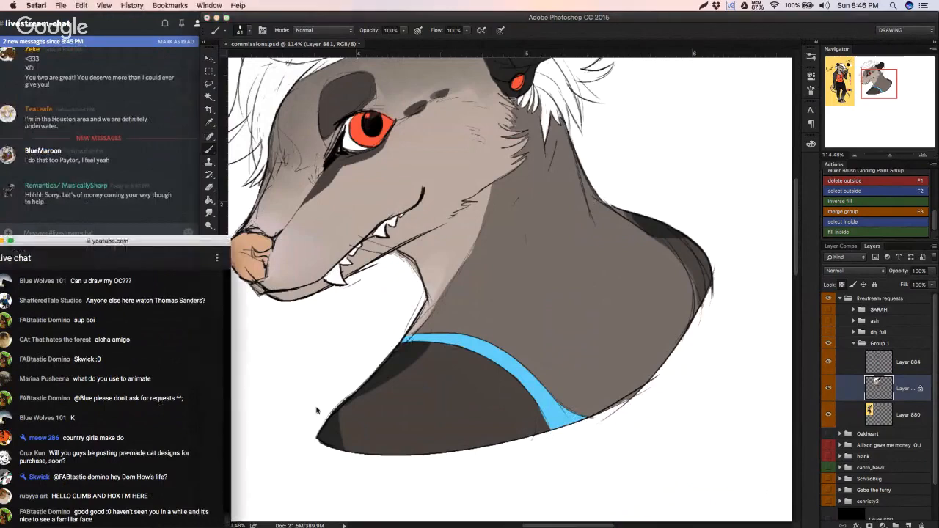
click(316, 415)
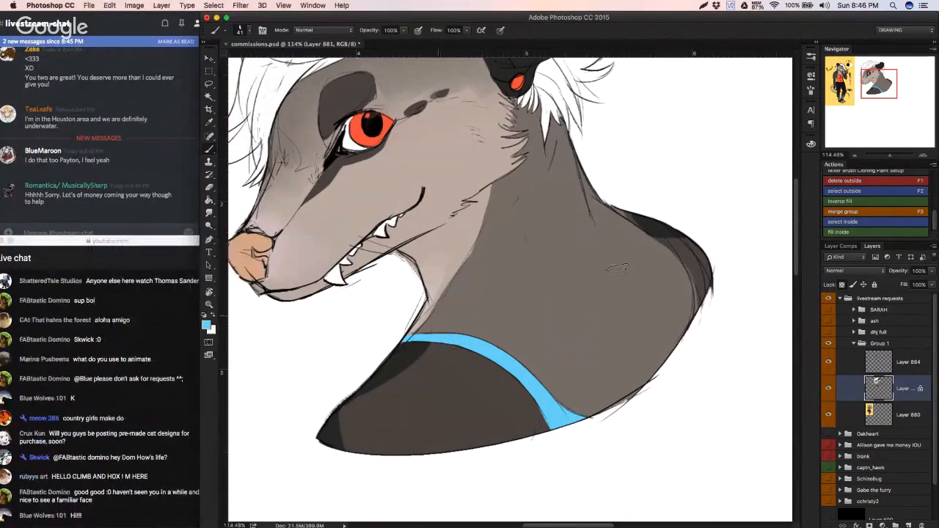
Step: Paint the far shirt strap light blue along the back of the shoulder, undoing strokes that stray from the sketch
drag(620, 210, 671, 241)
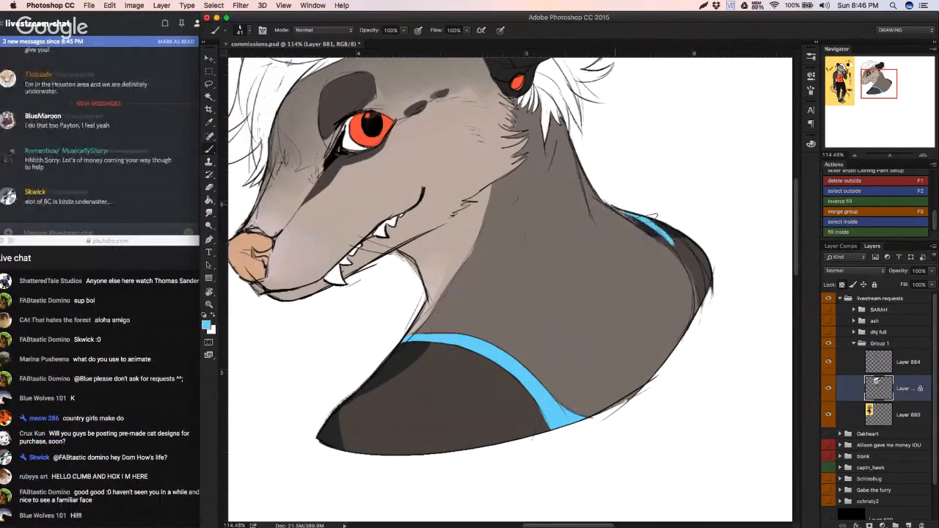
drag(635, 215, 688, 267)
key(super+z)
drag(634, 214, 694, 277)
drag(666, 235, 699, 298)
drag(687, 258, 698, 308)
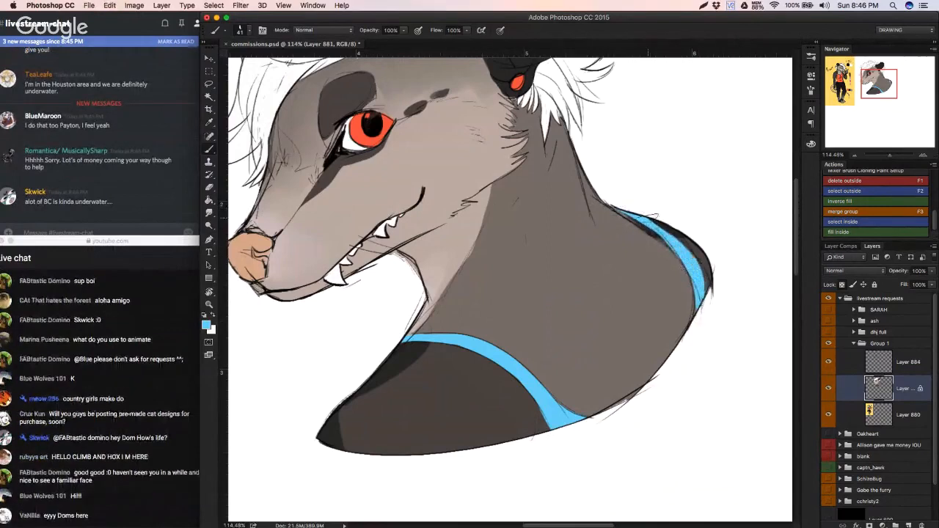
drag(645, 216, 673, 237)
drag(699, 277, 706, 291)
key(super+z)
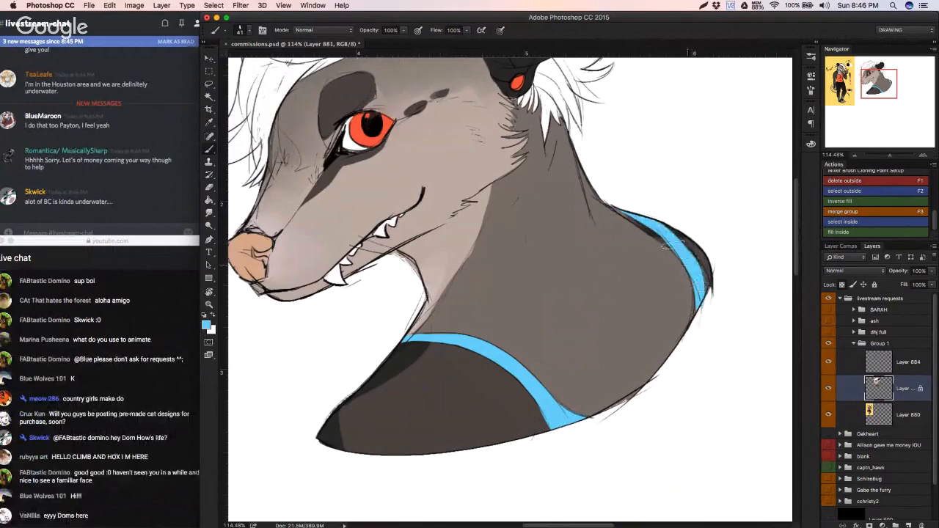
Step: Refine the outer edge of the far blue strap down the shoulder curve, redoing strokes that overrun
drag(655, 221, 707, 289)
key(super+z)
drag(653, 222, 703, 289)
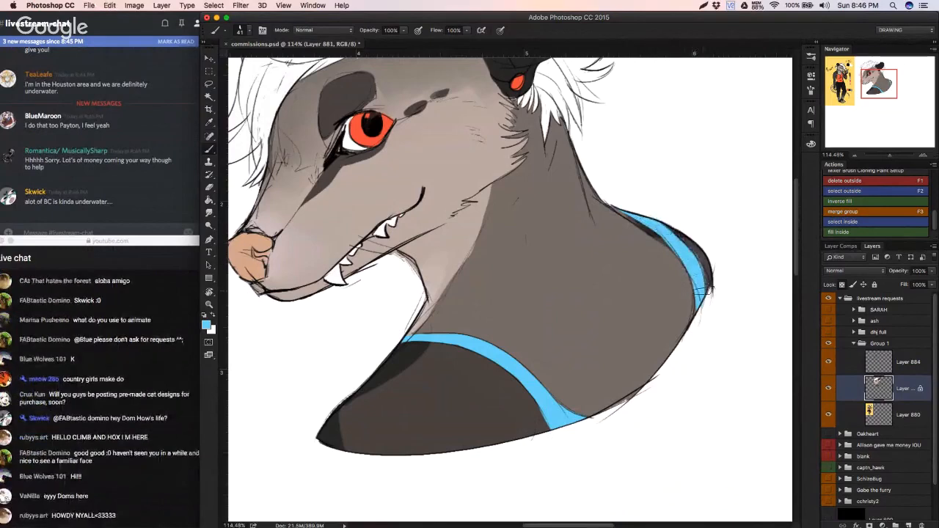
key(super+z)
drag(655, 222, 695, 259)
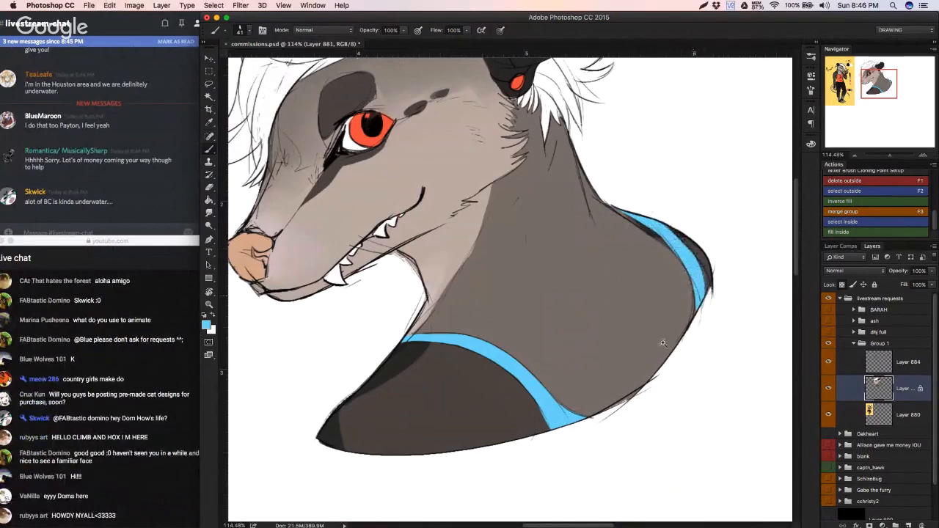
Step: Fill the dark gap at the front strap's lower end with light blue and sample the dark arm colour beside it
drag(639, 375, 636, 378)
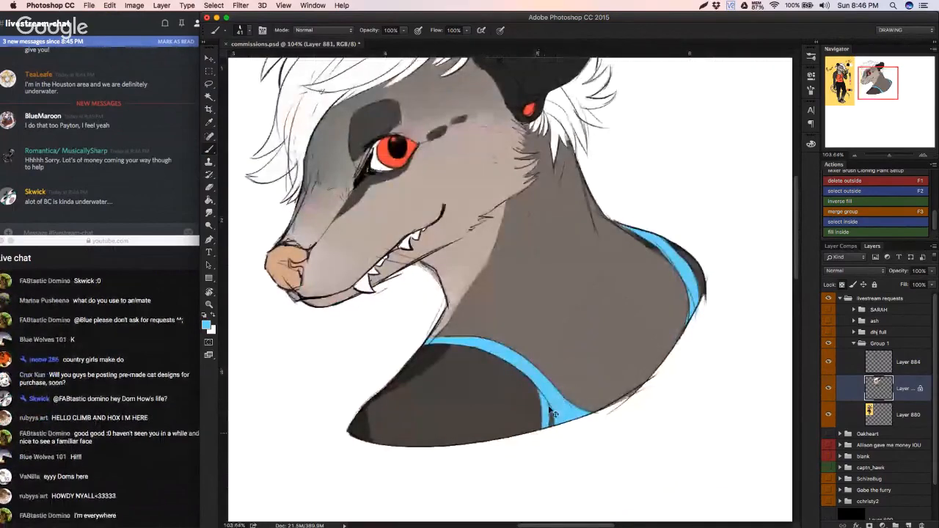
mouse_move(552, 411)
mouse_down()
mouse_move(551, 423)
mouse_move(521, 425)
mouse_move(546, 422)
mouse_up()
alt+click(538, 402)
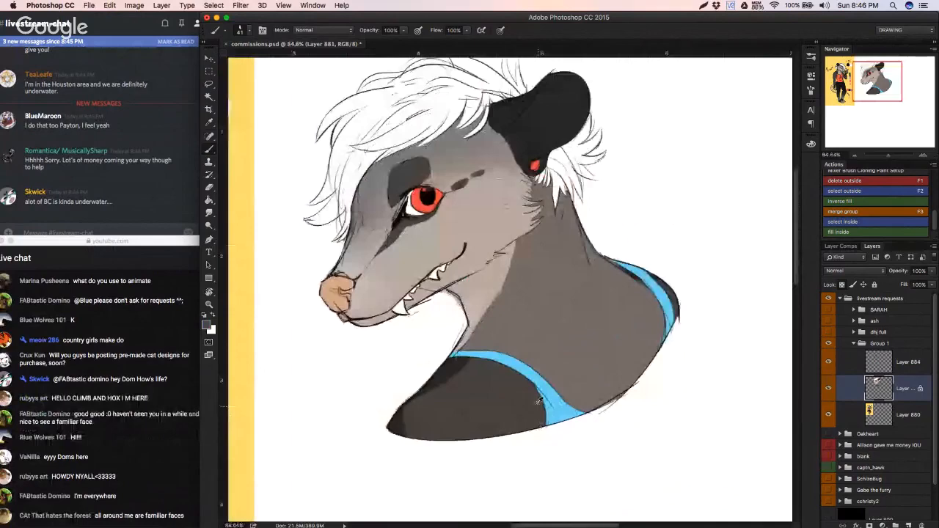
Step: Sample black from the ear and dab two small piercing dots at the brow marking's upper edge, undoing misplaced dabs
mouse_move(538, 400)
mouse_down()
mouse_move(542, 419)
mouse_move(526, 401)
mouse_move(503, 408)
mouse_move(573, 397)
mouse_move(546, 390)
mouse_move(591, 357)
mouse_move(666, 230)
mouse_up()
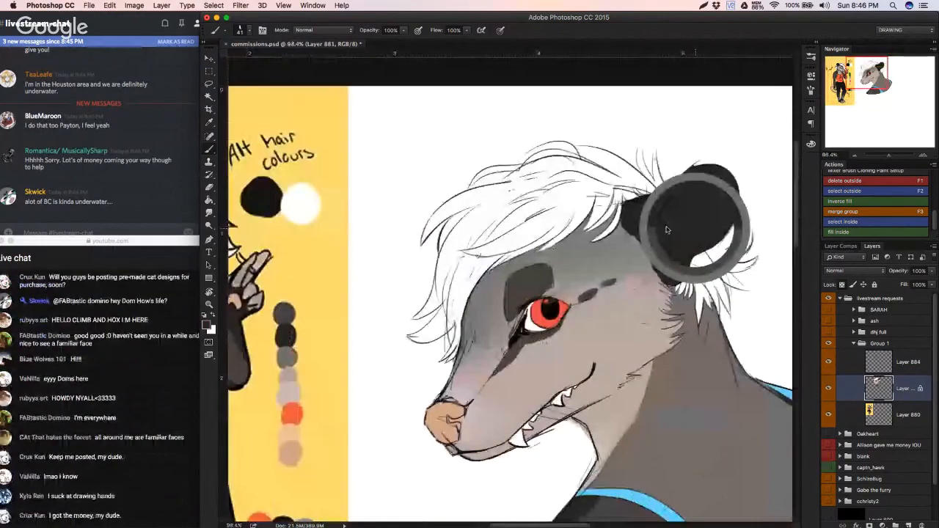
mouse_move(548, 258)
mouse_down()
mouse_move(687, 276)
mouse_move(678, 276)
mouse_up()
key(super+z)
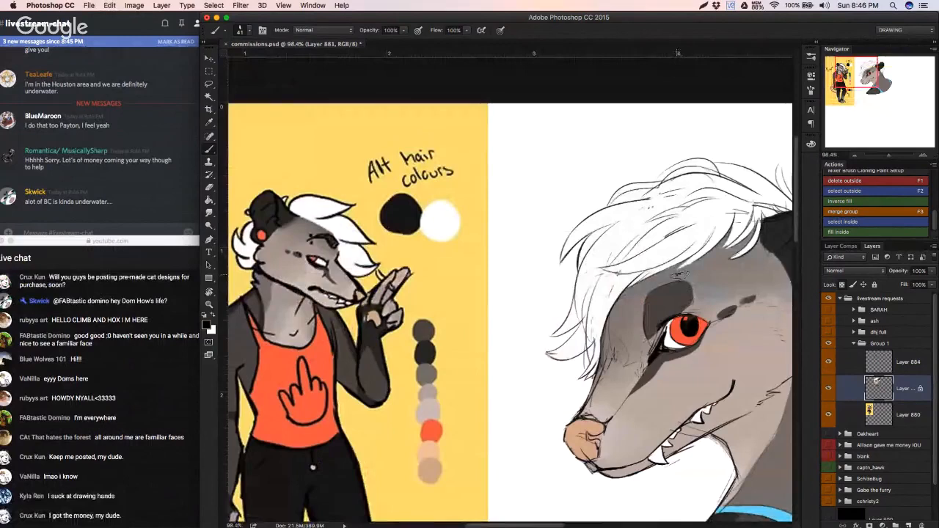
drag(677, 275, 677, 281)
key(super+z)
key(super+z)
key(super+z)
click(675, 276)
click(677, 286)
key(super+z)
click(677, 286)
key(super+z)
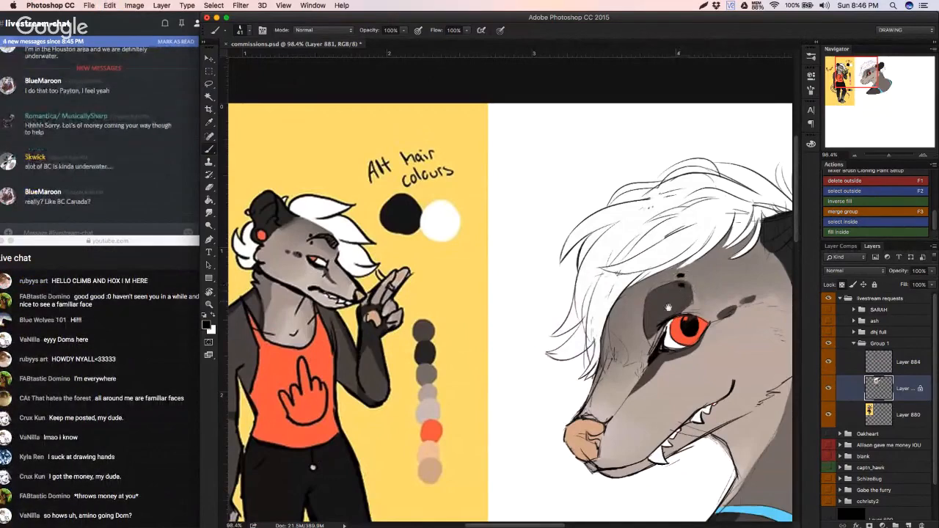
Step: Undo the piercing dots and repaint them as two small slanted black dabs above and on the brow marking
scroll(667, 307, down, 4)
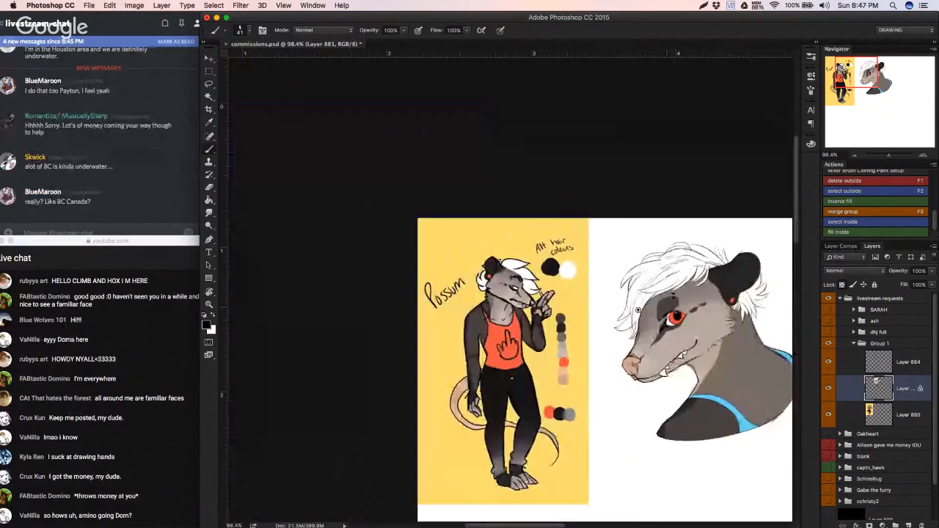
super+drag(638, 310, 647, 309)
drag(624, 280, 544, 261)
super+drag(595, 294, 618, 274)
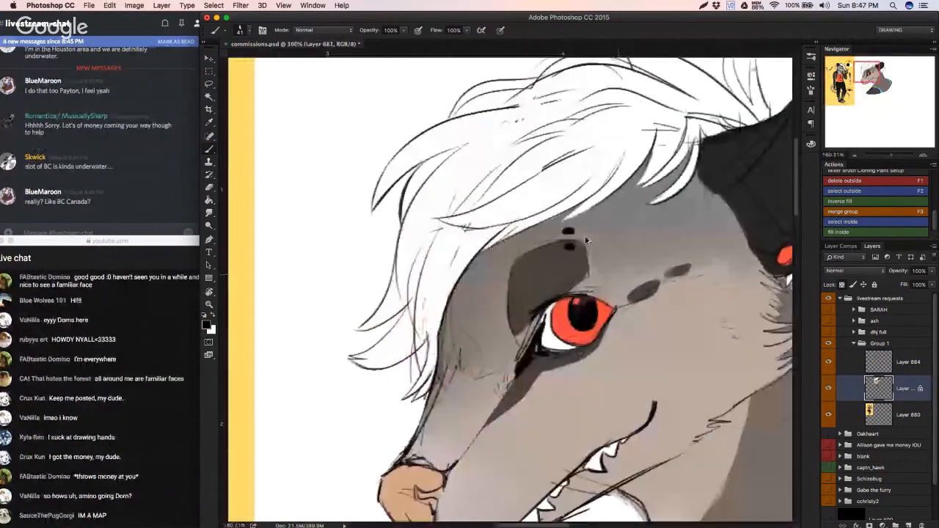
key(super+alt+z)
key(super+alt+z)
drag(569, 235, 564, 236)
key(super+alt+z)
click(559, 234)
key(super+z)
drag(570, 245, 564, 249)
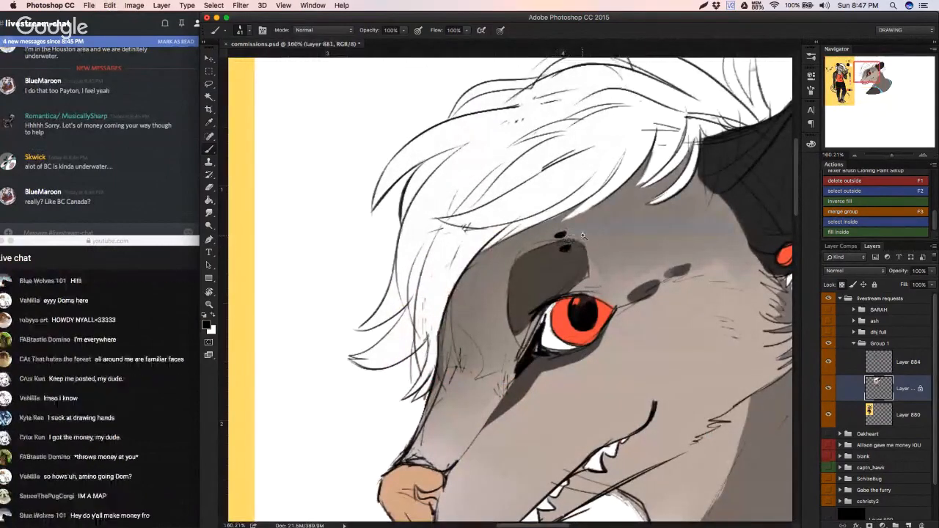
scroll(412, 347, down, 5)
scroll(412, 347, down, 5)
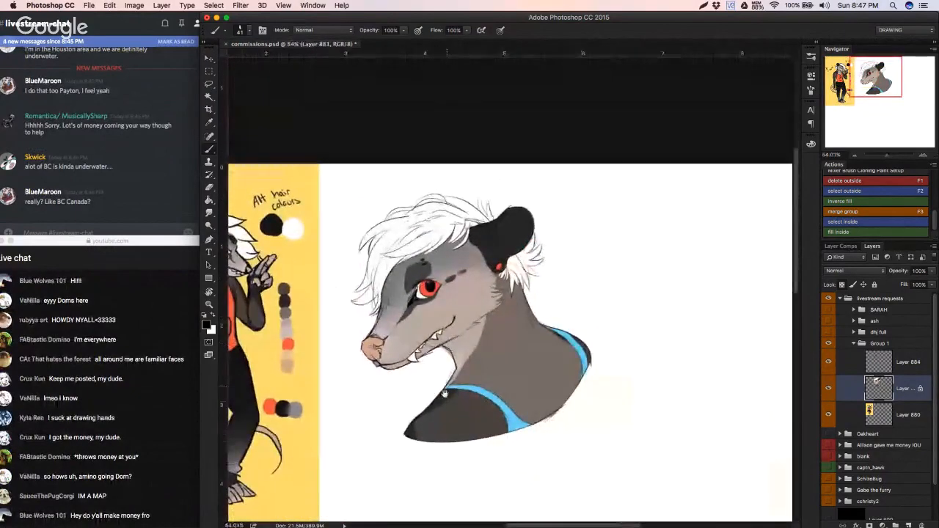
drag(448, 392, 465, 392)
click(828, 388)
click(827, 388)
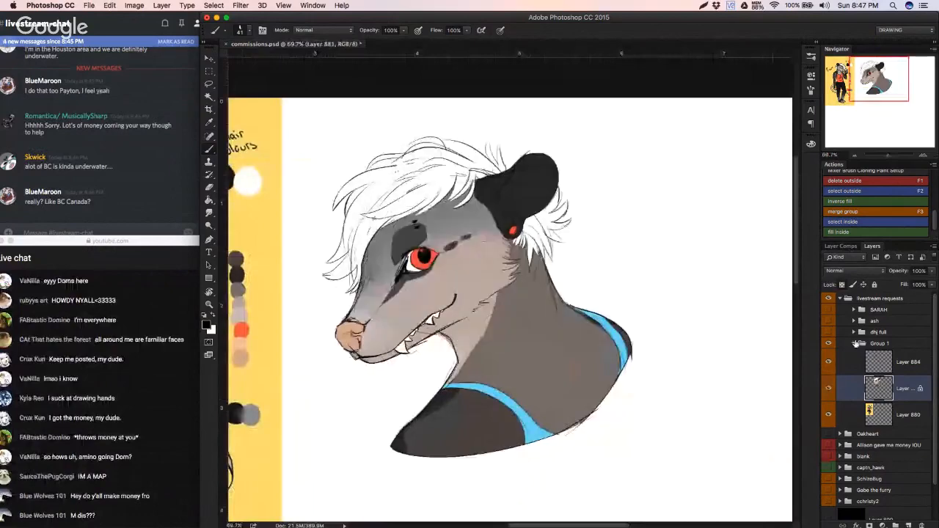
click(863, 345)
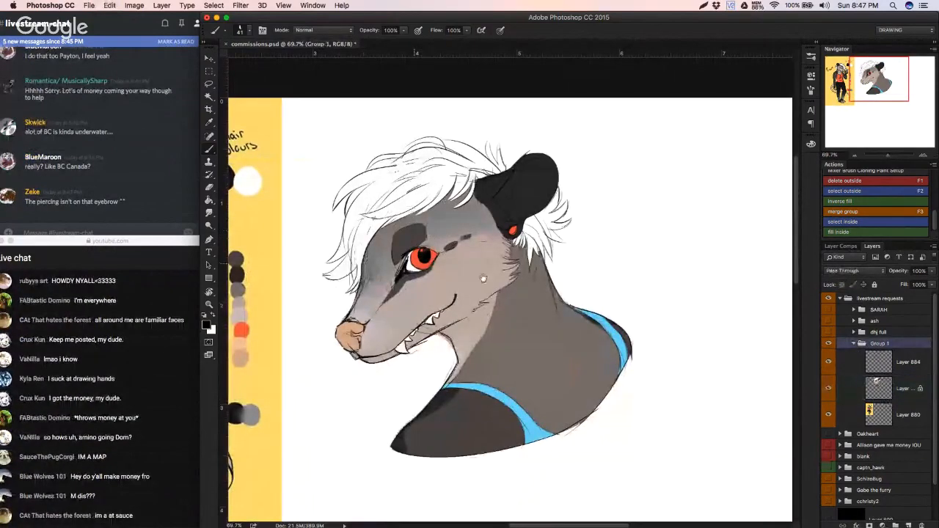
mouse_move(421, 263)
mouse_down()
mouse_move(628, 318)
mouse_move(605, 309)
mouse_move(616, 311)
mouse_move(589, 317)
mouse_move(611, 329)
mouse_up()
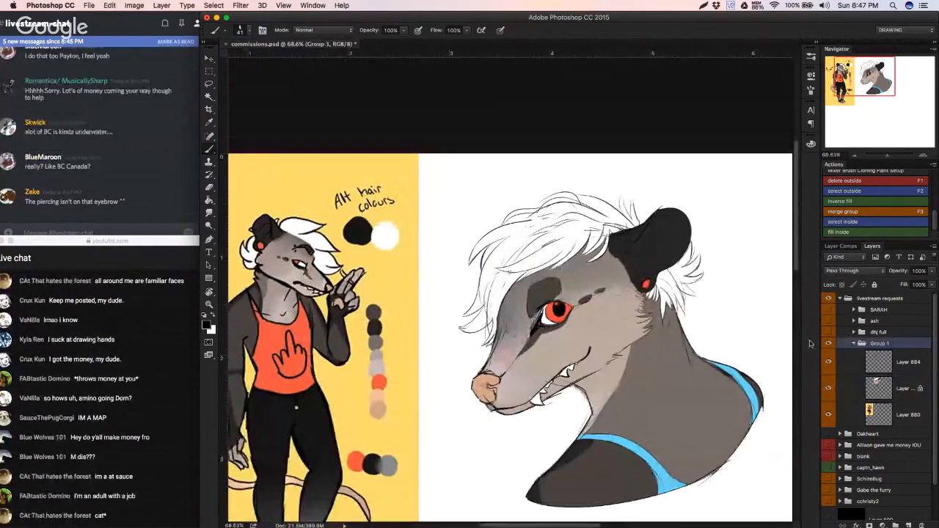
Step: Check the colour and sketch layers by toggling their visibility, and add a new layer directly above the colour layer
click(889, 381)
click(829, 391)
click(830, 391)
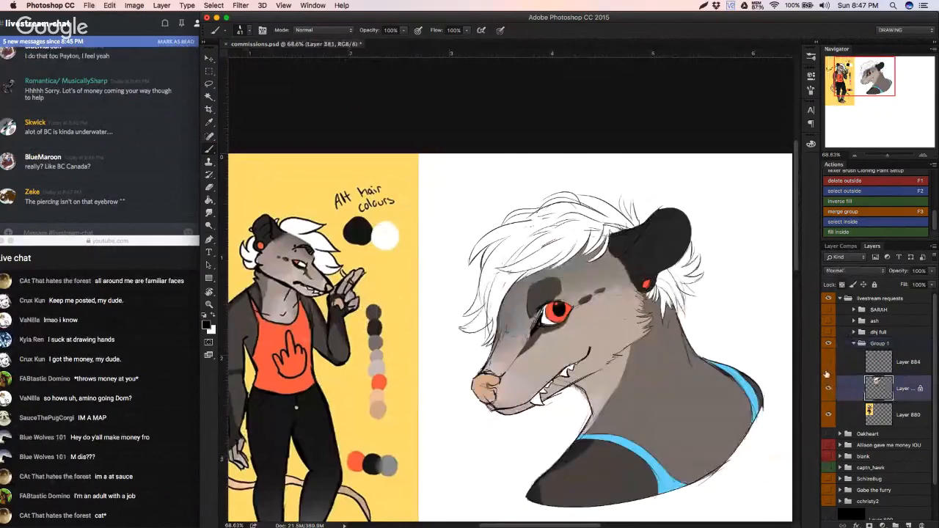
click(829, 364)
click(829, 364)
click(908, 525)
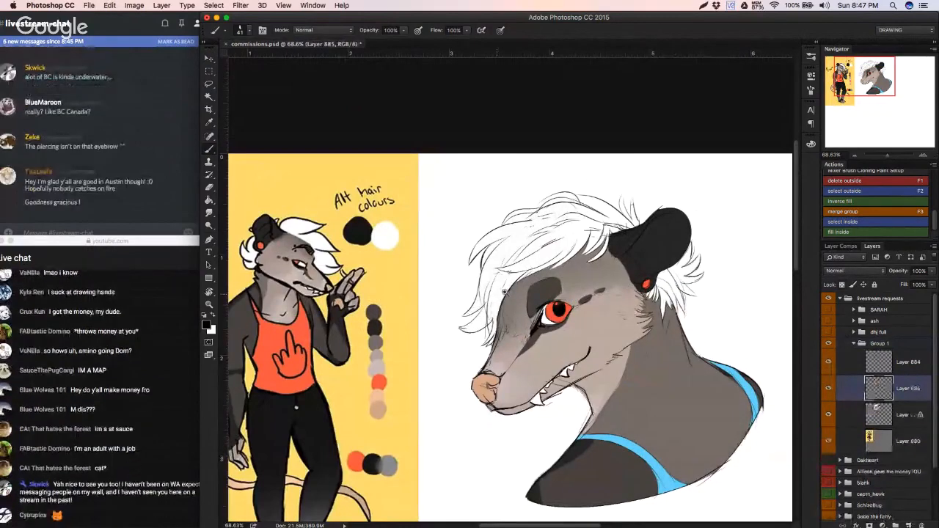
Step: Sample the dark colour of the brow marking and try the Color Burn brush mode before restoring Normal
scroll(540, 301, up, 4)
alt+click(616, 311)
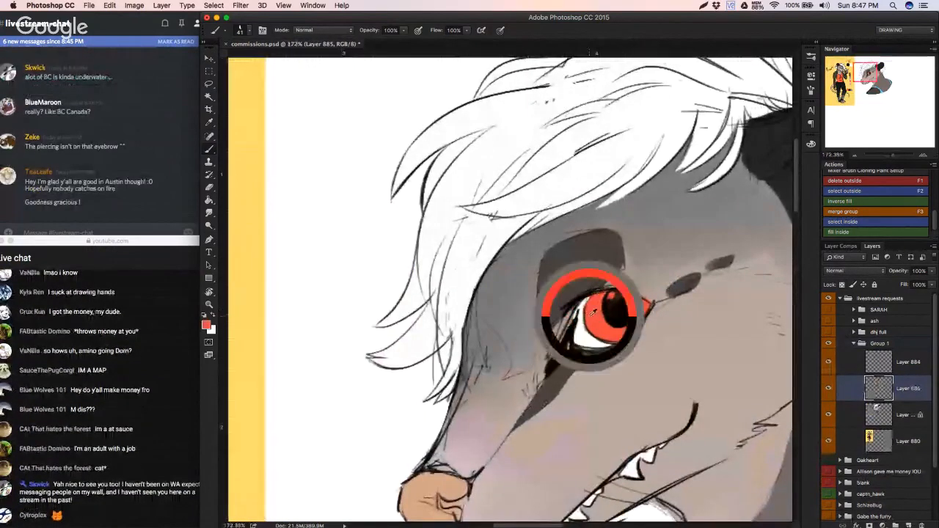
alt+click(556, 294)
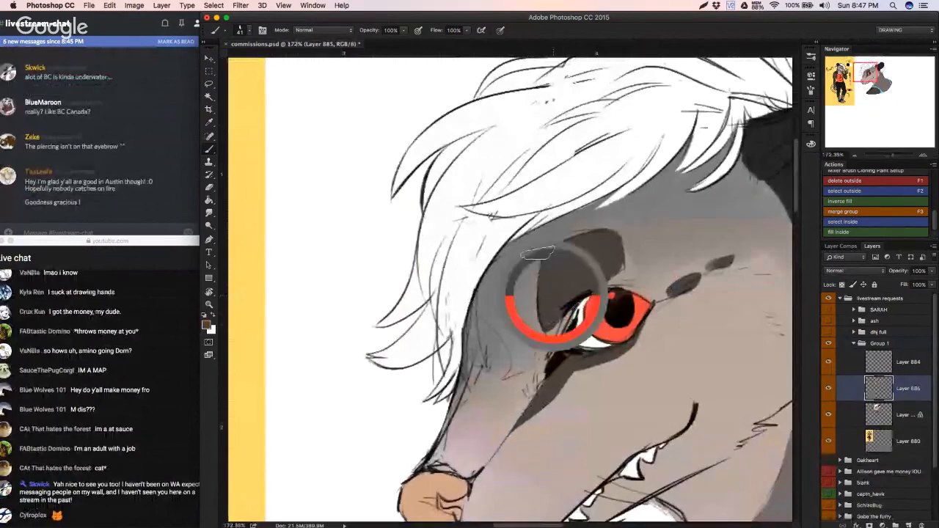
click(306, 31)
click(310, 79)
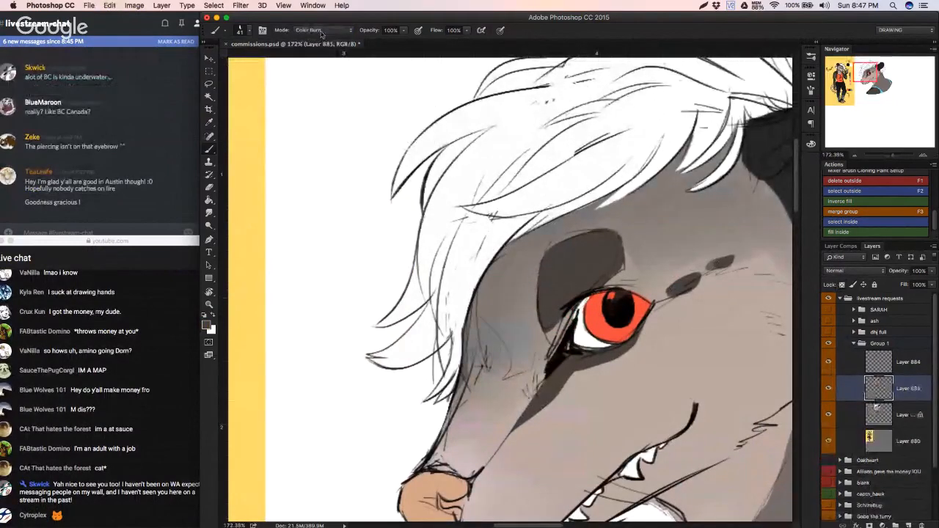
click(321, 31)
click(322, 15)
Step: Try Color Burn as the new layer's blend mode with a test shading stroke on the eye, and undo the stroke
click(842, 271)
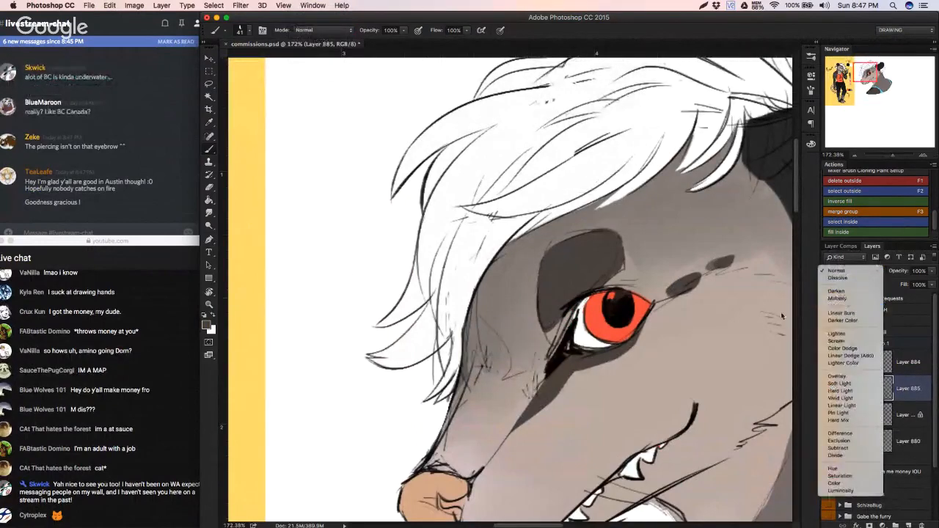
click(843, 312)
mouse_move(591, 317)
mouse_down()
mouse_move(641, 299)
mouse_move(586, 321)
mouse_up()
key(super+z)
key(super+z)
Step: Set the new layer's blend mode to Multiply and test shading strokes across the upper iris, undoing them
click(839, 273)
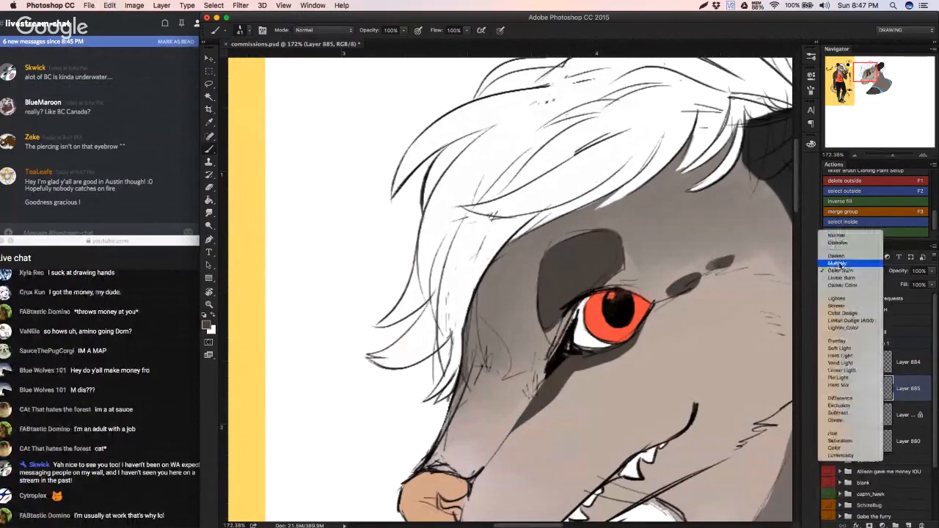
click(840, 262)
drag(629, 301, 643, 300)
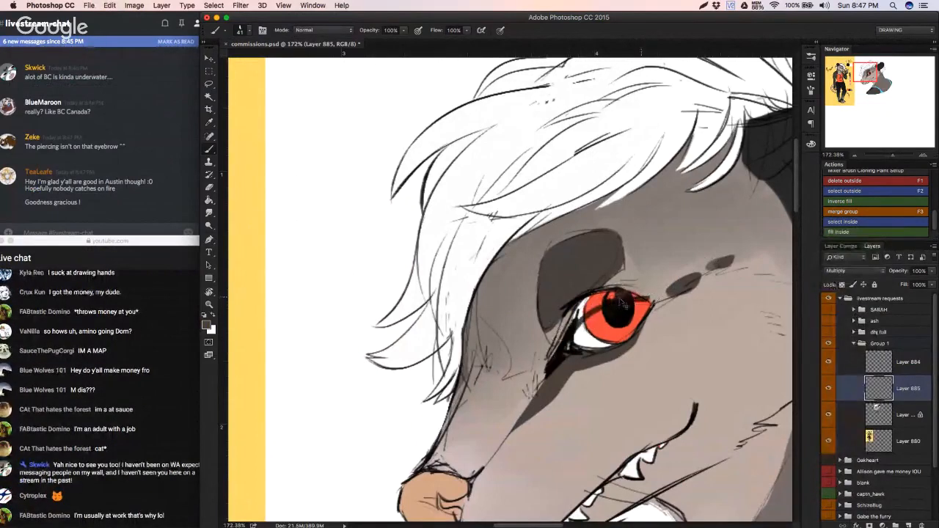
key(super+z)
alt+click(595, 307)
mouse_move(582, 320)
mouse_down()
mouse_move(595, 297)
mouse_move(629, 299)
mouse_up()
key(super+z)
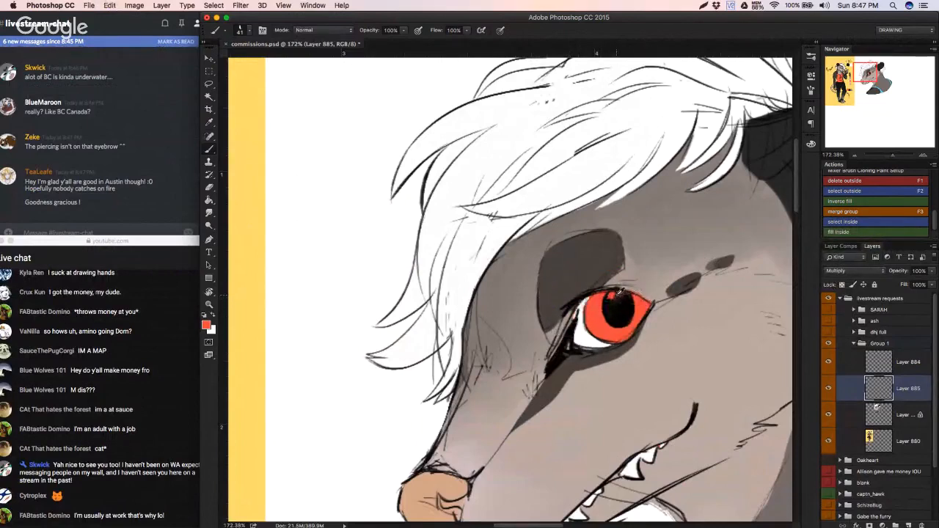
Step: Shade the upper part of the eye dark red beneath the lid and lower the shading layer's opacity to 60%
alt+click(598, 306)
mouse_move(579, 321)
mouse_down()
mouse_move(620, 299)
mouse_move(600, 297)
mouse_move(647, 307)
mouse_up()
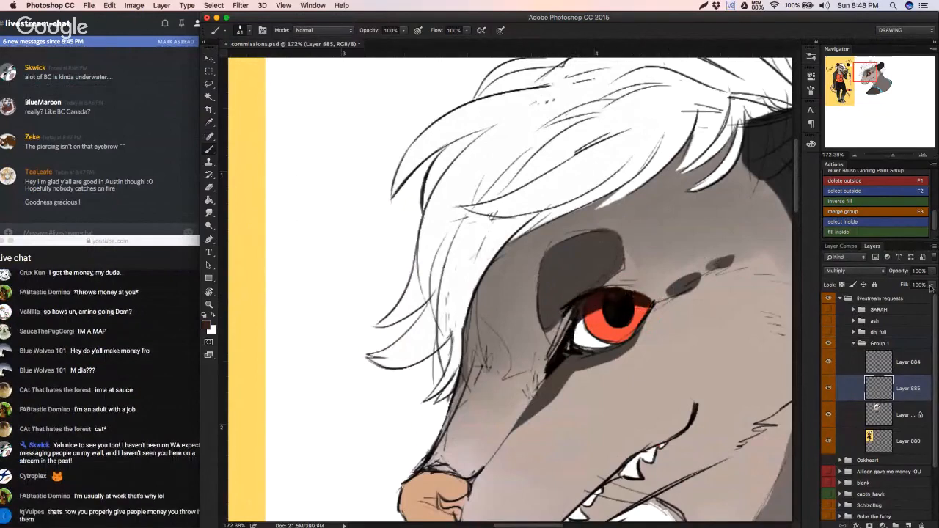
drag(932, 271, 906, 285)
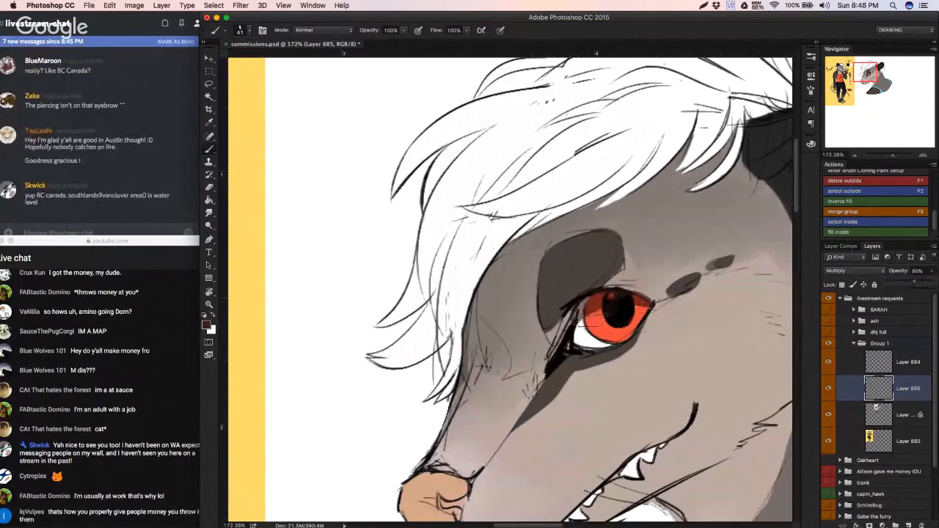
click(569, 343)
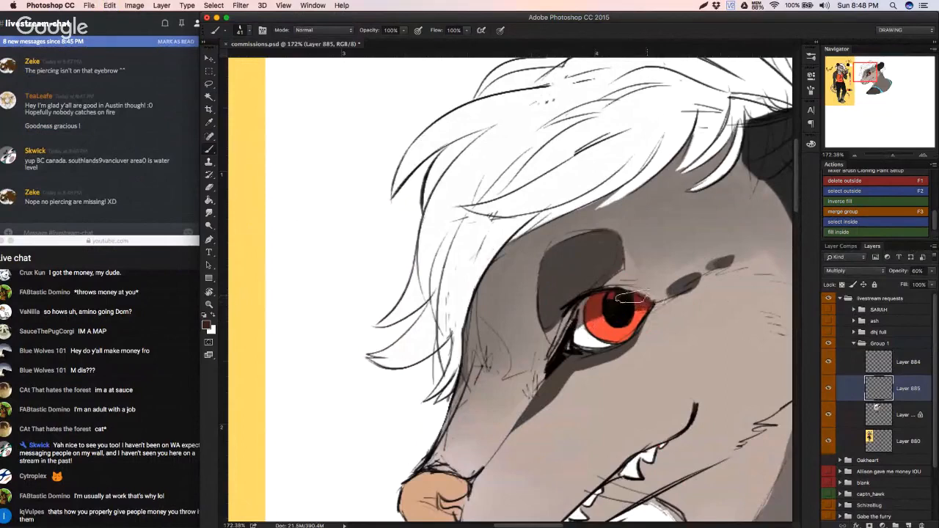
Step: Lock the eye shading layer's transparent pixels, sample the iris red and blend the shading edge with the Mixer Brush
key(e)
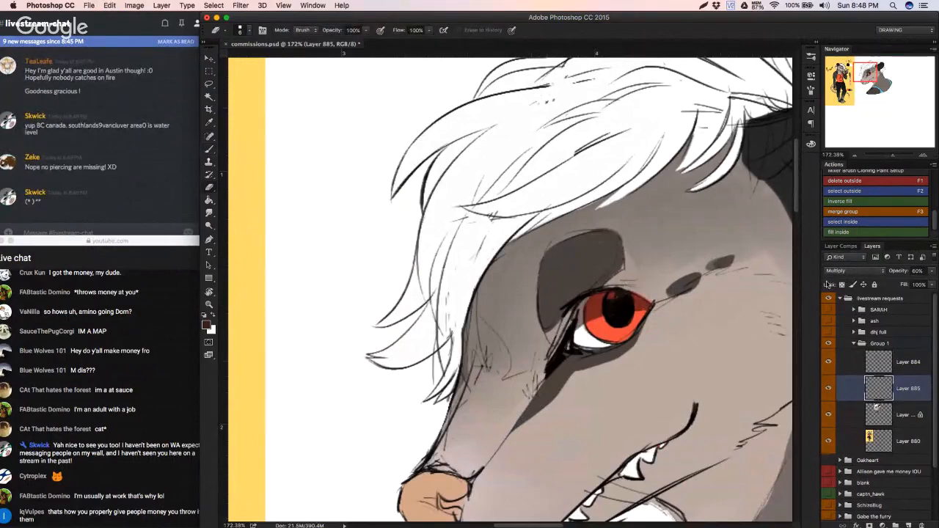
click(842, 285)
key(b)
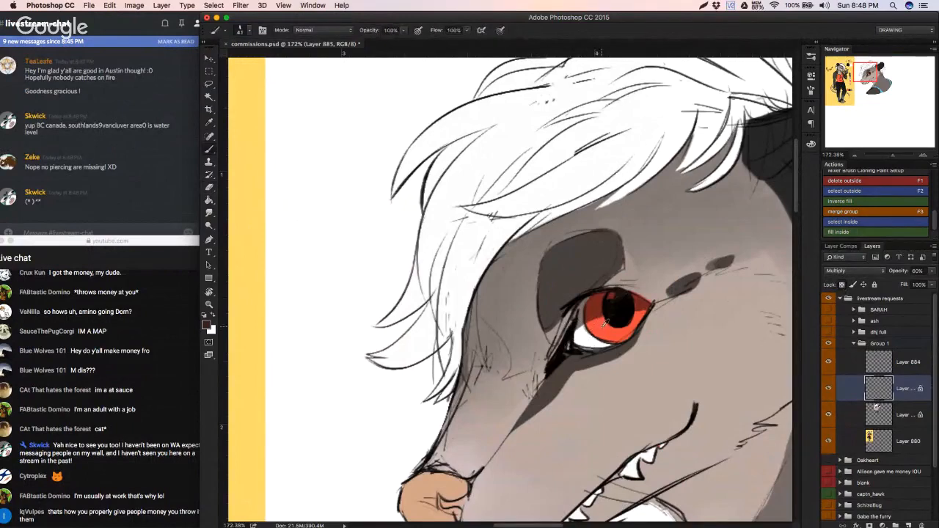
alt+click(603, 323)
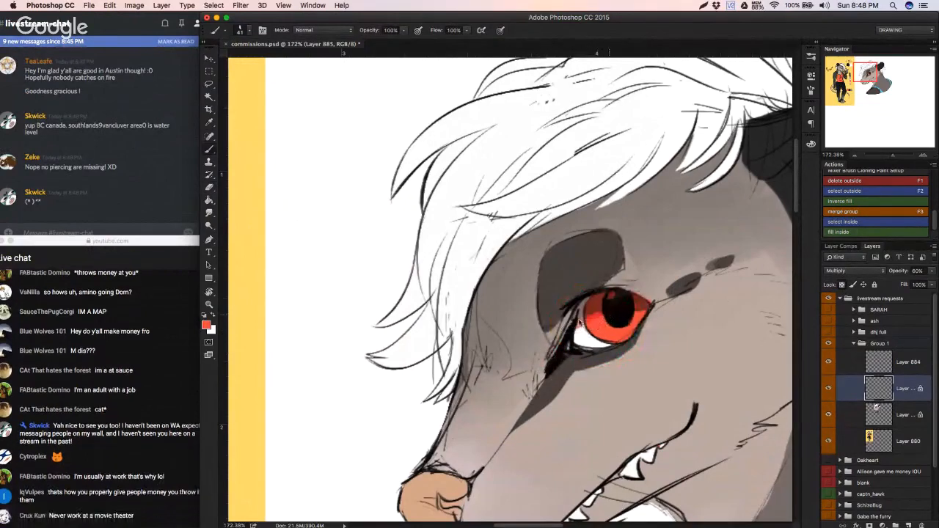
key(shift+b)
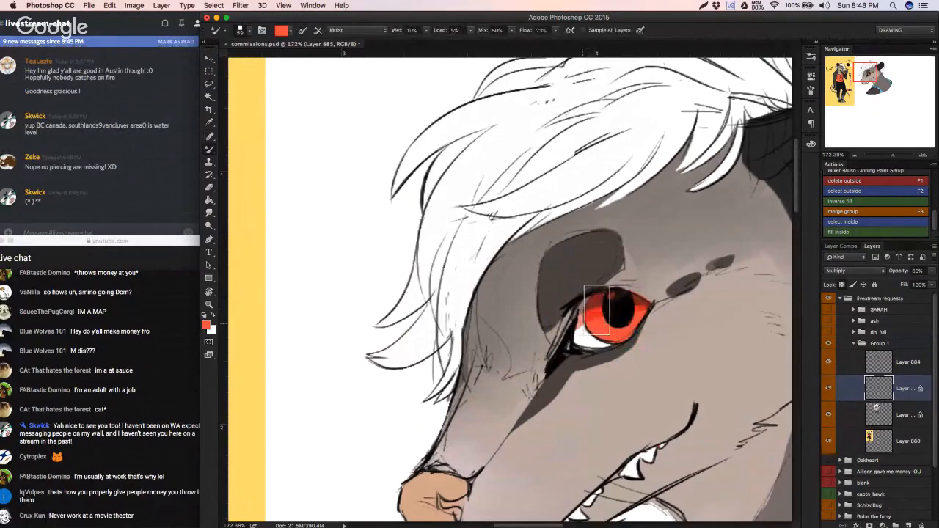
mouse_move(602, 335)
mouse_down()
mouse_move(506, 341)
mouse_move(905, 418)
mouse_move(886, 352)
mouse_up()
Step: Add a new layer at the top of Group 1 and paint white highlights on the possum's eye
click(908, 526)
key(shift+b)
alt+click(439, 385)
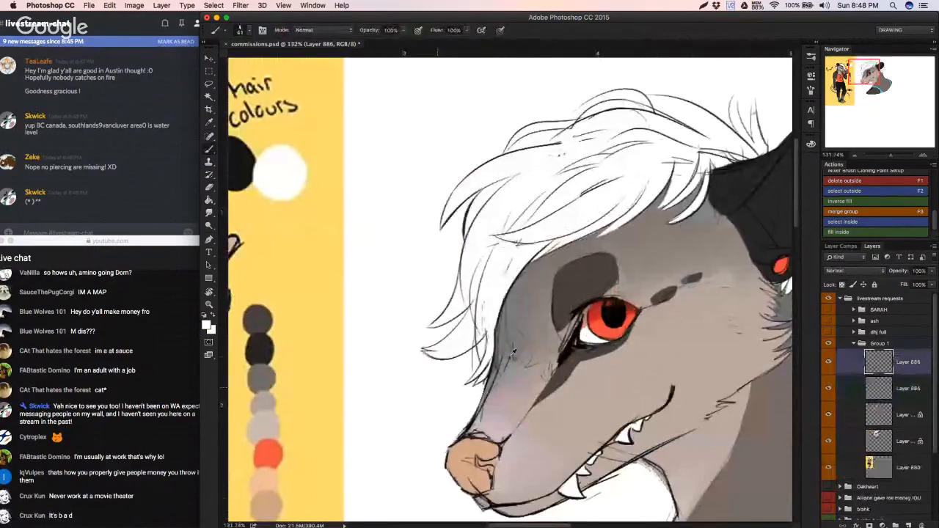
mouse_move(604, 312)
mouse_down()
mouse_move(595, 312)
mouse_move(622, 316)
mouse_up()
key(super+z)
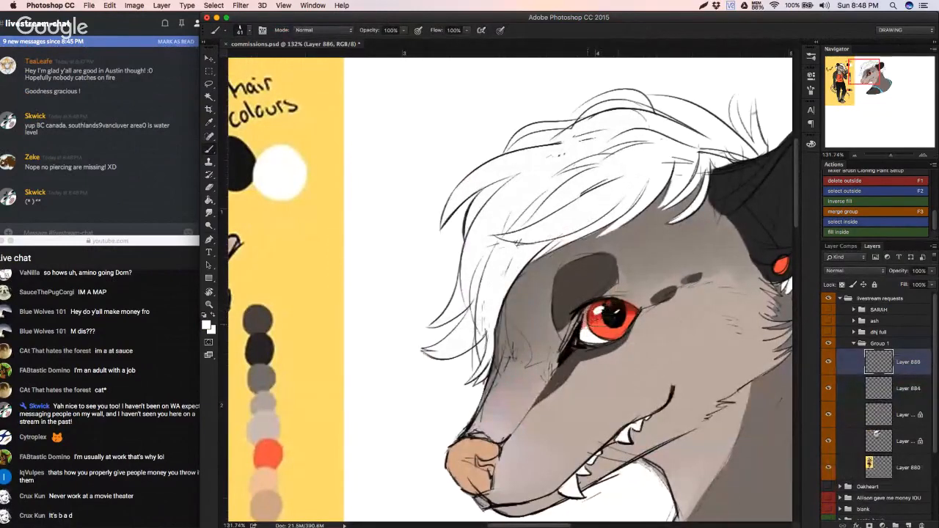
key(super+z)
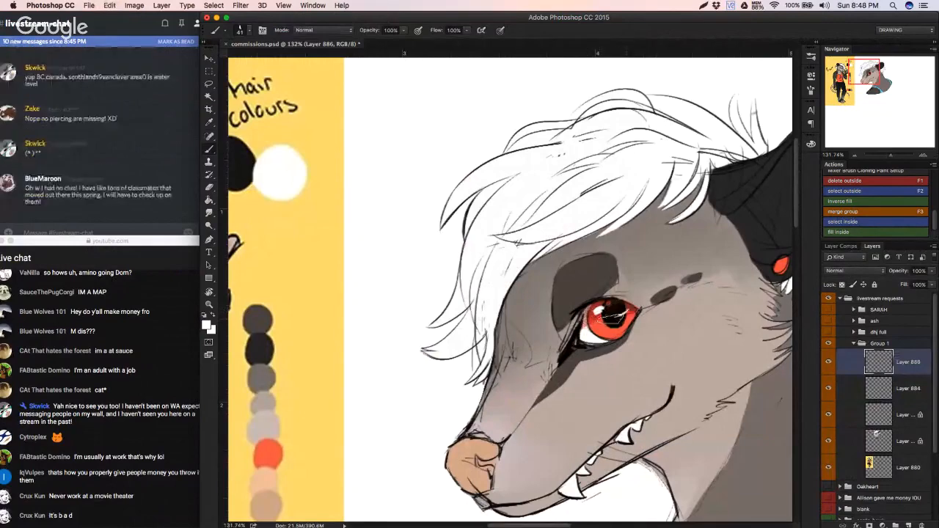
Step: Collapse and hide the possum's Group 1, and show and expand the dhj full group
scroll(624, 310, down, 5)
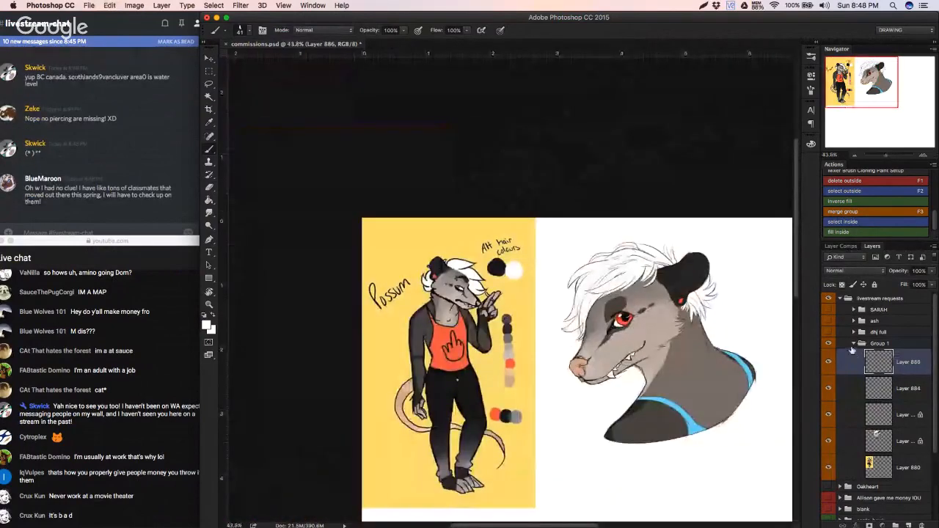
click(852, 345)
click(853, 344)
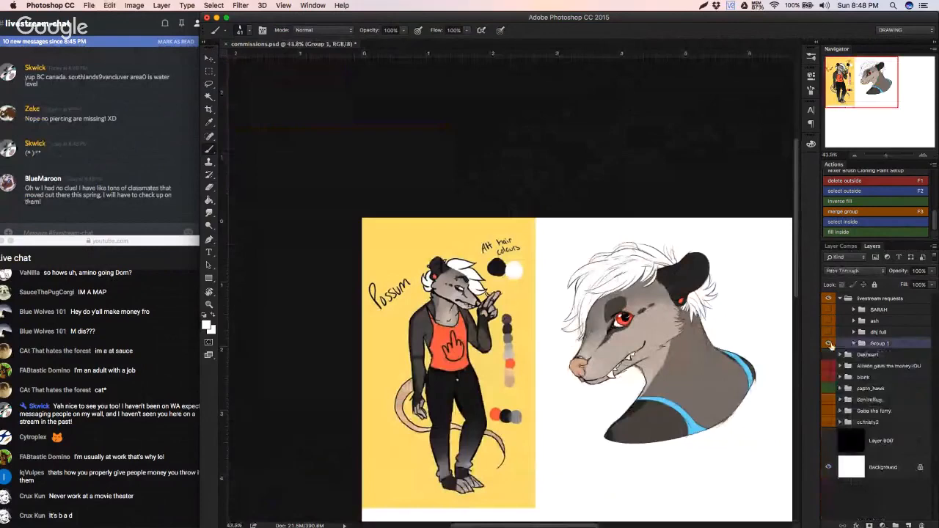
click(828, 343)
click(829, 332)
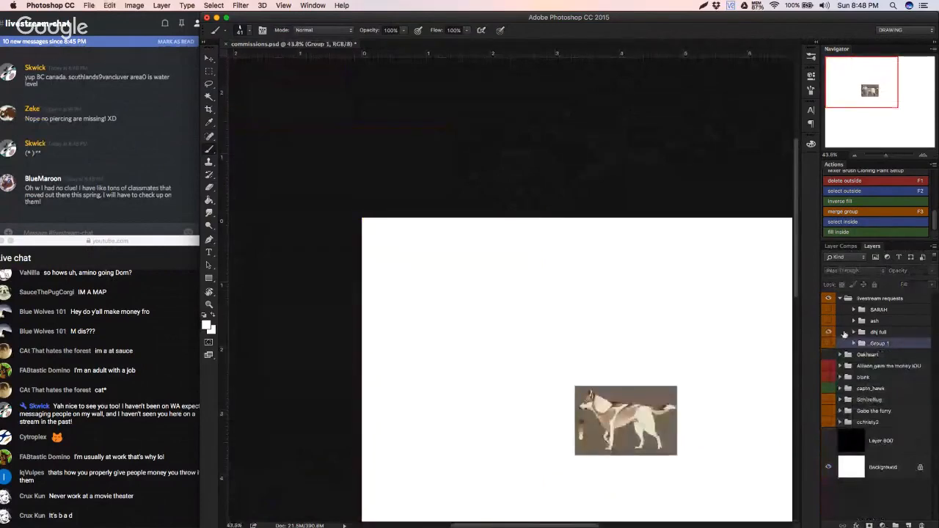
click(846, 333)
click(853, 332)
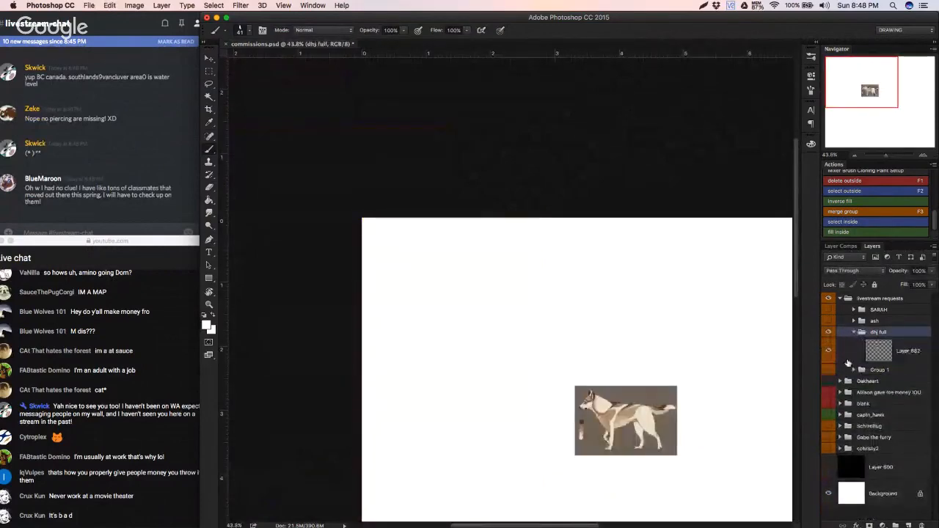
Step: Add a new layer above the dog reference in the dhj full group and hide the reference layer
click(828, 352)
click(829, 352)
click(903, 352)
click(910, 526)
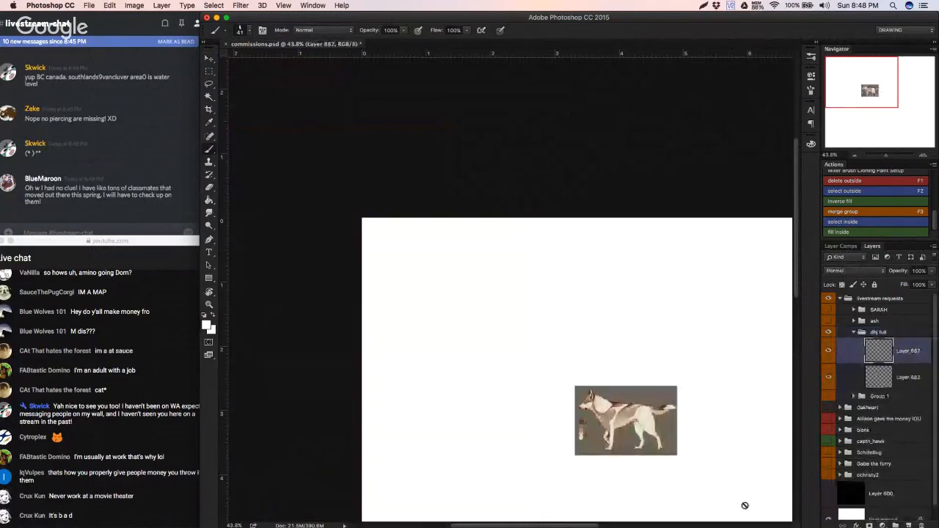
drag(609, 387, 535, 319)
scroll(570, 364, up, 2)
click(829, 377)
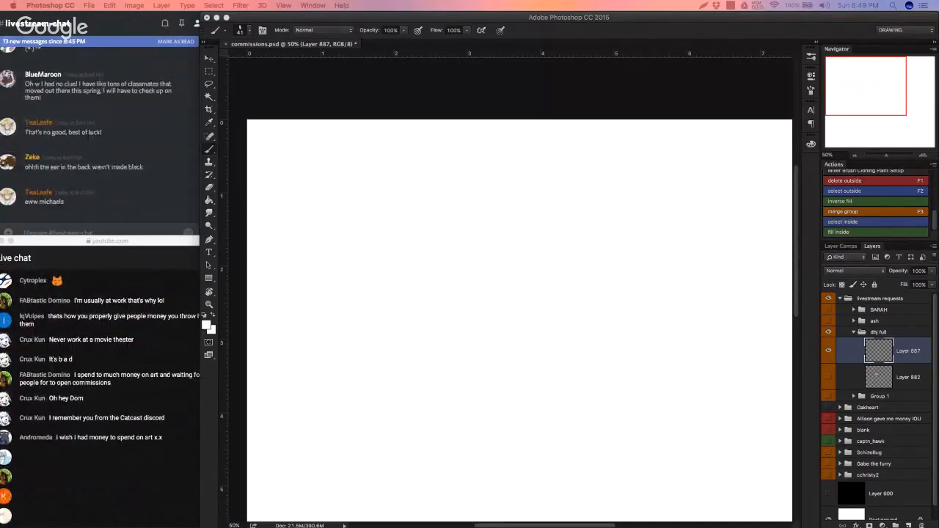
Step: Switch to Discord, post "blasphamy" in the livestream-chat channel and return to the YouTube live chat
click(156, 316)
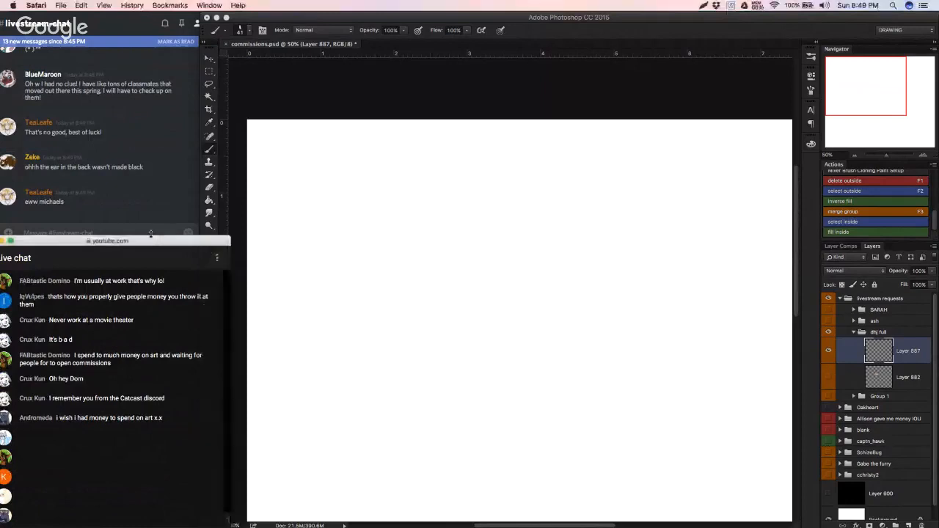
click(85, 231)
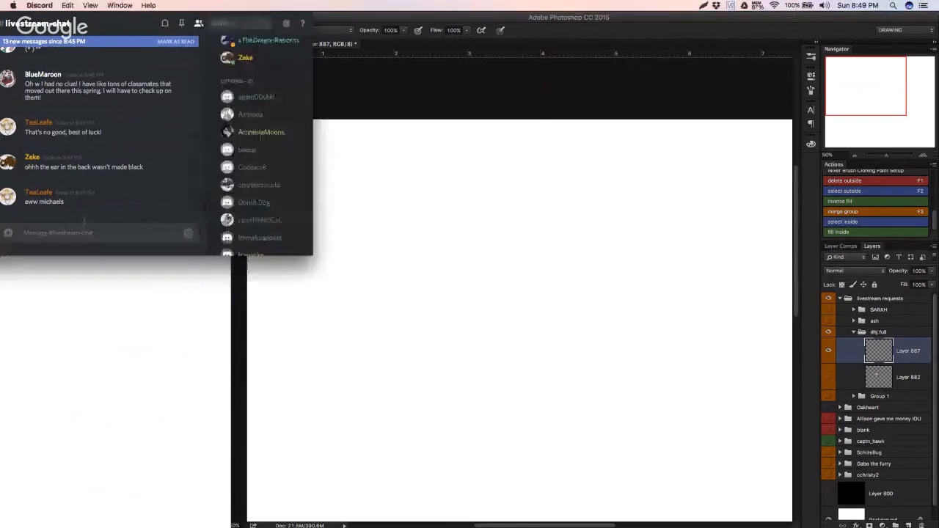
text(bt)
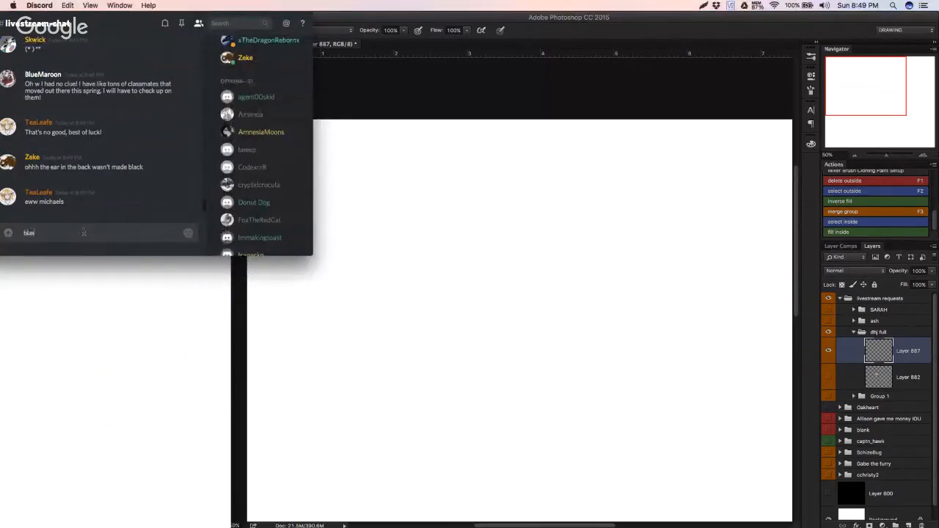
text(asphamy)
key(Return)
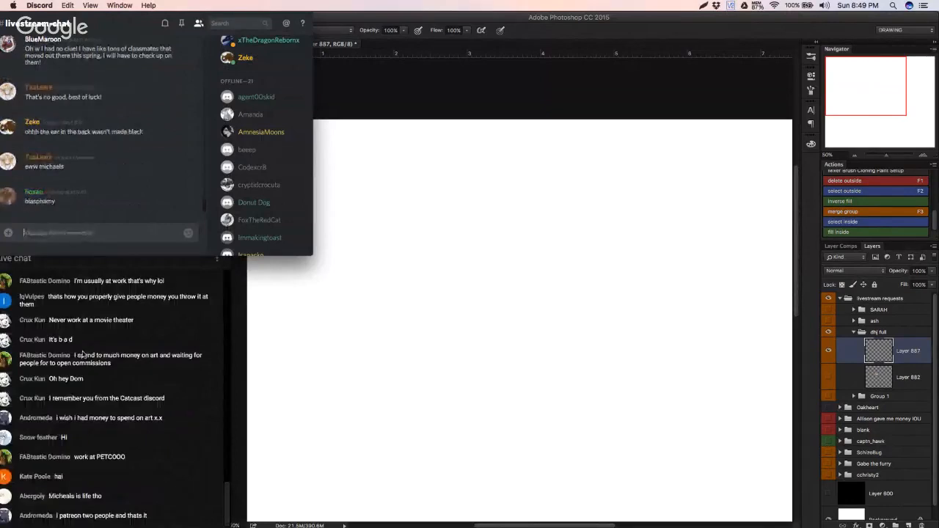
click(130, 334)
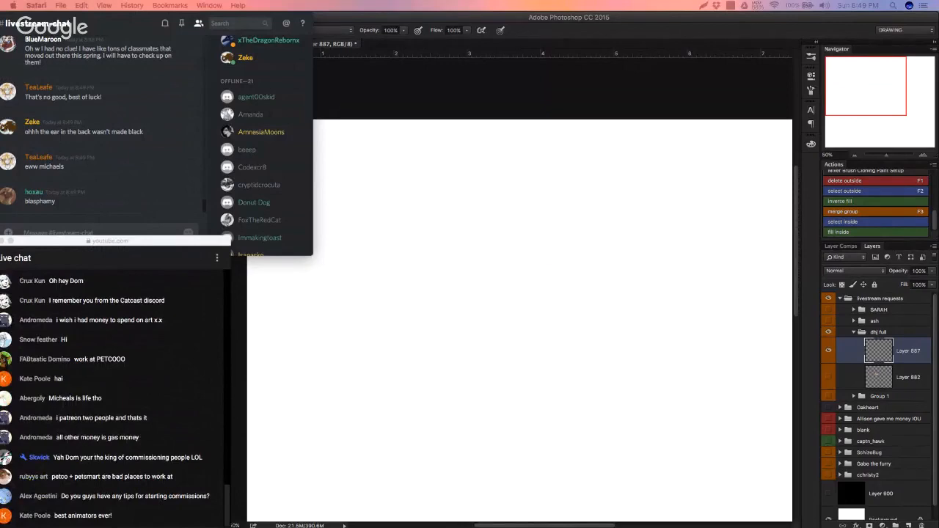
Step: Switch back to Photoshop and show the dog reference layer in the dhj full group
click(605, 292)
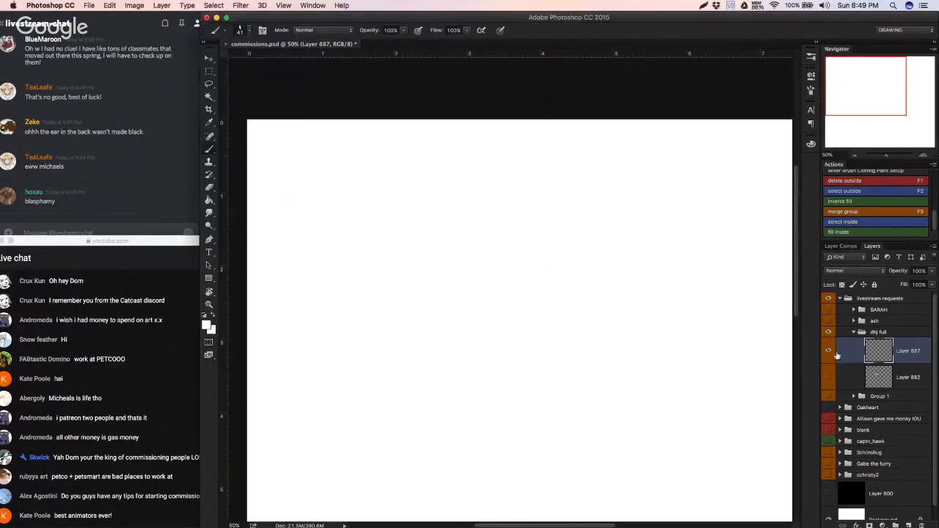
click(828, 376)
scroll(789, 321, right, 3)
scroll(789, 320, down, 1)
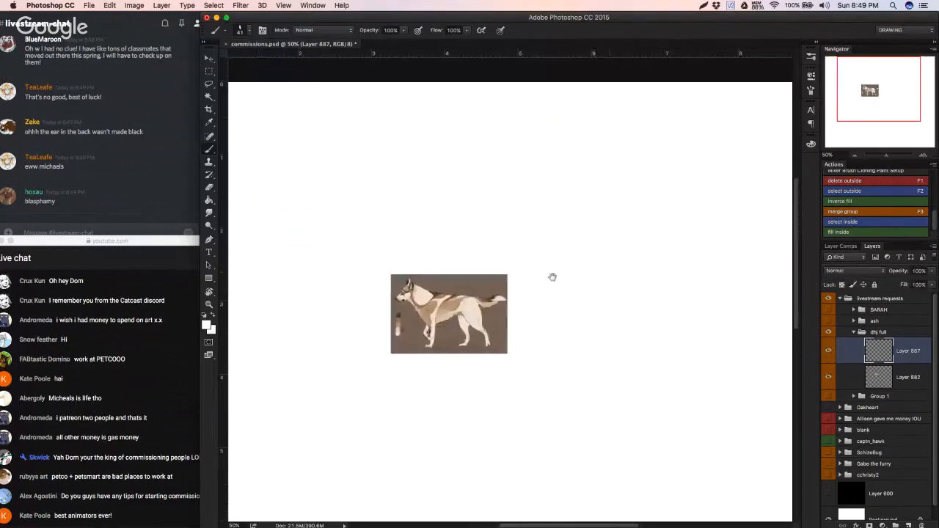
scroll(551, 274, right, 5)
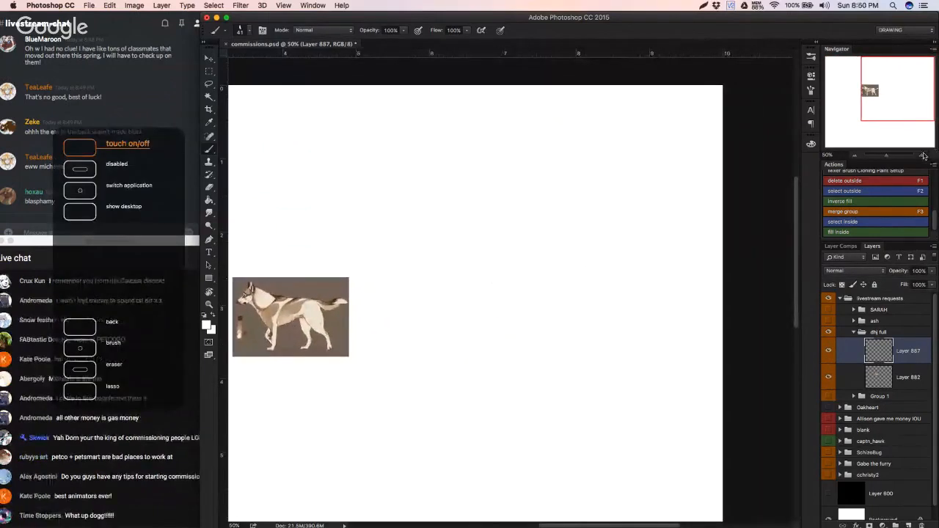
key(super+equal)
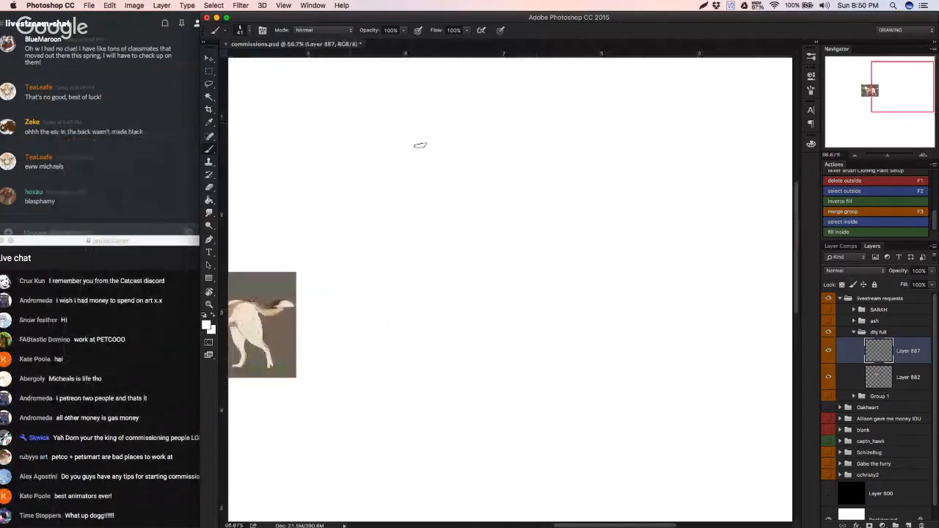
Step: Sketch a round head and the start of a muzzle in grey-brown above the dog reference, undoing stray strokes
key(x)
mouse_move(337, 145)
mouse_down()
mouse_move(380, 141)
mouse_move(321, 247)
mouse_up()
key(super+z)
drag(403, 183, 470, 179)
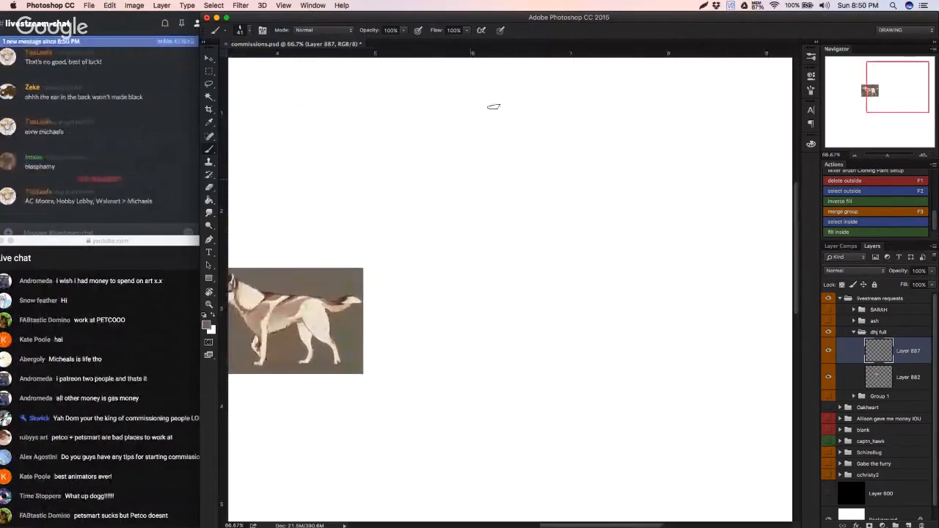
mouse_move(494, 107)
mouse_down()
mouse_move(454, 127)
mouse_move(440, 103)
mouse_up()
key(super+z)
mouse_move(455, 108)
mouse_down()
mouse_move(402, 116)
mouse_move(408, 127)
mouse_move(376, 154)
mouse_move(393, 146)
mouse_move(343, 166)
mouse_move(345, 178)
mouse_move(362, 174)
mouse_move(377, 154)
mouse_move(354, 163)
mouse_move(352, 195)
mouse_move(340, 174)
mouse_move(354, 202)
mouse_up()
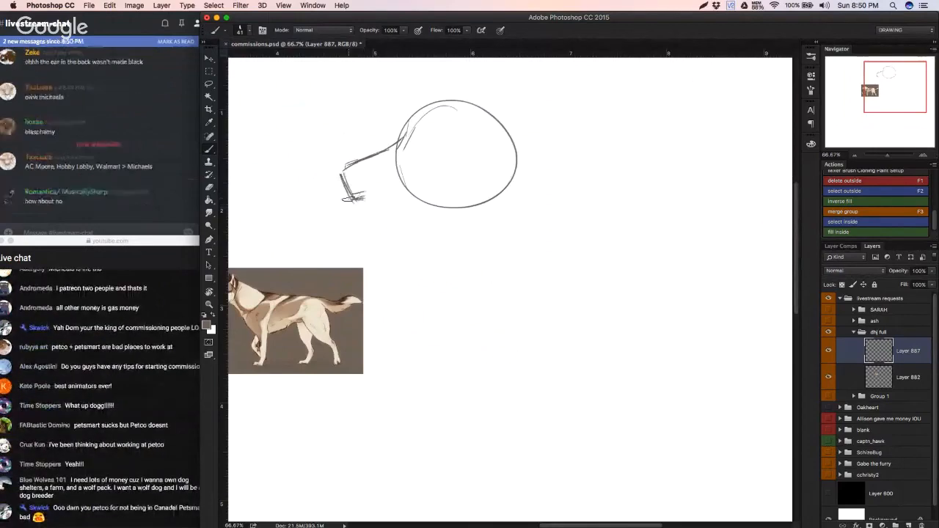
Step: Clean up the muzzle tip and sketch the mouth line and lower jaw of the dog's head
key(e)
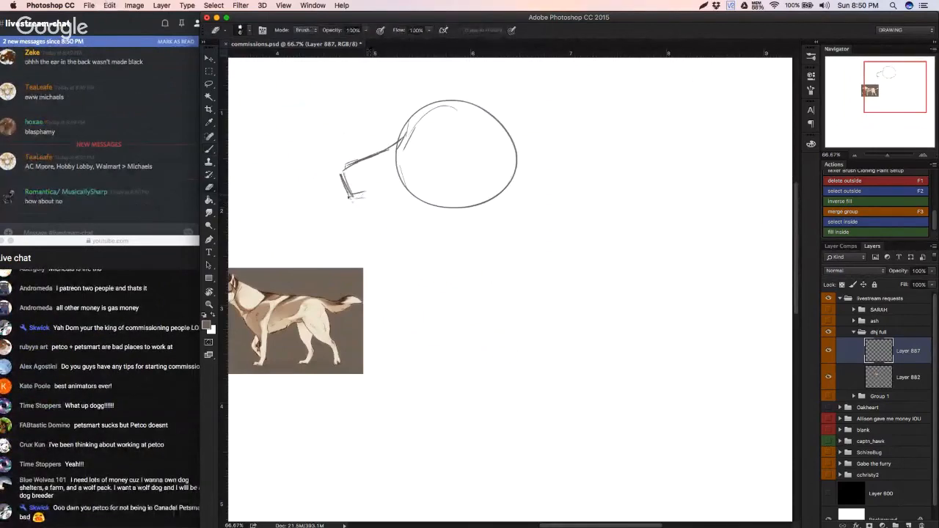
drag(350, 194, 363, 191)
key(b)
mouse_move(345, 189)
mouse_down()
mouse_move(366, 195)
mouse_move(427, 179)
mouse_up()
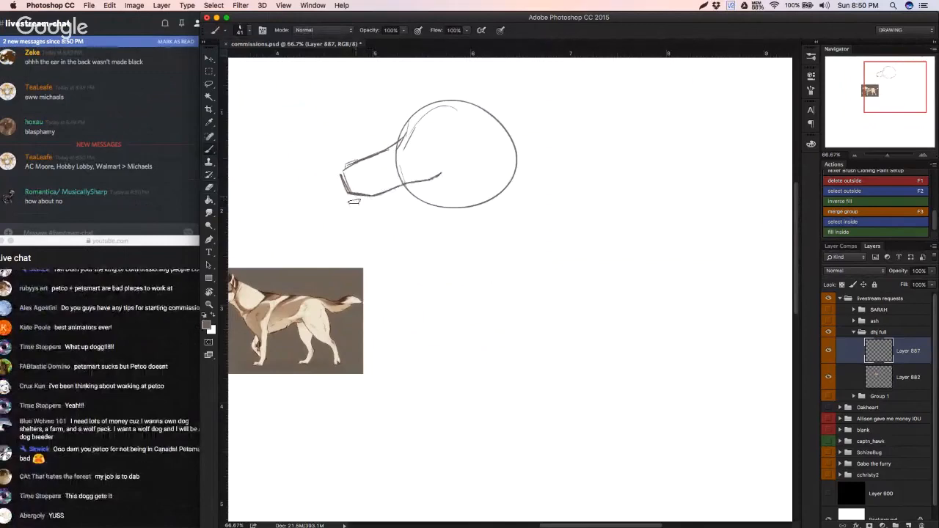
drag(357, 214, 431, 197)
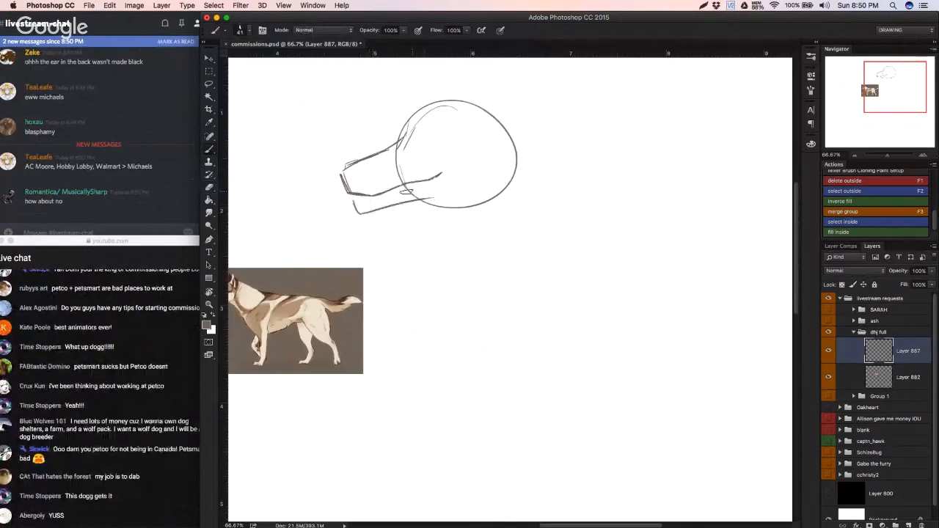
Step: Undo the latest jaw strokes and erase the whole head sketch with a larger eraser
key(alt+super+z)
key(alt+super+z)
key(e)
key(alt+super+z)
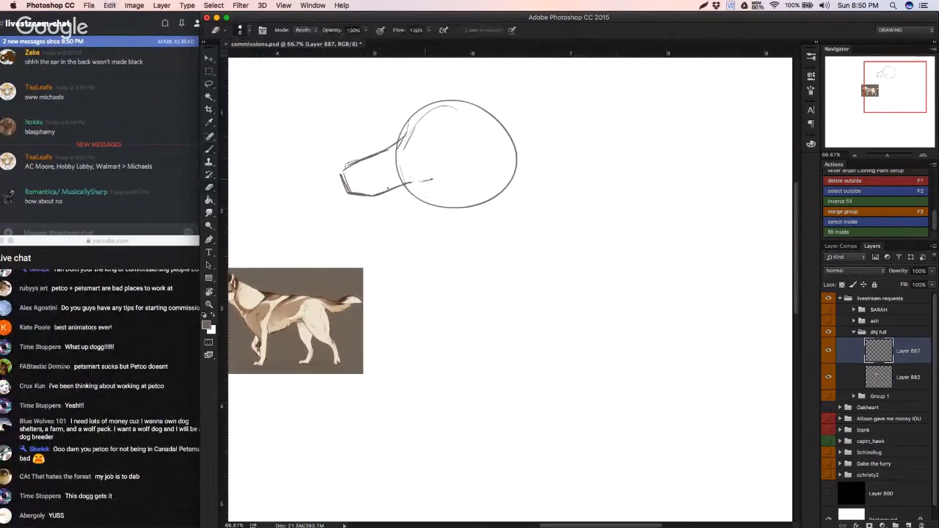
right_click(425, 169)
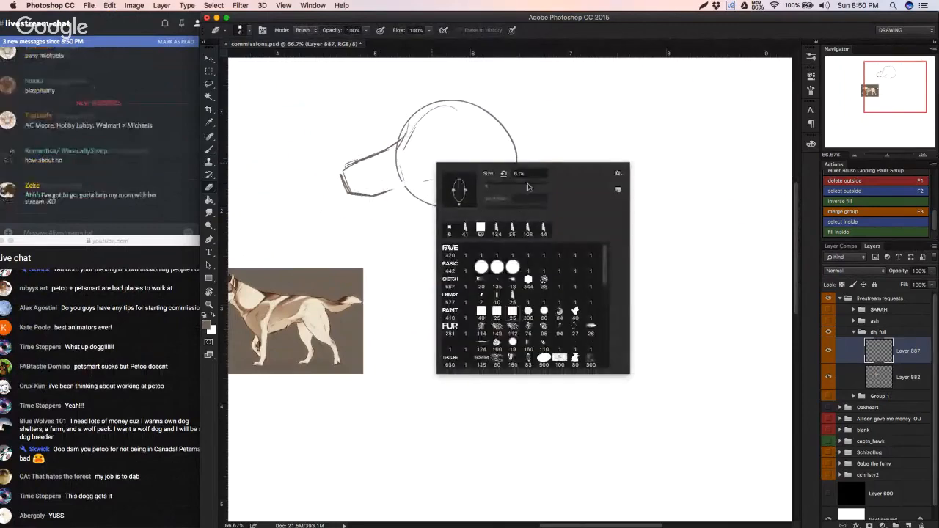
mouse_move(353, 180)
mouse_down()
mouse_move(441, 169)
mouse_move(375, 140)
mouse_move(475, 167)
mouse_move(382, 150)
mouse_move(433, 195)
mouse_up()
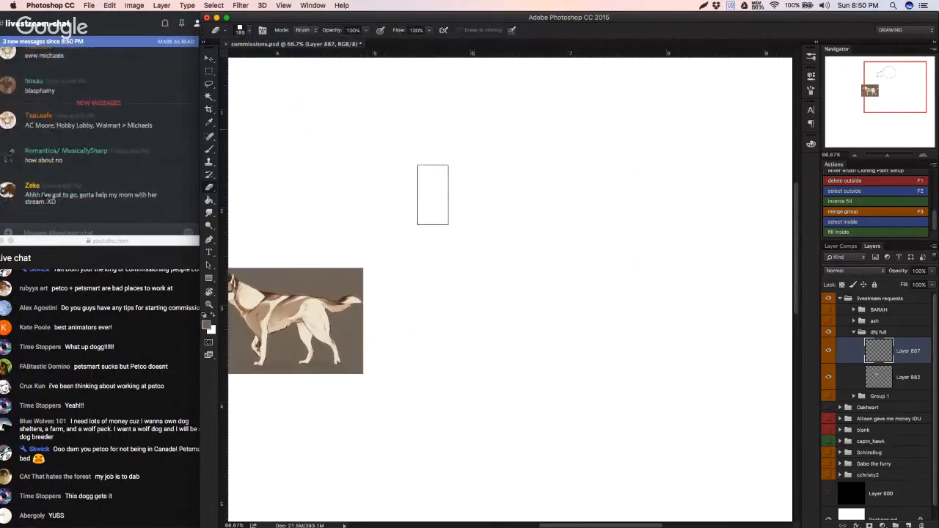
Step: Set the brush's foreground colour to light purple #c89fe5
key(b)
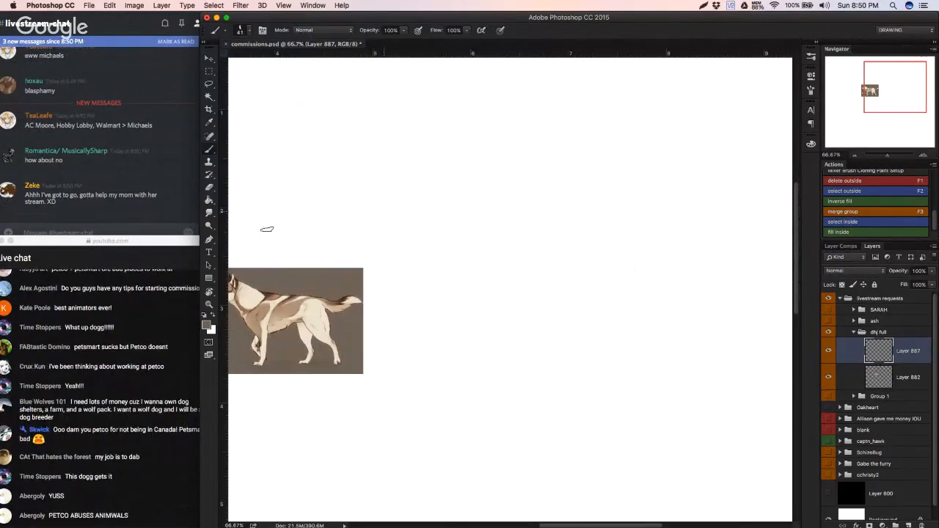
click(205, 329)
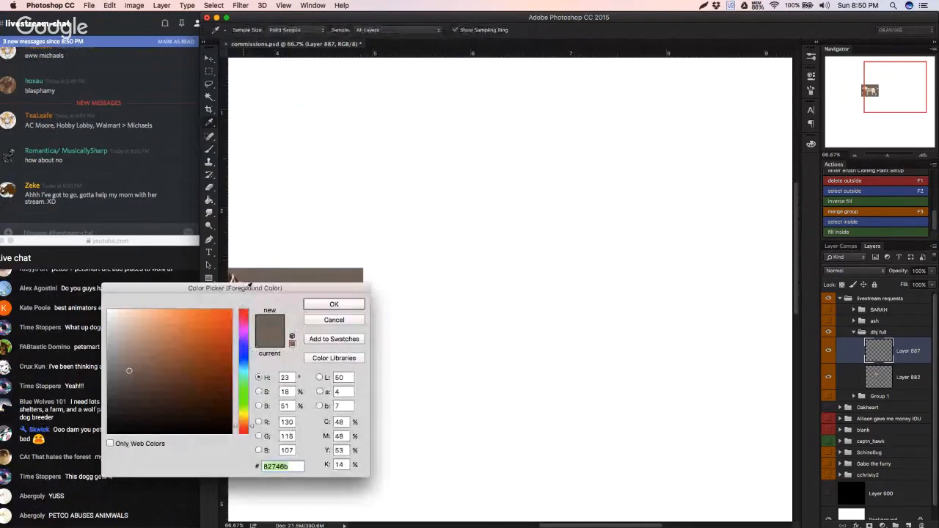
click(184, 328)
click(245, 332)
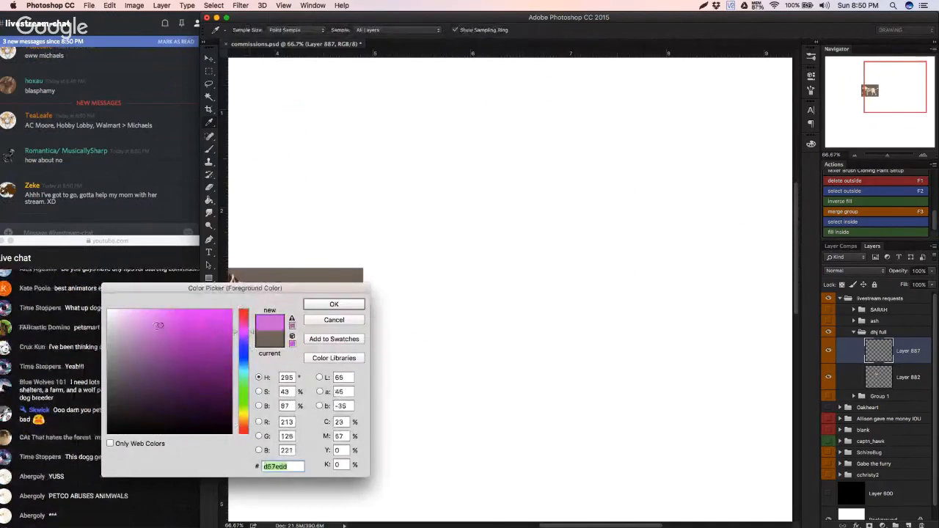
click(145, 321)
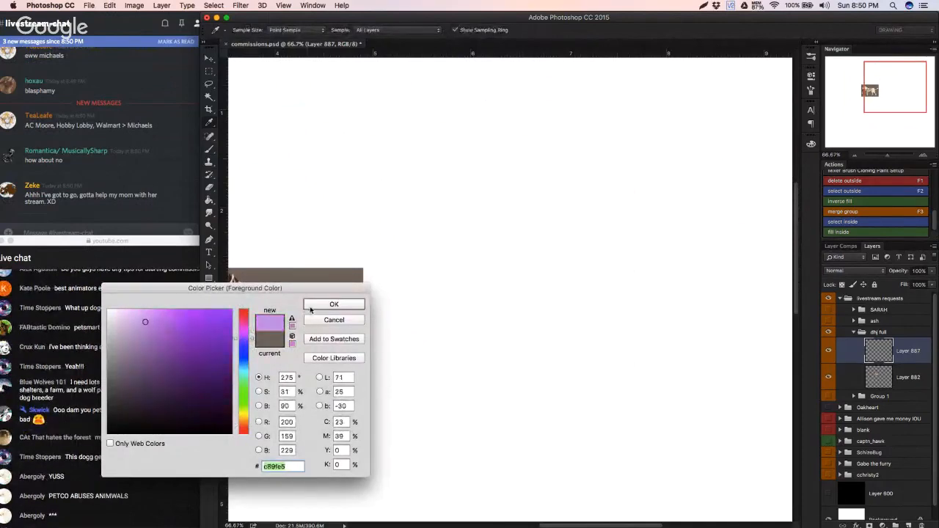
click(312, 304)
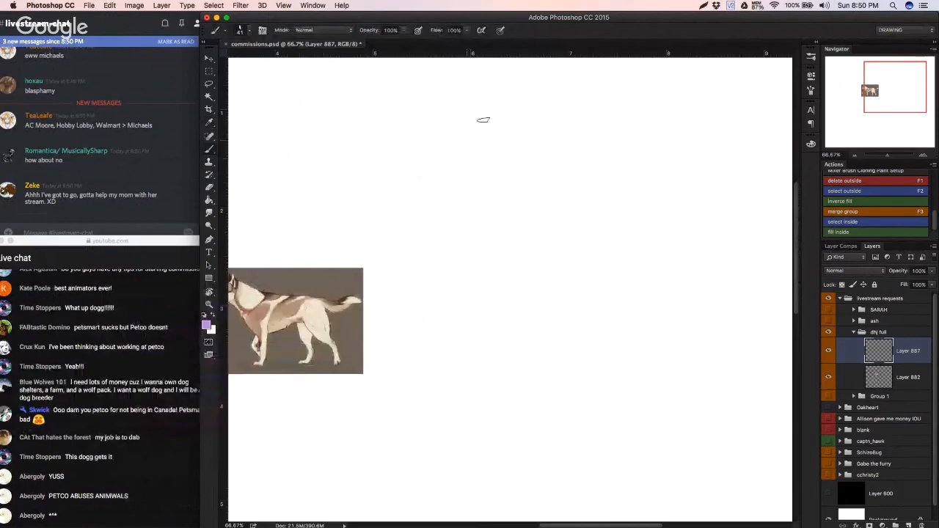
Step: Sketch a round head circle in light purple beside the dog reference, with rough contour lines extending down from both sides
drag(440, 134, 527, 198)
key(ctrl+z)
mouse_move(453, 119)
mouse_down()
mouse_move(433, 177)
mouse_move(411, 140)
mouse_move(486, 135)
mouse_move(496, 171)
mouse_up()
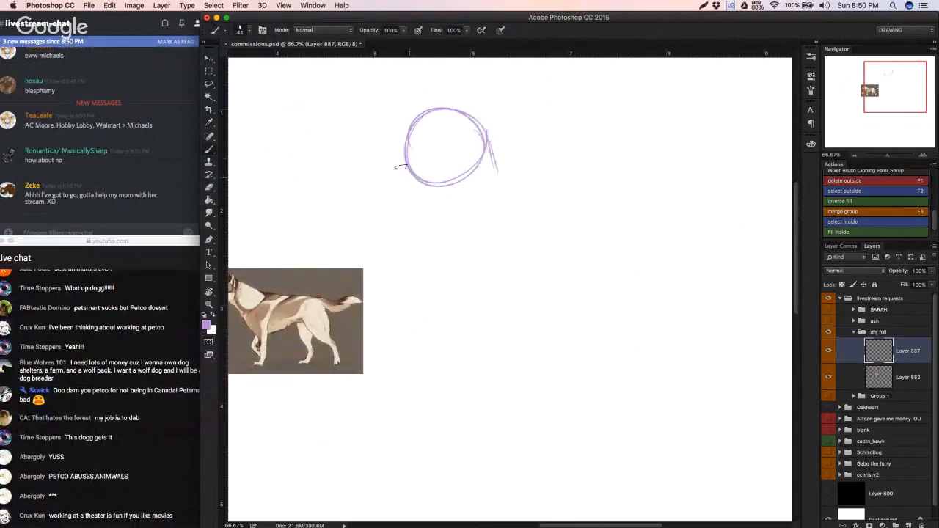
mouse_move(407, 177)
mouse_down()
mouse_move(429, 198)
mouse_move(424, 236)
mouse_move(443, 257)
mouse_move(435, 217)
mouse_move(436, 242)
mouse_move(494, 295)
mouse_move(453, 236)
mouse_up()
mouse_move(444, 234)
mouse_down()
mouse_move(493, 255)
mouse_move(474, 243)
mouse_move(483, 233)
mouse_move(490, 251)
mouse_move(511, 185)
mouse_move(502, 180)
mouse_move(544, 213)
mouse_move(530, 194)
mouse_move(552, 235)
mouse_up()
drag(496, 264, 509, 317)
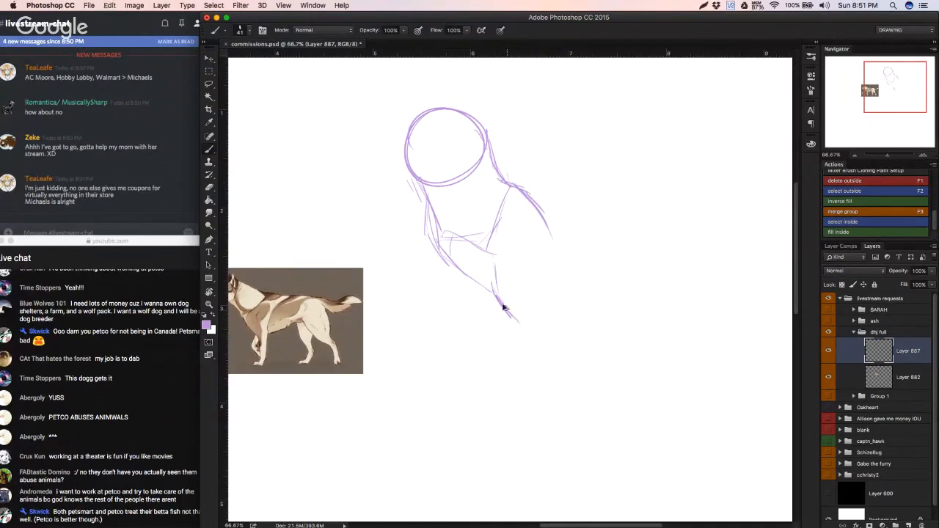
Step: Erase the stray lower strokes and part of the inner connecting lines beneath the head circle
key(e)
mouse_move(497, 272)
mouse_down()
mouse_move(521, 325)
mouse_move(507, 318)
mouse_up()
key(super+z)
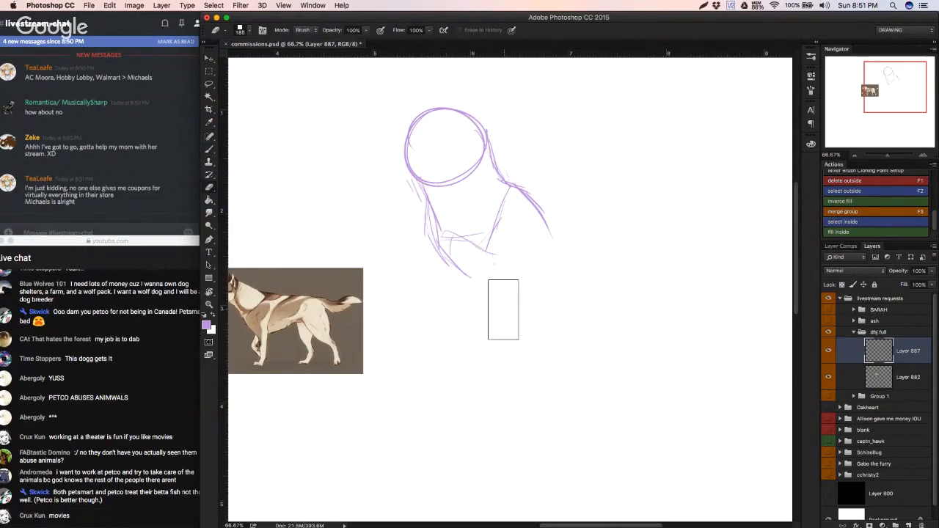
key(b)
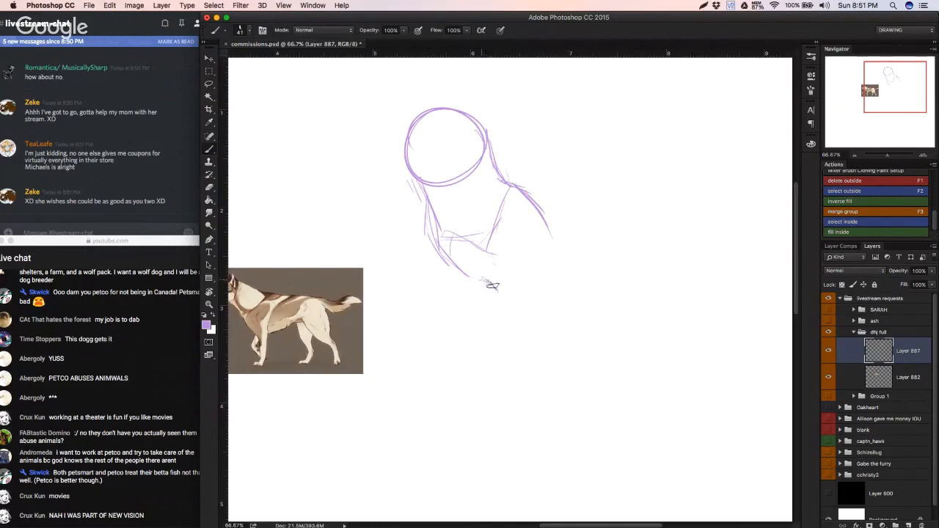
key(e)
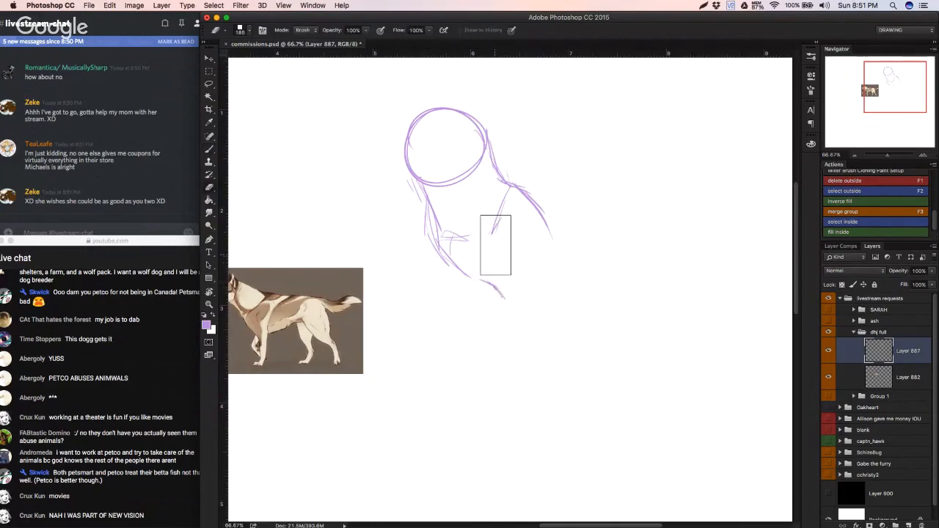
drag(496, 251, 503, 222)
key(b)
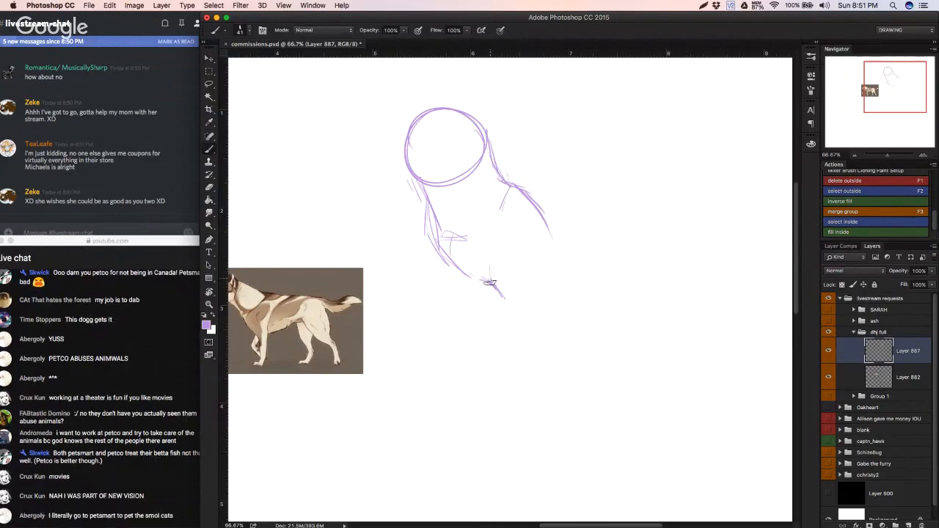
Step: Try redrawing the lower contour lines beneath the head circle, undo the last long stroke and clear the whole sketch from the layer
drag(489, 259, 511, 311)
drag(490, 281, 488, 234)
drag(509, 311, 507, 352)
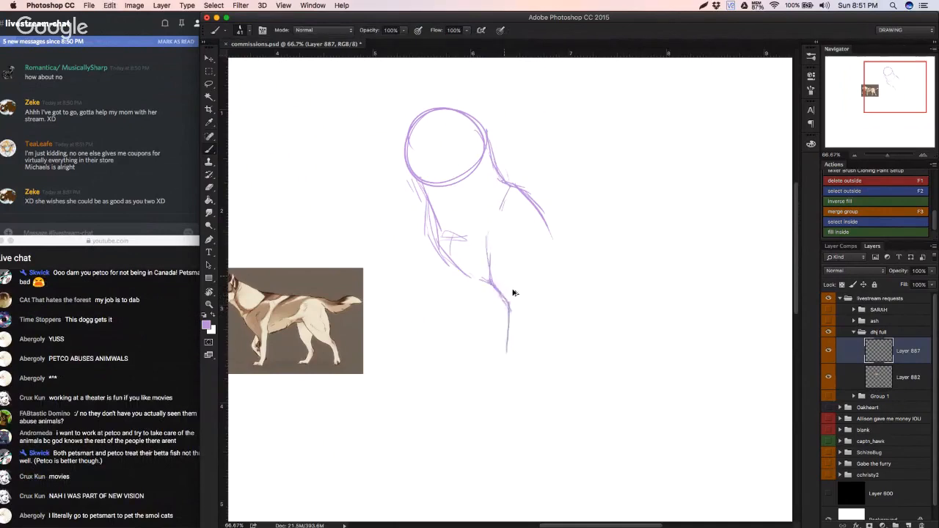
key(super+z)
alt+click(493, 277)
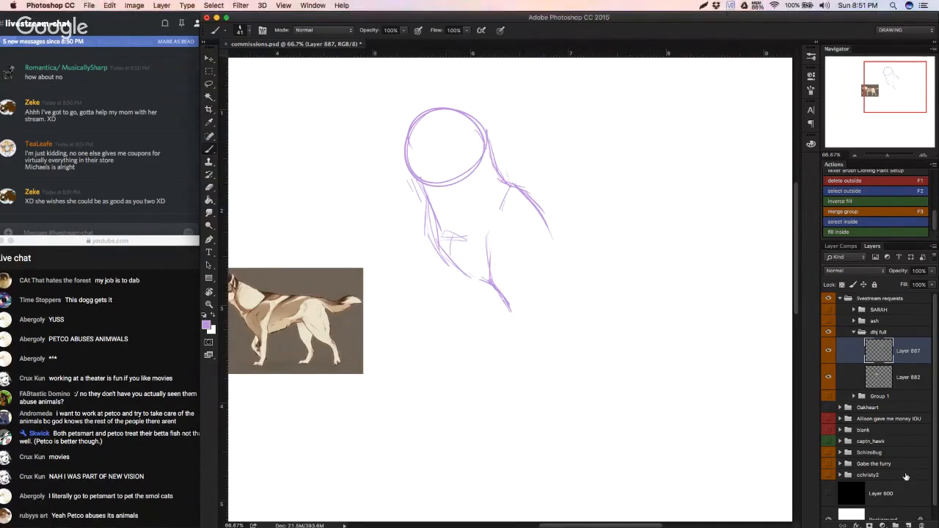
key(Delete)
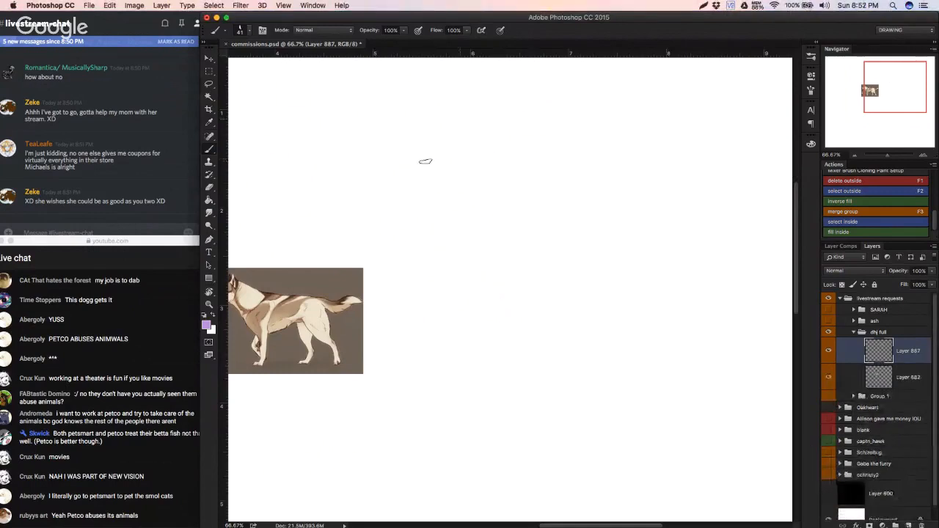
Step: Sketch a new round head in light purple above the dog reference, with a tapered muzzle pointing left and a lower jaw line
mouse_move(425, 159)
mouse_down()
mouse_move(516, 149)
mouse_move(425, 186)
mouse_move(512, 174)
mouse_up()
mouse_move(428, 172)
mouse_down()
mouse_move(427, 132)
mouse_move(373, 173)
mouse_move(376, 189)
mouse_move(410, 155)
mouse_move(373, 178)
mouse_move(379, 195)
mouse_move(372, 178)
mouse_move(395, 165)
mouse_move(374, 176)
mouse_move(386, 203)
mouse_up()
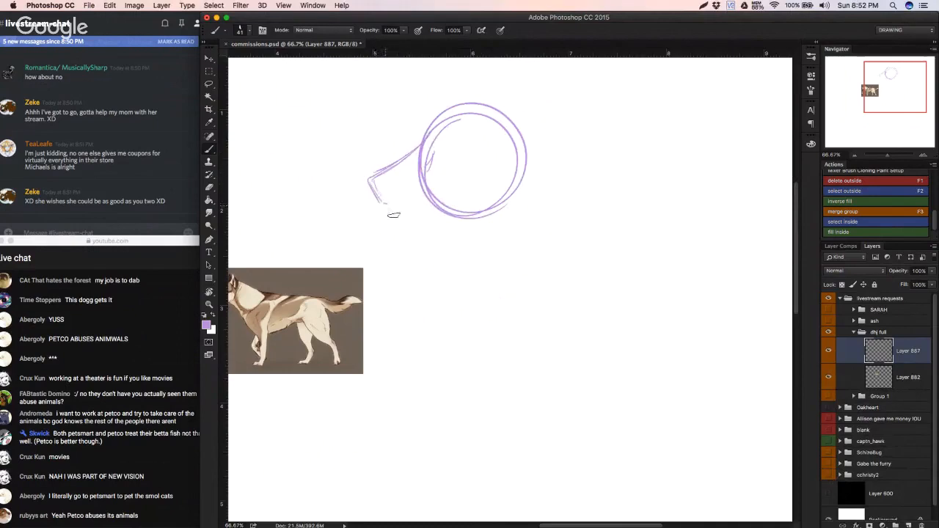
drag(394, 215, 459, 204)
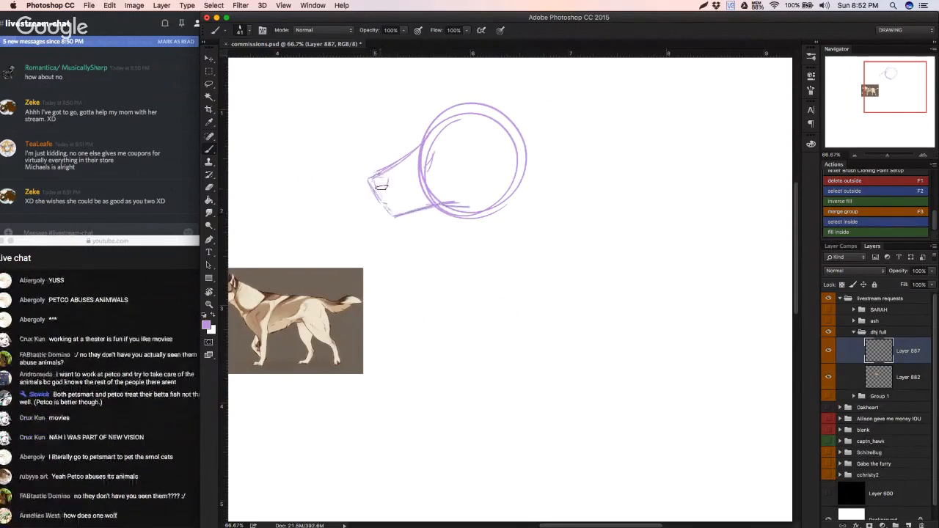
Step: Sketch the nose at the muzzle tip, undo a stray stroke, and add the mouth line and a firmer muzzle bridge
drag(385, 182, 379, 203)
key(super+z)
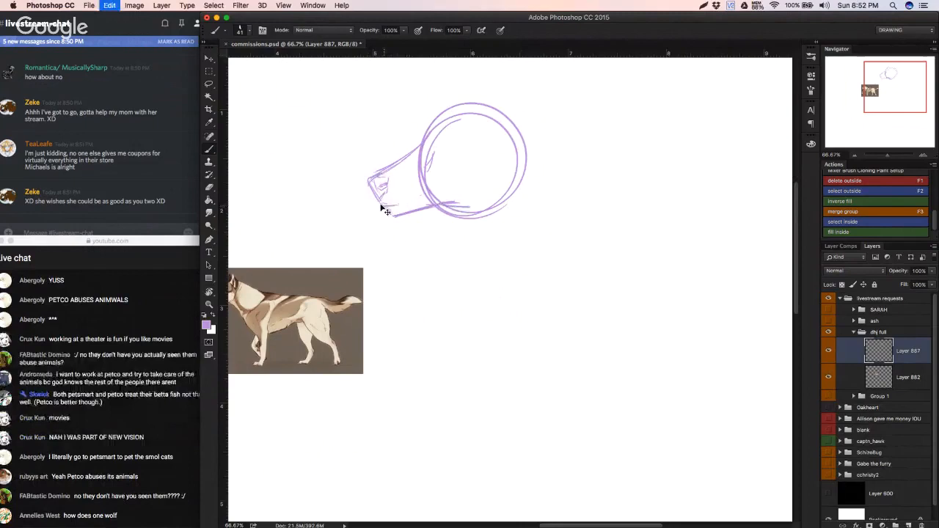
drag(421, 198, 478, 181)
drag(418, 166, 453, 144)
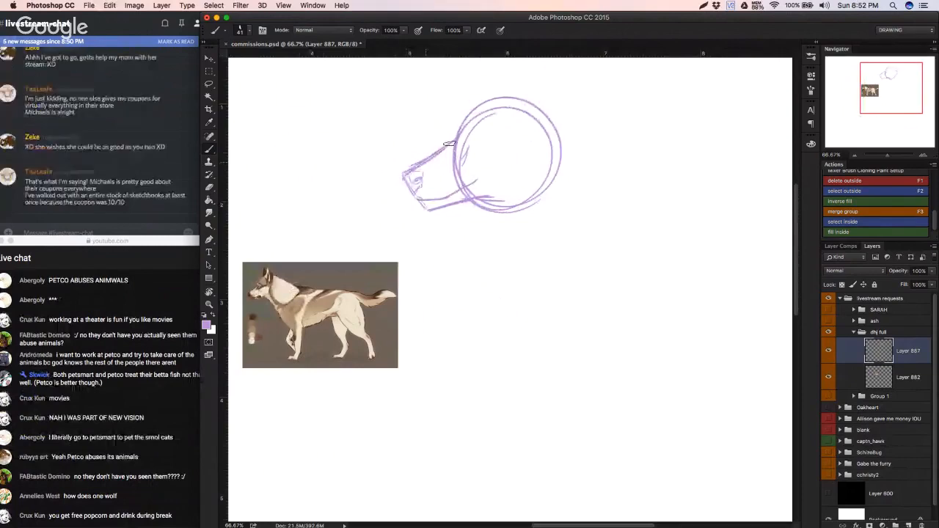
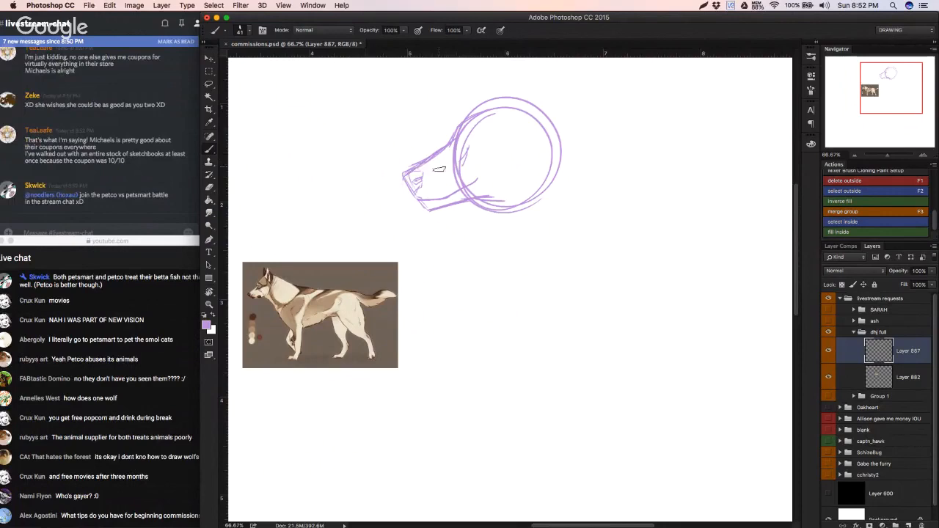
Step: Rotate the head sketch slightly clockwise with Free Transform so the muzzle lifts
key(ctrl+t)
drag(618, 166, 628, 190)
key(Return)
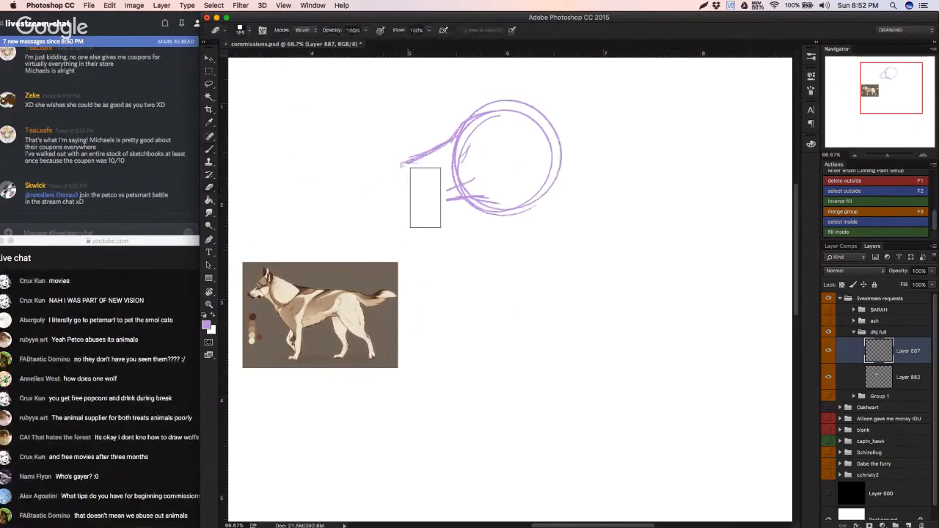
Step: Erase the lower part of the head circles and the construction lines between the muzzle and the skull
right_click(495, 212)
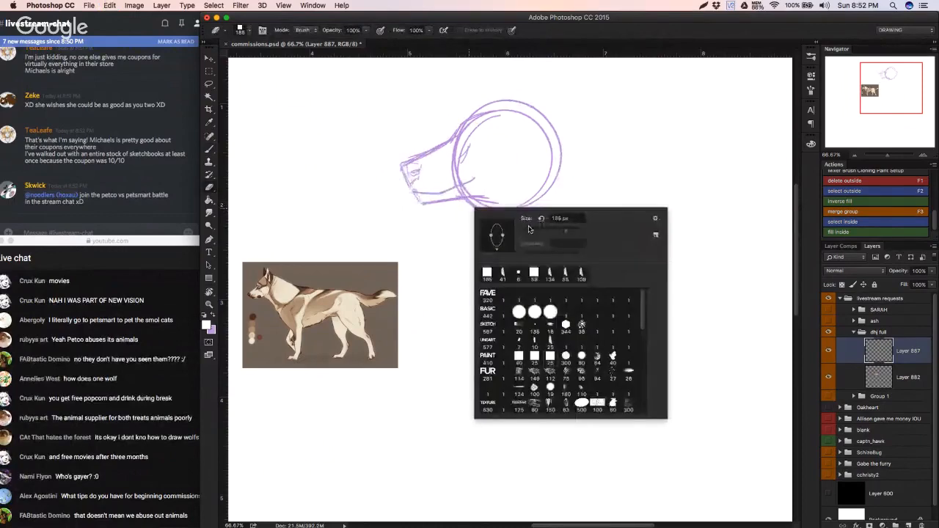
click(528, 226)
mouse_move(465, 196)
mouse_down()
mouse_move(464, 170)
mouse_move(449, 184)
mouse_move(470, 177)
mouse_move(477, 123)
mouse_move(463, 131)
mouse_move(498, 116)
mouse_move(448, 151)
mouse_move(469, 135)
mouse_move(467, 177)
mouse_move(456, 179)
mouse_move(468, 194)
mouse_move(504, 202)
mouse_move(471, 205)
mouse_move(471, 213)
mouse_move(524, 206)
mouse_move(552, 173)
mouse_move(525, 203)
mouse_up()
key(b)
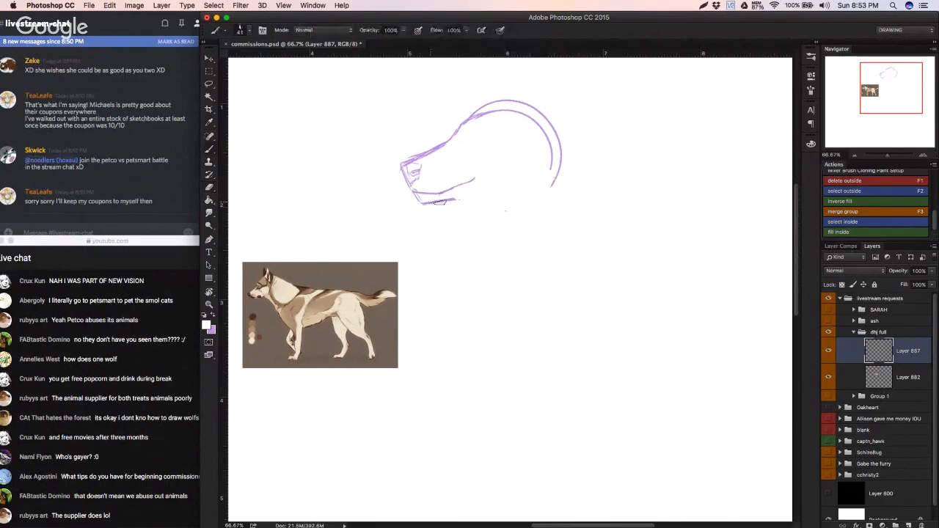
Step: Firm up the lower jaw line, add a short contour behind the nose and sketch the tall pointed near ear
mouse_move(414, 195)
mouse_down()
mouse_move(423, 205)
mouse_move(490, 201)
mouse_up()
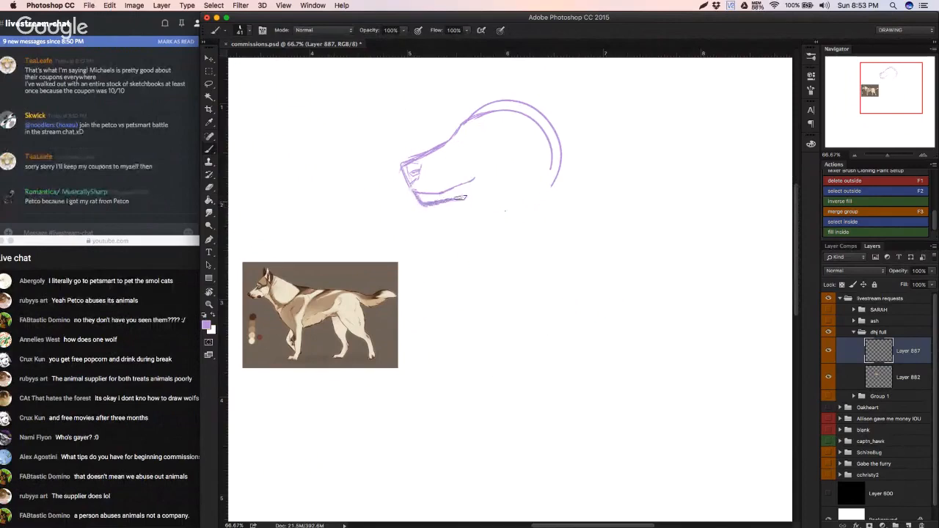
mouse_move(418, 171)
mouse_down()
mouse_move(452, 167)
mouse_move(464, 145)
mouse_move(449, 140)
mouse_move(510, 108)
mouse_move(525, 73)
mouse_move(512, 114)
mouse_move(542, 67)
mouse_move(569, 128)
mouse_move(527, 115)
mouse_up()
drag(535, 75, 517, 115)
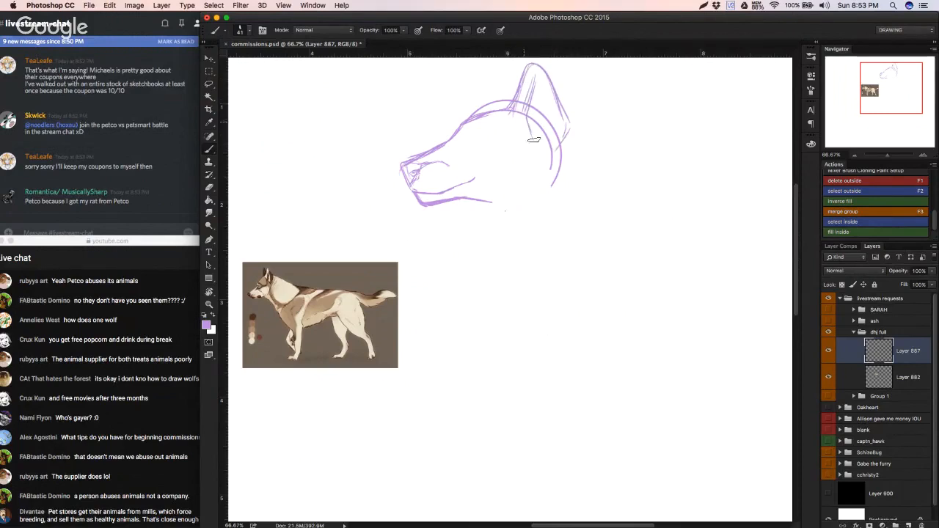
drag(534, 78, 544, 139)
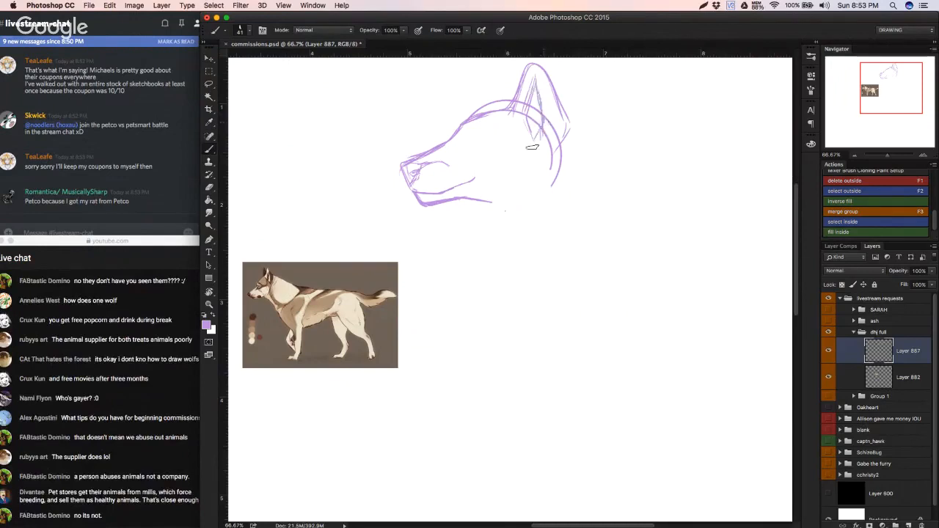
Step: Erase the head circle and inner lines crossing the near ear's base and redraw its inner fur strokes
key(e)
drag(529, 108, 542, 134)
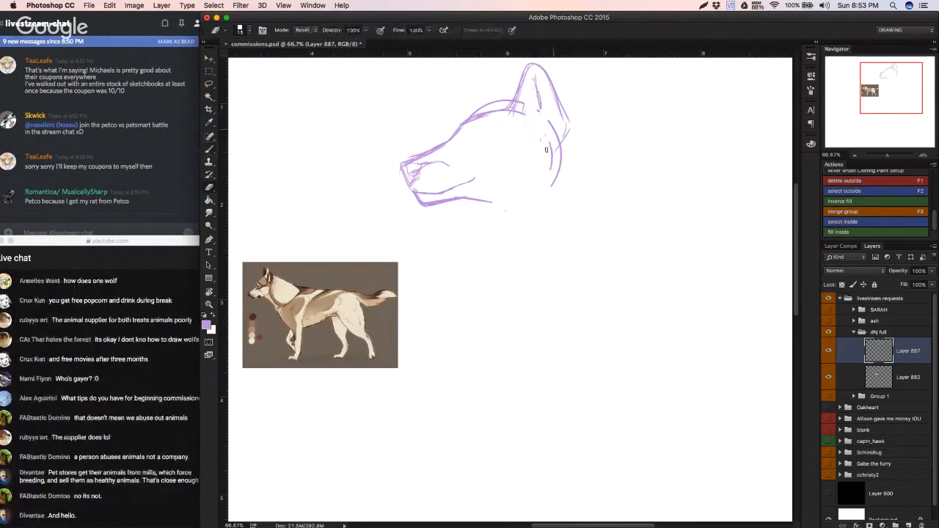
key(b)
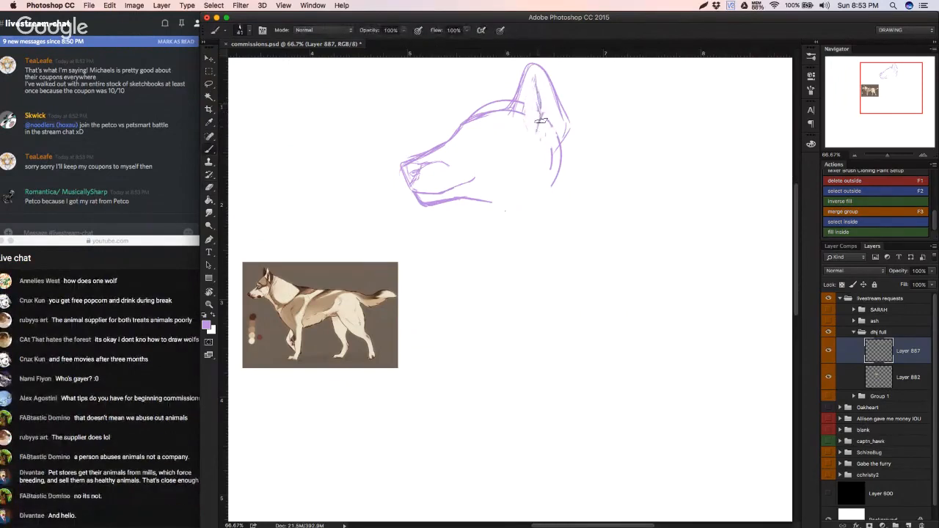
mouse_move(541, 121)
mouse_down()
mouse_move(541, 145)
mouse_move(546, 107)
mouse_move(545, 155)
mouse_up()
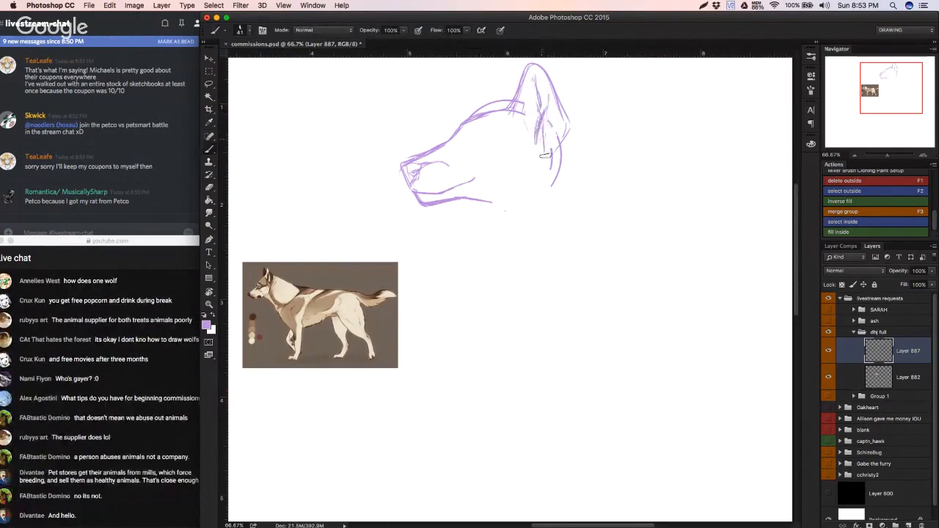
Step: Sketch the smaller far ear on the forehead and move the whole head sketch down and to the left
mouse_move(503, 105)
mouse_down()
mouse_move(474, 72)
mouse_move(476, 113)
mouse_move(477, 75)
mouse_move(496, 100)
mouse_move(481, 74)
mouse_move(519, 97)
mouse_move(474, 93)
mouse_move(482, 114)
mouse_up()
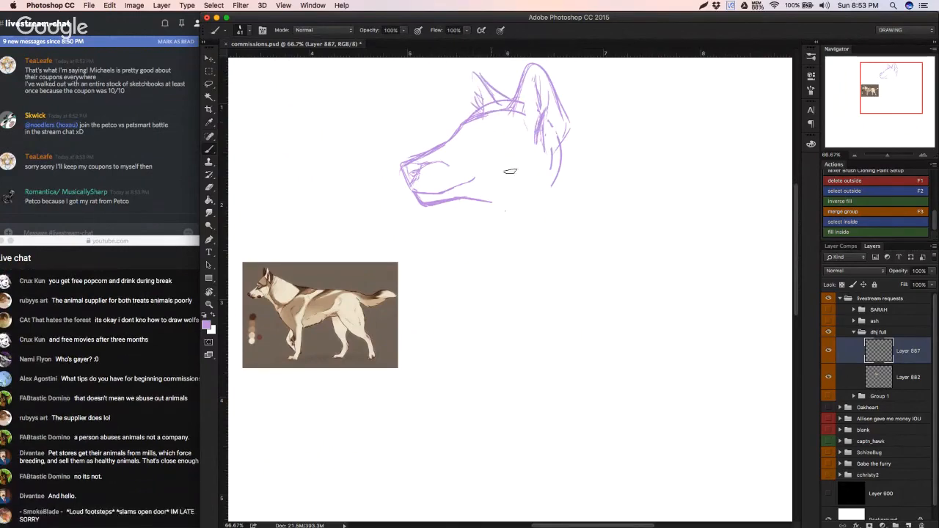
mouse_move(471, 73)
mouse_down()
mouse_move(493, 83)
mouse_move(480, 97)
mouse_up()
key(v)
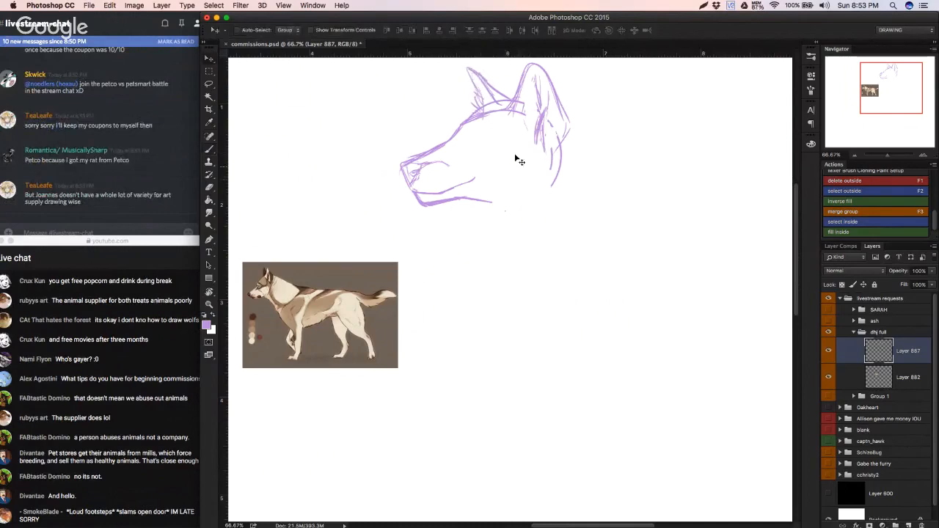
drag(516, 157, 492, 182)
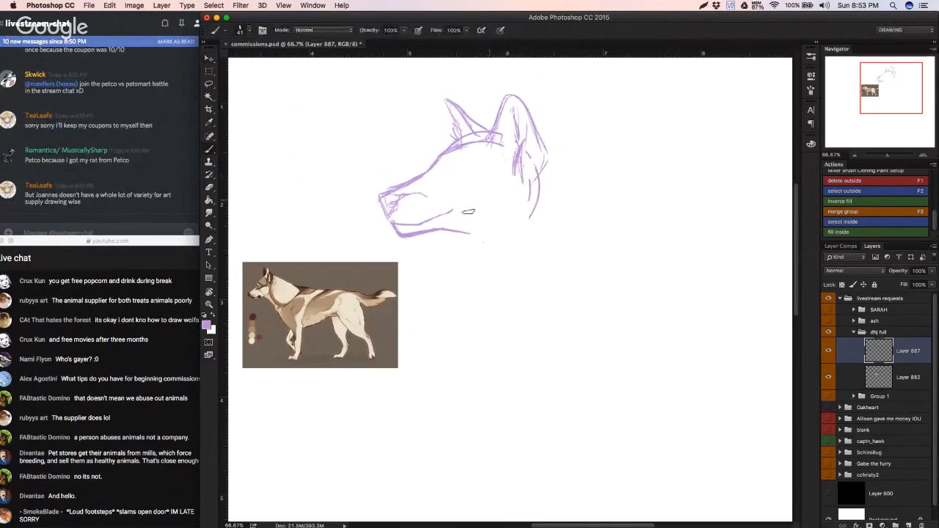
Step: Erase the mouth and lower jaw lines and rework the nose at the muzzle tip with firmer strokes
key(e)
mouse_move(405, 235)
mouse_down()
mouse_move(478, 236)
mouse_move(387, 226)
mouse_move(458, 208)
mouse_up()
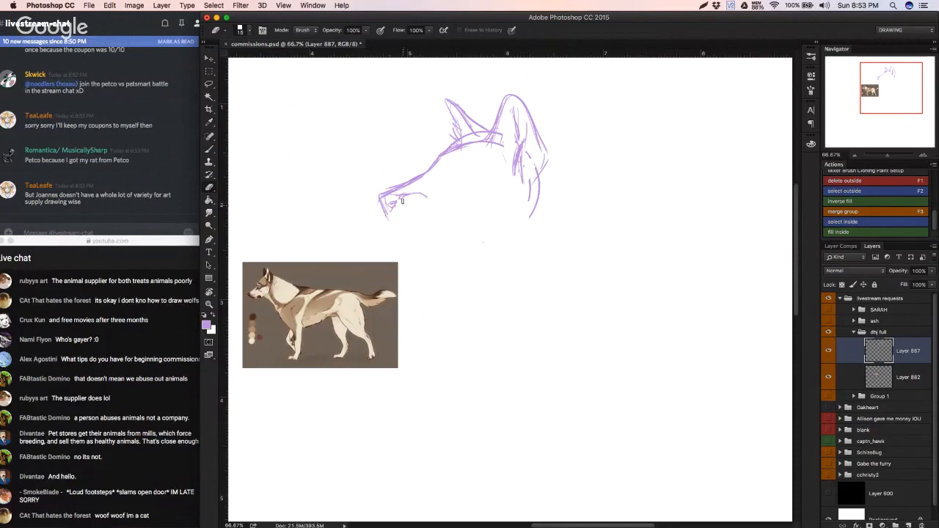
key(b)
key(x)
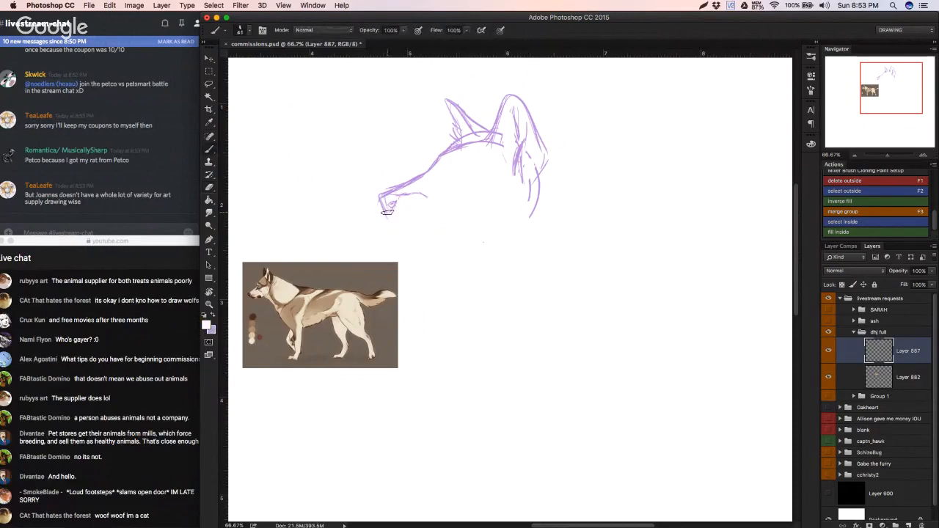
key(x)
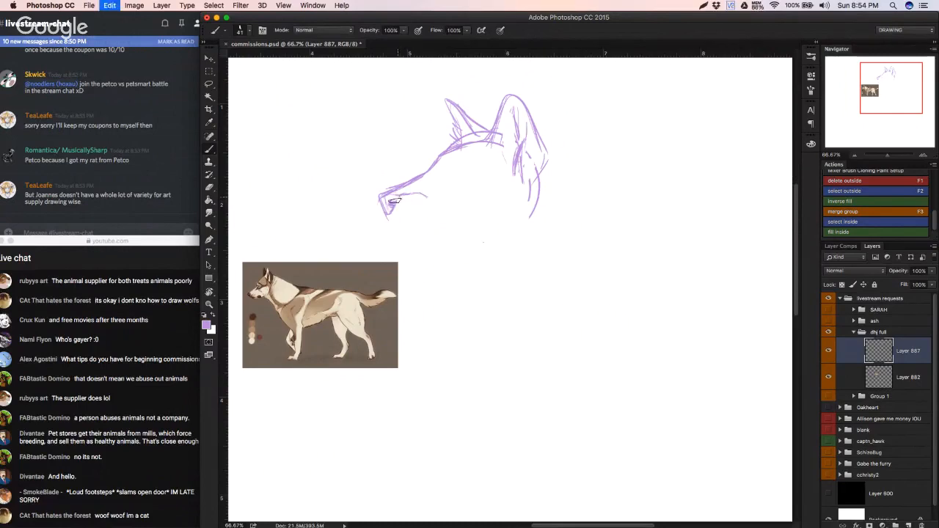
key(e)
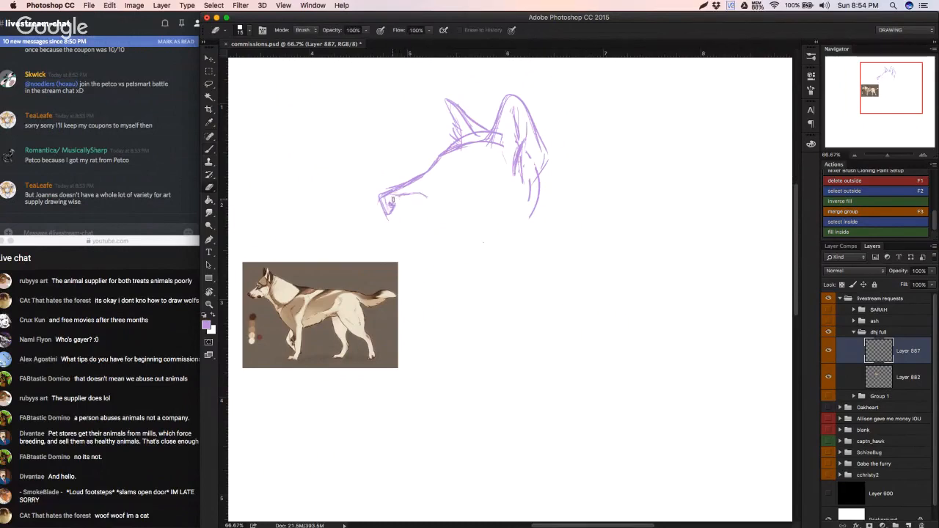
key(b)
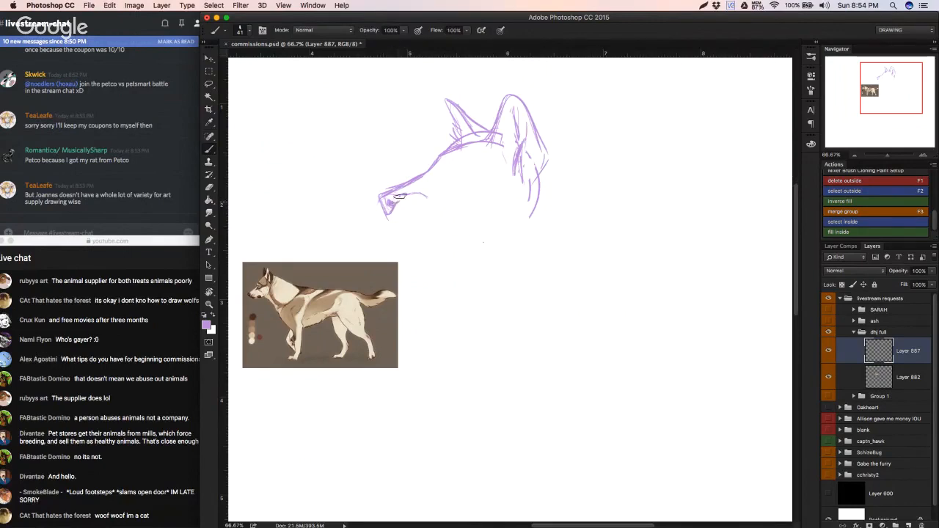
drag(400, 195, 390, 198)
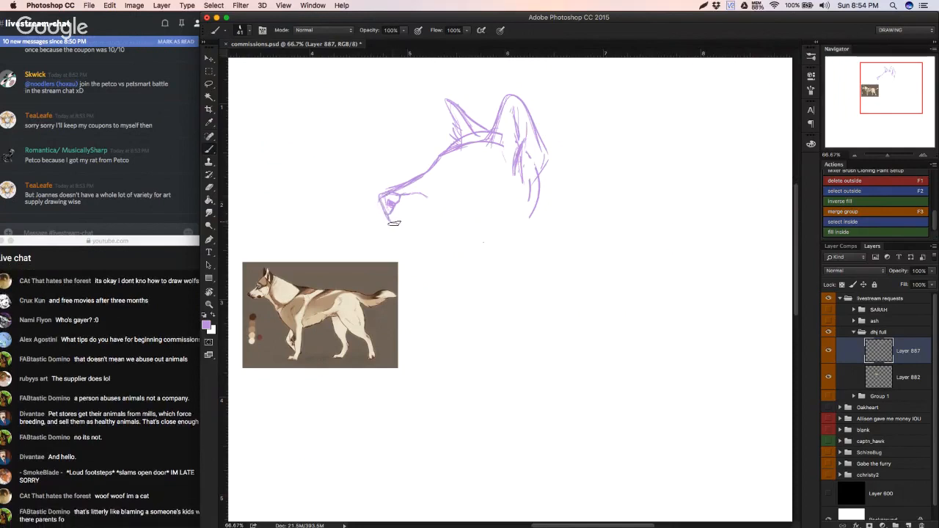
Step: Redraw the mouth line and the lower jaw from the chin to the throat, undoing unsatisfactory strokes along the way
mouse_move(391, 222)
mouse_down()
mouse_move(405, 225)
mouse_move(402, 237)
mouse_move(398, 225)
mouse_move(451, 214)
mouse_up()
key(super+z)
key(super+z)
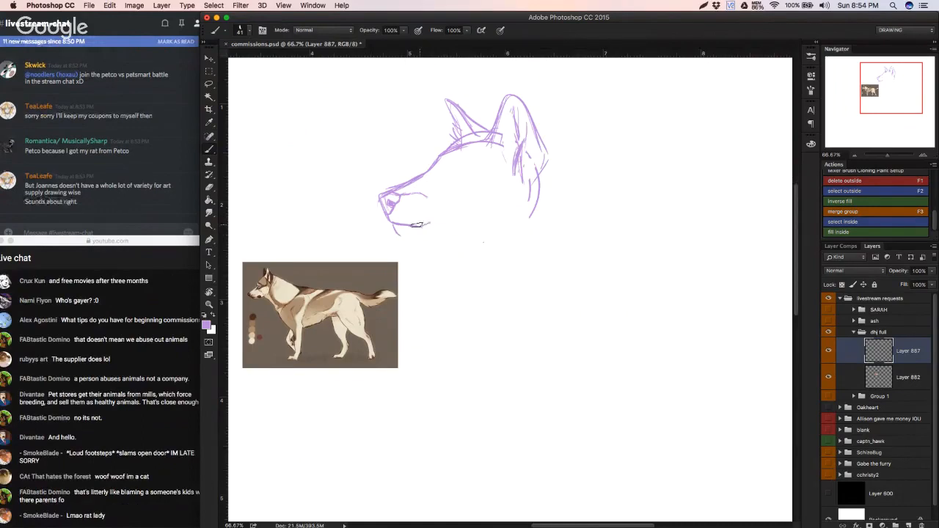
drag(417, 225, 450, 218)
mouse_move(397, 233)
mouse_down()
mouse_move(442, 236)
mouse_move(400, 233)
mouse_move(449, 230)
mouse_up()
key(super+z)
key(super+z)
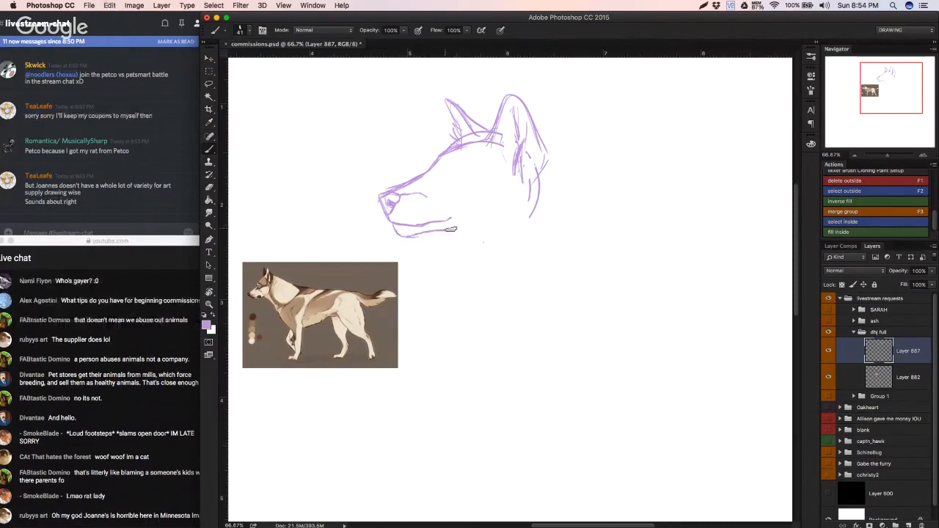
key(super+z)
drag(395, 229, 476, 235)
key(super+z)
key(super+z)
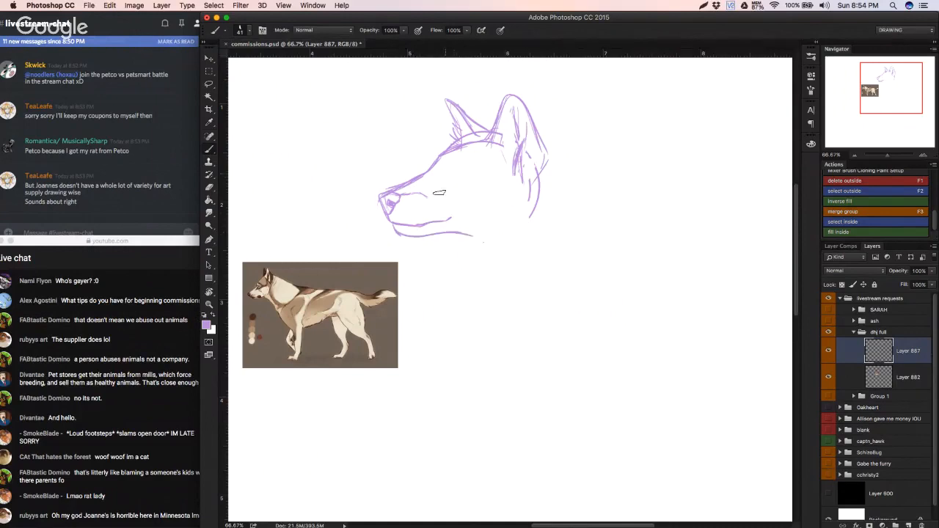
Step: Clean up the nose outline, the contour line behind it and the corner of the mouth with the eraser
key(e)
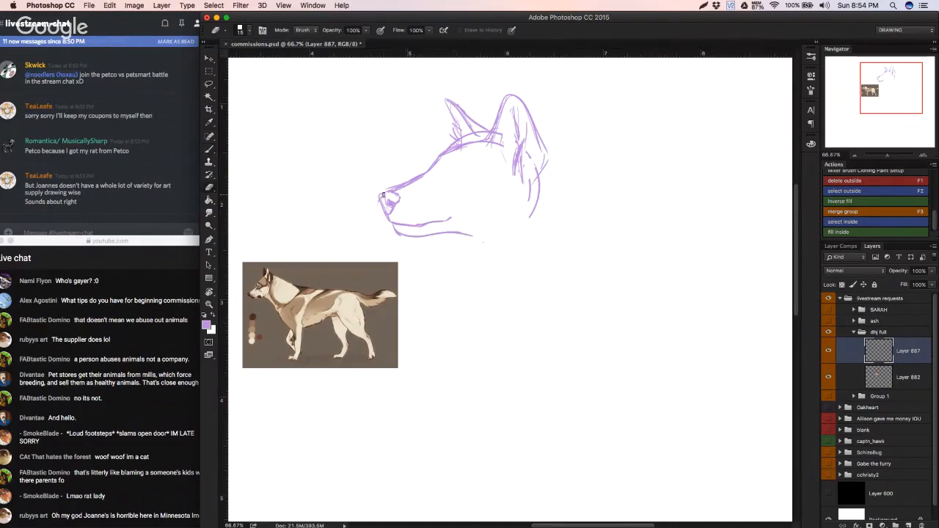
mouse_move(383, 195)
mouse_down()
mouse_move(392, 220)
mouse_move(454, 214)
mouse_up()
key(b)
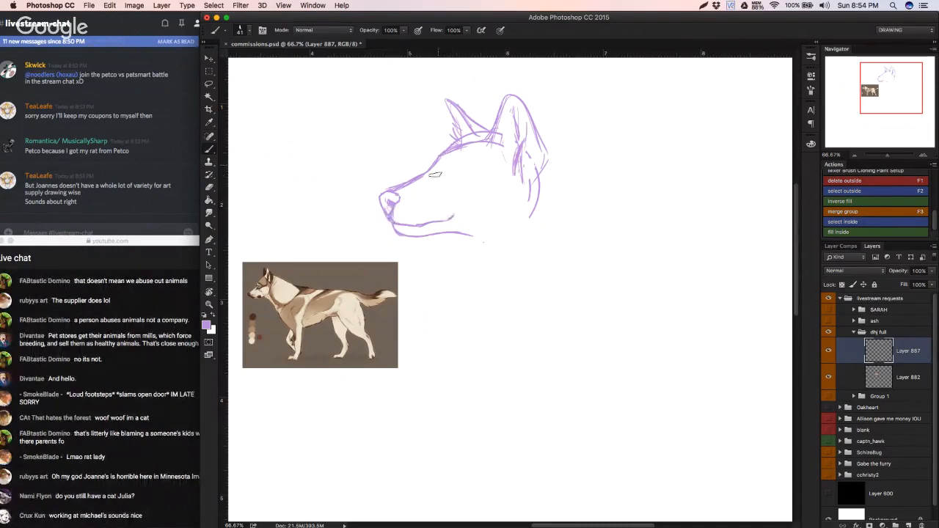
Step: Sketch the eye with its brow line, tear duct and round pupil, undoing and redrawing strokes until it fits
mouse_move(443, 160)
mouse_down()
mouse_move(440, 175)
mouse_move(455, 165)
mouse_move(461, 173)
mouse_up()
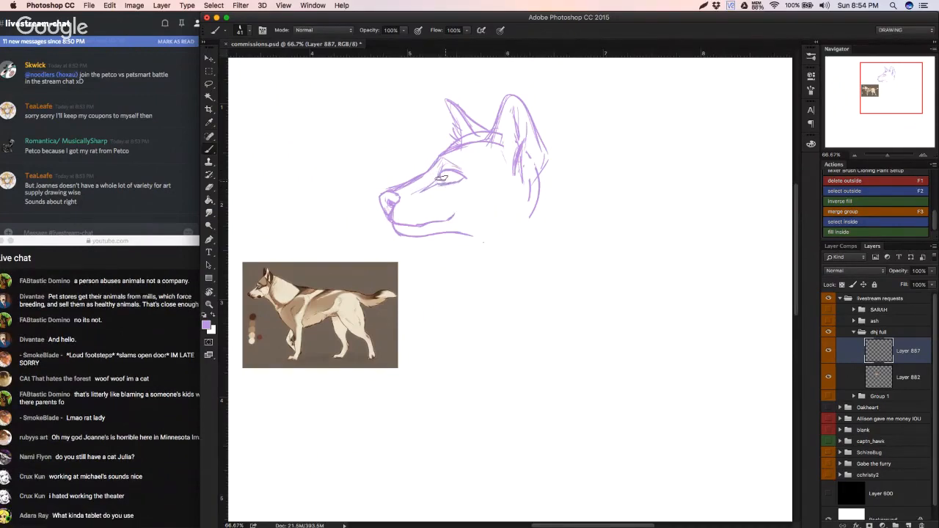
key(super+z)
key(super+alt+z)
key(super+alt+z)
key(super+alt+z)
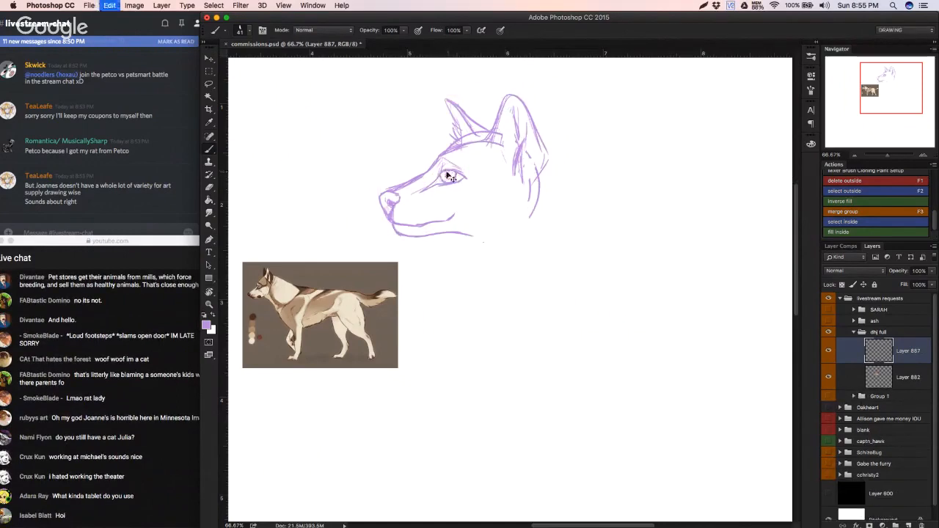
key(super+alt+z)
drag(449, 173, 452, 177)
key(super+alt+z)
key(super+alt+z)
click(449, 174)
Step: Draw the cheek contour, the back of the neck below the near ear and a short throat line under the jaw
mouse_move(518, 188)
mouse_down()
mouse_move(505, 215)
mouse_move(543, 213)
mouse_move(559, 231)
mouse_up()
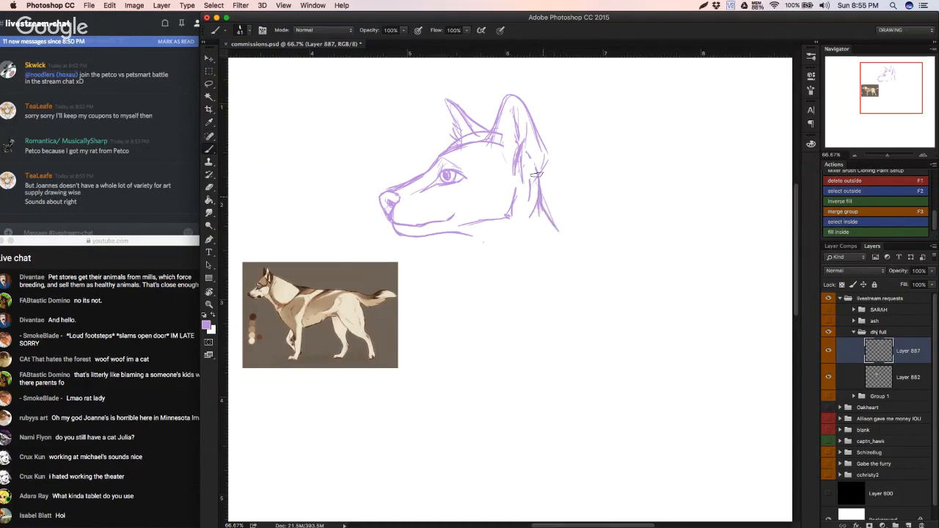
drag(537, 176, 564, 223)
drag(455, 233, 458, 257)
Step: Try to reshape the lassoed muzzle with a Warp transform that raises the lower jaw slightly
key(l)
mouse_move(397, 243)
mouse_down()
mouse_move(446, 241)
mouse_move(457, 224)
mouse_move(431, 208)
mouse_move(438, 173)
mouse_move(363, 242)
mouse_move(389, 242)
mouse_up()
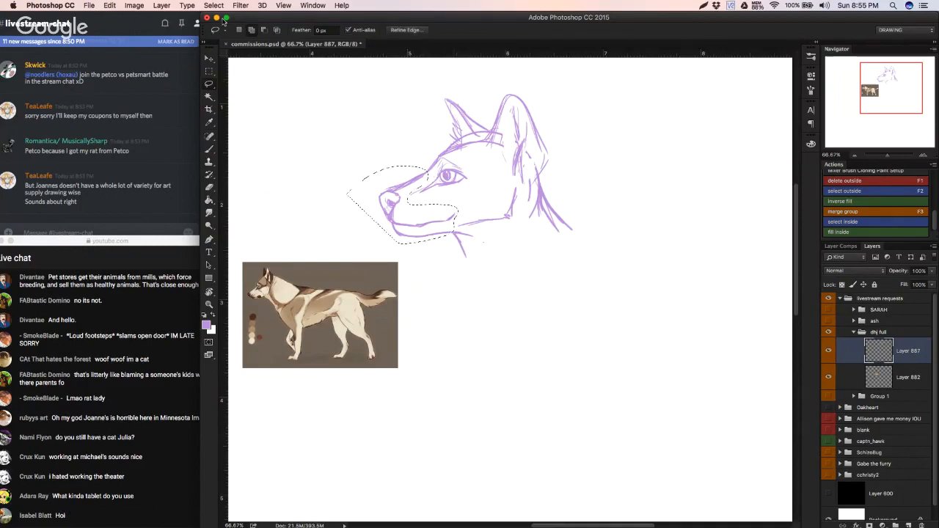
click(108, 6)
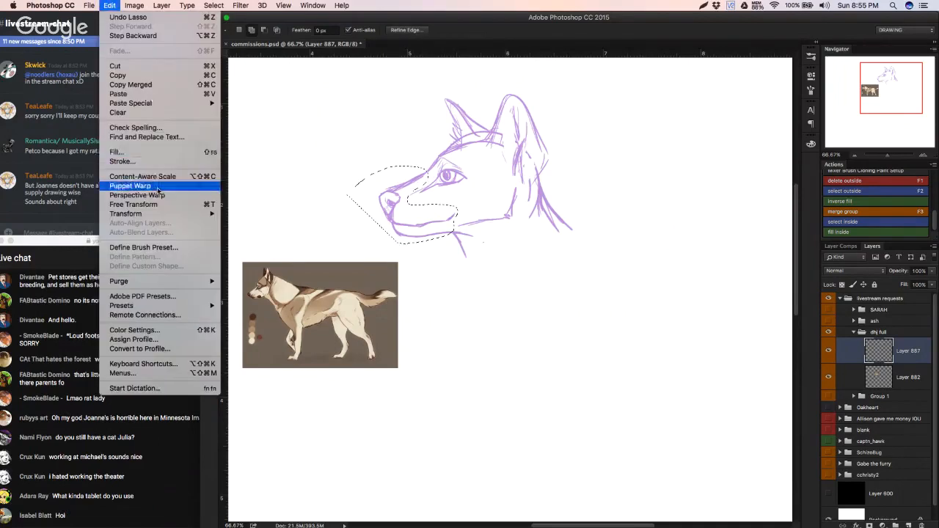
mouse_move(132, 213)
click(245, 276)
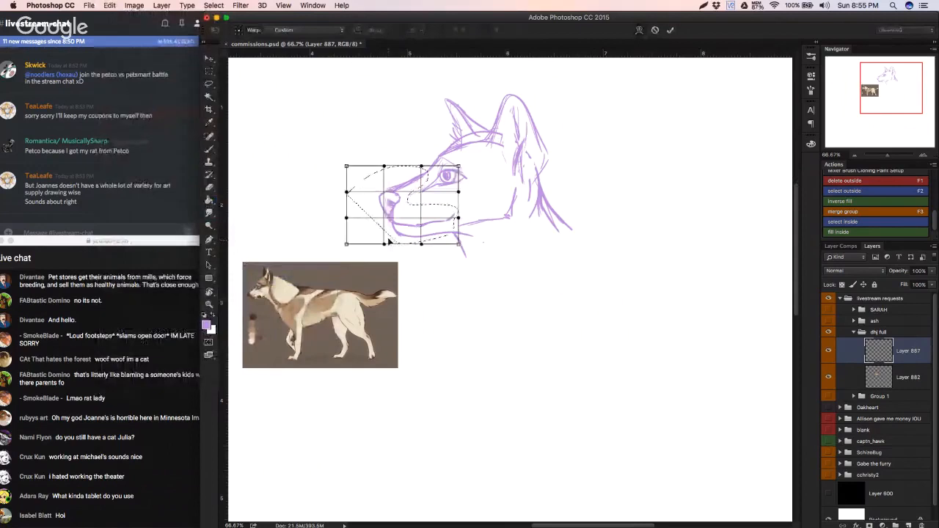
drag(390, 241, 383, 193)
drag(421, 243, 457, 233)
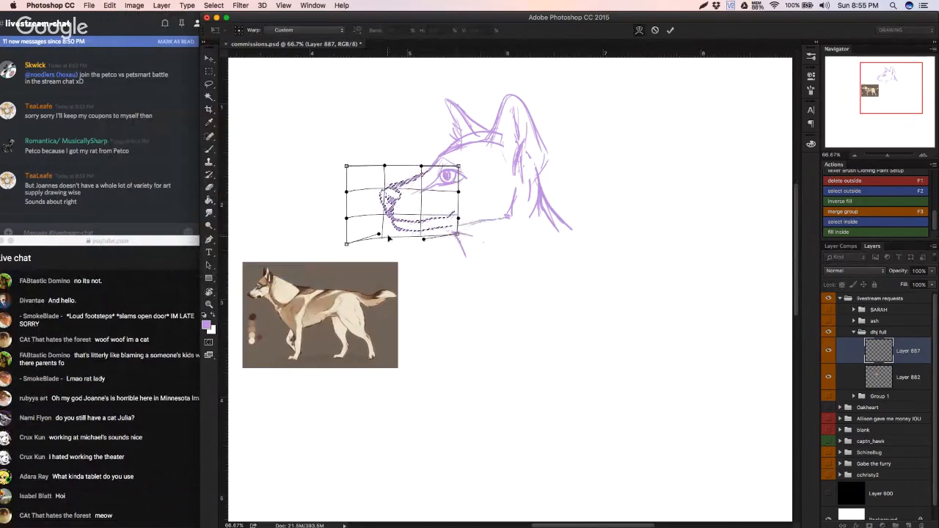
key(Return)
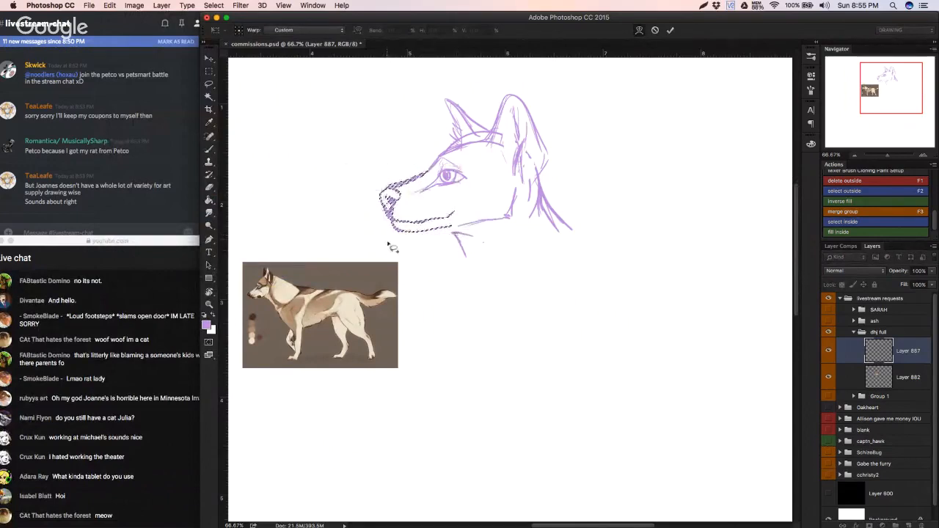
Step: Save the document, clear the muzzle selection and erase the brow line above the eye
key(super+s)
key(super+d)
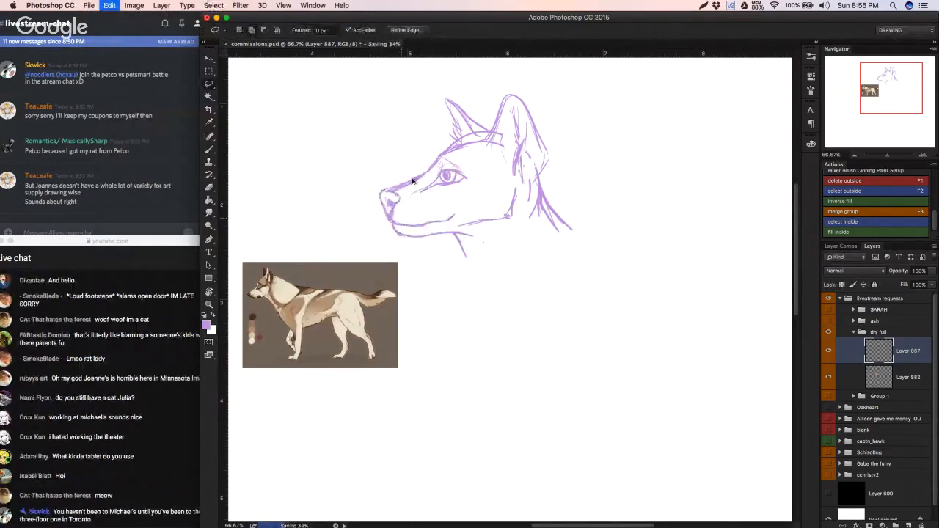
key(e)
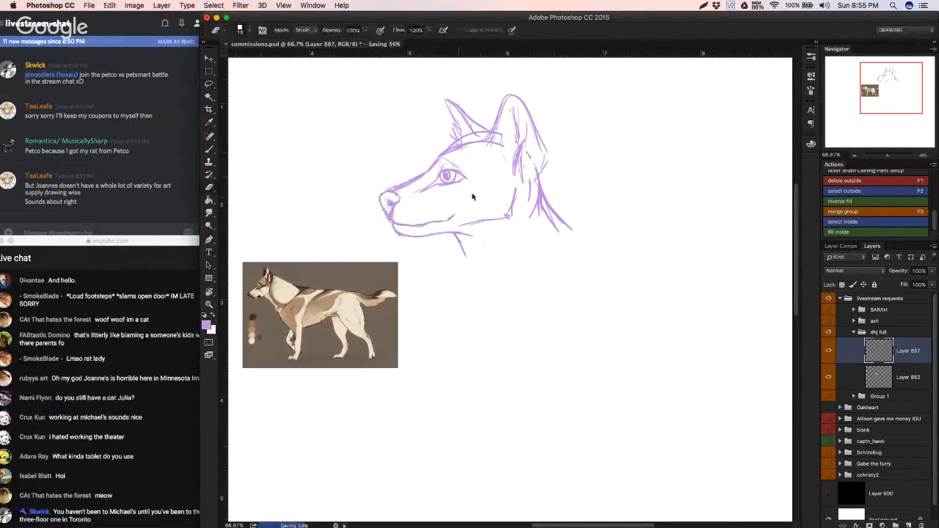
right_click(473, 196)
click(450, 163)
drag(439, 165, 462, 172)
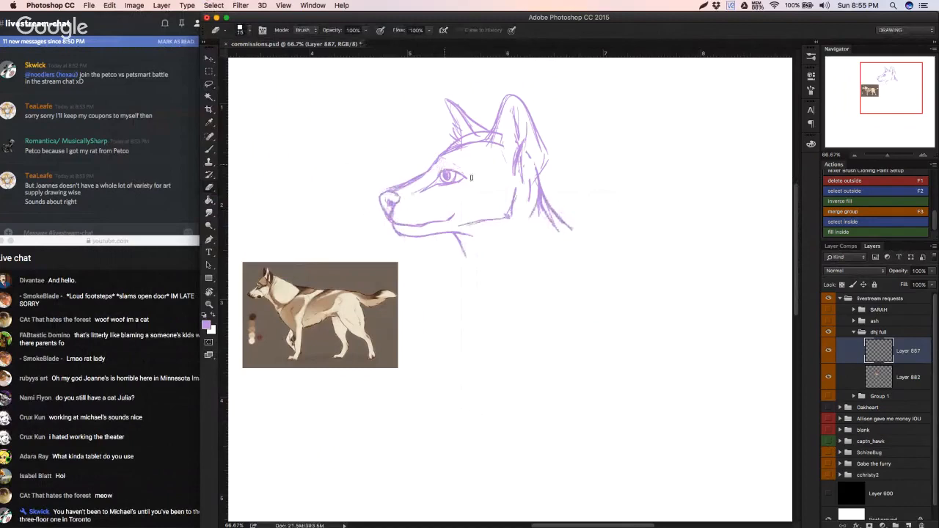
key(b)
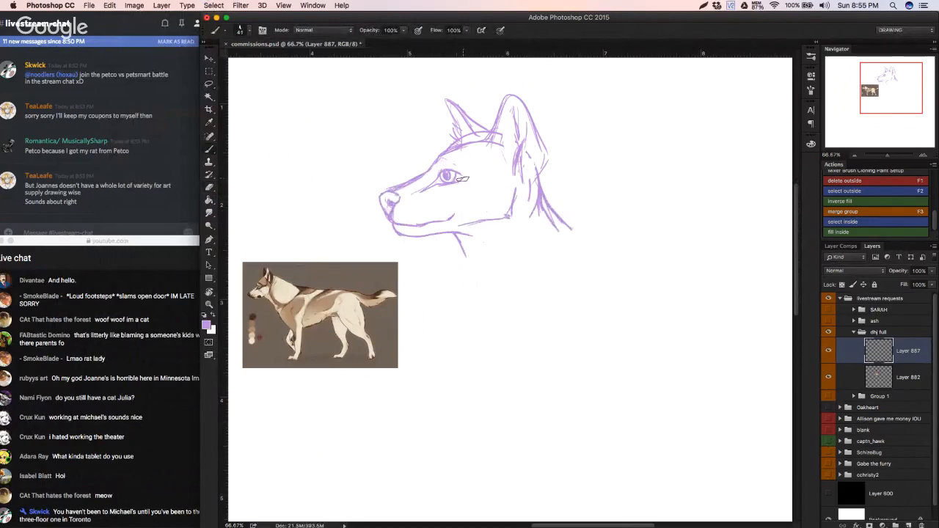
Step: Refine the outer corner of the eye and erase the stray line between the jaw and the cheek contour
drag(464, 176, 450, 183)
key(e)
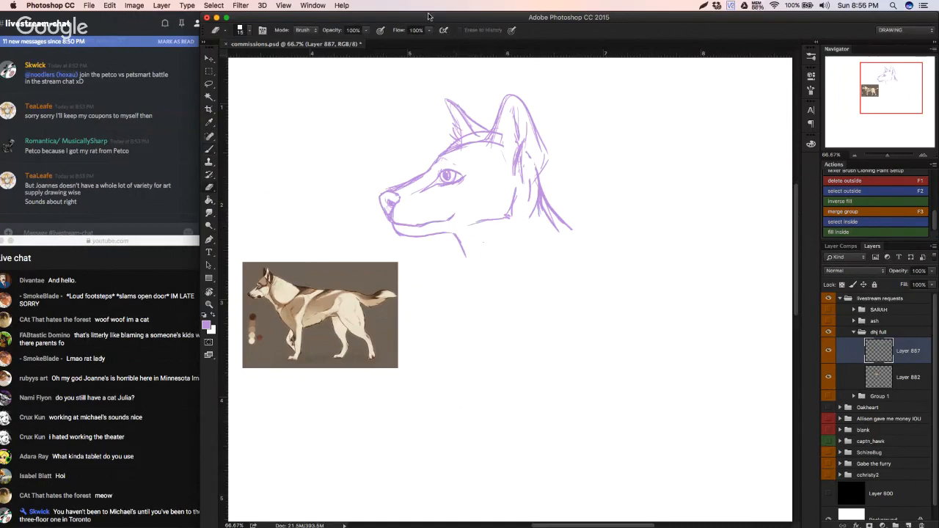
click(341, 5)
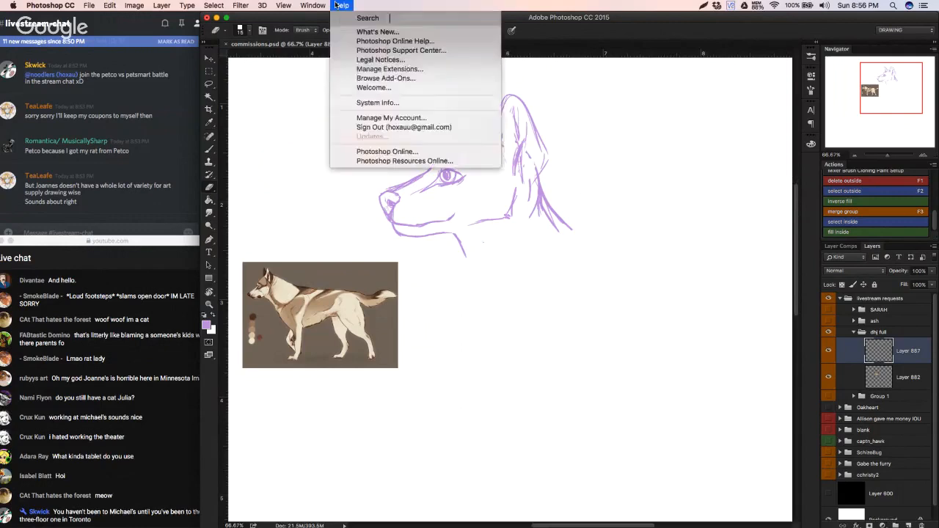
click(341, 5)
key(l)
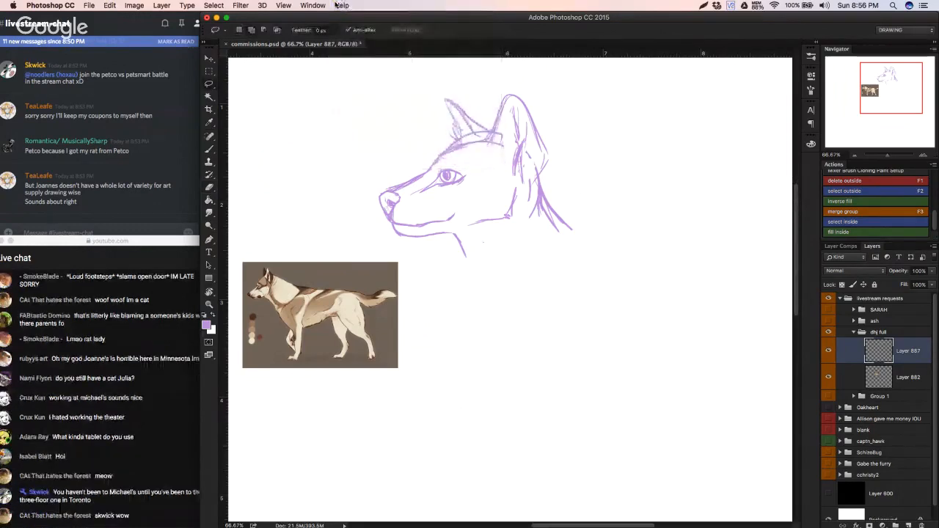
key(f)
key(i)
key(d)
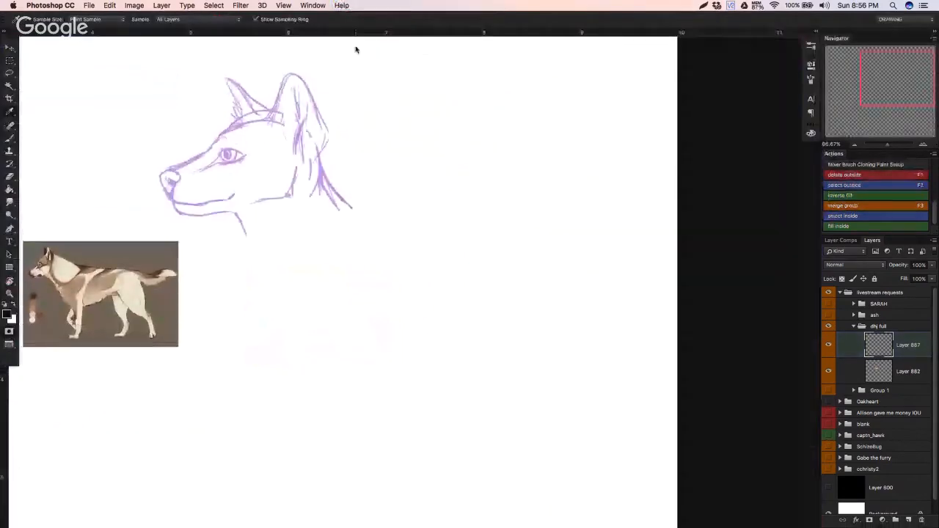
Step: Return the display to Standard Screen Mode
click(284, 5)
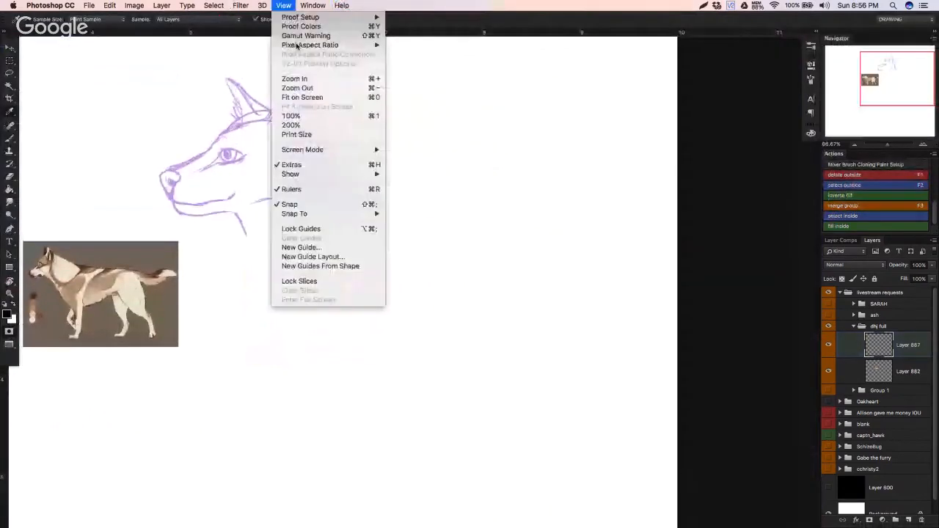
mouse_move(352, 149)
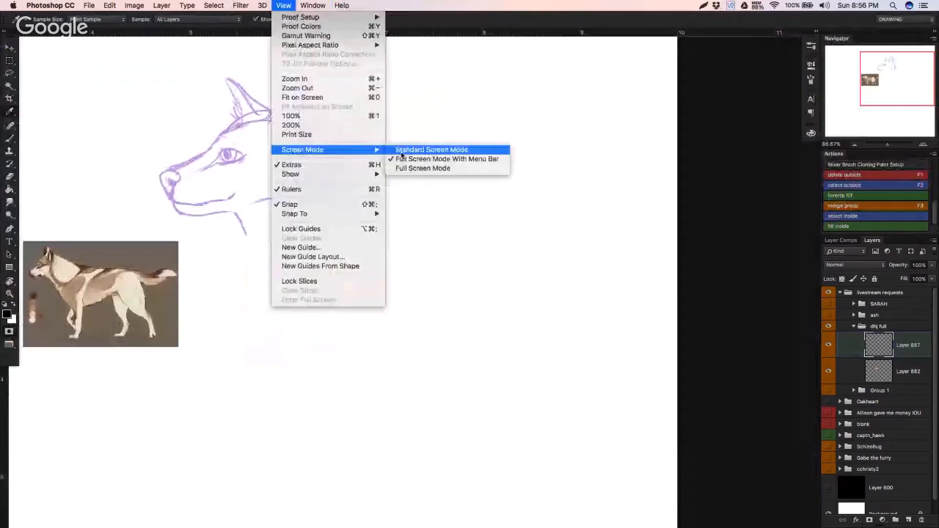
click(405, 149)
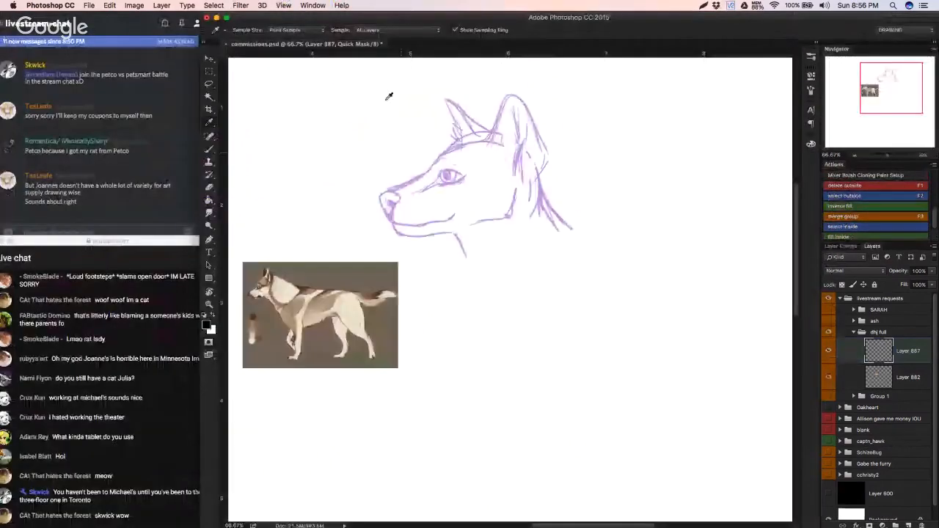
click(342, 6)
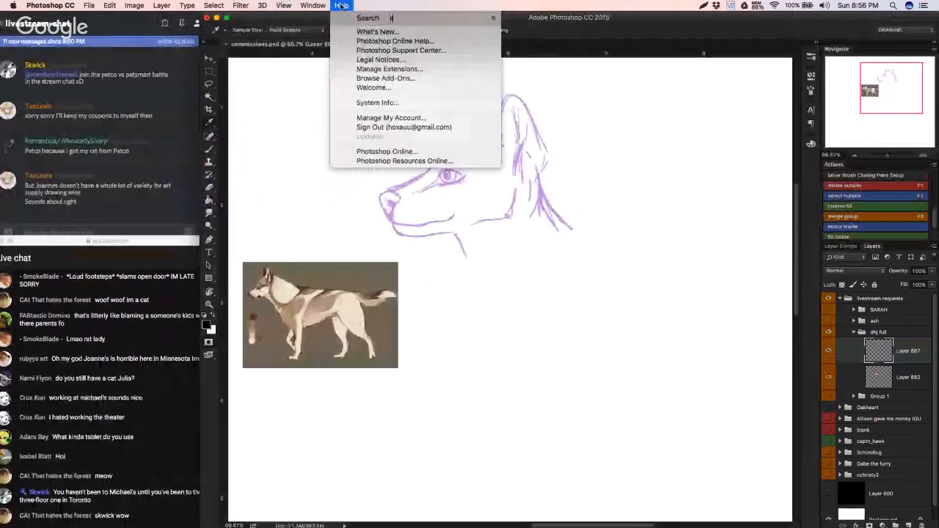
text(liqui)
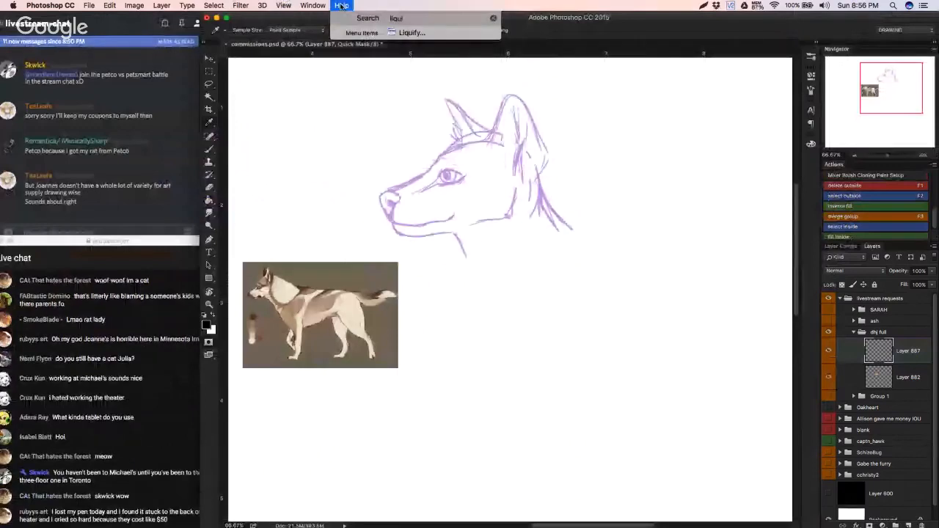
mouse_move(393, 33)
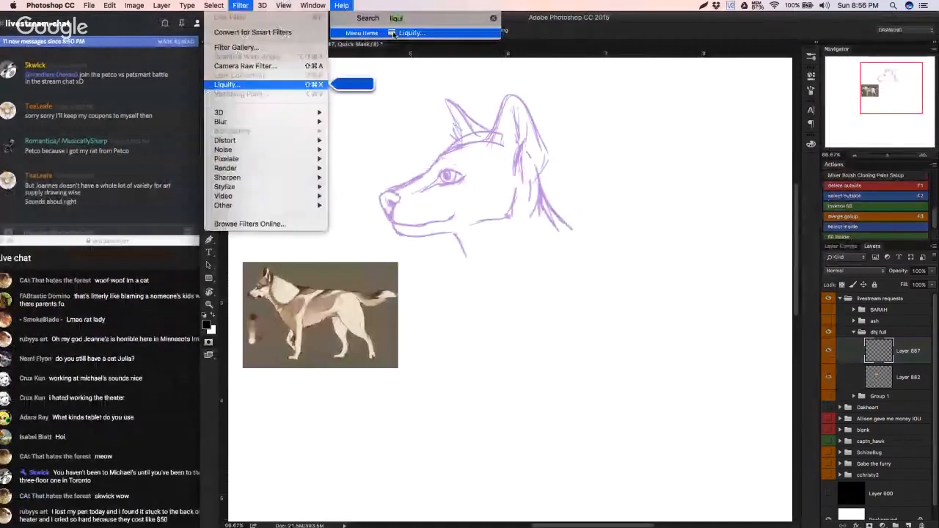
click(393, 35)
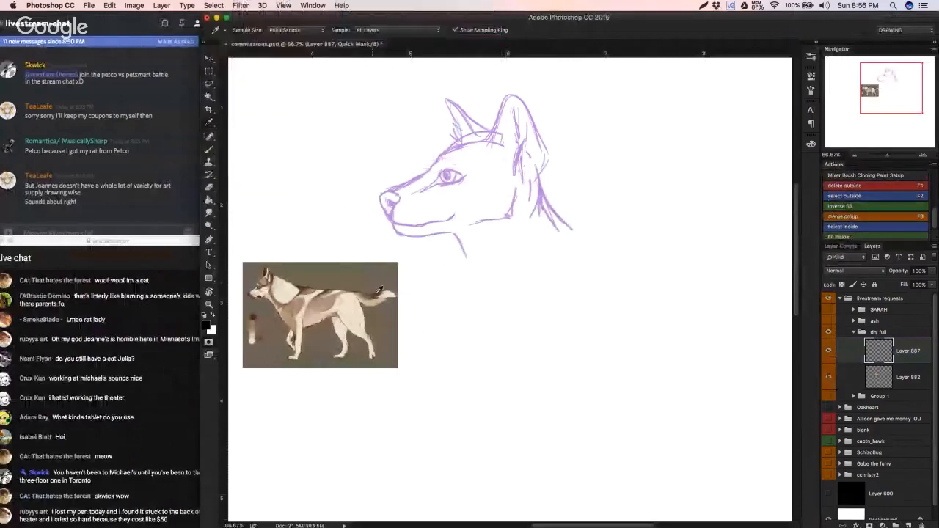
click(240, 5)
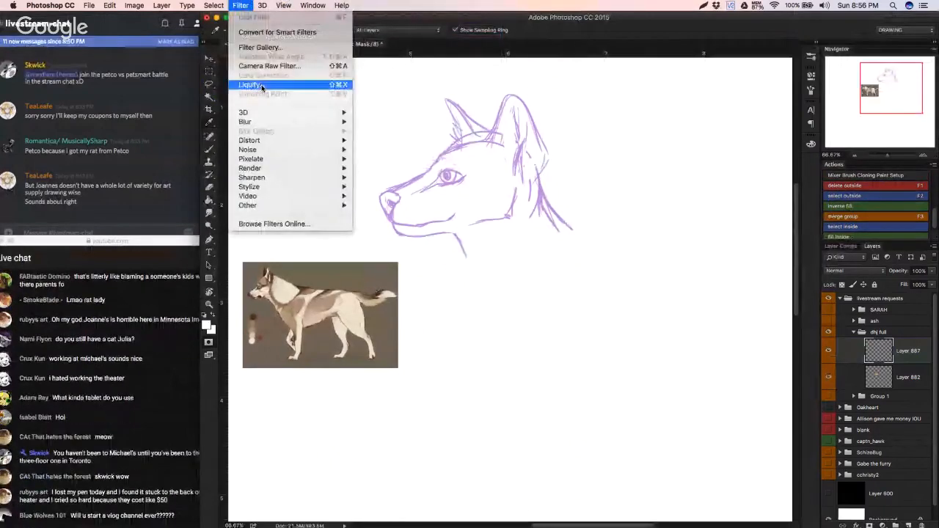
click(253, 85)
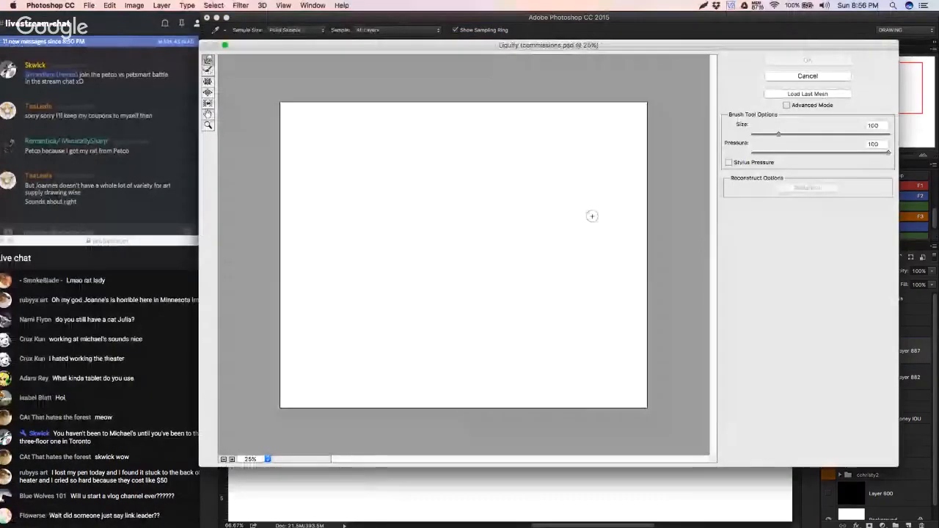
click(810, 76)
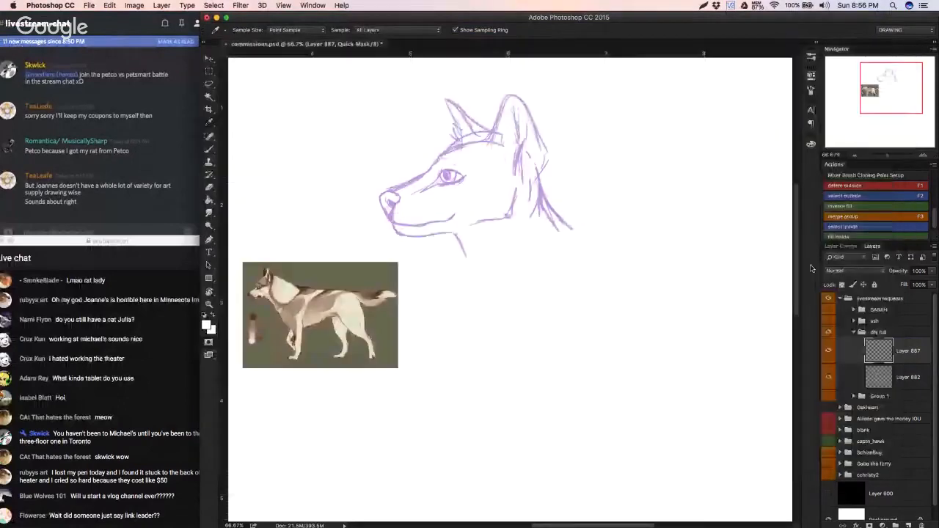
Step: Leave Quick Mask mode, extend the front of the neck downward from the throat and strengthen the nape line
key(v)
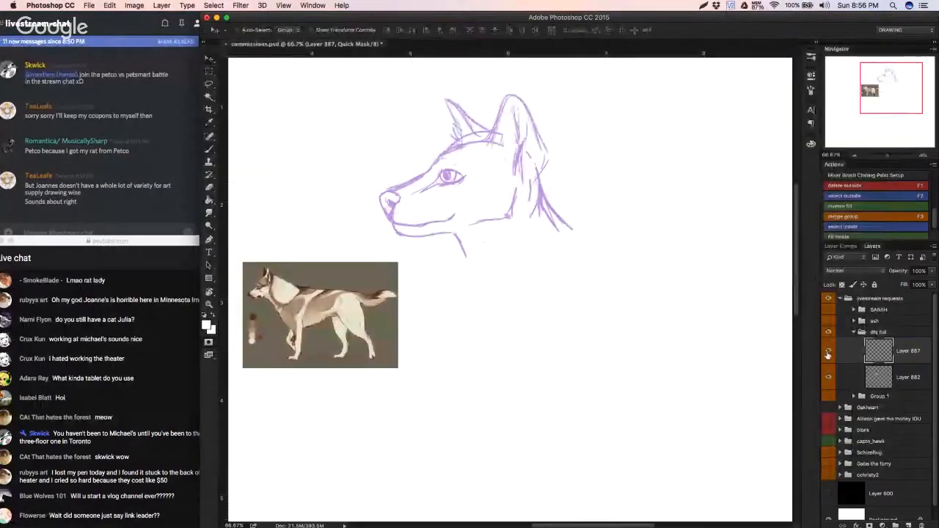
drag(430, 257, 378, 255)
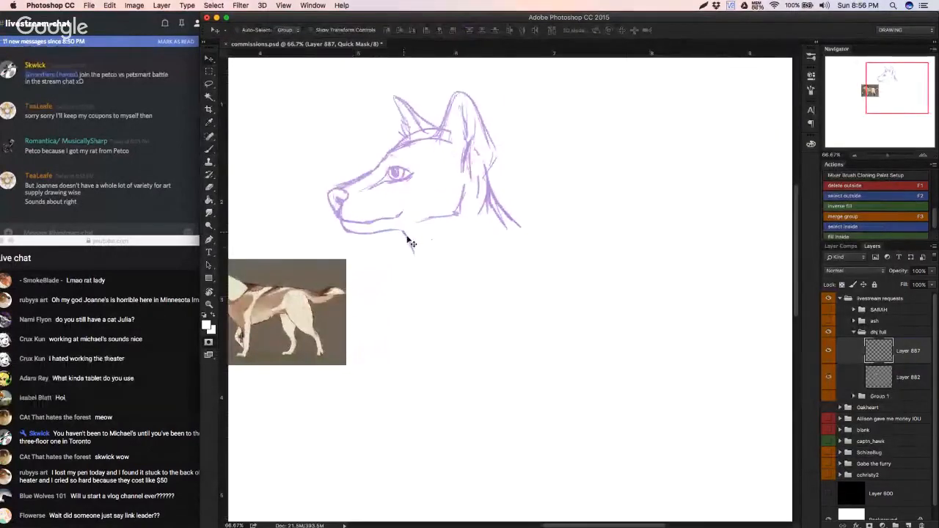
key(b)
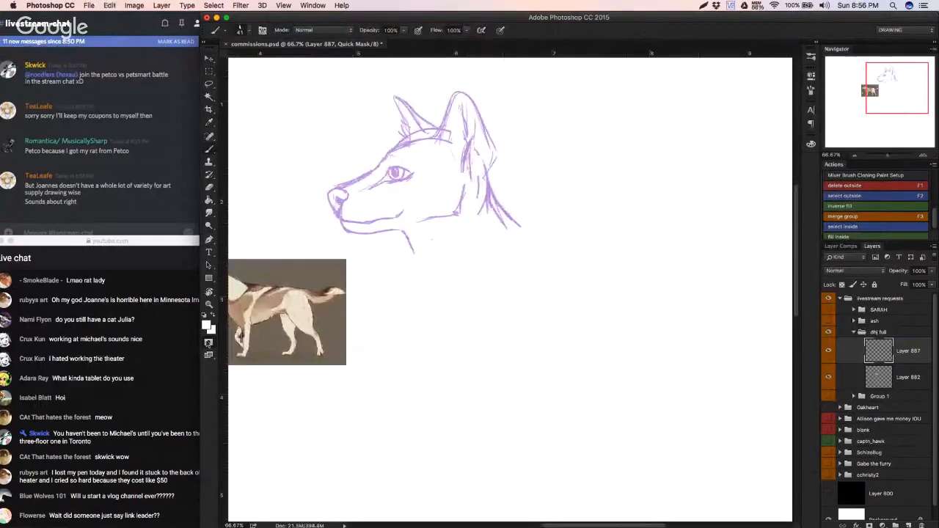
key(q)
drag(411, 248, 412, 301)
drag(481, 173, 516, 225)
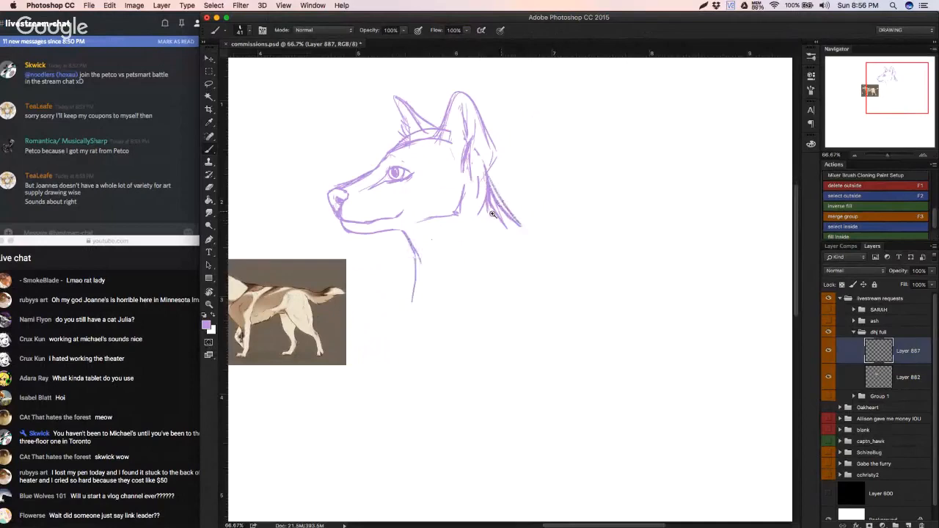
Step: Sketch a shoulder line slanting down from the nape and continue the throat into the chest contour
scroll(494, 211, down, 3)
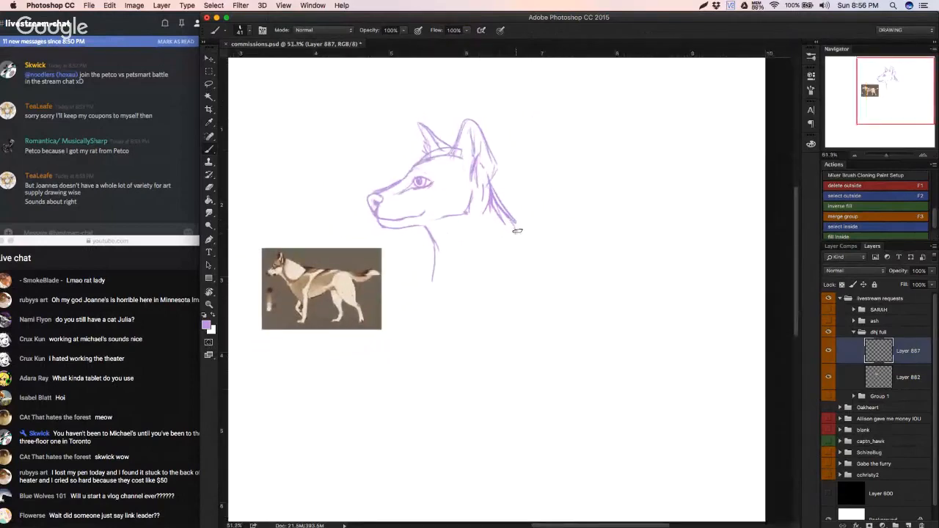
drag(517, 230, 490, 283)
mouse_move(440, 245)
mouse_down()
mouse_move(427, 285)
mouse_move(431, 278)
mouse_move(452, 309)
mouse_up()
drag(433, 261, 462, 320)
Step: Apply the Liquify filter to the sketch layer, pushing the lower jaw line upward and reshaping the bridge and tip of the muzzle
click(312, 5)
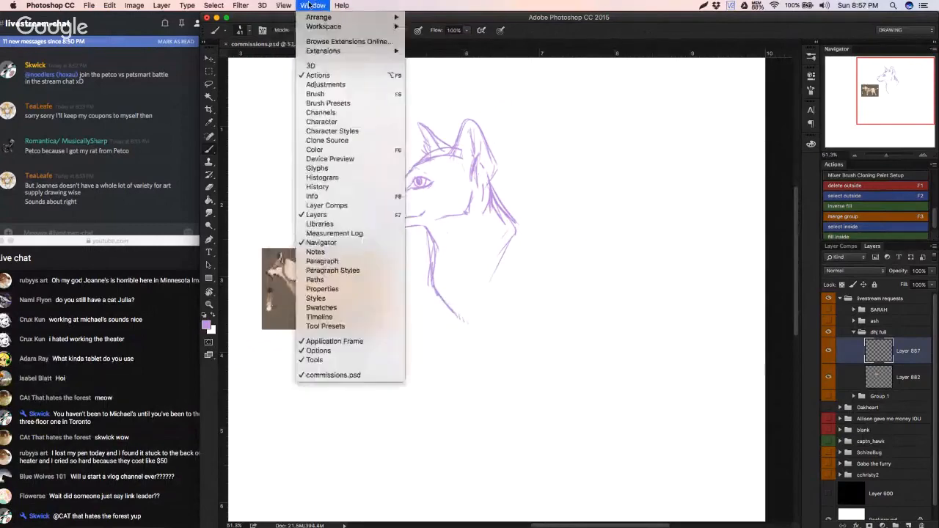
mouse_move(283, 5)
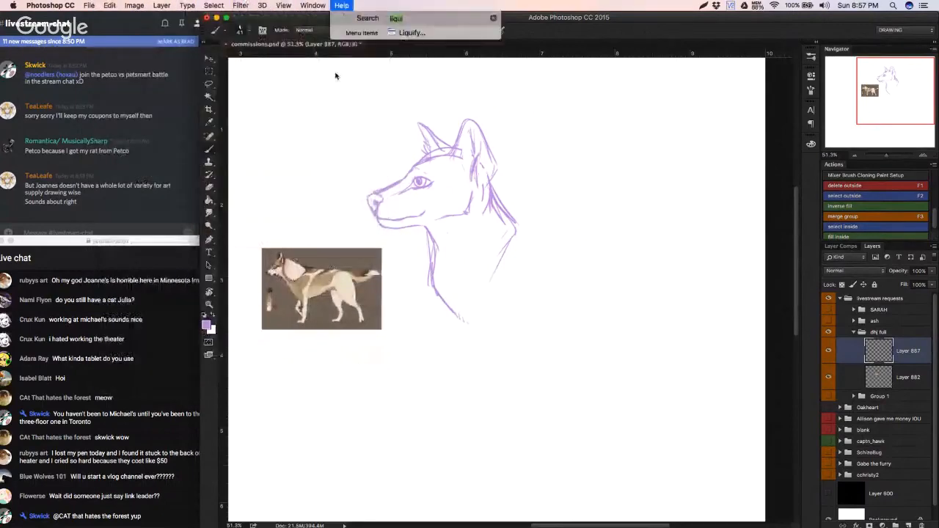
mouse_move(241, 5)
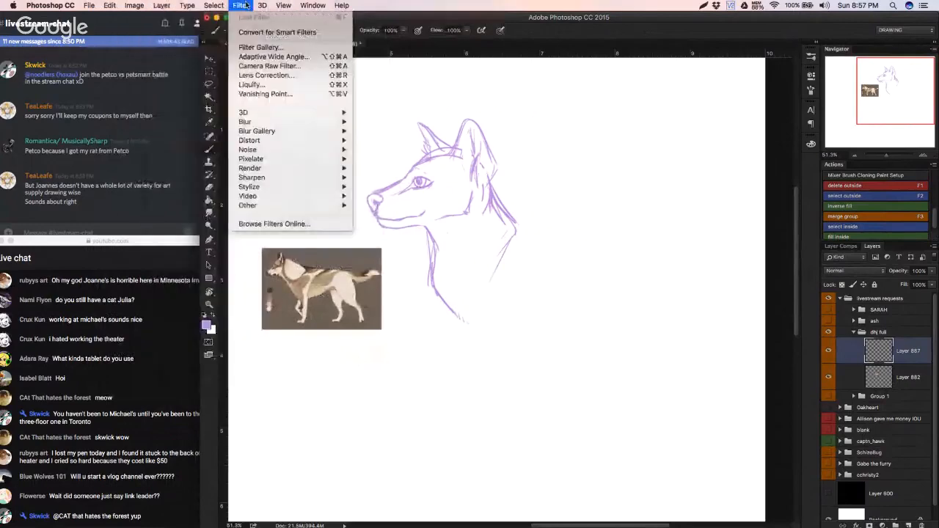
click(262, 86)
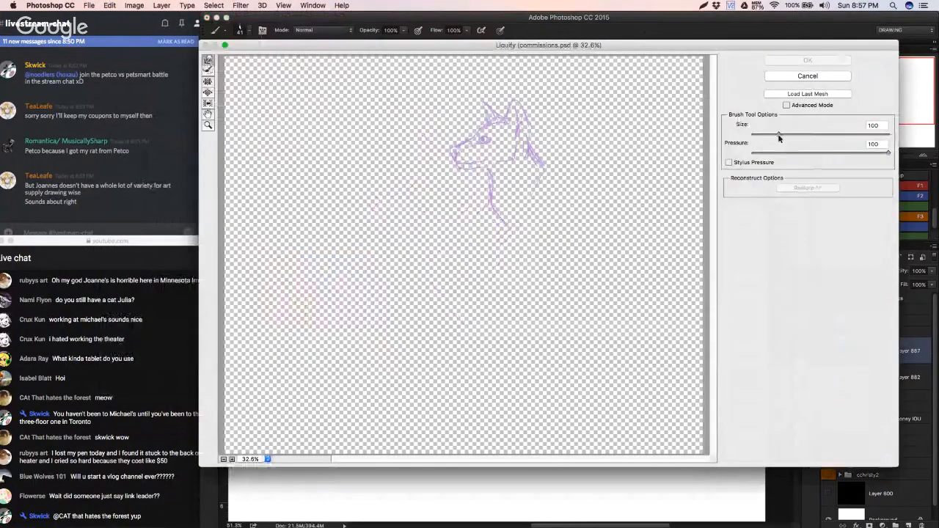
key(alt)
key(super+plus)
key(super+plus)
key(super+plus)
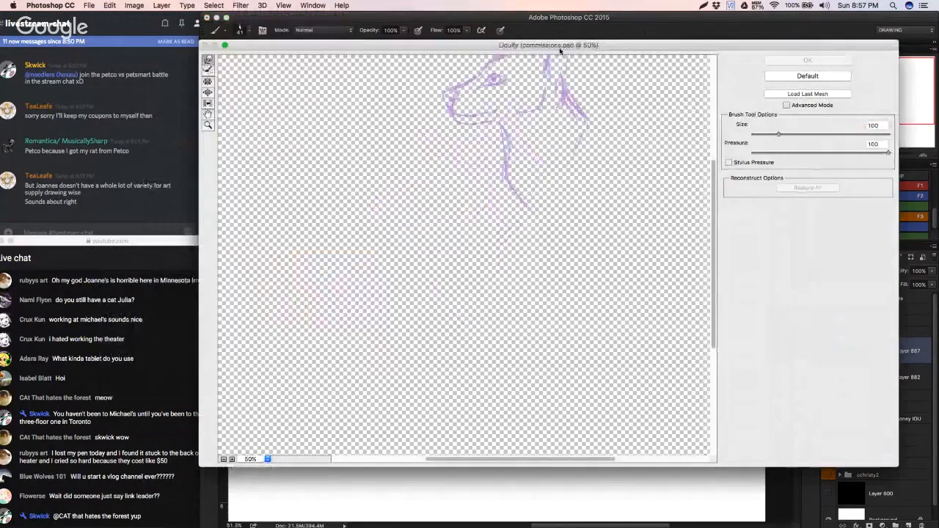
drag(472, 155, 370, 320)
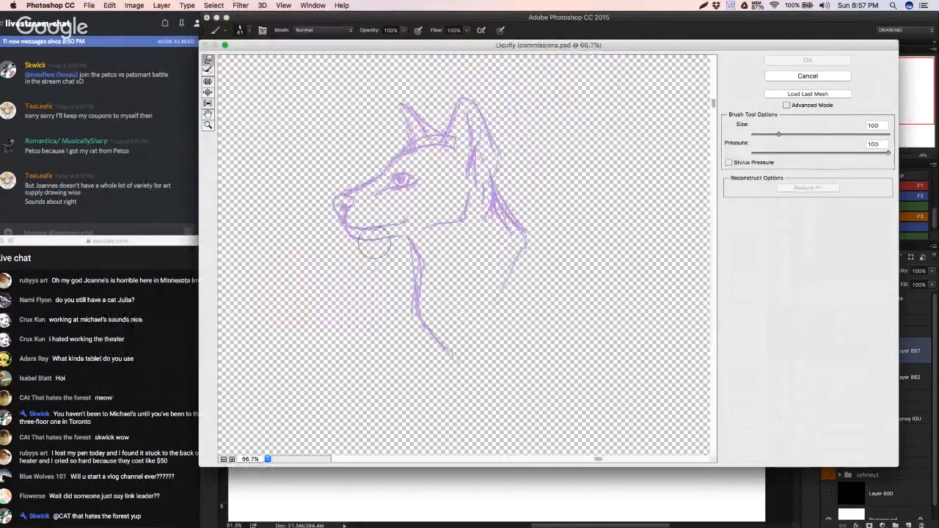
mouse_move(373, 245)
mouse_down()
mouse_move(380, 235)
mouse_move(370, 236)
mouse_move(391, 240)
mouse_up()
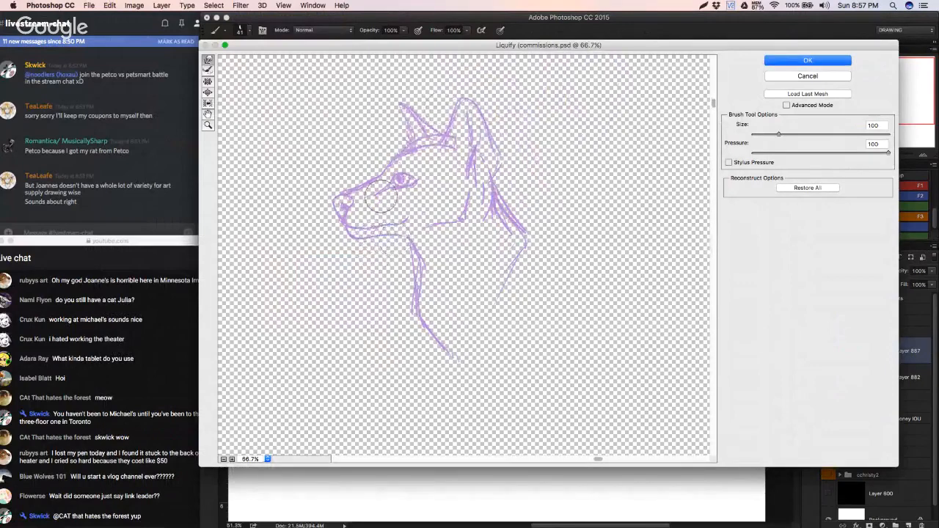
mouse_move(362, 176)
mouse_down()
mouse_move(318, 205)
mouse_move(333, 213)
mouse_up()
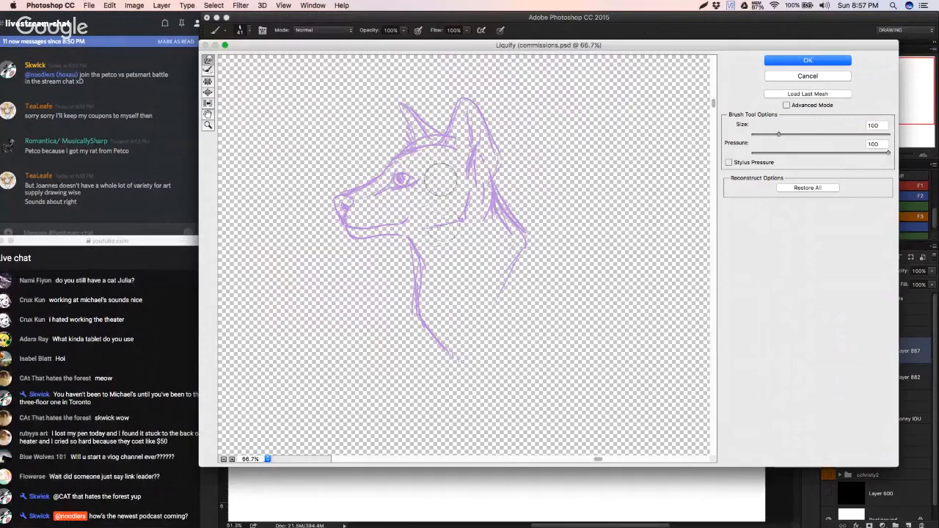
click(803, 63)
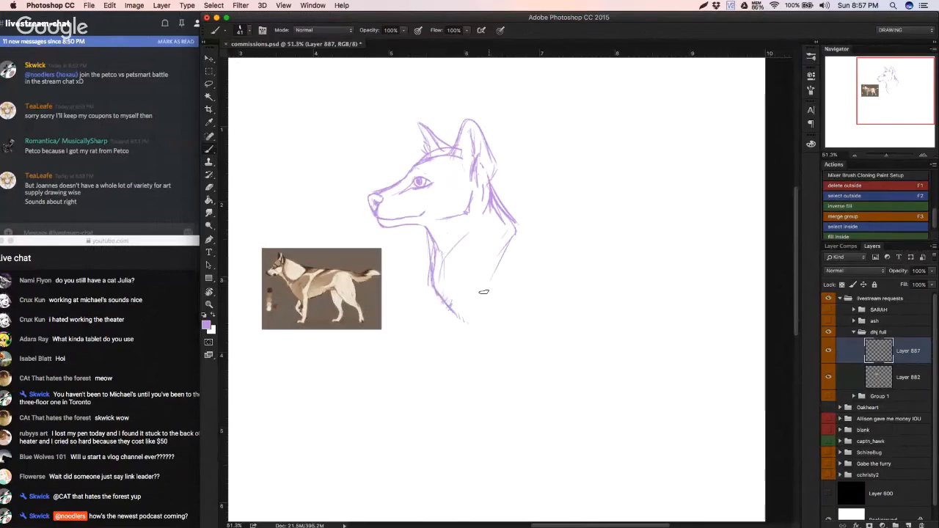
Step: Erase the slanting shoulder line and thin the doubled nape strokes, redrawing the nape's lower end
key(r)
mouse_move(526, 234)
mouse_down()
mouse_move(509, 234)
mouse_move(534, 239)
mouse_move(496, 272)
mouse_up()
click(332, 31)
key(e)
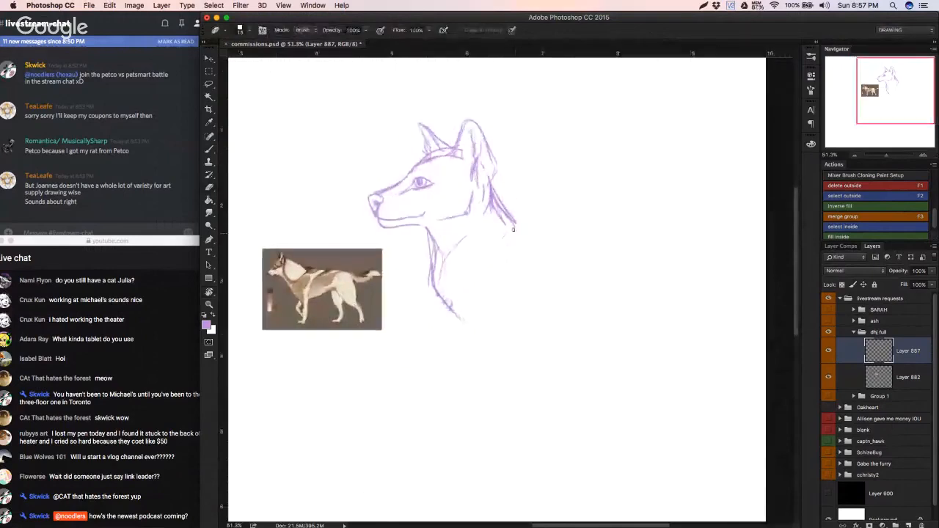
drag(490, 201, 502, 223)
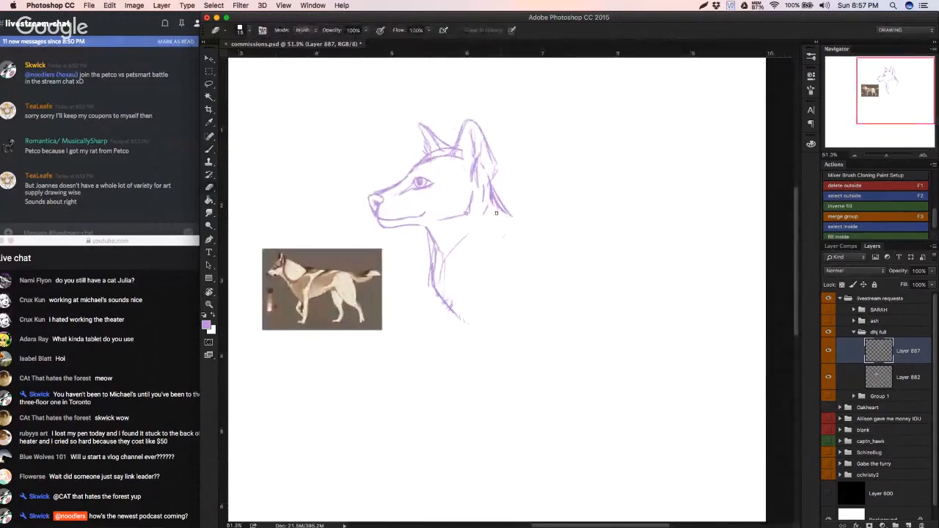
key(b)
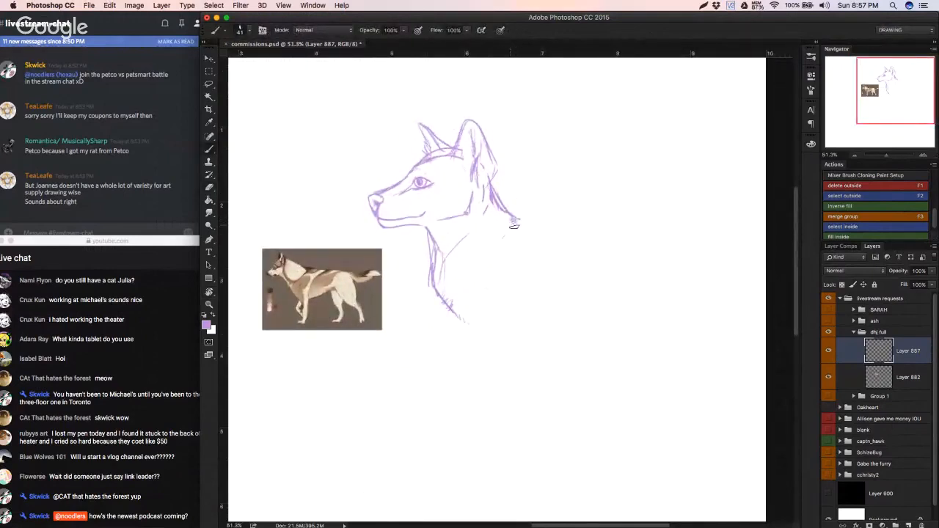
Step: Enlarge the eraser and remove the nape line along with the lower rear edge of the near ear
key(e)
right_click(528, 217)
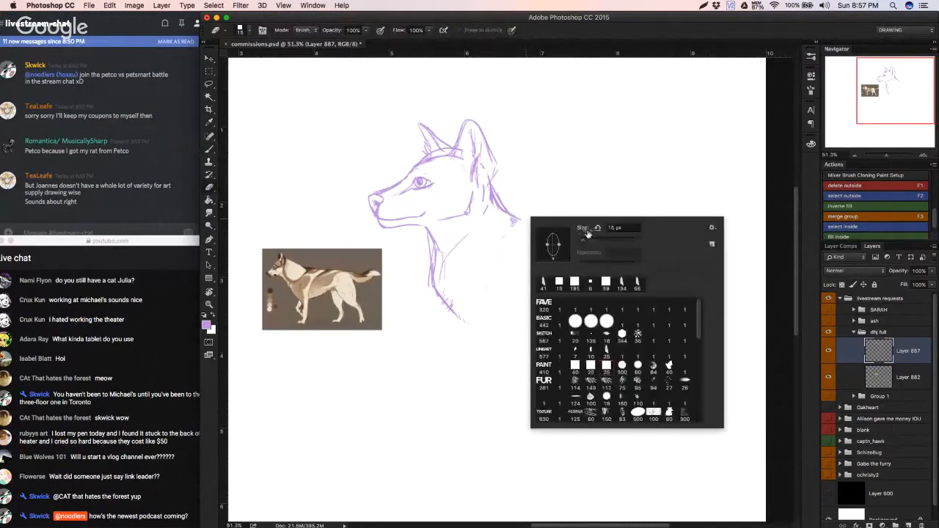
drag(582, 234, 591, 234)
drag(512, 220, 497, 196)
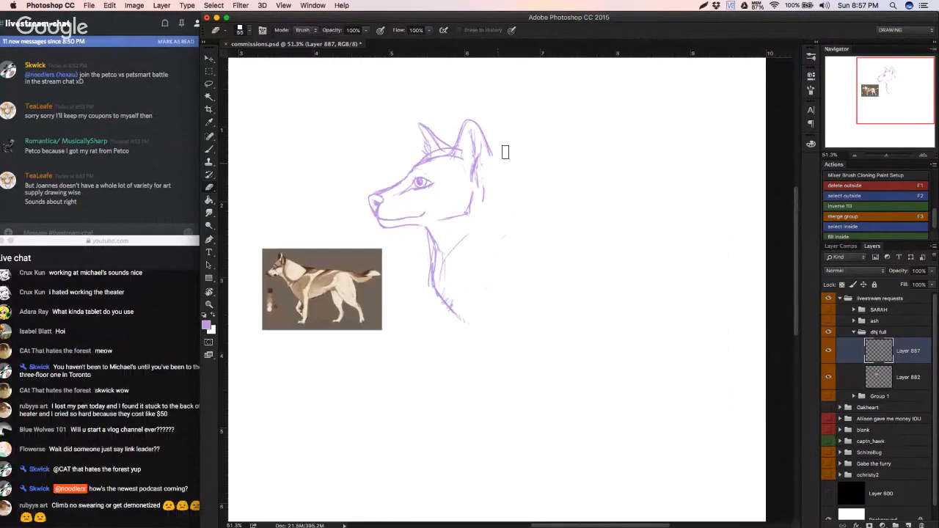
Step: Redraw the rear edge of the near ear, the nape and the line running from its base across the neck
key(b)
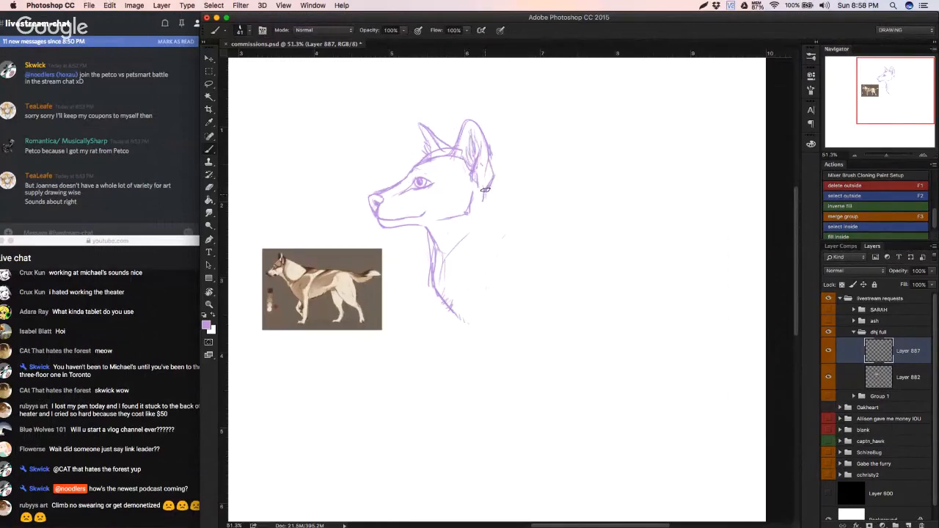
mouse_move(485, 190)
mouse_down()
mouse_move(495, 204)
mouse_move(491, 182)
mouse_up()
drag(498, 219, 476, 243)
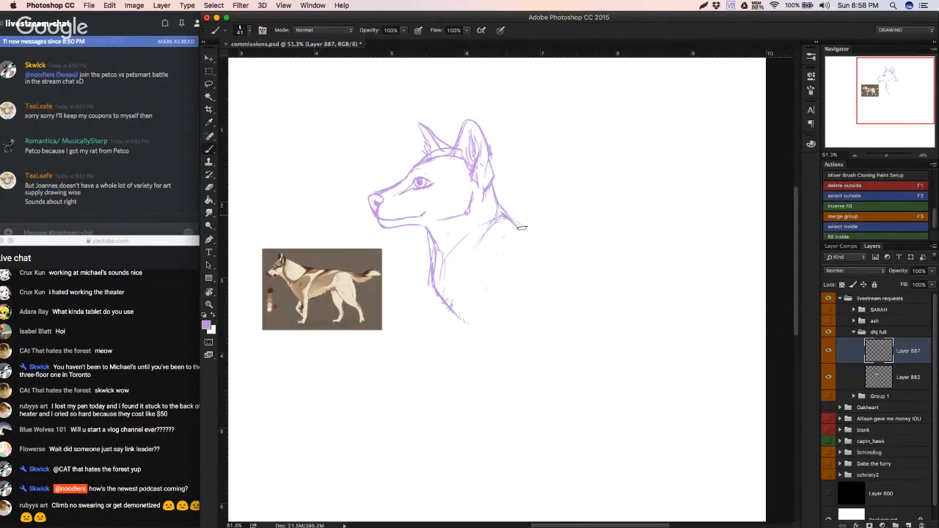
Step: Extend the nape line down and back into the top of the shoulder with a short curved stroke
drag(505, 217, 539, 264)
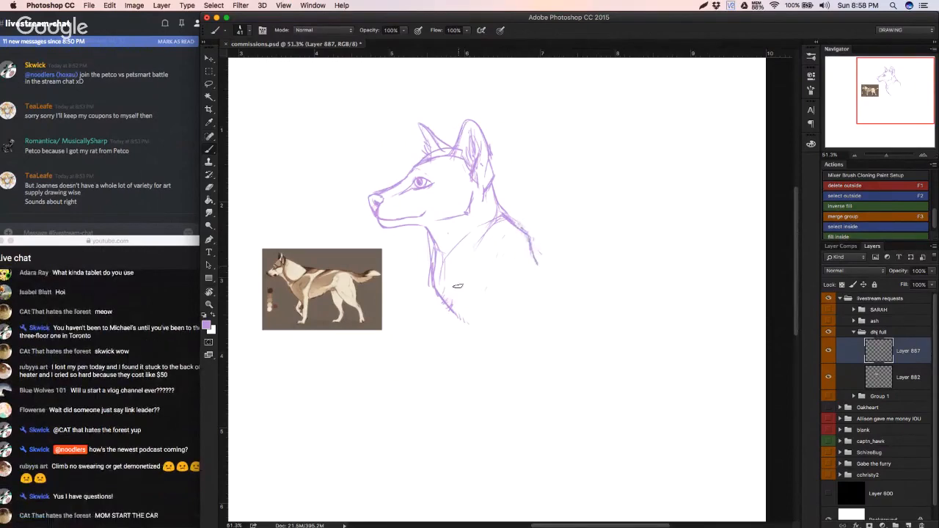
mouse_move(457, 277)
mouse_down()
mouse_move(454, 315)
mouse_move(459, 325)
mouse_move(459, 308)
mouse_move(471, 335)
mouse_move(466, 327)
mouse_move(474, 390)
mouse_up()
drag(466, 321, 478, 383)
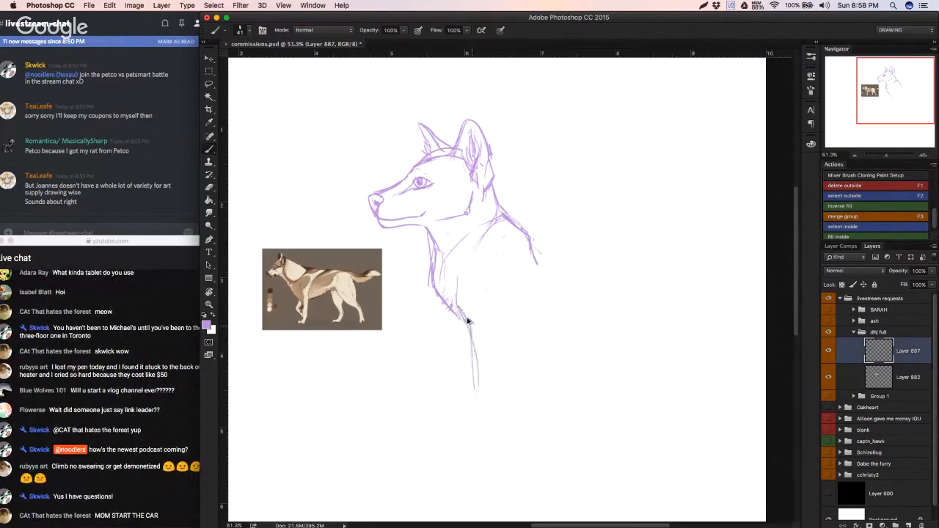
key(ctrl+alt+z)
key(ctrl+alt+z)
key(ctrl+alt+z)
drag(457, 309, 424, 258)
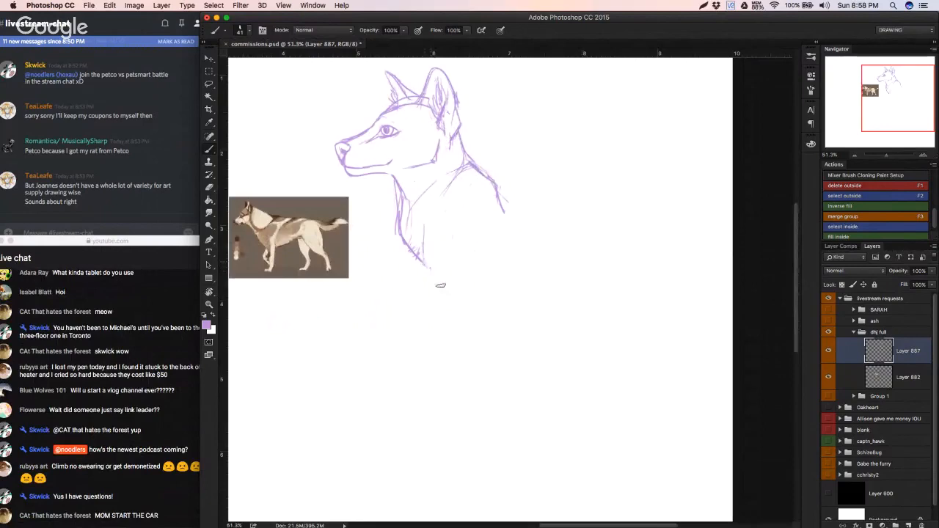
key(ctrl+alt+z)
Step: Draw the front edge of the near foreleg down from the chest and outline its paw with toe lines
mouse_move(431, 272)
mouse_down()
mouse_move(448, 341)
mouse_move(446, 349)
mouse_move(447, 328)
mouse_move(418, 387)
mouse_up()
key(ctrl+alt+z)
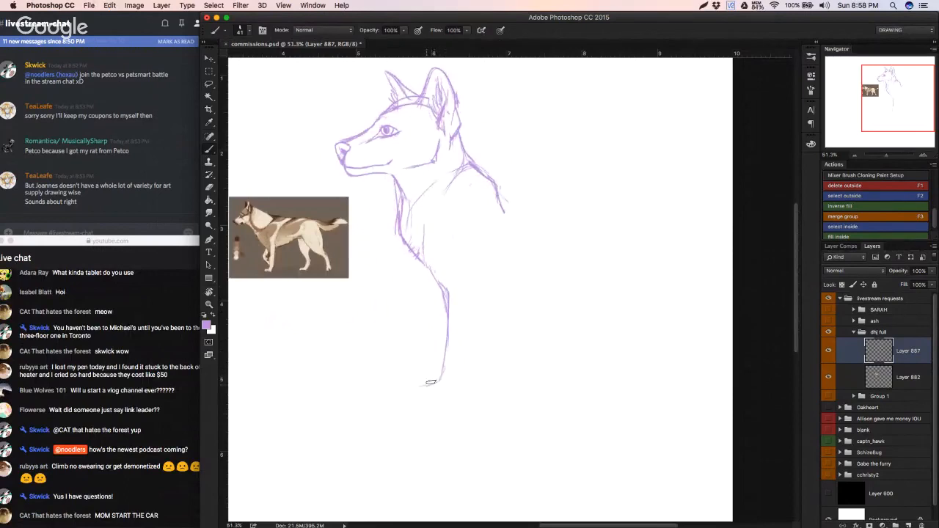
key(super+z)
drag(421, 405, 419, 423)
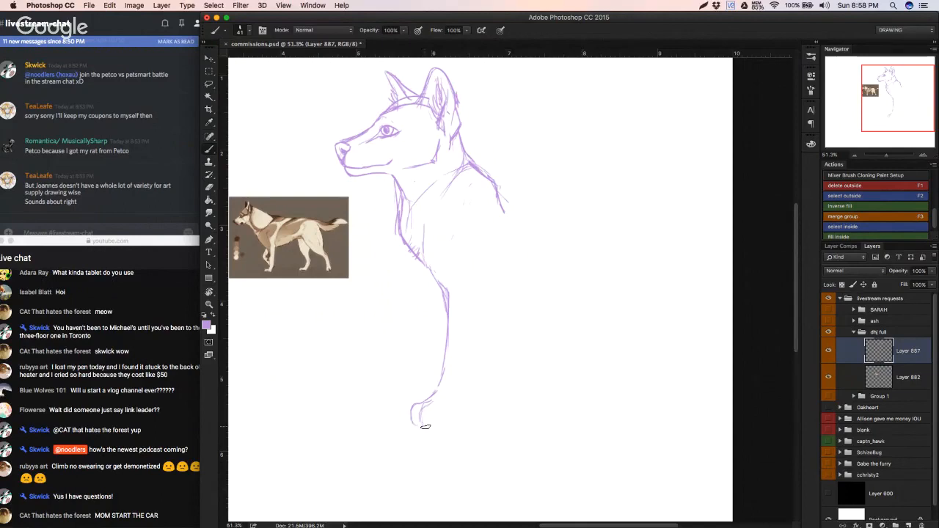
mouse_move(435, 397)
mouse_down()
mouse_move(417, 427)
mouse_move(457, 402)
mouse_up()
drag(466, 340, 462, 397)
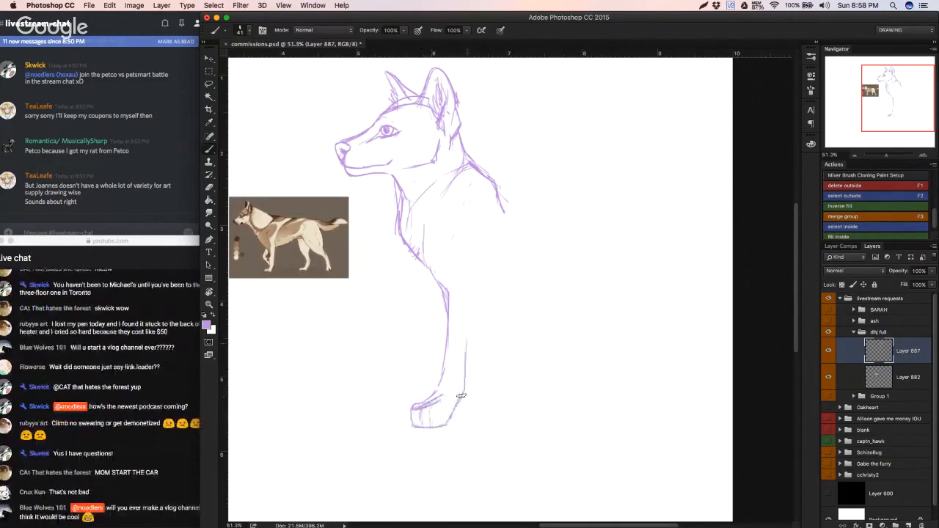
drag(481, 296, 468, 364)
key(super+z)
key(super+z)
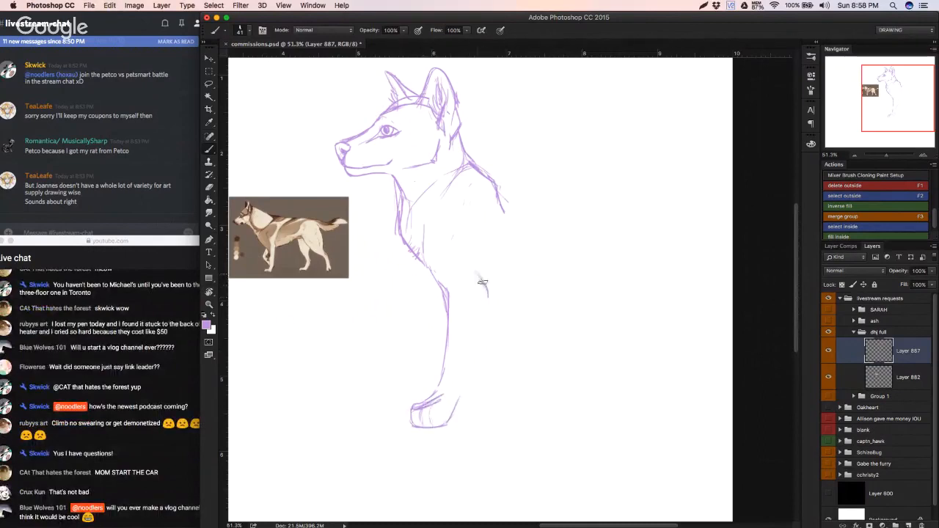
Step: Draw the elbow and the slanting rear edge of the near foreleg, tapering toward the paw
mouse_move(477, 272)
mouse_down()
mouse_move(488, 298)
mouse_move(469, 359)
mouse_up()
drag(491, 295, 466, 396)
drag(481, 334, 469, 386)
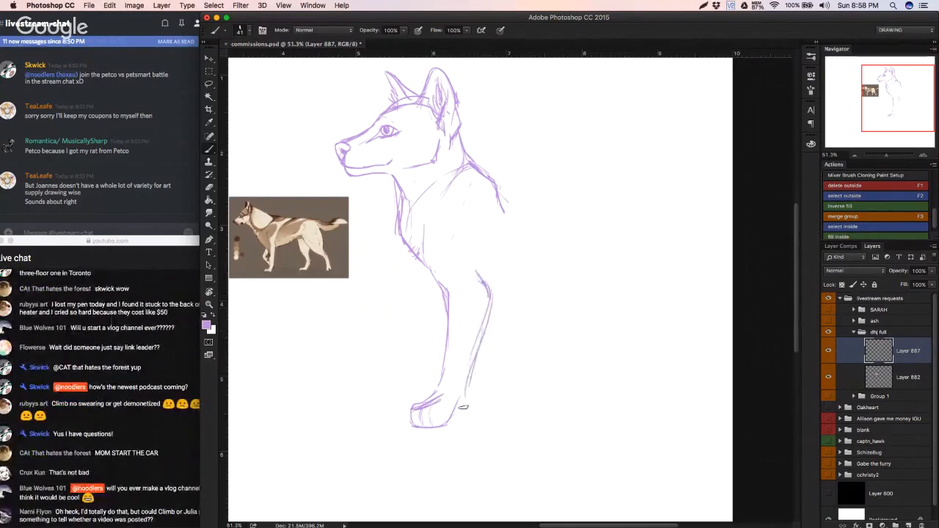
key(super+z)
key(super+z)
drag(490, 309, 463, 386)
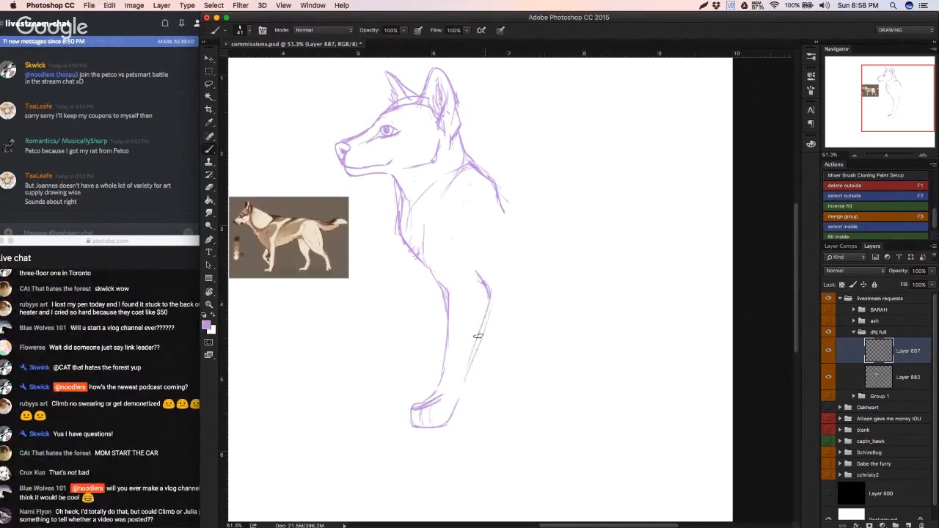
Step: Erase the near front paw below the two foreleg lines
mouse_move(479, 335)
mouse_down()
mouse_move(452, 428)
mouse_move(421, 412)
mouse_move(399, 417)
mouse_move(439, 398)
mouse_move(428, 387)
mouse_move(410, 437)
mouse_move(450, 429)
mouse_up()
key(d)
key(e)
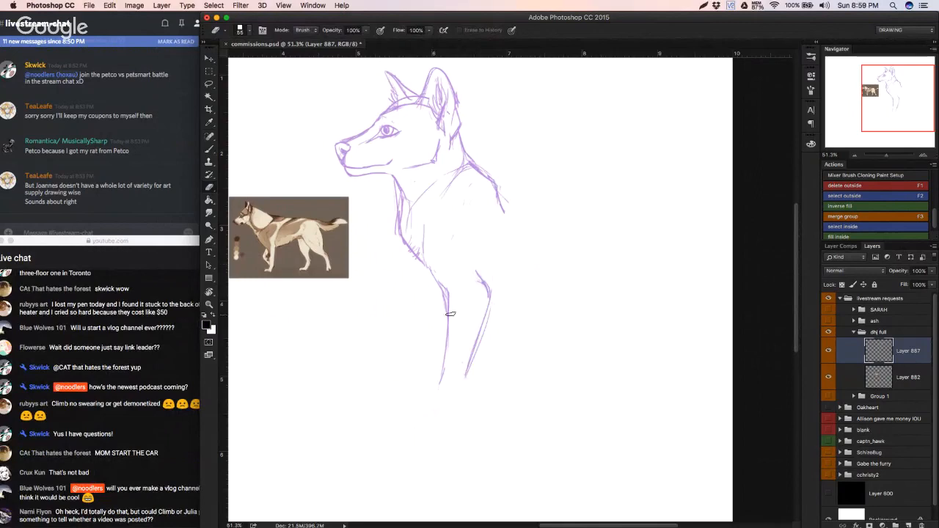
Step: Undo the black stroke and set the foreground color to the sketch's light purple, c8a0e6
key(b)
drag(443, 361, 432, 396)
key(super+z)
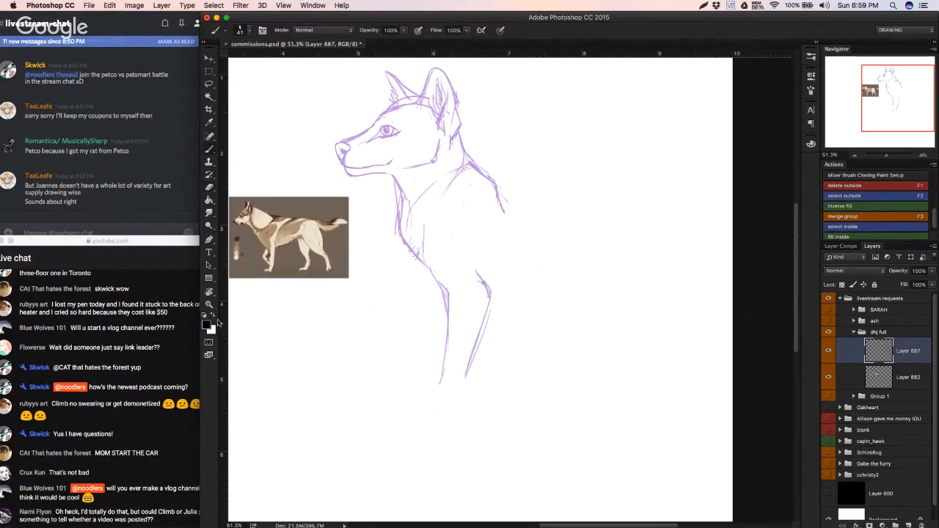
click(207, 325)
click(382, 113)
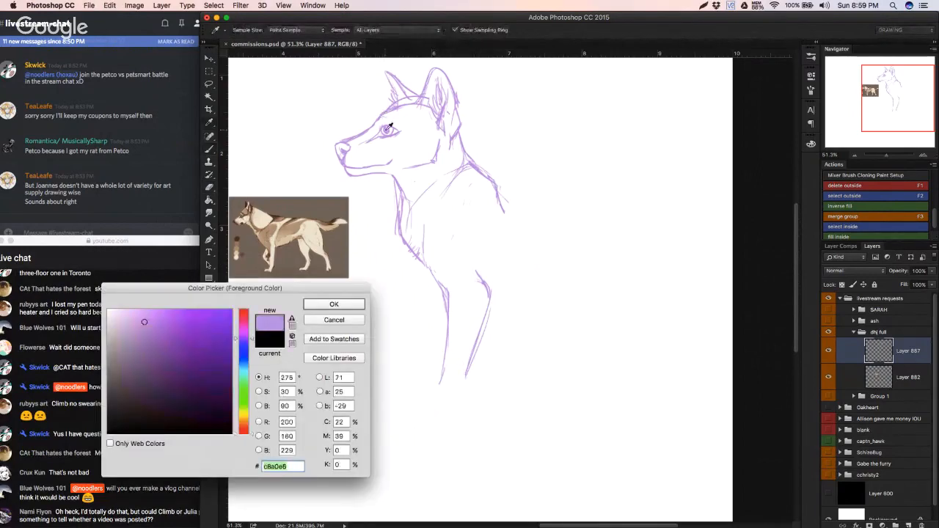
click(353, 305)
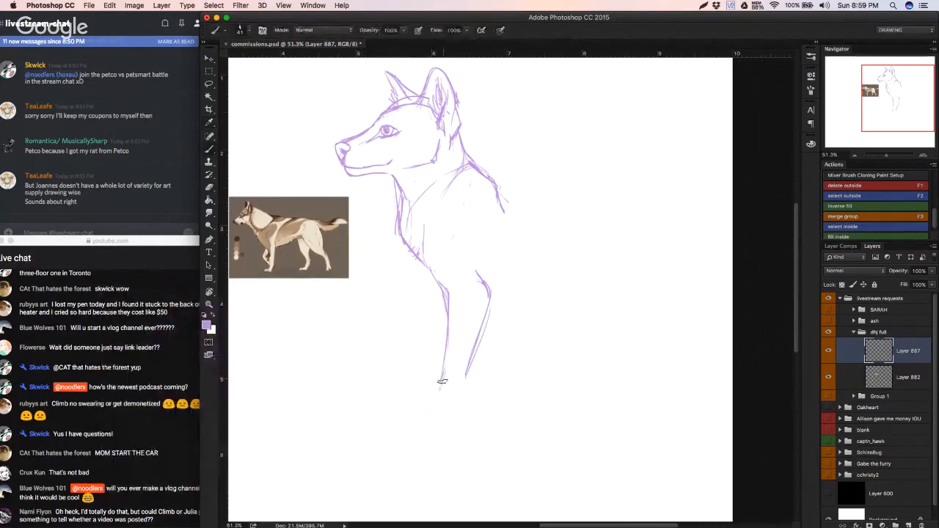
Step: Redraw the near foreleg's lower end with a rounded paw, adding the toes and a flat sole
mouse_move(442, 374)
mouse_down()
mouse_move(435, 394)
mouse_move(451, 429)
mouse_up()
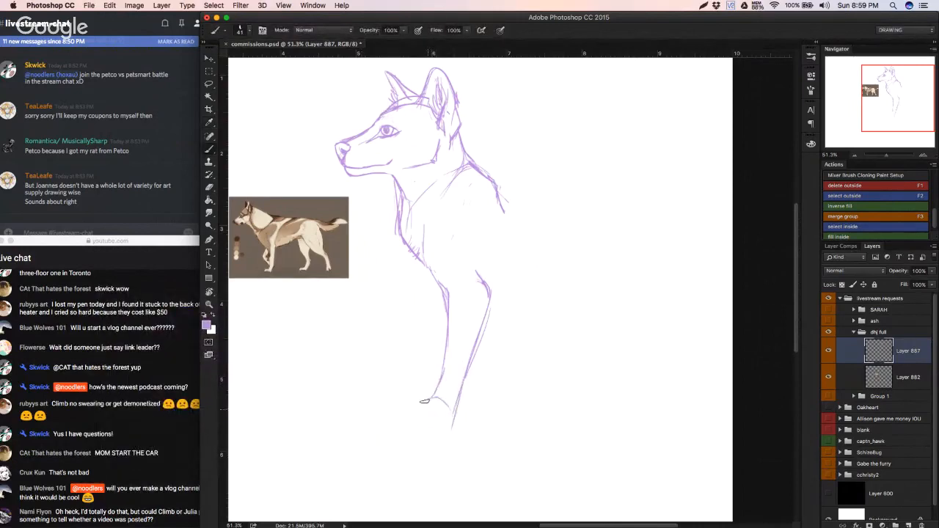
mouse_move(434, 397)
mouse_down()
mouse_move(413, 403)
mouse_move(412, 418)
mouse_up()
key(super+z)
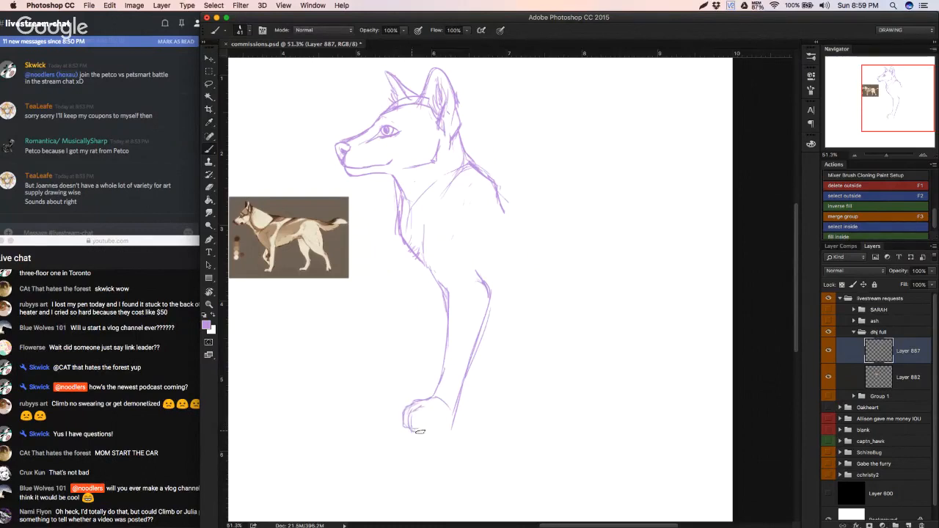
mouse_move(420, 427)
mouse_down()
mouse_move(434, 409)
mouse_move(418, 430)
mouse_move(440, 426)
mouse_up()
Step: Erase the throat and chest strokes and redraw the chest front as a steeper line with short fur marks above the foreleg
key(e)
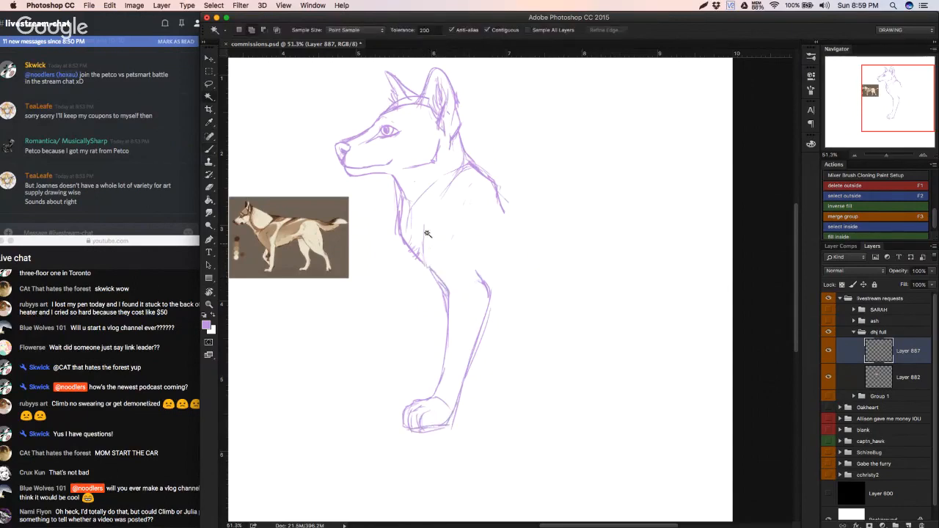
mouse_move(415, 239)
mouse_down()
mouse_move(401, 254)
mouse_move(401, 218)
mouse_up()
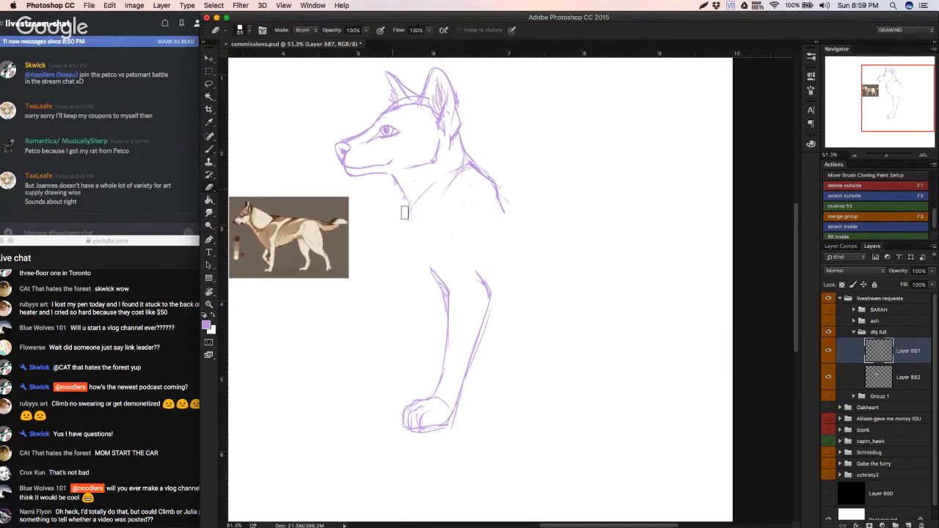
key(b)
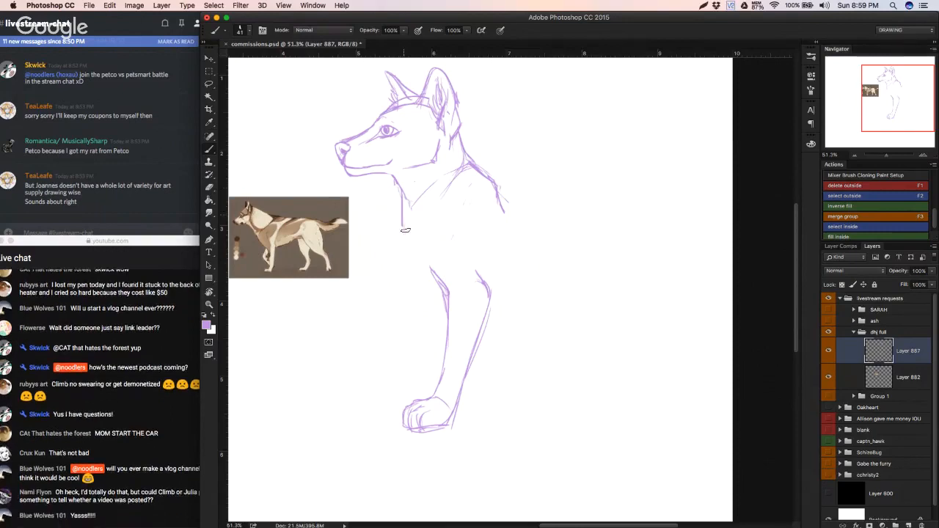
drag(402, 189, 403, 242)
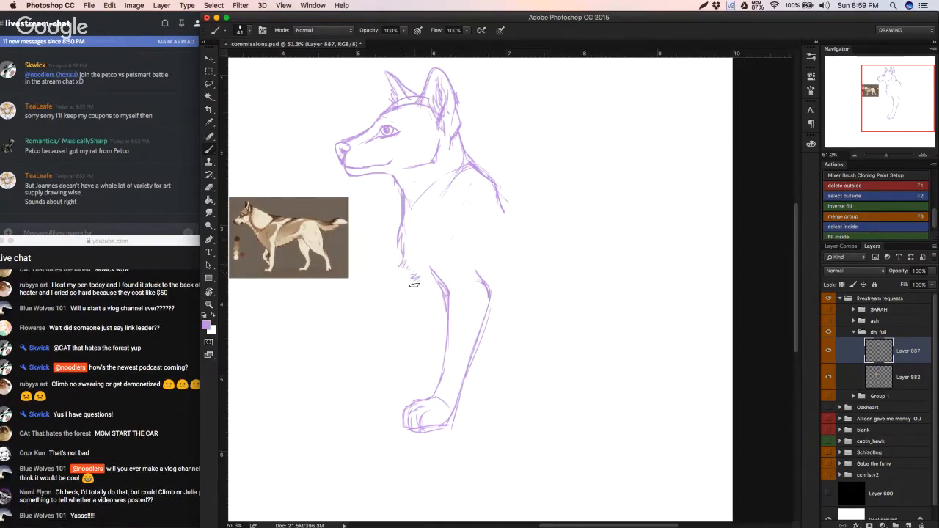
key(super+z)
drag(406, 265, 413, 297)
key(super+z)
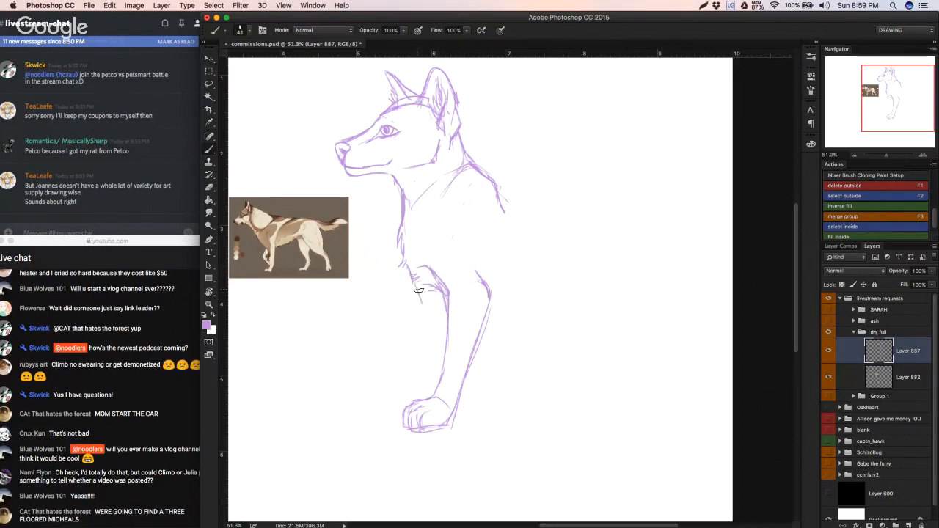
Step: Draw the far foreleg in front of the near one, with its paw partly behind the near paw
drag(418, 290, 424, 363)
mouse_move(396, 394)
mouse_down()
mouse_move(390, 421)
mouse_move(405, 420)
mouse_move(392, 417)
mouse_move(417, 397)
mouse_up()
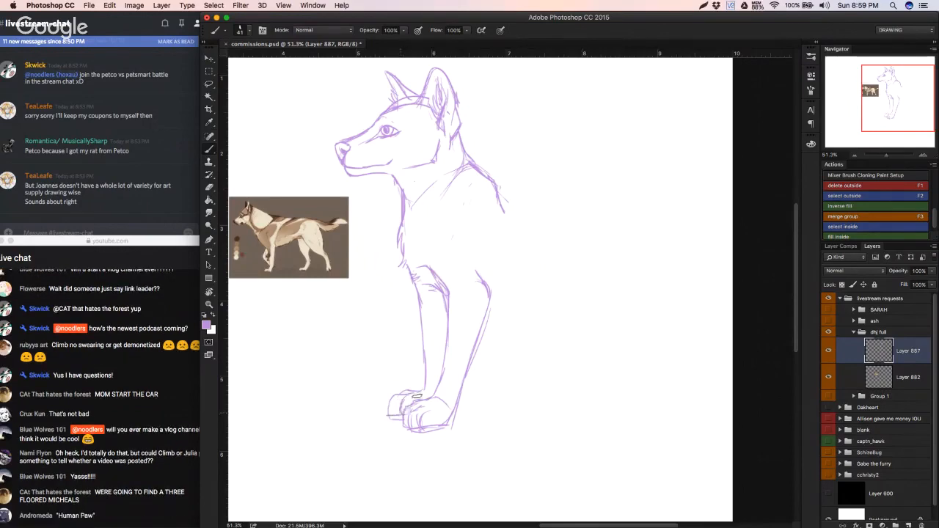
drag(424, 286, 429, 380)
drag(427, 327, 420, 390)
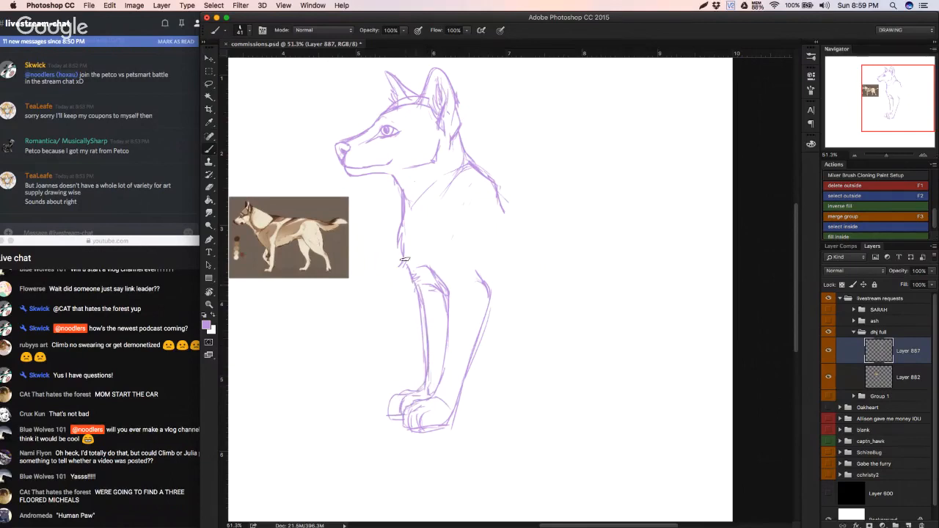
Step: Draw the back line sloping from the shoulder down to the rump of the sitting dog
mouse_move(509, 209)
mouse_down()
mouse_move(545, 237)
mouse_move(569, 302)
mouse_up()
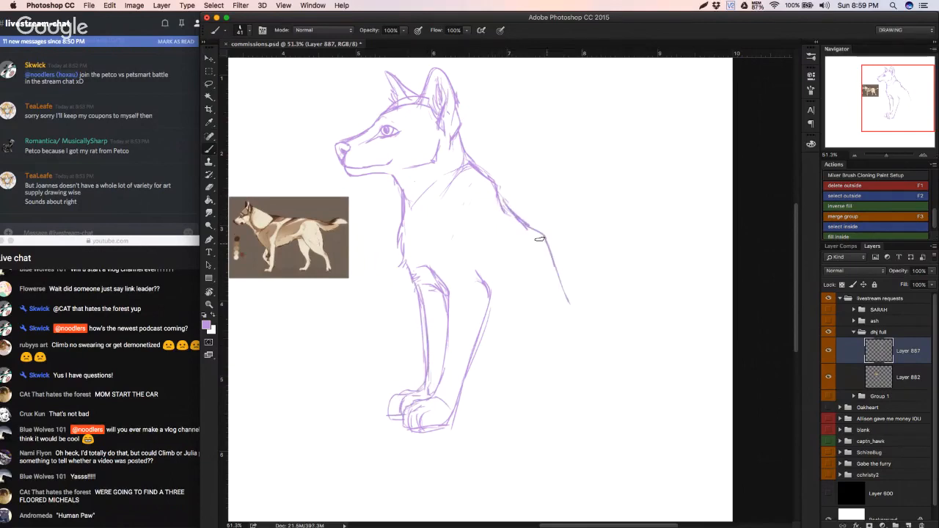
key(super+z)
mouse_move(517, 221)
mouse_down()
mouse_move(555, 248)
mouse_move(591, 350)
mouse_up()
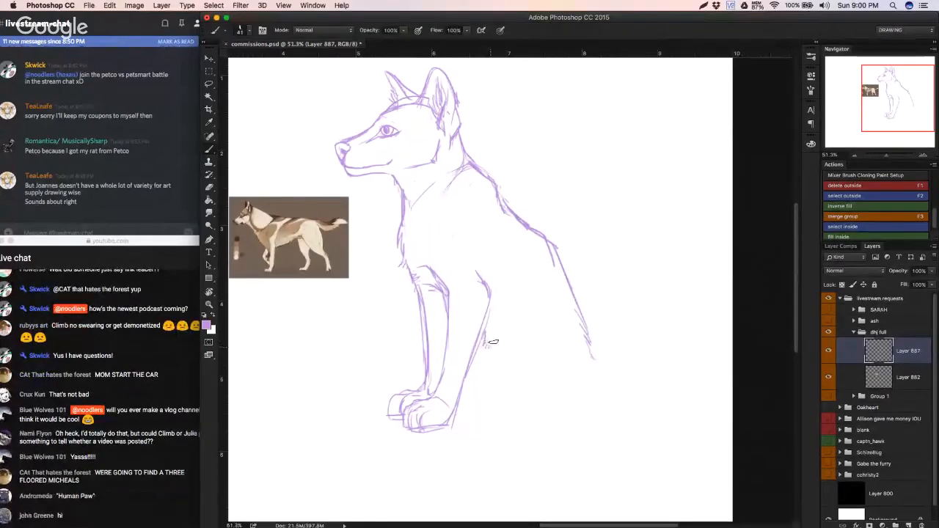
drag(547, 318, 515, 318)
key(super+z)
mouse_move(561, 343)
mouse_down()
mouse_move(503, 342)
mouse_move(486, 356)
mouse_move(571, 342)
mouse_move(519, 319)
mouse_move(533, 325)
mouse_move(507, 333)
mouse_move(568, 342)
mouse_move(543, 333)
mouse_up()
key(super+z)
key(super+z)
Step: Draw the top curve of the haunch and the thigh's front edge, erasing the doubled strokes
drag(570, 342, 516, 327)
drag(500, 344, 512, 399)
mouse_move(498, 364)
mouse_down()
mouse_move(513, 400)
mouse_move(540, 427)
mouse_up()
key(alt+super+z)
key(alt+super+z)
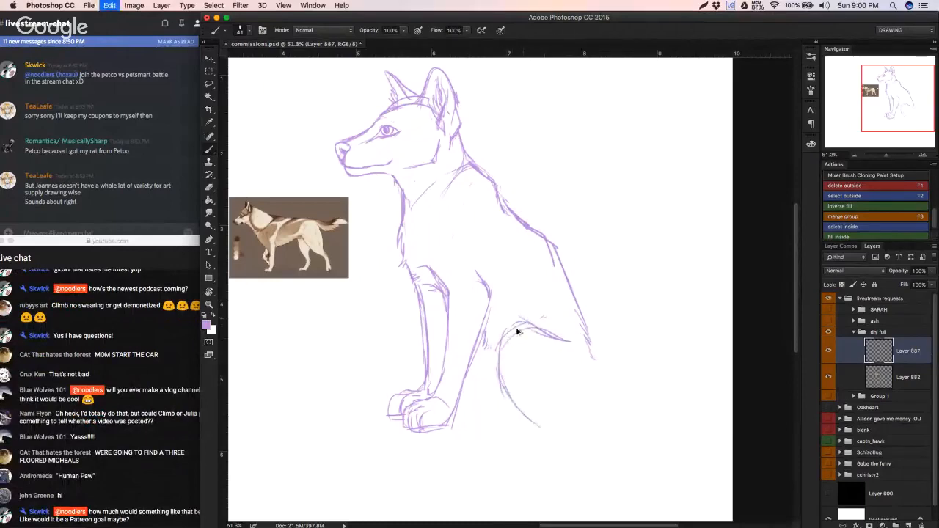
mouse_move(492, 342)
mouse_down()
mouse_move(524, 409)
mouse_move(480, 408)
mouse_move(511, 407)
mouse_move(525, 423)
mouse_up()
key(e)
mouse_move(514, 377)
mouse_down()
mouse_move(501, 357)
mouse_move(519, 338)
mouse_move(546, 348)
mouse_up()
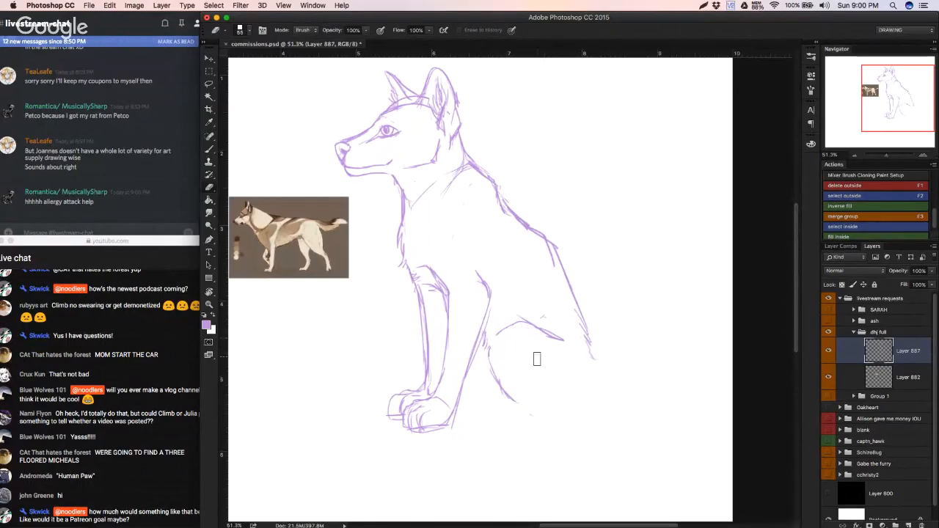
Step: Draw the short slanting line at the rear of the lower hind leg, above the heel
key(b)
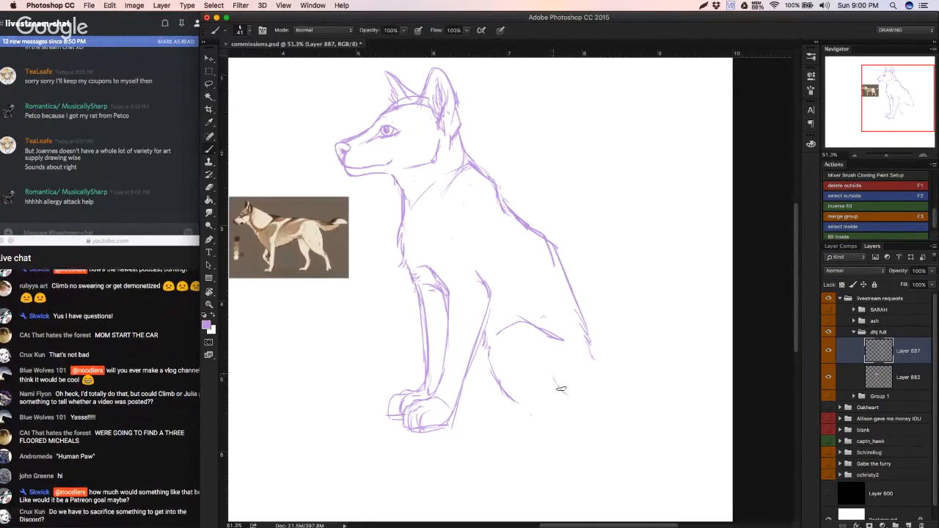
mouse_move(561, 389)
mouse_down()
mouse_move(569, 401)
mouse_move(487, 405)
mouse_move(546, 409)
mouse_up()
key(super+z)
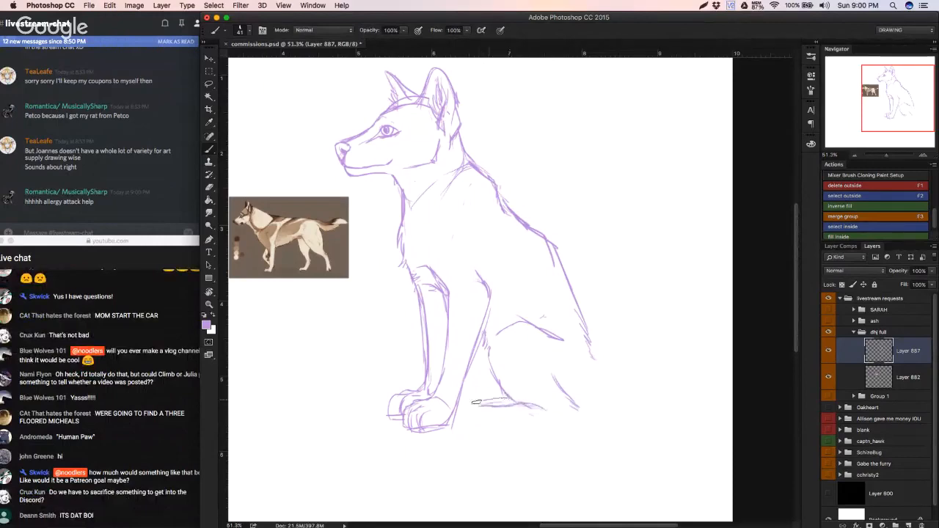
key(super+z)
mouse_move(504, 425)
mouse_down()
mouse_move(469, 430)
mouse_move(481, 434)
mouse_up()
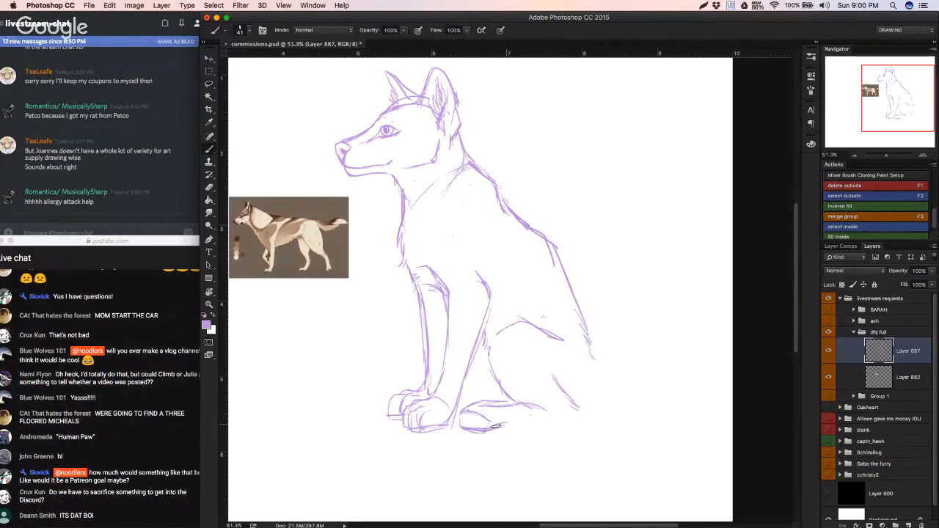
key(super+z)
key(e)
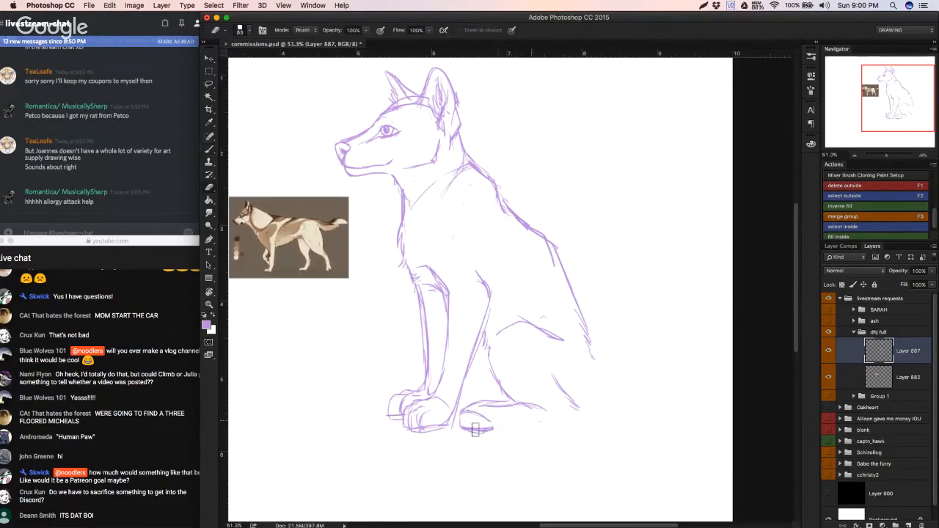
mouse_move(476, 430)
mouse_down()
mouse_move(512, 406)
mouse_move(492, 399)
mouse_move(541, 422)
mouse_move(548, 414)
mouse_move(479, 435)
mouse_up()
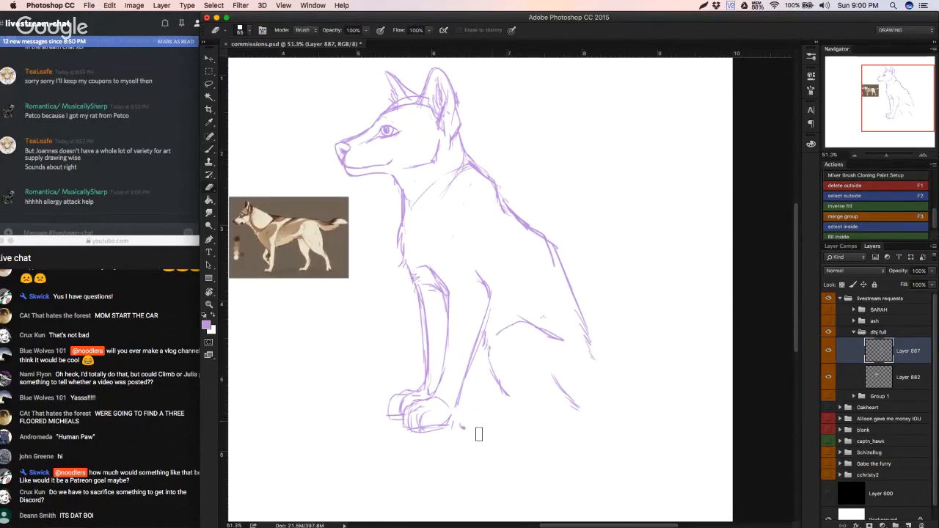
Step: Draw the hind foot forward from the thigh with heel, sole and toed paw, closing the rump curve down to the heel
key(b)
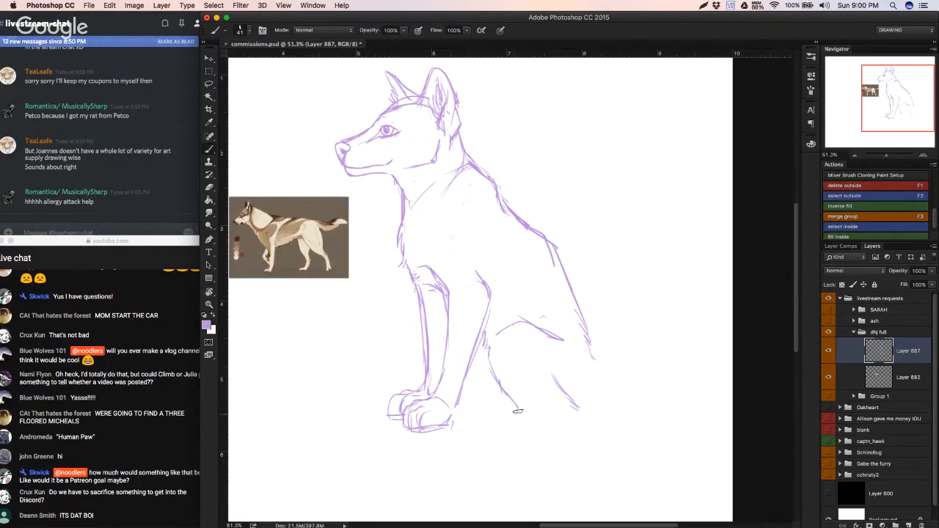
drag(517, 413, 473, 426)
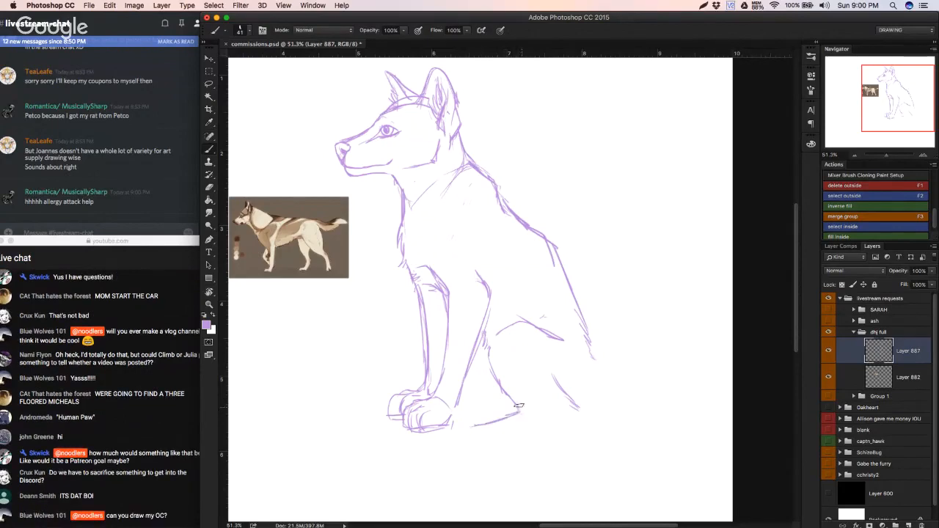
mouse_move(588, 339)
mouse_down()
mouse_move(595, 373)
mouse_move(554, 412)
mouse_move(571, 407)
mouse_move(571, 381)
mouse_move(571, 425)
mouse_move(526, 435)
mouse_move(519, 408)
mouse_move(498, 450)
mouse_move(497, 422)
mouse_move(471, 426)
mouse_move(464, 445)
mouse_move(480, 454)
mouse_move(466, 449)
mouse_move(480, 453)
mouse_move(471, 427)
mouse_move(465, 449)
mouse_up()
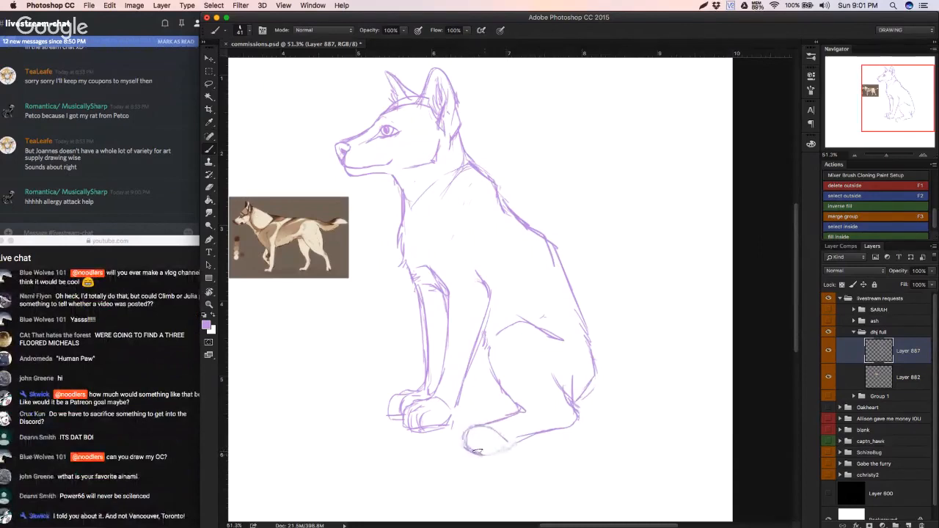
mouse_move(471, 431)
mouse_down()
mouse_move(474, 455)
mouse_move(475, 434)
mouse_move(484, 444)
mouse_move(488, 436)
mouse_move(483, 453)
mouse_move(466, 447)
mouse_move(469, 429)
mouse_move(525, 408)
mouse_move(548, 415)
mouse_move(514, 396)
mouse_move(548, 414)
mouse_up()
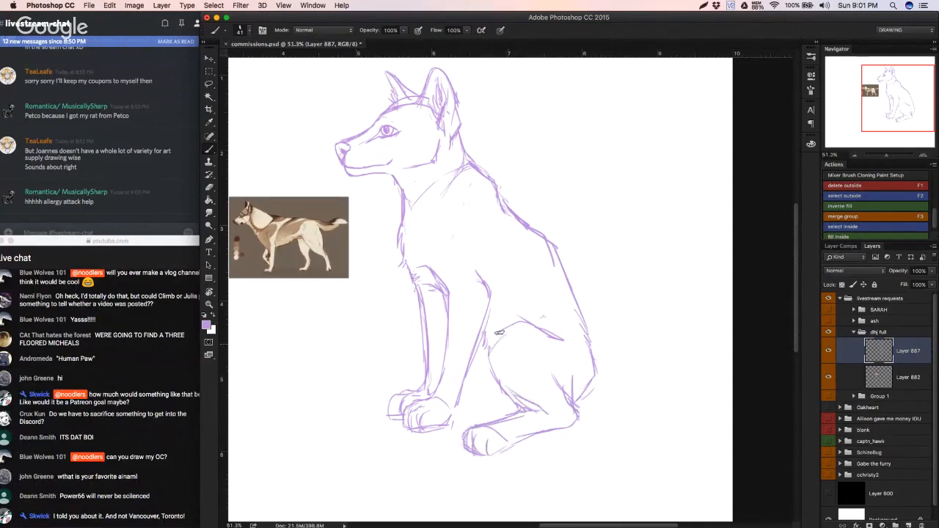
Step: Extend the haunch's top line toward the rump and try a short tail behind the heel, undoing its last strokes
mouse_move(499, 332)
mouse_down()
mouse_move(522, 325)
mouse_move(555, 346)
mouse_up()
mouse_move(576, 412)
mouse_down()
mouse_move(602, 424)
mouse_move(629, 431)
mouse_up()
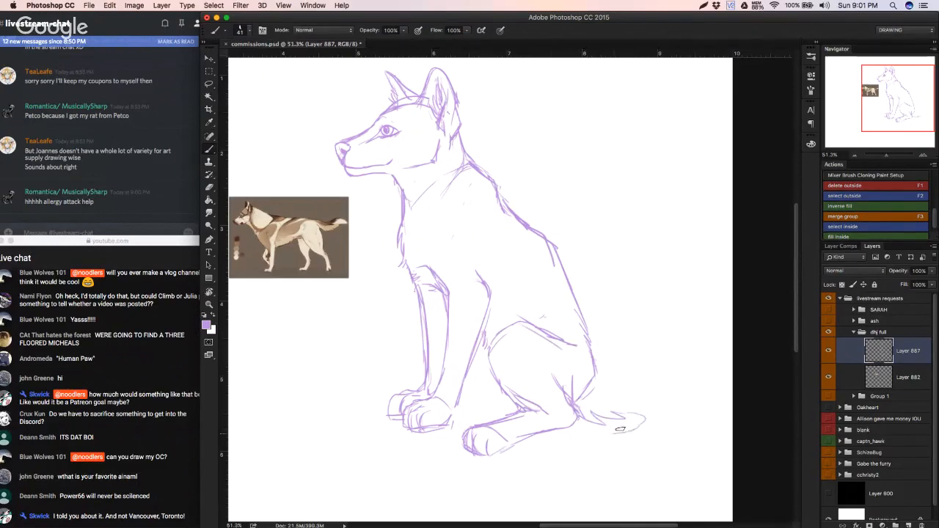
key(super+alt+z)
key(super+alt+z)
Step: Draw the tail's top line out from the rump and try a curled tip and underside, undoing those lower strokes
key(super+alt+z)
key(super+alt+z)
mouse_move(596, 365)
mouse_down()
mouse_move(637, 363)
mouse_move(674, 376)
mouse_up()
mouse_move(630, 413)
mouse_down()
mouse_move(579, 433)
mouse_move(578, 447)
mouse_move(665, 441)
mouse_move(672, 382)
mouse_move(683, 433)
mouse_up()
mouse_move(610, 400)
mouse_down()
mouse_move(627, 400)
mouse_move(551, 395)
mouse_move(596, 402)
mouse_move(587, 403)
mouse_up()
key(super+alt+z)
key(super+alt+z)
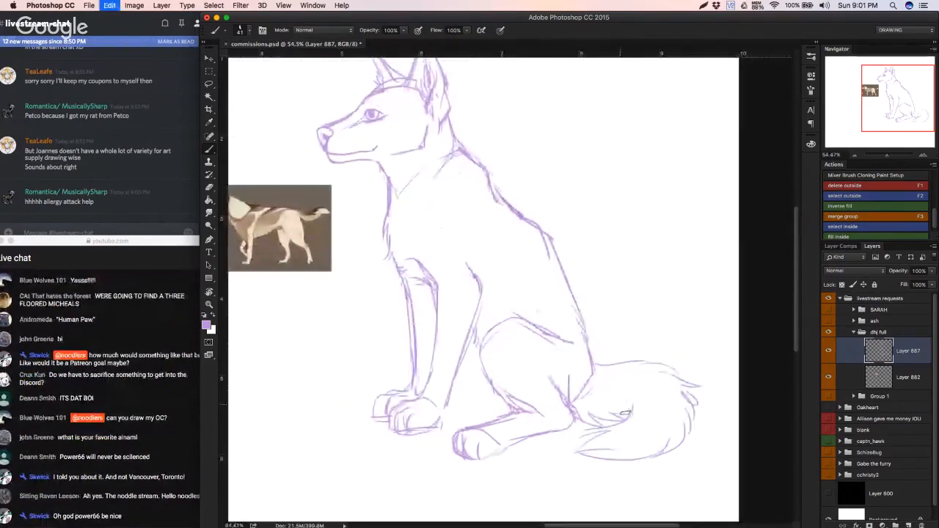
key(super+alt+z)
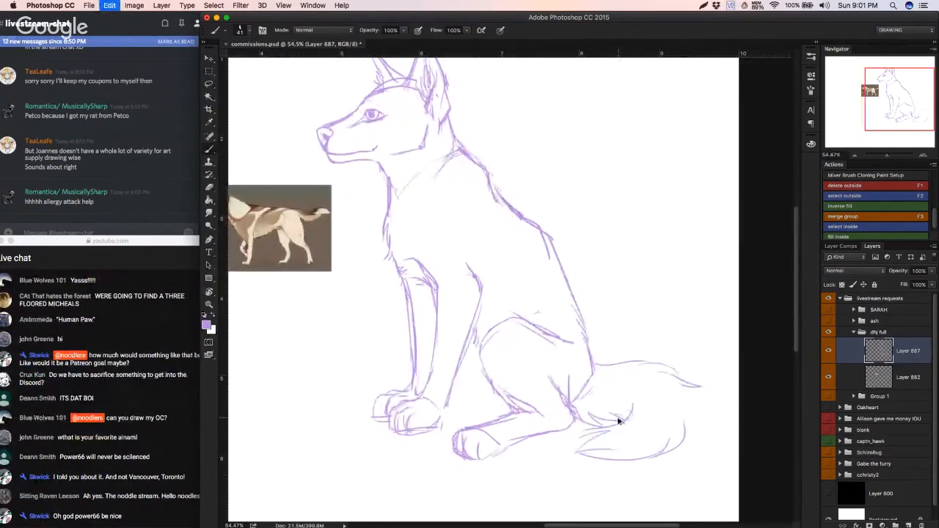
key(super+alt+z)
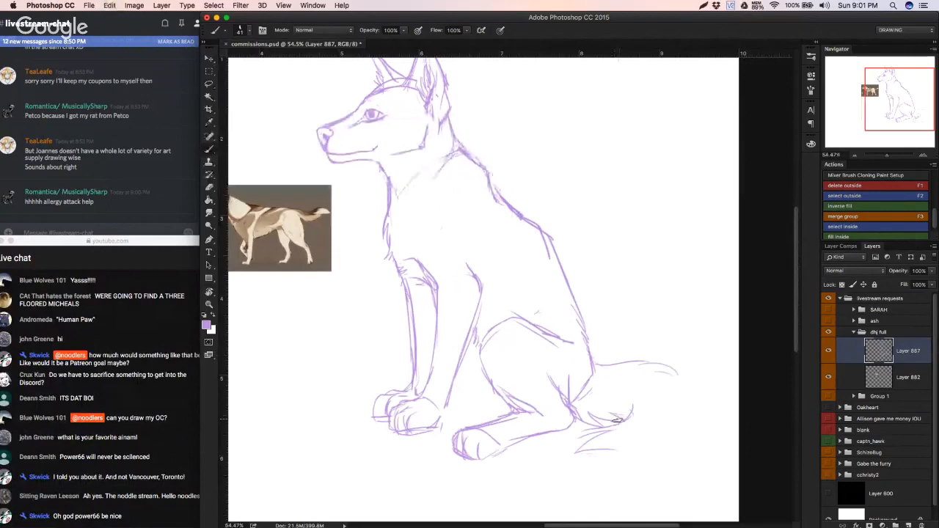
key(super+alt+z)
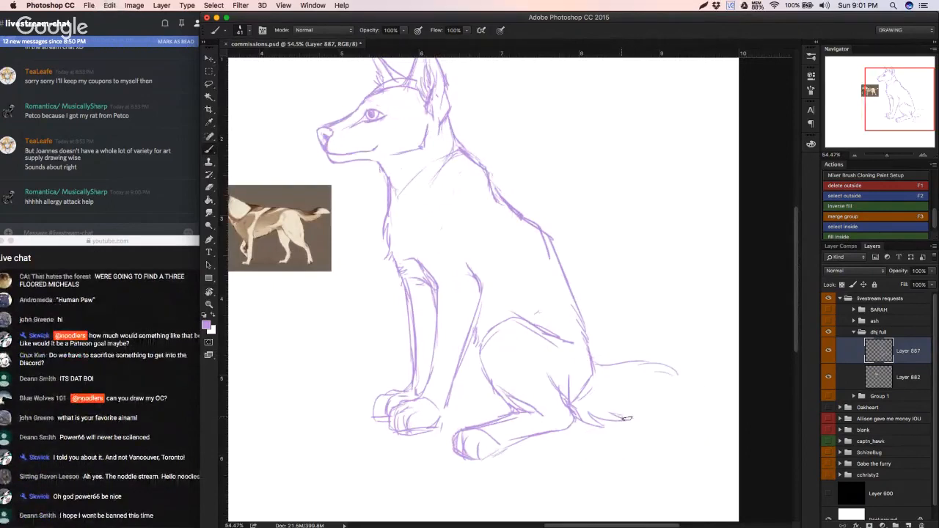
Step: Draw the long bushy tail curving down behind the dog, with a jagged fur underside, a swept tip and a tufted outer edge
mouse_move(633, 418)
mouse_down()
mouse_move(641, 432)
mouse_move(609, 446)
mouse_move(606, 463)
mouse_up()
drag(581, 472, 674, 466)
drag(650, 482, 696, 428)
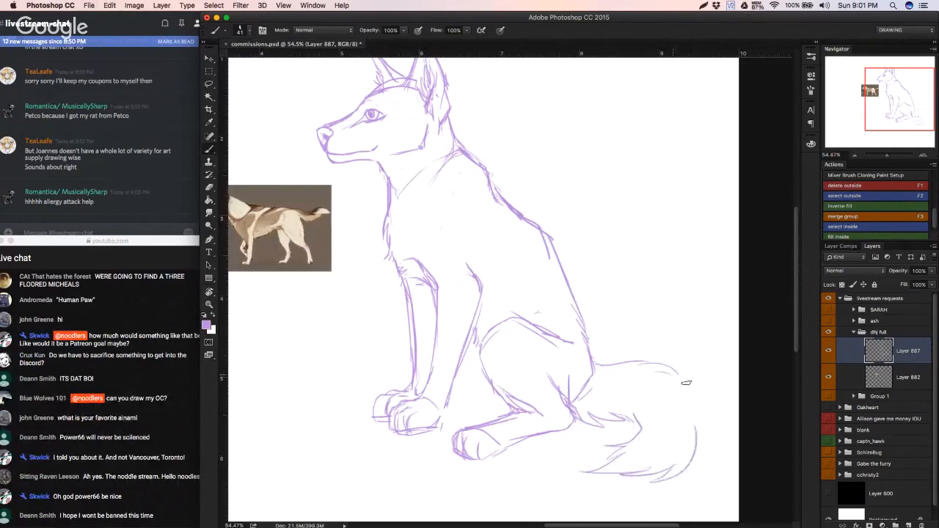
mouse_move(676, 376)
mouse_down()
mouse_move(700, 392)
mouse_move(701, 439)
mouse_up()
drag(678, 436, 671, 438)
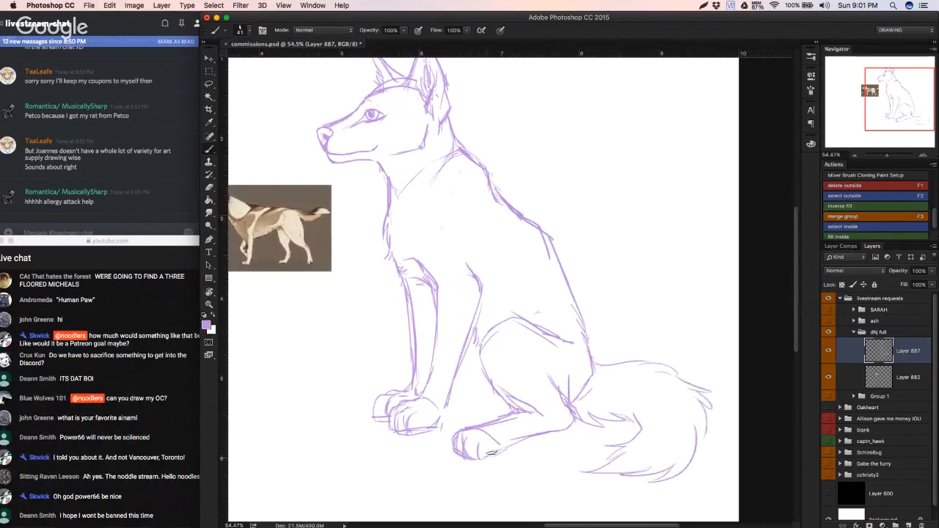
Step: Reinforce the hind foot's lines and sketch the far hind leg between the thigh and the front paws
drag(503, 444, 570, 426)
mouse_move(518, 411)
mouse_down()
mouse_move(549, 413)
mouse_move(555, 424)
mouse_up()
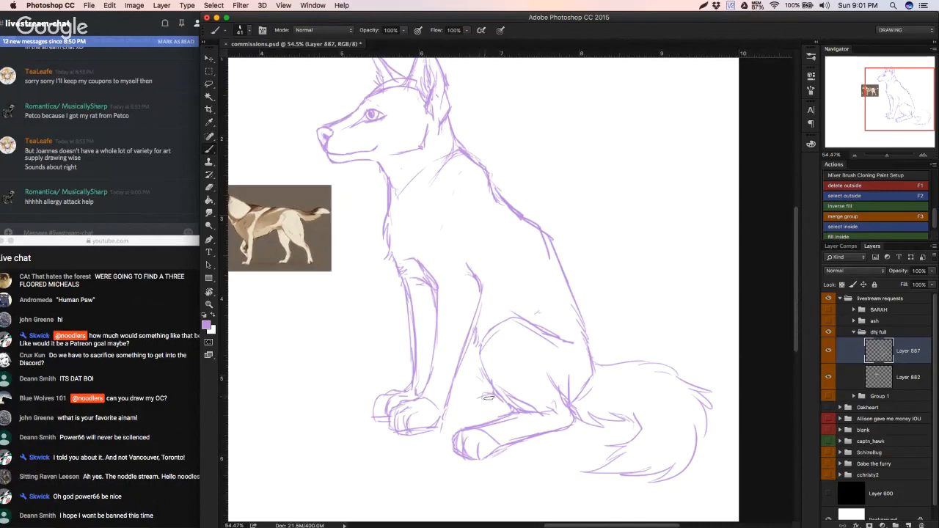
drag(490, 397, 445, 408)
scroll(477, 386, down, 2)
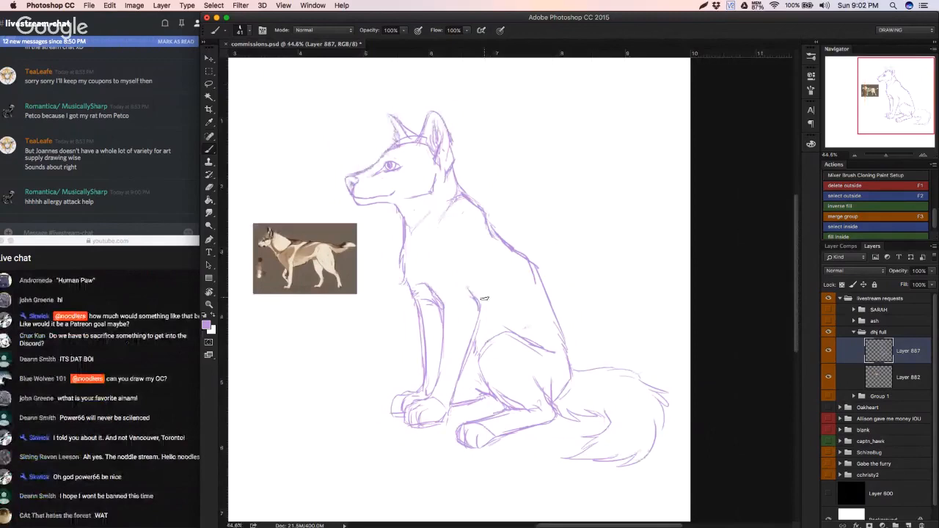
Step: Erase the curved stroke at the top of the near foreleg's rear edge and draw the shoulder's curved front line down from the withers
key(e)
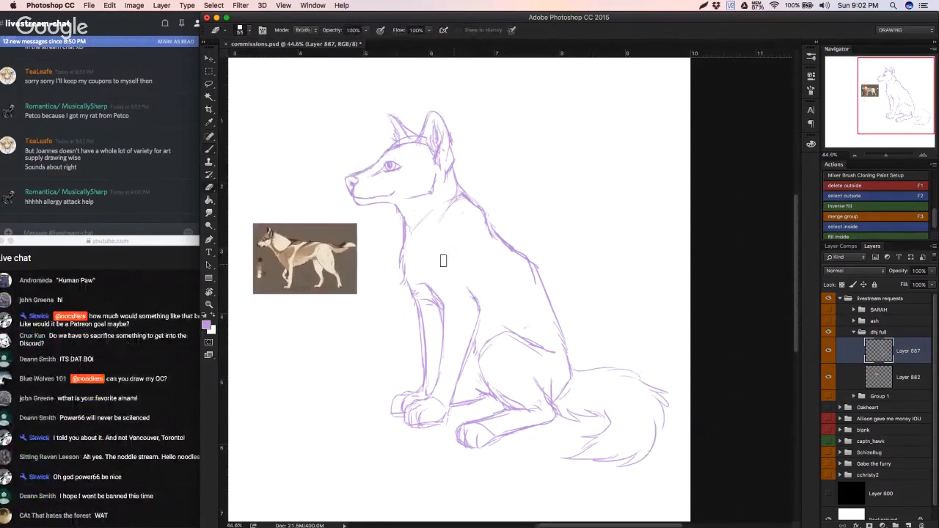
key(b)
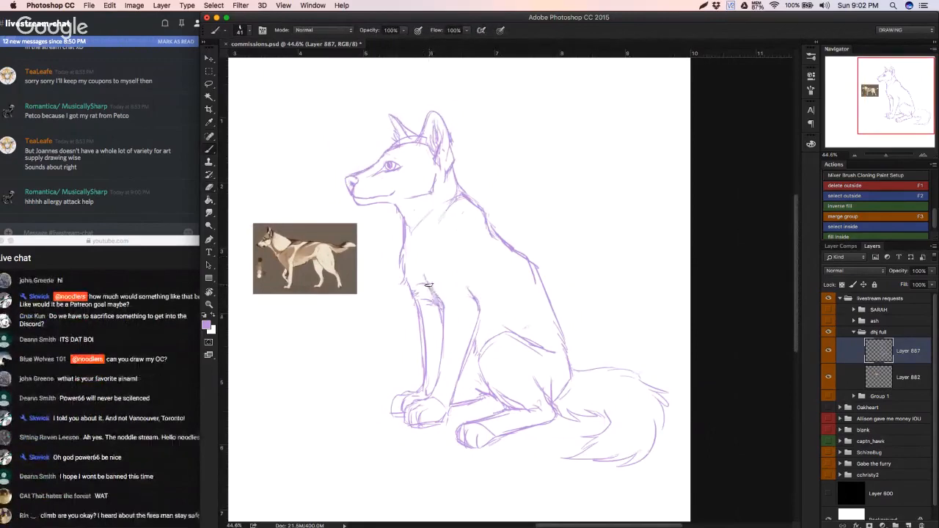
key(e)
mouse_move(473, 293)
mouse_down()
mouse_move(471, 312)
mouse_move(504, 334)
mouse_move(487, 344)
mouse_up()
key(b)
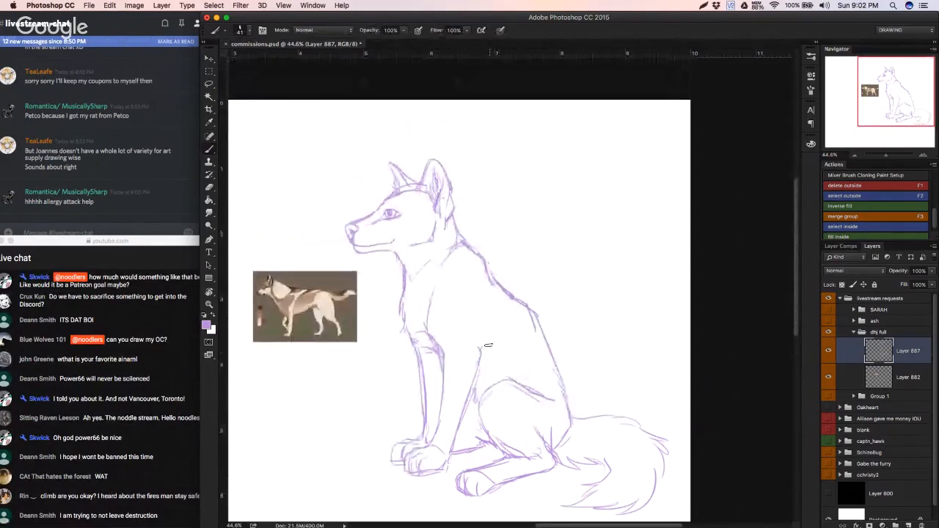
mouse_move(479, 424)
mouse_down()
mouse_move(506, 407)
mouse_move(491, 429)
mouse_move(463, 434)
mouse_move(476, 436)
mouse_up()
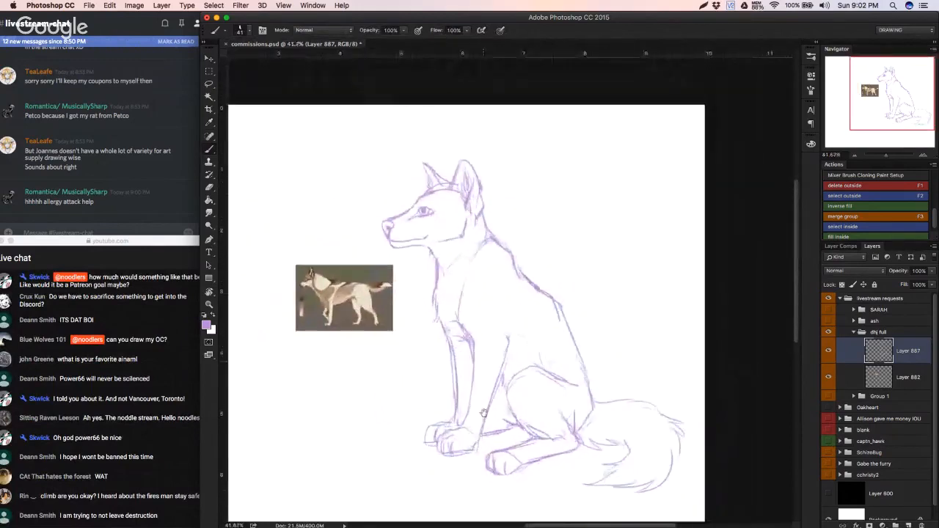
mouse_move(475, 279)
mouse_down()
mouse_move(474, 372)
mouse_move(505, 371)
mouse_up()
Step: Select the head, scale it down to about 93.6%, rotate it slightly and reposition it above the neck
key(l)
mouse_move(342, 282)
mouse_down()
mouse_move(377, 337)
mouse_move(441, 331)
mouse_move(469, 323)
mouse_move(489, 276)
mouse_move(478, 188)
mouse_move(345, 220)
mouse_move(344, 246)
mouse_up()
key(ctrl+t)
drag(344, 334, 353, 326)
drag(547, 251, 547, 262)
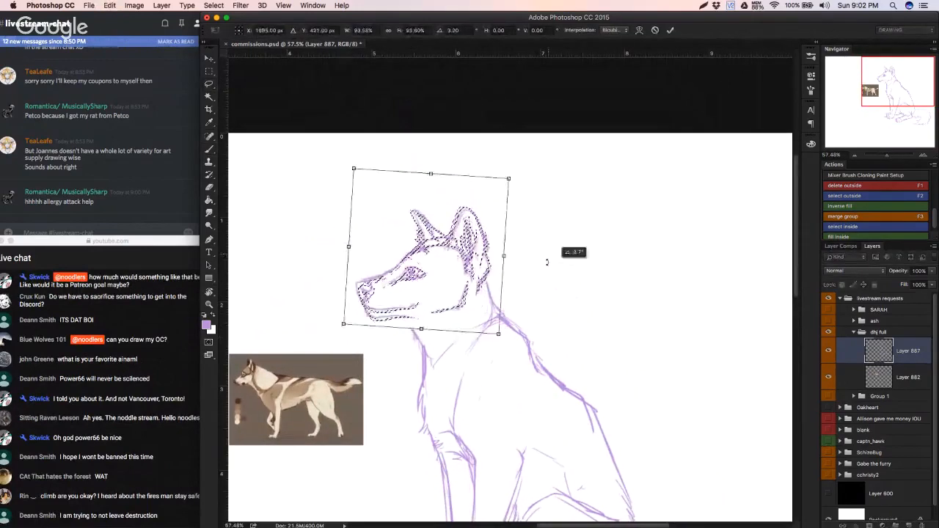
drag(482, 268, 490, 267)
key(Return)
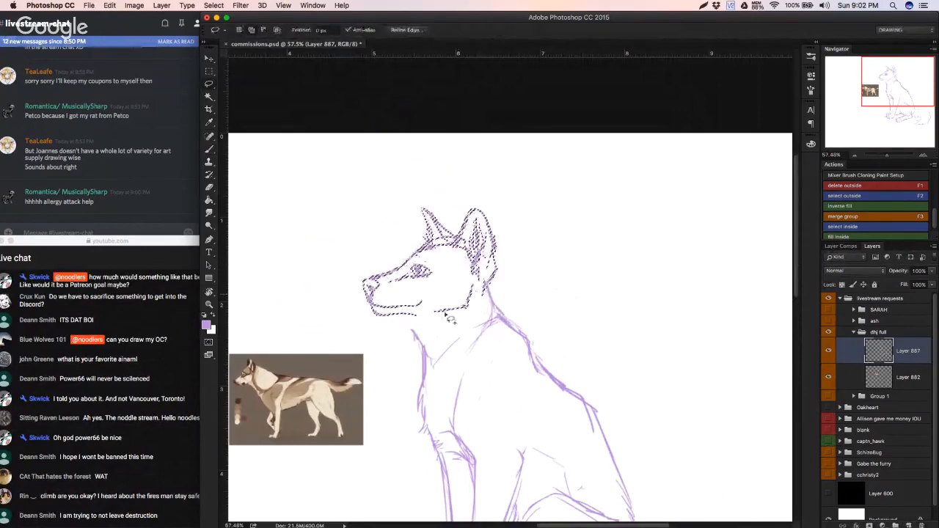
key(ctrl+d)
Step: Redraw the throat line from the lower jaw to the chest and sketch the inner neck lines and chest fur
key(b)
mouse_move(421, 356)
mouse_down()
mouse_move(385, 386)
mouse_move(339, 388)
mouse_move(401, 374)
mouse_up()
key(b)
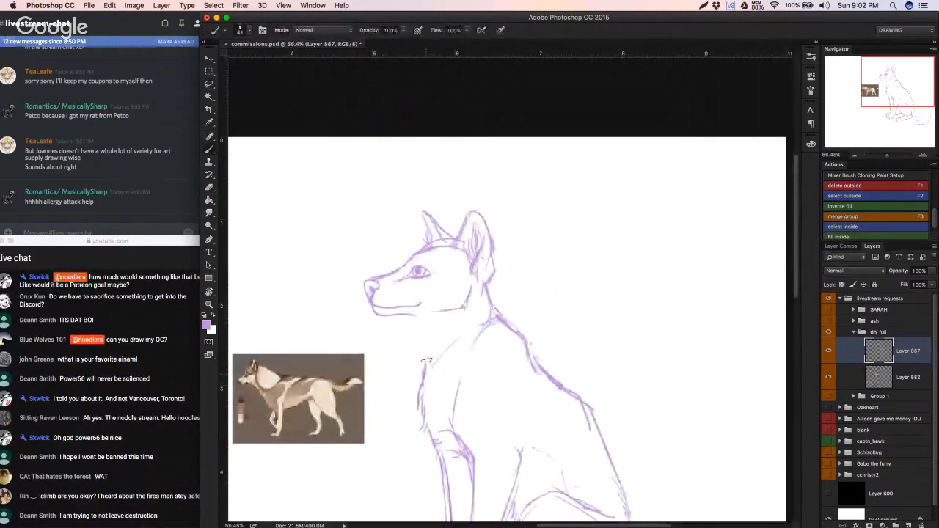
key(ctrl+z)
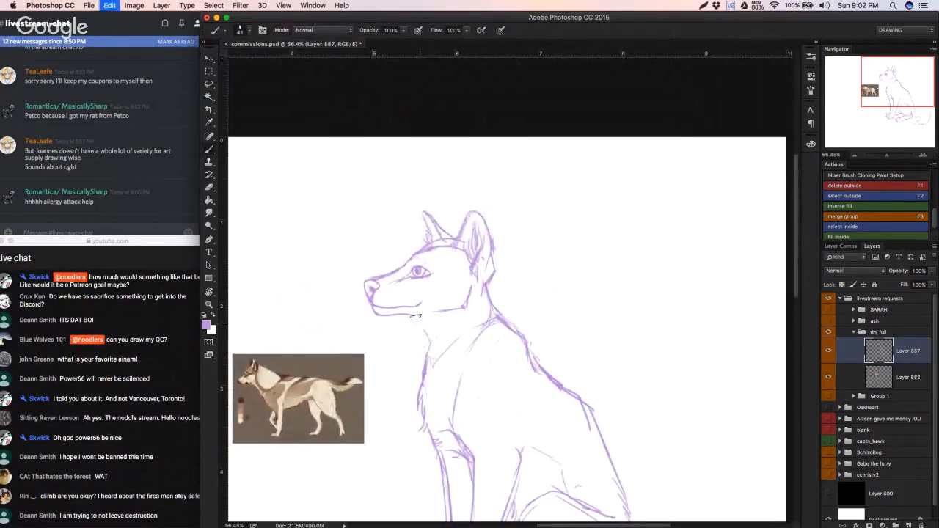
drag(414, 317, 425, 340)
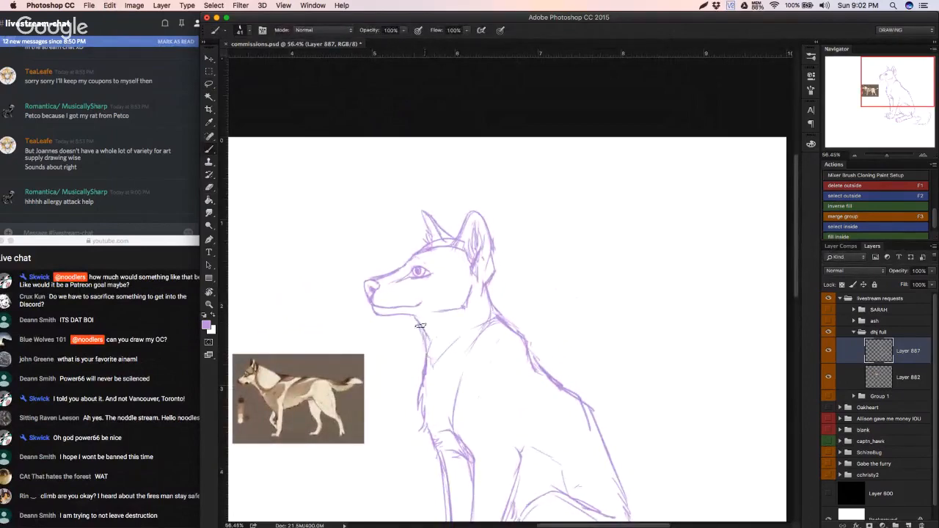
alt+click(420, 323)
alt+click(422, 318)
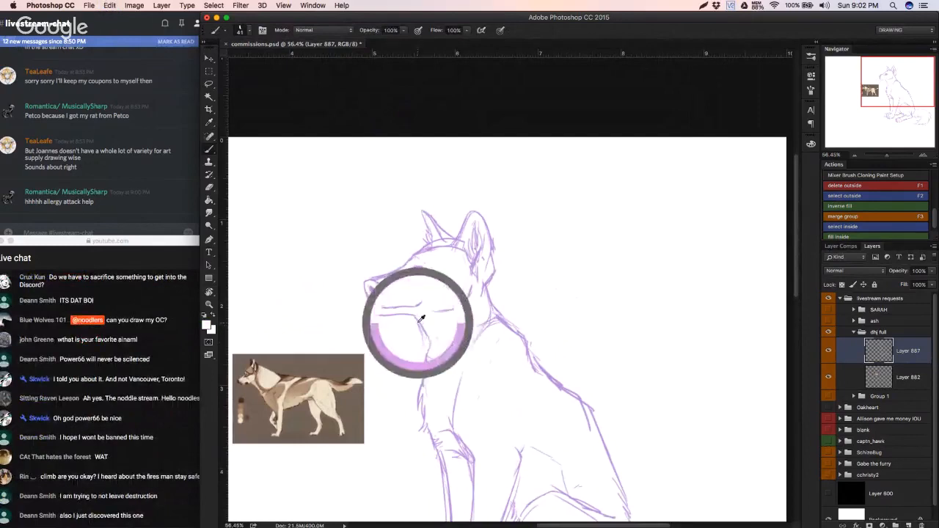
drag(419, 323, 417, 321)
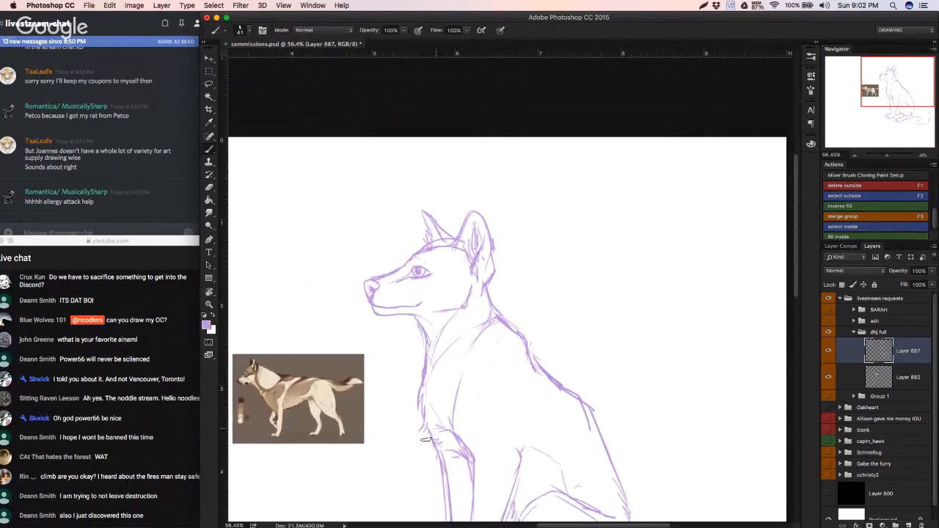
mouse_move(440, 417)
mouse_down()
mouse_move(410, 425)
mouse_move(447, 405)
mouse_move(469, 343)
mouse_move(438, 356)
mouse_move(409, 335)
mouse_move(404, 363)
mouse_move(415, 365)
mouse_move(457, 292)
mouse_move(469, 341)
mouse_up()
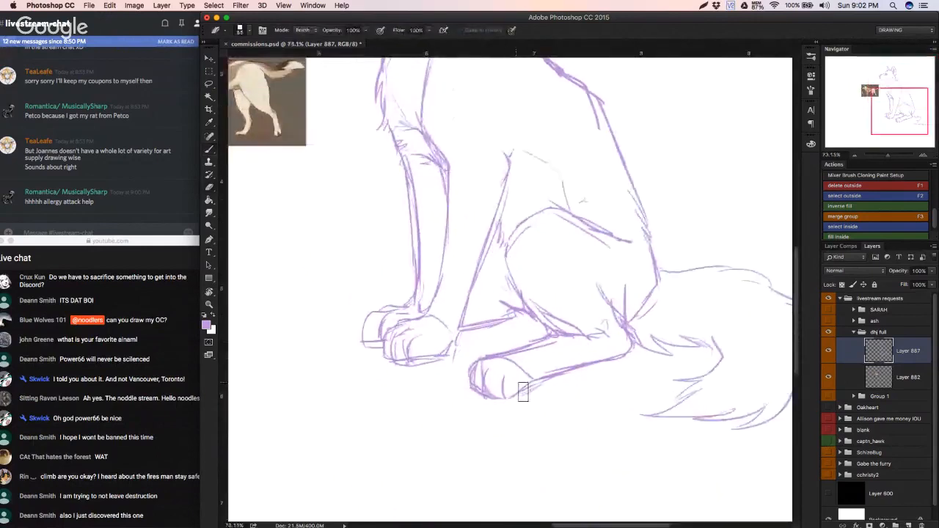
Step: Erase the front of the near hind paw and redraw it with rounded toes and a cleaner sole line
mouse_move(523, 392)
mouse_down()
mouse_move(478, 395)
mouse_move(499, 366)
mouse_move(476, 372)
mouse_move(544, 349)
mouse_move(510, 362)
mouse_move(523, 349)
mouse_move(489, 355)
mouse_move(465, 376)
mouse_move(475, 397)
mouse_move(499, 400)
mouse_move(560, 369)
mouse_move(490, 400)
mouse_move(473, 395)
mouse_move(497, 362)
mouse_up()
key(b)
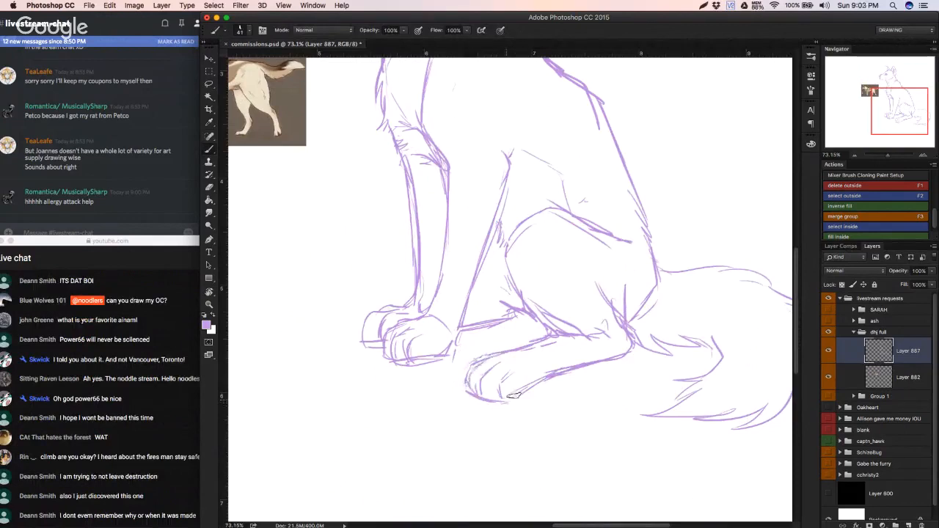
mouse_move(518, 346)
mouse_down()
mouse_move(533, 396)
mouse_move(497, 396)
mouse_move(520, 400)
mouse_up()
Step: Select the near hind paw, transform it to adjust its fit at the end of the foot, and deselect it
key(l)
mouse_move(479, 437)
mouse_down()
mouse_move(572, 431)
mouse_move(460, 448)
mouse_move(526, 414)
mouse_up()
key(super+t)
mouse_move(623, 405)
mouse_down()
mouse_move(569, 412)
mouse_move(565, 423)
mouse_up()
key(Return)
key(super+t)
key(Return)
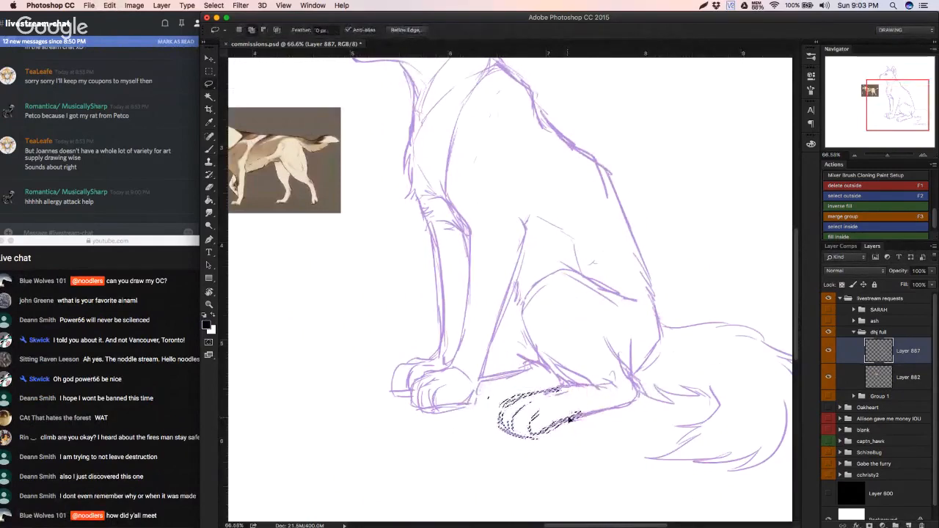
key(super+d)
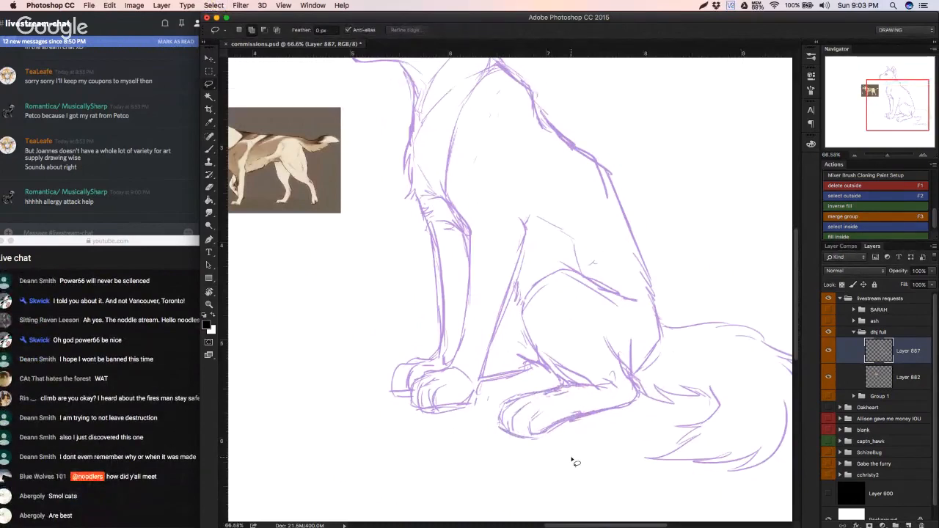
drag(554, 385, 530, 395)
drag(538, 256, 521, 377)
mouse_move(504, 318)
mouse_down()
mouse_move(531, 312)
mouse_move(495, 323)
mouse_move(500, 293)
mouse_move(511, 321)
mouse_up()
key(e)
key(b)
key(super+alt+z)
key(super+alt+z)
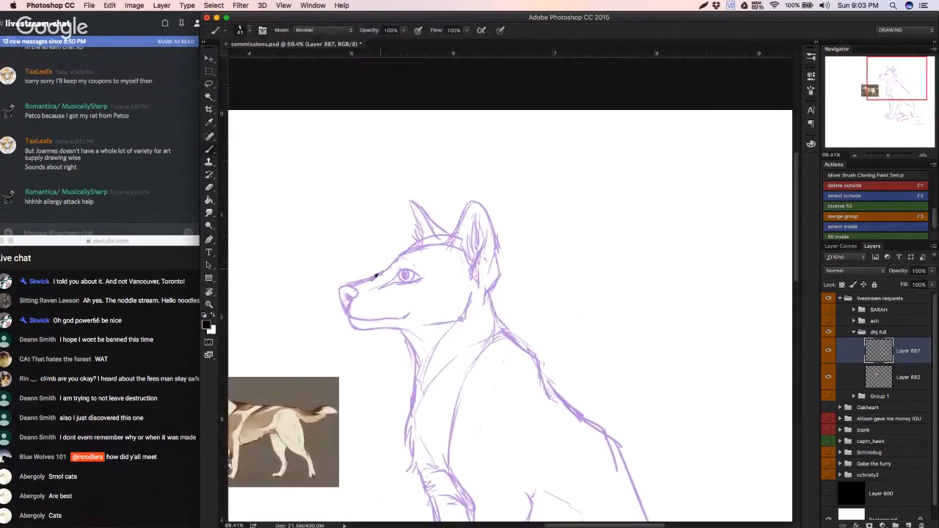
Step: Sample the sketch's light purple, then erase the nape line and redraw it fuller from behind the ear to the withers
alt+click(351, 294)
key(e)
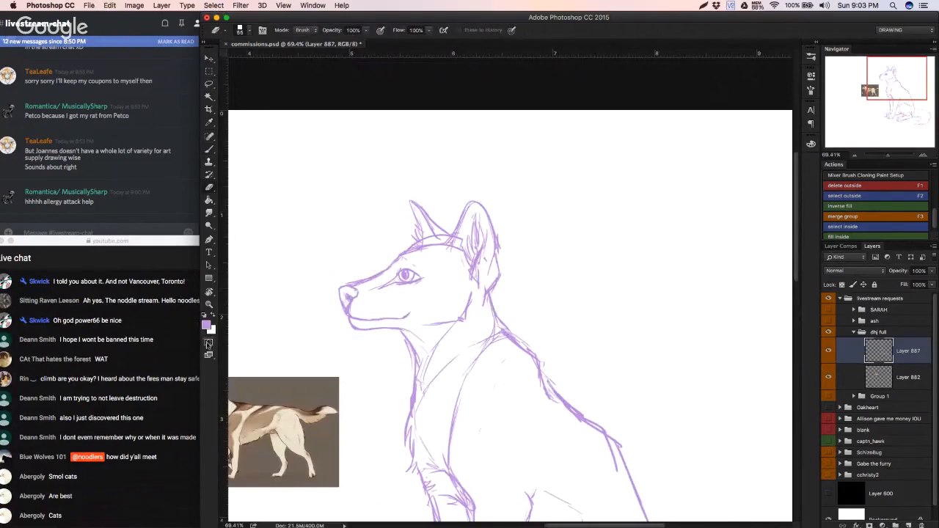
click(208, 343)
key(q)
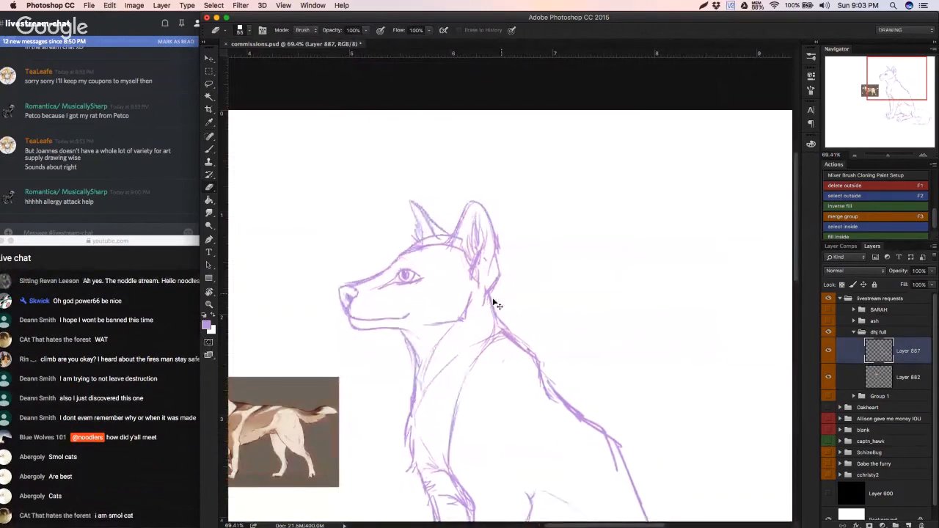
mouse_move(489, 297)
mouse_down()
mouse_move(495, 312)
mouse_move(474, 337)
mouse_move(514, 321)
mouse_move(504, 279)
mouse_move(525, 348)
mouse_up()
key(b)
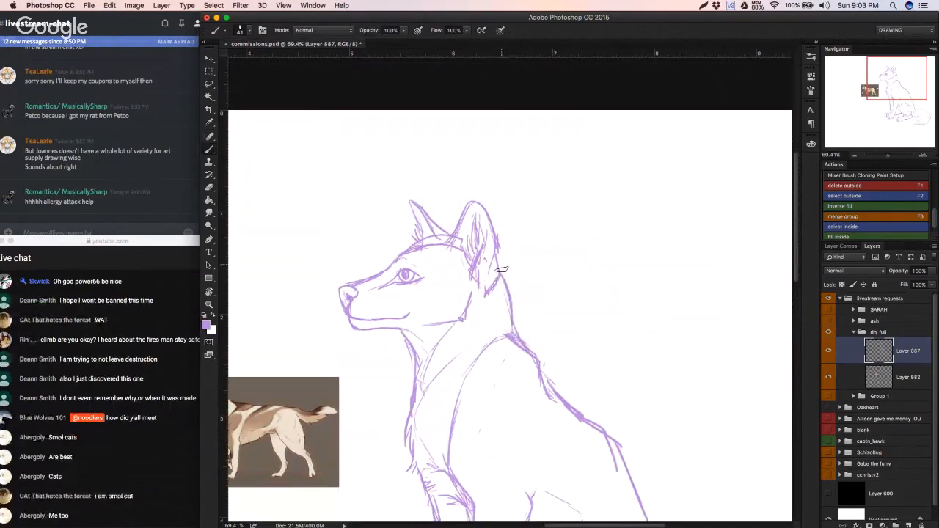
key(e)
mouse_move(444, 250)
mouse_down()
mouse_move(414, 253)
mouse_move(447, 252)
mouse_up()
key(super+z)
key(super+z)
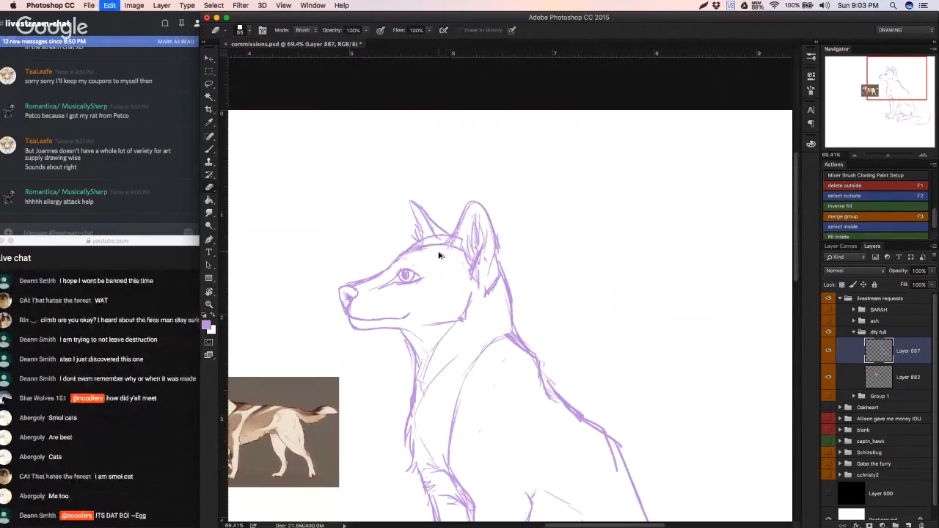
key(alt+super+z)
Step: Add short fur strokes behind the elbow, at the front end of the belly line
drag(497, 358, 446, 364)
drag(536, 374, 584, 370)
drag(559, 491, 511, 390)
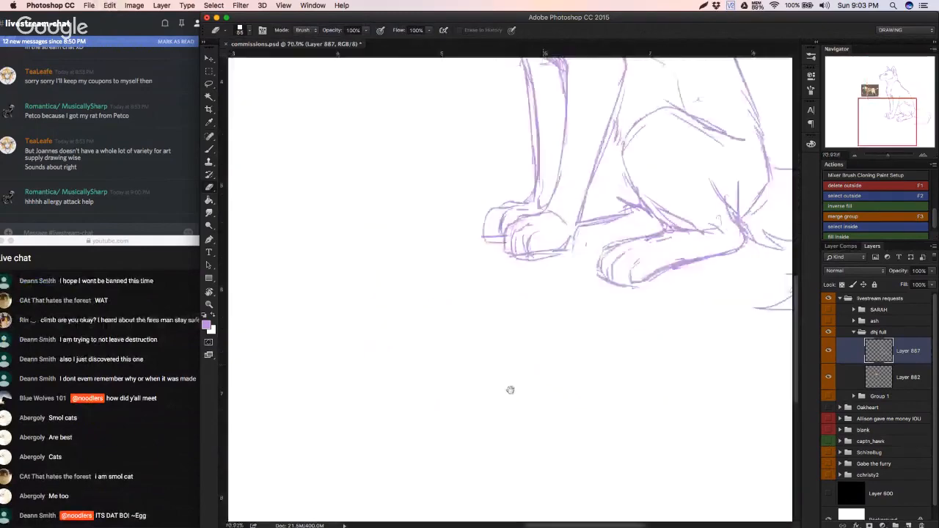
drag(608, 345, 516, 401)
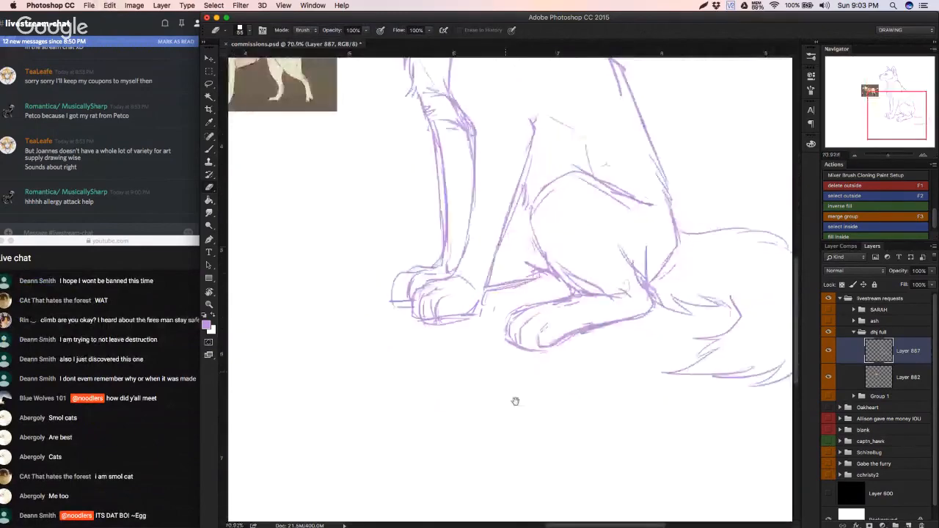
drag(495, 237, 520, 321)
drag(520, 321, 507, 320)
key(b)
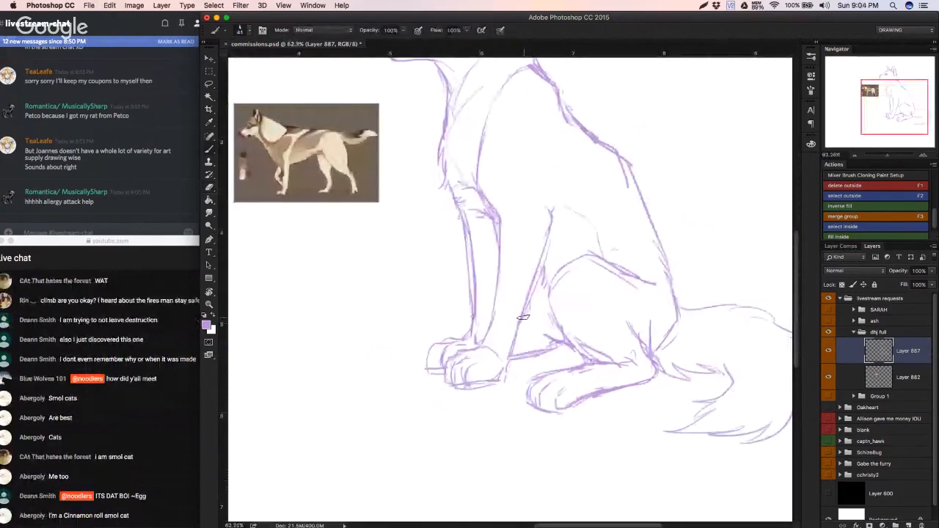
key(super+z)
mouse_move(548, 308)
mouse_down()
mouse_move(515, 321)
mouse_move(556, 337)
mouse_move(585, 412)
mouse_up()
drag(546, 258, 543, 258)
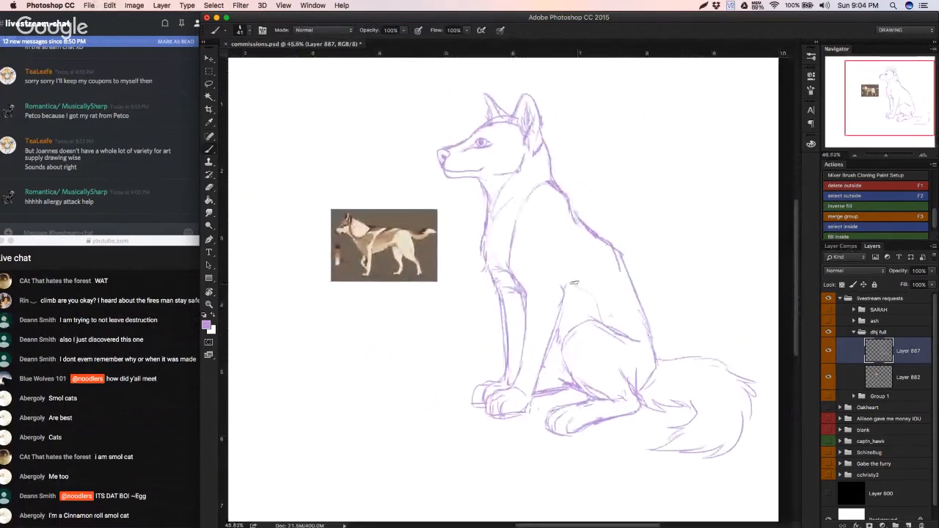
drag(501, 176, 505, 269)
Step: Erase the throat line and the inner neck lines between the lower jaw and the chest
drag(505, 269, 531, 258)
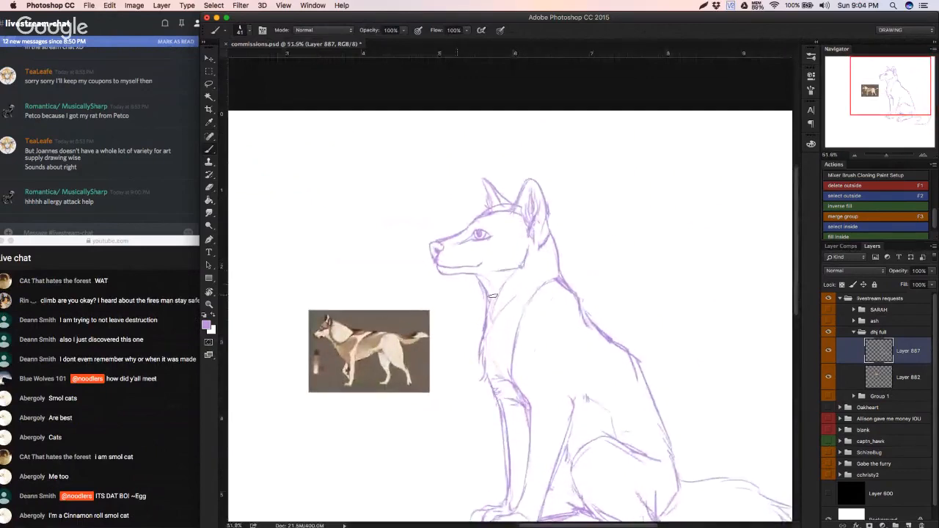
drag(509, 305, 566, 298)
key(e)
mouse_move(479, 272)
mouse_down()
mouse_move(472, 298)
mouse_move(512, 282)
mouse_move(512, 314)
mouse_move(480, 340)
mouse_up()
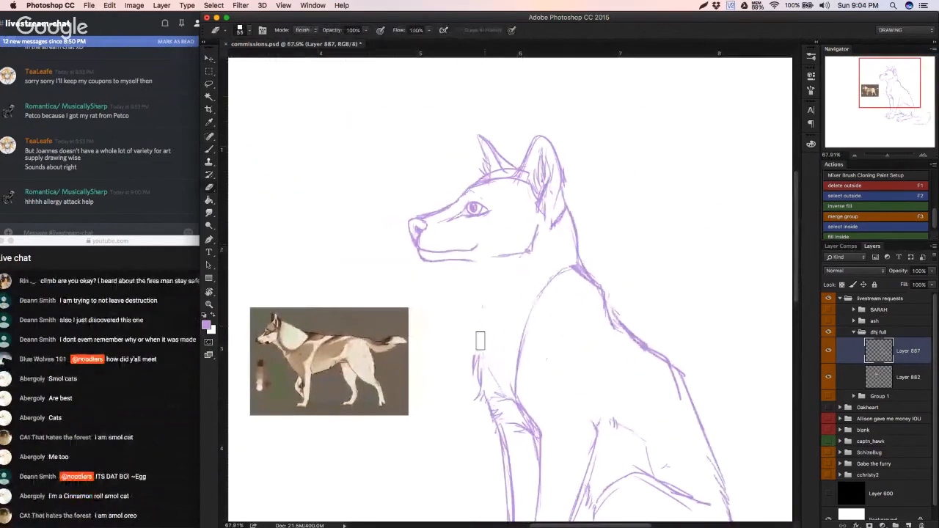
Step: Redraw the throat and furry chest line below the jaw, and sketch the inner neck curve with light fur strokes
key(b)
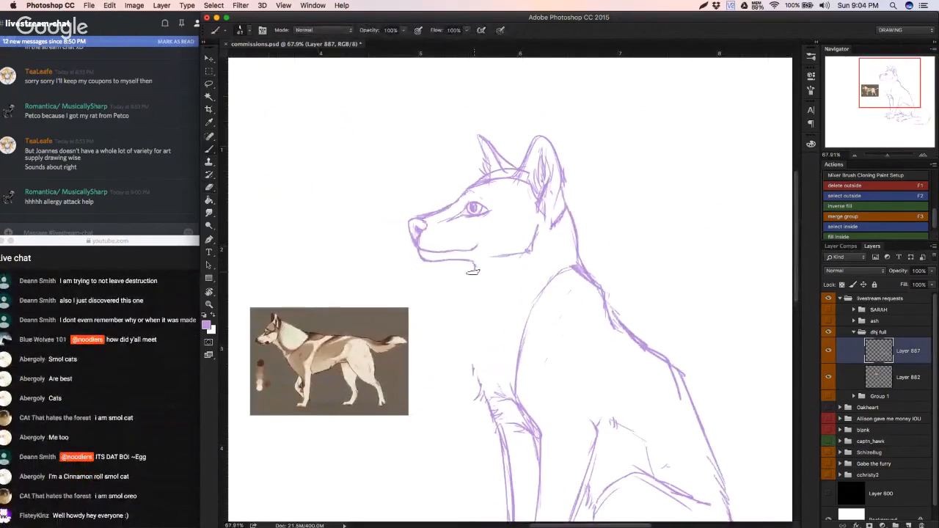
mouse_move(472, 271)
mouse_down()
mouse_move(455, 299)
mouse_move(471, 292)
mouse_move(448, 335)
mouse_move(460, 330)
mouse_move(456, 345)
mouse_move(466, 333)
mouse_move(476, 391)
mouse_move(462, 365)
mouse_move(479, 382)
mouse_move(458, 312)
mouse_up()
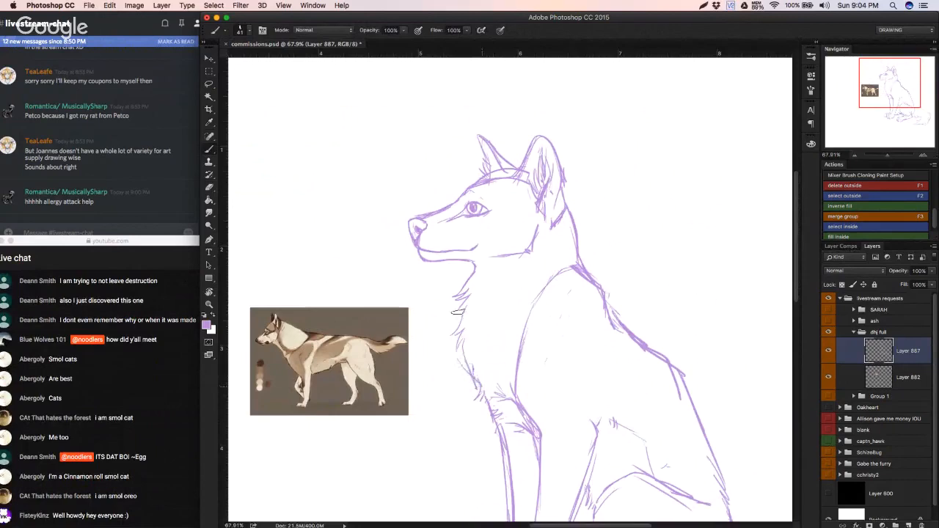
drag(526, 269, 493, 292)
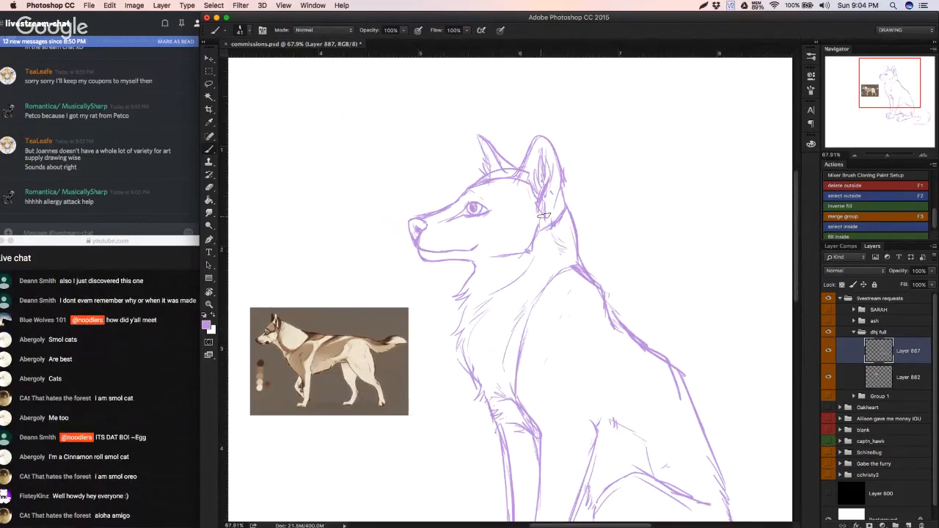
Step: Erase the messy strokes at the base of the near ear and redraw its lower edge where it meets the cheek
key(e)
key(b)
key(e)
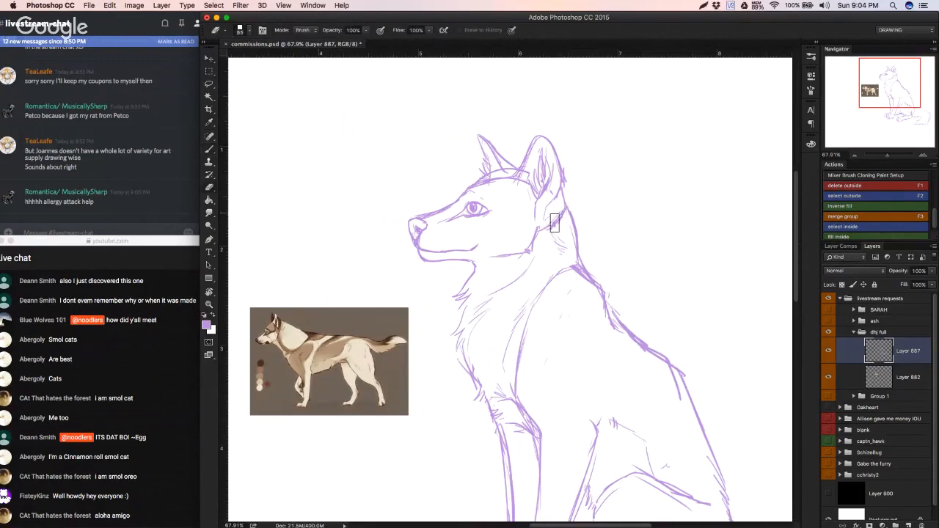
key(b)
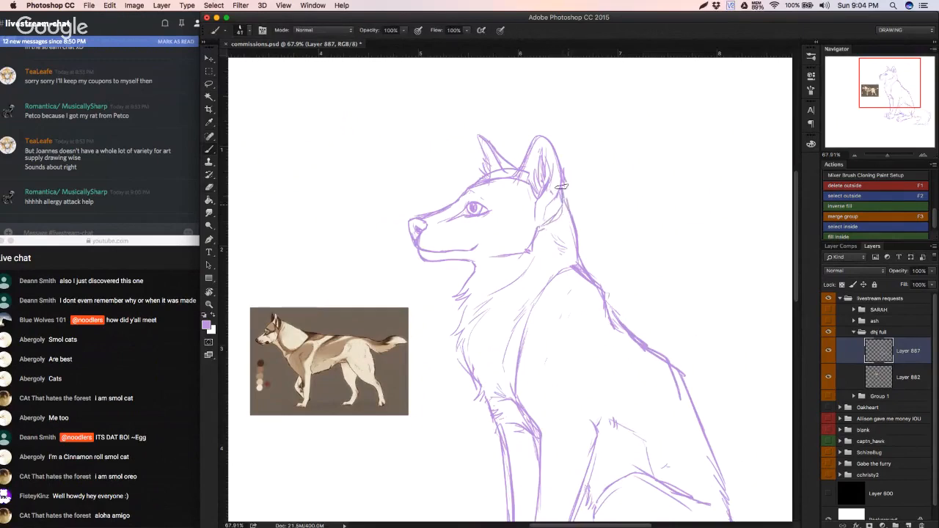
Step: Set the eraser size to 22 px, clean up the skull line between the ears, and undo the last brush stroke
right_click(497, 214)
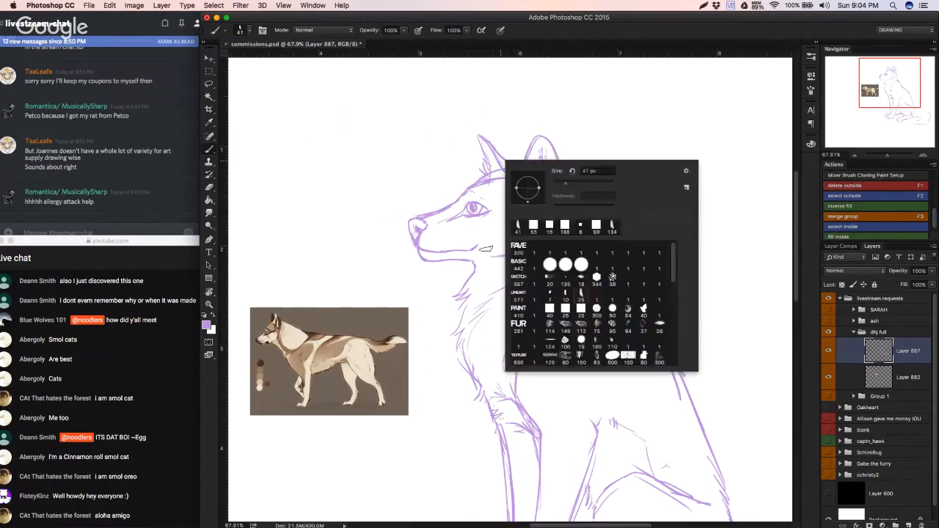
key(e)
right_click(506, 215)
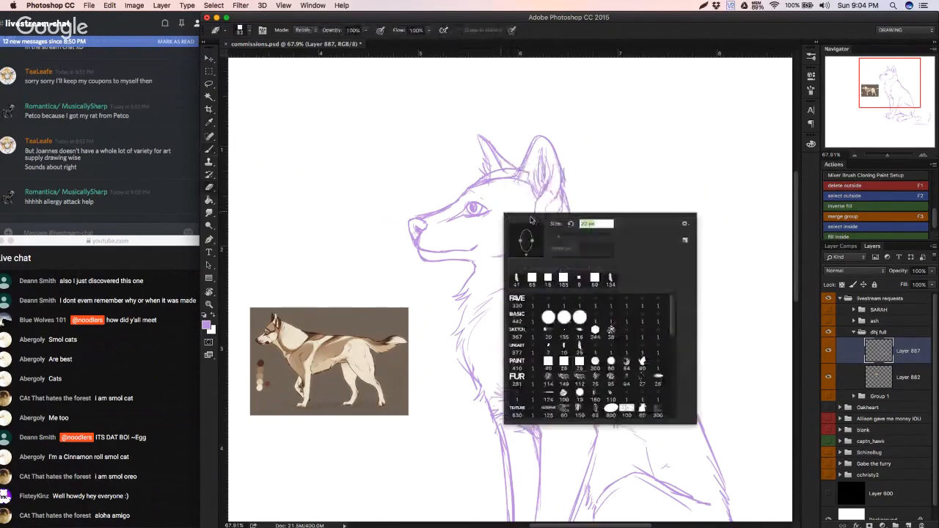
drag(494, 174, 518, 175)
key(b)
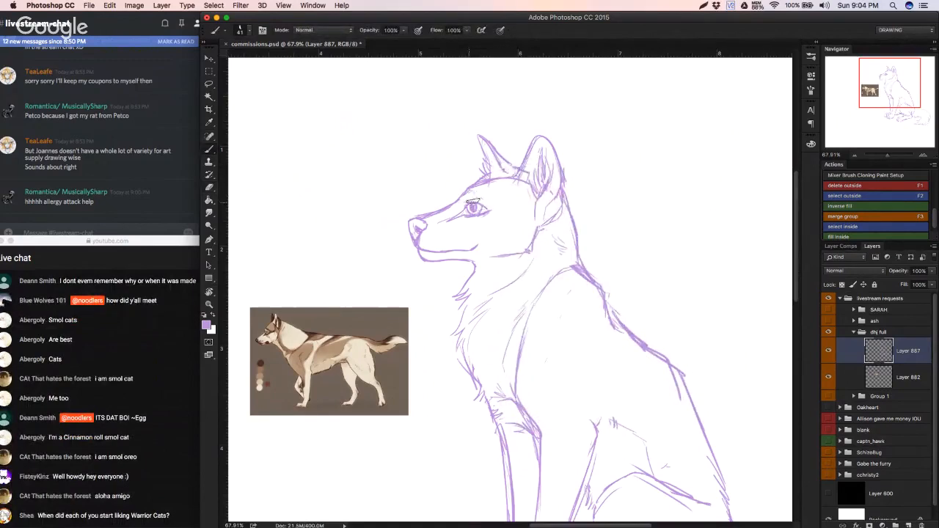
key(super+z)
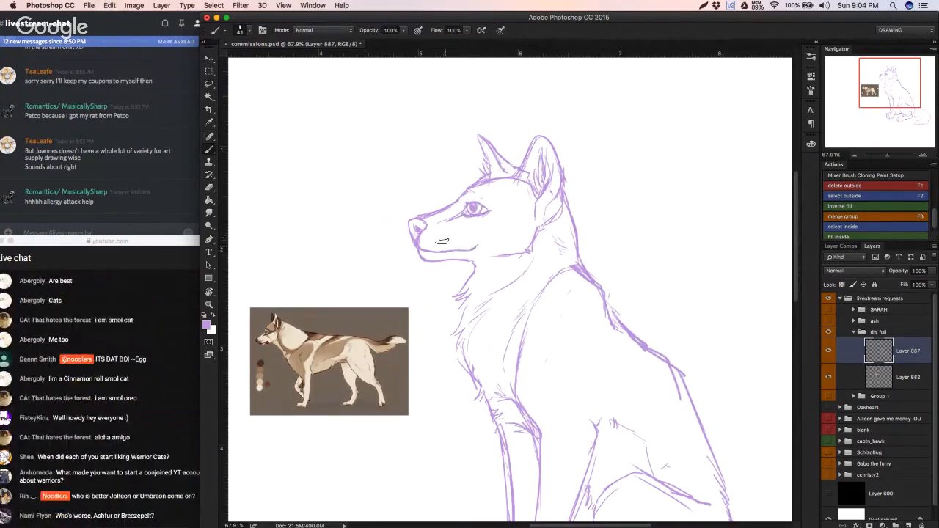
key(d)
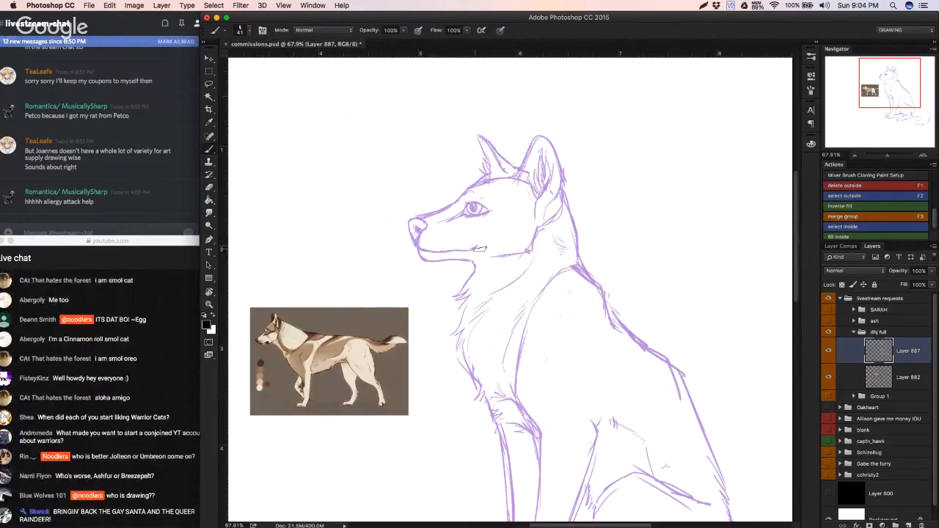
mouse_move(483, 253)
mouse_down()
mouse_move(434, 259)
mouse_move(448, 261)
mouse_up()
key(r)
drag(522, 267, 518, 268)
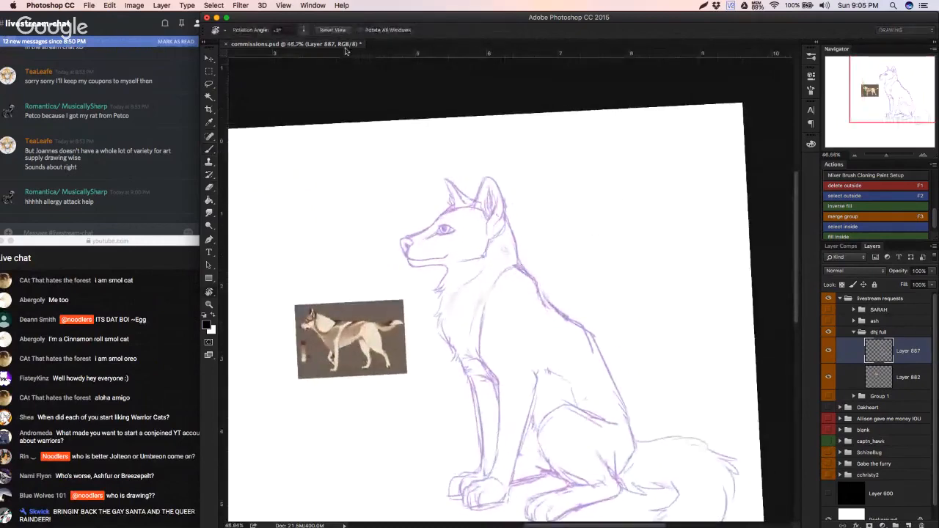
click(332, 29)
Step: Erase the heavy back line from the withers to the middle of the back
key(b)
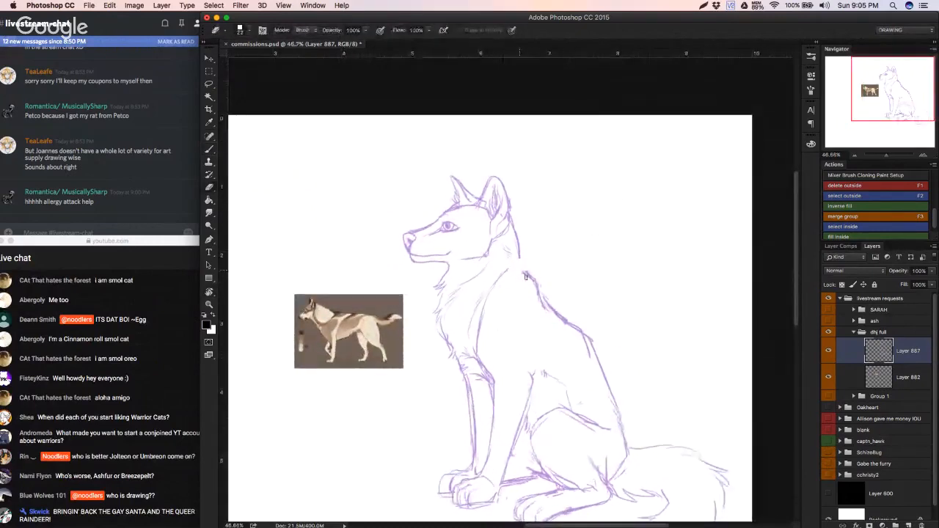
key(e)
mouse_move(525, 276)
mouse_down()
mouse_move(546, 306)
mouse_move(533, 280)
mouse_move(539, 298)
mouse_move(576, 323)
mouse_up()
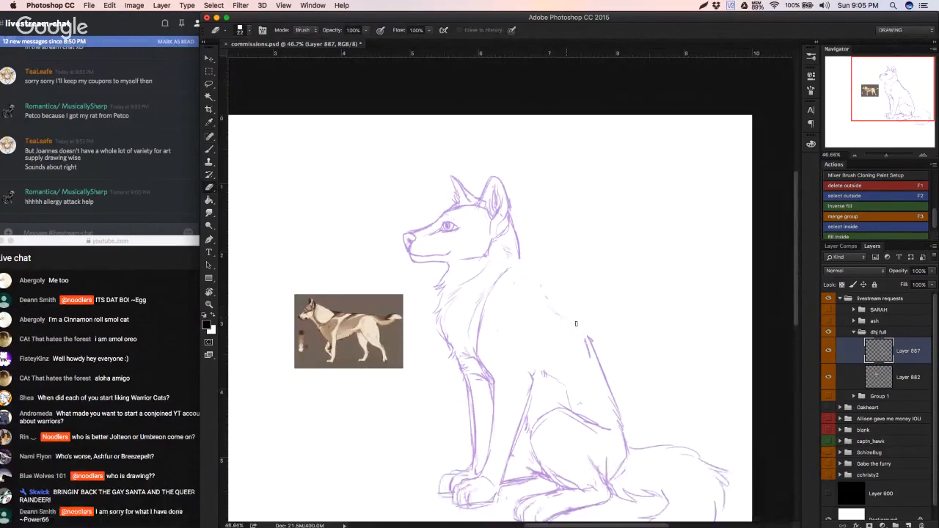
key(b)
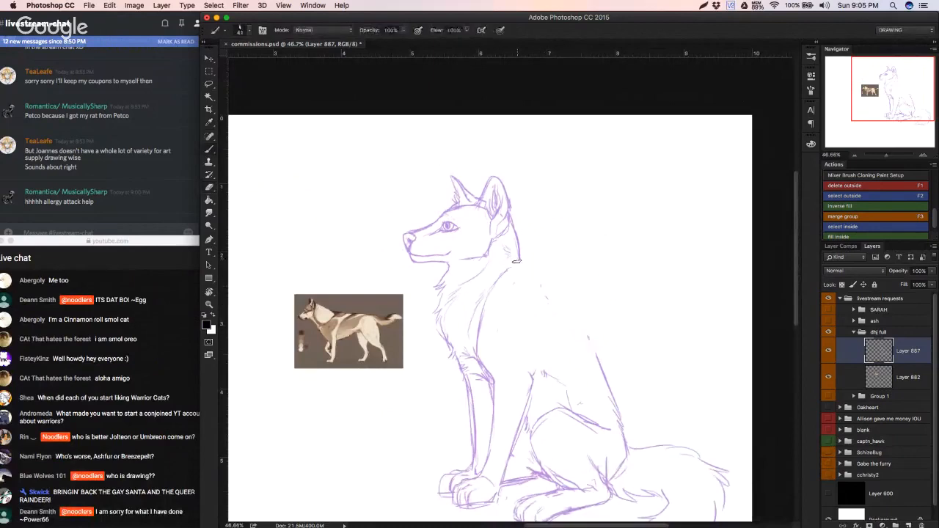
Step: Sample the sketch's light purple and redraw the back as a smooth line from the withers down to the rump
drag(518, 264, 525, 276)
key(super+z)
alt+click(454, 221)
mouse_move(521, 265)
mouse_down()
mouse_move(550, 303)
mouse_move(592, 335)
mouse_up()
key(super+z)
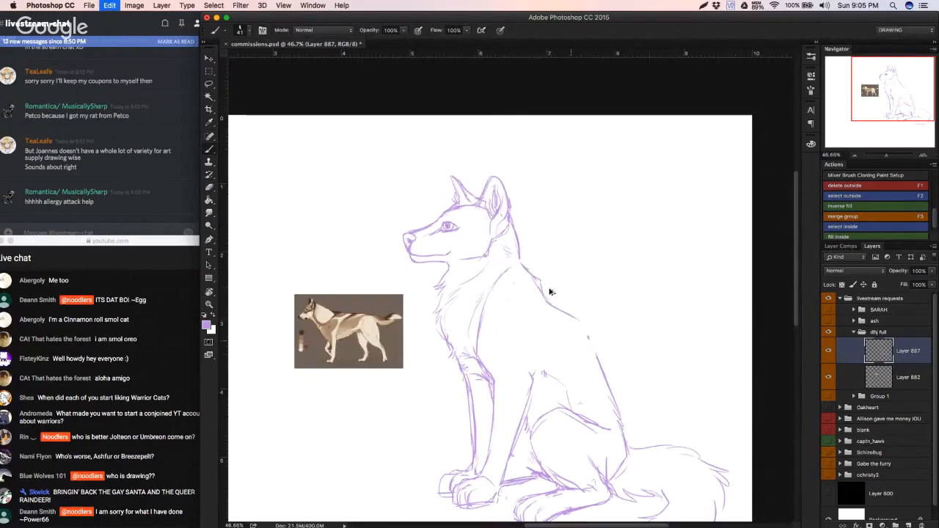
mouse_move(550, 302)
mouse_down()
mouse_move(572, 318)
mouse_move(559, 312)
mouse_move(589, 348)
mouse_move(579, 330)
mouse_move(616, 401)
mouse_up()
drag(551, 346, 556, 345)
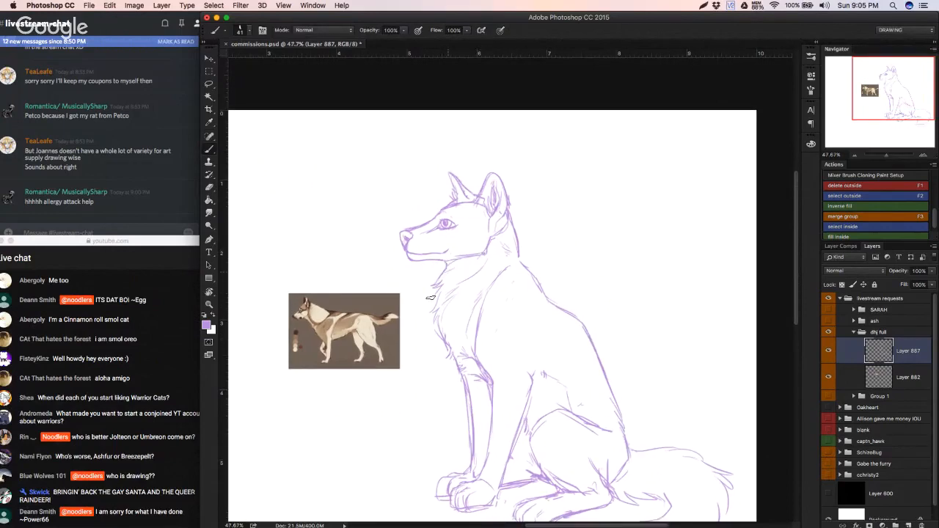
Step: Save the document and undo the last stroke at the withers
key(ctrl+s)
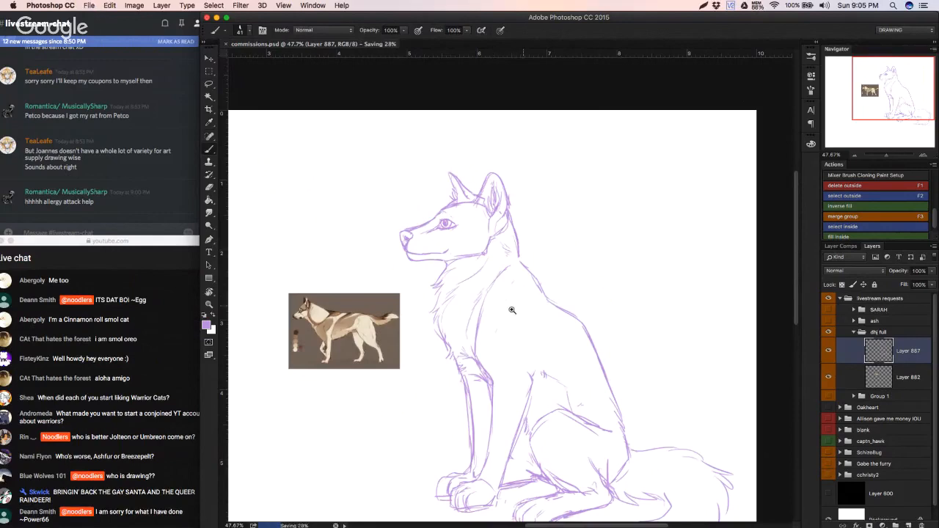
drag(509, 313, 507, 311)
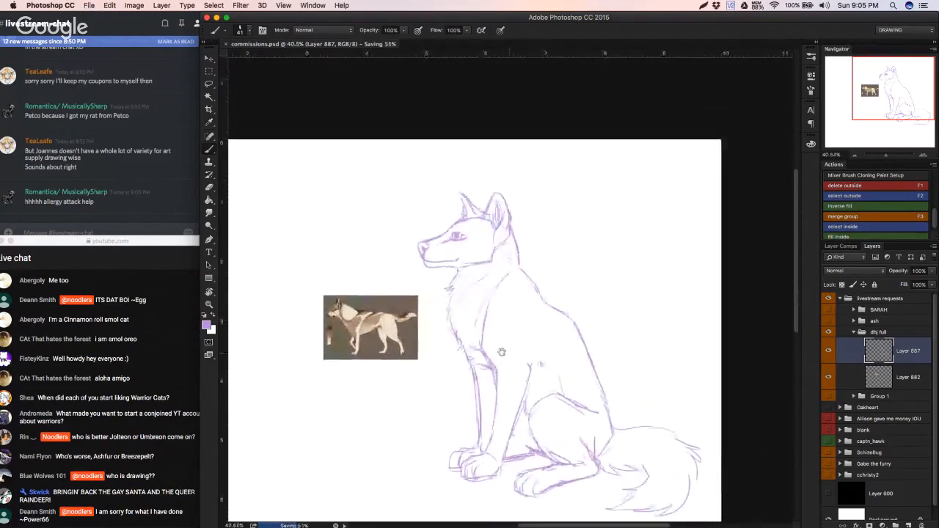
drag(503, 350, 485, 334)
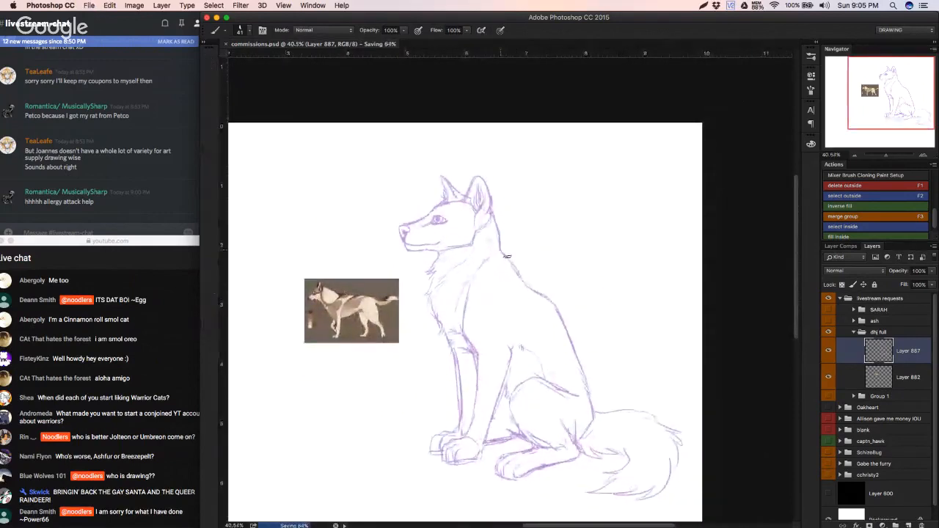
key(super+z)
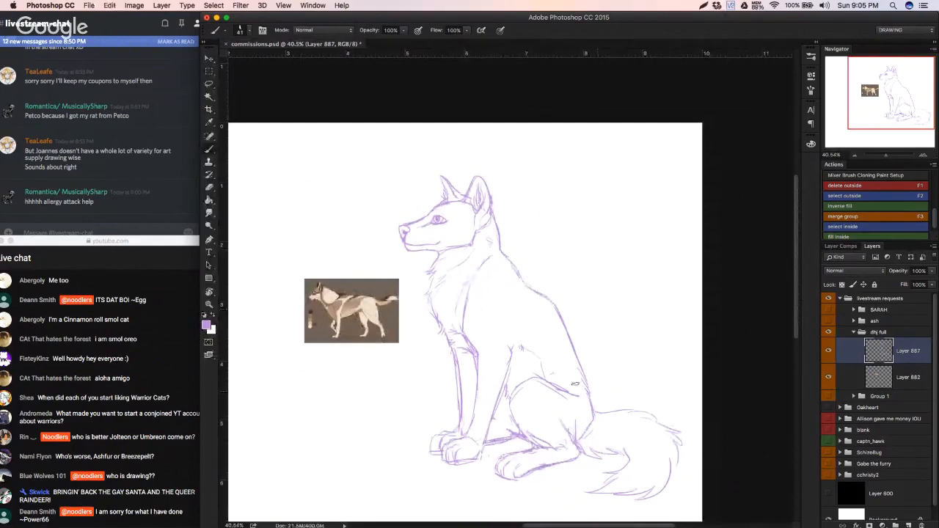
Step: Try short fur strokes in front of the thigh along the belly line, stepping back over rejected ones
mouse_move(534, 380)
mouse_down()
mouse_move(551, 373)
mouse_move(520, 390)
mouse_up()
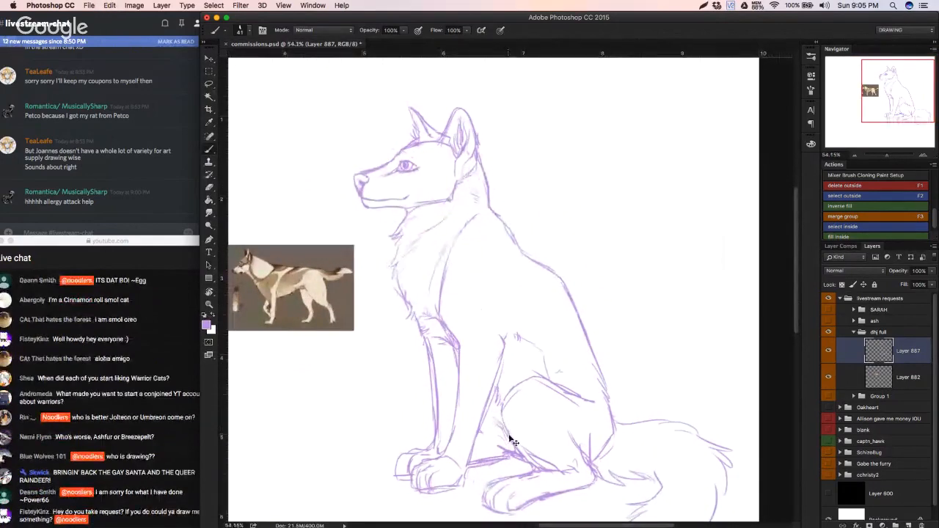
key(alt+super+z)
drag(496, 422, 506, 434)
key(alt+super+z)
drag(500, 405, 465, 416)
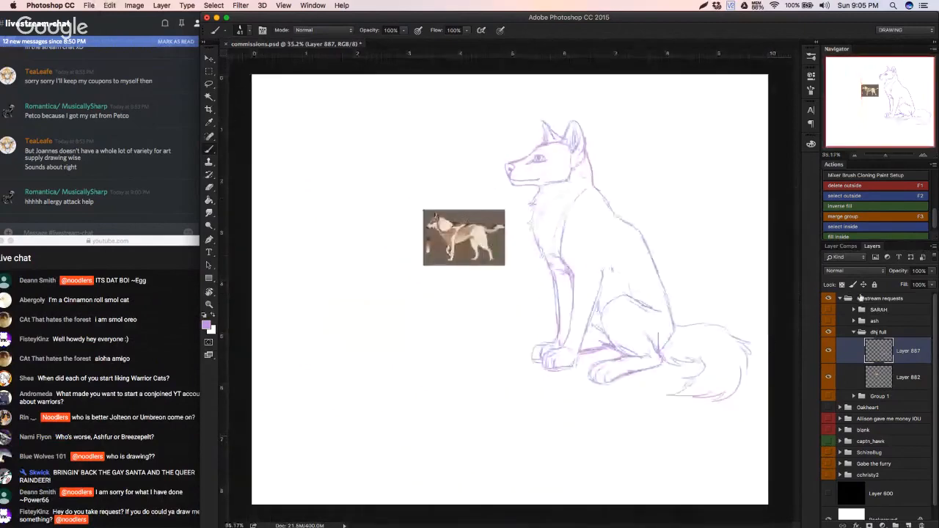
Step: Lasso the haunch, near hind leg and tail, transform the selection to shift it slightly upward, and deselect
key(l)
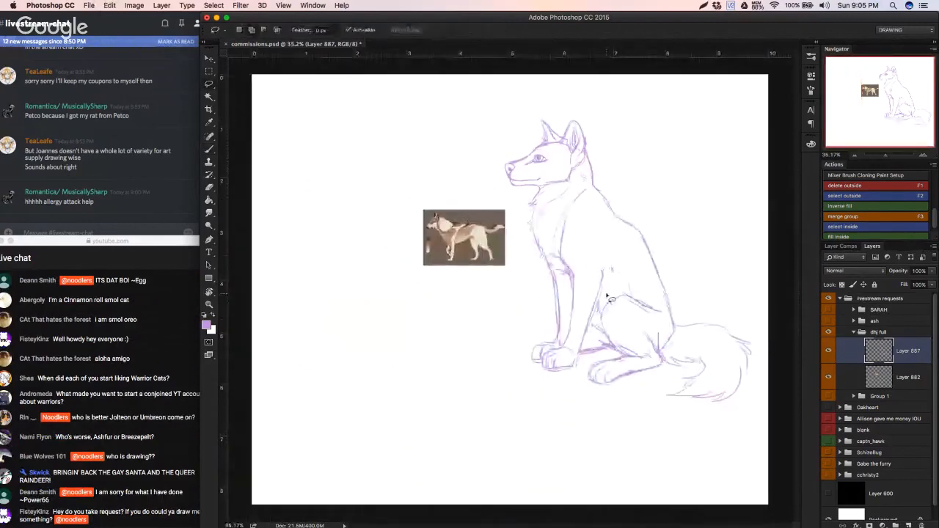
mouse_move(608, 298)
mouse_down()
mouse_move(600, 330)
mouse_move(676, 267)
mouse_move(609, 293)
mouse_move(632, 319)
mouse_up()
key(super+t)
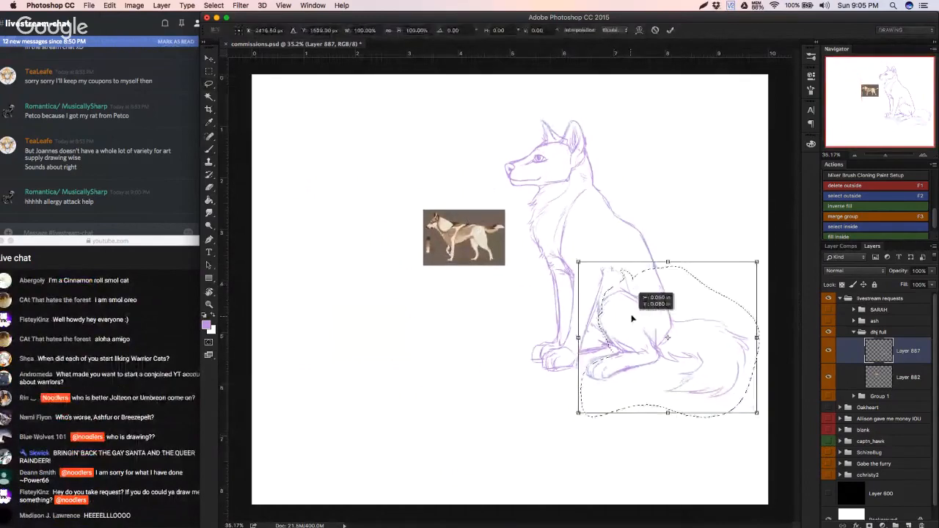
key(Return)
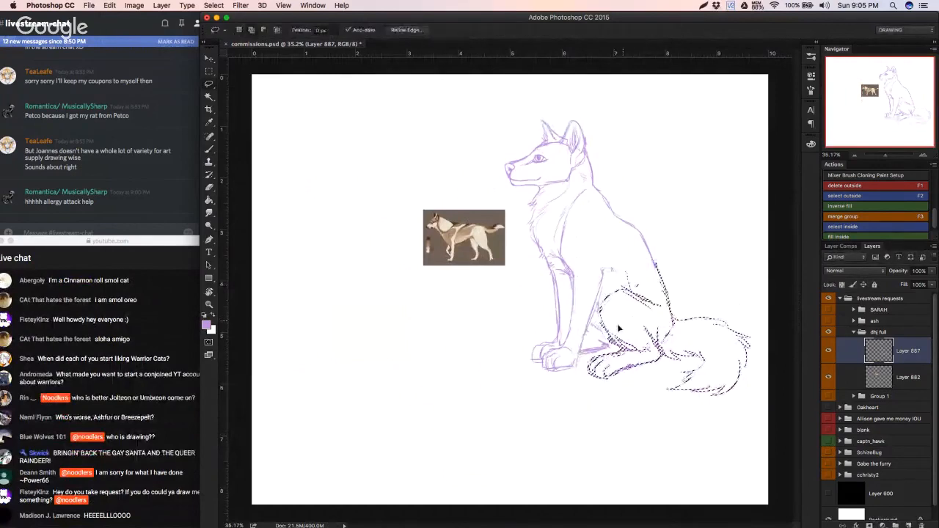
key(super+d)
Step: Clean up the overlapping strokes between the belly and hind foot, and redraw the lines in front of the knee
drag(600, 363, 636, 364)
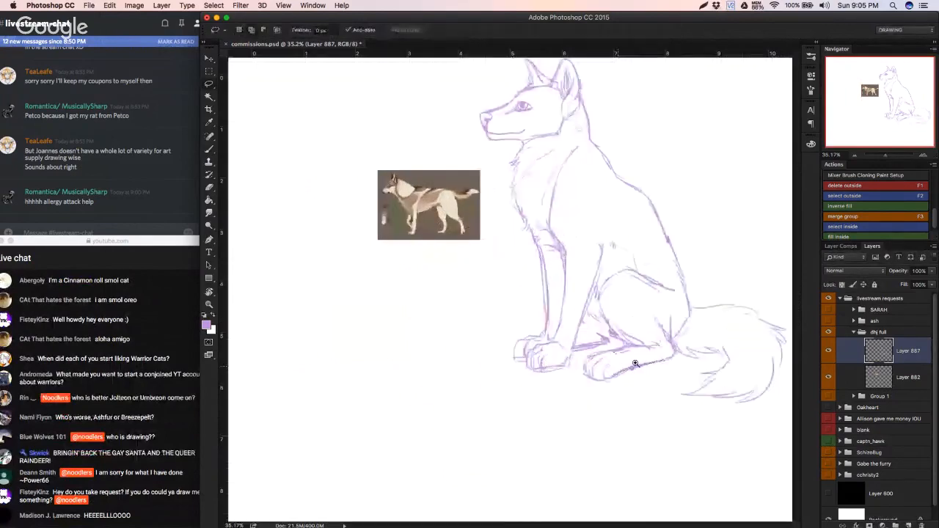
click(635, 364)
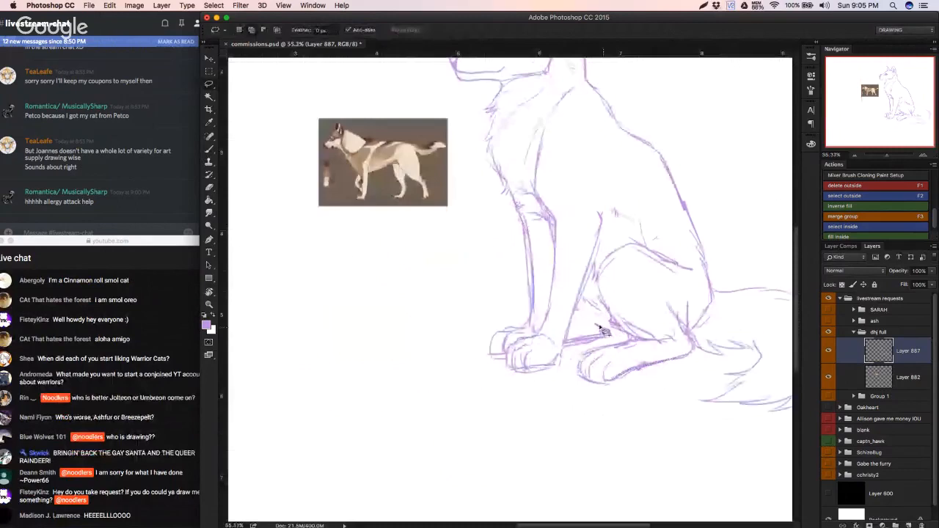
key(e)
key(b)
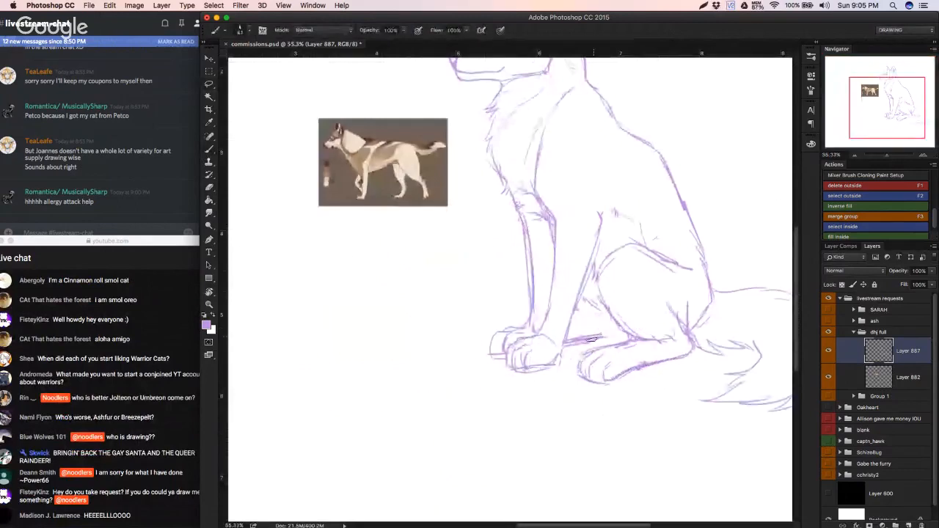
drag(598, 330, 637, 338)
Step: Draw spiky fur tufts on the nape behind the ear, and rework the neck line from them down to the withers
scroll(541, 135, up, 5)
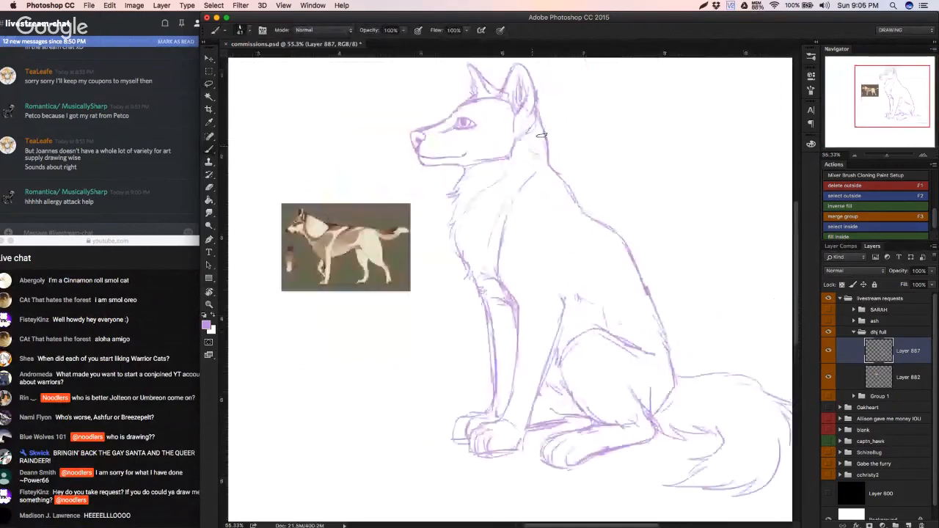
drag(541, 135, 559, 122)
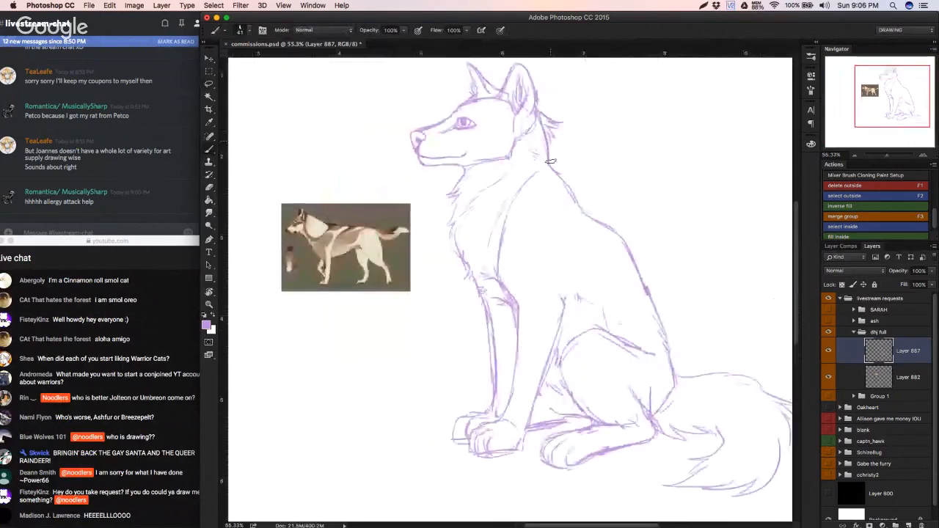
key(e)
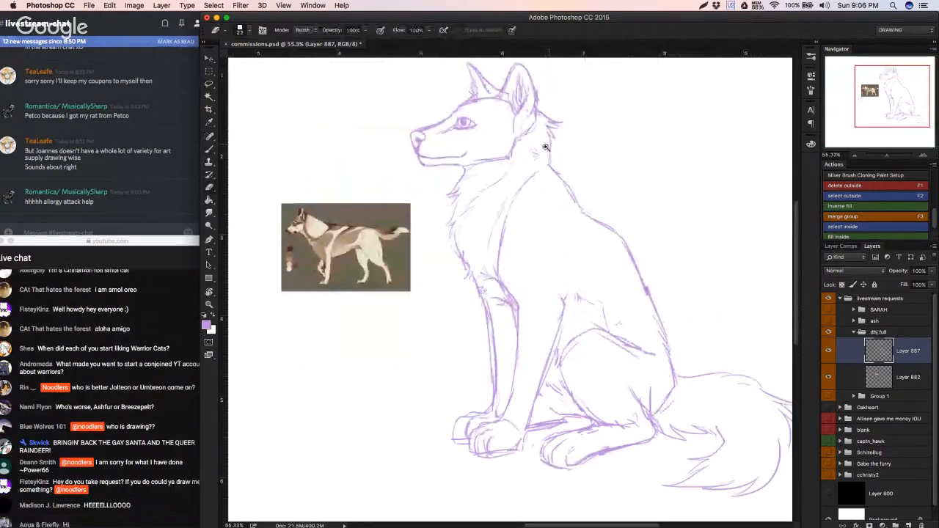
scroll(544, 147, up, 1)
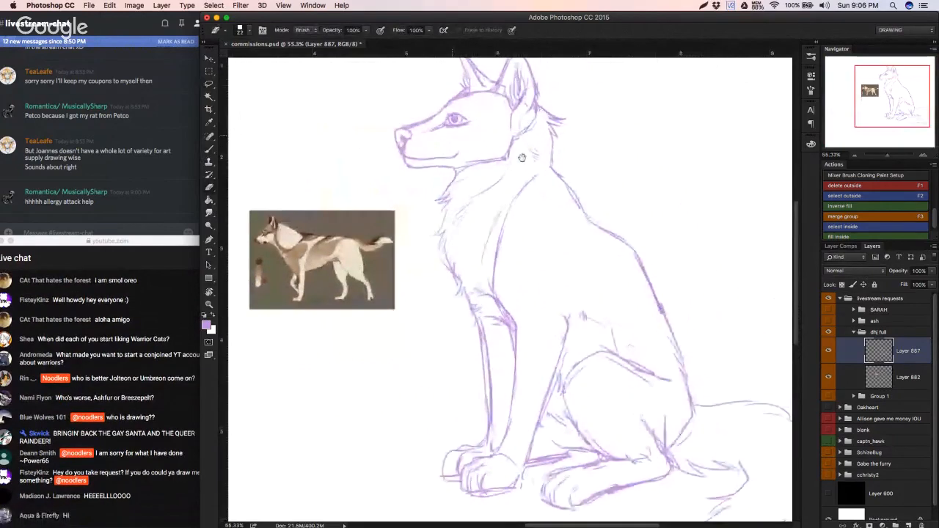
drag(522, 158, 523, 234)
key(b)
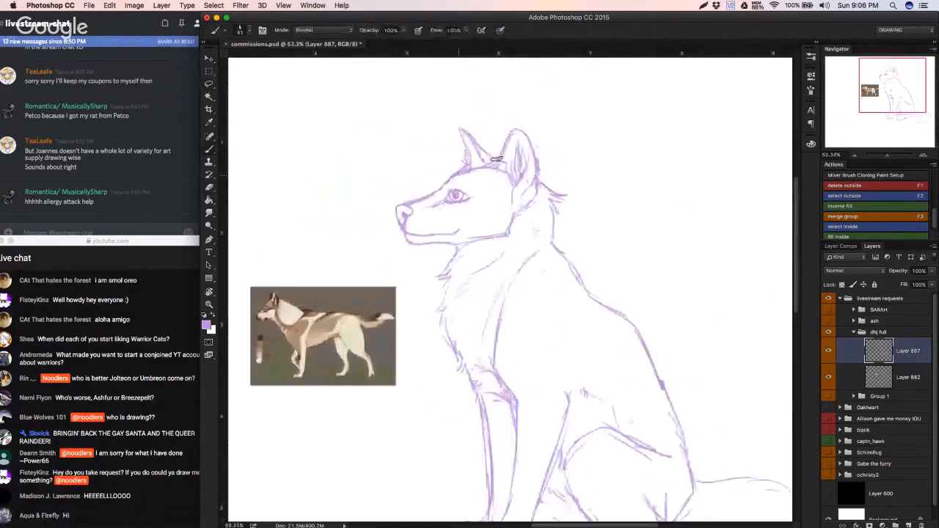
scroll(542, 196, down, 1)
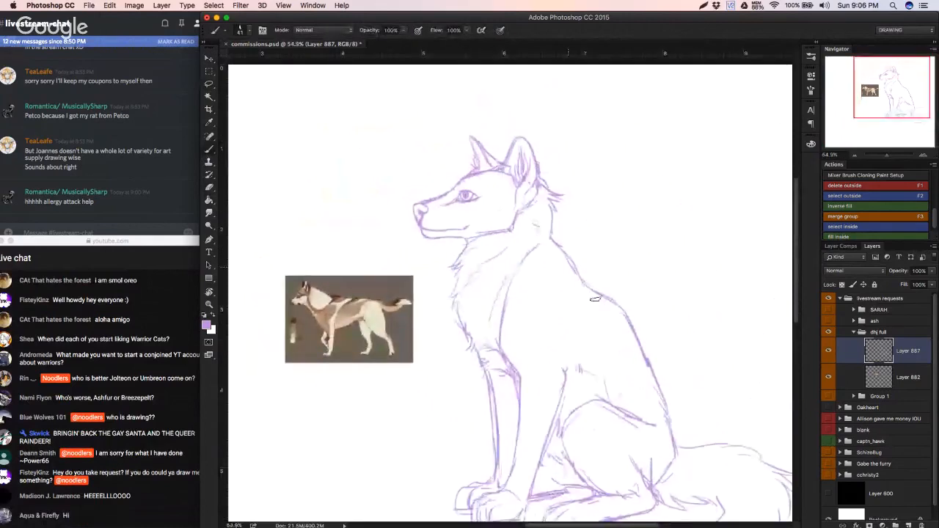
scroll(526, 414, down, 1)
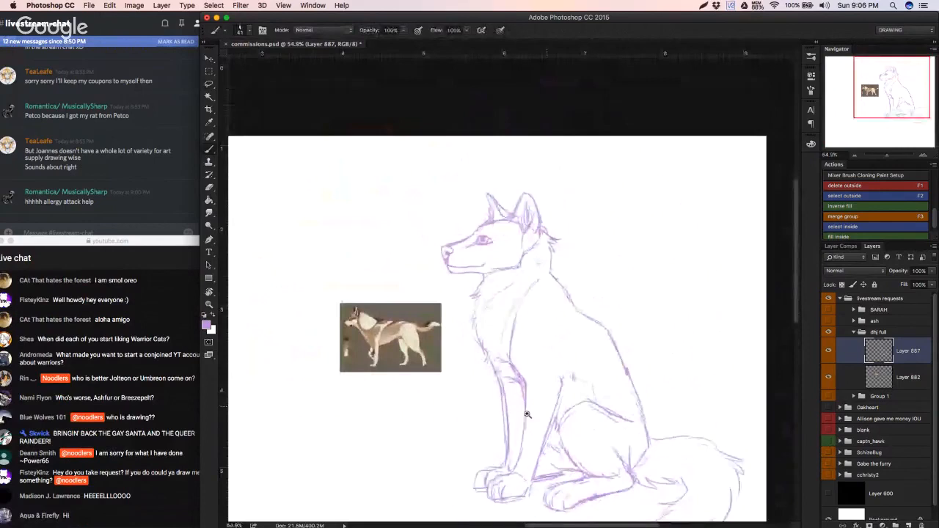
Step: Undo the last stroke, then erase the shoulder line running from the withers down to the top of the foreleg
scroll(526, 415, down, 1)
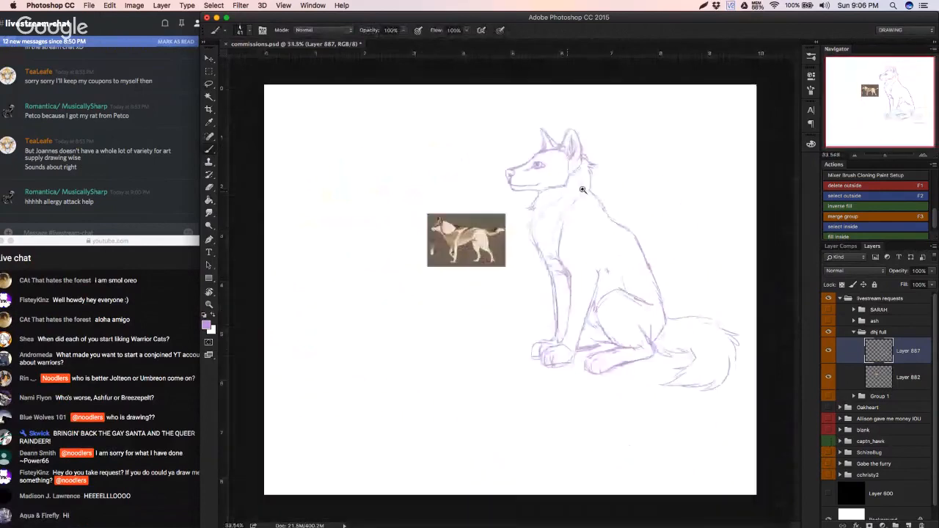
scroll(583, 190, up, 5)
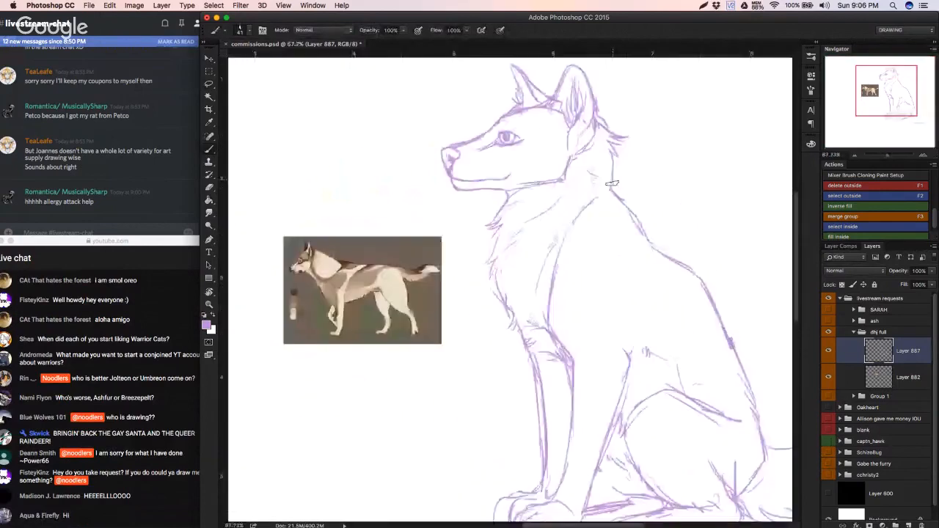
key(super+z)
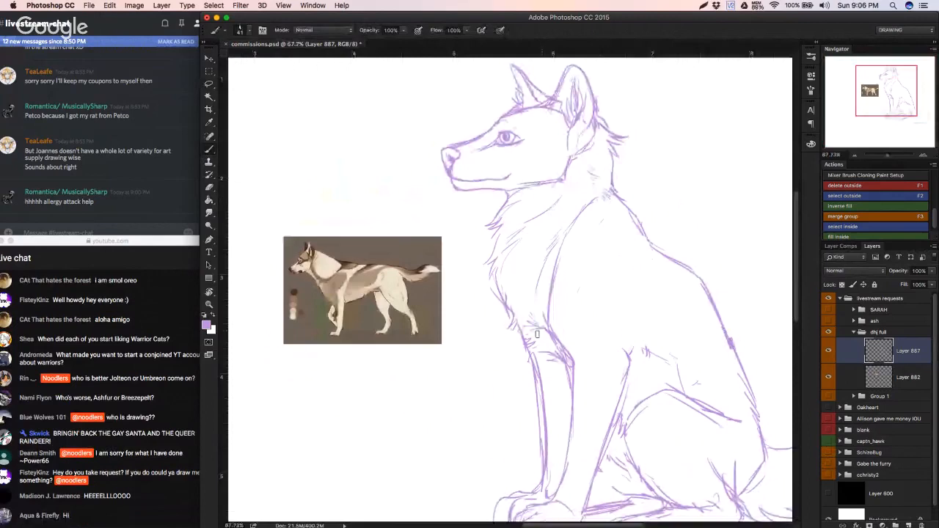
key(e)
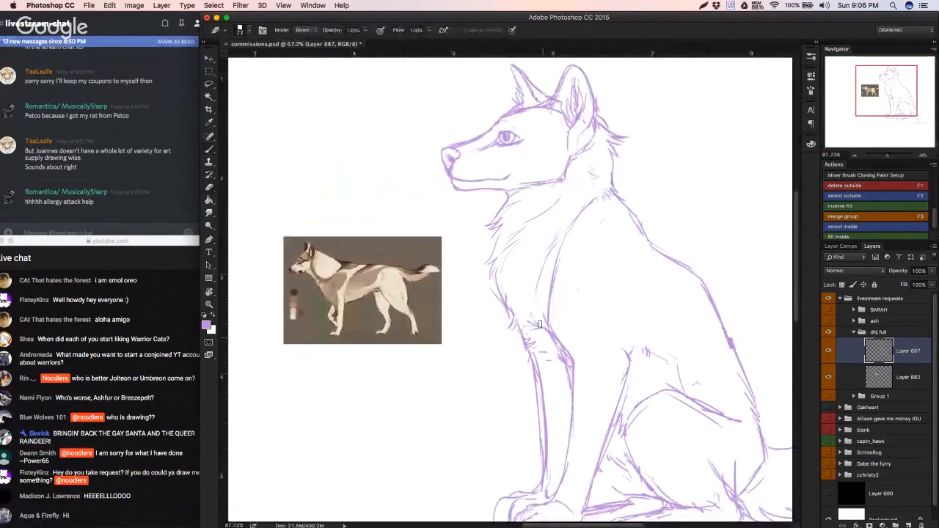
mouse_move(539, 323)
mouse_down()
mouse_move(565, 379)
mouse_move(541, 343)
mouse_up()
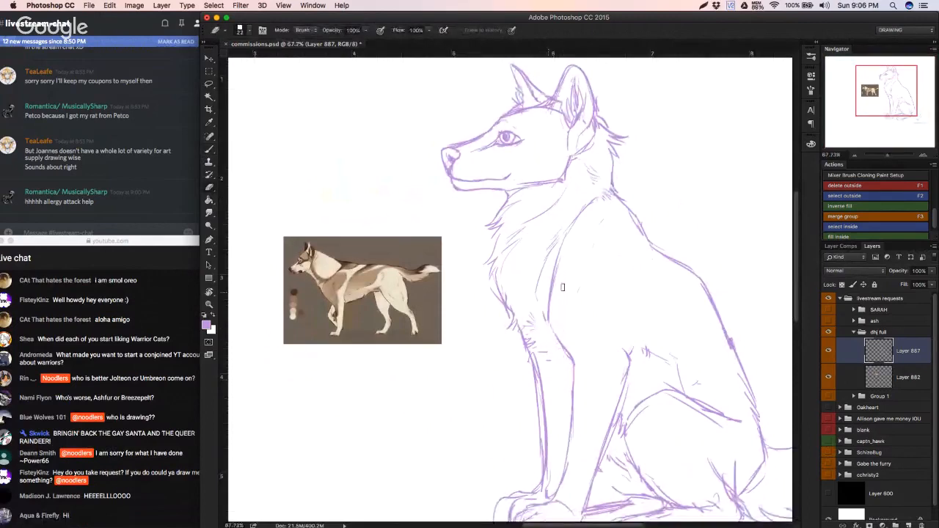
key(super+z)
mouse_move(567, 243)
mouse_down()
mouse_move(593, 198)
mouse_move(564, 251)
mouse_up()
key(b)
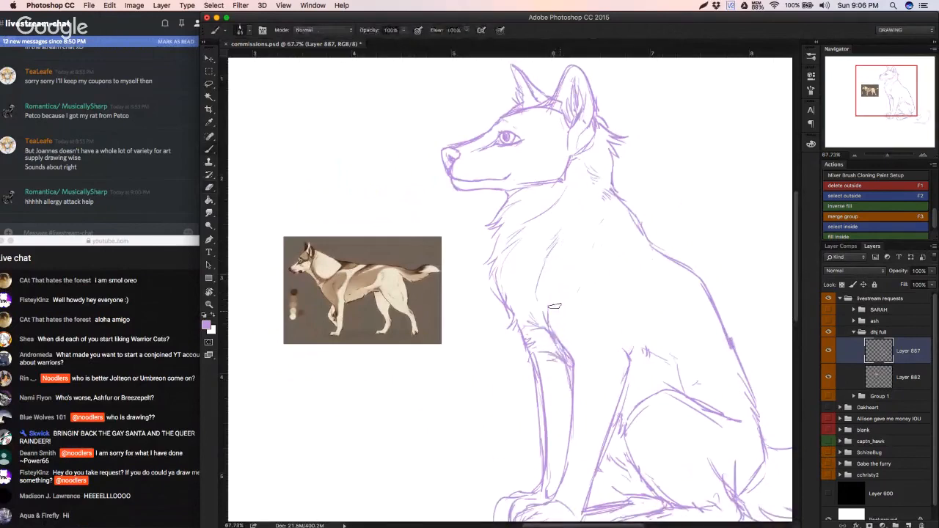
Step: Redraw a short shoulder stroke below the withers and the line leading into the top of the near foreleg
drag(554, 306, 548, 340)
key(super+z)
drag(602, 205, 579, 233)
key(space)
mouse_move(606, 205)
mouse_down()
mouse_move(573, 221)
mouse_move(609, 219)
mouse_up()
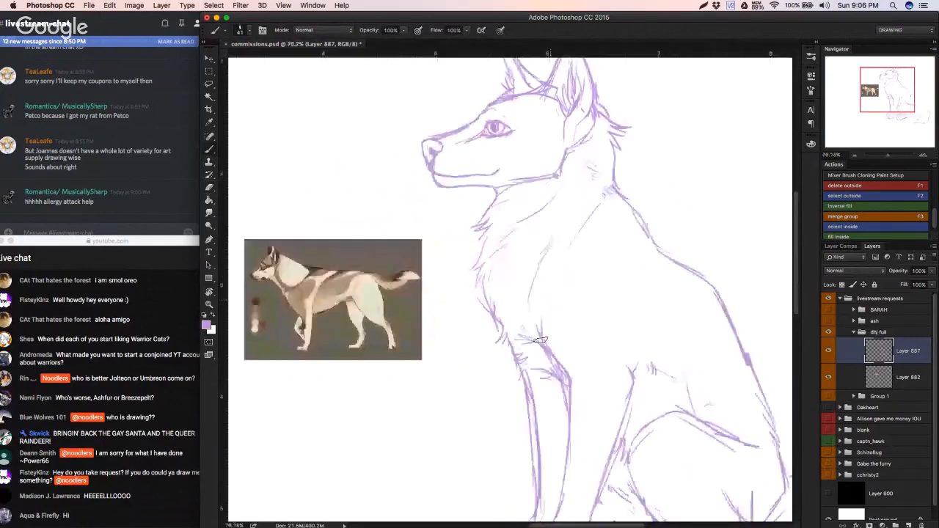
drag(532, 298, 555, 341)
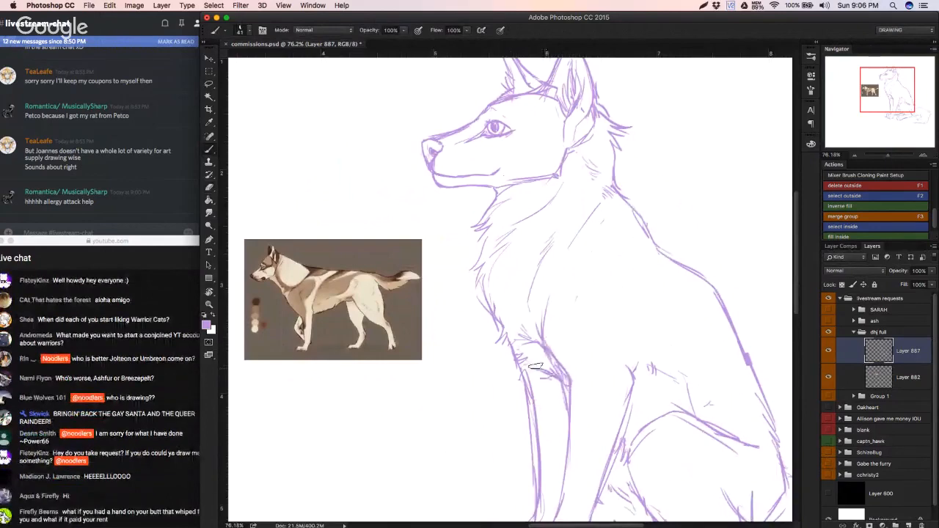
Step: Erase the messy strokes at the top of the forelegs and sketch a cleaner chest line, undoing rejected strokes
key(e)
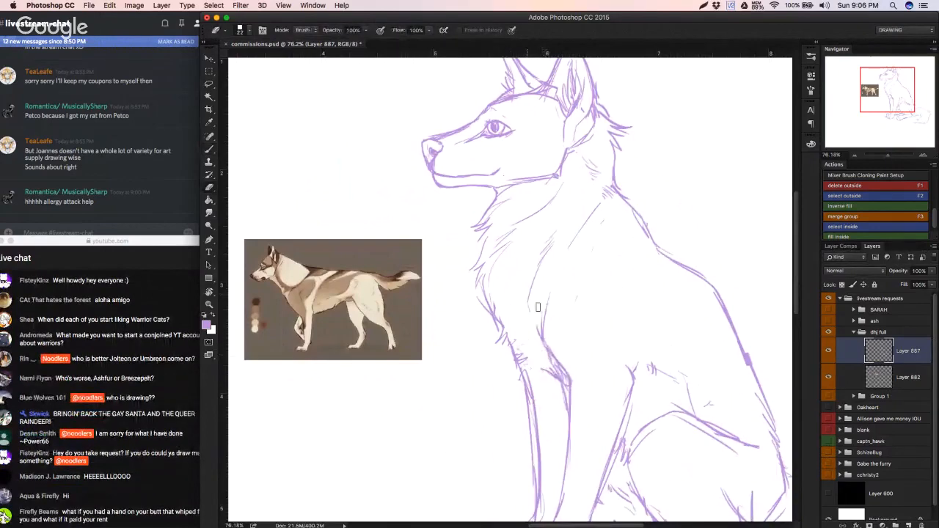
key(b)
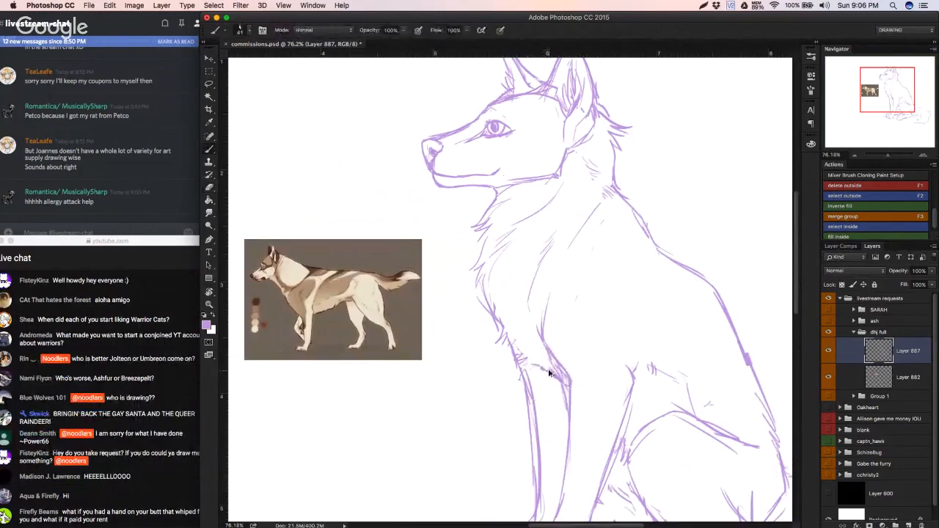
key(super+z)
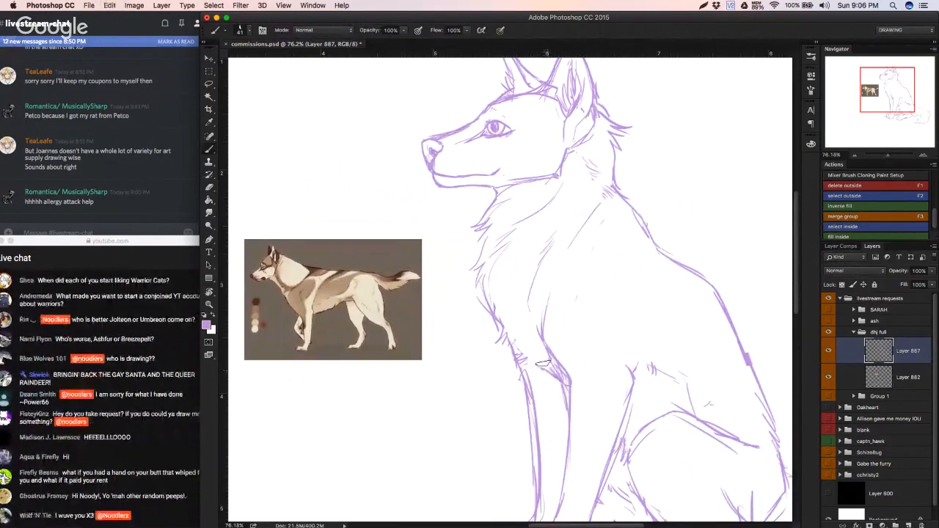
key(super+z)
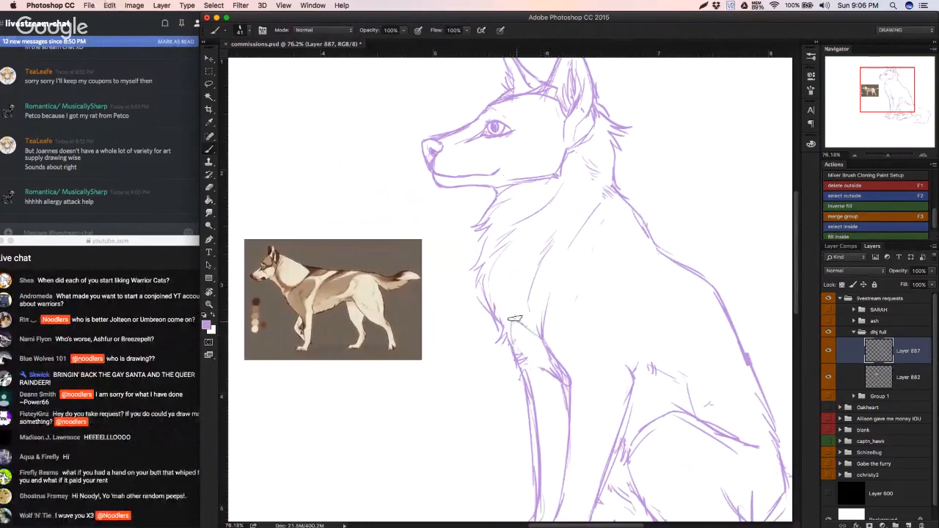
key(super+z)
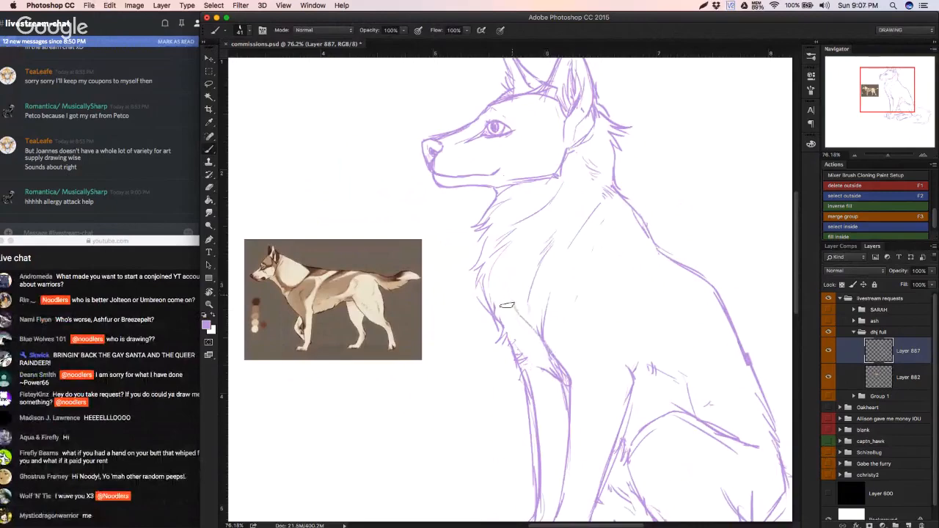
mouse_move(516, 290)
mouse_down()
mouse_move(493, 297)
mouse_move(525, 295)
mouse_up()
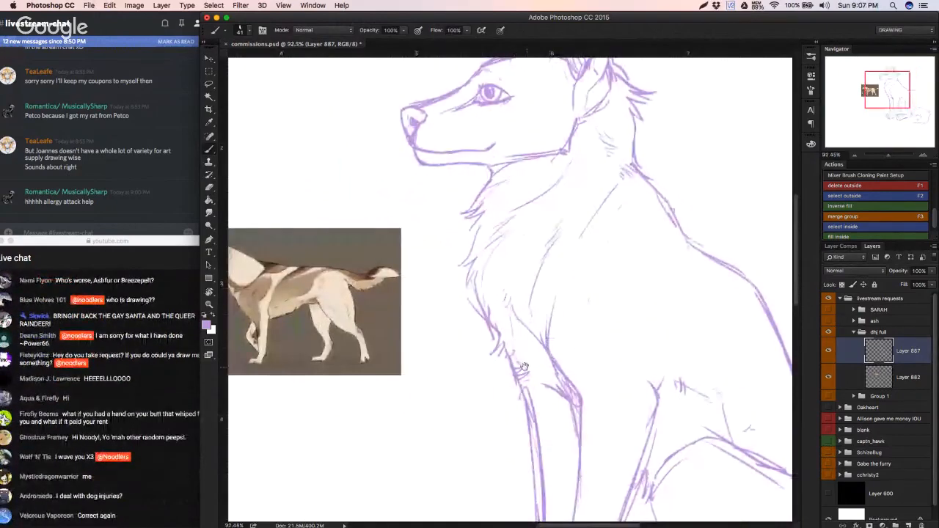
drag(524, 366, 494, 338)
mouse_move(372, 380)
mouse_down()
mouse_move(343, 407)
mouse_move(343, 435)
mouse_move(321, 425)
mouse_move(349, 443)
mouse_up()
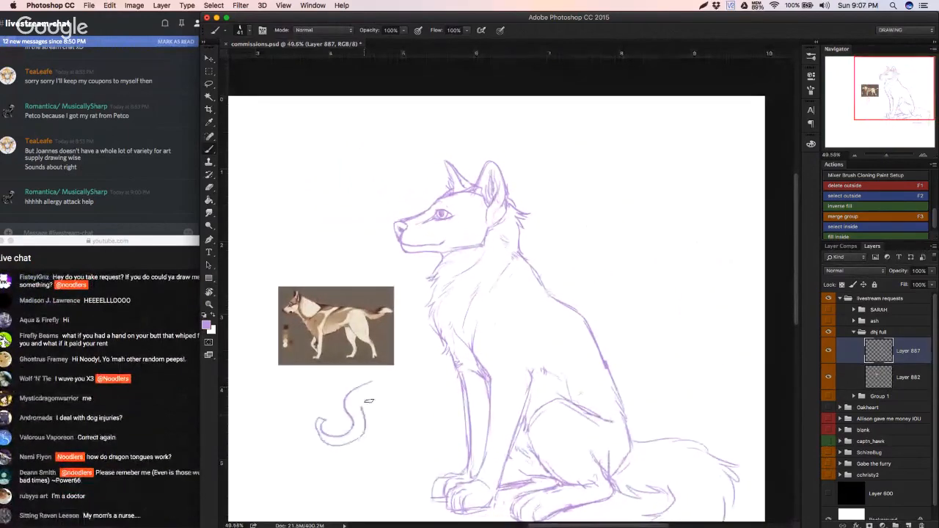
drag(365, 404, 389, 399)
key(super+alt+z)
key(super+alt+z)
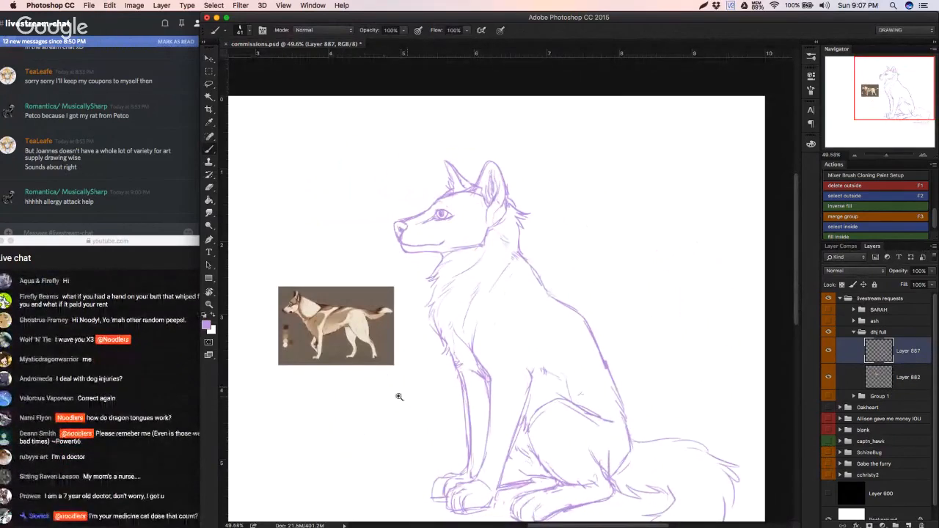
Step: Erase the upper thigh contour and redraw it as a smoother curve, continuing the haunch's rear edge toward the hock
drag(399, 397, 375, 393)
drag(669, 358, 682, 336)
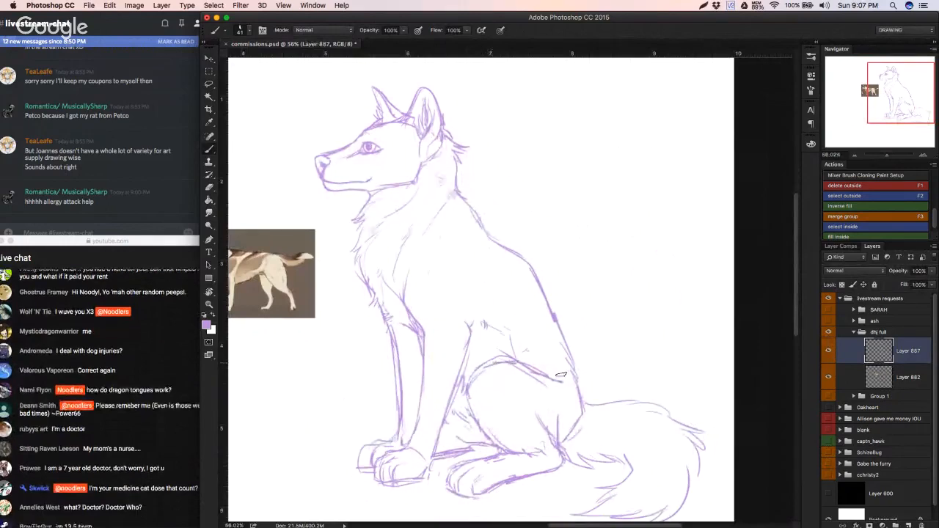
key(e)
drag(498, 362, 508, 362)
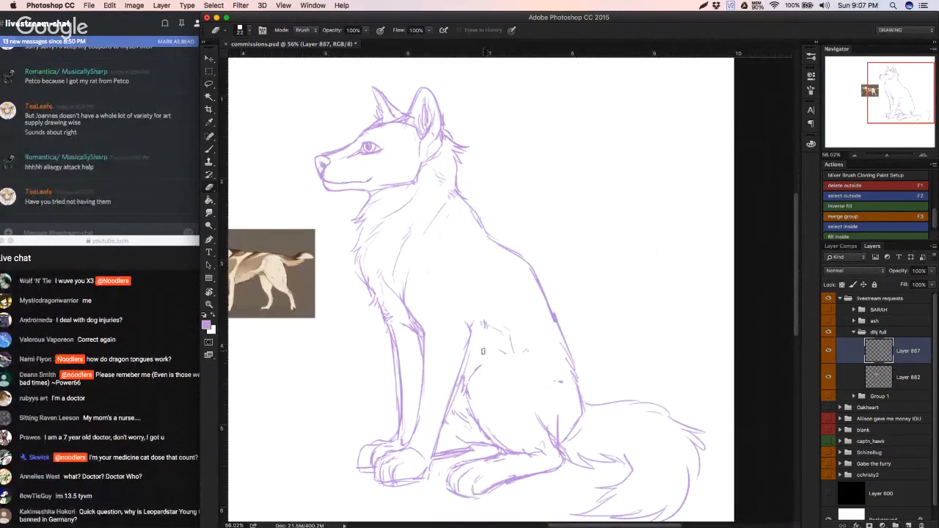
key(b)
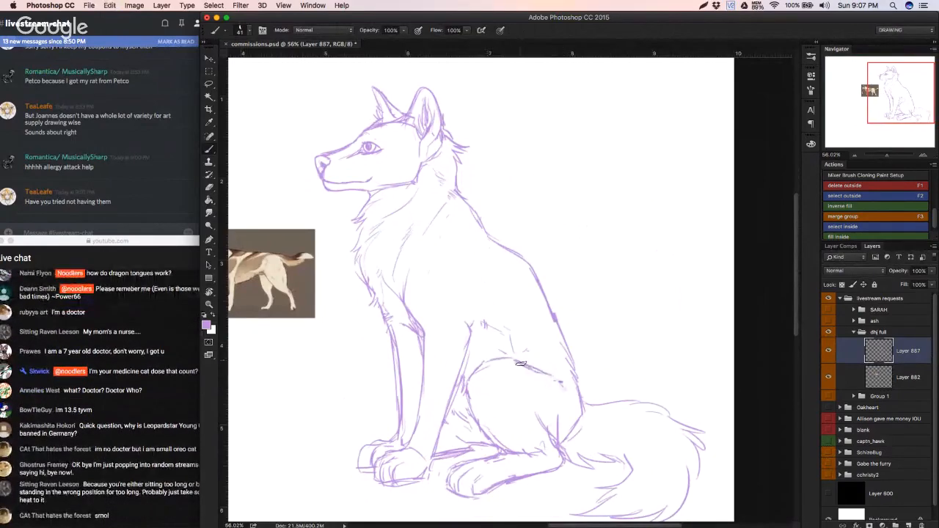
mouse_move(586, 409)
mouse_down()
mouse_move(548, 417)
mouse_move(558, 423)
mouse_move(532, 448)
mouse_up()
Step: Erase the overlapping strokes inside the lower haunch and redraw the crease and hock lines above the hind foot
key(e)
mouse_move(517, 408)
mouse_down()
mouse_move(530, 457)
mouse_move(542, 420)
mouse_move(542, 469)
mouse_move(551, 430)
mouse_move(549, 474)
mouse_up()
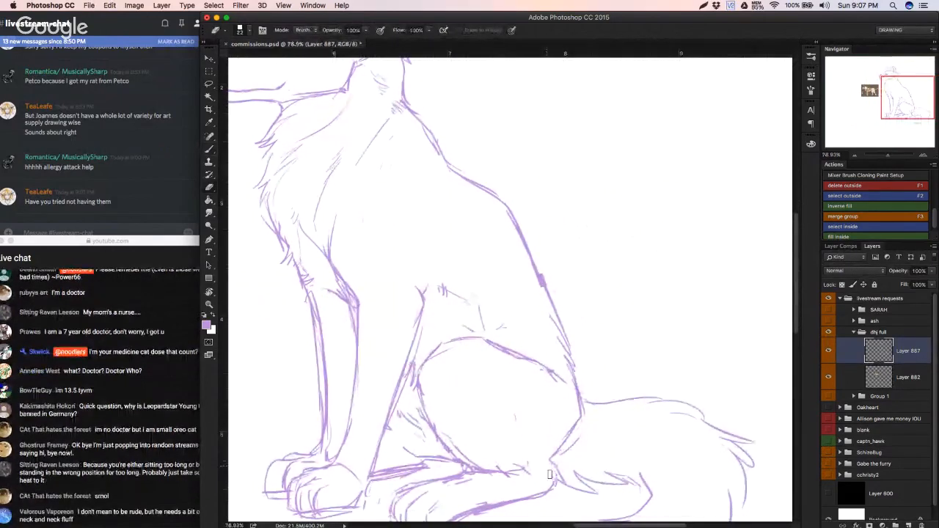
key(b)
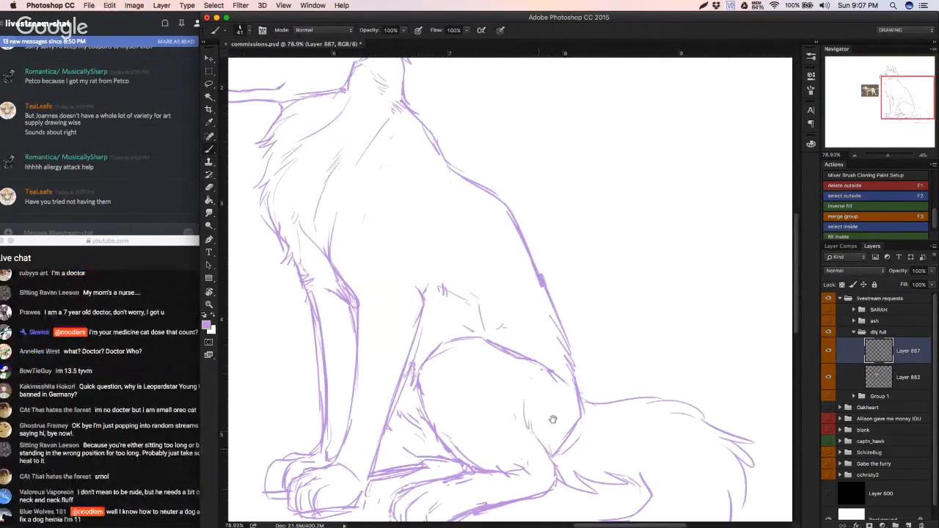
scroll(541, 417, down, 5)
scroll(541, 417, left, 2)
key(e)
mouse_move(534, 424)
mouse_down()
mouse_move(500, 425)
mouse_move(507, 413)
mouse_move(489, 384)
mouse_move(513, 423)
mouse_move(485, 428)
mouse_move(490, 408)
mouse_move(483, 417)
mouse_move(531, 411)
mouse_up()
key(b)
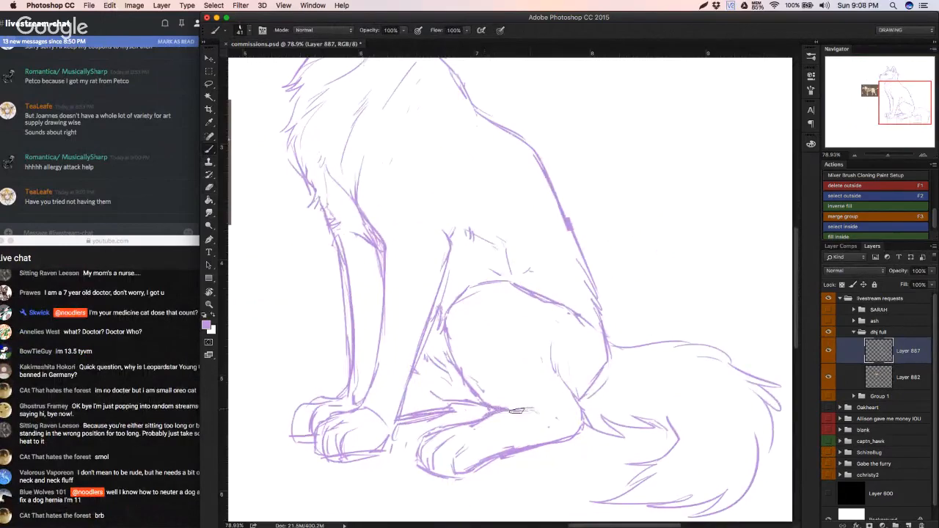
drag(542, 422, 577, 427)
Step: Erase the underside of the hind foot and redraw it as one cleaner line from the toes to the heel
key(e)
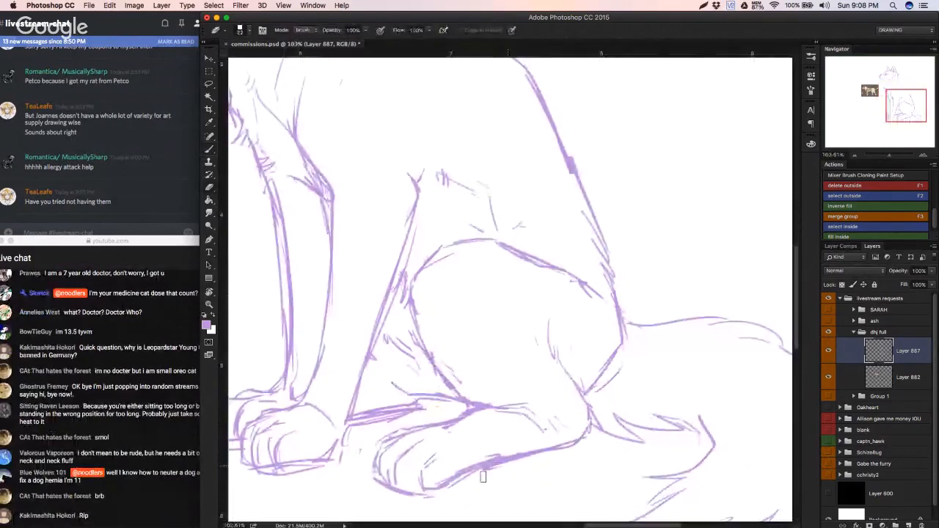
mouse_move(483, 476)
mouse_down()
mouse_move(519, 469)
mouse_move(537, 450)
mouse_move(506, 446)
mouse_move(433, 483)
mouse_move(499, 450)
mouse_up()
key(b)
mouse_move(424, 489)
mouse_down()
mouse_move(449, 482)
mouse_move(438, 490)
mouse_move(505, 457)
mouse_up()
mouse_move(451, 485)
mouse_down()
mouse_move(424, 486)
mouse_move(464, 467)
mouse_move(407, 494)
mouse_move(621, 425)
mouse_up()
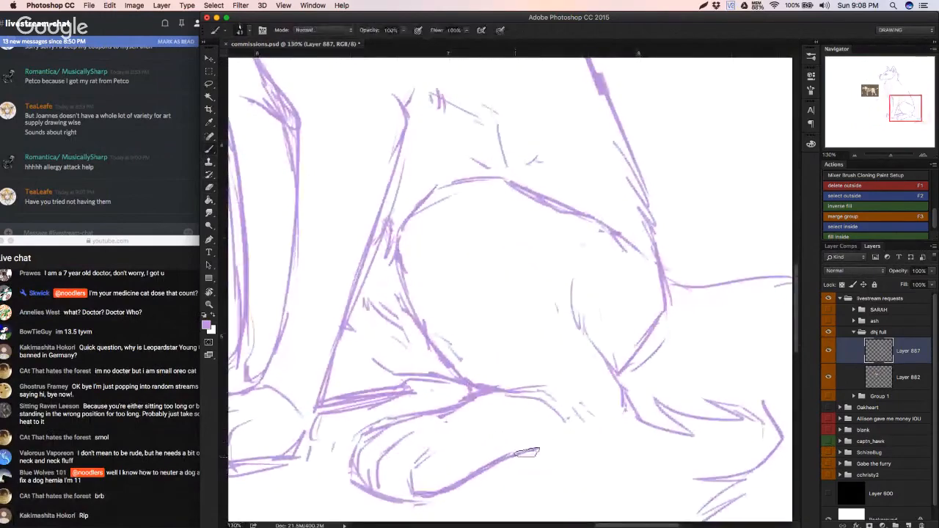
drag(526, 452, 603, 429)
key(super+z)
mouse_move(515, 456)
mouse_down()
mouse_move(612, 429)
mouse_move(555, 413)
mouse_move(538, 420)
mouse_move(618, 416)
mouse_up()
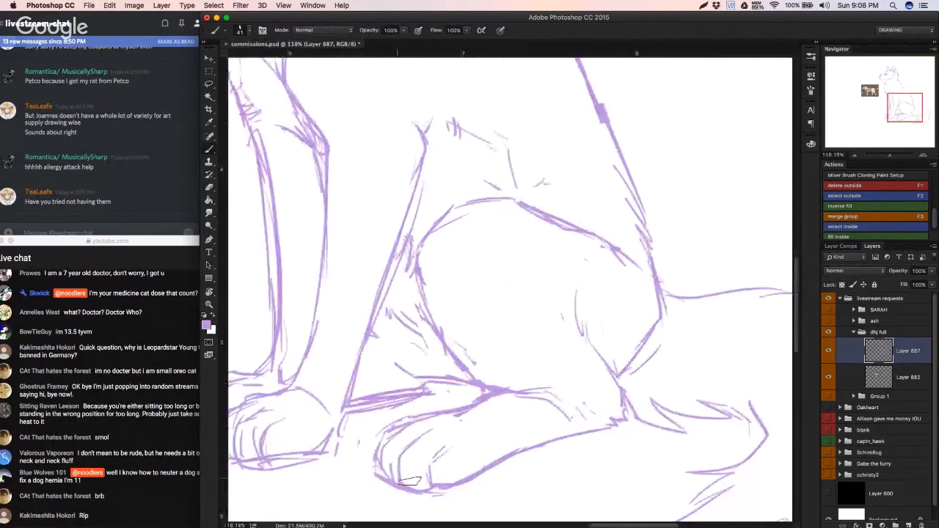
Step: Check the whole sitting figure and save the document
mouse_move(395, 449)
mouse_down()
mouse_move(359, 467)
mouse_move(367, 467)
mouse_up()
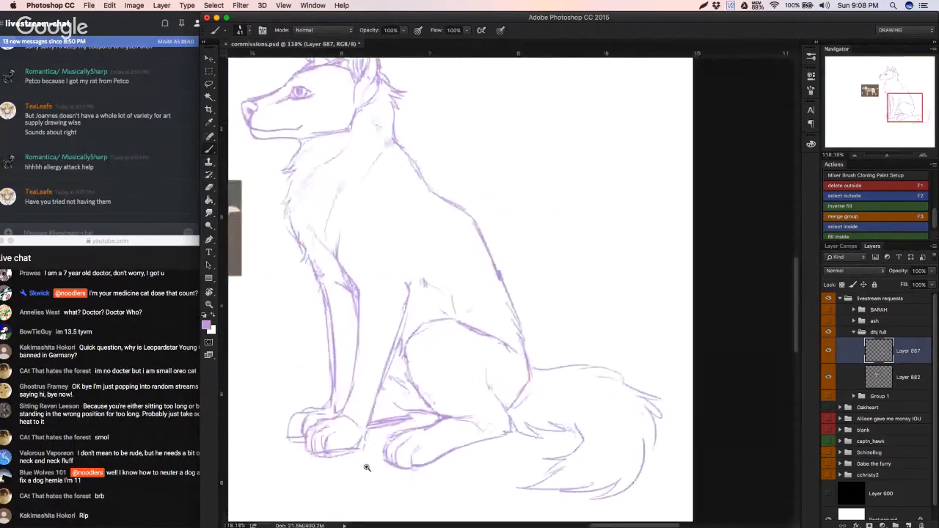
key(super+s)
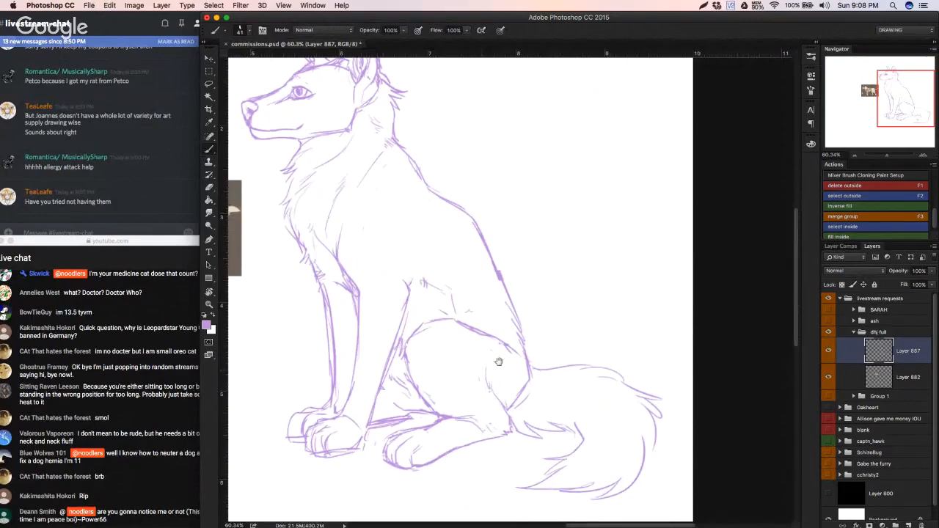
drag(497, 374, 474, 380)
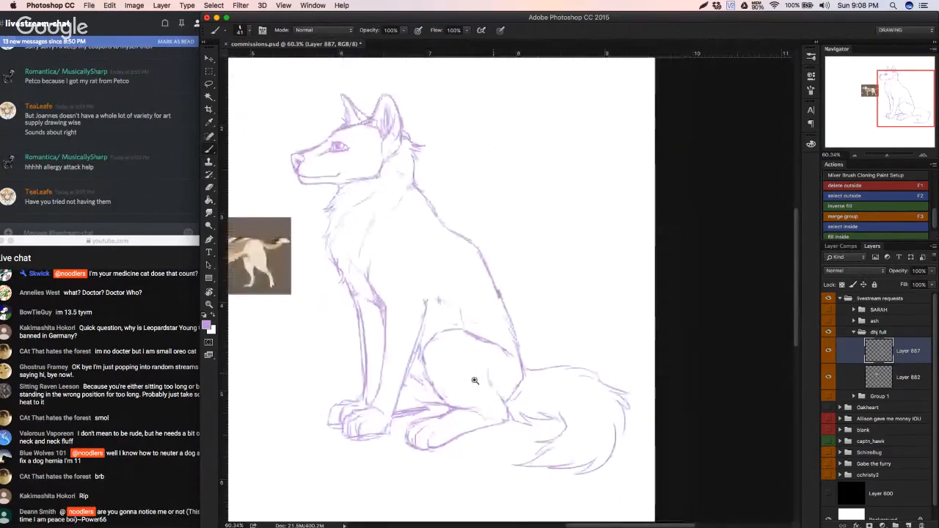
key(super+0)
key(super+s)
Step: Erase both front paws below the ankles
drag(677, 362, 723, 355)
drag(717, 349, 489, 444)
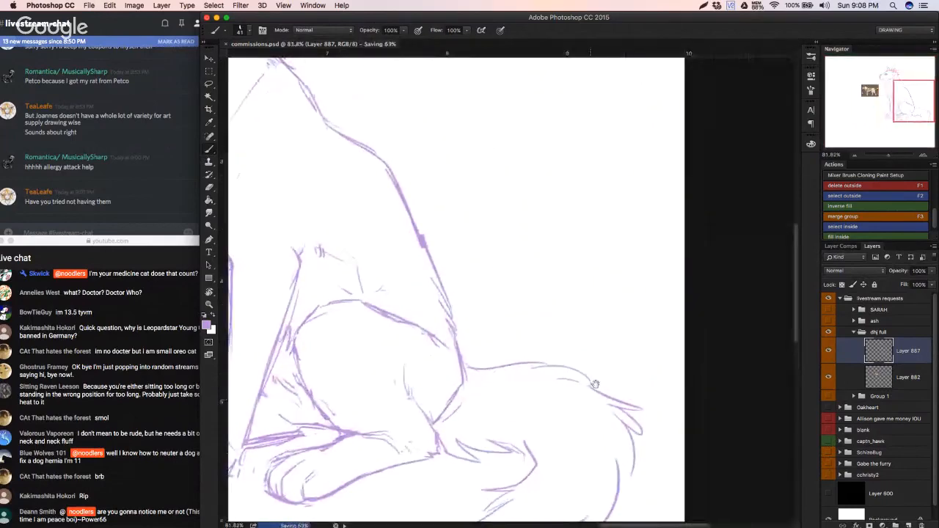
drag(595, 384, 599, 297)
drag(644, 387, 516, 392)
drag(443, 384, 549, 400)
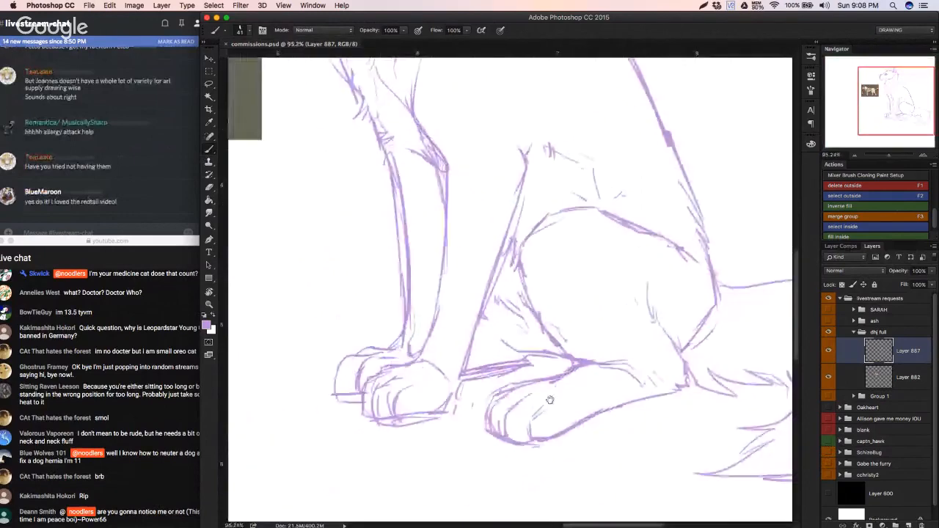
key(e)
mouse_move(331, 391)
mouse_down()
mouse_move(396, 330)
mouse_move(375, 366)
mouse_move(340, 361)
mouse_move(419, 358)
mouse_move(384, 395)
mouse_move(434, 427)
mouse_move(457, 399)
mouse_up()
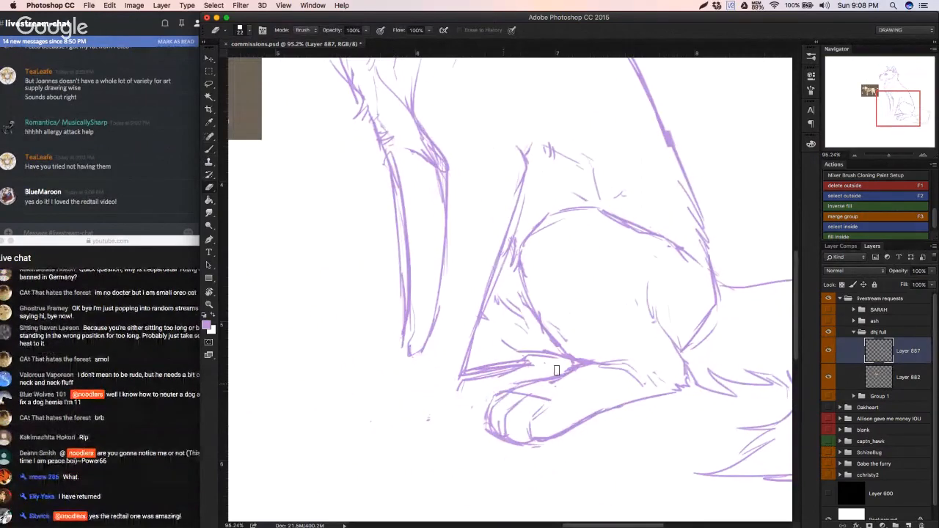
Step: Redraw the near front paw below the ankle, with a rounded outline and curved lines separating the toes
key(b)
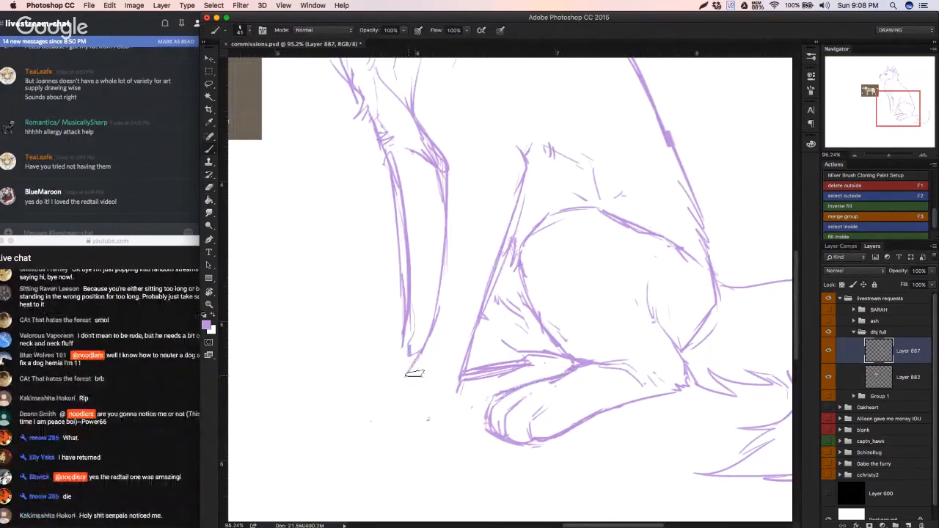
mouse_move(428, 369)
mouse_down()
mouse_move(387, 383)
mouse_move(374, 413)
mouse_move(433, 417)
mouse_up()
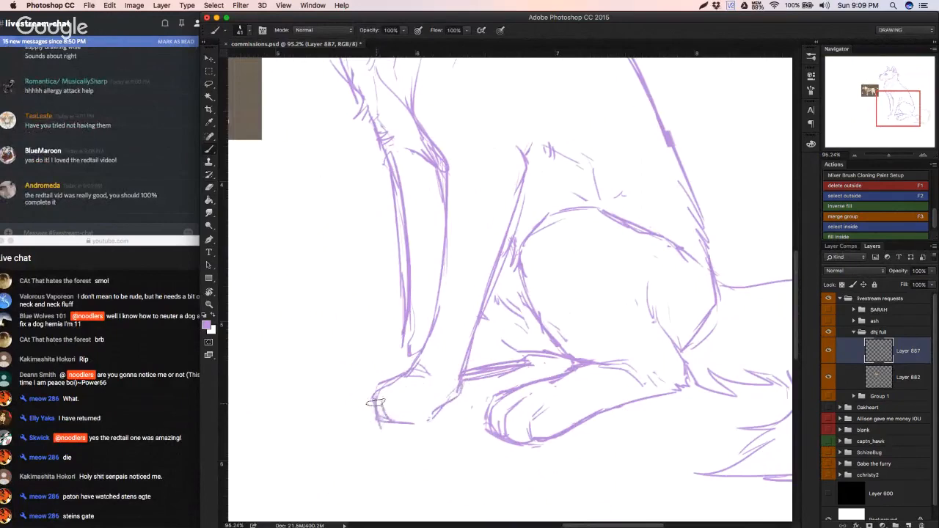
drag(377, 398, 404, 382)
key(super+z)
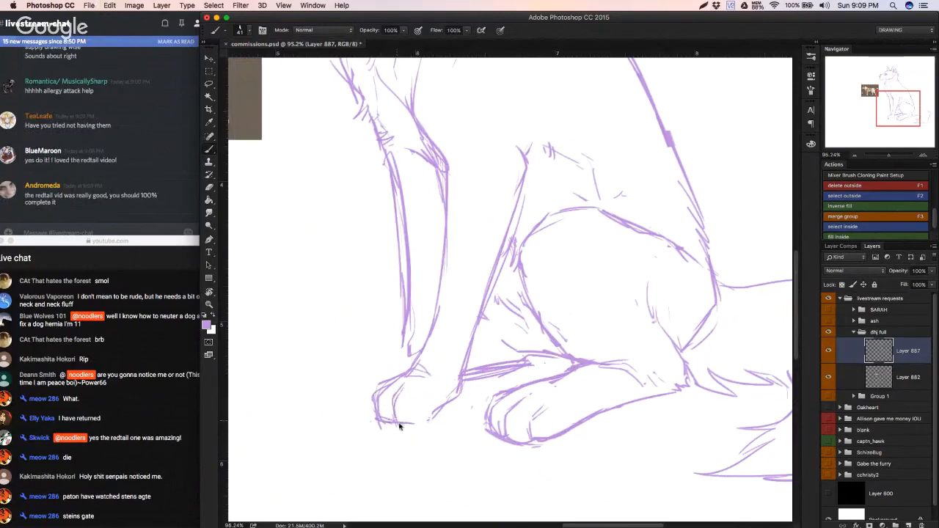
mouse_move(414, 408)
mouse_down()
mouse_move(425, 421)
mouse_move(457, 385)
mouse_up()
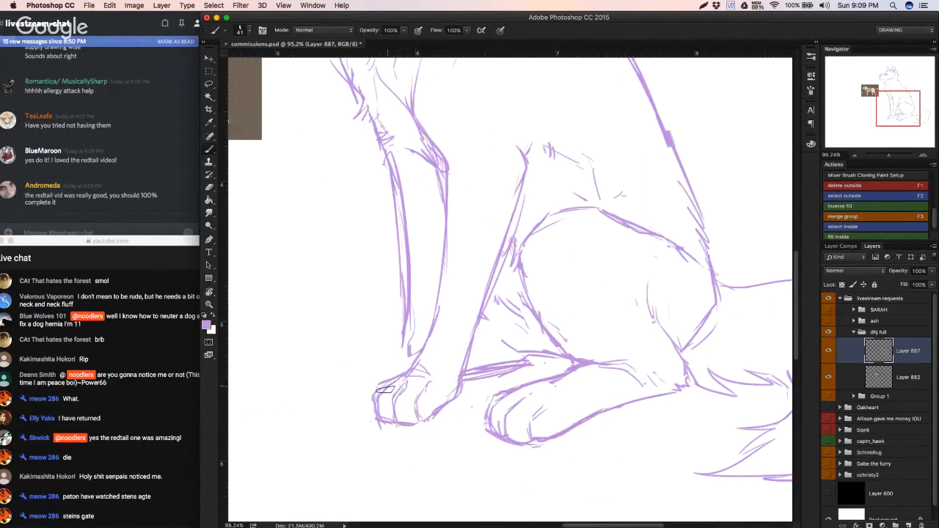
mouse_move(402, 380)
mouse_down()
mouse_move(365, 397)
mouse_move(404, 370)
mouse_up()
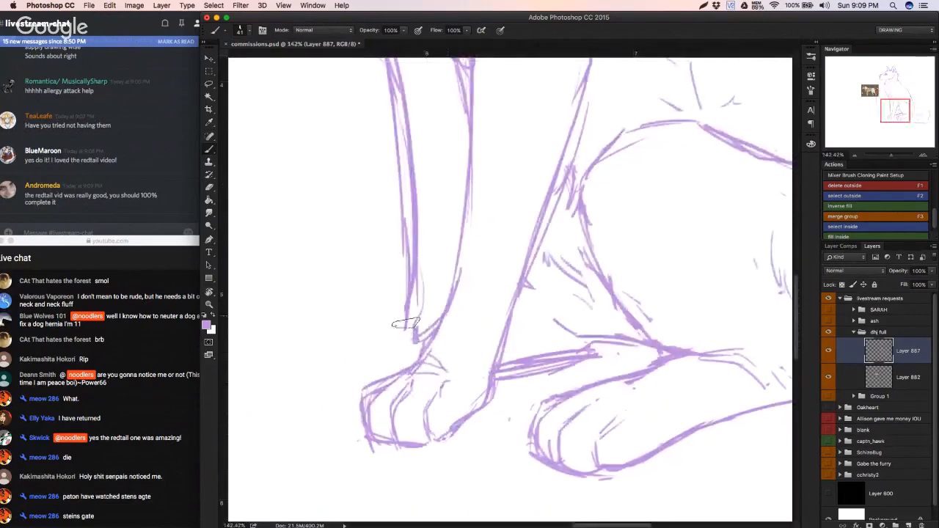
Step: Sketch the far front paw behind the near one, with a short rounded outline and an inner toe line
mouse_move(401, 336)
mouse_down()
mouse_move(345, 341)
mouse_move(334, 361)
mouse_move(334, 398)
mouse_move(359, 399)
mouse_up()
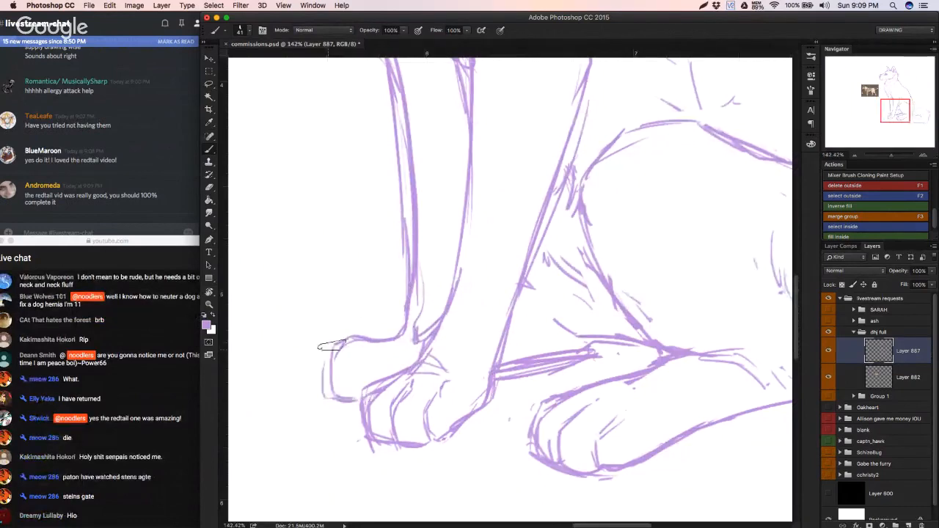
drag(332, 345, 322, 396)
mouse_move(350, 363)
mouse_down()
mouse_move(371, 364)
mouse_move(369, 354)
mouse_move(362, 393)
mouse_up()
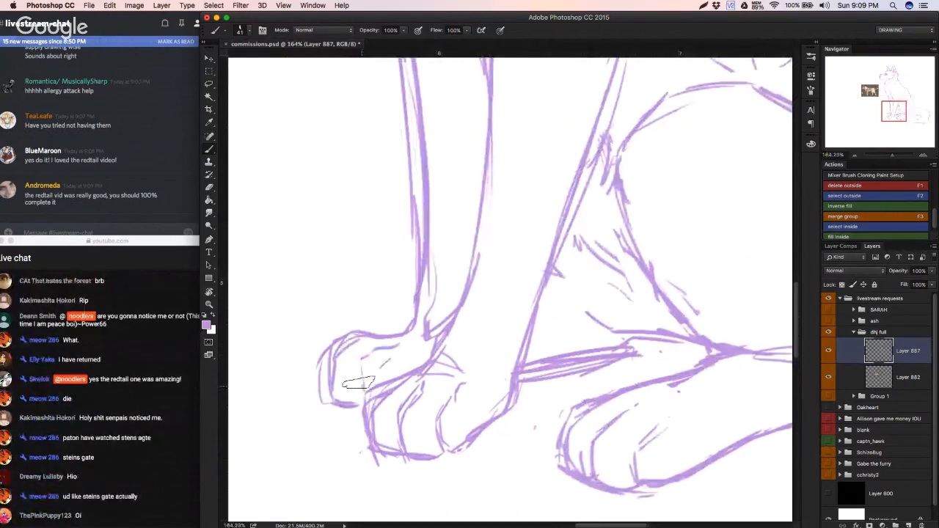
mouse_move(369, 354)
mouse_down()
mouse_move(358, 405)
mouse_move(381, 394)
mouse_move(359, 406)
mouse_up()
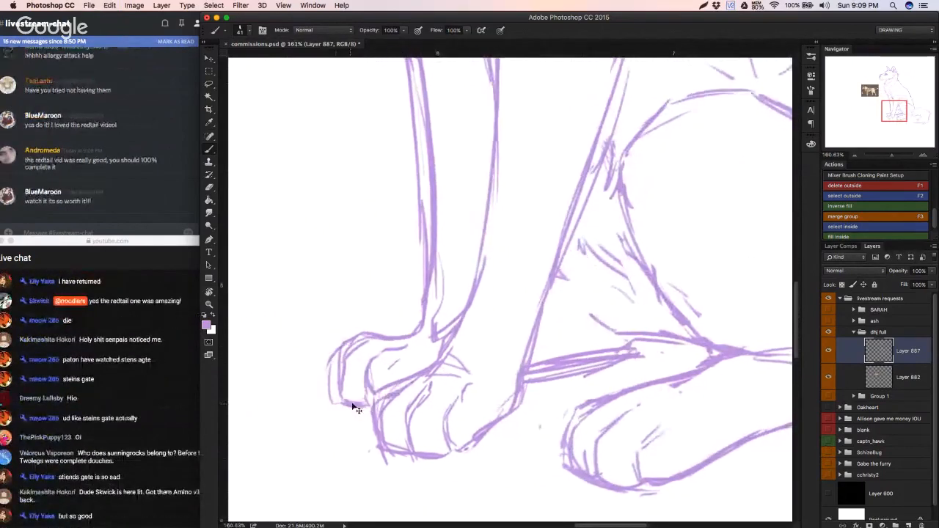
drag(394, 428, 354, 438)
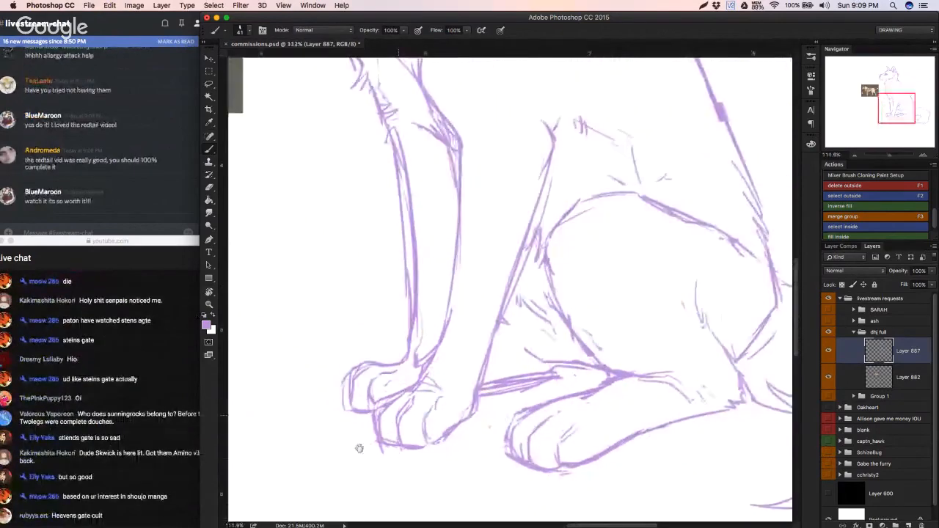
mouse_move(415, 394)
mouse_down()
mouse_move(384, 424)
mouse_move(337, 444)
mouse_move(374, 426)
mouse_move(389, 399)
mouse_up()
Step: Erase the far front paw and the stray strokes at its ankle
key(e)
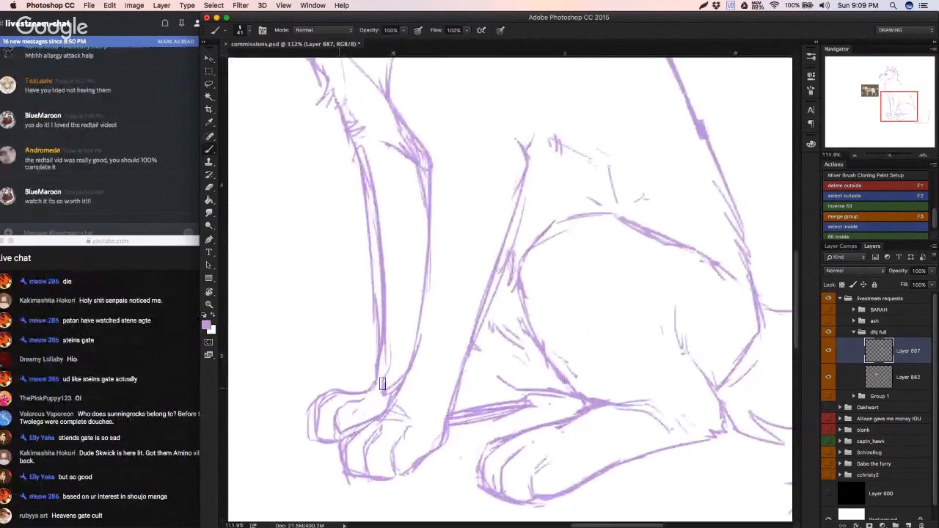
key(super+z)
mouse_move(392, 367)
mouse_down()
mouse_move(399, 373)
mouse_move(377, 402)
mouse_move(342, 404)
mouse_move(349, 388)
mouse_up()
key(super+z)
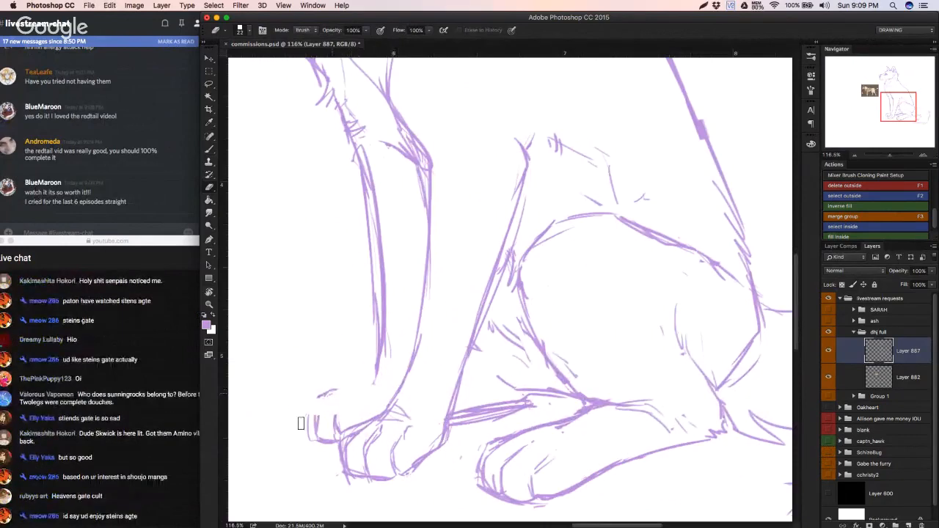
mouse_move(301, 423)
mouse_down()
mouse_move(320, 443)
mouse_move(375, 407)
mouse_move(343, 408)
mouse_move(366, 408)
mouse_move(338, 448)
mouse_up()
Step: Redraw the far front paw's outline longer and lower, running from the ankle over the toes to the underside
key(b)
key(super+z)
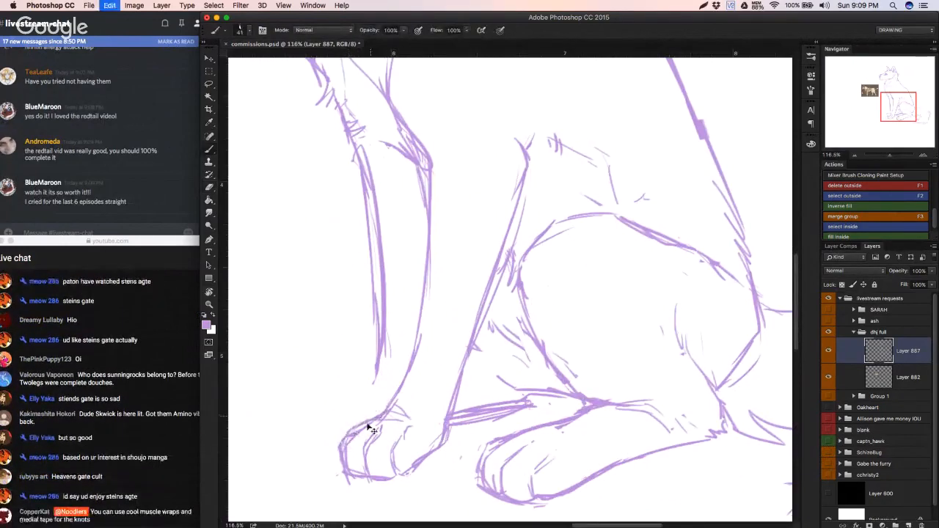
drag(380, 418, 349, 432)
mouse_move(374, 369)
mouse_down()
mouse_move(332, 398)
mouse_move(315, 419)
mouse_move(340, 400)
mouse_move(323, 405)
mouse_move(309, 424)
mouse_move(333, 452)
mouse_up()
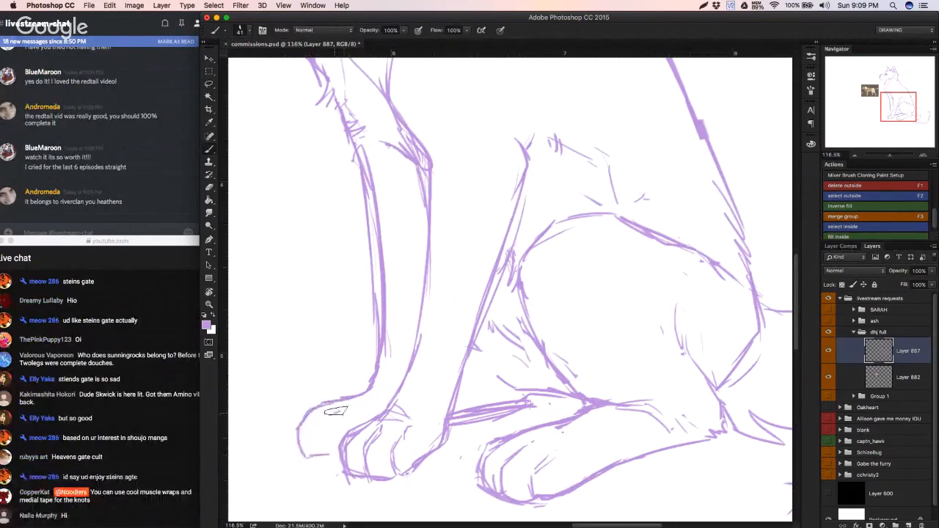
Step: Try toe and underside strokes on the far front paw and undo them back to the plain outline
mouse_move(335, 410)
mouse_down()
mouse_move(317, 425)
mouse_move(320, 453)
mouse_up()
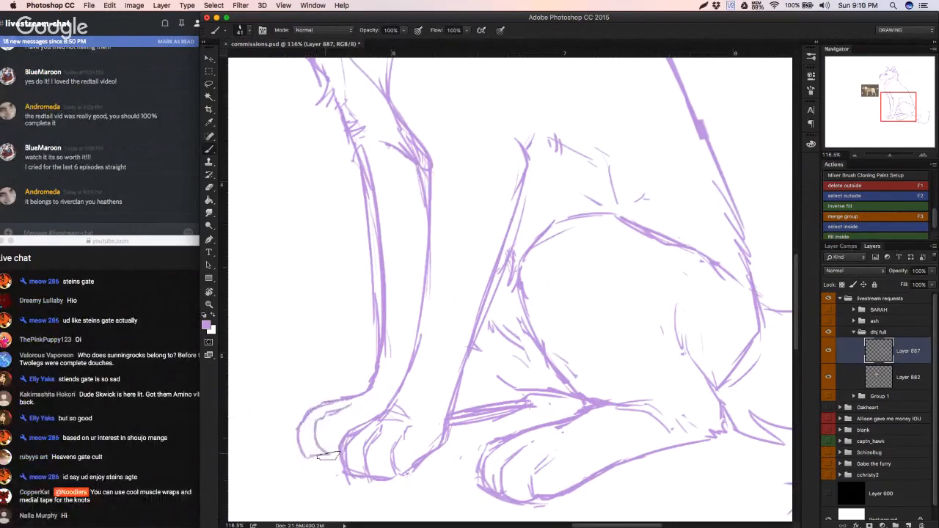
key(super+alt+z)
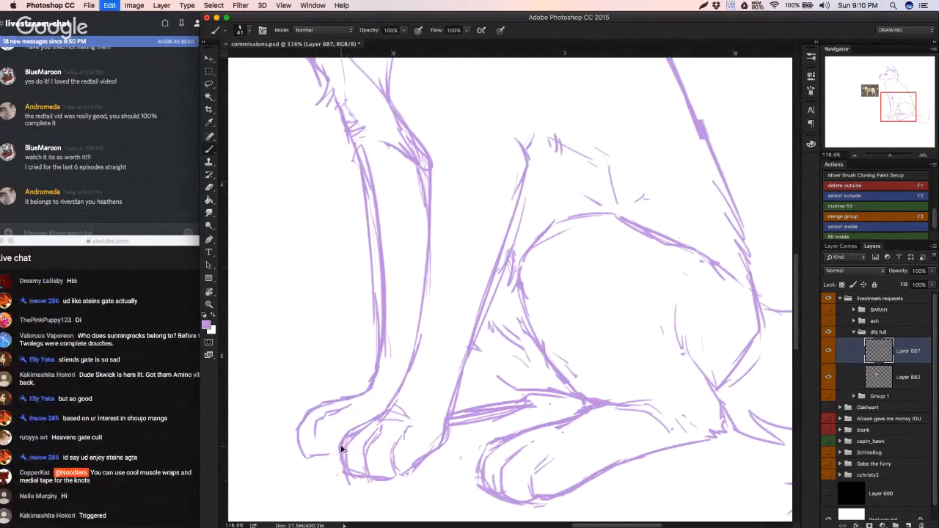
key(super+alt+z)
key(super+alt+z)
key(super+alt+z)
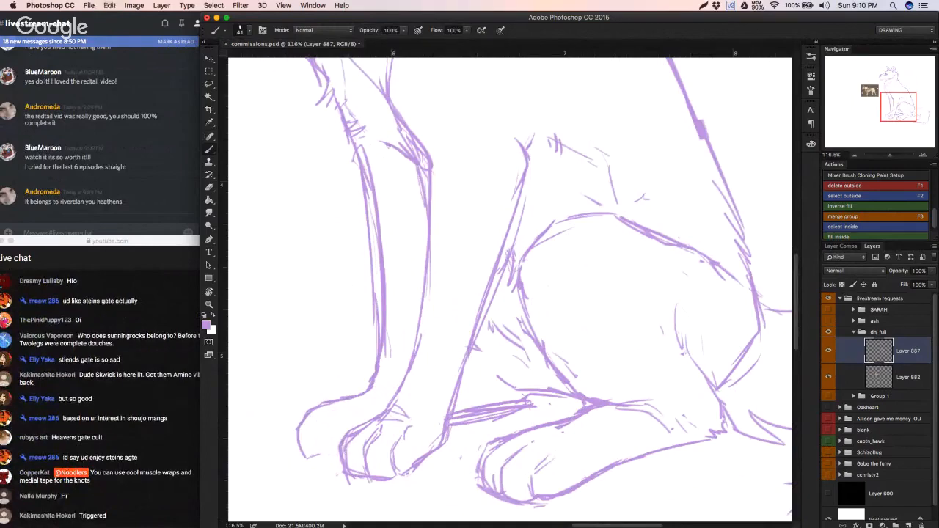
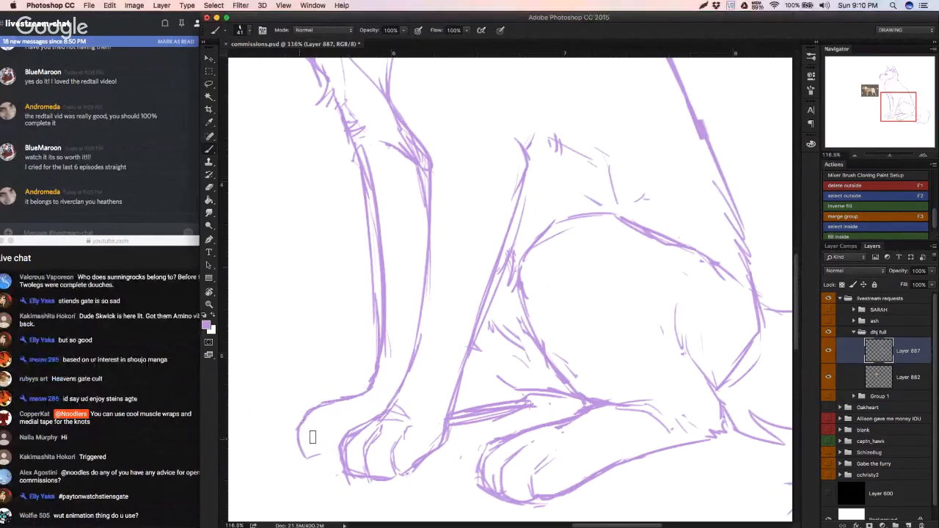
Step: Erase both front paws below the ankles, leaving the front legs open at the bottom
key(e)
mouse_move(308, 474)
mouse_down()
mouse_move(339, 462)
mouse_move(333, 471)
mouse_up()
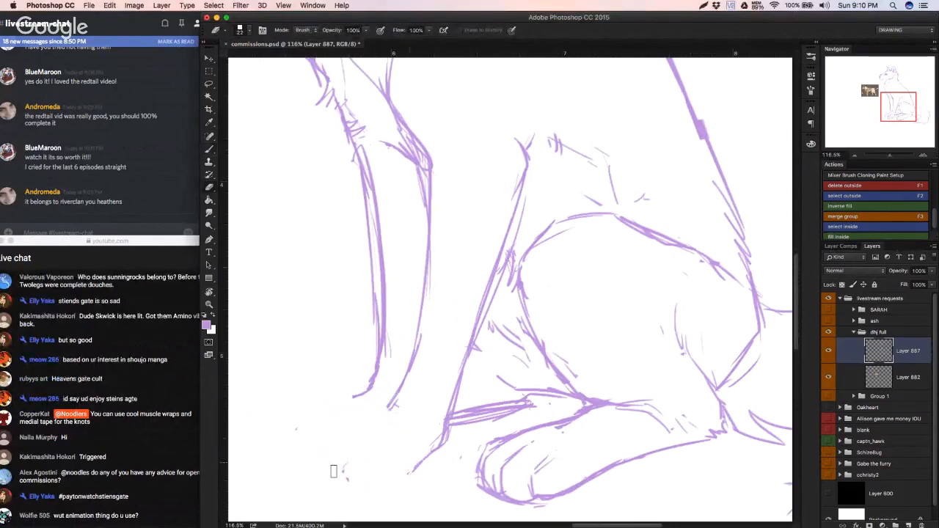
drag(408, 473, 461, 459)
Step: Strengthen the hind foot's underside and hock lines, and darken the lower rear edges of both front legs
key(b)
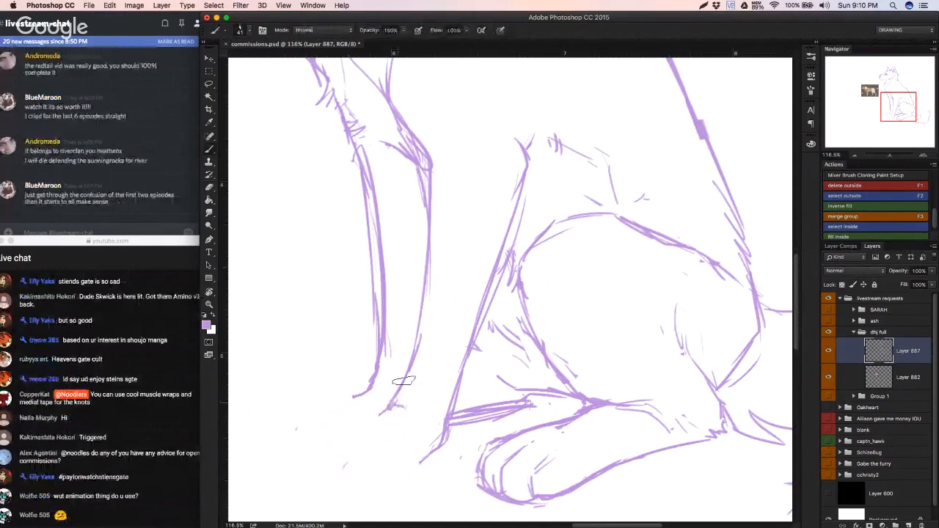
drag(653, 453, 710, 432)
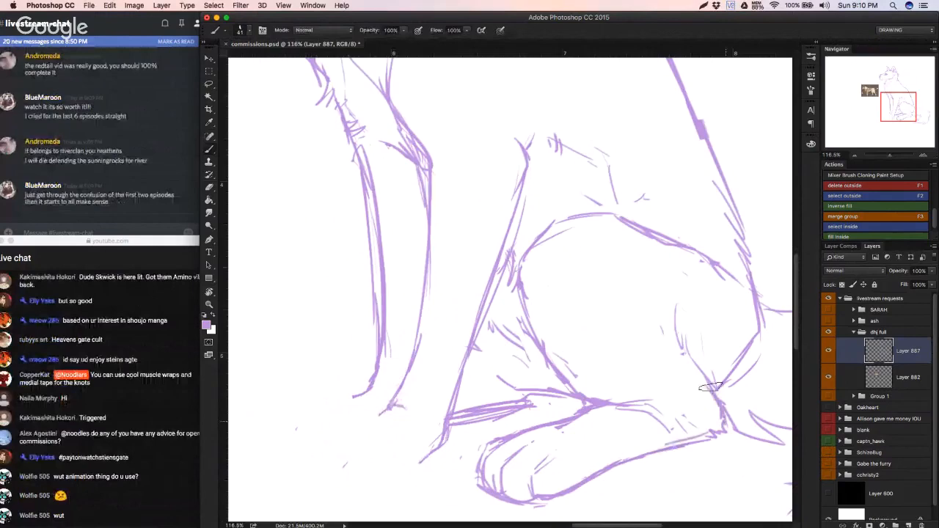
mouse_move(710, 387)
mouse_down()
mouse_move(674, 349)
mouse_move(666, 355)
mouse_move(674, 325)
mouse_up()
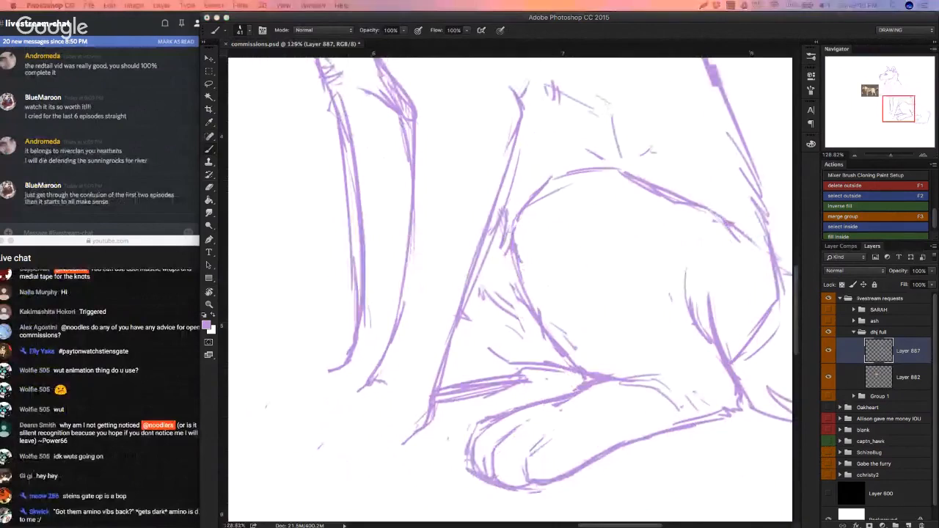
drag(365, 385, 390, 380)
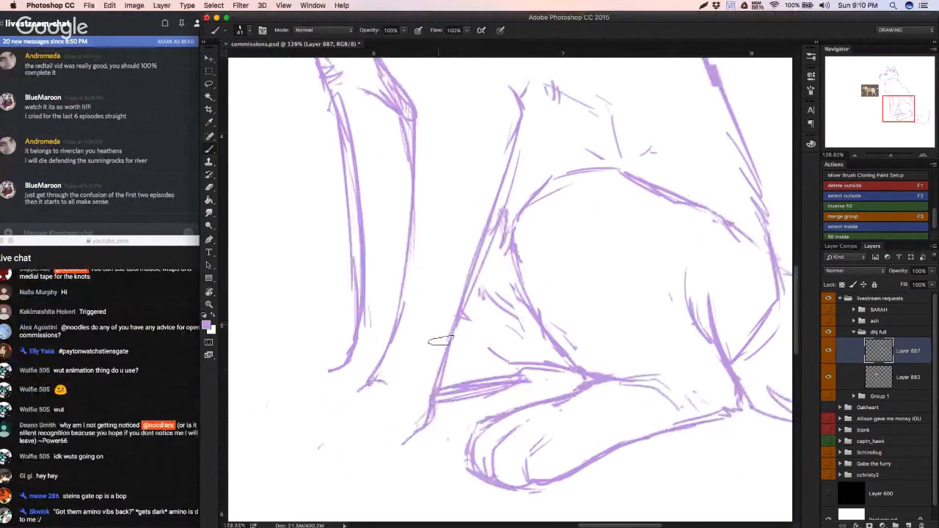
mouse_move(449, 350)
mouse_down()
mouse_move(436, 397)
mouse_move(480, 288)
mouse_up()
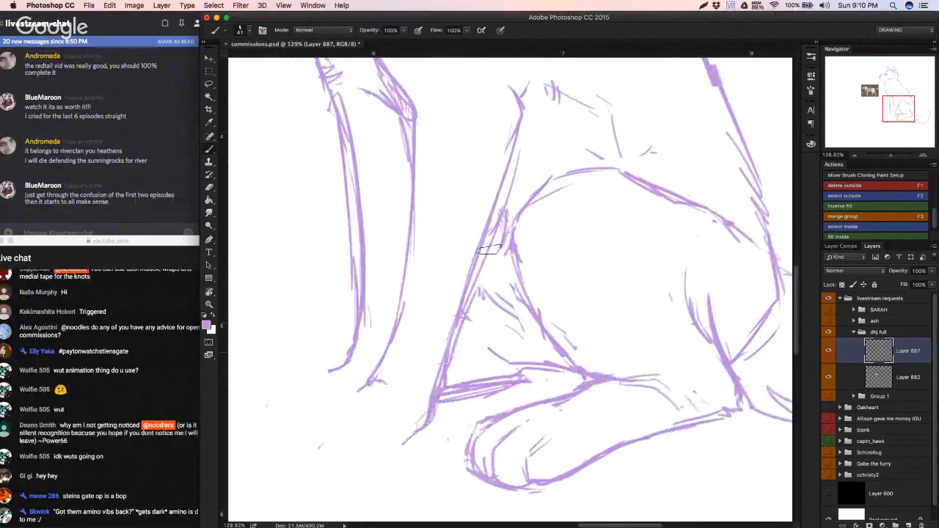
drag(402, 291, 383, 352)
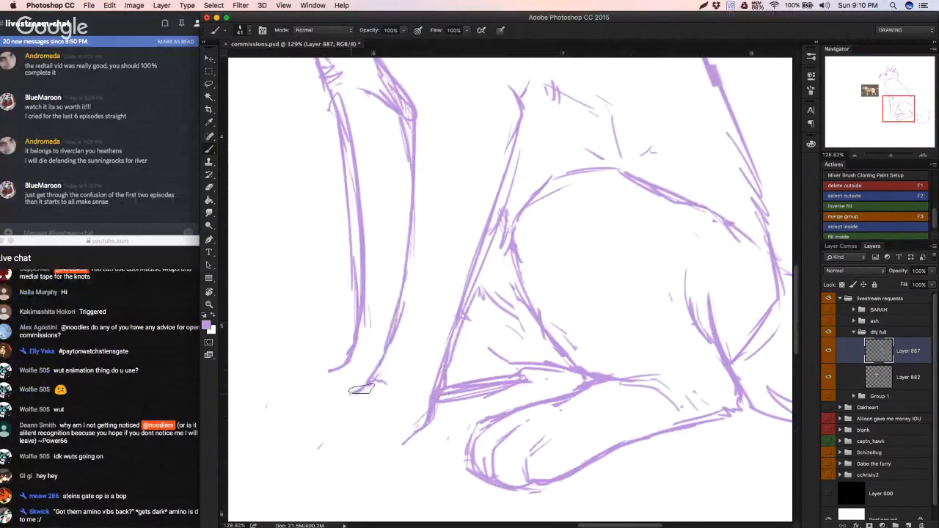
Step: Try a small rounded near front paw with toe lines, erase it, and redraw it as a plain outline
mouse_move(361, 389)
mouse_down()
mouse_move(332, 398)
mouse_move(330, 389)
mouse_move(314, 405)
mouse_move(309, 434)
mouse_up()
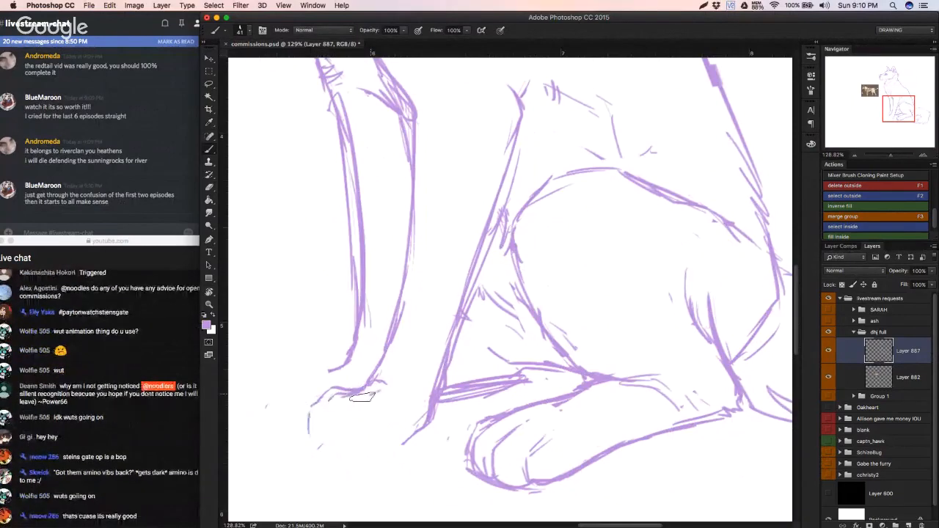
drag(339, 399, 324, 446)
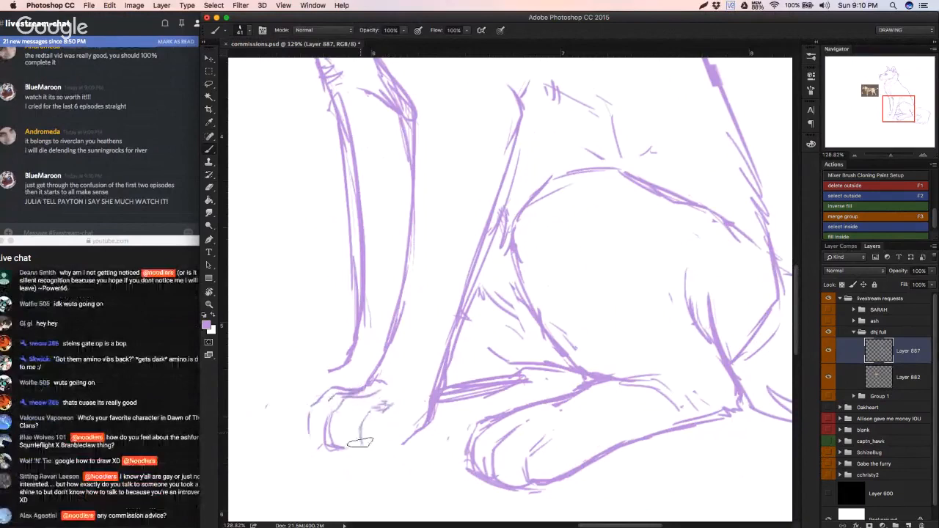
key(e)
mouse_move(360, 433)
mouse_down()
mouse_move(317, 401)
mouse_move(380, 385)
mouse_move(391, 410)
mouse_move(342, 435)
mouse_move(325, 416)
mouse_up()
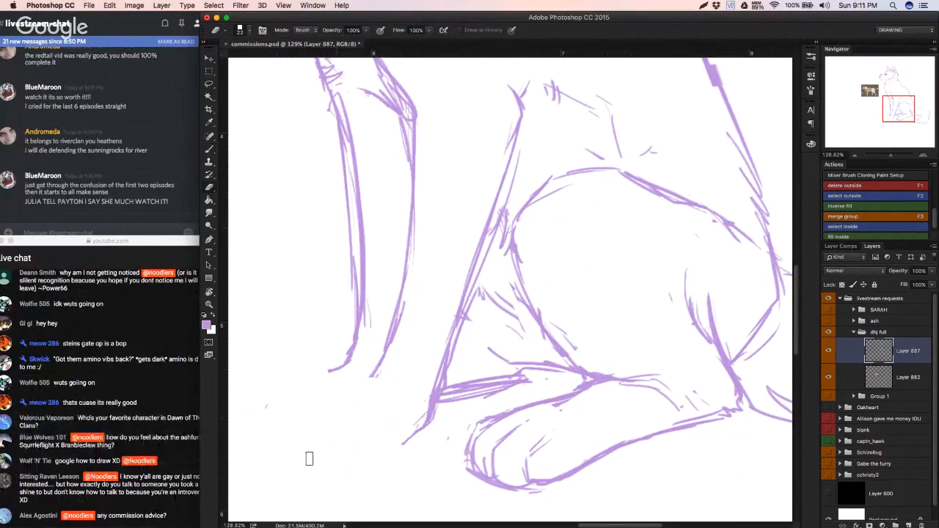
key(b)
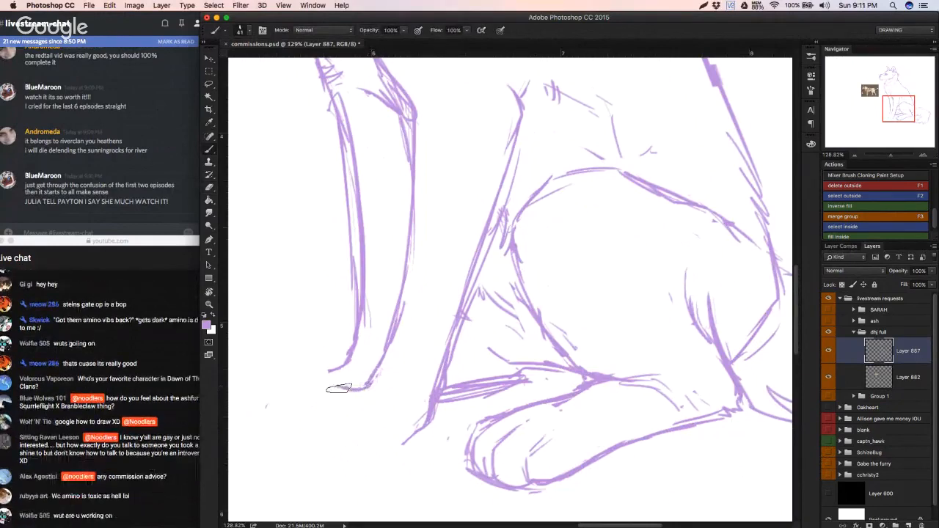
mouse_move(367, 386)
mouse_down()
mouse_move(318, 393)
mouse_move(305, 437)
mouse_move(349, 448)
mouse_up()
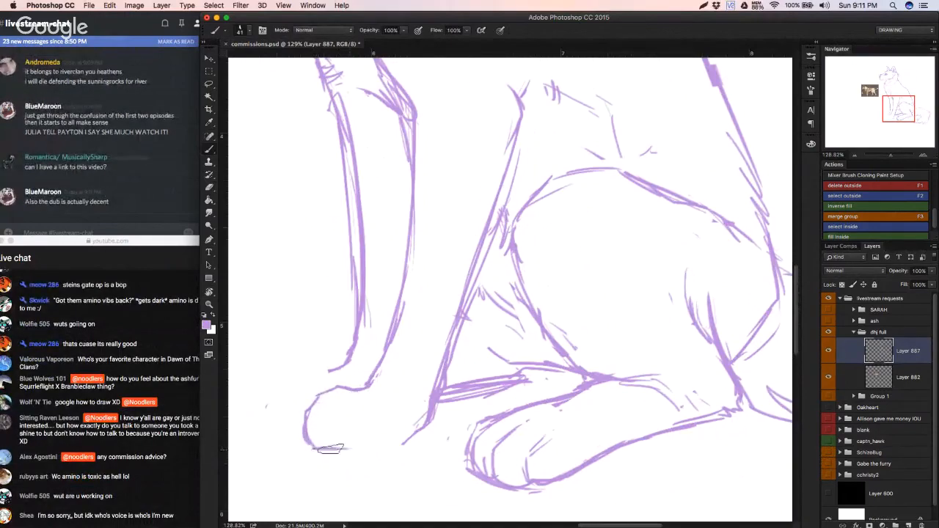
Step: Erase the near front paw, the lower rear edge of its leg and the far front leg's lower line
key(e)
mouse_move(311, 409)
mouse_down()
mouse_move(318, 434)
mouse_move(348, 447)
mouse_move(416, 416)
mouse_move(425, 438)
mouse_move(434, 358)
mouse_move(369, 360)
mouse_move(404, 327)
mouse_move(424, 282)
mouse_move(426, 394)
mouse_move(444, 346)
mouse_move(419, 403)
mouse_up()
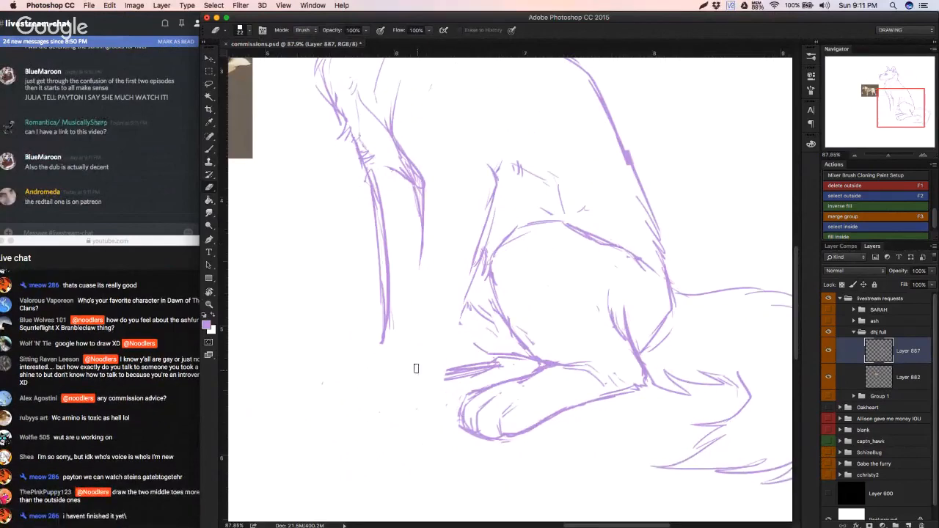
drag(420, 295, 410, 349)
drag(405, 272, 402, 309)
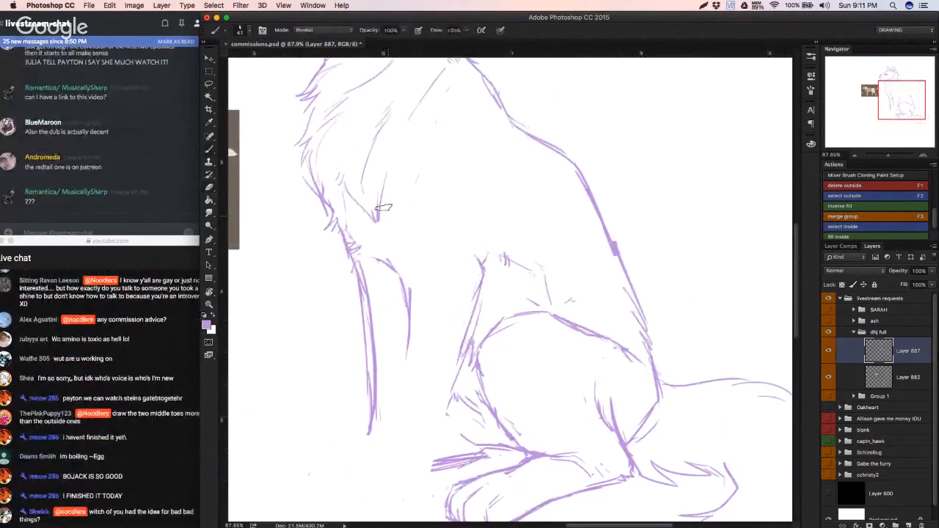
Step: Draw a line connecting the elbow to the near front leg and extend the leg's rear edge down to the ankle
key(b)
drag(377, 214, 380, 253)
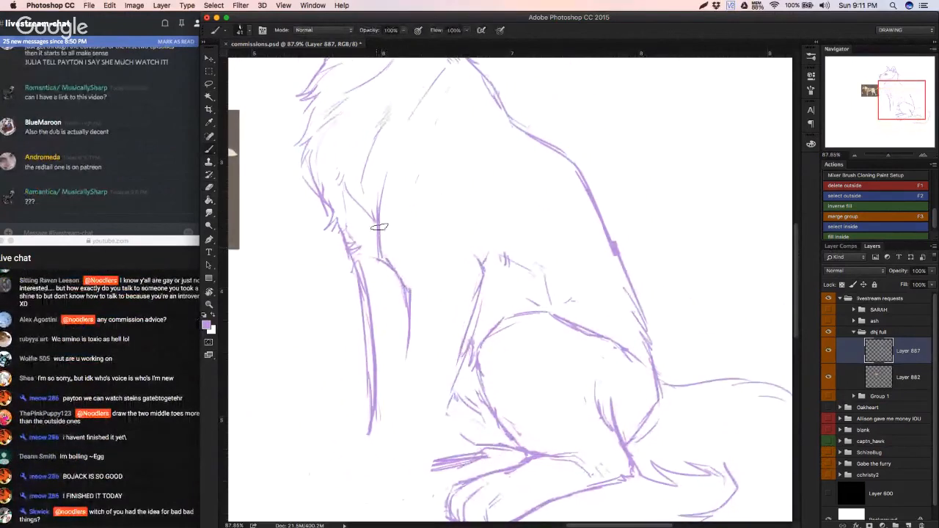
drag(424, 373, 428, 360)
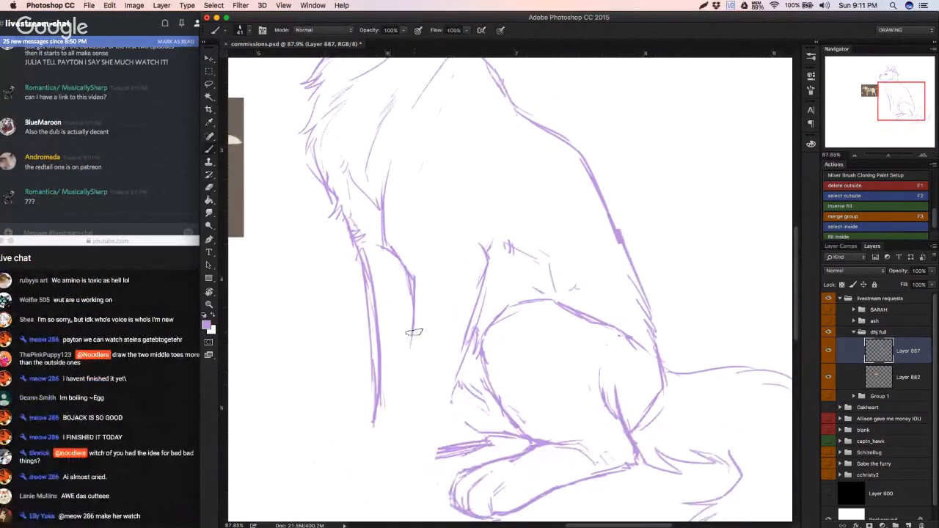
drag(414, 331, 388, 440)
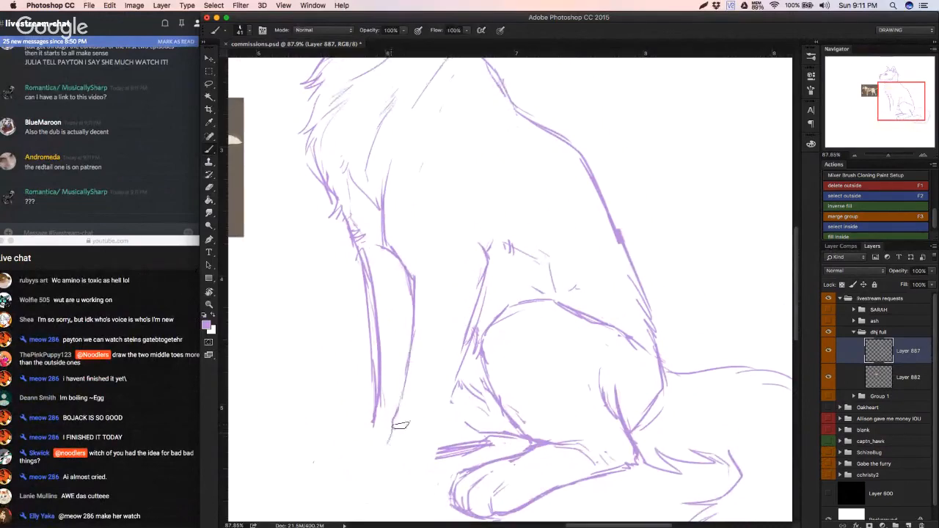
Step: Redraw the lower line of the other front leg from the belly down to its ankle, undoing the extra strokes
drag(464, 355, 436, 419)
drag(454, 372, 422, 456)
drag(410, 421, 423, 397)
drag(423, 396, 425, 392)
drag(430, 396, 443, 369)
key(super+alt+z)
key(super+alt+z)
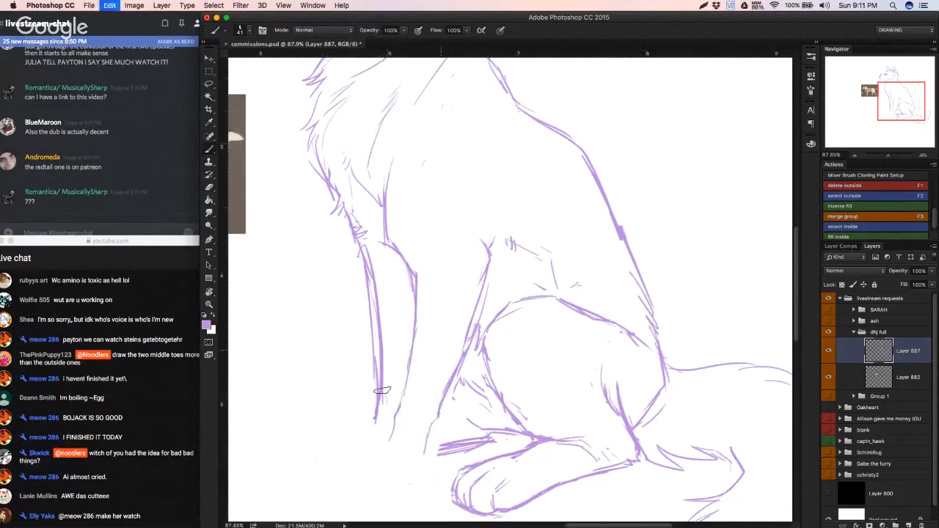
Step: Rework the front edge of the near front leg at the ankle, extending it downward with a light stroke
key(e)
key(b)
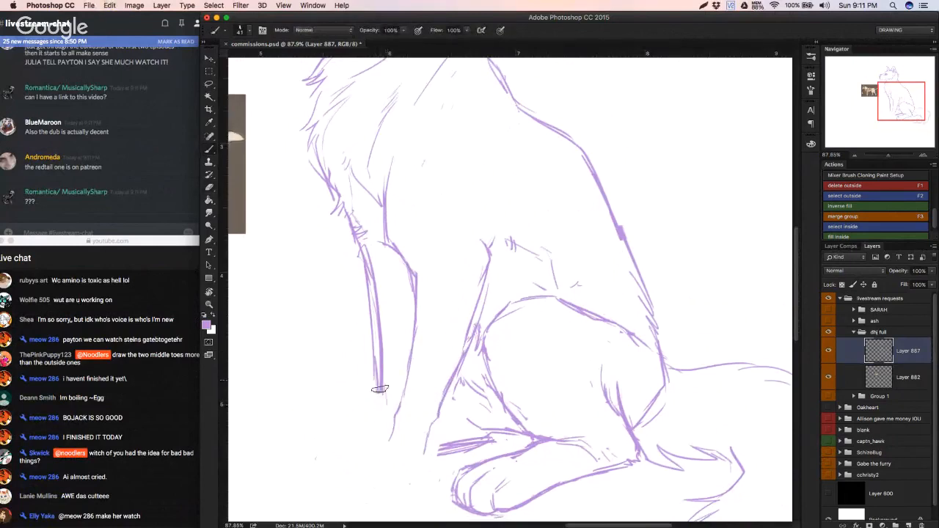
mouse_move(377, 400)
mouse_down()
mouse_move(375, 410)
mouse_move(386, 402)
mouse_move(376, 419)
mouse_up()
key(super+z)
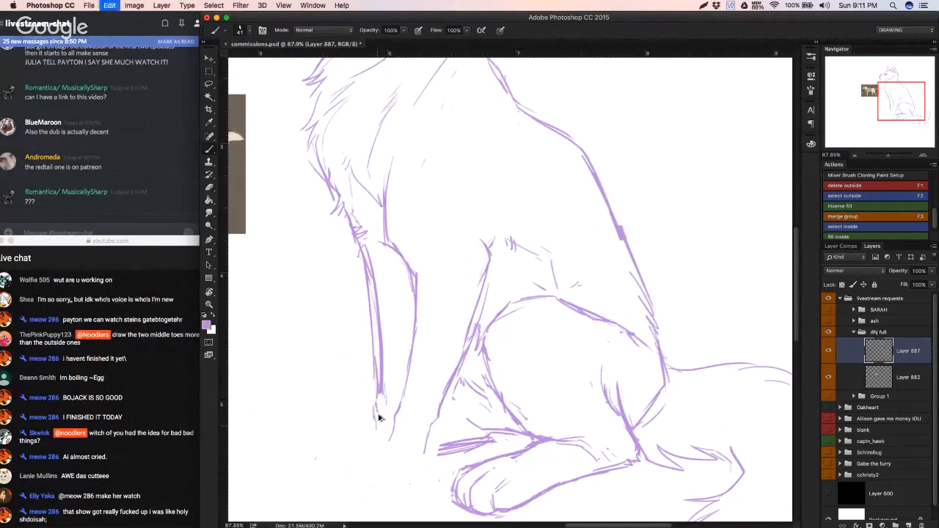
key(alt+super+z)
drag(378, 404, 376, 439)
scroll(371, 444, down, 3)
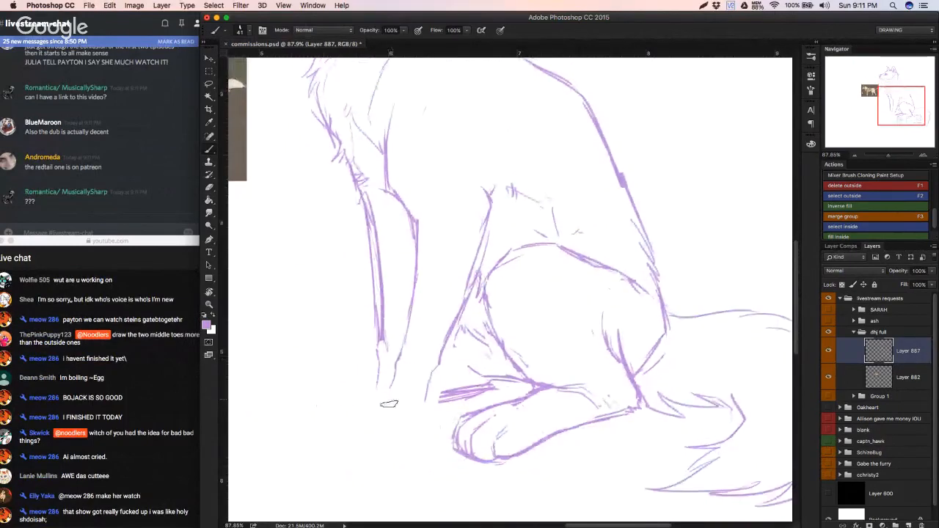
Step: Erase the hind paw's toes and rounded front, keeping the rear part of the foot
key(e)
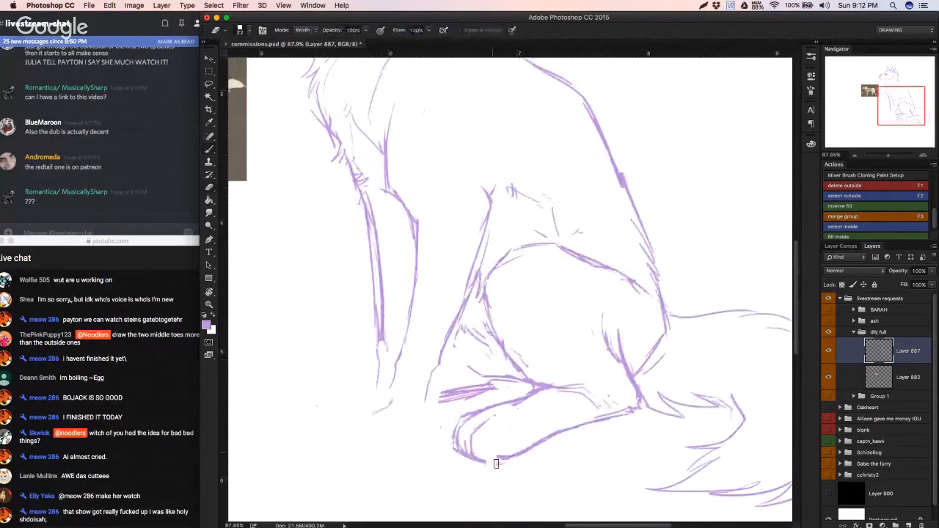
drag(485, 462, 502, 459)
mouse_move(497, 420)
mouse_down()
mouse_move(472, 414)
mouse_move(479, 412)
mouse_move(479, 434)
mouse_move(514, 461)
mouse_move(459, 448)
mouse_up()
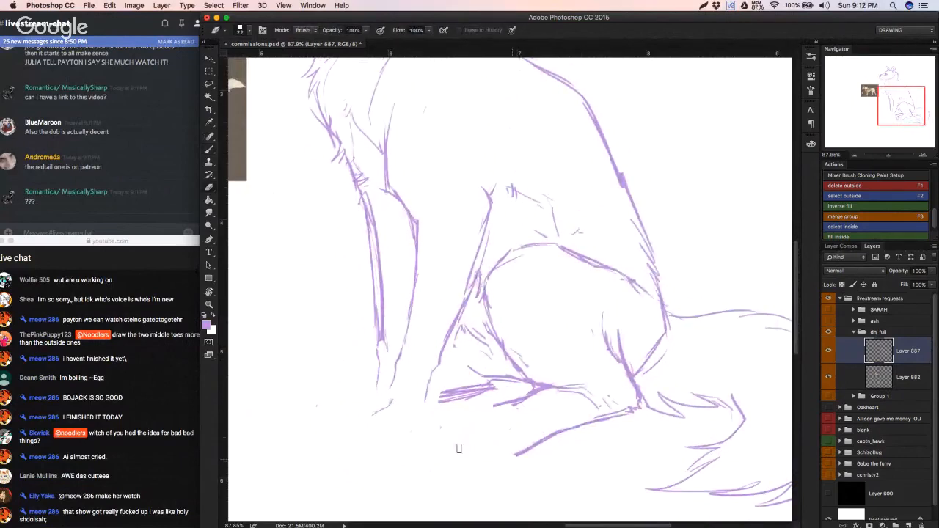
Step: Redraw the hind paw's rounded front and its near toe, joining the toe to the foot's underside
key(b)
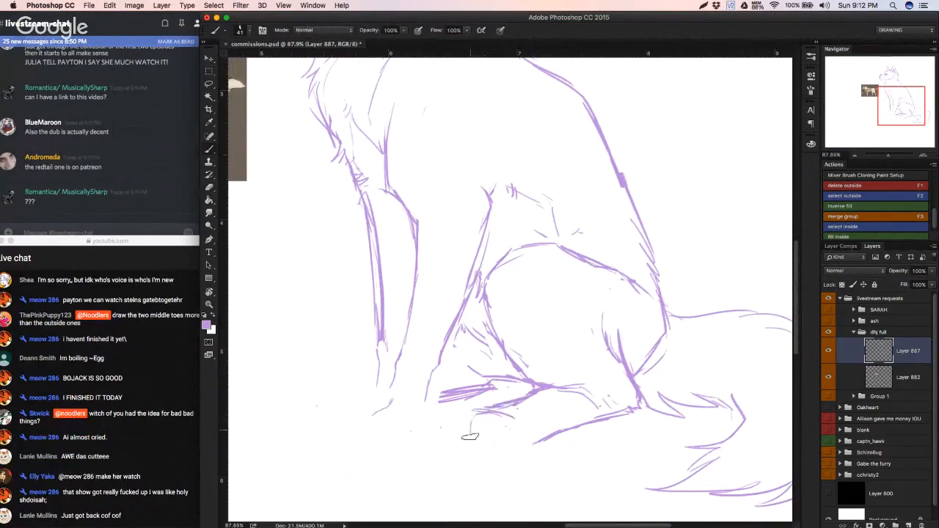
drag(470, 425, 472, 450)
drag(487, 410, 466, 447)
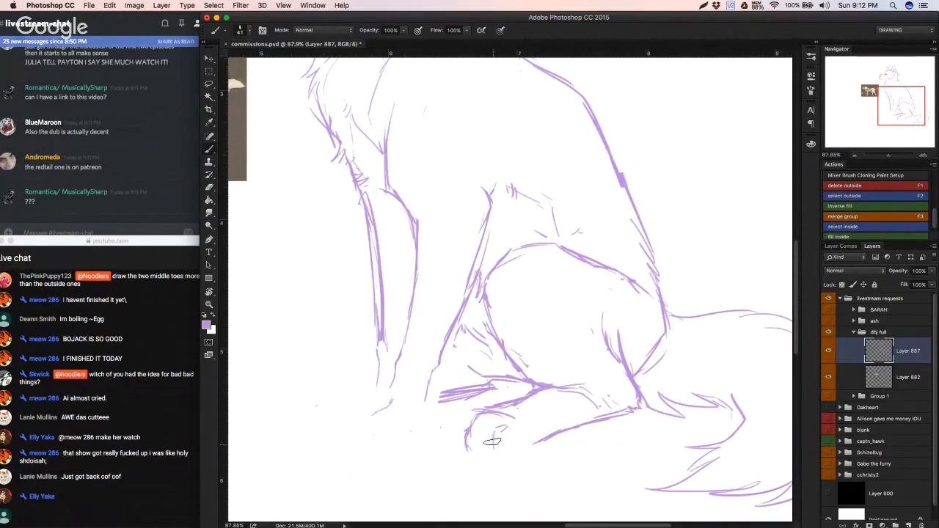
mouse_move(509, 425)
mouse_down()
mouse_move(493, 458)
mouse_move(520, 450)
mouse_up()
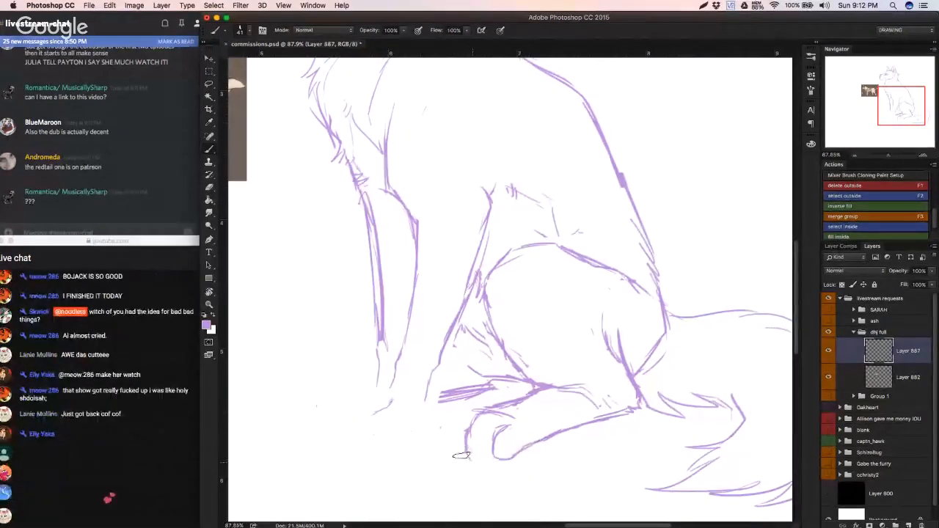
Step: Reload the YouTube live chat window in Safari and return to the Photoshop drawing
click(165, 427)
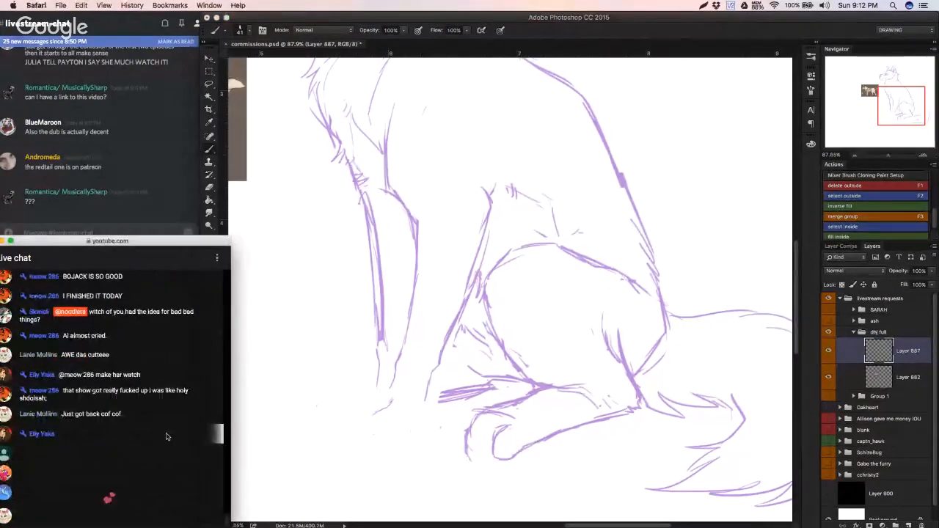
key(super+r)
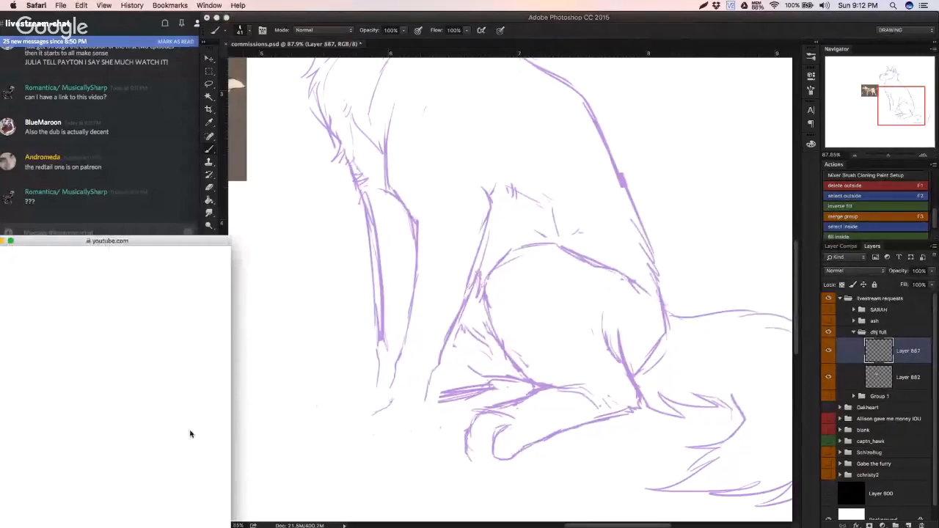
click(423, 432)
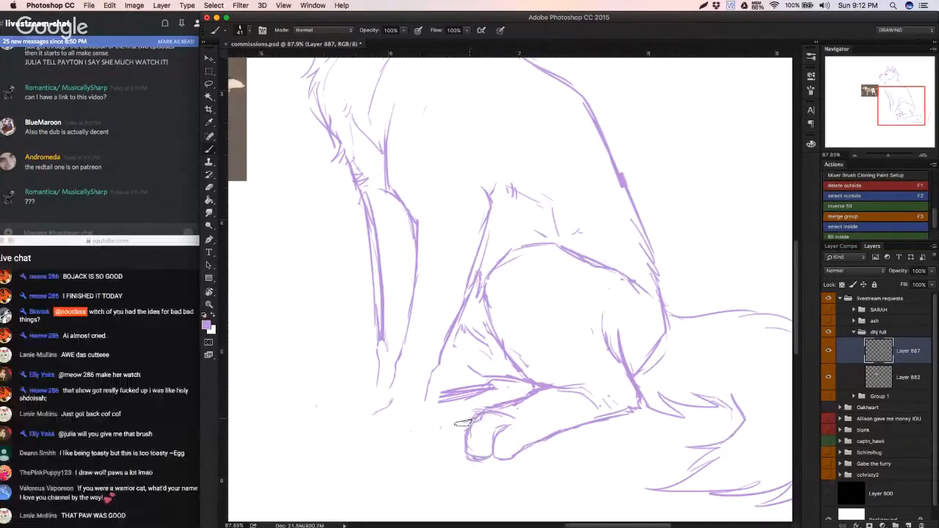
Step: Add narrow outer toe strokes to the front of the hind paw, undoing the unwanted ones
mouse_move(463, 423)
mouse_down()
mouse_move(459, 450)
mouse_move(469, 460)
mouse_move(465, 421)
mouse_move(481, 412)
mouse_move(460, 427)
mouse_move(464, 464)
mouse_move(471, 438)
mouse_up()
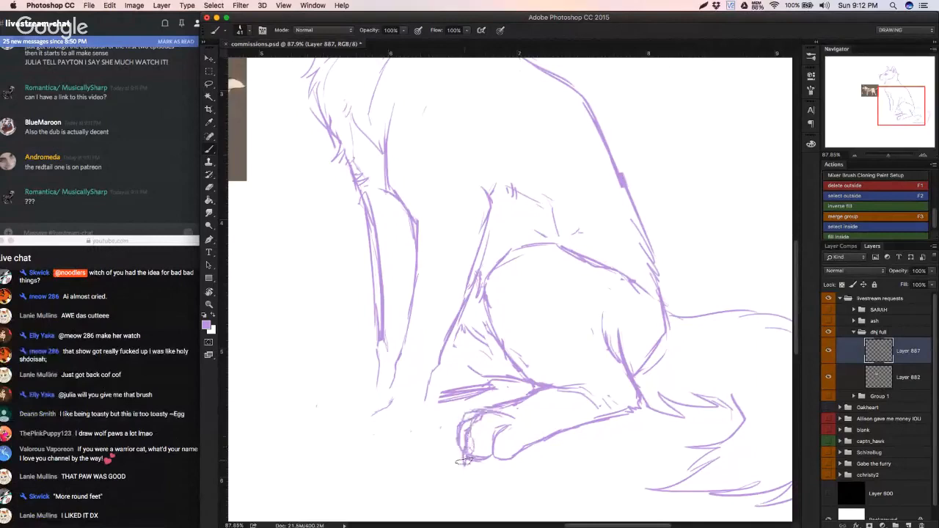
key(super+z)
key(super+alt+z)
key(super+alt+z)
mouse_move(461, 458)
mouse_down()
mouse_move(492, 445)
mouse_move(497, 467)
mouse_move(502, 437)
mouse_move(489, 429)
mouse_move(458, 432)
mouse_move(452, 446)
mouse_move(453, 433)
mouse_move(451, 457)
mouse_up()
key(super+z)
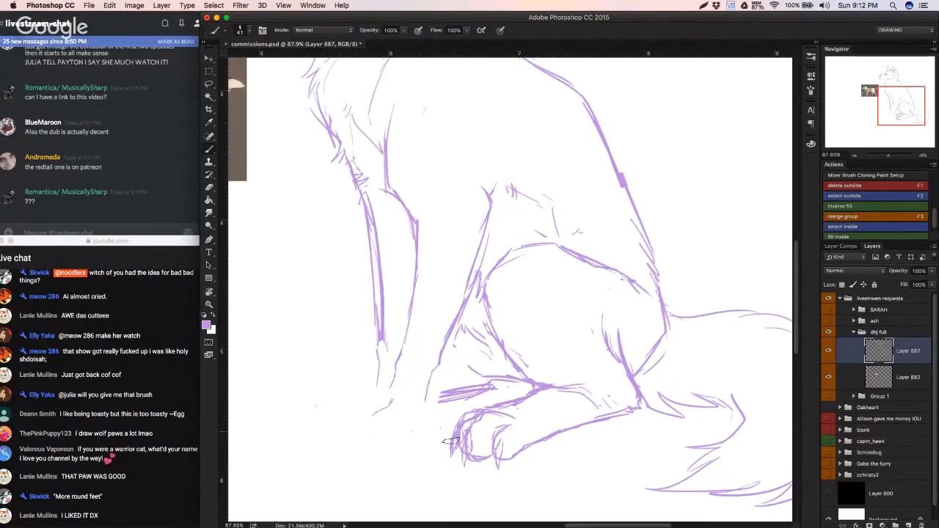
Step: Erase the rough underside of the hind paw's toes and redraw it with rounder toe strokes
mouse_move(462, 419)
mouse_down()
mouse_move(411, 431)
mouse_move(421, 430)
mouse_up()
key(e)
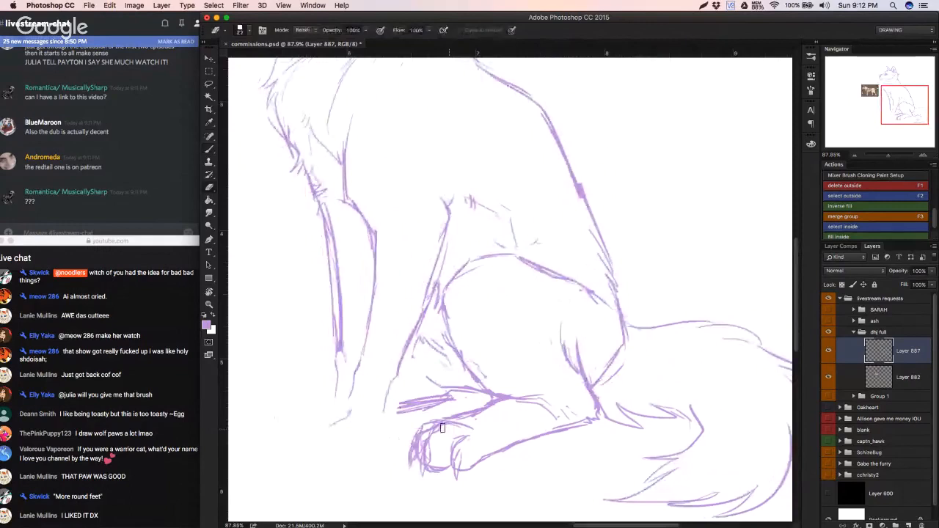
key(b)
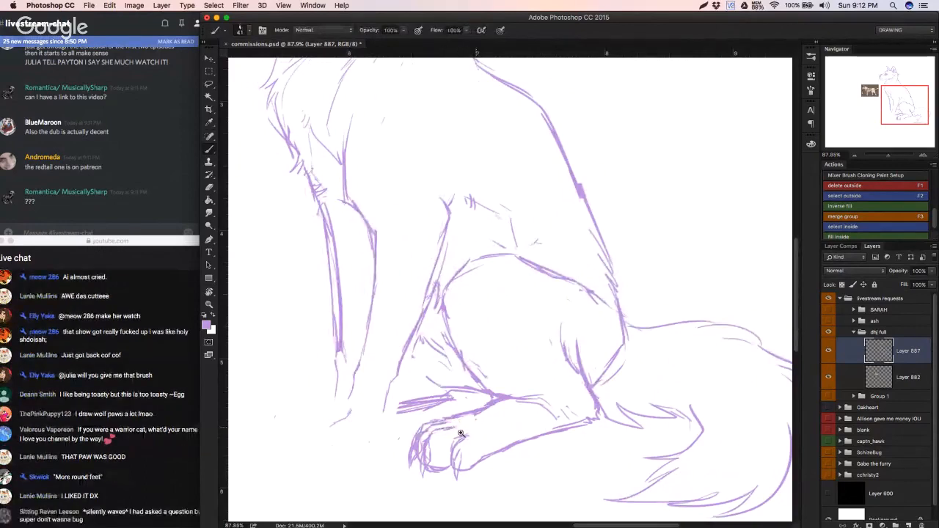
super+click(461, 433)
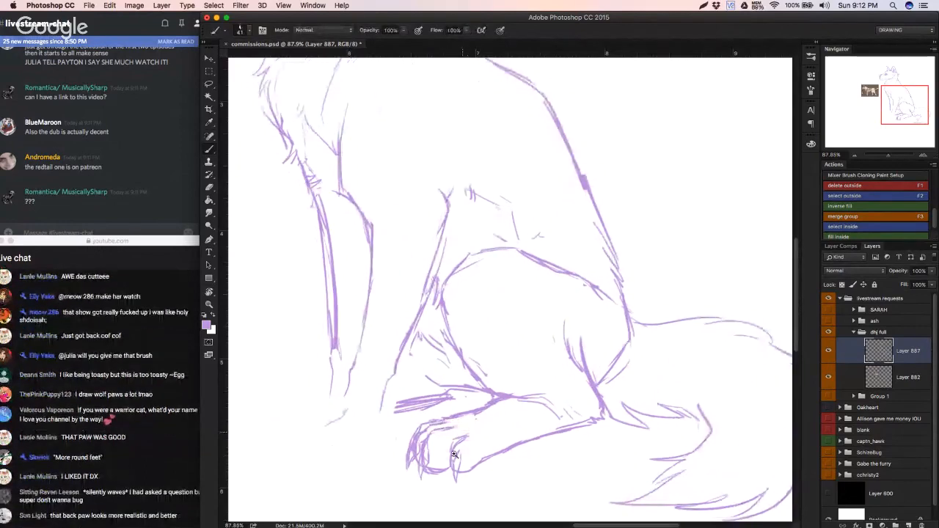
key(e)
mouse_move(422, 475)
mouse_down()
mouse_move(444, 470)
mouse_move(422, 479)
mouse_move(454, 481)
mouse_up()
key(b)
key(super+z)
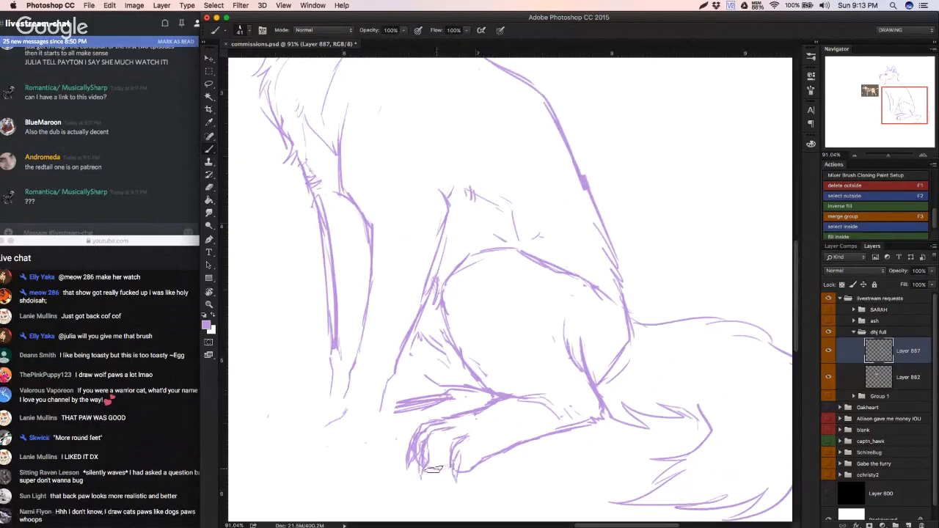
Step: Try to outline the front paw with two curved strokes below the front leg, and undo them
mouse_move(484, 440)
mouse_down()
mouse_move(438, 446)
mouse_move(458, 437)
mouse_move(545, 492)
mouse_move(506, 479)
mouse_move(522, 470)
mouse_move(513, 430)
mouse_move(644, 435)
mouse_up()
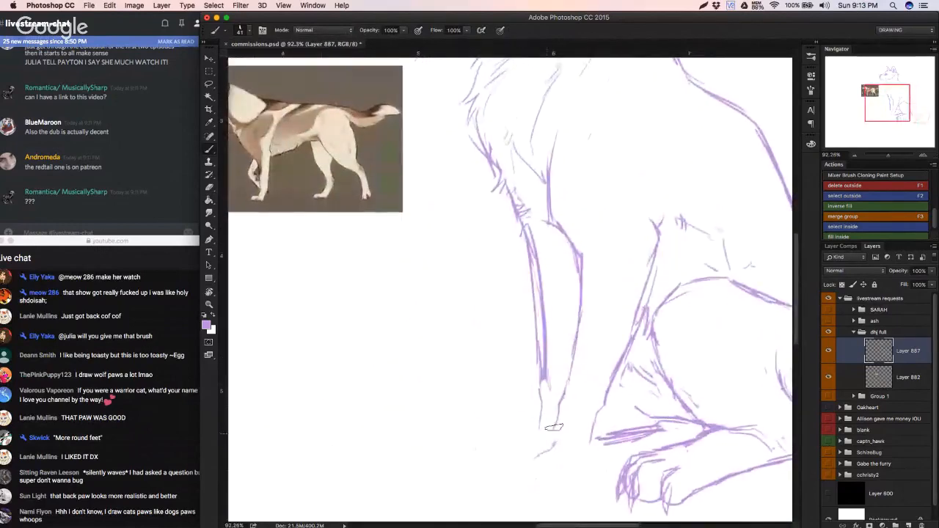
mouse_move(535, 446)
mouse_down()
mouse_move(518, 450)
mouse_move(514, 475)
mouse_up()
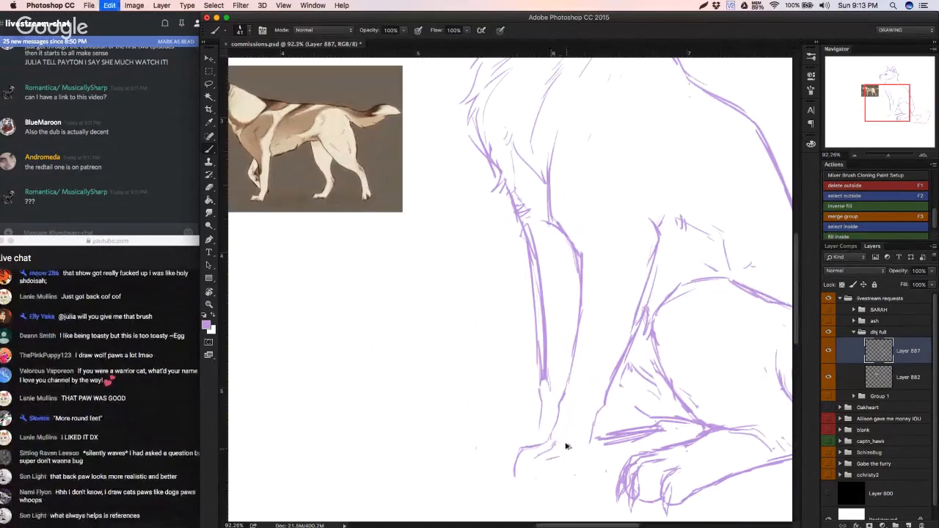
mouse_move(552, 452)
mouse_down()
mouse_move(530, 464)
mouse_move(529, 485)
mouse_up()
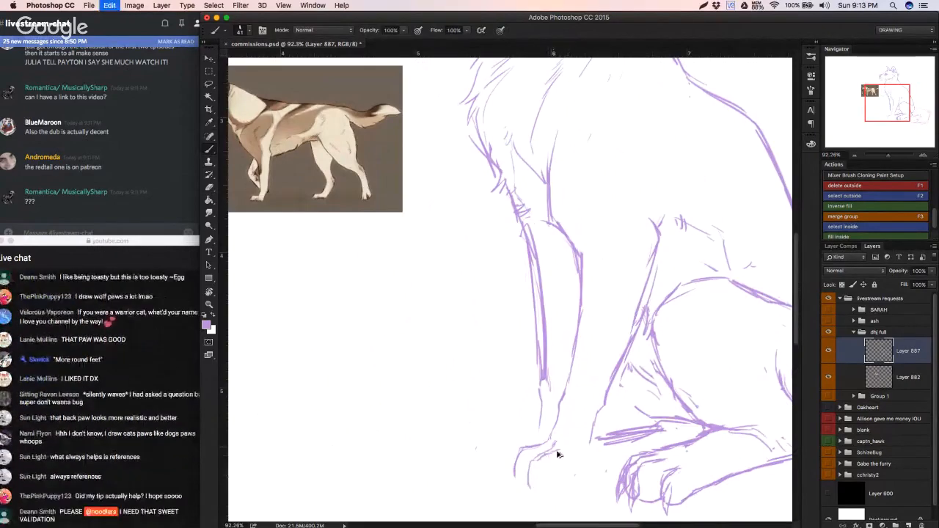
key(super+z)
key(super+z)
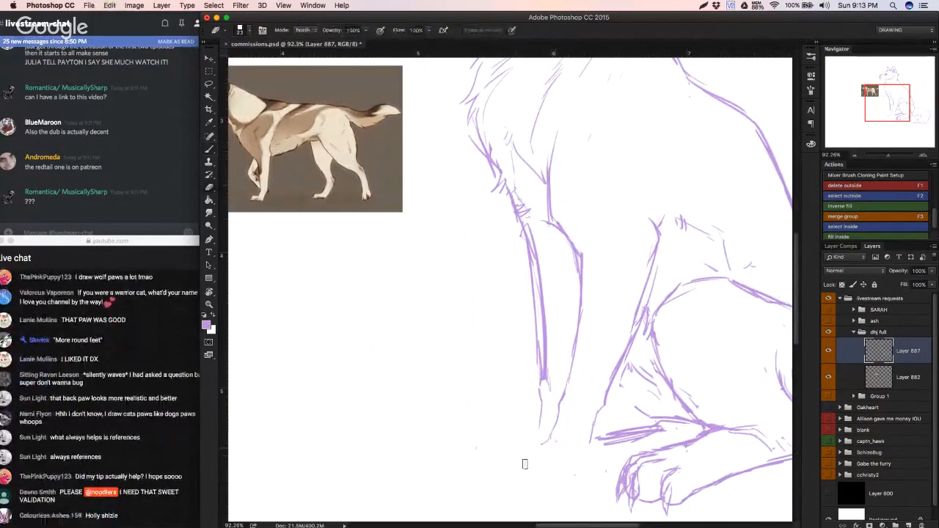
Step: Draw the front paw with a sloping top, rounded toes and a back edge, undoing the unwanted strokes
drag(545, 440, 520, 456)
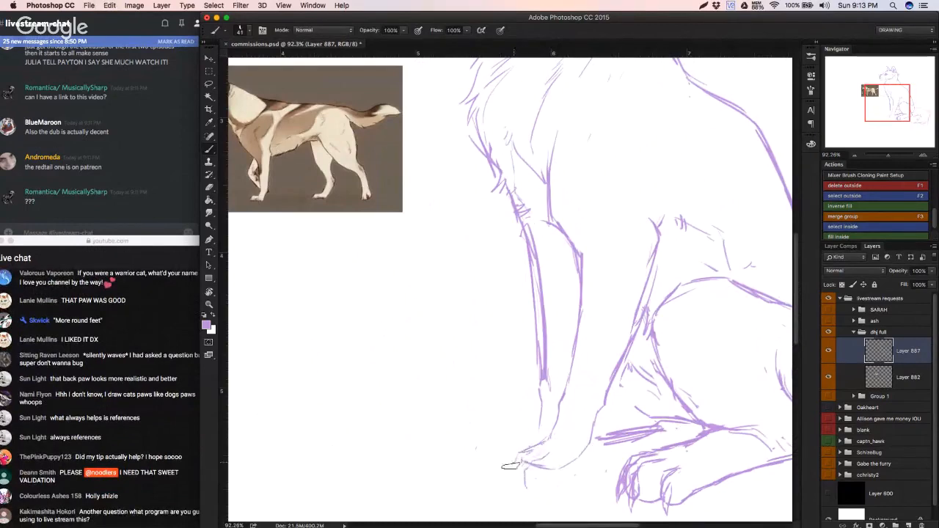
key(super+z)
drag(509, 467, 511, 485)
key(super+z)
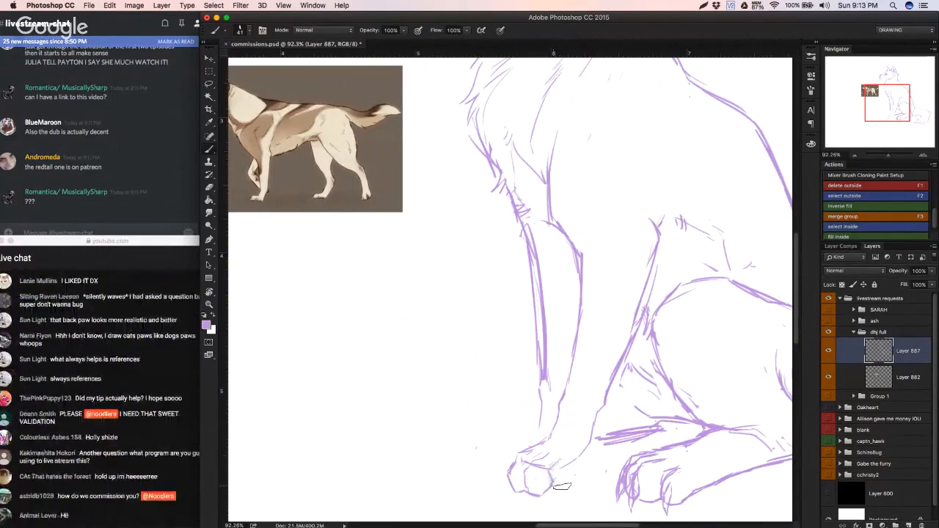
key(super+z)
mouse_move(552, 484)
mouse_down()
mouse_move(579, 464)
mouse_move(533, 465)
mouse_move(581, 450)
mouse_up()
key(super+z)
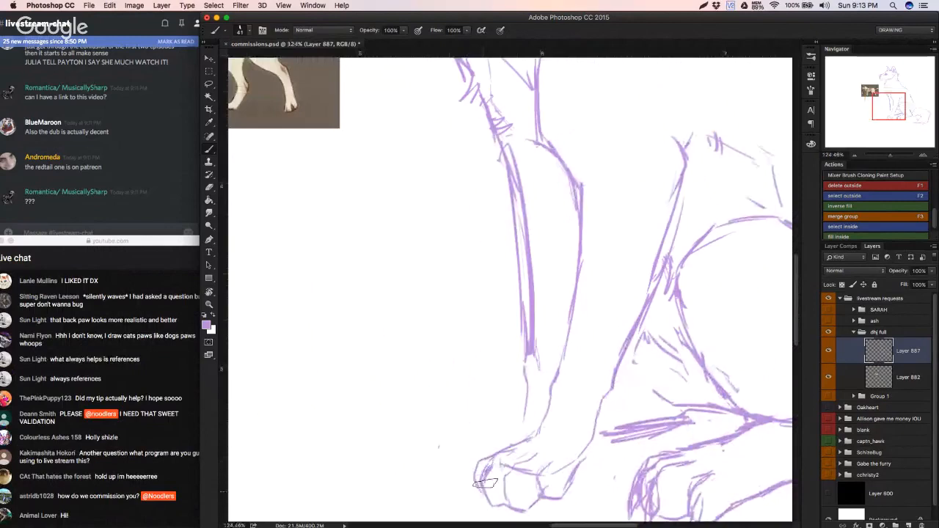
Step: Erase the front paw's foremost toe and redraw it with a rounder outline
key(e)
drag(493, 465, 501, 508)
key(b)
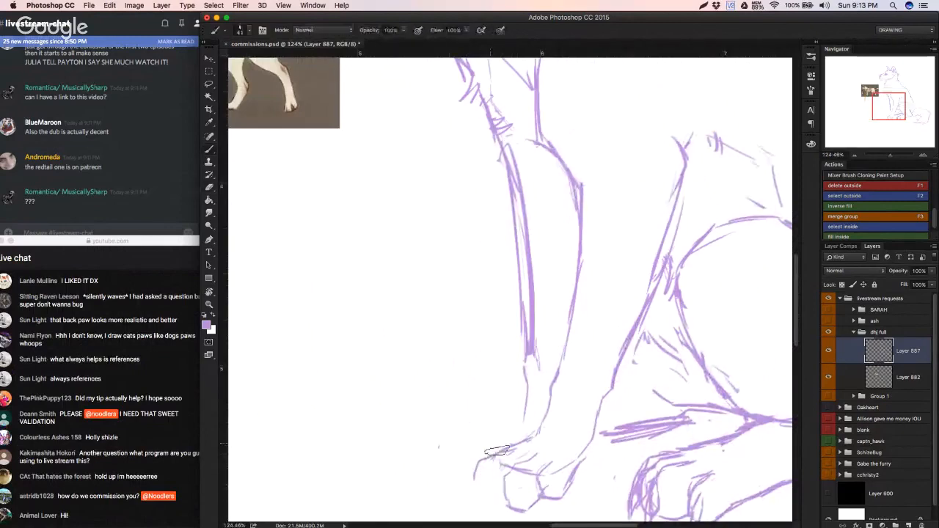
mouse_move(485, 466)
mouse_down()
mouse_move(477, 488)
mouse_move(499, 504)
mouse_move(498, 488)
mouse_move(415, 480)
mouse_move(448, 482)
mouse_up()
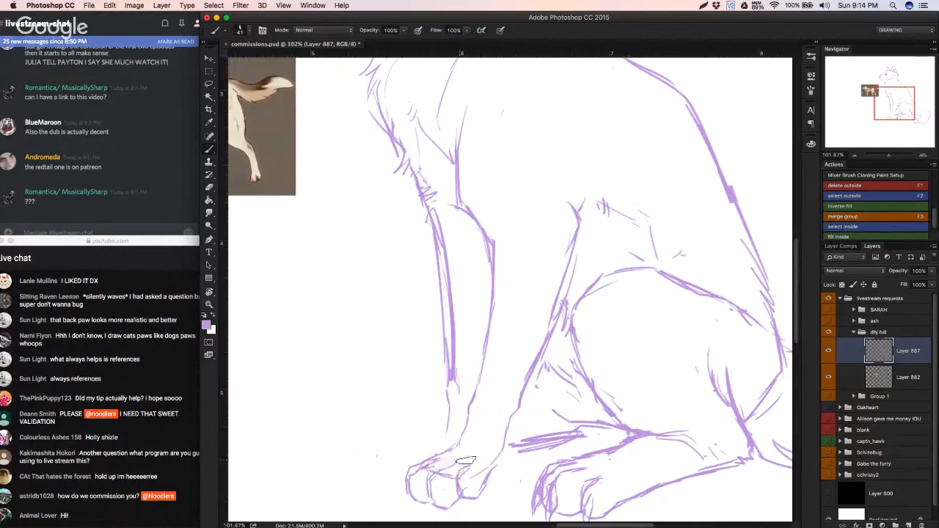
key(super+z)
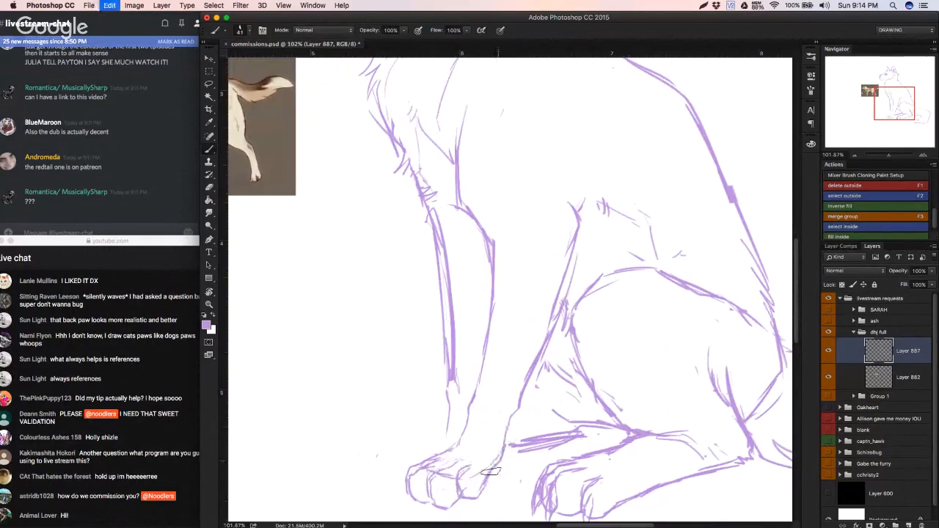
Step: Separate the front paw from the leg, shift it slightly toward the hind paw, and redraw the lines joining them
key(e)
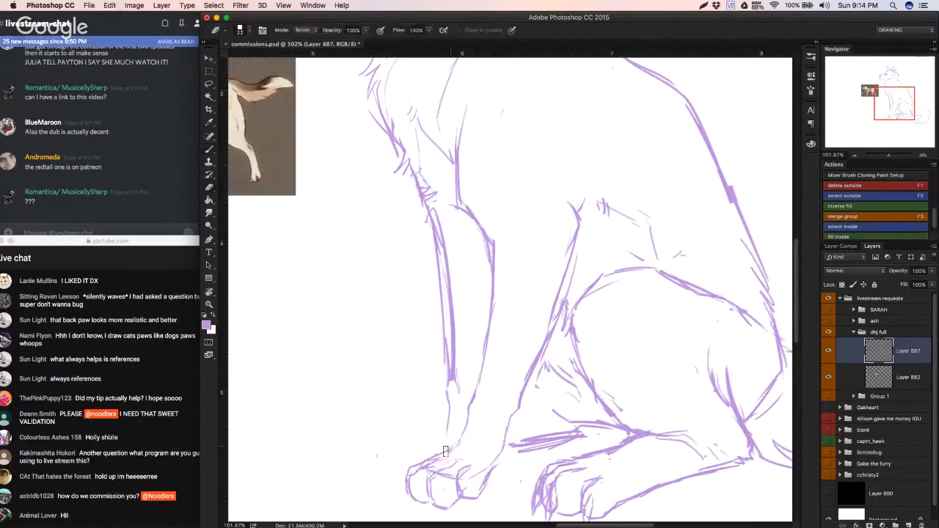
key(l)
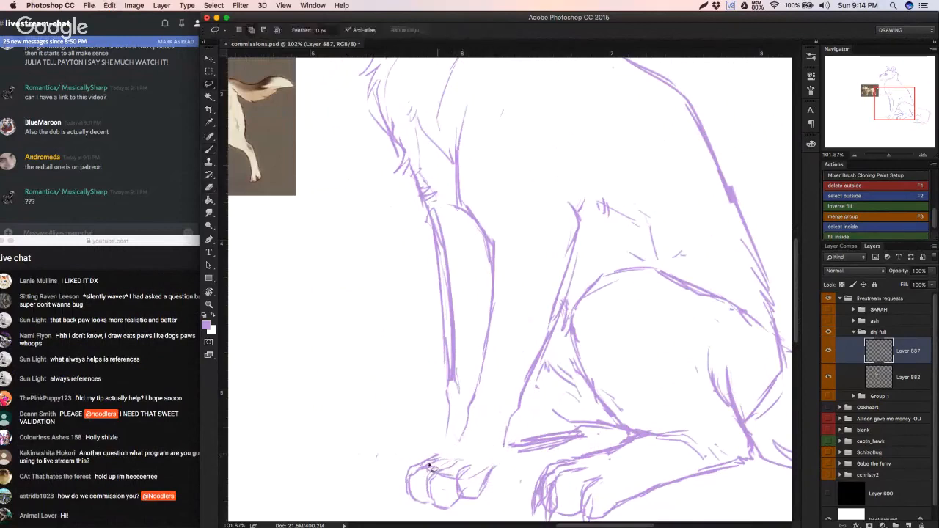
mouse_move(394, 489)
mouse_down()
mouse_move(501, 495)
mouse_move(501, 452)
mouse_move(396, 444)
mouse_move(388, 491)
mouse_up()
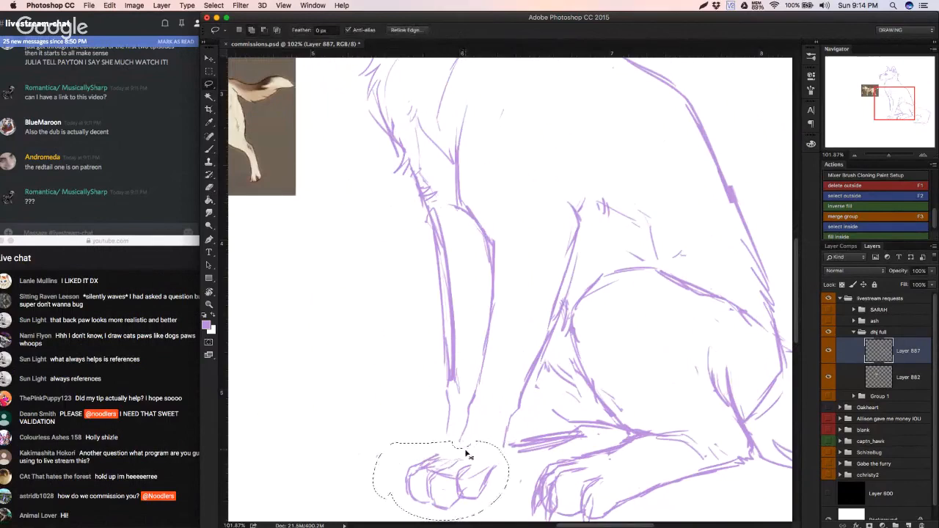
key(ctrl+t)
drag(478, 462, 484, 464)
key(Return)
key(super+d)
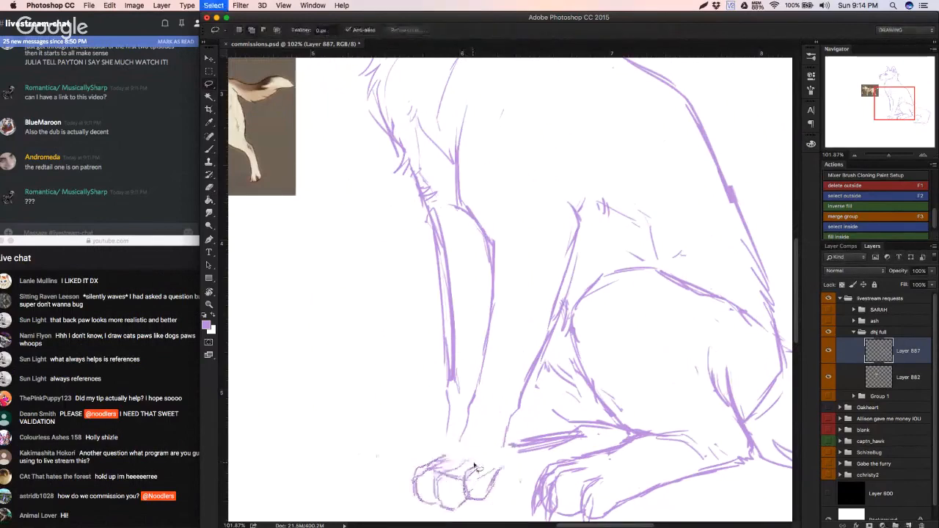
key(b)
mouse_move(427, 463)
mouse_down()
mouse_move(460, 439)
mouse_move(458, 449)
mouse_move(502, 467)
mouse_up()
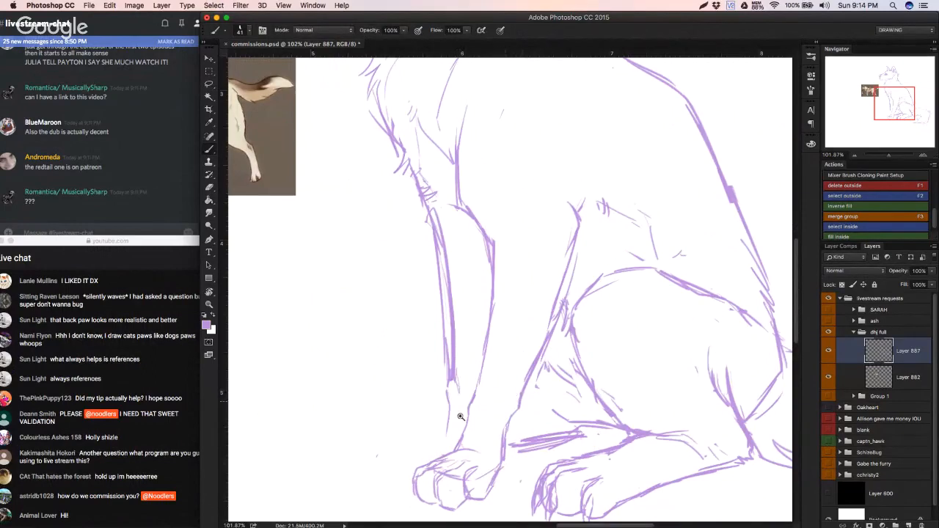
Step: Select the front paw with the Lasso and scale it down slightly with Free Transform
drag(516, 398, 462, 432)
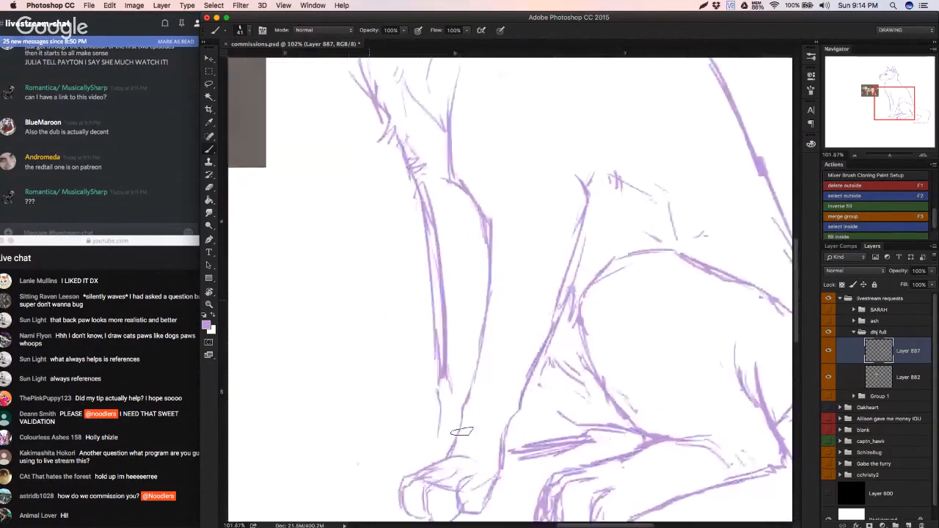
key(l)
mouse_move(462, 432)
mouse_down()
mouse_move(444, 394)
mouse_move(400, 425)
mouse_up()
key(super+t)
mouse_move(470, 487)
mouse_down()
mouse_move(474, 495)
mouse_move(458, 450)
mouse_move(464, 458)
mouse_up()
key(Return)
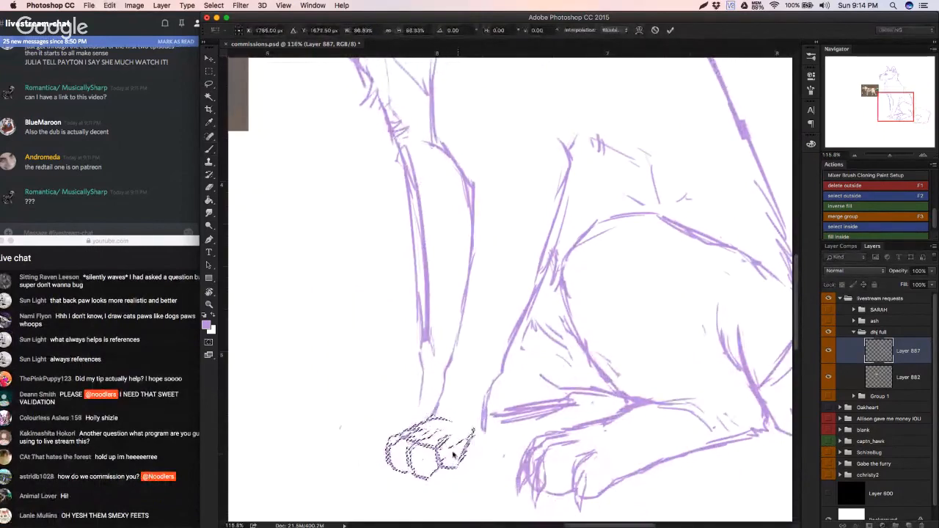
Step: Dismiss the invalid feather entry and undo back to the lassoed front paw before its scaling
key(super+d)
text(b)
click(485, 420)
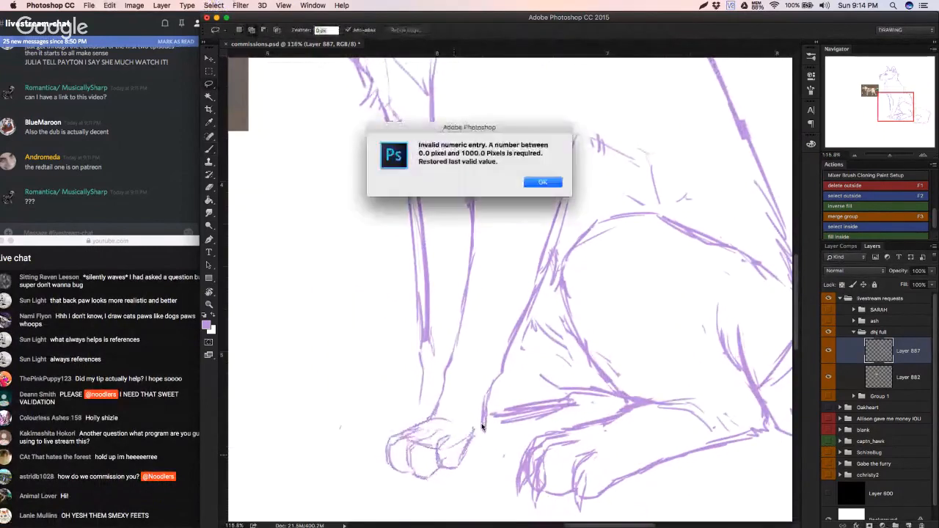
key(Return)
key(e)
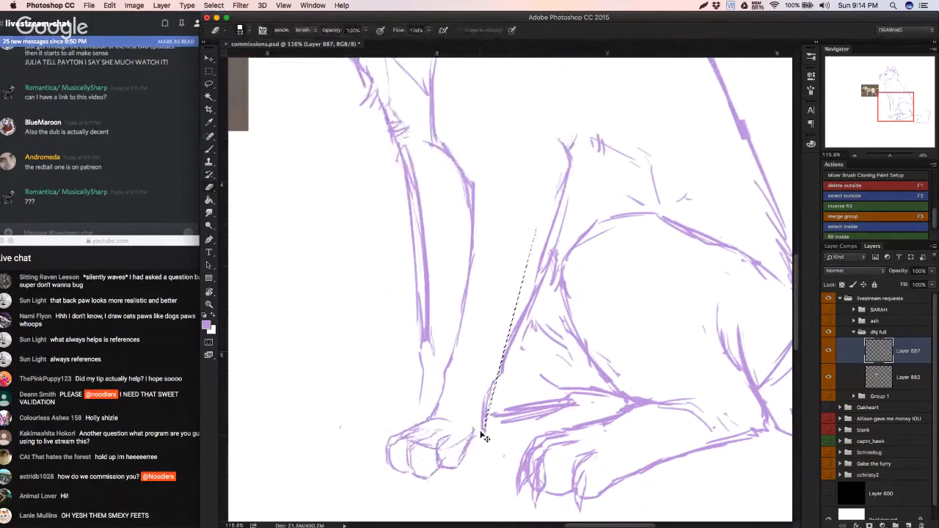
key(super+d)
drag(475, 434, 419, 458)
mouse_move(424, 450)
mouse_down()
mouse_move(360, 471)
mouse_move(391, 466)
mouse_move(447, 417)
mouse_up()
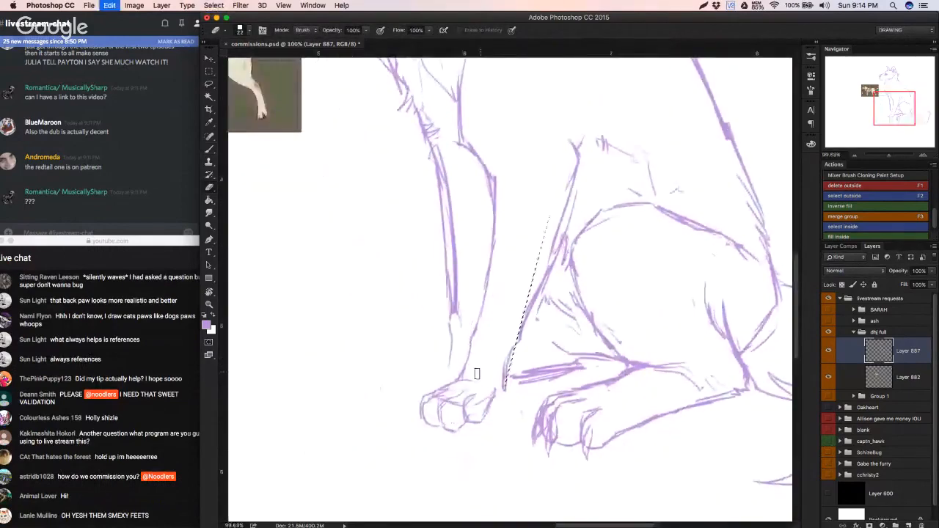
key(super+shift+d)
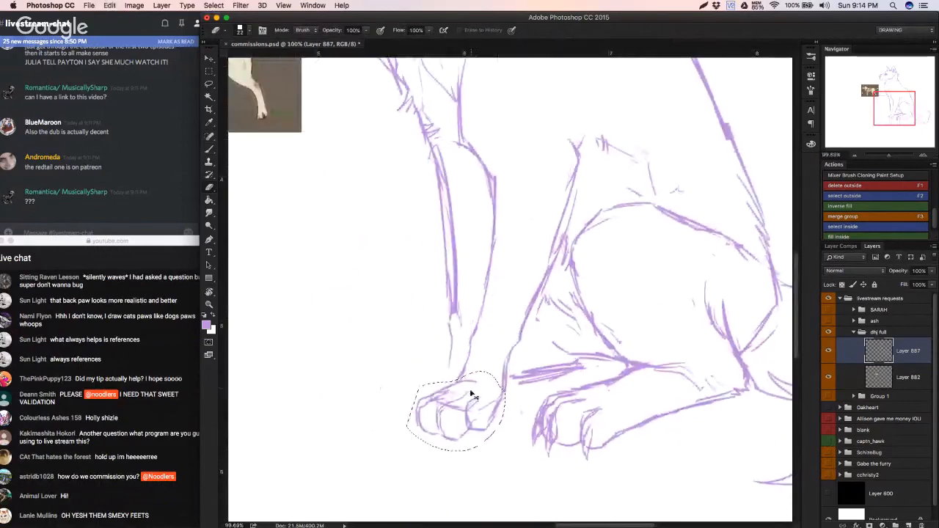
Step: Transform the selected front paw to a slightly smaller size and deselect it
key(super+t)
key(Return)
key(super+d)
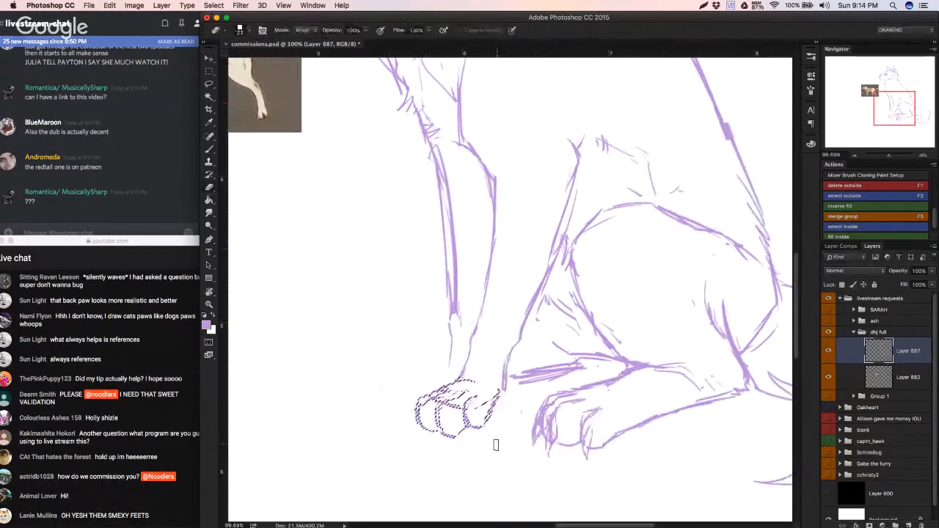
Step: Erase the lower back line of the front leg and redraw it running straight down into the paw
drag(505, 396, 501, 376)
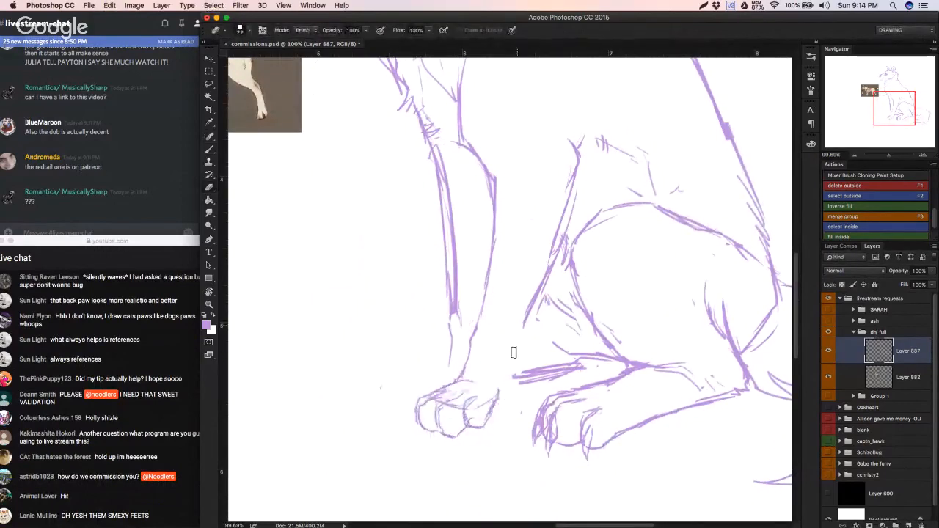
key(b)
drag(537, 298, 493, 411)
mouse_move(511, 360)
mouse_down()
mouse_move(497, 398)
mouse_move(459, 386)
mouse_move(436, 343)
mouse_up()
key(r)
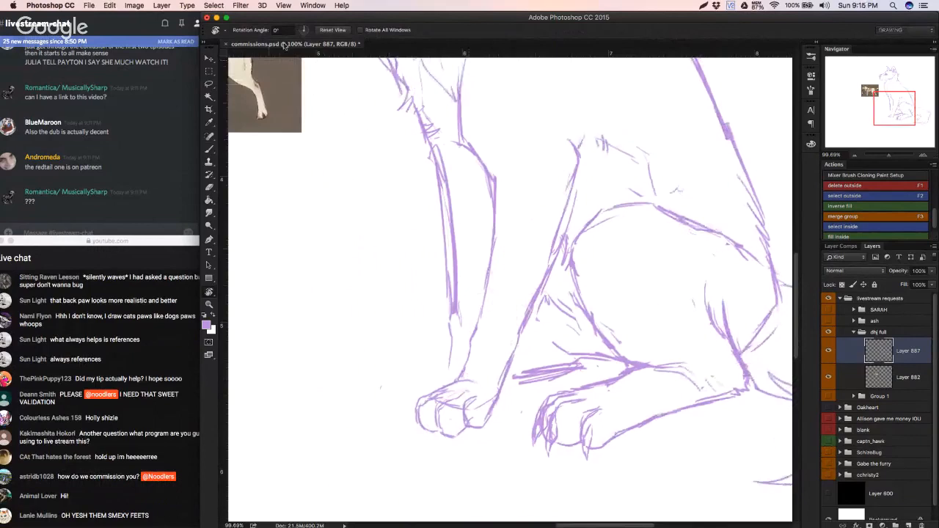
click(334, 30)
key(b)
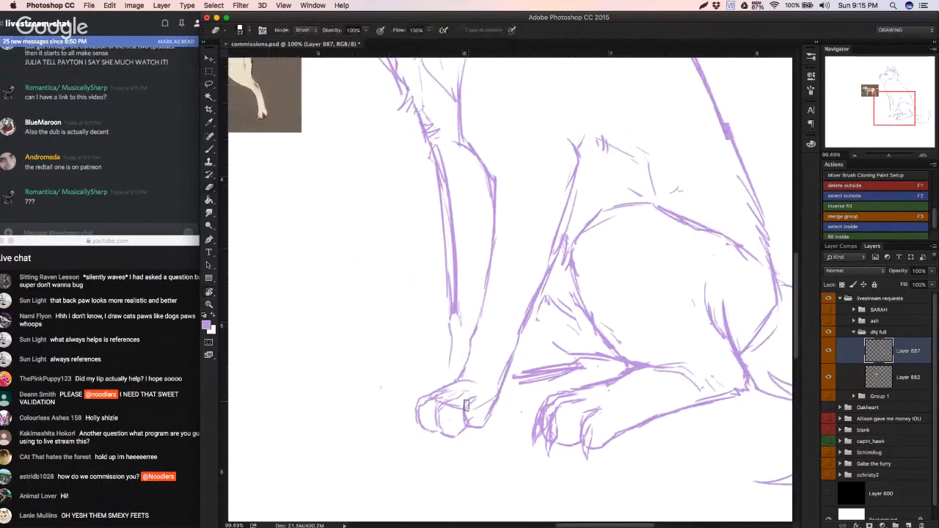
key(v)
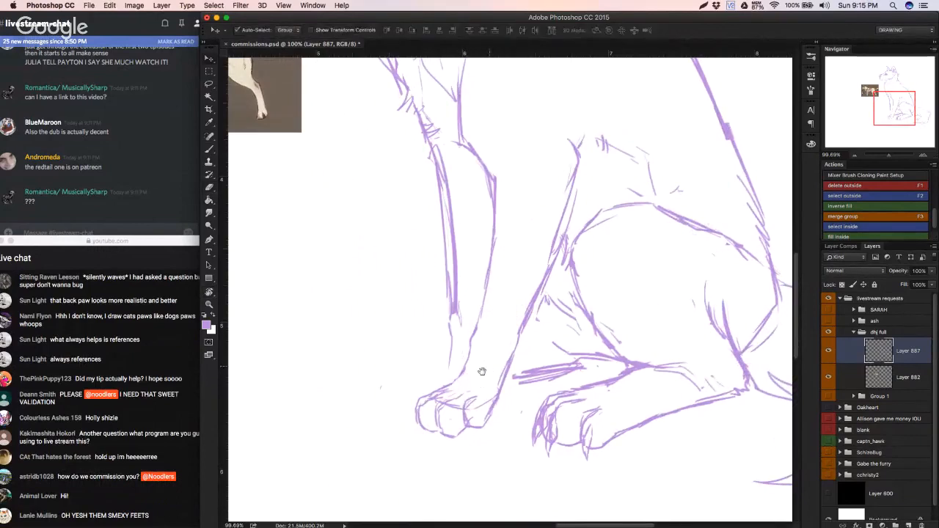
Step: Clean up and redraw the front paw's toe tops and add small pointed claws, undoing the unwanted strokes
key(b)
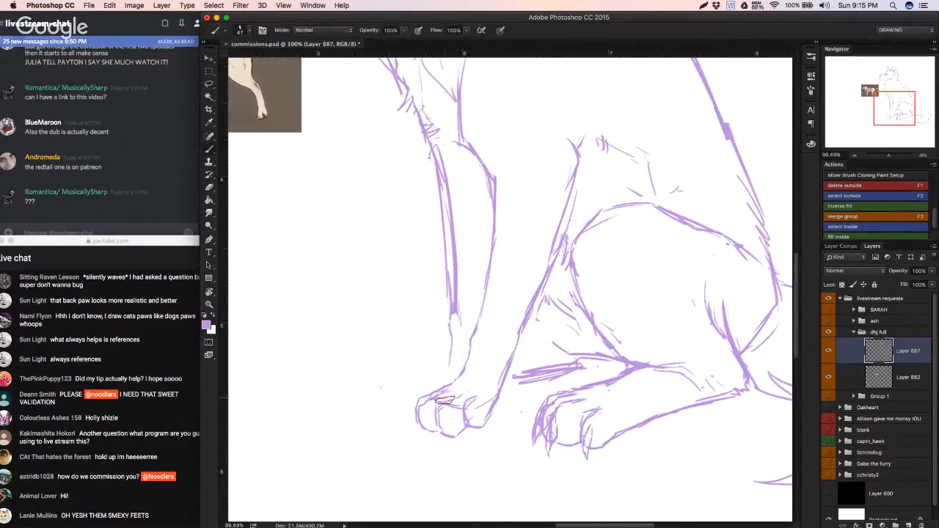
key(e)
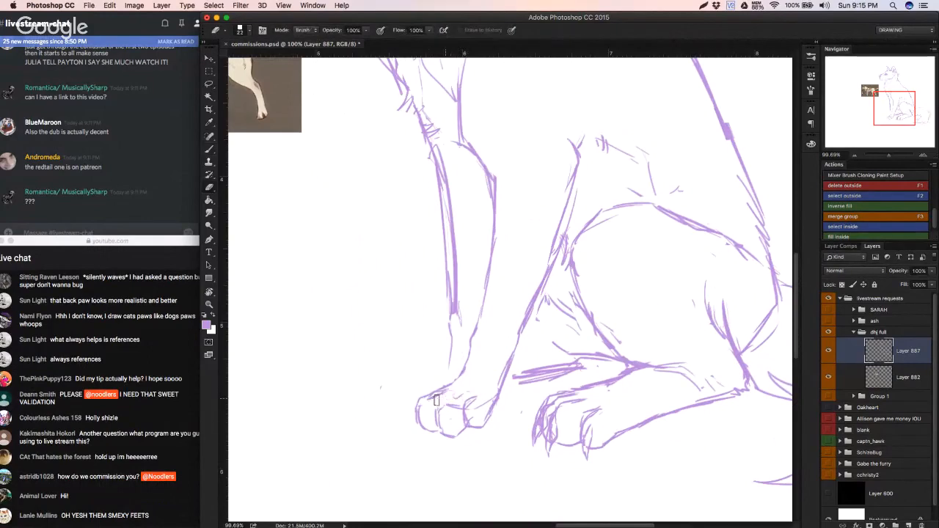
key(b)
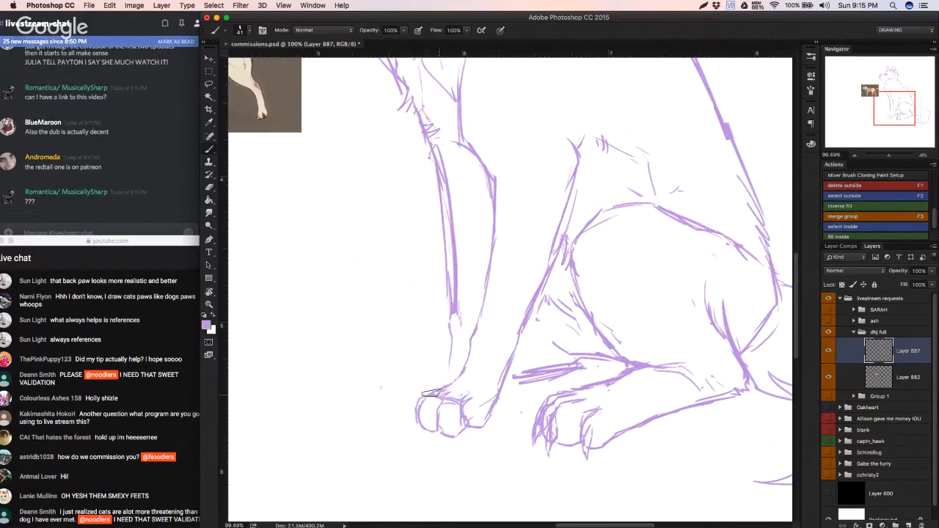
key(super+z)
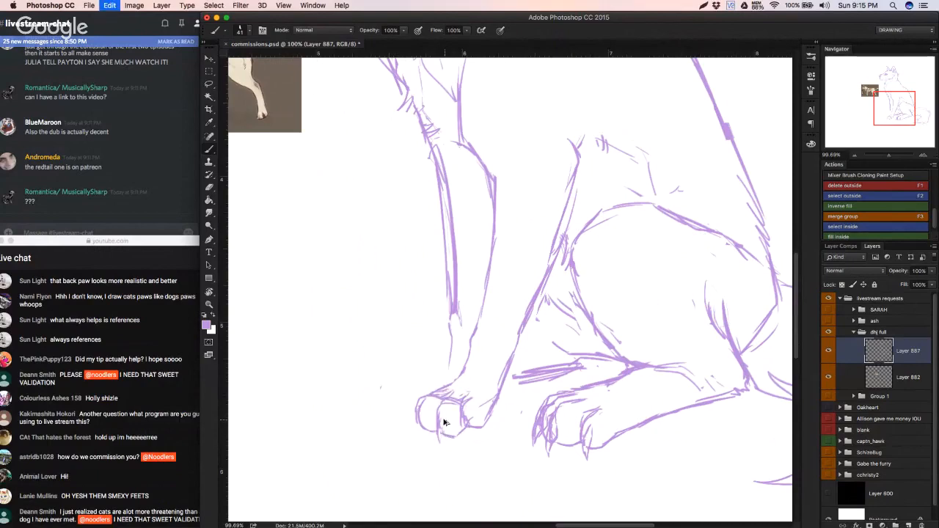
key(super+z)
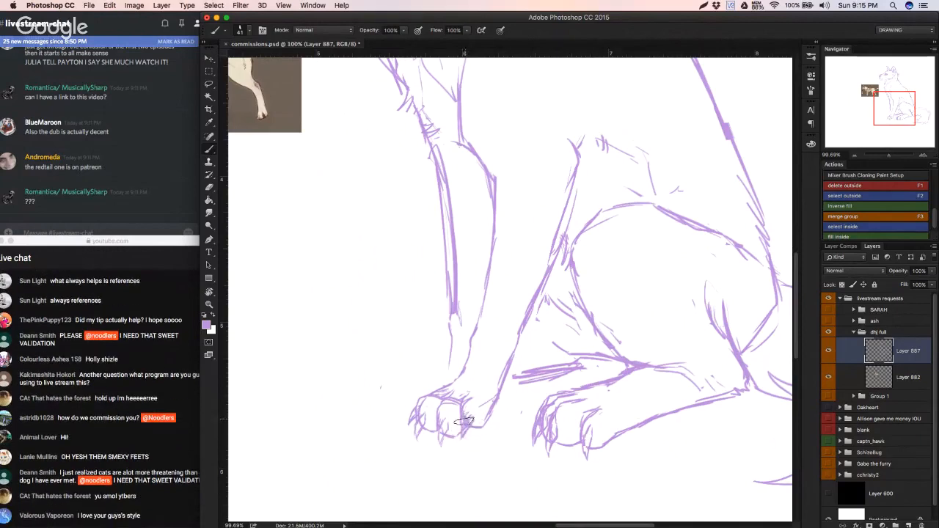
Step: Erase and redraw the near front paw's toe tops and outer claws
mouse_move(449, 427)
mouse_down()
mouse_move(432, 436)
mouse_move(451, 427)
mouse_up()
key(e)
mouse_move(432, 394)
mouse_down()
mouse_move(409, 417)
mouse_move(417, 399)
mouse_move(440, 389)
mouse_up()
key(b)
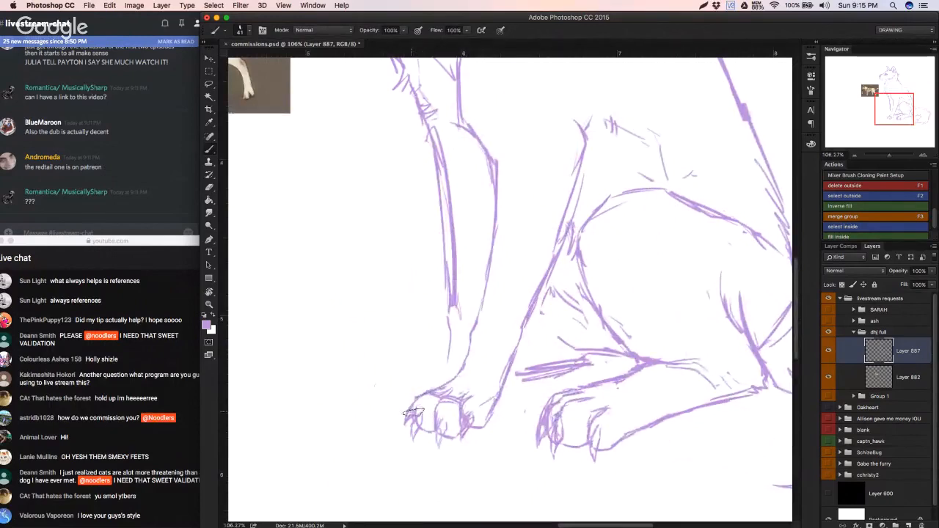
mouse_move(430, 392)
mouse_down()
mouse_move(474, 395)
mouse_move(486, 406)
mouse_move(466, 399)
mouse_move(487, 416)
mouse_move(451, 417)
mouse_move(377, 445)
mouse_move(445, 424)
mouse_up()
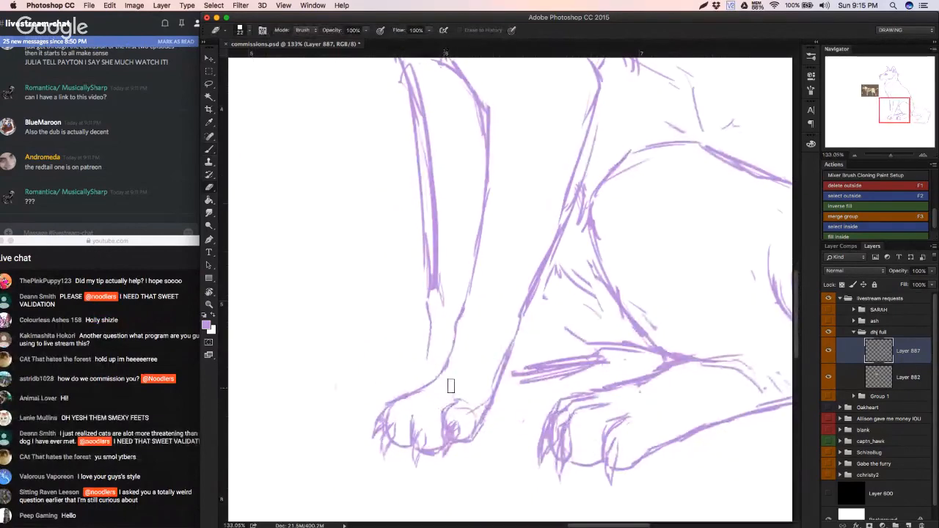
key(b)
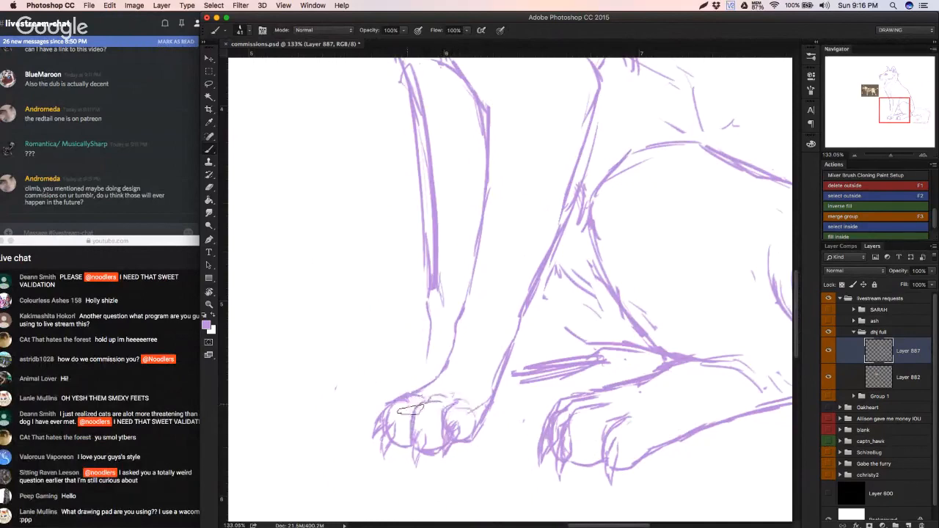
Step: Sketch the far front paw's toes and claws behind the near paw, joining it to the front leg
mouse_move(464, 394)
mouse_down()
mouse_move(399, 409)
mouse_move(437, 374)
mouse_move(395, 384)
mouse_move(380, 416)
mouse_up()
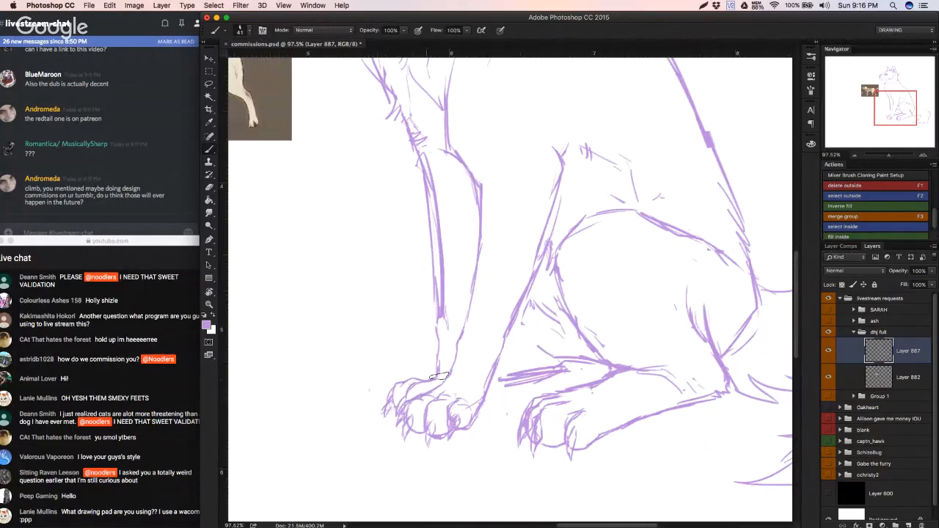
drag(451, 314, 412, 323)
drag(412, 323, 473, 355)
Step: Replace the heavy lines between the front leg and hind foot with a single thin line for the far hind foot, undoing unwanted strokes
key(r)
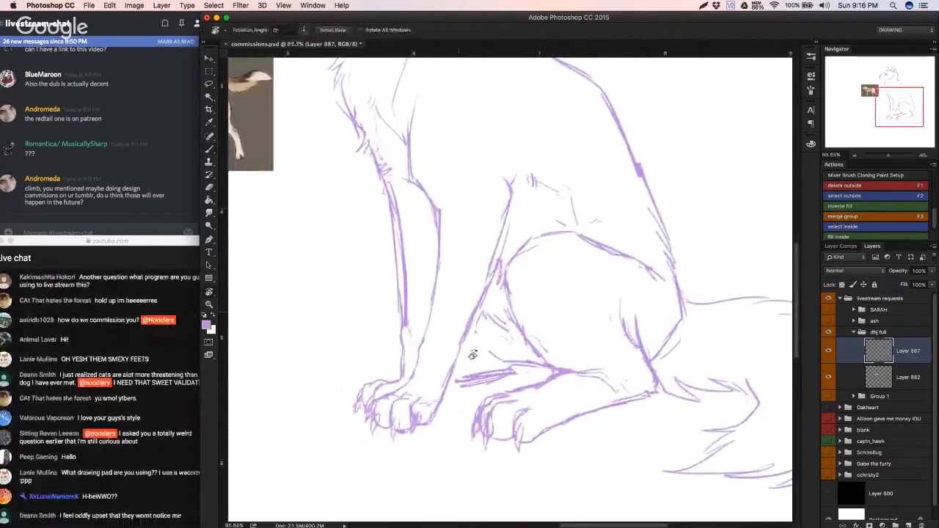
key(b)
key(b)
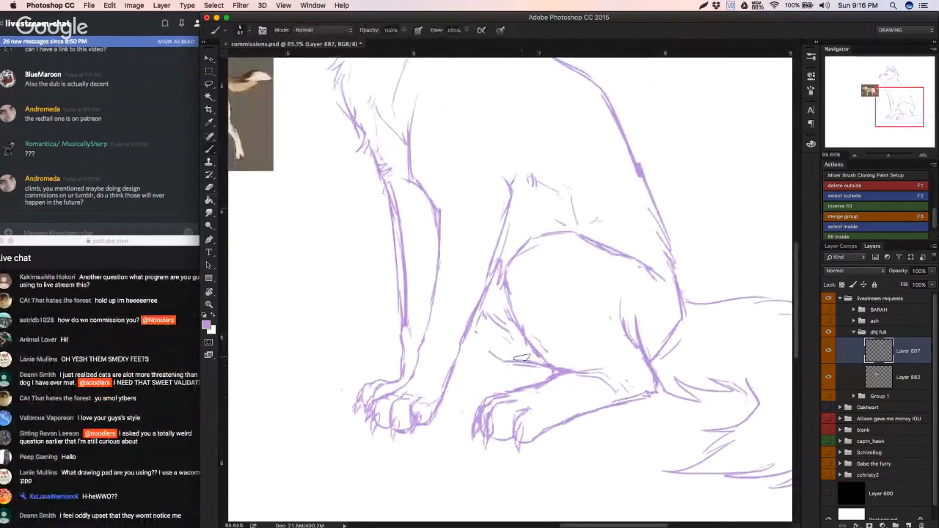
mouse_move(516, 367)
mouse_down()
mouse_move(436, 397)
mouse_move(516, 371)
mouse_up()
key(super+z)
key(super+z)
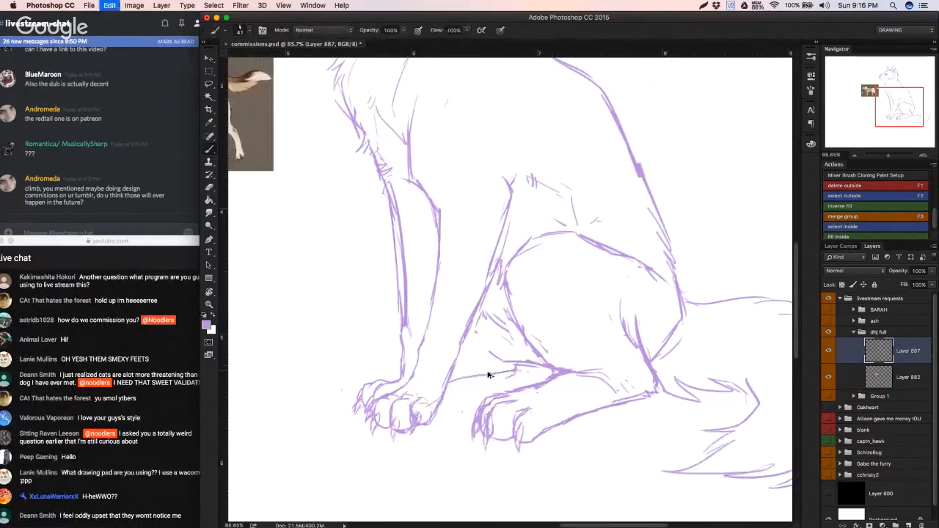
drag(449, 380, 537, 365)
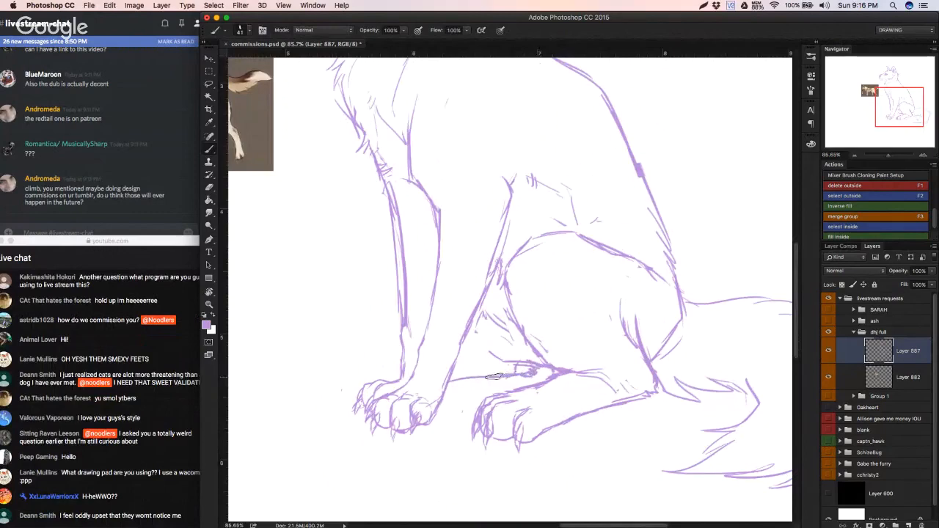
key(super+z)
Step: Erase the stray marks above the far hind foot's line and redraw the loose fur strokes between the legs
key(e)
mouse_move(505, 362)
mouse_down()
mouse_move(491, 322)
mouse_move(518, 345)
mouse_move(481, 330)
mouse_move(497, 353)
mouse_move(535, 367)
mouse_up()
key(b)
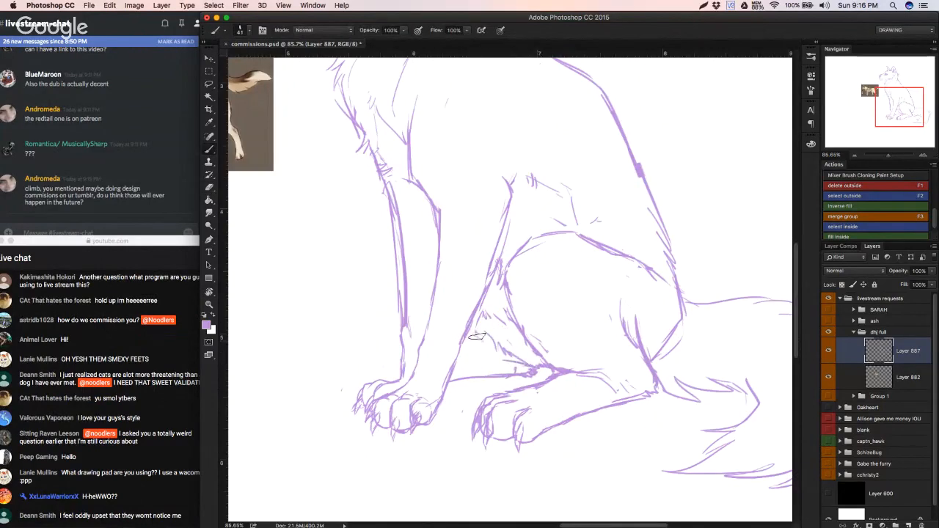
drag(486, 335, 482, 373)
Step: Check the whole sitting dog sketch and save the commissions document
key(super+Tab)
key(super+Tab)
key(super+0)
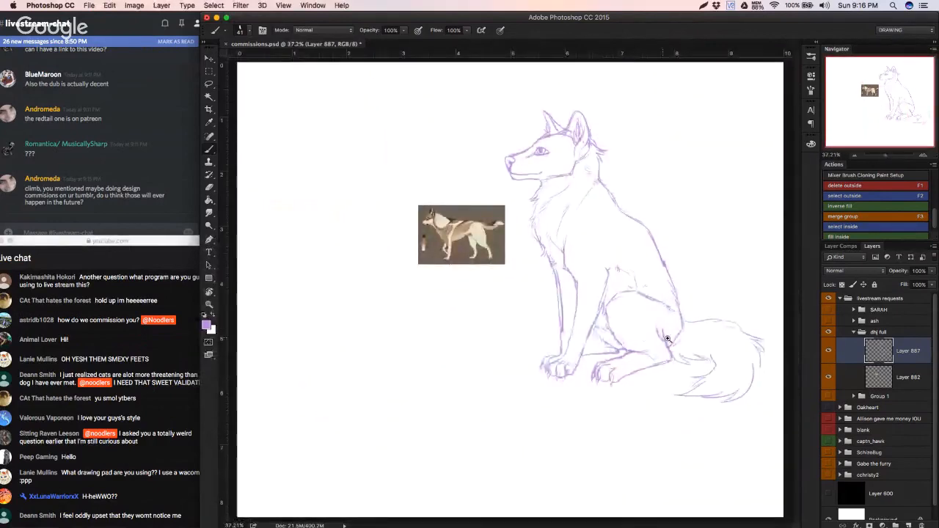
drag(666, 340, 611, 377)
key(super+s)
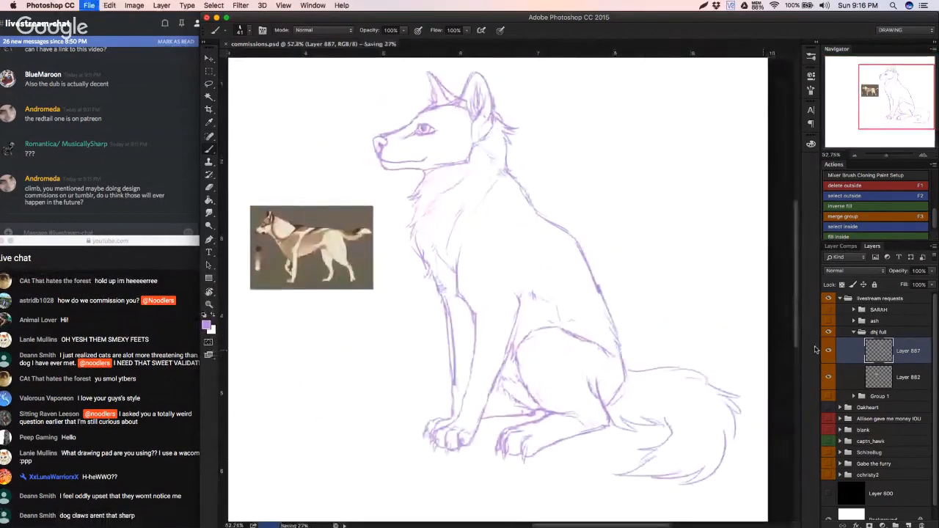
Step: Collapse and hide the dhj full group, and show the ash group together with its reference layer
click(854, 333)
click(828, 330)
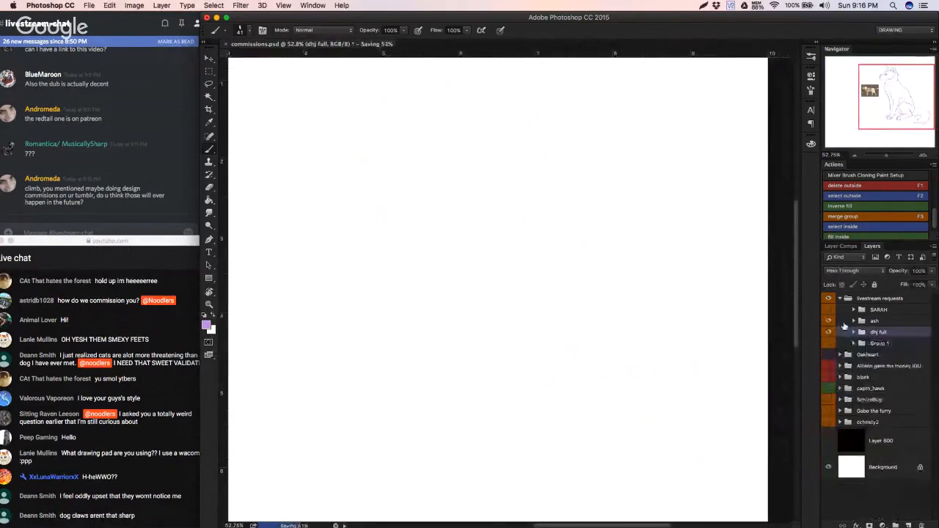
click(828, 325)
click(828, 325)
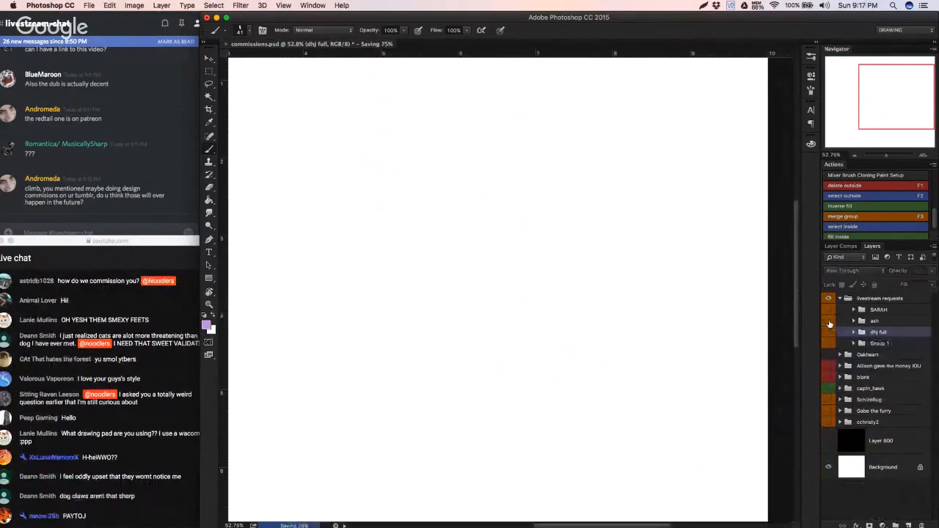
click(855, 321)
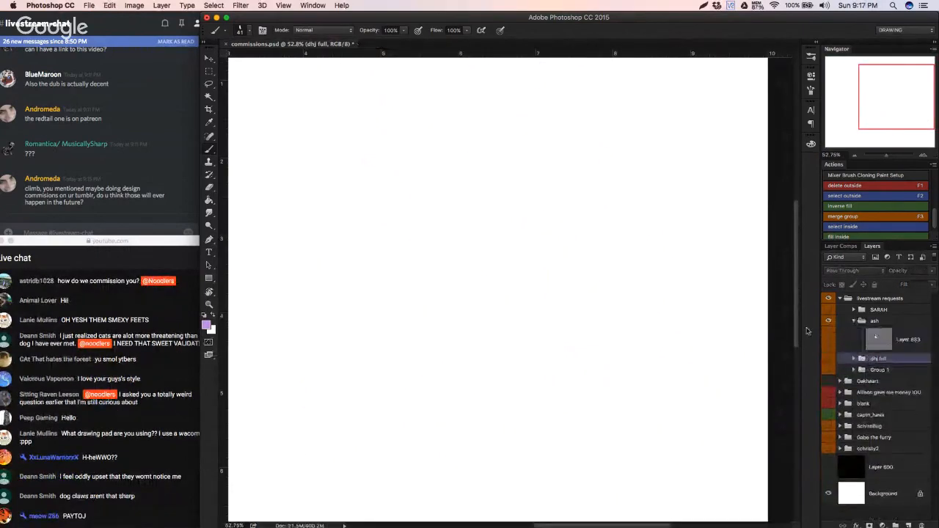
click(827, 338)
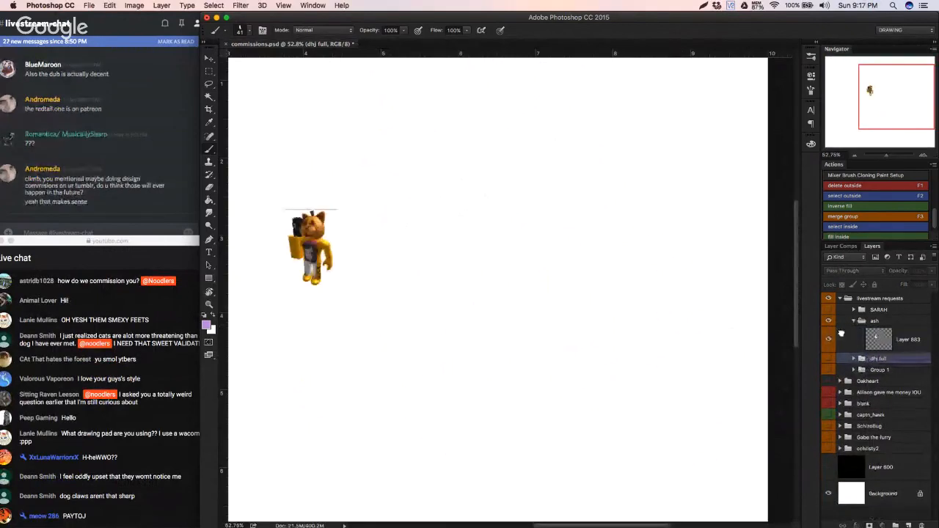
Step: Add a new layer above the reference in the ash group, and collapse and hide that group
click(841, 334)
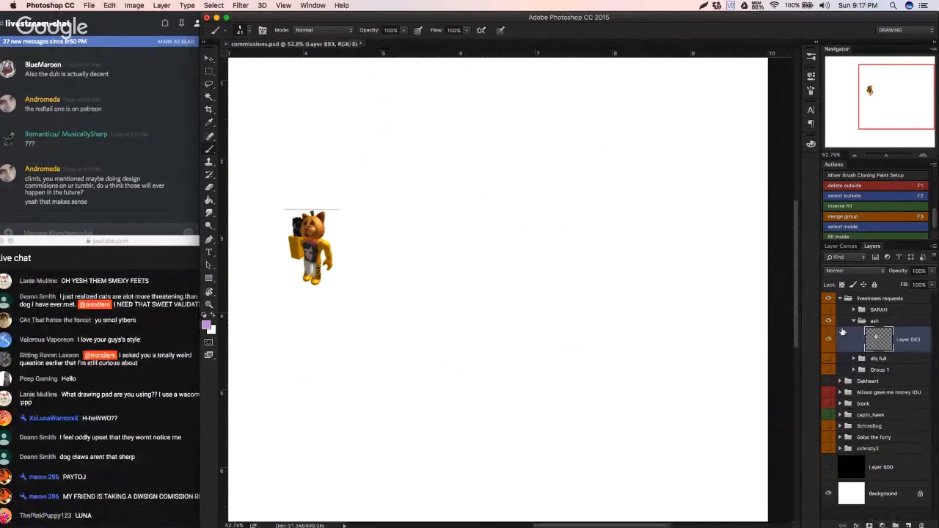
click(909, 526)
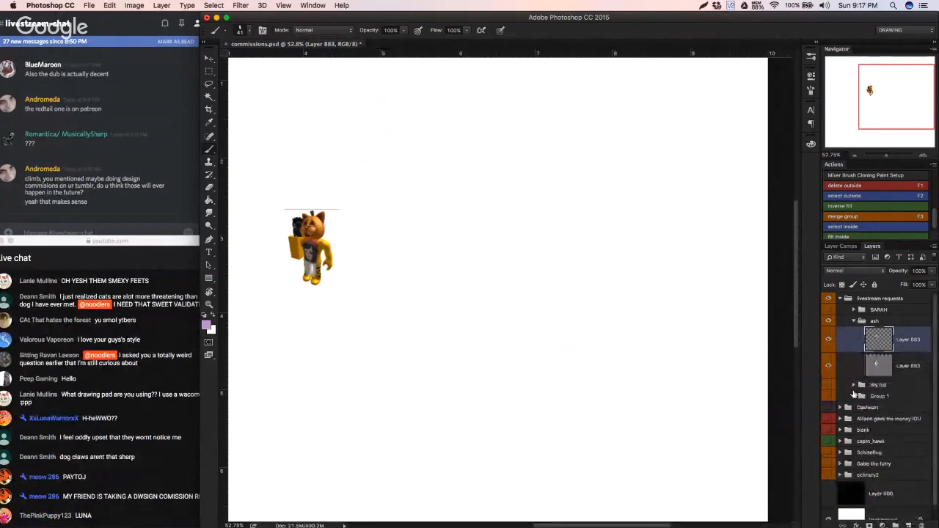
click(849, 324)
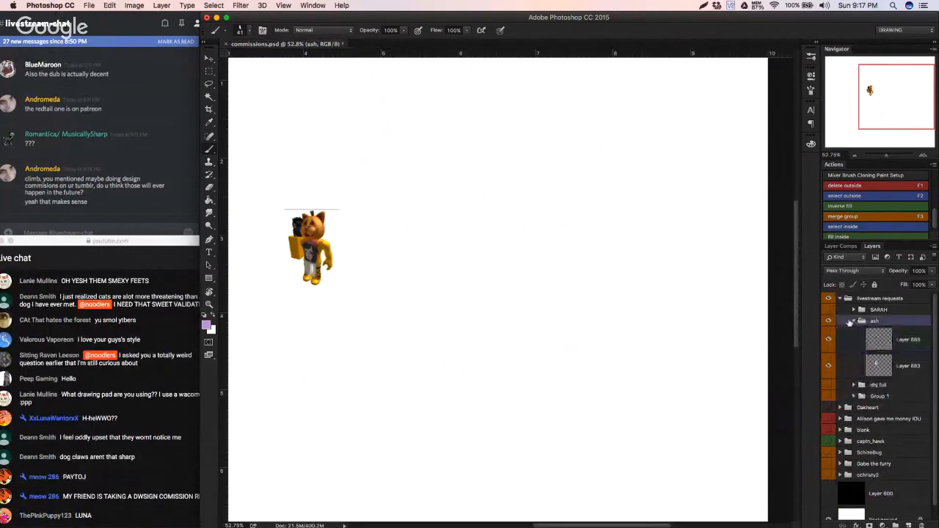
click(849, 324)
click(829, 320)
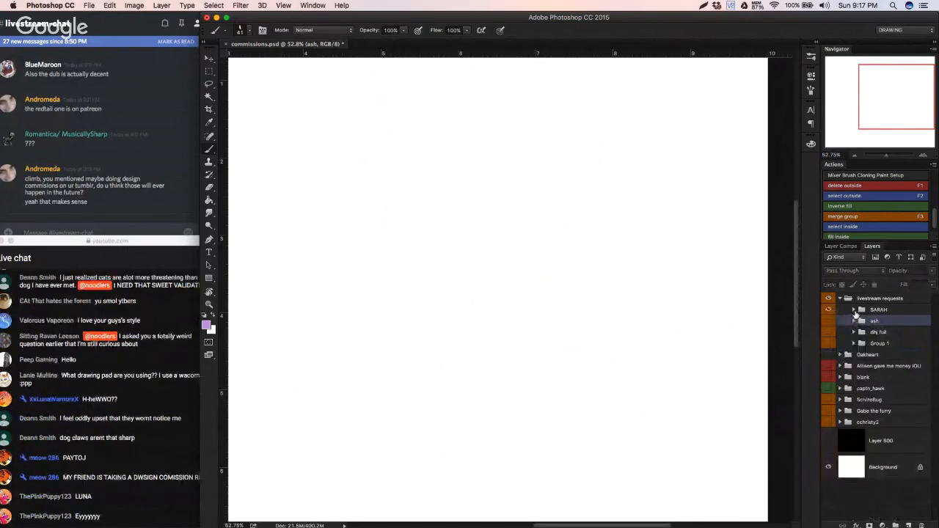
Step: Open the request group containing the INCINIROAR layer and draw a short, faint arc on that layer
click(854, 310)
click(868, 333)
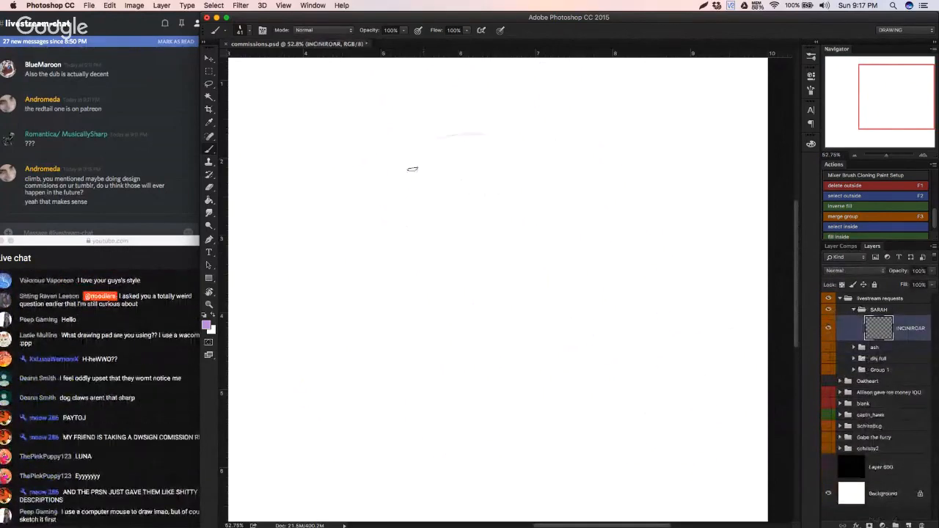
drag(402, 189, 431, 139)
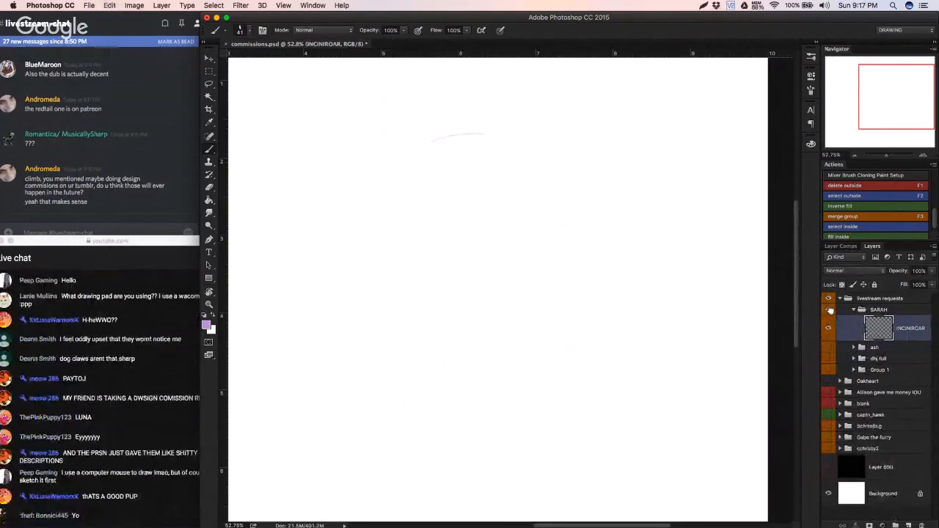
Step: Collapse and hide the INCINIROAR layer's group, and show and expand the dhj full group
click(843, 311)
click(853, 310)
click(829, 309)
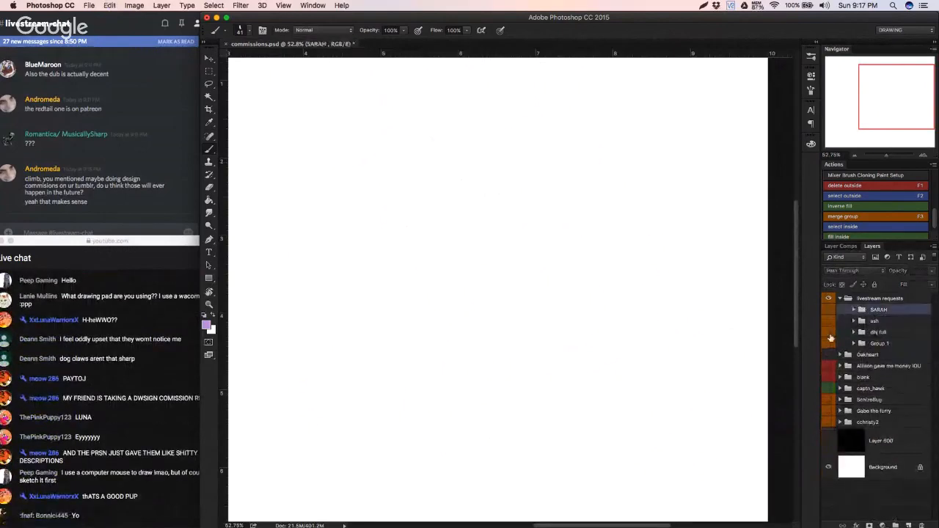
click(828, 332)
click(854, 332)
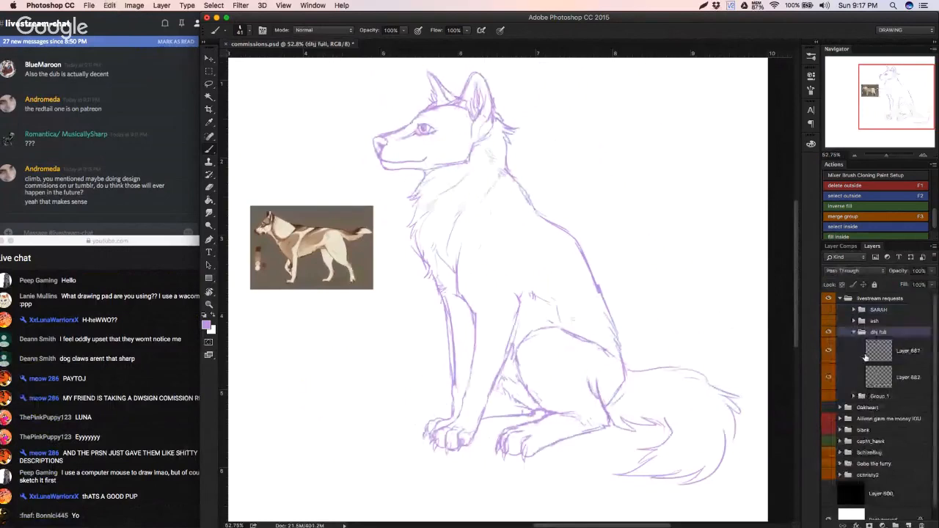
Step: Lower the dog sketch layer's opacity to 50% and add a new layer above it
click(844, 351)
click(829, 352)
click(829, 352)
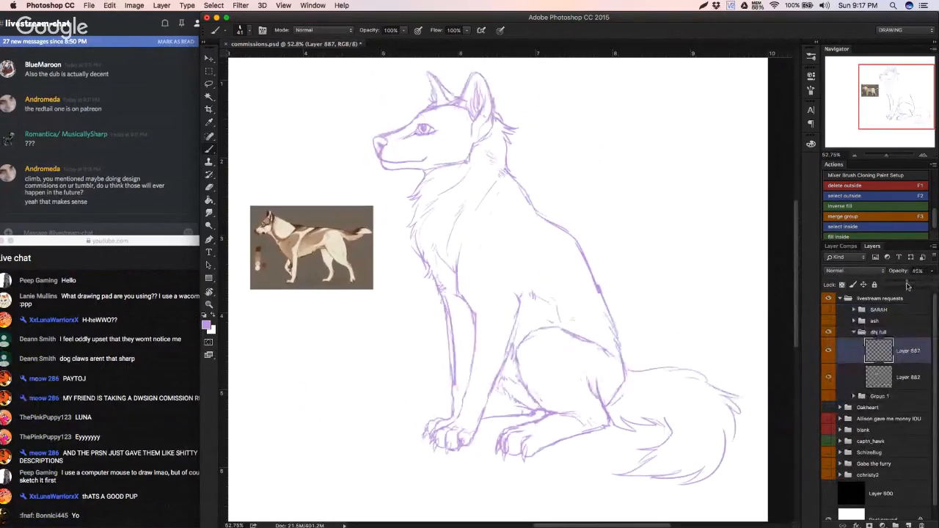
drag(906, 286, 911, 285)
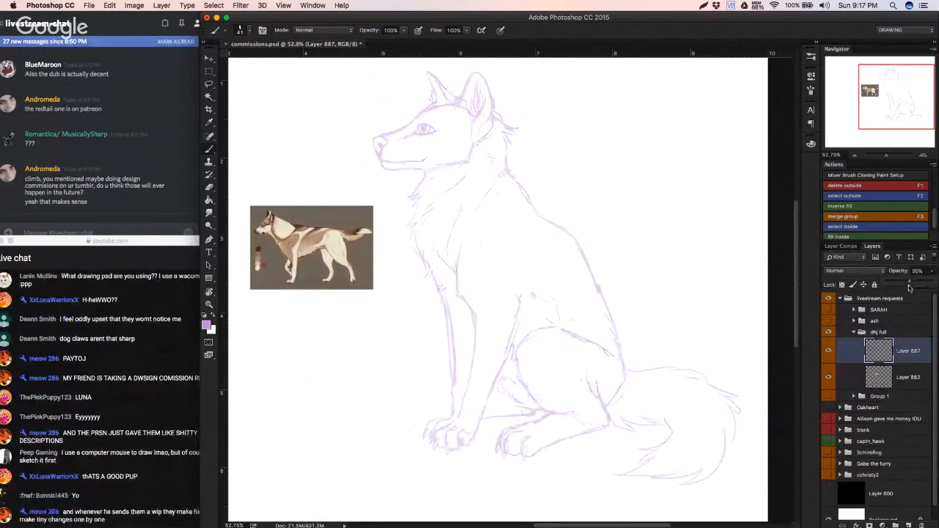
click(908, 525)
Step: Undo the light purple test stroke and ink the near front paw's three toes in black on the new layer
drag(591, 413, 624, 403)
drag(538, 410, 556, 395)
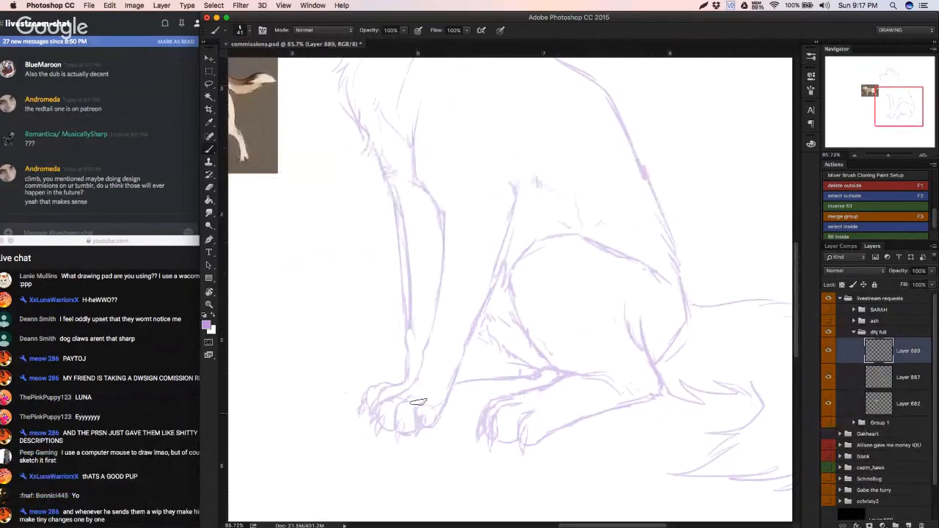
drag(427, 401, 415, 406)
key(super+z)
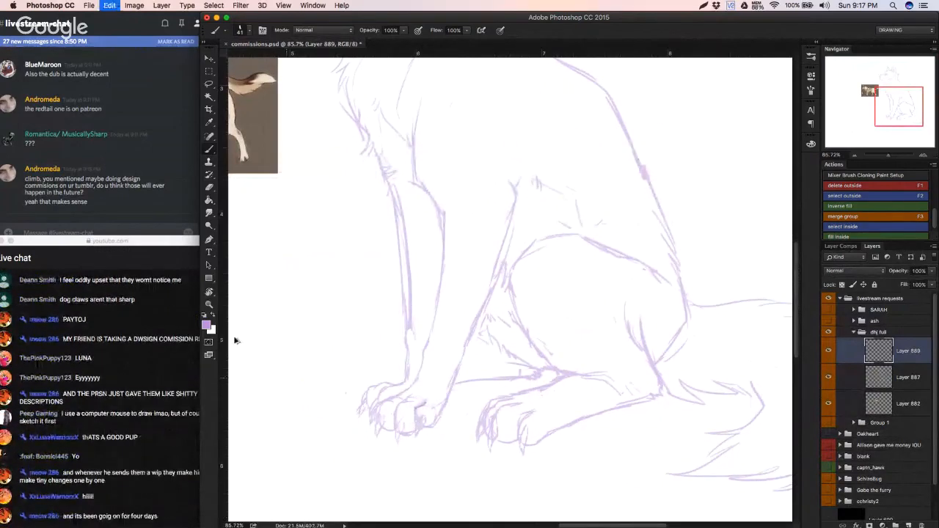
scroll(405, 413, up, 5)
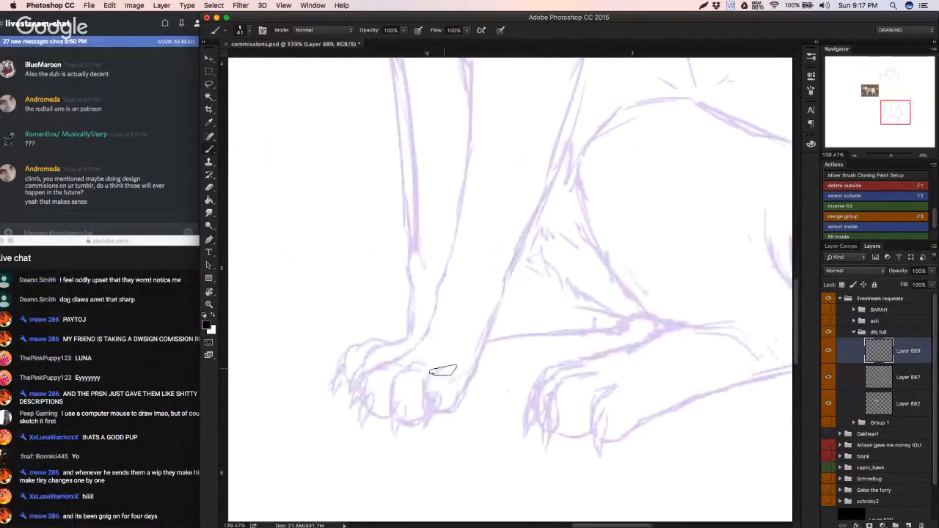
mouse_move(446, 368)
mouse_down()
mouse_move(424, 389)
mouse_move(433, 413)
mouse_move(468, 389)
mouse_move(480, 349)
mouse_up()
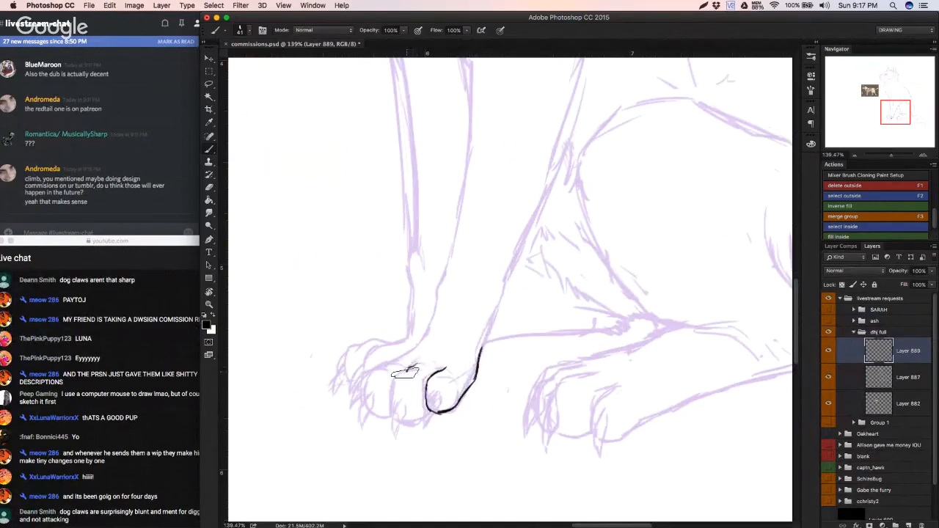
mouse_move(390, 389)
mouse_down()
mouse_move(396, 424)
mouse_move(415, 424)
mouse_move(435, 409)
mouse_up()
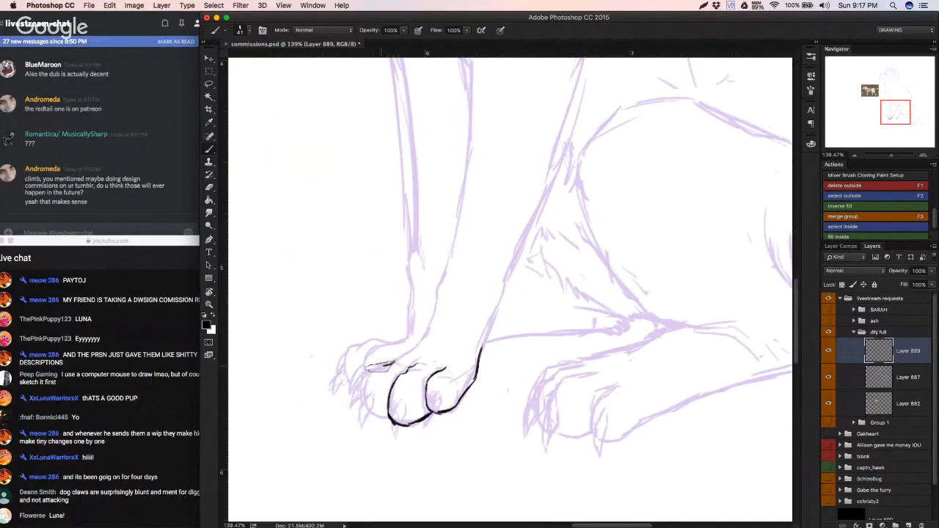
mouse_move(380, 366)
mouse_down()
mouse_move(364, 404)
mouse_move(389, 421)
mouse_up()
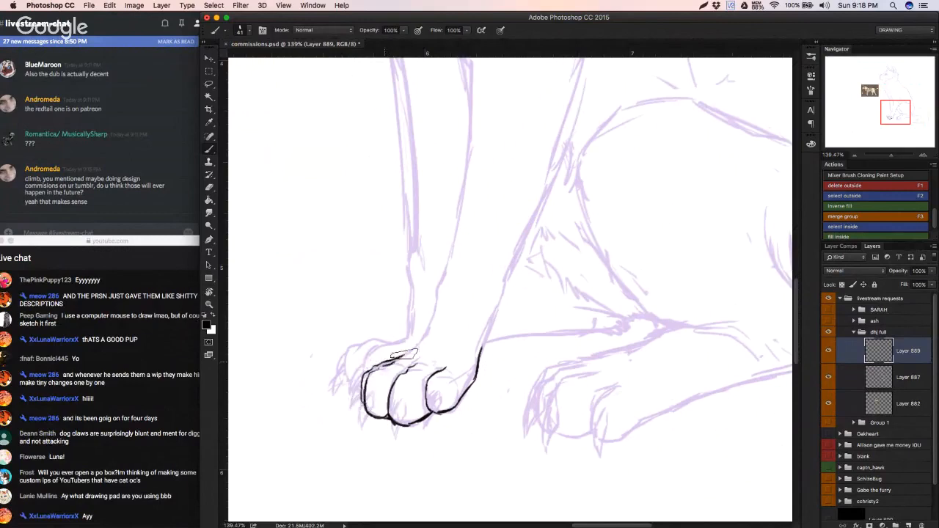
Step: Ink the near front paw's top edge up to the leg, and erase and redraw the middle toe's side line
drag(403, 354, 428, 339)
mouse_move(518, 362)
mouse_down()
mouse_move(462, 361)
mouse_move(539, 355)
mouse_up()
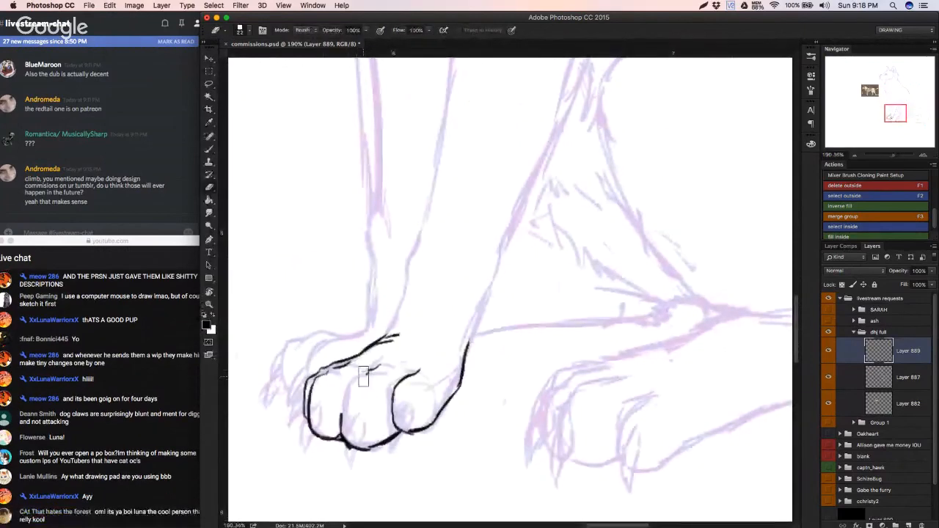
key(b)
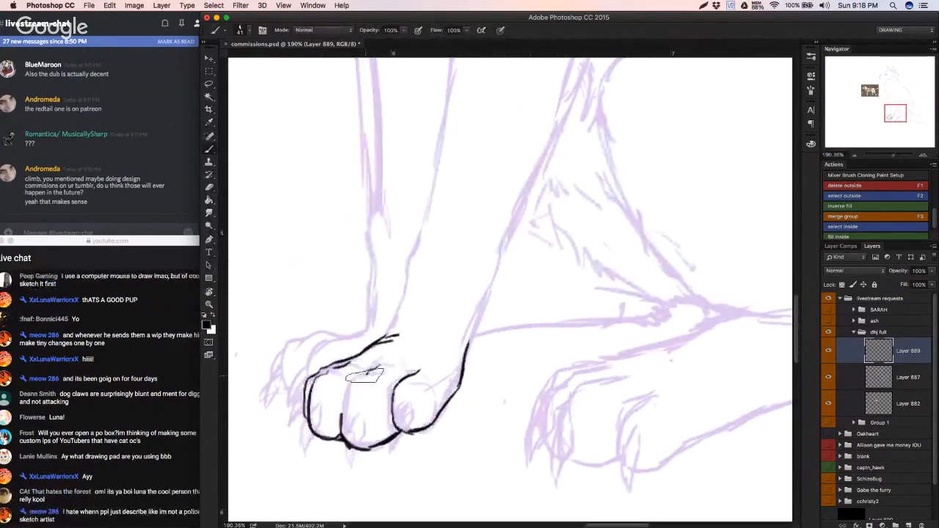
drag(352, 373, 341, 415)
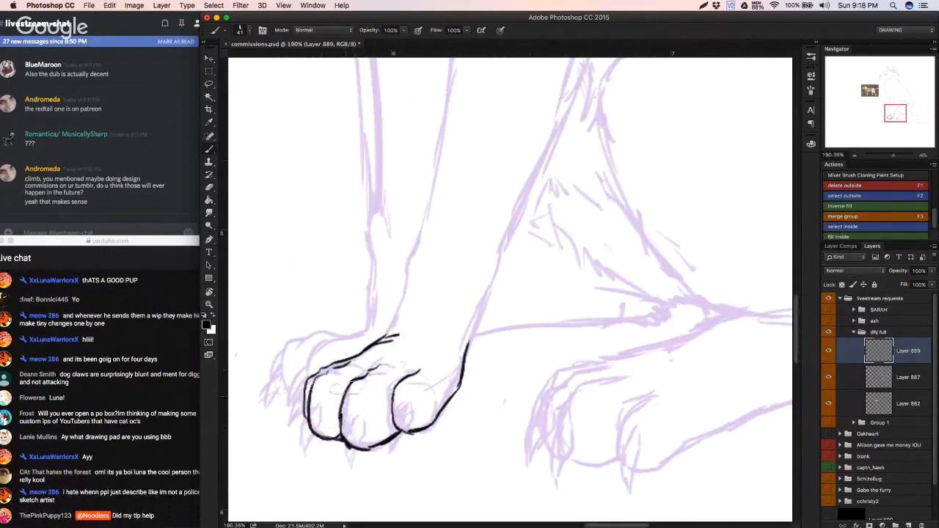
scroll(338, 387, down, 3)
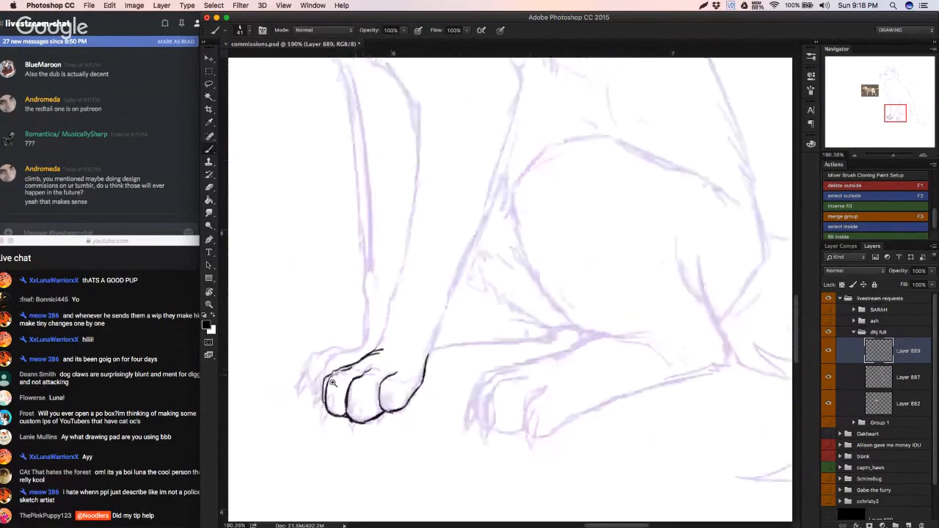
Step: Erase stray ink below the near front paw's middle toe and try restroking the lower toe outlines
scroll(337, 387, up, 4)
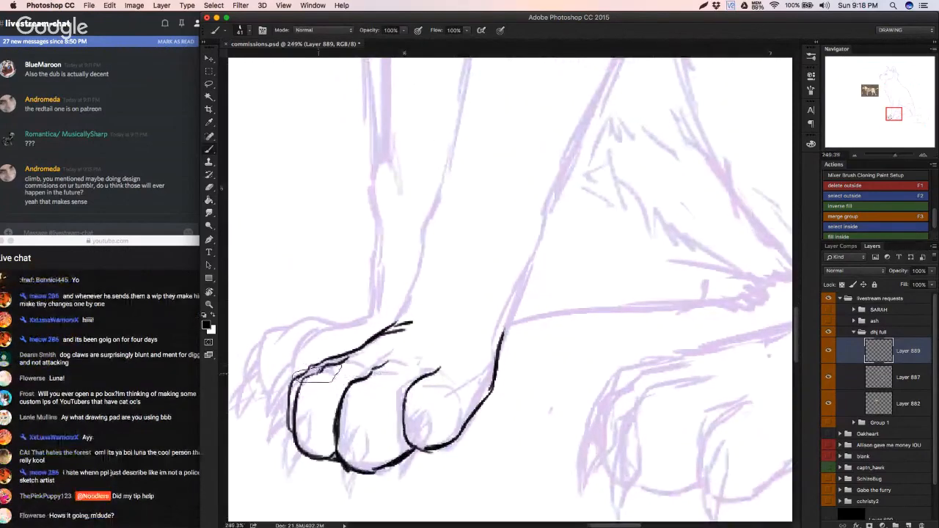
scroll(315, 374, down, 6)
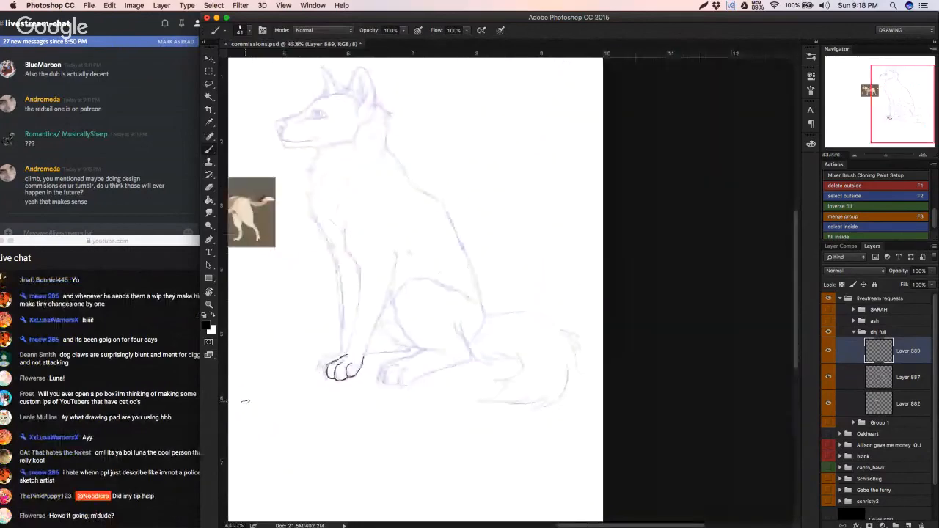
drag(444, 409, 506, 390)
drag(236, 334, 616, 401)
key(e)
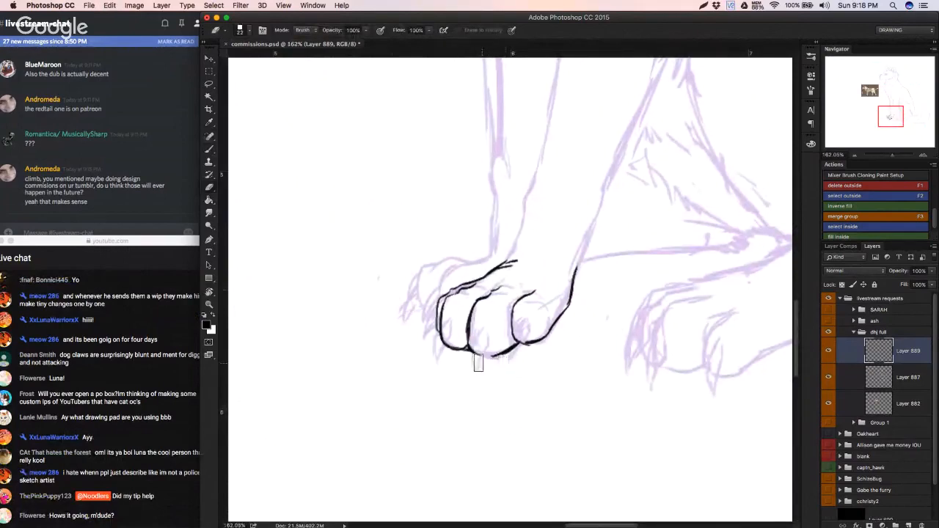
key(b)
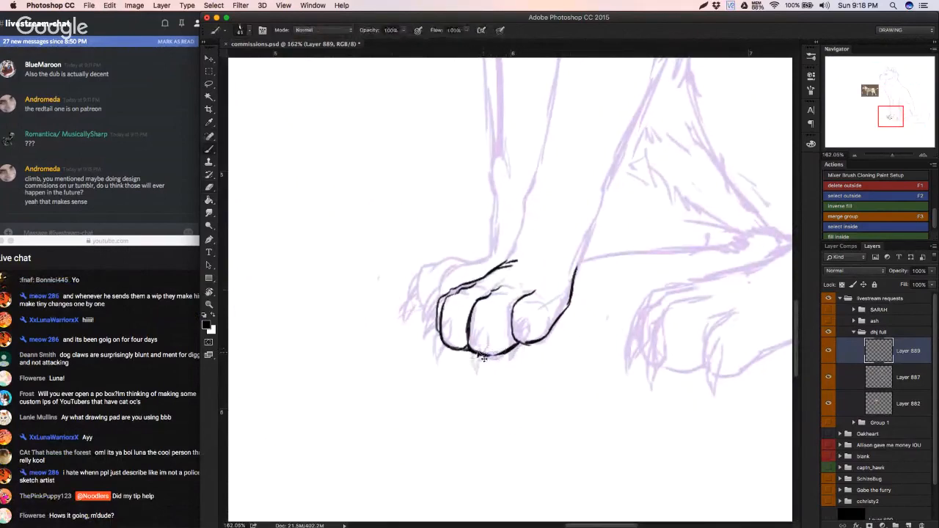
mouse_move(469, 348)
mouse_down()
mouse_move(501, 355)
mouse_move(554, 332)
mouse_move(572, 295)
mouse_up()
key(super+z)
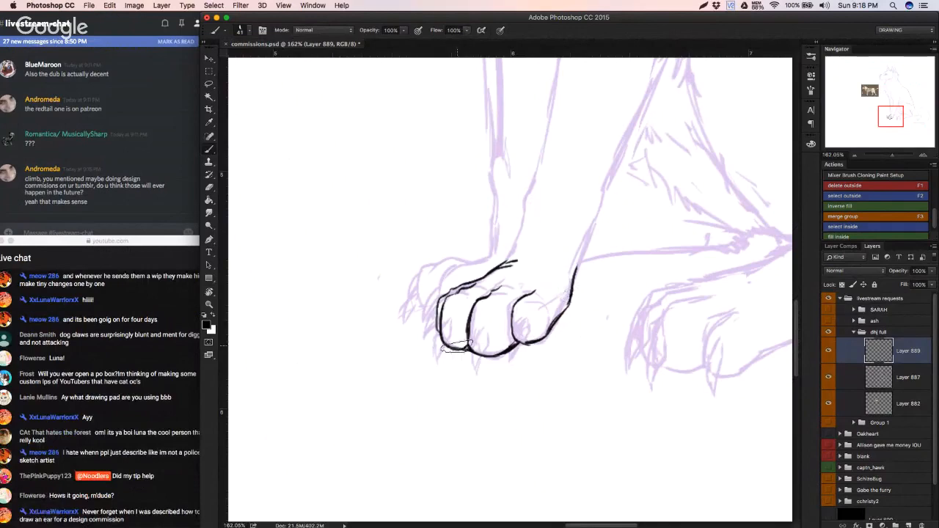
mouse_move(463, 302)
mouse_down()
mouse_move(490, 302)
mouse_move(469, 308)
mouse_move(466, 325)
mouse_up()
key(super+z)
Step: Hide and reshow the purple sketch layer to check the paw's ink lines on their own
scroll(506, 309, down, 5)
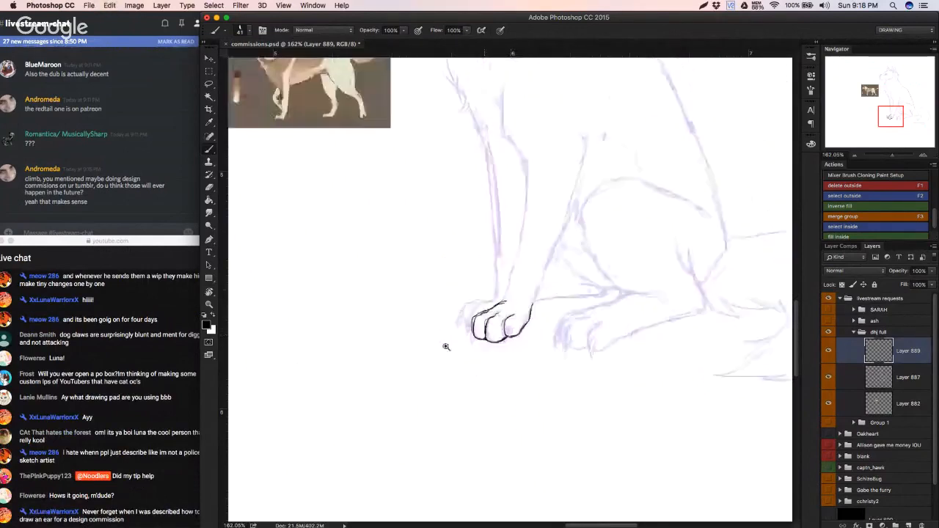
click(829, 376)
click(829, 376)
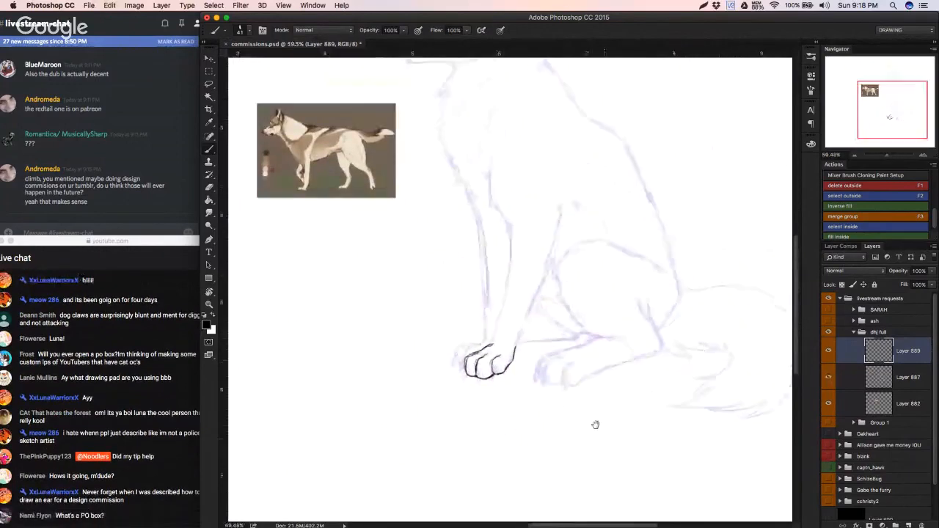
scroll(396, 411, up, 4)
key(super+z)
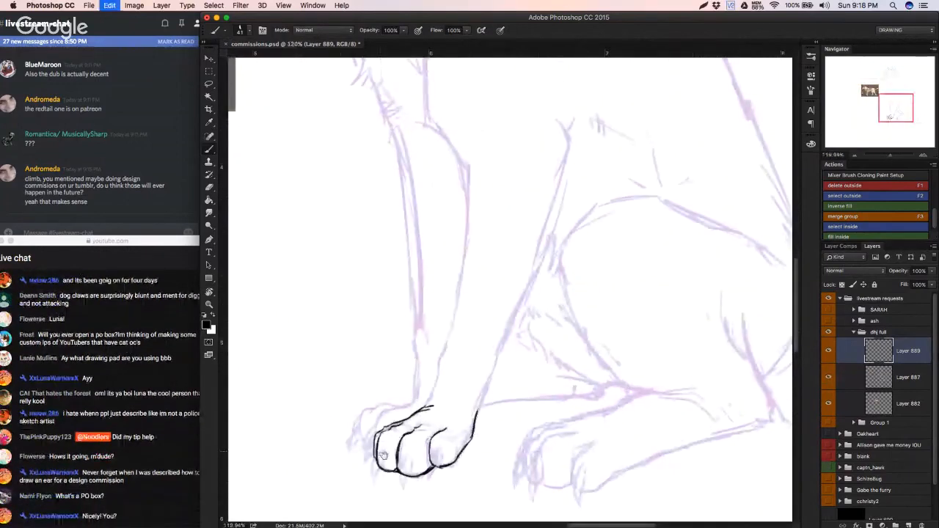
drag(383, 451, 373, 461)
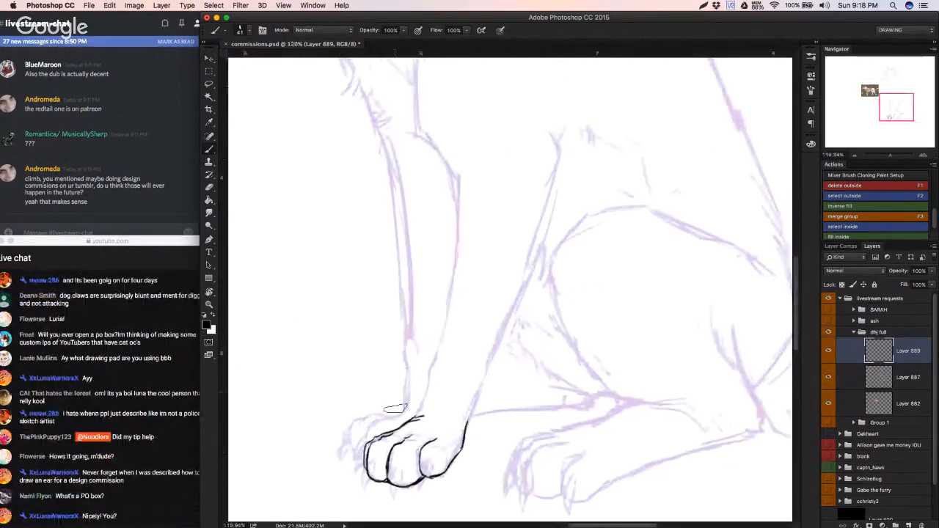
click(152, 441)
click(377, 402)
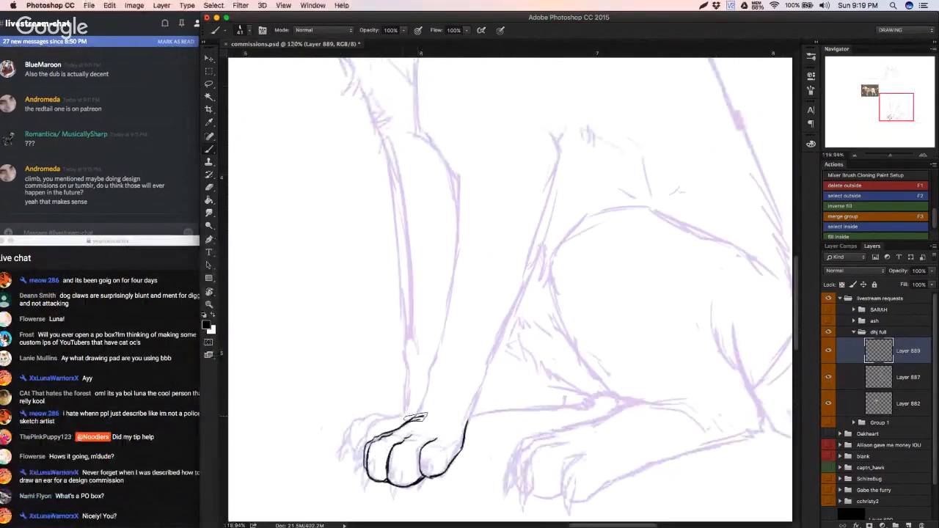
Step: Ink the start of the near front leg's front edge above the paw and shift the inked lines slightly toward the dog's rear
drag(420, 409, 427, 384)
key(super+z)
drag(411, 419, 430, 371)
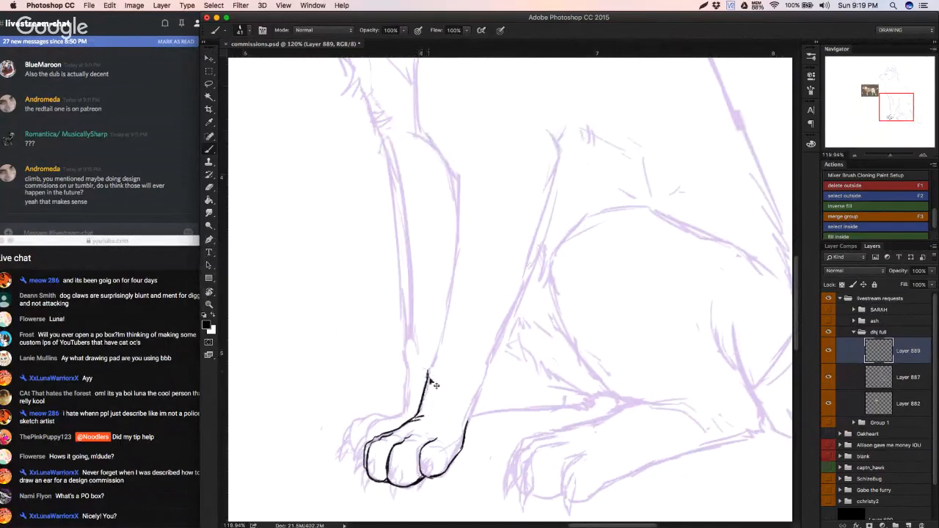
key(super+z)
drag(425, 382, 436, 360)
drag(468, 428, 480, 400)
key(super+z)
key(alt+super+z)
key(alt+super+z)
key(alt+super+z)
super+drag(424, 423, 432, 422)
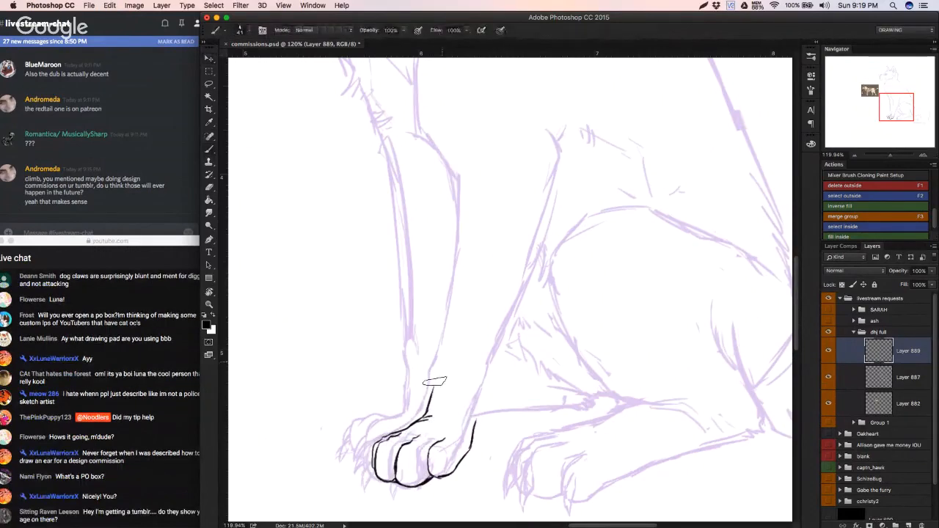
Step: Ink the near foreleg's front edge up to the bend and its rear edge partway up from the paw
drag(434, 383, 445, 339)
mouse_move(477, 409)
mouse_down()
mouse_move(494, 344)
mouse_move(459, 201)
mouse_up()
key(super+z)
mouse_move(442, 346)
mouse_down()
mouse_move(456, 189)
mouse_move(443, 339)
mouse_up()
key(super+z)
key(super+z)
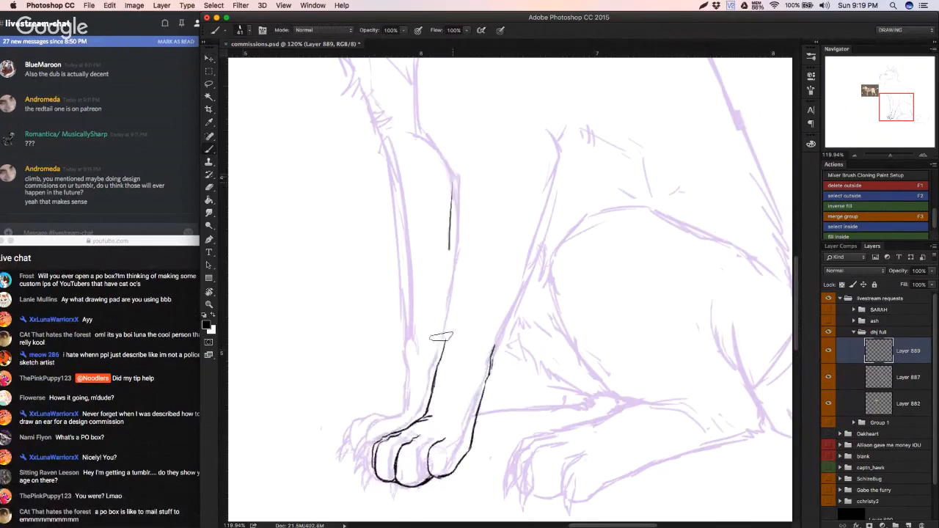
key(super+z)
drag(455, 176, 443, 339)
key(super+z)
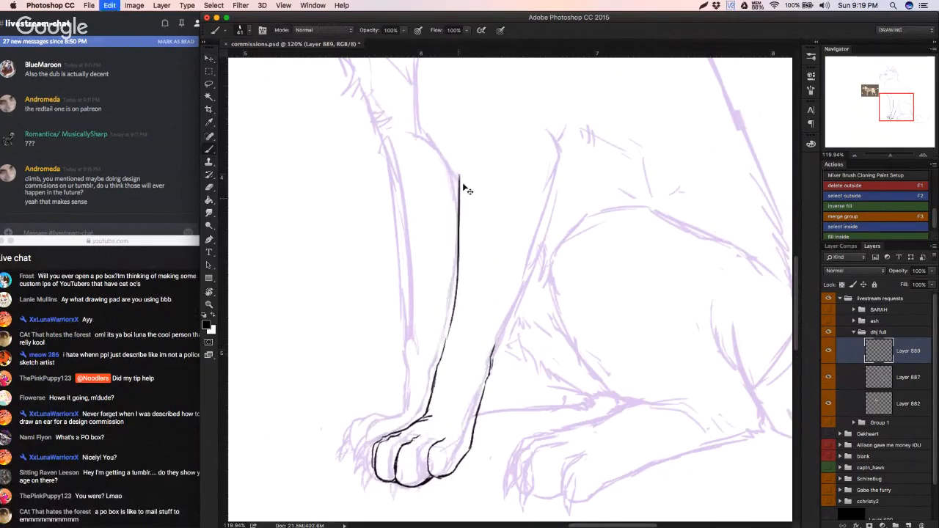
drag(457, 176, 438, 314)
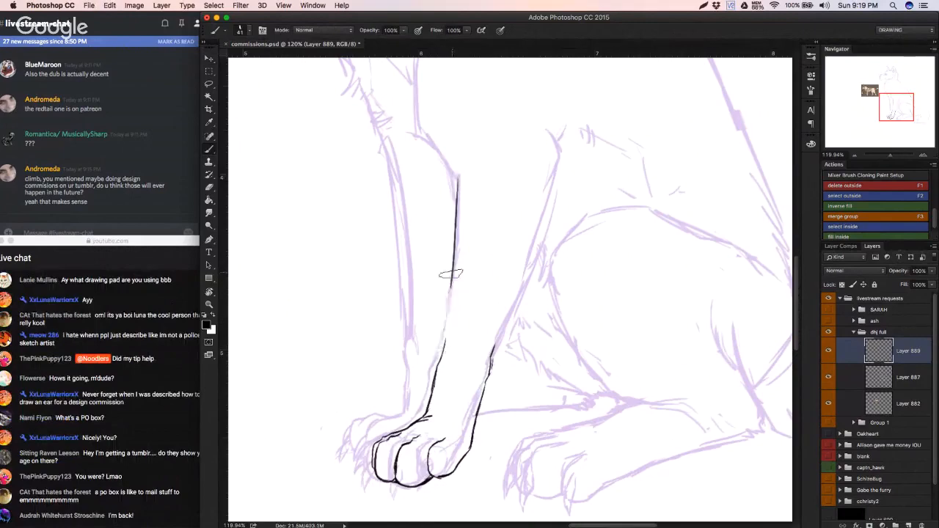
mouse_move(447, 309)
mouse_down()
mouse_move(441, 351)
mouse_move(419, 342)
mouse_move(441, 347)
mouse_up()
Step: Continue the near front leg's front edge in black from the bend up into the chest
drag(438, 364, 423, 471)
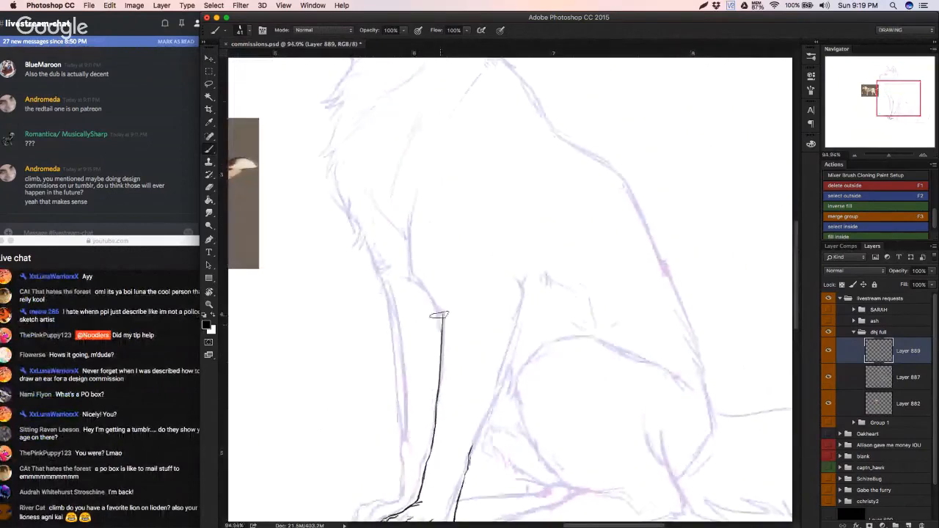
key(super+z)
mouse_move(442, 313)
mouse_down()
mouse_move(411, 269)
mouse_move(423, 194)
mouse_up()
mouse_move(421, 198)
mouse_down()
mouse_move(414, 270)
mouse_move(443, 316)
mouse_up()
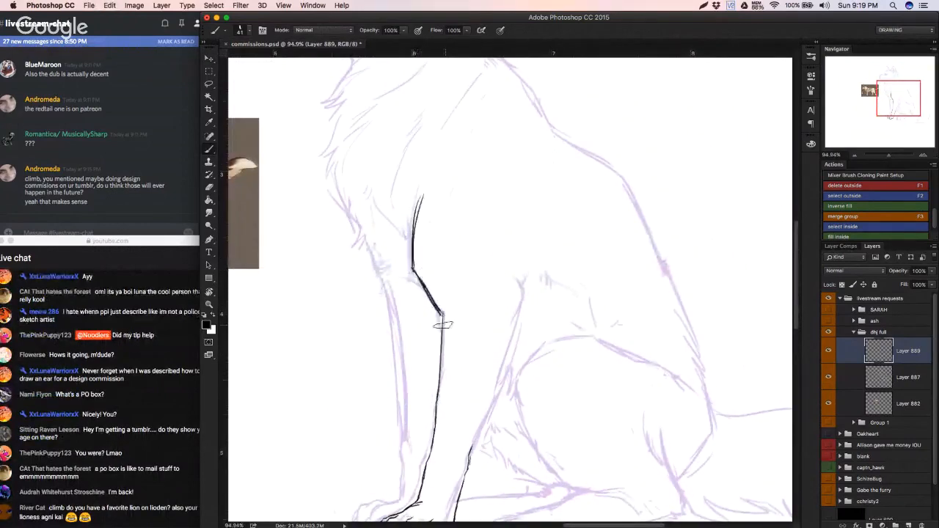
Step: Ink the elbow point and the short stretch of the near front leg's rear edge just below it
mouse_move(515, 282)
mouse_down()
mouse_move(522, 302)
mouse_move(503, 358)
mouse_up()
key(super+z)
drag(522, 303, 487, 373)
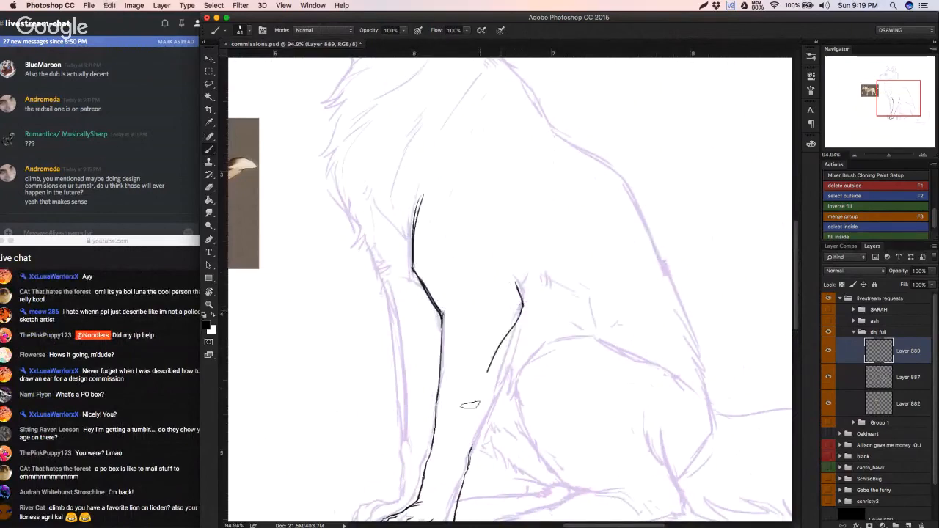
key(super+z)
drag(522, 302, 498, 369)
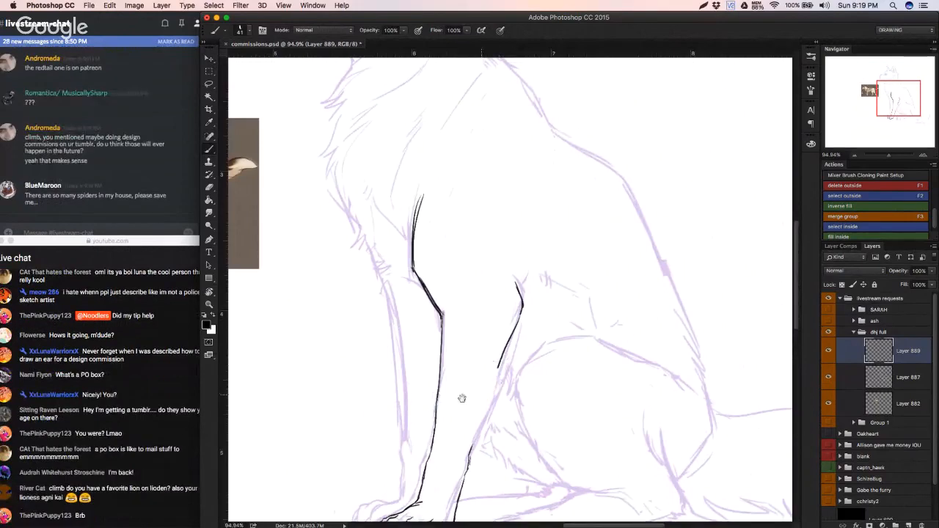
Step: Ink the middle stretch of the near front leg's rear edge, joining the elbow line to the lower leg line
drag(462, 398, 424, 354)
drag(460, 323, 433, 405)
key(super+z)
drag(461, 323, 445, 373)
key(super+z)
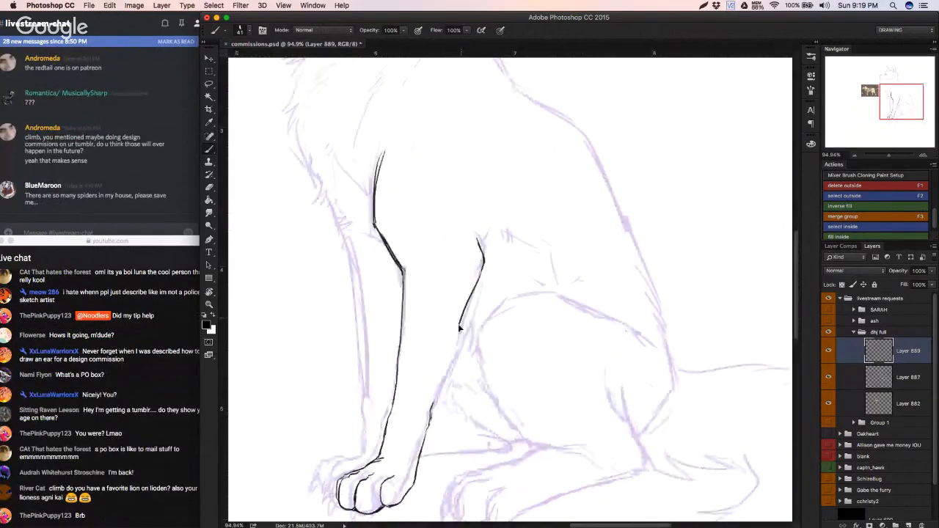
key(super+z)
mouse_move(459, 325)
mouse_down()
mouse_move(434, 407)
mouse_move(448, 352)
mouse_up()
key(super+z)
key(super+z)
drag(431, 411, 461, 314)
Step: Hide and reshow the purple sketch layer to check the whole inked front leg
mouse_move(447, 351)
mouse_down()
mouse_move(460, 316)
mouse_move(440, 314)
mouse_up()
click(830, 378)
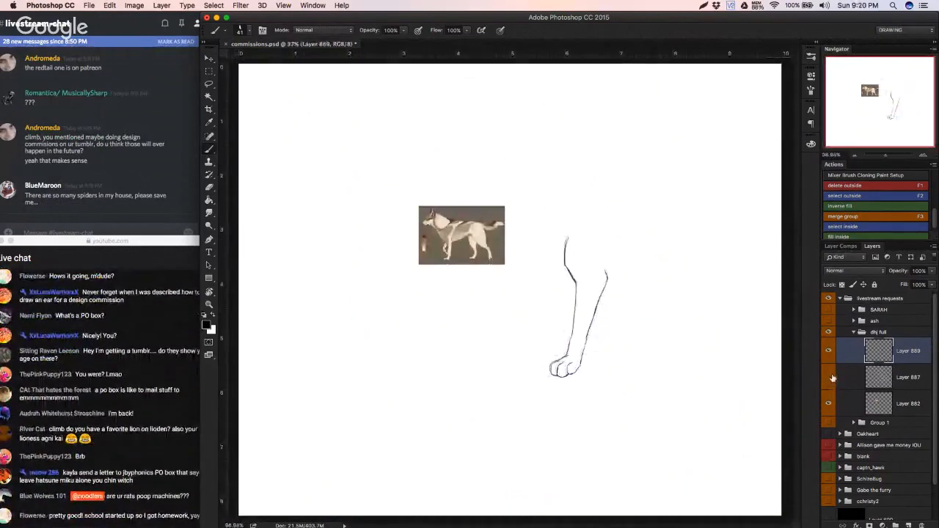
click(830, 378)
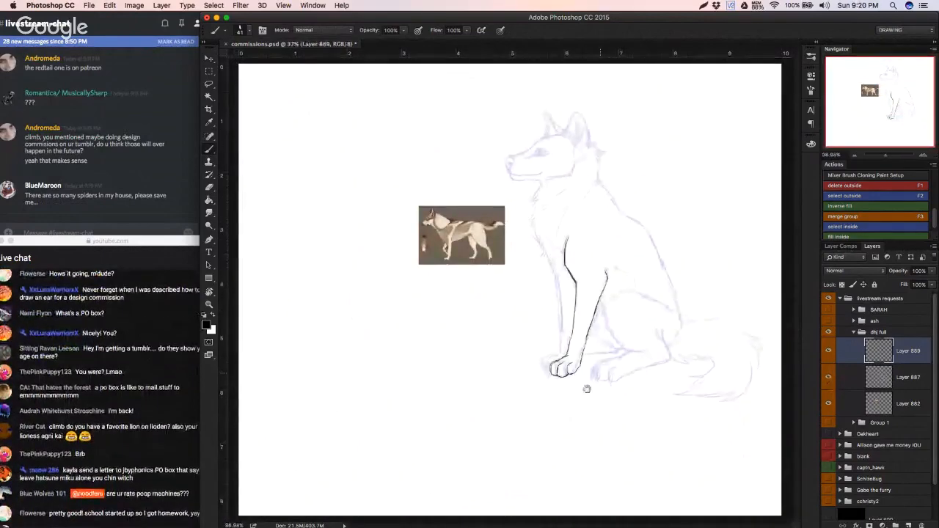
Step: Erase and redraw the near front leg's front edge between chest and bend, and ink the short line behind the elbow
drag(600, 298, 630, 285)
drag(614, 275, 503, 305)
key(e)
drag(424, 237, 452, 291)
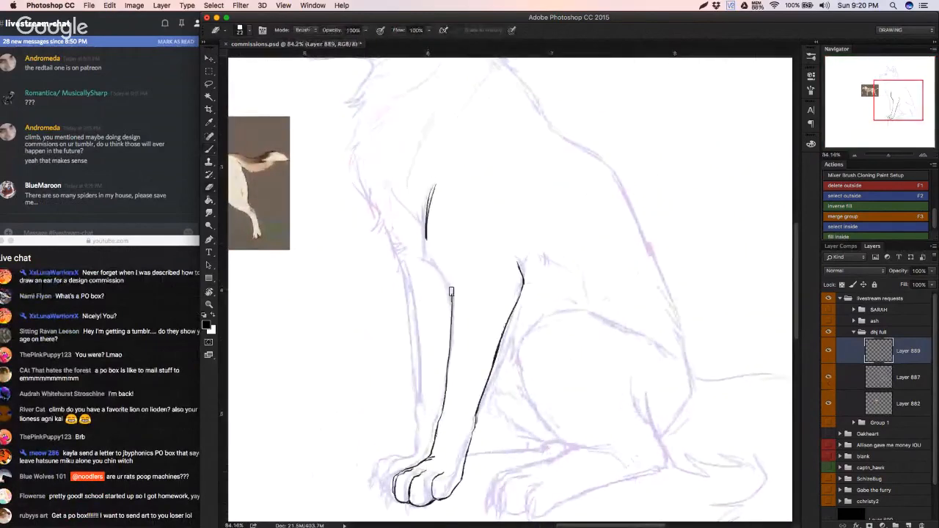
key(b)
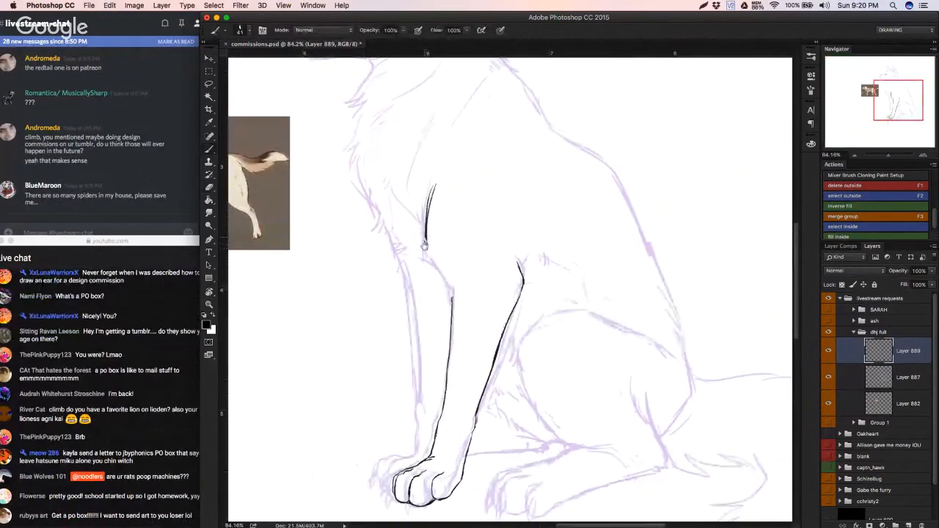
drag(424, 247, 461, 261)
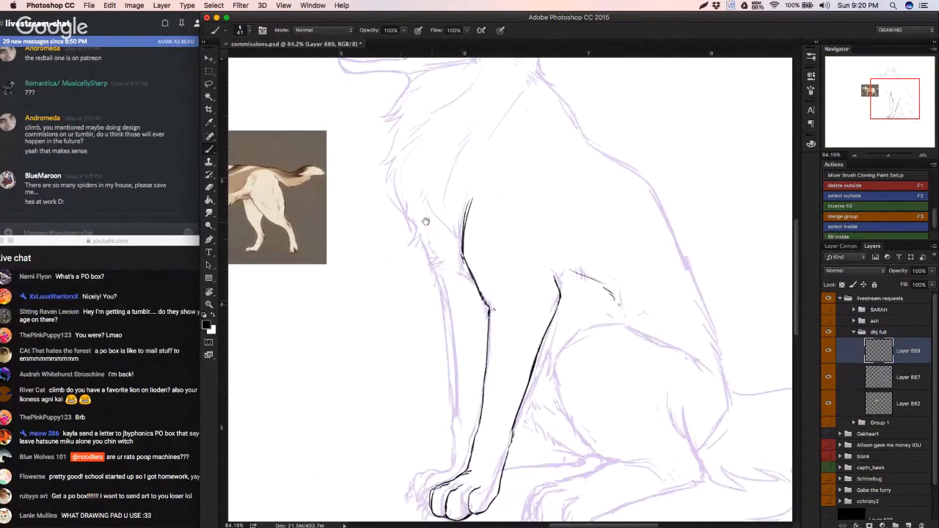
Step: Ink the eye's upper and lower lids and the tear-duct line running toward the muzzle
drag(429, 224, 500, 385)
mouse_move(473, 223)
mouse_down()
mouse_move(443, 316)
mouse_move(491, 218)
mouse_up()
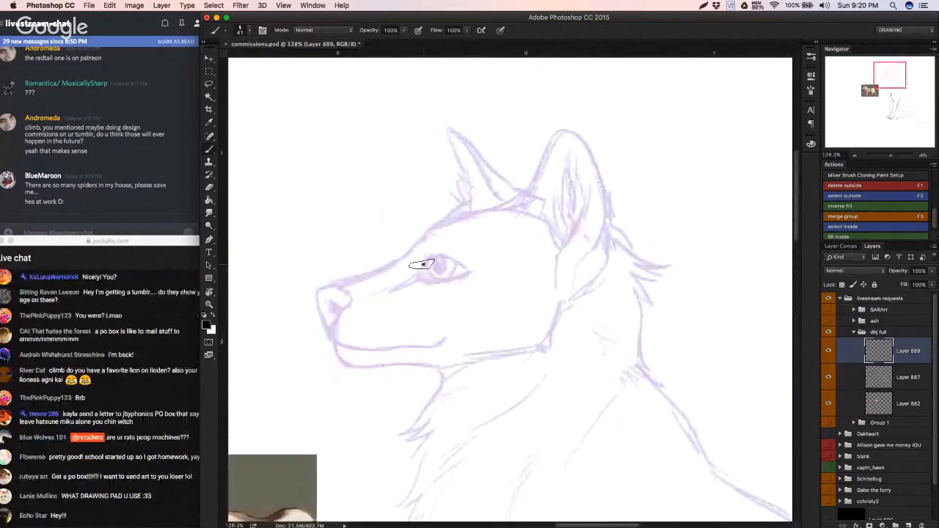
key(super+z)
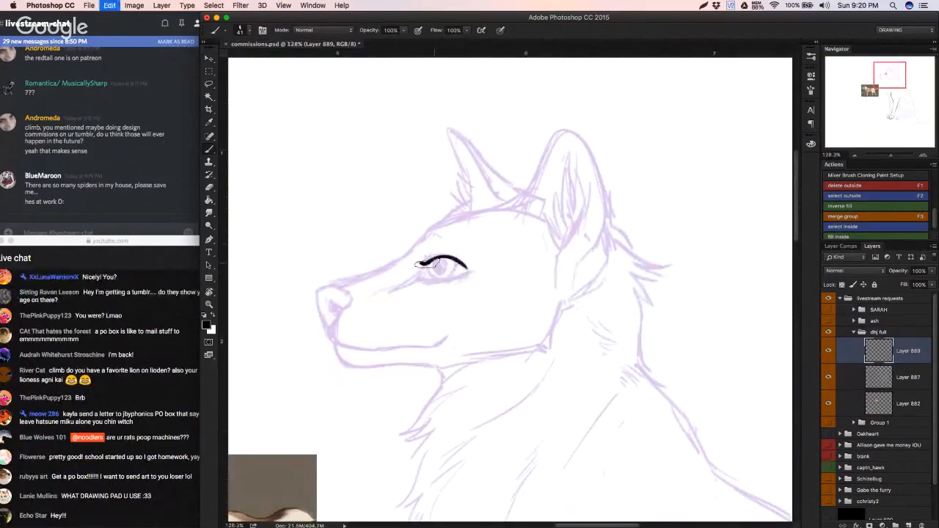
key(super+z)
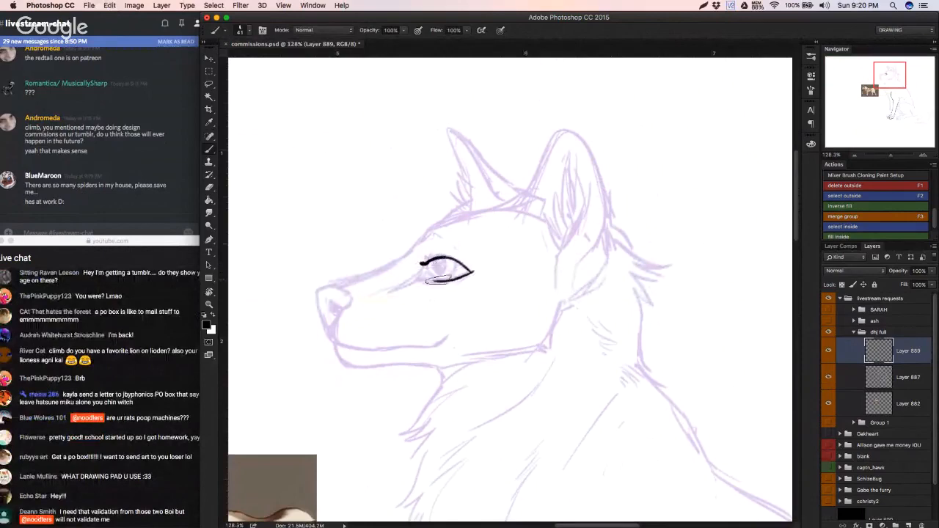
key(super+z)
drag(425, 278, 390, 284)
Step: Ink the iris outline and the narrow pupil inside the eye
key(super+z)
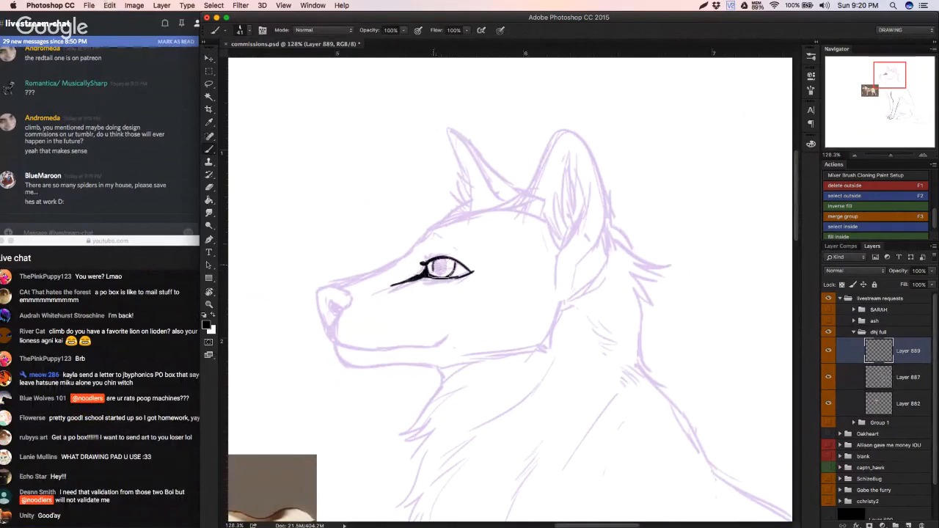
key(super+z)
drag(437, 259, 440, 271)
key(super+z)
Step: Ink a curved brow line over the eye and undo the extra crease strokes beneath it
mouse_move(406, 275)
mouse_down()
mouse_move(393, 282)
mouse_move(411, 273)
mouse_up()
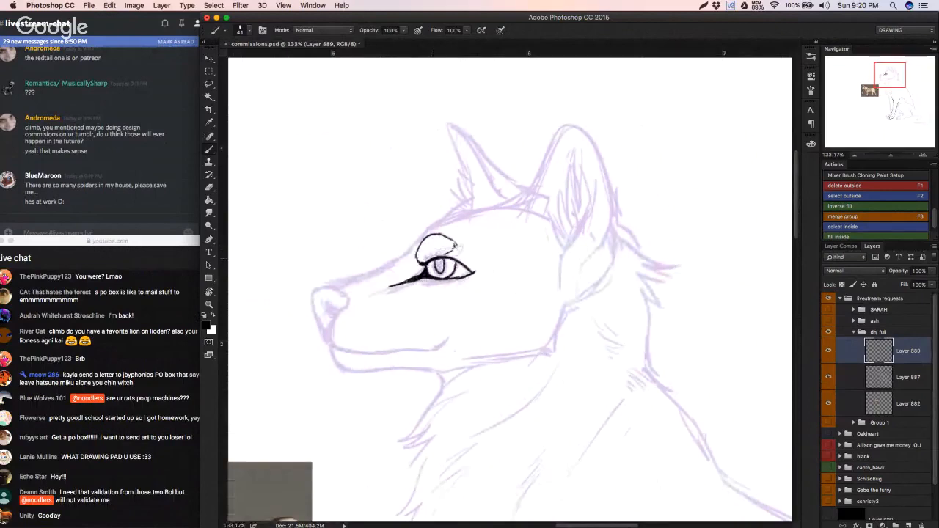
mouse_move(431, 259)
mouse_down()
mouse_move(406, 269)
mouse_move(437, 259)
mouse_up()
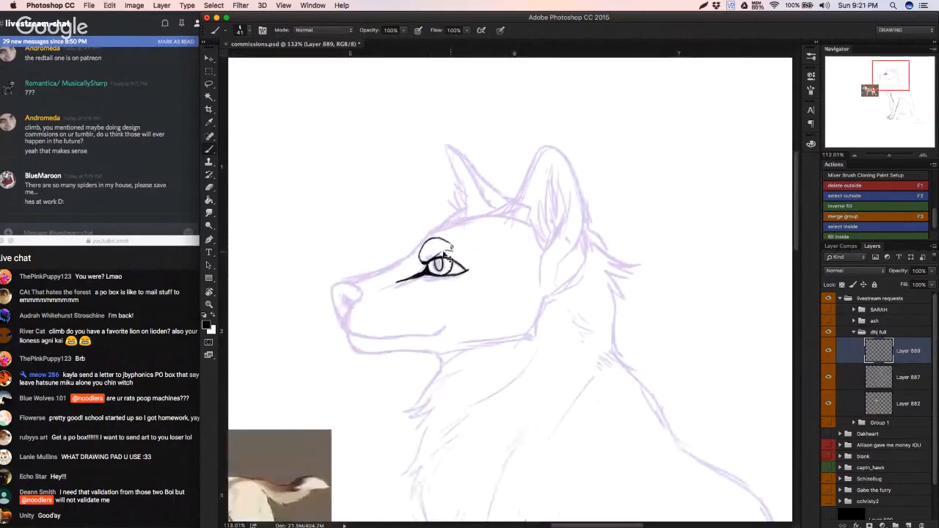
key(super+z)
key(super+z)
key(super+z)
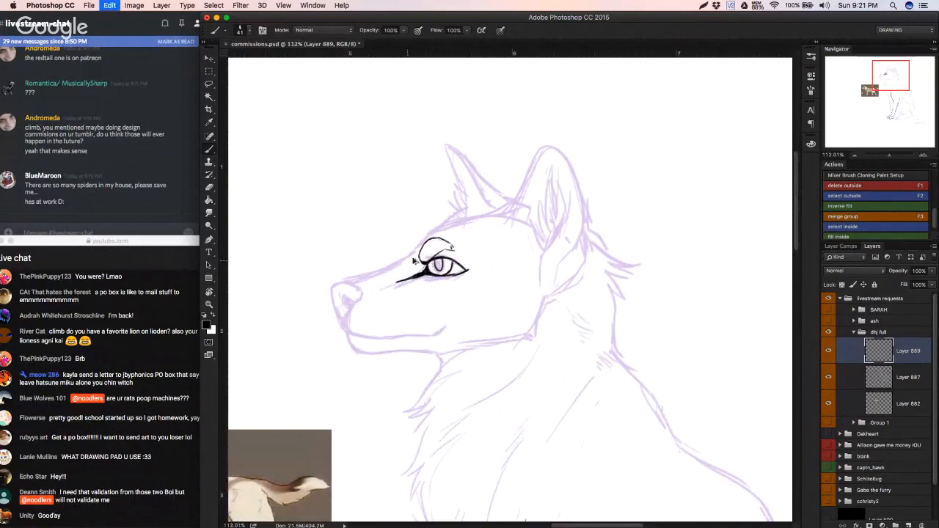
key(super+z)
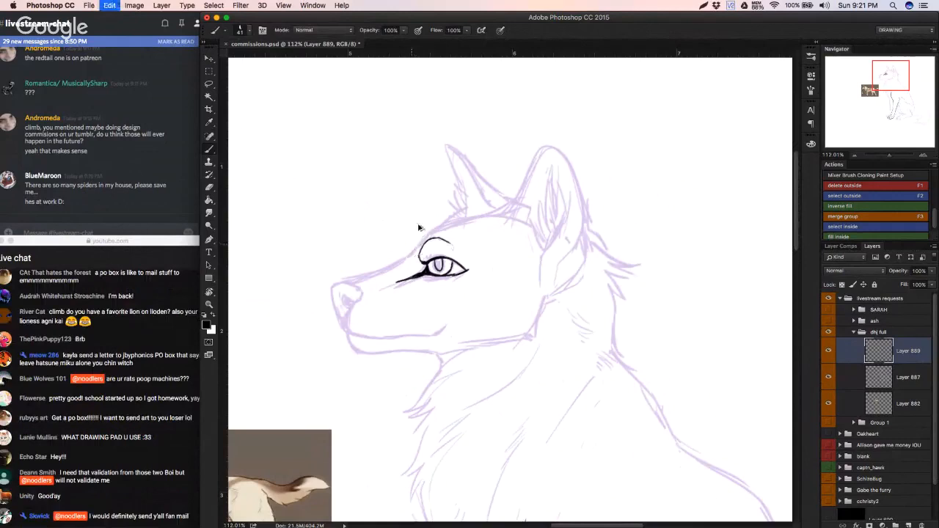
Step: Erase the rear part of the brow curve and try nudging the inked eye slightly toward the muzzle
key(e)
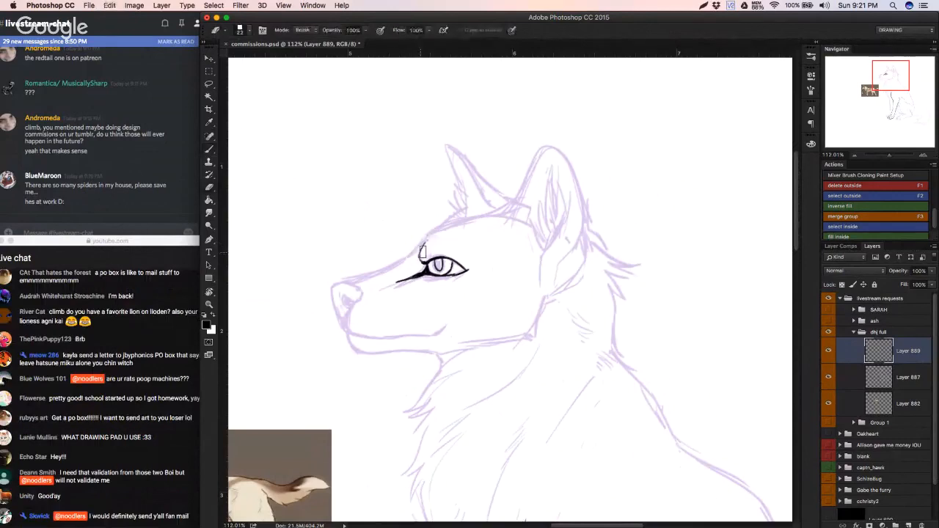
key(super+z)
drag(427, 246, 423, 252)
key(super+z)
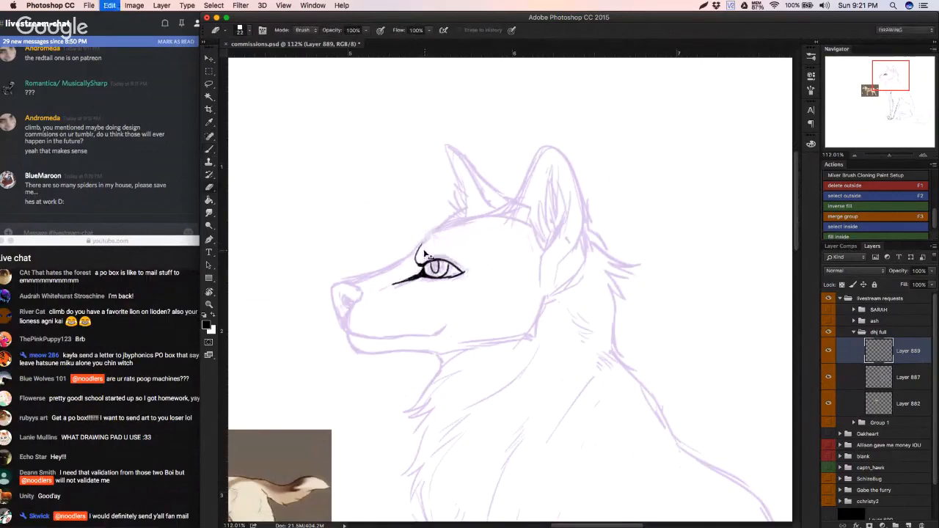
Step: Redraw the brow curve above the eye and ink the profile line from the forehead down the bridge of the muzzle
key(b)
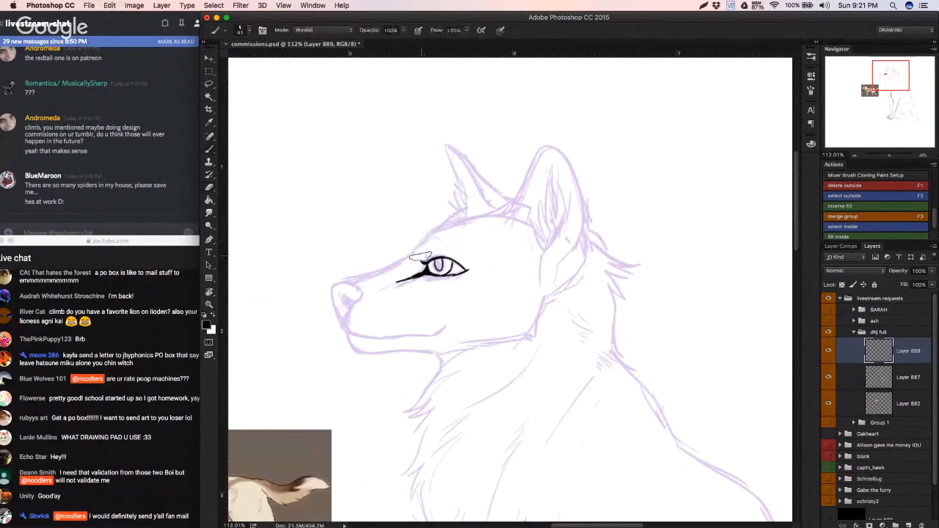
key(super+z)
key(super+z)
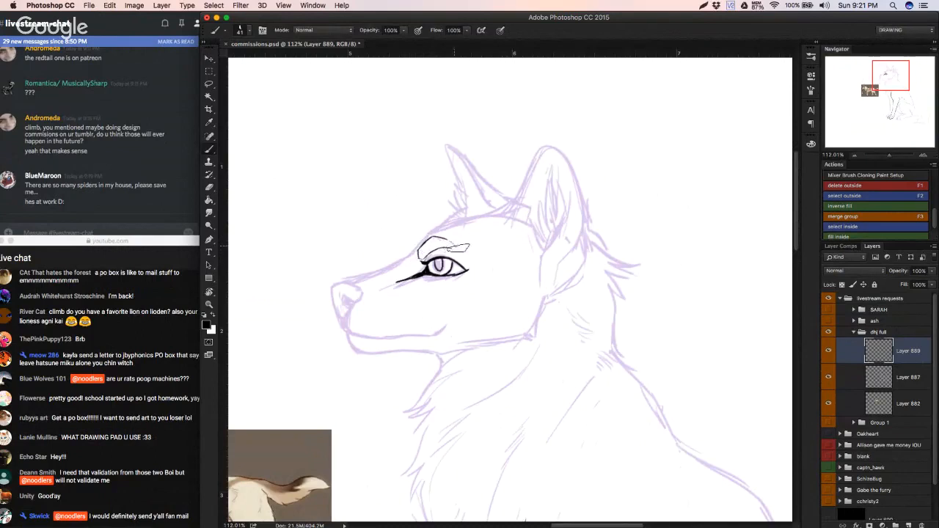
key(super+z)
drag(419, 242, 485, 214)
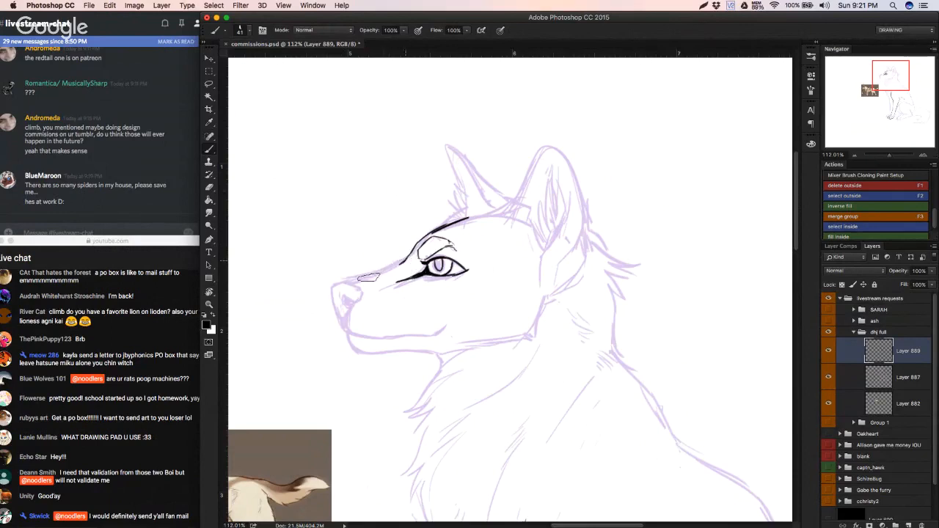
drag(403, 261, 352, 282)
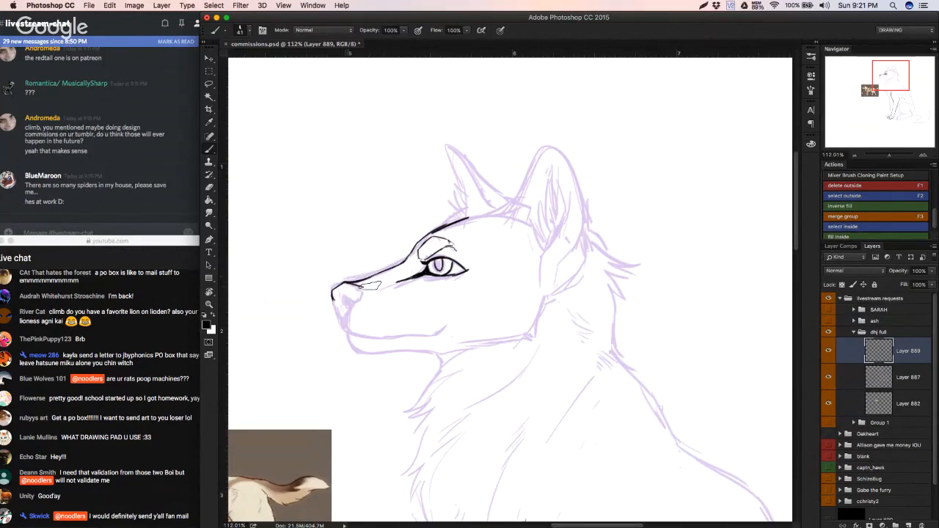
Step: Ink the nose outline at the muzzle tip and fill in the dark nostril
mouse_move(359, 285)
mouse_down()
mouse_move(362, 298)
mouse_move(339, 303)
mouse_up()
key(super+z)
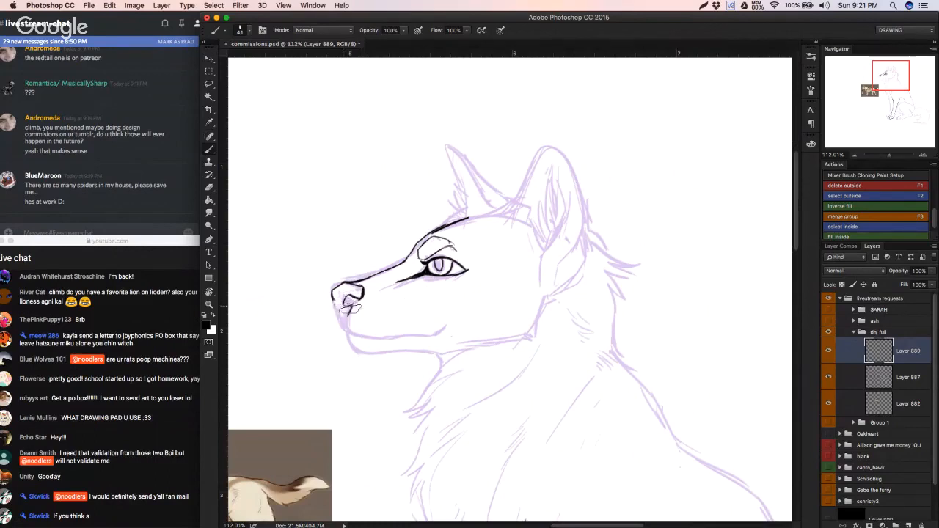
mouse_move(344, 302)
mouse_down()
mouse_move(354, 302)
mouse_move(342, 321)
mouse_up()
key(e)
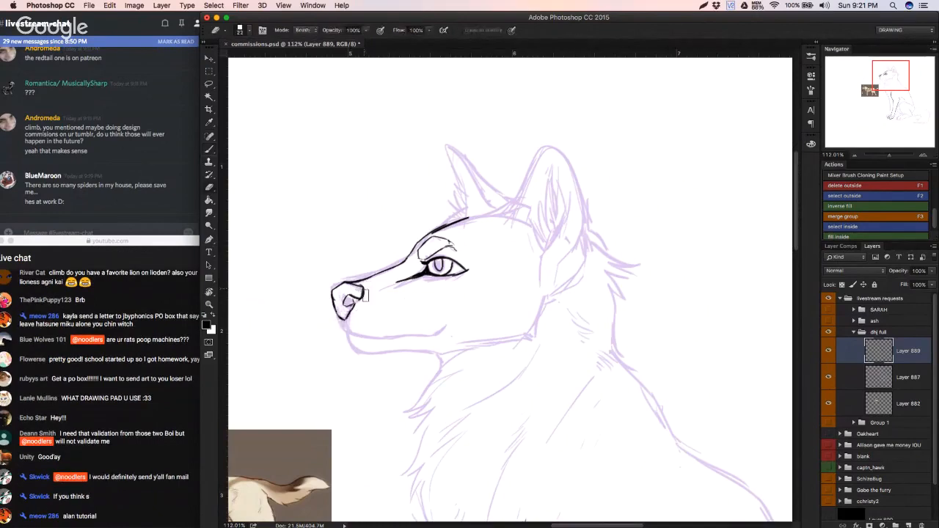
key(b)
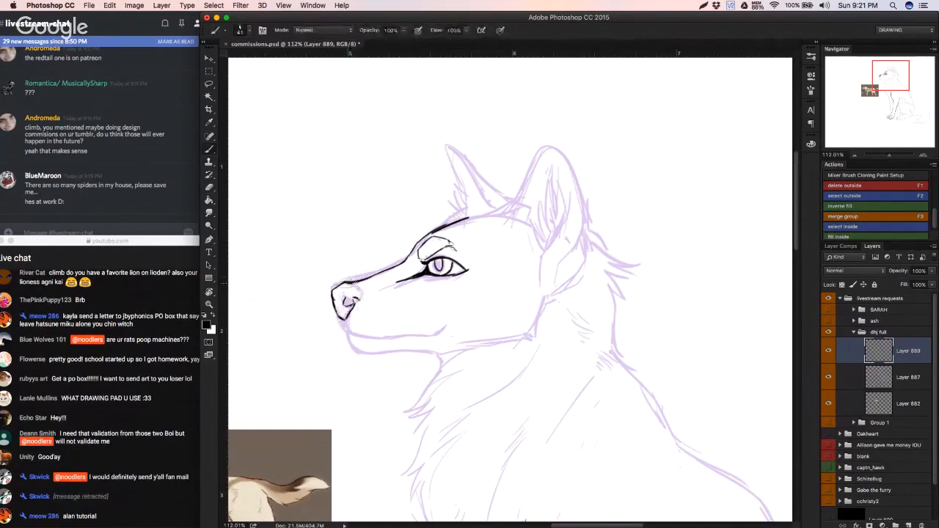
drag(340, 284, 347, 283)
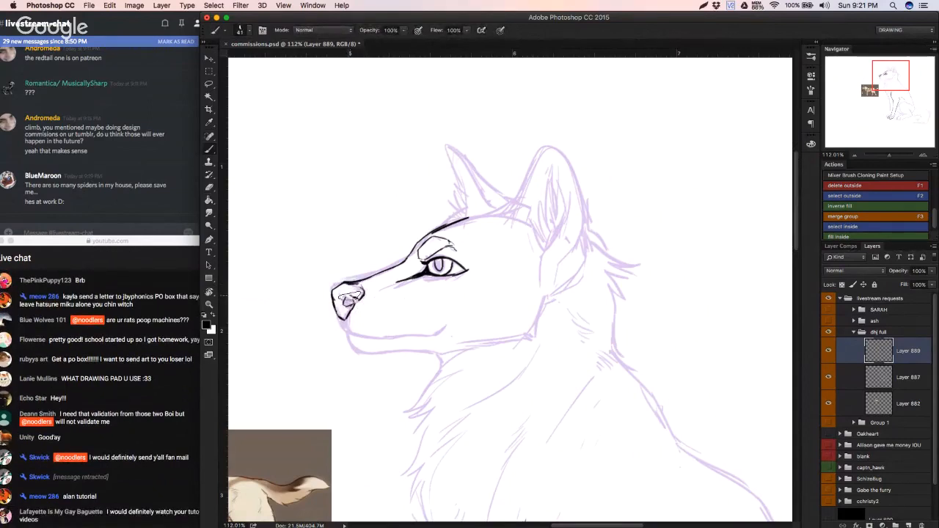
drag(339, 300, 349, 299)
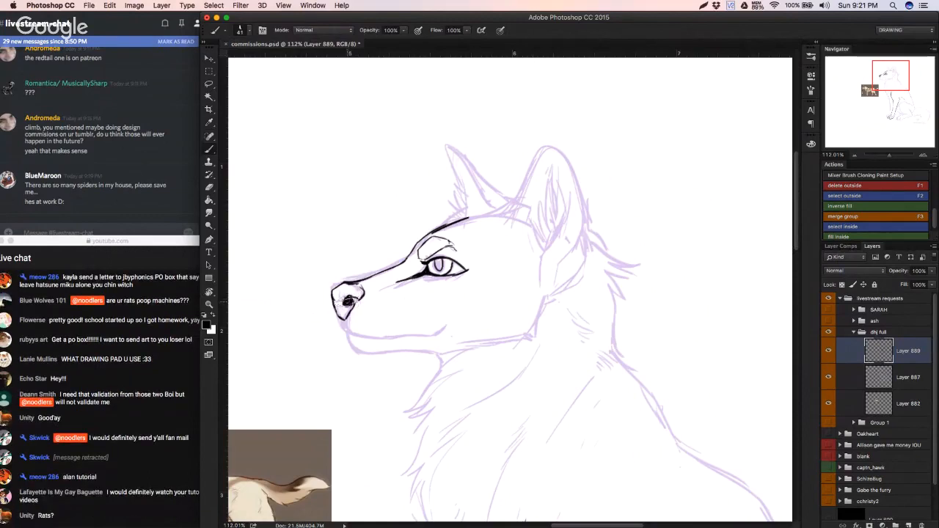
Step: Ink the mouth line from below the nose along the muzzle and check it with the sketch layer hidden
mouse_move(325, 329)
mouse_down()
mouse_move(300, 343)
mouse_move(370, 331)
mouse_move(349, 336)
mouse_move(403, 341)
mouse_up()
key(super+z)
mouse_move(345, 331)
mouse_down()
mouse_move(442, 337)
mouse_move(433, 338)
mouse_move(479, 319)
mouse_move(393, 341)
mouse_move(447, 337)
mouse_up()
key(super+z)
key(alt+super+z)
key(alt+super+z)
key(alt+super+z)
key(super+z)
key(super+z)
key(super+z)
scroll(460, 337, down, 5)
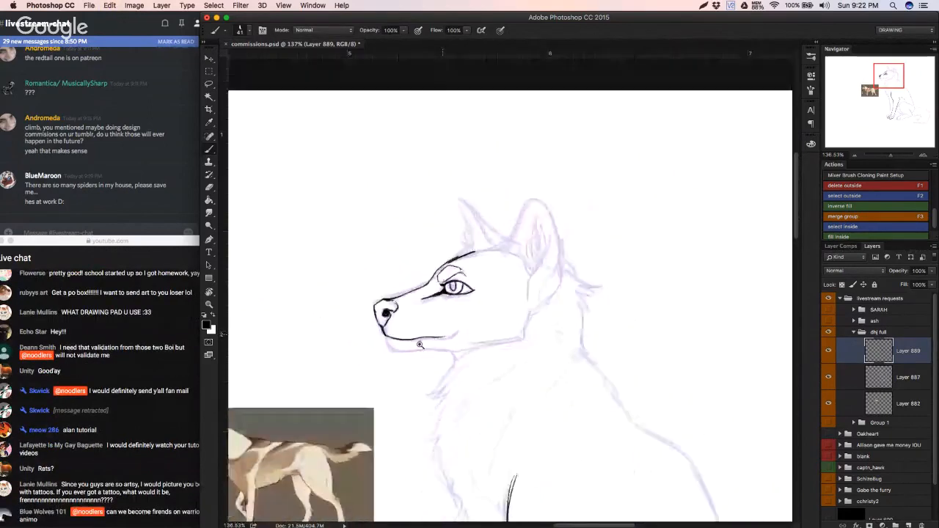
click(828, 377)
click(828, 377)
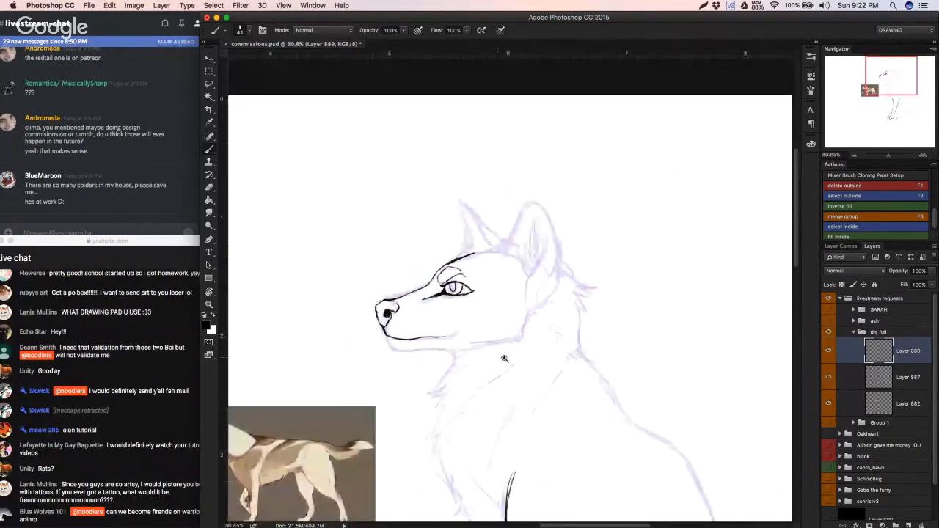
Step: Ink the thick dark mouth corner and the chin and lower jaw line beneath it
scroll(506, 359, up, 4)
mouse_move(396, 322)
mouse_down()
mouse_move(438, 309)
mouse_move(369, 335)
mouse_move(437, 315)
mouse_up()
key(super+z)
key(super+z)
mouse_move(328, 311)
mouse_down()
mouse_move(350, 347)
mouse_move(461, 335)
mouse_up()
key(super+z)
drag(352, 345, 438, 336)
key(super+z)
drag(351, 345, 477, 338)
Step: Ink the first pointed fur strokes on the throat just behind the lower jaw
key(super+z)
mouse_move(470, 333)
mouse_down()
mouse_move(548, 321)
mouse_move(489, 329)
mouse_move(512, 334)
mouse_up()
key(super+alt+z)
key(super+alt+z)
key(super+alt+z)
key(super+z)
mouse_move(453, 373)
mouse_down()
mouse_move(487, 343)
mouse_move(455, 358)
mouse_move(434, 390)
mouse_move(484, 365)
mouse_move(432, 376)
mouse_move(493, 365)
mouse_up()
Step: Ink the jawline from the throat fur back to the cheek corner and up toward the ear
key(super+z)
drag(512, 323, 617, 294)
key(super+z)
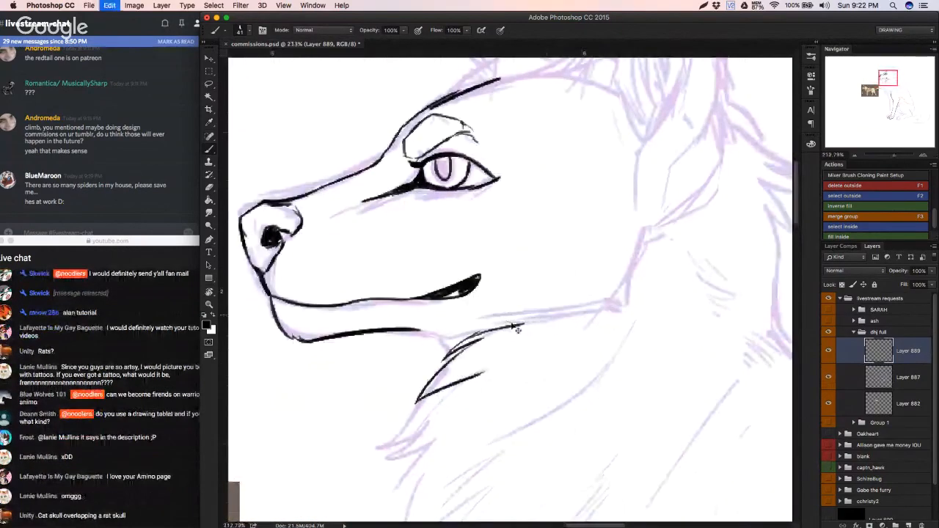
mouse_move(476, 332)
mouse_down()
mouse_move(605, 300)
mouse_move(635, 273)
mouse_move(646, 216)
mouse_up()
key(super+z)
drag(610, 244, 519, 276)
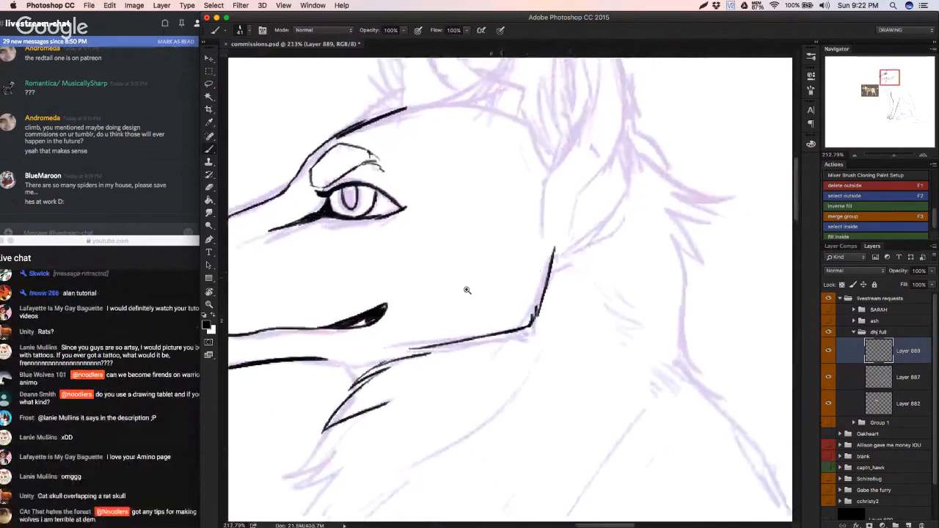
Step: Ink the jagged fur outline from the throat down the front of the chest toward the front leg
drag(468, 291, 507, 283)
mouse_move(591, 337)
mouse_down()
mouse_move(507, 299)
mouse_move(516, 305)
mouse_move(539, 286)
mouse_up()
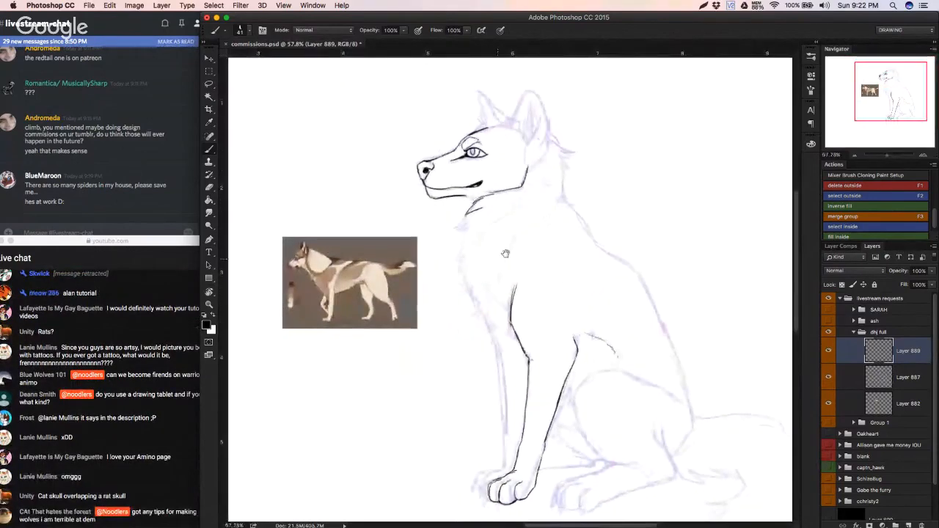
drag(505, 254, 525, 250)
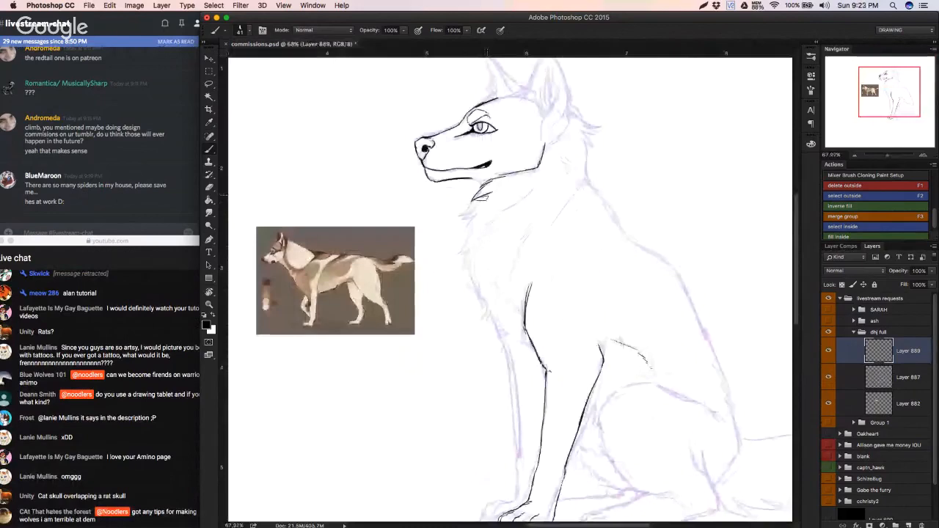
mouse_move(486, 195)
mouse_down()
mouse_move(465, 211)
mouse_move(468, 229)
mouse_move(456, 225)
mouse_move(459, 257)
mouse_move(466, 251)
mouse_up()
key(super+z)
scroll(473, 246, up, 2)
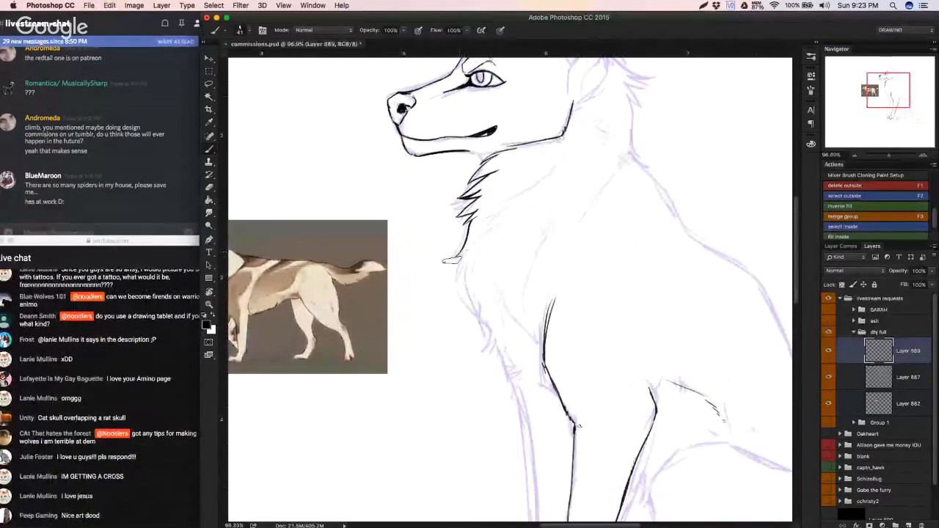
mouse_move(463, 252)
mouse_down()
mouse_move(456, 285)
mouse_move(463, 270)
mouse_move(463, 291)
mouse_move(486, 324)
mouse_move(479, 336)
mouse_move(489, 327)
mouse_move(505, 358)
mouse_up()
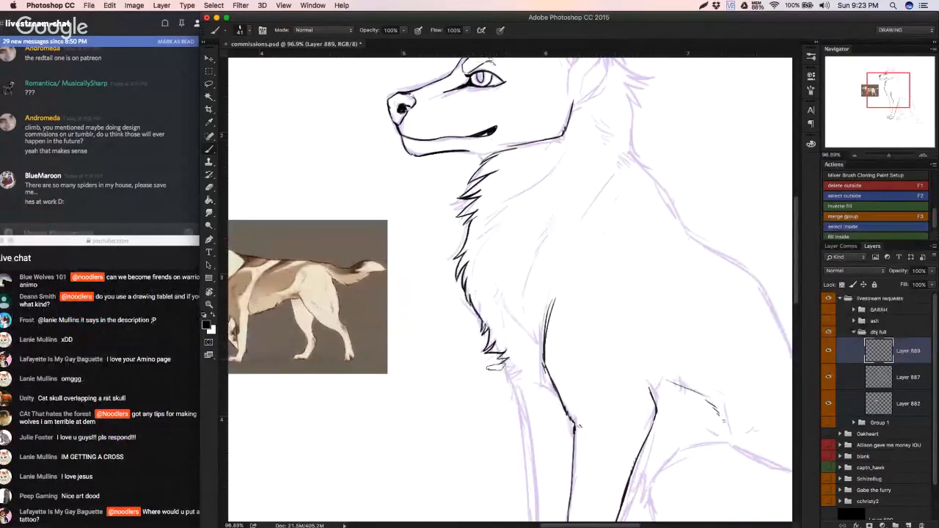
key(super+z)
drag(544, 178, 496, 223)
mouse_move(496, 226)
mouse_down()
mouse_move(480, 250)
mouse_move(482, 272)
mouse_up()
key(super+z)
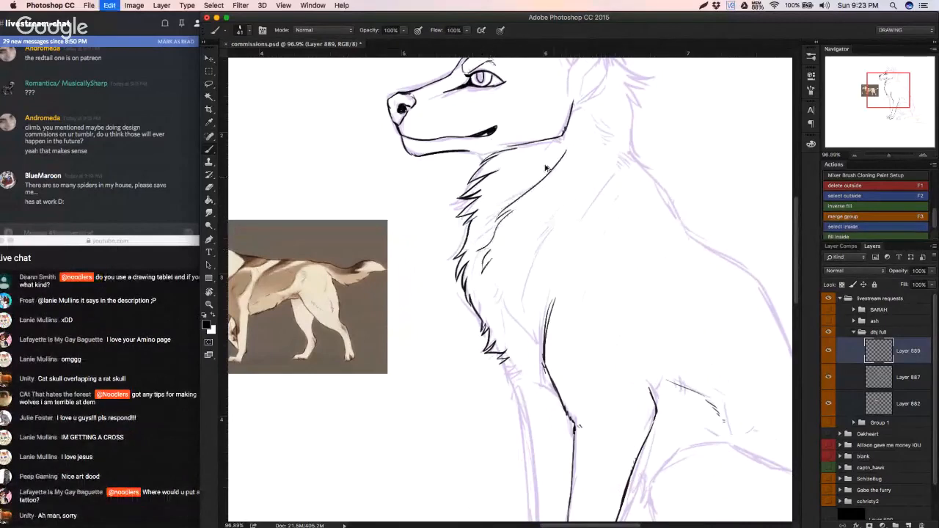
key(super+z)
key(super+z)
key(super+z)
key(super+z)
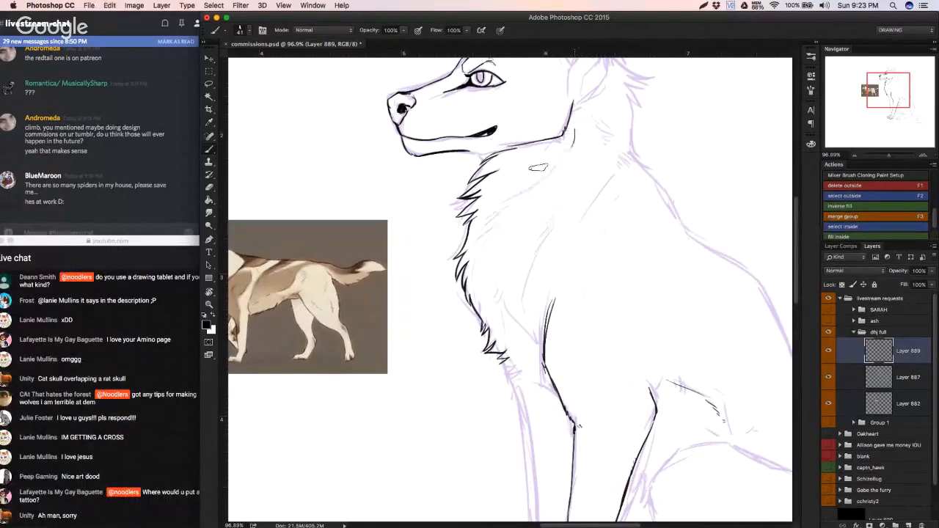
Step: Ink the curved neck fur line from behind the jaw and add short fur tufts on the chest and shoulder
drag(565, 154, 522, 179)
mouse_move(540, 174)
mouse_down()
mouse_move(502, 201)
mouse_move(496, 241)
mouse_up()
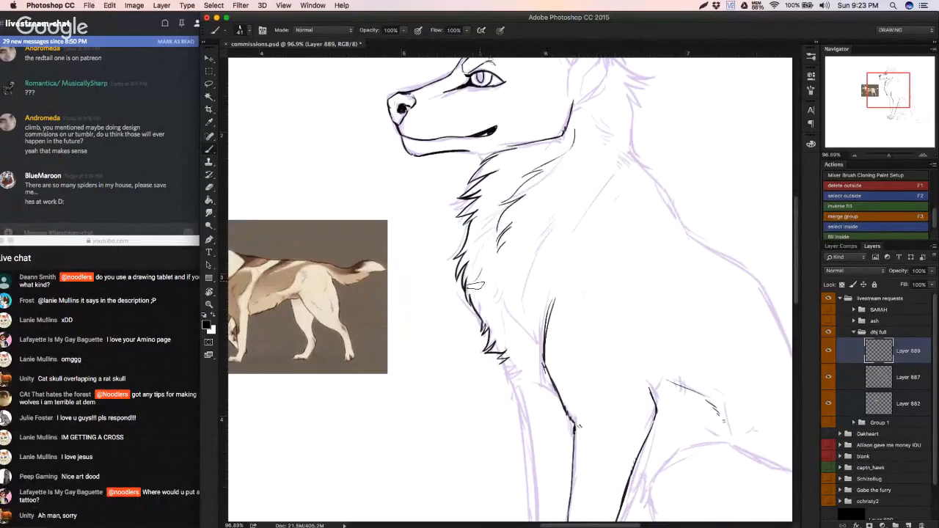
drag(483, 280, 476, 286)
drag(512, 336, 529, 341)
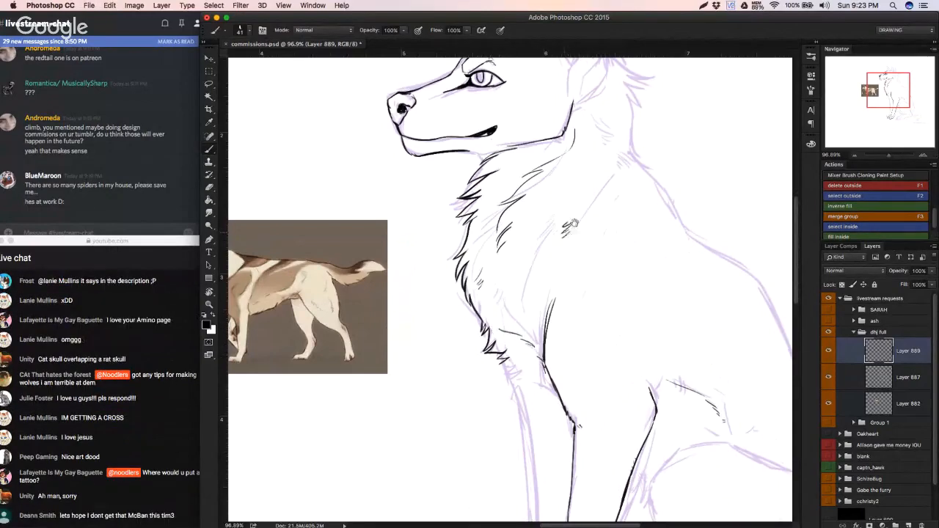
Step: Examine the inked head, throat and chest fur with the purple sketch layer hidden
scroll(555, 220, up, 5)
scroll(569, 239, down, 3)
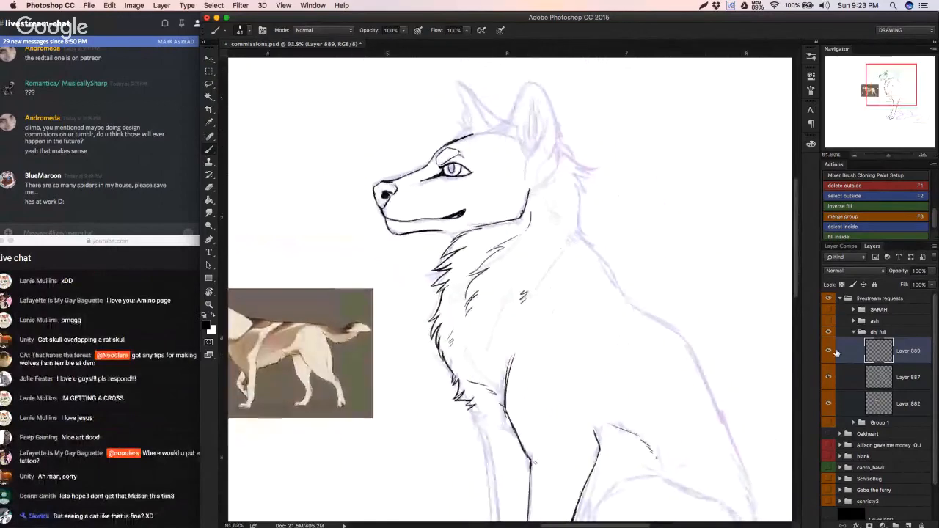
click(827, 379)
click(827, 378)
click(827, 378)
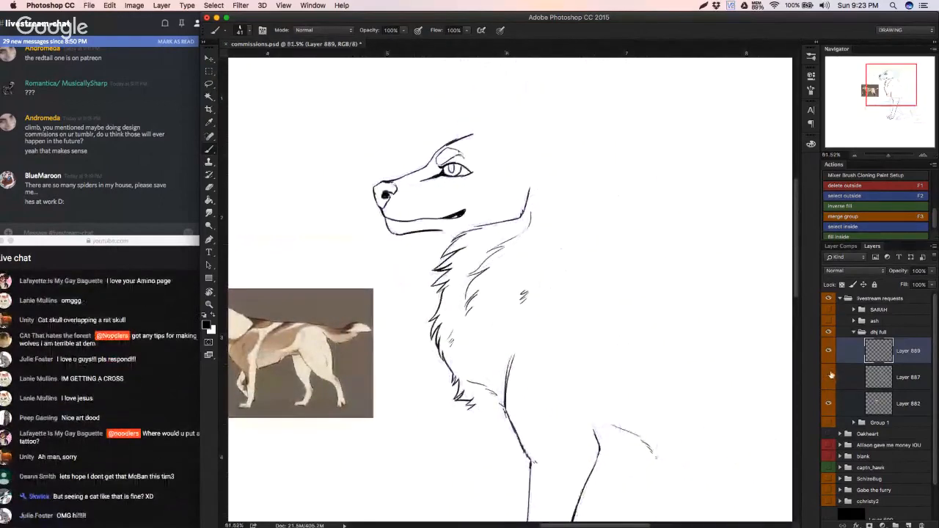
click(827, 379)
click(827, 378)
scroll(459, 190, up, 5)
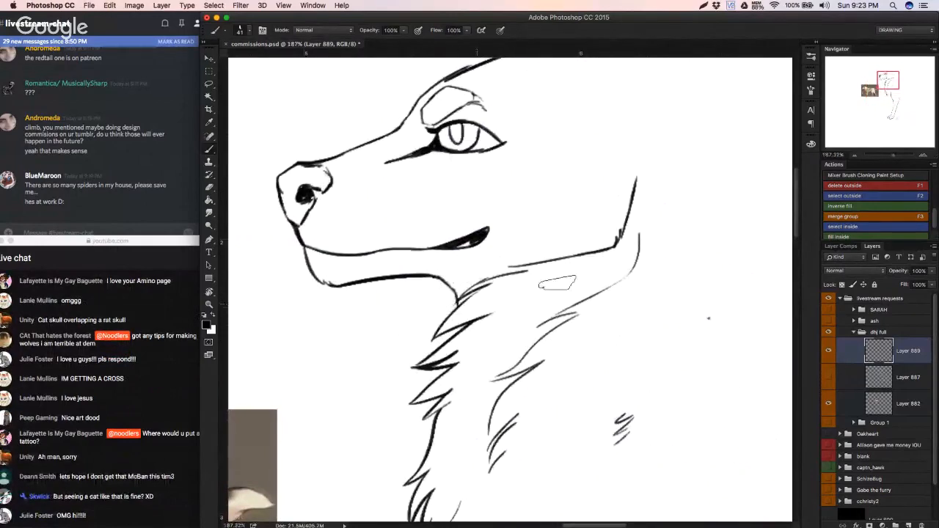
click(826, 378)
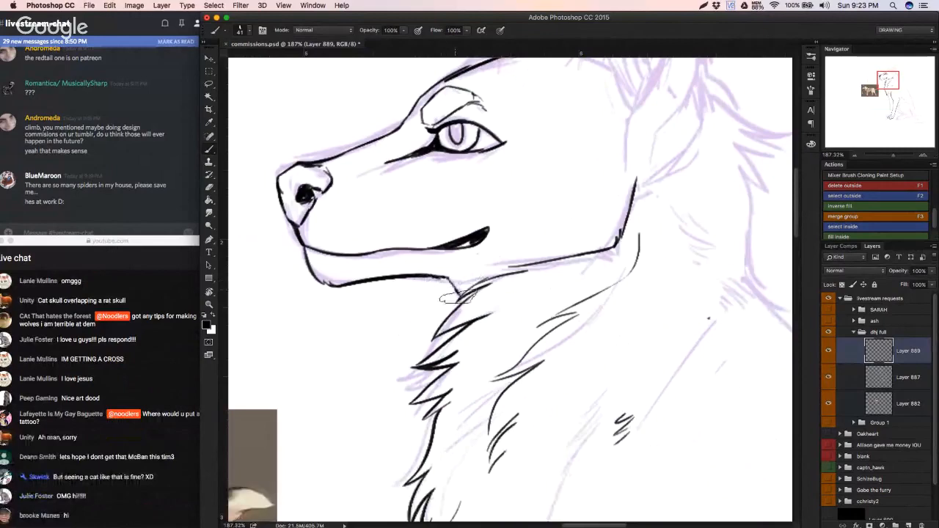
Step: Join the lower jaw line to the throat, then erase and redraw the fur strokes beneath the jaw
drag(448, 277, 459, 294)
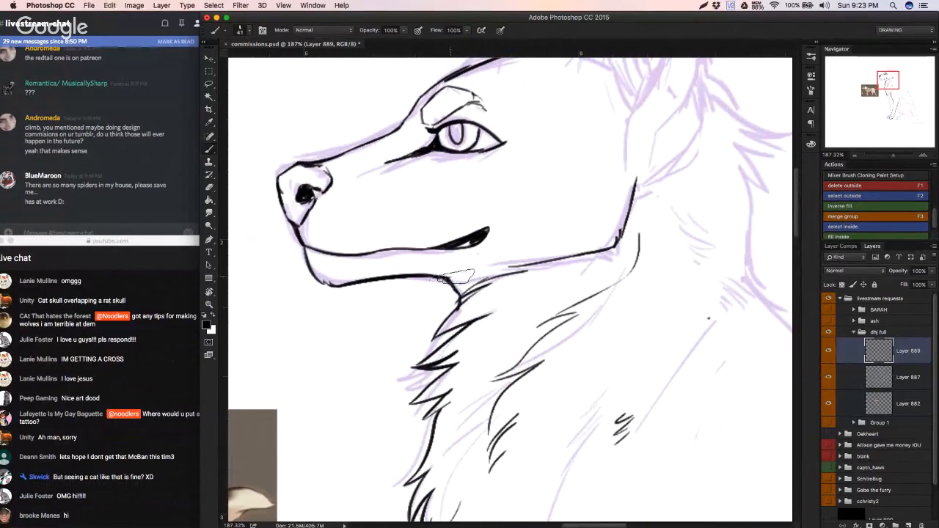
mouse_move(459, 281)
mouse_down()
mouse_move(392, 307)
mouse_move(496, 285)
mouse_up()
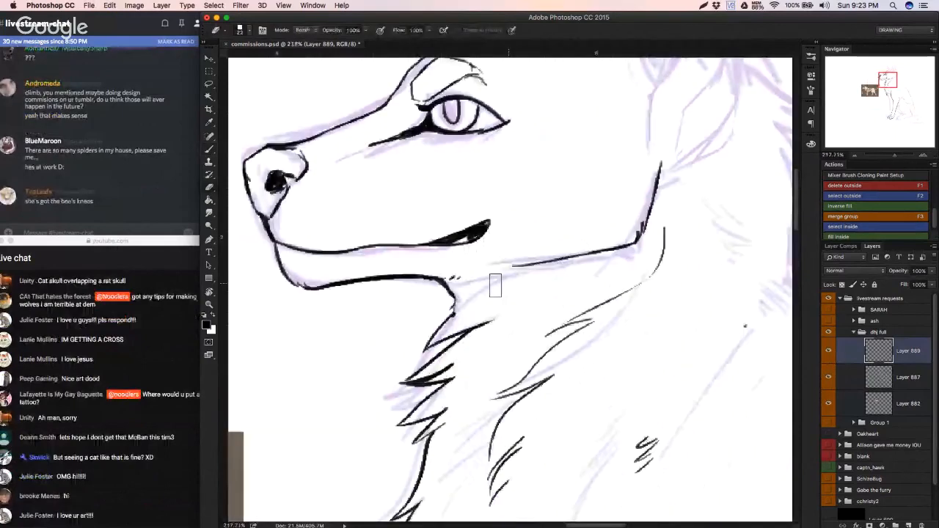
key(b)
drag(548, 271, 481, 285)
key(super+z)
mouse_move(543, 272)
mouse_down()
mouse_move(482, 285)
mouse_move(441, 321)
mouse_move(423, 360)
mouse_up()
key(super+z)
mouse_move(464, 327)
mouse_down()
mouse_move(378, 363)
mouse_move(414, 352)
mouse_up()
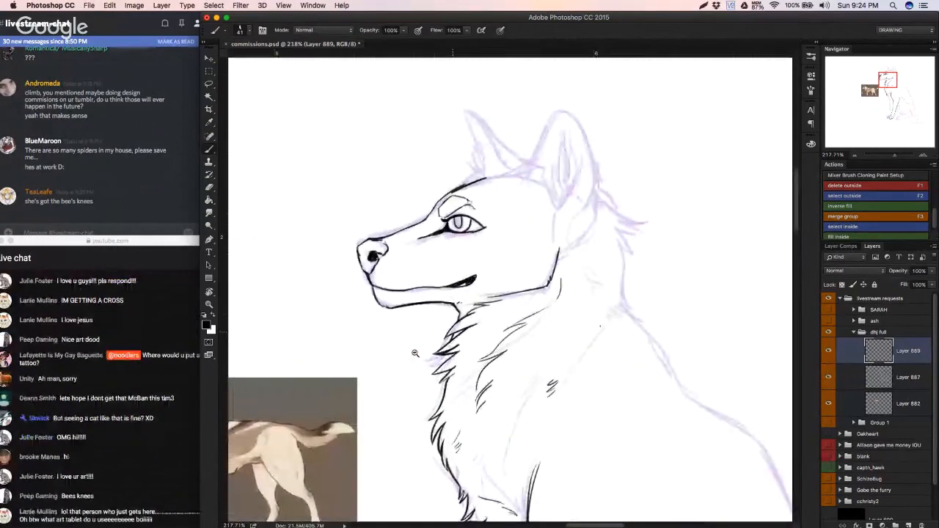
drag(511, 299, 494, 304)
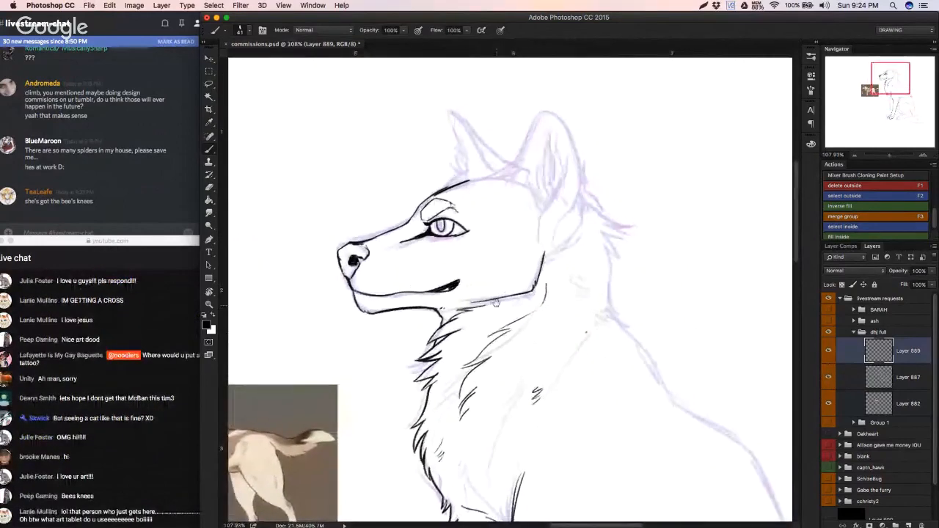
Step: Thicken the eye's lower lid line and clean up the ink around the eye
key(e)
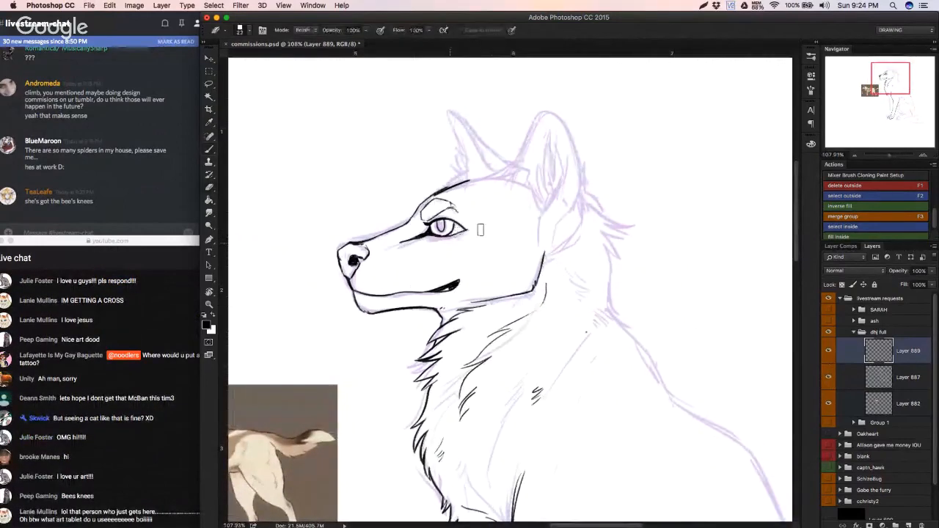
key(b)
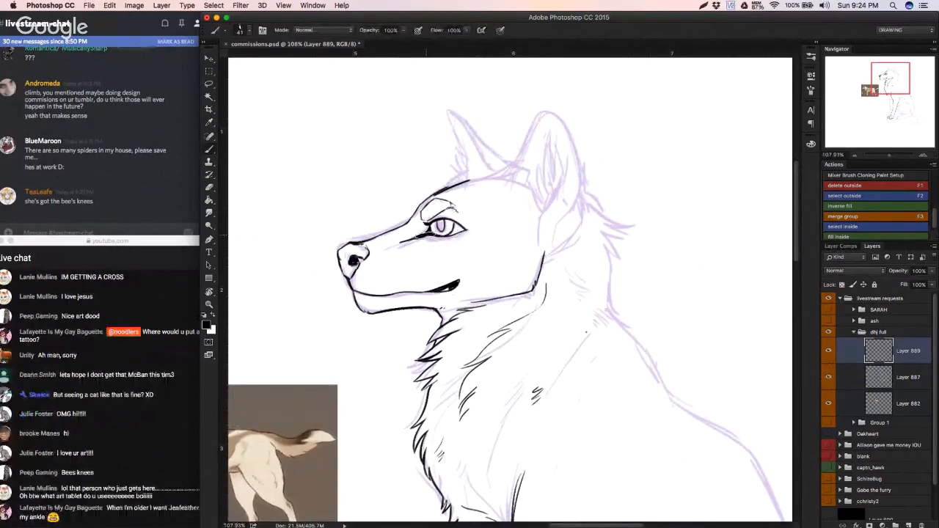
drag(427, 235, 456, 234)
key(super+z)
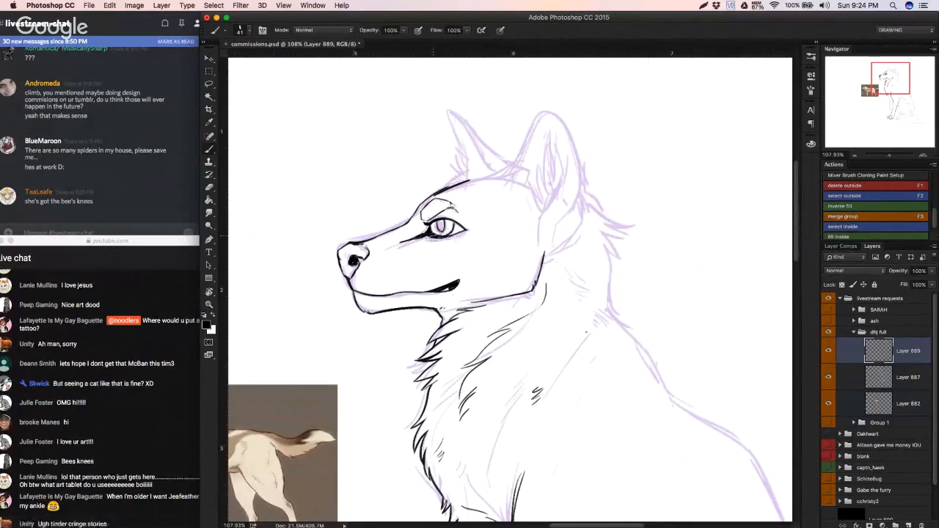
key(e)
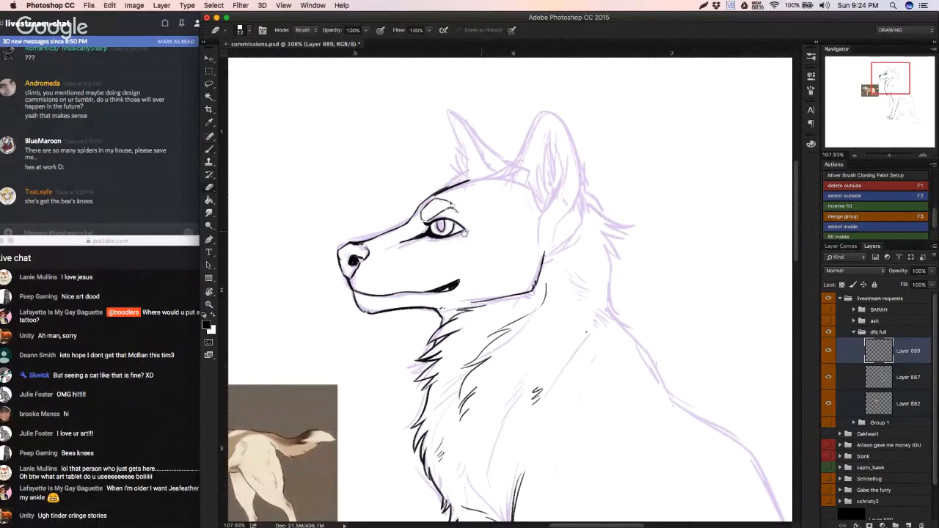
drag(464, 232, 398, 266)
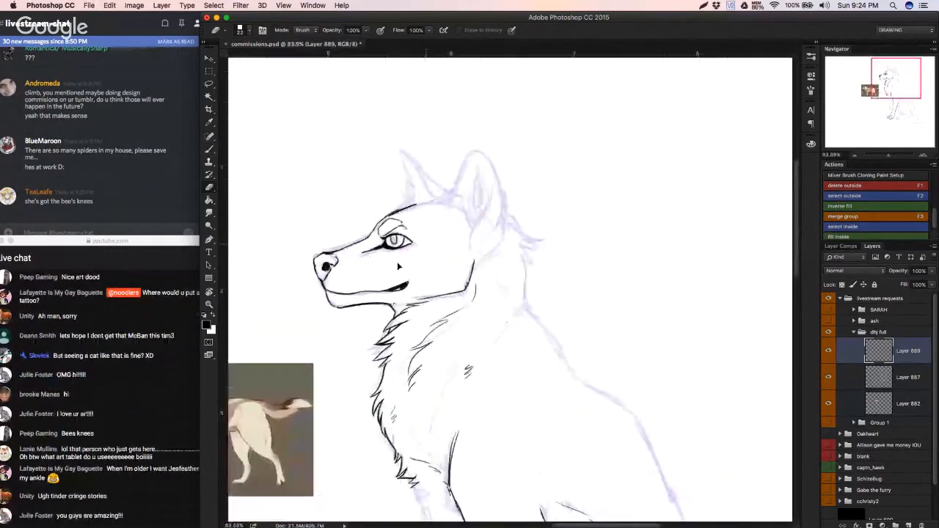
key(b)
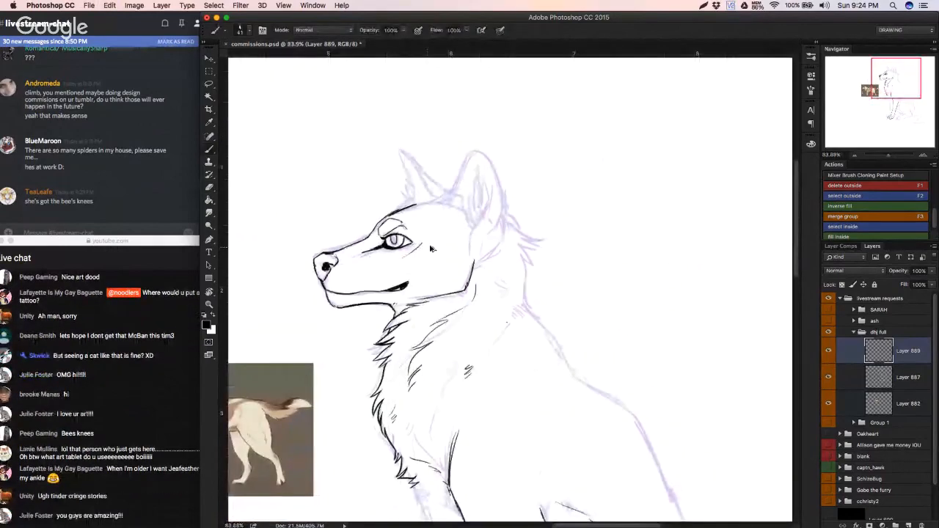
Step: Ink short marks on the cheek and a fine crease beneath the eye, redoing the strokes that miss
drag(426, 249, 387, 268)
key(super+z)
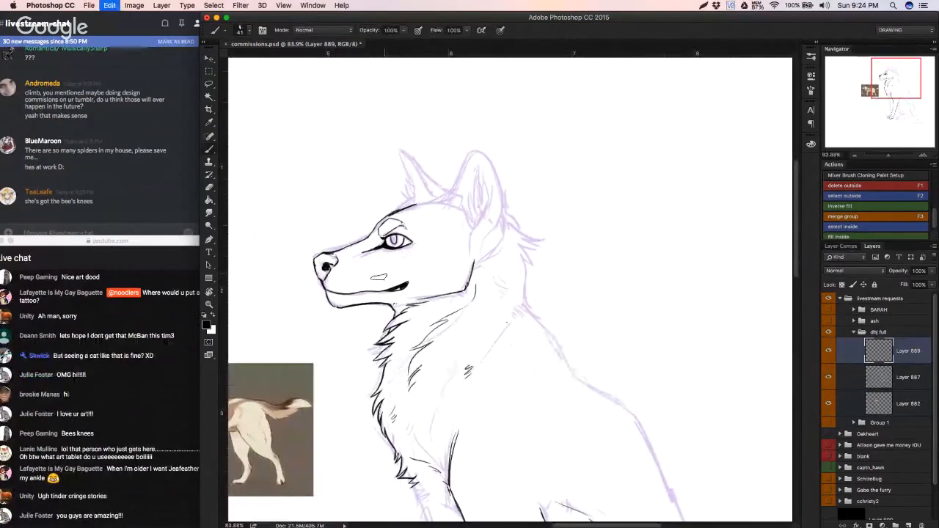
key(super+z)
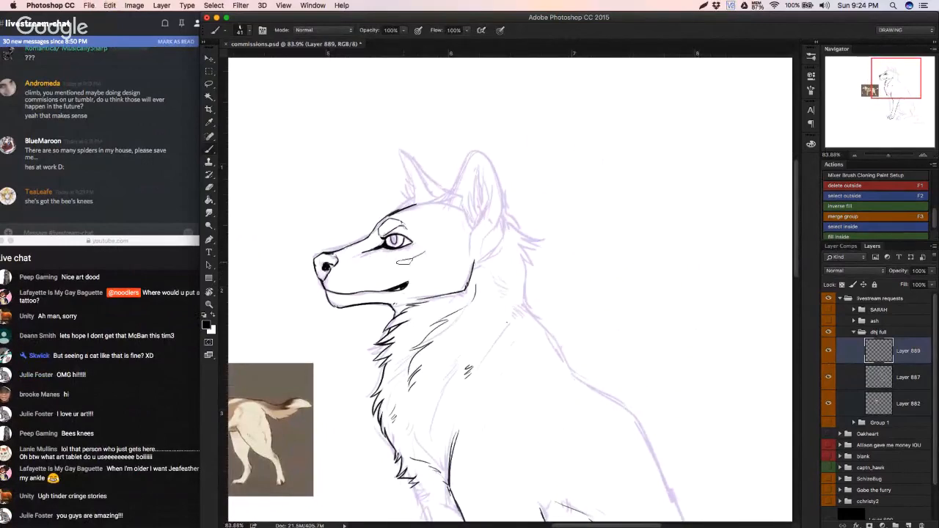
key(super+z)
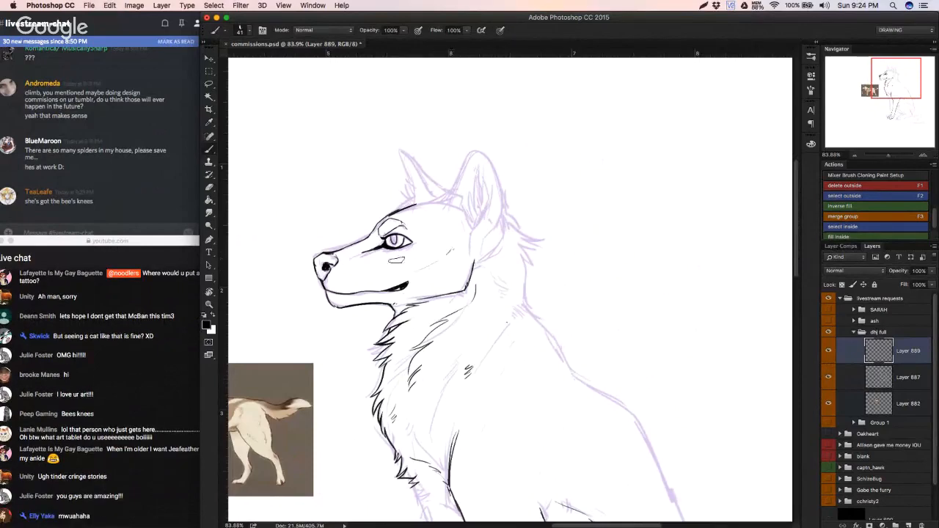
key(super+z)
Step: Ink the inner opening of the near ear and add pointed fur tufts inside it
mouse_move(448, 262)
mouse_down()
mouse_move(406, 308)
mouse_move(448, 266)
mouse_move(498, 269)
mouse_up()
mouse_move(429, 316)
mouse_down()
mouse_move(437, 337)
mouse_move(426, 306)
mouse_move(439, 236)
mouse_up()
key(super+z)
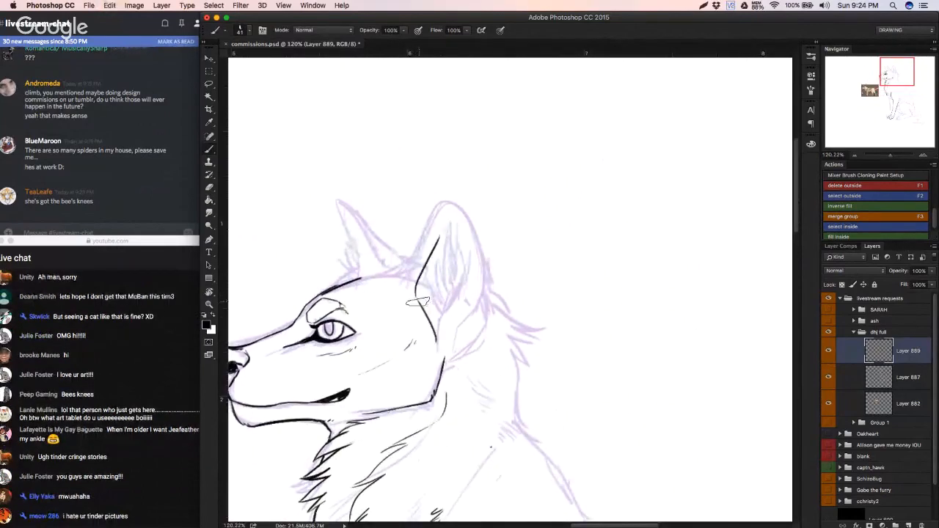
mouse_move(417, 296)
mouse_down()
mouse_move(443, 218)
mouse_move(457, 281)
mouse_up()
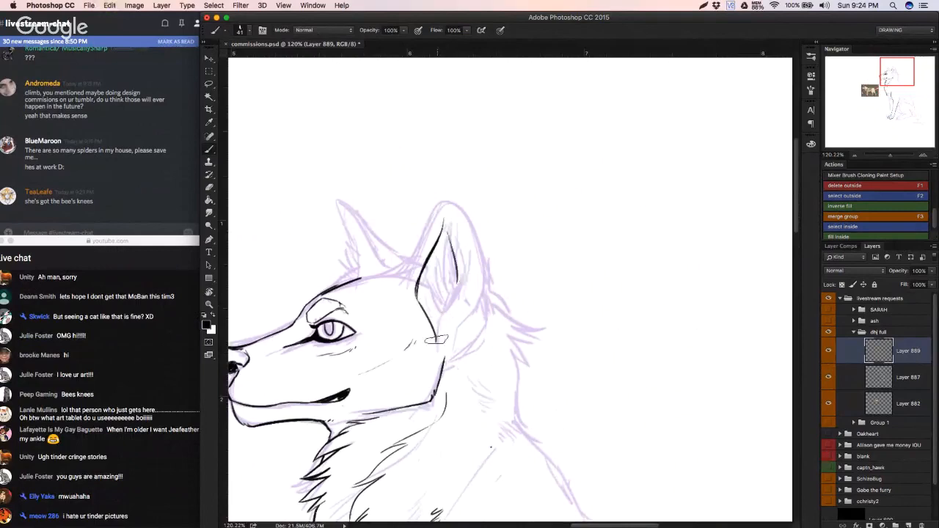
mouse_move(436, 339)
mouse_down()
mouse_move(437, 300)
mouse_move(456, 290)
mouse_move(431, 292)
mouse_move(434, 266)
mouse_move(409, 279)
mouse_move(442, 213)
mouse_move(473, 267)
mouse_up()
key(super+alt+z)
Step: Ink the near ear's front outer edge up to the tip, retrying the curve over the top
key(super+alt+z)
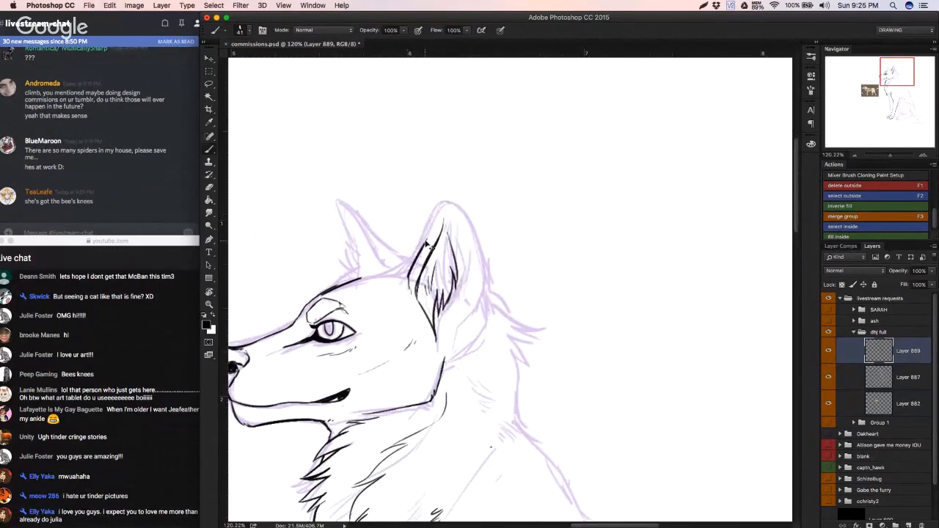
drag(427, 235, 444, 205)
mouse_move(444, 204)
mouse_down()
mouse_move(461, 217)
mouse_move(486, 272)
mouse_up()
key(super+alt+z)
key(super+alt+z)
mouse_move(426, 247)
mouse_down()
mouse_move(439, 206)
mouse_move(462, 213)
mouse_move(487, 270)
mouse_up()
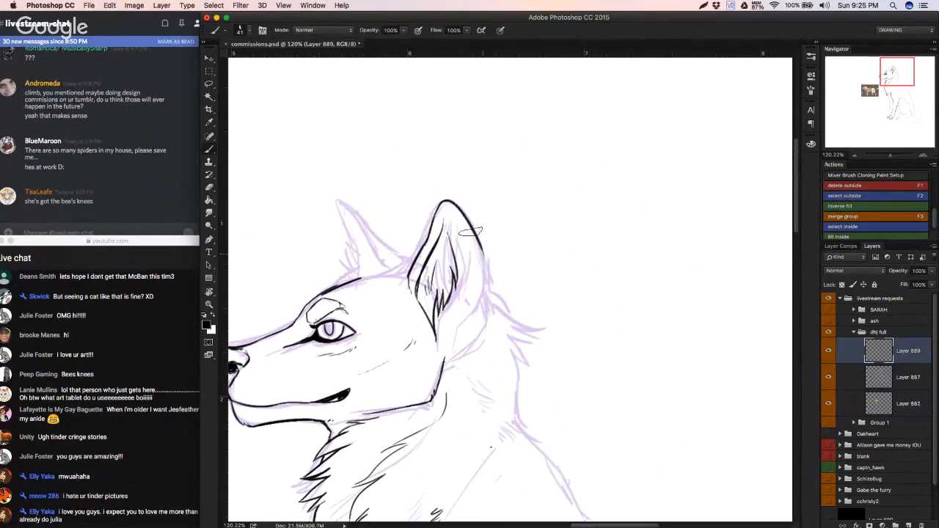
key(super+alt+z)
drag(444, 204, 478, 242)
key(super+alt+z)
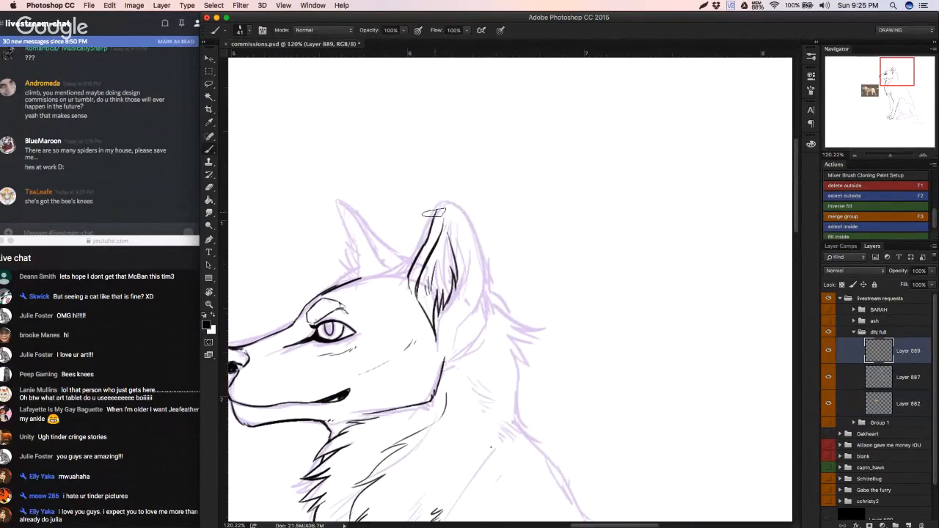
Step: Ink the near ear's back edge from the tip down to the rounded base behind the jaw
drag(446, 204, 486, 272)
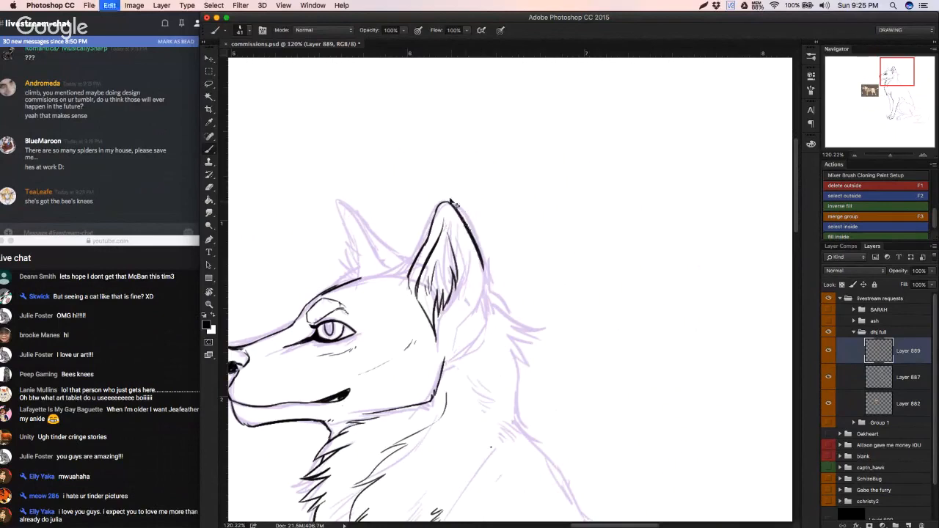
key(super+alt+z)
key(super+alt+z)
mouse_move(446, 203)
mouse_down()
mouse_move(469, 227)
mouse_move(452, 206)
mouse_move(482, 282)
mouse_move(478, 256)
mouse_move(478, 297)
mouse_move(449, 361)
mouse_move(484, 339)
mouse_up()
key(super+alt+z)
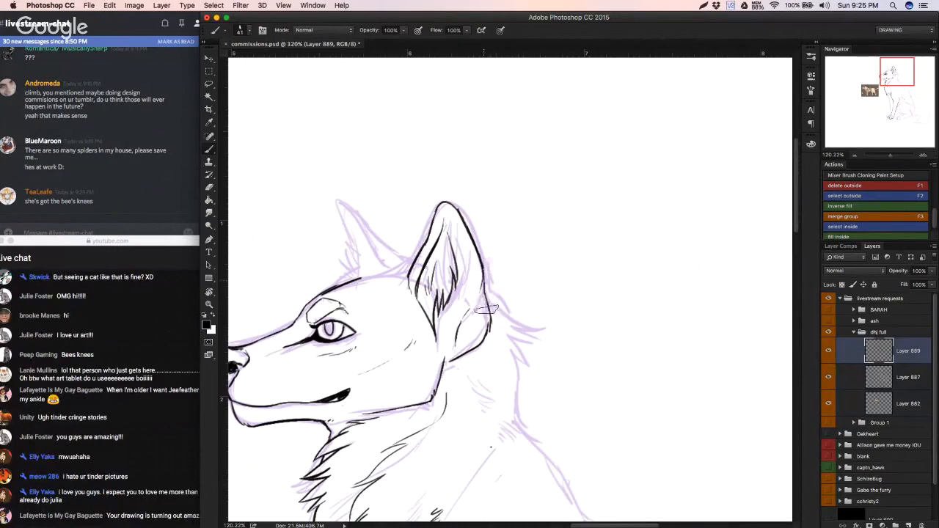
click(828, 377)
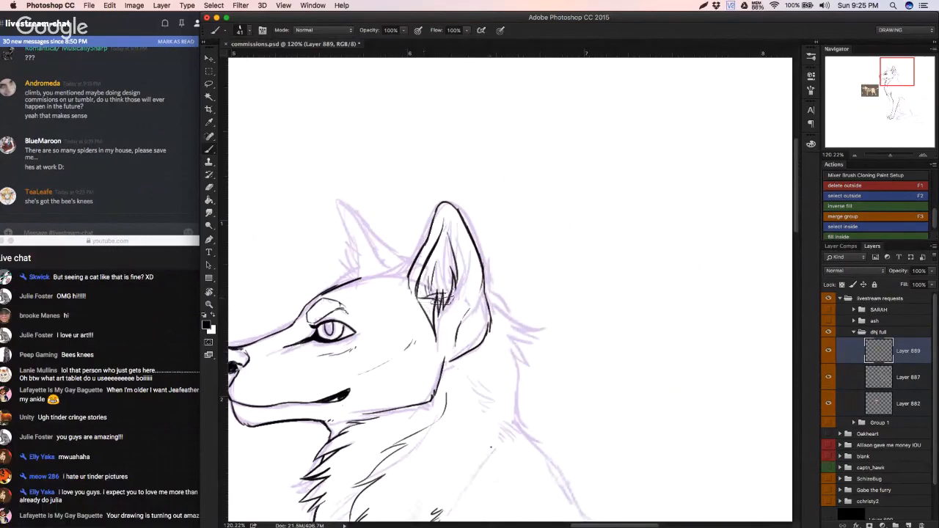
Step: Erase the hard line at the lower front of the near ear's opening and replace it with short fur tufts
key(super+z)
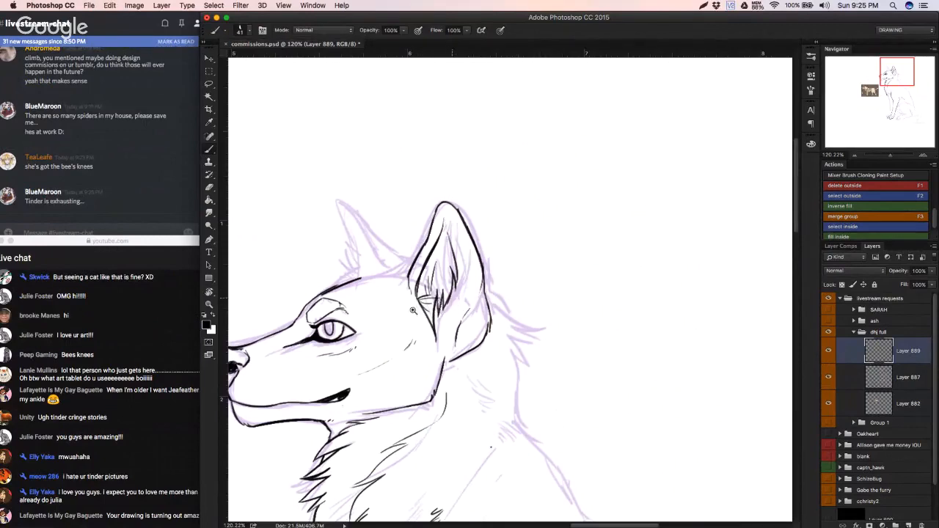
drag(413, 310, 442, 305)
key(super+z)
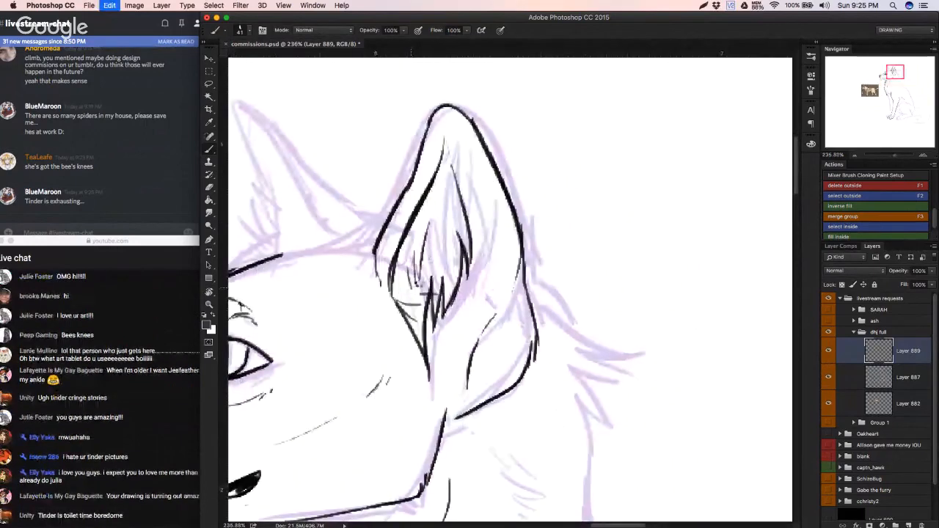
drag(411, 291, 436, 280)
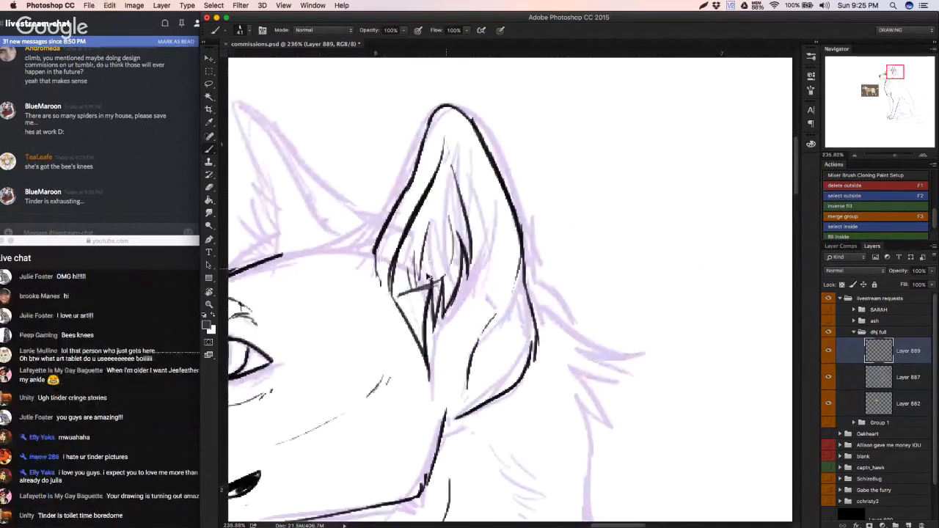
key(super+z)
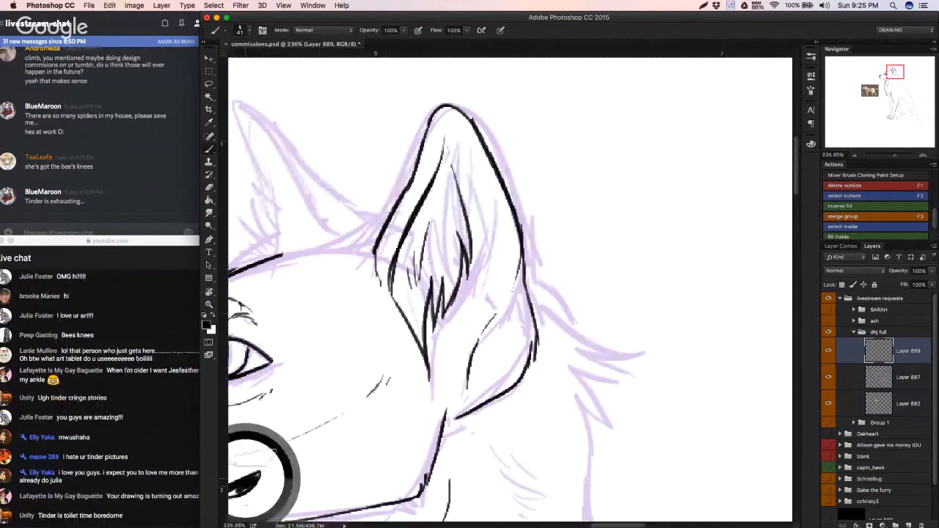
key(e)
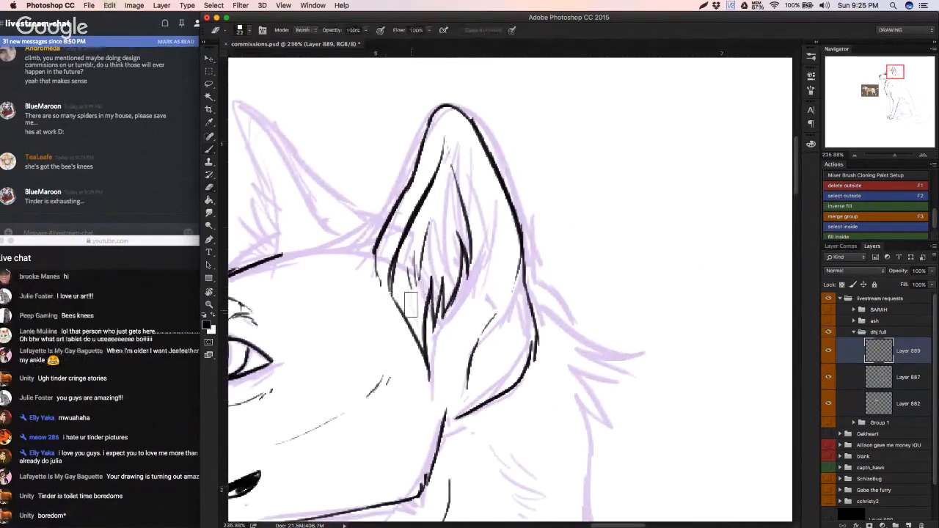
mouse_move(411, 293)
mouse_down()
mouse_move(398, 310)
mouse_move(406, 373)
mouse_move(378, 373)
mouse_move(353, 403)
mouse_move(361, 403)
mouse_up()
key(b)
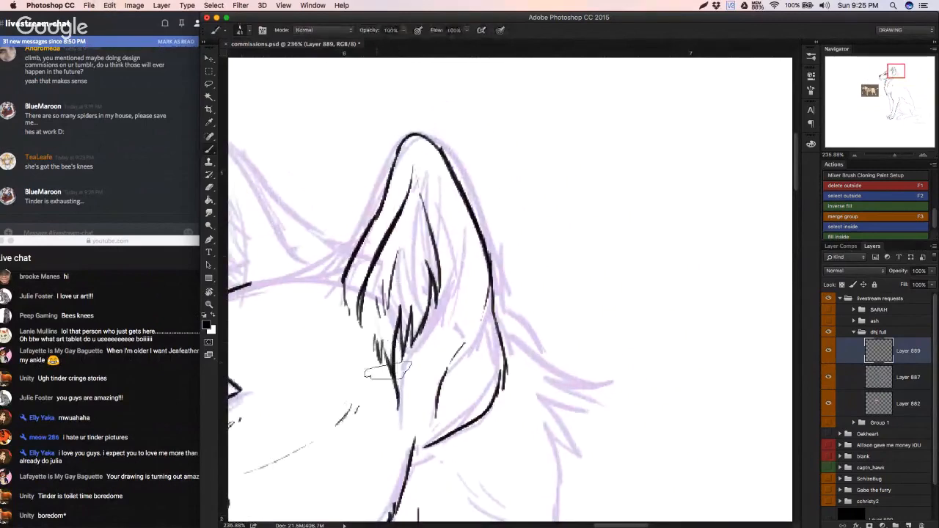
mouse_move(389, 350)
mouse_down()
mouse_move(335, 365)
mouse_move(363, 358)
mouse_up()
Step: Erase the near ear's back edge and base line, leaving the tip and the inner fur
key(e)
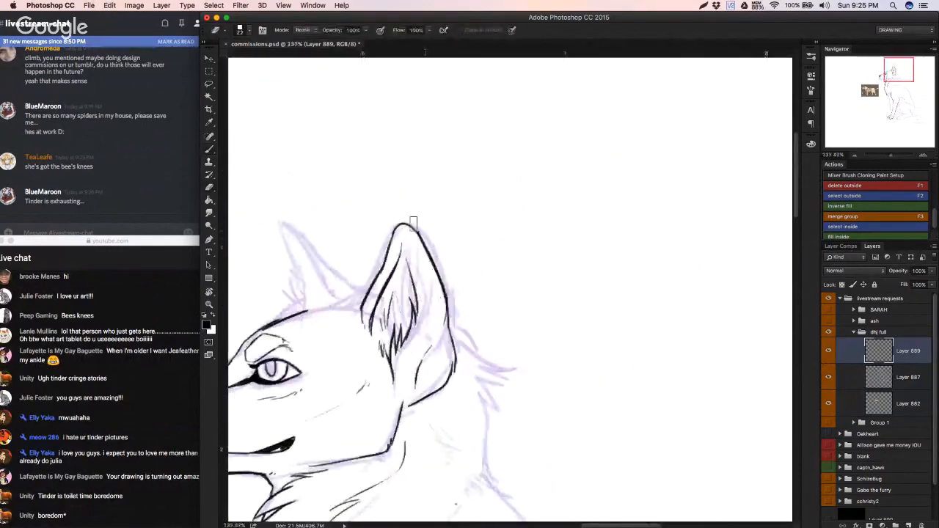
mouse_move(414, 223)
mouse_down()
mouse_move(445, 295)
mouse_move(457, 383)
mouse_up()
mouse_move(420, 410)
mouse_down()
mouse_move(442, 384)
mouse_move(416, 391)
mouse_move(431, 379)
mouse_move(440, 315)
mouse_up()
key(b)
key(super+z)
key(alt+super+z)
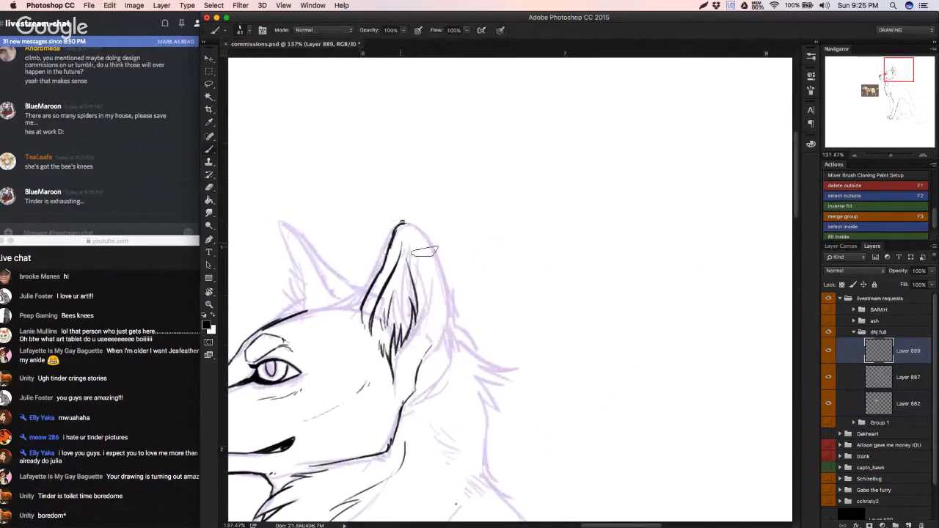
Step: Redraw the near ear's back edge as a slimmer curve inside the sketch line, running from the tip to the lower fold
drag(408, 225, 433, 282)
key(super+z)
drag(410, 247, 439, 307)
key(super+z)
mouse_move(406, 222)
mouse_down()
mouse_move(434, 287)
mouse_move(432, 276)
mouse_up()
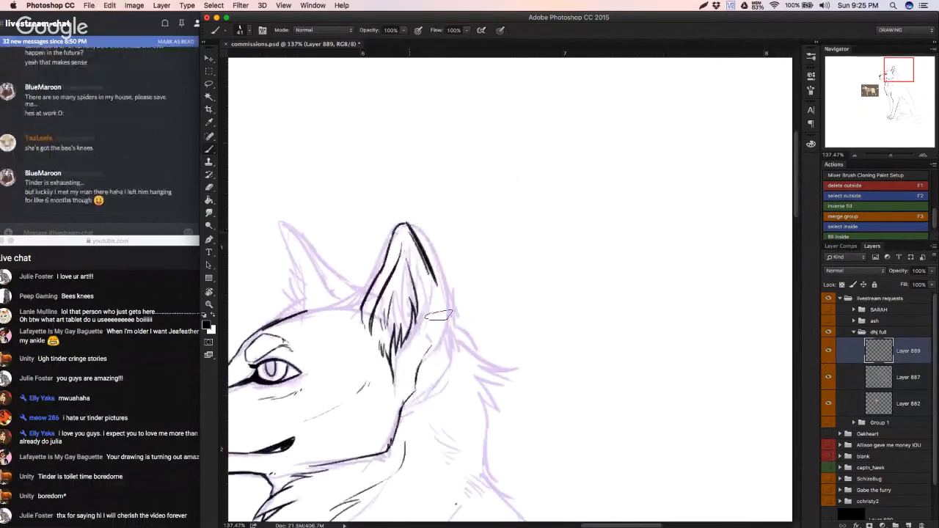
mouse_move(416, 236)
mouse_down()
mouse_move(437, 299)
mouse_move(423, 360)
mouse_up()
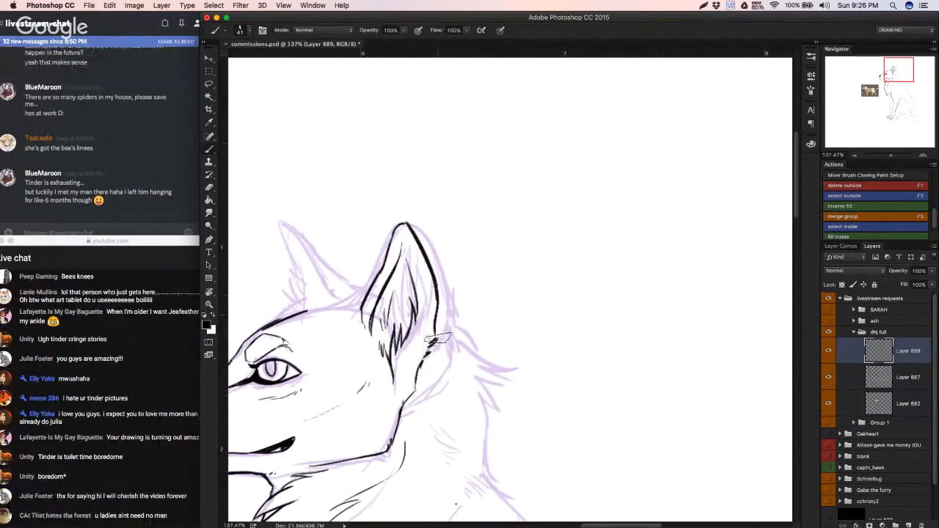
Step: Ink the small fold at the near ear's base and close its lower back edge toward the jaw
key(super+z)
mouse_move(437, 316)
mouse_down()
mouse_move(443, 361)
mouse_move(404, 404)
mouse_move(437, 377)
mouse_up()
key(super+z)
key(super+z)
key(super+z)
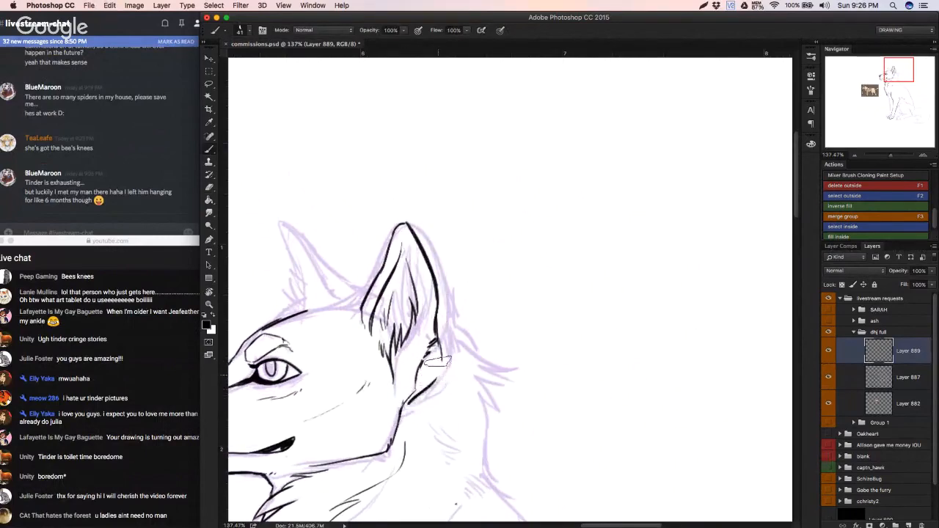
key(super+z)
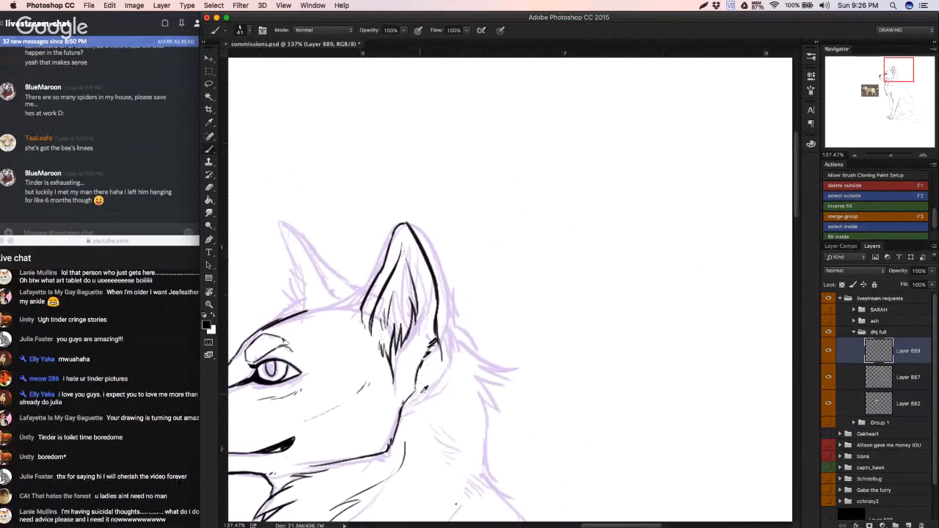
key(x)
alt+click(284, 443)
drag(420, 394, 441, 361)
key(super+z)
mouse_move(425, 393)
mouse_down()
mouse_move(442, 361)
mouse_move(441, 370)
mouse_up()
key(super+z)
scroll(426, 391, down, 3)
click(829, 376)
click(830, 377)
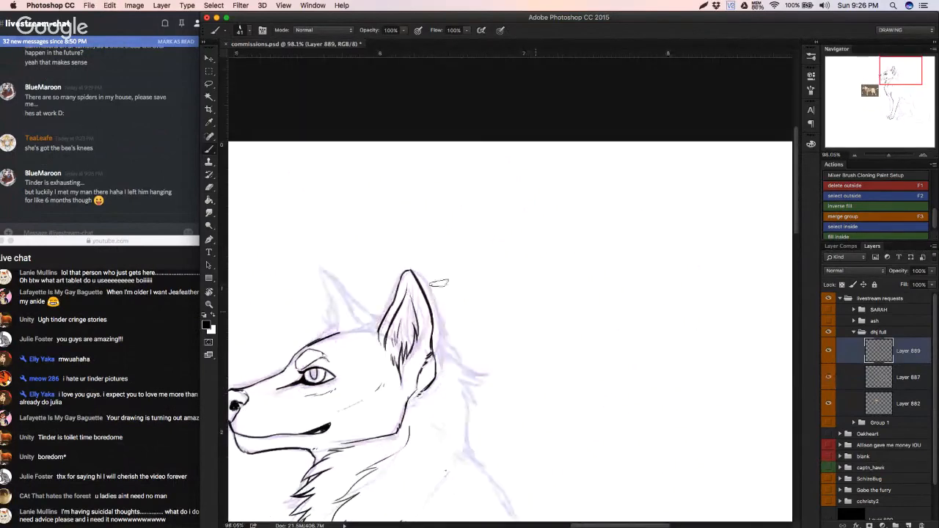
Step: Erase the upper part of the inner back line in the near ear
key(e)
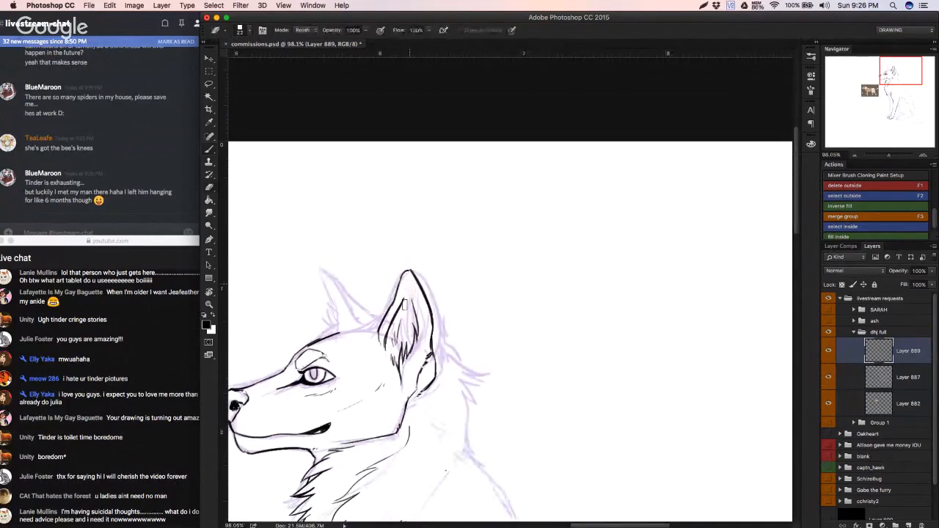
scroll(400, 315, up, 2)
key(b)
mouse_move(398, 329)
mouse_down()
mouse_move(388, 350)
mouse_move(397, 311)
mouse_move(406, 316)
mouse_up()
key(super+z)
key(super+z)
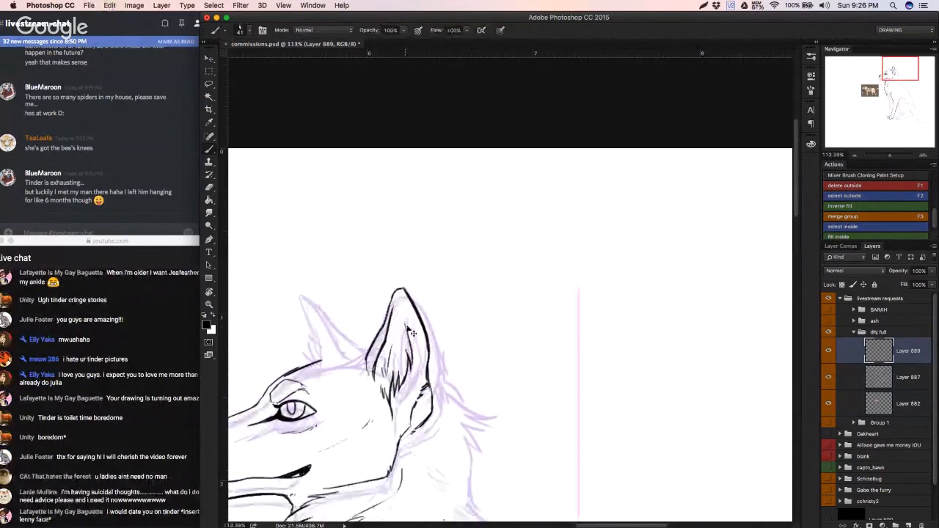
key(e)
drag(402, 328, 417, 369)
key(x)
key(super+z)
key(super+z)
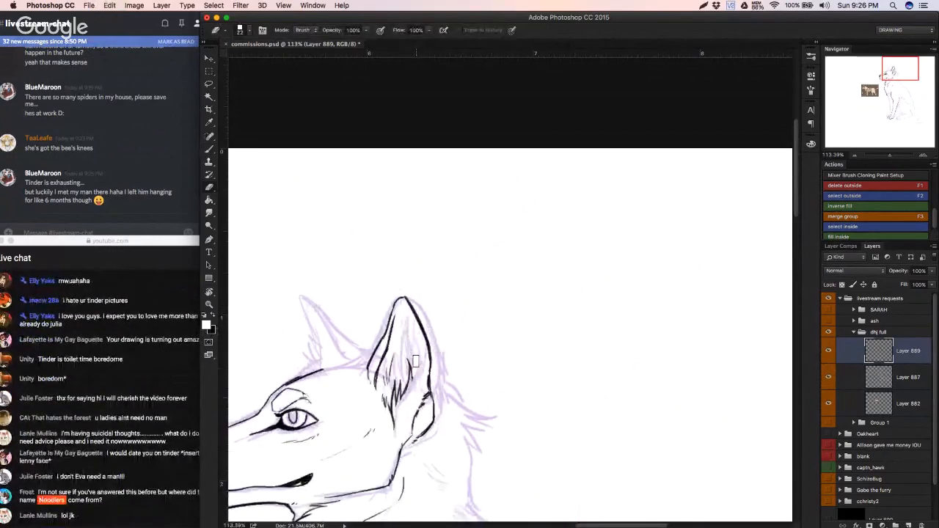
Step: Redraw the near ear's inner back line as a curve closer to the ear's outer edge
key(b)
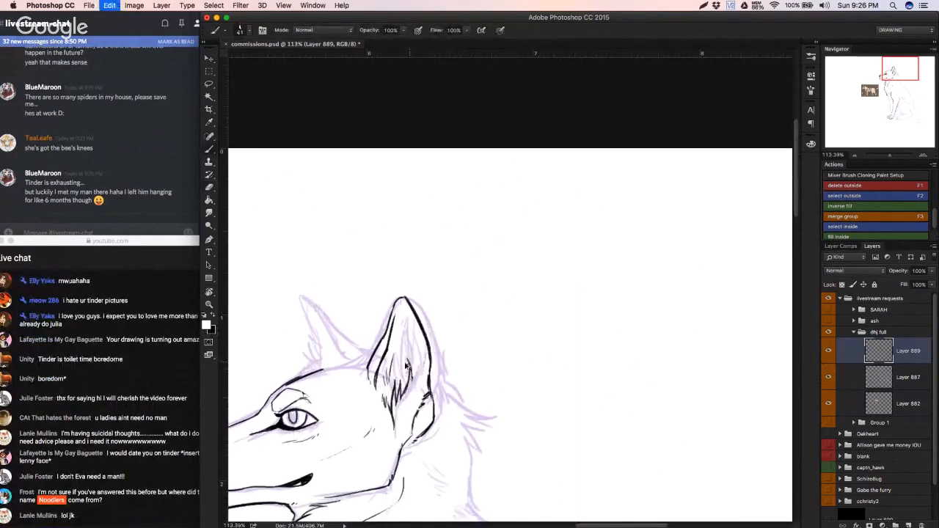
key(x)
mouse_move(411, 367)
mouse_down()
mouse_move(413, 388)
mouse_move(412, 334)
mouse_up()
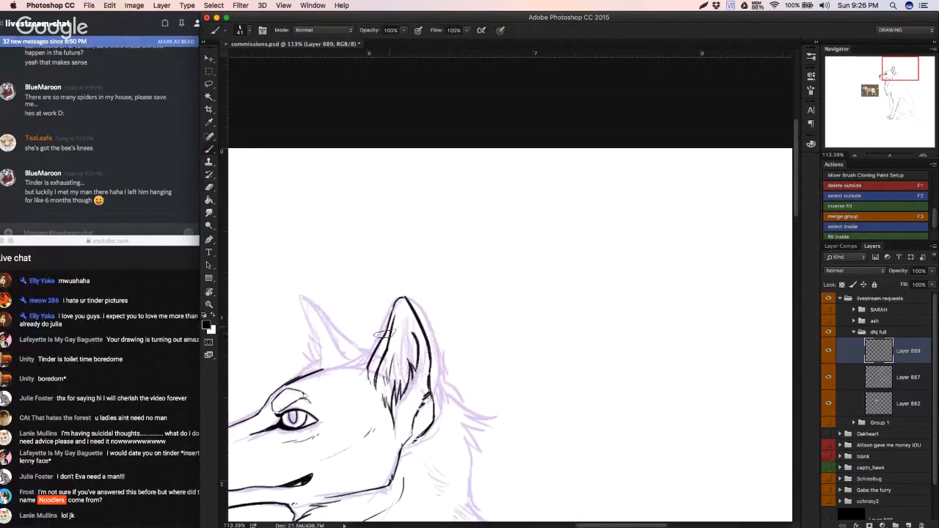
key(super+z)
drag(412, 370, 412, 325)
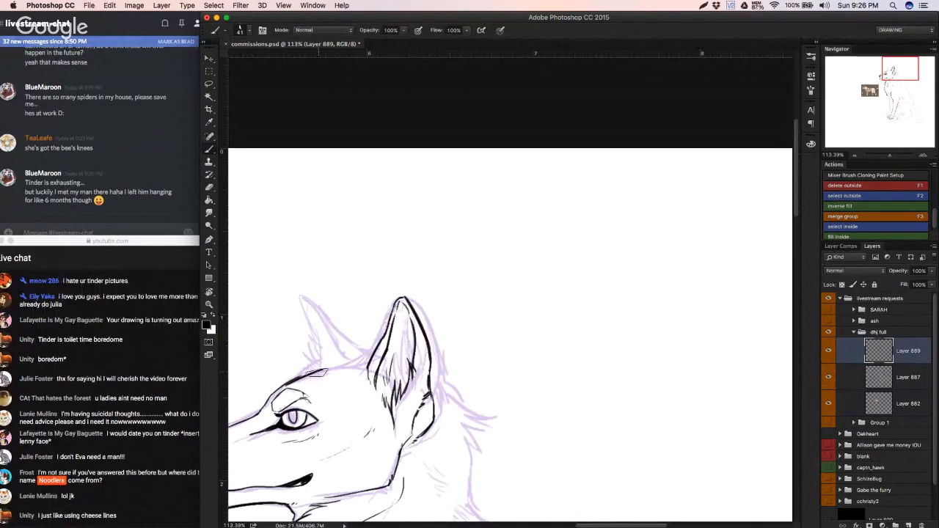
Step: Extend the forehead line to the near ear and ink the far ear's outline with fur tufts along its front
mouse_move(317, 371)
mouse_down()
mouse_move(358, 359)
mouse_move(302, 299)
mouse_move(327, 360)
mouse_up()
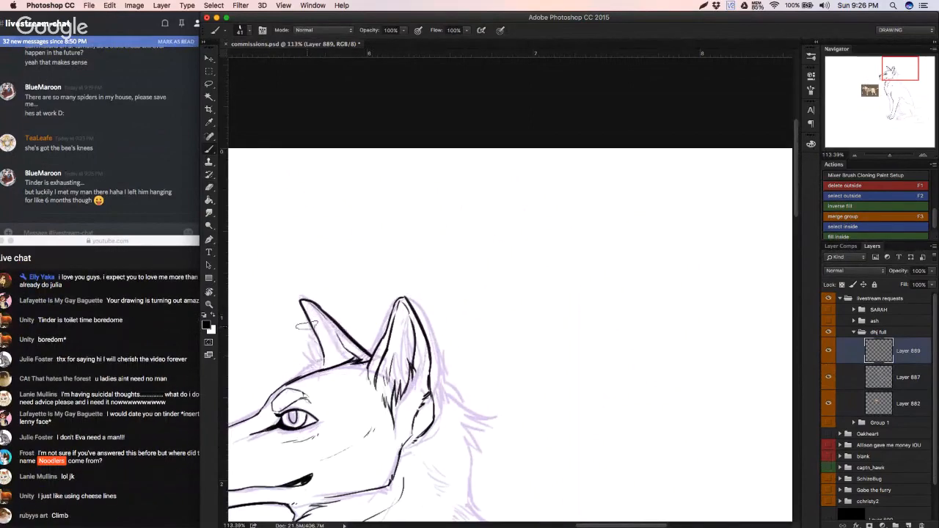
mouse_move(317, 340)
mouse_down()
mouse_move(313, 360)
mouse_move(327, 373)
mouse_up()
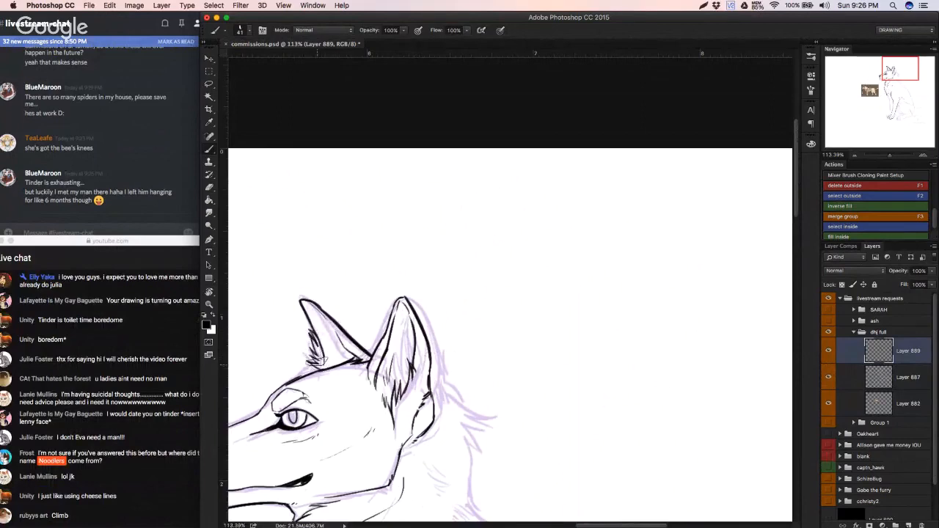
Step: Add longer fur strokes in the middle and upper part of the near ear's opening
mouse_move(385, 402)
mouse_down()
mouse_move(380, 377)
mouse_move(386, 389)
mouse_move(402, 341)
mouse_up()
key(super+z)
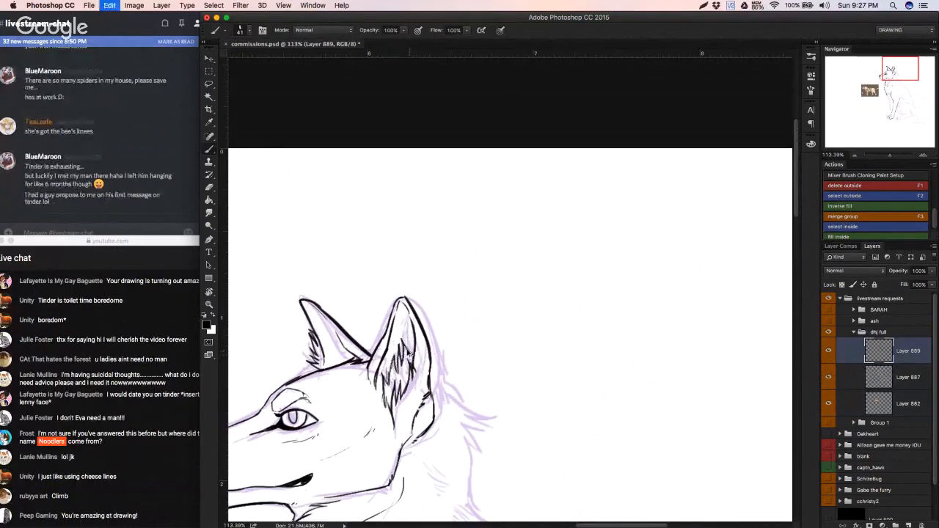
mouse_move(395, 373)
mouse_down()
mouse_move(396, 340)
mouse_move(409, 341)
mouse_up()
key(super+z)
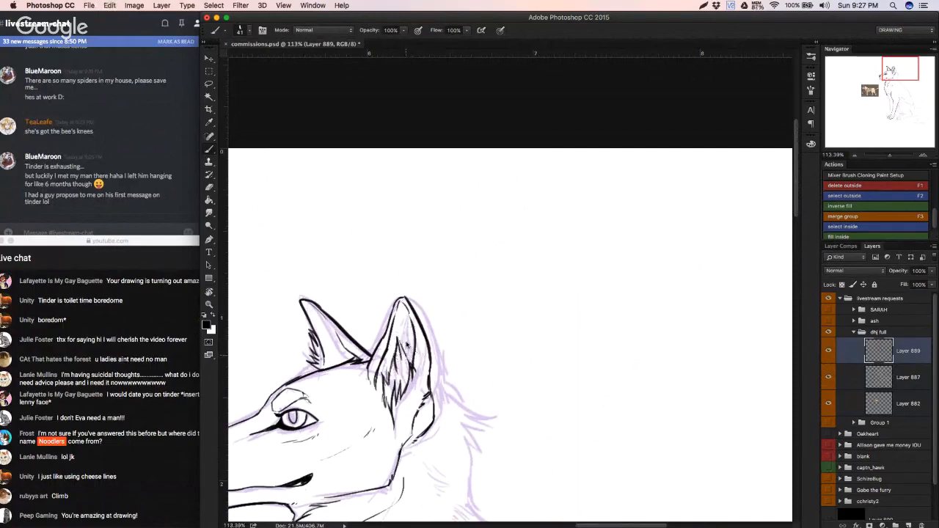
key(super+alt+z)
key(super+alt+z)
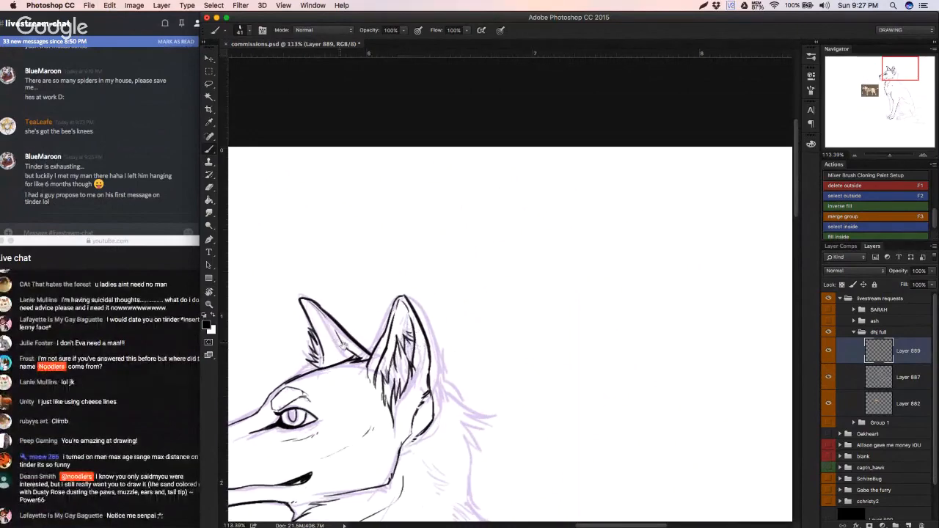
Step: Ink the inner rim line along the back edge of the far ear
mouse_move(347, 350)
mouse_down()
mouse_move(346, 313)
mouse_move(336, 323)
mouse_up()
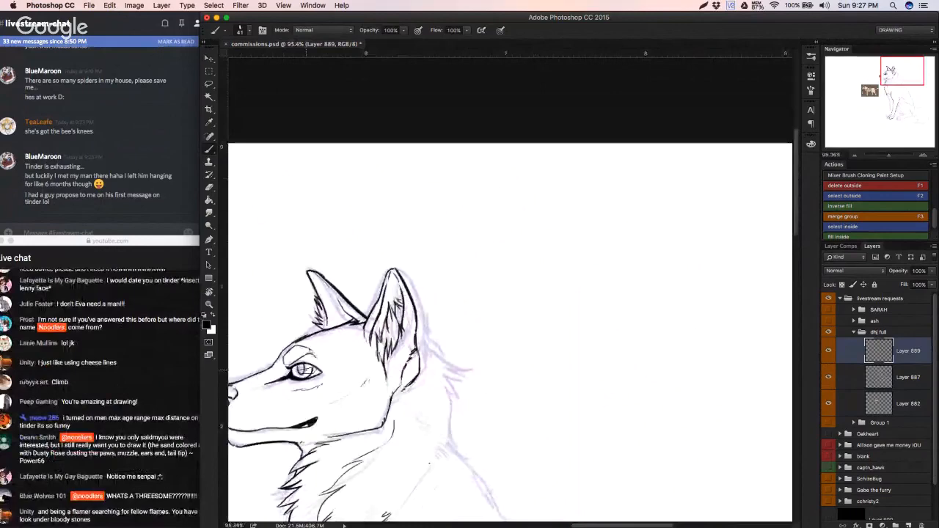
key(super+z)
Step: Set up a small eraser for cleaning up the ink around the brow and eye
mouse_move(356, 365)
mouse_down()
mouse_move(377, 357)
mouse_move(430, 372)
mouse_up()
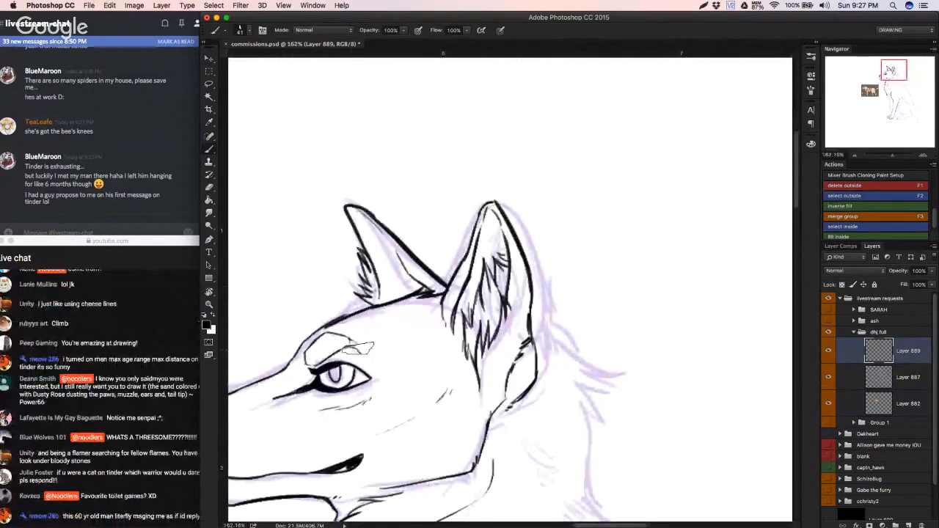
right_click(414, 338)
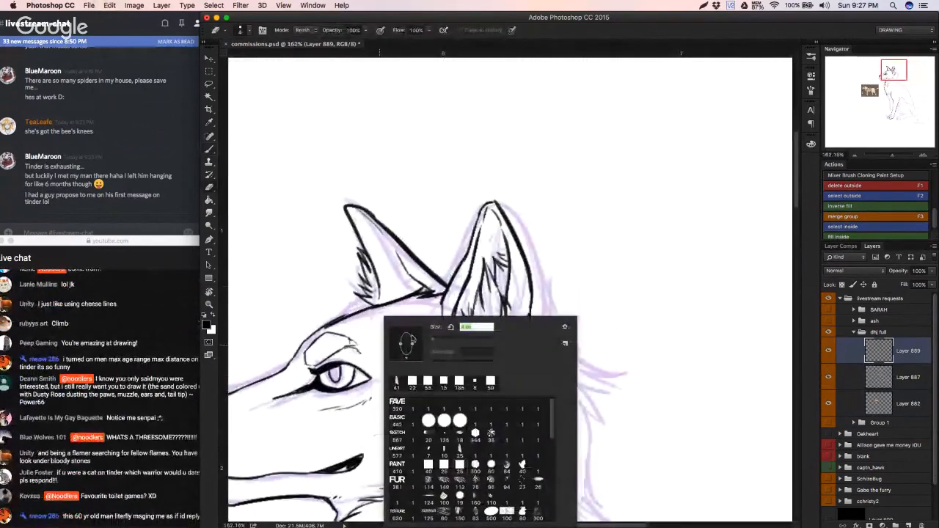
key(Escape)
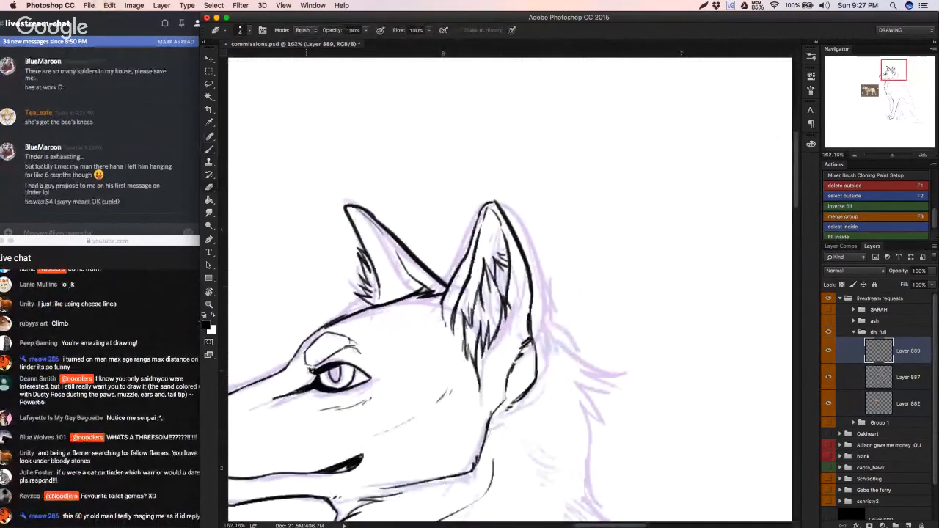
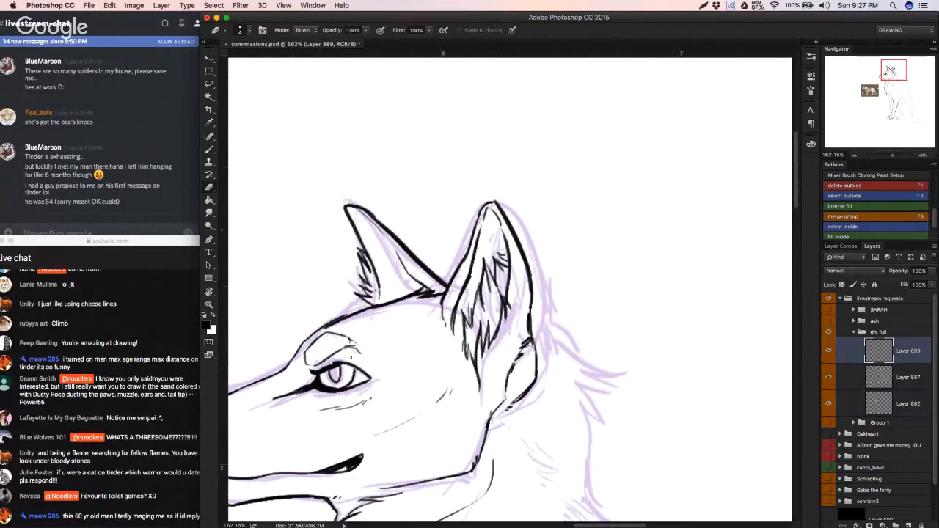
Step: Undo the last stroke and ink the jagged fur down the back of the neck, from behind the ear to the shoulders
key(super+z)
click(153, 422)
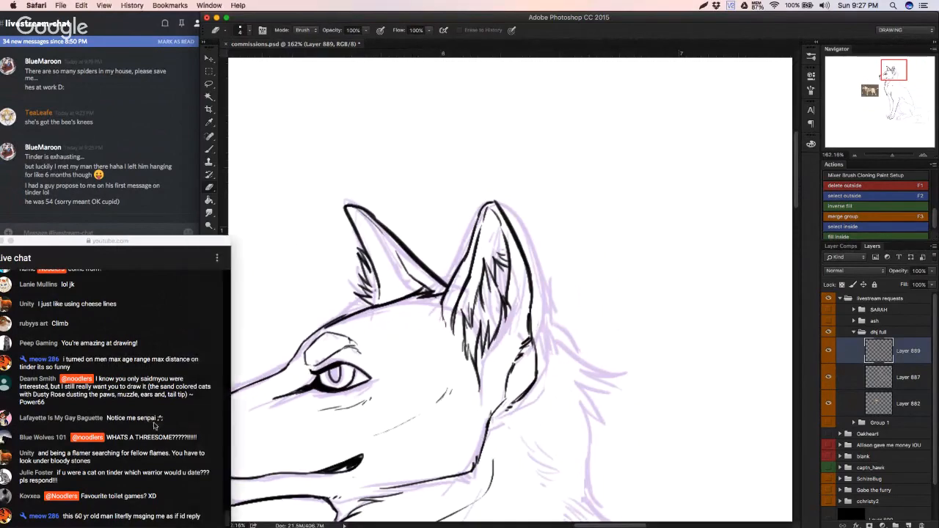
click(271, 240)
key(b)
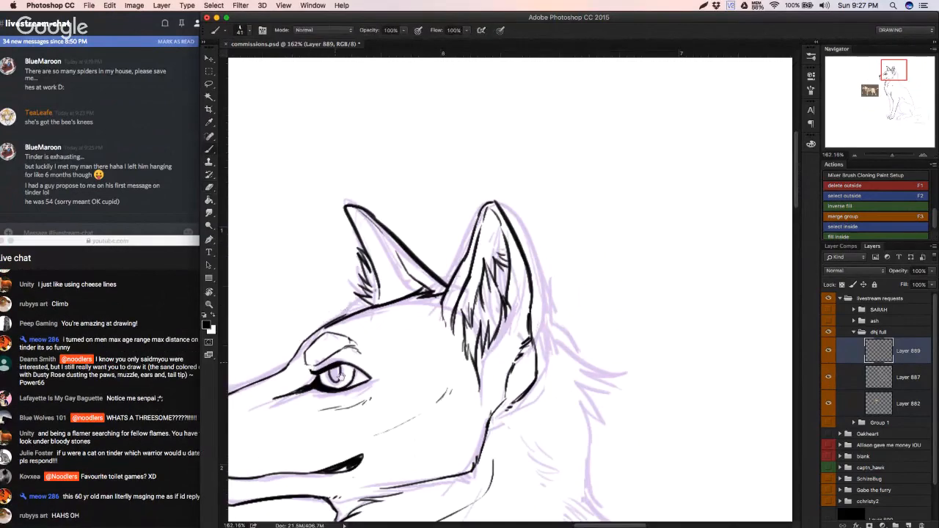
mouse_move(341, 376)
mouse_down()
mouse_move(336, 305)
mouse_move(319, 358)
mouse_up()
mouse_move(462, 250)
mouse_down()
mouse_move(521, 289)
mouse_move(502, 333)
mouse_move(506, 380)
mouse_move(518, 392)
mouse_up()
key(super+z)
drag(490, 382, 478, 335)
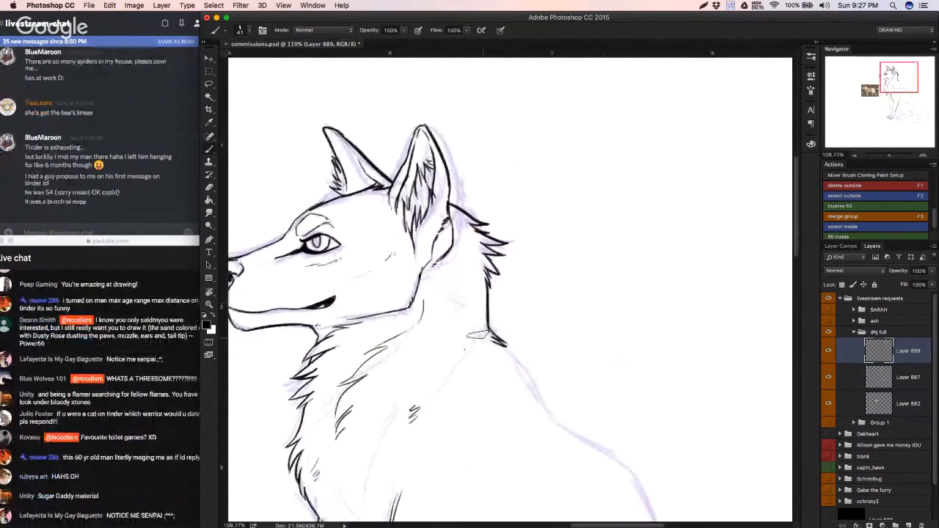
Step: Ink the curved shoulder line from the base of the neck down and forward toward the chest
scroll(477, 334, down, 3)
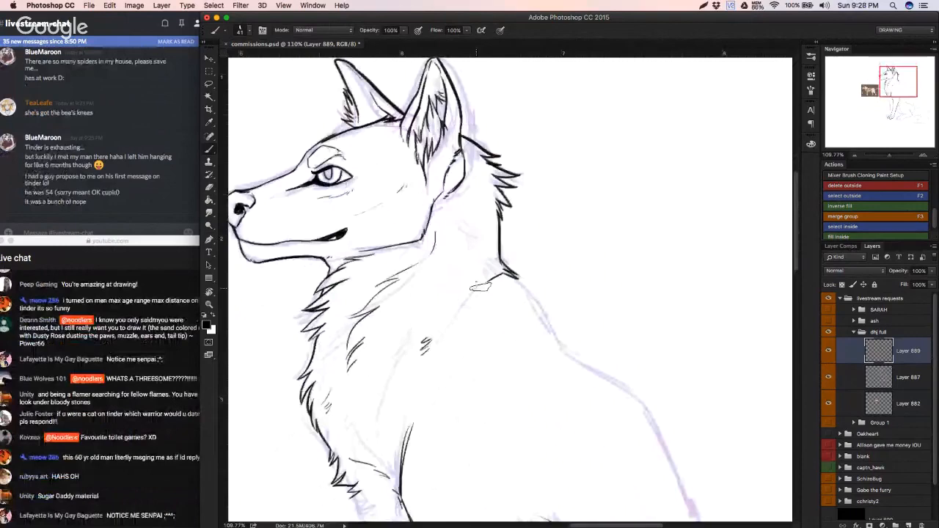
drag(512, 273, 482, 289)
drag(493, 285, 438, 347)
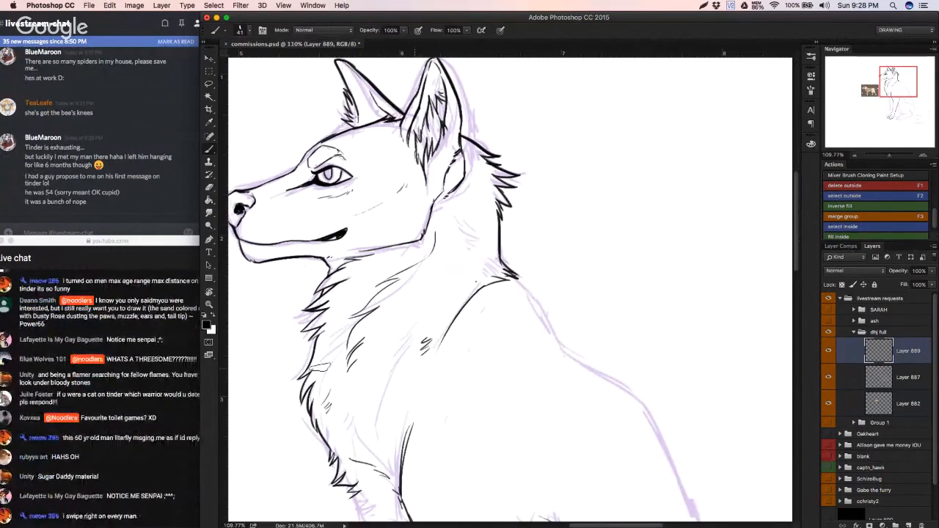
scroll(453, 320, down, 3)
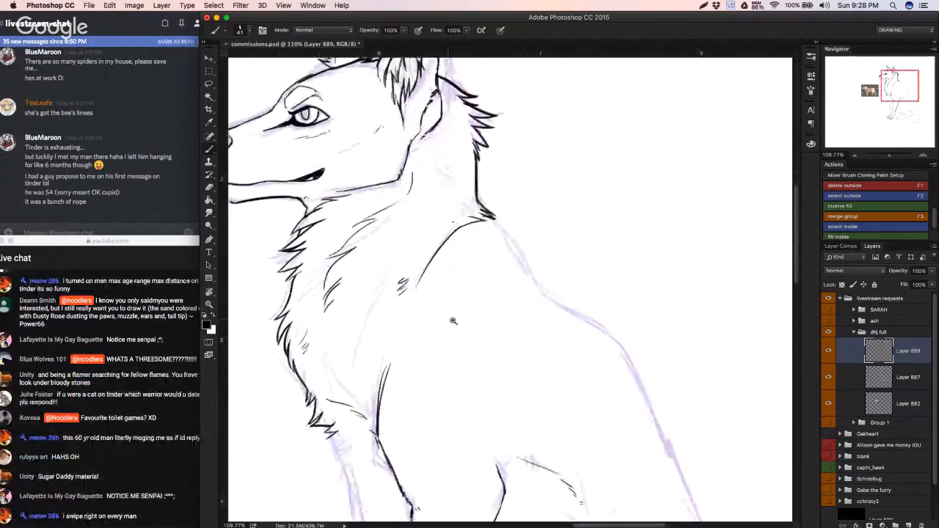
drag(362, 188, 332, 203)
drag(405, 399, 466, 292)
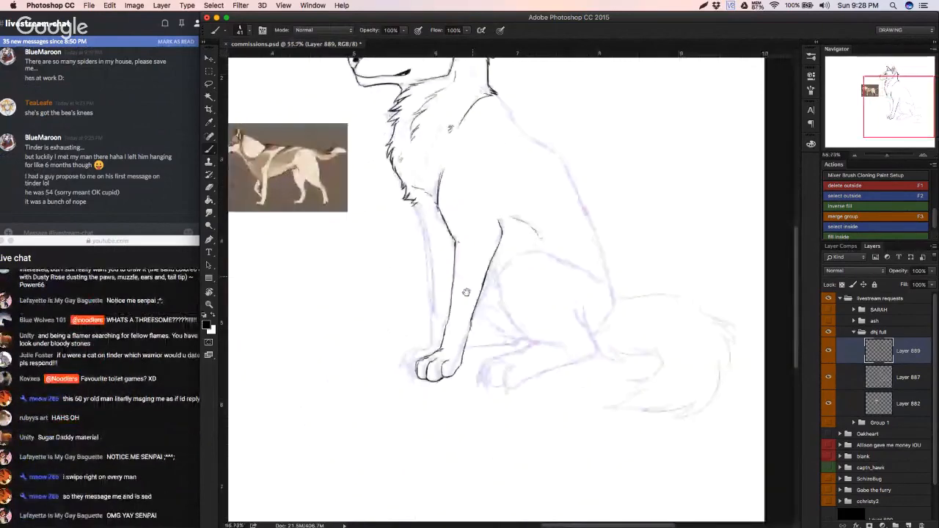
drag(452, 400, 502, 399)
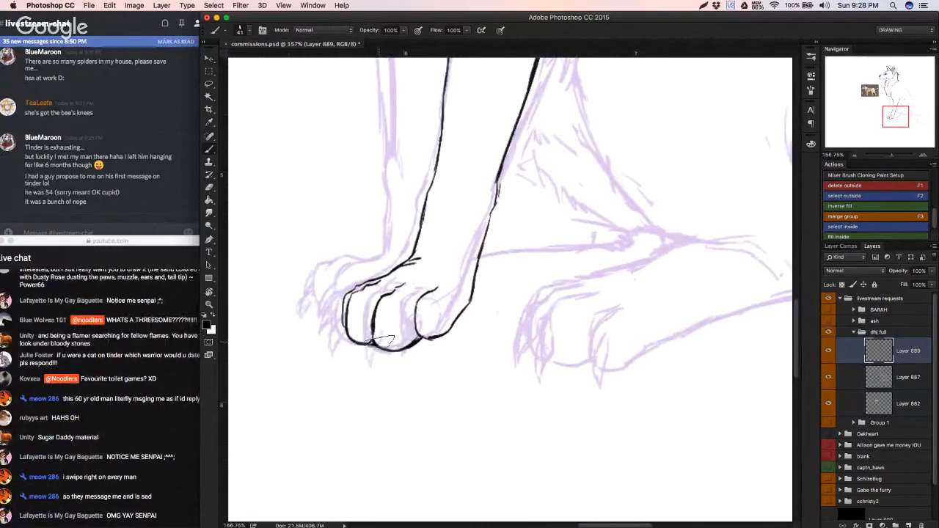
drag(375, 346, 378, 370)
key(super+z)
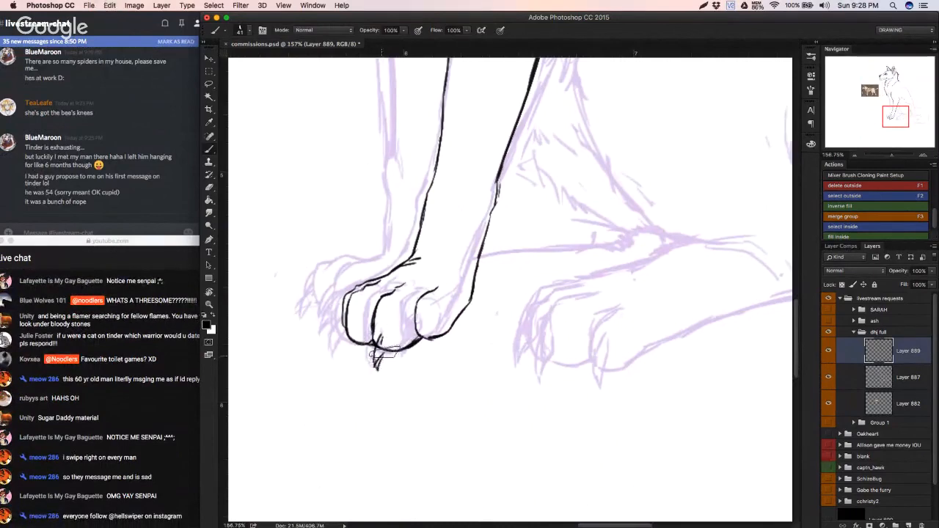
key(alt+super+z)
key(alt+super+z)
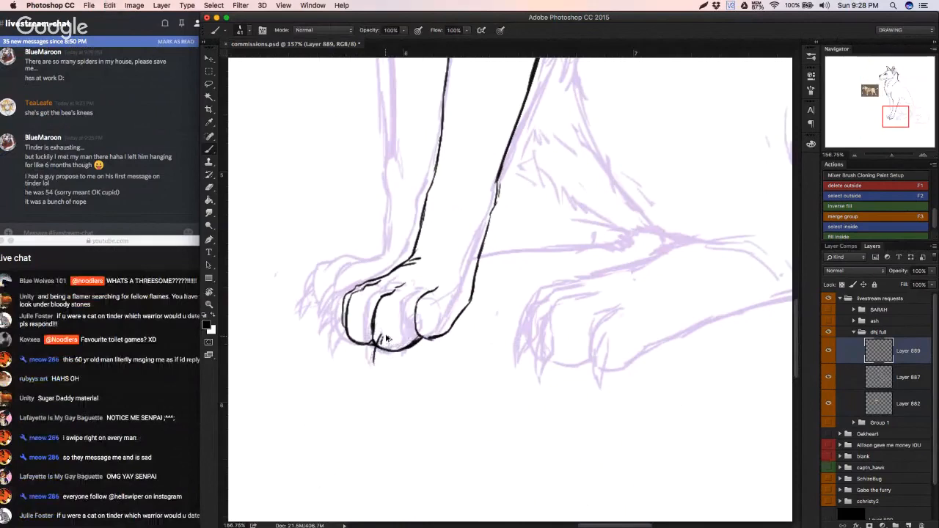
key(alt+super+z)
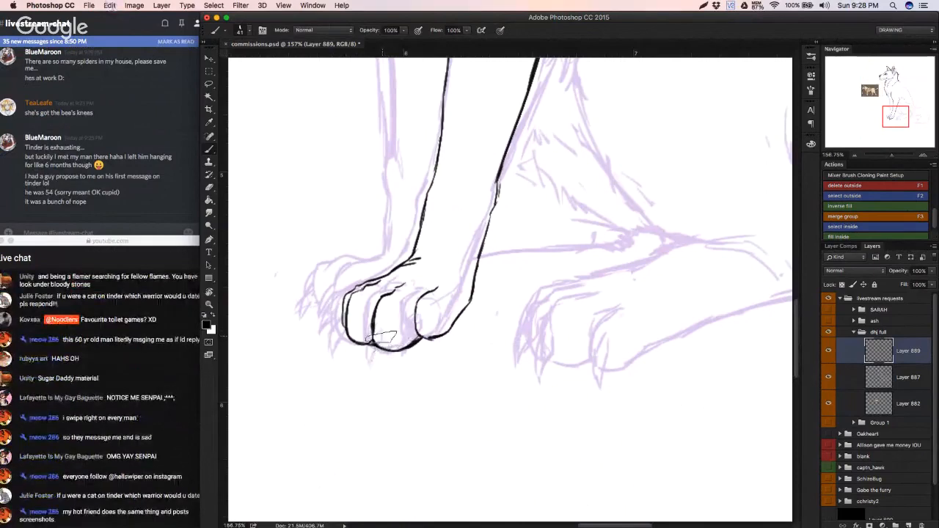
Step: Ink pointed claws on the three toes of the already inked front paw
mouse_move(373, 344)
mouse_down()
mouse_move(374, 364)
mouse_move(391, 342)
mouse_move(351, 330)
mouse_move(340, 359)
mouse_move(356, 338)
mouse_move(335, 332)
mouse_move(331, 342)
mouse_move(345, 330)
mouse_up()
key(super+z)
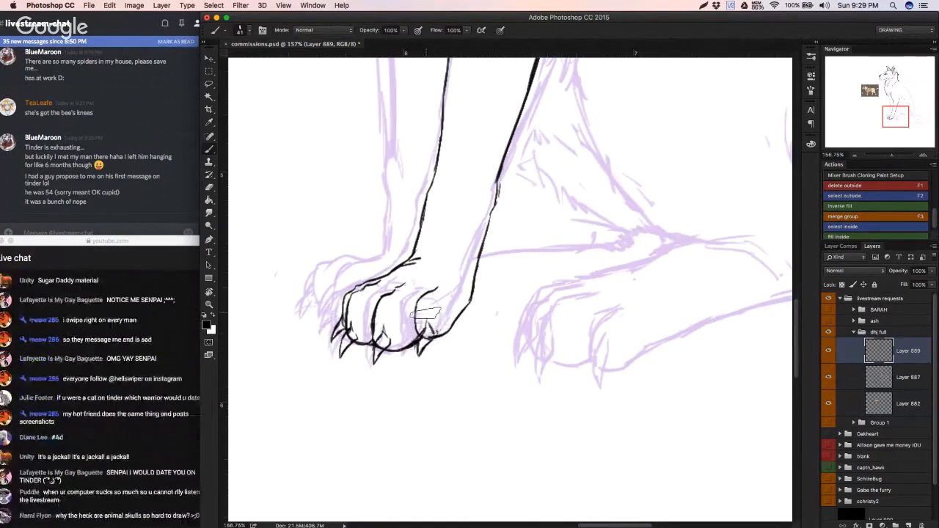
drag(428, 325, 421, 339)
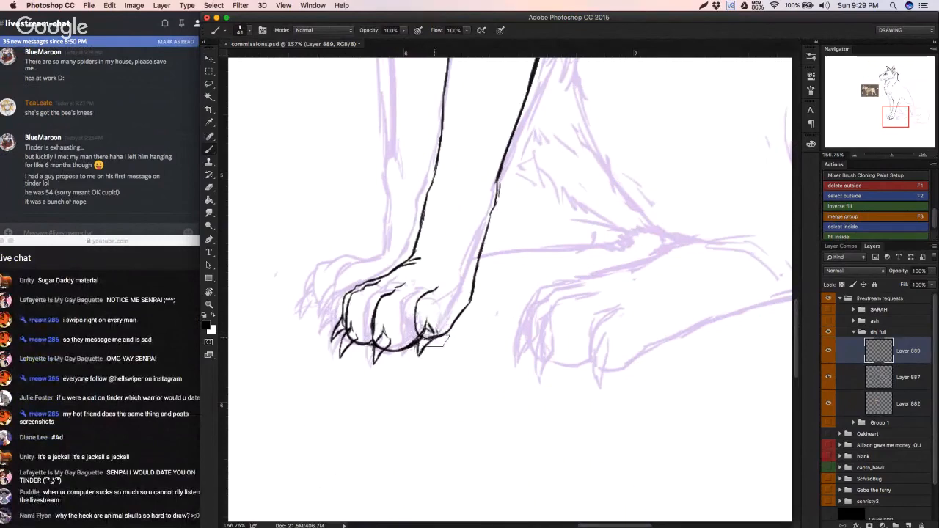
click(171, 412)
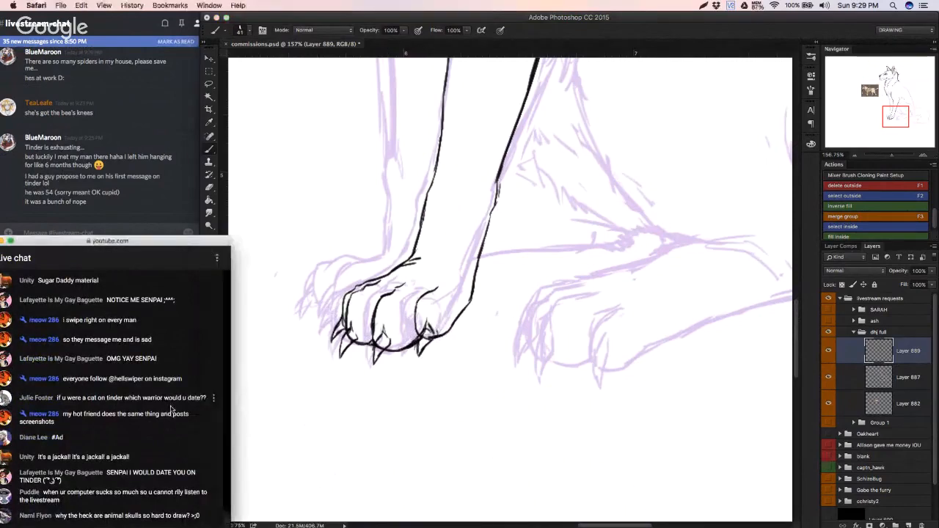
click(326, 377)
mouse_move(322, 377)
mouse_down()
mouse_move(313, 355)
mouse_move(267, 372)
mouse_move(309, 368)
mouse_move(325, 344)
mouse_move(340, 350)
mouse_move(313, 362)
mouse_move(330, 359)
mouse_up()
Step: Ink the upper back contour over the sketch, from the neck fur past the shoulders to the middle of the back
drag(349, 317, 295, 455)
super+drag(369, 337, 377, 338)
drag(407, 146, 465, 214)
key(super+z)
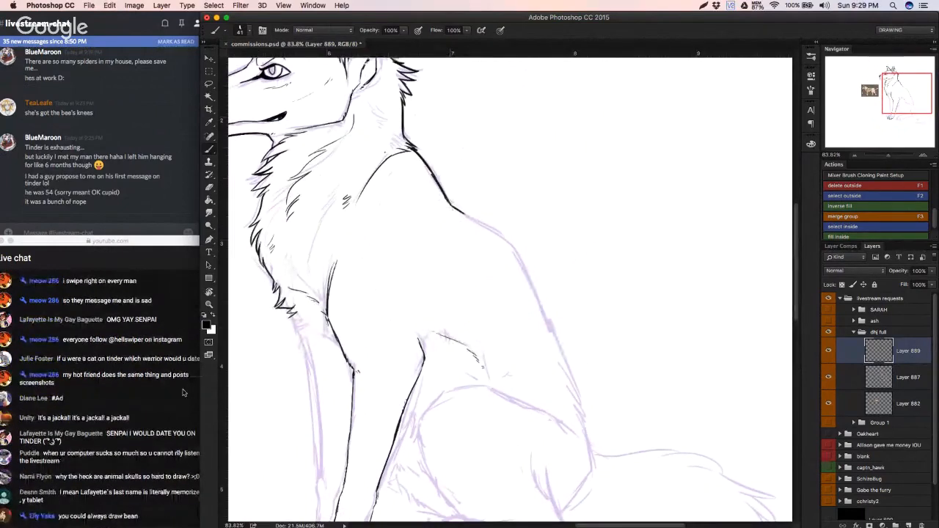
drag(444, 200, 514, 243)
key(super+z)
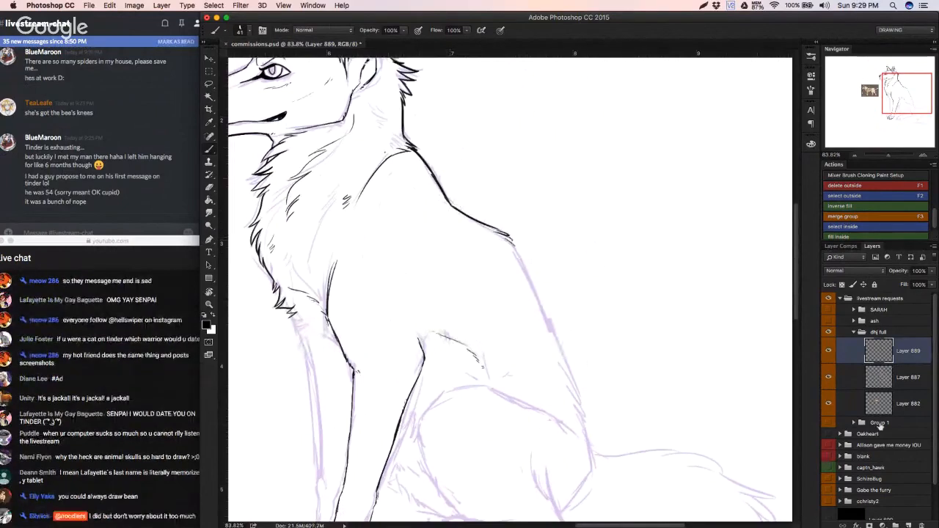
Step: Create a new group named "bean" inside the livestream requests group and put a new empty layer in it
click(880, 310)
click(908, 524)
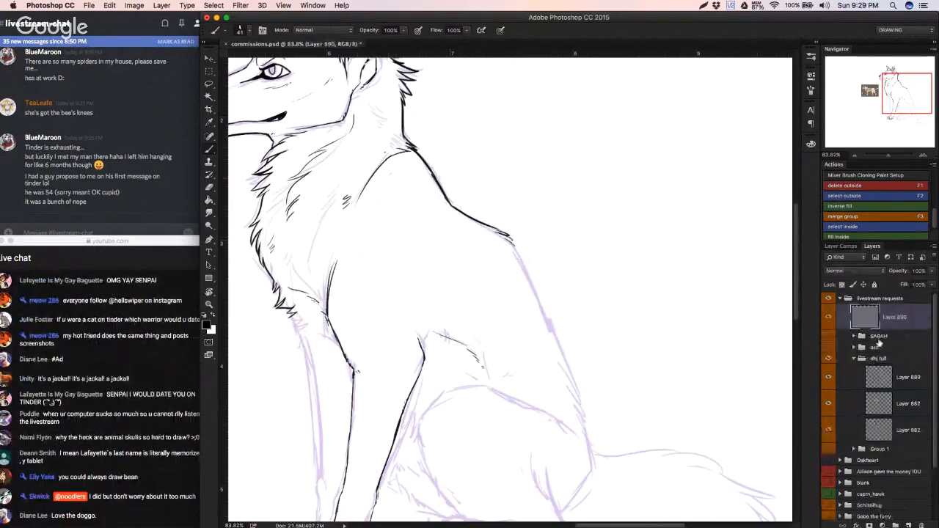
click(895, 525)
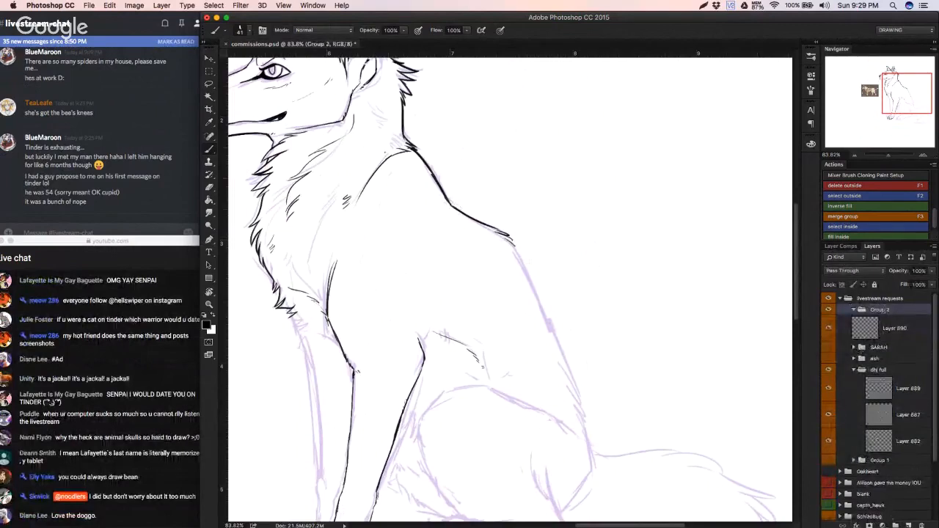
double_click(879, 310)
key(Return)
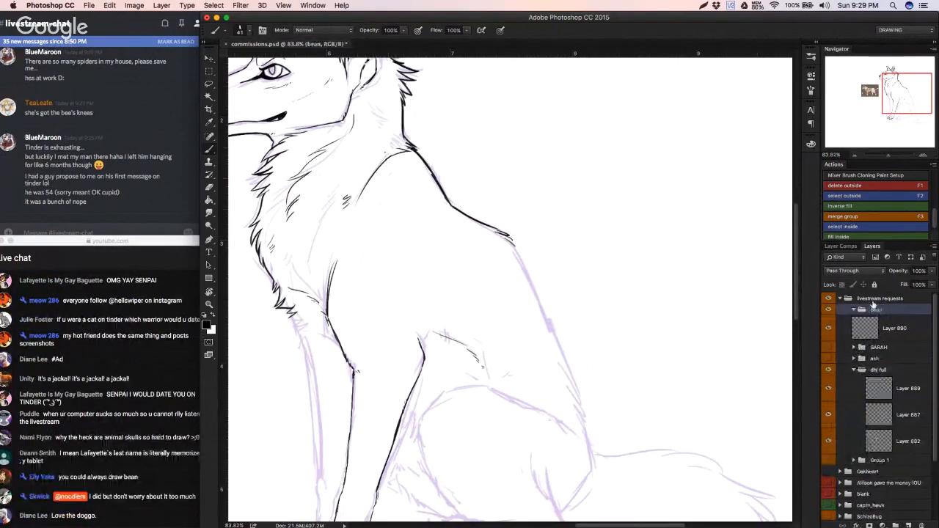
drag(879, 336, 874, 320)
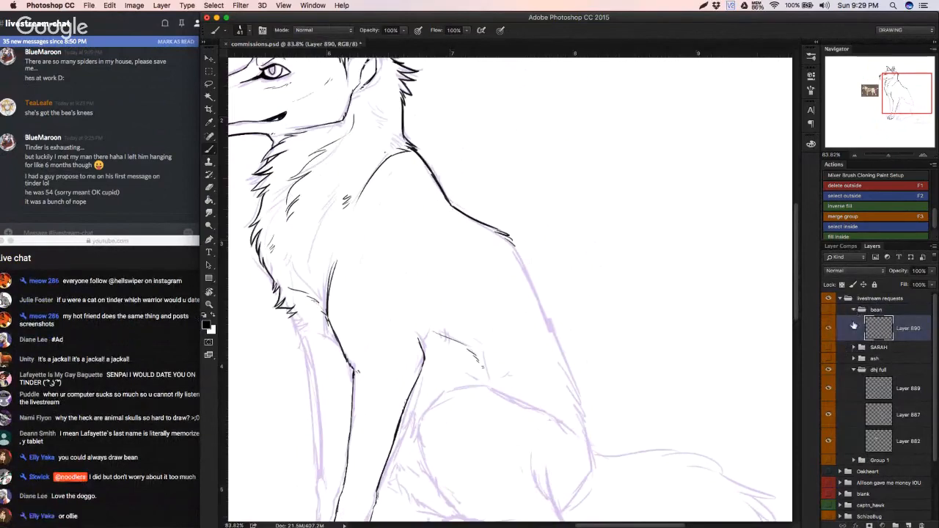
Step: Hide and collapse the bean group and make Layer 889 in the dhj full group the active layer
click(853, 310)
click(857, 335)
click(828, 343)
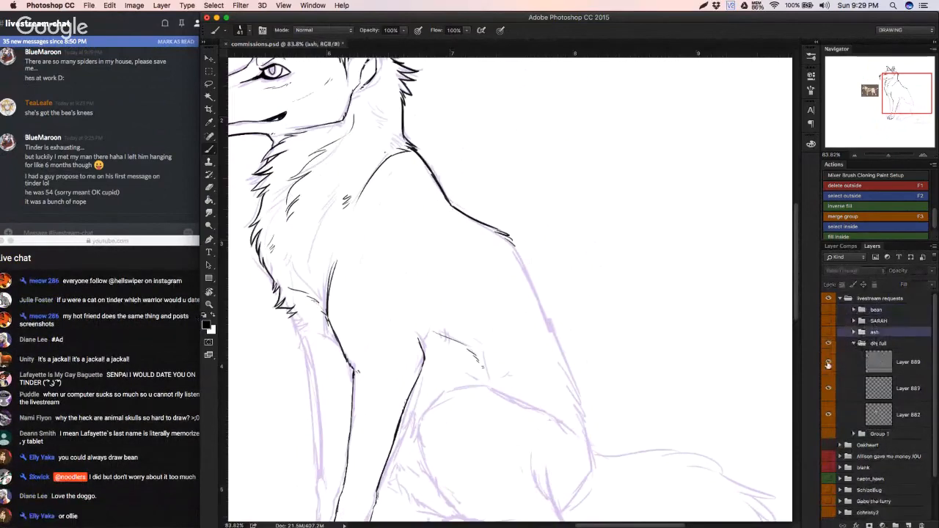
click(878, 362)
drag(530, 348, 465, 304)
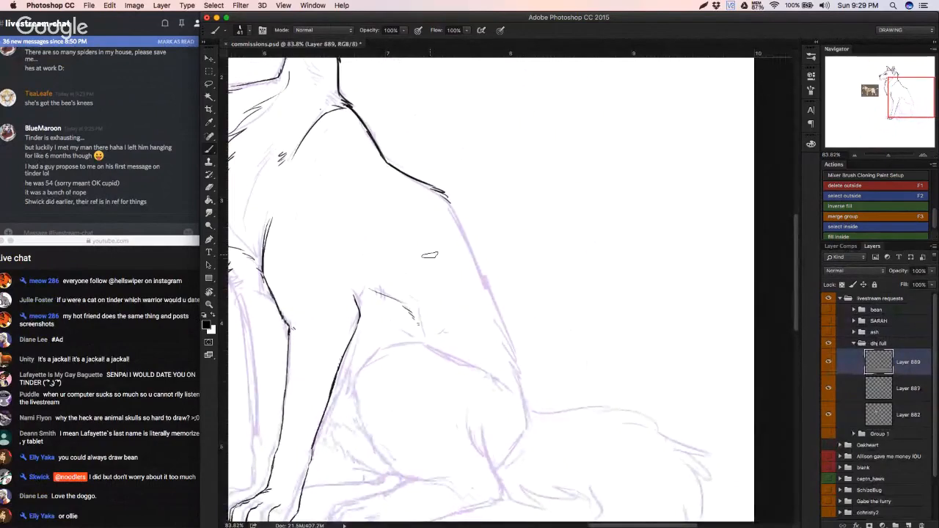
Step: Switch to Discord and look through the references-for-things channel for the requested character's reference picture
drag(101, 22, 227, 17)
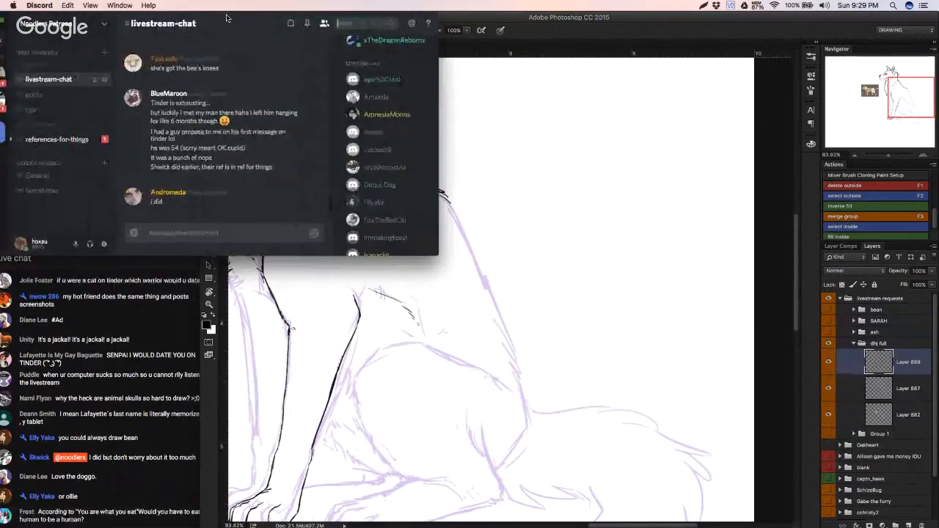
click(70, 139)
scroll(220, 129, up, 2)
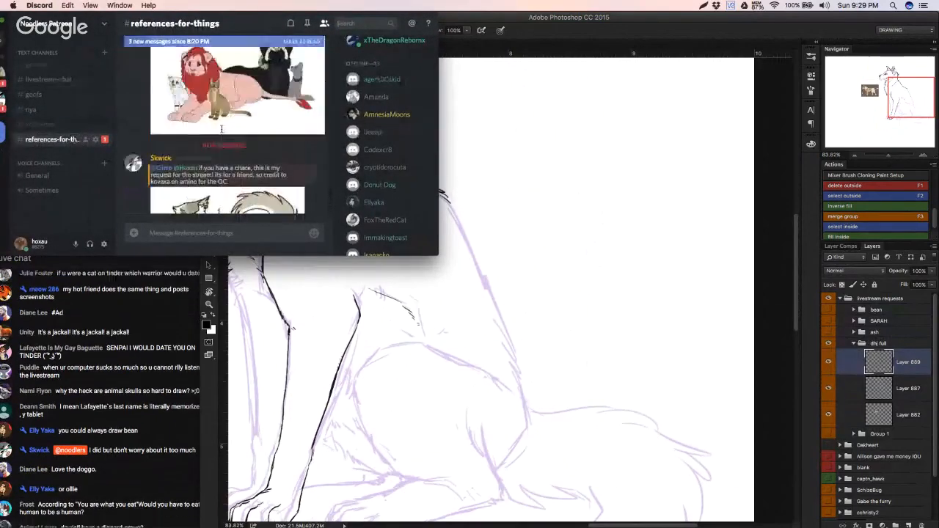
scroll(221, 129, up, 1)
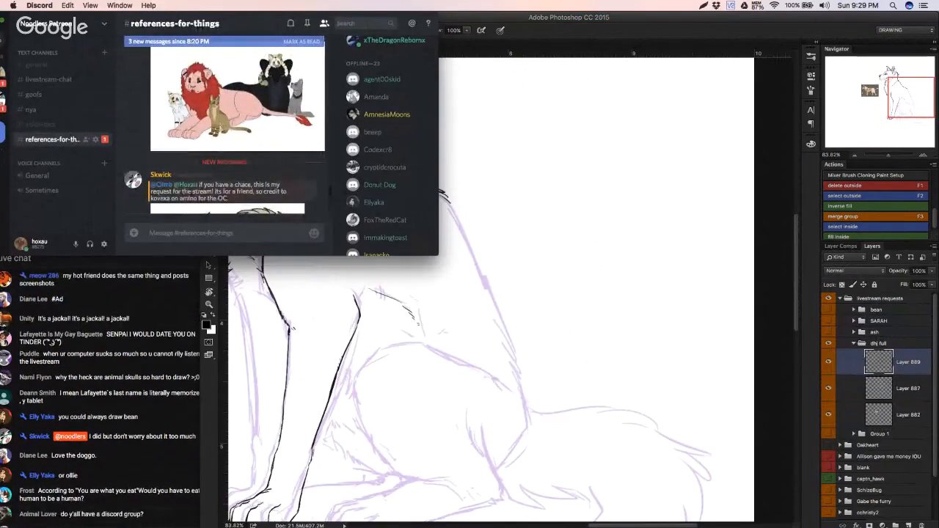
scroll(231, 175, down, 1)
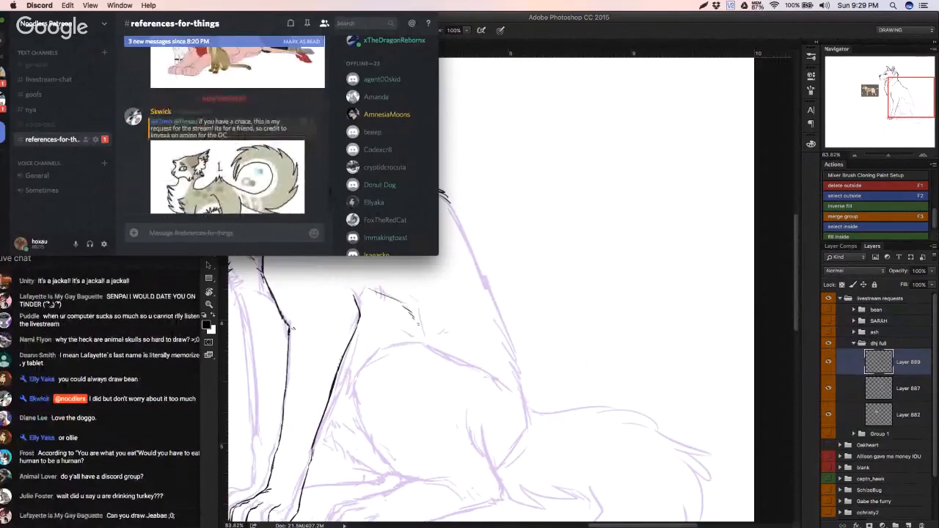
scroll(265, 192, down, 3)
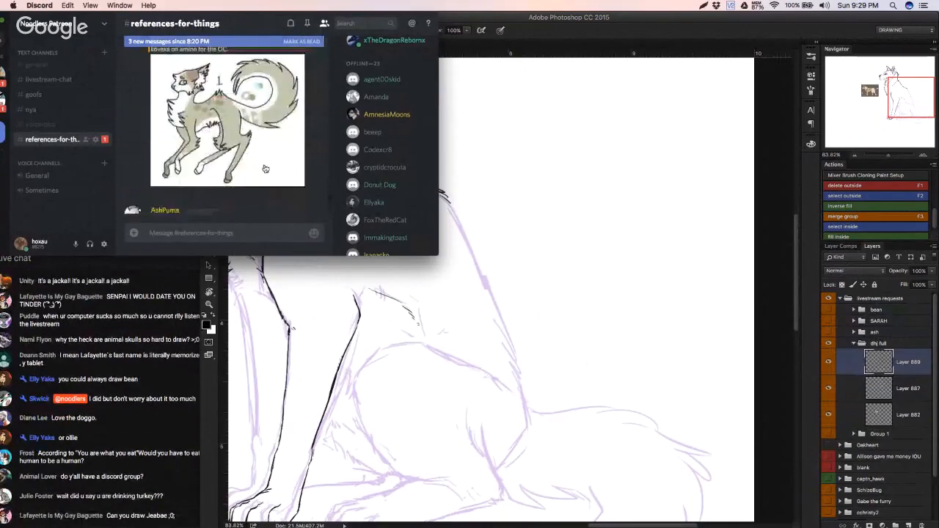
scroll(265, 169, up, 6)
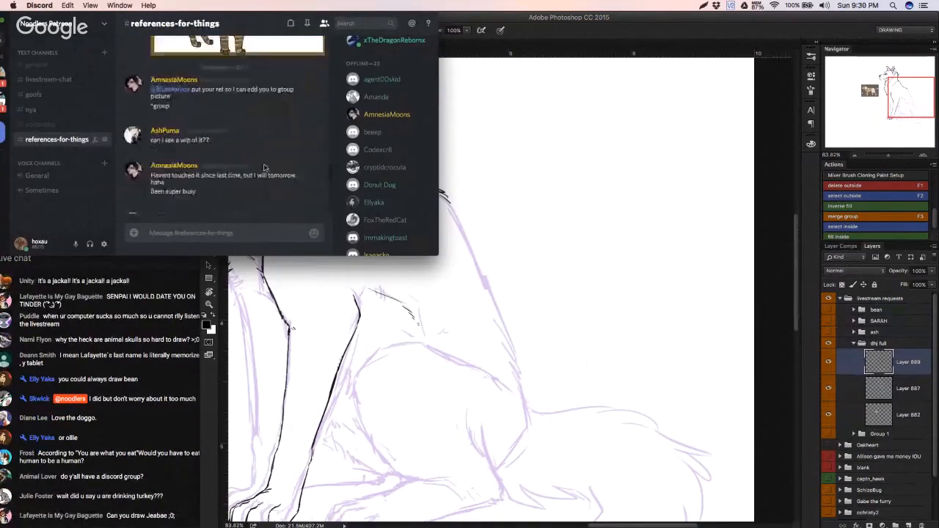
scroll(264, 170, down, 6)
scroll(265, 170, up, 1)
scroll(262, 172, up, 10)
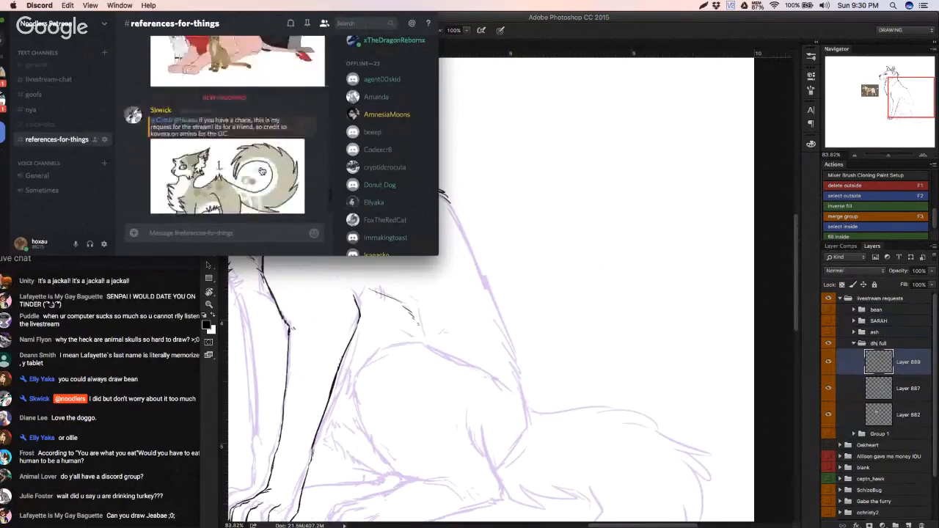
scroll(256, 173, down, 6)
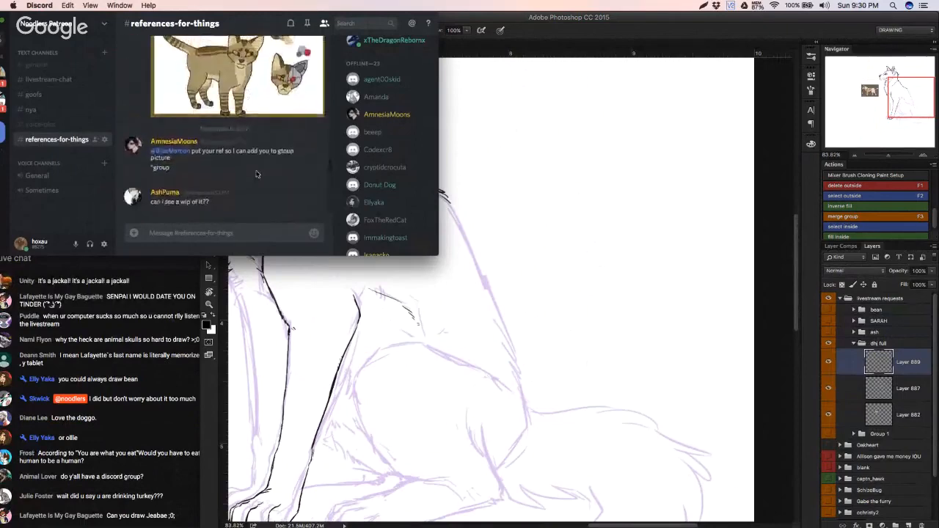
Step: View the enlarged reference picture of the spotted, curly-tailed character and close the preview
click(227, 103)
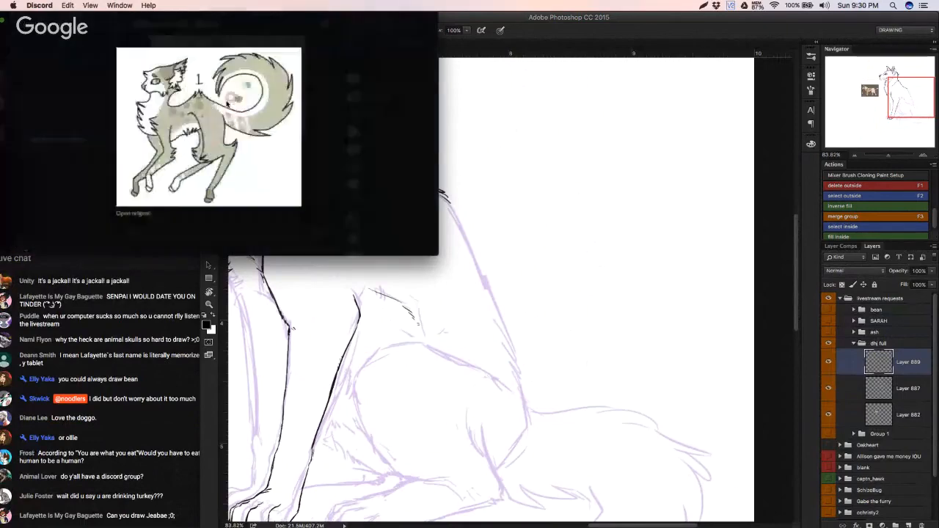
right_click(196, 117)
click(213, 135)
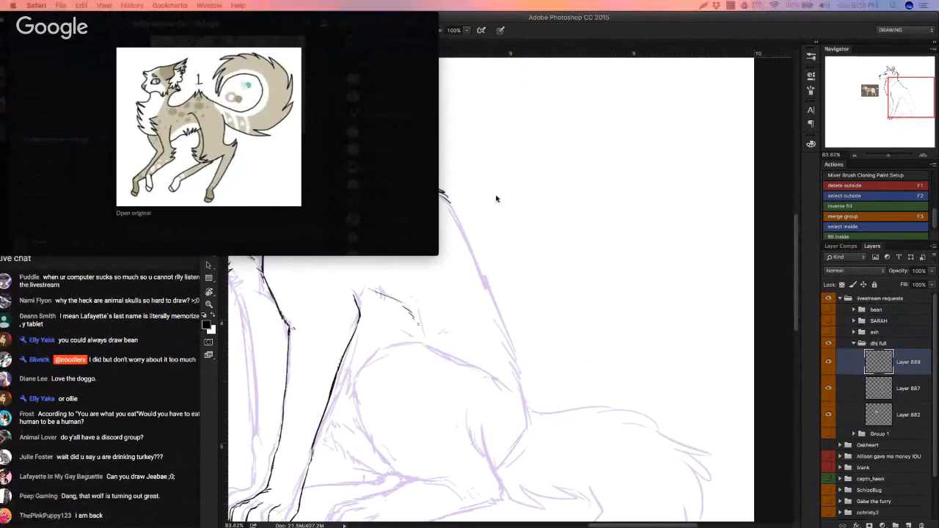
click(339, 165)
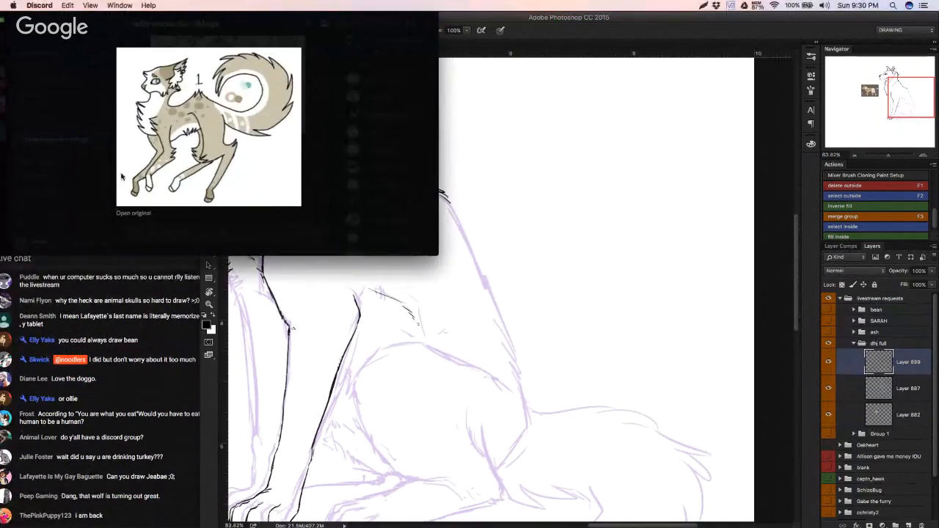
click(100, 193)
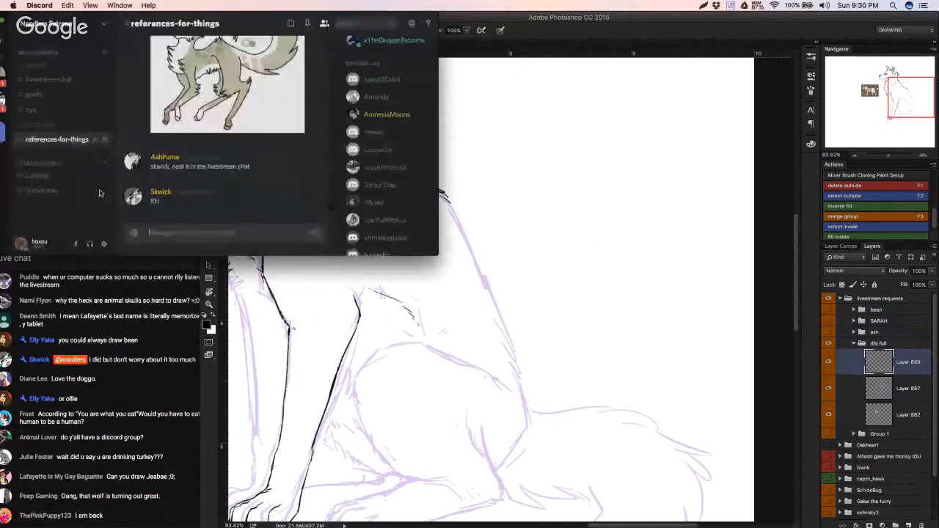
Step: Switch back to Photoshop and bring the seated wolf's whole body into view
click(539, 255)
drag(428, 289, 499, 261)
scroll(497, 264, down, 4)
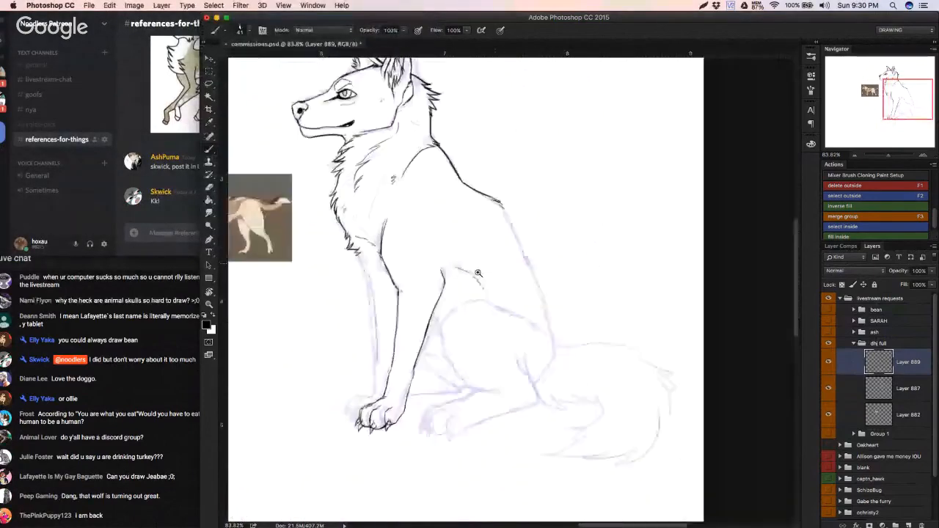
Step: Toggle the inked line art off and on to compare it with the purple wolf sketch
drag(485, 294, 492, 319)
click(828, 362)
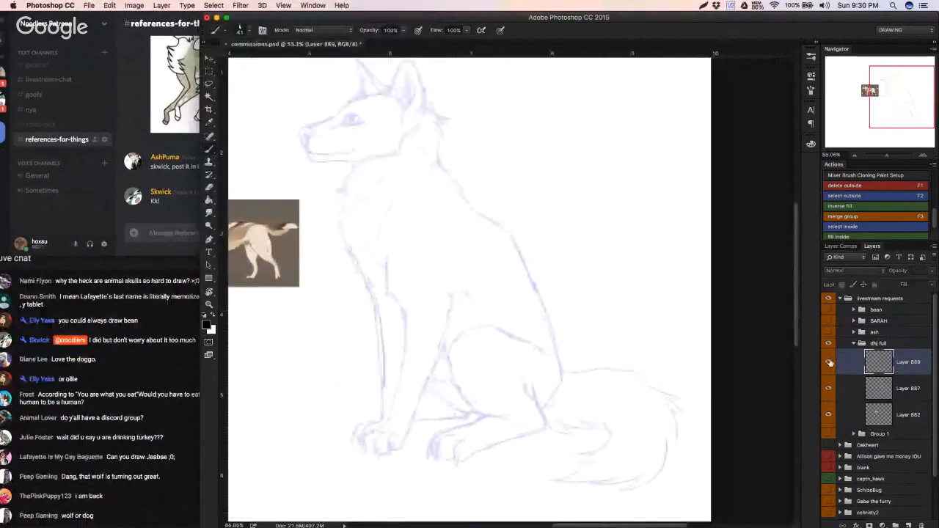
click(829, 362)
Step: Create a new empty layer directly below the bean group in the livestream requests group
click(869, 301)
click(872, 310)
click(874, 322)
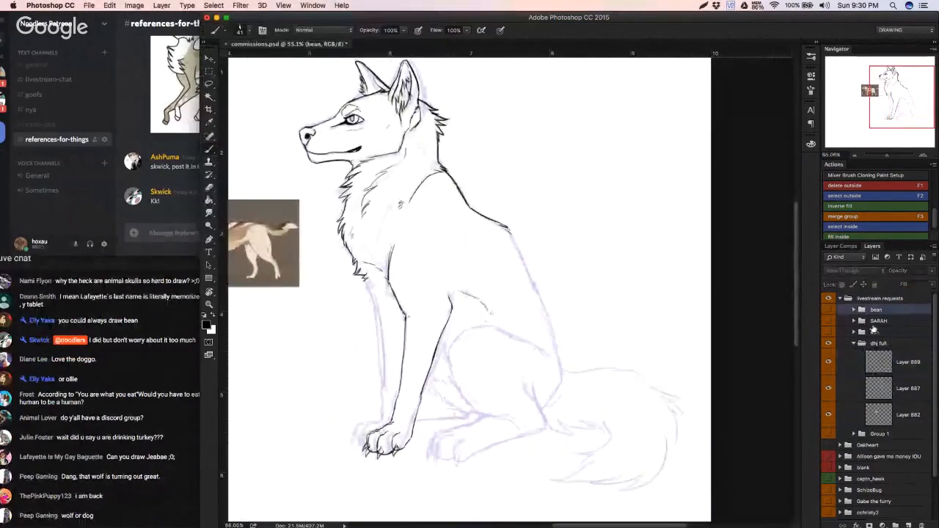
click(908, 524)
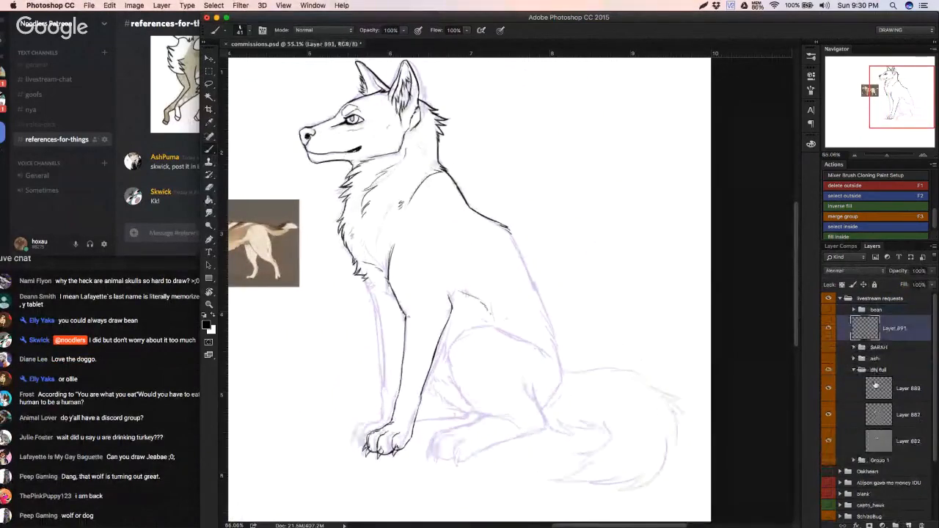
Step: Move the ash group above the SARAH group and make the new empty layer active again
drag(879, 370, 889, 364)
drag(900, 347, 880, 355)
click(851, 329)
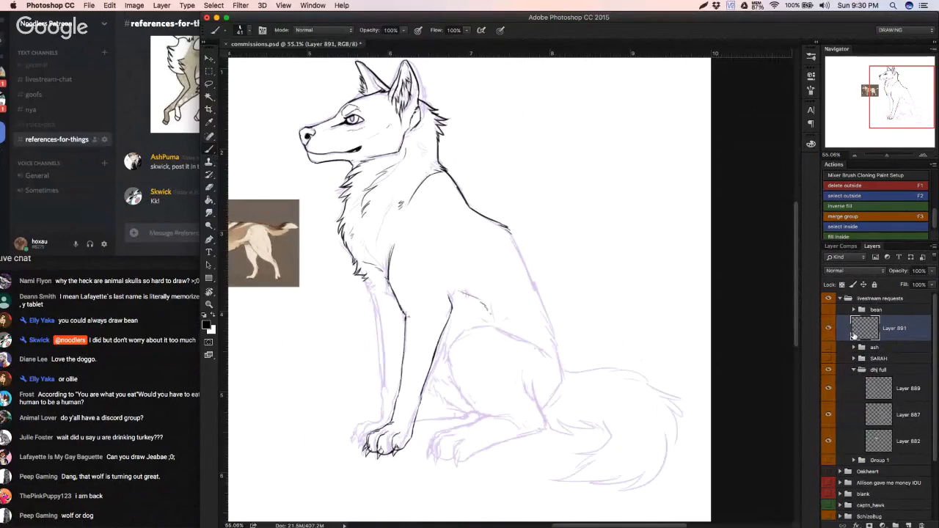
Step: Put the new layer in its own group and paste the spotted, curly-tailed character reference into it
click(829, 331)
key(super+g)
double_click(874, 339)
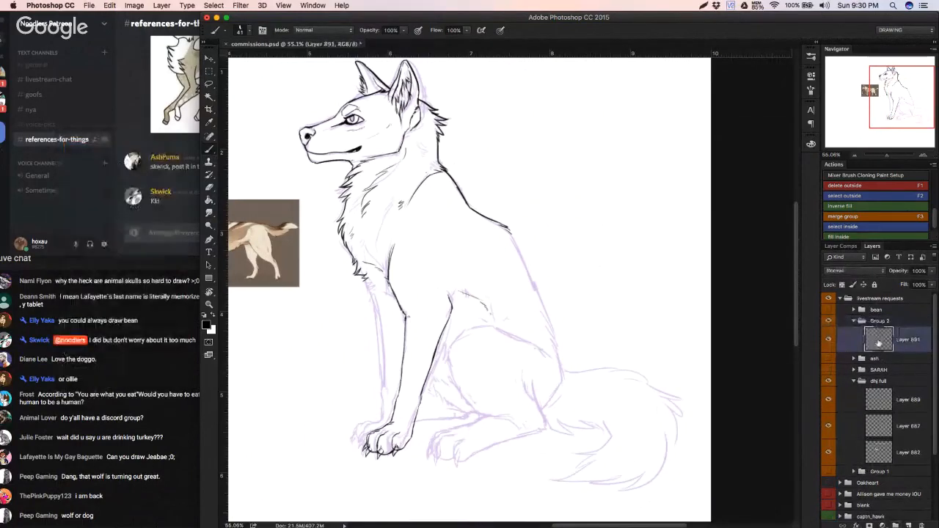
click(806, 300)
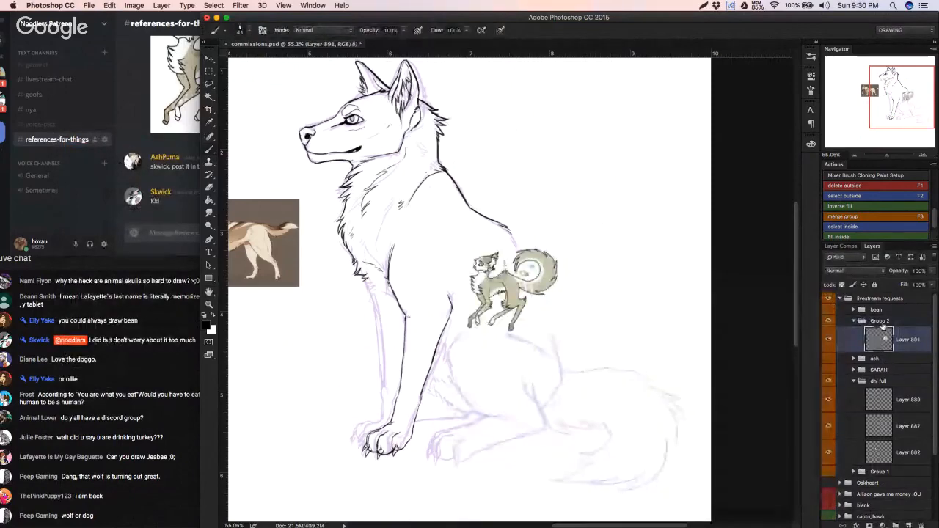
Step: Check the requester's username in the references-for-things channel in Discord and rename the new reference group in Photoshop with it
double_click(881, 320)
click(170, 140)
scroll(168, 140, up, 5)
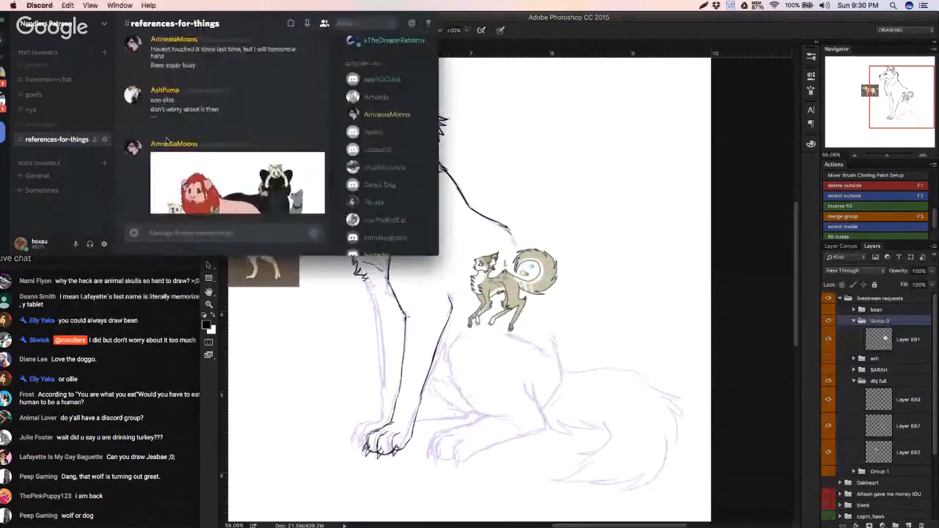
scroll(187, 149, down, 5)
scroll(188, 150, up, 2)
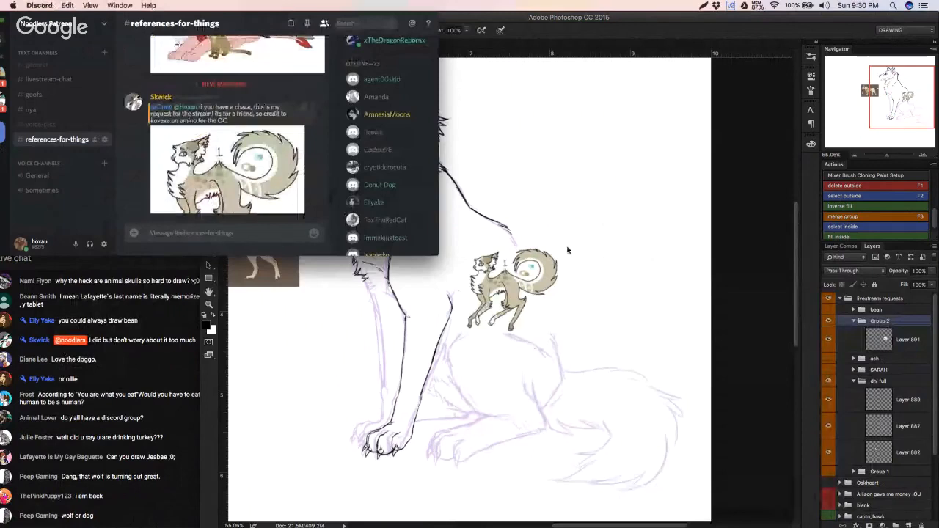
click(874, 323)
double_click(879, 322)
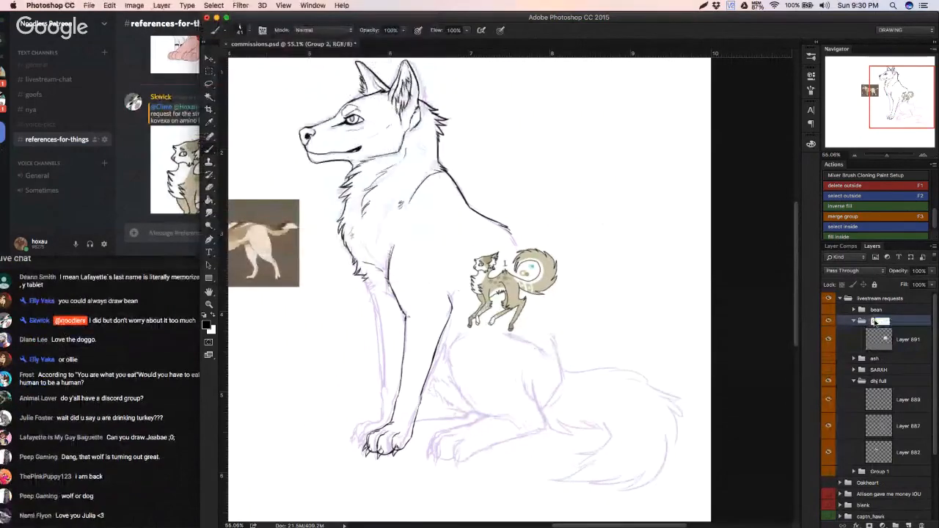
text(skwick)
key(Return)
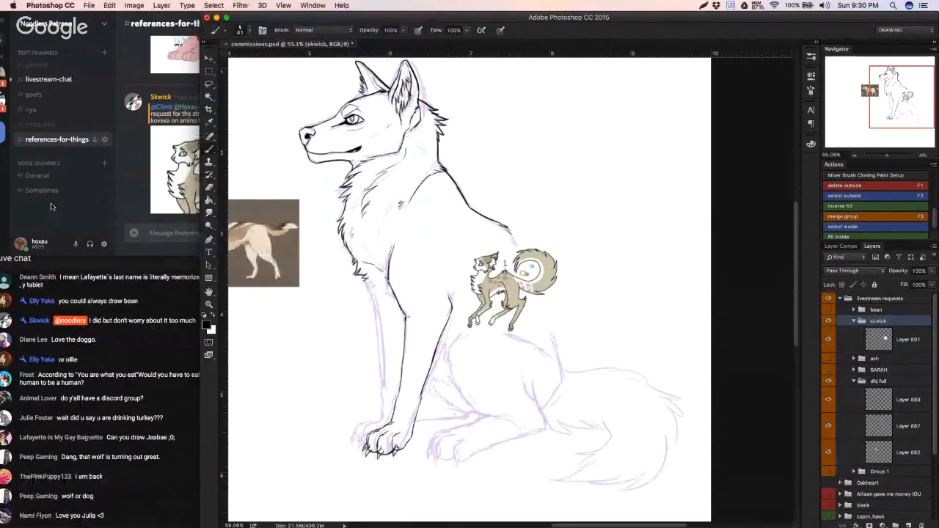
Step: Switch to Discord and look through the livestream-chat and references-for-things channels for the next request's reference picture
click(88, 198)
drag(249, 22, 237, 21)
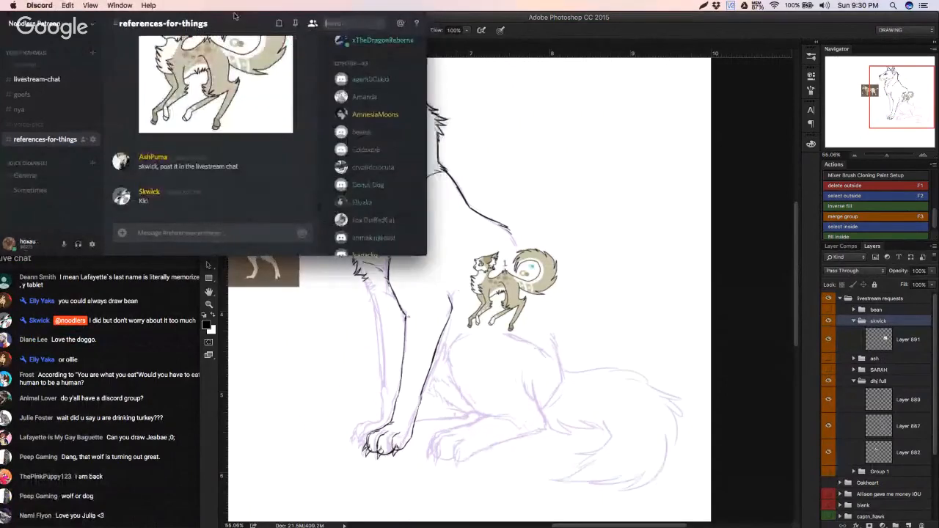
click(33, 81)
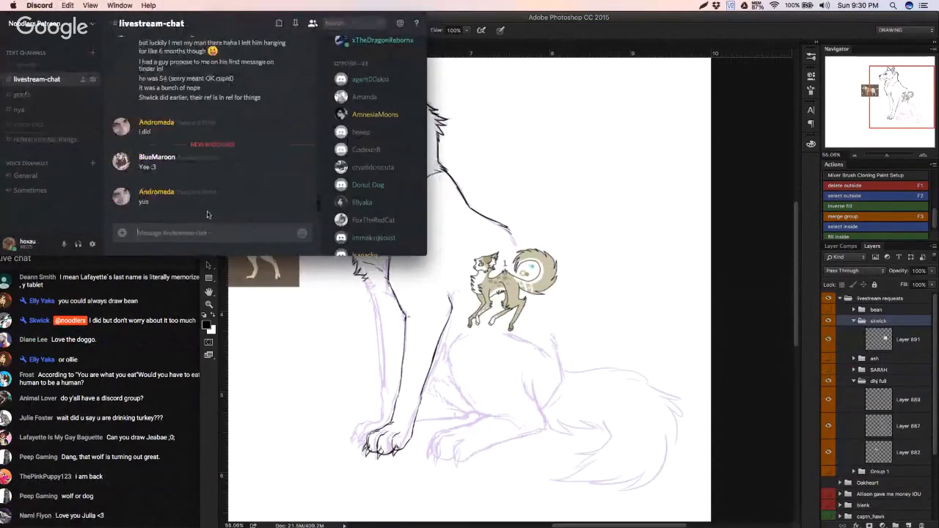
scroll(175, 173, down, 10)
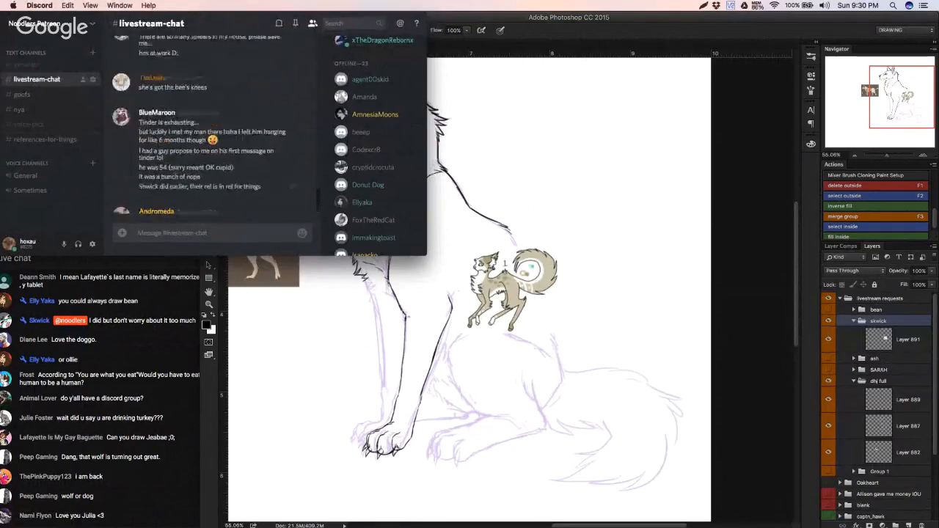
scroll(205, 132, up, 10)
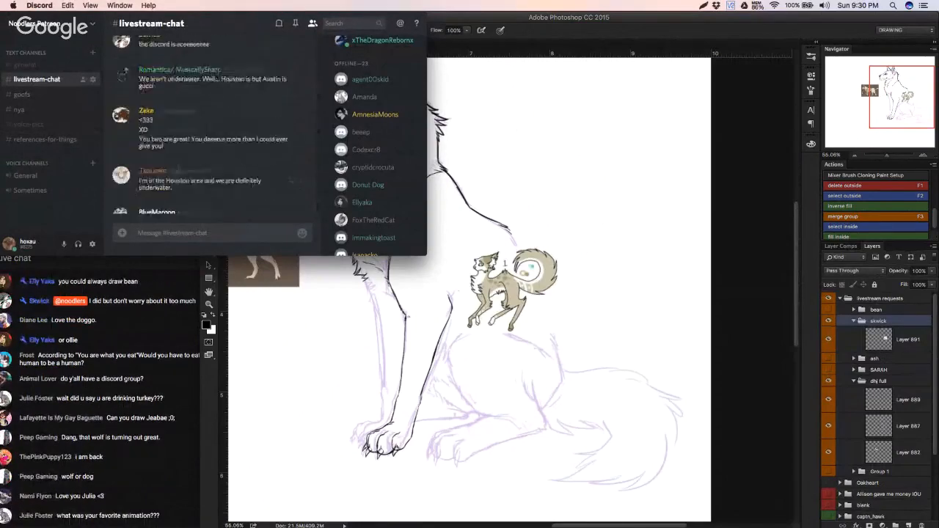
click(44, 140)
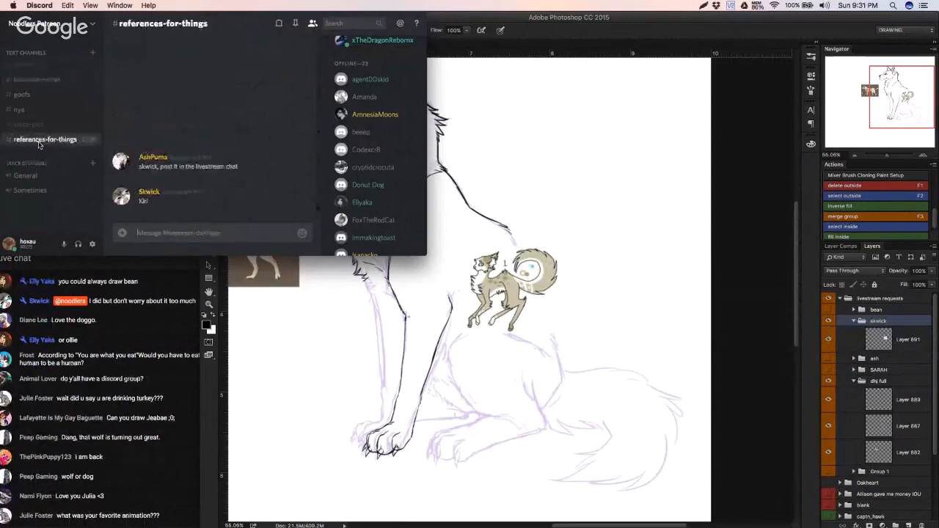
click(37, 80)
Step: Open the original of the dark spotted cat picture from livestream-chat, copy it, and close the preview in Discord
click(217, 151)
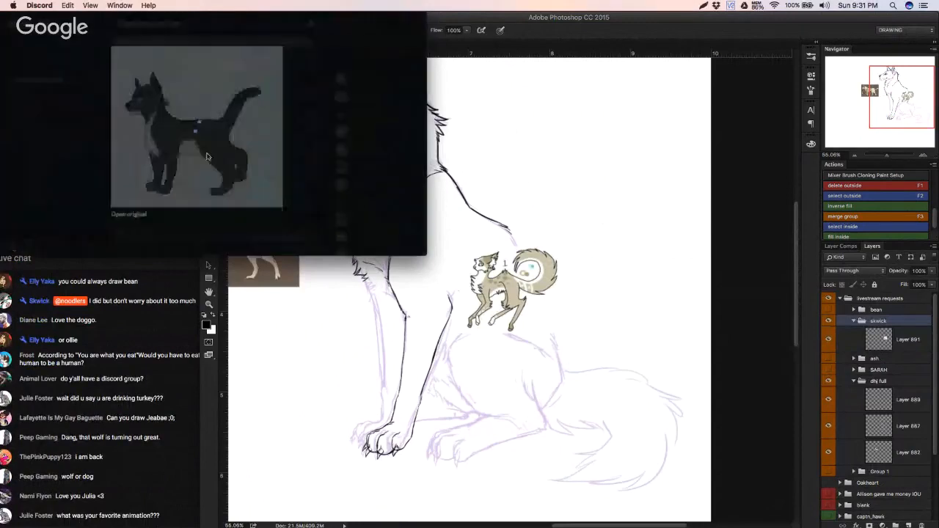
right_click(201, 149)
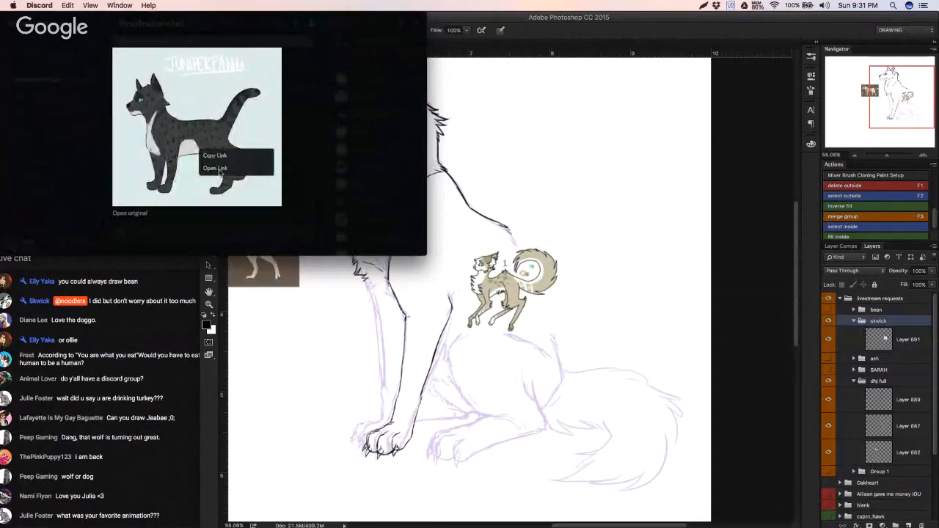
click(216, 169)
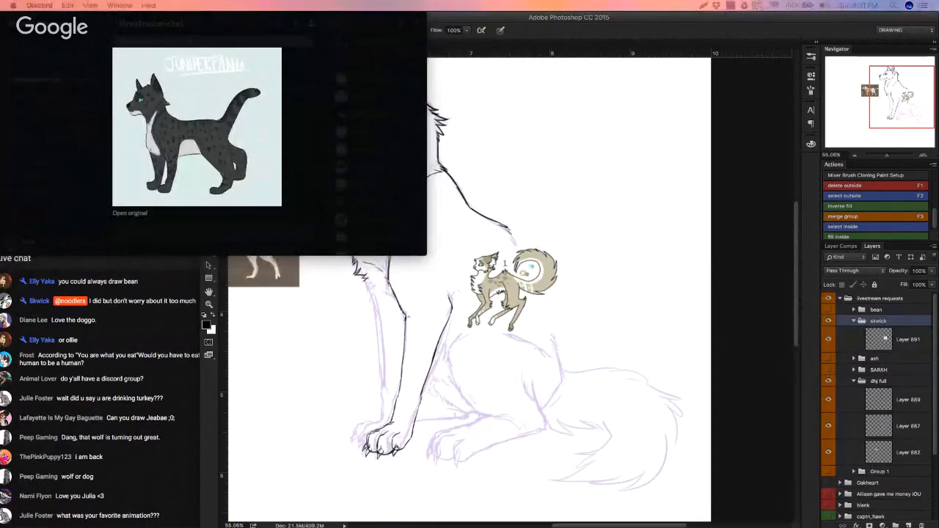
click(272, 269)
click(83, 137)
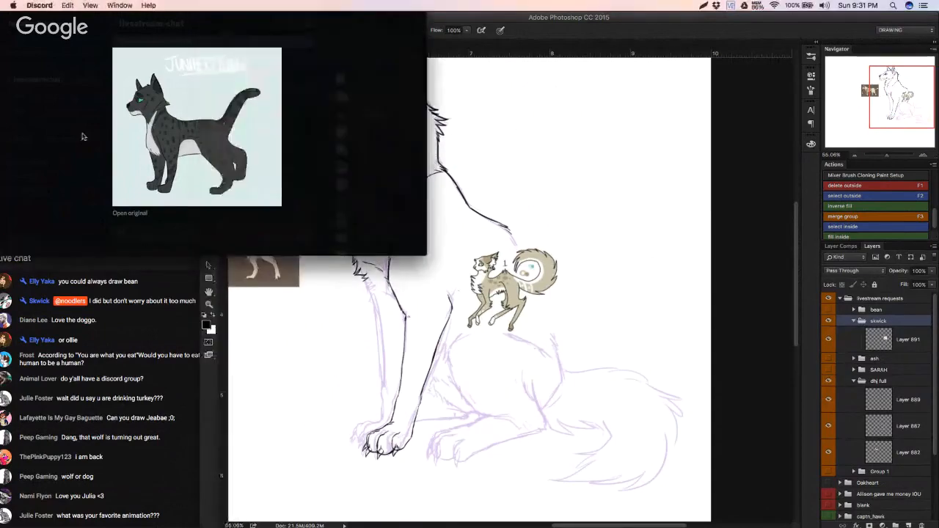
click(30, 87)
click(44, 138)
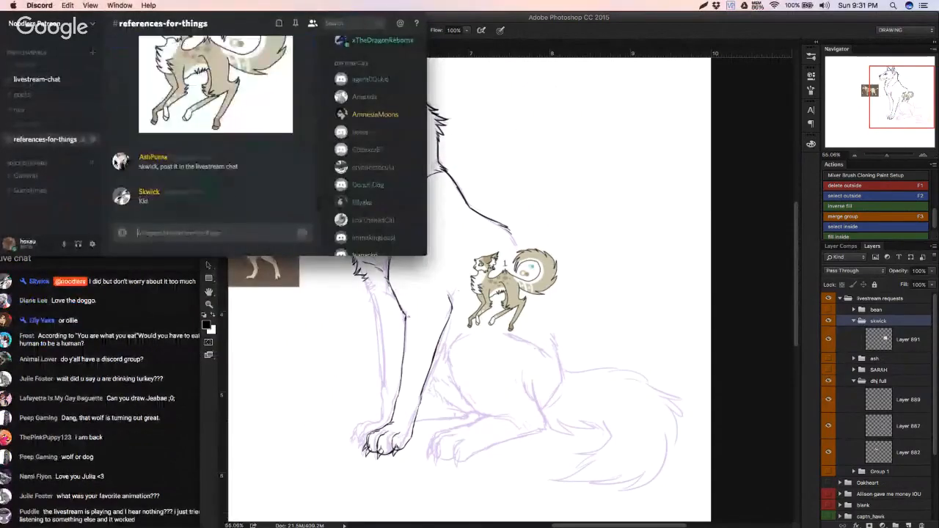
Step: Switch back to Photoshop, add a new layer and group below the bean group, and paste the dark cat reference picture
click(269, 321)
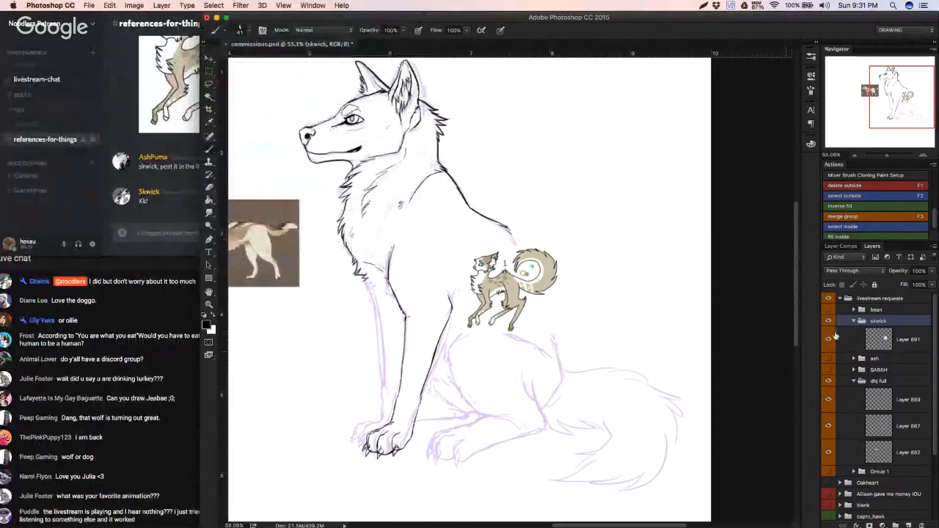
click(917, 521)
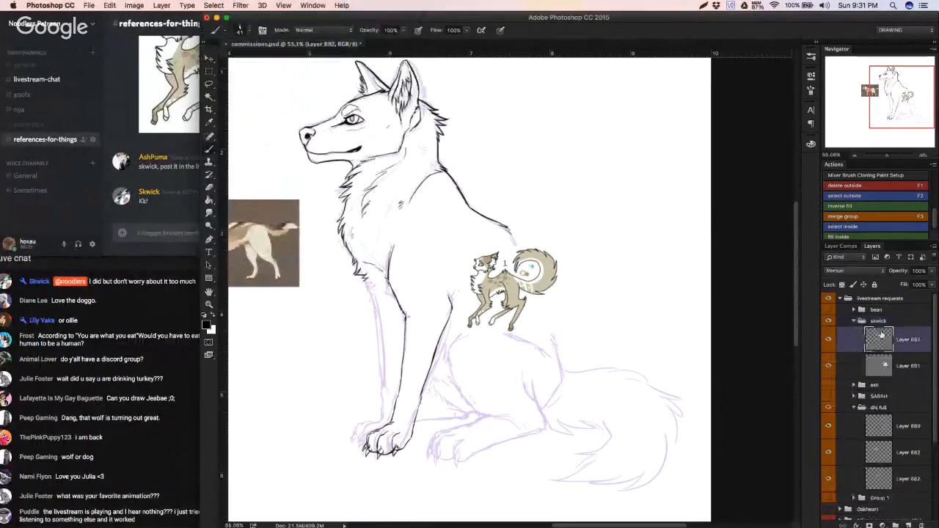
click(883, 524)
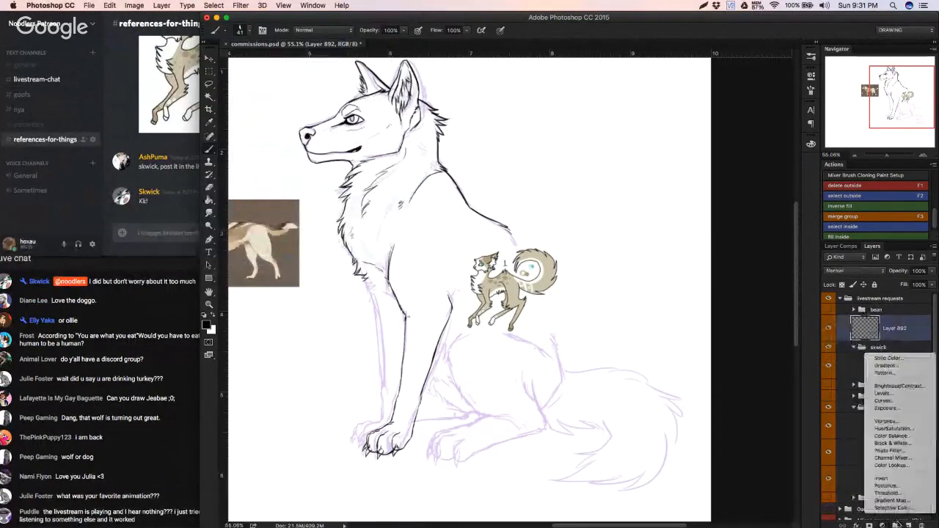
click(896, 523)
click(895, 524)
click(866, 342)
key(super+v)
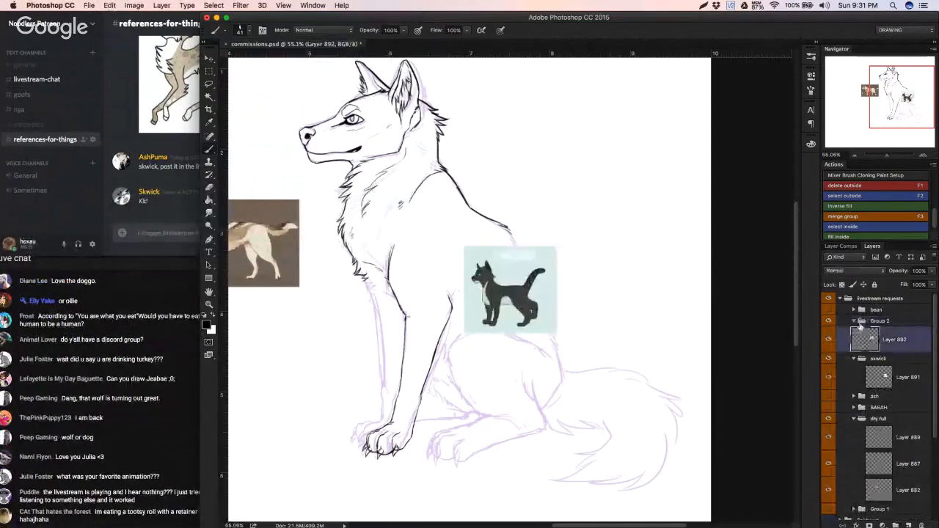
Step: Rename the dark cat's new group with the requester's username, checking its spelling in Discord's livestream-chat channel
double_click(885, 321)
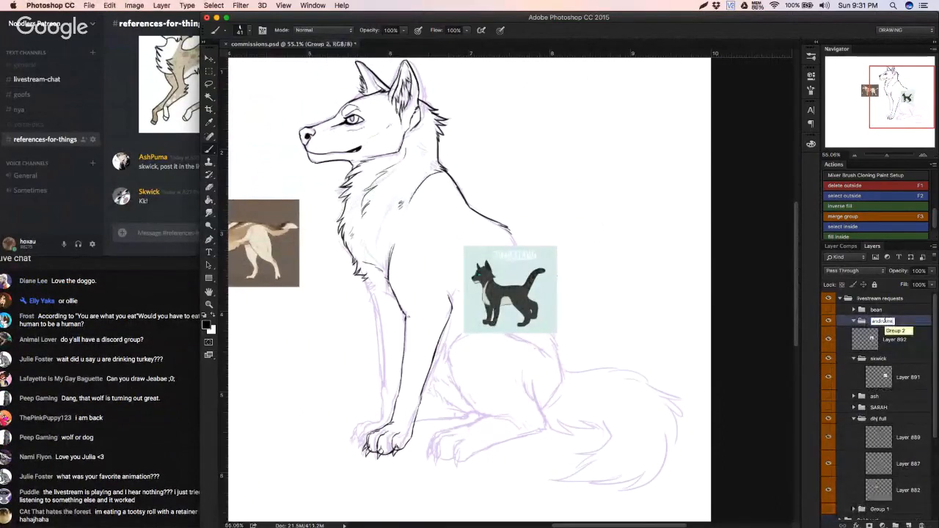
click(92, 79)
click(80, 79)
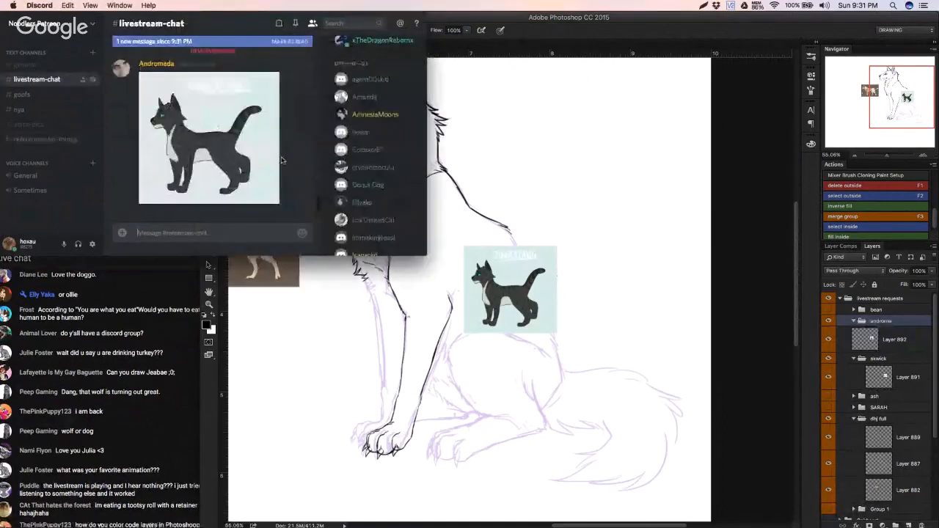
click(891, 325)
double_click(883, 321)
text(a)
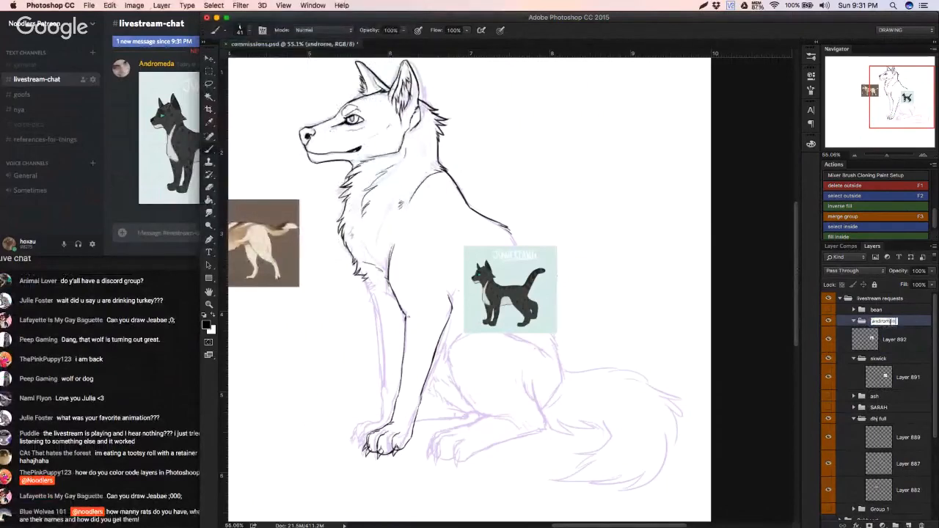
text(ndromeda)
key(Return)
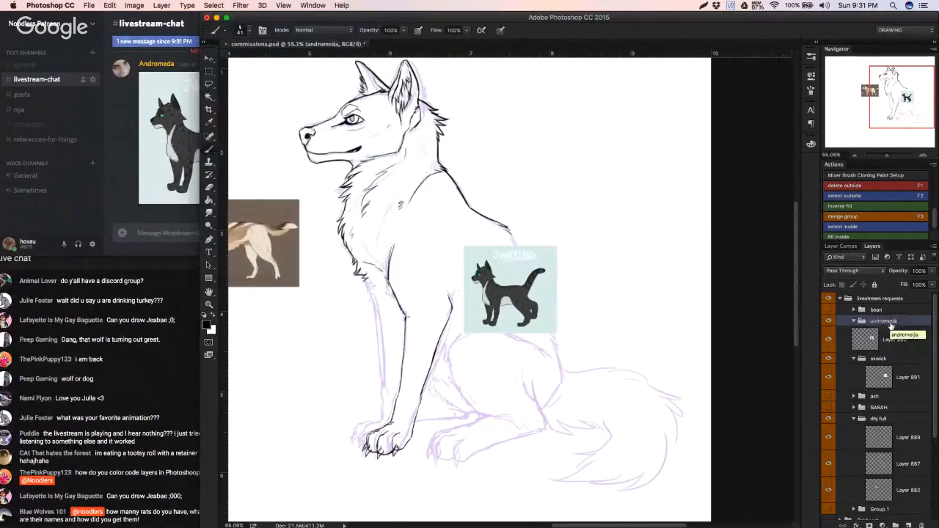
click(191, 401)
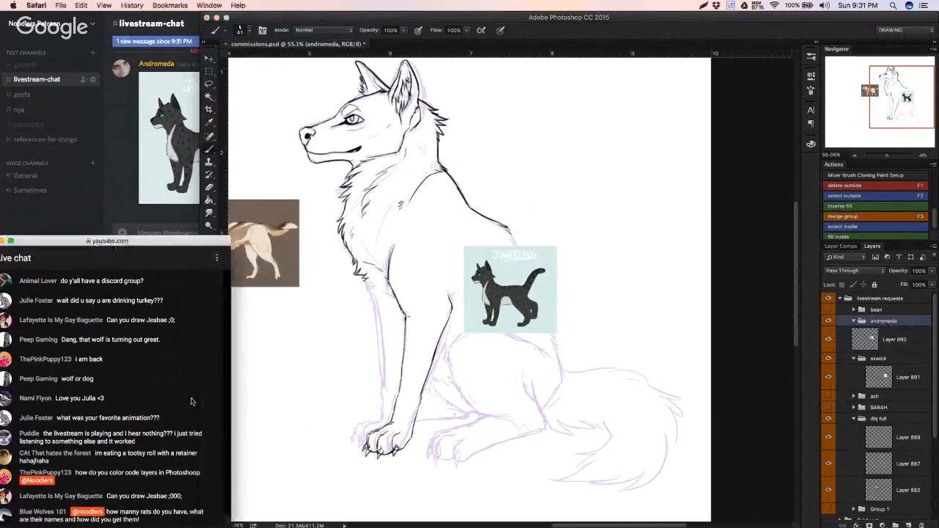
click(842, 323)
click(139, 417)
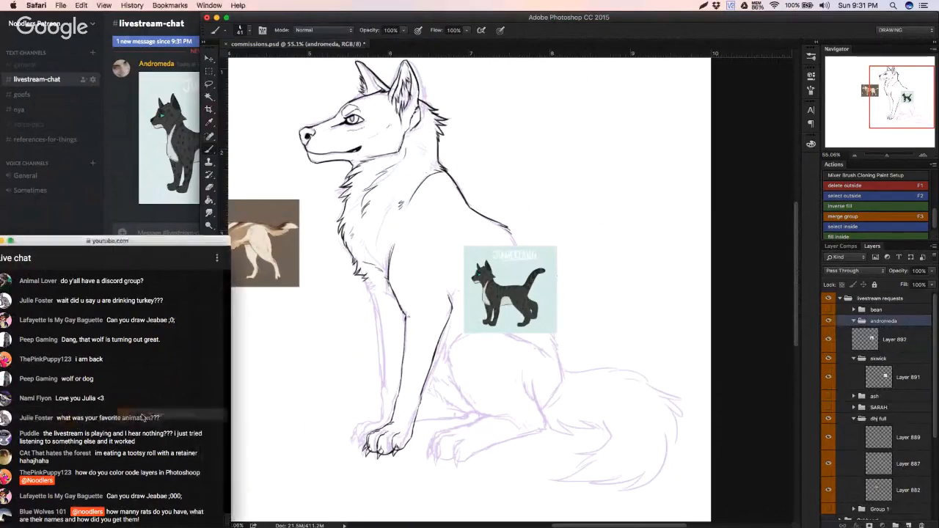
Step: Move Layer 892 with the dark cat picture into its newly renamed group
drag(826, 390, 837, 323)
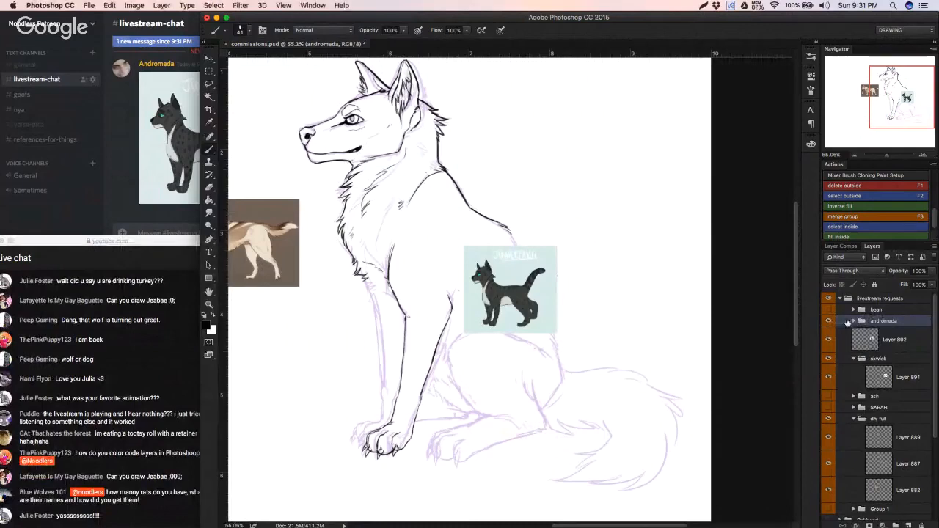
drag(863, 345, 876, 322)
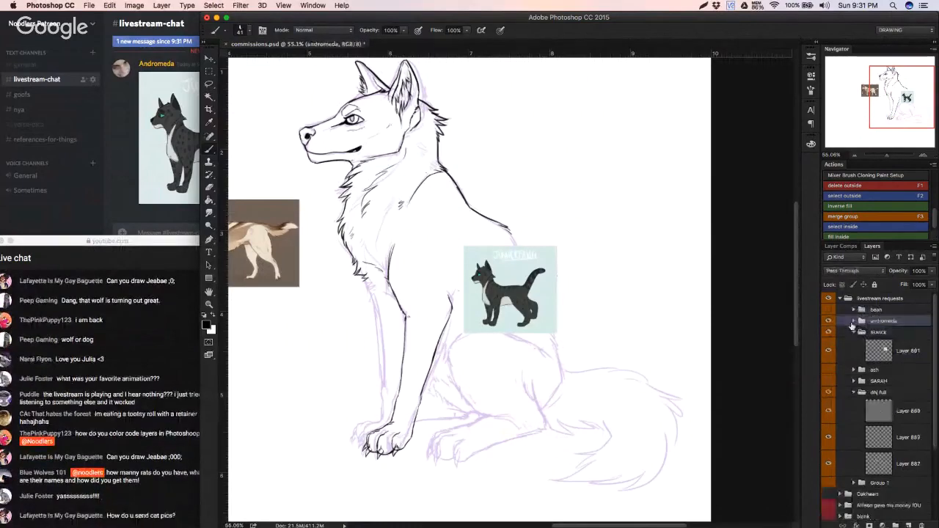
click(852, 322)
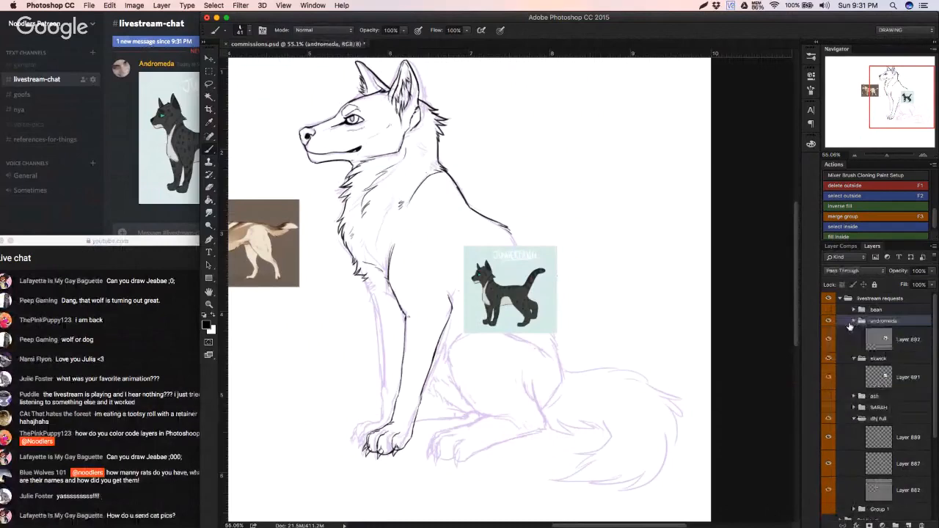
Step: Collapse and hide the two new reference groups, keeping the ash group hidden too
click(853, 322)
click(830, 333)
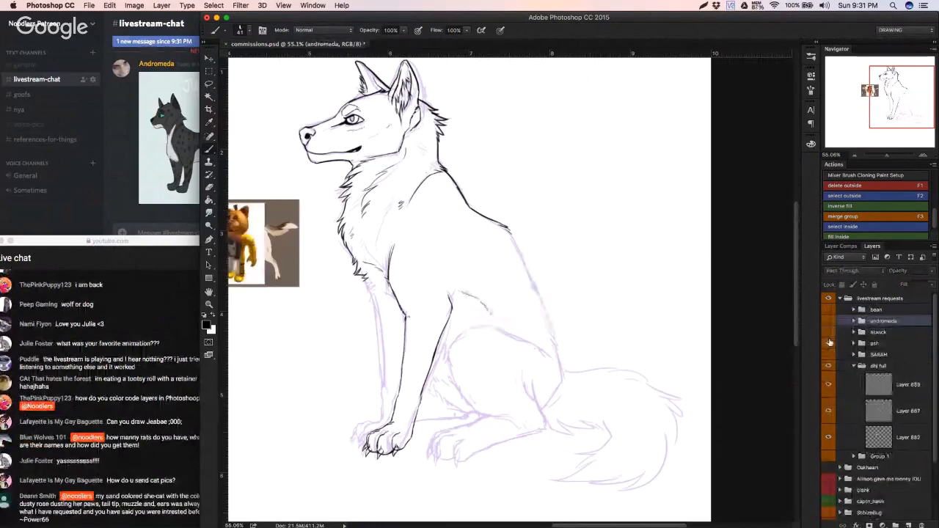
click(830, 343)
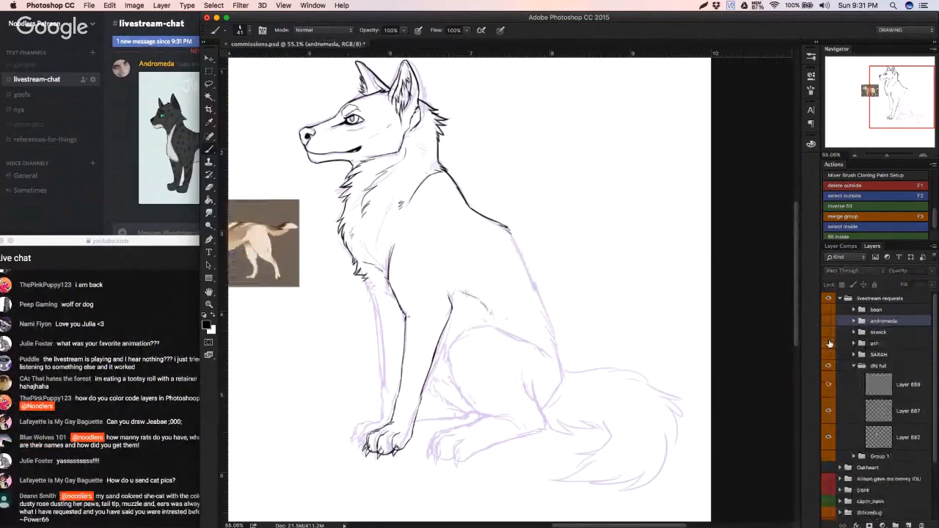
Step: Activate Layer 889 in the dhj full group and ink the wolf's lower back from mid-back toward the rump
click(136, 431)
click(842, 385)
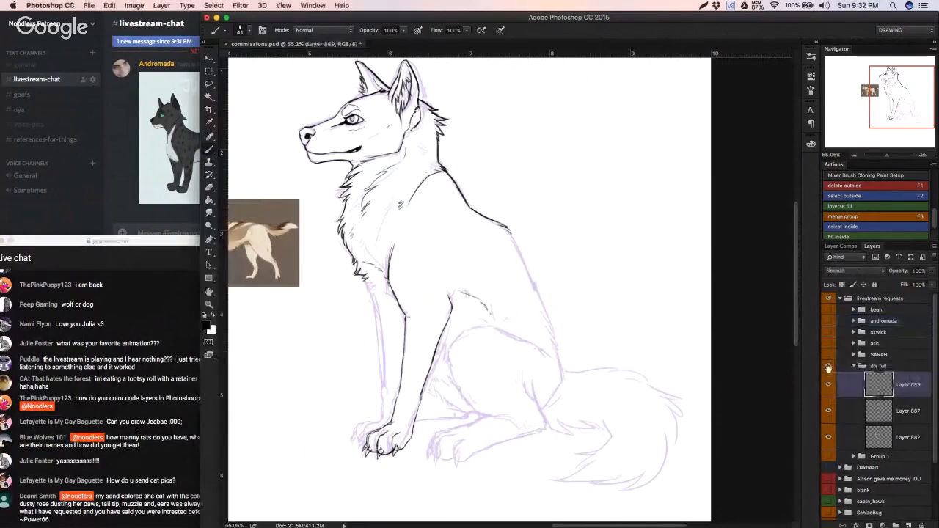
click(829, 368)
click(828, 367)
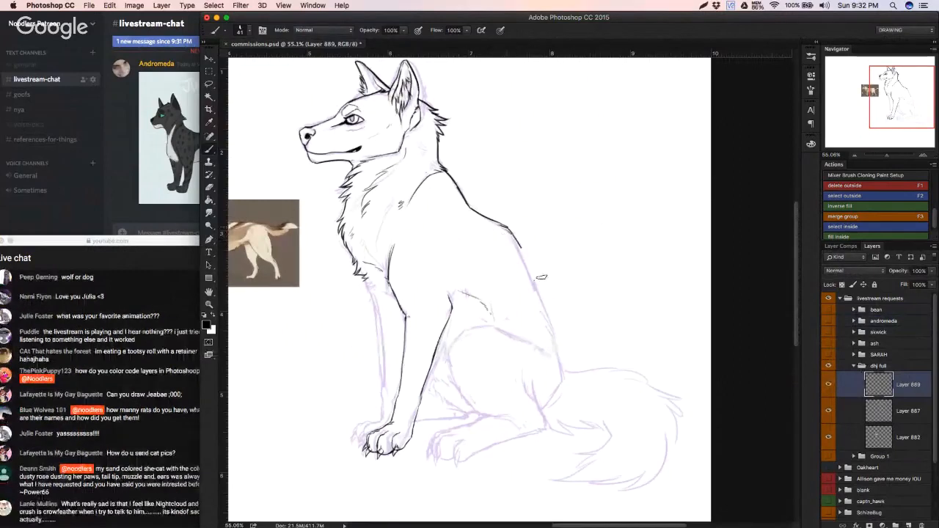
drag(517, 248, 537, 270)
key(super+z)
drag(506, 227, 542, 305)
key(super+z)
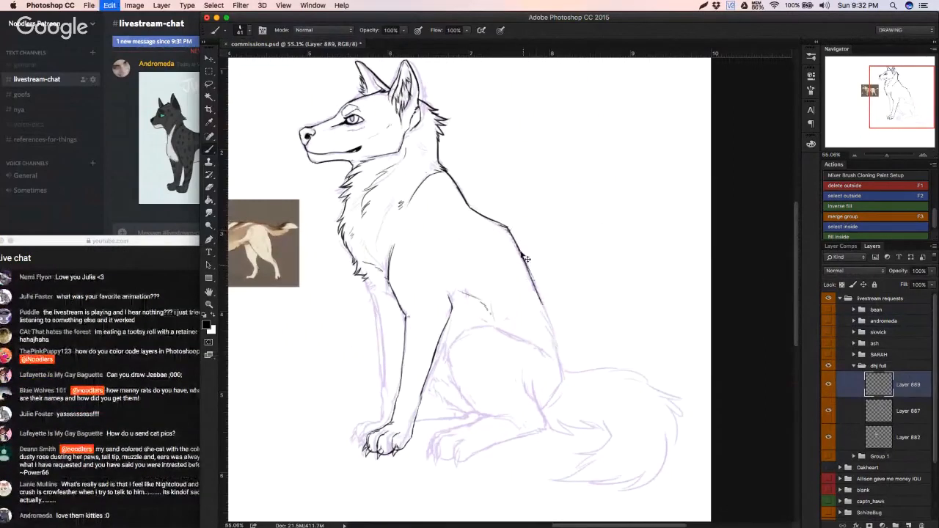
drag(525, 258, 552, 334)
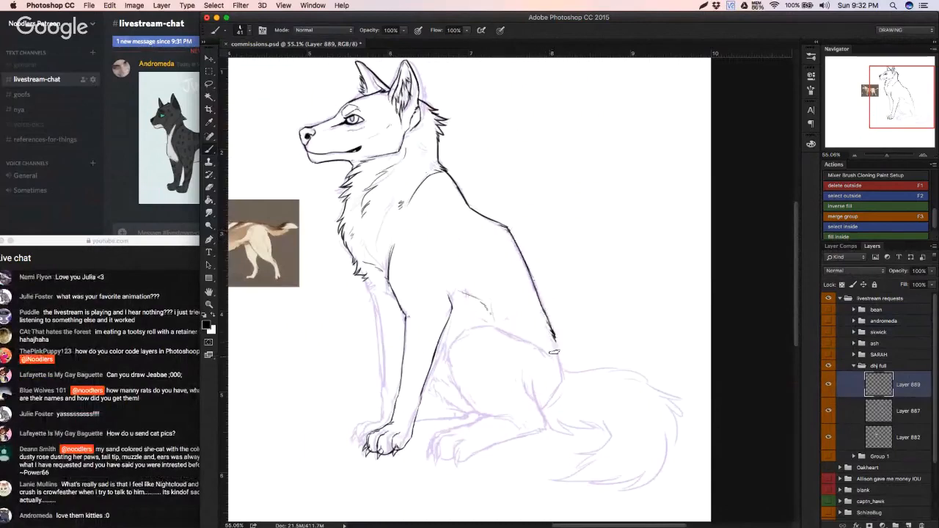
key(super+z)
Step: Ink the rump down to the tail base and outline the hind paw's nearest toe and the start of its sole
mouse_move(559, 366)
mouse_down()
mouse_move(563, 380)
mouse_move(503, 347)
mouse_up()
drag(500, 349, 573, 352)
mouse_move(500, 381)
mouse_down()
mouse_move(587, 361)
mouse_move(617, 344)
mouse_up()
mouse_move(478, 397)
mouse_down()
mouse_move(475, 426)
mouse_move(480, 409)
mouse_move(478, 432)
mouse_move(486, 404)
mouse_move(480, 437)
mouse_move(477, 427)
mouse_move(487, 436)
mouse_move(514, 423)
mouse_move(501, 440)
mouse_move(551, 406)
mouse_up()
key(super+z)
key(super+z)
key(super+z)
key(super+z)
key(super+z)
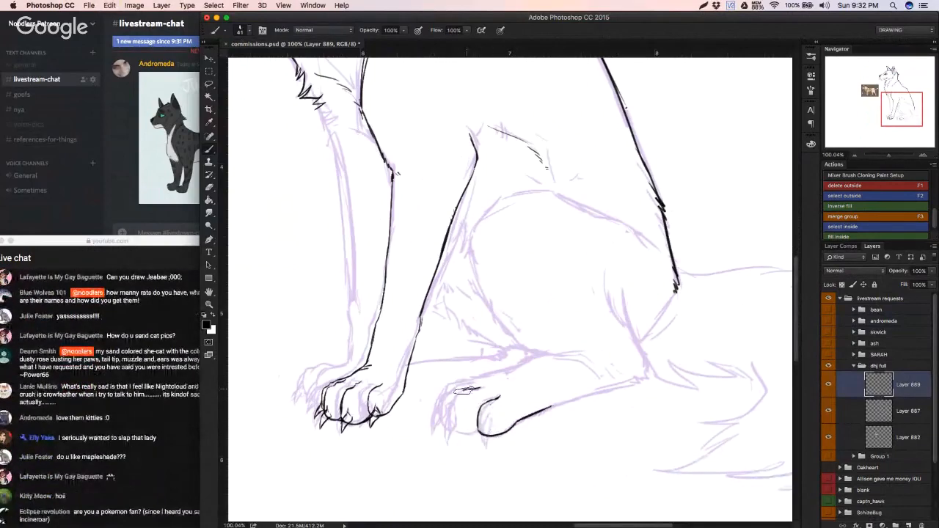
Step: Ink the hind paw's middle and outer toes and the upper edge of the foot over the sketch
mouse_move(463, 391)
mouse_down()
mouse_move(449, 421)
mouse_move(468, 432)
mouse_move(459, 431)
mouse_up()
key(super+z)
key(super+z)
key(z)
key(b)
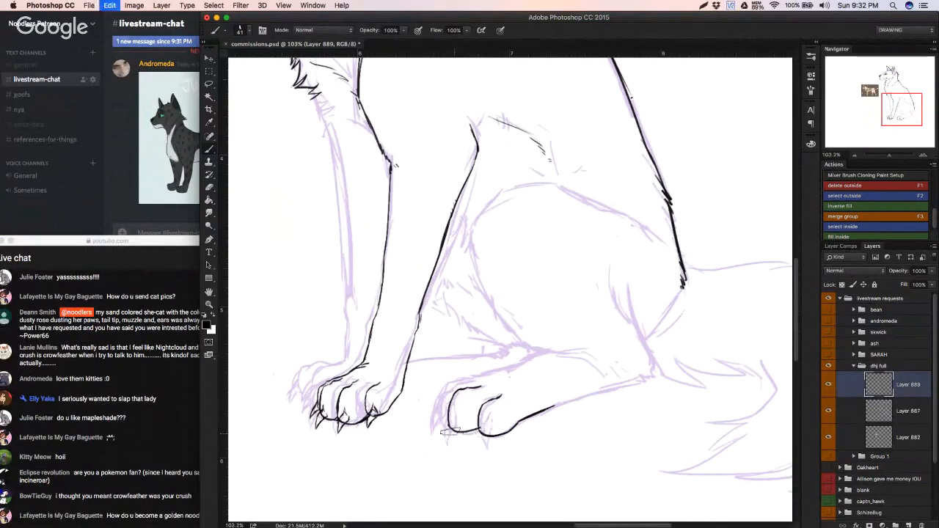
drag(482, 431, 449, 433)
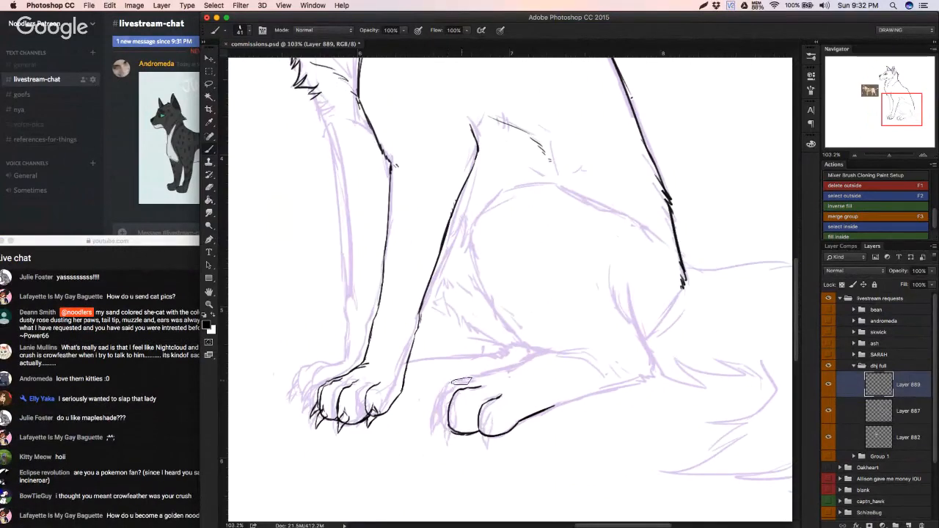
mouse_move(453, 383)
mouse_down()
mouse_move(434, 394)
mouse_move(450, 432)
mouse_up()
drag(438, 391, 436, 420)
drag(458, 382, 534, 363)
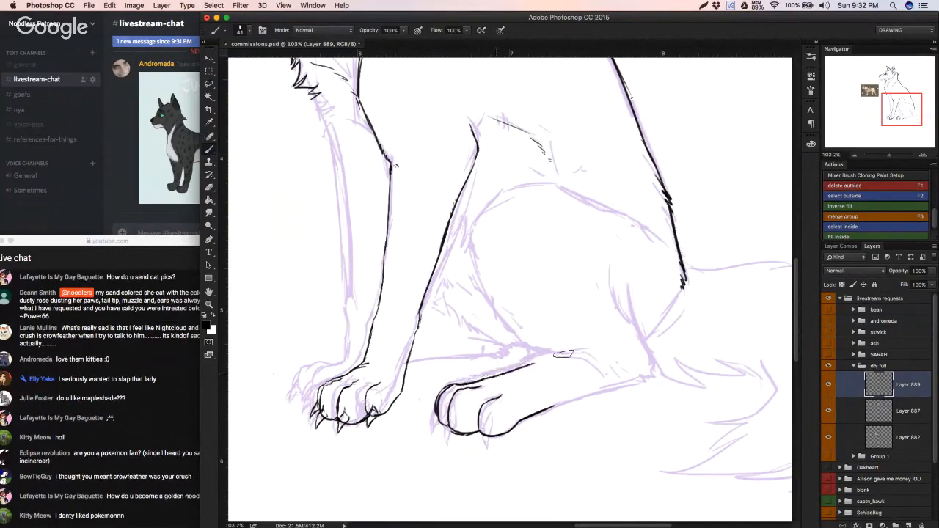
Step: Erase stray ink inside the hind paw, then ink the foot's underside to the heel and the back of the hock
key(e)
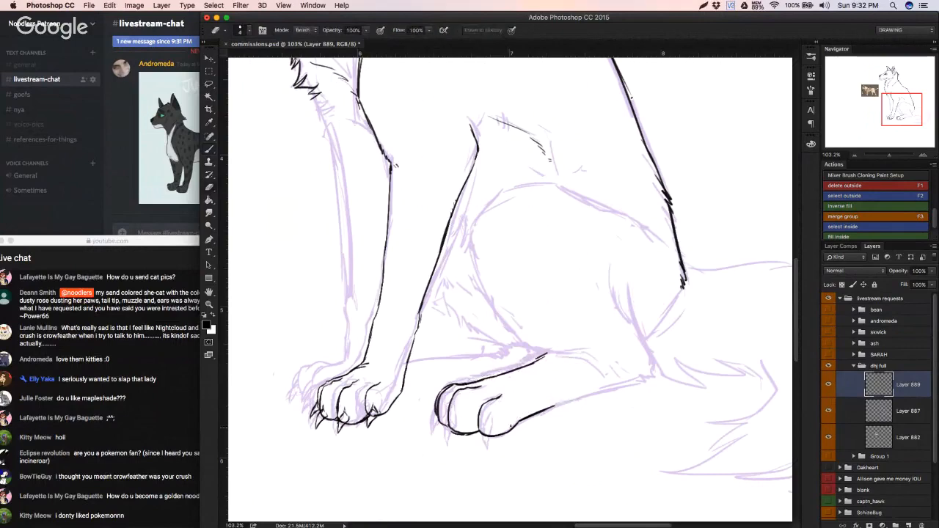
mouse_move(482, 402)
mouse_down()
mouse_move(419, 415)
mouse_move(469, 405)
mouse_up()
key(b)
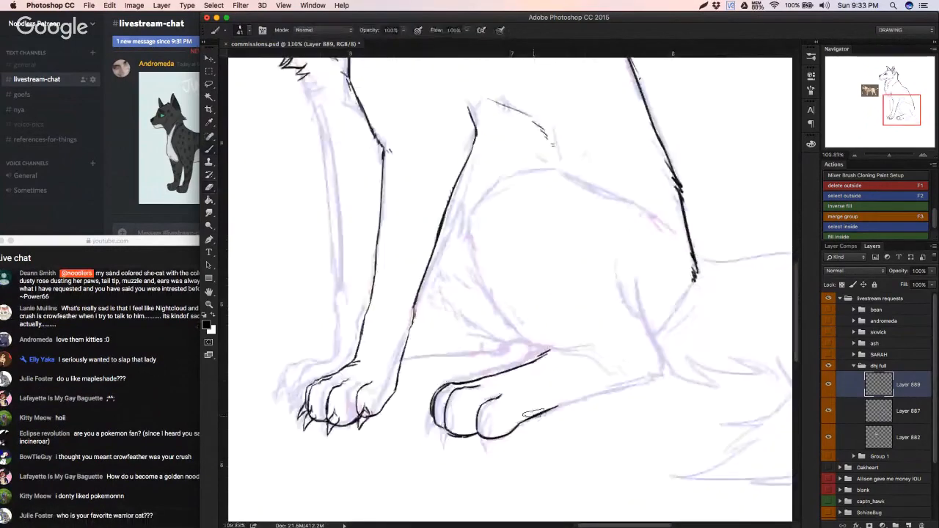
drag(549, 411, 667, 378)
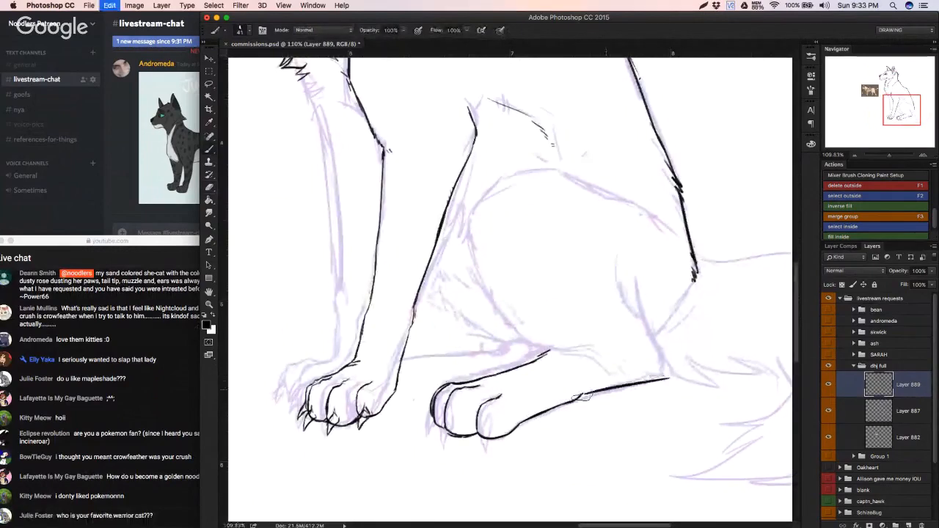
key(super+z)
drag(576, 401, 629, 389)
mouse_move(614, 392)
mouse_down()
mouse_move(668, 375)
mouse_move(654, 331)
mouse_up()
key(super+z)
mouse_move(624, 390)
mouse_down()
mouse_move(634, 258)
mouse_move(666, 361)
mouse_move(662, 377)
mouse_move(603, 390)
mouse_up()
key(super+z)
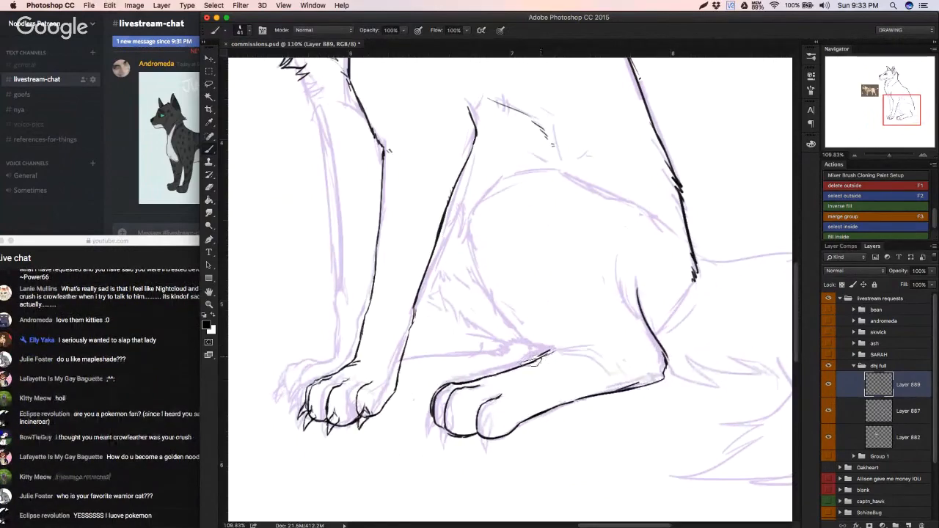
Step: Ink a short line where the thigh meets the top of the hind foot and undo the stray stroke above it
drag(557, 354, 514, 316)
key(z)
click(669, 227)
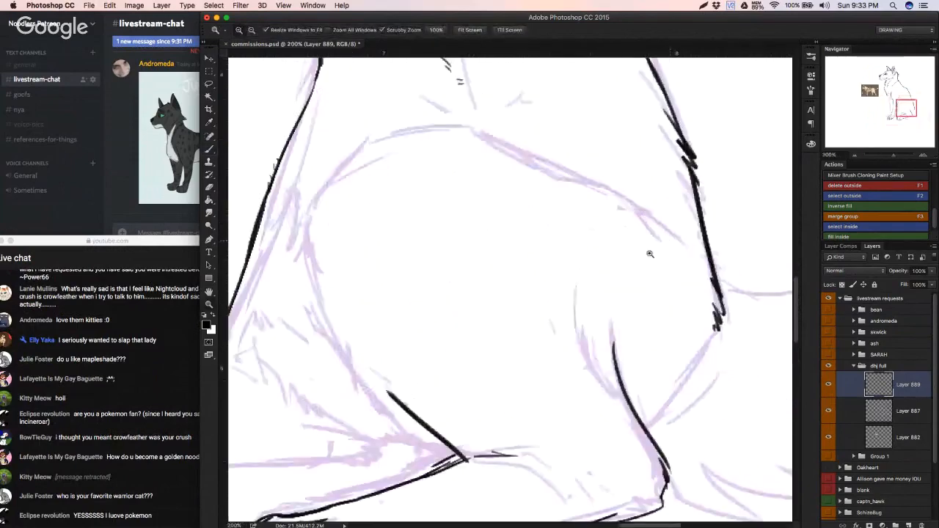
drag(650, 254, 599, 264)
key(super+z)
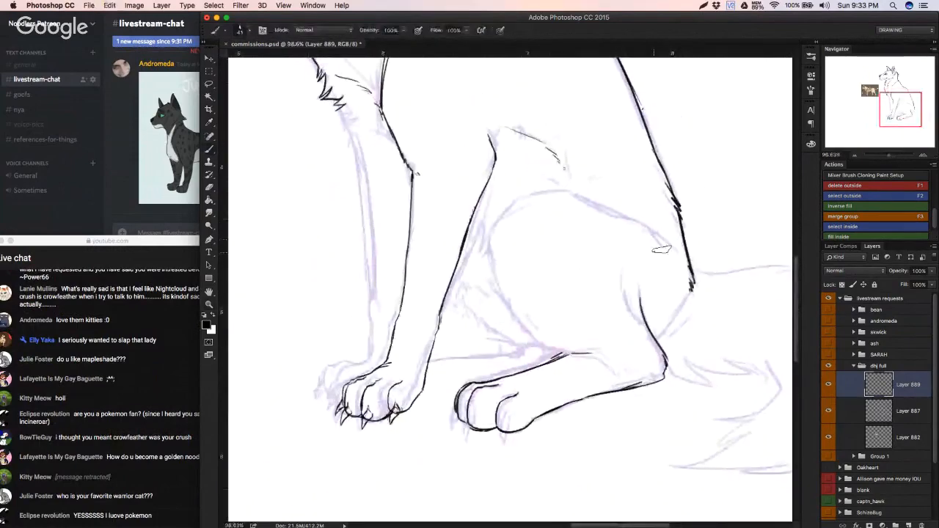
Step: Ink the thigh's rounded contour from the rump over the knee to the foot, adding crease lines at hock and ankle
key(b)
drag(664, 241, 561, 197)
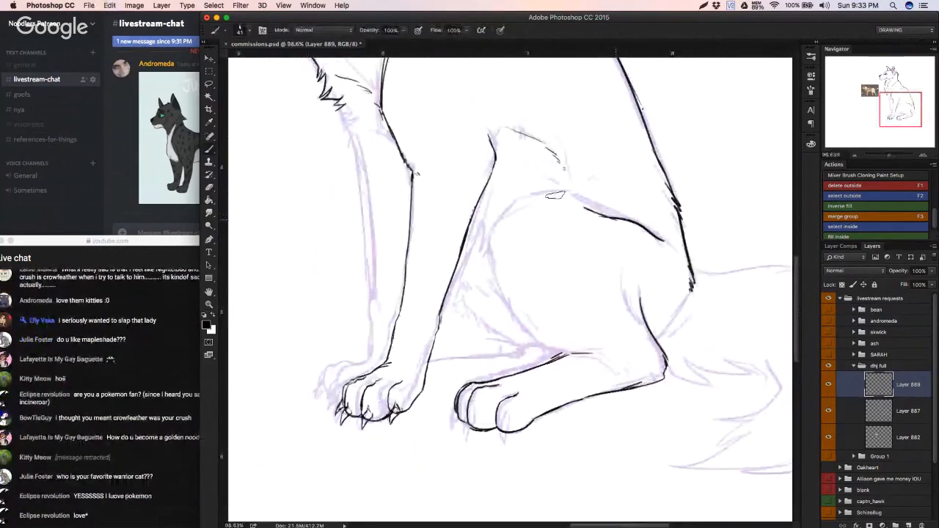
key(super+z)
mouse_move(621, 219)
mouse_down()
mouse_move(531, 198)
mouse_move(521, 205)
mouse_move(485, 250)
mouse_move(499, 291)
mouse_up()
key(super+z)
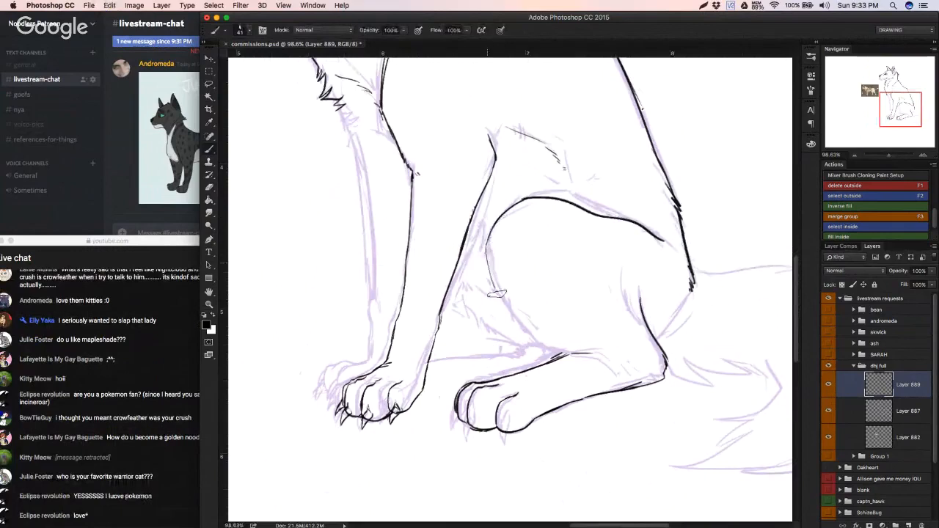
key(super+z)
mouse_move(495, 225)
mouse_down()
mouse_move(487, 250)
mouse_move(522, 323)
mouse_move(551, 347)
mouse_up()
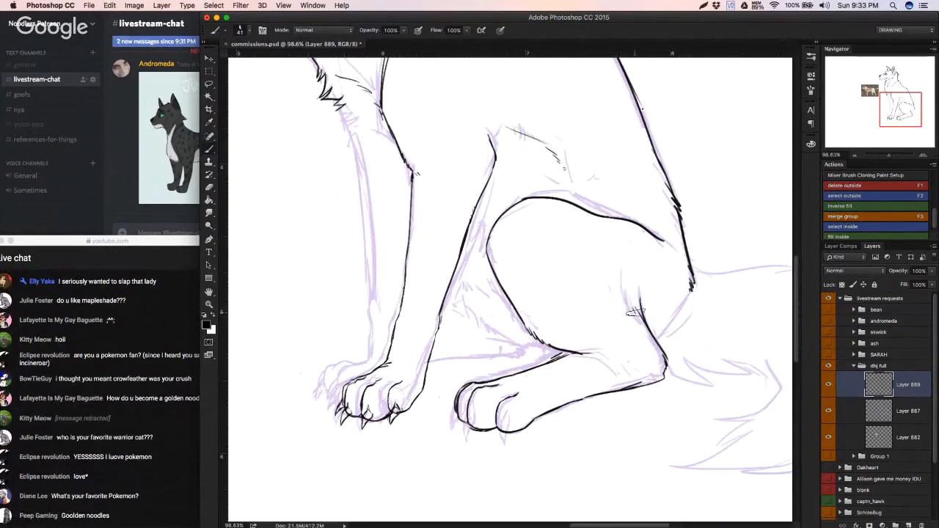
drag(624, 276, 637, 315)
drag(571, 350, 605, 362)
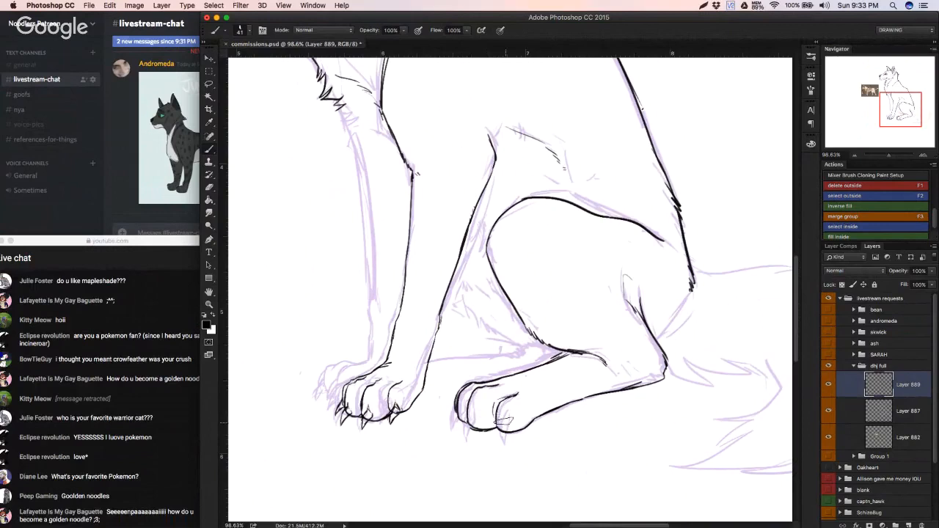
Step: Draw pointed claws on the hind paw's toes, undoing and redrawing misplaced strokes
mouse_move(503, 419)
mouse_down()
mouse_move(496, 437)
mouse_move(501, 423)
mouse_up()
key(super+z)
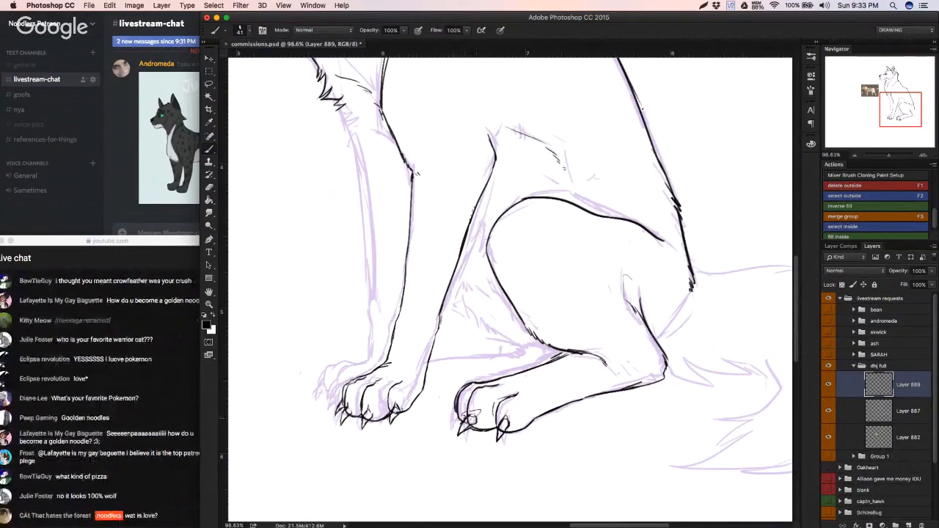
drag(468, 417, 474, 423)
key(super+z)
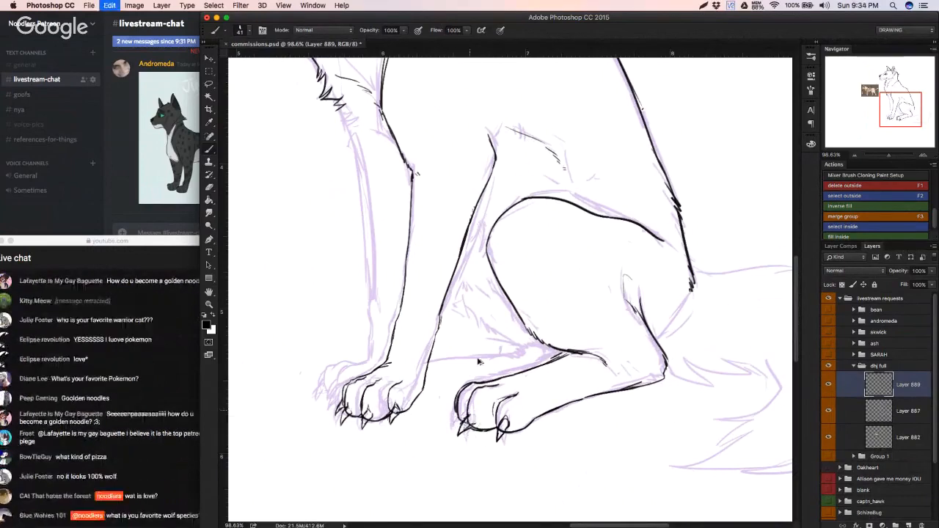
key(super+z)
key(super+z)
key(super+z)
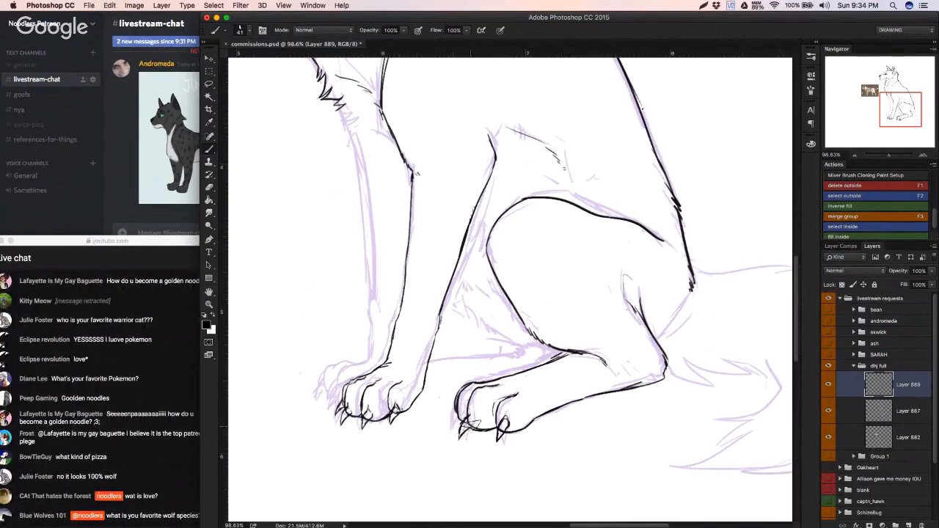
drag(460, 439, 472, 425)
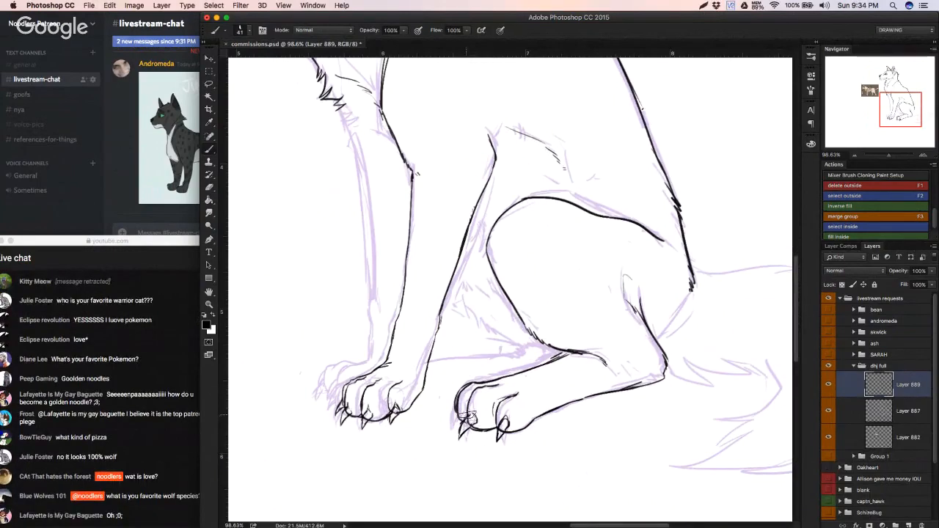
drag(468, 416, 473, 409)
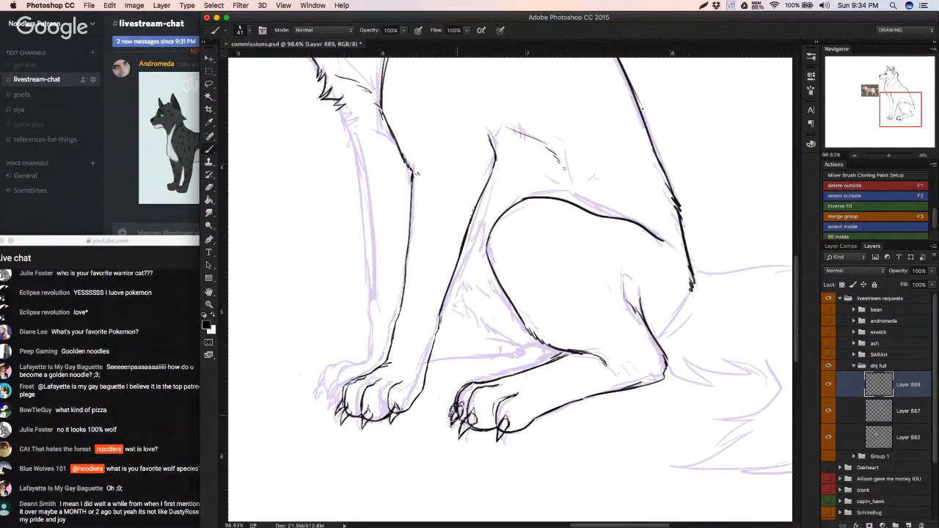
Step: Clean up the hind paw's outer claws by erasing overlapping lines and refining them with the brush
drag(445, 424, 506, 431)
key(super+z)
drag(368, 420, 498, 285)
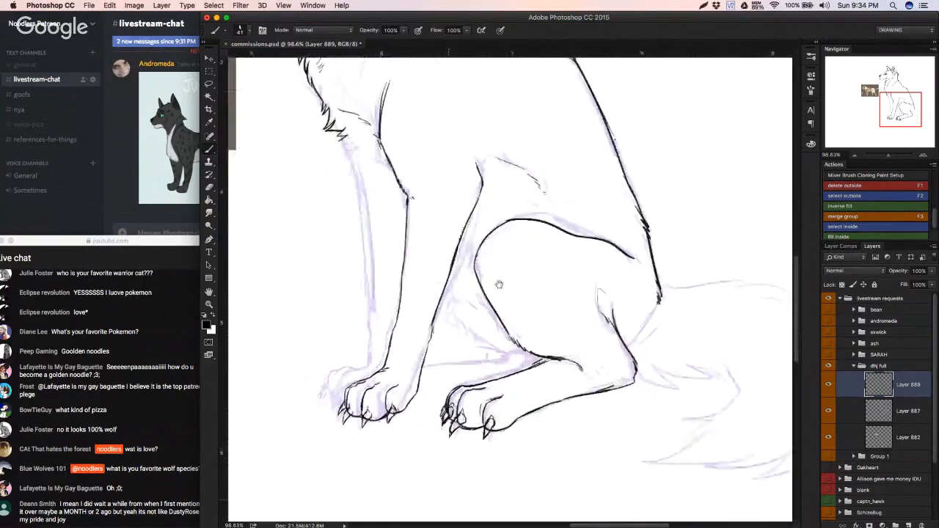
scroll(561, 347, down, 2)
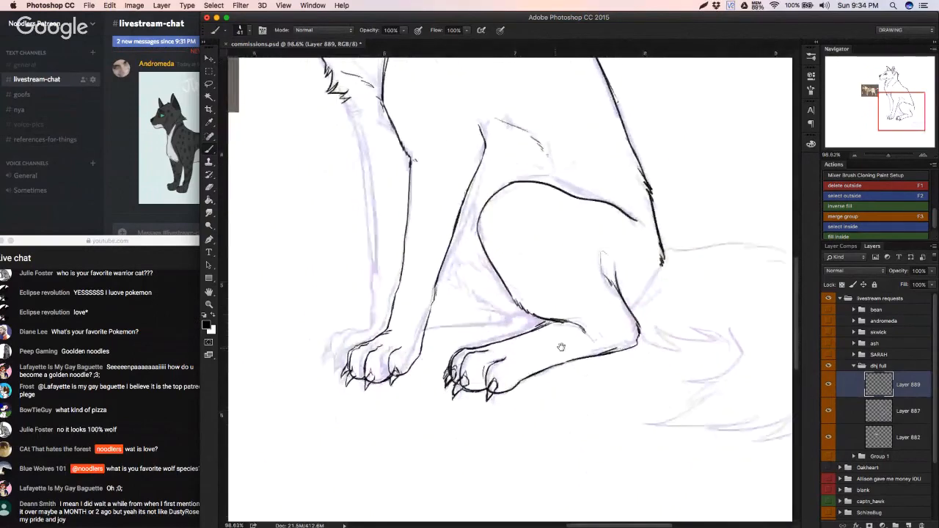
drag(561, 347, 590, 347)
key(e)
drag(401, 421, 405, 410)
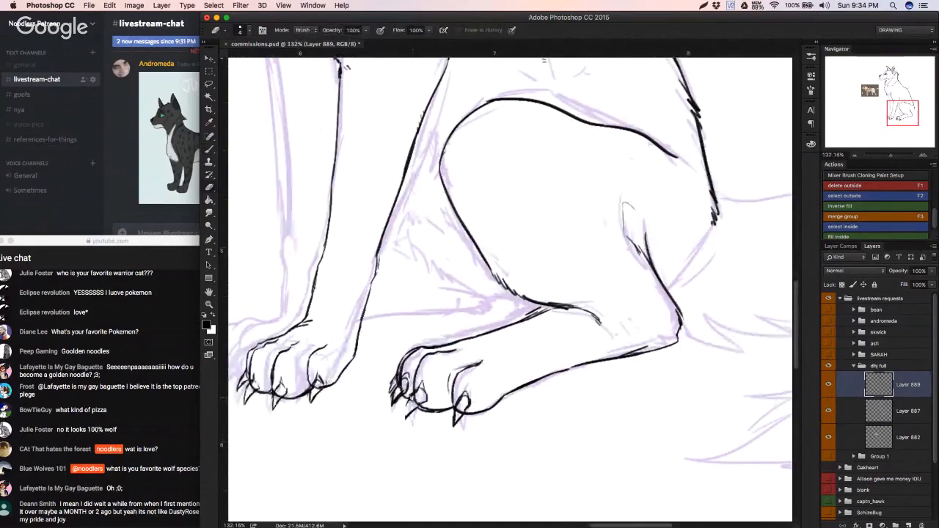
key(b)
mouse_move(409, 402)
mouse_down()
mouse_move(406, 418)
mouse_move(409, 401)
mouse_up()
key(super+z)
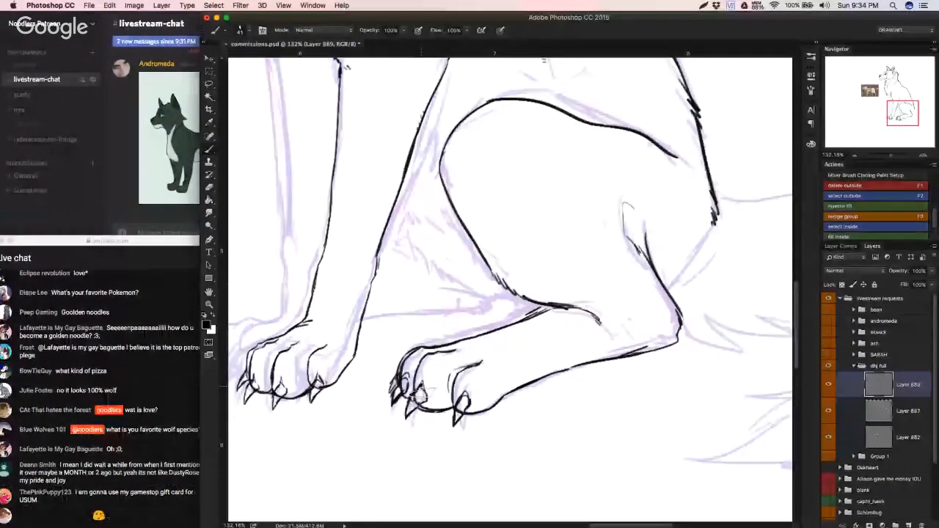
Step: Reload the YouTube live chat in Safari and return to the Photoshop drawing
click(161, 440)
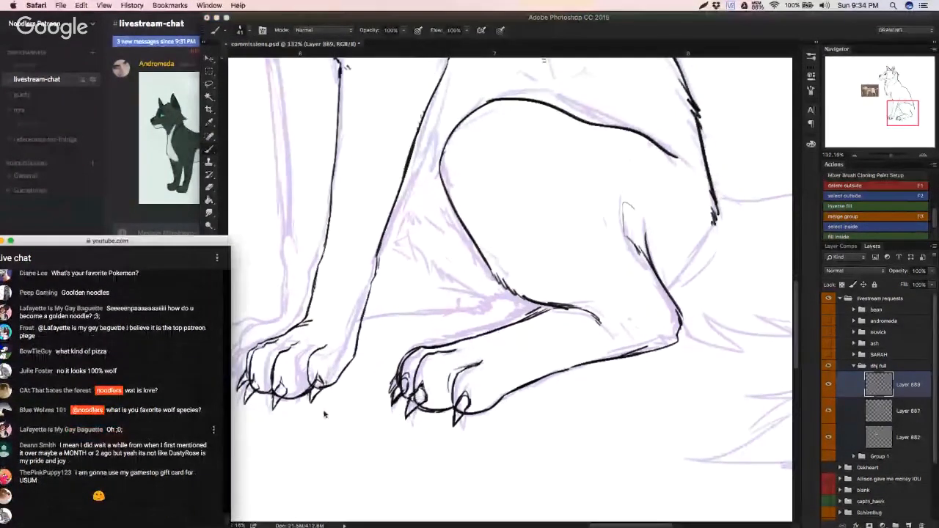
key(super+r)
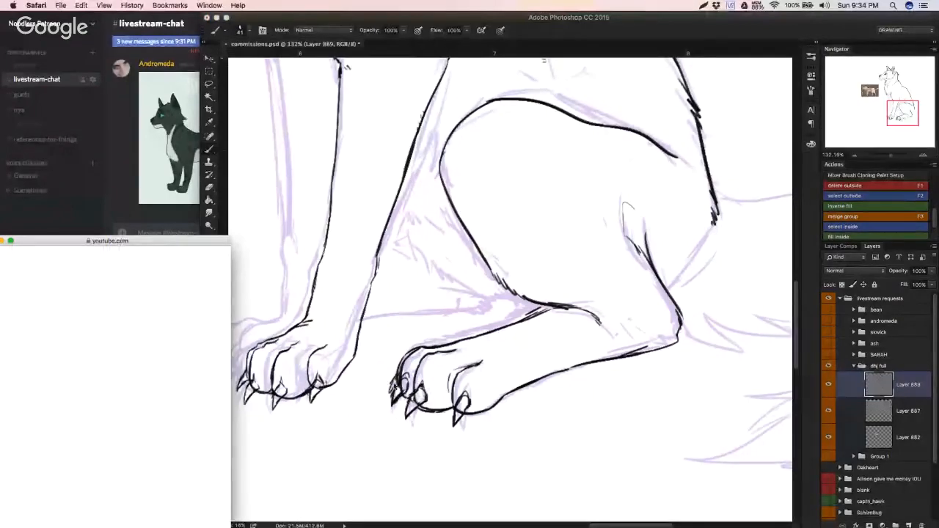
click(395, 385)
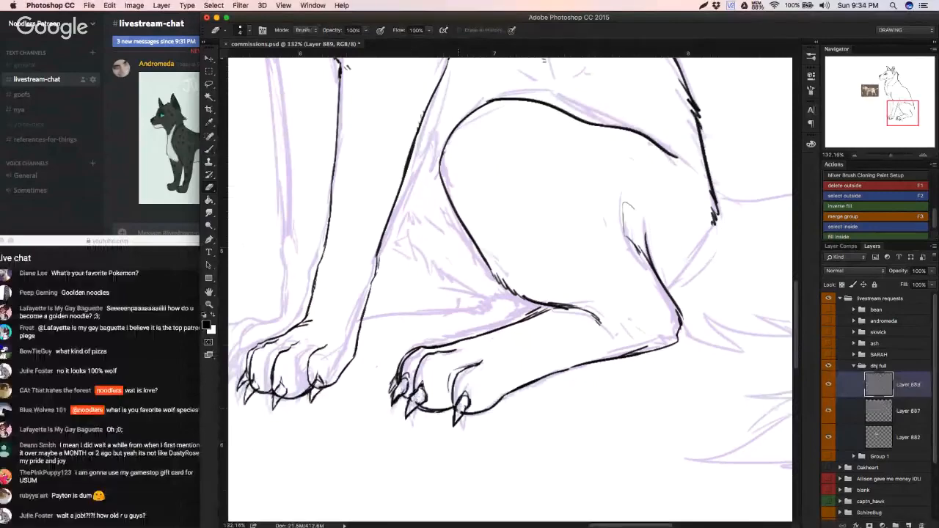
Step: Erase excess lines around the hind paw's claws, touch up the toe lines, and review the whole wolf
mouse_move(460, 408)
mouse_down()
mouse_move(464, 397)
mouse_move(380, 434)
mouse_up()
mouse_move(417, 410)
mouse_down()
mouse_move(357, 435)
mouse_move(467, 398)
mouse_up()
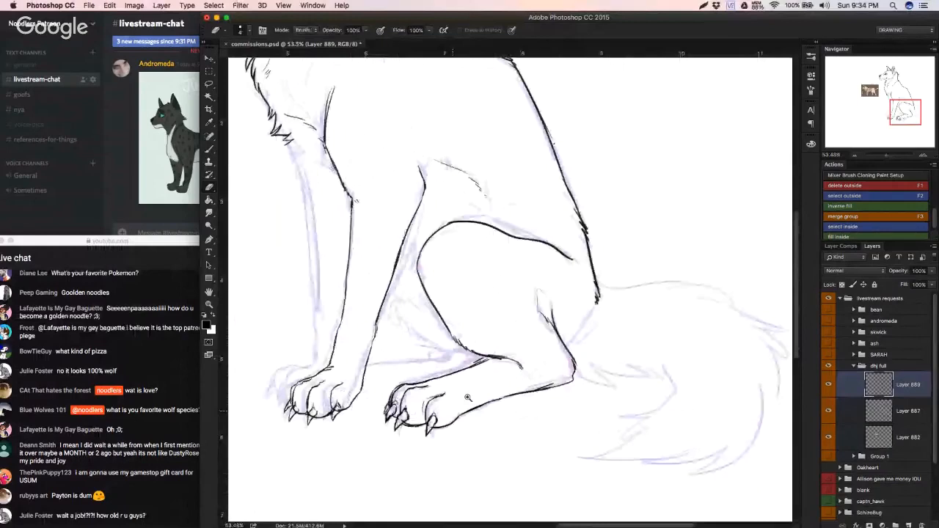
drag(467, 397, 415, 355)
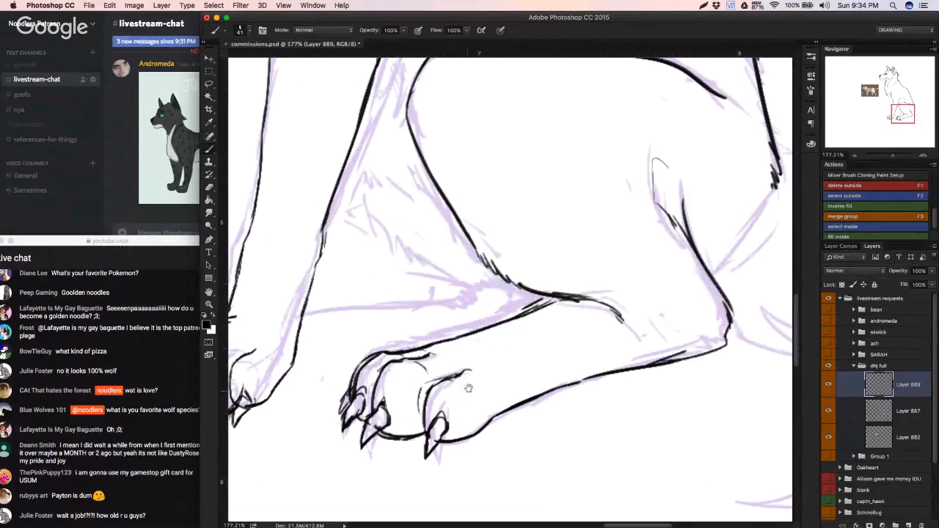
drag(468, 388, 425, 401)
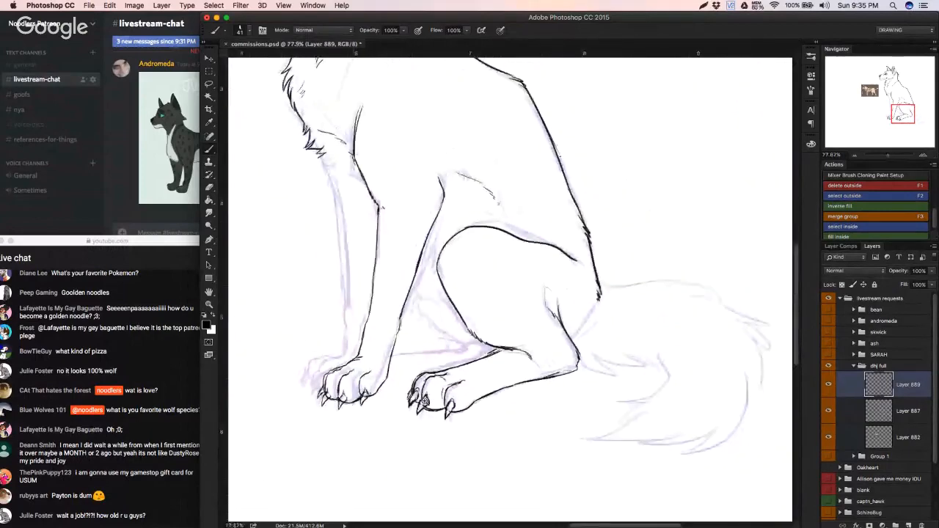
drag(367, 380, 438, 382)
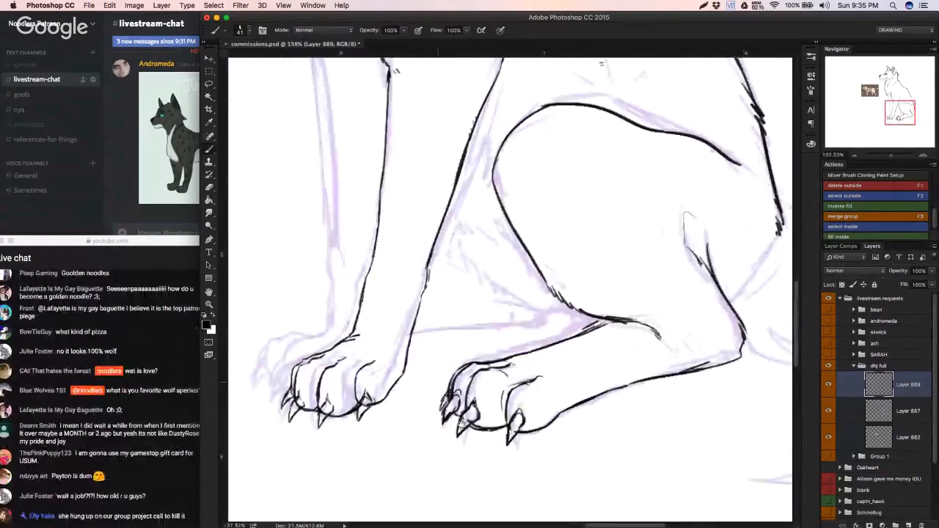
drag(441, 334, 394, 388)
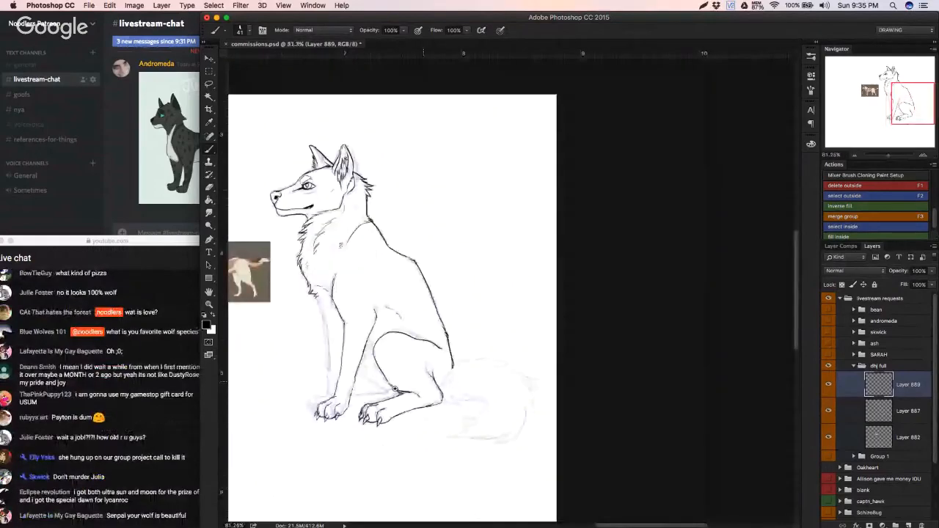
Step: Ink the front outline of the far foreleg from the chest fur down to the wrist, undoing and redrawing misplaced strokes
drag(435, 331, 495, 324)
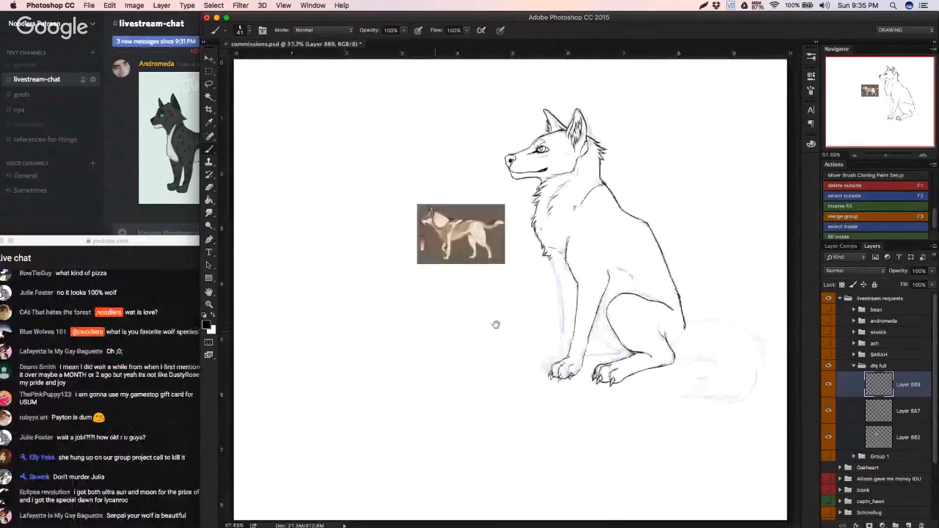
drag(545, 225, 616, 227)
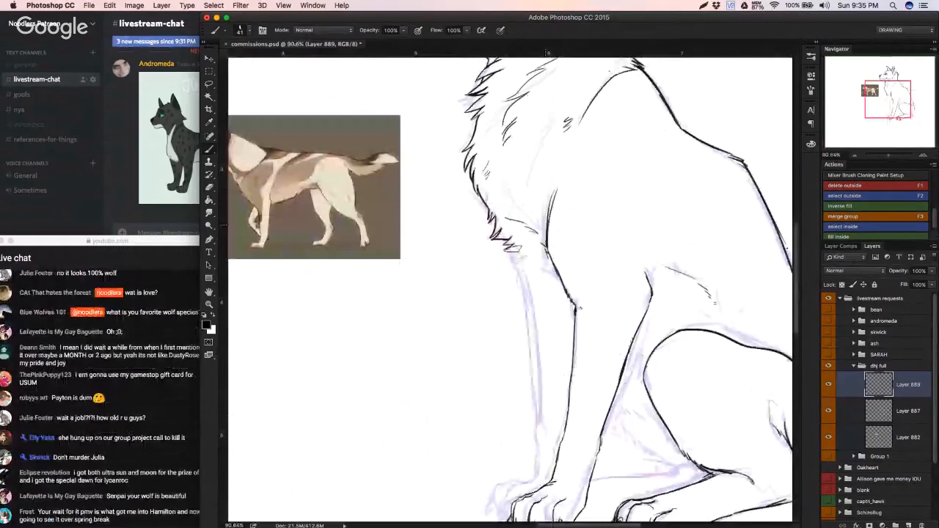
drag(504, 239, 526, 294)
key(super+z)
alt+click(507, 249)
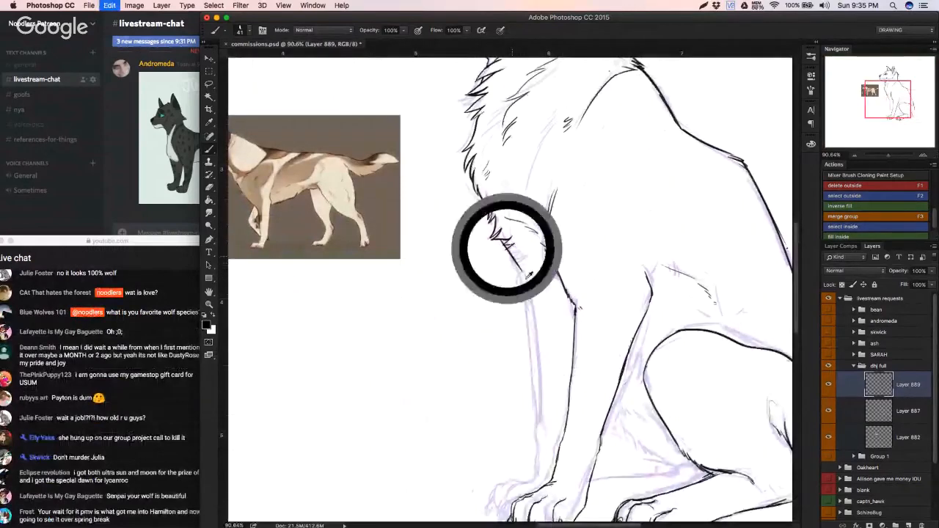
drag(507, 248, 514, 260)
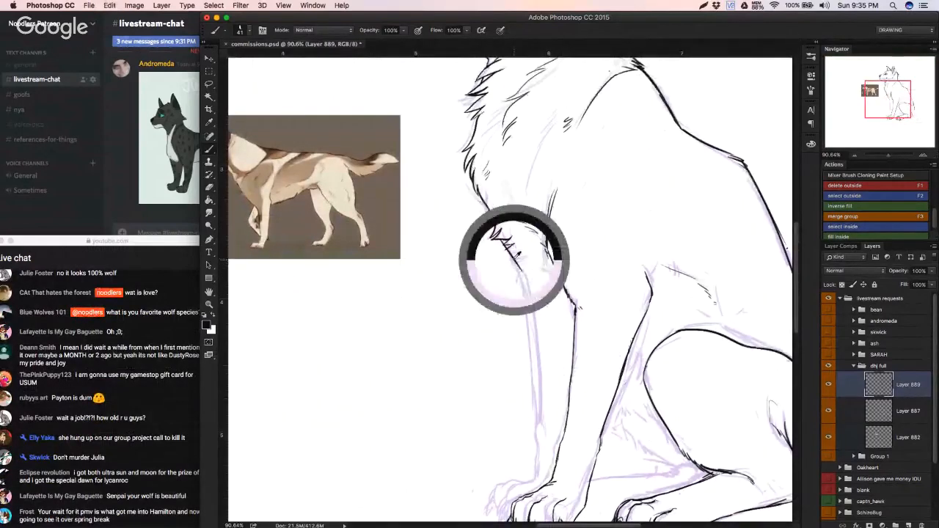
key(super+z)
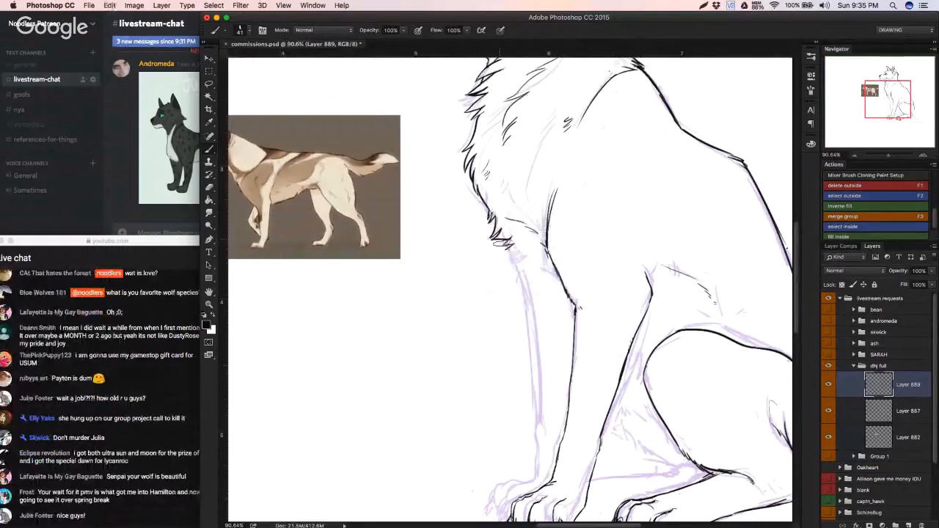
mouse_move(493, 233)
mouse_down()
mouse_move(537, 292)
mouse_move(538, 386)
mouse_up()
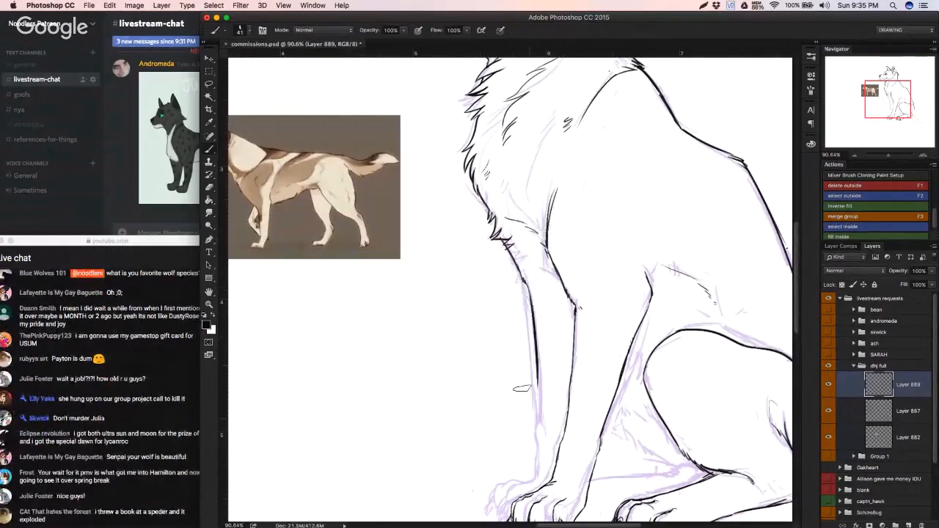
key(super+z)
drag(526, 284, 536, 404)
key(super+z)
mouse_move(524, 282)
mouse_down()
mouse_move(538, 332)
mouse_move(542, 446)
mouse_up()
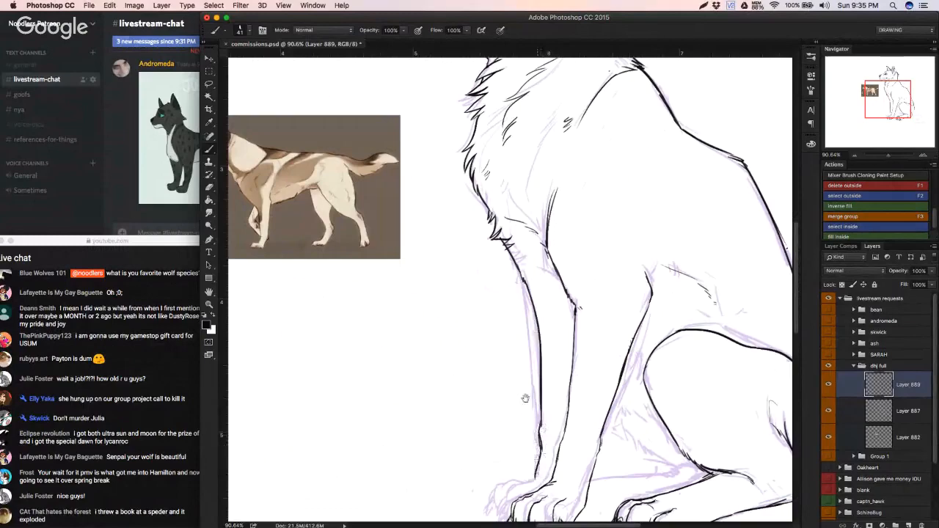
Step: Ink the top edge of the far front paw and the curve of its first toe, redrawing misplaced strokes
scroll(522, 400, down, 5)
scroll(522, 399, right, 2)
scroll(521, 401, up, 3)
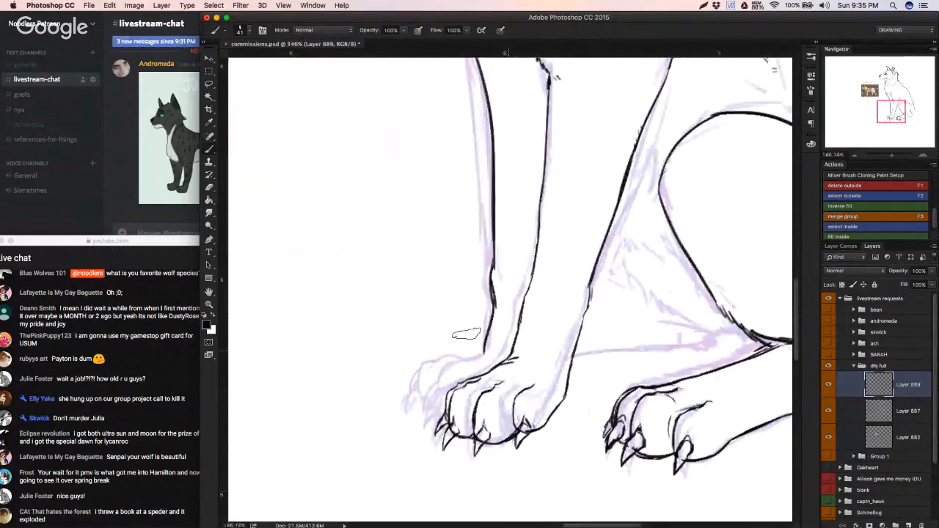
mouse_move(485, 346)
mouse_down()
mouse_move(456, 358)
mouse_move(435, 391)
mouse_up()
mouse_move(456, 359)
mouse_down()
mouse_move(412, 370)
mouse_move(405, 396)
mouse_up()
key(ctrl+z)
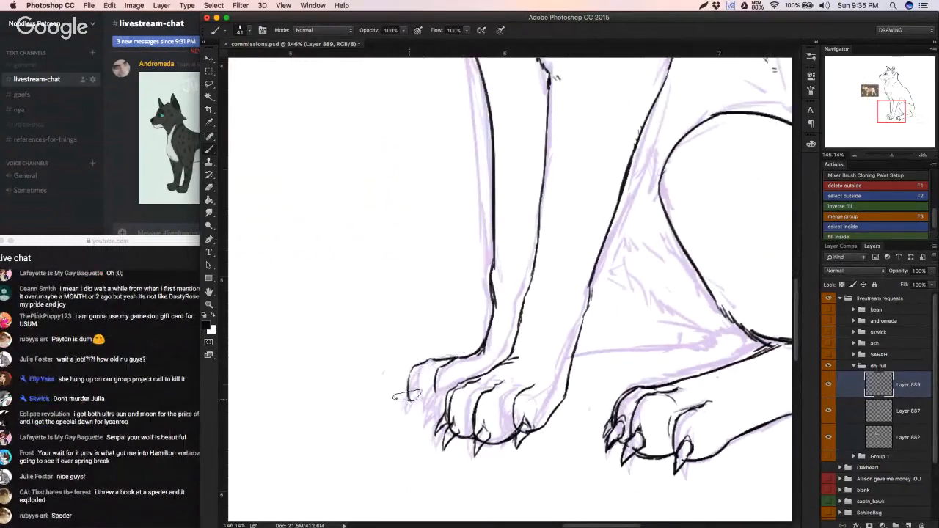
key(super+z)
key(super+z)
mouse_move(461, 363)
mouse_down()
mouse_move(415, 368)
mouse_move(408, 382)
mouse_move(432, 402)
mouse_up()
key(super+z)
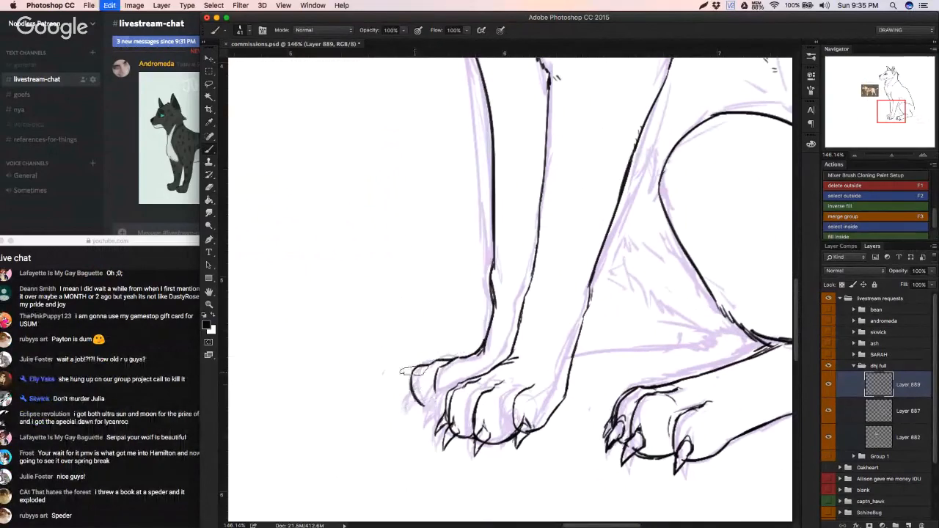
Step: Try to close the far front paw's outer toe and add an inner toe line, undoing back to the paw's top edge
mouse_move(414, 369)
mouse_down()
mouse_move(419, 411)
mouse_move(439, 410)
mouse_up()
key(super+z)
key(alt+super+z)
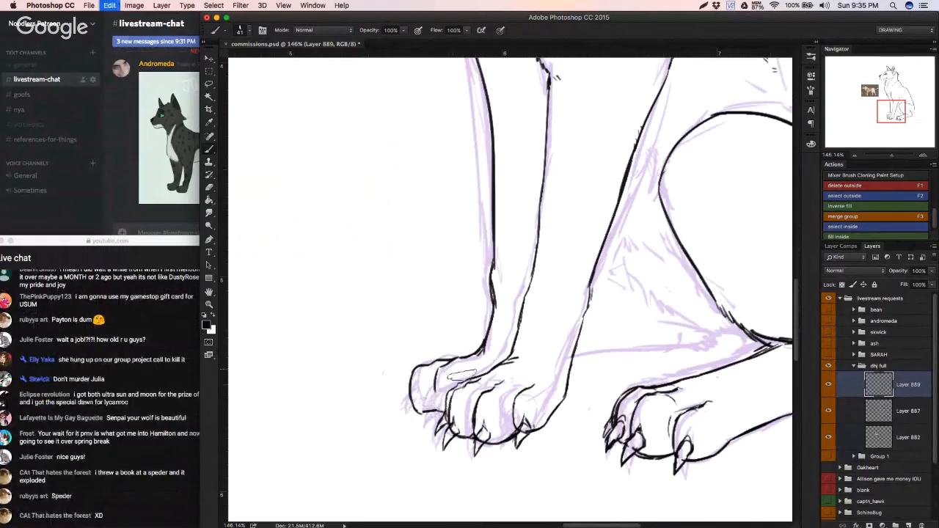
drag(484, 369, 444, 378)
key(alt+super+z)
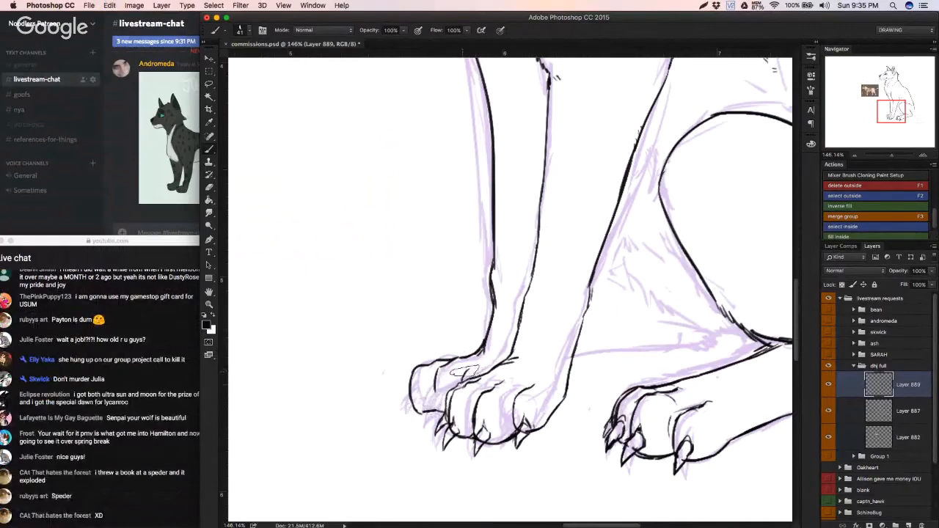
key(alt+super+z)
key(alt+super+z)
key(alt+super+z)
key(alt+super+z)
key(alt+super+z)
key(alt+super+z)
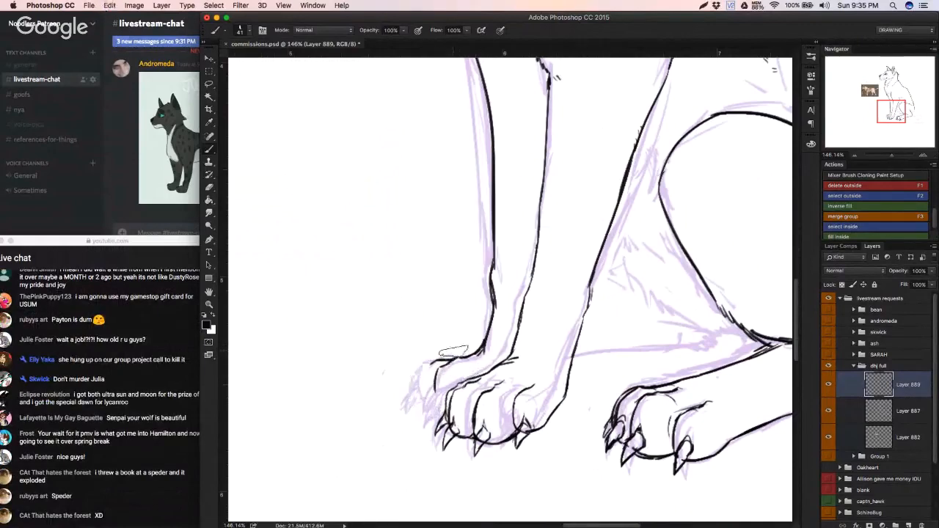
Step: Draw the far front paw's rounded toes and add pointed claws, redoing the outermost claw longer
mouse_move(452, 359)
mouse_down()
mouse_move(418, 377)
mouse_move(423, 413)
mouse_up()
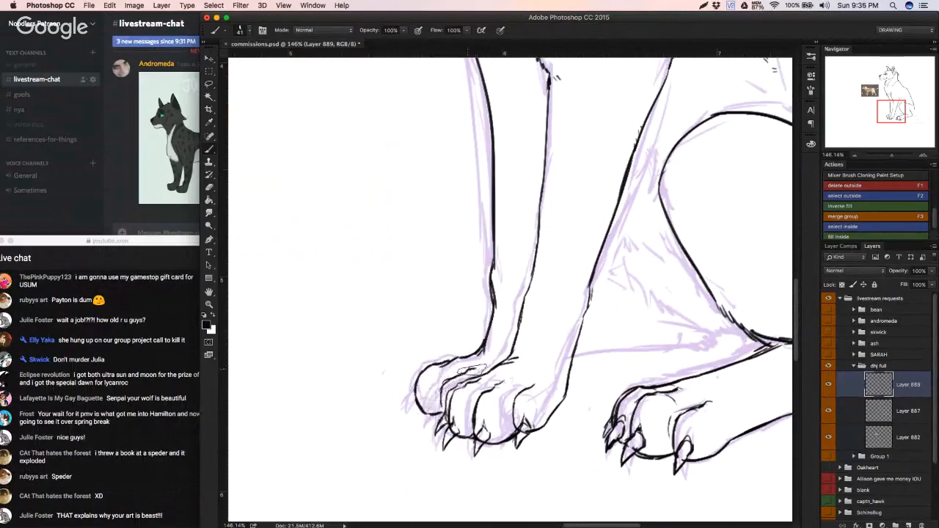
mouse_move(459, 357)
mouse_down()
mouse_move(411, 371)
mouse_move(407, 403)
mouse_up()
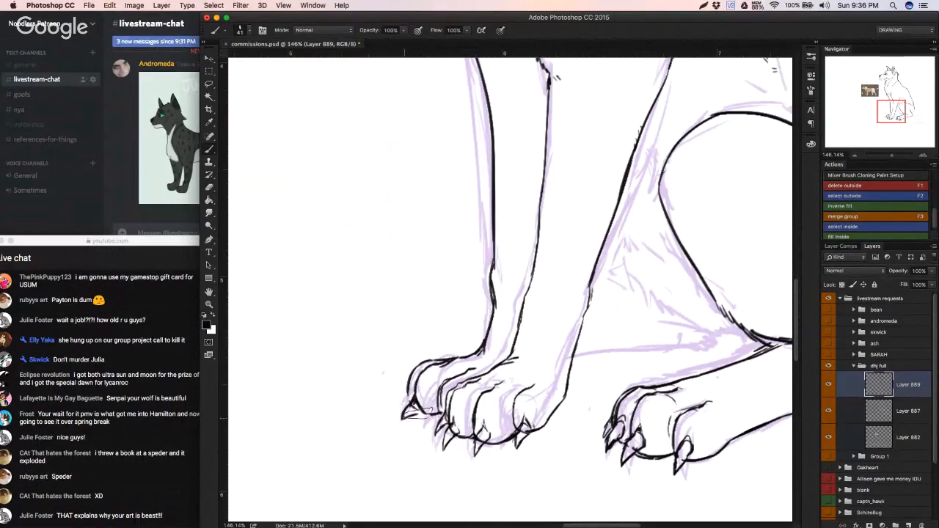
key(super+z)
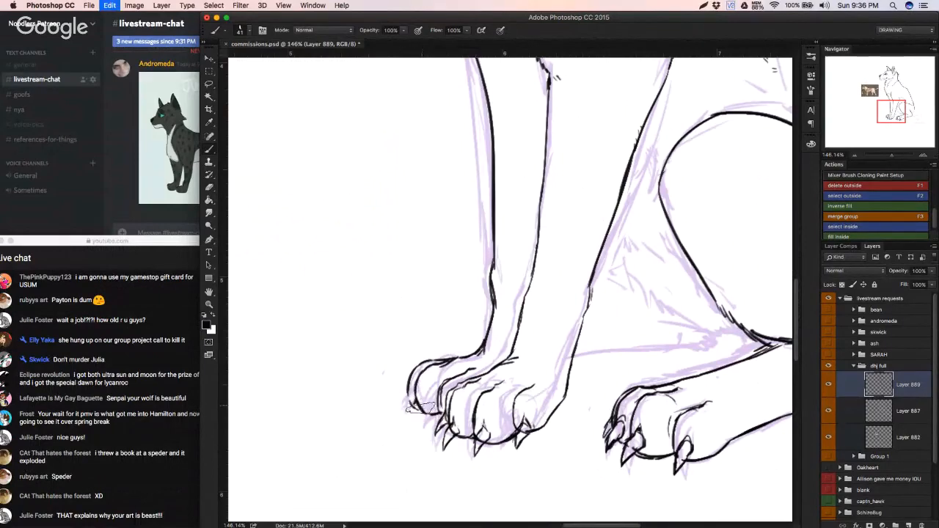
drag(398, 423, 406, 414)
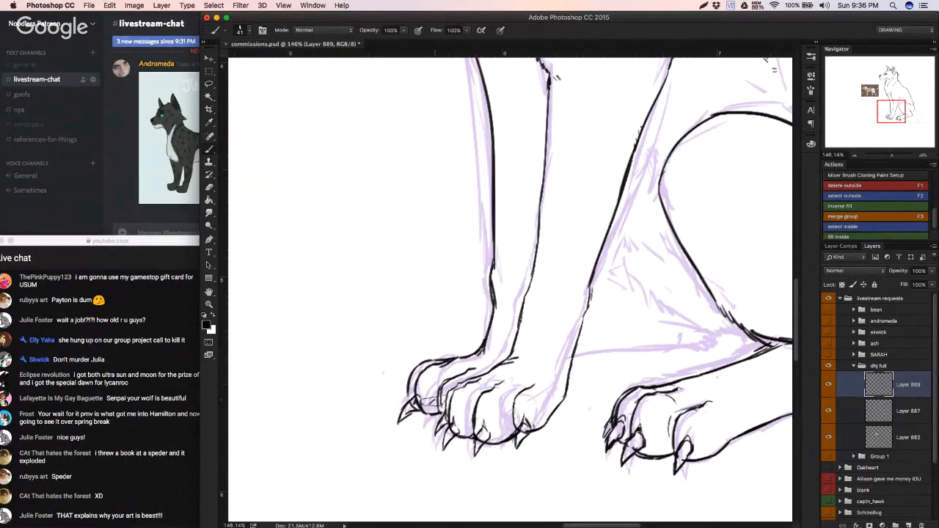
mouse_move(416, 405)
mouse_down()
mouse_move(425, 421)
mouse_move(438, 414)
mouse_move(423, 424)
mouse_up()
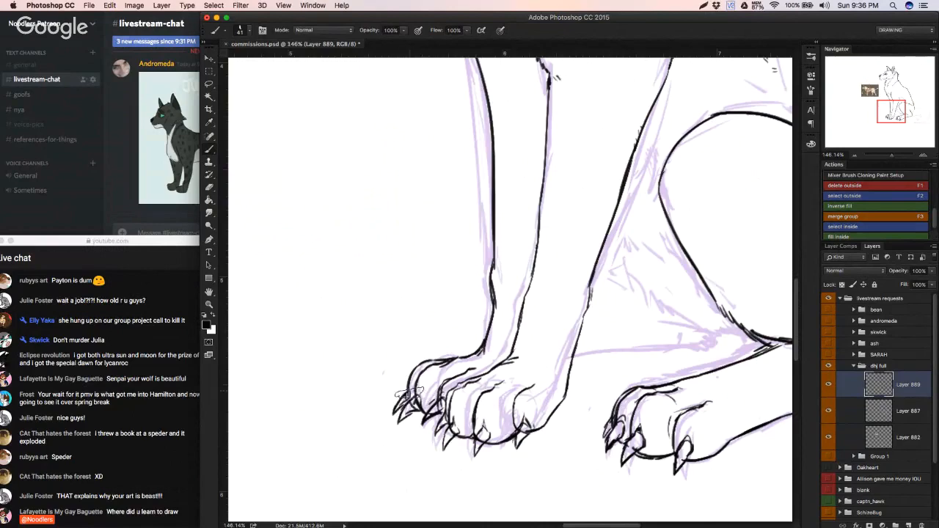
Step: Erase and redraw the far front paw's outer toe above its claws, and darken the near front paw's underside between the claws
mouse_move(380, 407)
mouse_down()
mouse_move(331, 421)
mouse_move(416, 389)
mouse_move(411, 364)
mouse_move(407, 388)
mouse_move(422, 354)
mouse_move(417, 380)
mouse_up()
key(e)
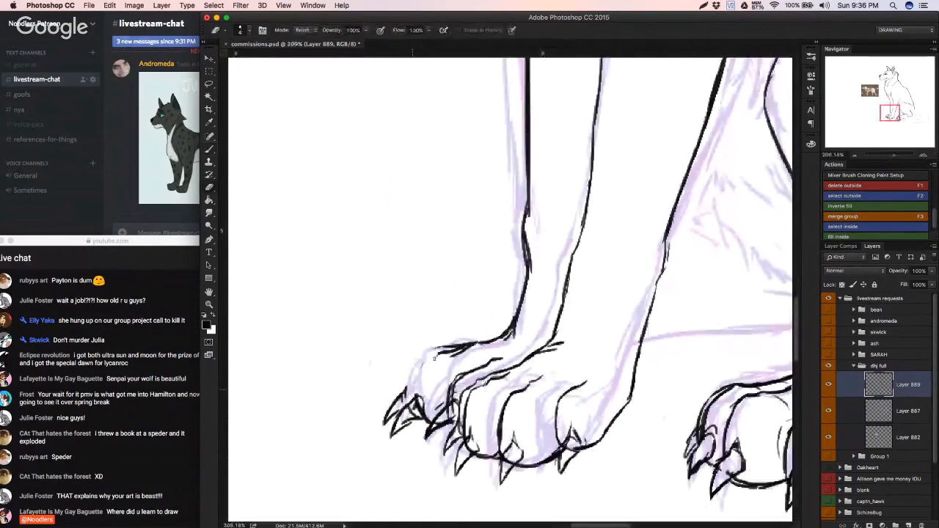
key(b)
mouse_move(475, 341)
mouse_down()
mouse_move(440, 349)
mouse_move(421, 365)
mouse_move(416, 388)
mouse_up()
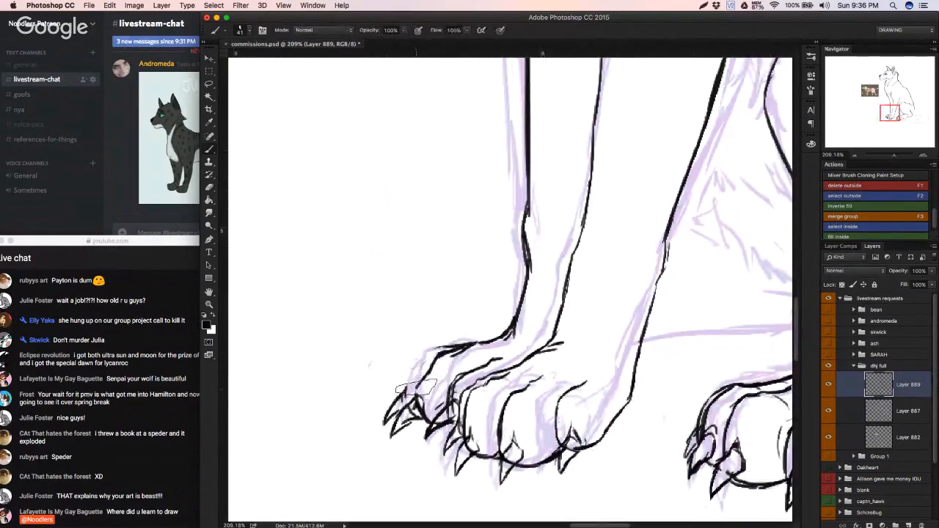
key(super+z)
mouse_move(459, 347)
mouse_down()
mouse_move(427, 366)
mouse_move(418, 399)
mouse_up()
mouse_move(443, 348)
mouse_down()
mouse_move(401, 395)
mouse_move(450, 406)
mouse_up()
key(super+z)
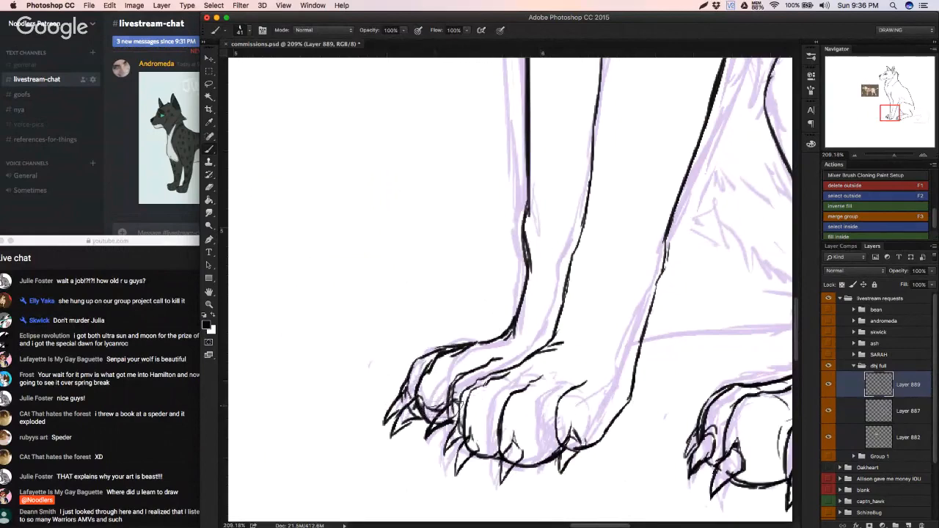
key(super+z)
mouse_move(466, 439)
mouse_down()
mouse_move(543, 451)
mouse_move(527, 448)
mouse_move(576, 445)
mouse_up()
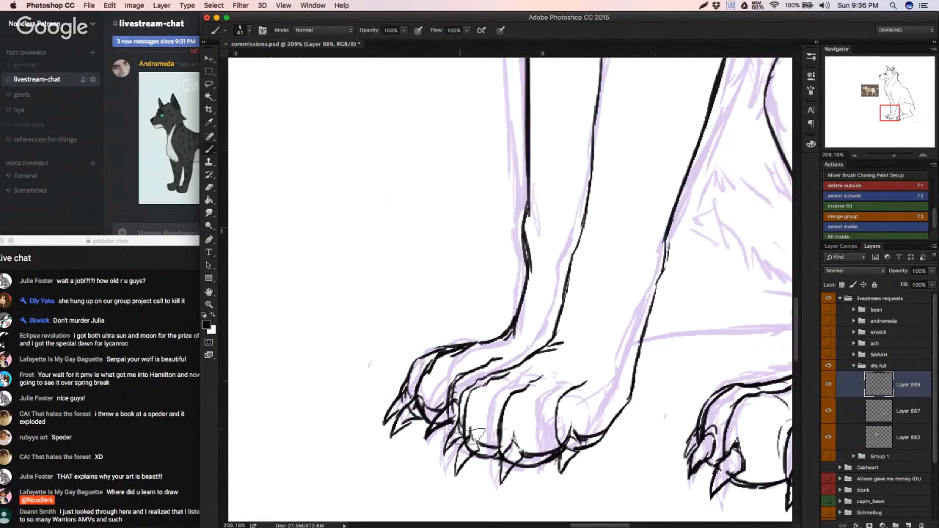
drag(418, 424, 385, 423)
mouse_move(674, 456)
mouse_down()
mouse_move(451, 438)
mouse_move(515, 440)
mouse_up()
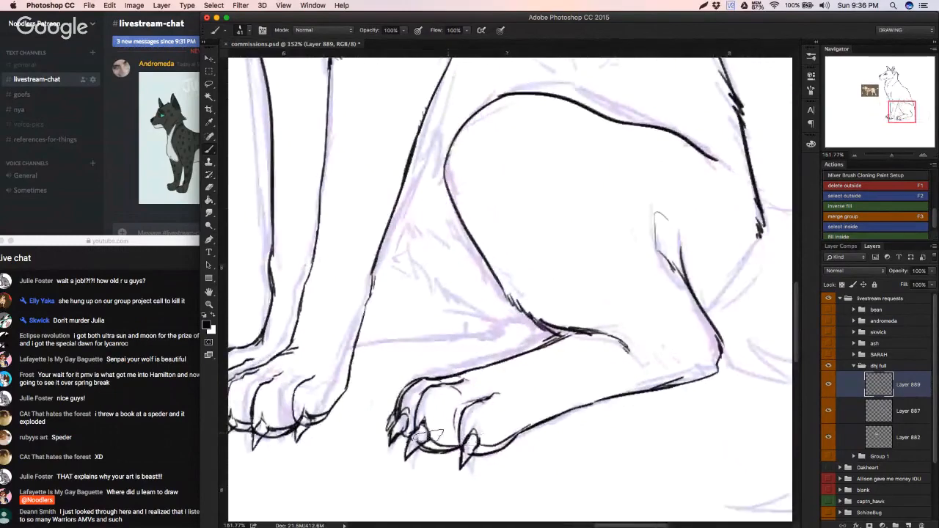
drag(391, 427, 354, 434)
mouse_move(370, 432)
mouse_down()
mouse_move(329, 450)
mouse_move(368, 434)
mouse_up()
drag(368, 435, 521, 415)
key(e)
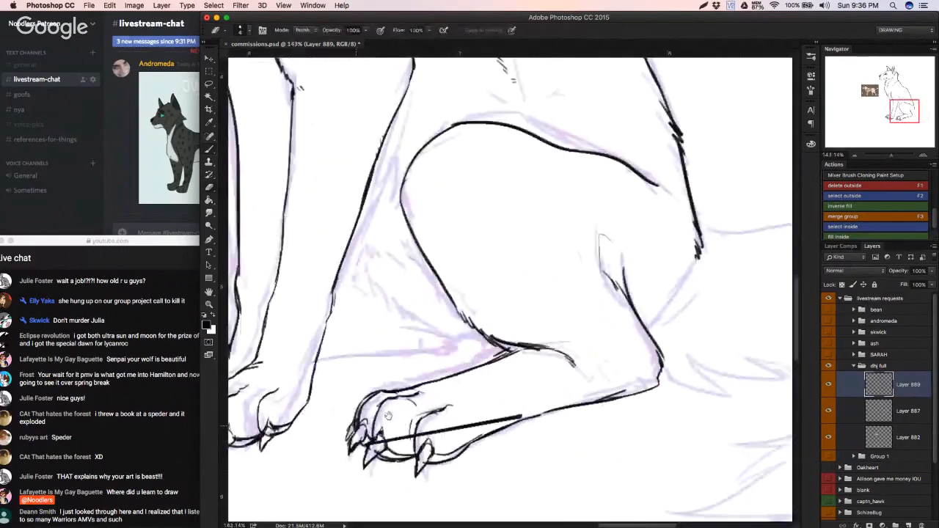
drag(271, 416, 364, 404)
key(super+z)
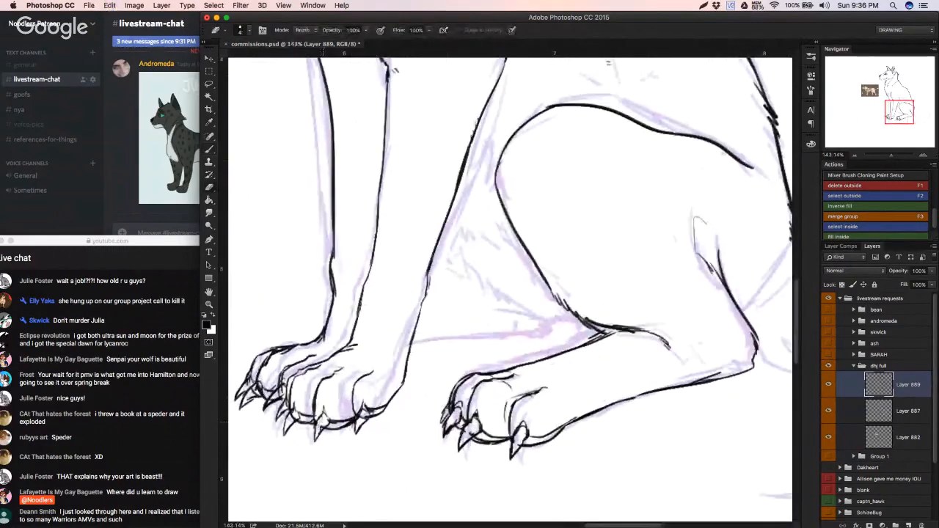
key(super+z)
Step: Refine the front paws' claws by erasing overlapping lines and reshaping the far paw's outermost claw with the brush
drag(362, 413, 359, 416)
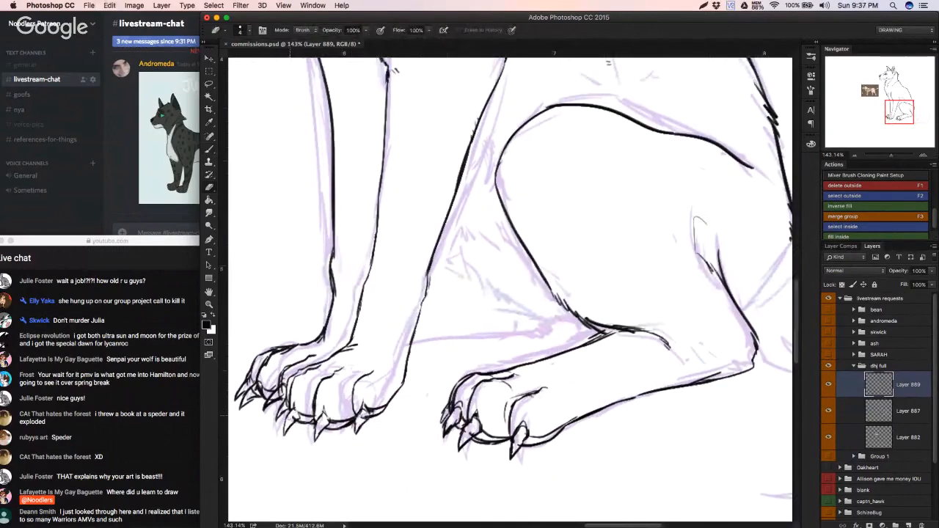
key(b)
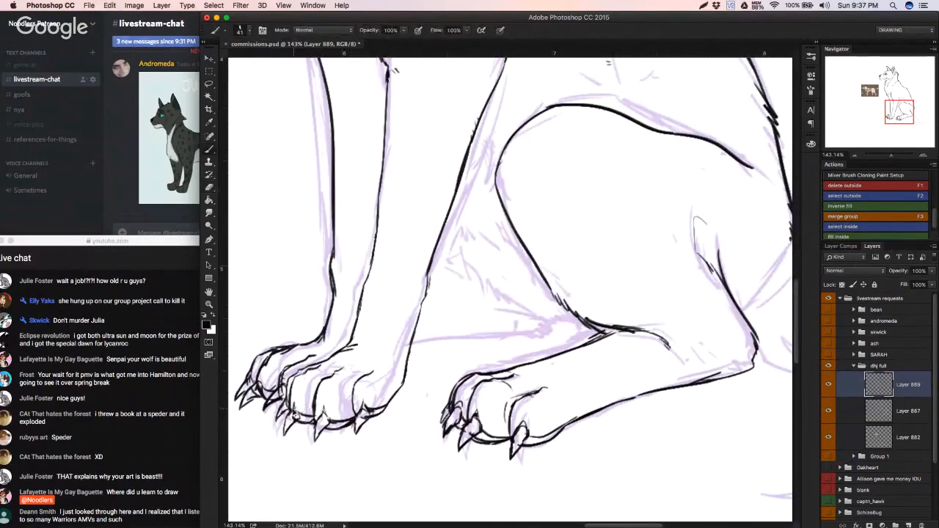
key(super+z)
key(e)
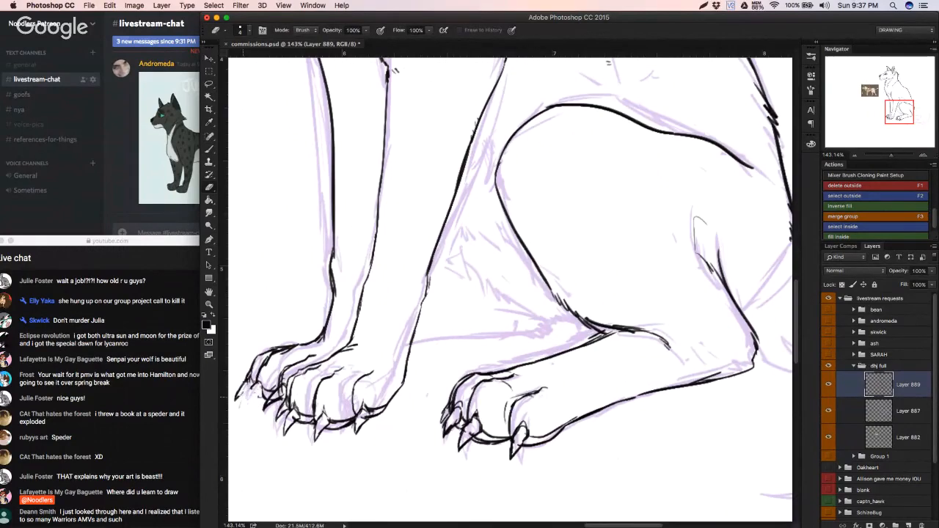
key(b)
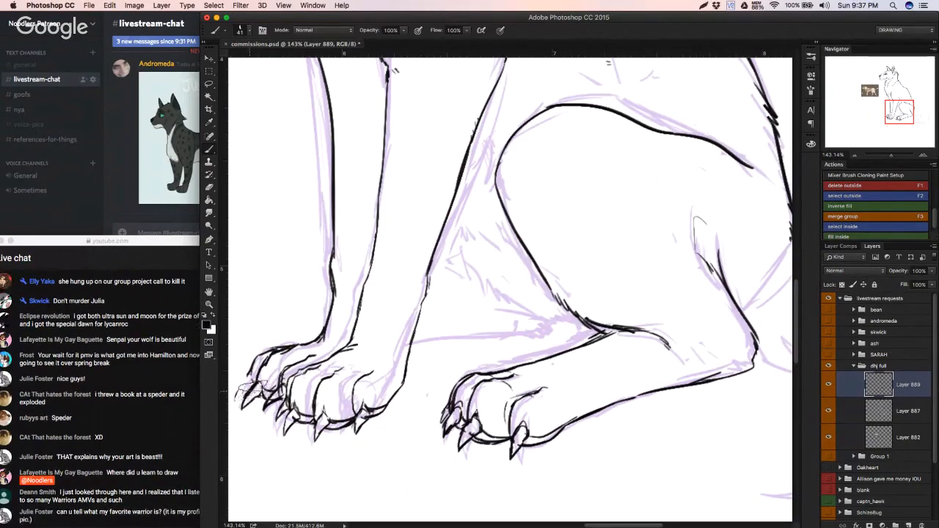
key(e)
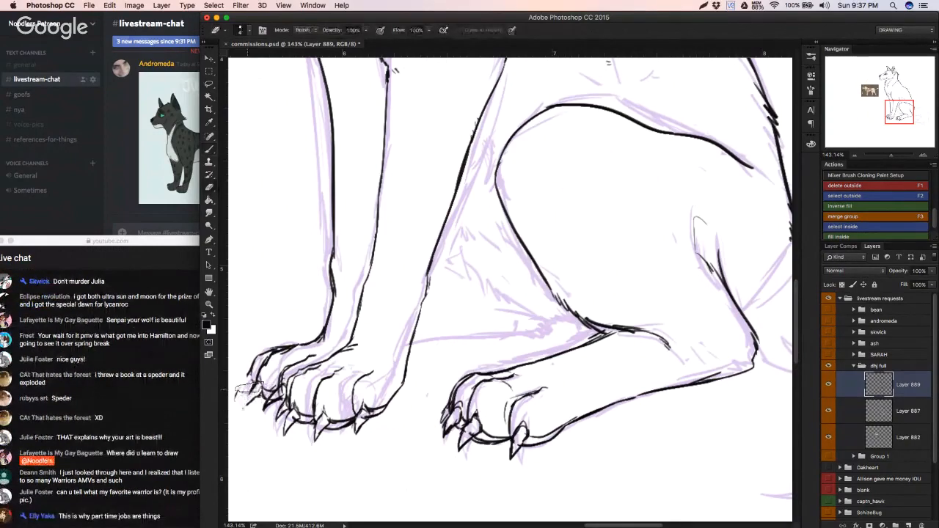
key(b)
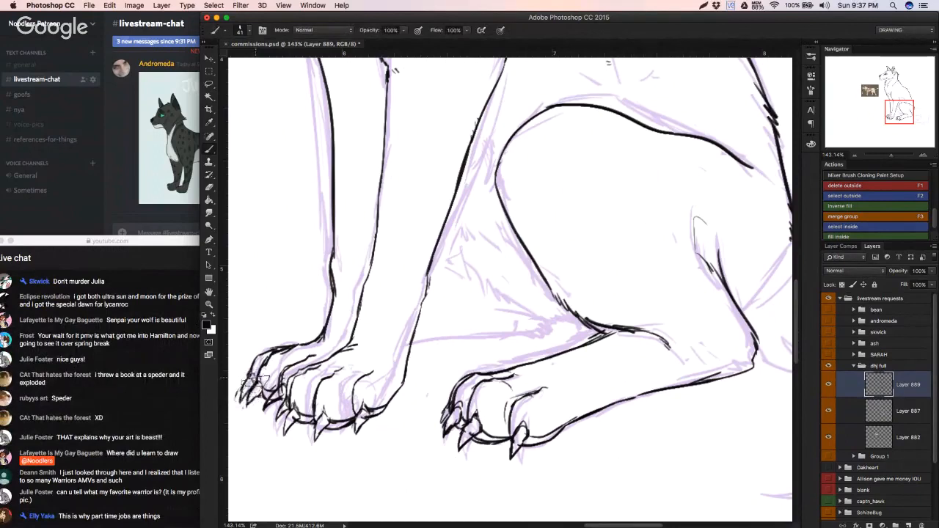
key(e)
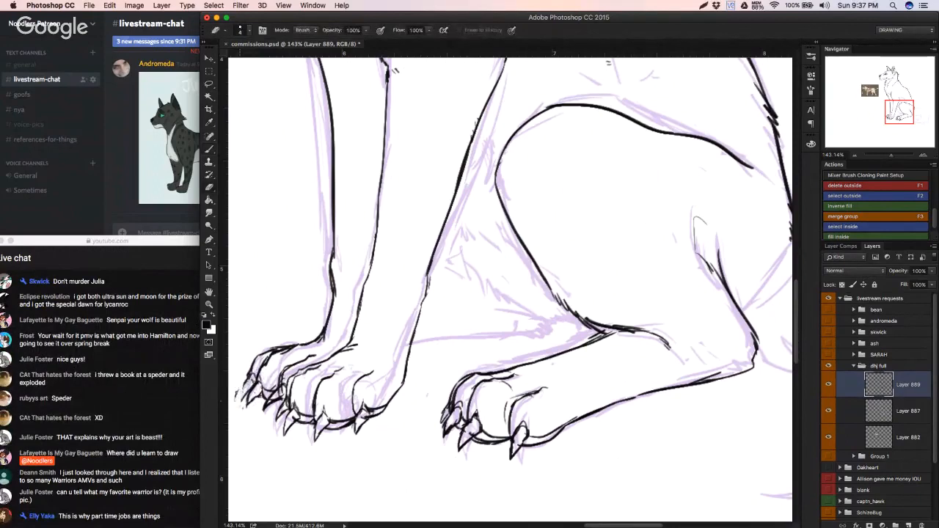
key(b)
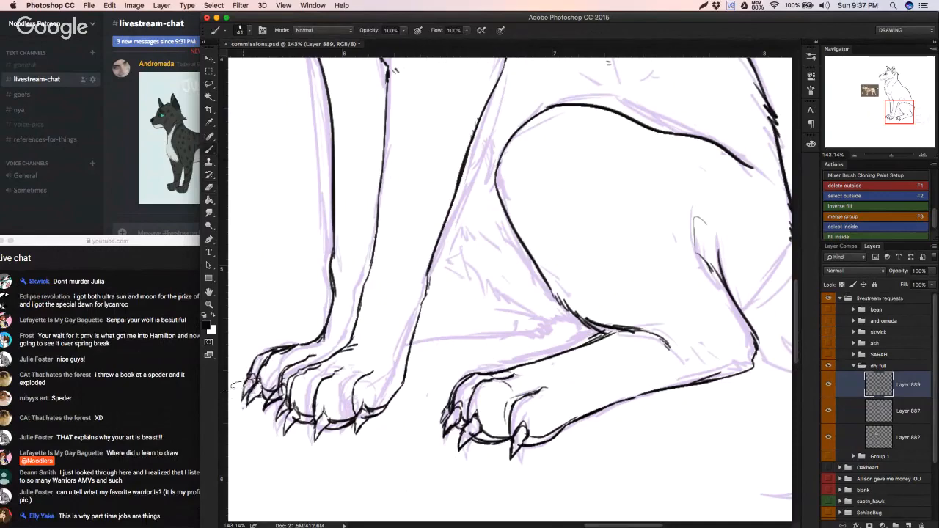
Step: Review the inked front paws, hind paw and legs against the rest of the seated wolf
scroll(231, 389, down, 3)
scroll(242, 388, up, 4)
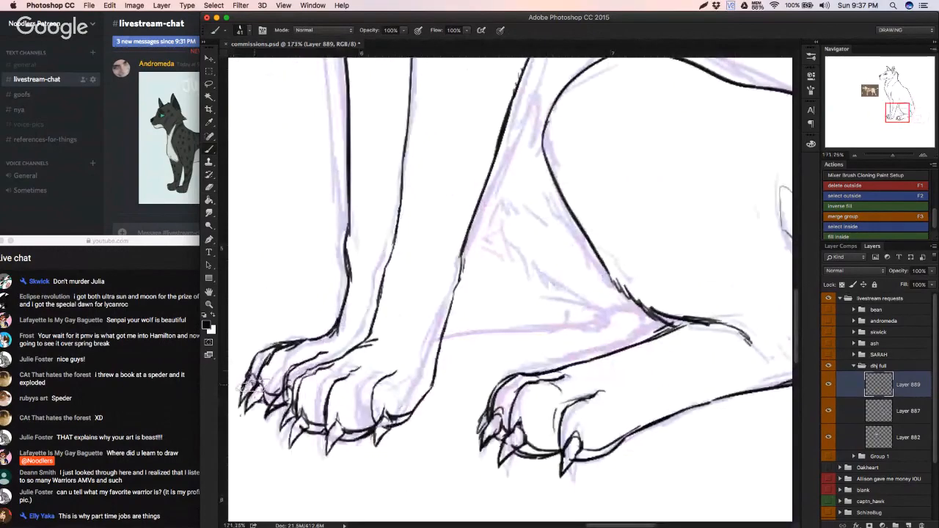
drag(286, 374, 264, 518)
drag(333, 392, 379, 359)
drag(460, 380, 517, 371)
mouse_move(408, 397)
mouse_down()
mouse_move(484, 381)
mouse_move(517, 363)
mouse_up()
drag(435, 392, 535, 367)
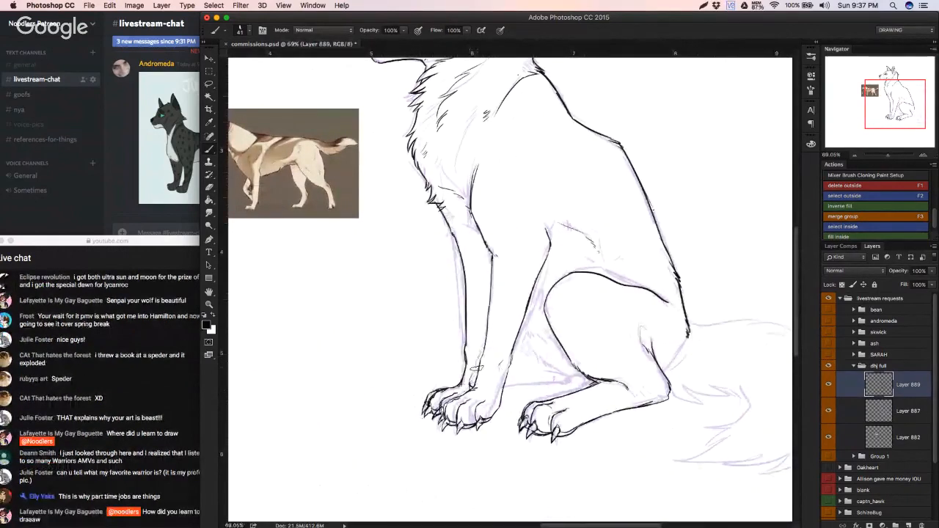
Step: Ink the far hind leg's lower line between the near foreleg and haunch, plus the short belly line above it, undoing unwanted strokes
drag(504, 386, 571, 375)
key(super+alt+z)
key(super+alt+z)
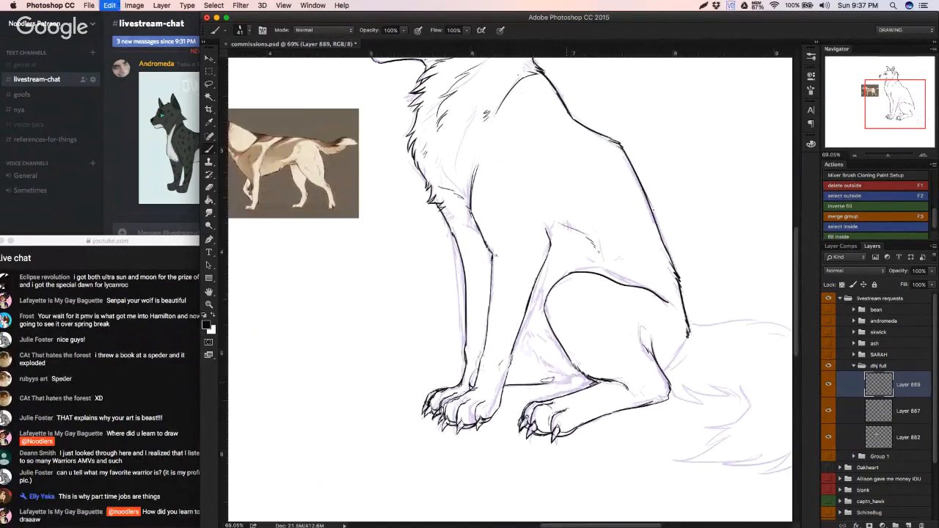
mouse_move(504, 385)
mouse_down()
mouse_move(588, 377)
mouse_move(531, 362)
mouse_up()
key(super+alt+z)
key(super+alt+z)
key(super+alt+z)
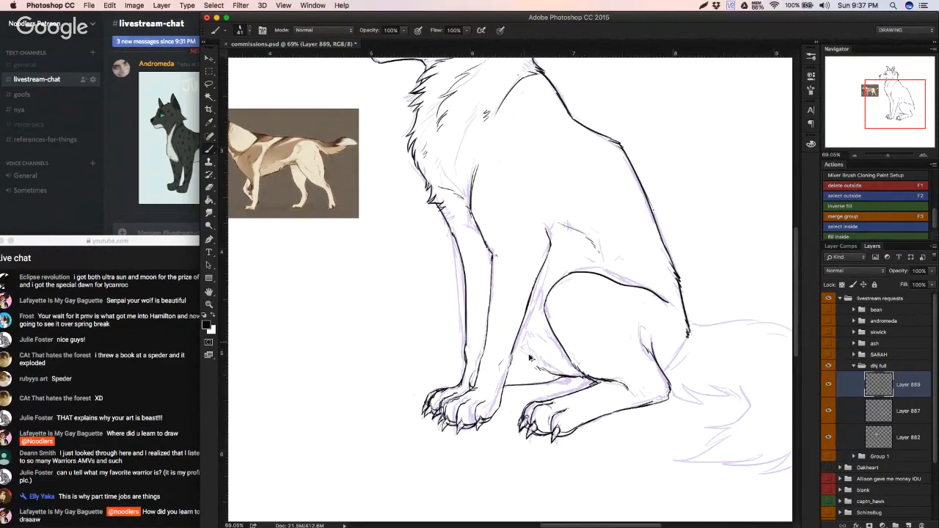
key(super+alt+z)
Step: Add short fur strokes along the near foreleg's back edge and in the gap beneath the belly
click(518, 336)
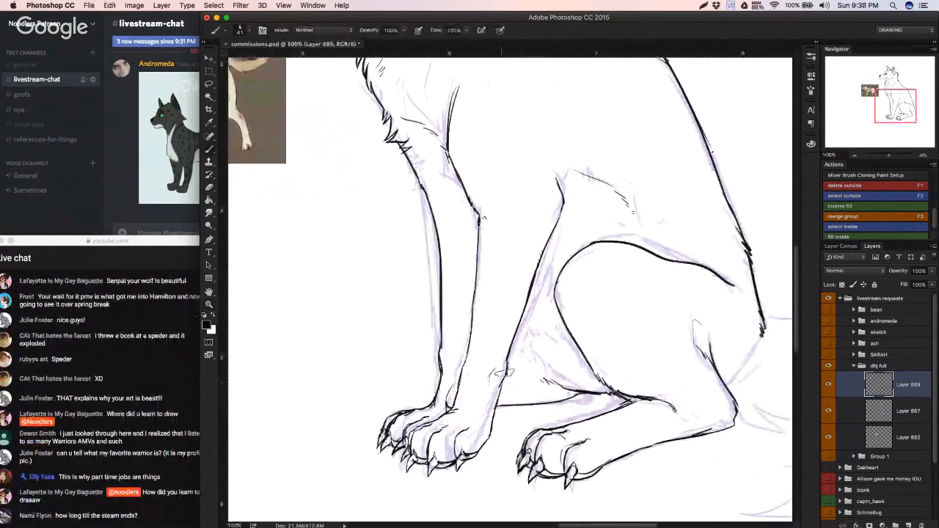
drag(506, 367, 500, 389)
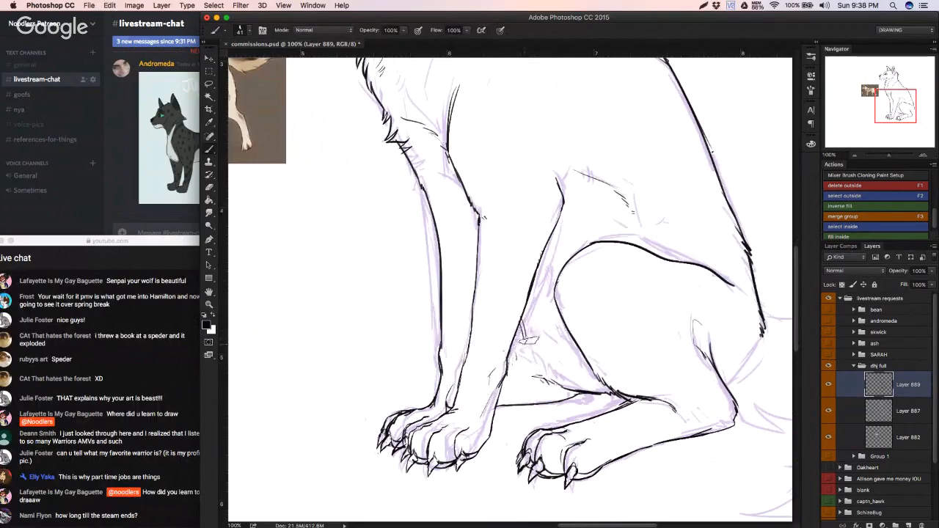
drag(561, 324, 517, 354)
Step: Hide the purple sketch on Layer 887 and add short fur strokes to the wolf's chest and neck
scroll(517, 355, down, 5)
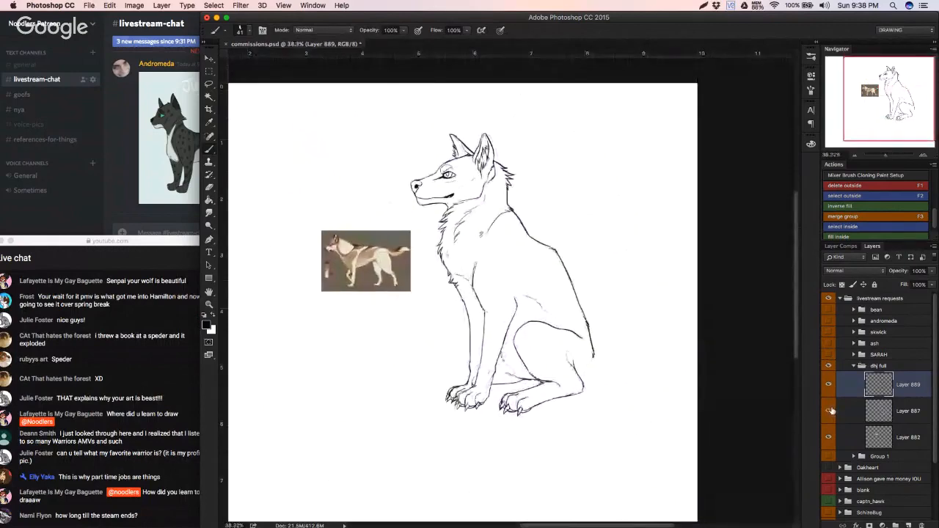
click(829, 410)
key(e)
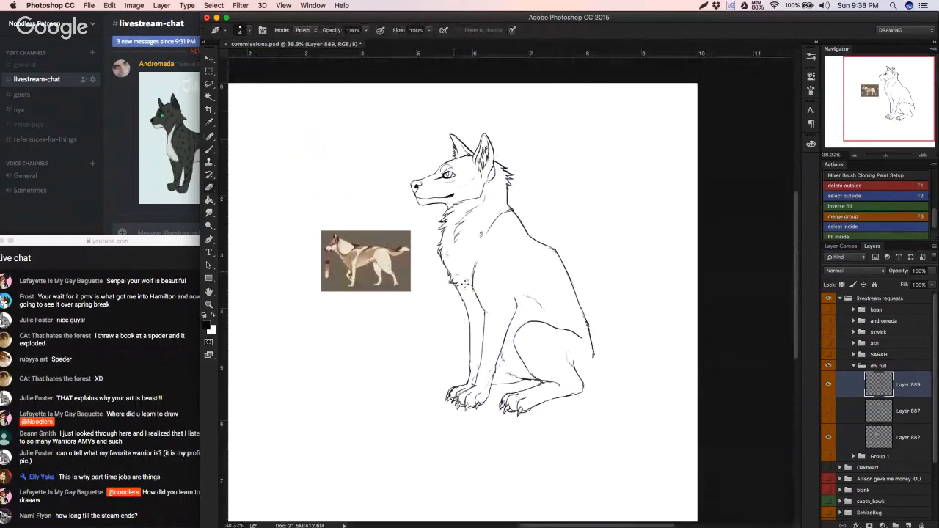
key(b)
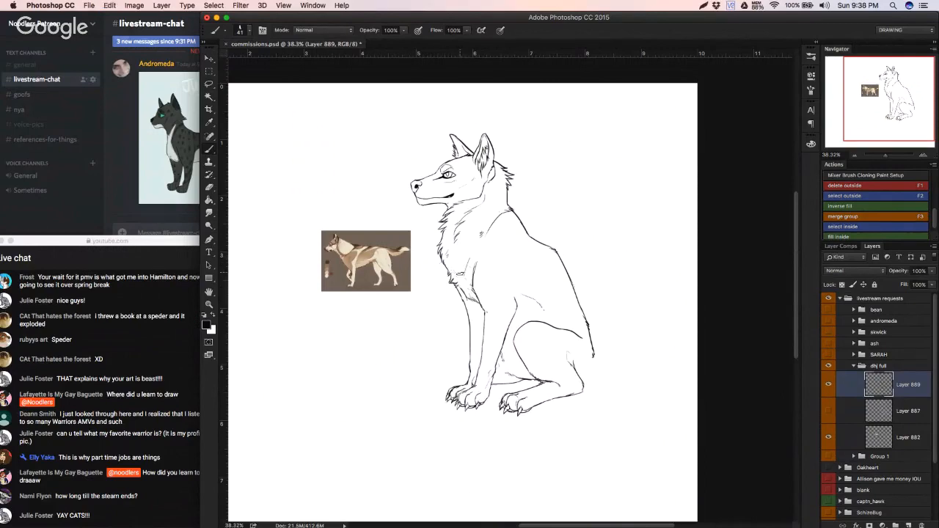
drag(460, 270, 455, 279)
drag(504, 214, 495, 223)
key(super+z)
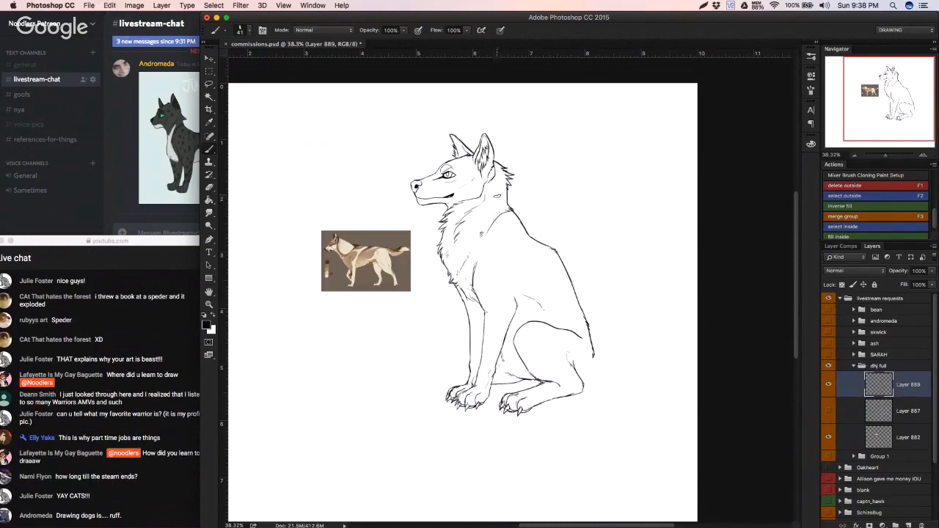
drag(501, 201, 489, 225)
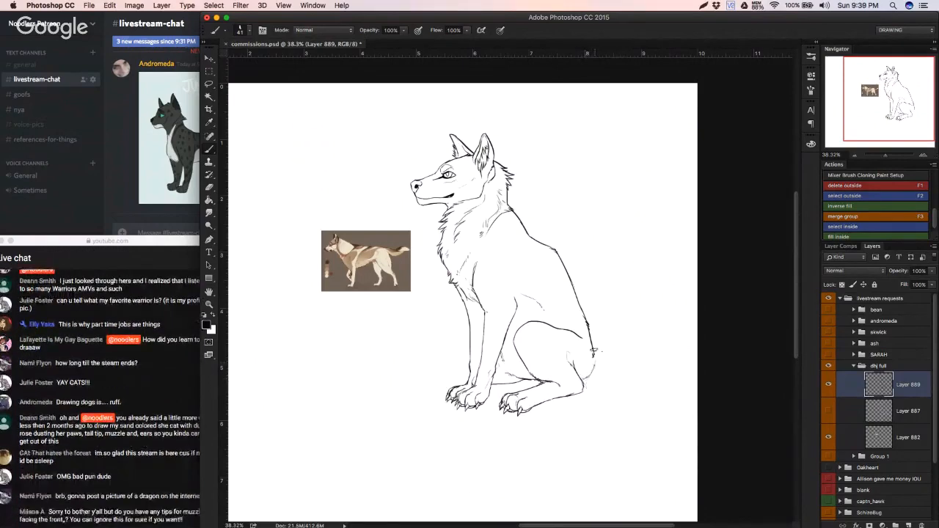
Step: Draw the tail's furry inner edge, pointed tip and underside curling around behind the hind paw
mouse_move(575, 381)
mouse_down()
mouse_move(609, 391)
mouse_move(572, 408)
mouse_up()
drag(579, 402, 554, 440)
mouse_move(556, 439)
mouse_down()
mouse_move(606, 432)
mouse_move(564, 431)
mouse_move(590, 437)
mouse_up()
drag(617, 428, 608, 437)
mouse_move(630, 423)
mouse_down()
mouse_move(622, 432)
mouse_move(642, 411)
mouse_up()
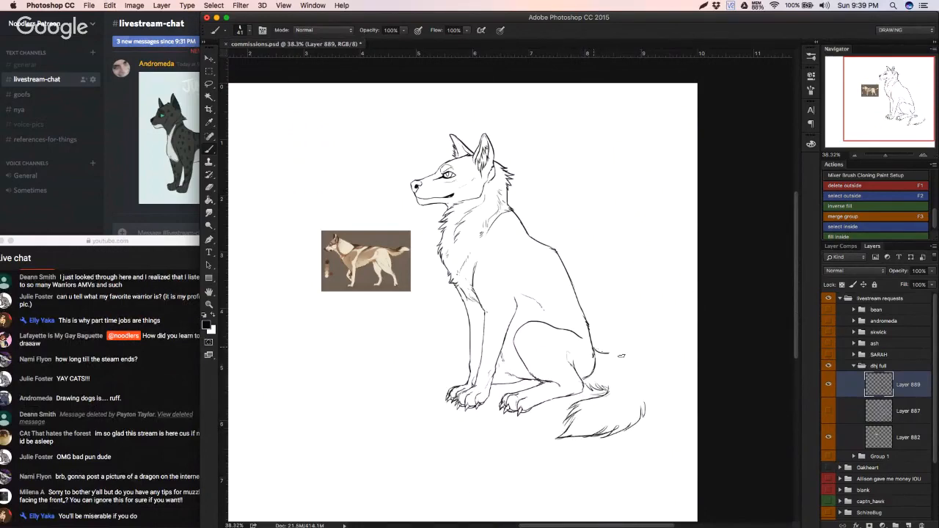
Step: Draw the tail's upper edge from the rump and its outer curve with ragged fur strokes, redoing the first stroke
mouse_move(606, 354)
mouse_down()
mouse_move(622, 356)
mouse_move(606, 363)
mouse_up()
key(alt+super+z)
key(alt+super+z)
mouse_move(621, 359)
mouse_down()
mouse_move(612, 368)
mouse_move(650, 385)
mouse_move(642, 414)
mouse_up()
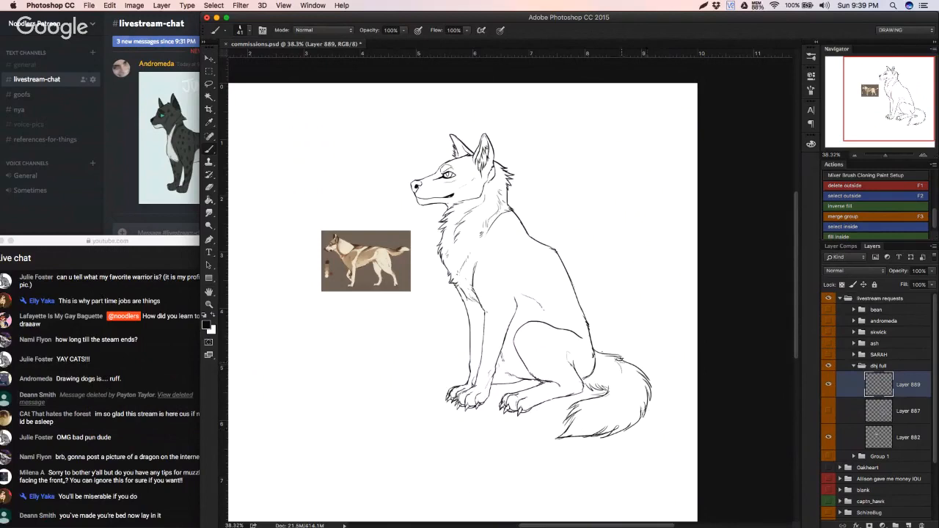
mouse_move(634, 361)
mouse_down()
mouse_move(593, 419)
mouse_move(563, 416)
mouse_move(659, 403)
mouse_up()
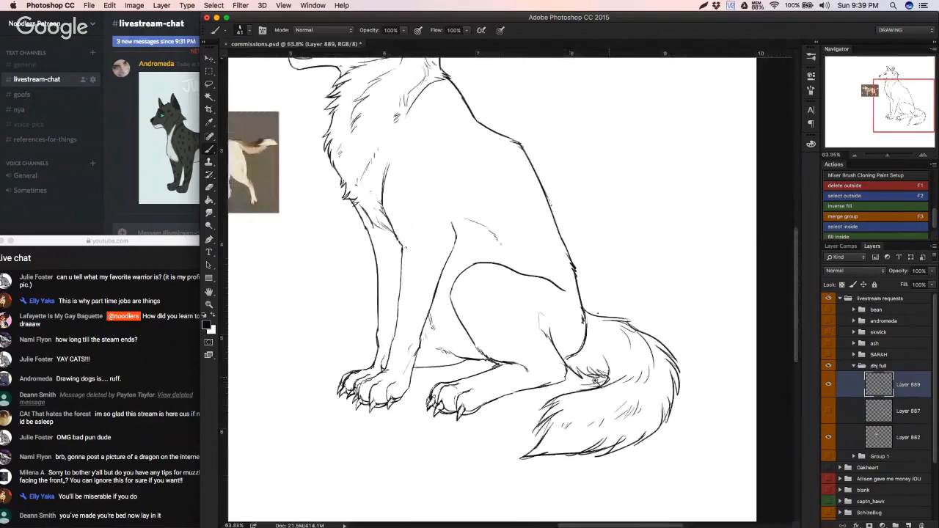
Step: Add fur at the tail's base, erase its long pointed tip with a different eraser brush, and redraw the tip with short jagged tufts
mouse_move(605, 379)
mouse_down()
mouse_move(551, 391)
mouse_move(600, 389)
mouse_up()
key(e)
drag(547, 433, 537, 448)
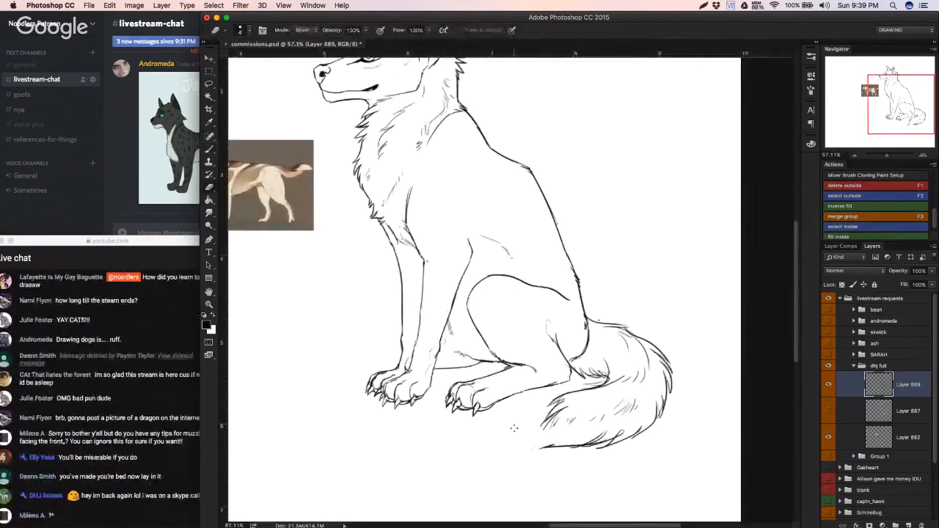
right_click(522, 352)
click(574, 341)
click(471, 440)
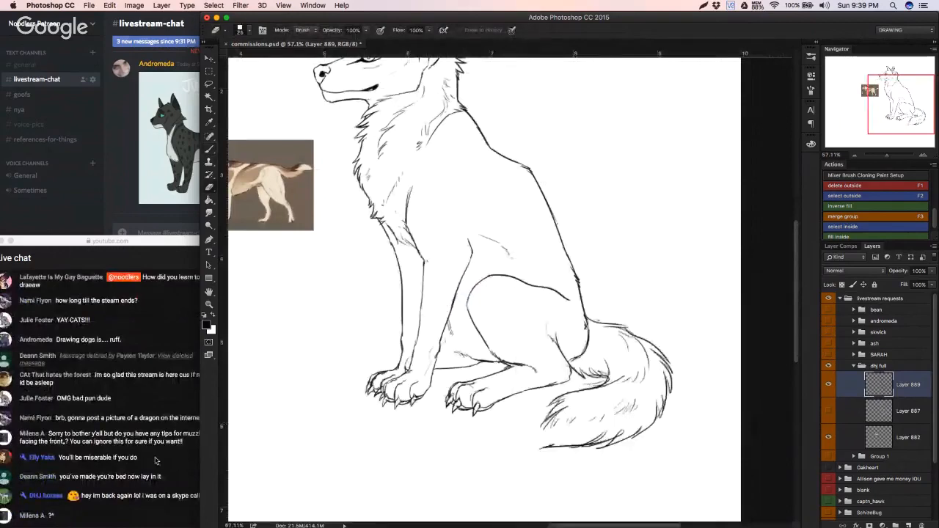
drag(557, 440, 542, 452)
key(b)
mouse_move(556, 401)
mouse_down()
mouse_move(532, 431)
mouse_move(586, 441)
mouse_move(582, 430)
mouse_move(552, 441)
mouse_up()
ctrl+click(551, 441)
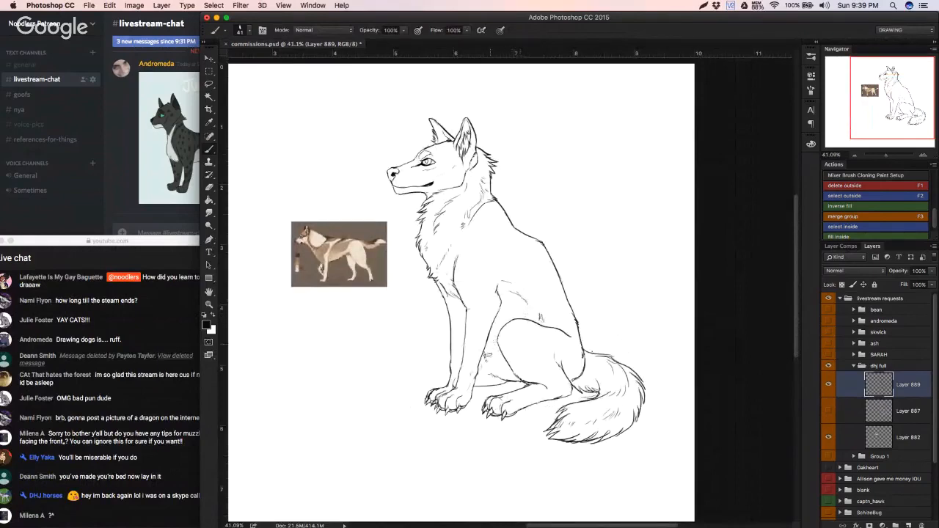
Step: Add short fur strokes on the belly behind the near foreleg and save the document
mouse_move(486, 355)
mouse_down()
mouse_move(496, 367)
mouse_move(465, 429)
mouse_move(428, 407)
mouse_move(441, 391)
mouse_up()
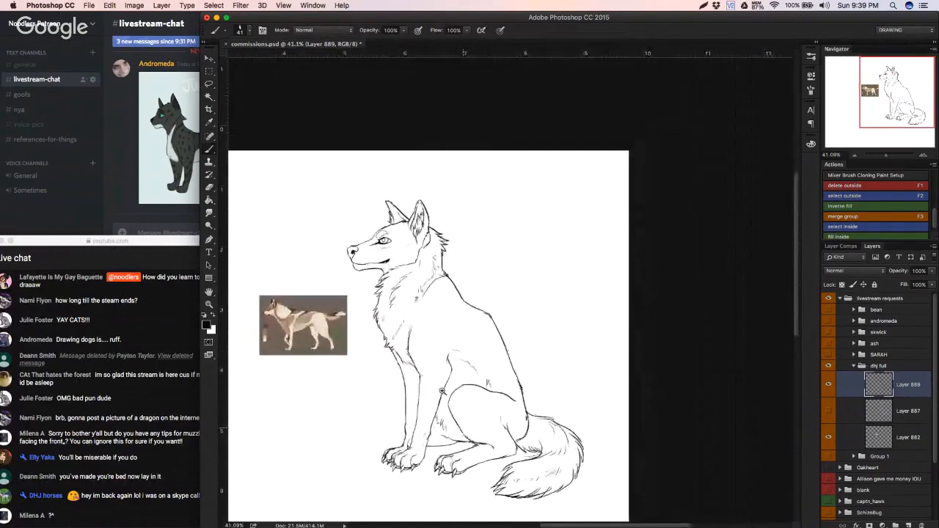
drag(377, 422, 534, 329)
key(super+s)
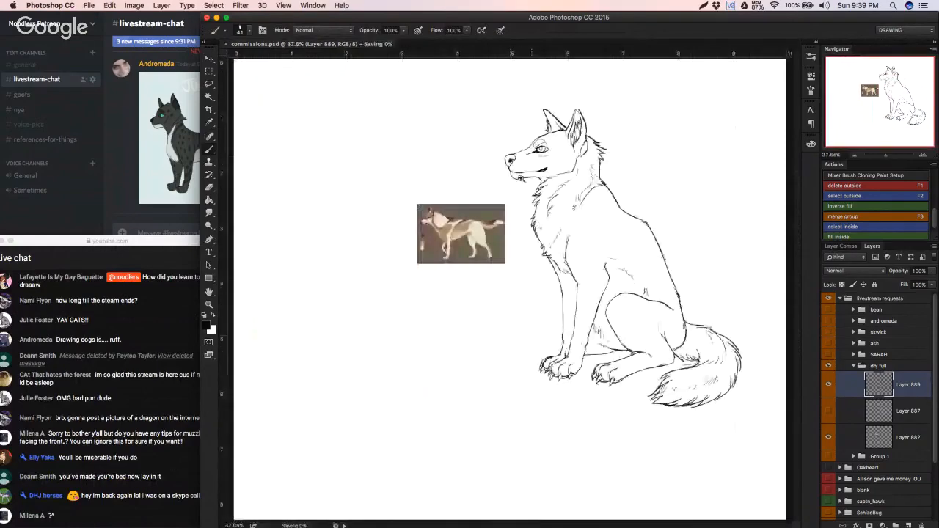
Step: Erase the front of the wolf's lower jaw and redraw the chin curve beneath the mouth, trimming the excess line
drag(543, 162, 598, 165)
key(e)
mouse_move(476, 190)
mouse_down()
mouse_move(462, 174)
mouse_move(512, 192)
mouse_up()
key(b)
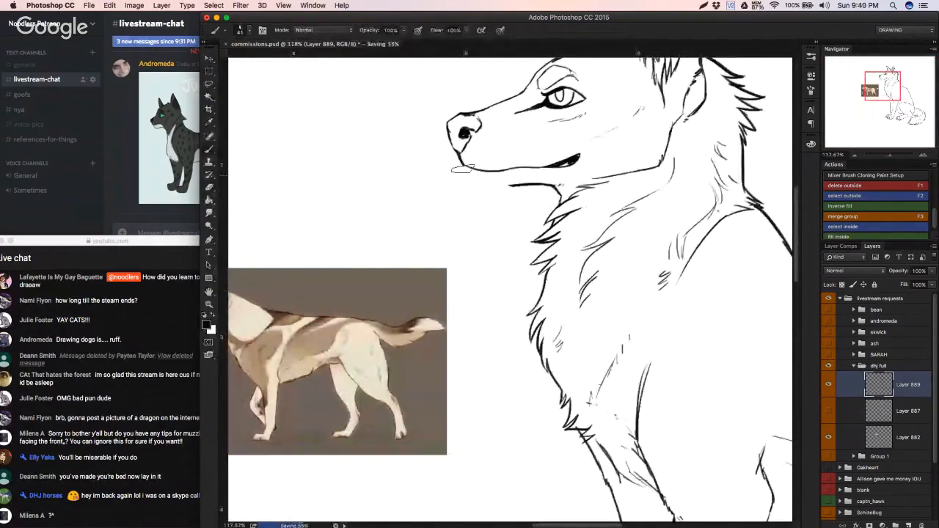
mouse_move(463, 169)
mouse_down()
mouse_move(480, 189)
mouse_move(515, 188)
mouse_up()
key(ctrl+z)
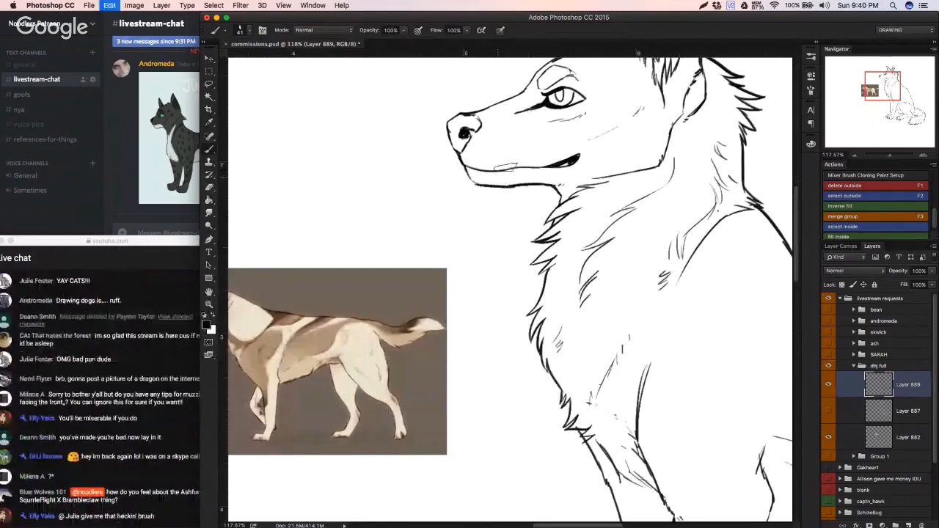
key(e)
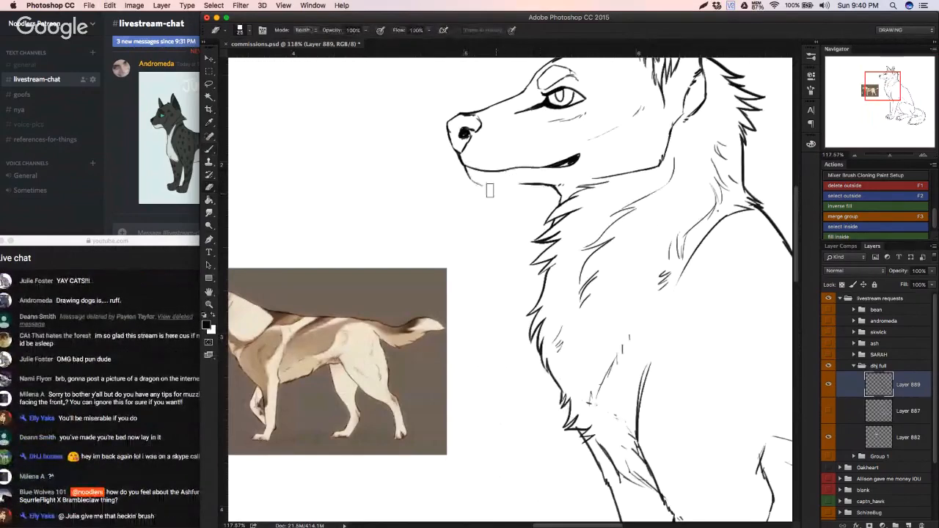
key(b)
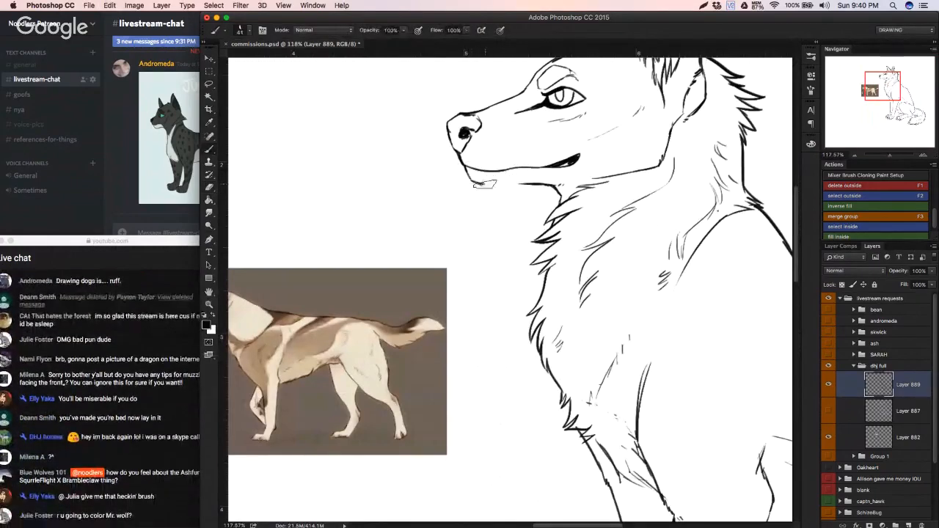
Step: Connect the chin curve to the rear jaw line with a clean stroke, undoing and erasing the rough attempts
drag(545, 184, 461, 181)
key(super+z)
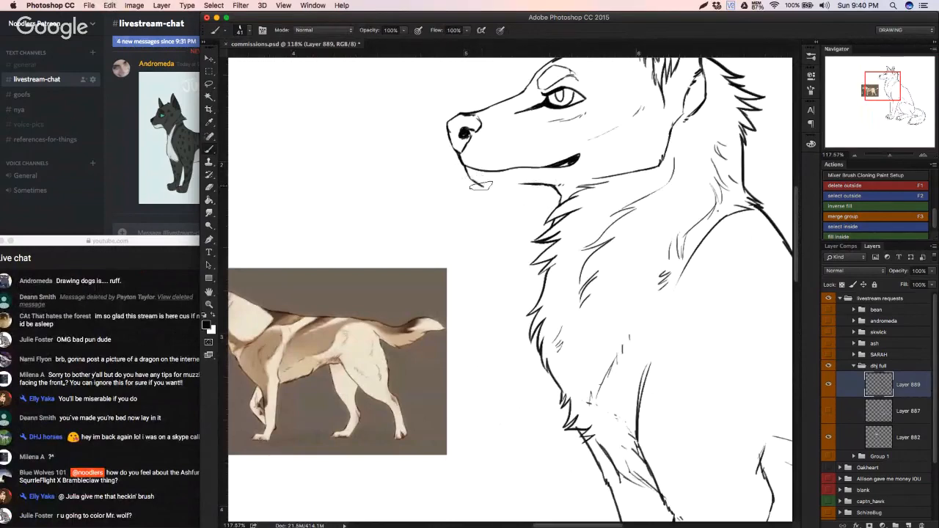
key(super+z)
mouse_move(547, 183)
mouse_down()
mouse_move(522, 187)
mouse_move(542, 185)
mouse_up()
key(super+z)
drag(481, 185, 547, 185)
key(super+z)
mouse_move(484, 190)
mouse_down()
mouse_move(525, 190)
mouse_move(485, 189)
mouse_up()
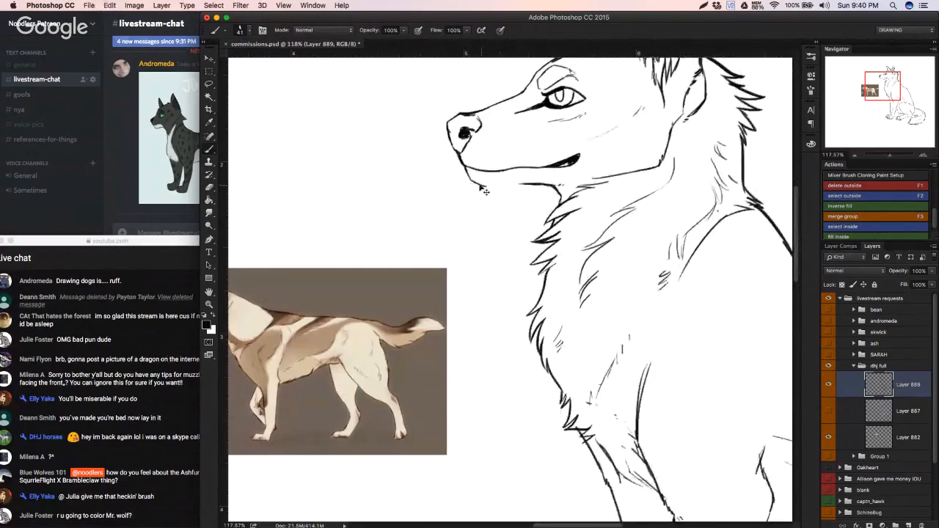
key(e)
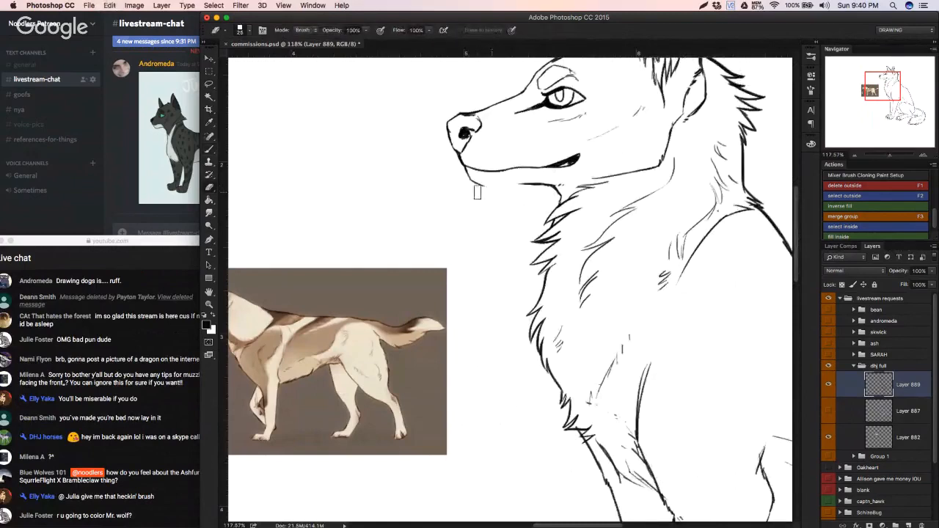
key(b)
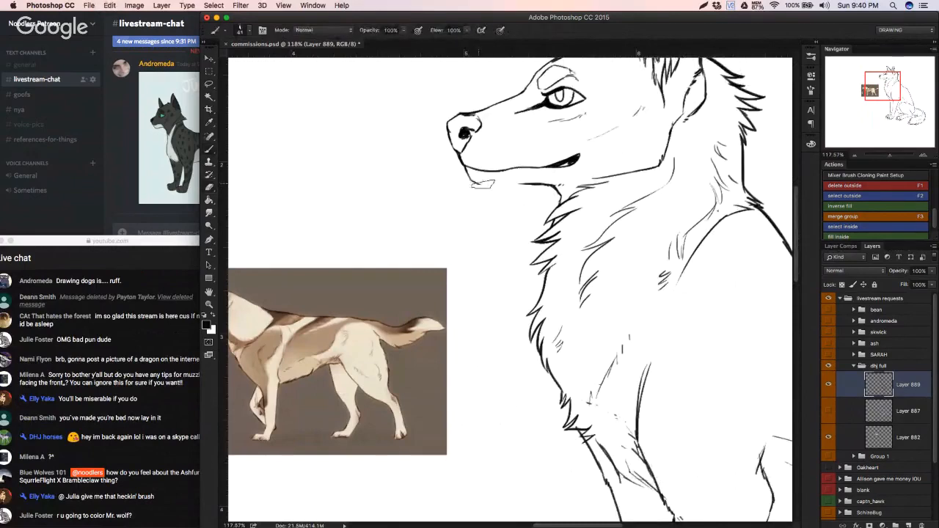
drag(482, 184, 499, 184)
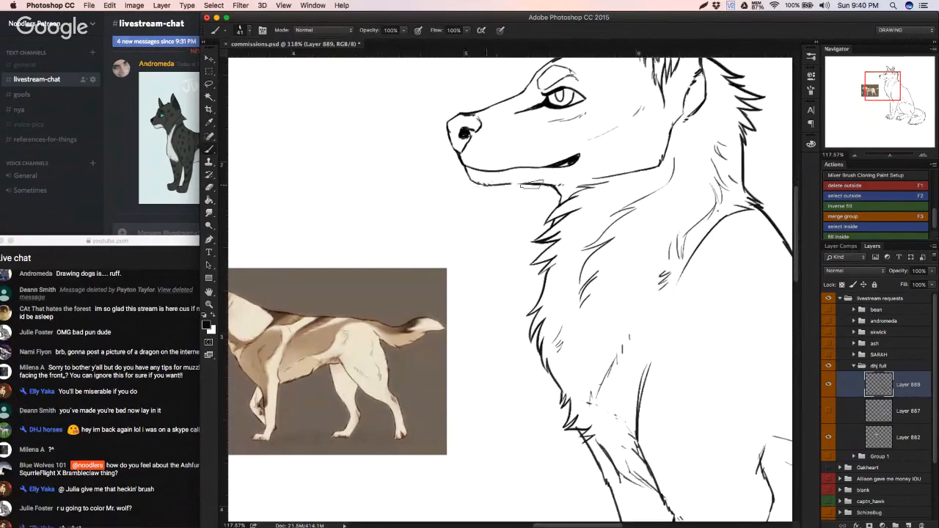
Step: Refine the muzzle line just behind the wolf's nose, undoing the unwanted stroke
scroll(495, 190, right, 3)
scroll(494, 189, right, 3)
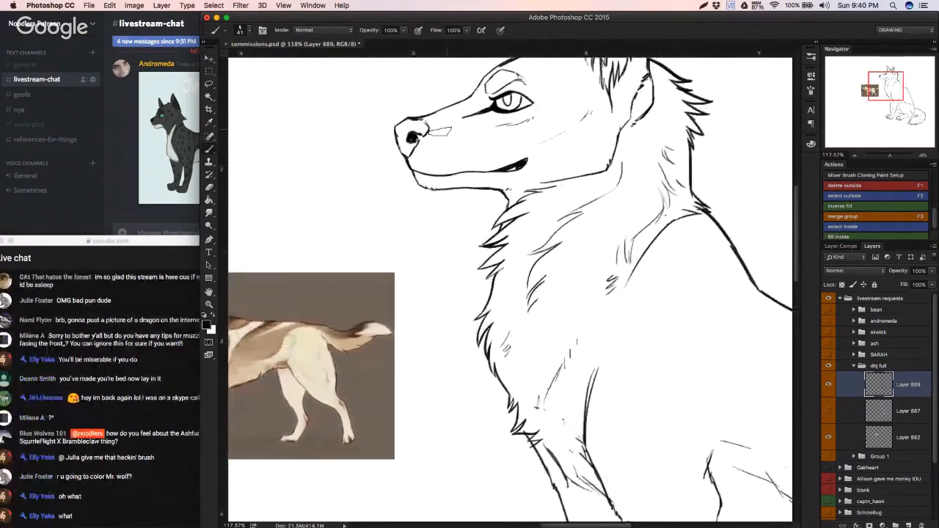
mouse_move(476, 114)
mouse_down()
mouse_move(455, 119)
mouse_move(460, 135)
mouse_move(430, 128)
mouse_up()
key(super+z)
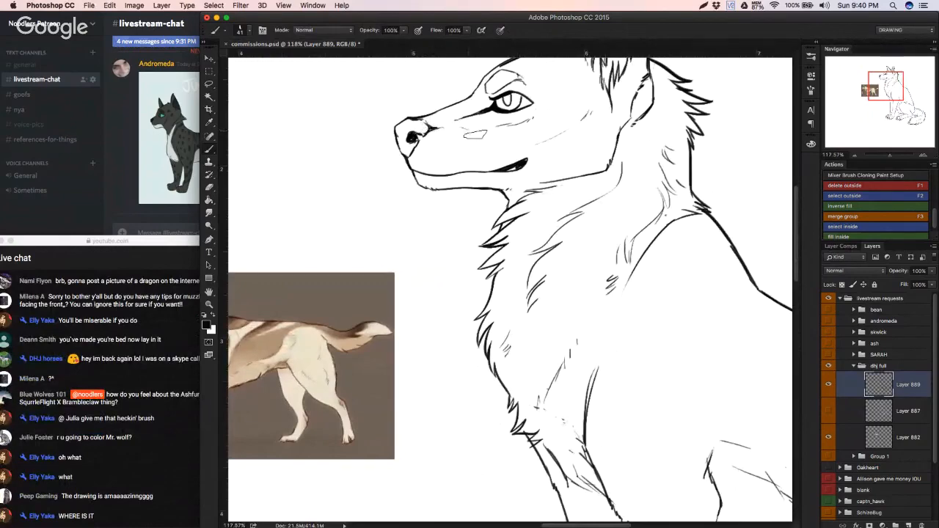
Step: Add short fur strokes inside the thigh and along the line above the hock, undoing the unwanted stroke
scroll(472, 139, down, 10)
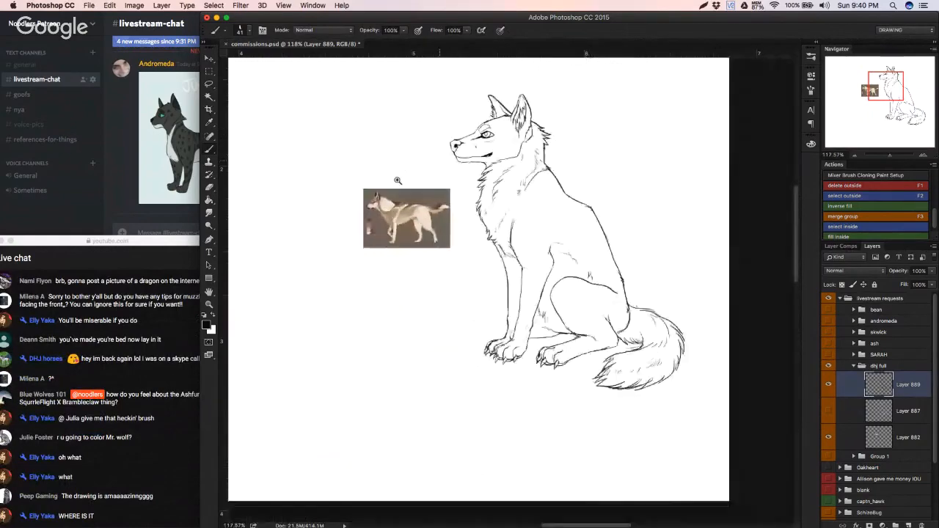
scroll(363, 345, right, 3)
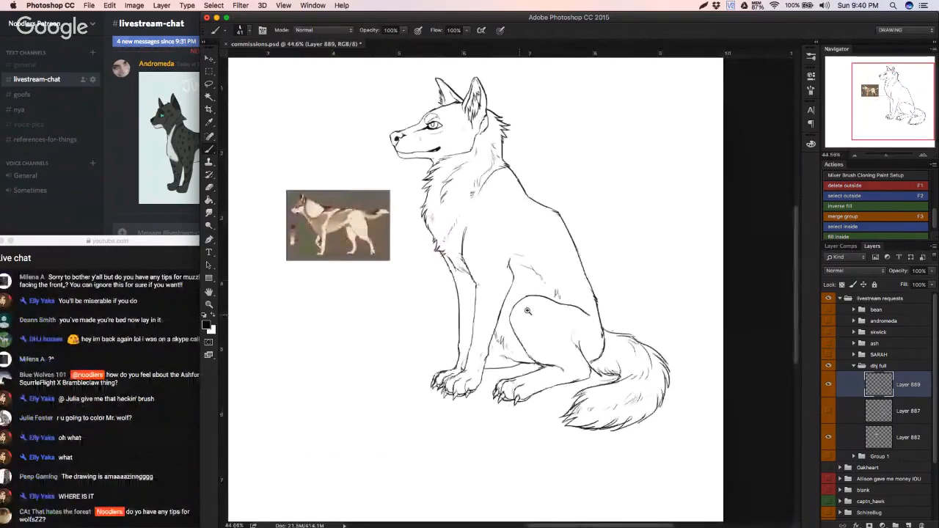
scroll(531, 323, up, 3)
scroll(545, 302, up, 3)
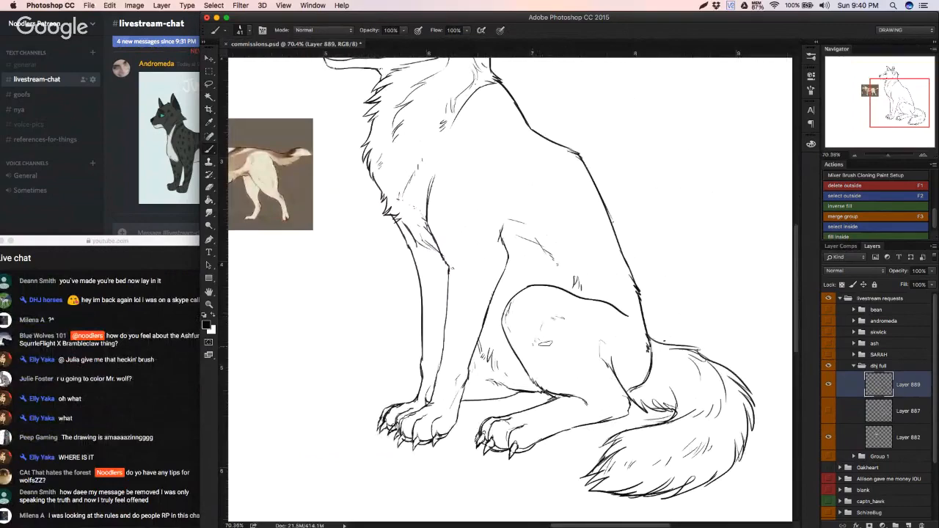
mouse_move(603, 326)
mouse_down()
mouse_move(565, 340)
mouse_move(592, 368)
mouse_up()
key(super+z)
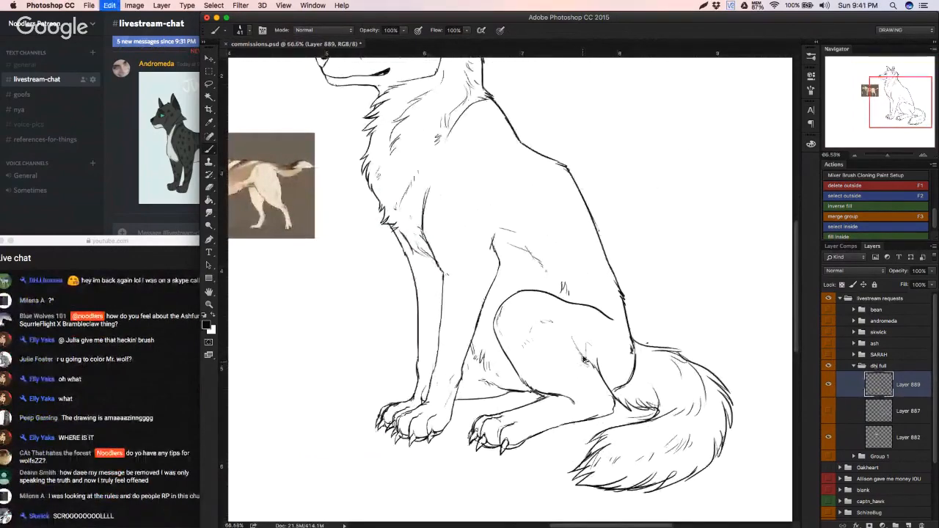
Step: Clean up the dark mark above the hock and add short fur strokes between the hock line and the rump
alt+click(582, 355)
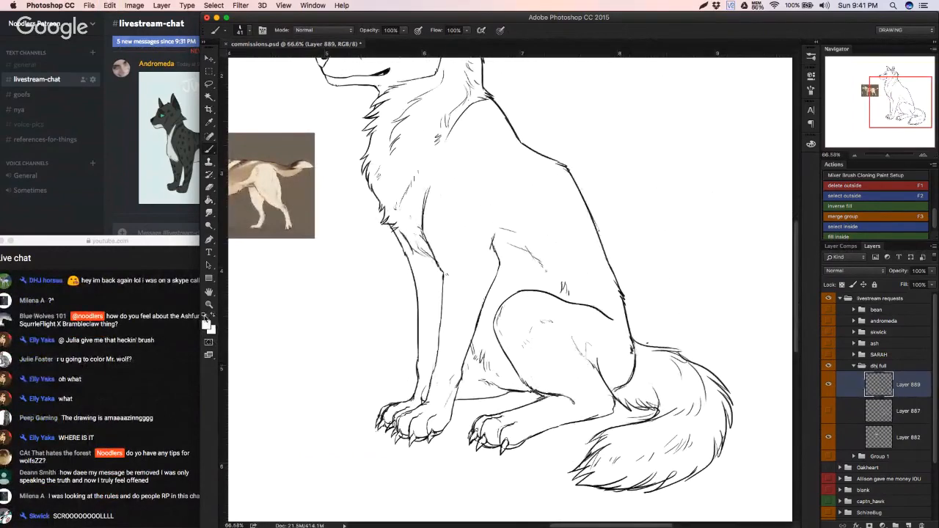
click(204, 315)
drag(606, 371, 614, 360)
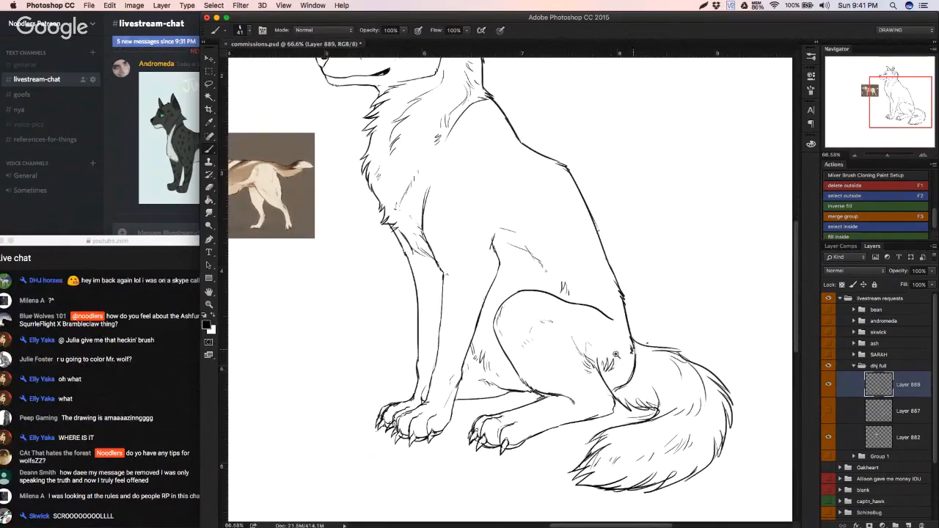
scroll(619, 357, down, 2)
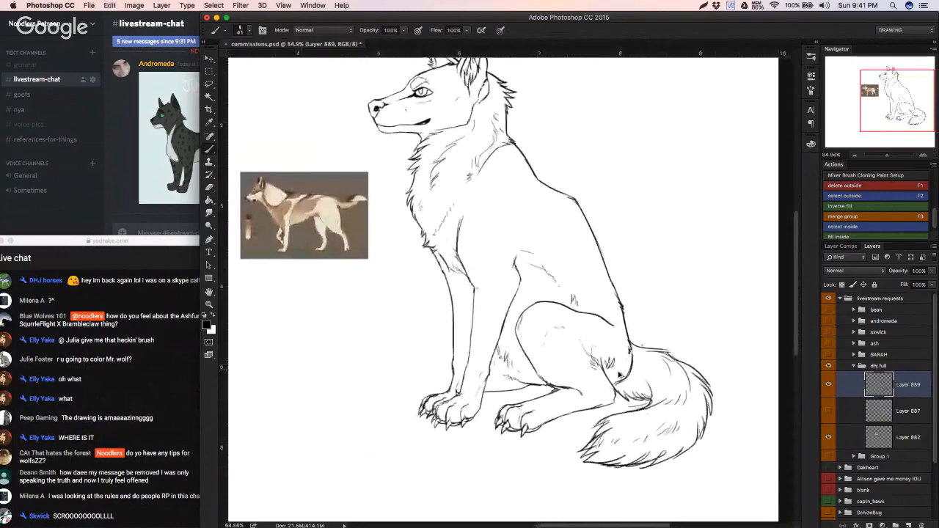
Step: Rework the wolf's elbow line and add short fur strokes behind it, undoing the unwanted stroke
click(828, 384)
click(829, 384)
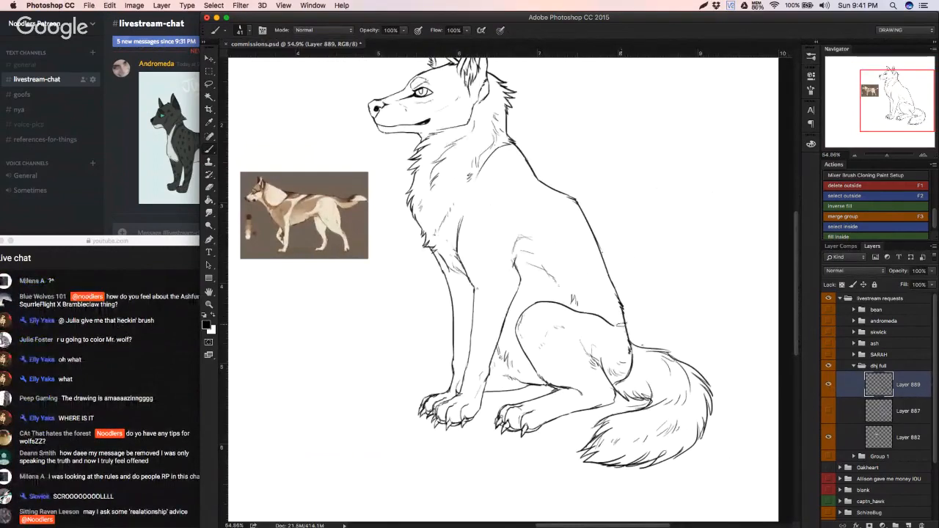
key(super+z)
scroll(542, 285, down, 3)
scroll(535, 291, up, 3)
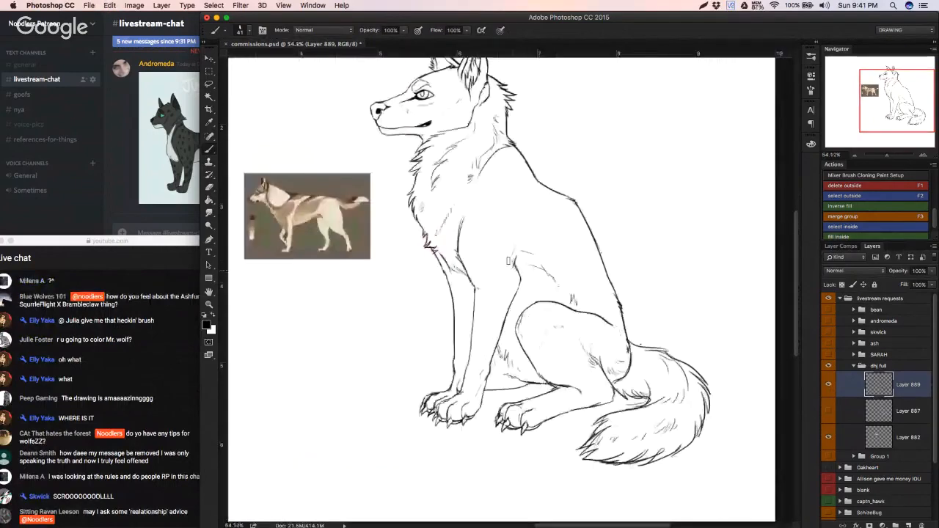
key(e)
key(b)
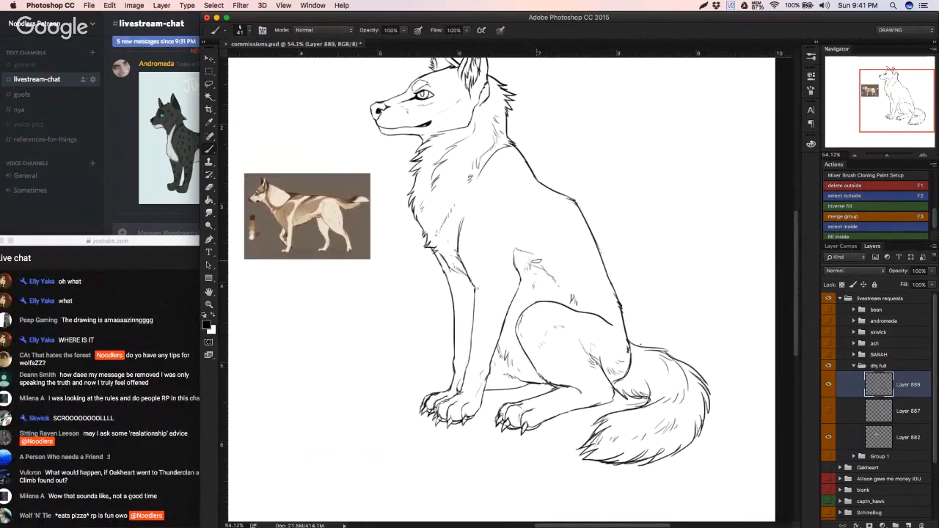
Step: Clean up the belly area between the front leg and thigh and fill it with short fur strokes
key(e)
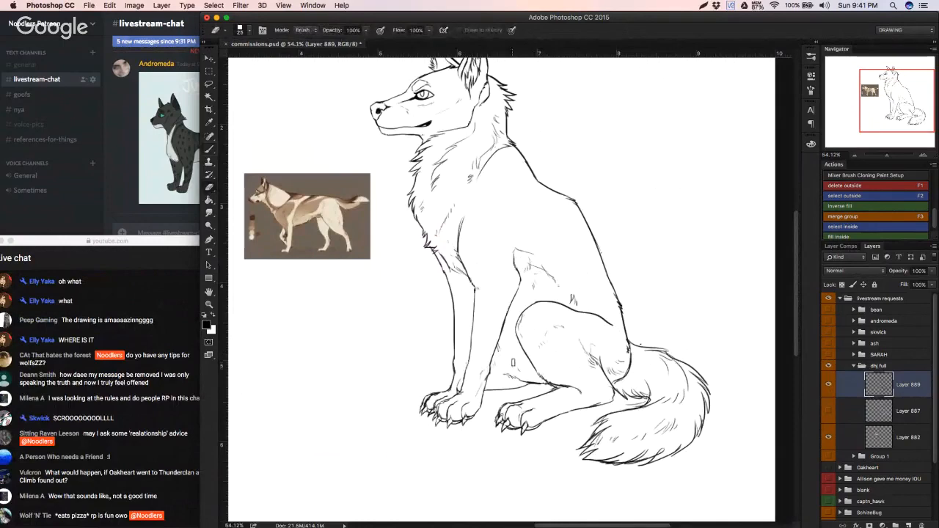
key(b)
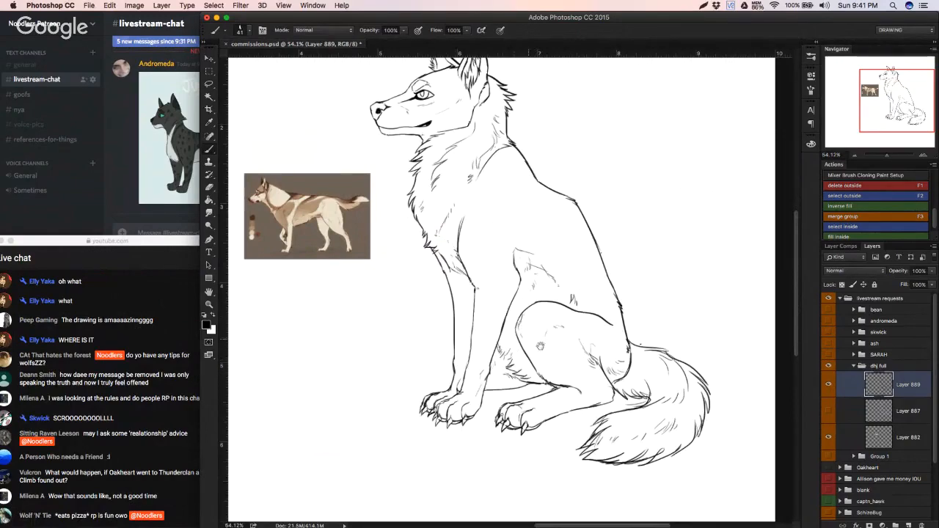
mouse_move(521, 349)
mouse_down()
mouse_move(481, 350)
mouse_move(524, 349)
mouse_up()
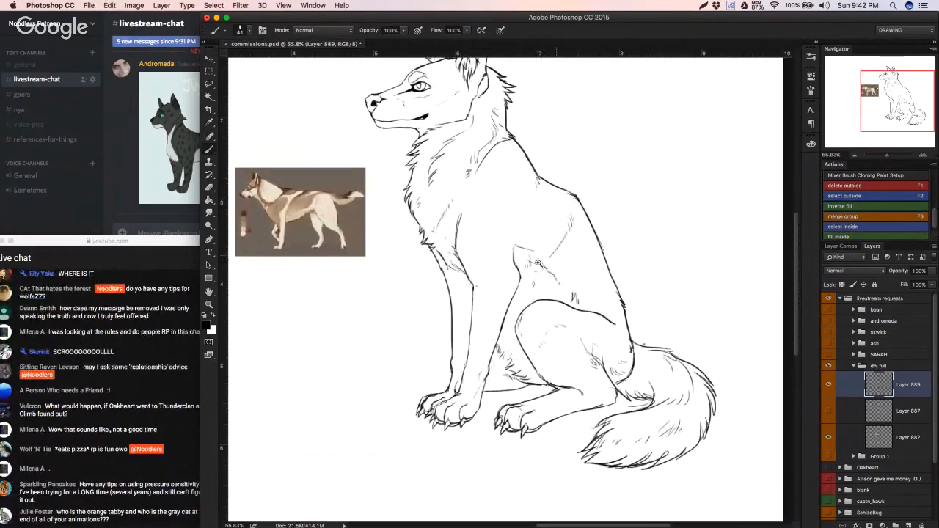
Step: Ink light contour strokes over the shoulder above the elbow, undoing the stray back mark and erasing the rough flank lines
drag(562, 251, 505, 253)
key(super+z)
mouse_move(630, 270)
mouse_down()
mouse_move(669, 270)
mouse_move(593, 265)
mouse_up()
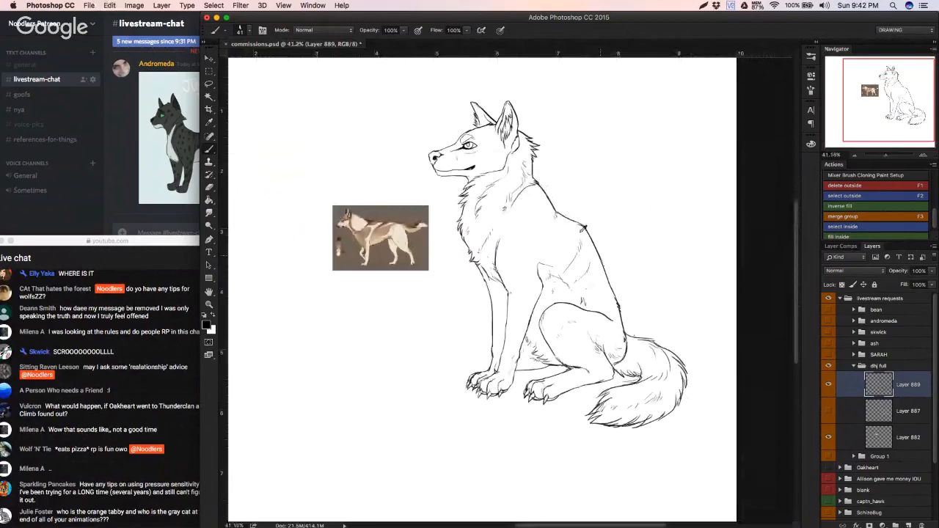
key(super+z)
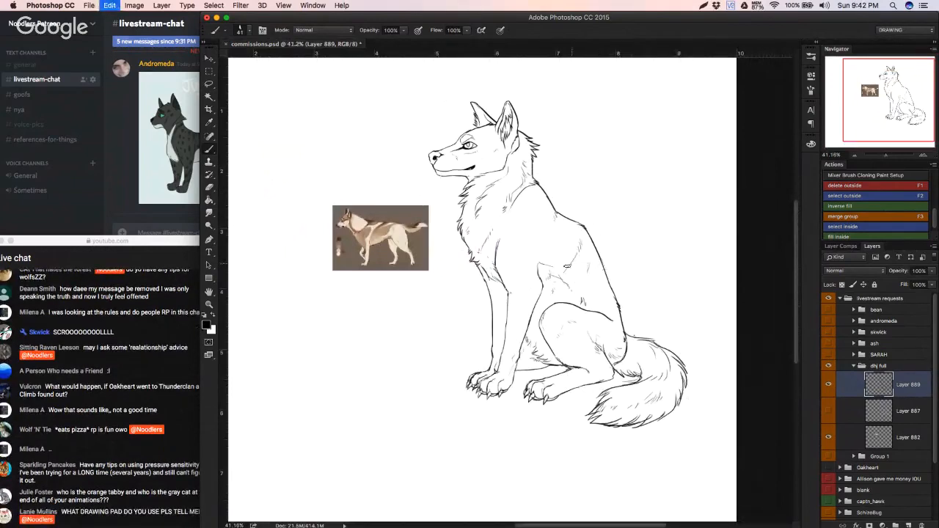
key(e)
key(b)
key(e)
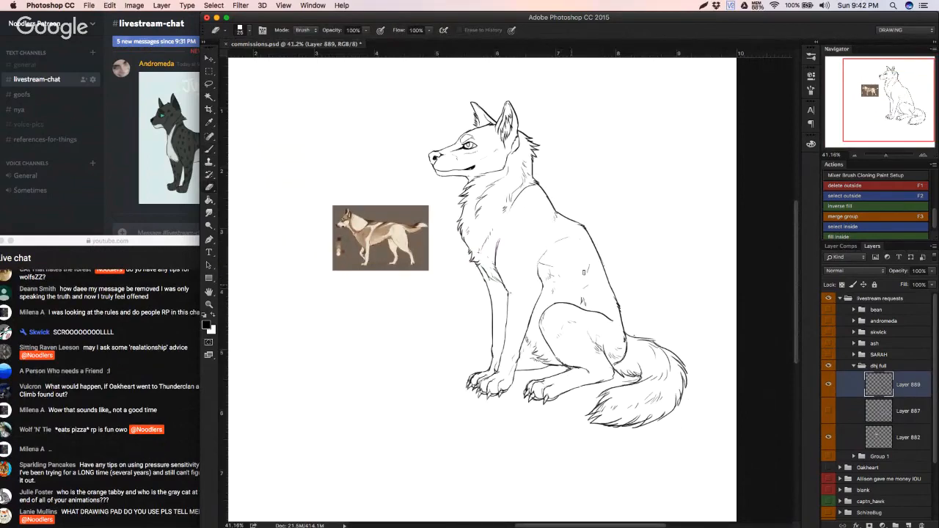
key(b)
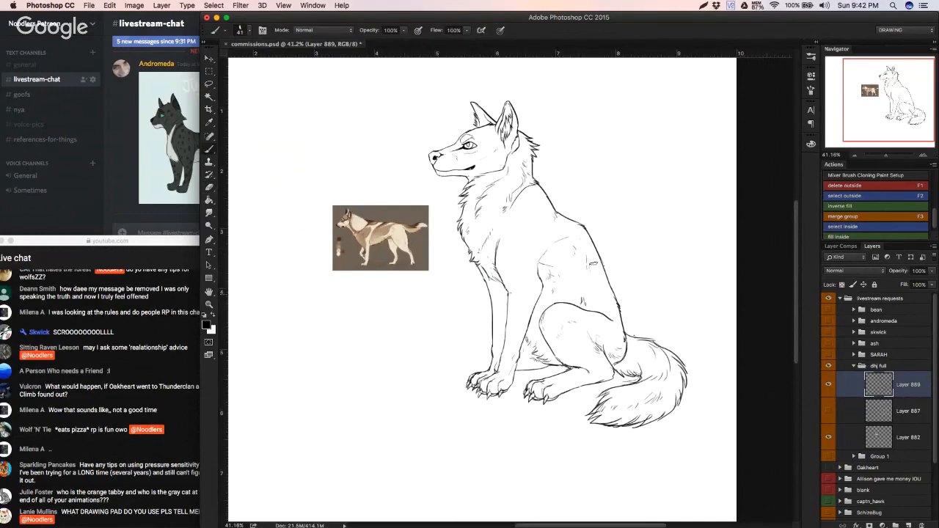
Step: Examine the whole wolf drawing, toggling Layer 889 and the "dhj full" group off and on to compare the line art
scroll(585, 292, down, 2)
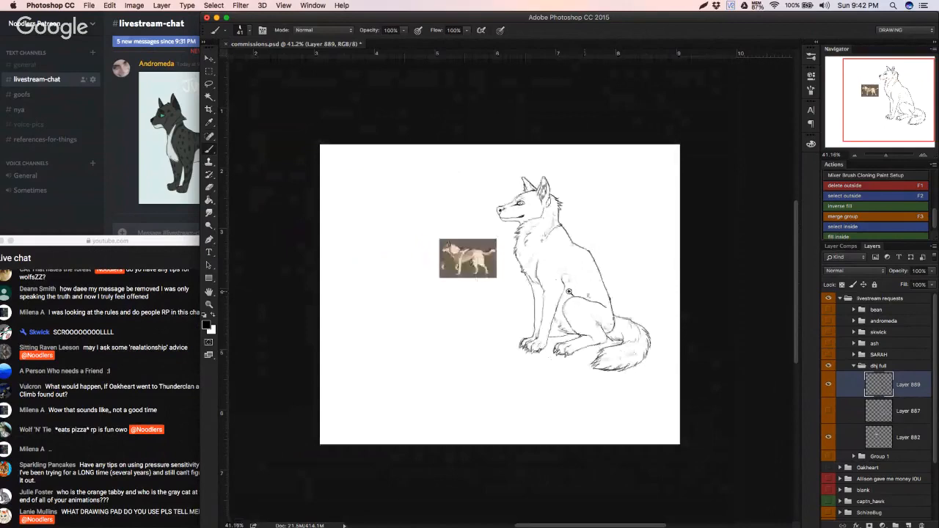
scroll(570, 306, up, 2)
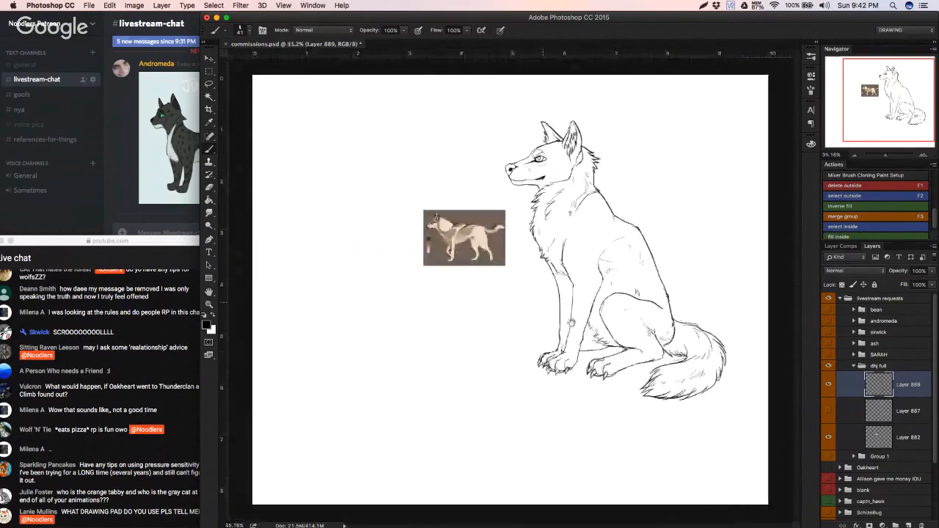
click(828, 384)
click(828, 384)
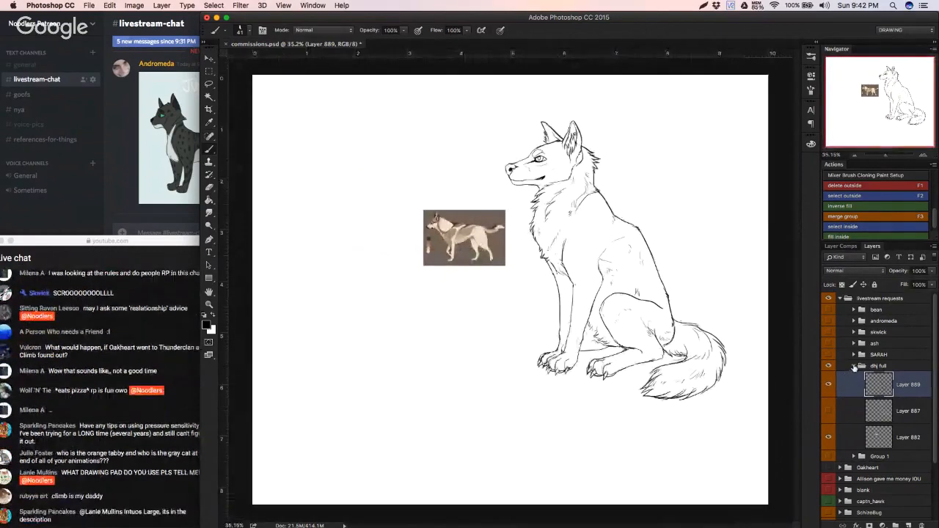
click(854, 366)
click(828, 366)
click(829, 368)
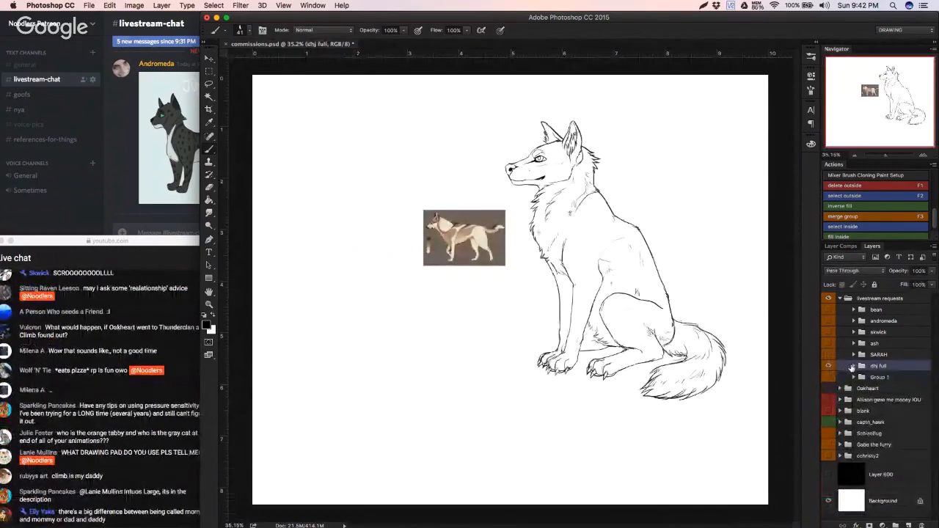
double_click(851, 368)
key(Escape)
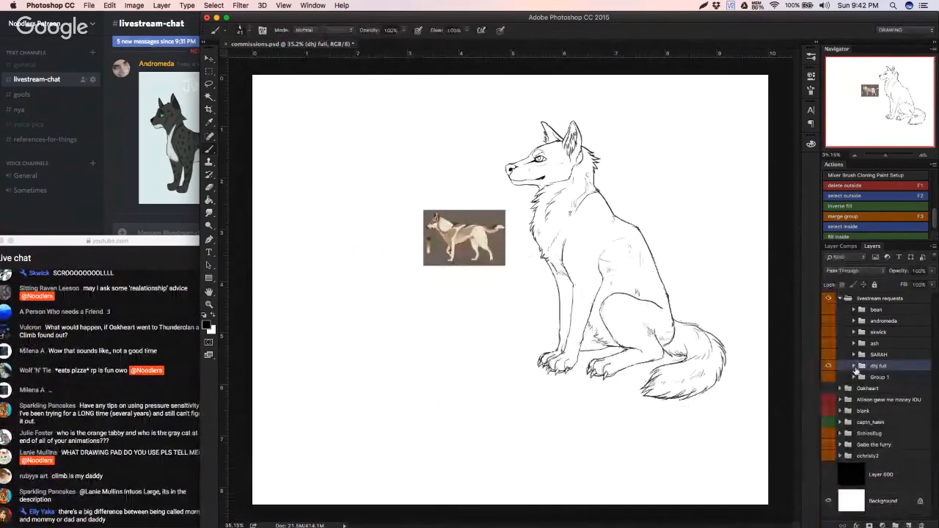
click(854, 367)
click(829, 386)
click(828, 387)
click(854, 387)
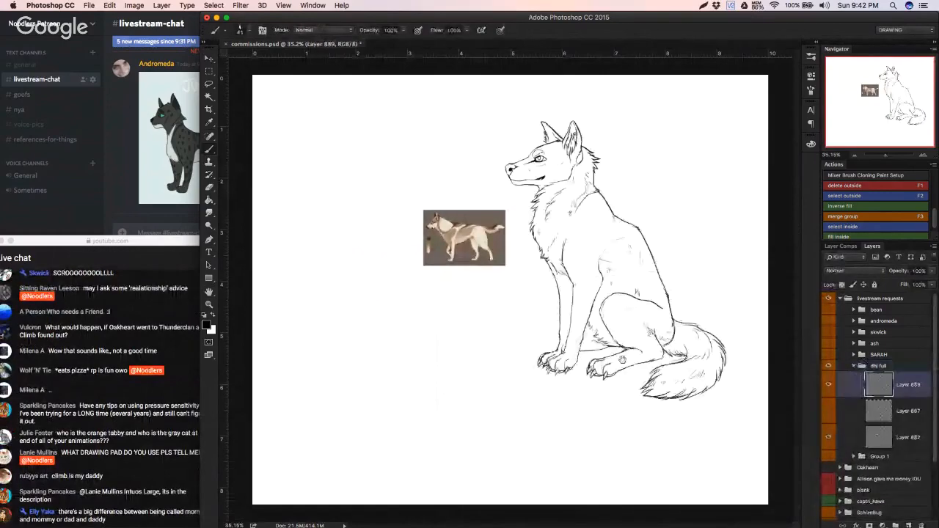
Step: Try to draw the far hind paw with rounded toes just behind the front paws, redoing its outline
scroll(622, 359, up, 5)
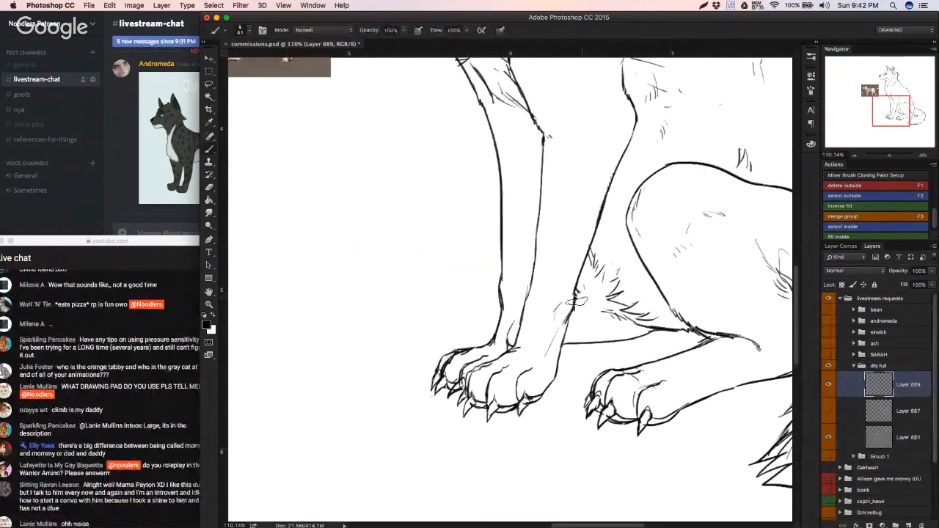
drag(585, 295, 575, 297)
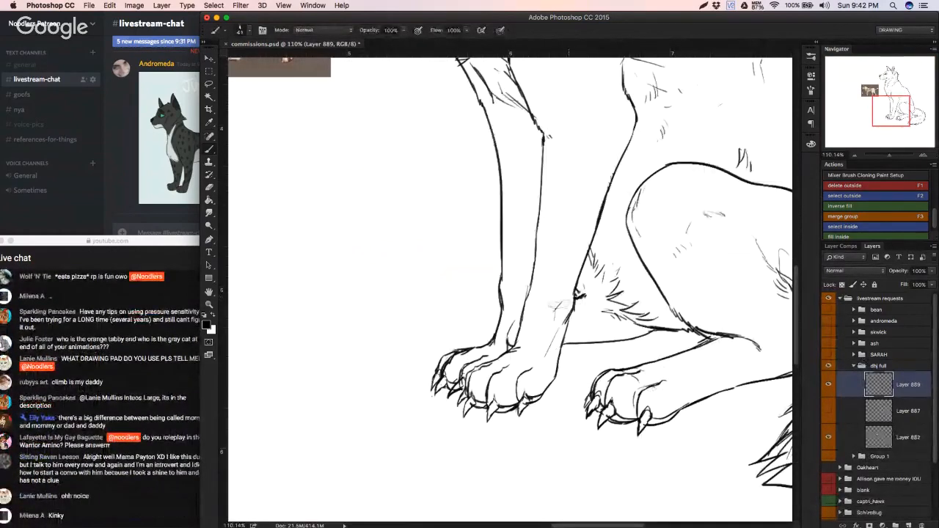
mouse_move(502, 299)
mouse_down()
mouse_move(445, 308)
mouse_move(469, 311)
mouse_move(447, 310)
mouse_move(442, 336)
mouse_move(456, 304)
mouse_move(469, 308)
mouse_move(447, 341)
mouse_move(456, 310)
mouse_move(471, 302)
mouse_move(456, 305)
mouse_move(458, 344)
mouse_up()
key(super+z)
key(super+z)
key(e)
key(b)
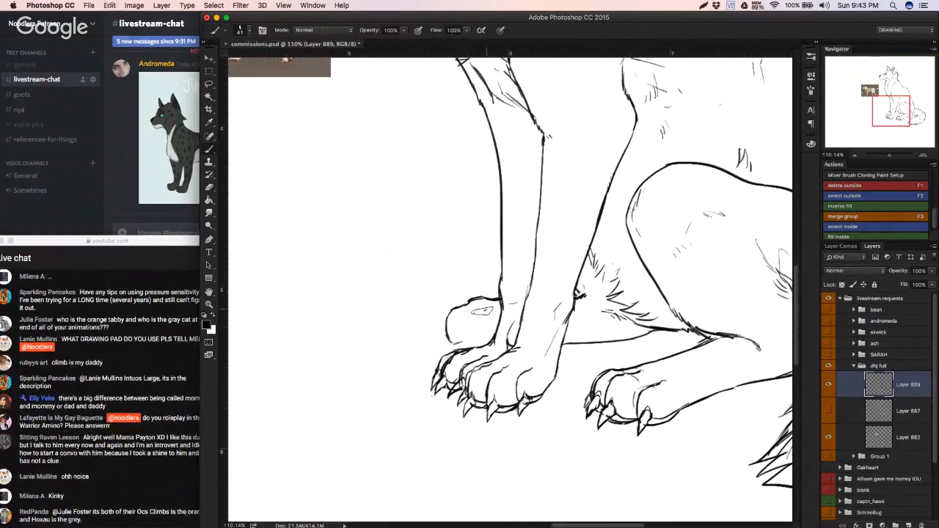
mouse_move(486, 309)
mouse_down()
mouse_move(465, 343)
mouse_move(446, 343)
mouse_move(472, 343)
mouse_up()
key(super+z)
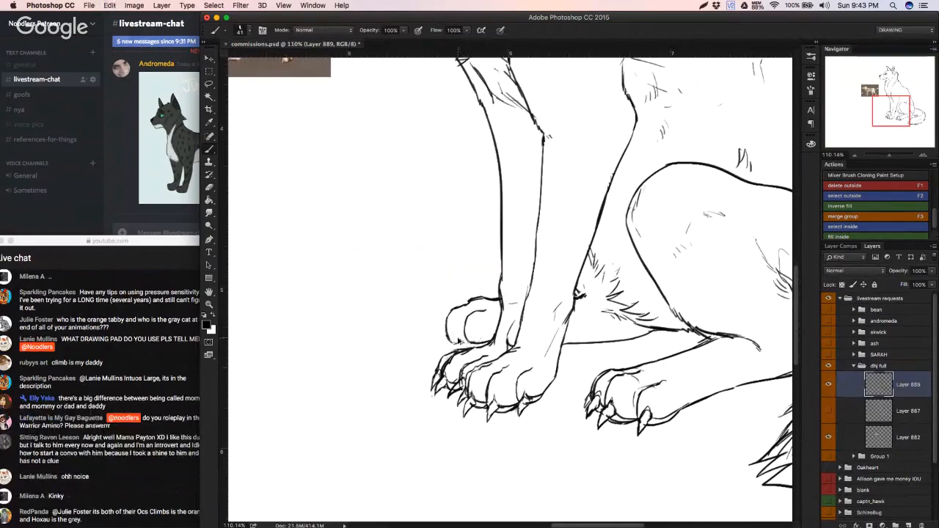
key(e)
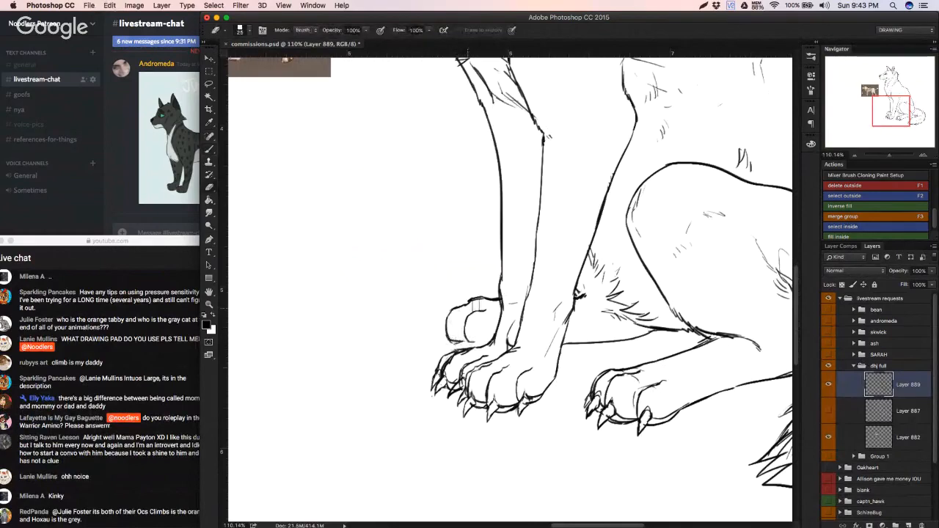
mouse_move(471, 300)
mouse_down()
mouse_move(455, 303)
mouse_move(441, 324)
mouse_move(445, 343)
mouse_up()
key(b)
mouse_move(449, 305)
mouse_down()
mouse_move(439, 331)
mouse_move(453, 343)
mouse_move(500, 340)
mouse_up()
mouse_move(474, 320)
mouse_down()
mouse_move(452, 323)
mouse_move(464, 324)
mouse_up()
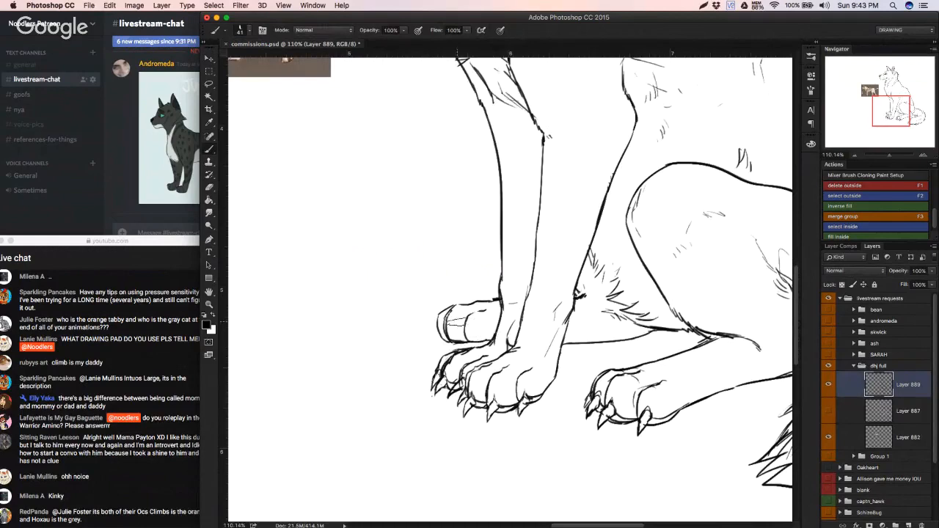
mouse_move(527, 369)
mouse_down()
mouse_move(461, 373)
mouse_move(533, 372)
mouse_up()
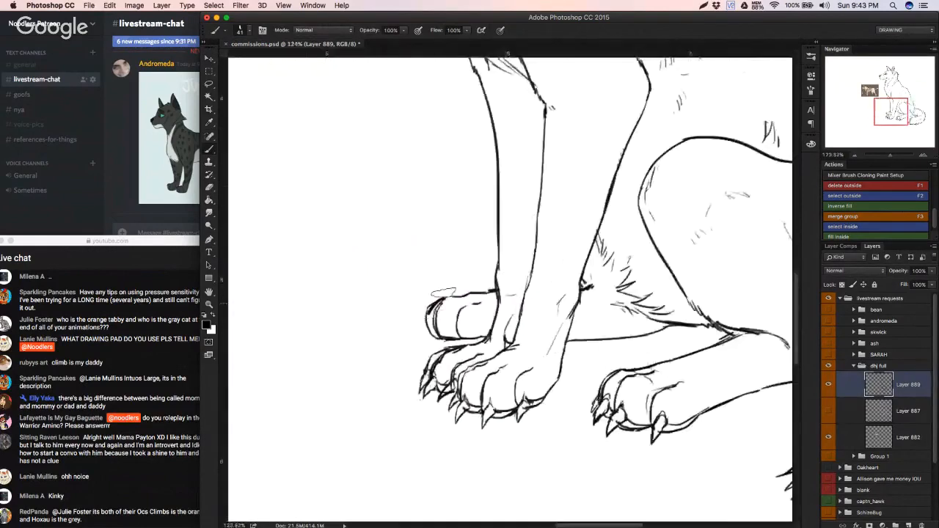
Step: Erase the small far hind paw and the old far-leg line beneath the belly
key(e)
mouse_move(456, 299)
mouse_down()
mouse_move(431, 327)
mouse_move(456, 336)
mouse_move(484, 316)
mouse_move(469, 298)
mouse_move(493, 307)
mouse_up()
mouse_move(592, 323)
mouse_down()
mouse_move(575, 342)
mouse_move(676, 334)
mouse_move(588, 311)
mouse_move(584, 293)
mouse_move(595, 290)
mouse_move(586, 294)
mouse_move(593, 302)
mouse_move(584, 375)
mouse_up()
key(b)
key(super+z)
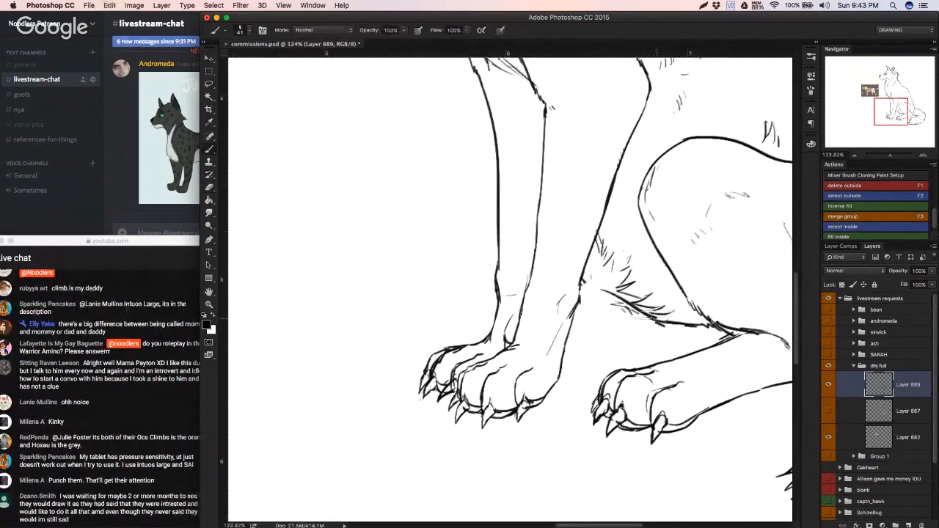
mouse_move(617, 298)
mouse_down()
mouse_move(662, 321)
mouse_move(639, 347)
mouse_move(665, 325)
mouse_move(581, 396)
mouse_up()
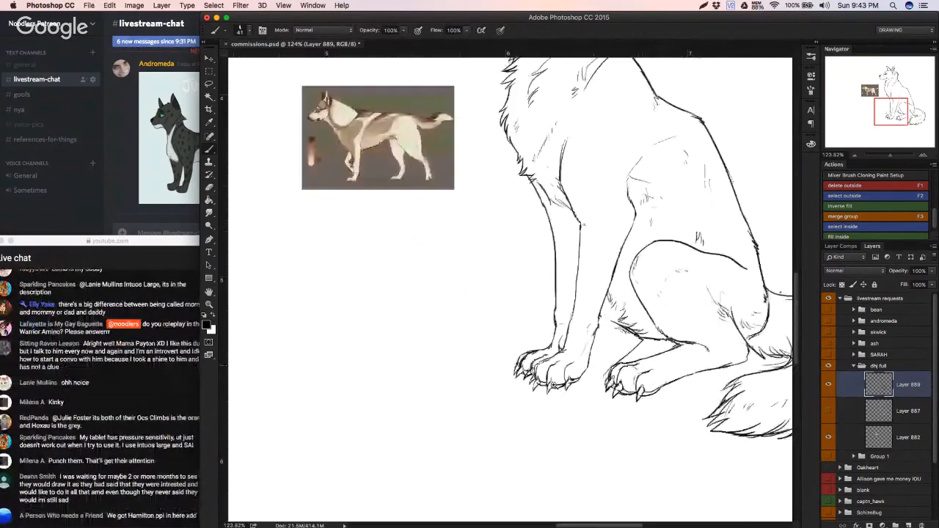
drag(553, 385, 586, 372)
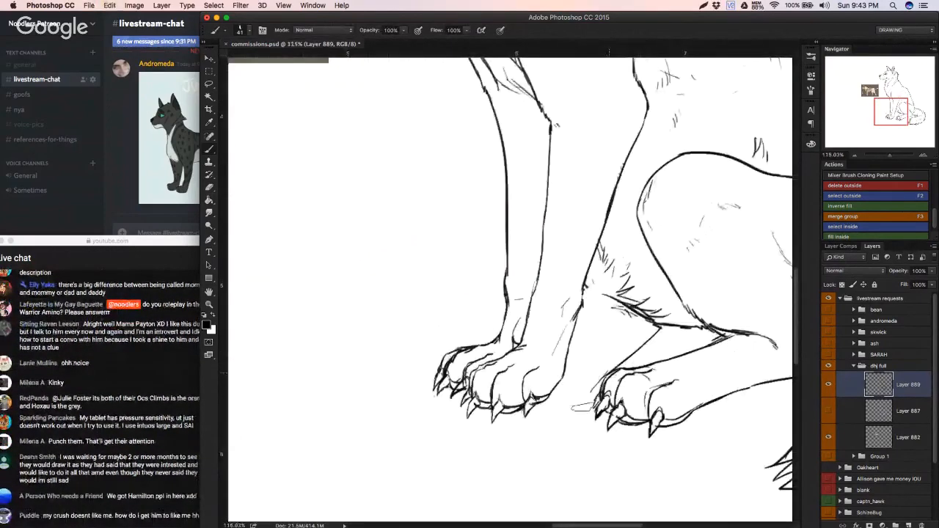
key(super+alt+z)
key(super+alt+z)
key(super+alt+z)
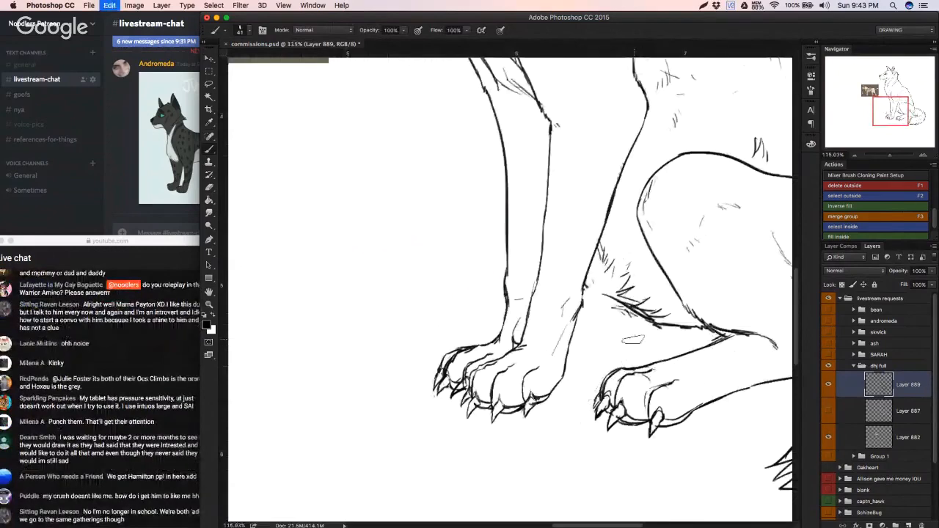
drag(640, 342, 635, 342)
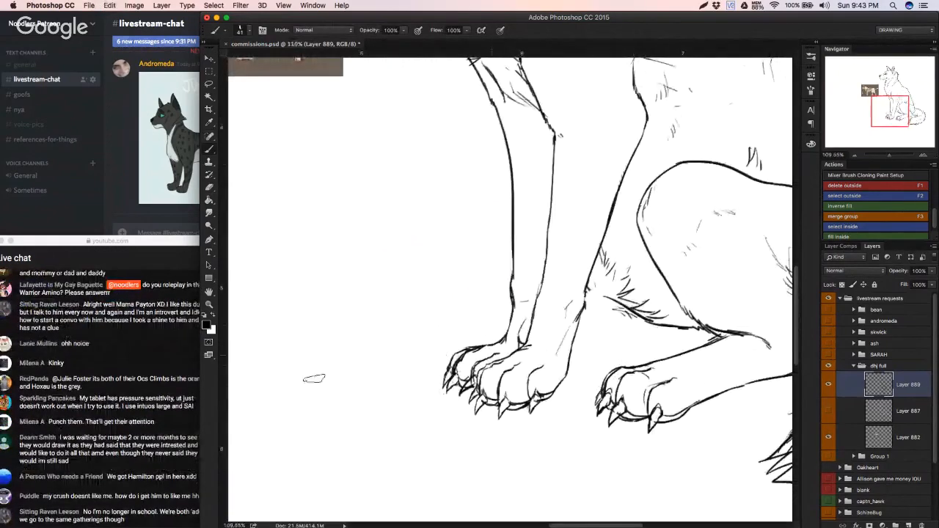
click(173, 451)
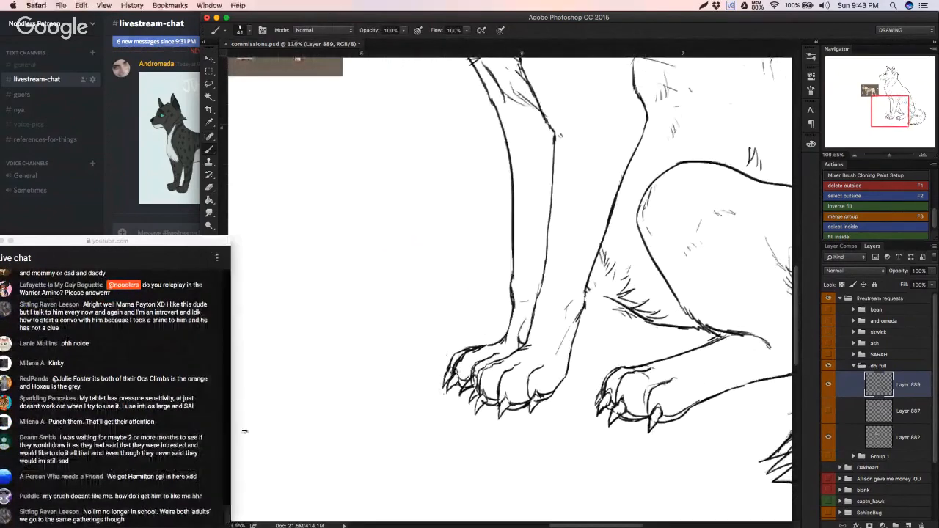
click(354, 429)
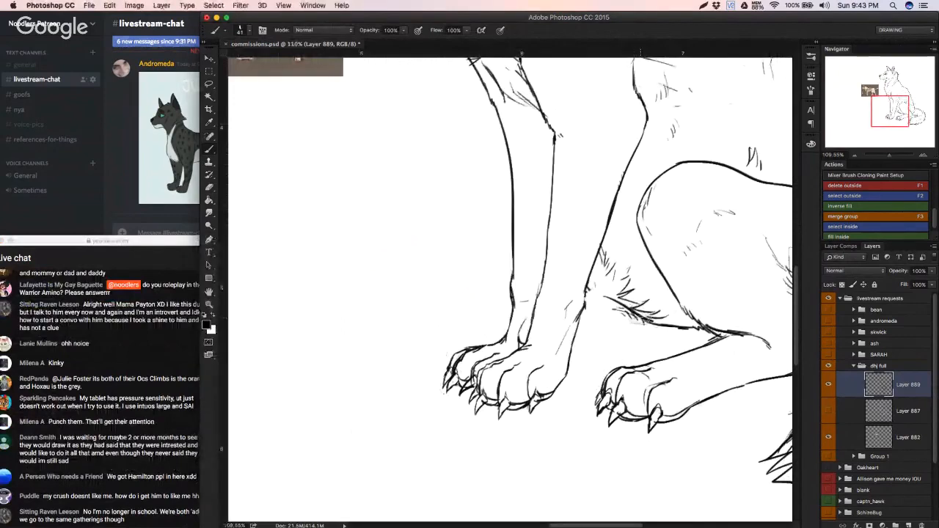
Step: Draw the far hind leg's curve under the belly fur and its lower line running forward to the front paw
mouse_move(642, 321)
mouse_down()
mouse_move(645, 337)
mouse_move(588, 354)
mouse_up()
drag(658, 328, 657, 326)
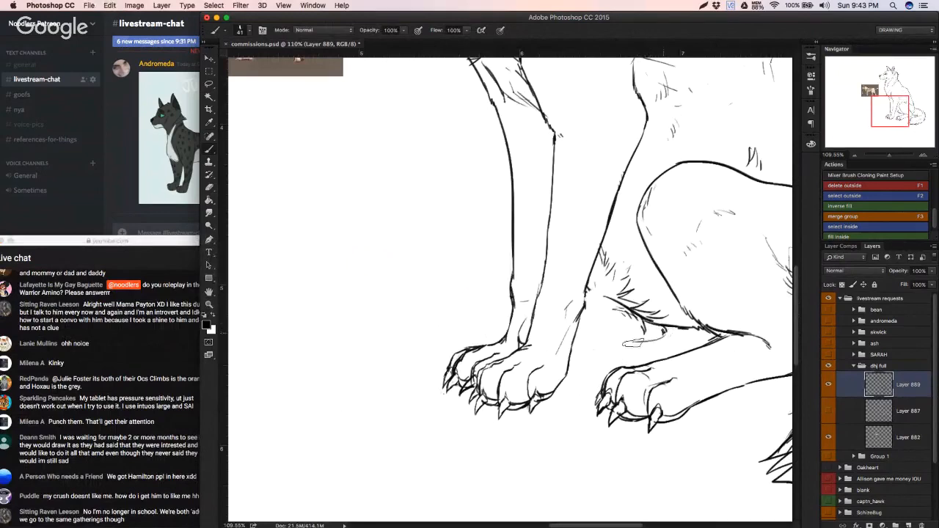
drag(663, 333, 580, 358)
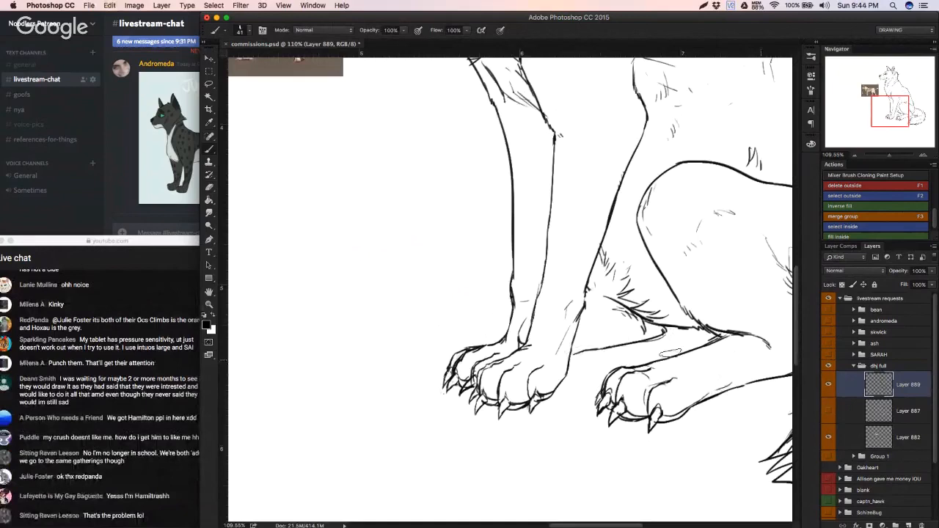
Step: Draw the top line of the far hind foot forward from the front leg, erasing the trial toe at its end
drag(451, 325, 510, 315)
key(super+z)
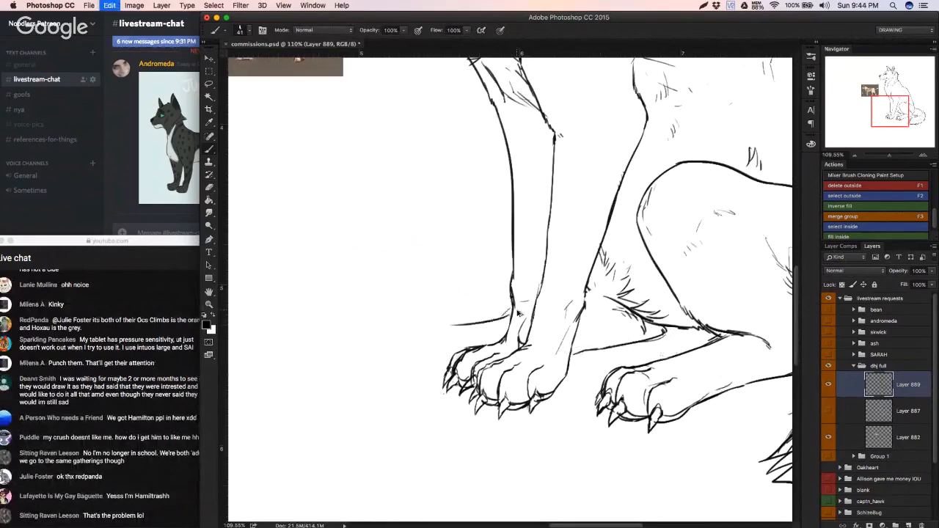
drag(447, 314, 414, 319)
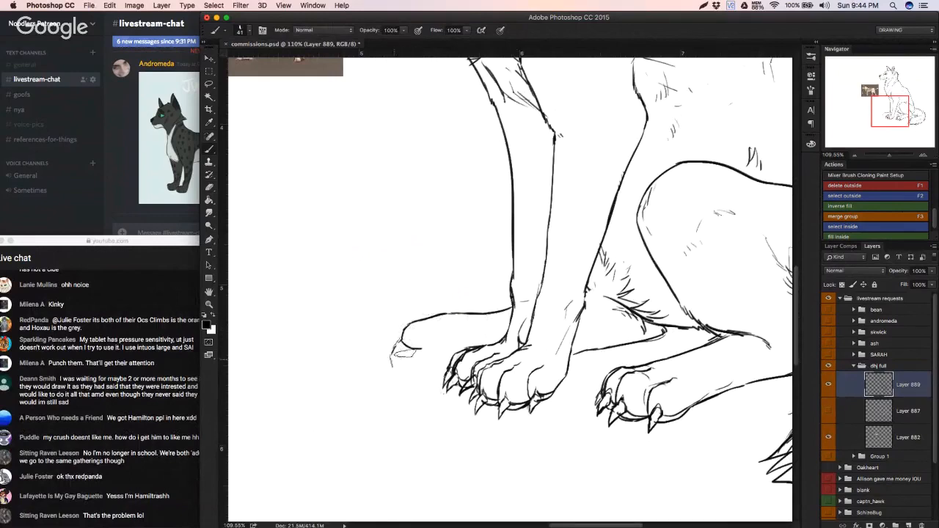
key(e)
mouse_move(392, 358)
mouse_down()
mouse_move(432, 326)
mouse_move(396, 368)
mouse_up()
key(b)
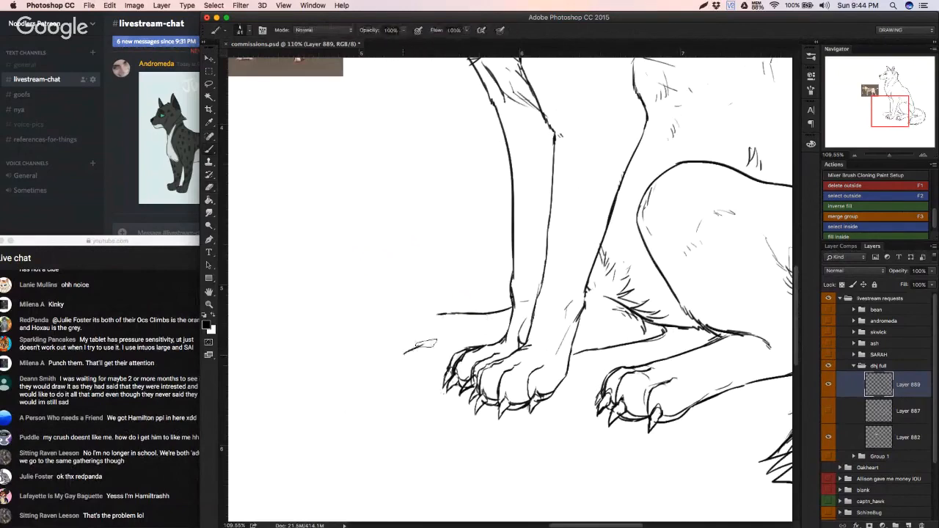
key(super+z)
Step: Outline the rounded front and underside of the far hind paw down to the front paw's claws, redoing the lower curve
drag(437, 314, 402, 324)
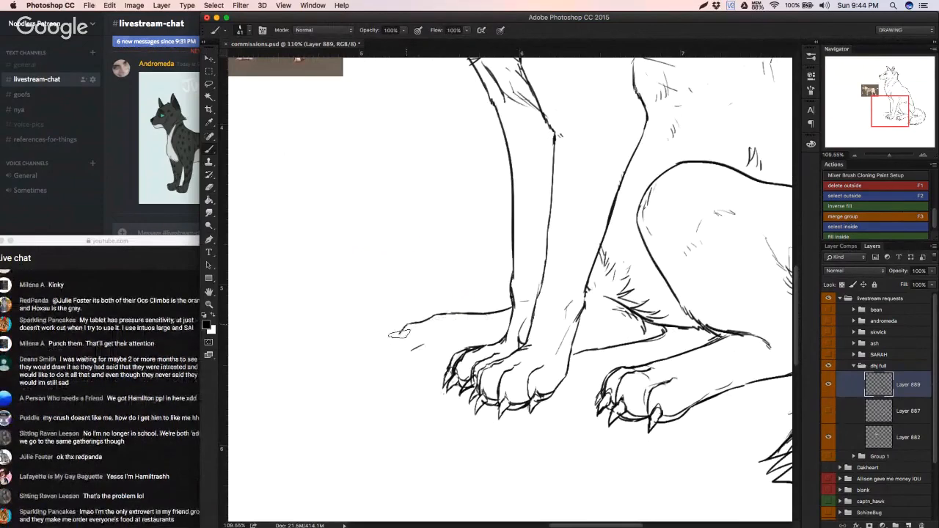
mouse_move(401, 328)
mouse_down()
mouse_move(399, 371)
mouse_move(445, 377)
mouse_up()
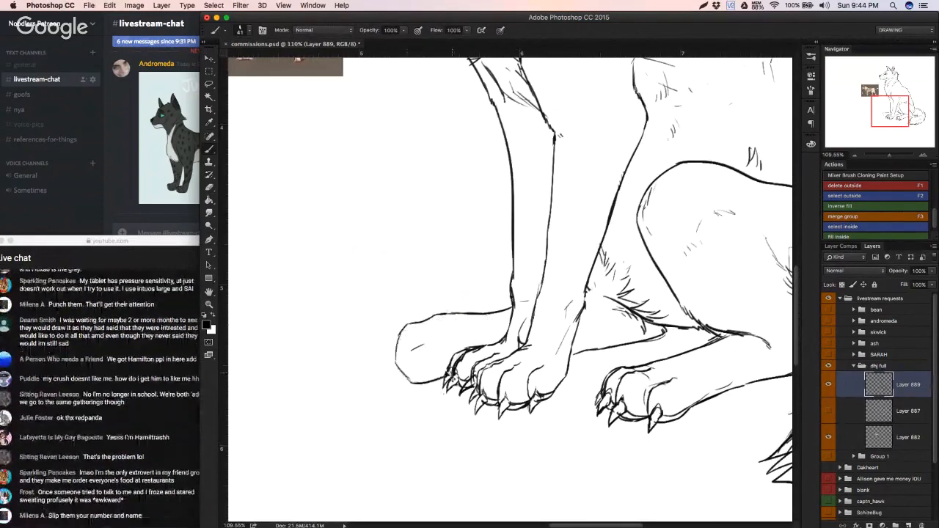
key(super+z)
key(super+z)
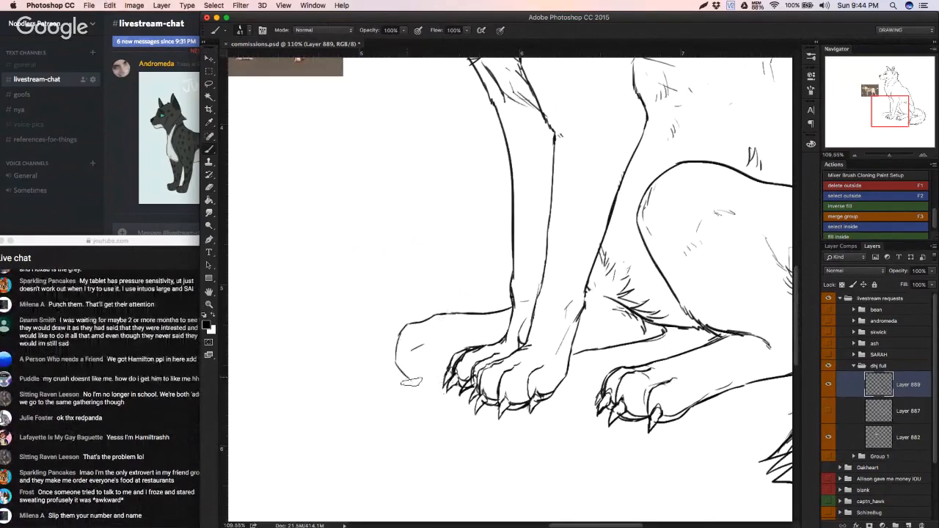
drag(400, 370, 446, 387)
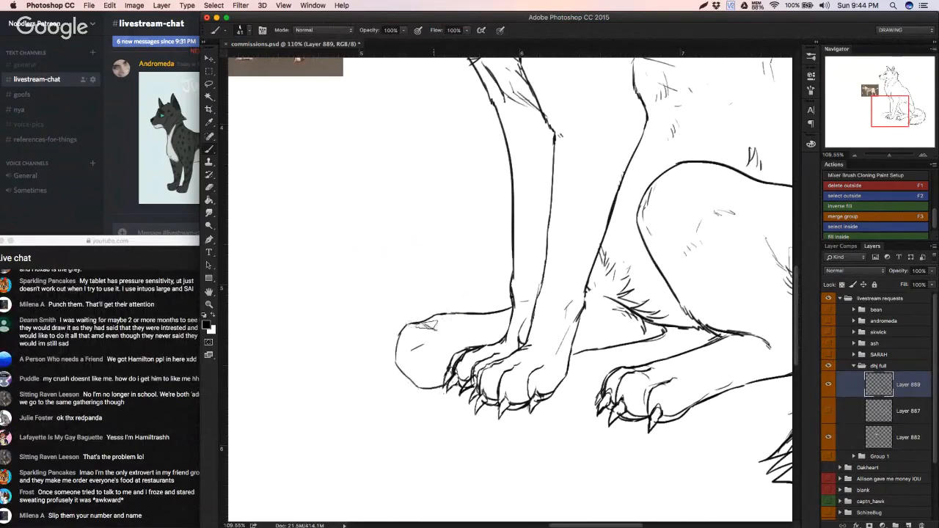
key(super+z)
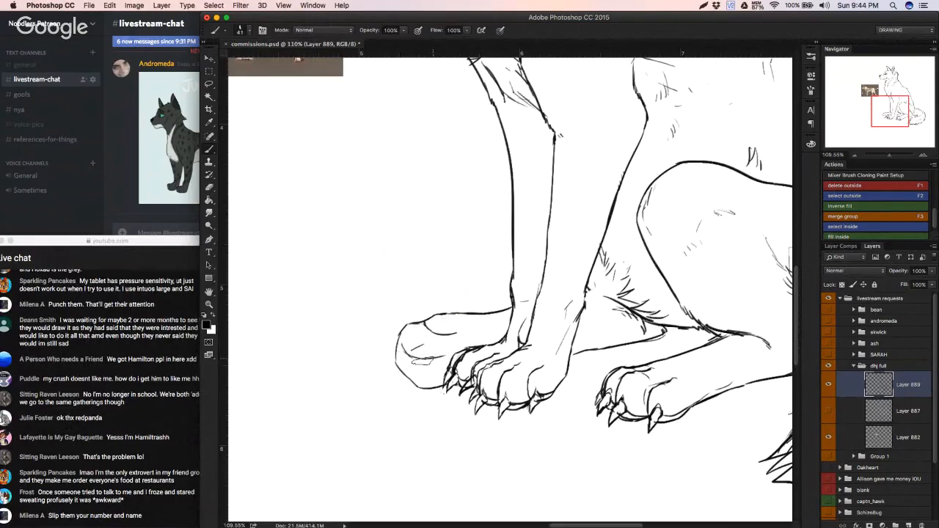
Step: Draw the oval toe pads and the main pad on the sole of the far hind paw
drag(404, 372, 431, 385)
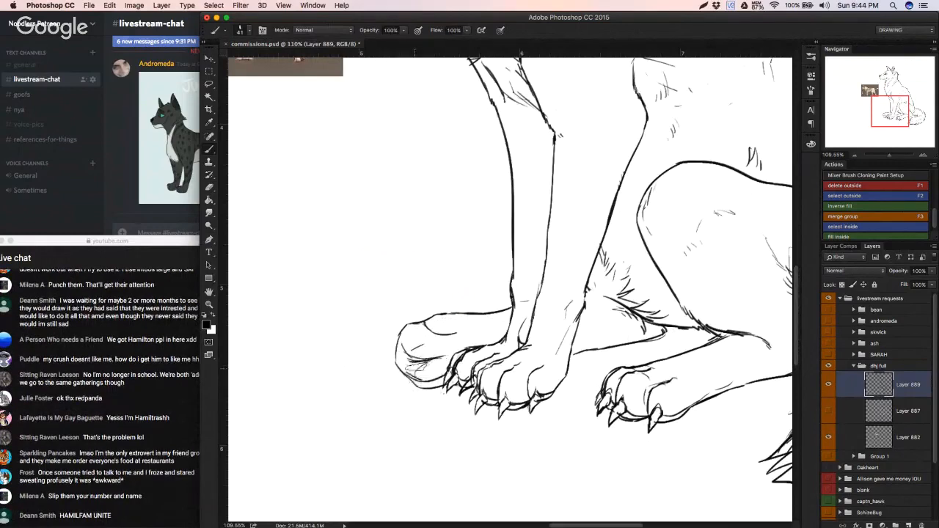
key(super+z)
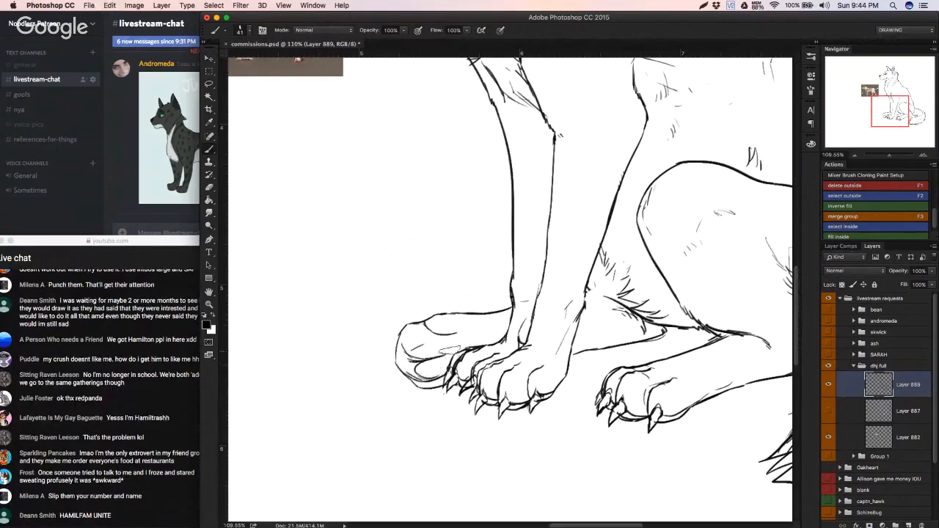
drag(423, 351, 438, 337)
key(super+z)
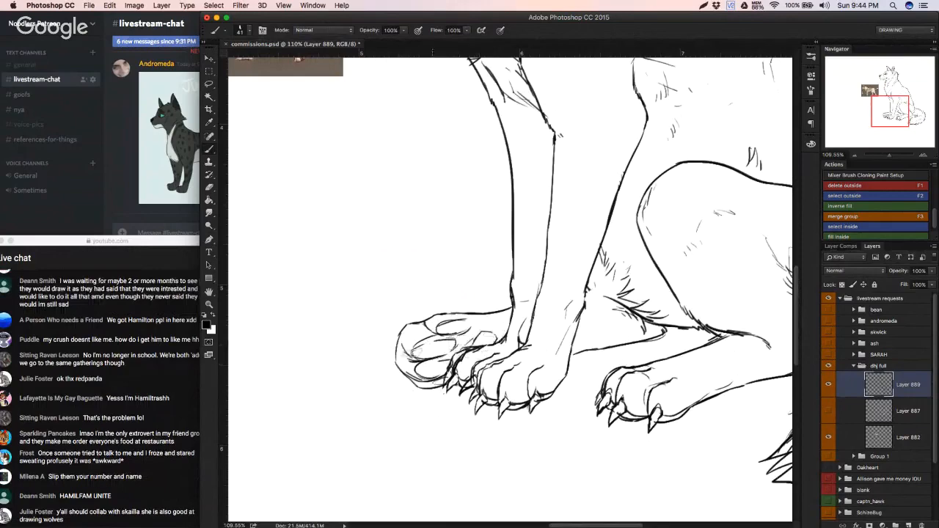
drag(433, 351, 488, 354)
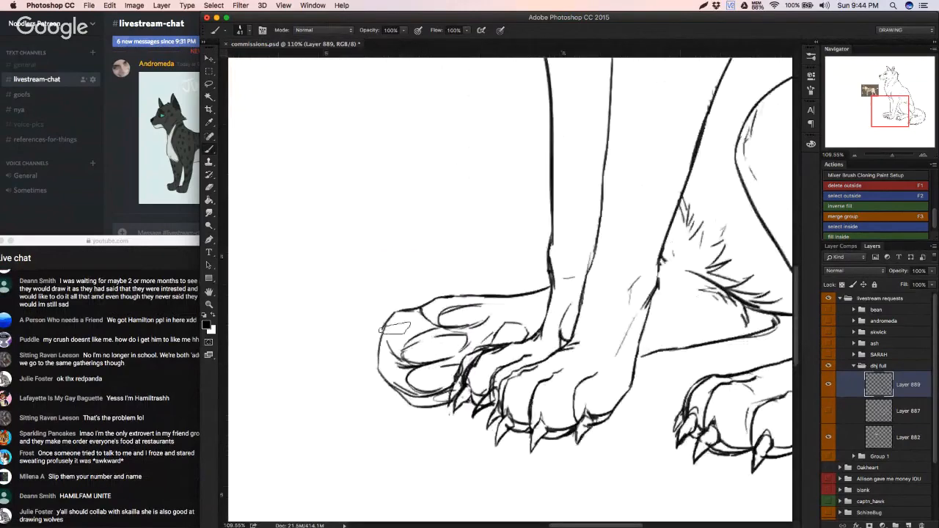
Step: Select the front part of the far hind paw with the Lasso and scale it down to about 88%
key(l)
mouse_move(358, 370)
mouse_down()
mouse_move(470, 374)
mouse_move(491, 341)
mouse_move(426, 275)
mouse_move(345, 293)
mouse_up()
key(super+t)
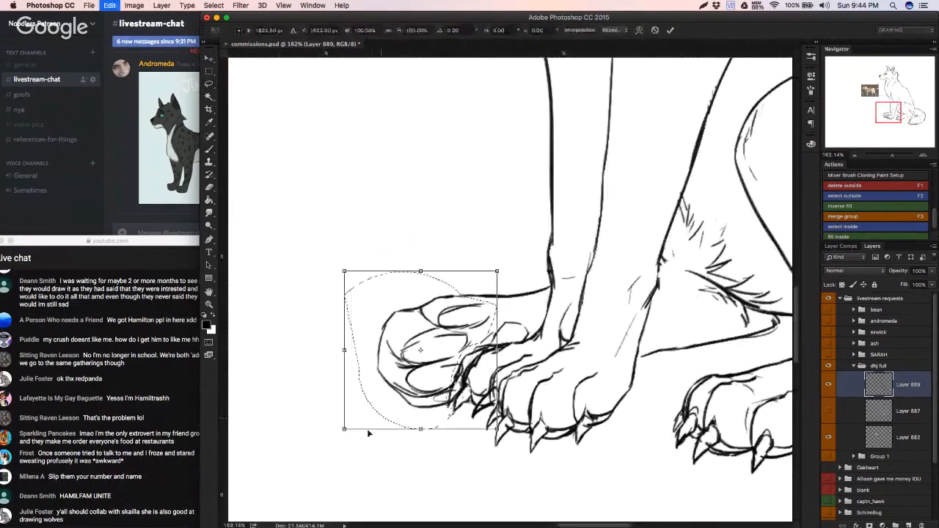
drag(345, 430, 366, 413)
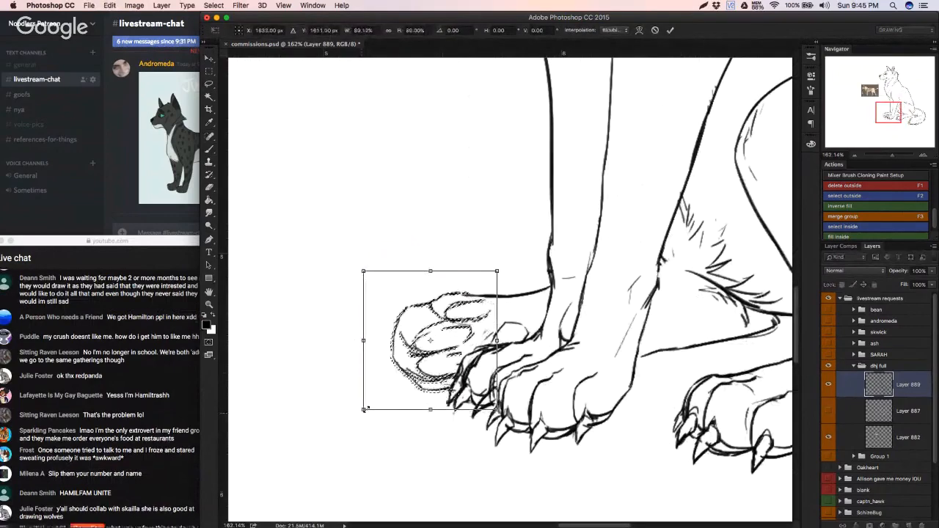
key(Return)
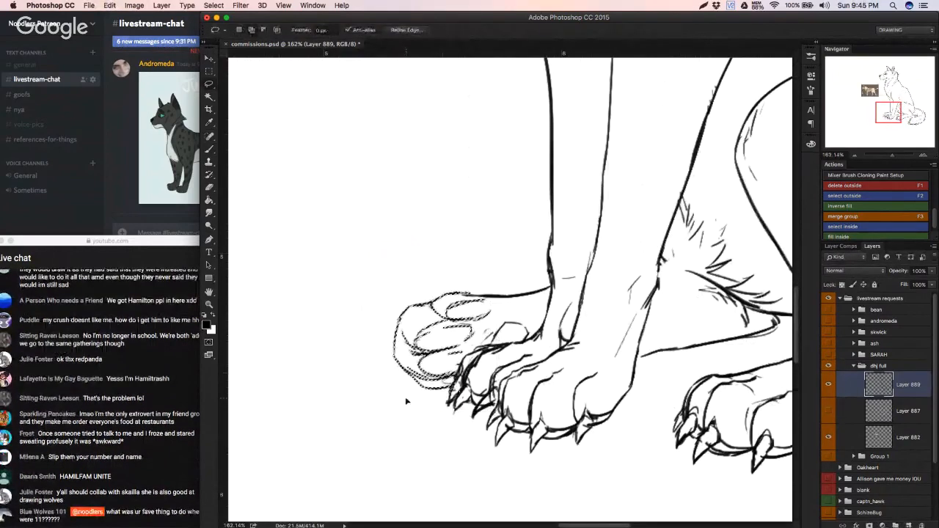
key(super+d)
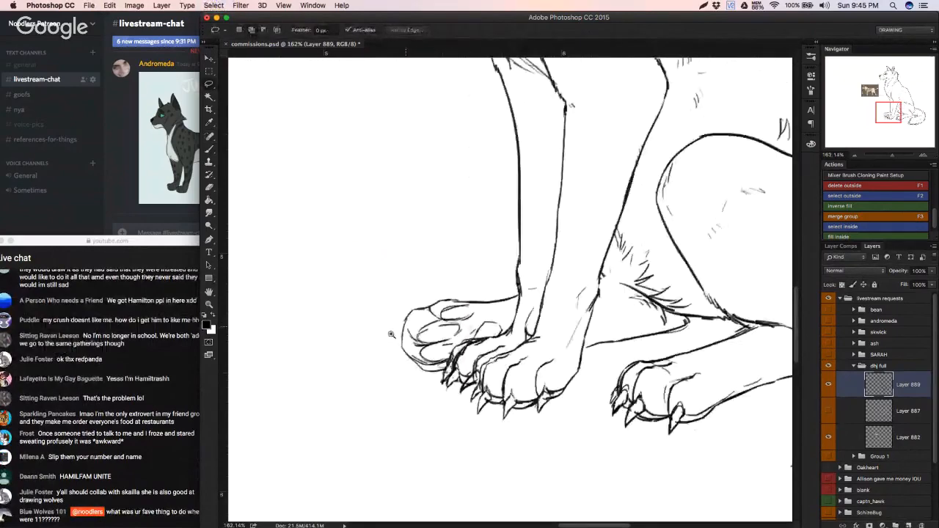
Step: Erase the far hind paw's upper toe pad and the adjoining stretch of the foot's top line
mouse_move(391, 335)
mouse_down()
mouse_move(361, 347)
mouse_move(444, 315)
mouse_up()
key(e)
mouse_move(462, 299)
mouse_down()
mouse_move(501, 300)
mouse_move(446, 302)
mouse_move(492, 308)
mouse_up()
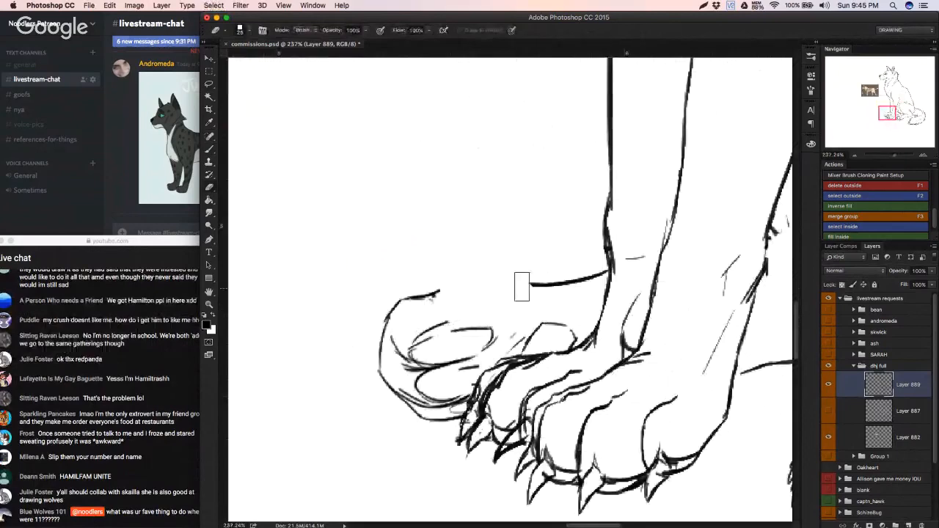
Step: Try to redraw the foot's top line from the front leg to the far hind paw's toes
key(b)
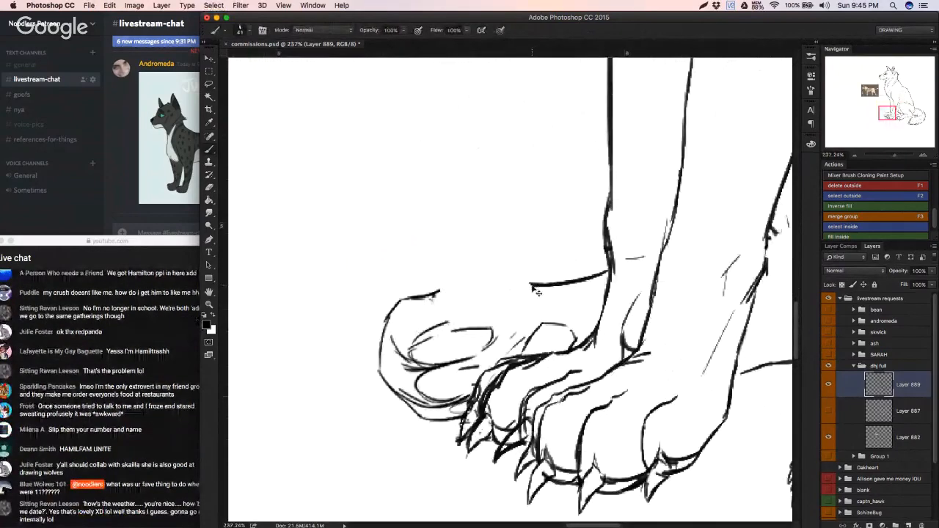
drag(541, 284, 471, 288)
key(super+z)
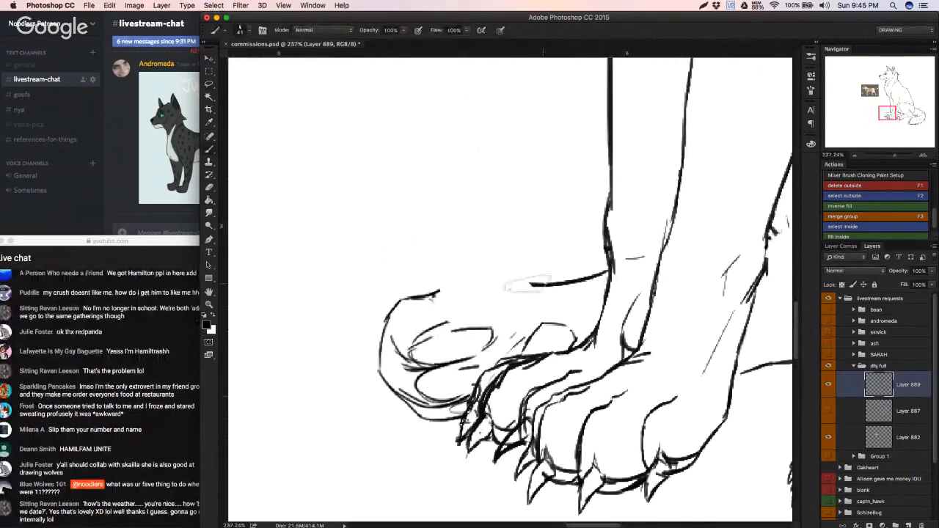
drag(544, 284, 468, 278)
key(super+z)
mouse_move(541, 284)
mouse_down()
mouse_move(482, 279)
mouse_move(440, 291)
mouse_up()
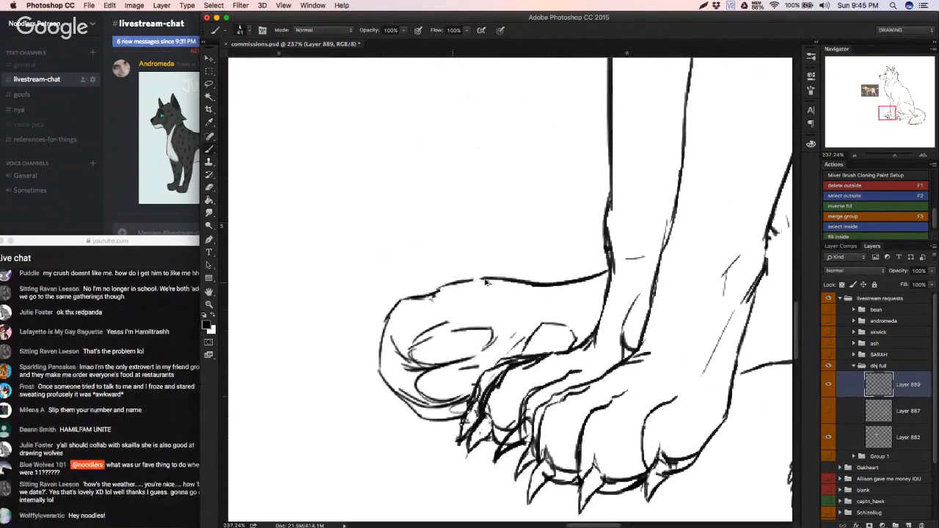
key(super+z)
Step: Erase more of the foot's top line and redraw it higher, with a rounded upper toe at its front
key(e)
mouse_move(524, 294)
mouse_down()
mouse_move(561, 289)
mouse_move(443, 295)
mouse_up()
key(b)
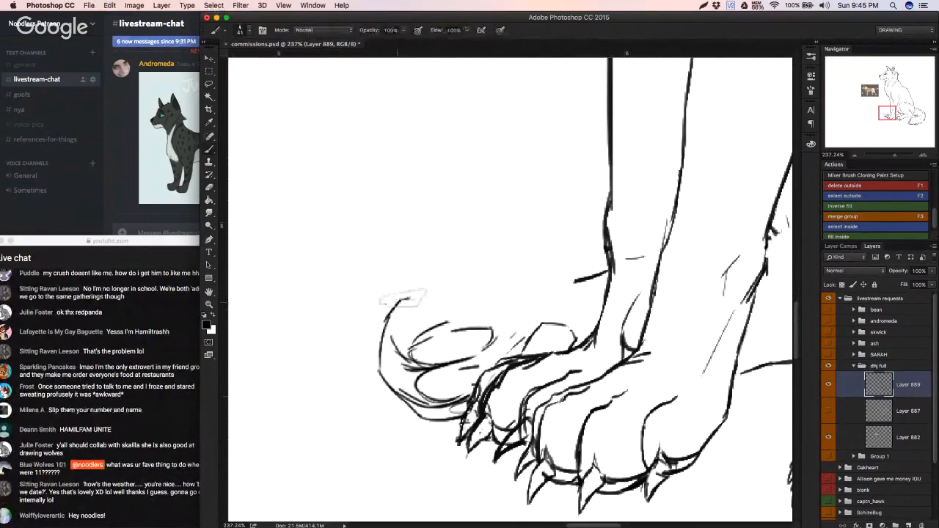
mouse_move(407, 298)
mouse_down()
mouse_move(452, 311)
mouse_move(429, 286)
mouse_move(461, 269)
mouse_move(503, 274)
mouse_move(445, 275)
mouse_move(520, 272)
mouse_move(488, 270)
mouse_move(542, 281)
mouse_move(525, 274)
mouse_move(610, 267)
mouse_up()
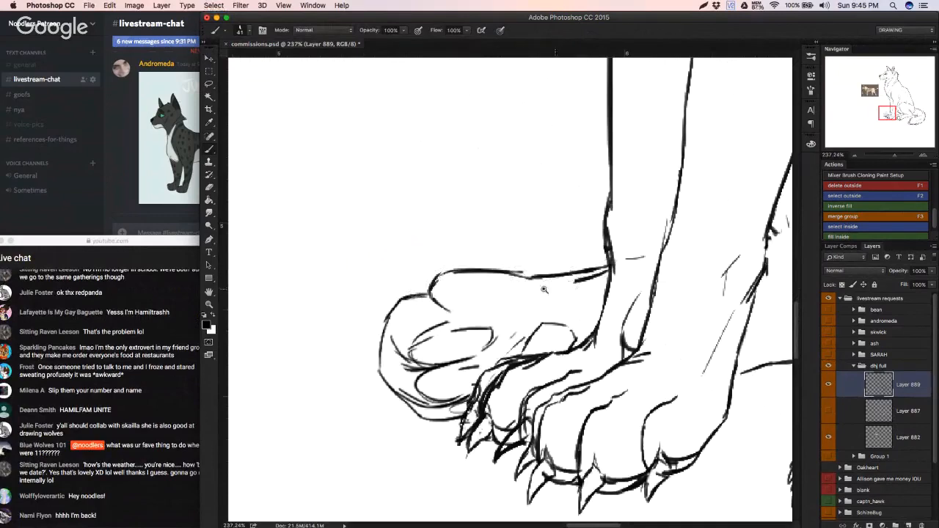
Step: Sketch the upper toe's pad and thicken the outlines of the far hind paw's upper toes and top line
drag(496, 306, 507, 308)
mouse_move(428, 305)
mouse_down()
mouse_move(499, 316)
mouse_move(481, 284)
mouse_move(503, 289)
mouse_move(504, 310)
mouse_move(440, 327)
mouse_move(499, 316)
mouse_up()
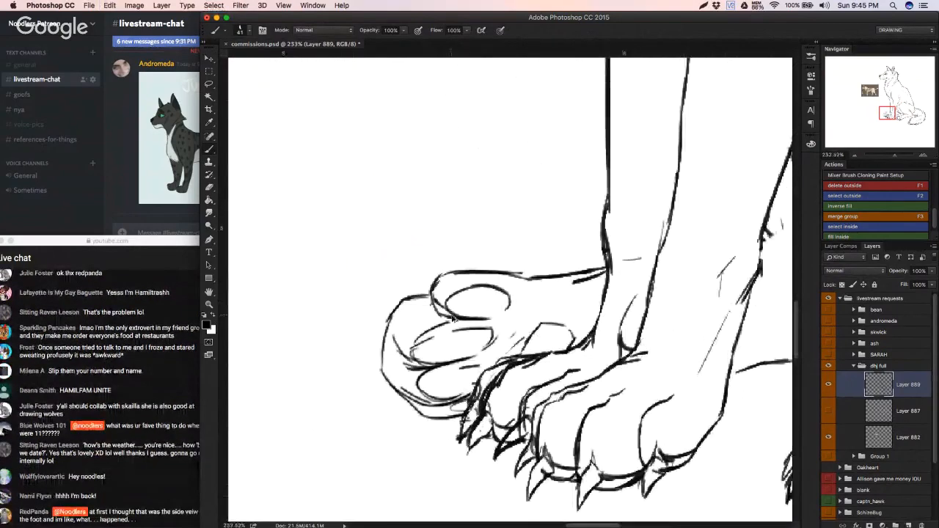
key(super+z)
key(e)
mouse_move(396, 303)
mouse_down()
mouse_move(384, 338)
mouse_move(390, 301)
mouse_move(384, 374)
mouse_move(382, 358)
mouse_move(393, 384)
mouse_move(393, 320)
mouse_move(404, 301)
mouse_move(446, 282)
mouse_move(411, 299)
mouse_move(415, 291)
mouse_move(547, 268)
mouse_move(528, 280)
mouse_move(554, 283)
mouse_move(578, 278)
mouse_move(528, 278)
mouse_move(606, 264)
mouse_up()
key(b)
key(e)
key(b)
drag(542, 276, 536, 276)
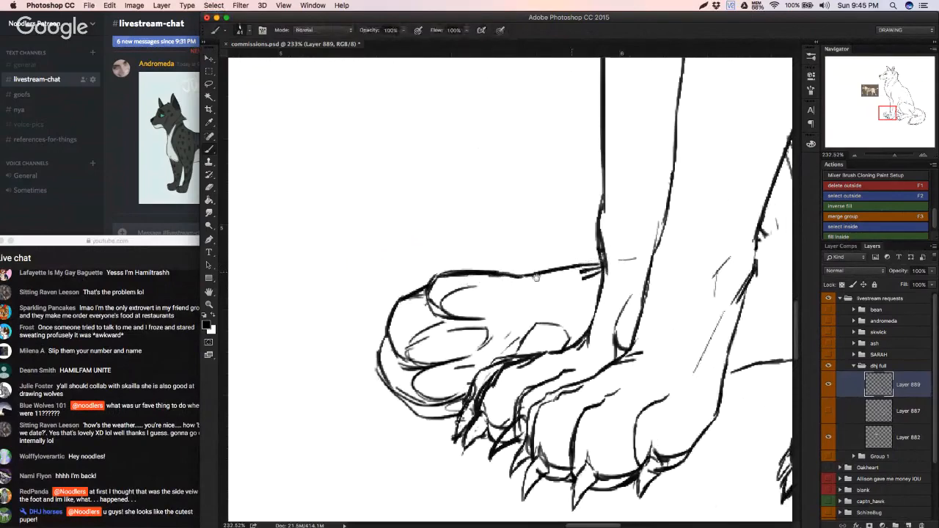
Step: Erase the stray line ends where the far foot meets the front leg and ink the oval pads of the upper two toes
scroll(537, 277, right, 3)
key(e)
right_click(535, 295)
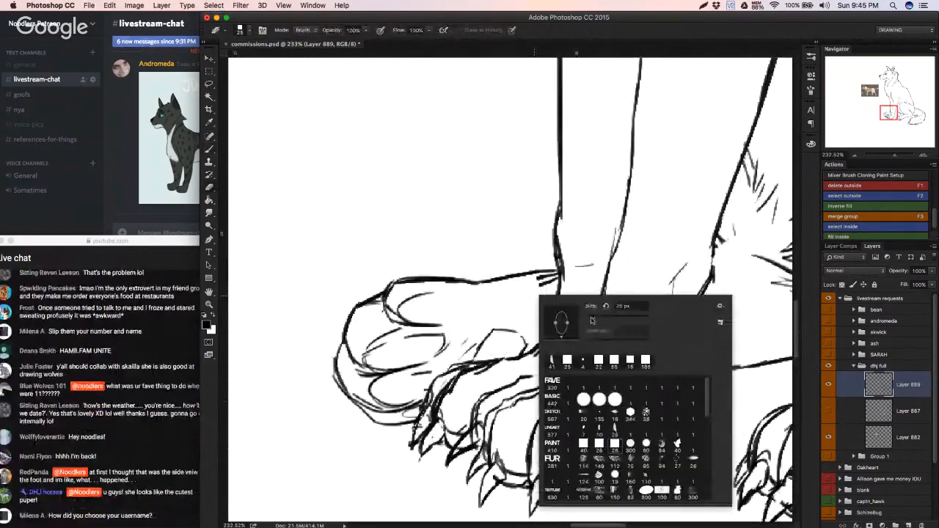
click(592, 320)
drag(542, 281, 553, 278)
key(b)
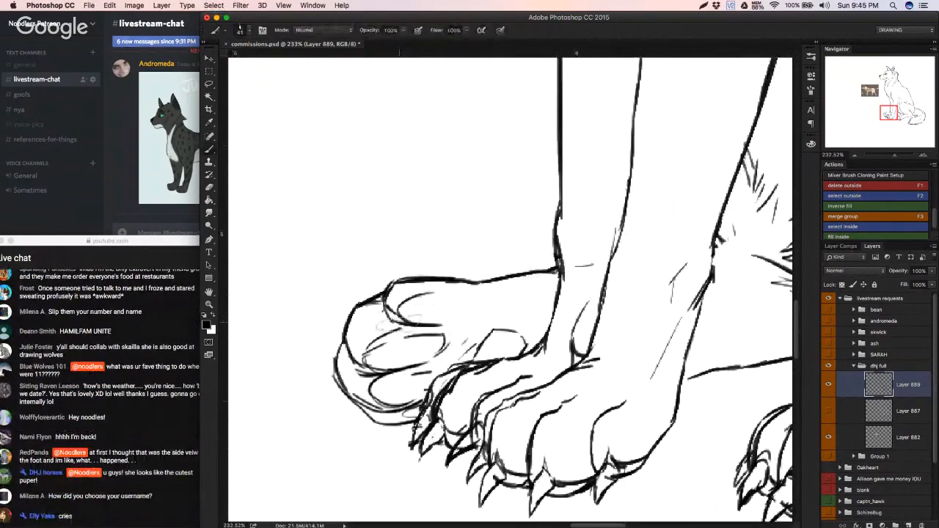
mouse_move(399, 316)
mouse_down()
mouse_move(417, 297)
mouse_move(454, 300)
mouse_move(440, 323)
mouse_up()
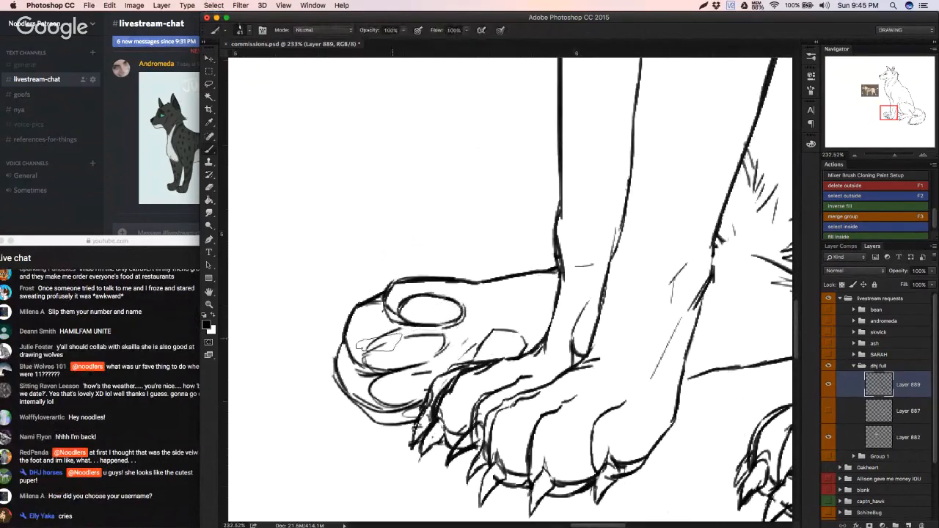
drag(377, 344, 444, 336)
Step: Darken the inner corner of the wolf's eye and the edge of its iris, redoing strokes as needed
mouse_move(673, 161)
mouse_down()
mouse_move(519, 344)
mouse_move(476, 340)
mouse_move(541, 394)
mouse_up()
drag(567, 426, 483, 374)
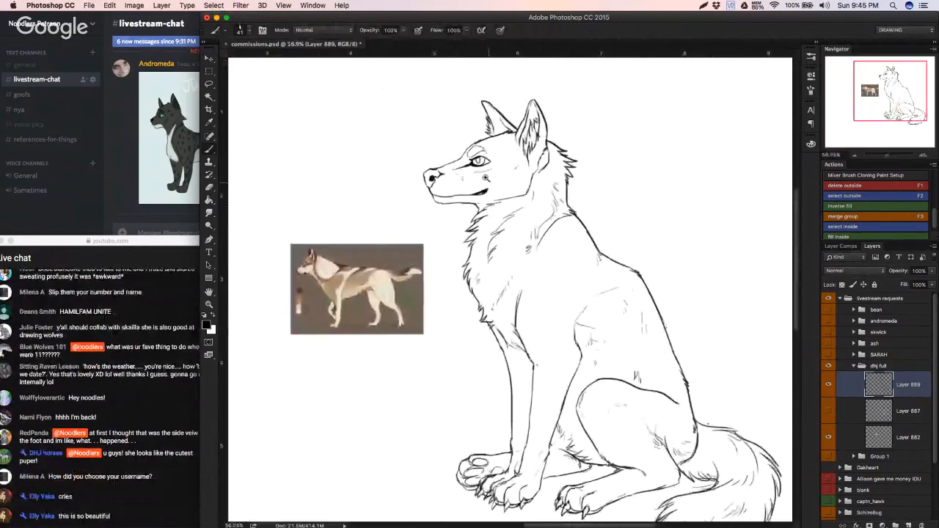
drag(472, 175, 539, 172)
key(e)
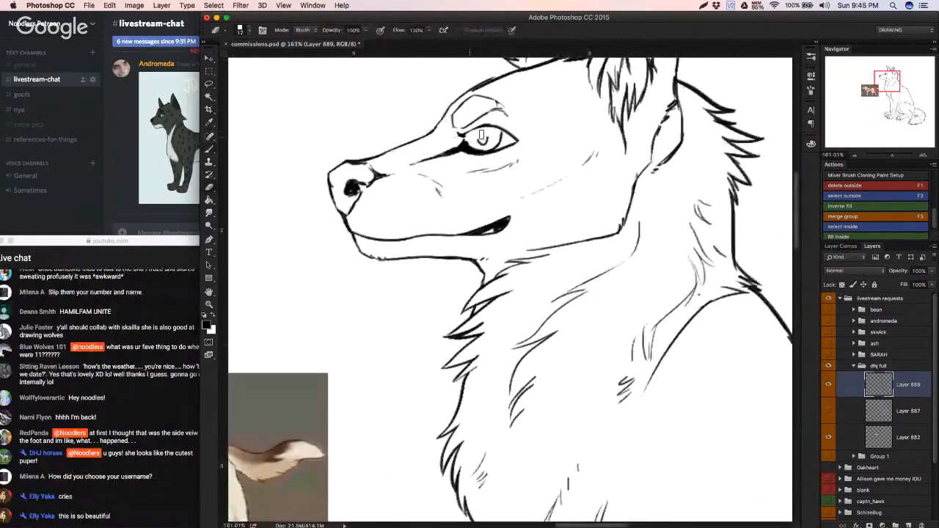
key(b)
drag(462, 135, 468, 146)
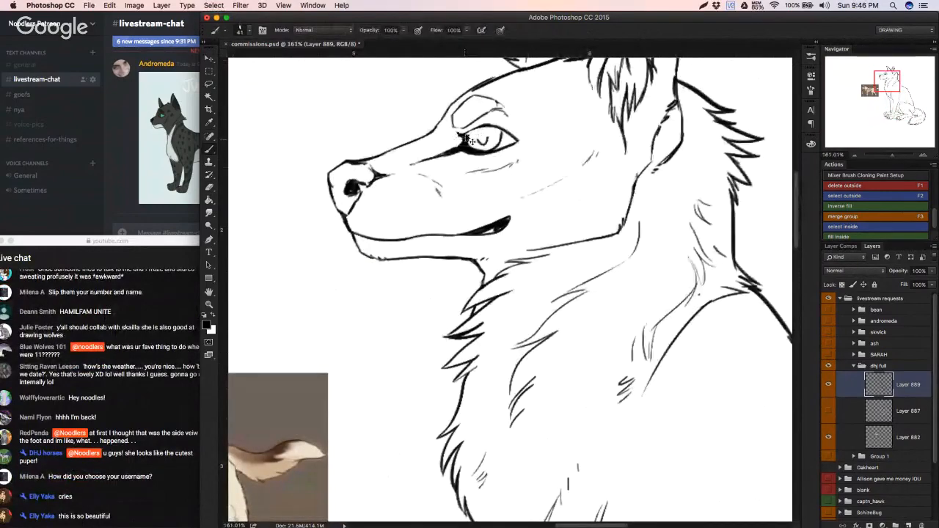
key(super+z)
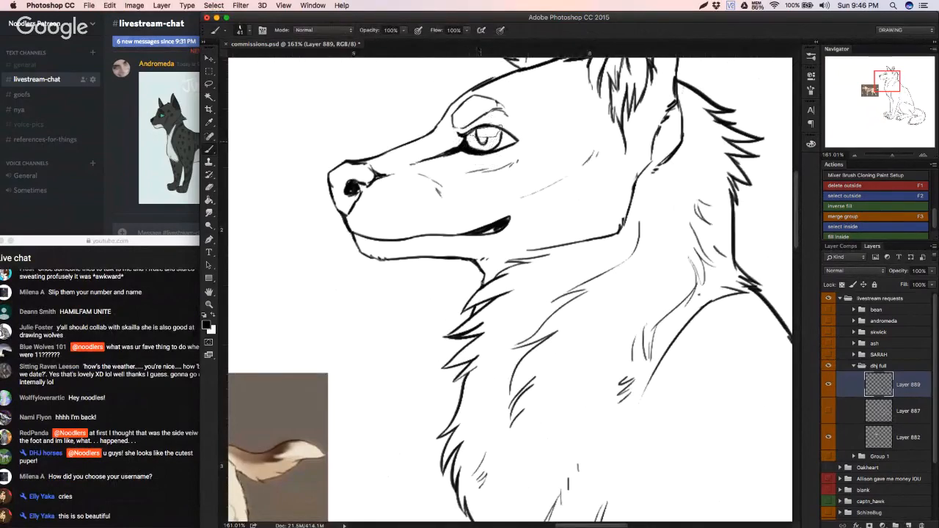
Step: Clean up the corner of the wolf's mouth and redraw the back of the jaw as a smoother curve
key(e)
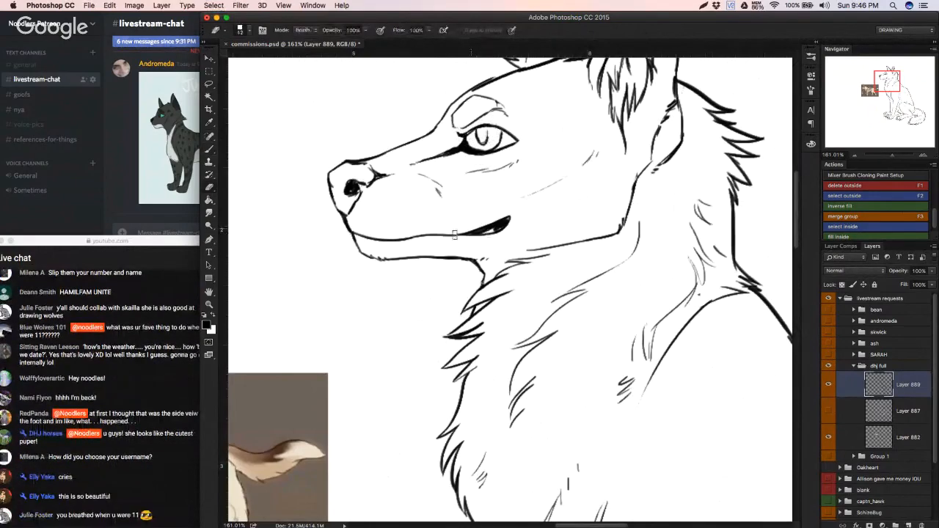
mouse_move(414, 236)
mouse_down()
mouse_move(373, 242)
mouse_move(608, 216)
mouse_up()
key(b)
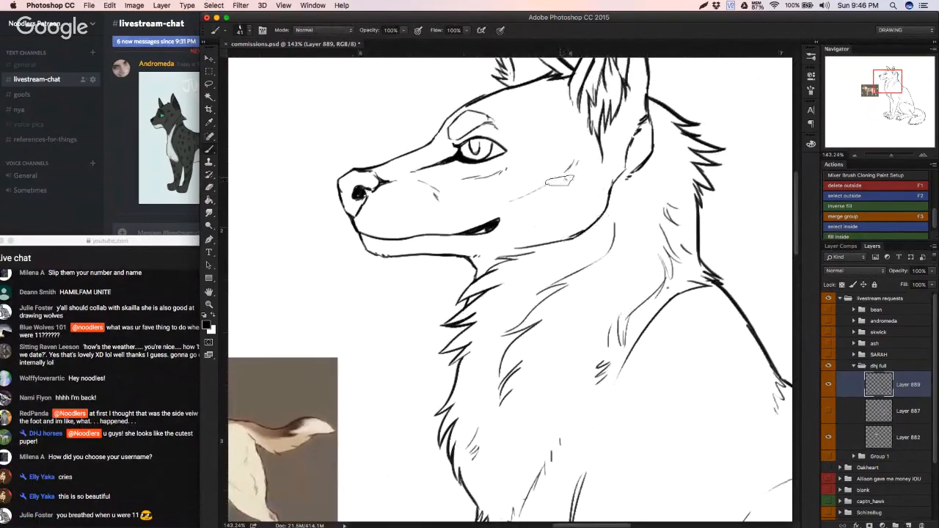
drag(564, 192, 491, 212)
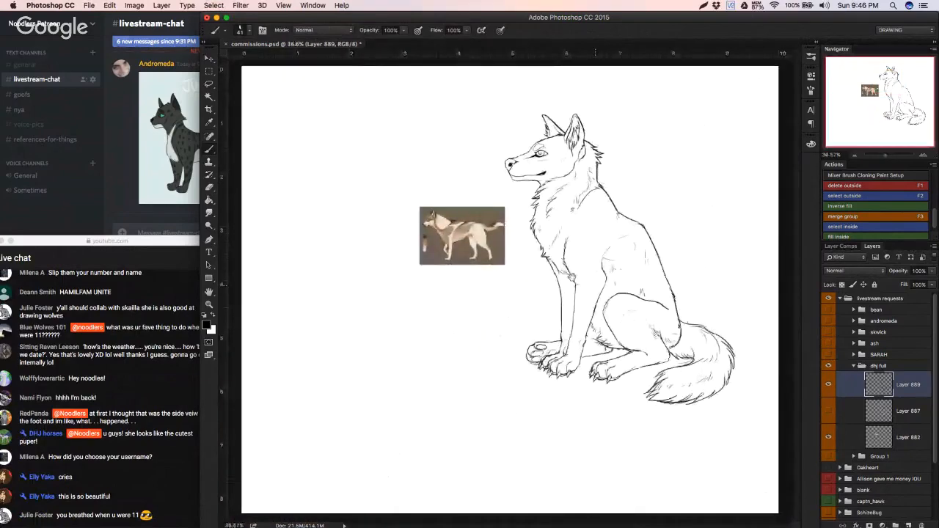
Step: Lasso the toes of the far hind paw and open the selection in the Liquify filter
drag(579, 274, 603, 273)
drag(592, 275, 575, 262)
drag(512, 358, 524, 367)
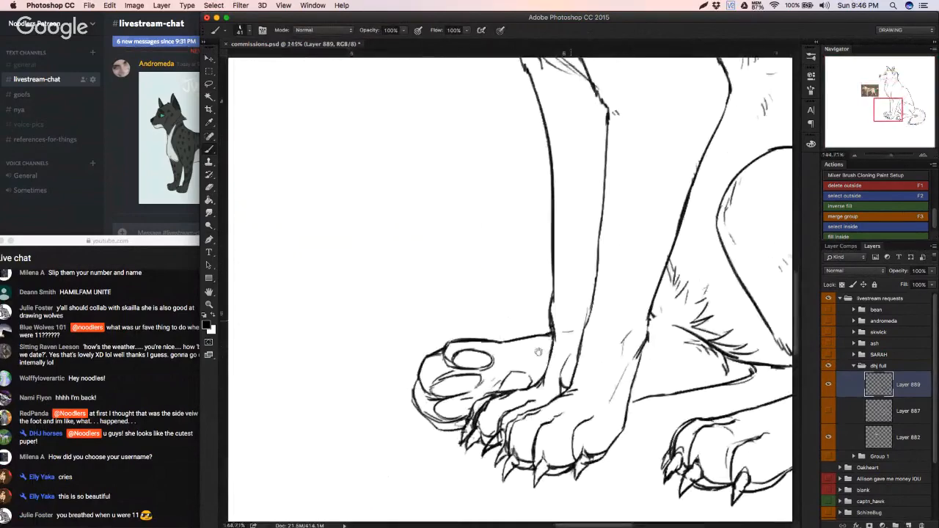
key(l)
mouse_move(402, 367)
mouse_down()
mouse_move(441, 439)
mouse_move(499, 377)
mouse_move(374, 367)
mouse_up()
click(240, 5)
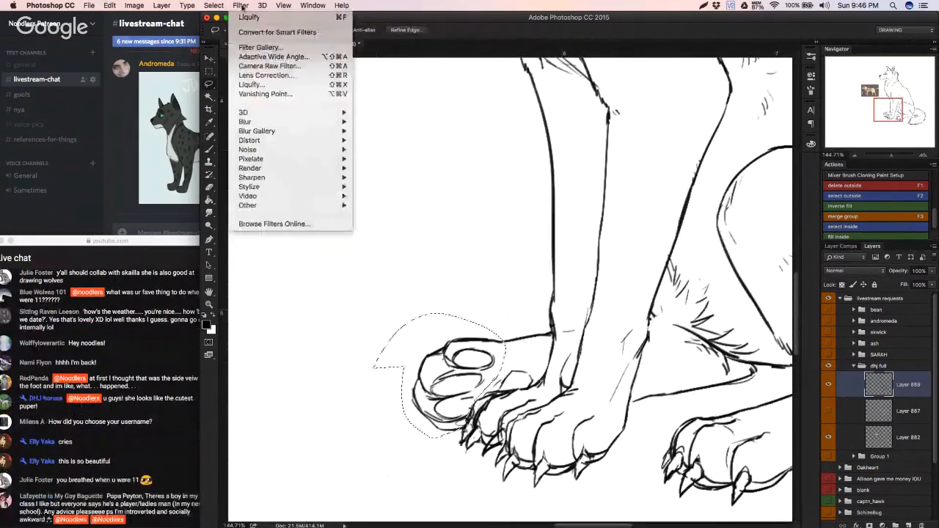
click(257, 85)
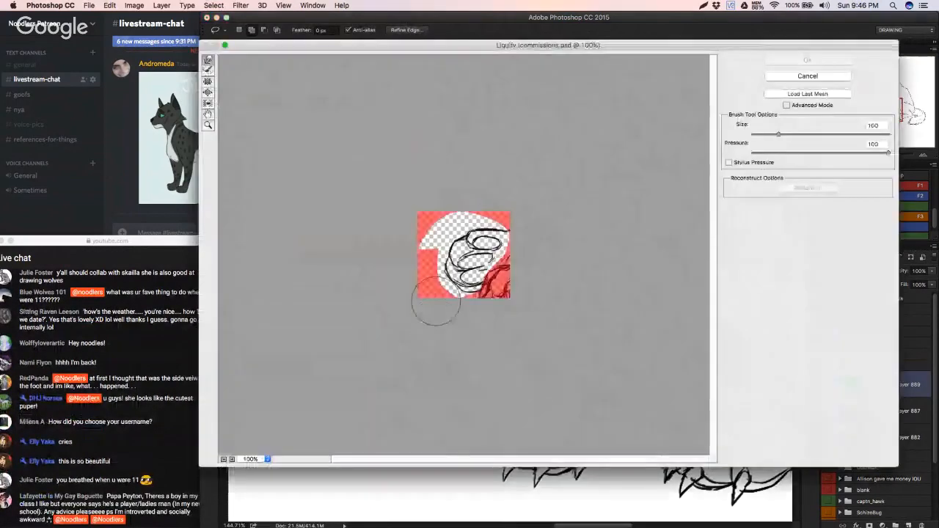
Step: Flatten the upper toe pad by warping its top edge downward, adjusting the Liquify brush size to 22 and 66
key(super+space)
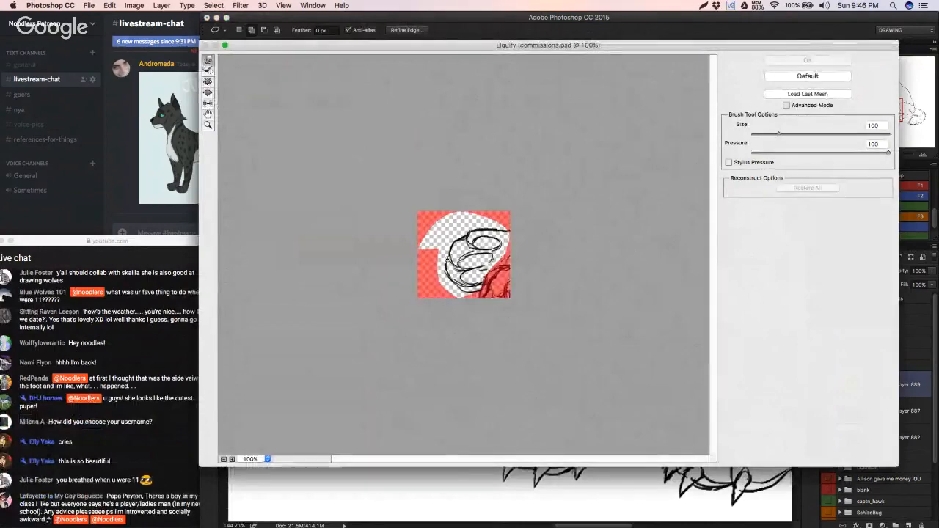
drag(460, 254, 477, 242)
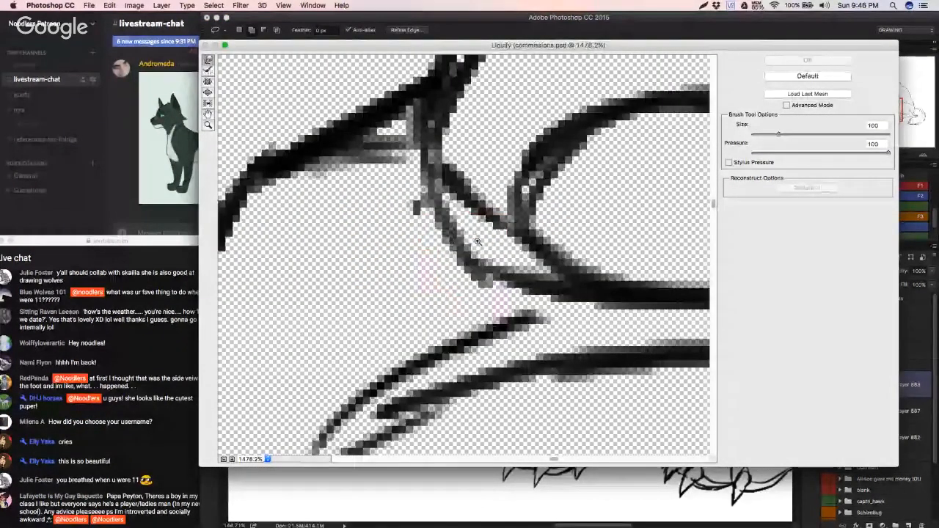
key(super+minus)
key(super+minus)
key(super+minus)
key(super+minus)
key(super+minus)
key(super+minus)
key(super+minus)
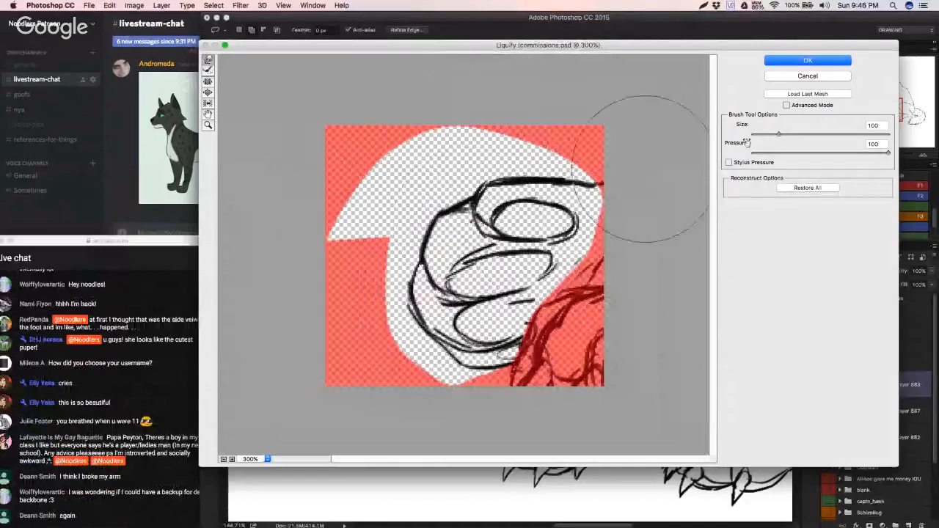
click(768, 134)
drag(490, 225, 473, 227)
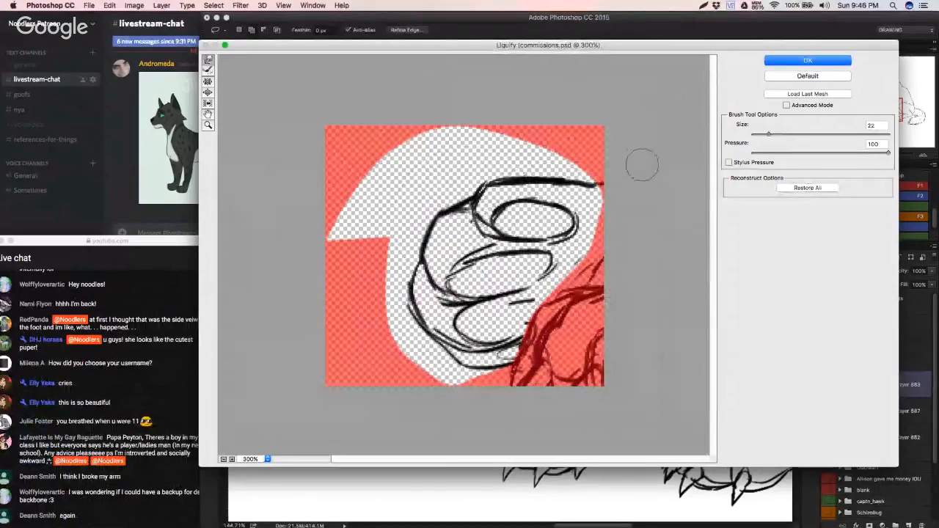
click(775, 135)
mouse_move(503, 224)
mouse_down()
mouse_move(499, 235)
mouse_move(555, 233)
mouse_move(518, 244)
mouse_move(509, 237)
mouse_move(551, 230)
mouse_up()
Step: Push the paw's outer toe outline inward, reduce the Liquify brush size to 17 and apply the warp
drag(418, 284, 424, 289)
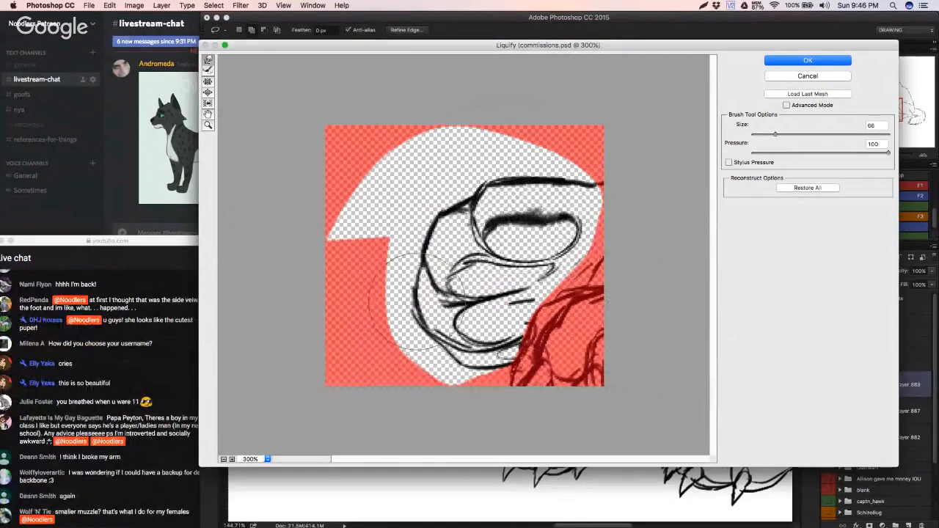
drag(408, 319, 427, 334)
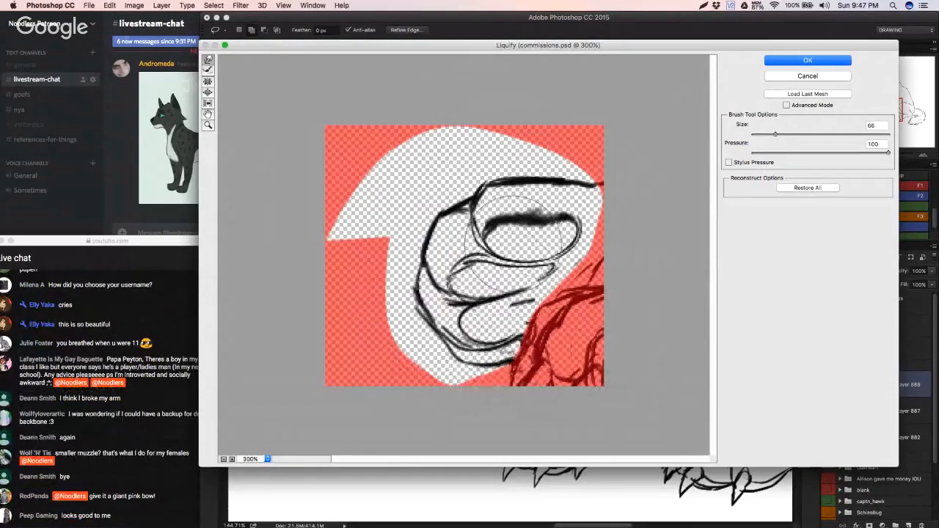
click(767, 133)
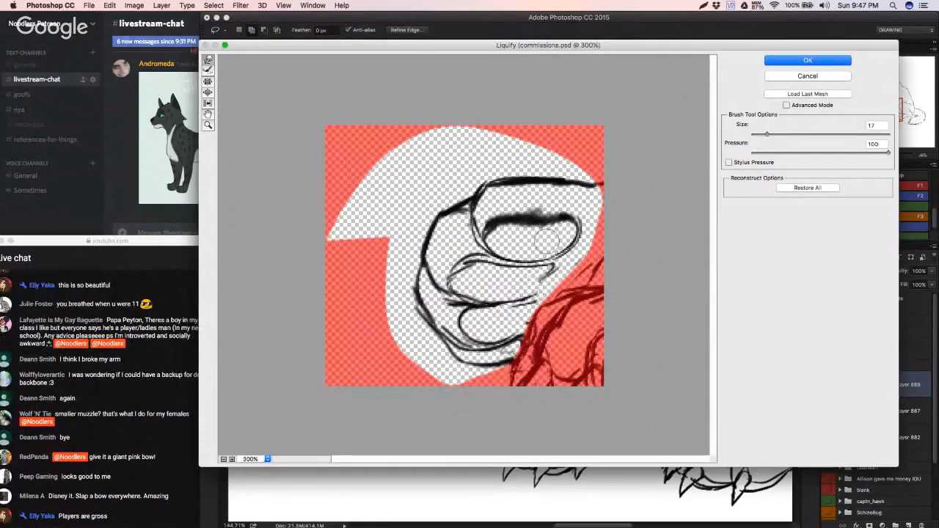
click(843, 61)
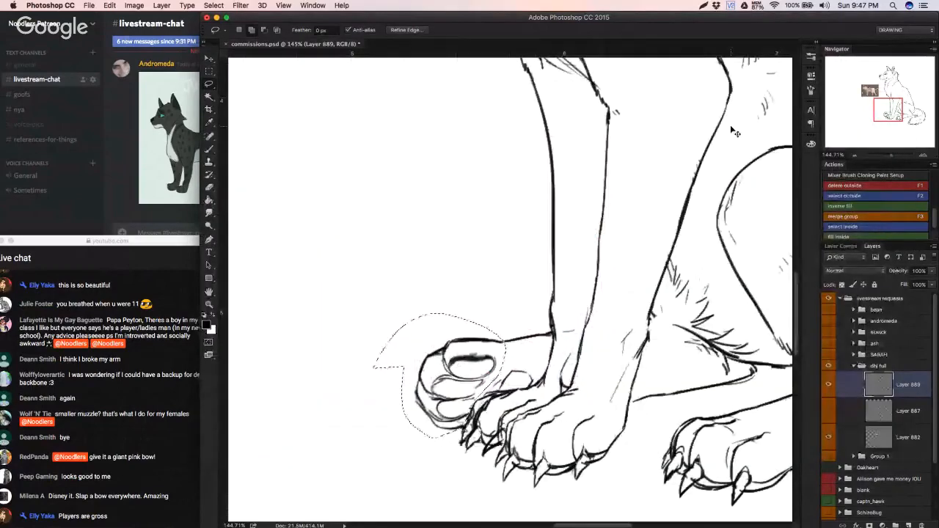
Step: Deselect the paw, erase the smudged pad lines and redraw the toe pads as smaller, rounder ovals
key(ctrl+d)
key(e)
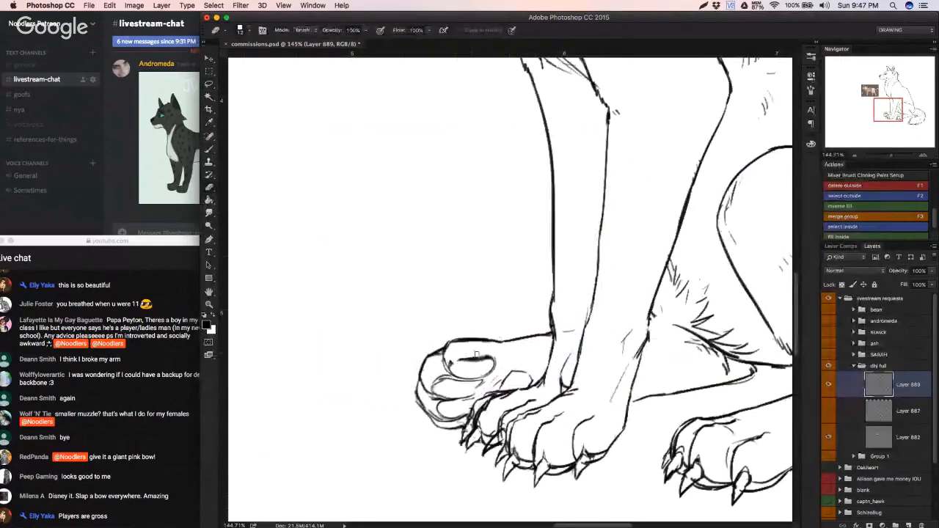
key(b)
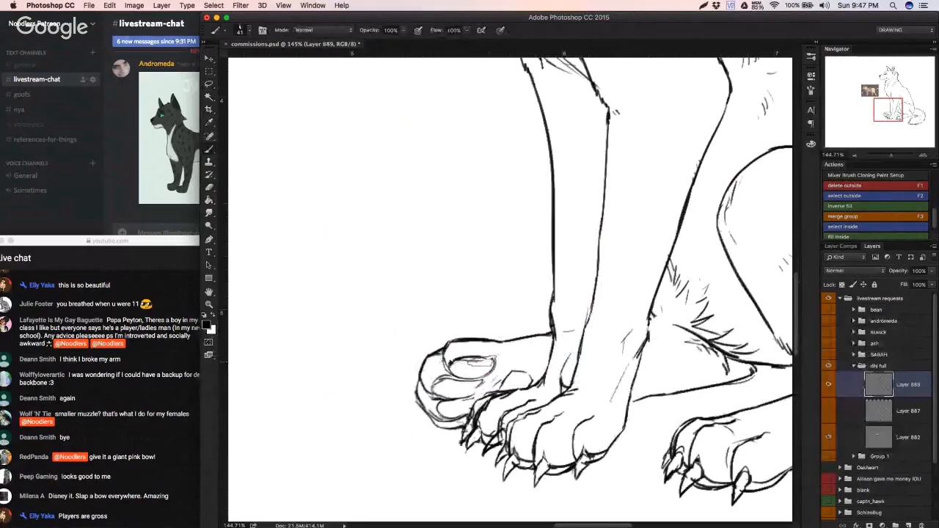
key(e)
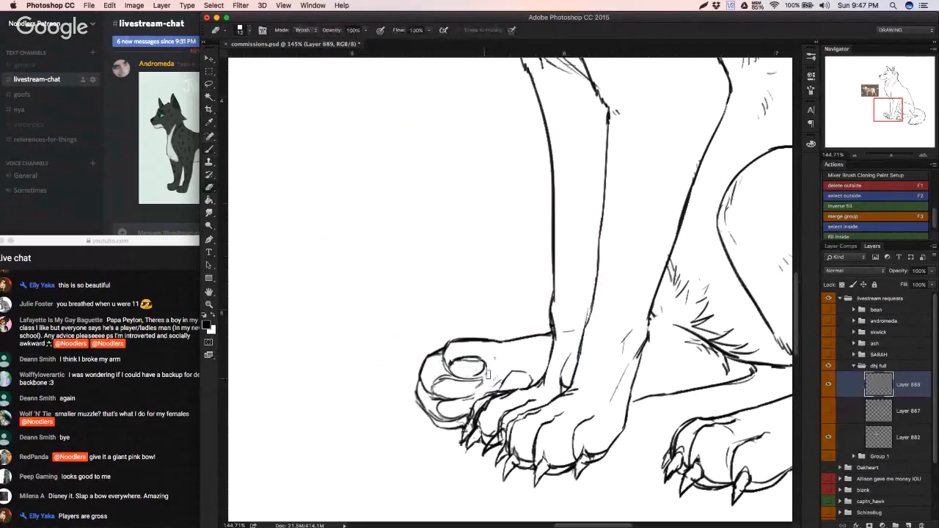
key(b)
mouse_move(452, 363)
mouse_down()
mouse_move(483, 367)
mouse_move(464, 397)
mouse_move(434, 394)
mouse_move(465, 396)
mouse_move(438, 409)
mouse_move(468, 419)
mouse_up()
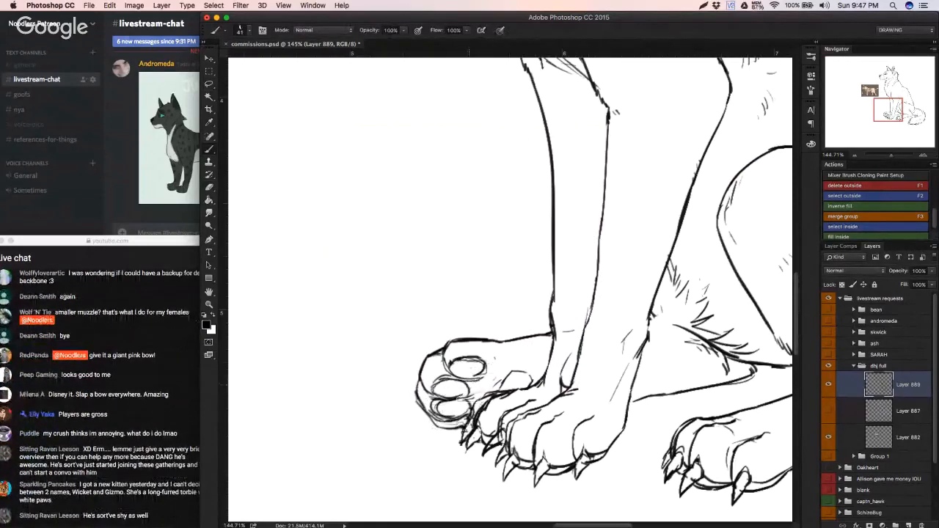
mouse_move(459, 380)
mouse_down()
mouse_move(470, 393)
mouse_move(434, 388)
mouse_move(460, 373)
mouse_move(453, 369)
mouse_up()
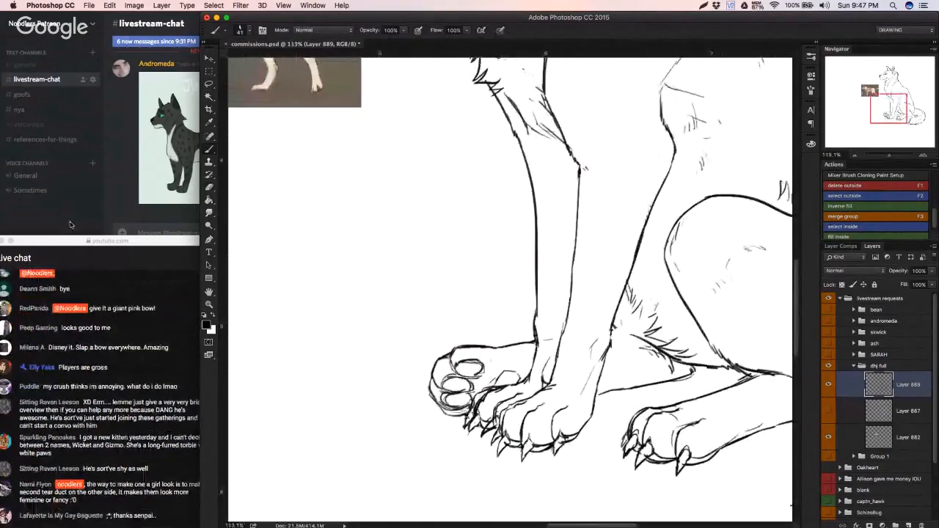
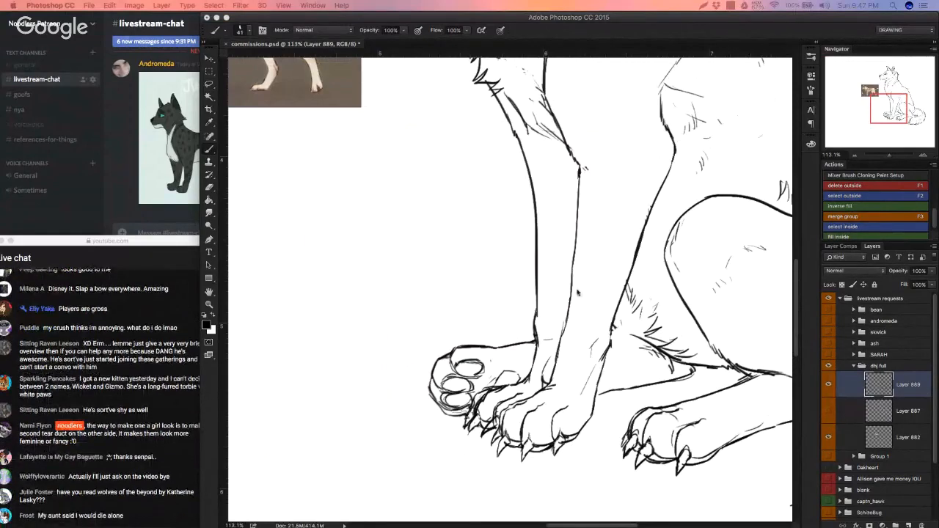
Step: Erase the toe pads and the rounded outline at the front of the far hind paw
drag(461, 358, 477, 363)
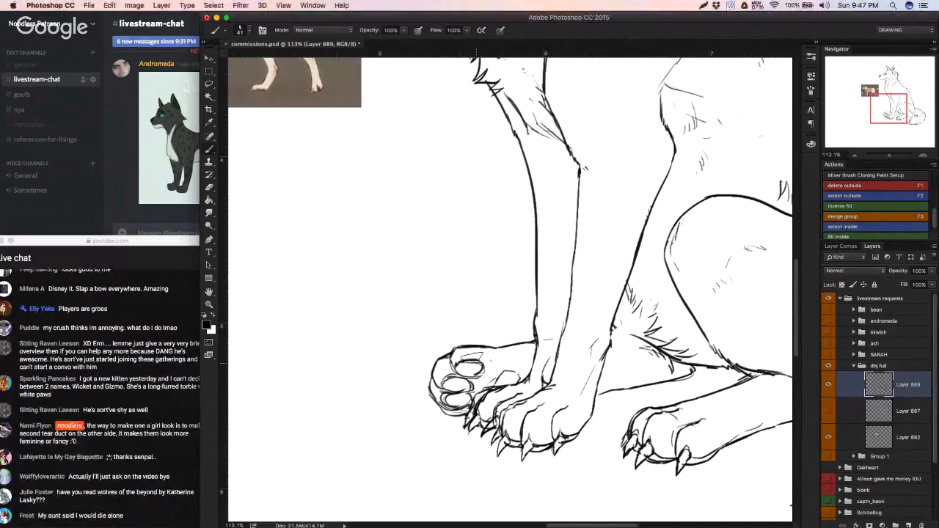
key(e)
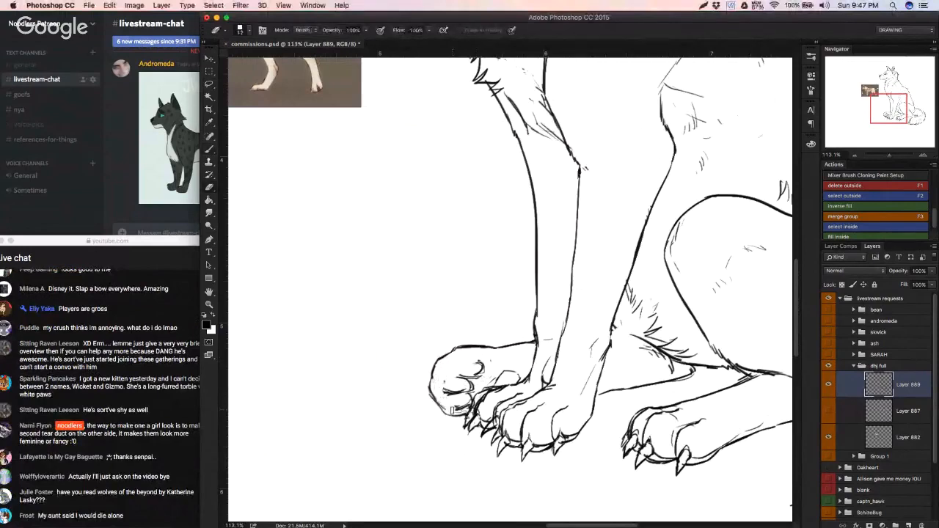
mouse_move(475, 370)
mouse_down()
mouse_move(464, 392)
mouse_move(485, 362)
mouse_up()
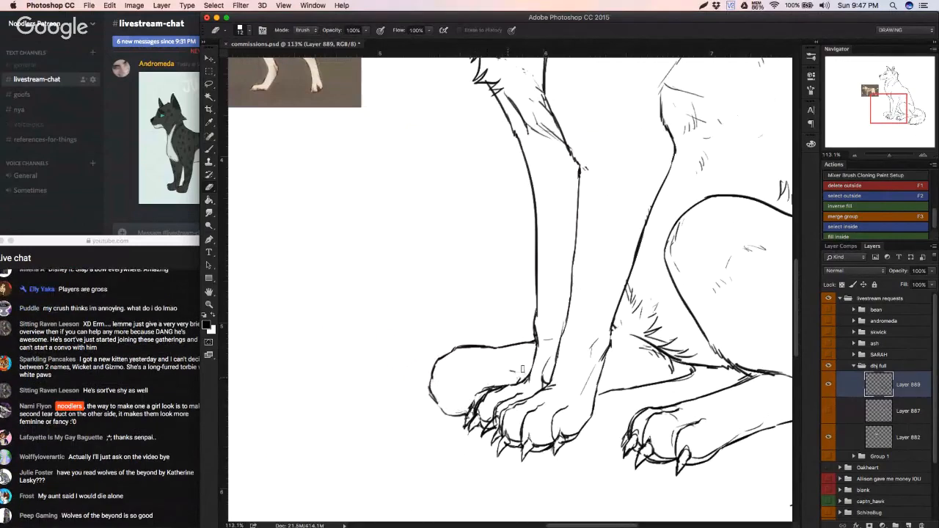
drag(456, 348, 431, 376)
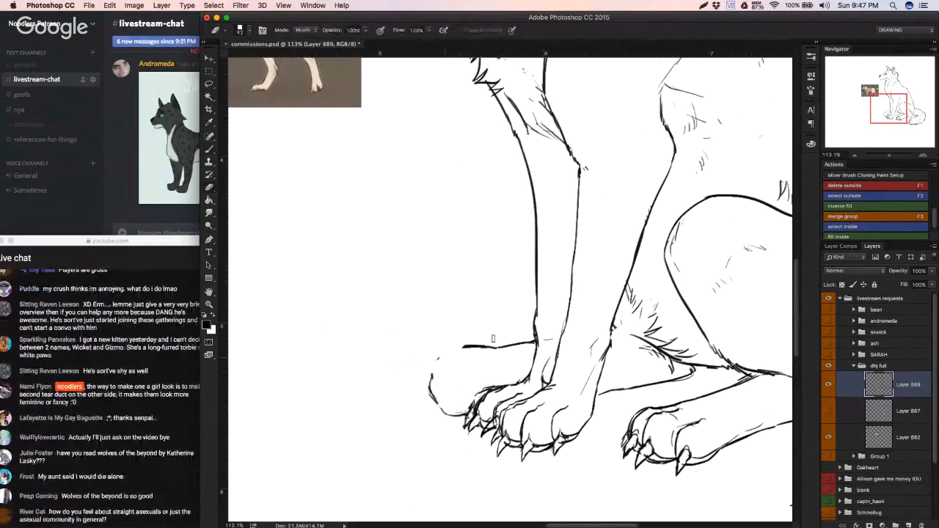
drag(490, 347, 460, 347)
drag(433, 408, 462, 413)
Step: Redraw the far hind paw with a blockier, squared-off front outline and erase its upper front edge
key(b)
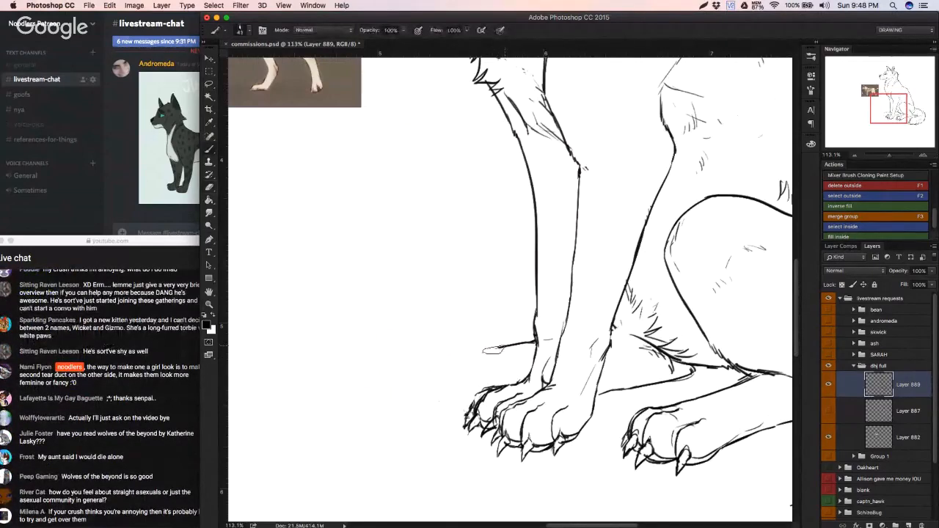
mouse_move(505, 345)
mouse_down()
mouse_move(459, 352)
mouse_move(490, 357)
mouse_up()
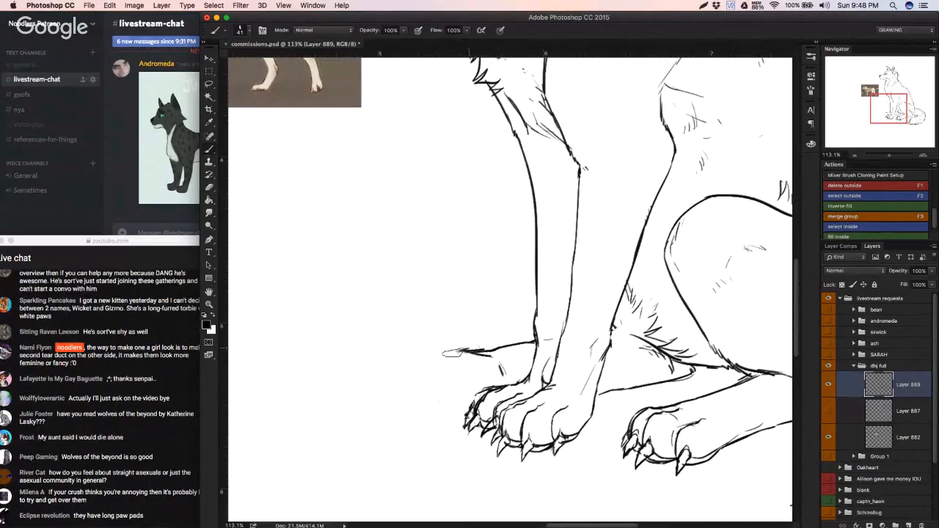
mouse_move(452, 355)
mouse_down()
mouse_move(430, 370)
mouse_move(425, 403)
mouse_move(475, 401)
mouse_move(471, 366)
mouse_move(470, 391)
mouse_up()
key(super+alt+z)
key(super+alt+z)
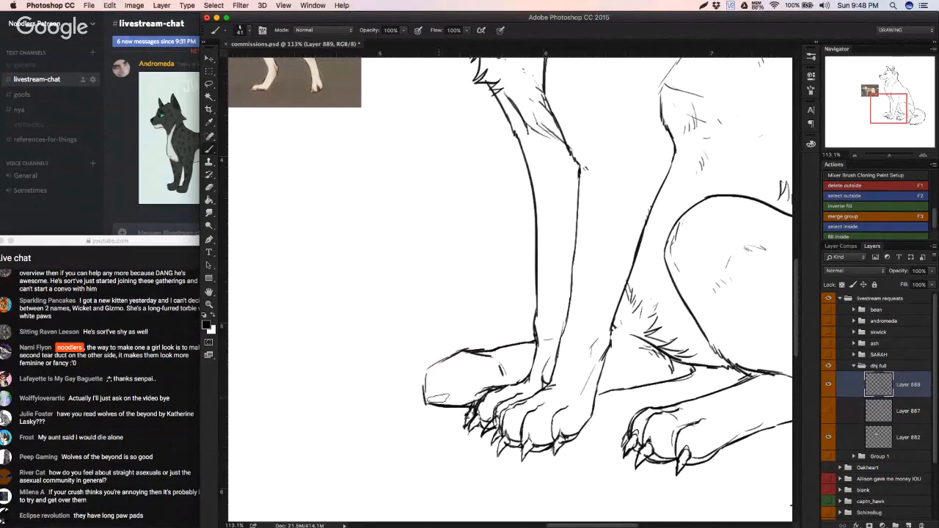
key(e)
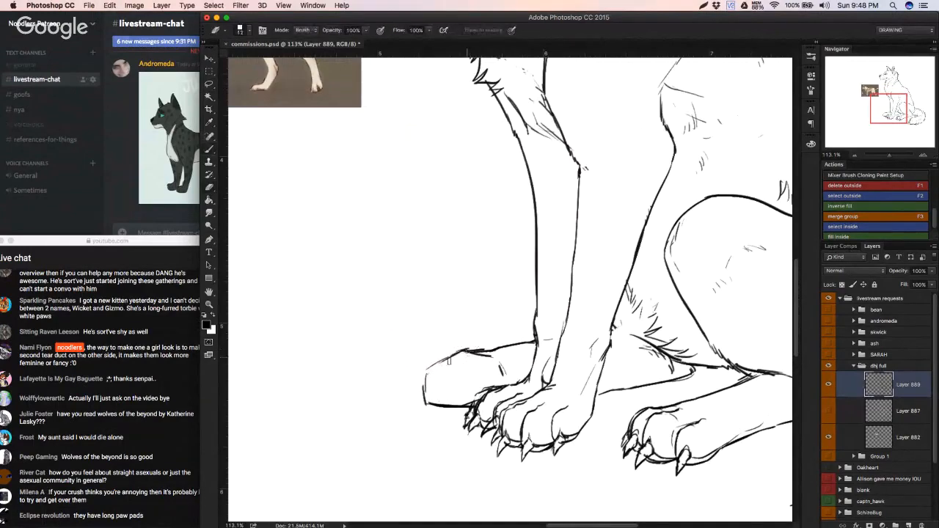
key(b)
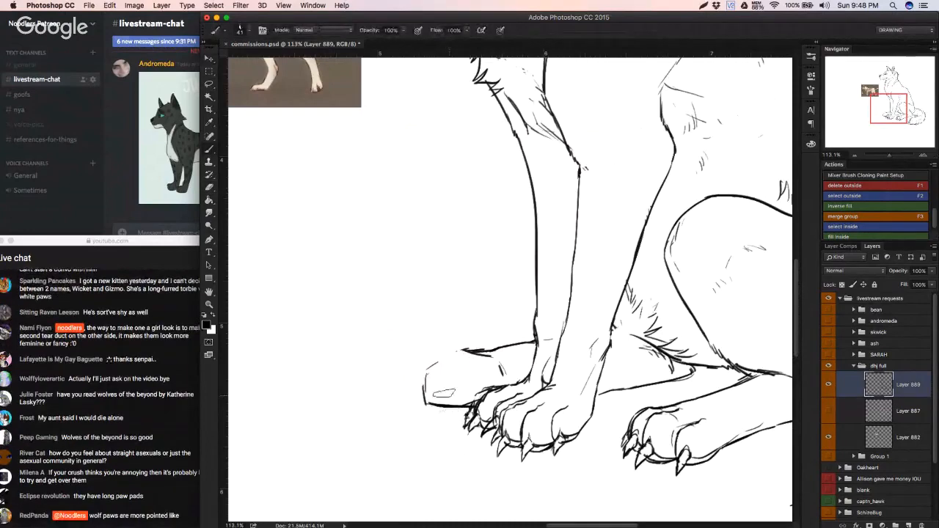
Step: Draw four oval toe pads along the paw's front edge and sketch a rounder outline around them
mouse_move(444, 393)
mouse_down()
mouse_move(430, 361)
mouse_move(472, 357)
mouse_move(459, 346)
mouse_up()
key(super+z)
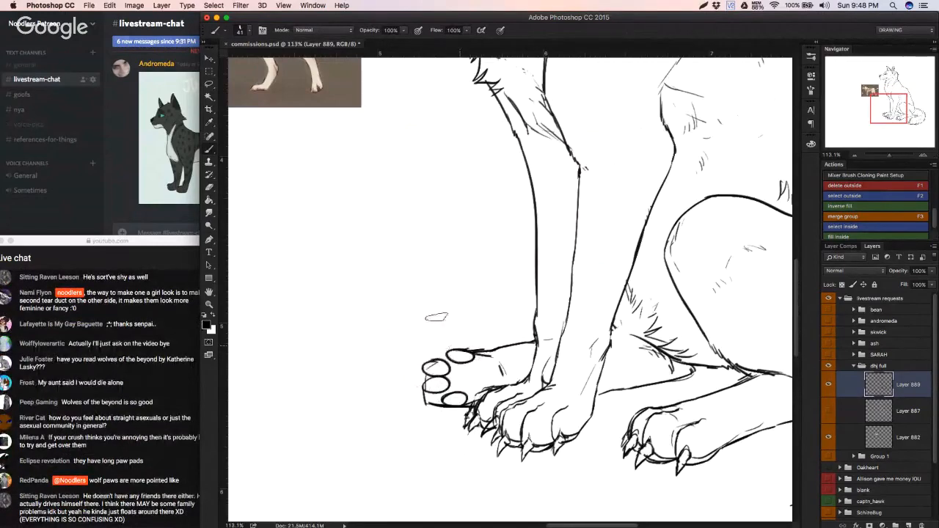
mouse_move(427, 359)
mouse_down()
mouse_move(413, 381)
mouse_move(421, 404)
mouse_move(465, 409)
mouse_up()
key(super+z)
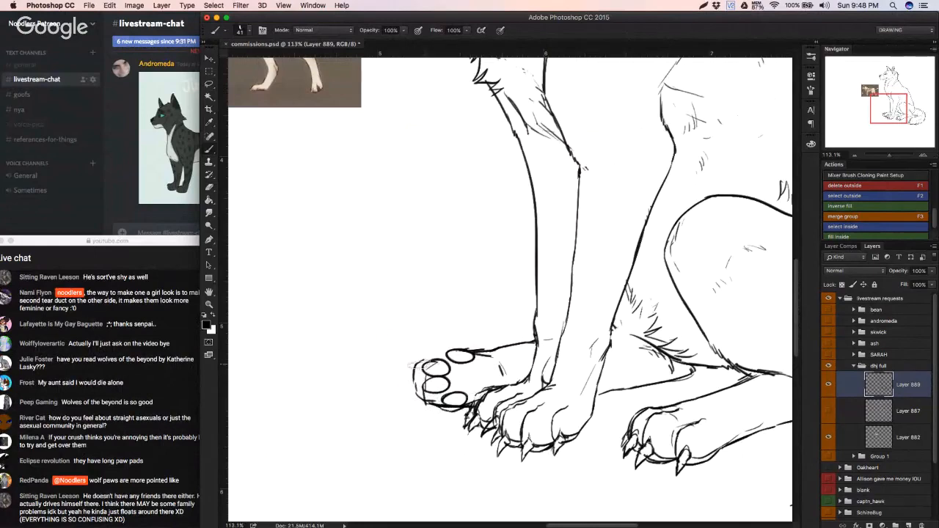
mouse_move(421, 365)
mouse_down()
mouse_move(437, 351)
mouse_move(496, 347)
mouse_move(433, 369)
mouse_move(382, 373)
mouse_move(488, 358)
mouse_up()
Step: Erase the oval pads and the rest of the far hind paw's front outline, enlarging the eraser to 22 px
key(e)
drag(434, 372, 438, 387)
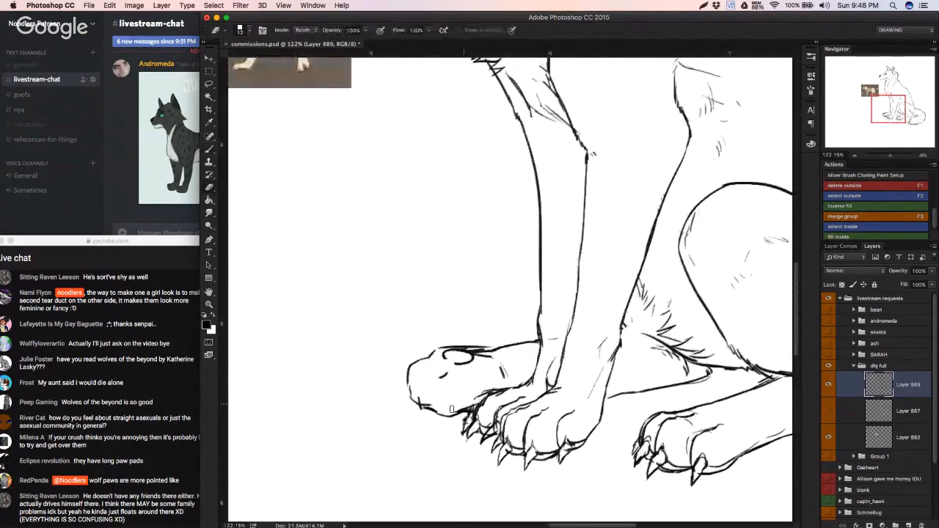
key(b)
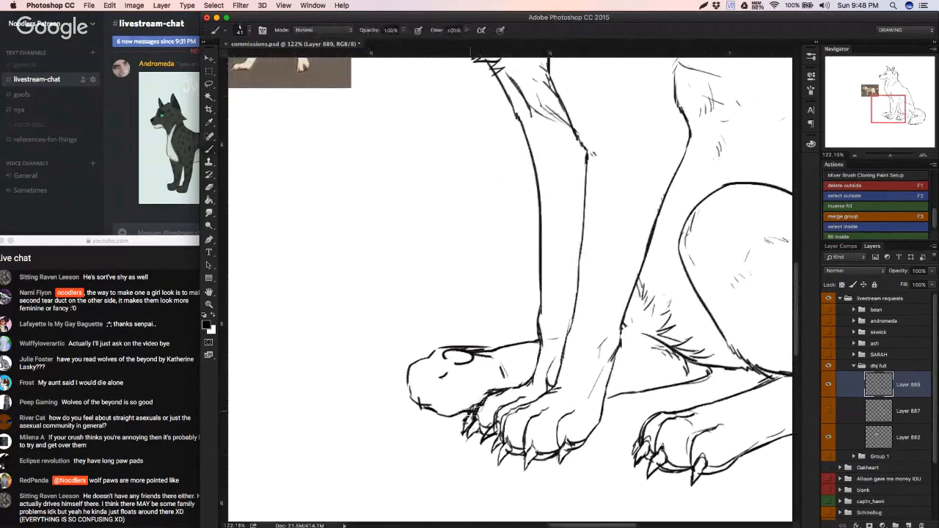
drag(471, 411, 504, 389)
key(e)
mouse_move(439, 378)
mouse_down()
mouse_move(471, 360)
mouse_move(438, 357)
mouse_move(471, 354)
mouse_move(434, 353)
mouse_up()
right_click(450, 345)
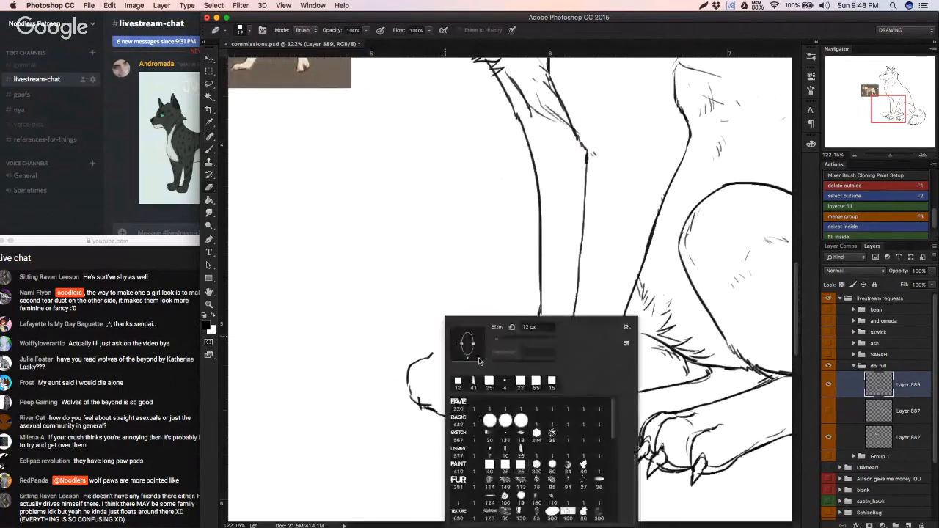
mouse_move(498, 339)
mouse_down()
mouse_move(501, 346)
mouse_move(400, 387)
mouse_move(503, 340)
mouse_up()
mouse_move(430, 353)
mouse_down()
mouse_move(429, 395)
mouse_move(458, 405)
mouse_up()
mouse_move(489, 350)
mouse_down()
mouse_move(486, 364)
mouse_move(504, 369)
mouse_move(487, 350)
mouse_move(405, 375)
mouse_move(420, 426)
mouse_move(464, 416)
mouse_up()
Step: Draw a longer, tapered outline for the far hind paw and sketch curved toe lines inside it
key(b)
scroll(499, 341, down, 1)
drag(431, 389, 440, 410)
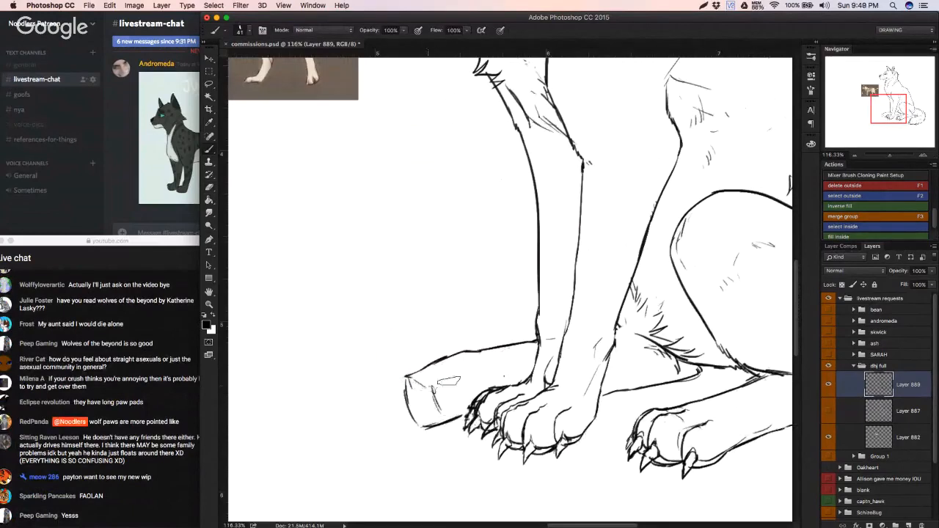
mouse_move(408, 377)
mouse_down()
mouse_move(440, 390)
mouse_move(465, 373)
mouse_up()
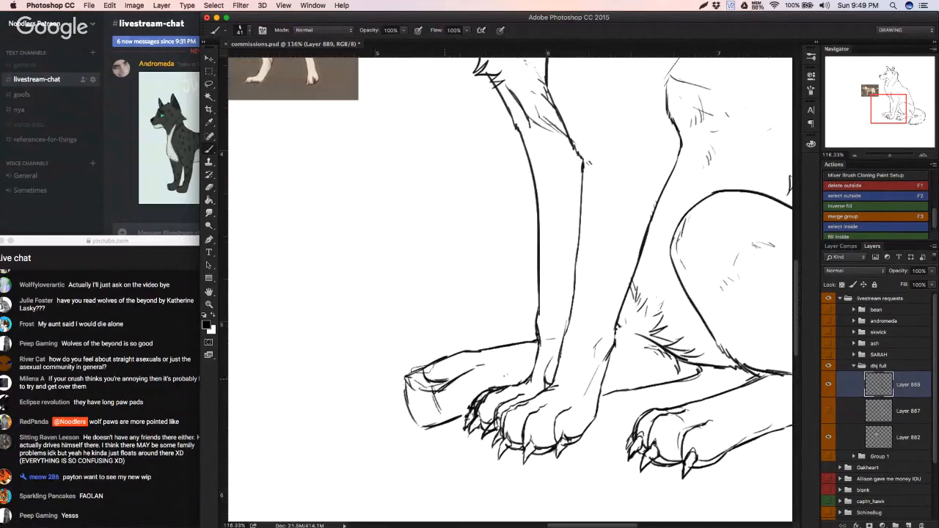
mouse_move(451, 355)
mouse_down()
mouse_move(418, 368)
mouse_move(430, 377)
mouse_move(418, 367)
mouse_move(425, 373)
mouse_move(422, 366)
mouse_move(410, 401)
mouse_move(421, 412)
mouse_move(412, 418)
mouse_move(413, 399)
mouse_move(448, 418)
mouse_up()
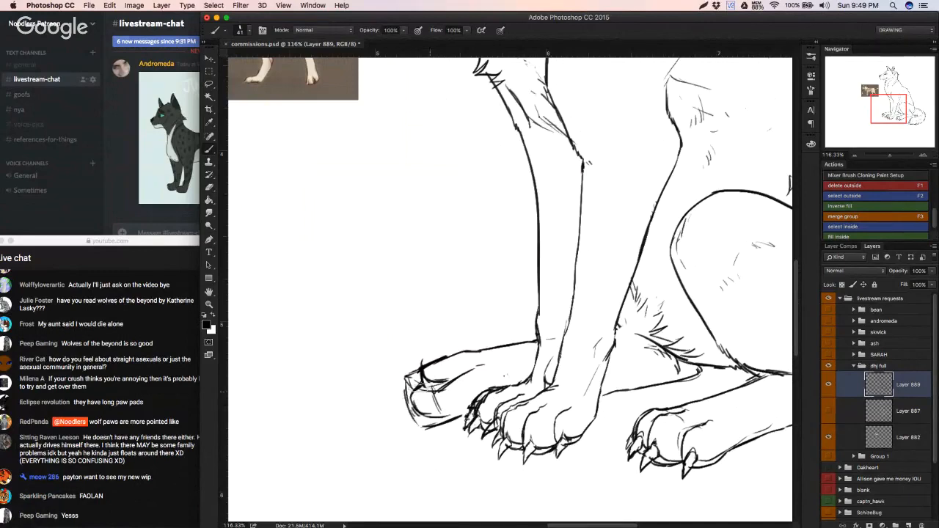
mouse_move(441, 374)
mouse_down()
mouse_move(463, 381)
mouse_move(445, 386)
mouse_move(423, 419)
mouse_move(430, 416)
mouse_move(404, 413)
mouse_move(408, 397)
mouse_move(418, 433)
mouse_move(449, 423)
mouse_up()
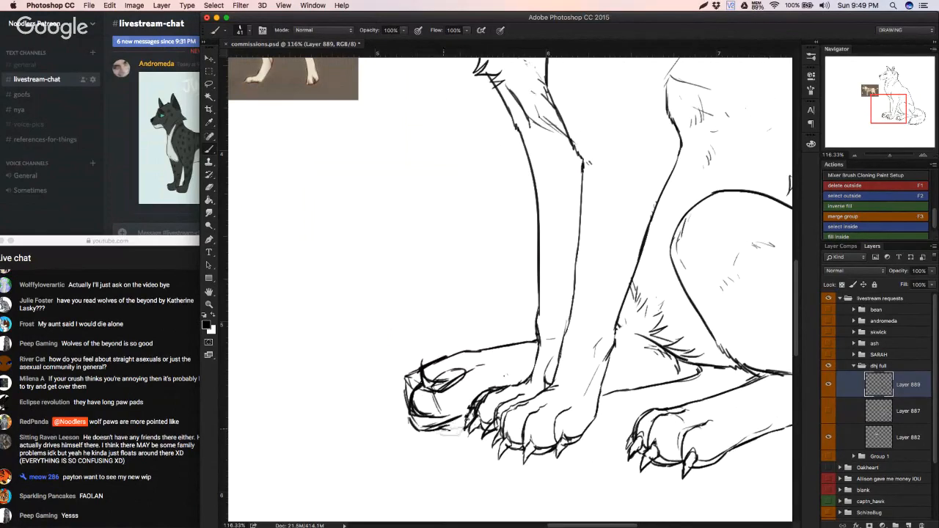
Step: Erase the inner toe curves and stray lines inside the tapered paw
key(e)
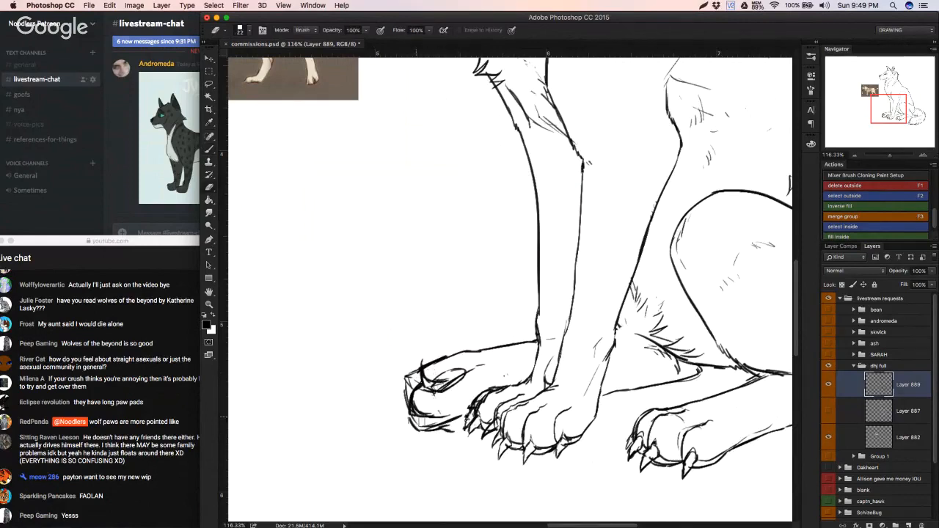
drag(420, 421, 445, 418)
mouse_move(452, 373)
mouse_down()
mouse_move(475, 368)
mouse_move(440, 384)
mouse_up()
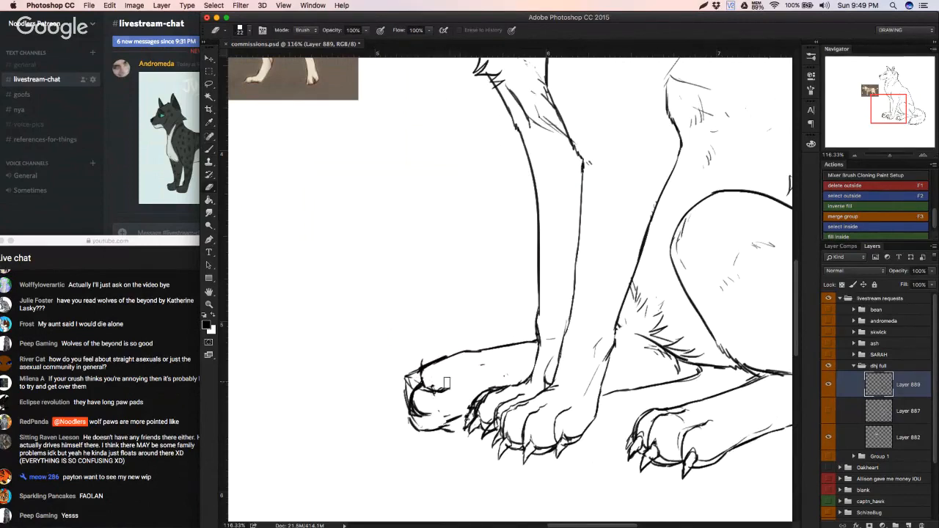
Step: Lasso the front of the far hind paw, rotate and shift it up and outward with Free Transform, and deselect it
key(l)
mouse_move(456, 440)
mouse_down()
mouse_move(473, 358)
mouse_move(419, 340)
mouse_move(406, 376)
mouse_up()
key(super+t)
drag(513, 359, 481, 373)
drag(452, 379, 449, 372)
drag(506, 355, 454, 360)
key(Return)
key(super+d)
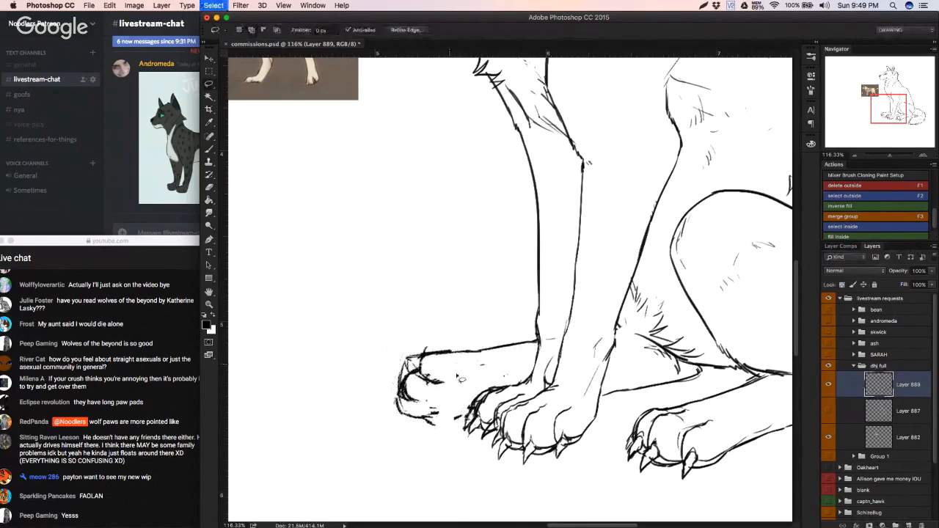
Step: Stroke in the underside of the far hind paw, undoing the unwanted strokes
key(b)
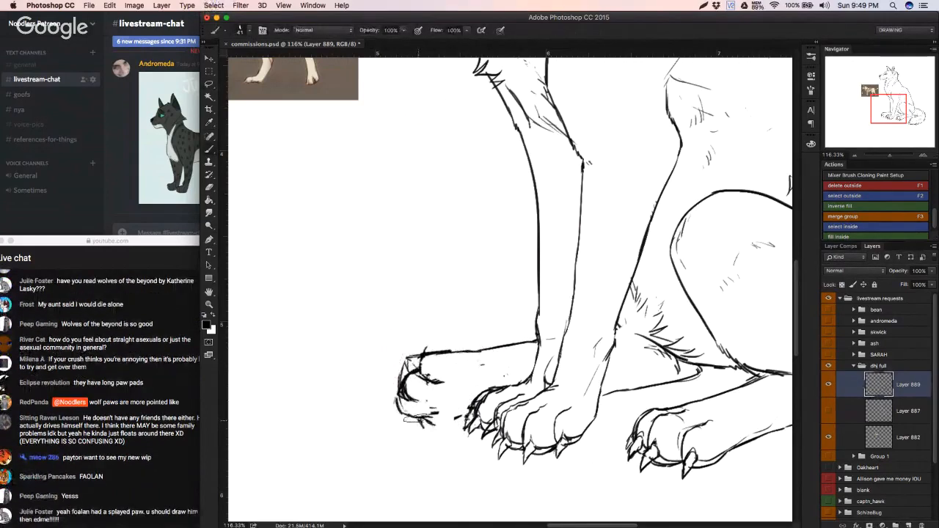
mouse_move(417, 421)
mouse_down()
mouse_move(440, 430)
mouse_move(463, 417)
mouse_up()
key(super+z)
key(alt+super+z)
key(alt+super+z)
key(alt+super+z)
Step: Erase the messy upper toe lines and front outline, and touch up the short stroke at the lower toe's tip
key(e)
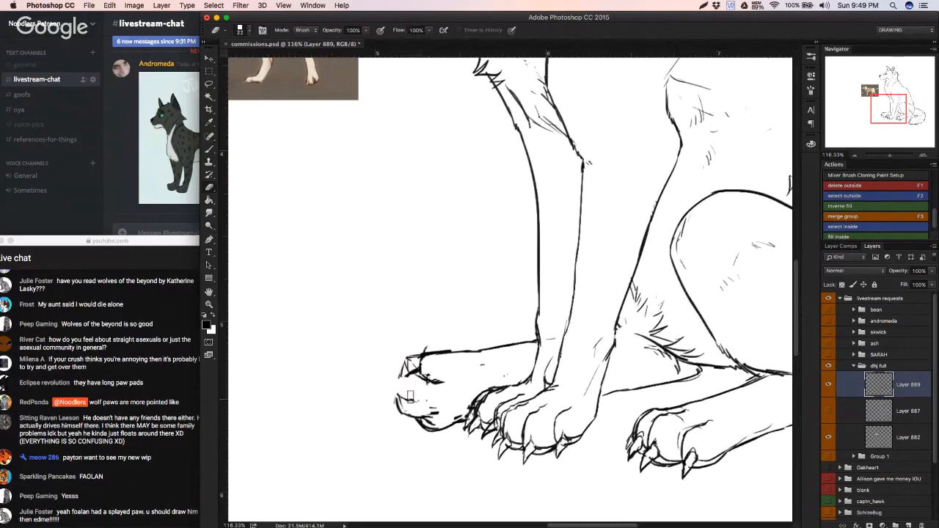
drag(446, 384, 422, 364)
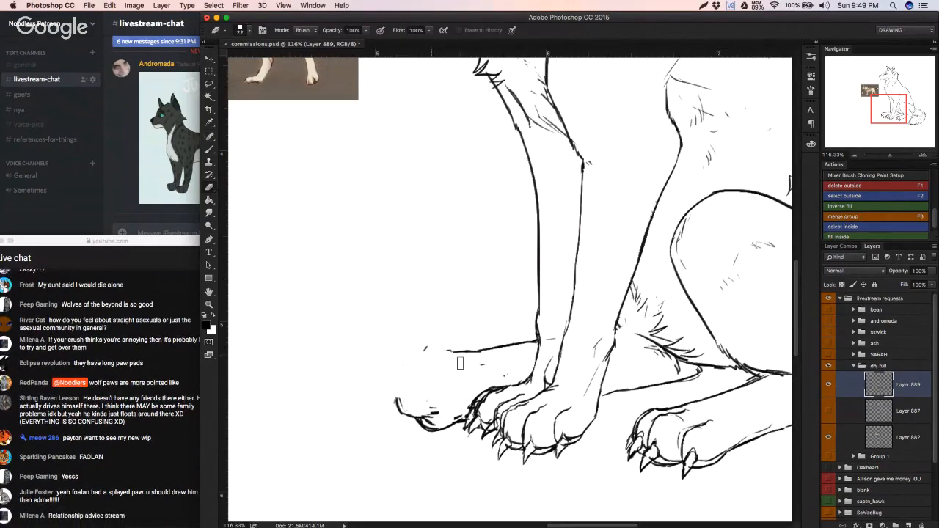
key(b)
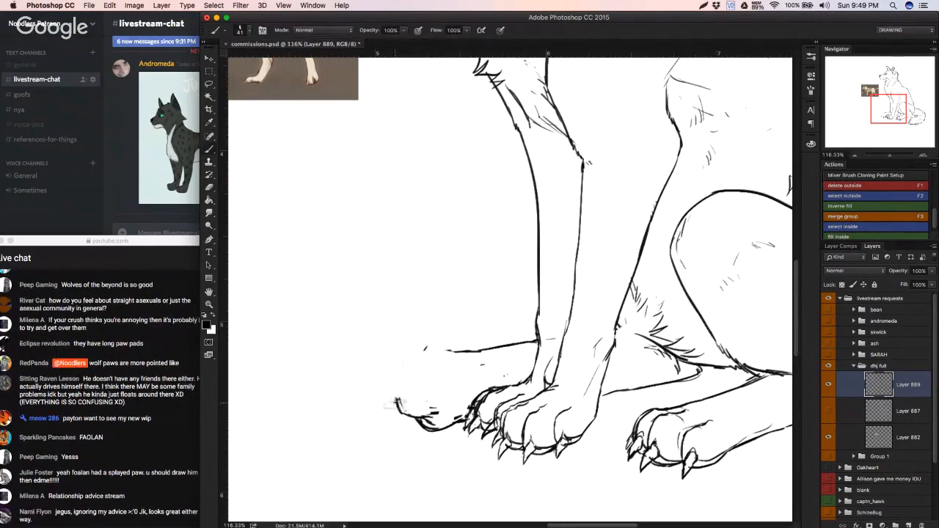
mouse_move(395, 403)
mouse_down()
mouse_move(403, 416)
mouse_move(396, 400)
mouse_up()
key(e)
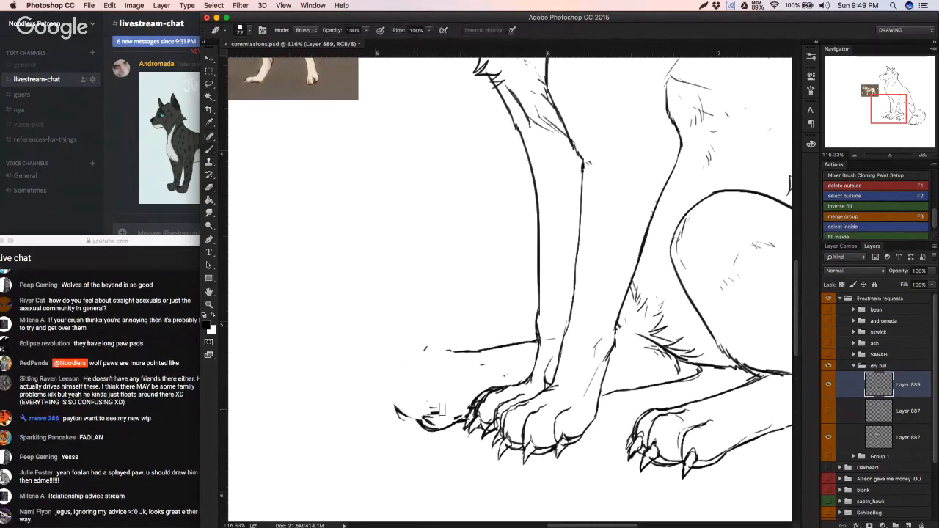
mouse_move(438, 409)
mouse_down()
mouse_move(397, 400)
mouse_move(440, 410)
mouse_up()
Step: Draw a longer, pointed paw outline from the leg line around to the underside, with separate toes inside
key(b)
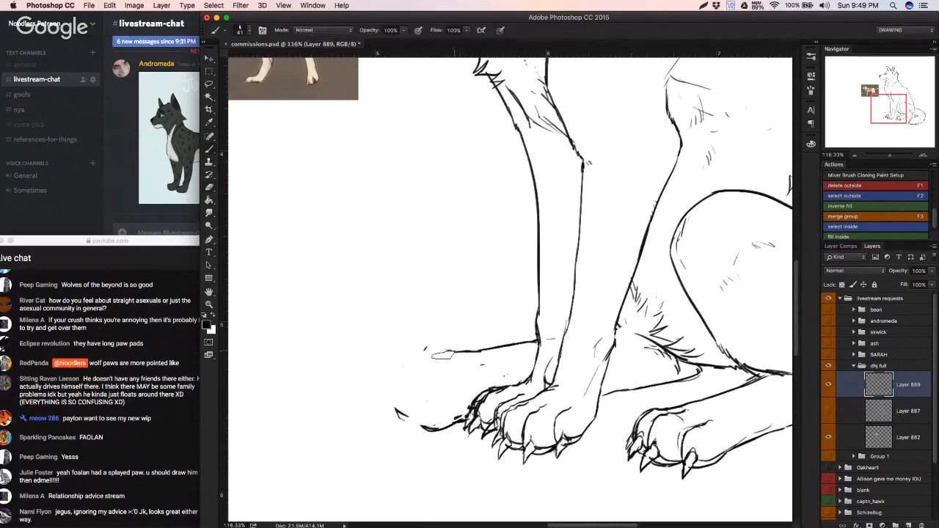
mouse_move(442, 355)
mouse_down()
mouse_move(405, 365)
mouse_move(387, 388)
mouse_move(434, 389)
mouse_move(382, 408)
mouse_up()
mouse_move(382, 408)
mouse_down()
mouse_move(417, 415)
mouse_move(387, 421)
mouse_move(384, 410)
mouse_move(398, 431)
mouse_move(439, 423)
mouse_move(417, 434)
mouse_move(439, 429)
mouse_move(459, 410)
mouse_up()
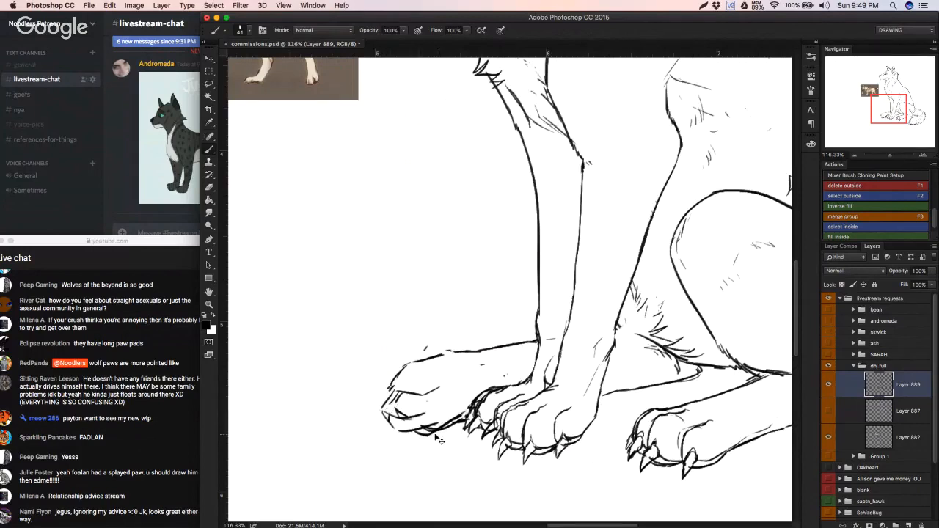
key(ctrl+z)
drag(406, 433, 459, 419)
mouse_move(441, 358)
mouse_down()
mouse_move(513, 343)
mouse_move(419, 375)
mouse_move(467, 371)
mouse_up()
Step: Lasso the redrawn toes of the far hind paw and move them closer to the front legs with Free Transform
key(l)
drag(378, 395, 377, 360)
key(super+t)
drag(428, 376, 452, 366)
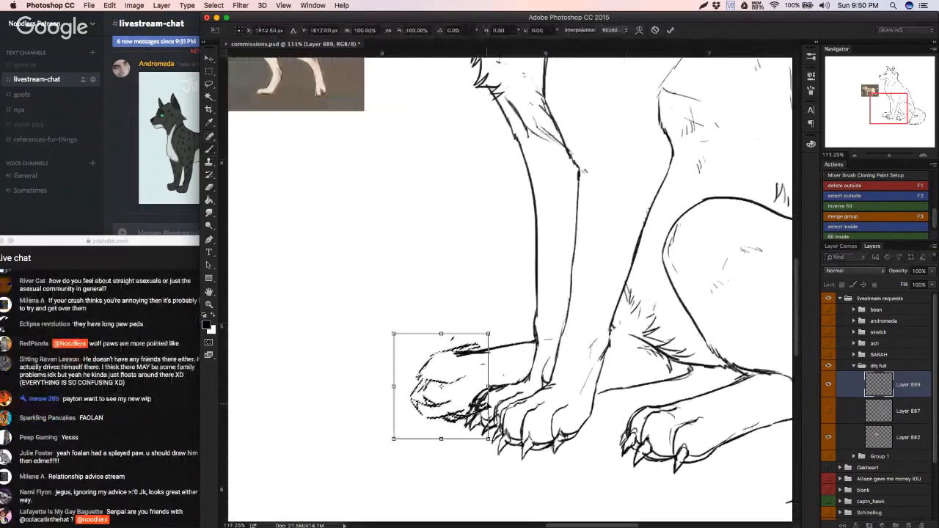
key(Return)
Step: Deselect the toes and erase the lines overlapping the front paw and the far hind paw's top edge
key(b)
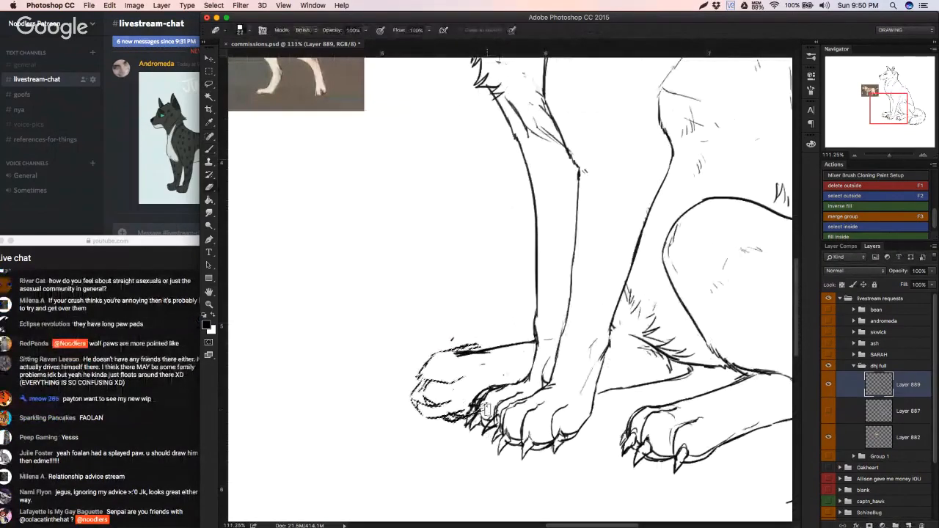
key(super+d)
mouse_move(491, 395)
mouse_down()
mouse_move(459, 405)
mouse_move(494, 394)
mouse_up()
mouse_move(470, 338)
mouse_down()
mouse_move(488, 340)
mouse_move(471, 367)
mouse_up()
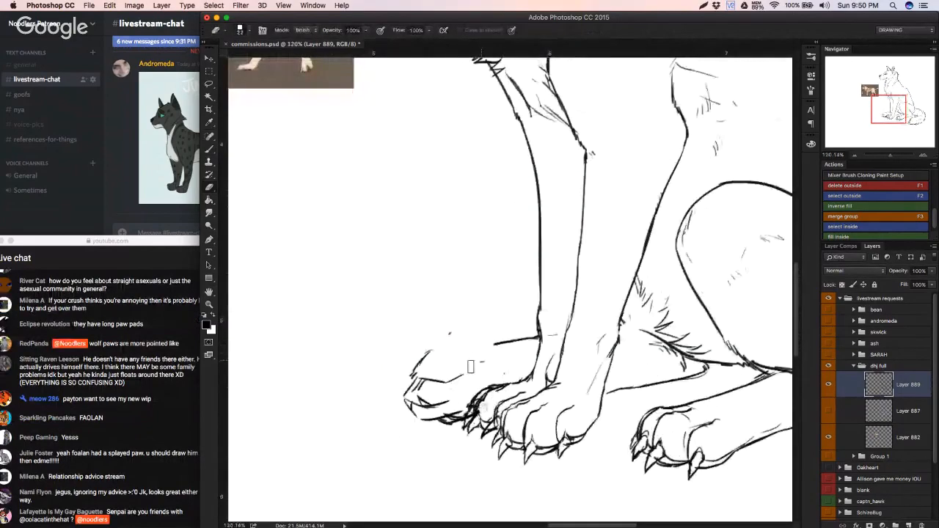
Step: Lasso the far hind toes again and nudge them inward with Free Transform to line up with the leg
key(l)
mouse_move(433, 326)
mouse_down()
mouse_move(451, 433)
mouse_move(473, 411)
mouse_move(438, 325)
mouse_up()
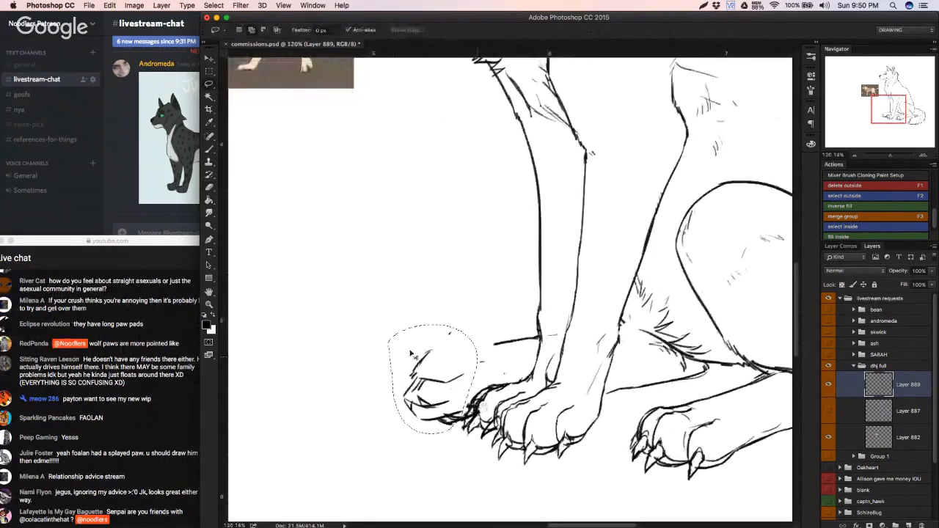
key(super+t)
mouse_move(442, 374)
mouse_down()
mouse_move(453, 371)
mouse_move(441, 348)
mouse_move(501, 339)
mouse_up()
key(Return)
Step: Redraw the paw's top outline to join the upper toe to the leg line, dismissing the accidental clone-tool alert
key(b)
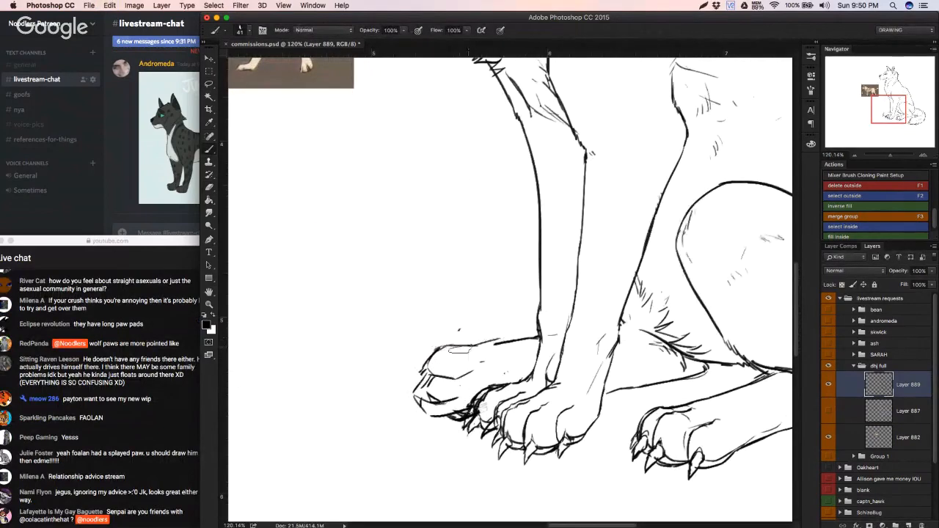
key(super+z)
drag(445, 346, 488, 348)
drag(486, 346, 505, 342)
key(s)
click(425, 389)
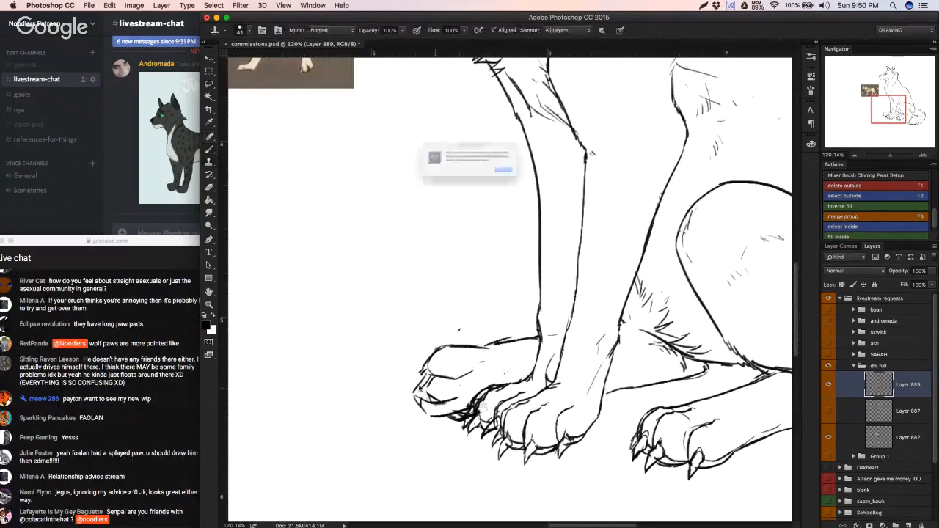
click(541, 183)
key(b)
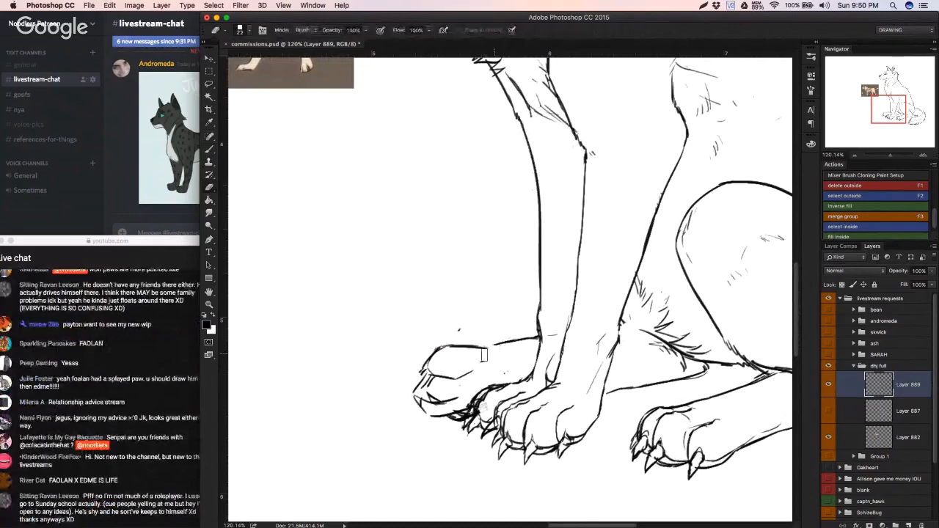
Step: Erase the far hind paw's toe outlines and redraw the curve of the upper toe
mouse_move(415, 402)
mouse_down()
mouse_move(439, 389)
mouse_move(426, 378)
mouse_move(437, 378)
mouse_up()
key(b)
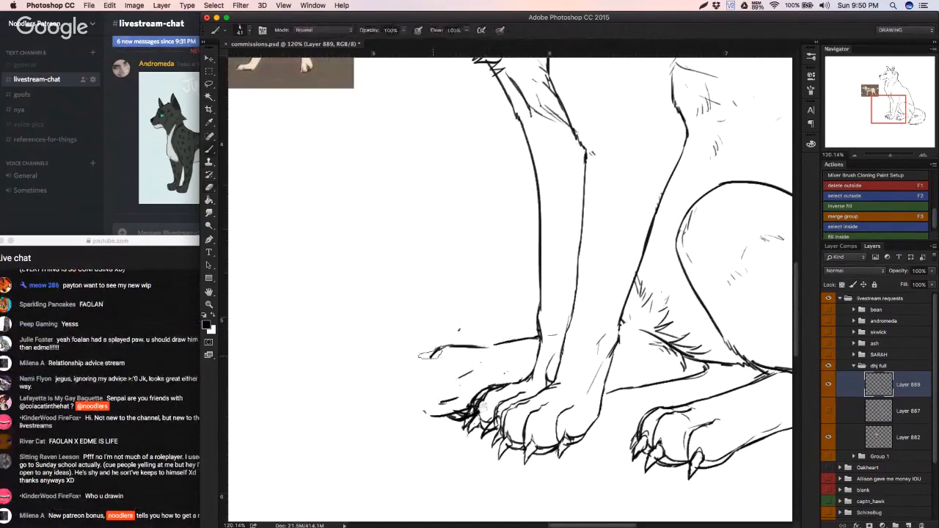
drag(433, 363, 465, 375)
key(e)
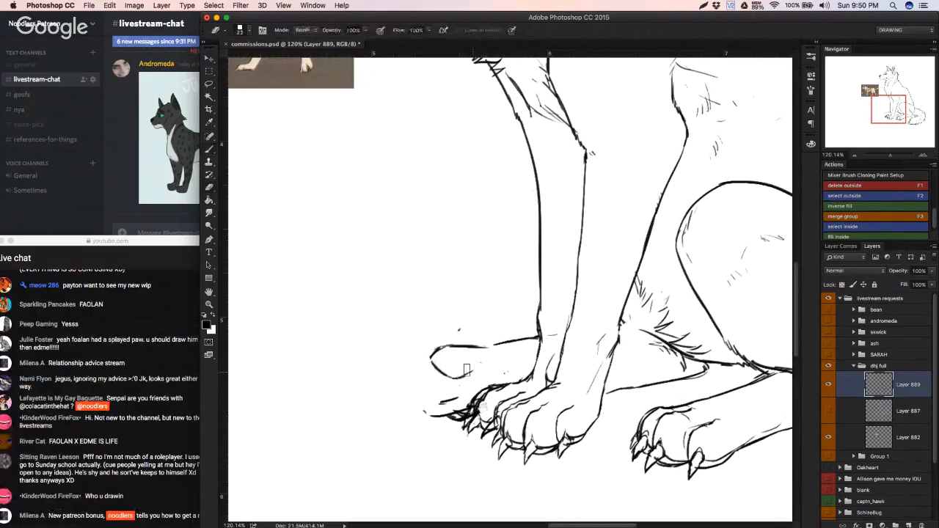
key(b)
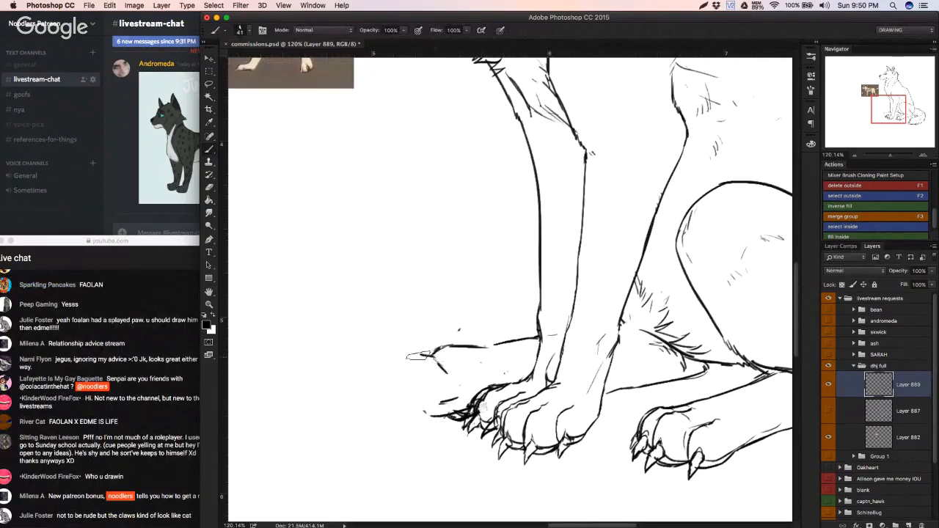
Step: Redraw the far hind paw's outer outline with splayed middle and lower toes extending away from the leg
drag(417, 355, 396, 366)
key(e)
key(b)
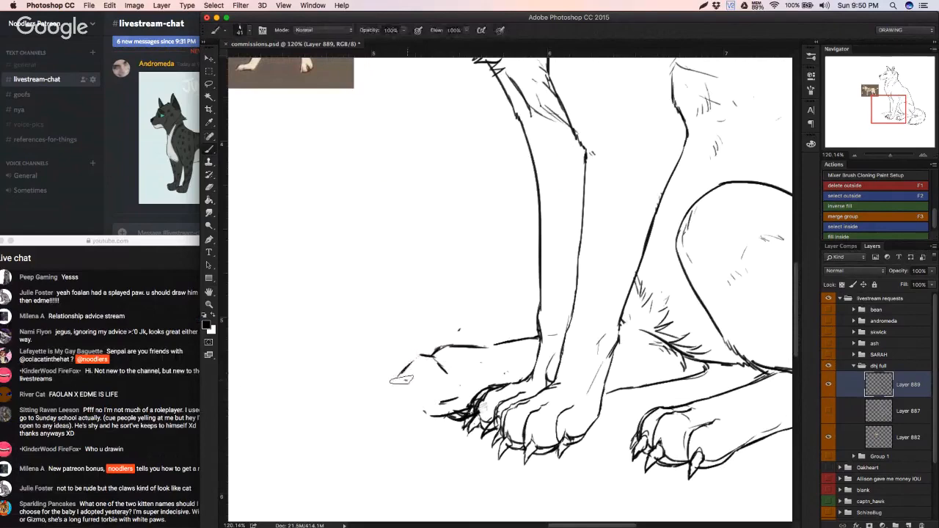
mouse_move(404, 368)
mouse_down()
mouse_move(394, 400)
mouse_move(413, 412)
mouse_move(394, 391)
mouse_move(423, 399)
mouse_move(419, 364)
mouse_move(410, 367)
mouse_move(416, 381)
mouse_move(429, 371)
mouse_move(407, 372)
mouse_move(431, 375)
mouse_move(402, 378)
mouse_move(431, 386)
mouse_move(398, 398)
mouse_move(423, 407)
mouse_move(439, 394)
mouse_move(430, 412)
mouse_move(421, 411)
mouse_move(443, 402)
mouse_move(413, 410)
mouse_move(399, 402)
mouse_move(402, 392)
mouse_move(414, 415)
mouse_move(428, 416)
mouse_move(451, 393)
mouse_move(424, 387)
mouse_up()
key(e)
key(b)
key(super+alt+z)
key(super+alt+z)
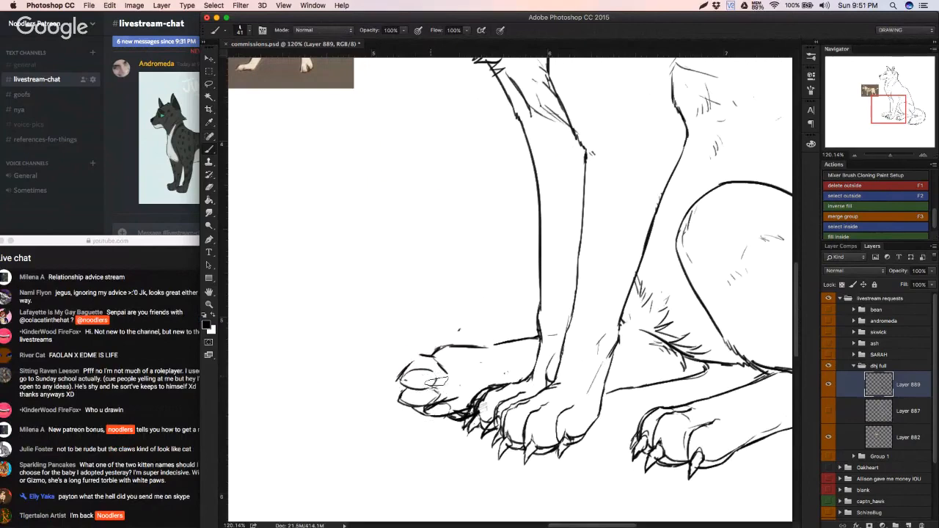
Step: Add pointed claws to the far hind toes and draw oval pads on the upper and lower toes
mouse_move(439, 374)
mouse_down()
mouse_move(457, 388)
mouse_move(434, 403)
mouse_move(460, 367)
mouse_move(443, 352)
mouse_move(461, 365)
mouse_move(426, 350)
mouse_move(441, 367)
mouse_move(406, 360)
mouse_move(382, 387)
mouse_move(406, 378)
mouse_move(382, 405)
mouse_move(427, 413)
mouse_up()
mouse_move(433, 350)
mouse_down()
mouse_move(375, 380)
mouse_move(425, 376)
mouse_move(409, 380)
mouse_move(434, 386)
mouse_move(421, 378)
mouse_move(439, 377)
mouse_move(398, 412)
mouse_move(409, 395)
mouse_move(419, 417)
mouse_move(430, 405)
mouse_move(409, 398)
mouse_move(452, 396)
mouse_move(413, 408)
mouse_move(452, 393)
mouse_move(428, 389)
mouse_move(453, 381)
mouse_move(427, 394)
mouse_up()
key(e)
key(super+z)
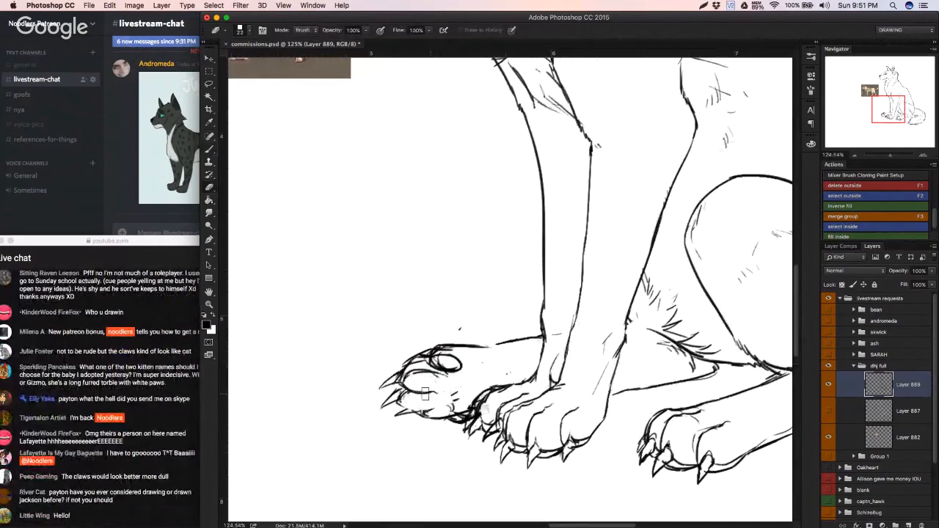
key(b)
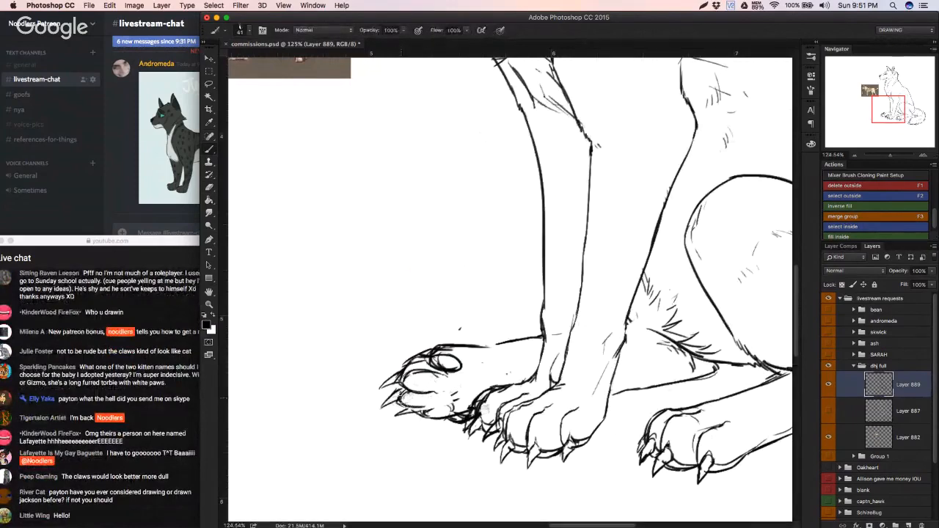
key(super+z)
mouse_move(389, 405)
mouse_down()
mouse_move(427, 409)
mouse_move(432, 395)
mouse_up()
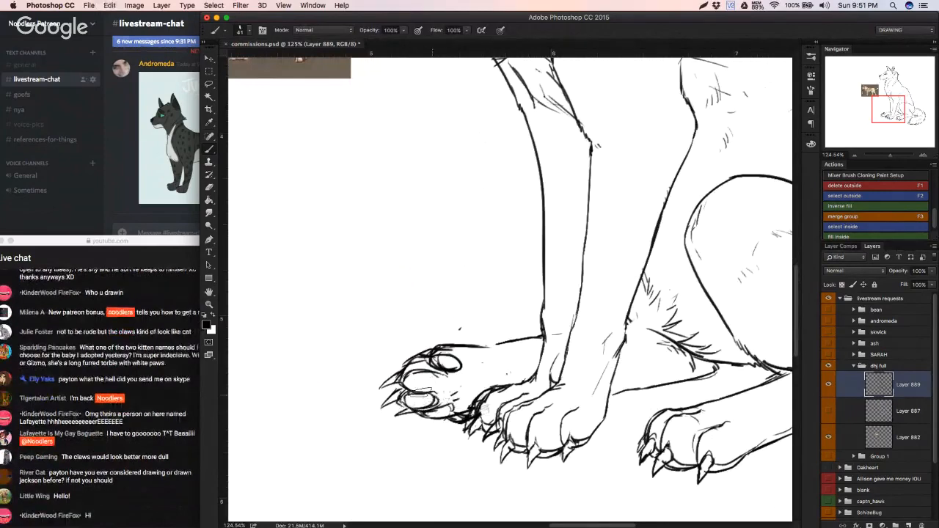
Step: Shorten the far hind paw's claws and draw an oval pad on the middle toe
key(e)
drag(382, 410, 385, 383)
key(super+z)
key(b)
key(super+z)
key(super+z)
key(super+z)
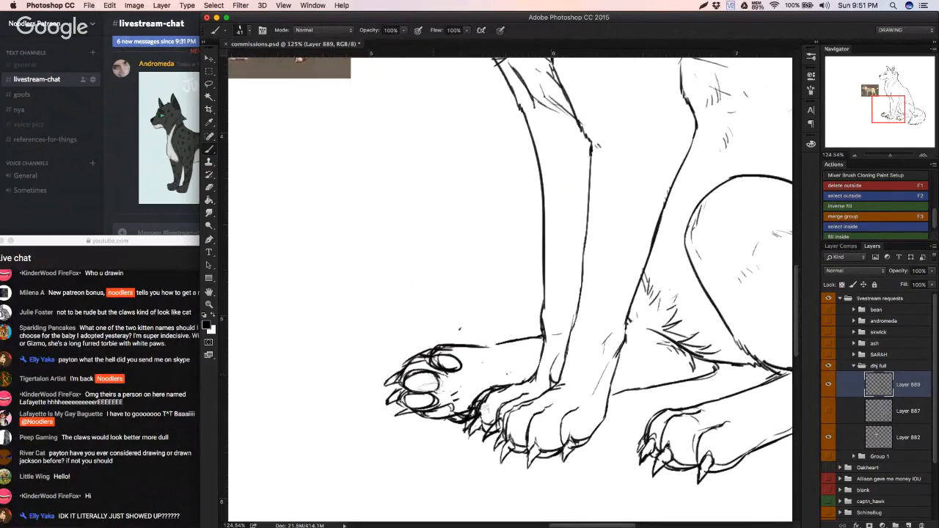
key(e)
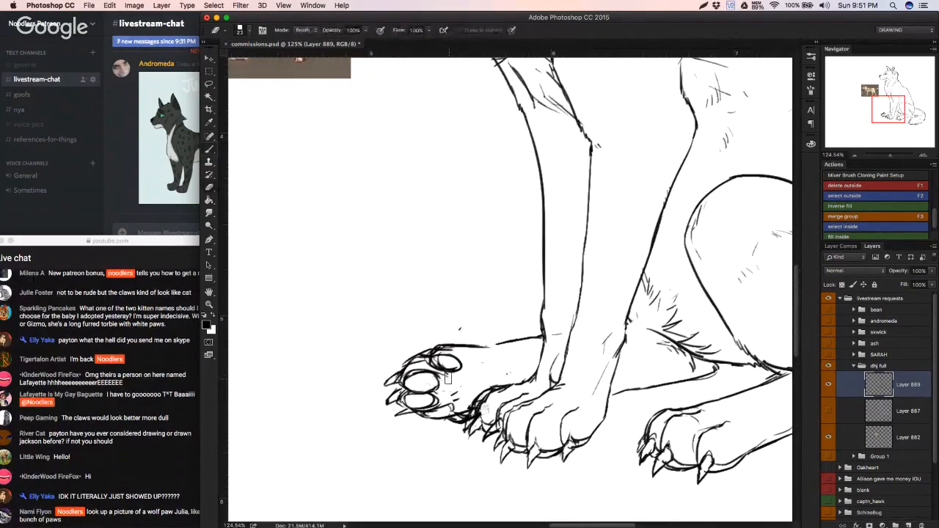
Step: Draw the large main pad behind the toe pads of the far hind paw and darken the crease between them
key(b)
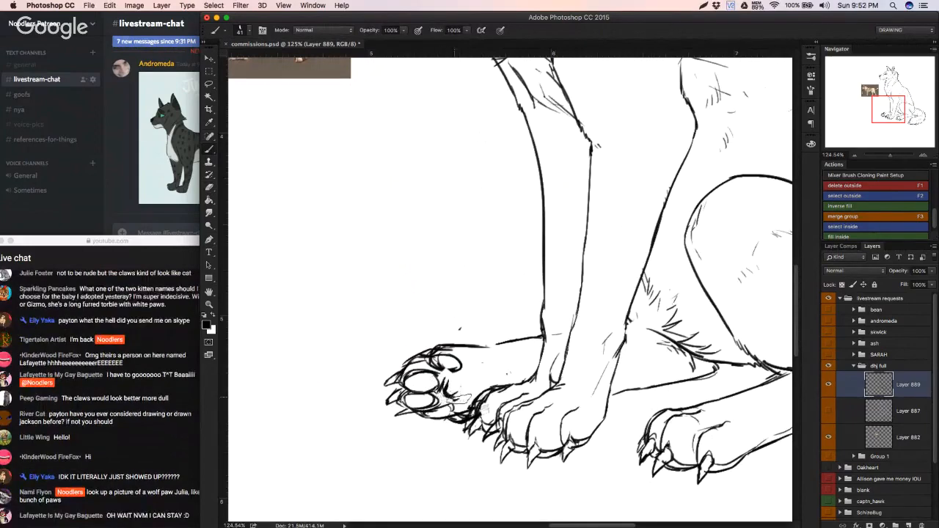
drag(456, 409, 473, 407)
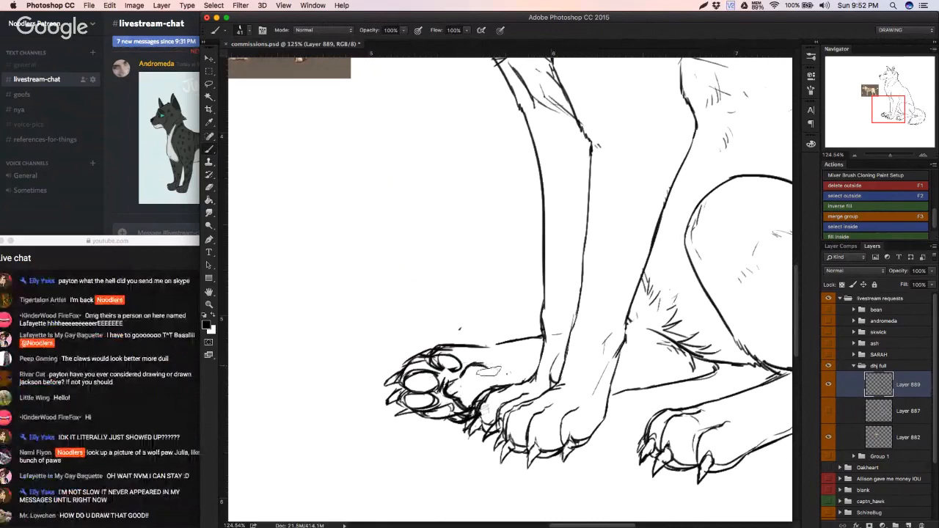
mouse_move(481, 364)
mouse_down()
mouse_move(489, 373)
mouse_move(478, 391)
mouse_up()
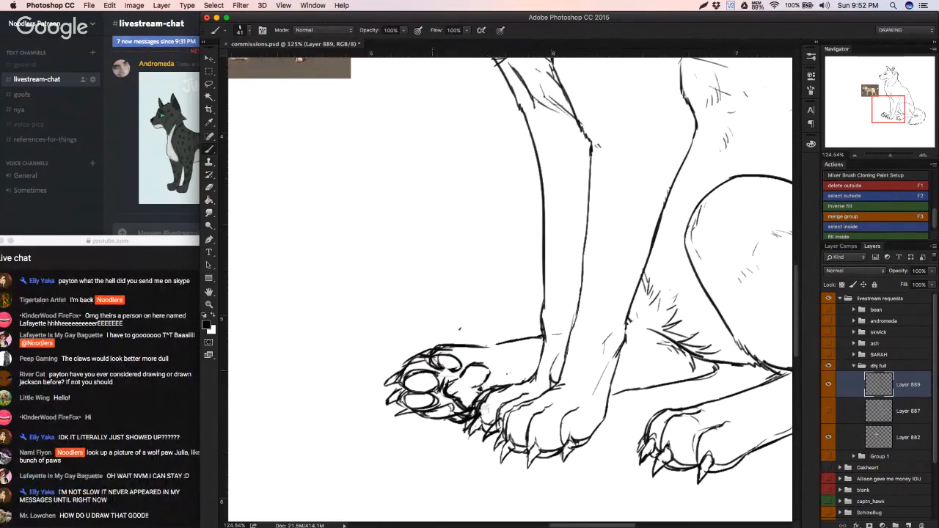
mouse_move(429, 371)
mouse_down()
mouse_move(360, 394)
mouse_move(493, 376)
mouse_up()
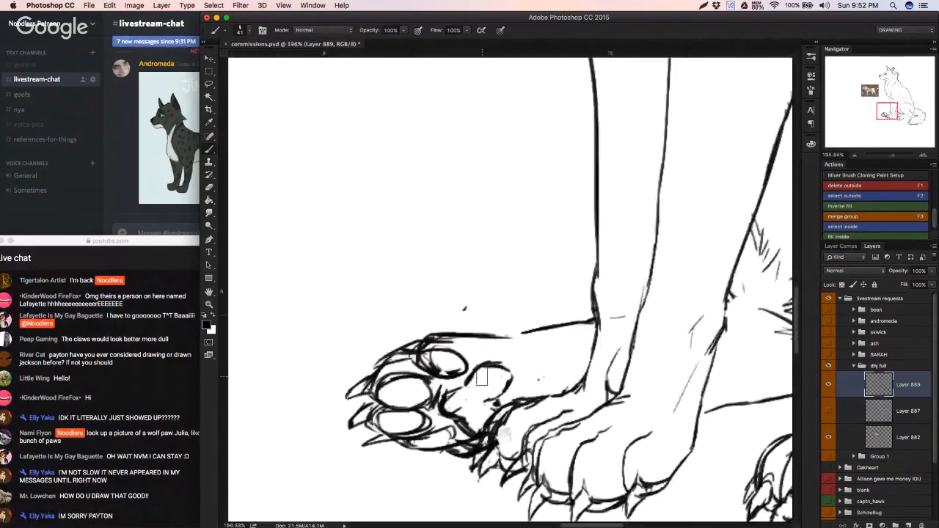
click(214, 5)
click(242, 6)
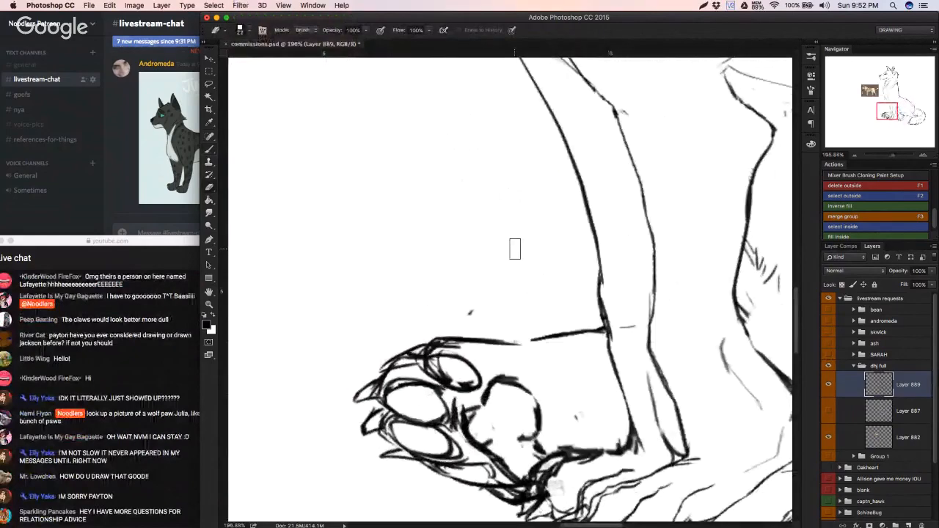
key(super+z)
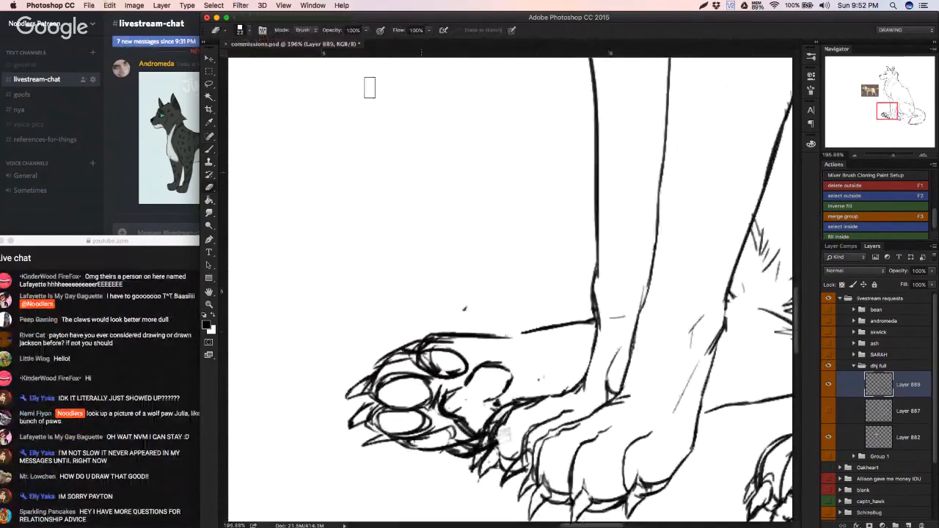
drag(375, 204, 405, 225)
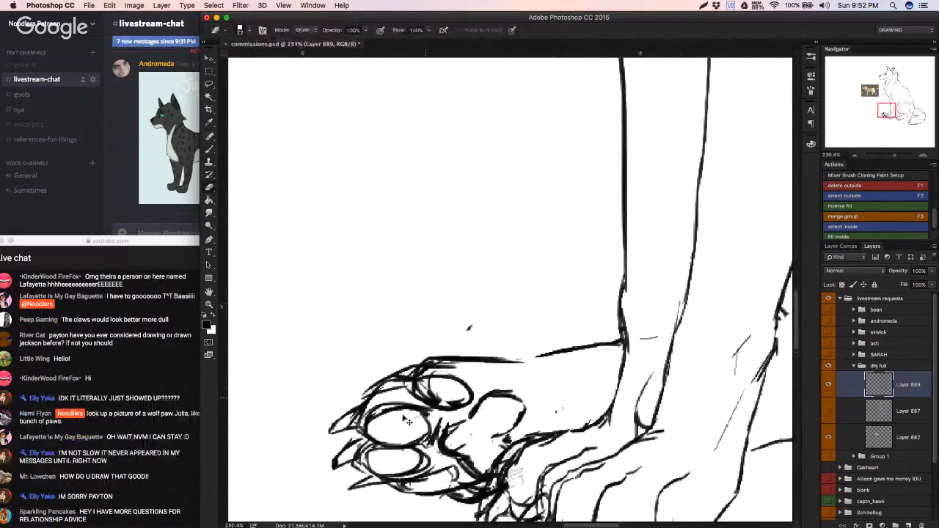
Step: Lasso the far hind paw around its toes, claws and pads
key(l)
mouse_move(346, 381)
mouse_down()
mouse_move(318, 387)
mouse_move(336, 518)
mouse_up()
drag(495, 525, 473, 506)
key(super+d)
mouse_move(333, 396)
mouse_down()
mouse_move(440, 513)
mouse_move(485, 495)
mouse_up()
mouse_move(530, 419)
mouse_down()
mouse_move(379, 307)
mouse_move(317, 324)
mouse_move(326, 400)
mouse_up()
click(242, 5)
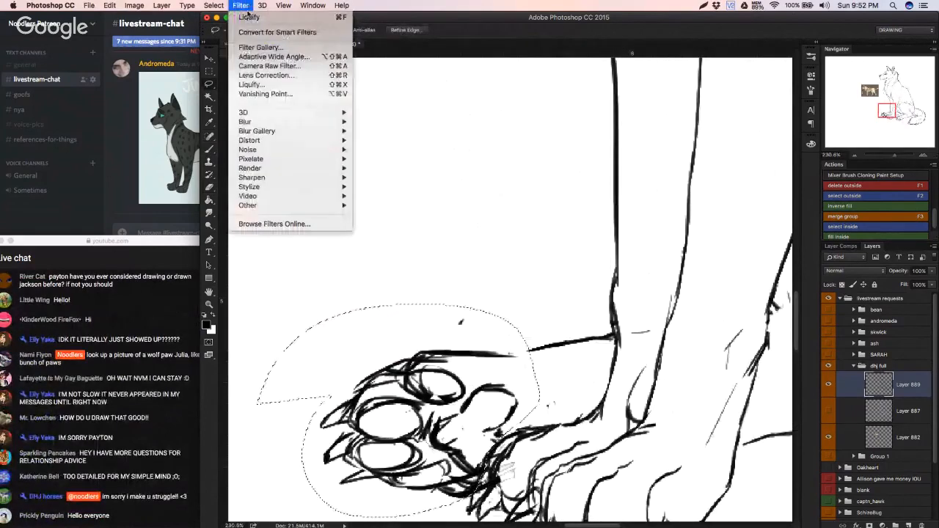
click(250, 17)
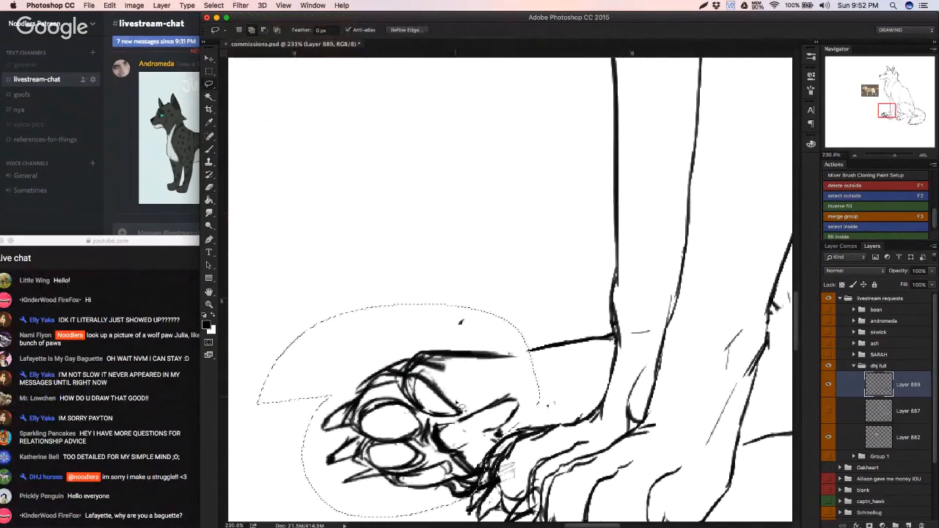
key(Return)
key(super+z)
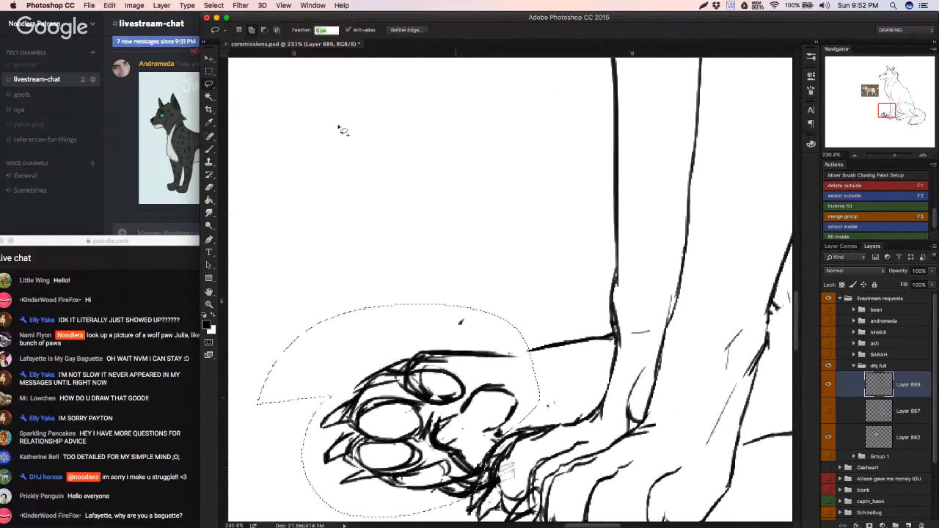
Step: Open the selected paw in the Liquify filter with Advanced Mode on and set the brush size to 43
click(240, 5)
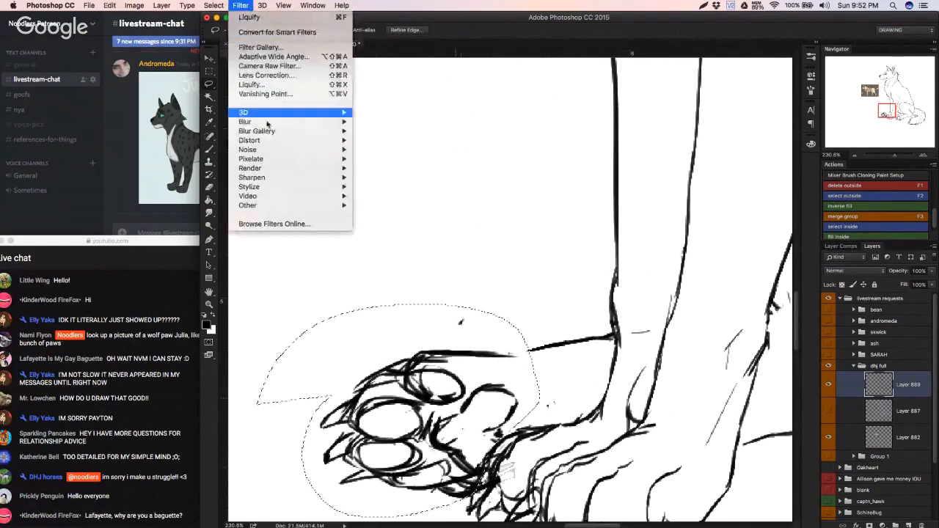
click(262, 86)
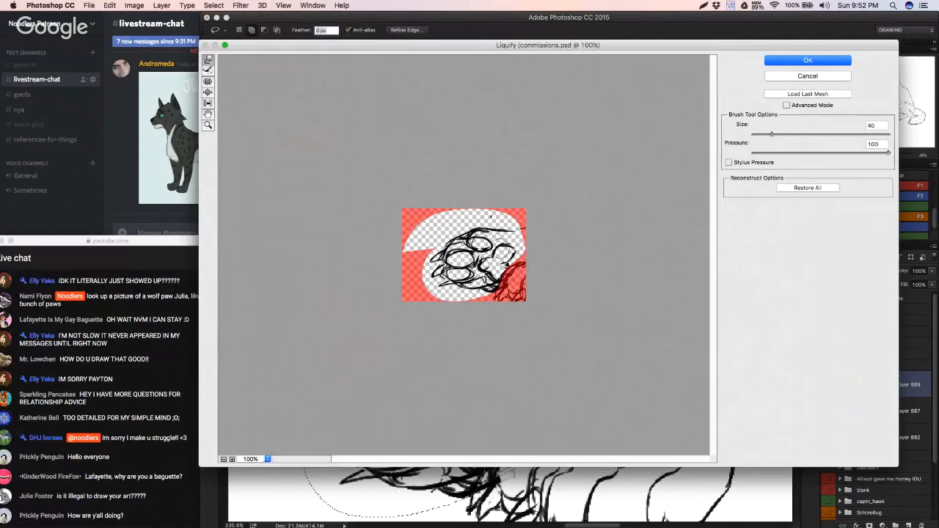
click(800, 105)
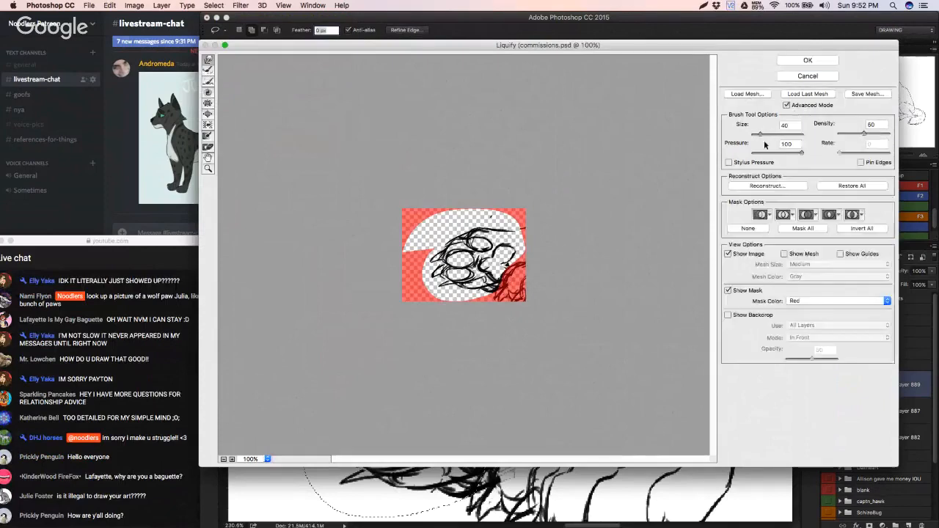
drag(760, 133, 763, 134)
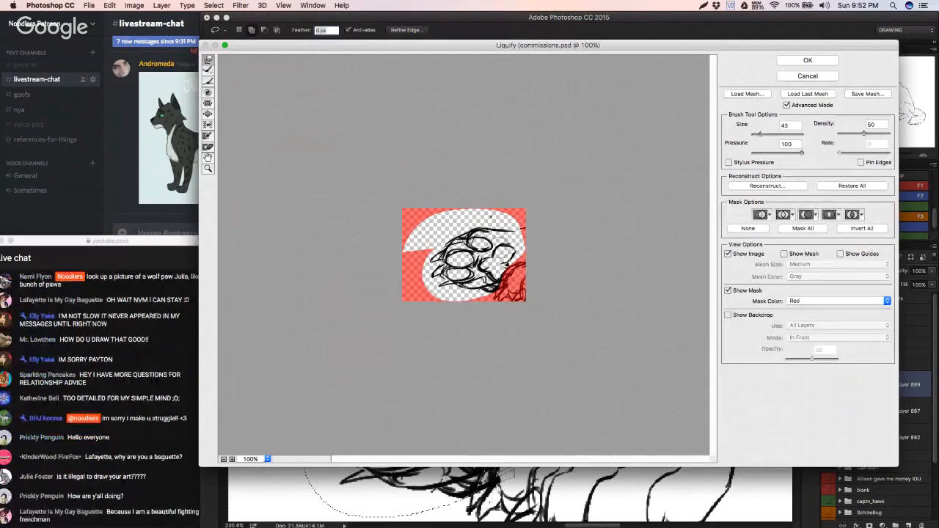
Step: Reshape the paw's main pad, toe pads and rounded top outline with small Liquify warp strokes, undoing the unwanted ones
key(super+z)
drag(503, 254, 506, 258)
key(super+z)
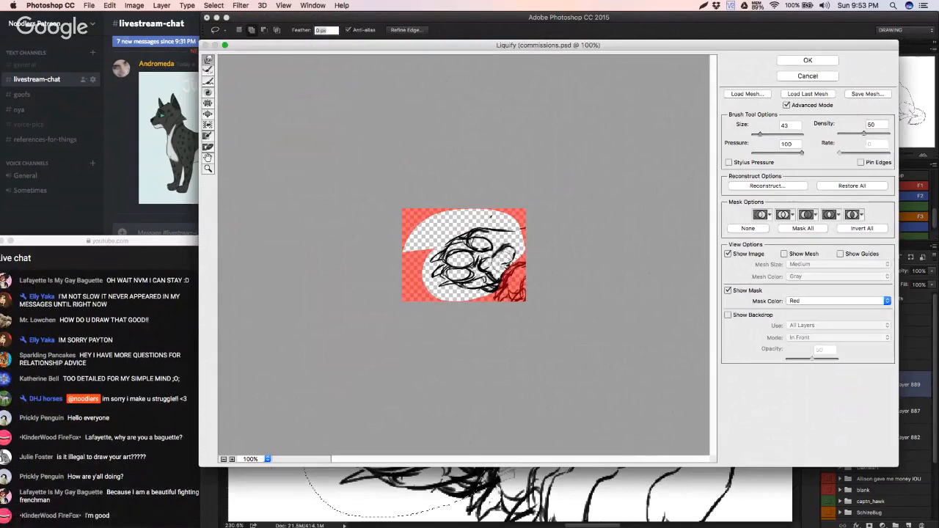
mouse_move(466, 280)
mouse_down()
mouse_move(453, 265)
mouse_move(464, 264)
mouse_up()
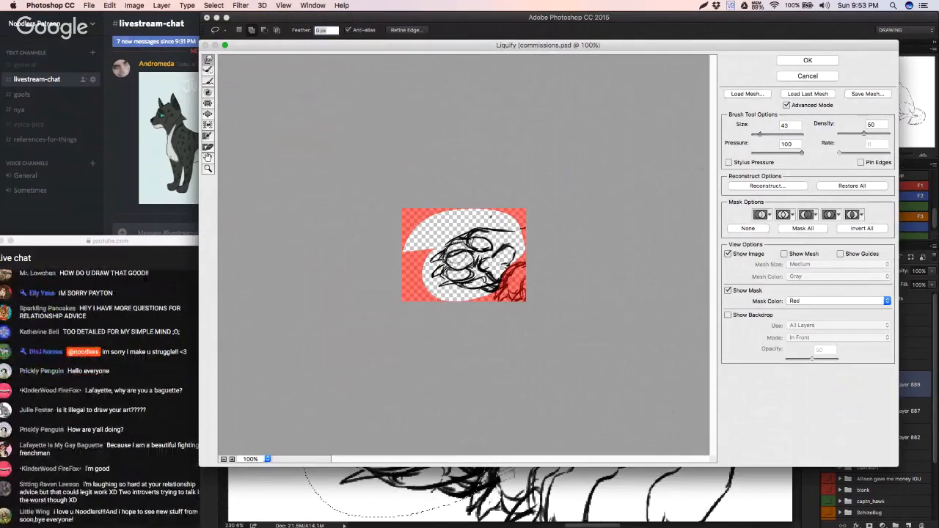
key(alt)
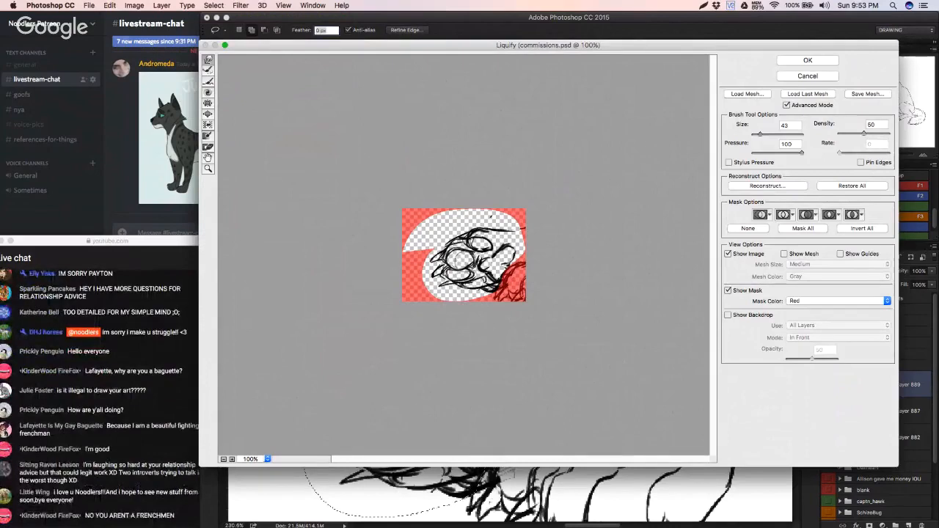
key(alt)
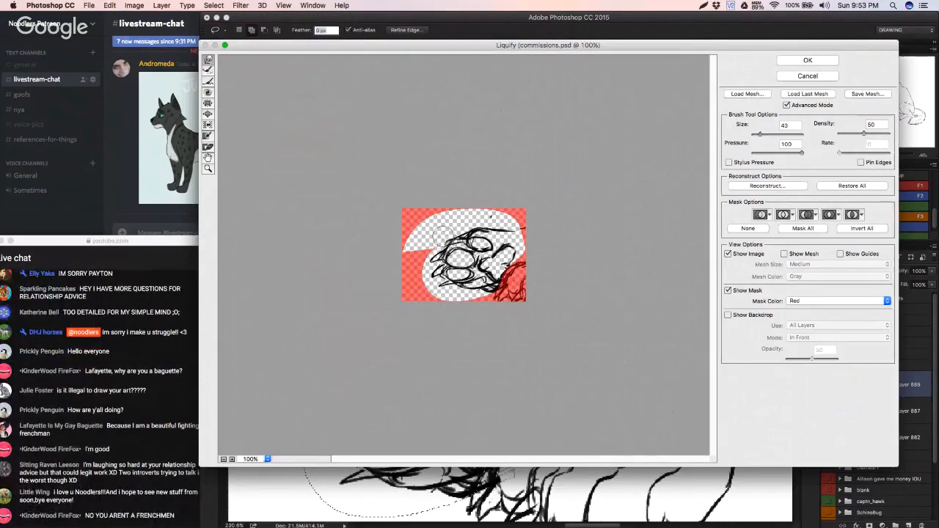
key(alt)
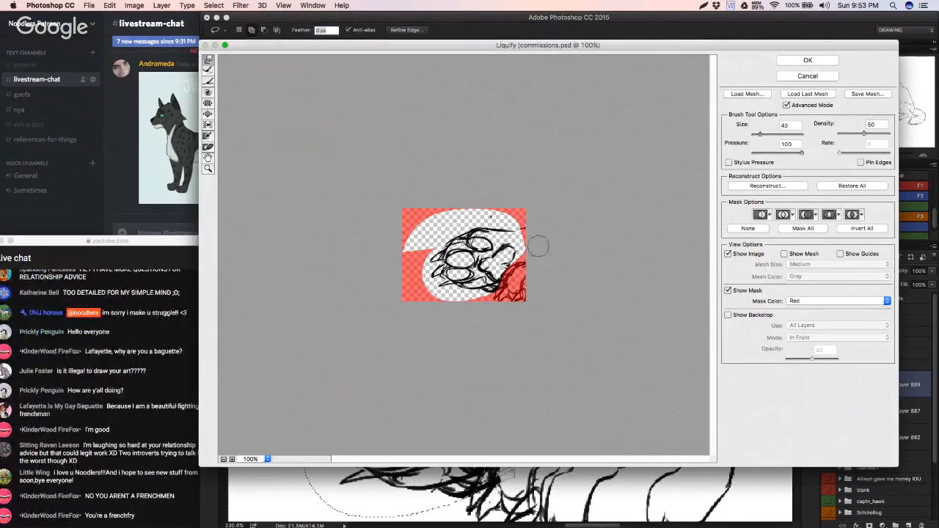
click(818, 94)
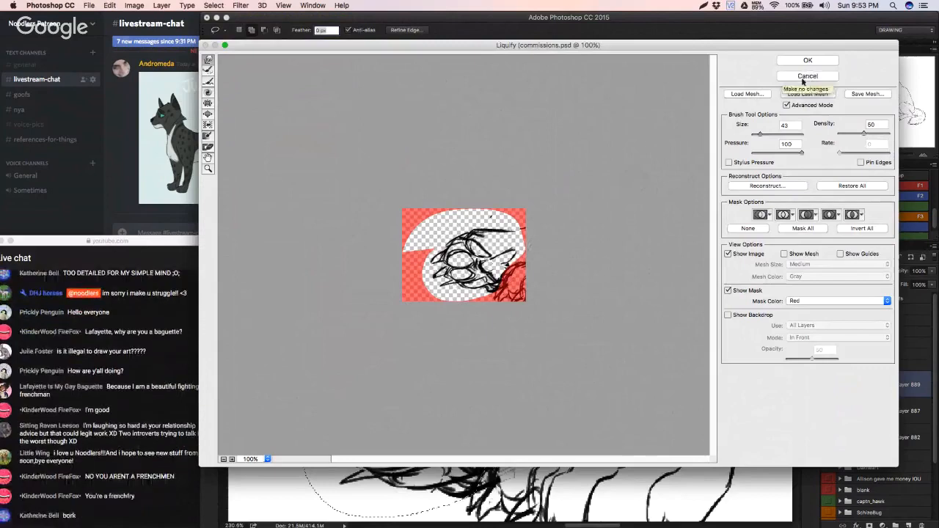
click(807, 94)
key(alt)
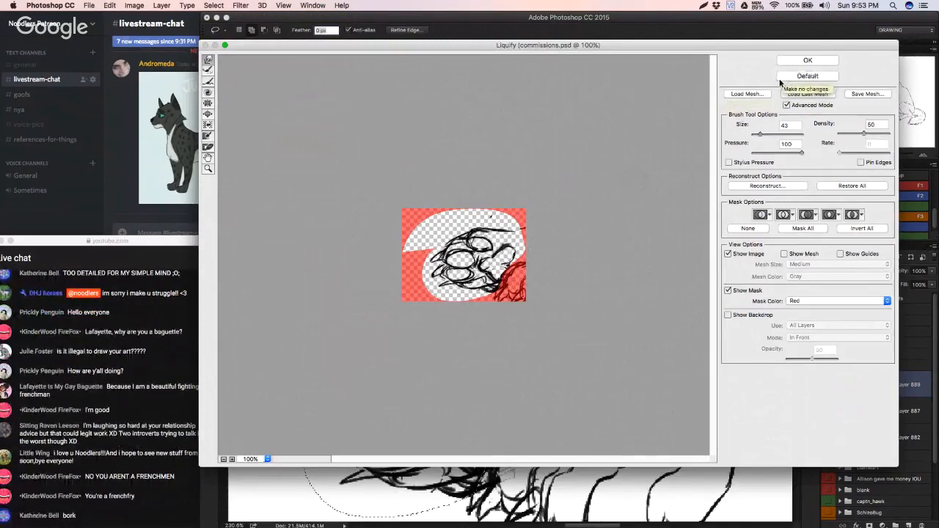
alt+click(783, 79)
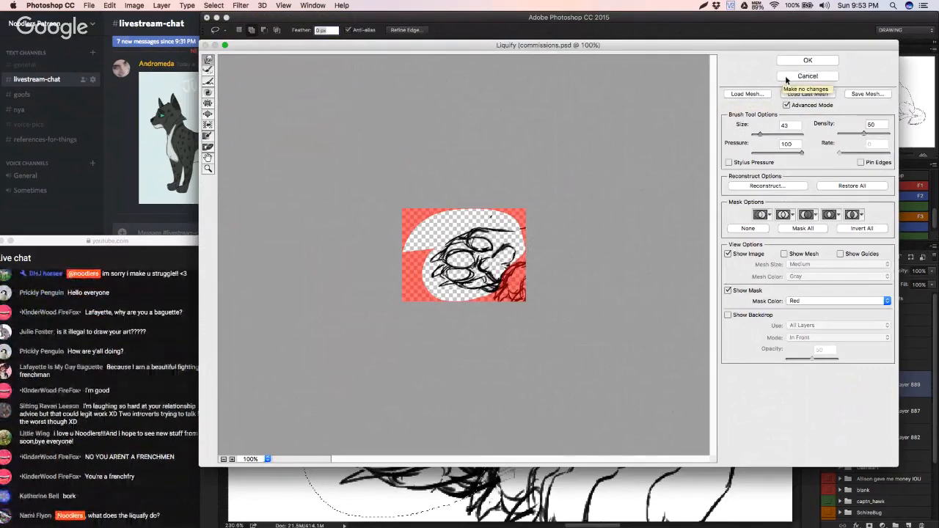
Step: Apply the Liquify changes to the far hind paw, then deselect it and return to the Brush tool
click(805, 62)
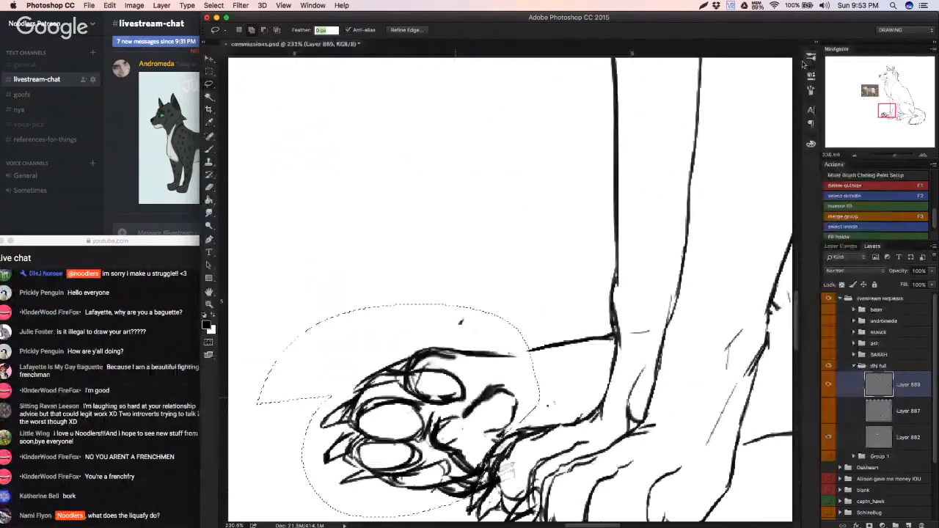
key(super+d)
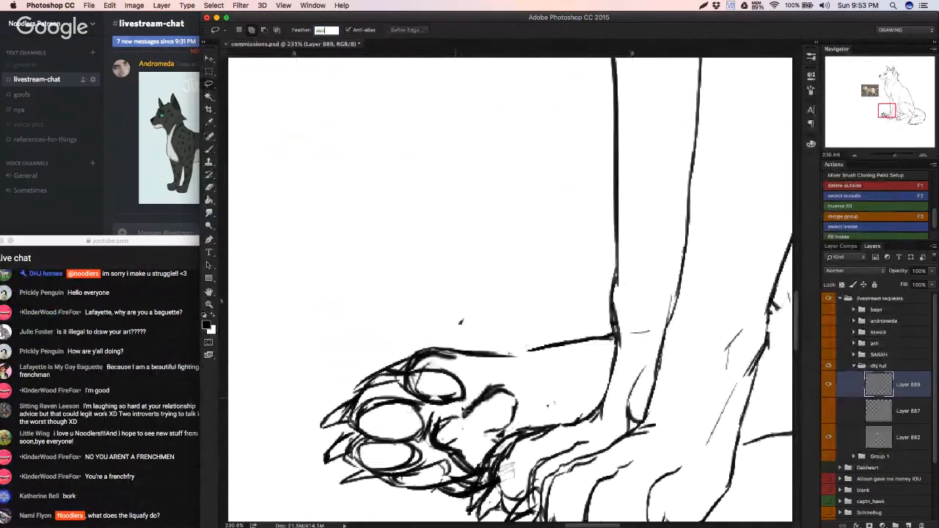
click(209, 149)
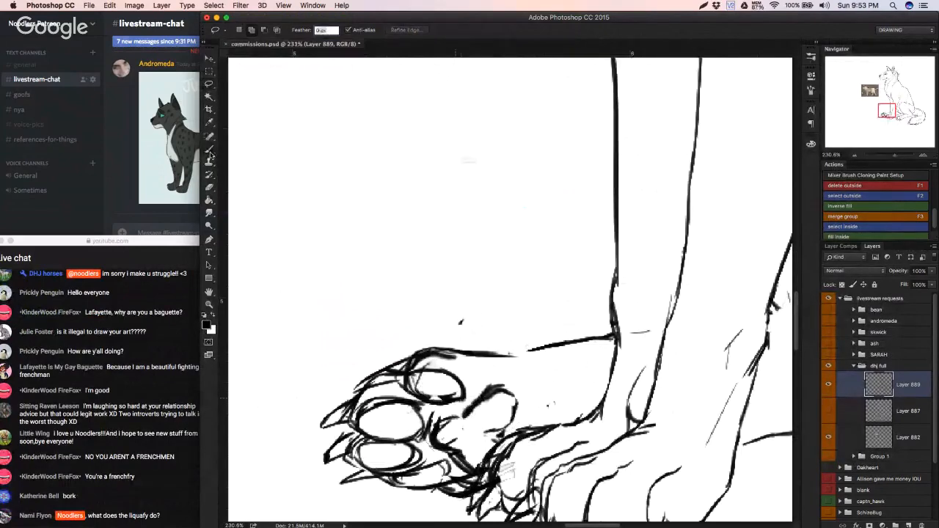
Step: Erase the rough outer outline of the far hind paw's upper toe and redraw it as one clean curve
key(Return)
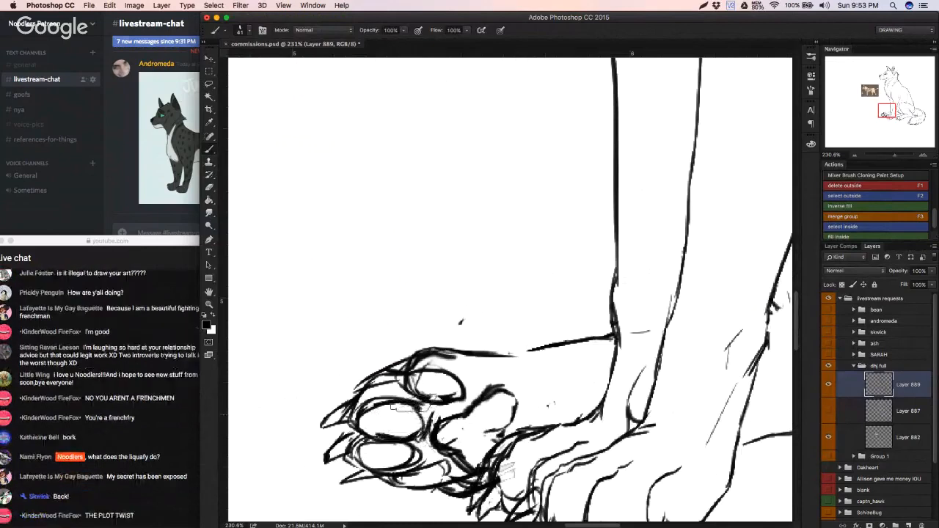
key(e)
key(b)
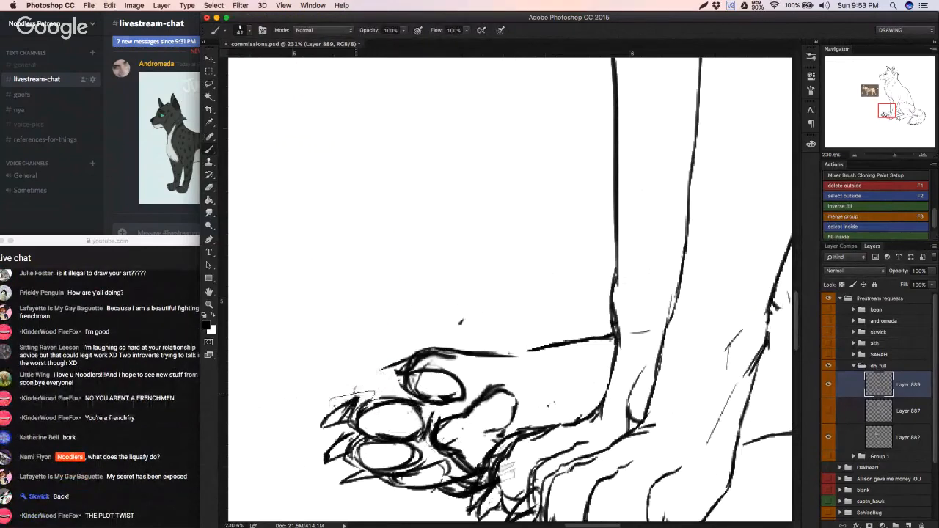
mouse_move(356, 399)
mouse_down()
mouse_move(375, 369)
mouse_move(416, 357)
mouse_move(368, 375)
mouse_move(406, 363)
mouse_up()
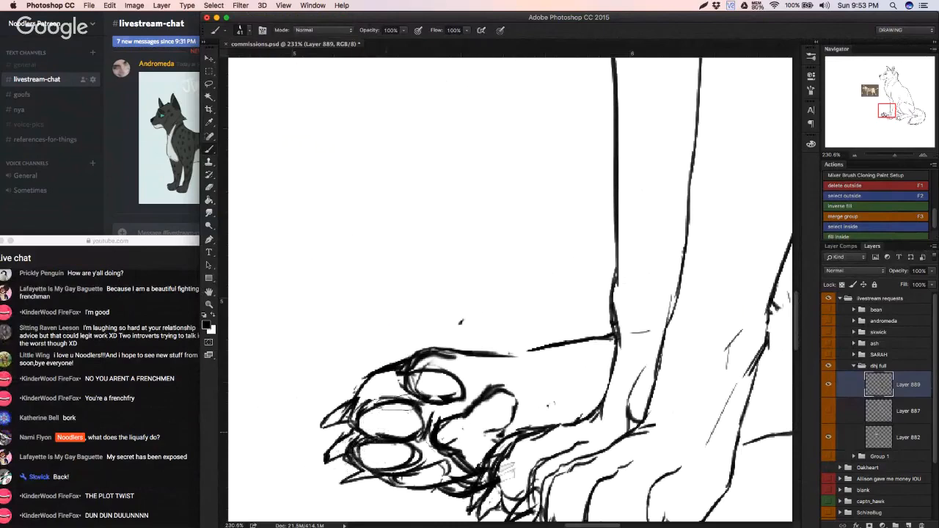
Step: Ink a short claw at the tip of the far hind paw's uppermost toe, undoing the unwanted strokes
mouse_move(413, 357)
mouse_down()
mouse_move(369, 375)
mouse_move(410, 365)
mouse_move(379, 365)
mouse_up()
key(super+z)
key(alt+super+z)
key(alt+super+z)
key(alt+super+z)
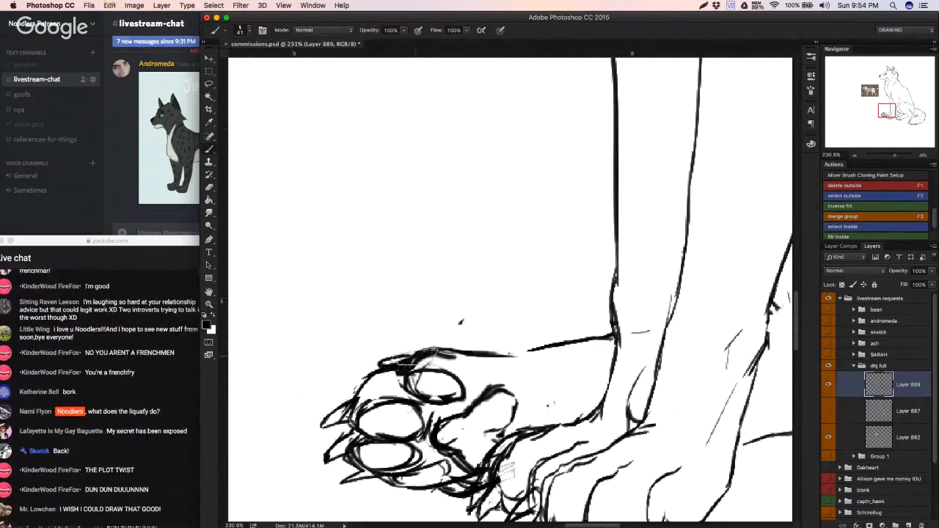
Step: Erase the claw on the far hind paw's lowest toe and redraw it shorter, closer to the toe
scroll(416, 356, down, 1)
key(e)
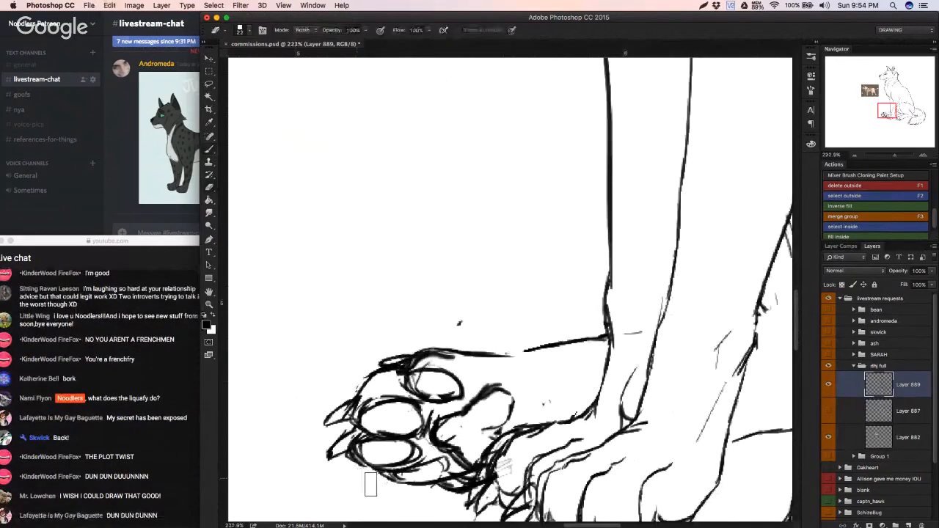
mouse_move(371, 481)
mouse_down()
mouse_move(350, 471)
mouse_move(378, 465)
mouse_move(357, 456)
mouse_move(411, 470)
mouse_move(395, 481)
mouse_move(336, 476)
mouse_move(392, 459)
mouse_up()
key(b)
key(alt+super+z)
key(alt+super+z)
key(alt+super+z)
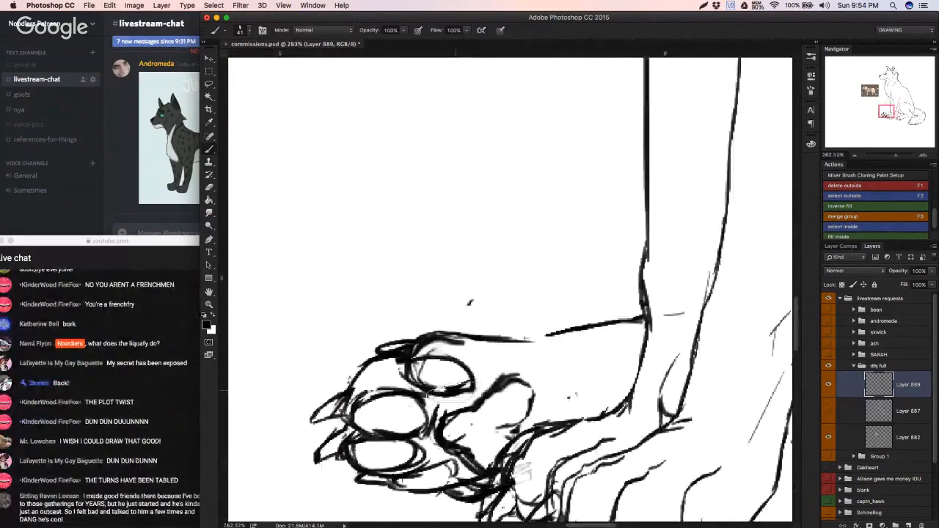
Step: Clean stray lines around the far hind paw's toe pads with a smaller eraser and re-ink the middle pad's edge
key(e)
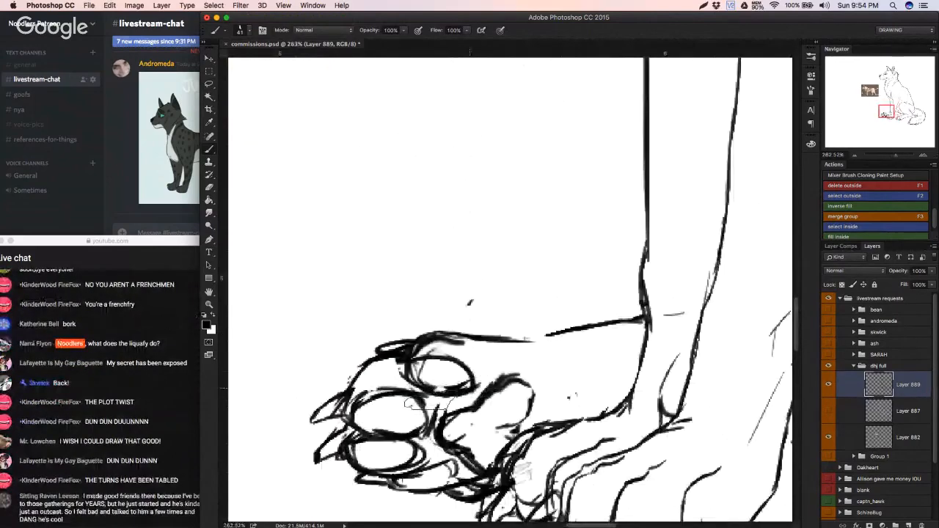
right_click(487, 377)
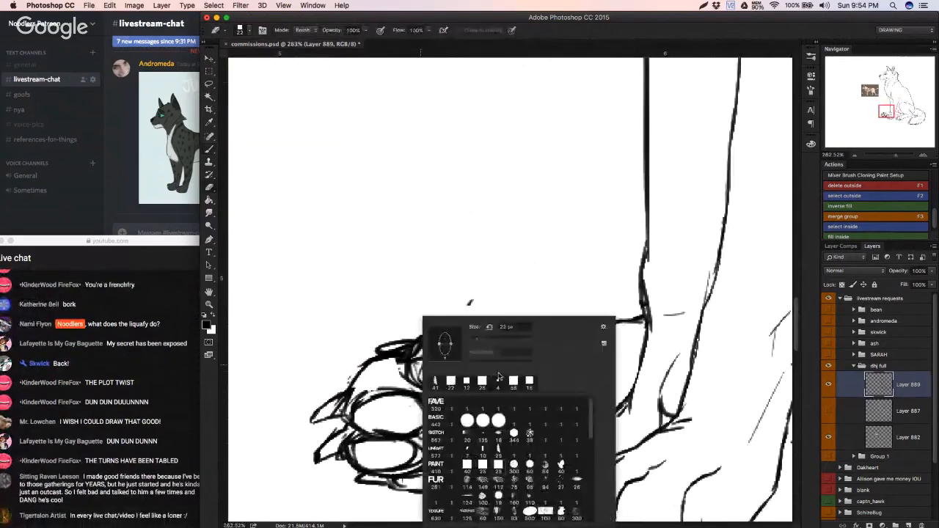
click(476, 343)
click(399, 382)
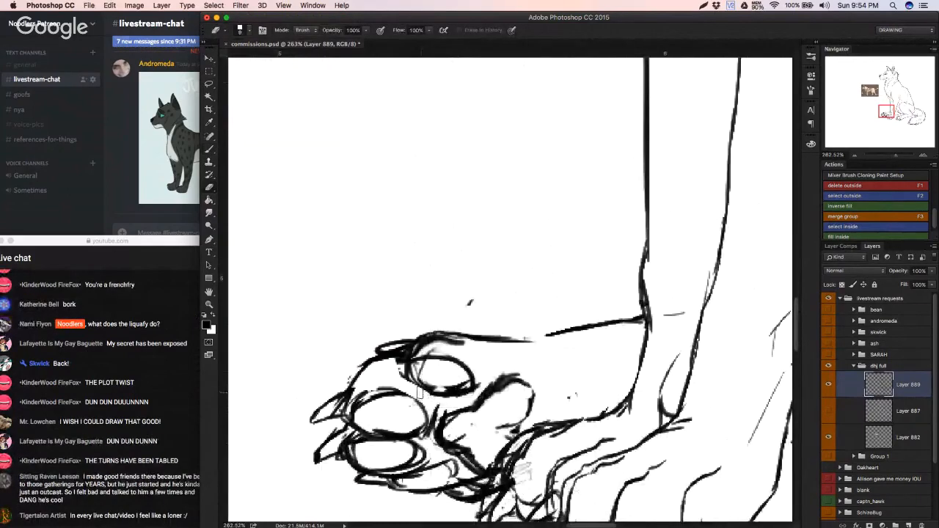
key(b)
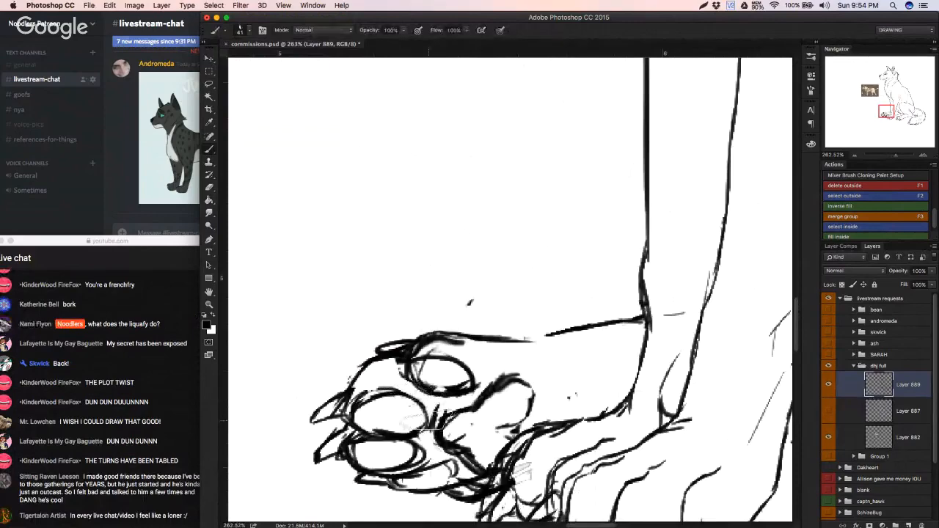
mouse_move(445, 410)
mouse_down()
mouse_move(390, 431)
mouse_move(403, 438)
mouse_up()
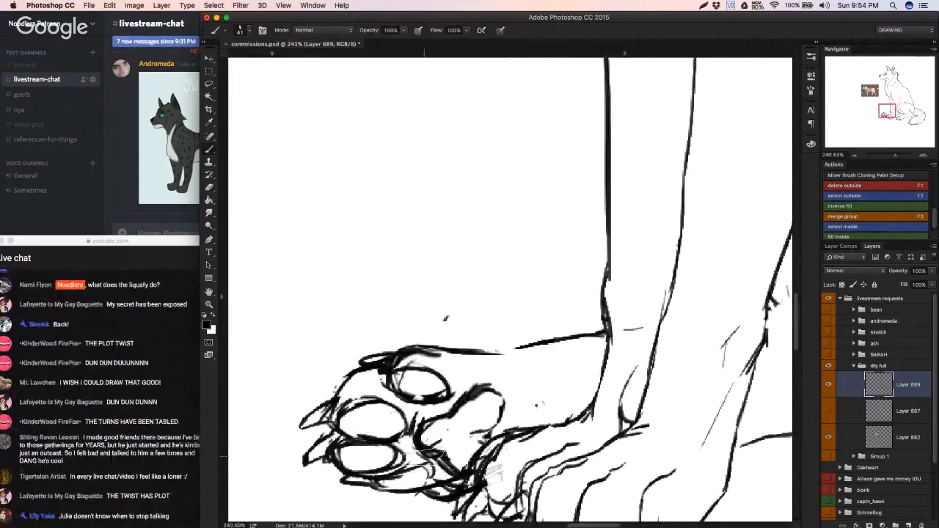
key(e)
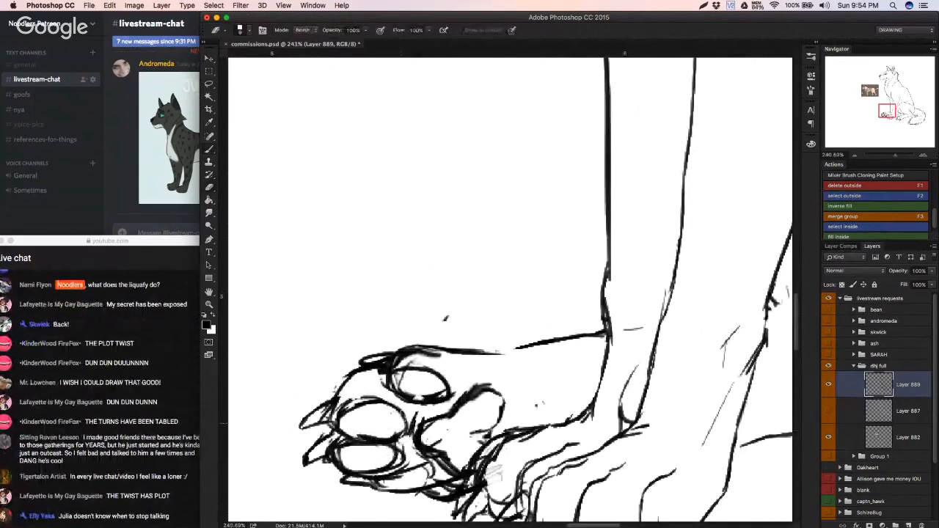
key(b)
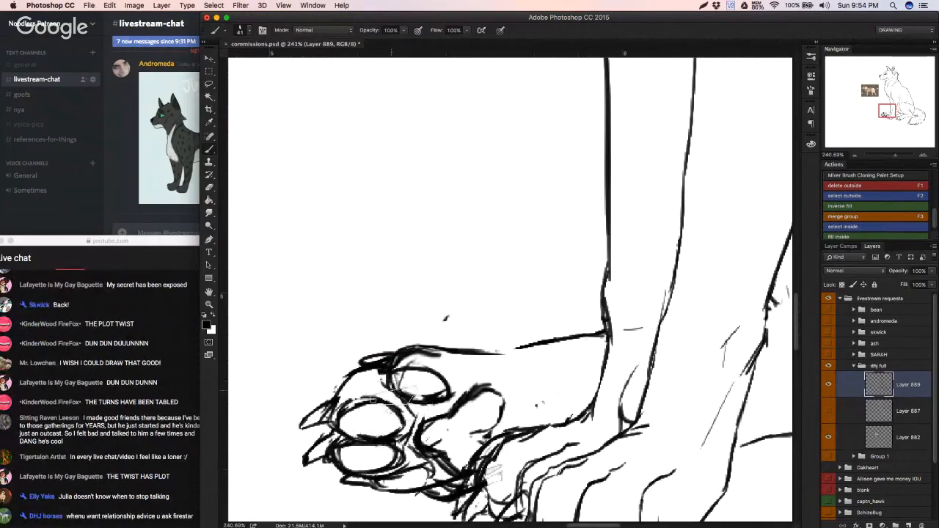
Step: Refine the main pad's rounded edge on the far hind paw and close the gap in the foot's upper outline
mouse_move(451, 456)
mouse_down()
mouse_move(377, 486)
mouse_move(440, 471)
mouse_up()
key(super+z)
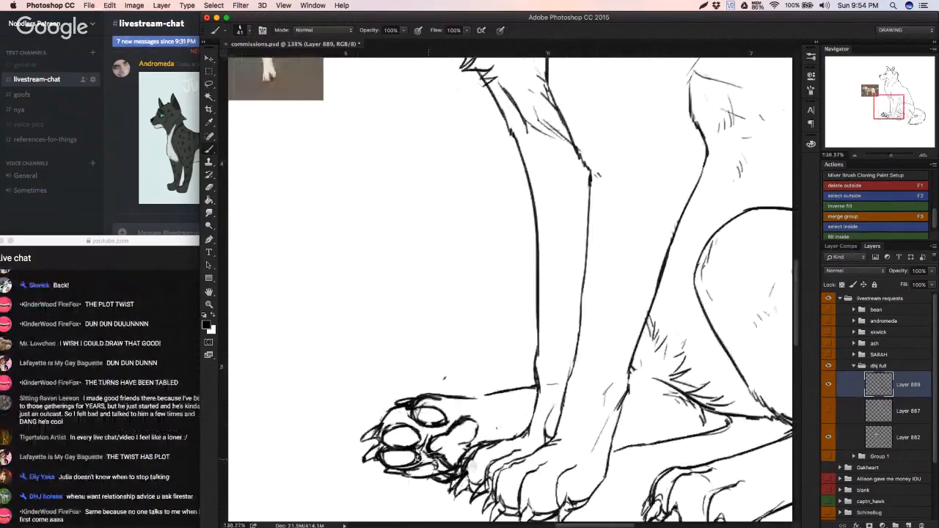
key(super+z)
mouse_move(481, 404)
mouse_down()
mouse_move(411, 430)
mouse_move(465, 418)
mouse_up()
key(e)
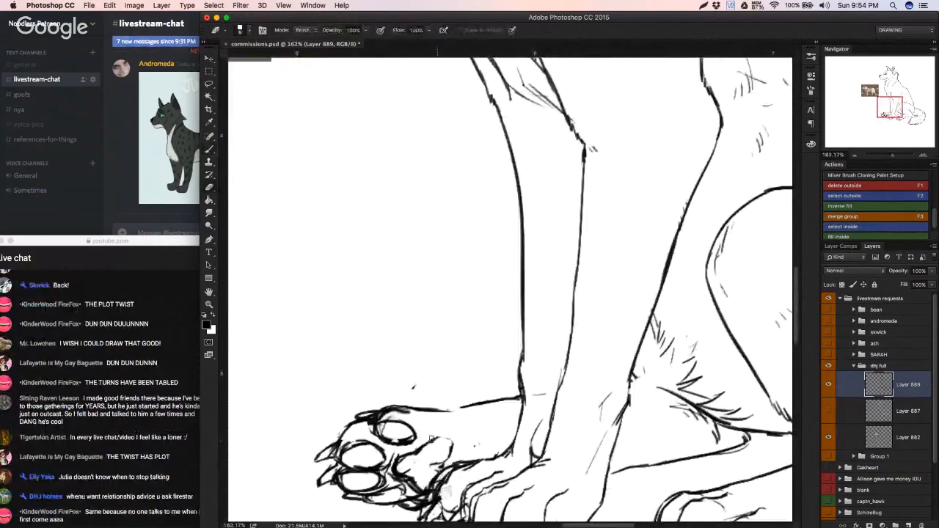
key(b)
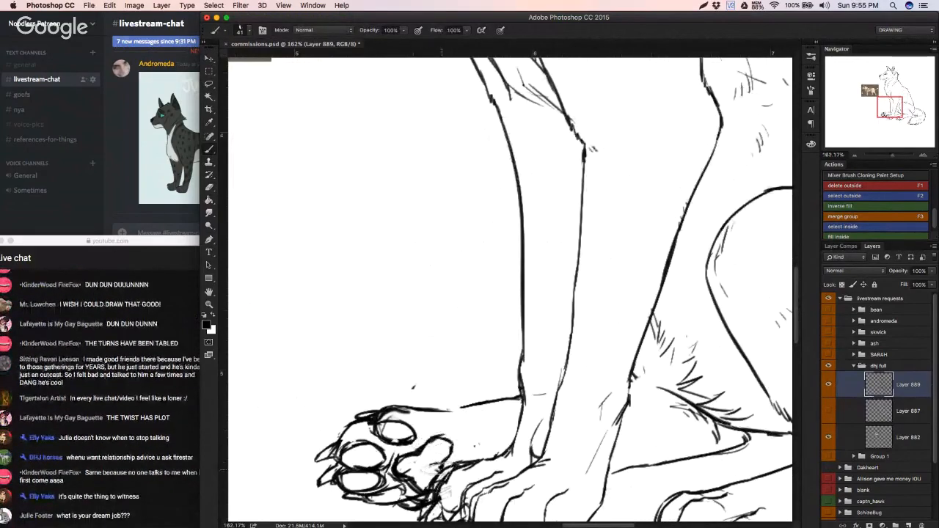
drag(443, 456, 424, 469)
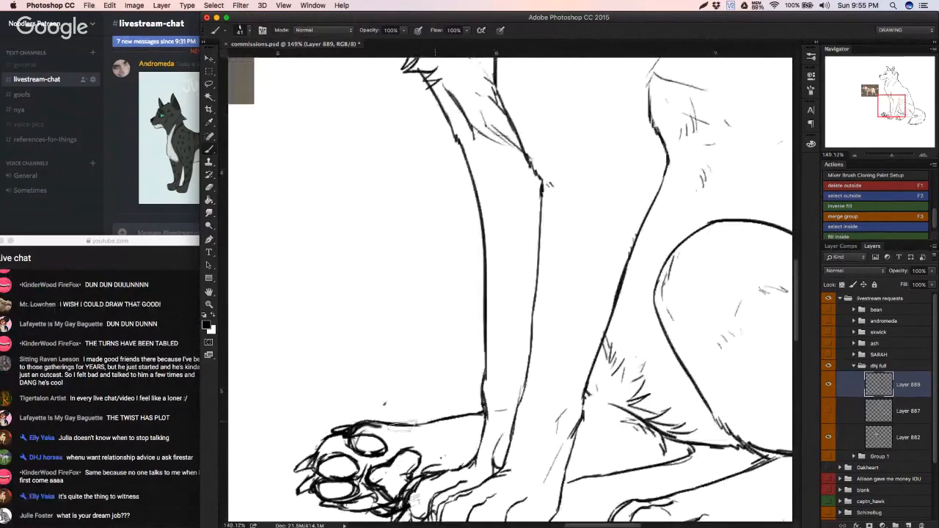
Step: Try short detail strokes along the far hind foot behind the main pad, undoing the unwanted ones
key(super+z)
mouse_move(441, 422)
mouse_down()
mouse_move(465, 416)
mouse_move(408, 428)
mouse_move(453, 413)
mouse_move(429, 424)
mouse_move(474, 417)
mouse_move(477, 425)
mouse_move(446, 439)
mouse_up()
key(super+z)
key(super+z)
key(super+z)
key(super+z)
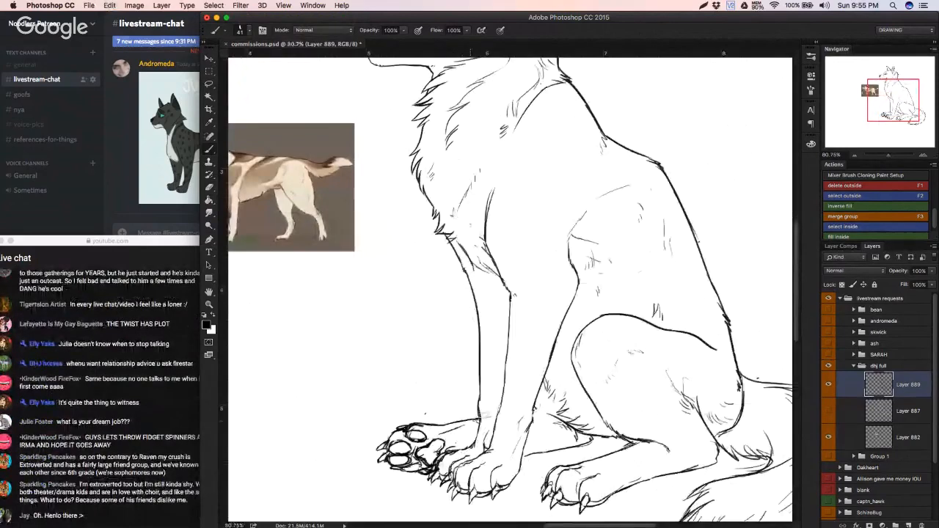
key(super+z)
drag(448, 431, 490, 424)
key(super+z)
key(super+z)
key(super+z)
key(super+z)
Step: Erase the far hind leg's rough underside line behind the foreleg and redraw it curving up to the belly fur
key(e)
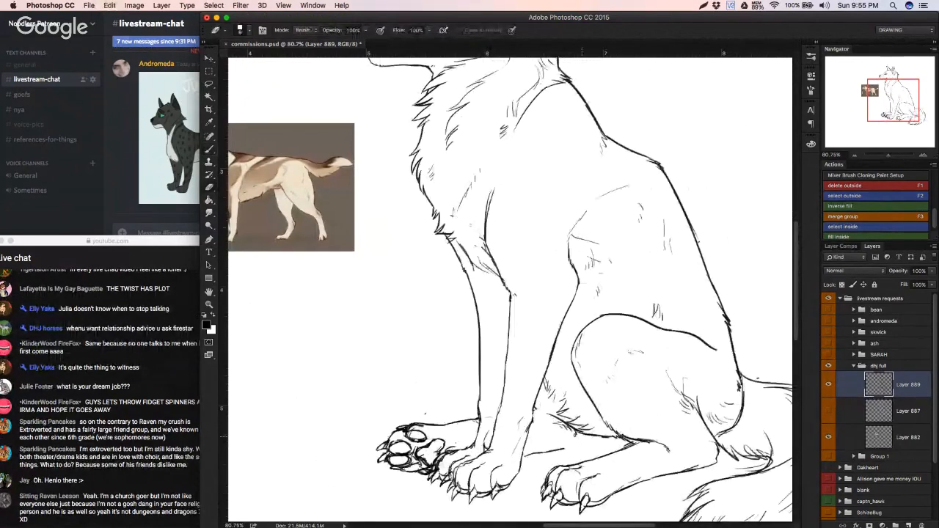
key(b)
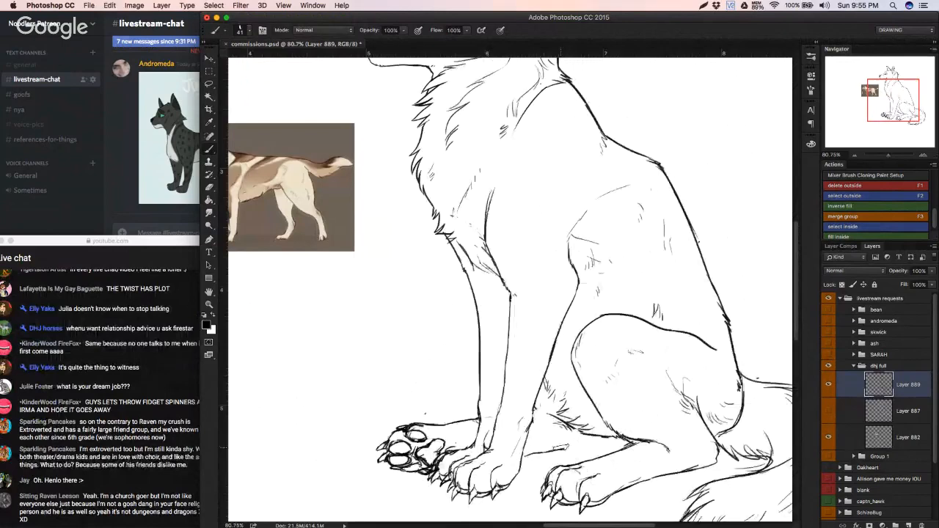
key(super+z)
drag(554, 452, 582, 434)
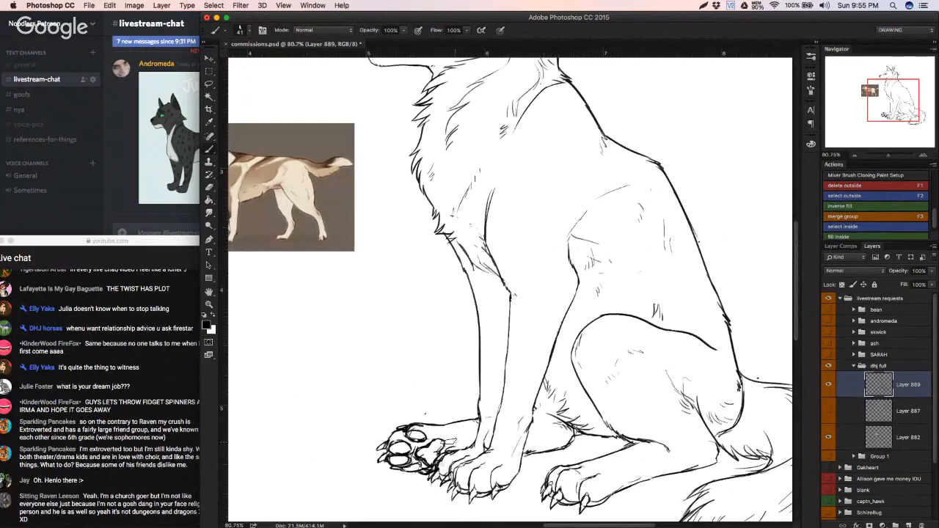
drag(514, 428, 528, 424)
mouse_move(561, 429)
mouse_down()
mouse_move(514, 433)
mouse_move(693, 459)
mouse_up()
Step: Erase and redraw the near hind leg's underside line from paw to heel, and save the document
key(e)
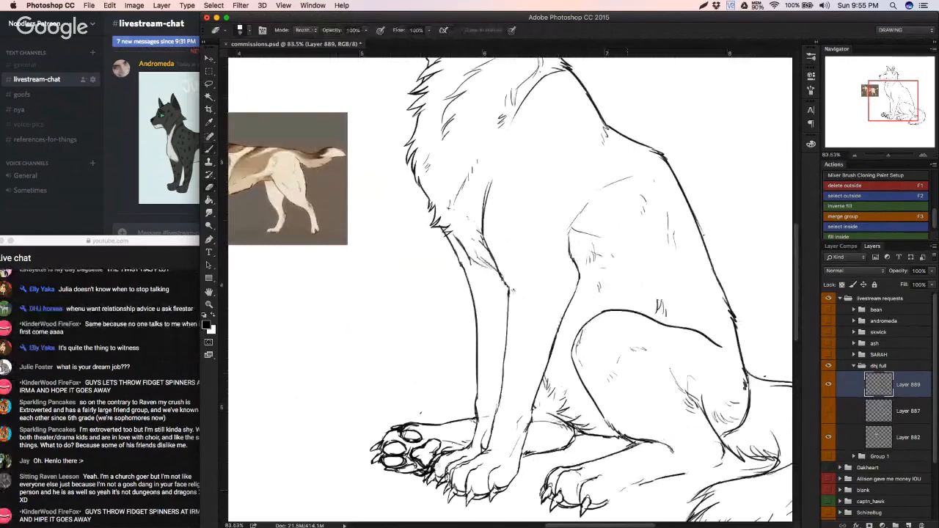
key(b)
drag(602, 506, 734, 449)
key(e)
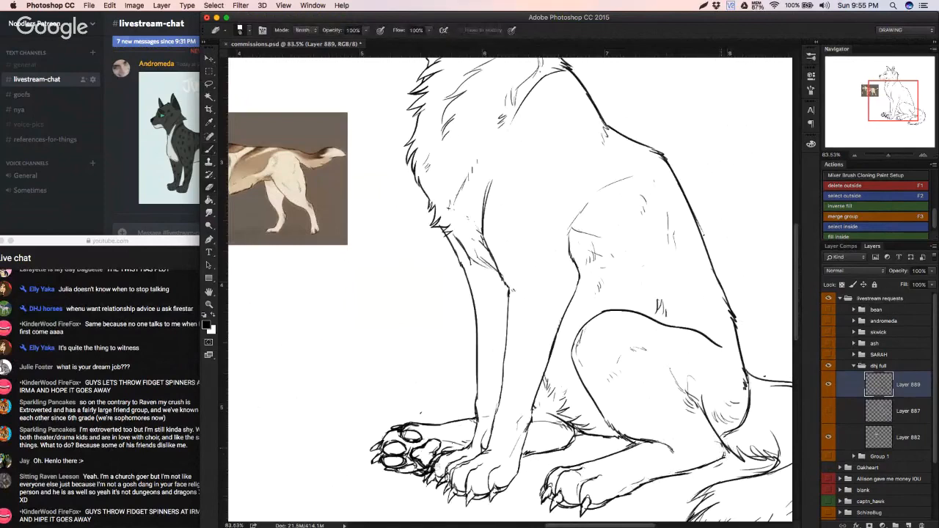
key(b)
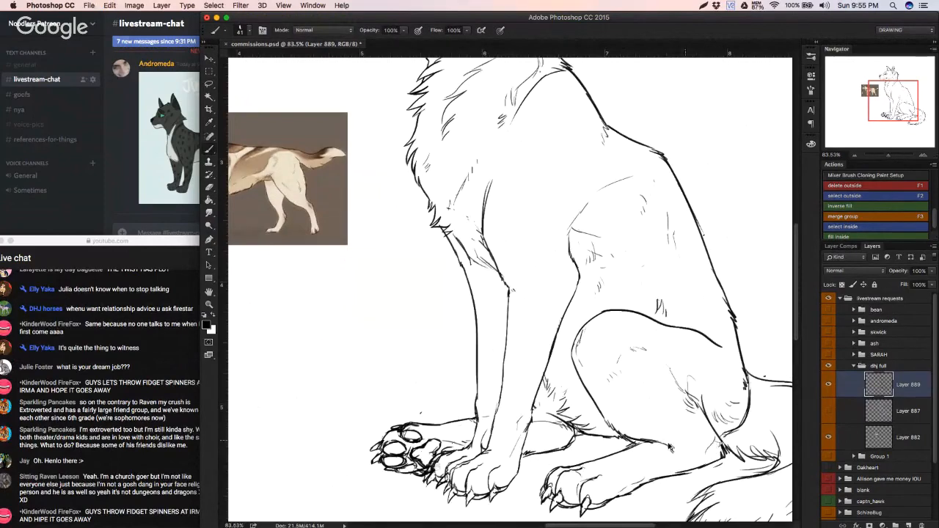
key(e)
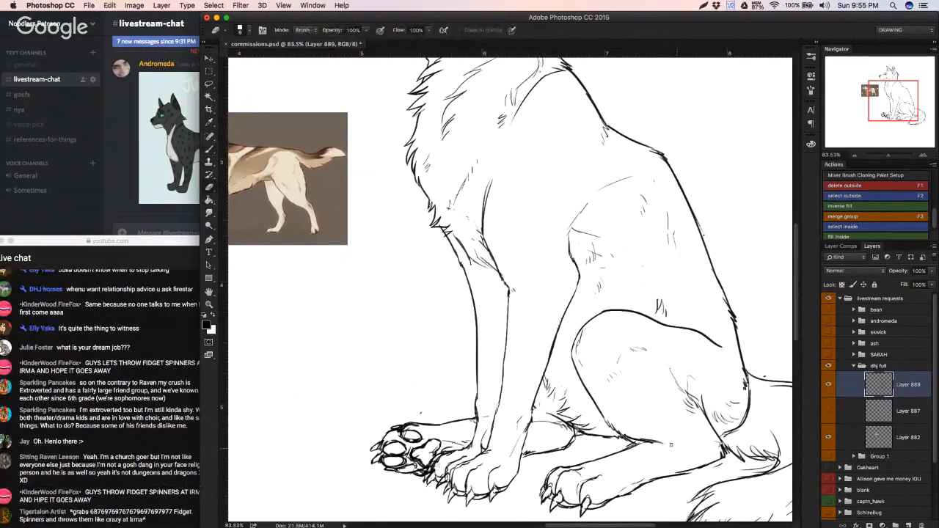
scroll(670, 445, down, 5)
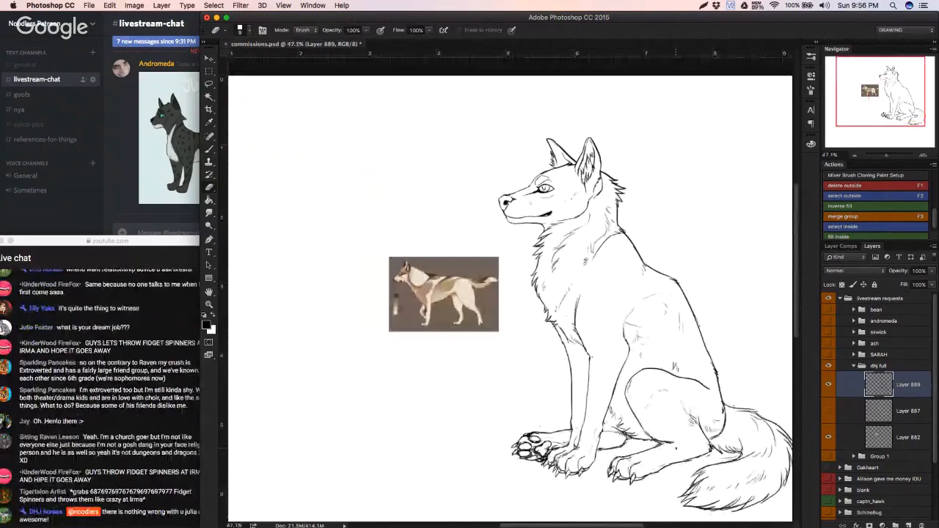
key(super+s)
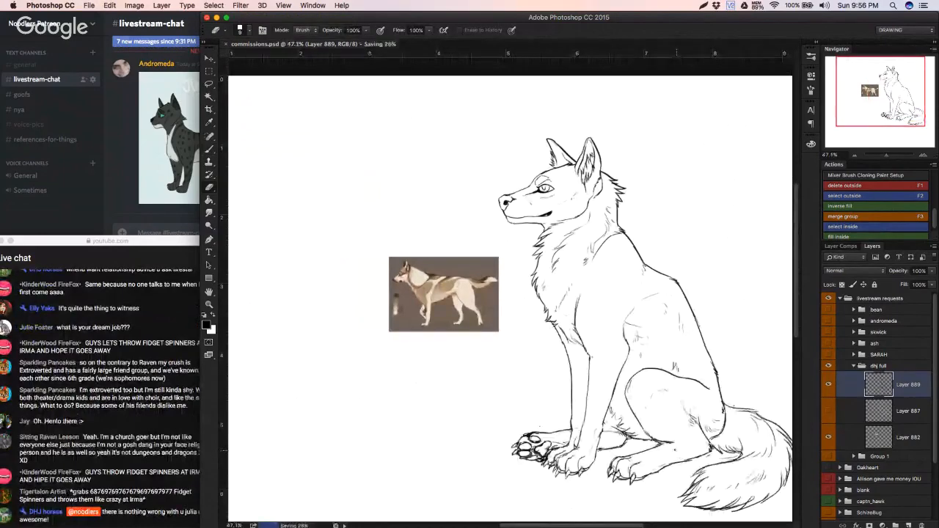
scroll(686, 447, up, 1)
scroll(689, 446, up, 2)
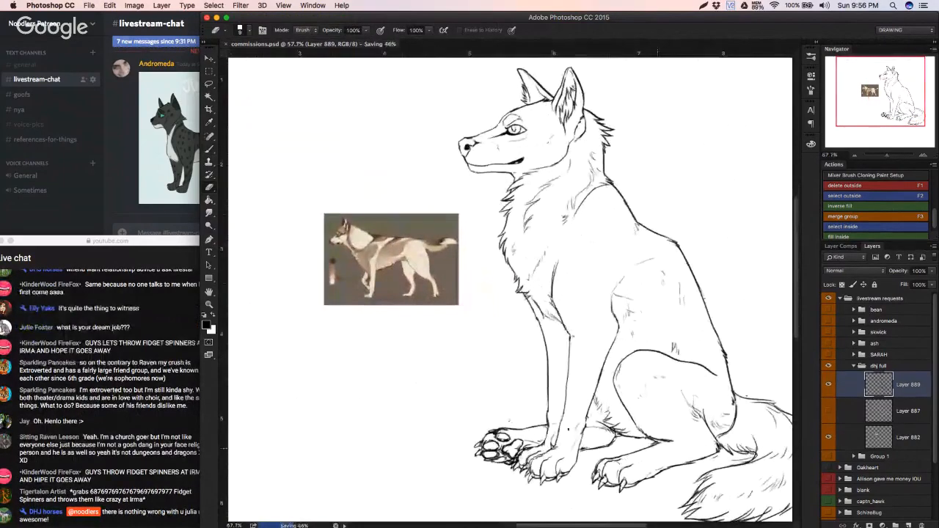
click(210, 442)
click(347, 424)
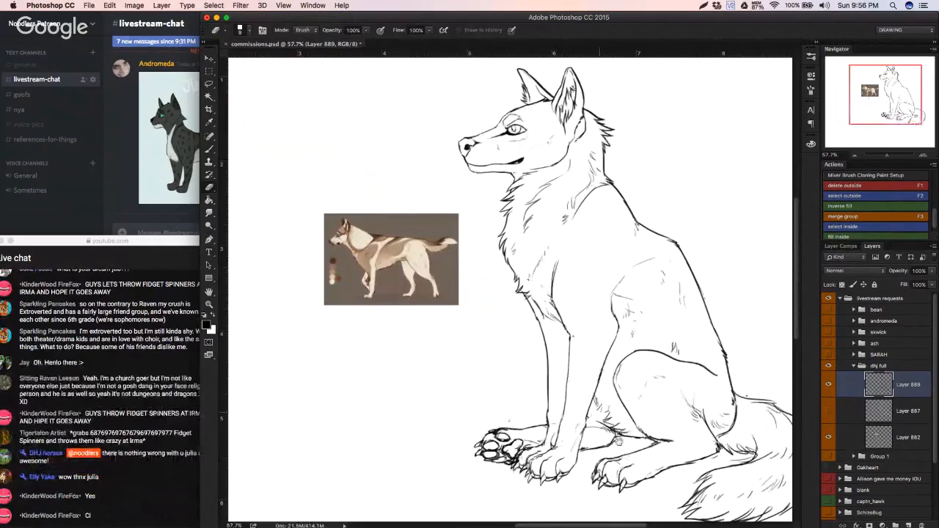
Step: Add short detail and fur strokes to the near hind paw and the forelegs, and save the document
drag(622, 466, 689, 459)
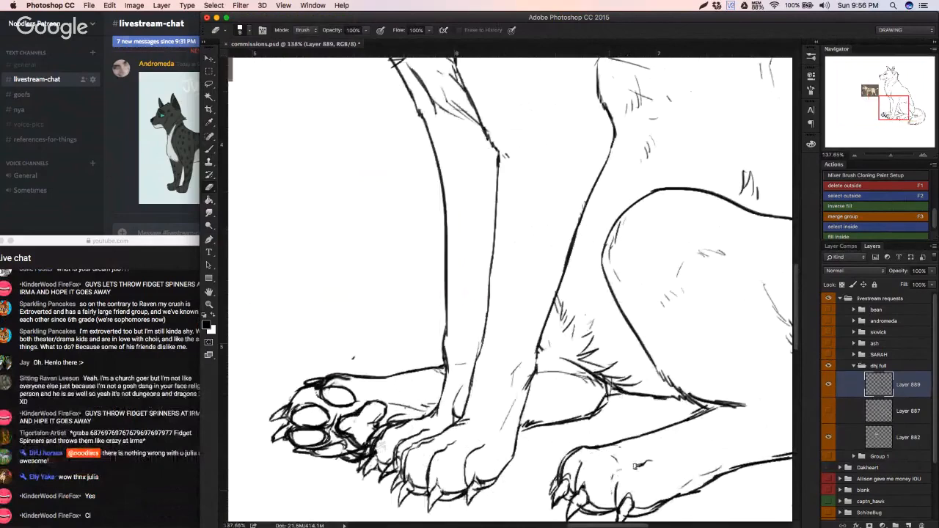
key(b)
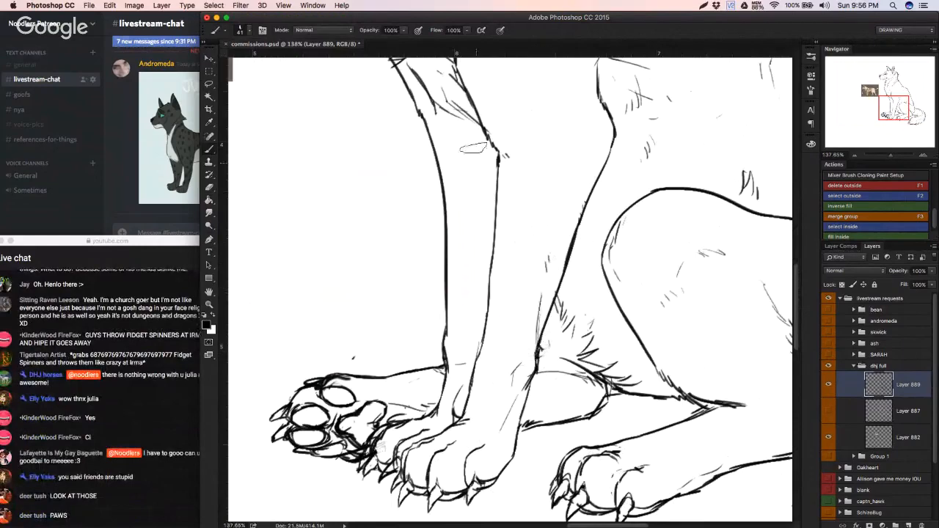
mouse_move(483, 216)
mouse_down()
mouse_move(394, 252)
mouse_move(495, 303)
mouse_up()
key(super+s)
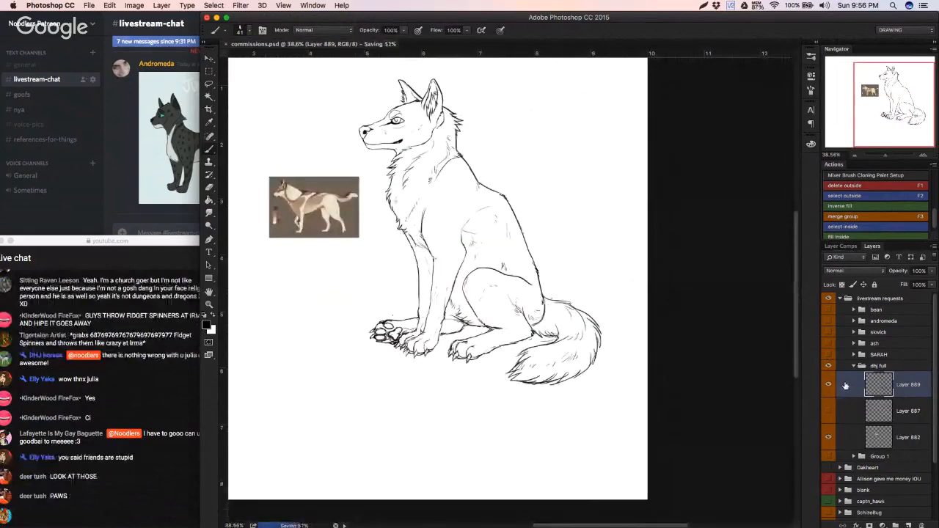
Step: Flip the wolf line art horizontally and shift it slightly to check the drawing, and undo the transformation
drag(402, 367, 353, 278)
key(super+t)
right_click(593, 260)
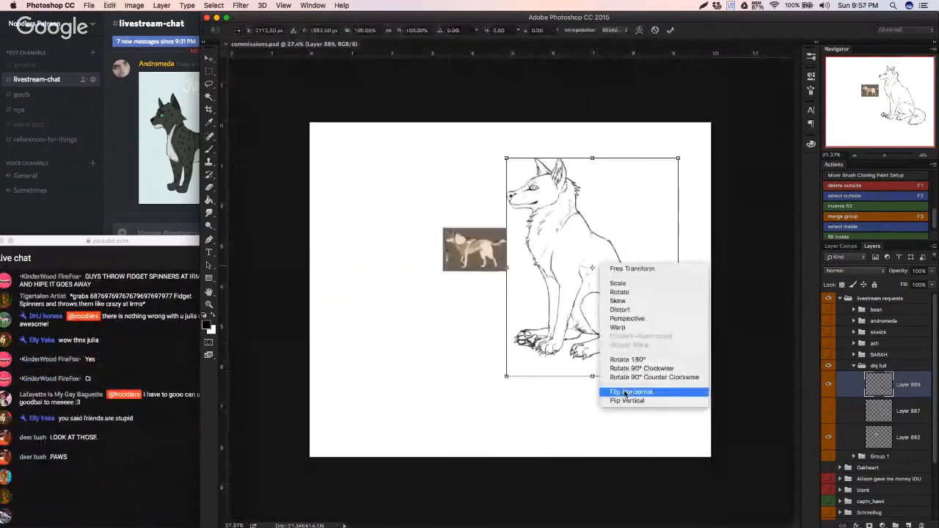
click(623, 388)
drag(638, 314, 622, 315)
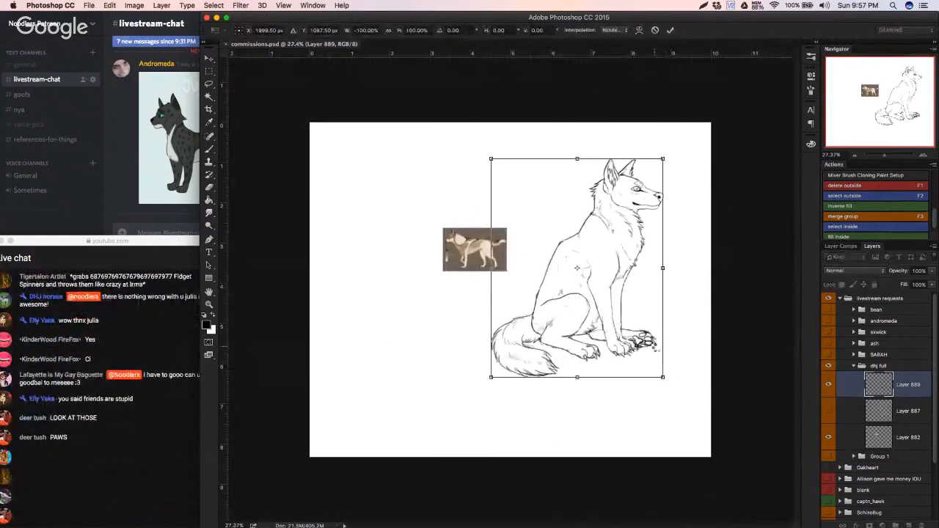
key(Return)
key(super+z)
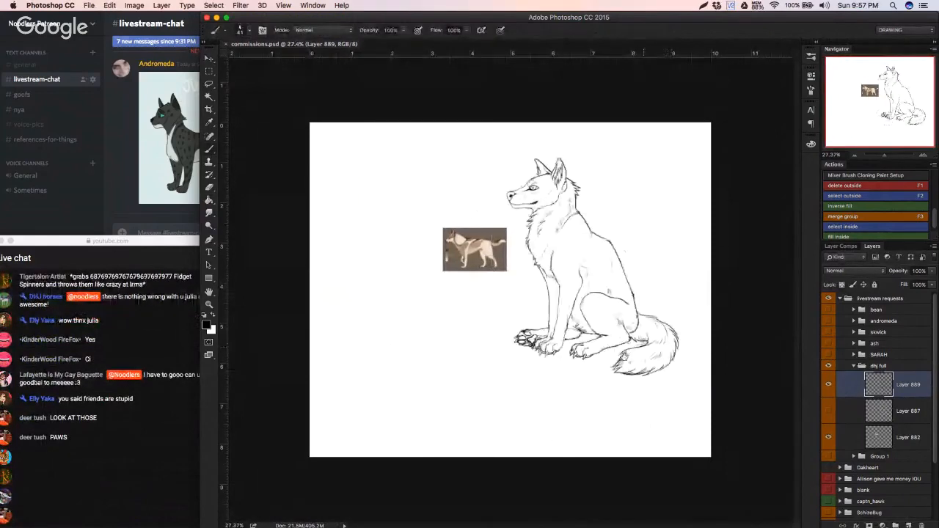
Step: Undo the horizontal flip of the wolf and touch up the line art around the far hind paw and belly fur
super+click(647, 347)
key(super+z)
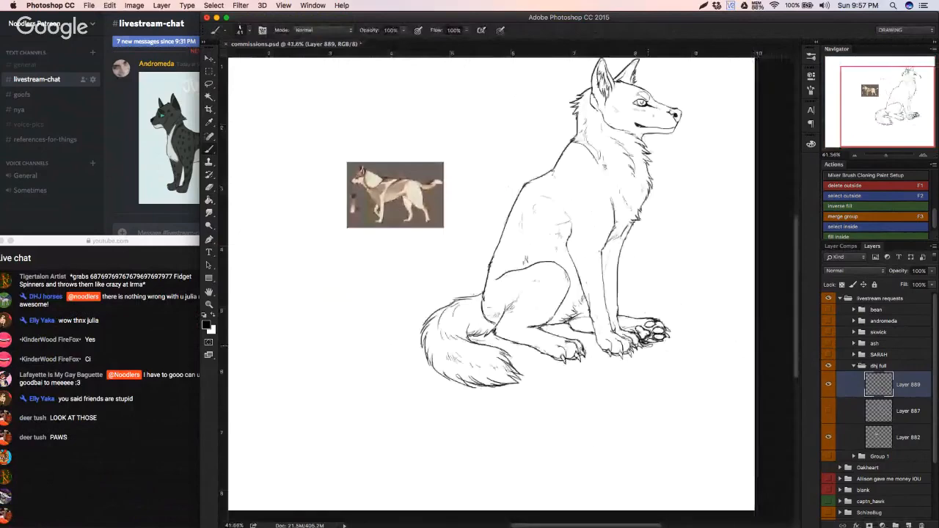
drag(682, 313, 645, 341)
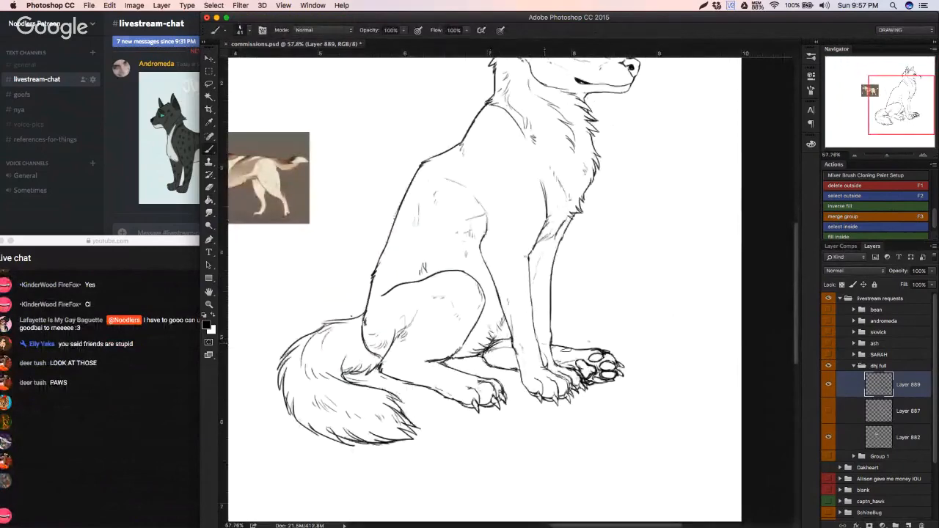
drag(541, 341, 501, 338)
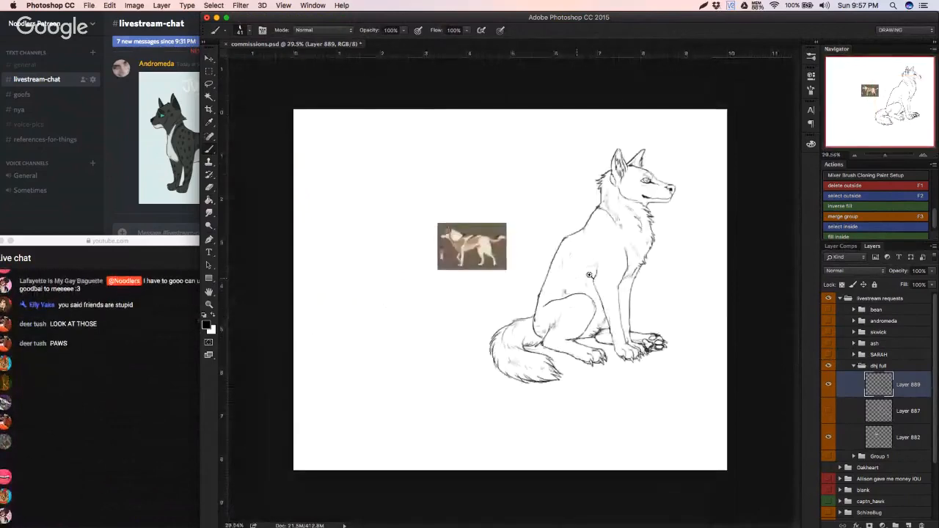
drag(575, 280, 596, 282)
Step: Erase the tail's inner edge and tip with a resized eraser, and redraw them with jagged fur strokes
key(e)
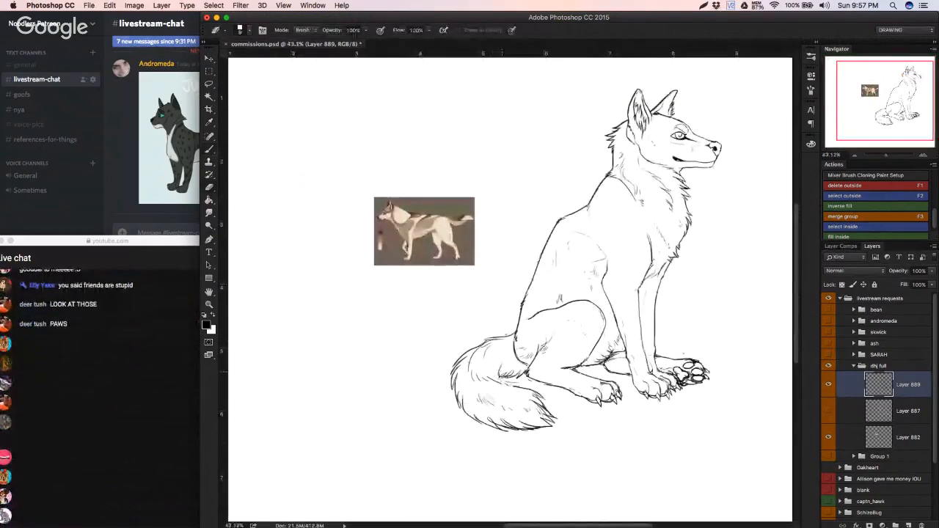
right_click(586, 357)
click(573, 340)
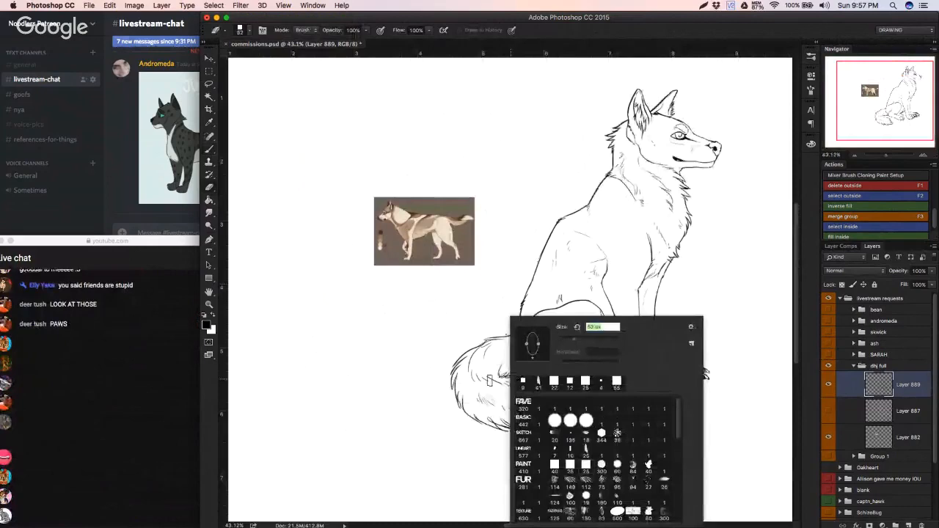
mouse_move(489, 380)
mouse_down()
mouse_move(555, 408)
mouse_move(499, 420)
mouse_move(551, 427)
mouse_up()
key(b)
drag(500, 374, 506, 366)
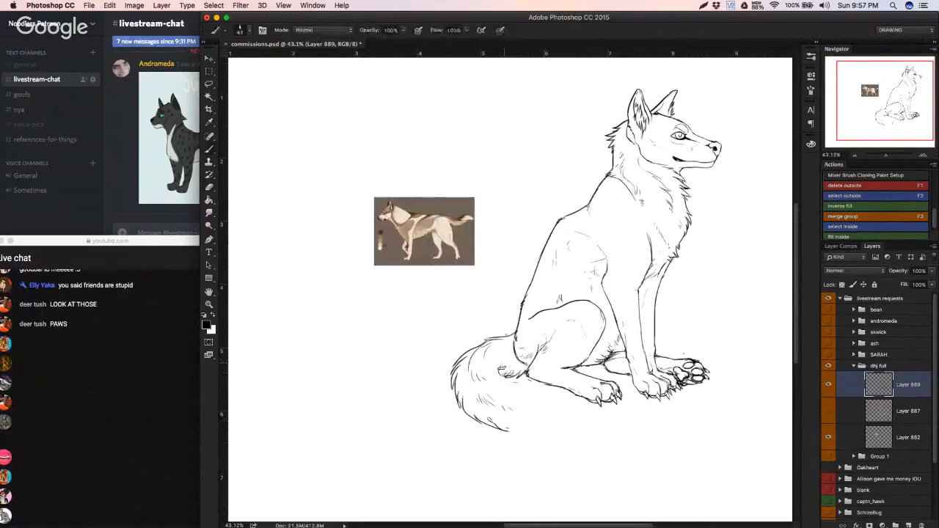
drag(529, 401, 539, 400)
mouse_move(501, 430)
mouse_down()
mouse_move(549, 422)
mouse_move(555, 385)
mouse_move(550, 432)
mouse_move(546, 397)
mouse_move(555, 404)
mouse_move(549, 433)
mouse_move(501, 426)
mouse_move(545, 428)
mouse_up()
key(super+z)
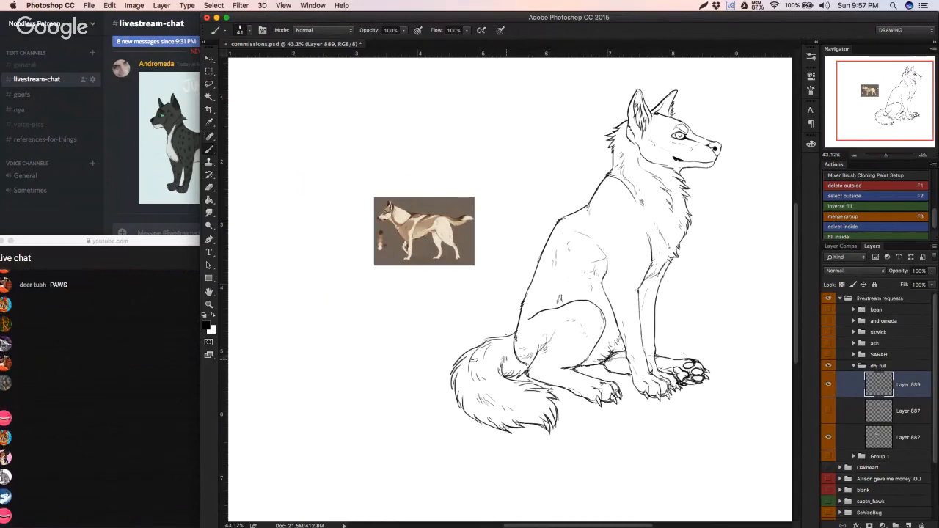
Step: Switch to the live chat window in Safari and return to the wolf drawing
click(143, 402)
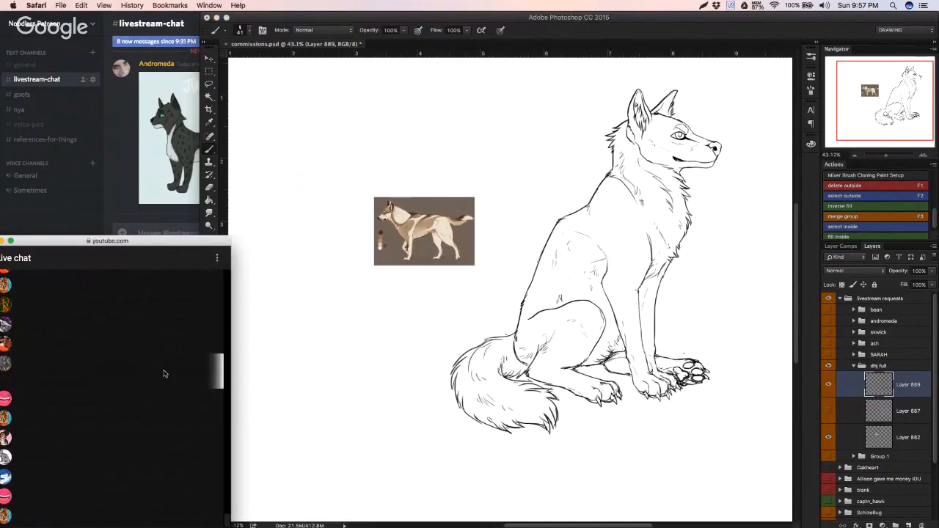
click(449, 393)
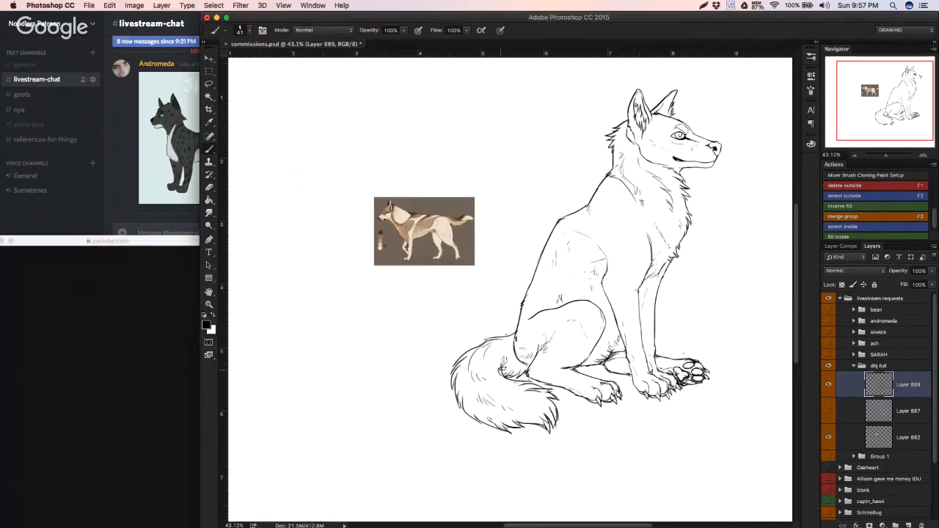
scroll(519, 342, down, 3)
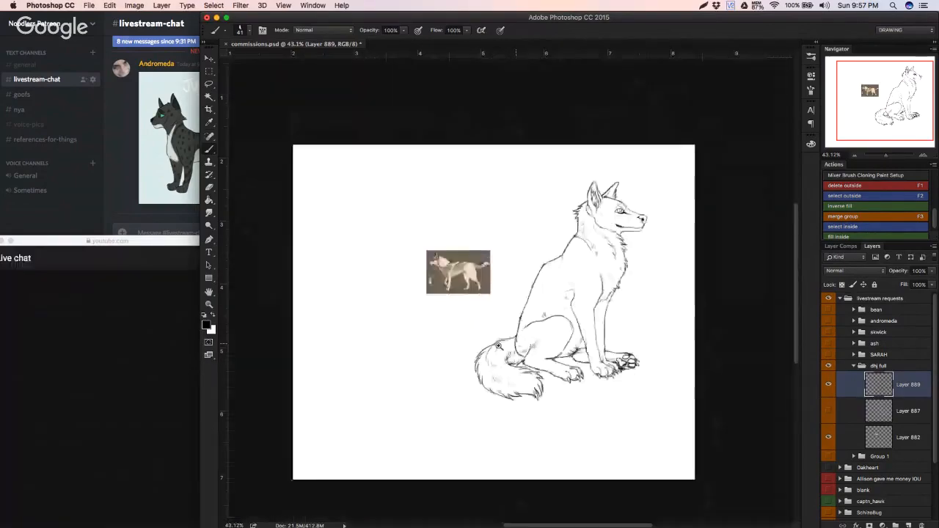
scroll(497, 345, up, 3)
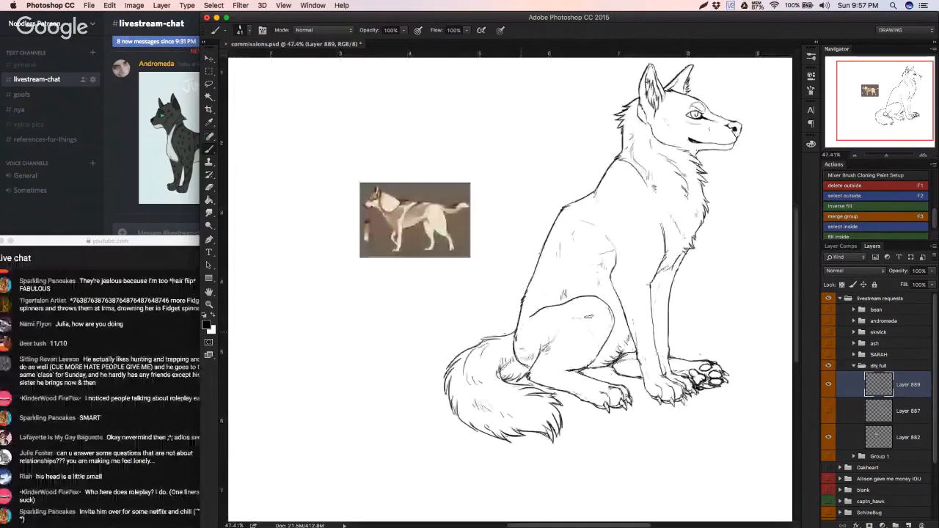
Step: Select the empty area around the wolf to test its outline for gaps, and clear the selection
key(w)
click(698, 297)
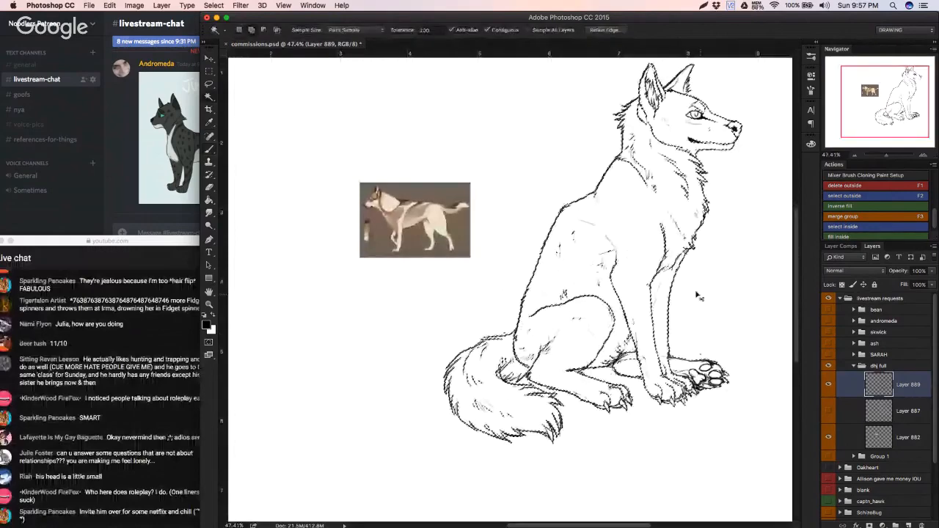
drag(698, 296, 564, 281)
key(b)
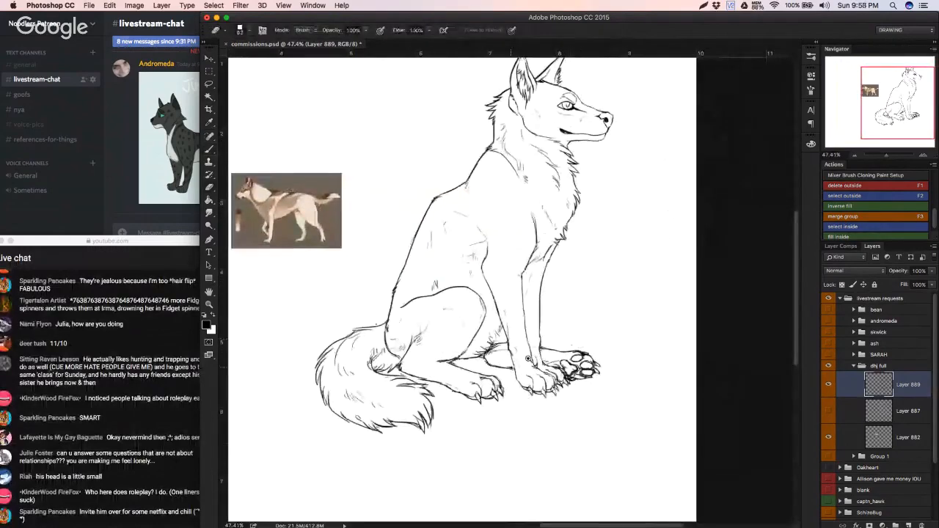
Step: Retouch the tail's upper, lower and outer edges with short fur strokes, undoing the unwanted ones
drag(528, 358, 568, 360)
key(b)
drag(478, 382, 592, 369)
drag(415, 368, 471, 396)
key(super+z)
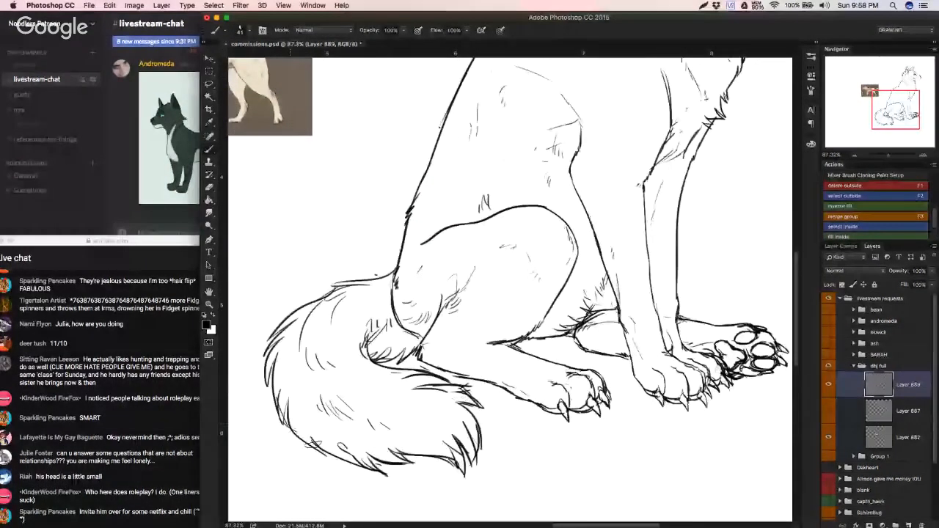
drag(288, 424, 352, 459)
key(super+z)
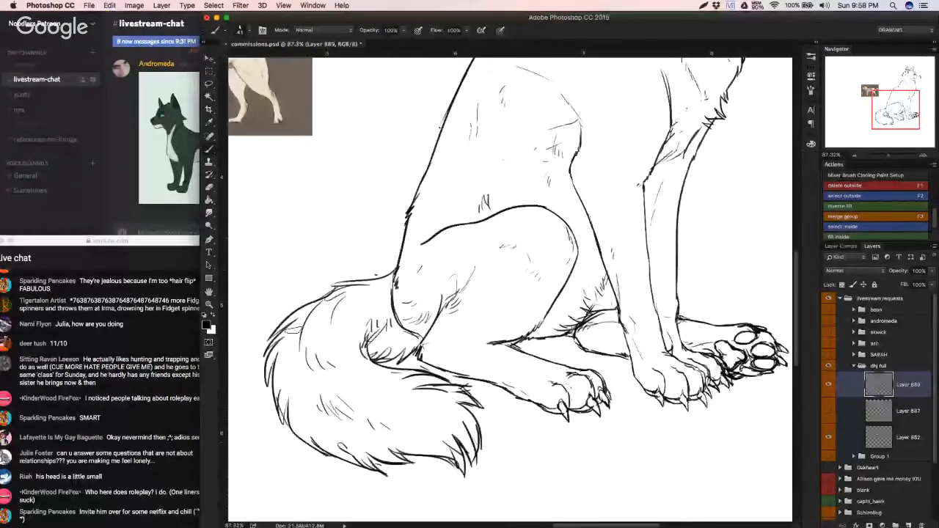
mouse_move(264, 366)
mouse_down()
mouse_move(290, 316)
mouse_move(313, 318)
mouse_move(343, 301)
mouse_move(310, 392)
mouse_up()
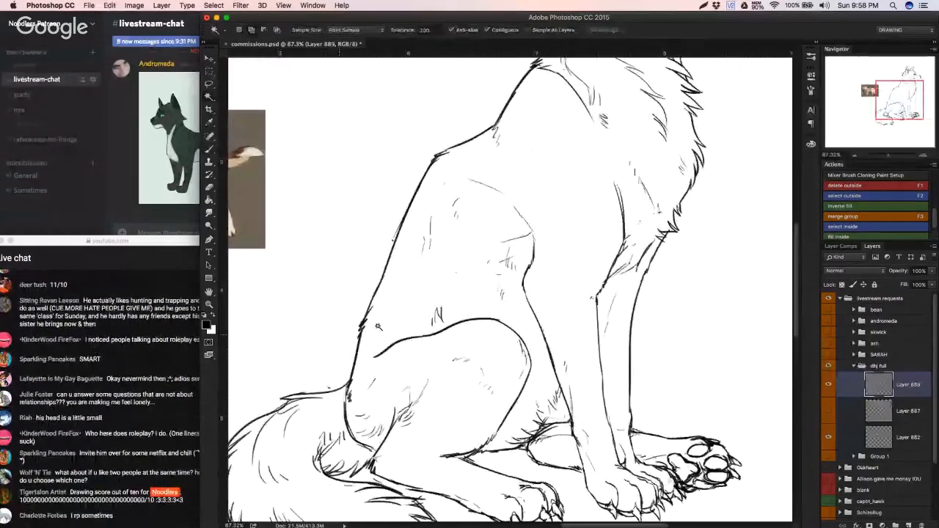
Step: Close the outline at the near ear's tip and retouch the forehead and brow line above the eye
drag(445, 275, 350, 475)
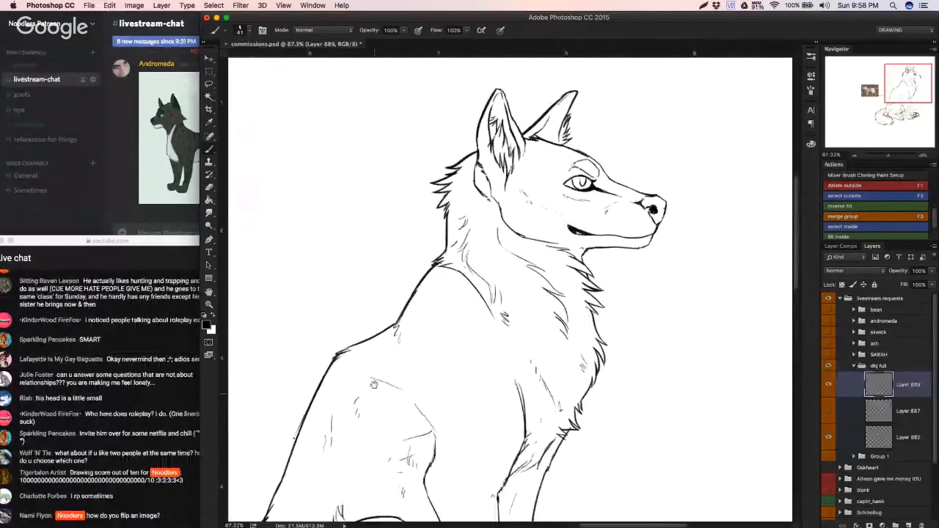
drag(405, 268, 335, 320)
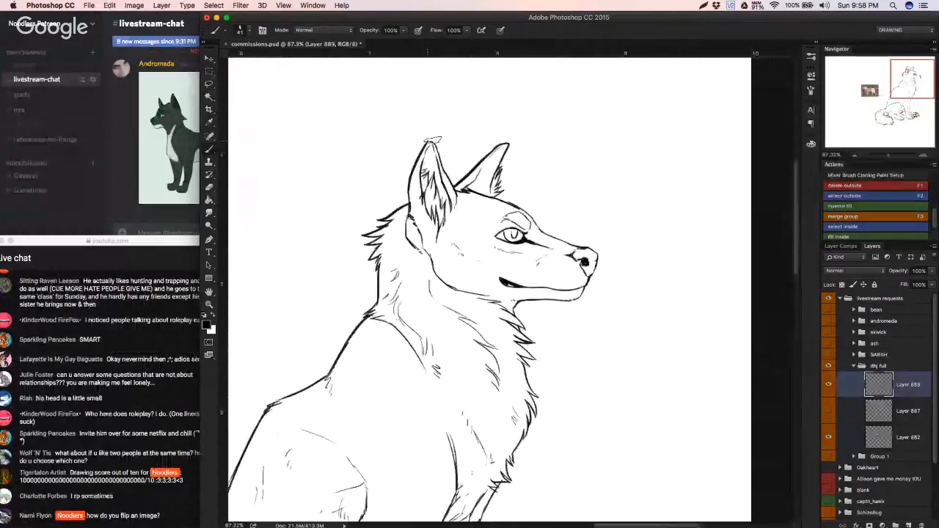
drag(433, 140, 444, 170)
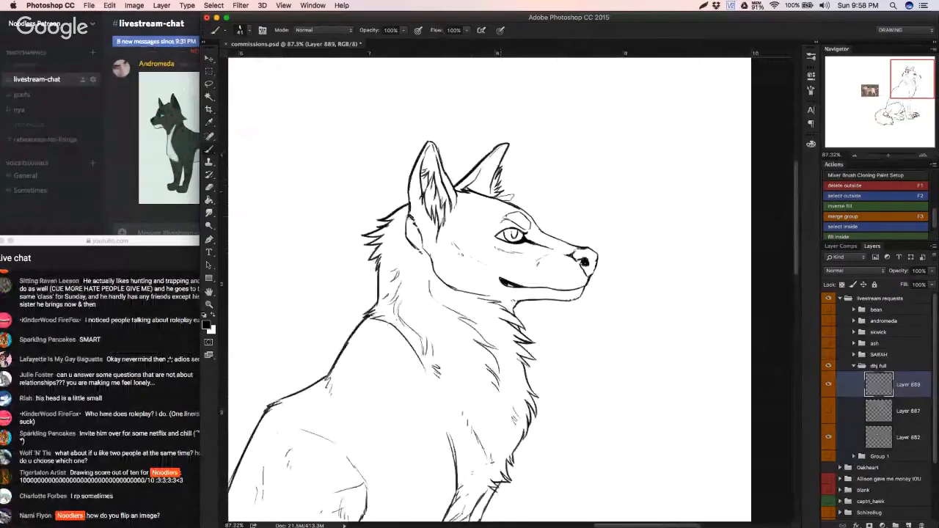
key(super+z)
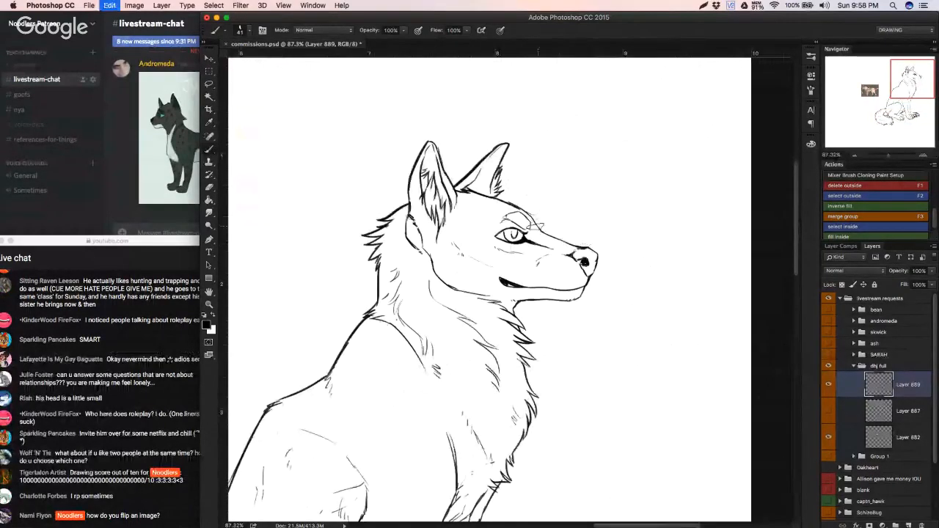
drag(523, 214, 540, 229)
key(super+z)
key(super+z)
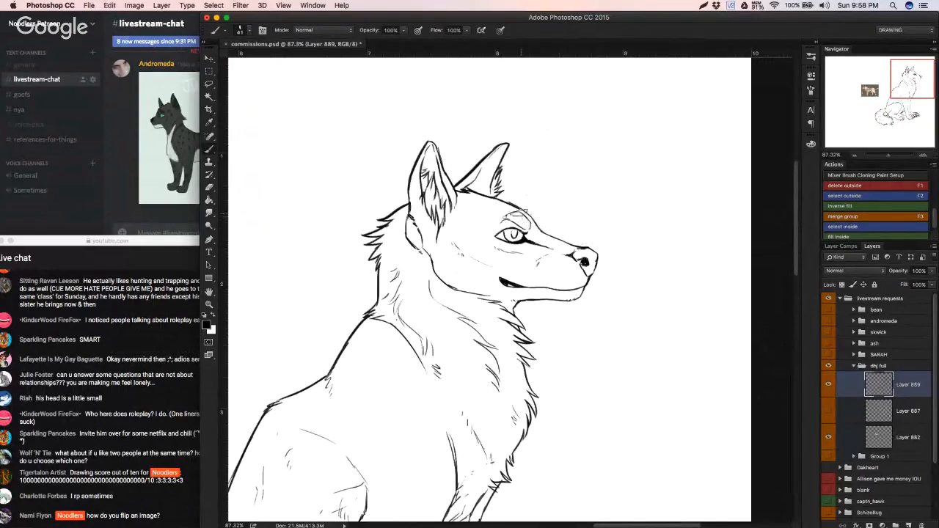
drag(515, 213, 530, 229)
Step: Add a stroke along the chest fur outline below the jaw to close it
scroll(519, 308, down, 2)
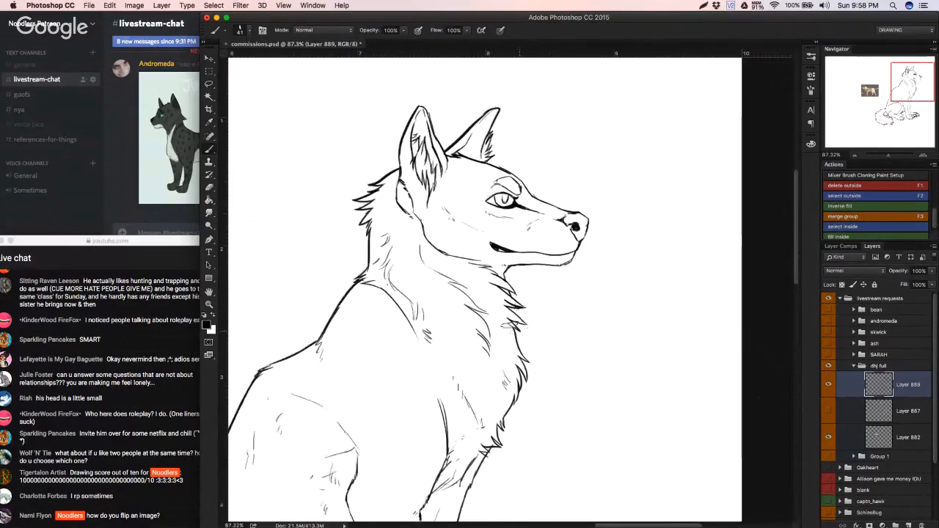
drag(514, 327, 522, 357)
drag(892, 141, 887, 119)
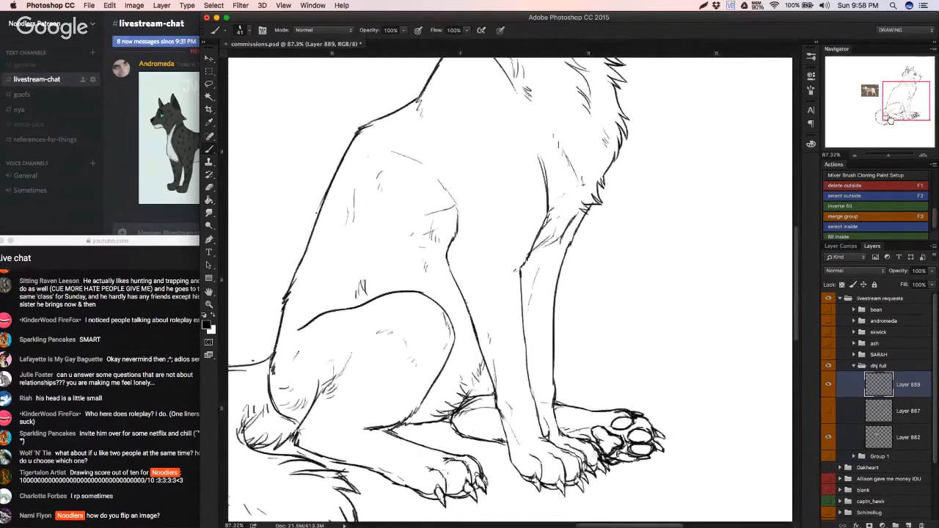
scroll(590, 131, down, 1)
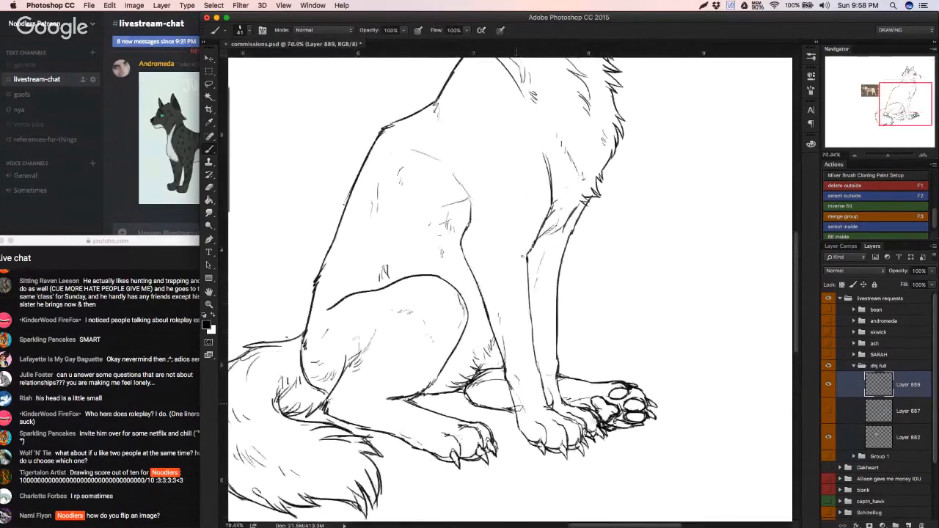
Step: Touch up the fur edge at the tail's tip and underside with short brush strokes
key(super+0)
key(w)
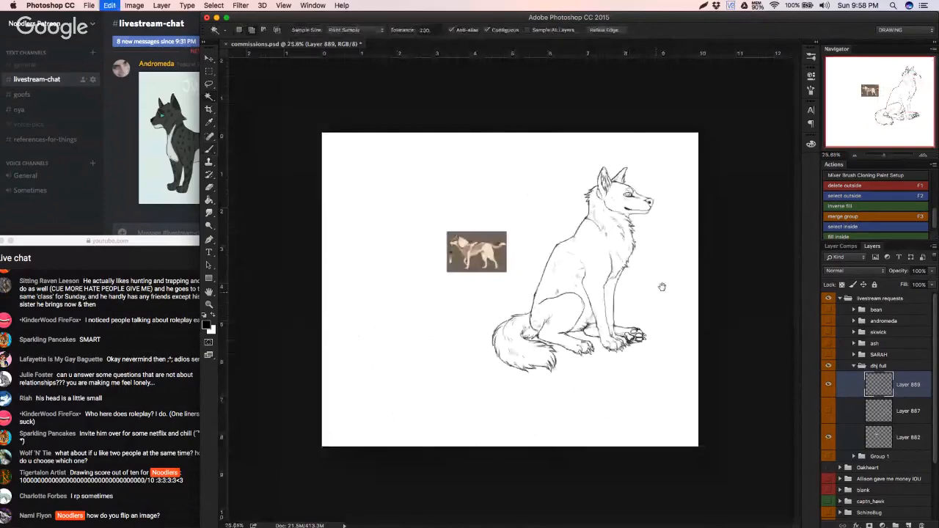
scroll(609, 304, up, 9)
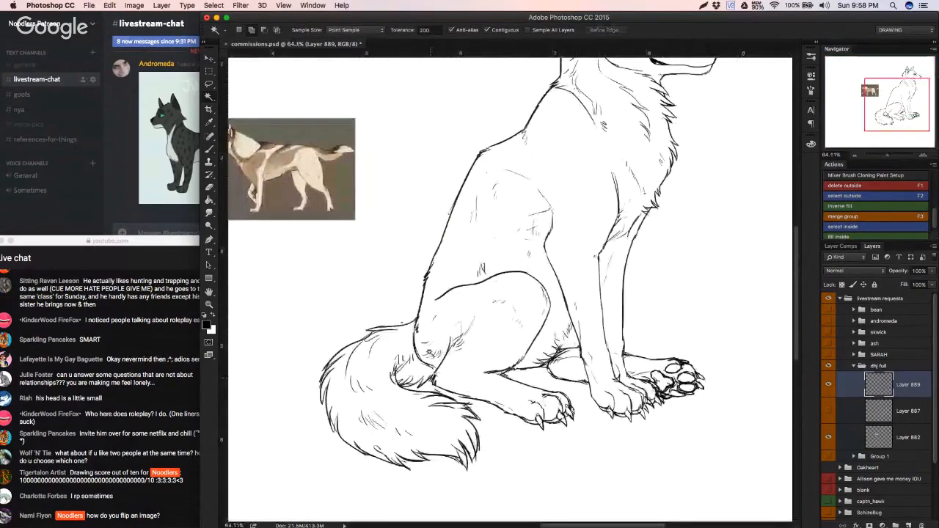
key(e)
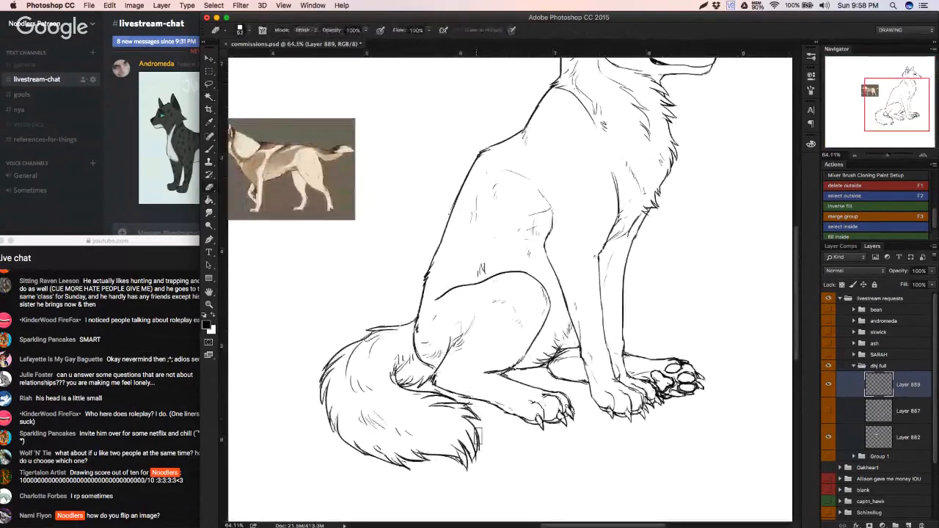
key(b)
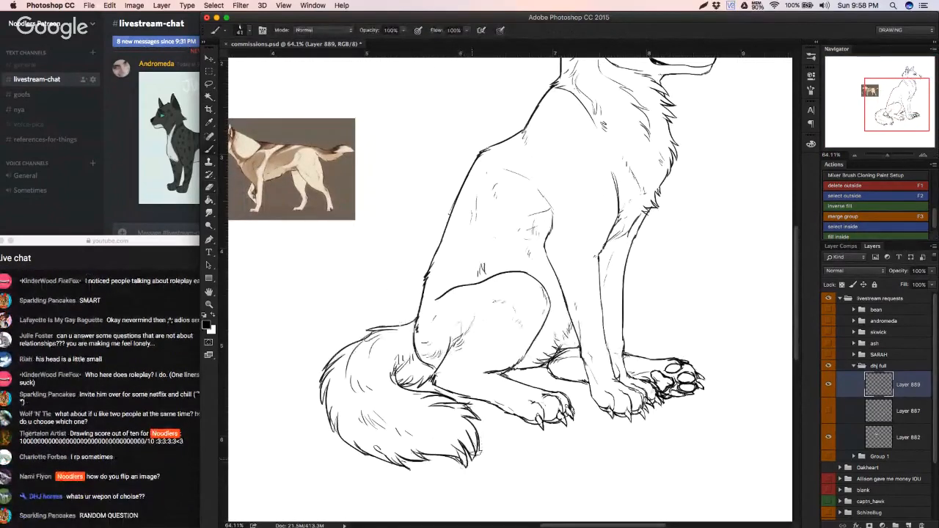
drag(394, 455, 405, 462)
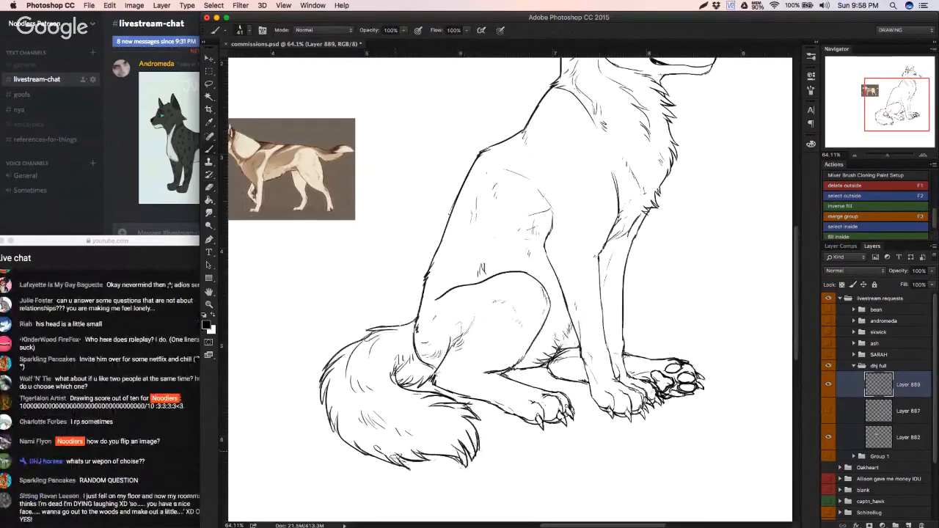
Step: Select the area outside the wolf again to check the retouched outline for leaks, and deselect it
key(w)
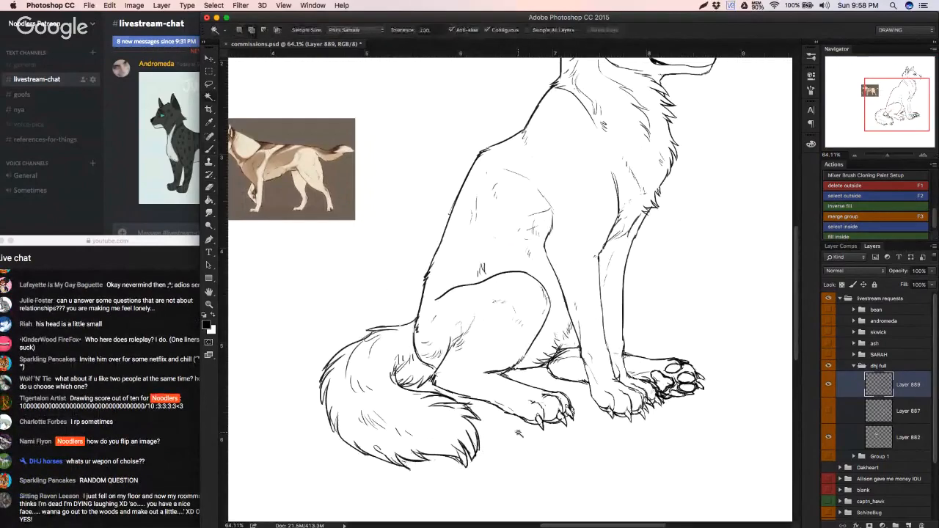
click(516, 440)
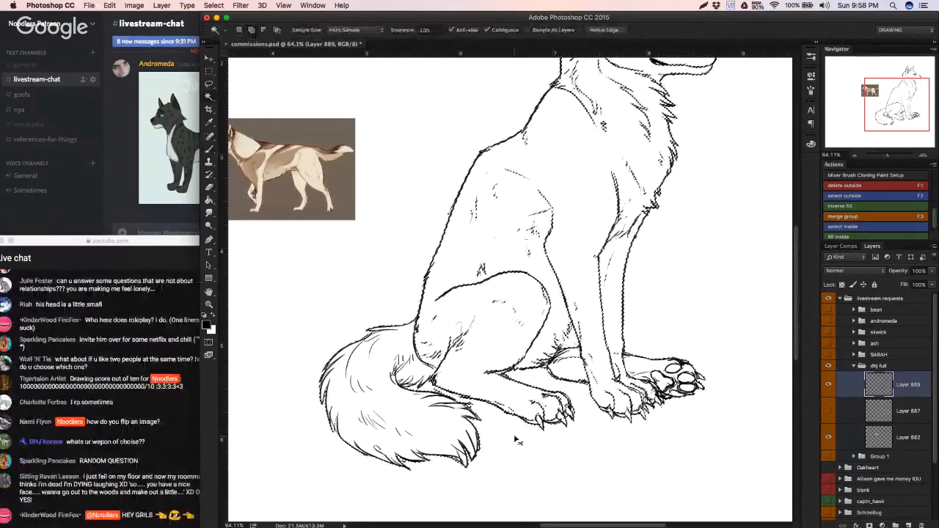
key(super+d)
Step: Erase the near hind leg's top line in front of the thigh and redraw it toward the paw
key(e)
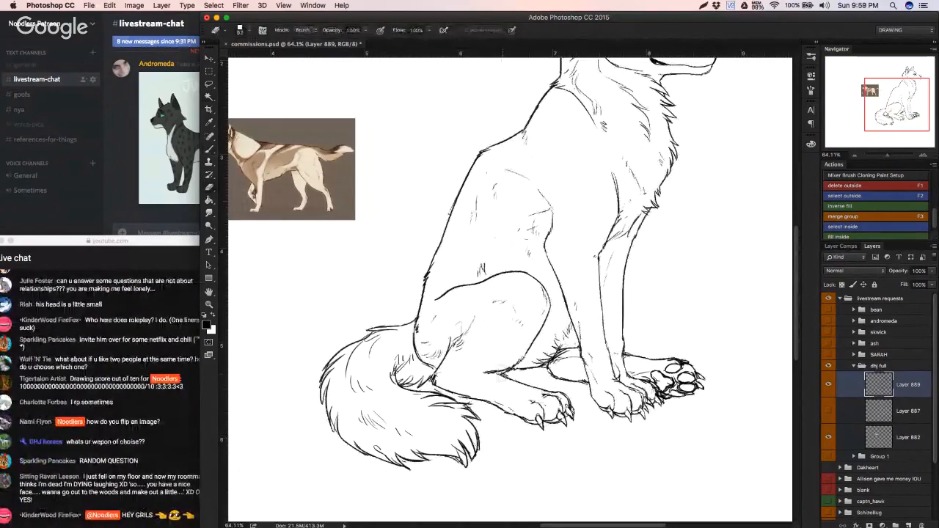
key(b)
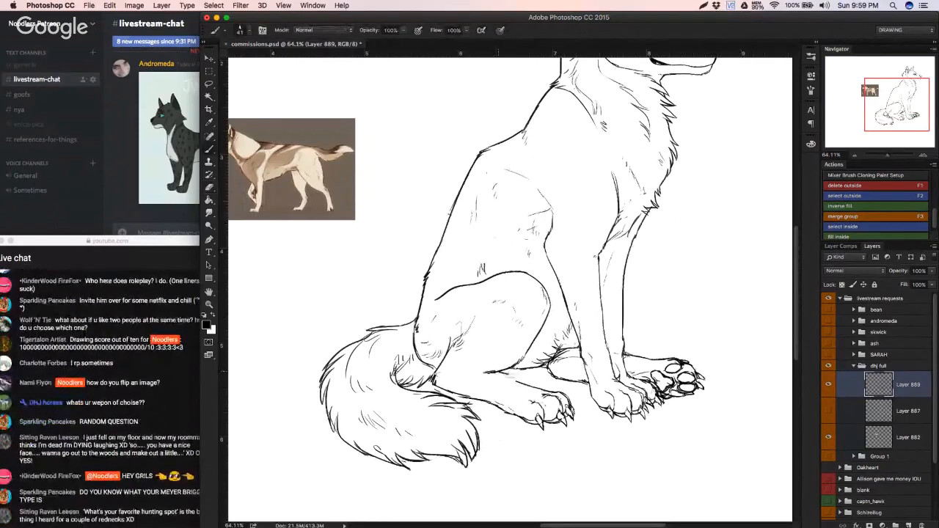
key(super+z)
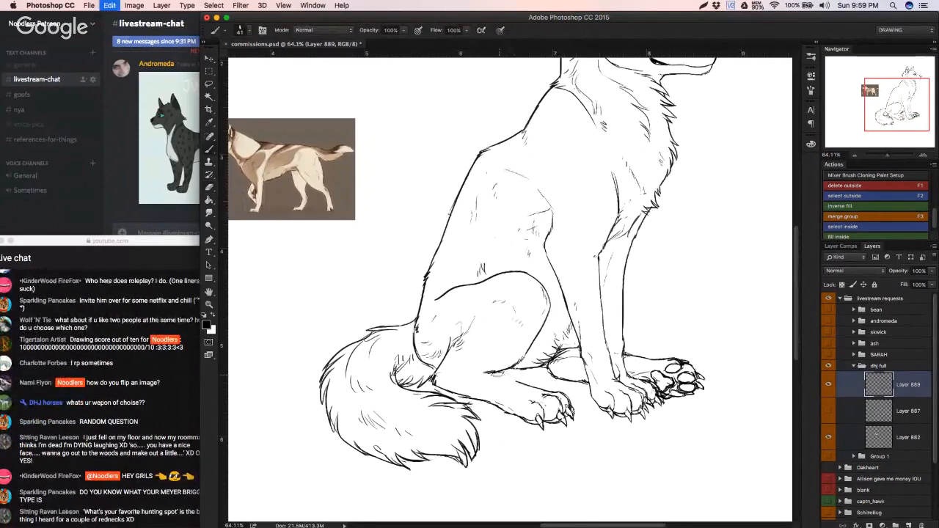
drag(489, 372, 527, 385)
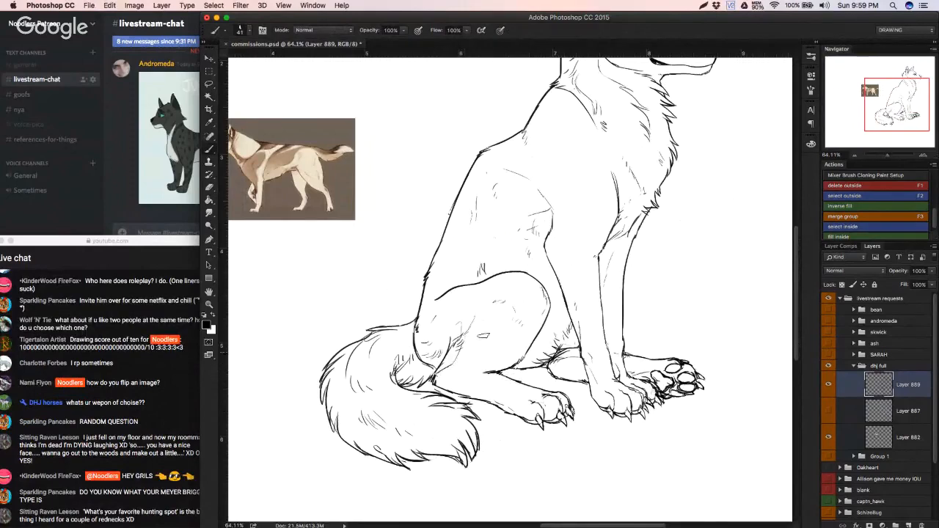
Step: Touch up the near hind leg's top line where it runs into the thigh with short brush strokes
scroll(486, 357, right, 3)
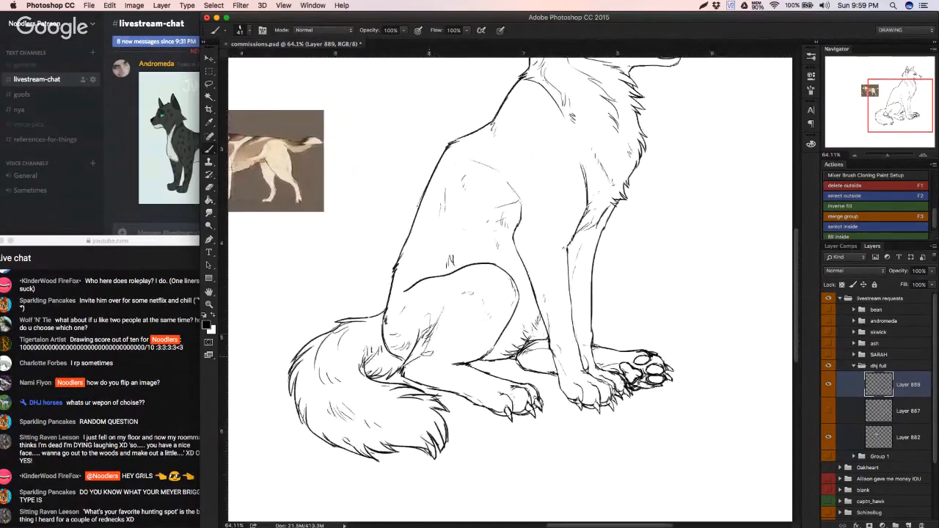
key(super+Tab)
key(super+Tab)
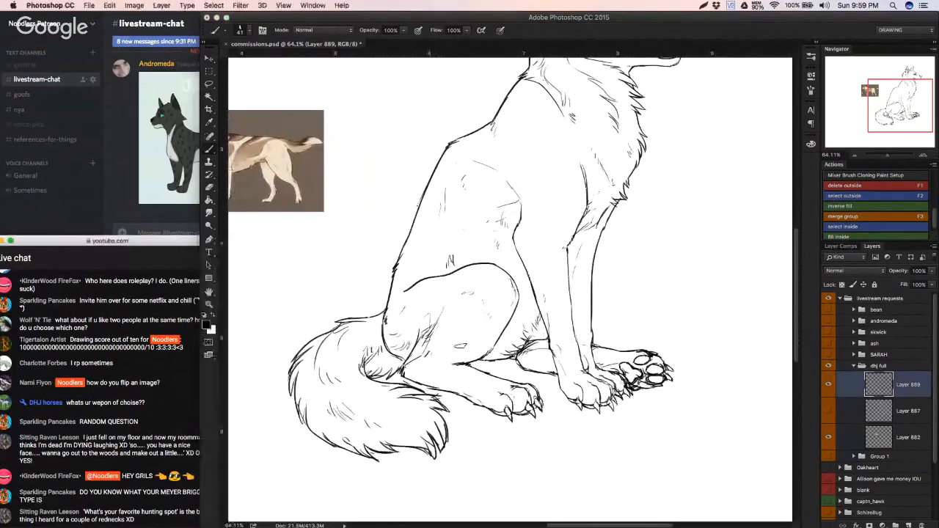
drag(469, 342, 454, 346)
drag(455, 341, 454, 340)
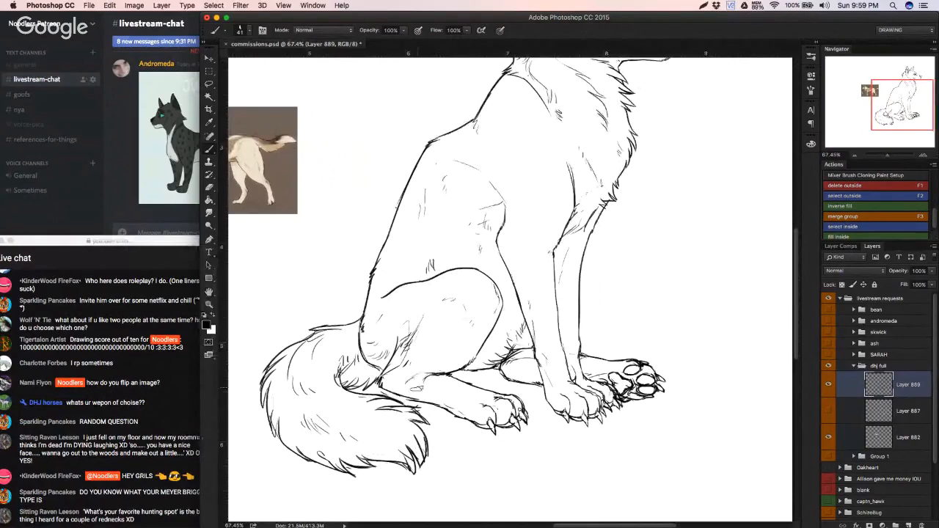
mouse_move(416, 391)
mouse_down()
mouse_move(399, 392)
mouse_move(452, 382)
mouse_move(522, 317)
mouse_up()
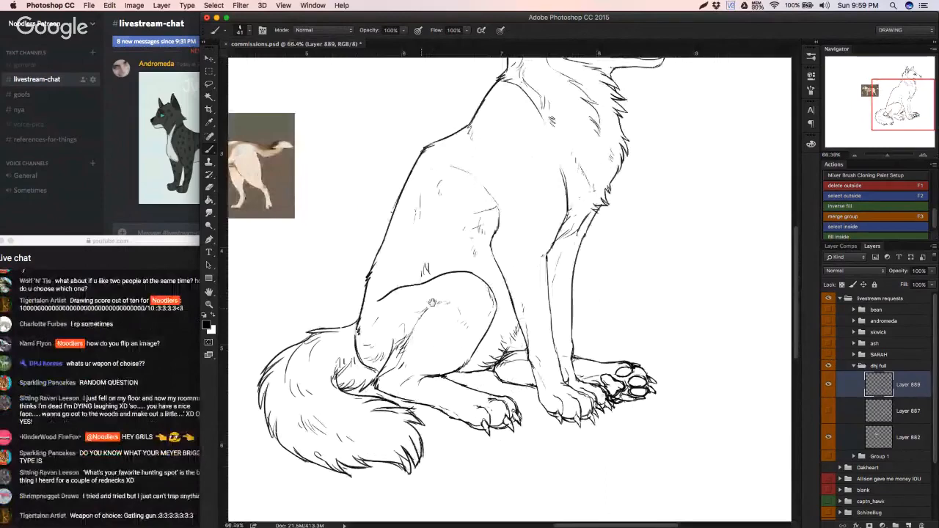
Step: Select the area outside the whole wolf to check the outline for leaks, and deselect it
drag(433, 303, 372, 314)
key(w)
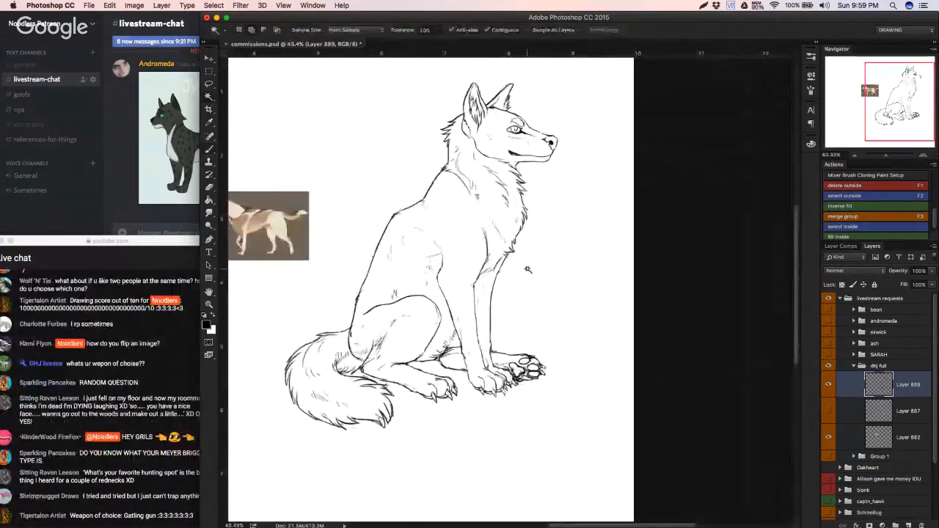
click(516, 268)
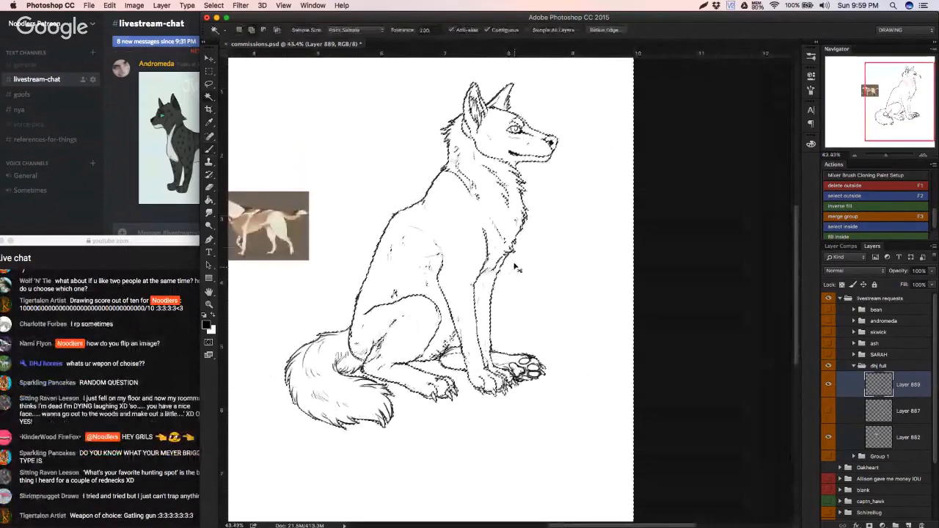
key(super+d)
Step: Reinforce the wolf's back outline at the fur tuft below the shoulders with a short brush stroke
drag(522, 189, 501, 300)
key(b)
drag(608, 213, 619, 196)
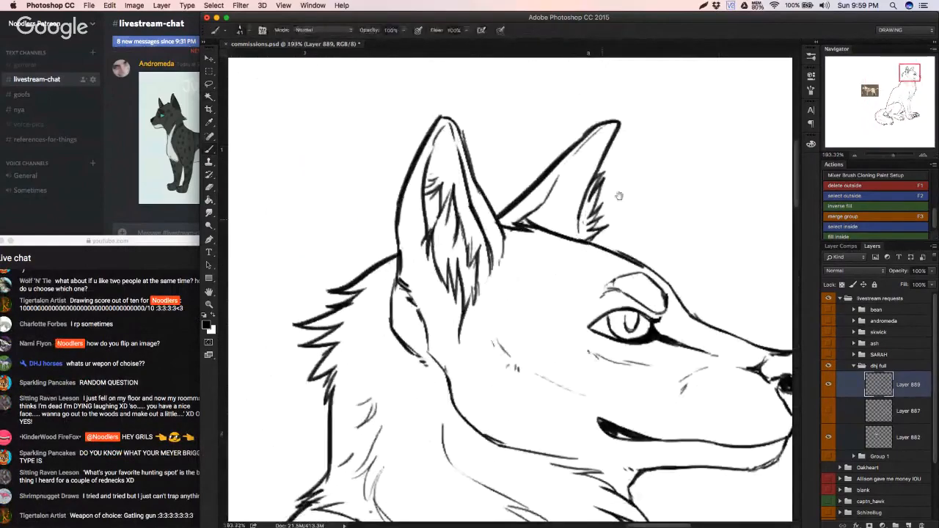
drag(480, 496, 518, 307)
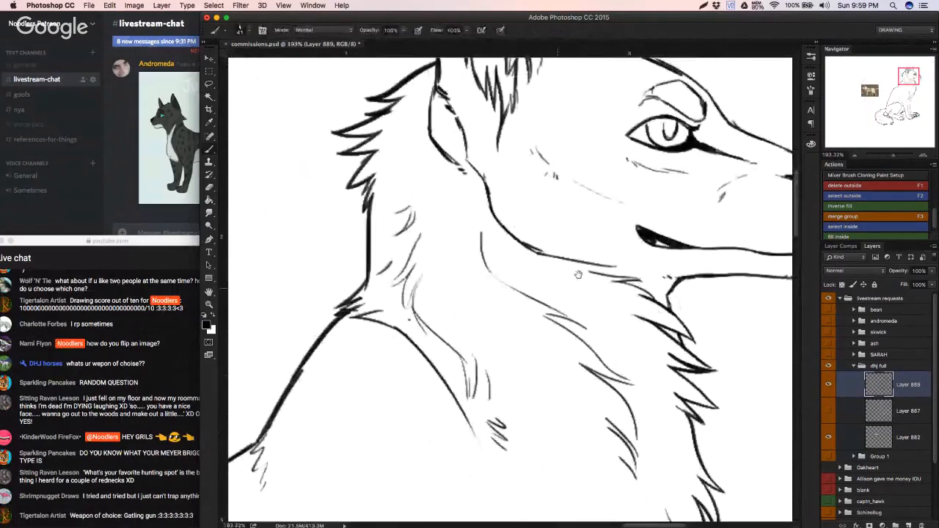
mouse_move(578, 275)
mouse_down()
mouse_move(734, 139)
mouse_move(549, 271)
mouse_move(581, 230)
mouse_up()
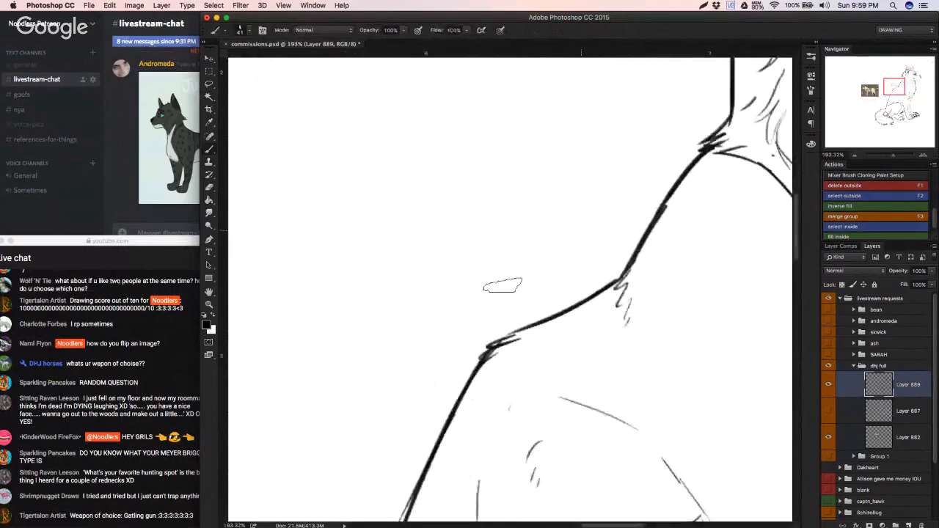
drag(491, 344, 537, 322)
Step: Retouch the fur strokes along the tail's outer curve, undoing strokes that miss
drag(894, 85, 886, 103)
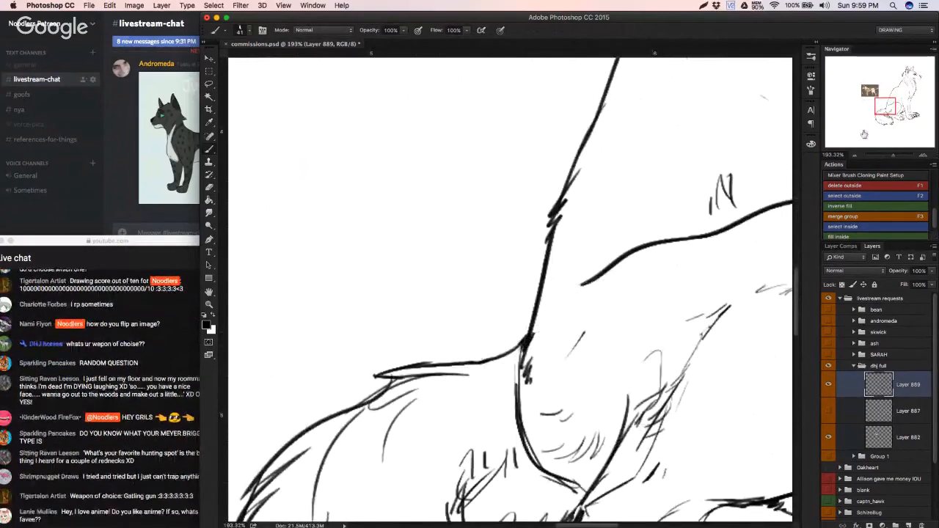
drag(883, 110, 878, 116)
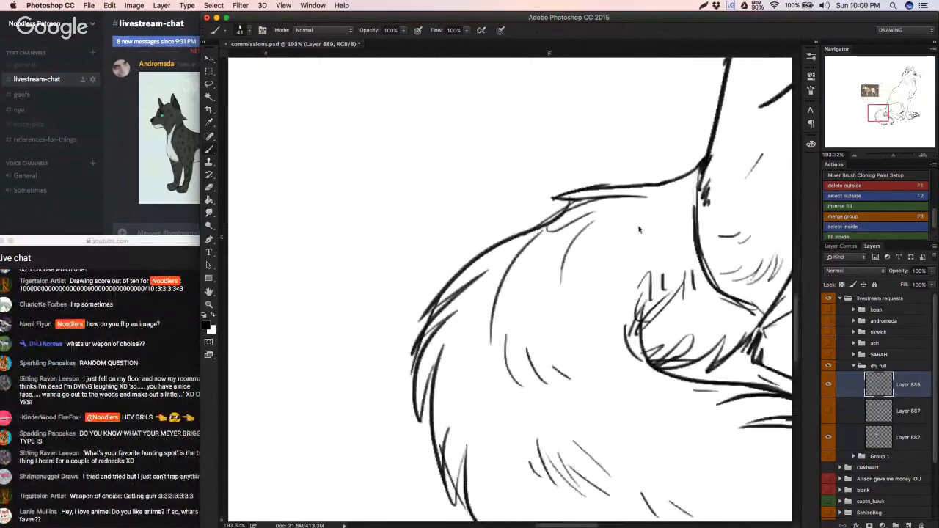
key(super+z)
drag(443, 347, 433, 374)
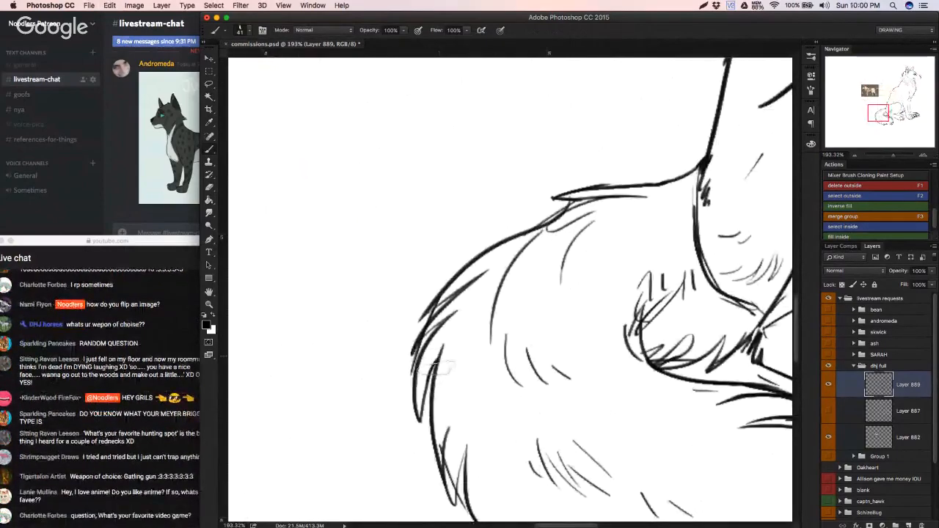
key(super+z)
drag(464, 445, 470, 514)
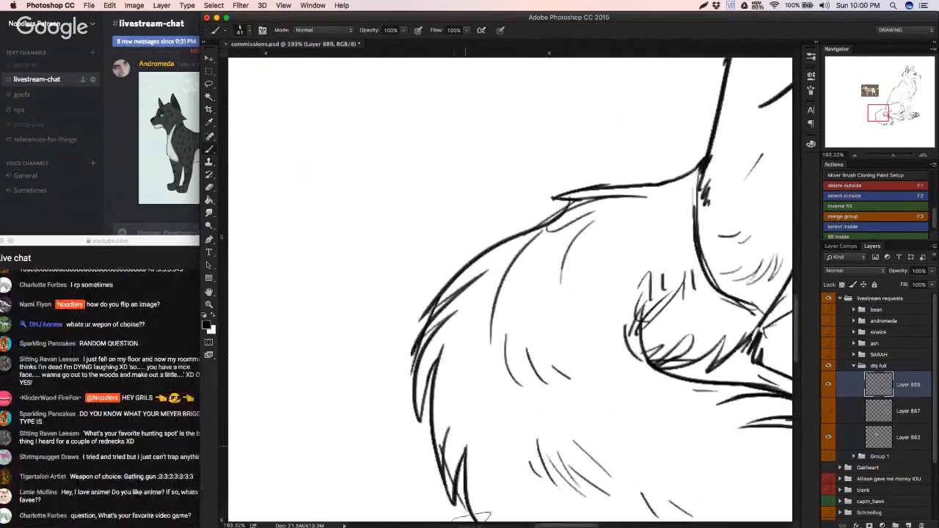
Step: Erase the near hind leg's lower line beside the tail tip and redraw it as one clean stroke toward the paw
drag(883, 112, 889, 118)
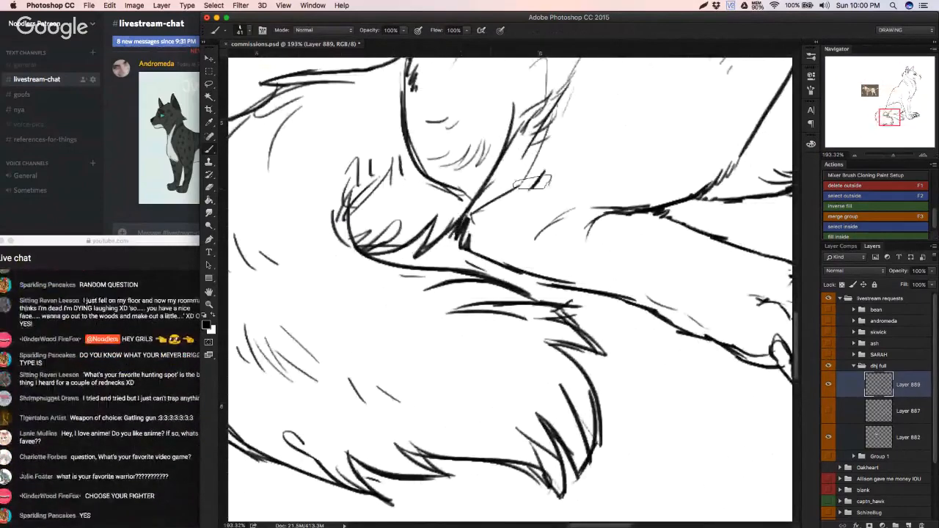
drag(669, 237, 462, 216)
key(e)
drag(339, 264, 415, 276)
key(b)
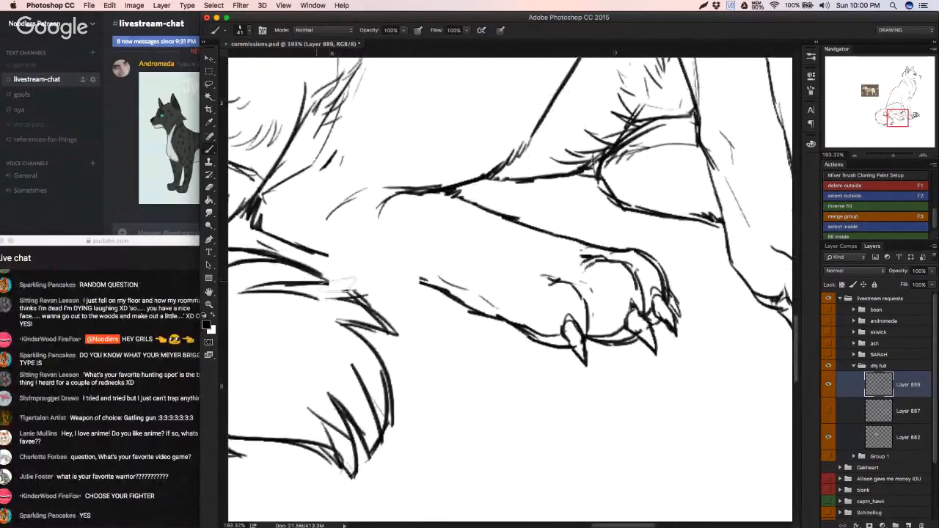
drag(315, 255, 445, 290)
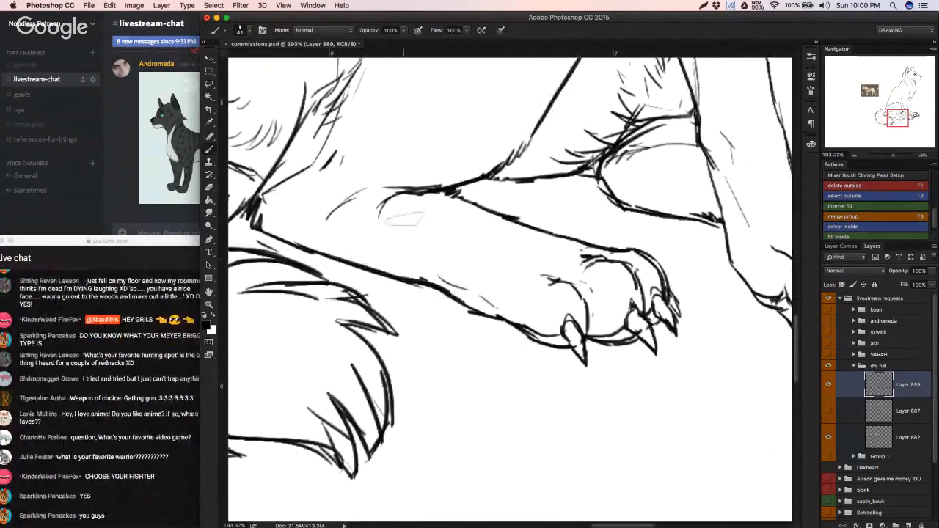
Step: Erase the curled inner end of the near hind leg's top line inside the thigh
key(e)
mouse_move(389, 215)
mouse_down()
mouse_move(415, 215)
mouse_move(396, 218)
mouse_up()
key(z)
key(ctrl+z)
key(e)
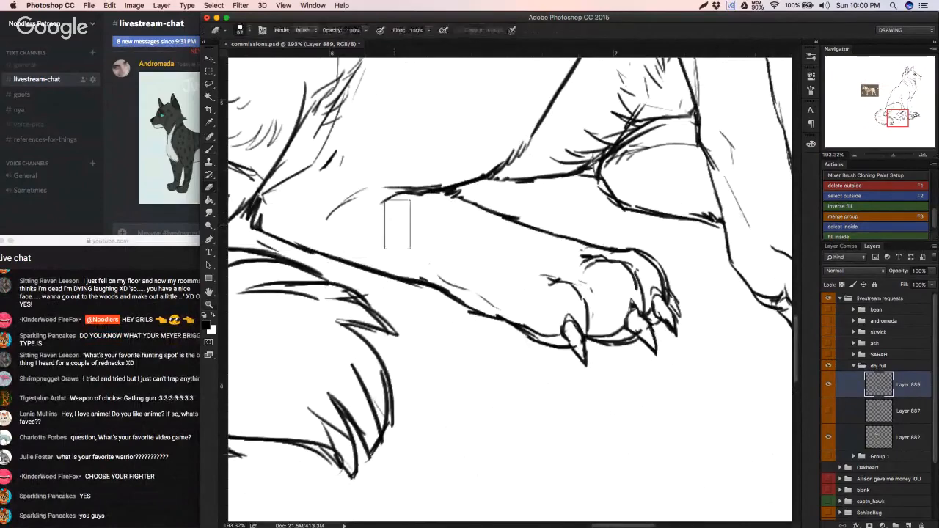
Step: Select the area outside the wolf around the paws to test the leg outlines for gaps, and deselect it
drag(607, 333, 552, 335)
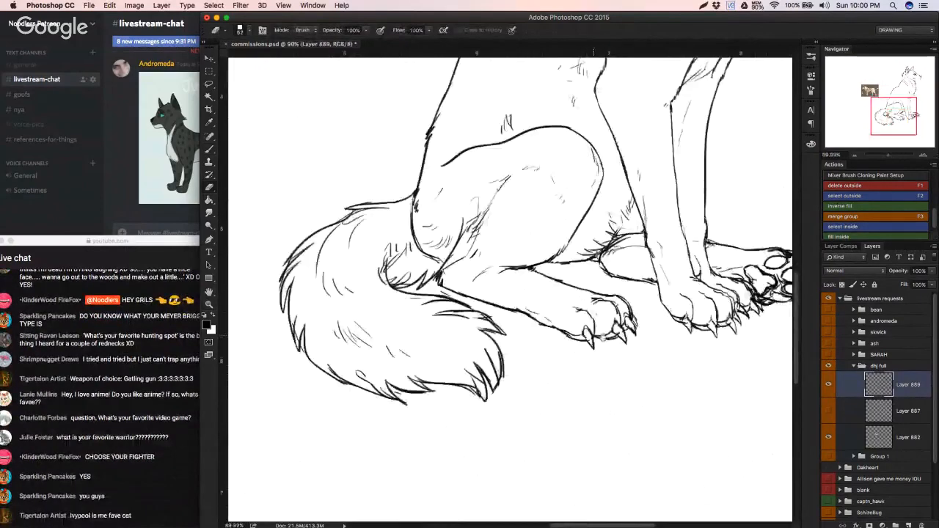
drag(660, 323, 519, 388)
key(s)
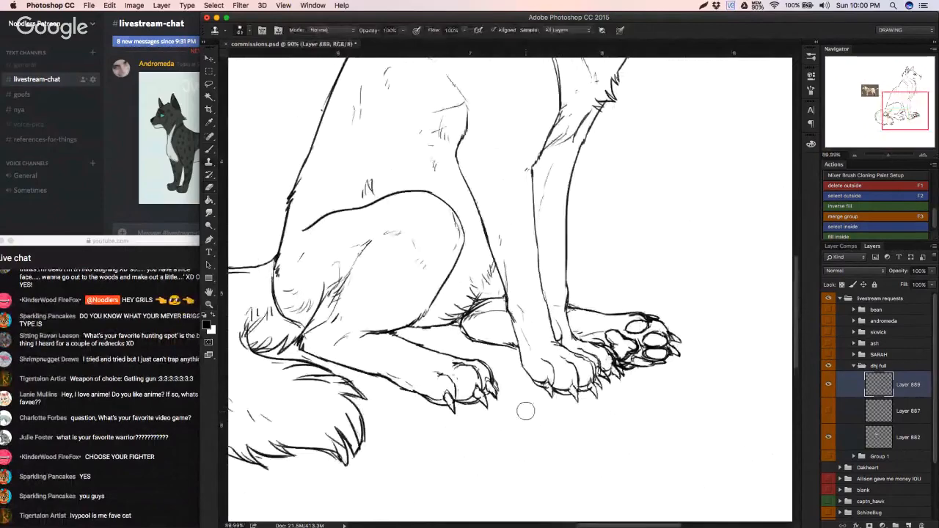
key(w)
click(523, 408)
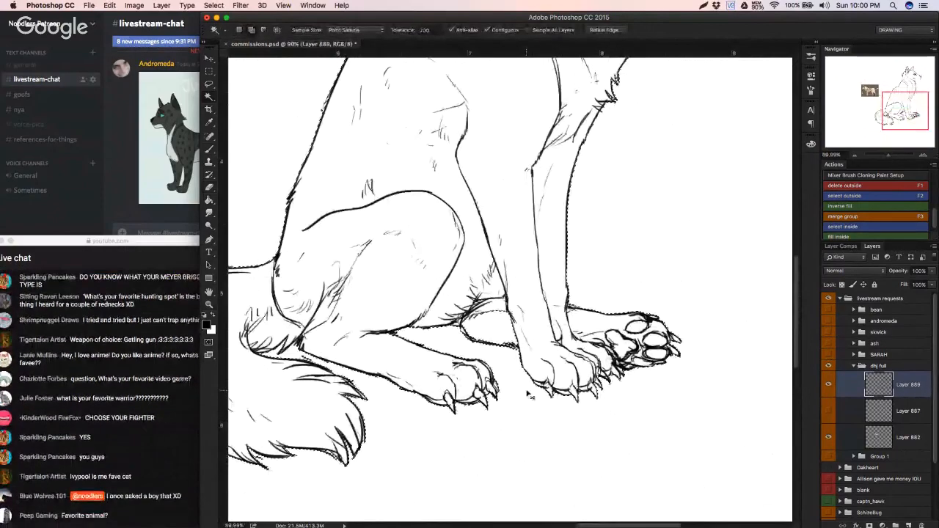
key(ctrl+d)
Step: Select the entire area outside the wolf's outline with the Magic Wand on the line art layer
key(b)
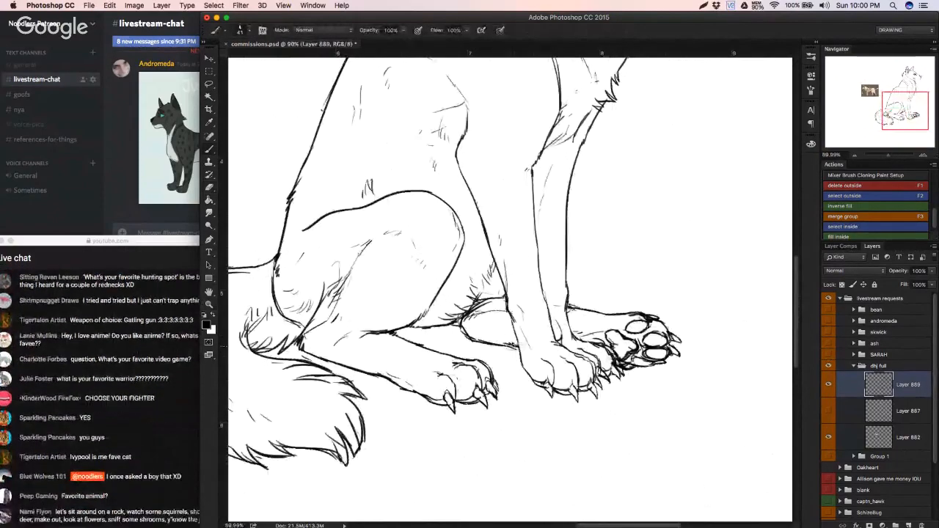
key(e)
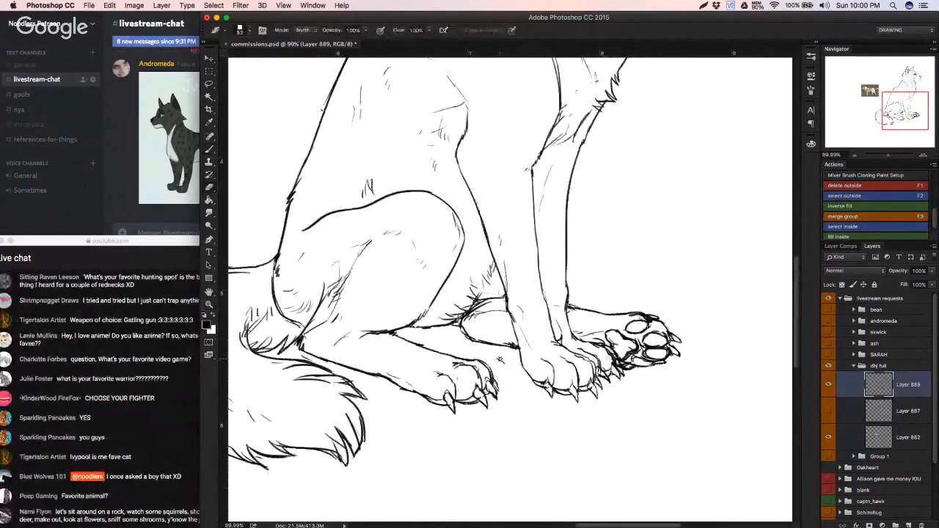
key(w)
drag(503, 358, 440, 375)
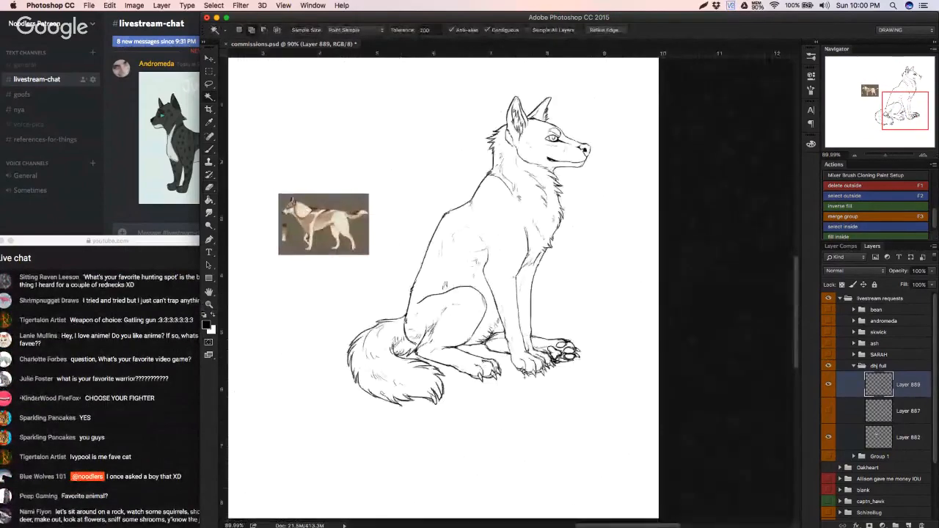
click(606, 401)
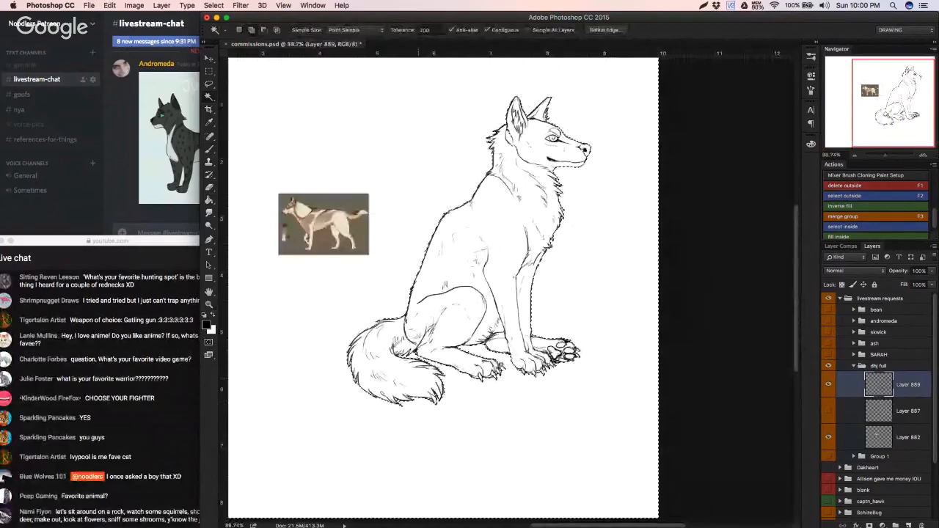
Step: Add a new layer between the line art and Layer 887 and run the inverse fill action to fill the wolf's silhouette black
click(878, 411)
click(828, 412)
click(827, 412)
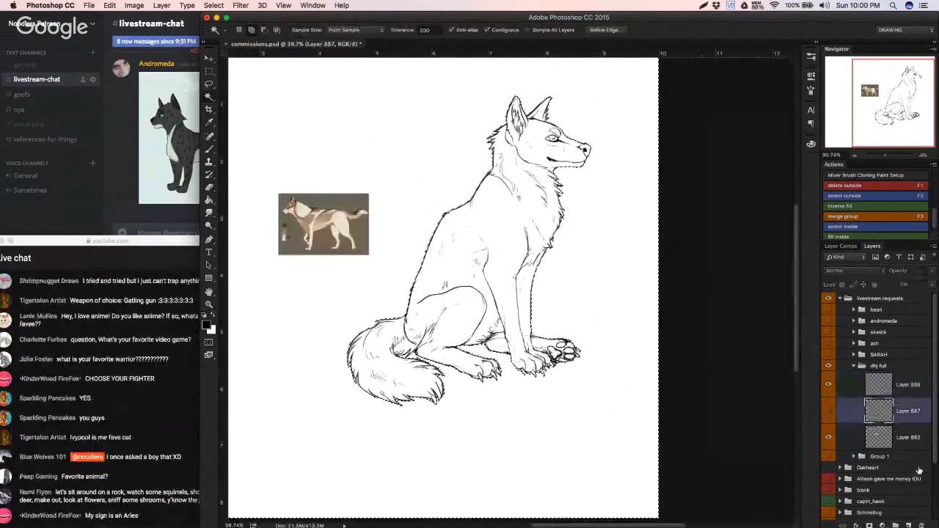
click(908, 525)
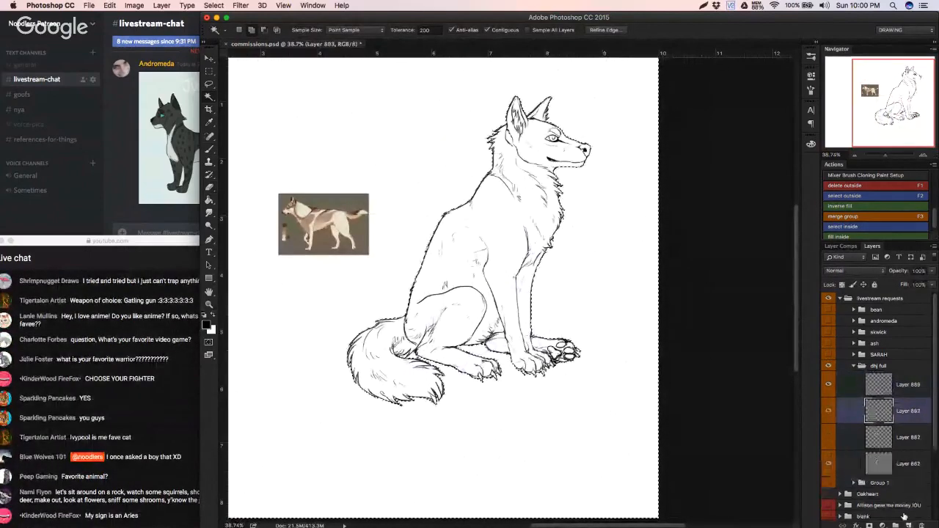
click(851, 206)
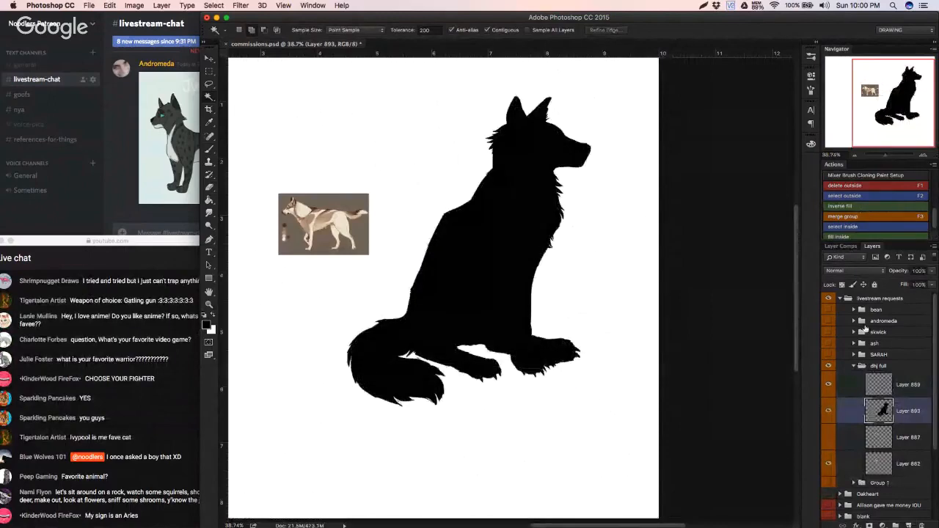
Step: Lock the transparent pixels of the silhouette layer
click(842, 284)
scroll(478, 302, up, 1)
drag(500, 294, 528, 290)
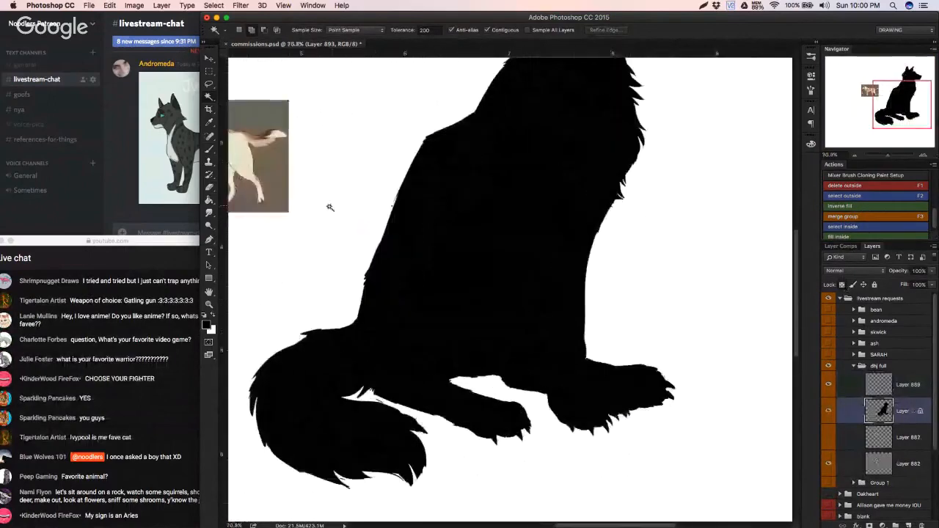
Step: Sample the tan from the reference animal's body and fill the silhouette with it
key(b)
drag(313, 199, 450, 254)
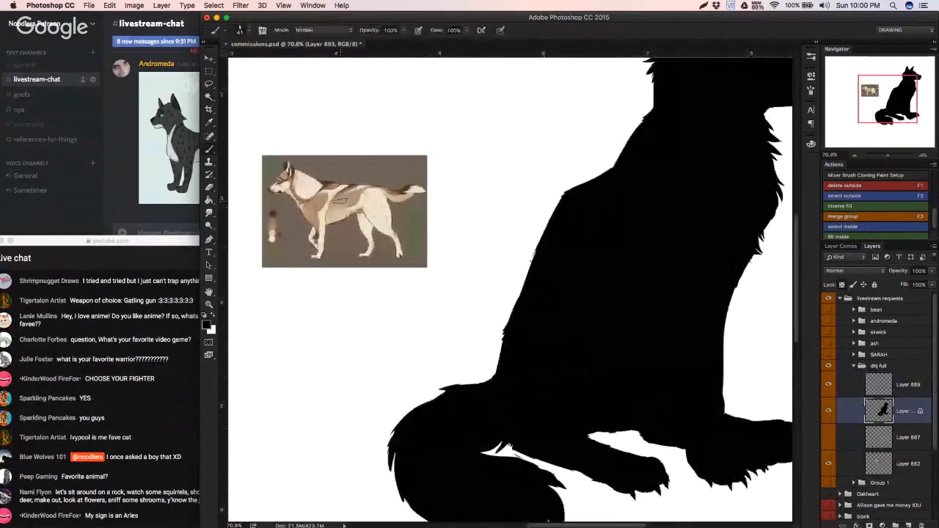
alt+click(351, 202)
drag(367, 210, 316, 215)
key(g)
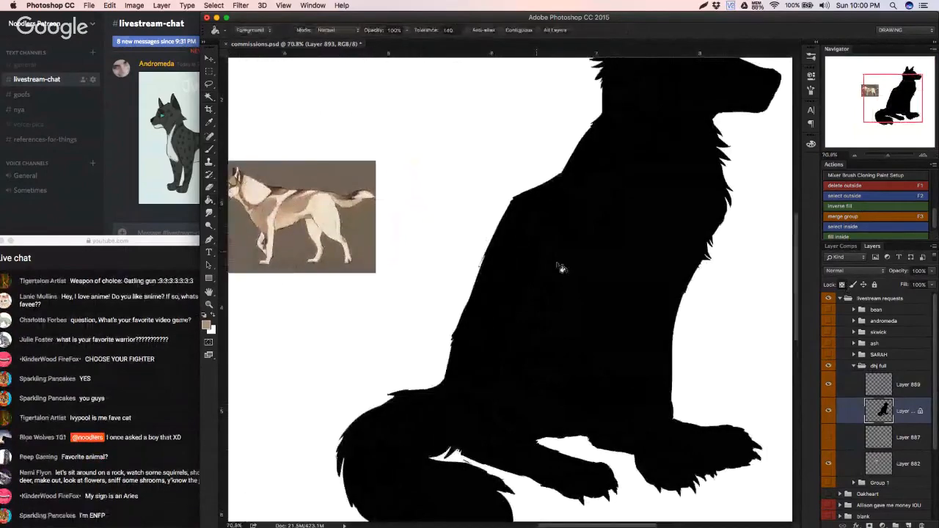
click(562, 260)
drag(563, 259, 545, 246)
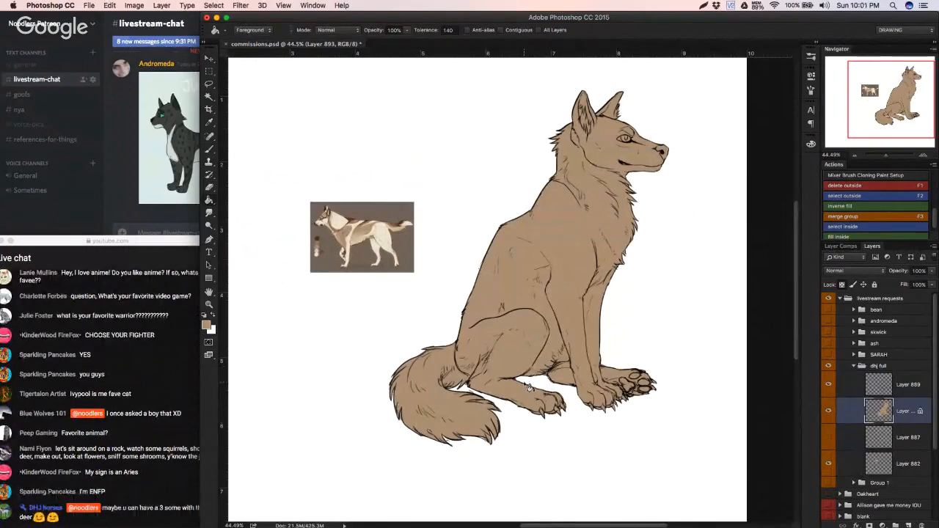
Step: Sample the pale cream from the reference animal's hindquarters and fill the wolf's silhouette with it
click(195, 420)
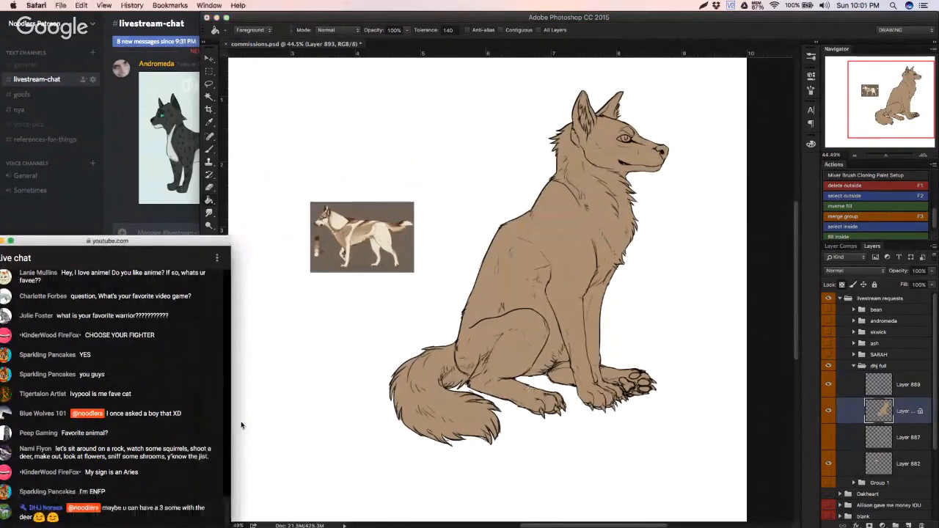
click(395, 373)
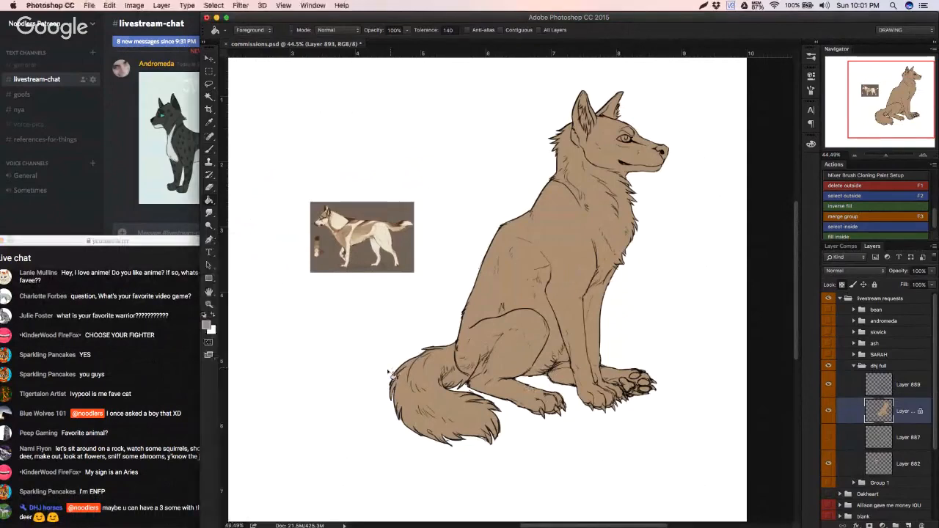
drag(367, 310, 339, 337)
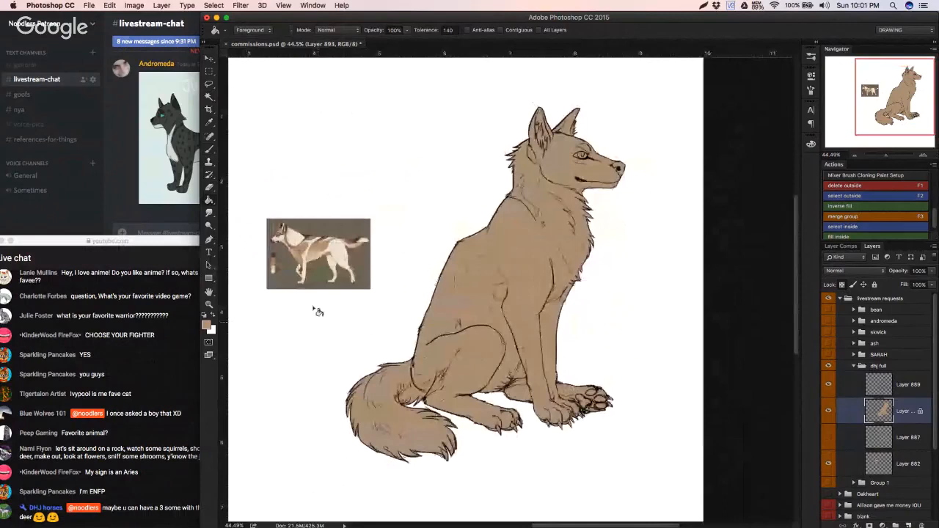
alt+click(338, 259)
click(473, 275)
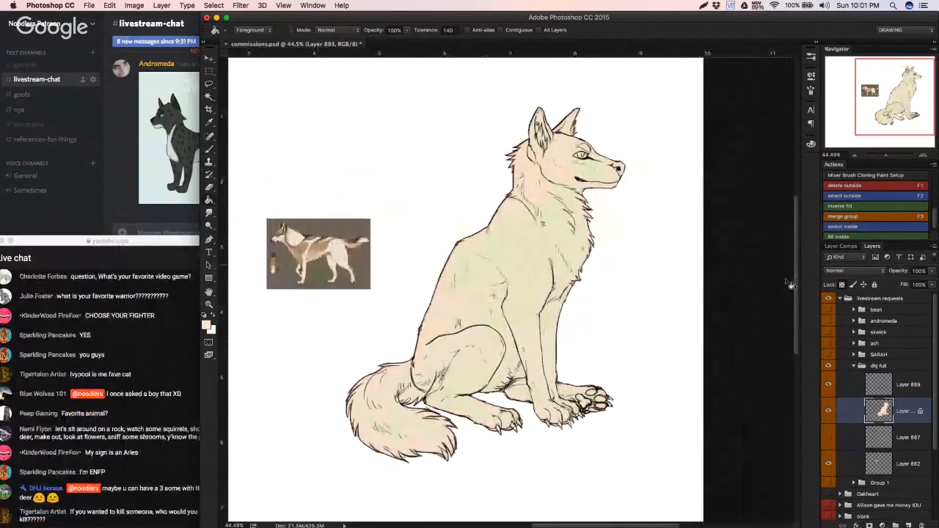
Step: Enlarge the reference image on Layer 882 with Free Transform and place it beside the seated wolf, checking it with the silhouette hidden
click(906, 464)
key(super+t)
drag(445, 316, 489, 331)
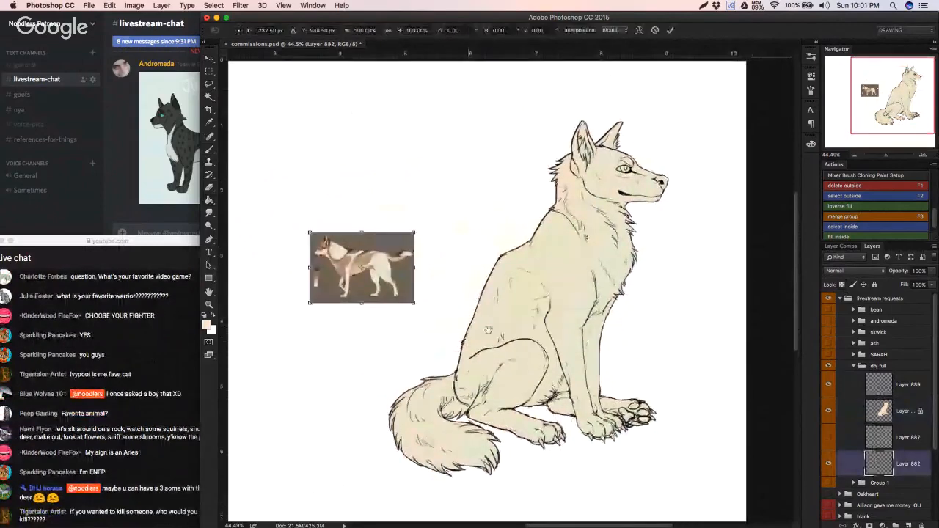
drag(414, 231, 447, 194)
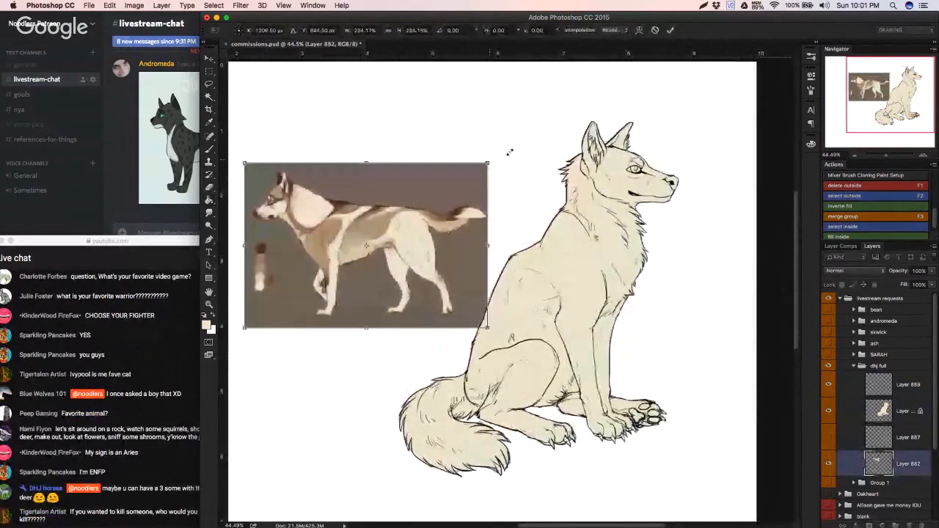
drag(488, 162, 510, 149)
drag(469, 192, 479, 188)
key(Return)
click(830, 411)
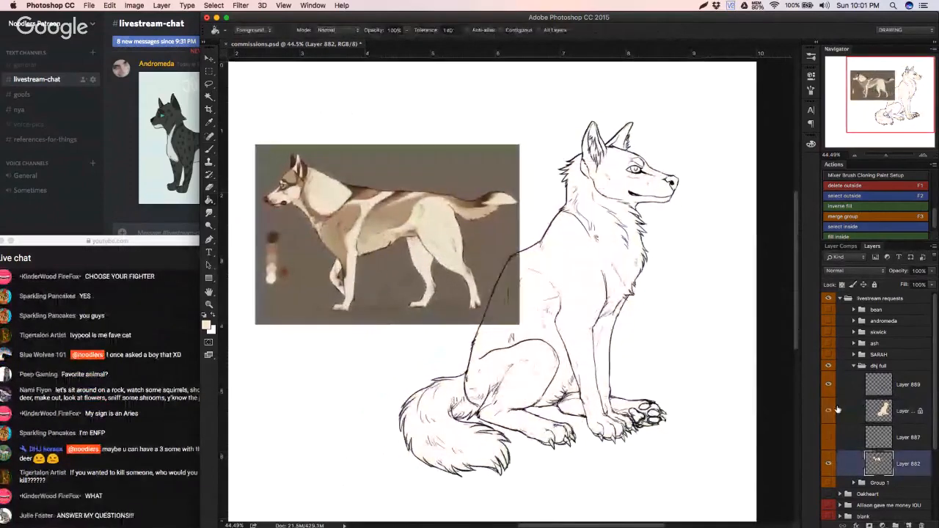
click(828, 411)
Step: On the silhouette layer, paint the wolf's belly brown with a 25 px hard brush, using the colour sampled from the reference animal
click(884, 411)
key(b)
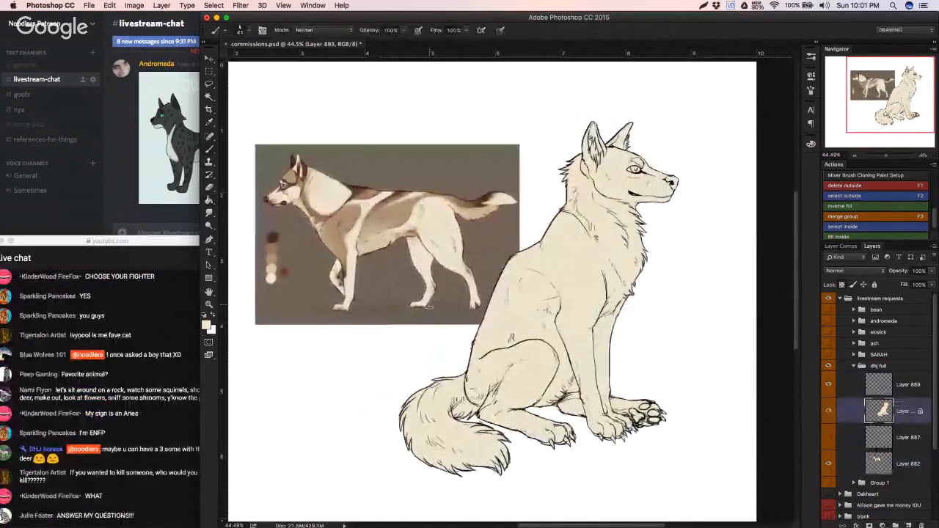
right_click(430, 307)
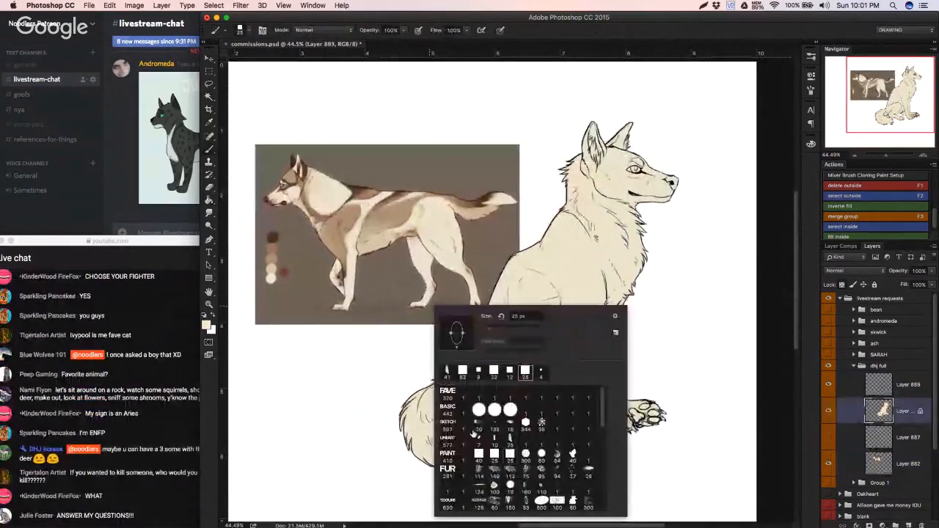
alt+click(382, 224)
alt+click(410, 239)
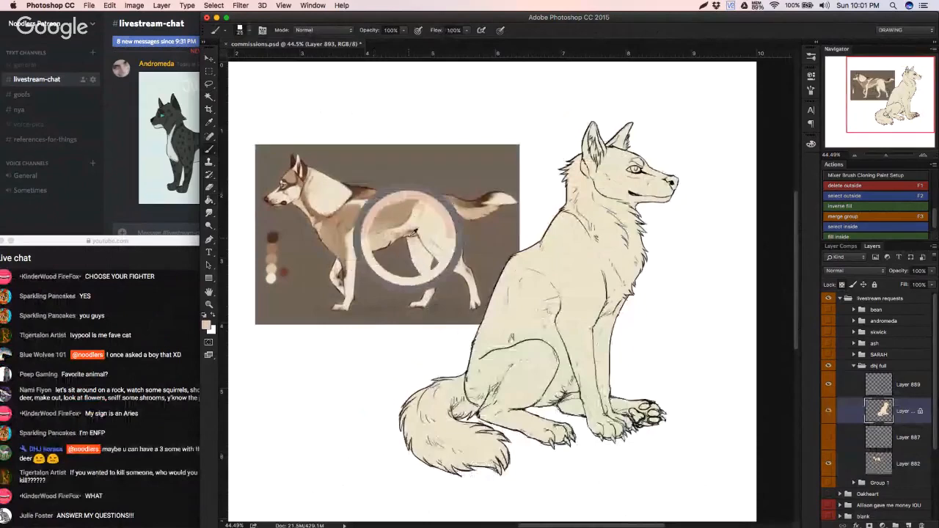
mouse_move(544, 396)
mouse_down()
mouse_move(536, 403)
mouse_move(563, 391)
mouse_up()
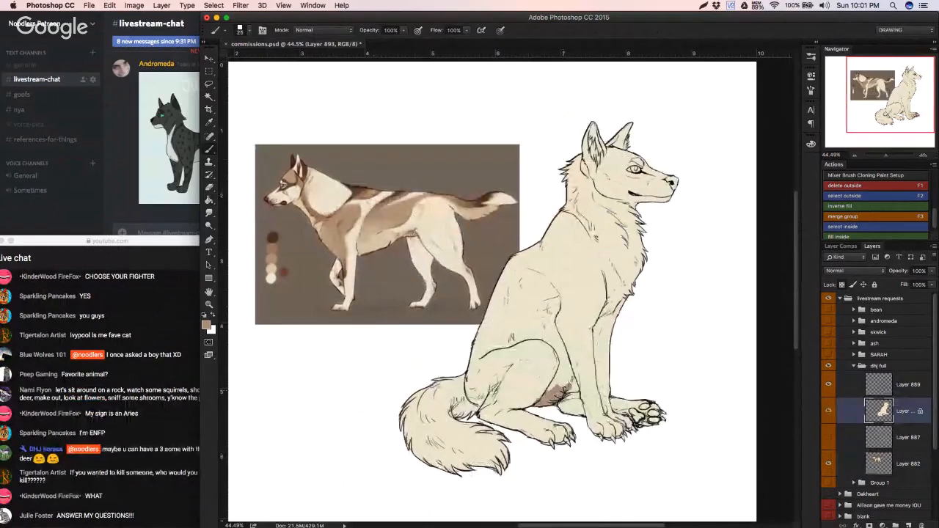
Step: Sample a lighter tan from the reference animal's underside and paint it along the wolf's flank behind the foreleg and on its chest
alt+click(377, 243)
mouse_move(573, 347)
mouse_down()
mouse_move(569, 367)
mouse_move(580, 369)
mouse_move(558, 381)
mouse_move(567, 334)
mouse_up()
mouse_move(603, 295)
mouse_down()
mouse_move(619, 301)
mouse_move(634, 290)
mouse_move(613, 294)
mouse_move(629, 256)
mouse_move(608, 294)
mouse_move(610, 216)
mouse_move(622, 229)
mouse_move(631, 213)
mouse_move(617, 273)
mouse_up()
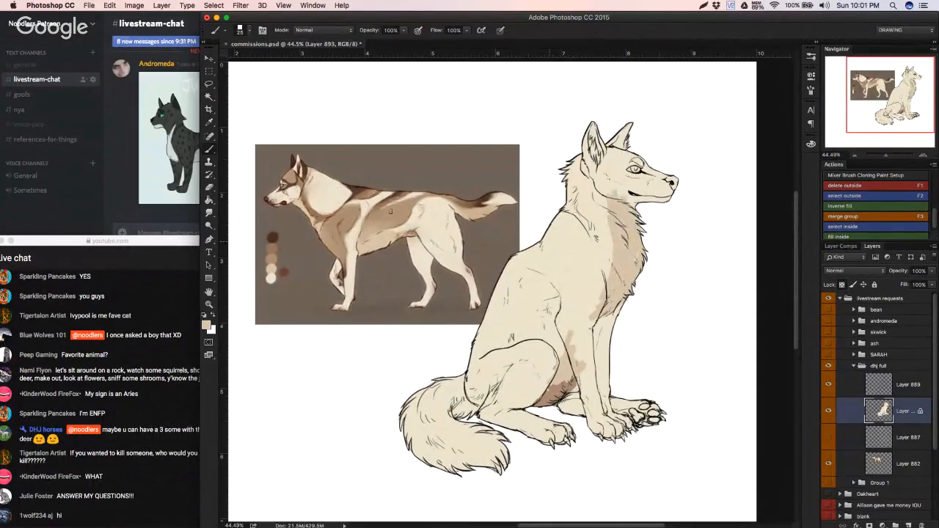
Step: Sample the dark brown from the reference animal's muzzle and paint the wolf's nose and muzzle tip with it
alt+click(269, 197)
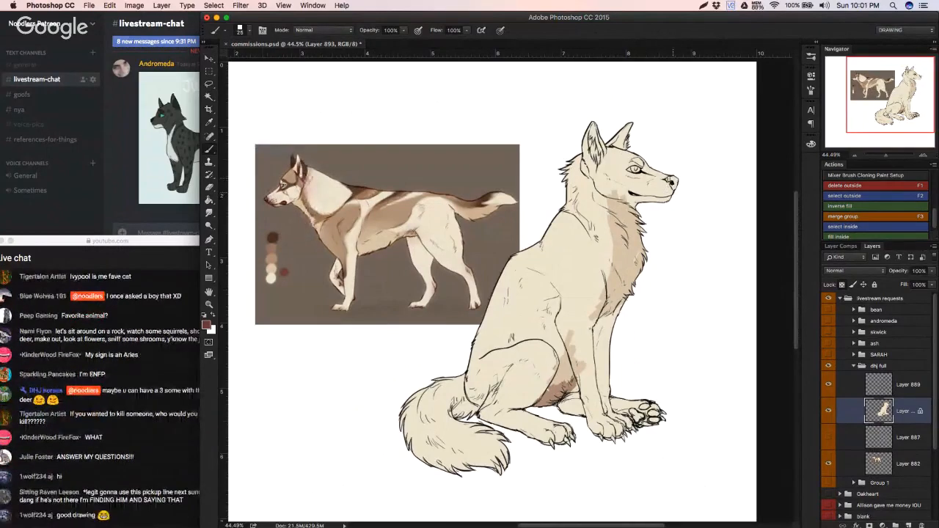
mouse_move(666, 179)
mouse_down()
mouse_move(676, 180)
mouse_move(669, 198)
mouse_up()
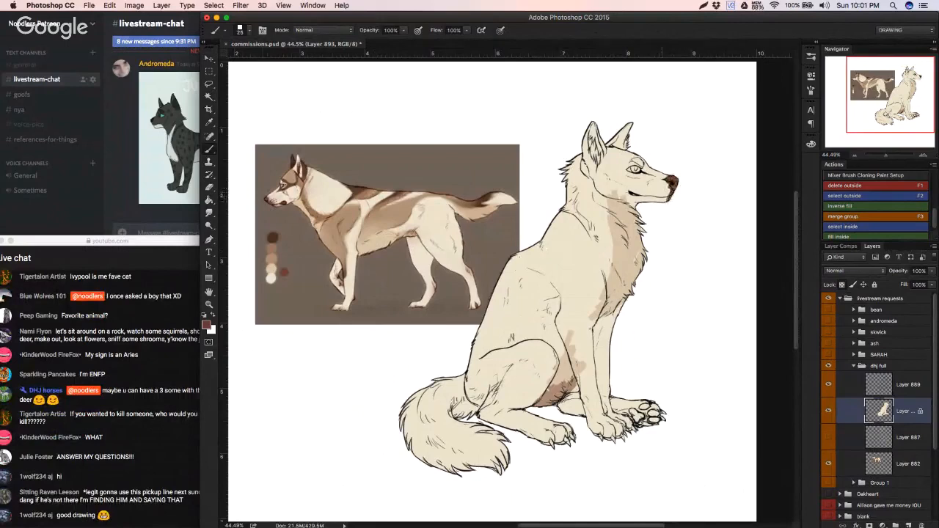
drag(546, 198, 535, 193)
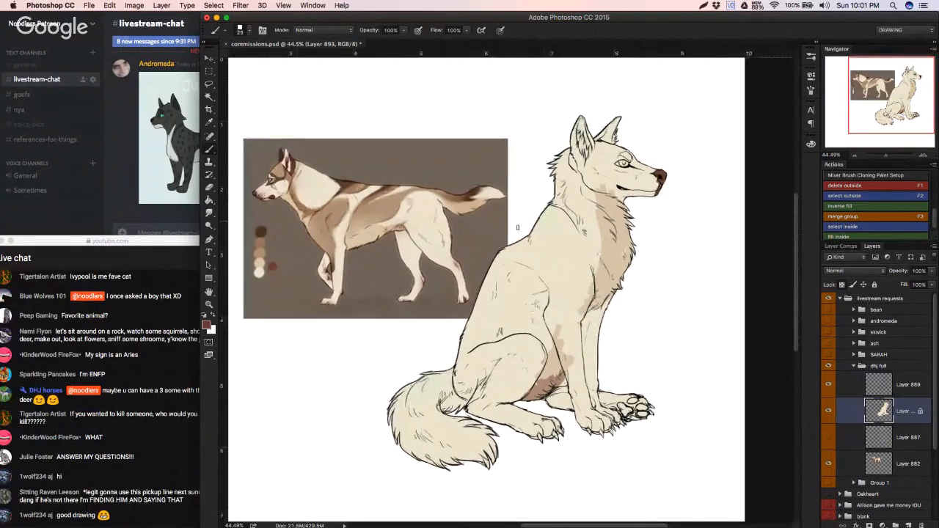
Step: Sample the mid brown from the reference animal's neck and paint a band down the wolf's throat, trimming its edge with lighter tones
alt+click(314, 203)
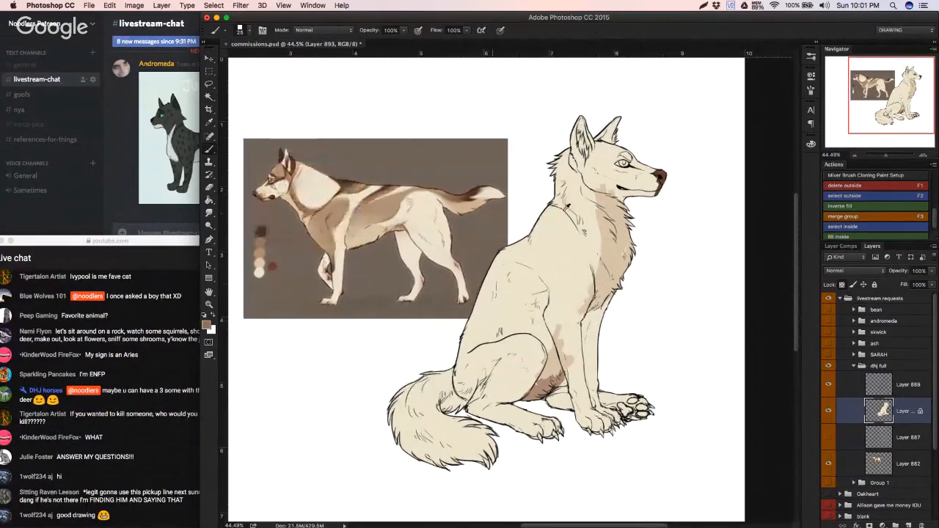
mouse_move(603, 206)
mouse_down()
mouse_move(594, 192)
mouse_move(607, 265)
mouse_move(590, 259)
mouse_up()
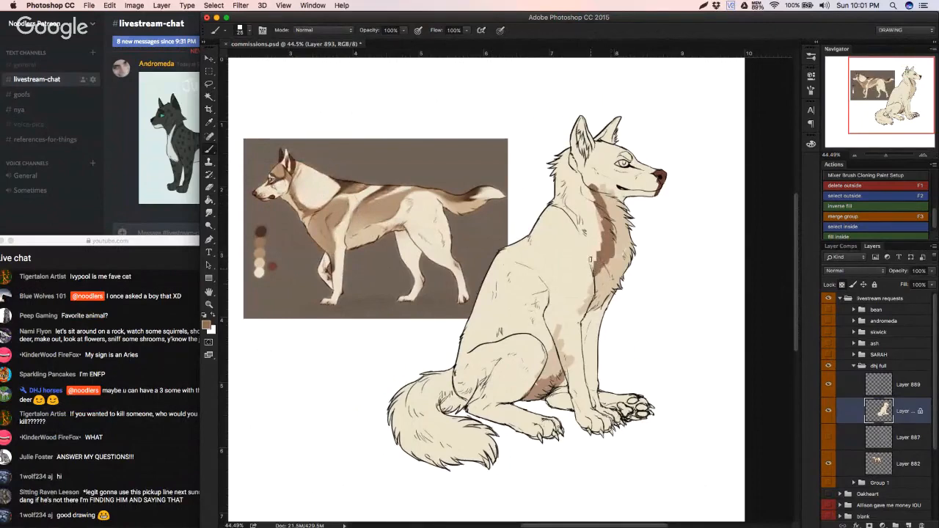
alt+click(591, 259)
mouse_move(599, 223)
mouse_down()
mouse_move(602, 247)
mouse_move(603, 225)
mouse_up()
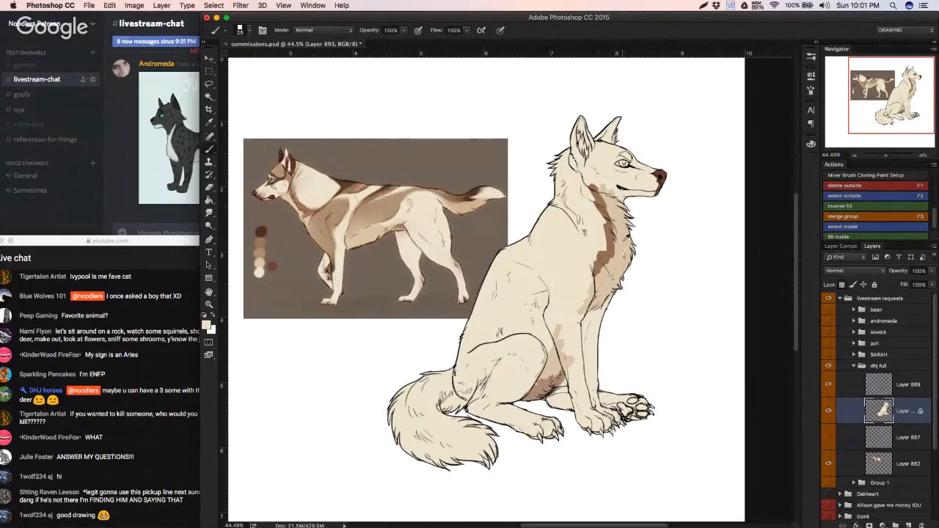
alt+click(622, 244)
alt+click(600, 198)
drag(599, 211, 606, 253)
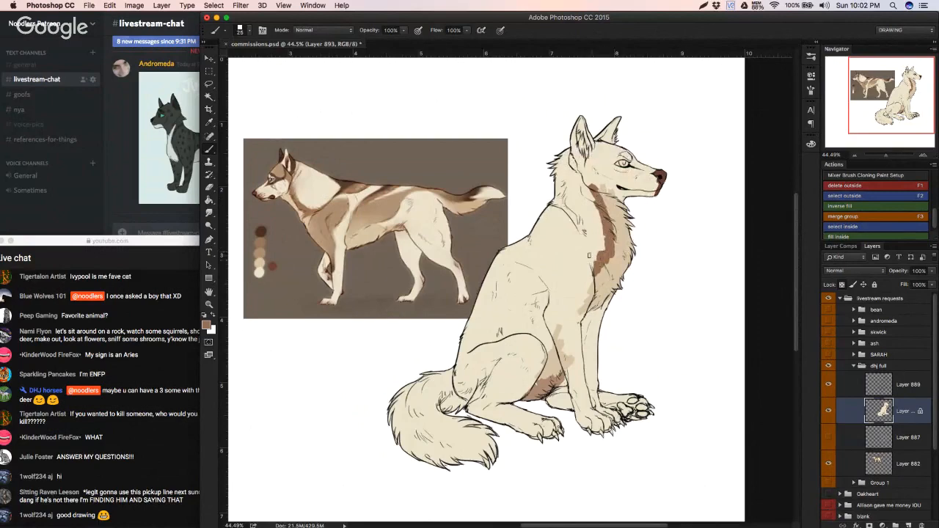
Step: Blend the upper throat band into the chest with the Mixer Brush and repaint its lower inner edge in brown
key(shift+b)
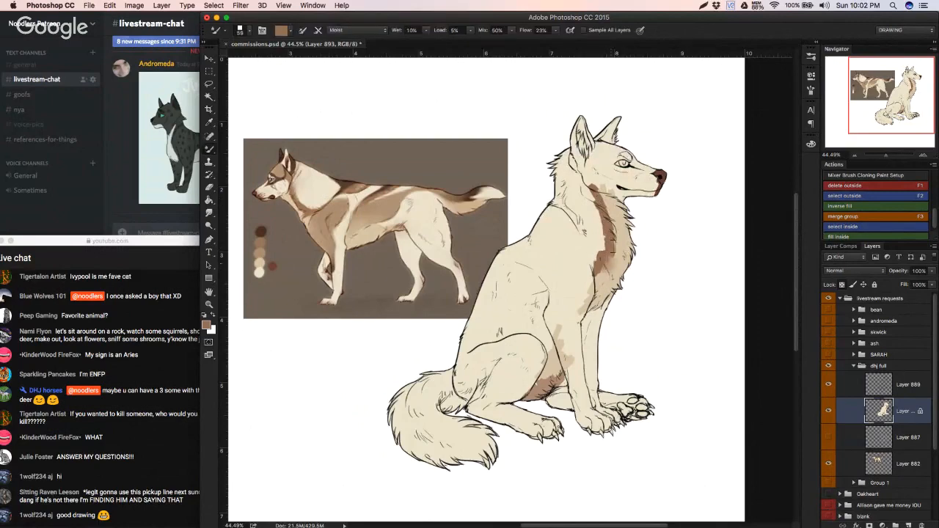
mouse_move(609, 215)
mouse_down()
mouse_move(600, 183)
mouse_move(599, 192)
mouse_up()
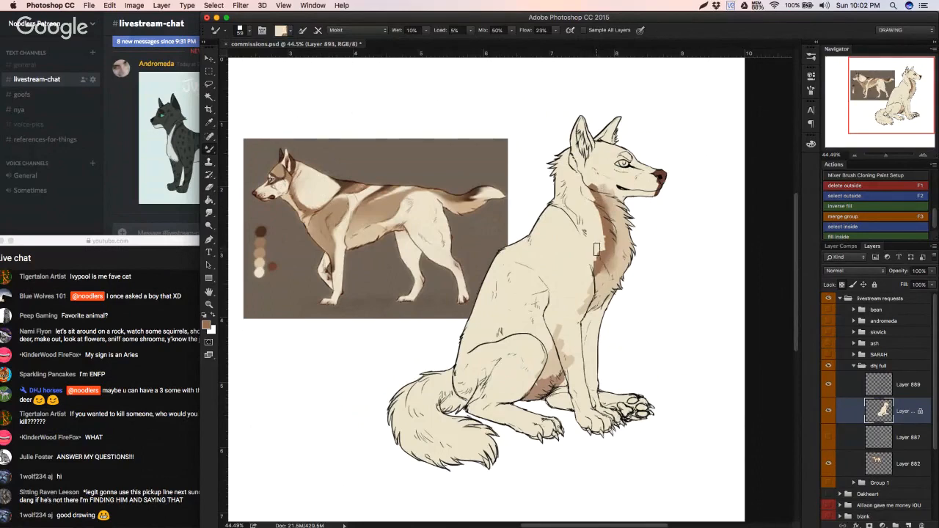
key(shift+b)
drag(601, 251, 595, 266)
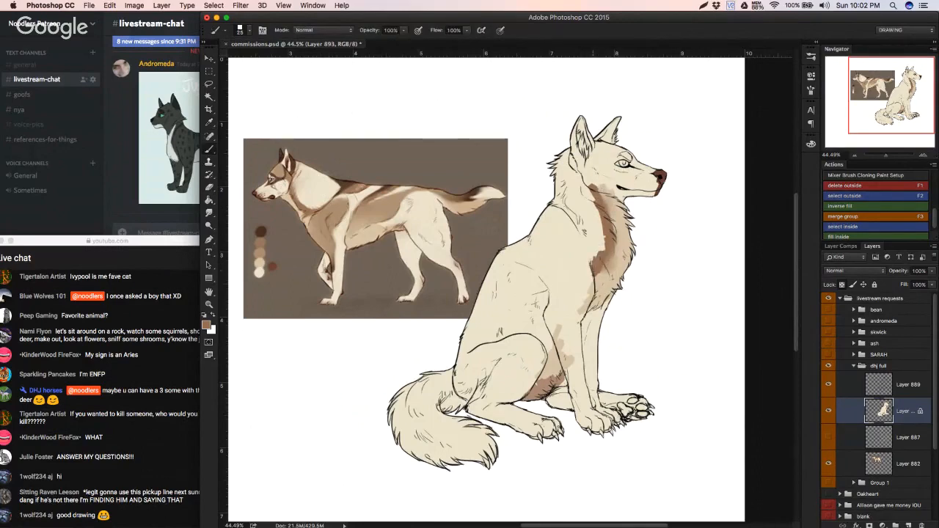
Step: Blend the lower throat band, then soften the brown beneath the jaw with the Mixer Brush at 27 px
key(shift+b)
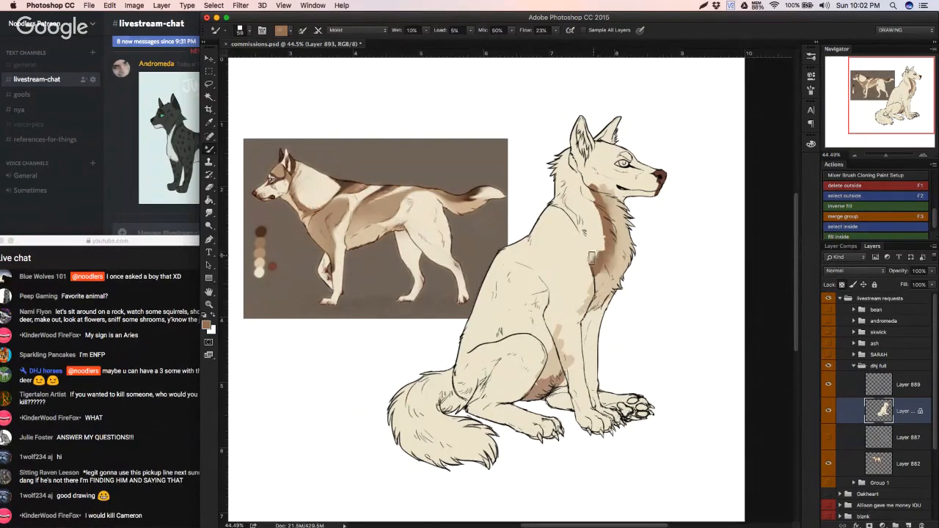
drag(592, 258, 603, 242)
right_click(596, 190)
click(590, 185)
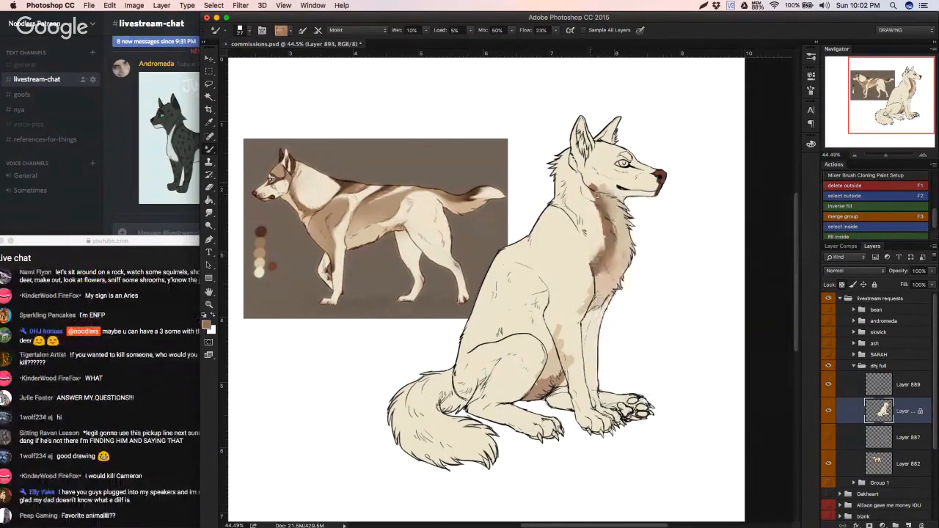
mouse_move(592, 188)
mouse_down()
mouse_move(601, 208)
mouse_move(593, 189)
mouse_move(596, 202)
mouse_up()
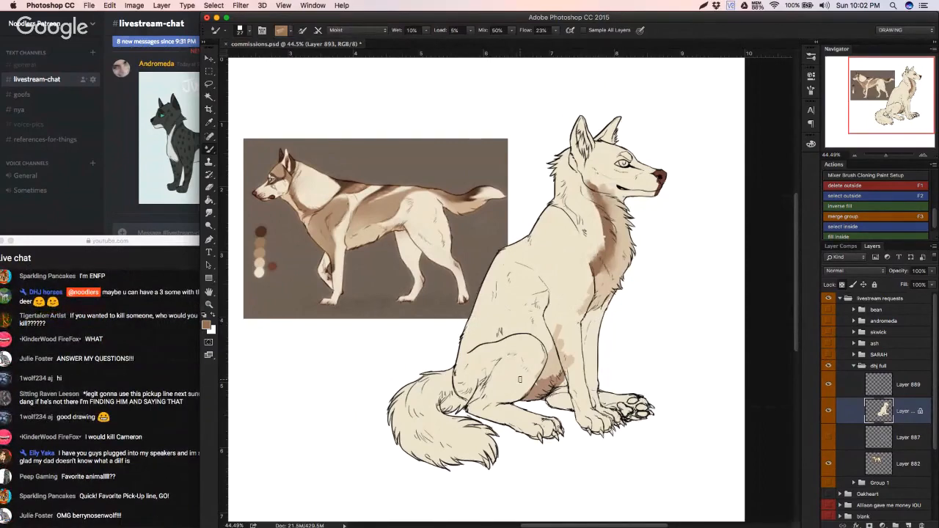
Step: Extend the brown throat marking under the wolf's jaw with the regular brush and touch up its lower end
key(shift+b)
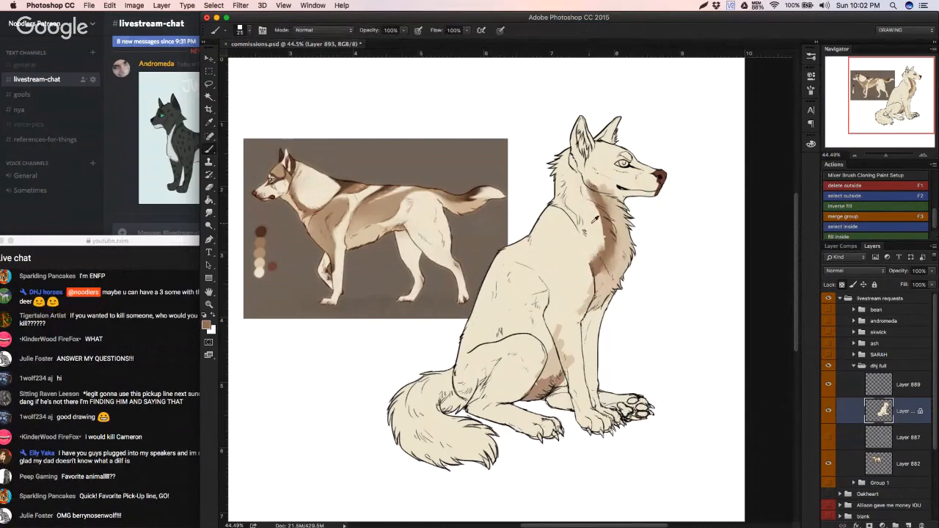
alt+click(590, 198)
mouse_move(590, 195)
mouse_down()
mouse_move(600, 234)
mouse_move(590, 198)
mouse_move(606, 246)
mouse_move(591, 264)
mouse_move(607, 240)
mouse_move(594, 271)
mouse_move(612, 233)
mouse_move(599, 207)
mouse_up()
alt+click(601, 270)
Step: Blend the throat marking from the jaw down to the chest into the surrounding fur with the Mixer Brush
key(shift+b)
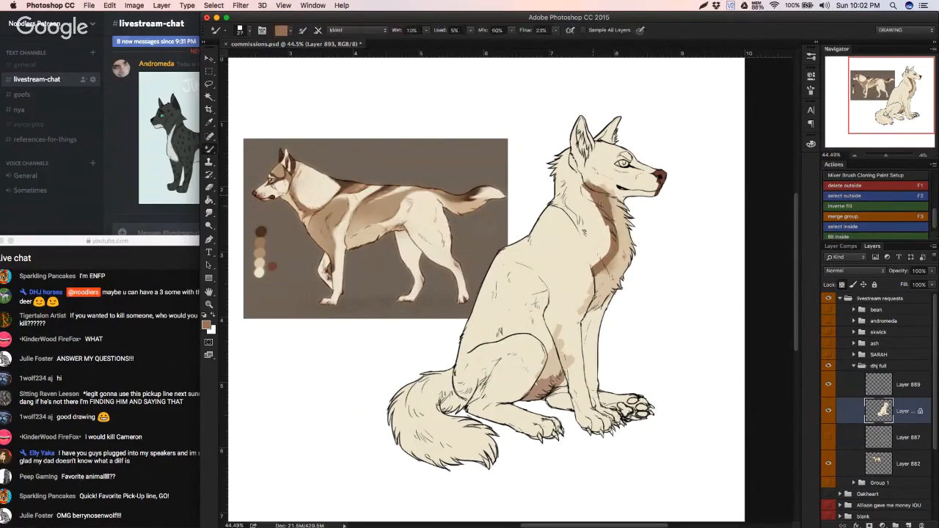
mouse_move(588, 198)
mouse_down()
mouse_move(585, 186)
mouse_move(613, 239)
mouse_move(592, 267)
mouse_move(609, 240)
mouse_up()
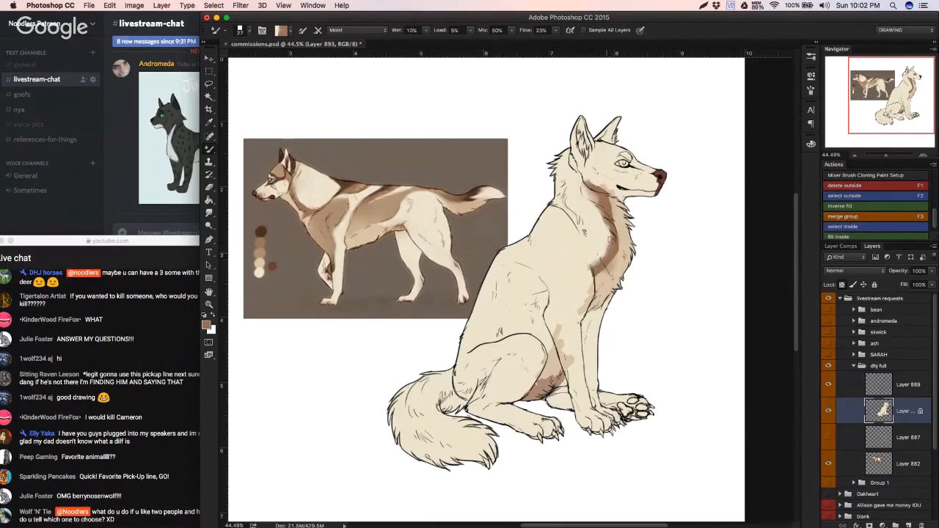
alt+click(609, 202)
drag(599, 272, 616, 252)
alt+click(619, 251)
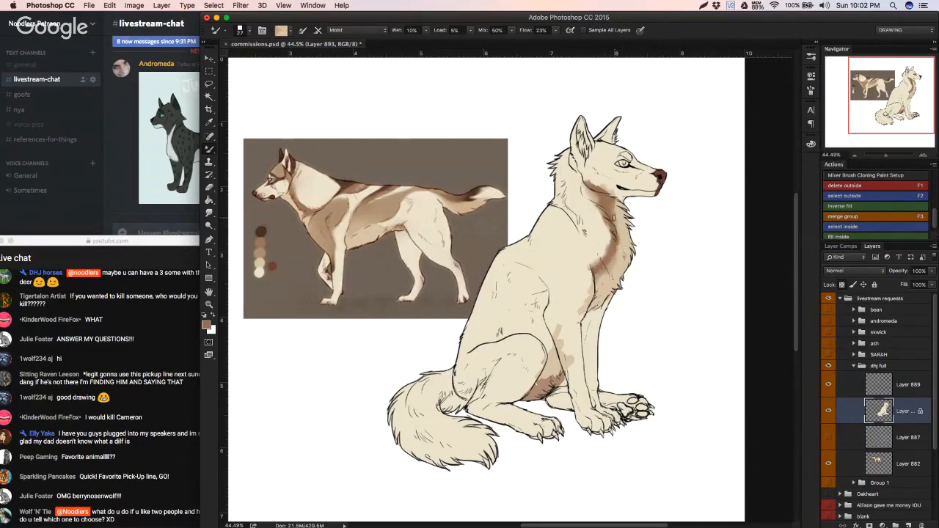
Step: Try to repaint the area under the wolf's jaw with the sampled cream
key(b)
alt+click(600, 189)
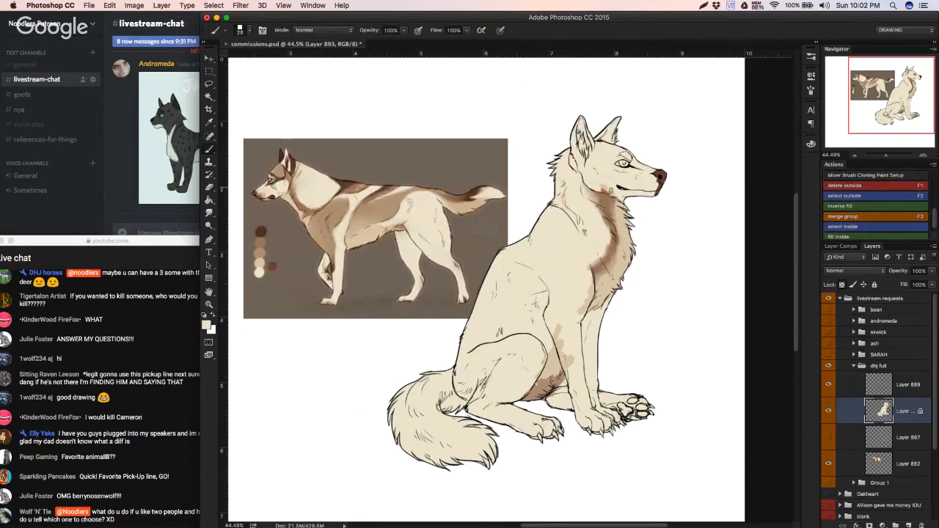
drag(614, 190, 668, 200)
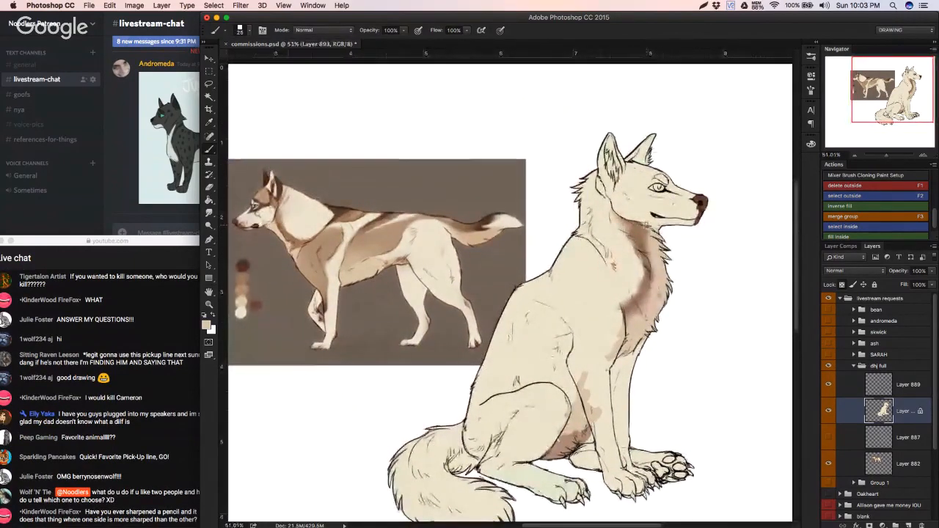
key(super+z)
drag(642, 224, 664, 228)
key(super+z)
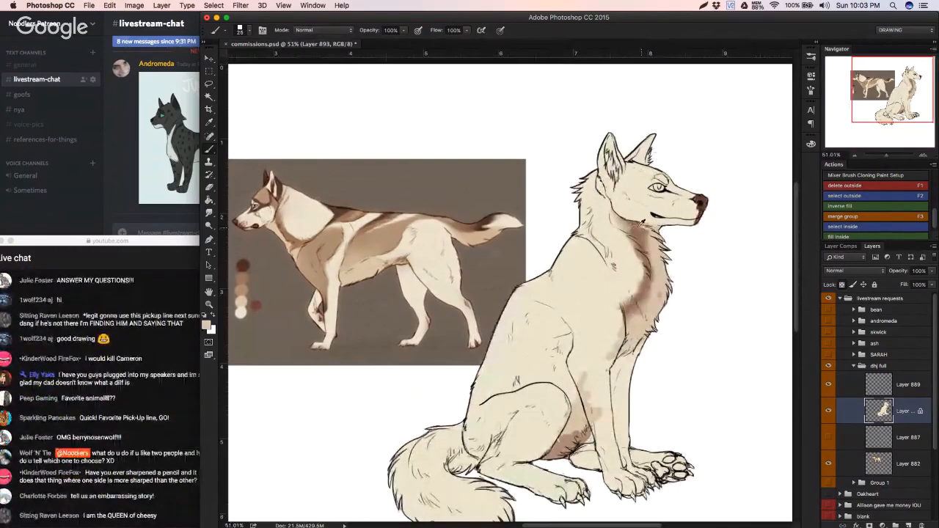
Step: Sample the brown beneath the jaw and start softening the muzzle marking below the nose with the Mixer Brush
alt+click(641, 225)
key(shift+b)
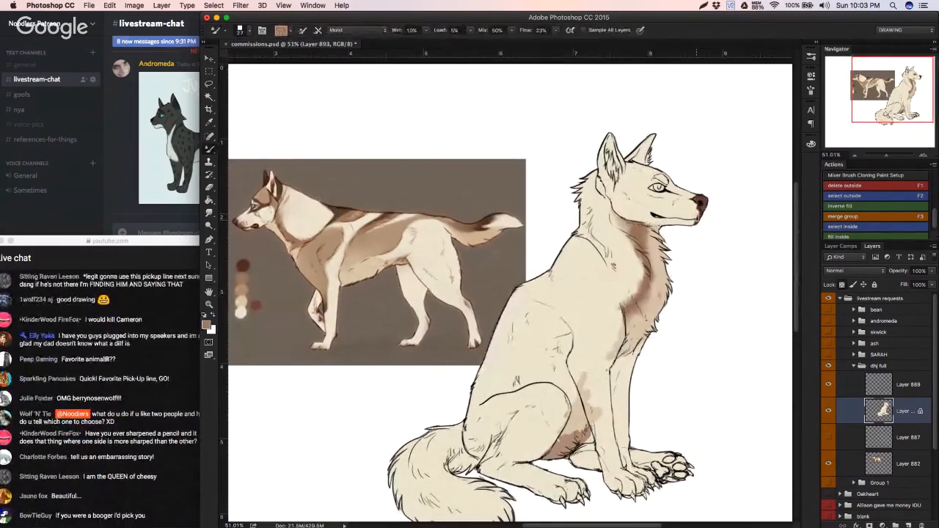
alt+click(693, 208)
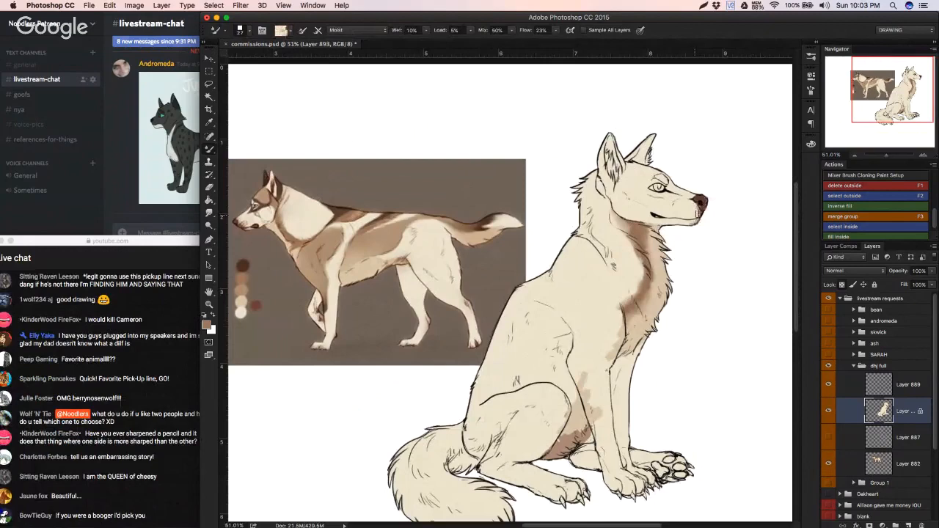
key(shift+b)
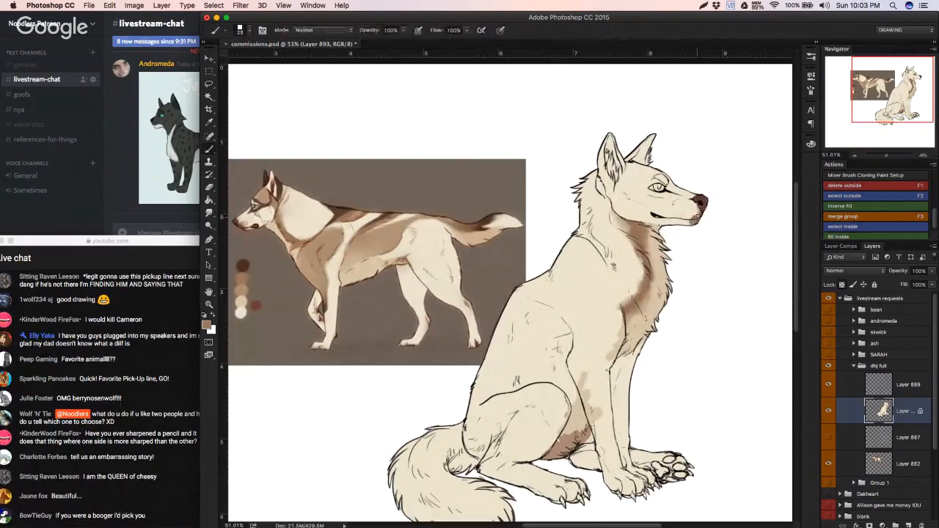
key(shift+b)
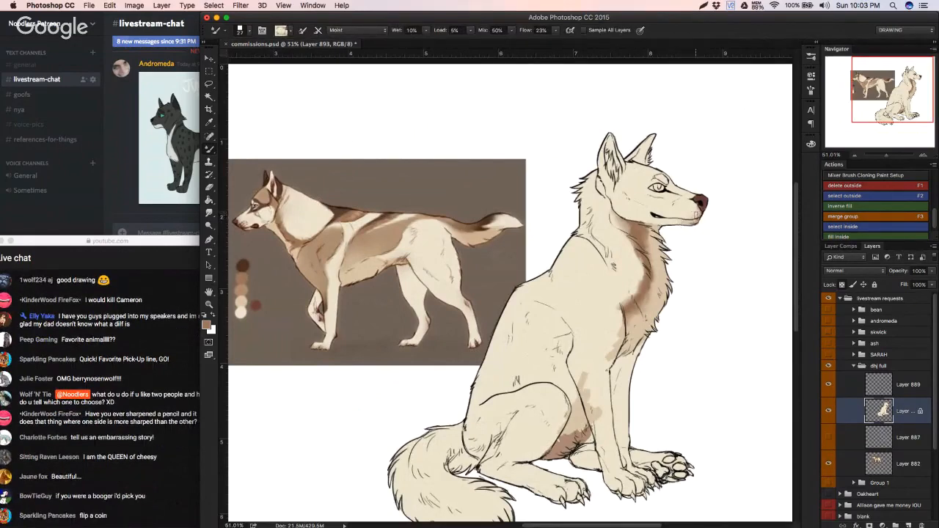
Step: Blend the dark brown nose marking into the cream of the wolf's muzzle and chin with short Mixer Brush strokes
alt+click(707, 205)
alt+click(703, 207)
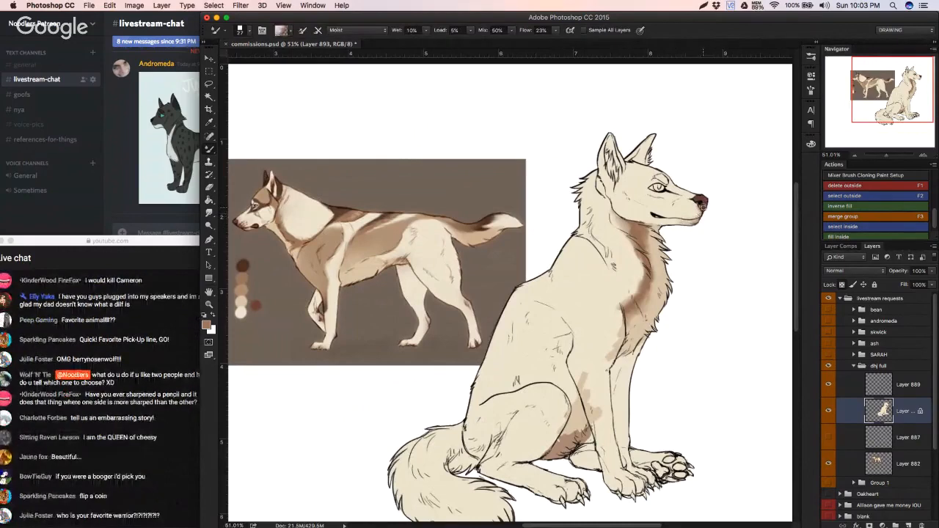
alt+click(702, 209)
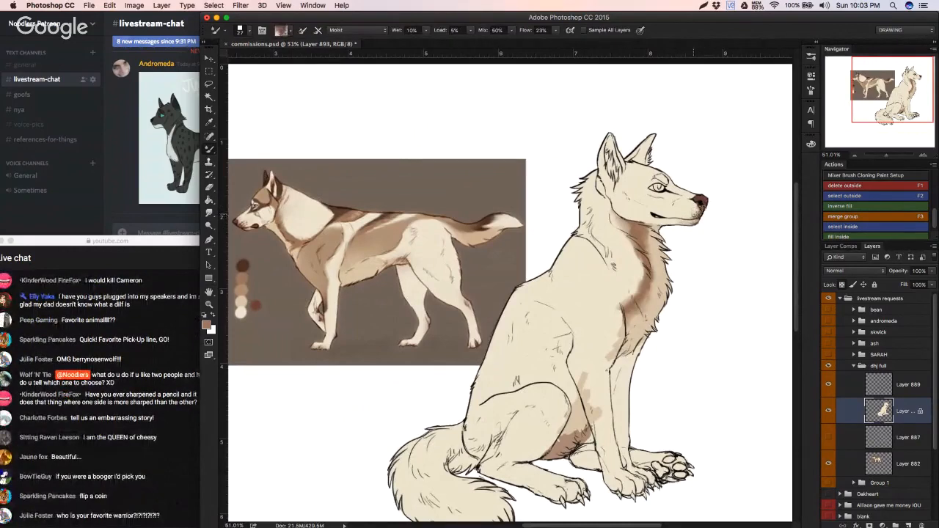
alt+click(691, 209)
alt+click(693, 209)
alt+click(700, 212)
drag(698, 216, 698, 213)
alt+click(693, 206)
drag(696, 220, 692, 219)
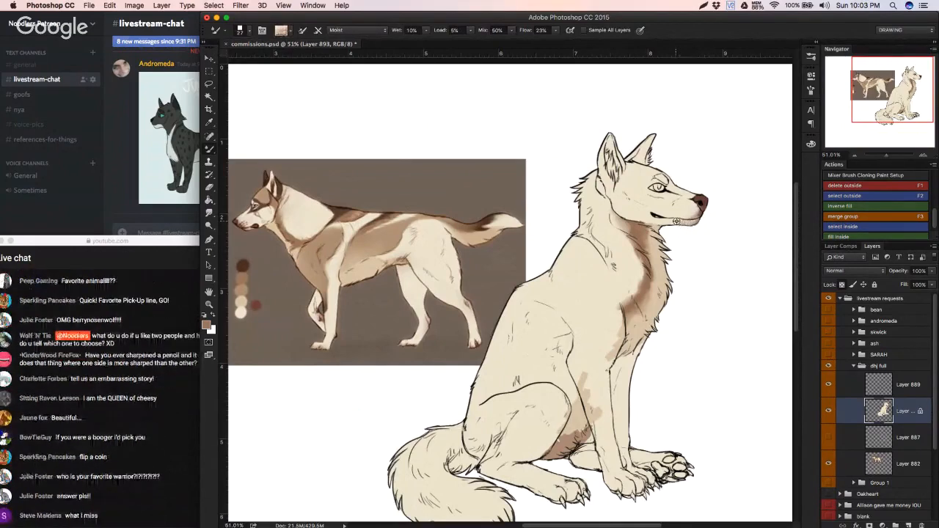
Step: Blend the brown nose marking into the underside of the wolf's muzzle and chin with short Mixer Brush strokes
drag(676, 220, 697, 217)
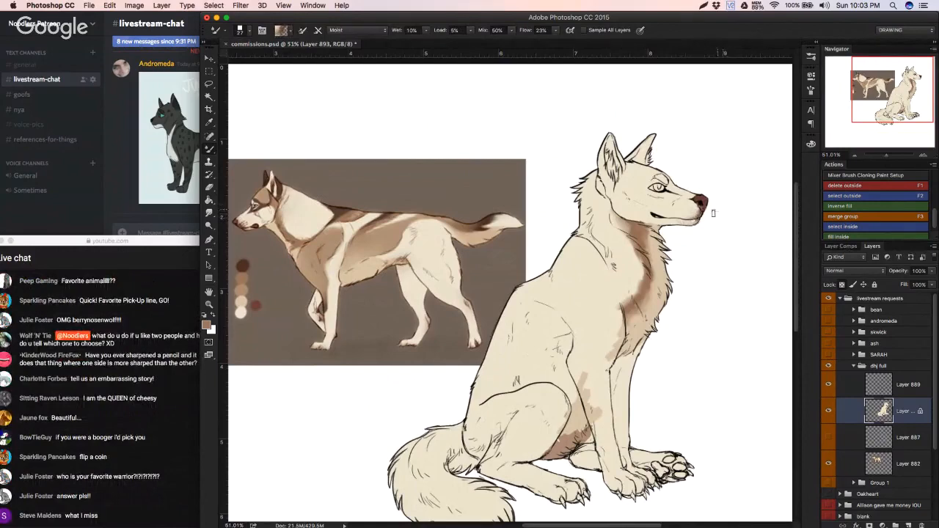
drag(699, 215, 694, 220)
alt+click(697, 220)
alt+click(686, 223)
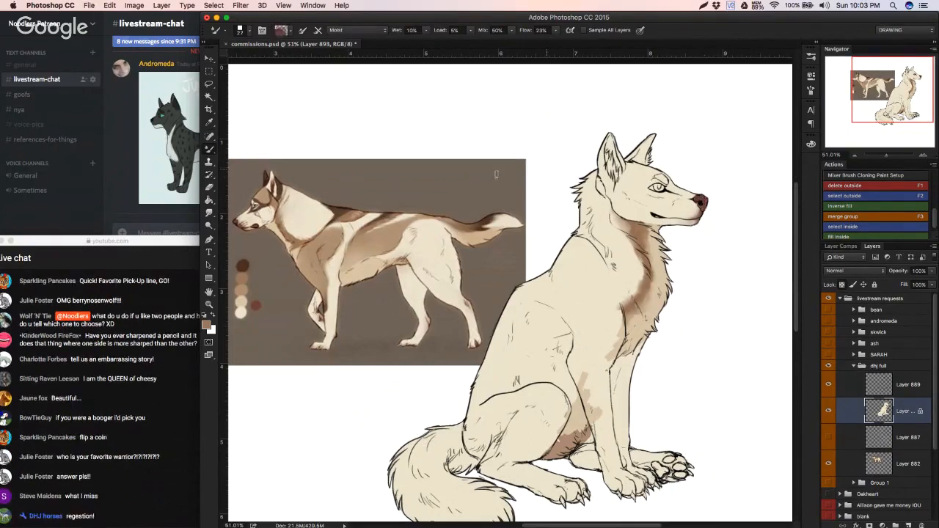
Step: Soften the brown belly patches between the seated wolf's hind thigh and front leg with the Mixer Brush
drag(285, 237, 300, 181)
drag(301, 181, 294, 181)
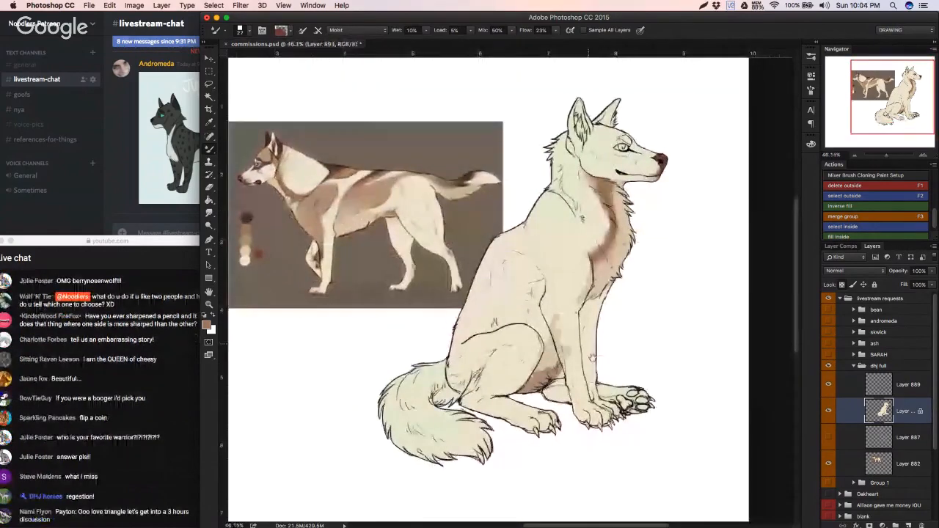
drag(592, 358, 604, 391)
alt+click(544, 413)
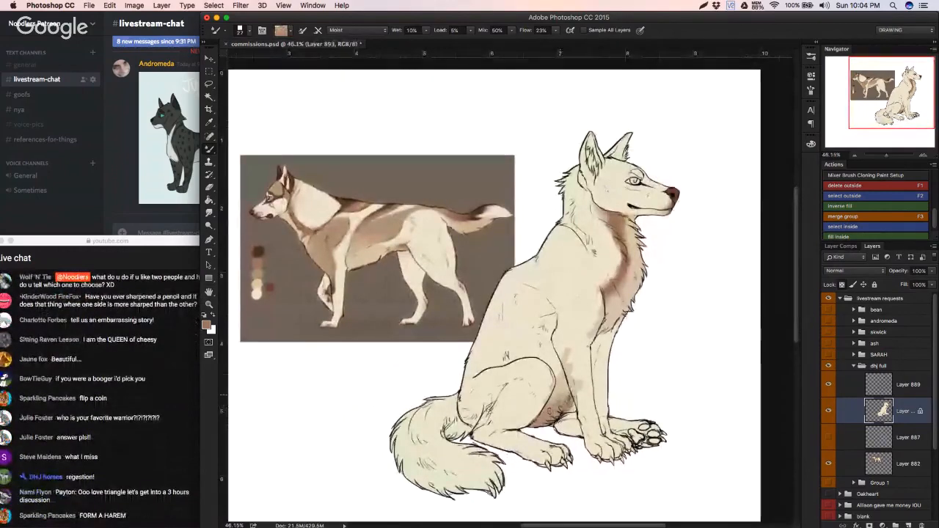
alt+click(547, 372)
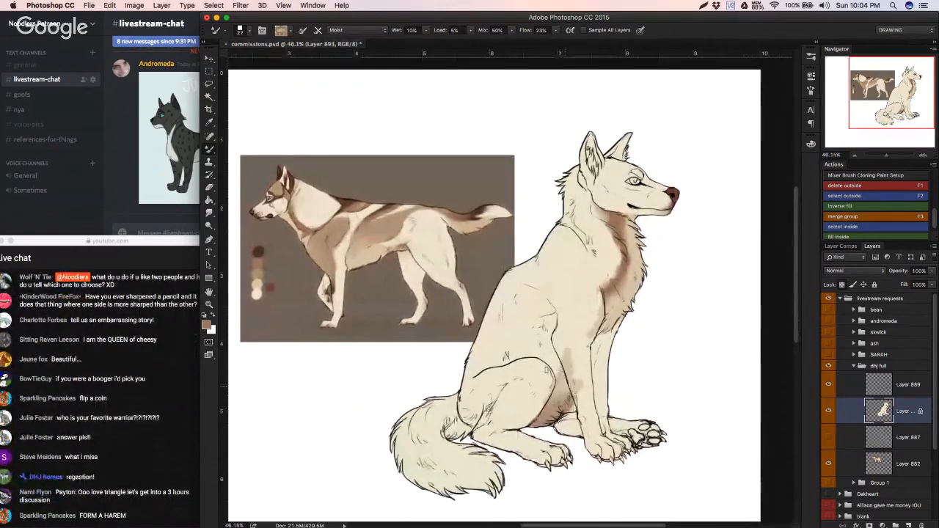
mouse_move(550, 328)
mouse_down()
mouse_move(520, 330)
mouse_move(548, 334)
mouse_up()
Step: Paint the wolf's shoulder and upper front leg marking with a 43 px Brush, using brown sampled from the reference's shoulder
key(b)
right_click(581, 264)
click(647, 288)
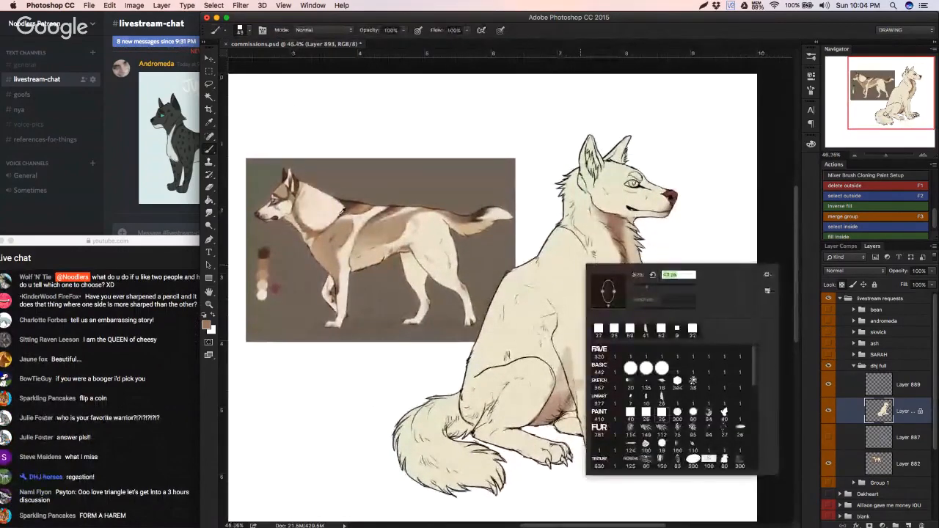
alt+click(345, 231)
mouse_move(567, 303)
mouse_down()
mouse_move(570, 355)
mouse_move(600, 348)
mouse_move(566, 325)
mouse_move(581, 371)
mouse_move(598, 315)
mouse_up()
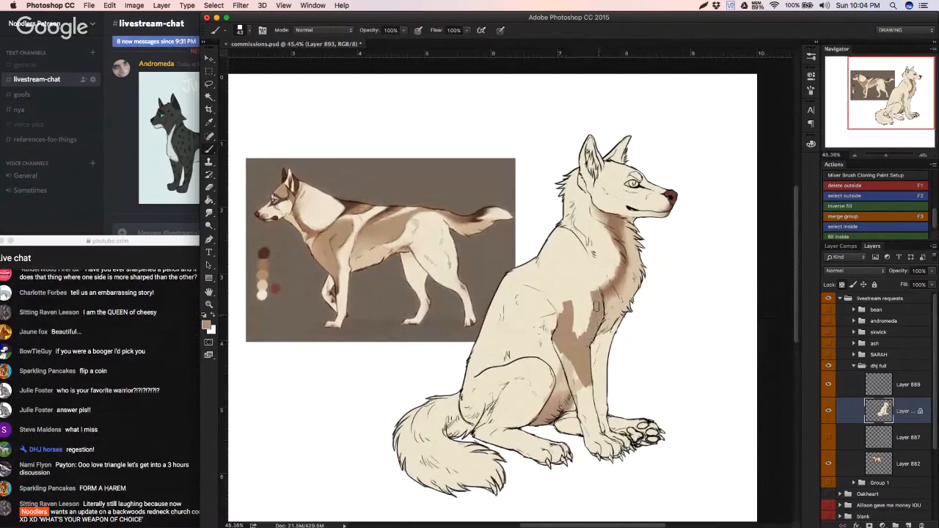
mouse_move(556, 273)
mouse_down()
mouse_move(569, 326)
mouse_move(578, 301)
mouse_move(593, 312)
mouse_move(591, 279)
mouse_move(597, 295)
mouse_move(598, 306)
mouse_move(589, 268)
mouse_move(563, 290)
mouse_move(566, 316)
mouse_up()
key(super+z)
alt+click(610, 288)
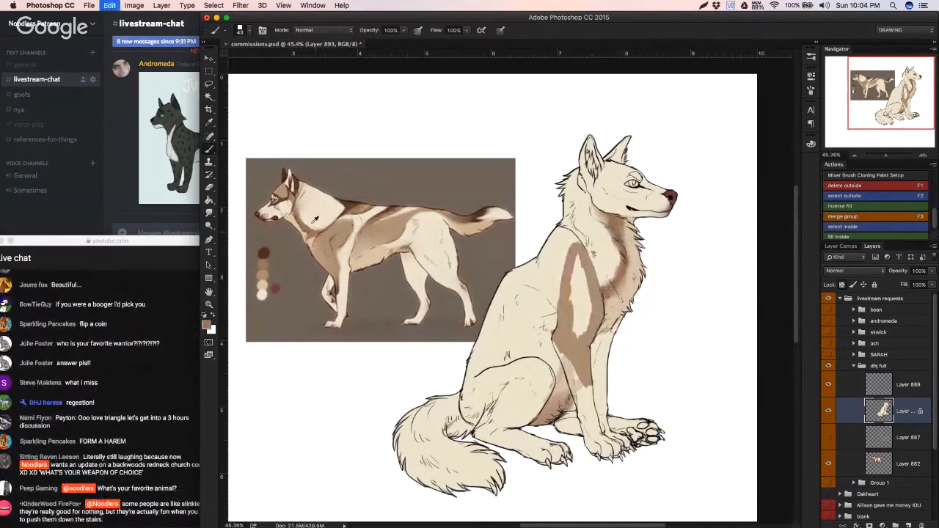
Step: Switch the Brush to the 25 px lineart preset
right_click(664, 270)
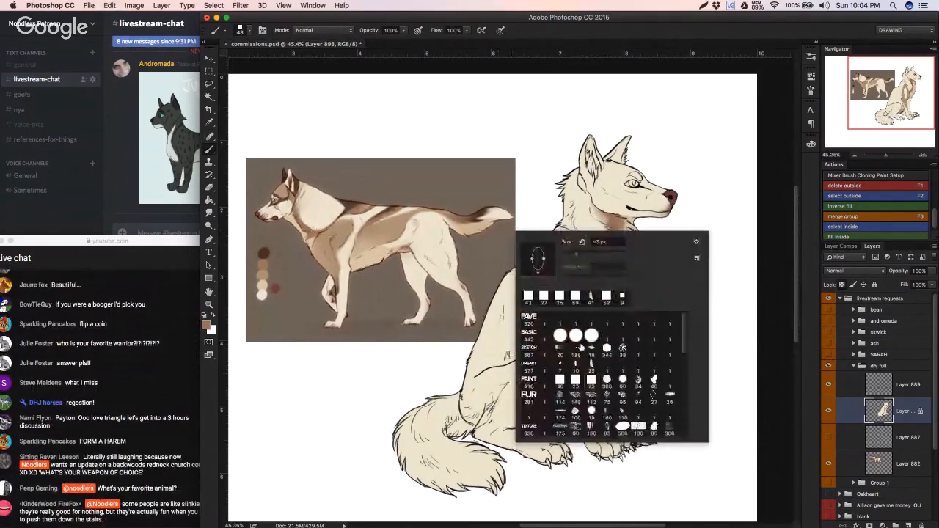
click(591, 365)
click(626, 208)
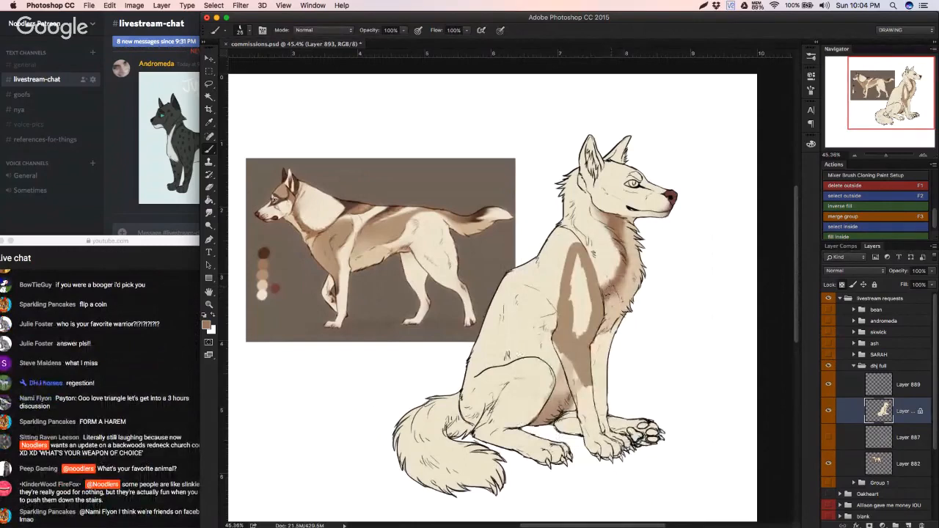
Step: Fill the cream gap inside the wolf's shoulder and upper front leg marking with brown, using the 25 px square paint brush
alt+click(609, 287)
alt+click(611, 287)
right_click(628, 297)
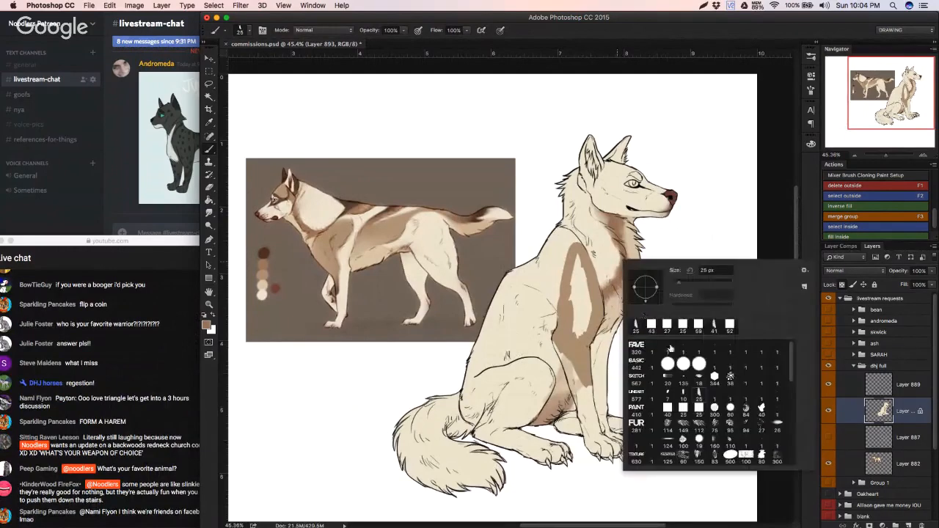
click(678, 394)
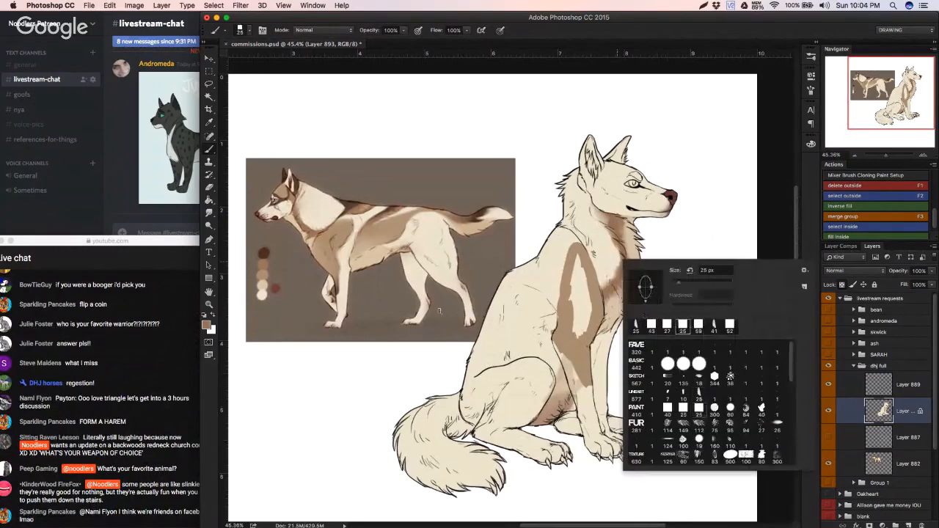
click(569, 284)
alt+click(565, 290)
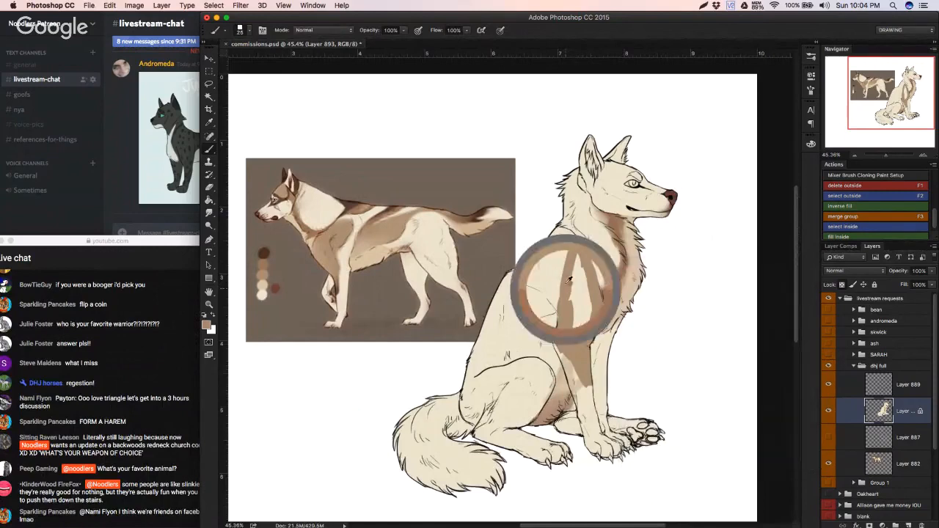
mouse_move(570, 277)
mouse_down()
mouse_move(576, 299)
mouse_move(588, 293)
mouse_move(585, 336)
mouse_move(578, 297)
mouse_move(572, 313)
mouse_up()
alt+click(591, 396)
mouse_move(582, 380)
mouse_down()
mouse_move(577, 397)
mouse_move(572, 363)
mouse_move(589, 388)
mouse_up()
alt+click(570, 332)
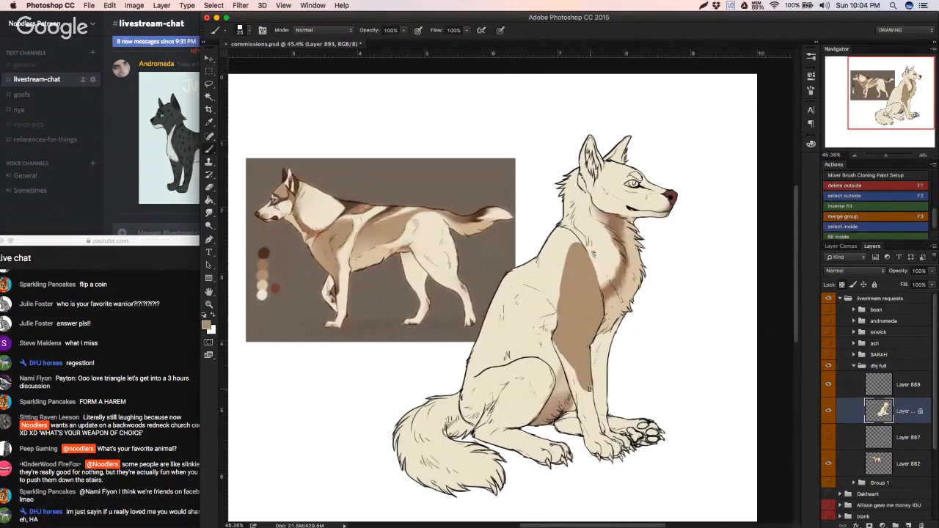
Step: Paint lighter brown from the reference's chest over the front-leg marking and dark brown from its head at the marking's lower end
alt+click(320, 249)
mouse_move(585, 357)
mouse_down()
mouse_move(585, 386)
mouse_move(576, 365)
mouse_move(580, 374)
mouse_move(595, 328)
mouse_up()
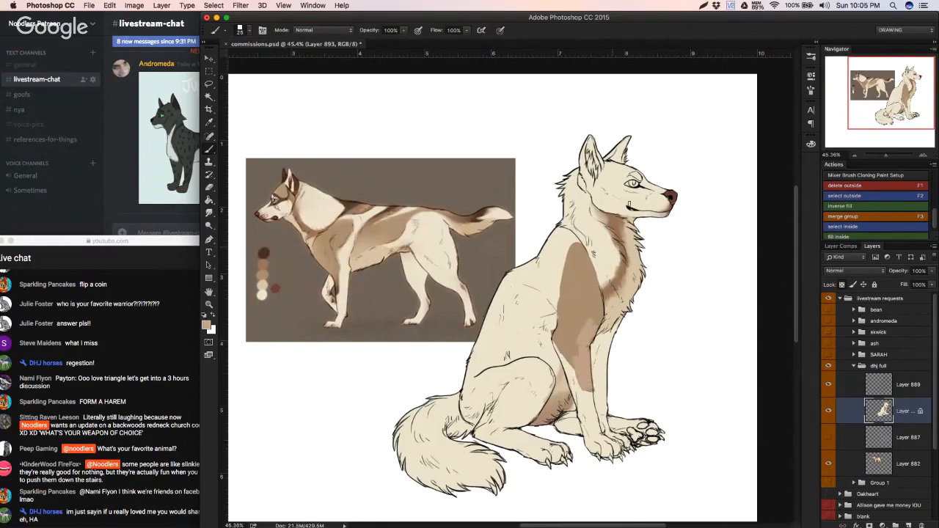
alt+click(284, 194)
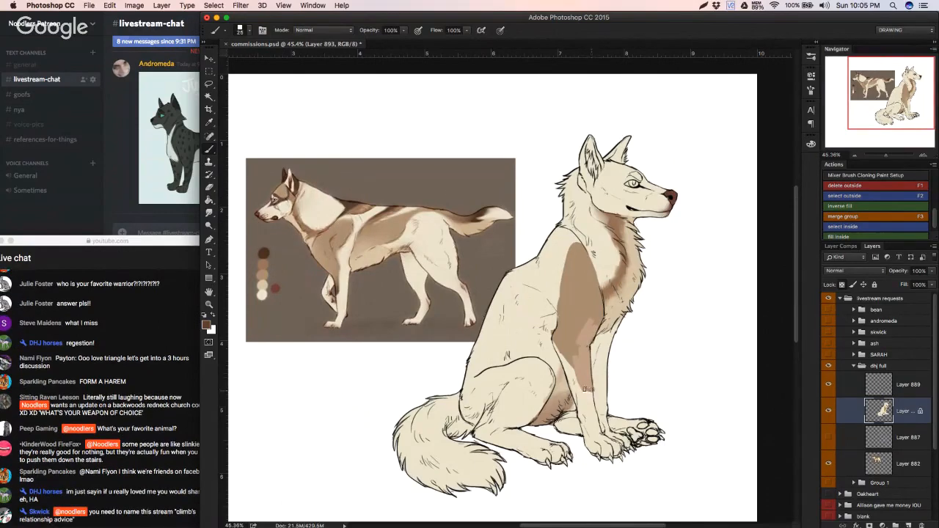
drag(585, 387, 588, 382)
key(shift+b)
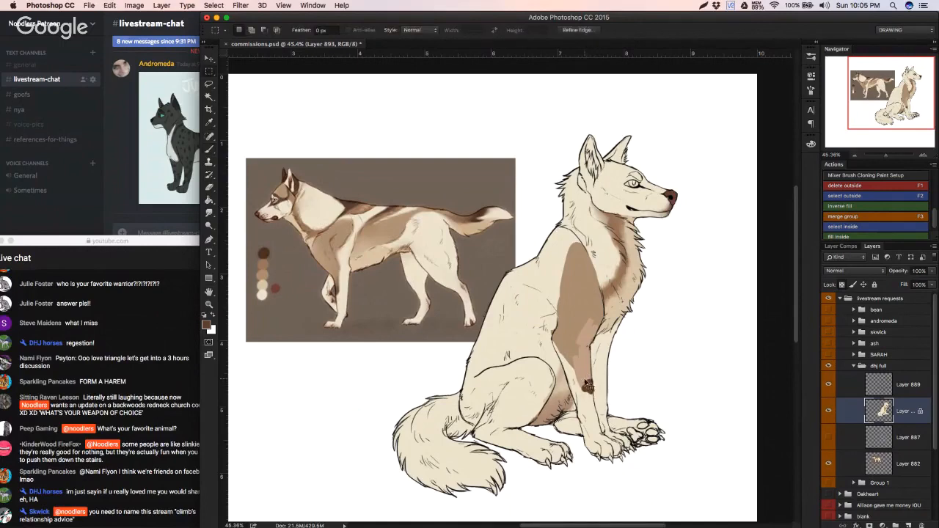
drag(585, 387, 584, 377)
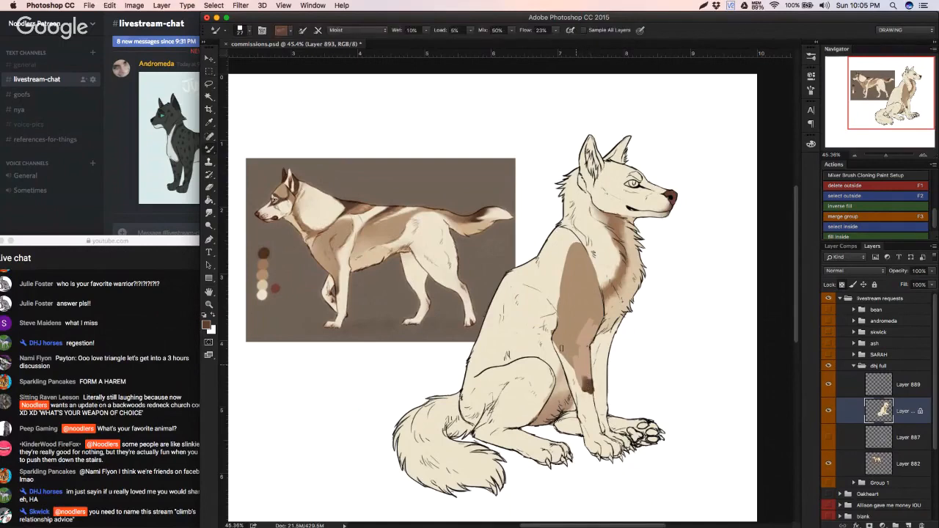
Step: Blend the brown tones inside the shoulder and front-leg marking with a 39 px Mixer Brush, undoing the last smudge
right_click(611, 358)
drag(635, 339, 590, 322)
click(594, 305)
alt+click(580, 294)
mouse_move(590, 314)
mouse_down()
mouse_move(584, 341)
mouse_move(587, 317)
mouse_up()
alt+click(572, 314)
alt+click(589, 384)
mouse_move(588, 383)
mouse_down()
mouse_move(586, 376)
mouse_move(585, 387)
mouse_up()
key(super+z)
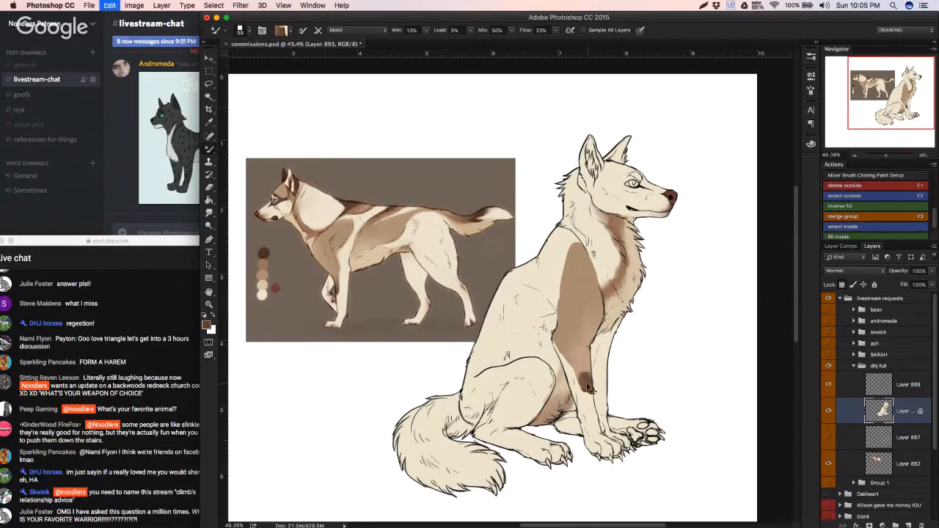
Step: Blend the dark brown lower tip upward into the front-leg marking with short Mixer Brush strokes
alt+click(585, 370)
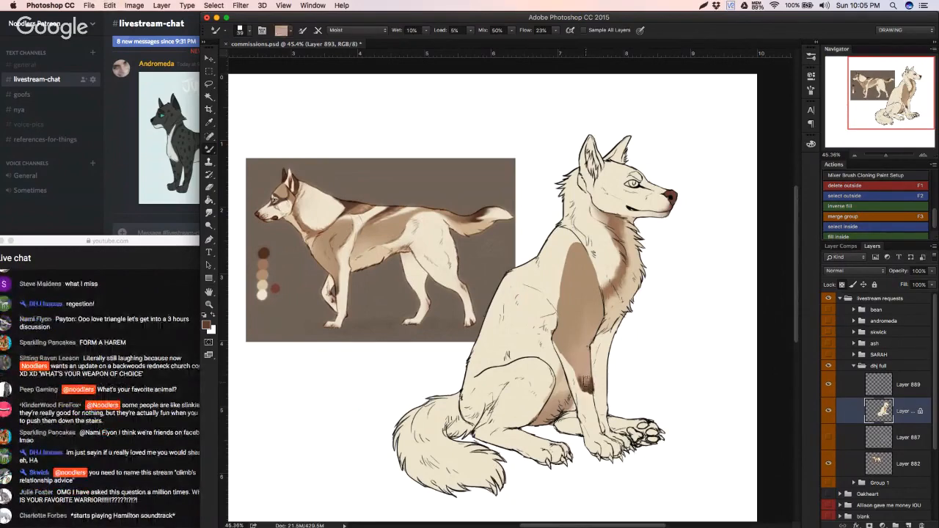
alt+click(586, 373)
alt+click(587, 385)
drag(588, 377, 591, 371)
alt+click(587, 372)
alt+click(588, 372)
alt+click(585, 380)
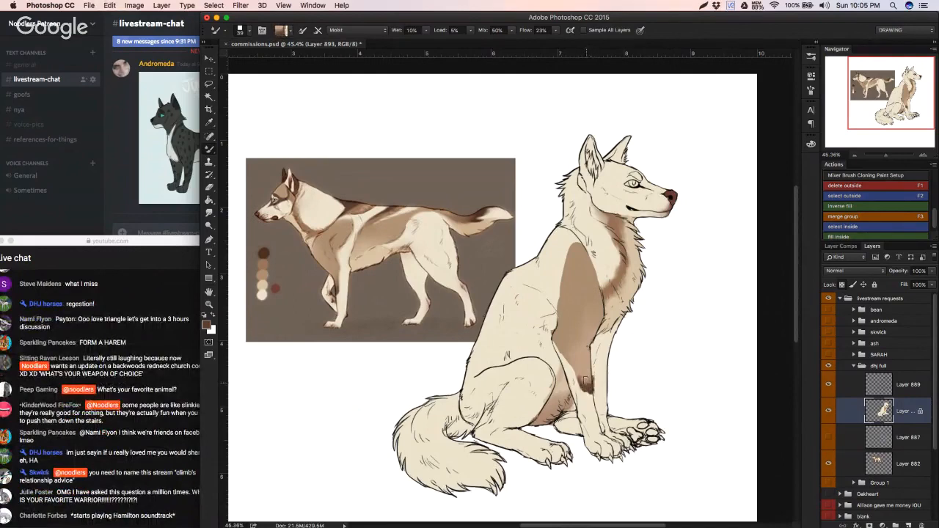
drag(588, 378, 590, 371)
alt+click(586, 372)
alt+click(587, 381)
alt+click(586, 380)
alt+click(586, 382)
drag(586, 379, 586, 368)
alt+click(585, 370)
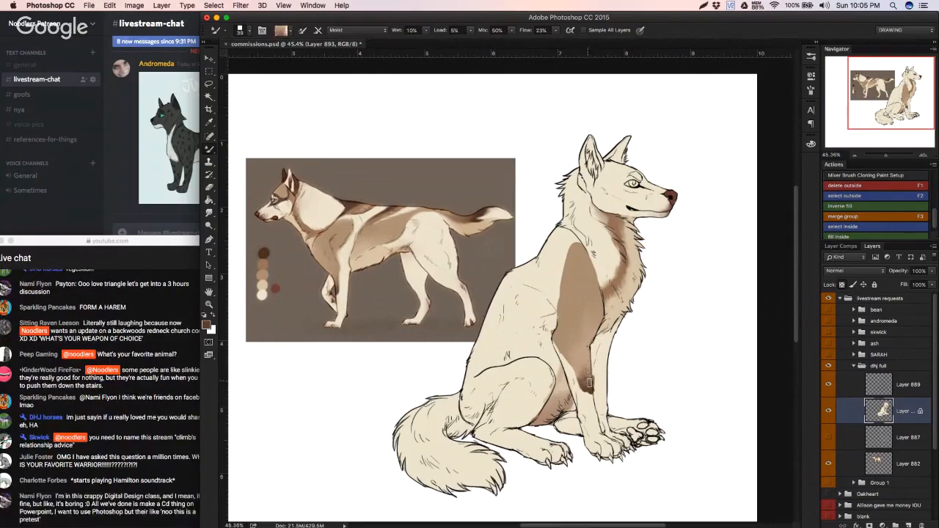
Step: Taper the lower end of the front-leg marking with cream Brush strokes and undo the unwanted strokes
key(b)
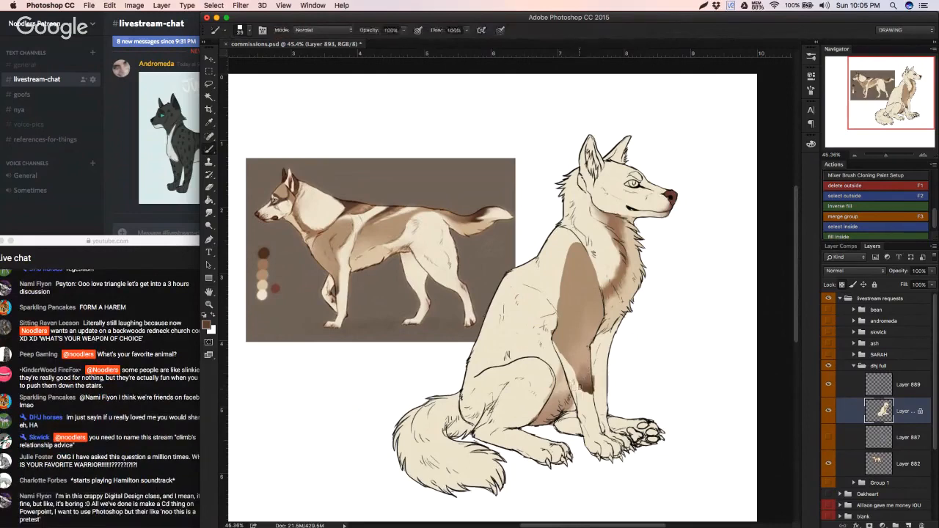
alt+click(579, 389)
key(super+z)
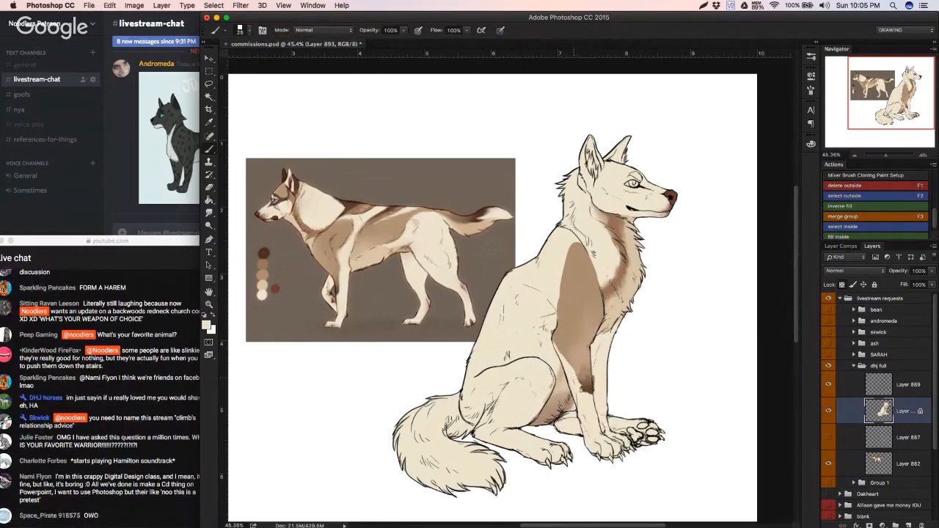
key(super+z)
drag(592, 369, 595, 402)
key(shift+b)
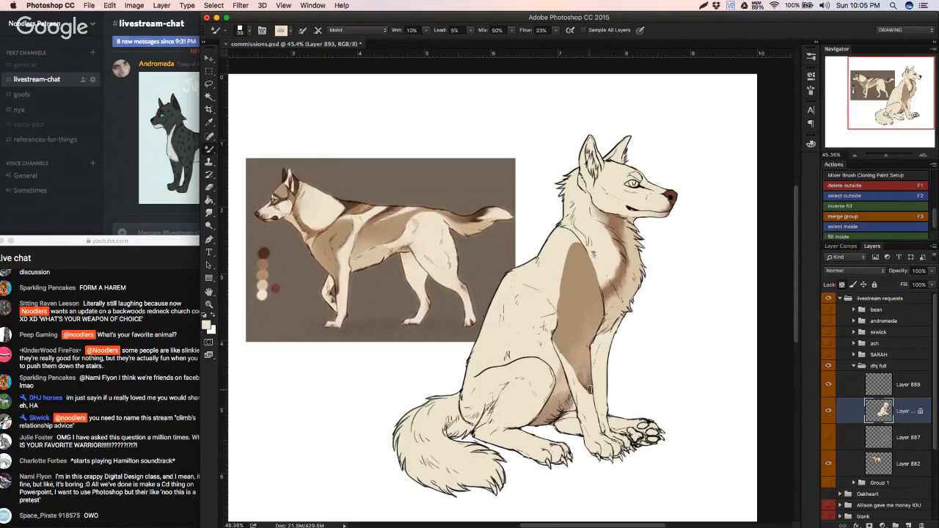
key(super+z)
key(alt+super+z)
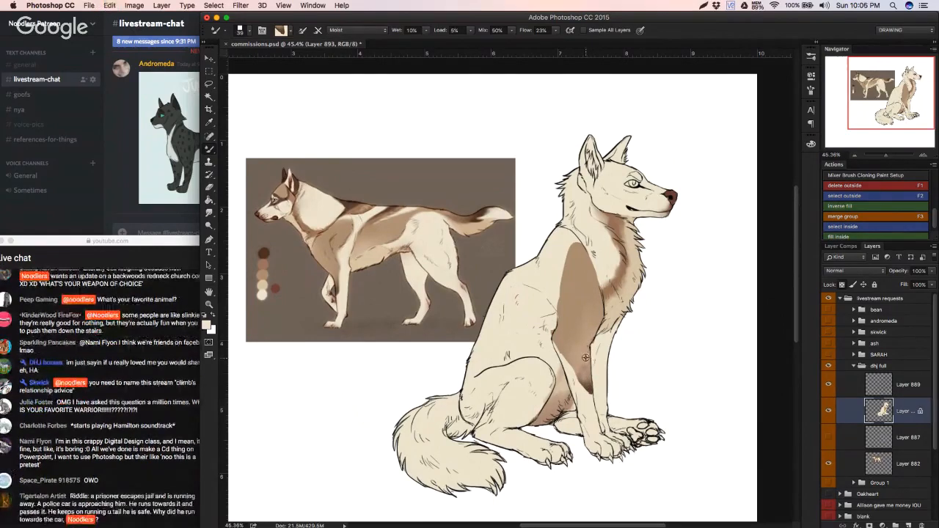
Step: Soften the transition between the dark tip and the mid-brown of the front-leg marking with the Mixer Brush
alt+click(586, 358)
alt+click(589, 380)
drag(585, 378, 579, 358)
alt+click(584, 361)
alt+click(581, 359)
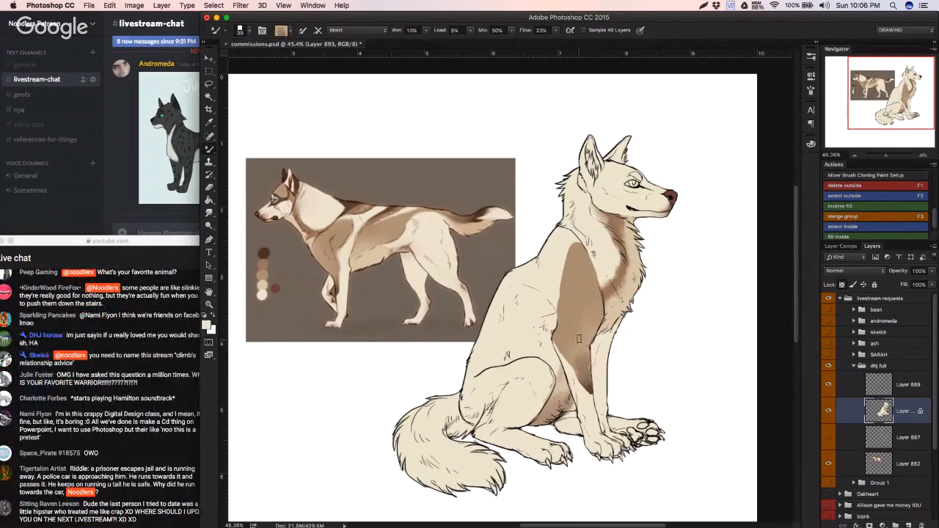
Step: Soften the rear edge of the shoulder marking into the cream fur with the Mixer Brush, undoing the last stroke on the leg
key(super+minus)
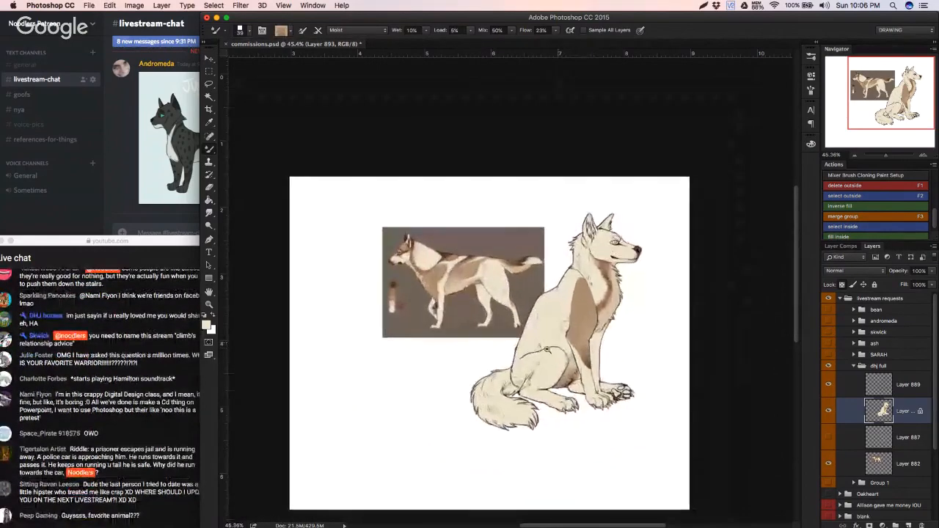
drag(547, 350, 598, 341)
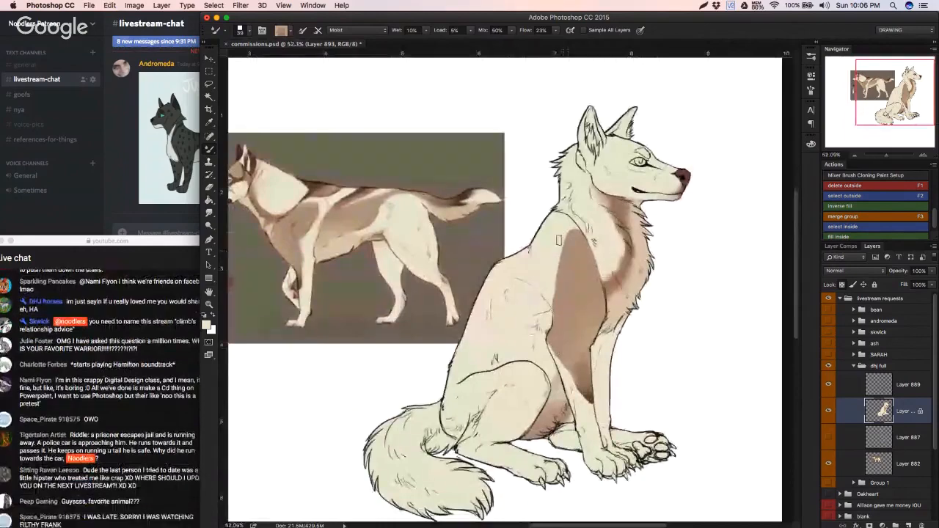
alt+click(558, 240)
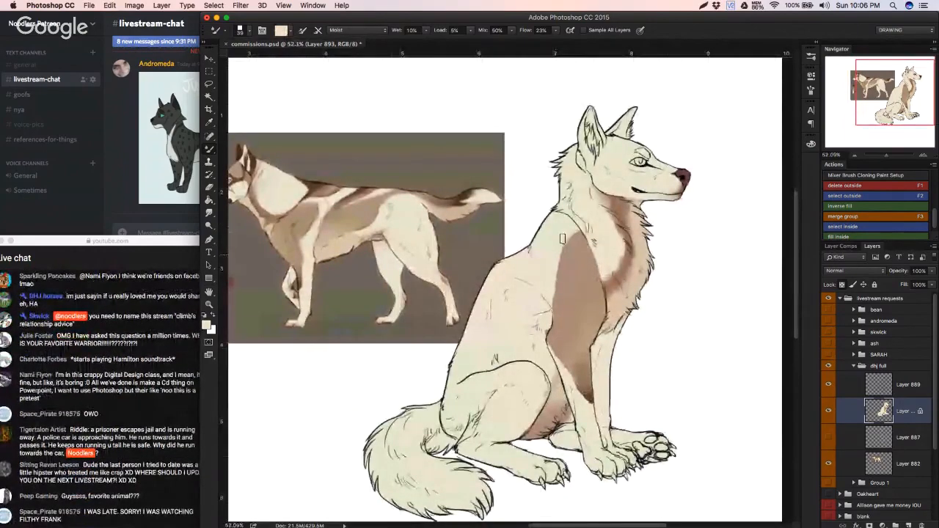
drag(563, 238, 556, 291)
alt+click(569, 254)
drag(569, 255, 559, 292)
alt+click(567, 257)
drag(570, 244, 555, 308)
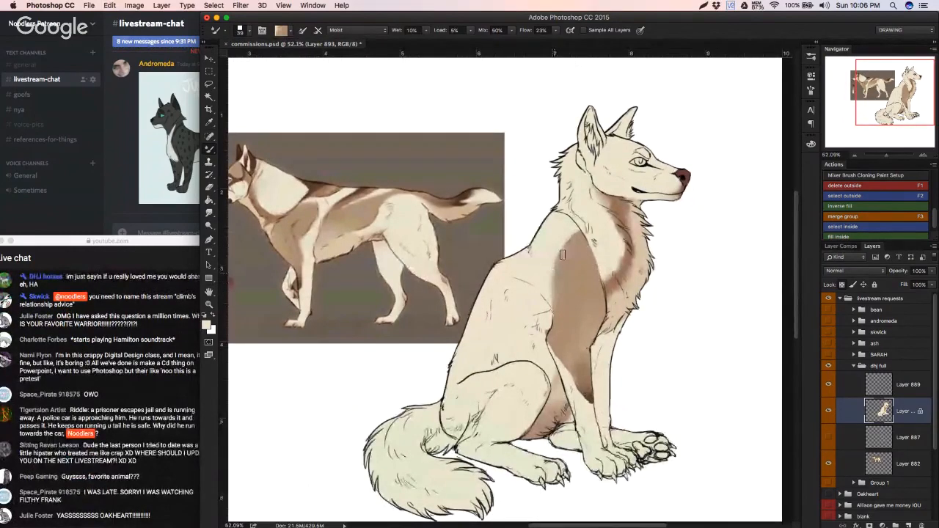
mouse_move(563, 255)
mouse_down()
mouse_move(571, 230)
mouse_move(549, 278)
mouse_move(553, 253)
mouse_move(563, 242)
mouse_move(568, 251)
mouse_move(552, 272)
mouse_move(560, 259)
mouse_move(558, 302)
mouse_move(550, 283)
mouse_move(548, 317)
mouse_up()
alt+click(572, 231)
alt+click(569, 252)
alt+click(585, 369)
drag(584, 361, 587, 340)
key(super+z)
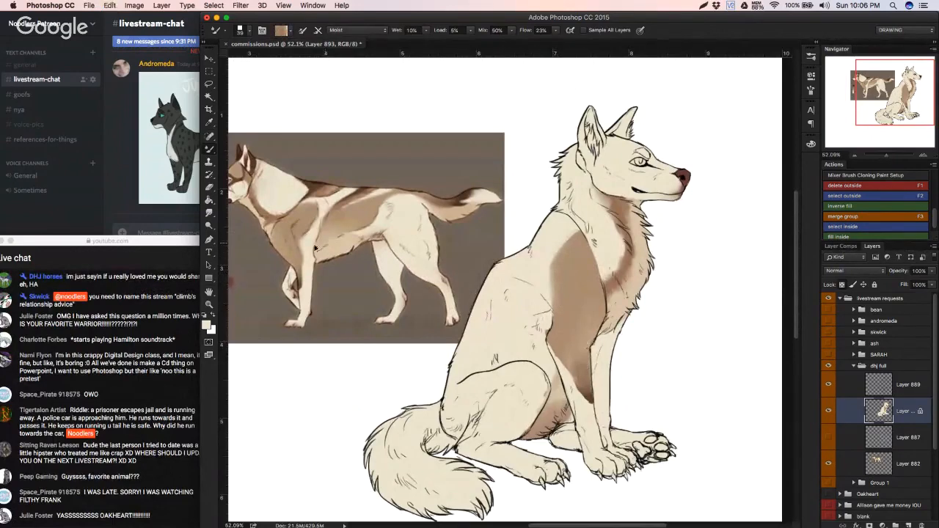
Step: Paint light tan and darker brown sampled from the reference image over the lower shoulder and front-leg marking
key(shift+b)
alt+click(278, 237)
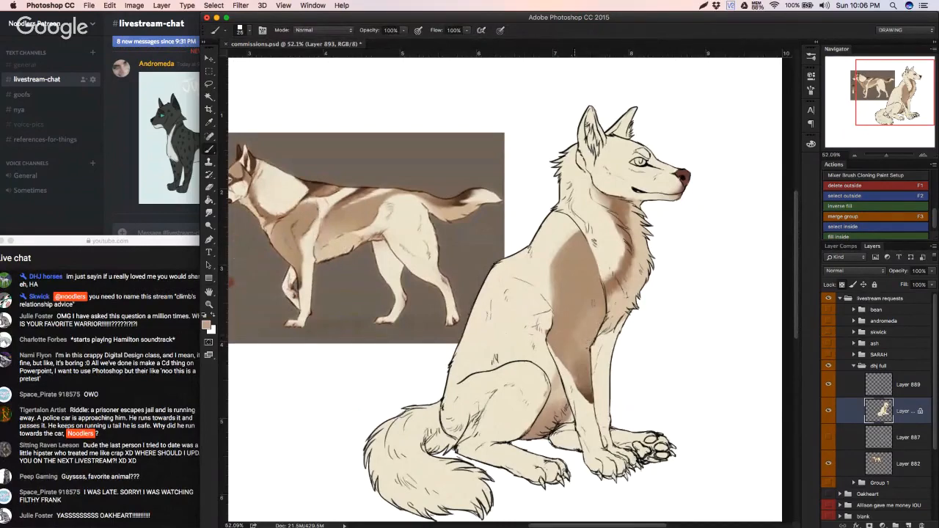
mouse_move(583, 352)
mouse_down()
mouse_move(578, 375)
mouse_move(588, 386)
mouse_up()
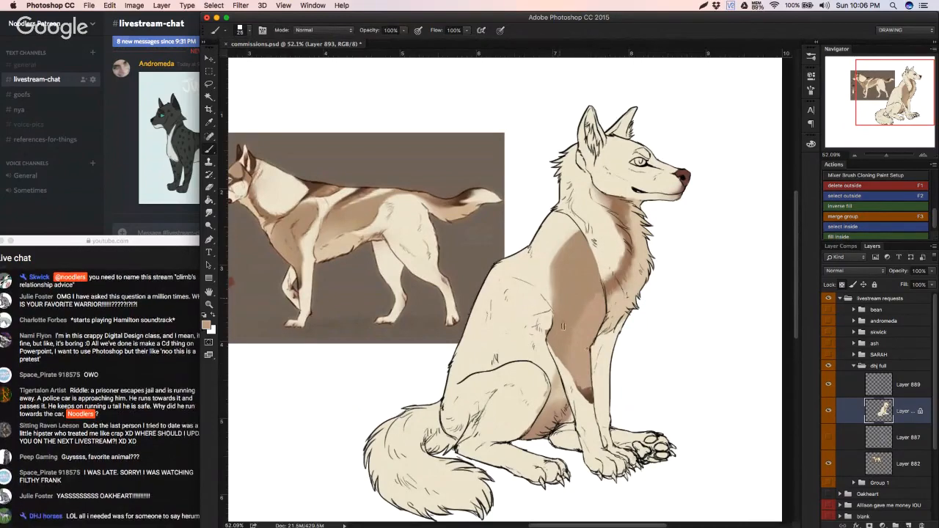
alt+click(437, 317)
mouse_move(582, 387)
mouse_down()
mouse_move(591, 400)
mouse_move(578, 382)
mouse_move(586, 360)
mouse_move(581, 383)
mouse_move(591, 375)
mouse_move(578, 372)
mouse_move(591, 374)
mouse_move(574, 362)
mouse_move(575, 346)
mouse_move(565, 354)
mouse_move(571, 330)
mouse_move(601, 303)
mouse_up()
Step: Blend the new tan and dark brown strokes into the shoulder and front-leg marking with the Mixer Brush, enlarging it for the shoulder
key(shift+b)
alt+click(583, 378)
alt+click(583, 379)
alt+click(589, 383)
alt+click(576, 369)
alt+click(582, 380)
alt+click(587, 373)
alt+click(578, 369)
alt+click(599, 308)
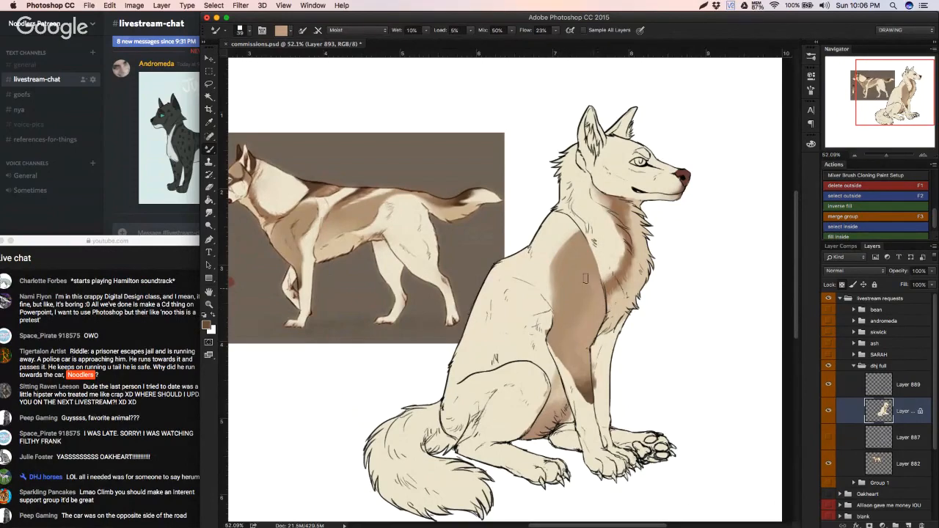
right_click(625, 297)
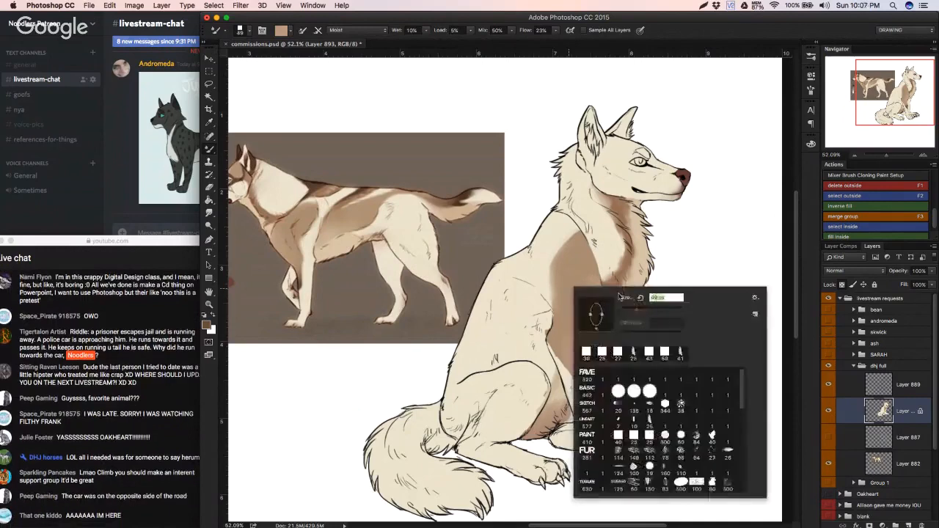
click(577, 273)
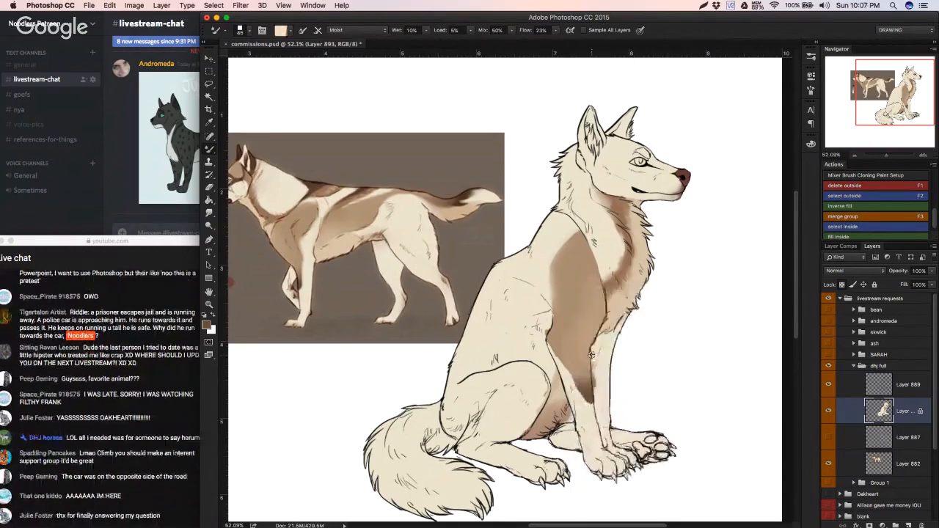
Step: Sample the front leg's cream with the Brush and save the document
key(b)
alt+click(600, 364)
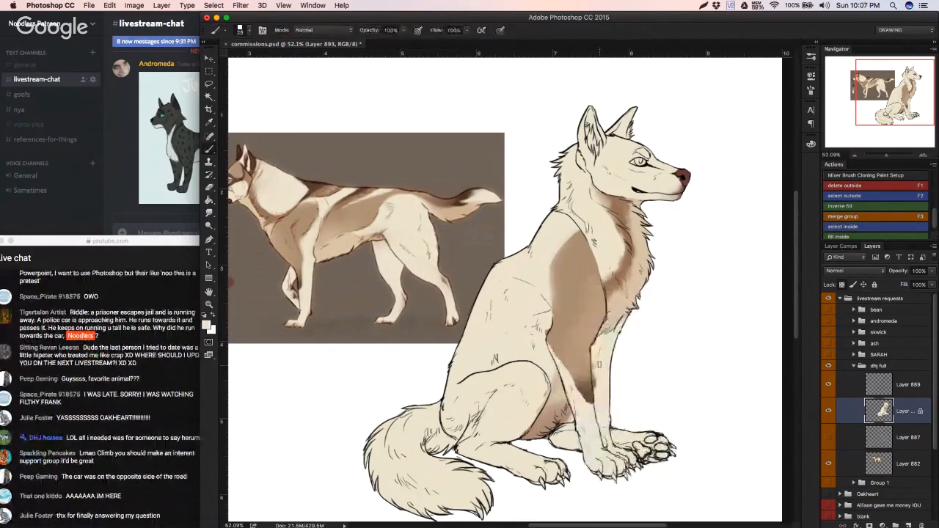
scroll(572, 373, down, 3)
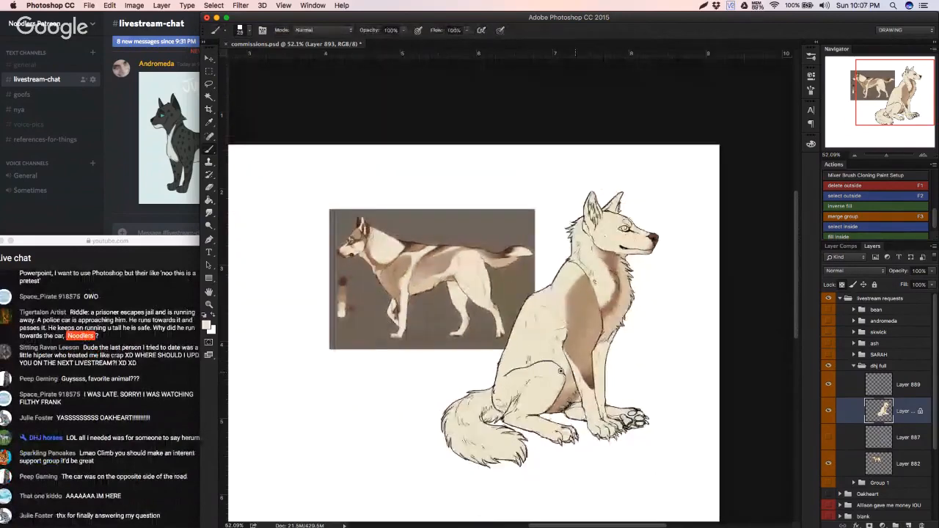
key(super+s)
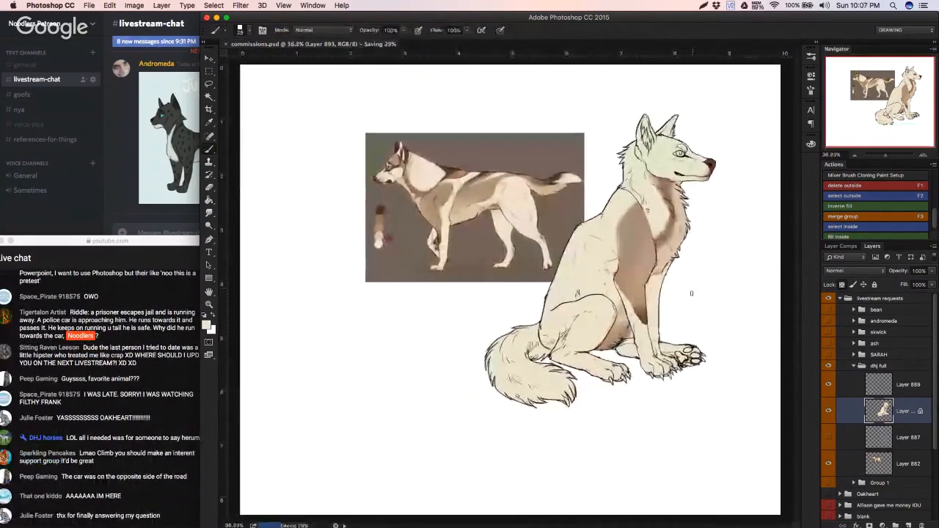
scroll(638, 304, up, 2)
scroll(628, 314, up, 2)
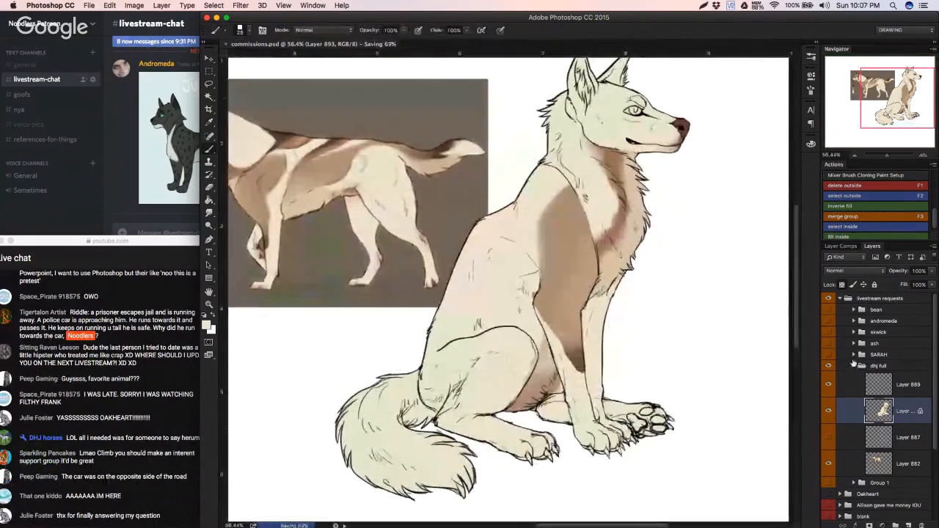
Step: Collapse and hide the seated wolf's layer group, and show the request group containing the orange cat avatar reference
click(853, 366)
click(176, 430)
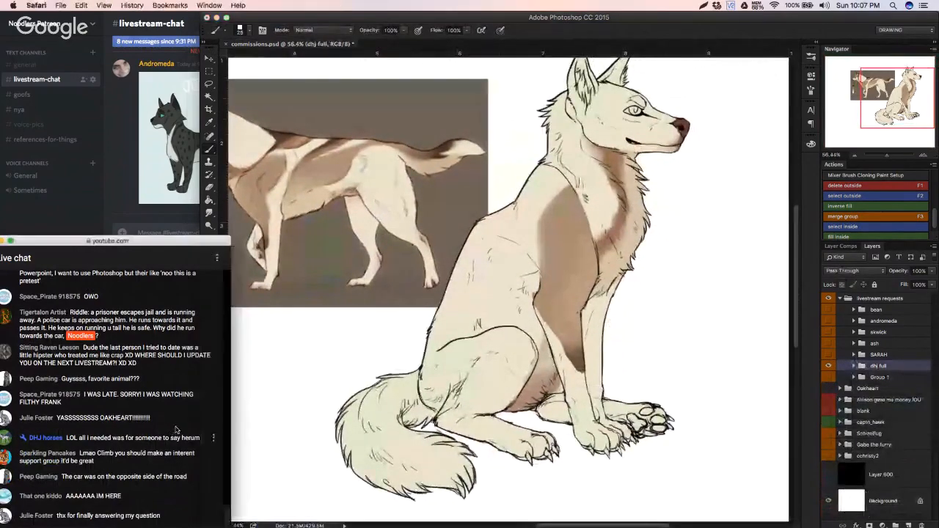
click(300, 373)
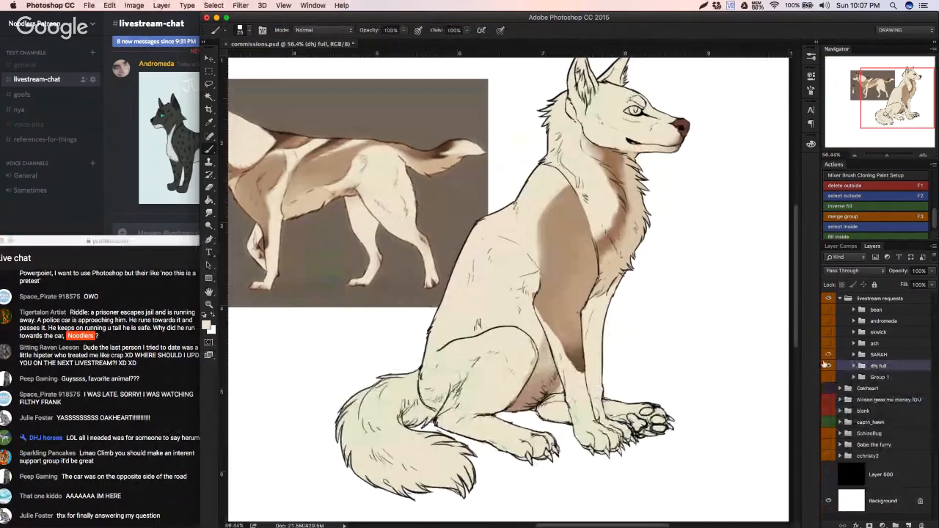
click(828, 365)
click(828, 343)
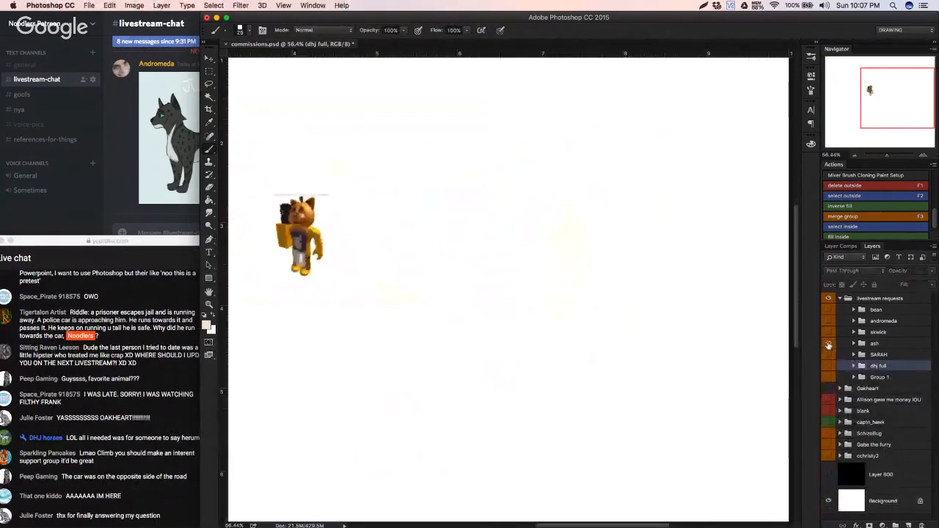
click(828, 343)
click(829, 344)
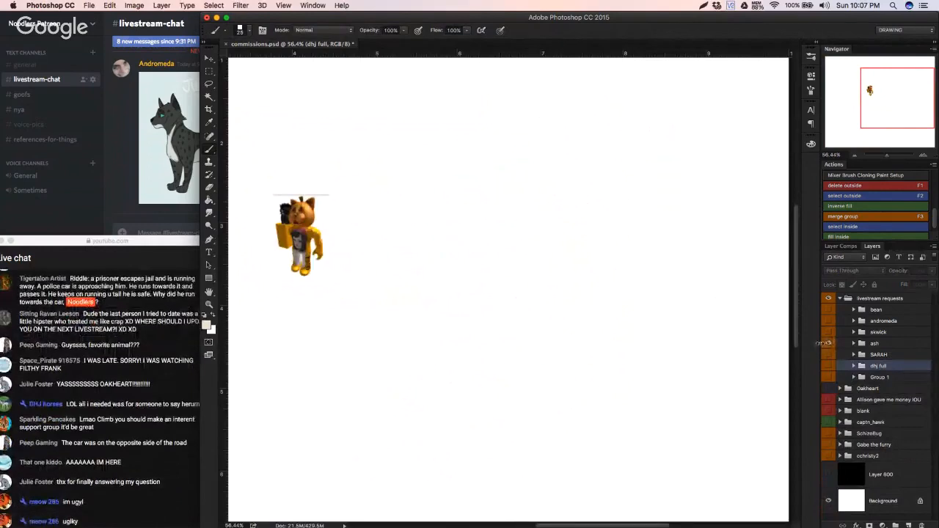
Step: Hide the orange cat reference, show the tan curly-tailed canine and black cat references, and move the black cat off the canine
click(829, 342)
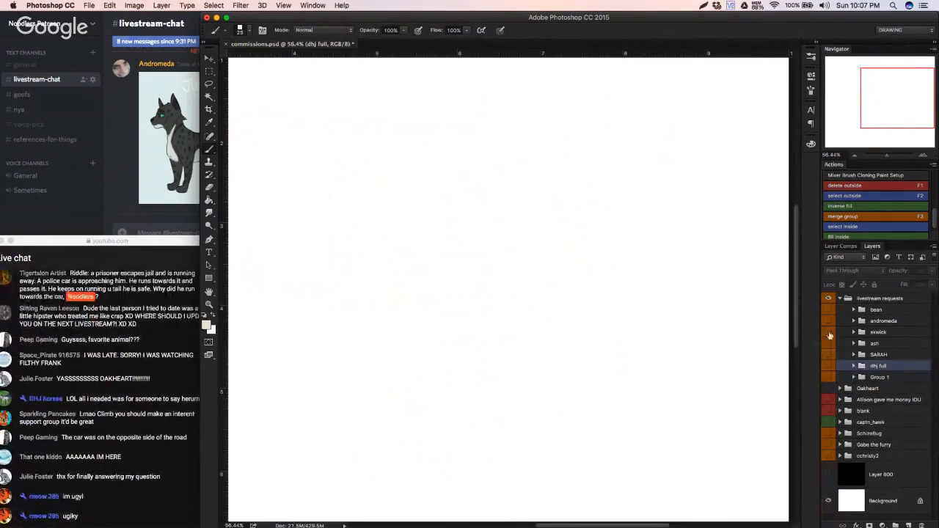
click(828, 332)
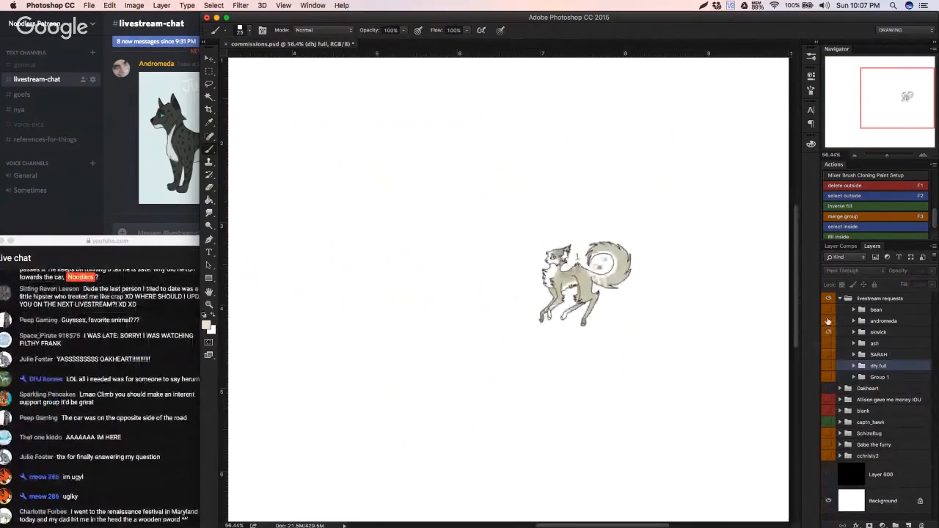
click(828, 321)
click(548, 251)
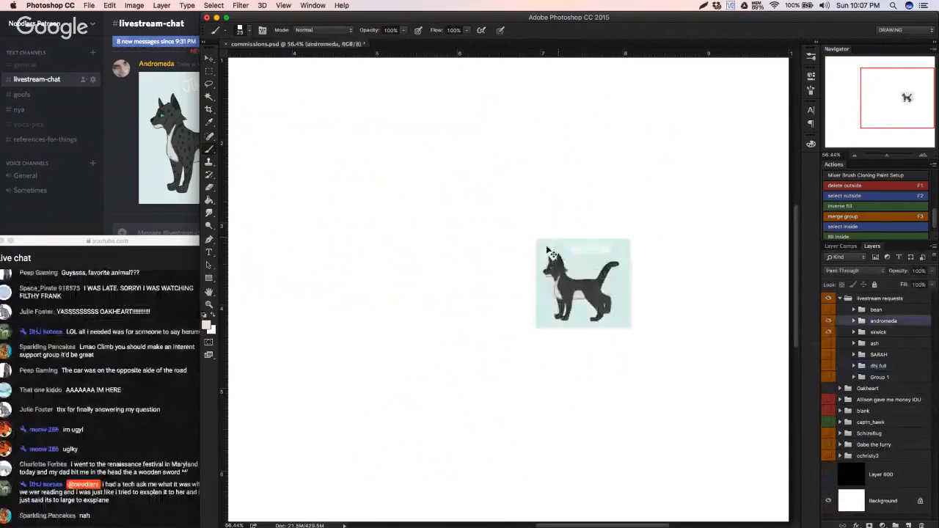
key(v)
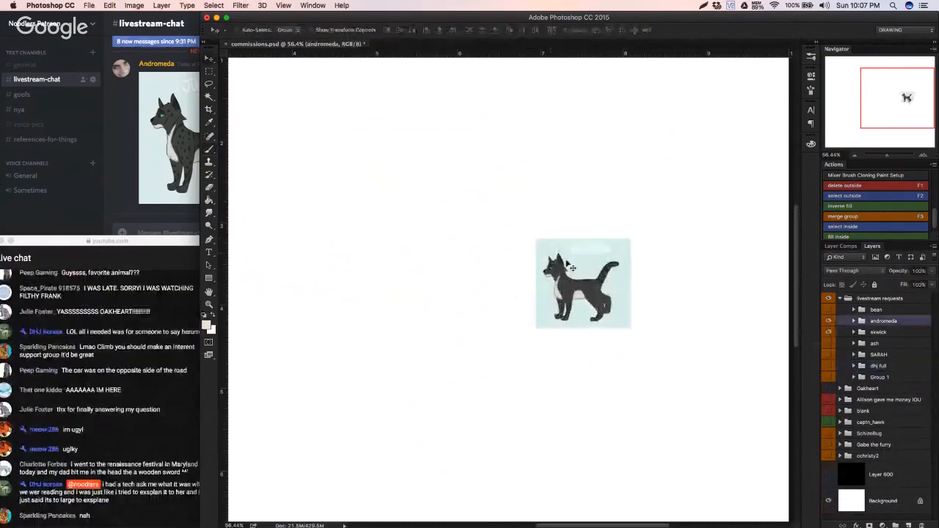
drag(571, 267, 457, 334)
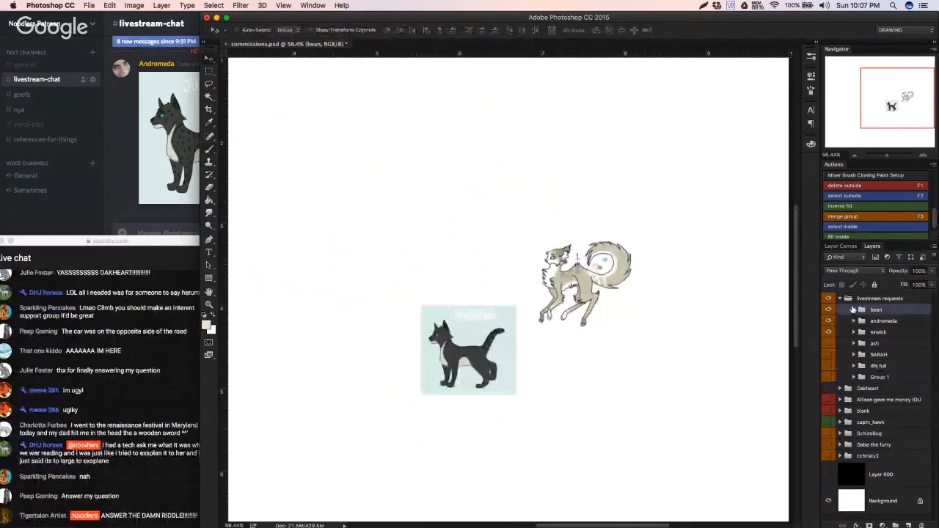
Step: Add a new layer inside the bean group and choose the recent 25 px sketching brush preset
click(853, 310)
key(super+shift+alt+n)
key(b)
drag(333, 178, 371, 198)
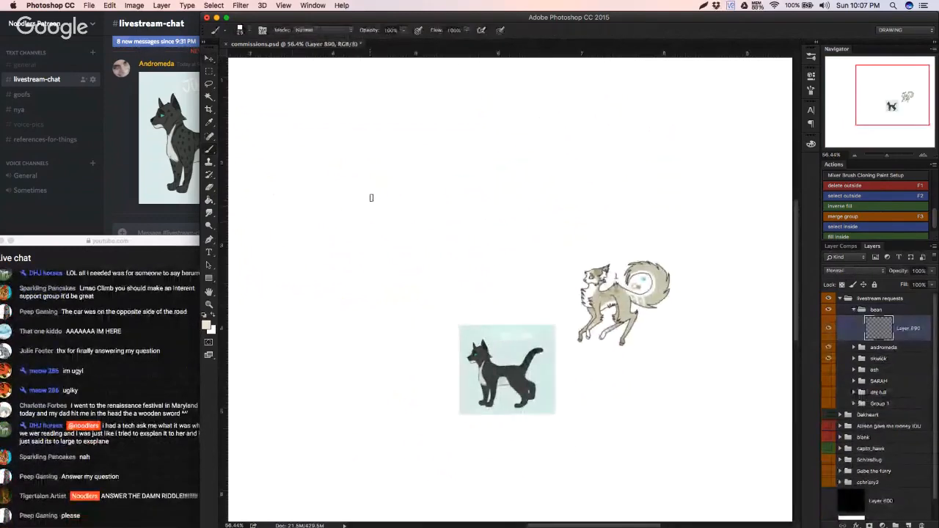
right_click(389, 207)
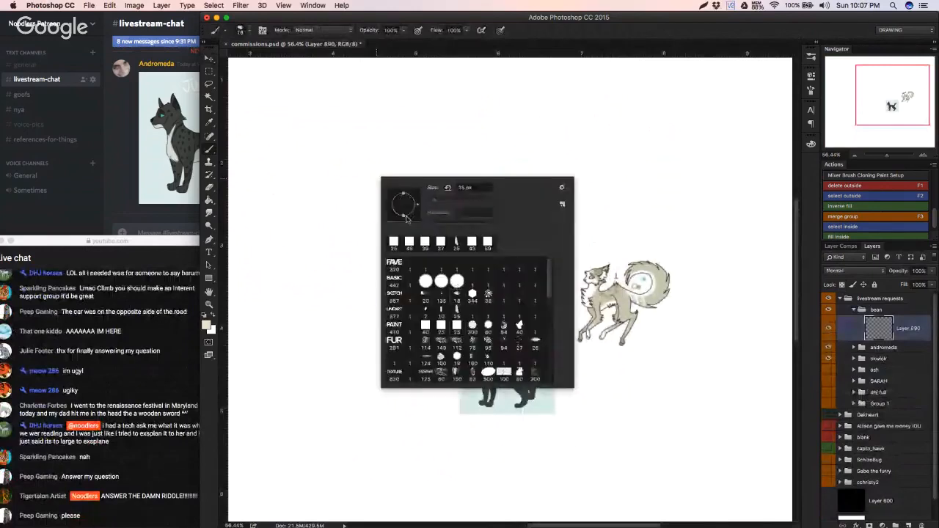
double_click(456, 242)
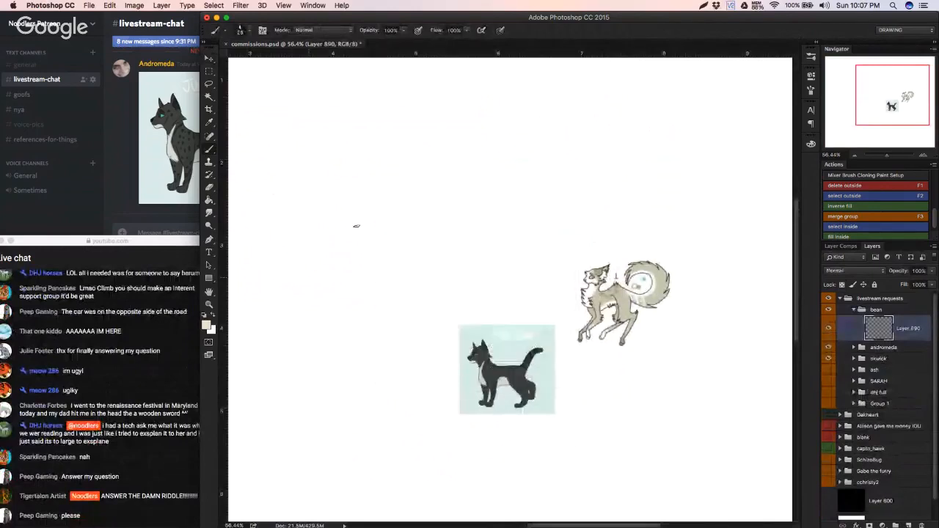
drag(348, 213, 302, 269)
key(super+z)
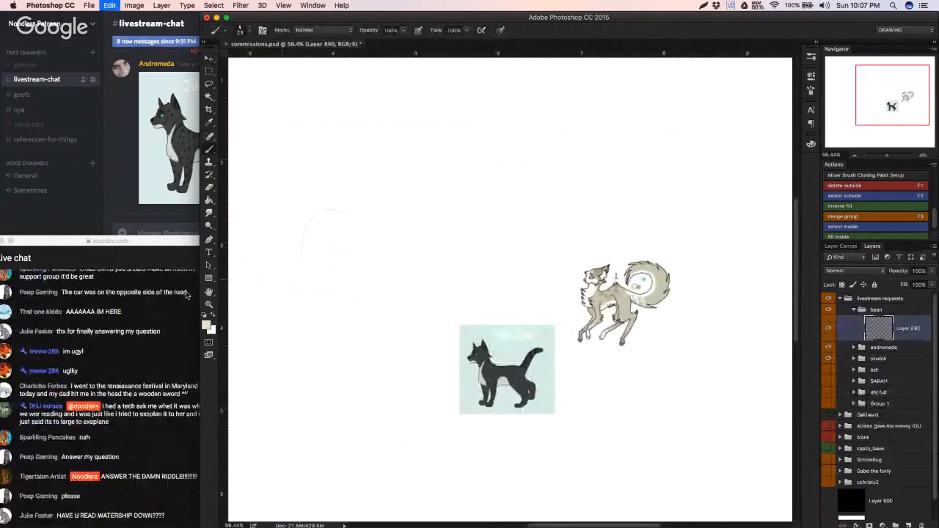
Step: Set the foreground colour to medium blue, 4f86c5
click(206, 325)
click(244, 360)
click(182, 337)
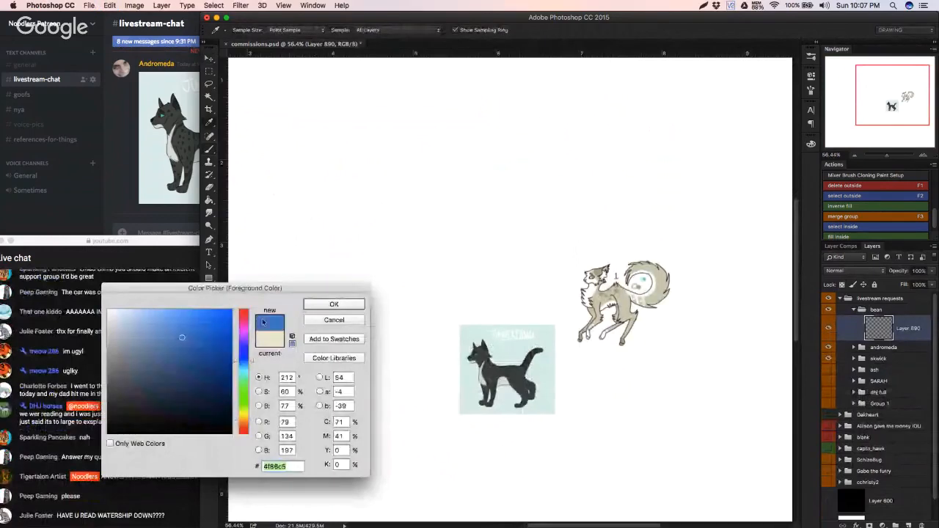
key(Return)
mouse_move(329, 233)
mouse_down()
mouse_move(349, 135)
mouse_move(301, 179)
mouse_move(345, 200)
mouse_move(367, 166)
mouse_move(312, 187)
mouse_move(326, 223)
mouse_up()
key(super+z)
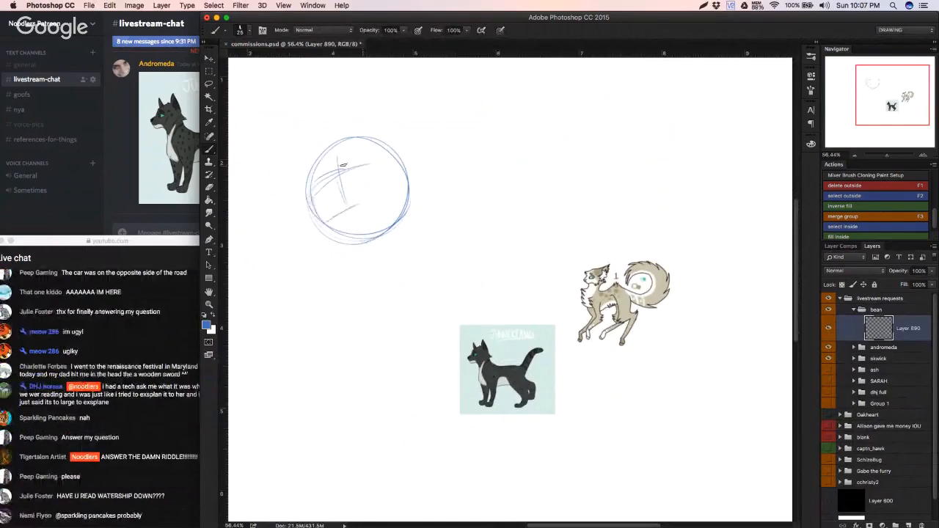
drag(359, 164, 316, 185)
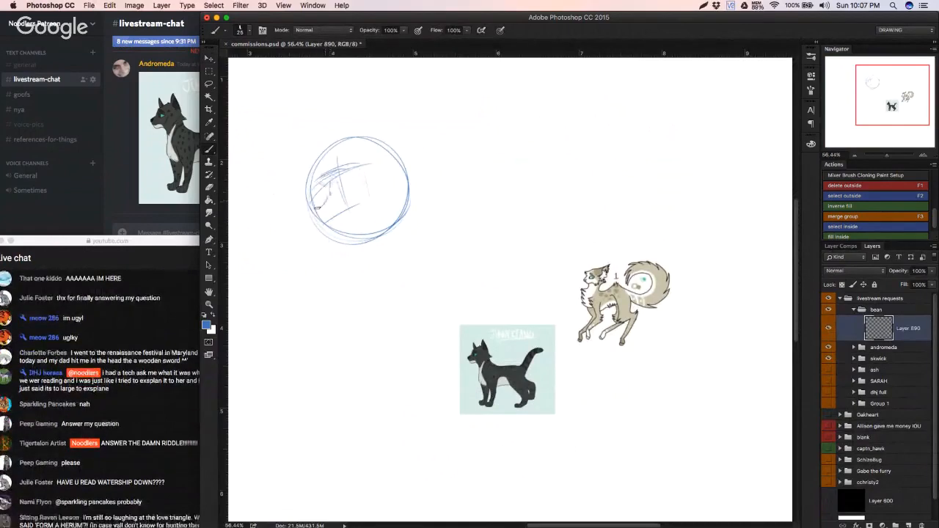
drag(353, 185, 331, 195)
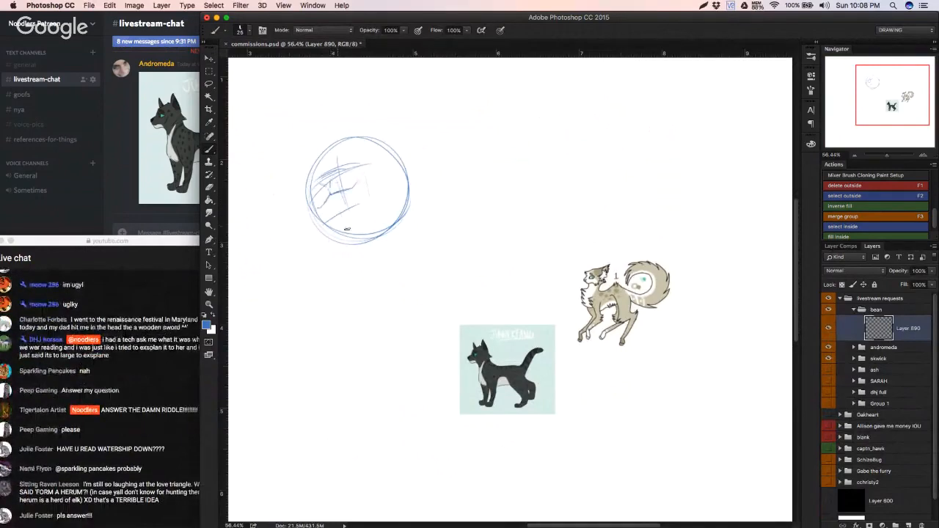
drag(332, 219, 322, 223)
mouse_move(334, 219)
mouse_down()
mouse_move(349, 214)
mouse_move(339, 217)
mouse_up()
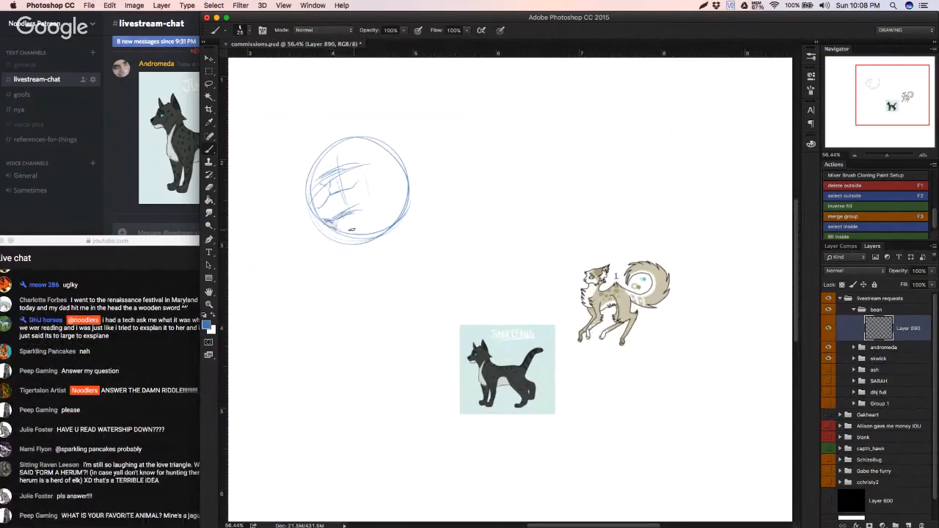
key(e)
mouse_move(348, 220)
mouse_down()
mouse_move(333, 229)
mouse_move(358, 206)
mouse_up()
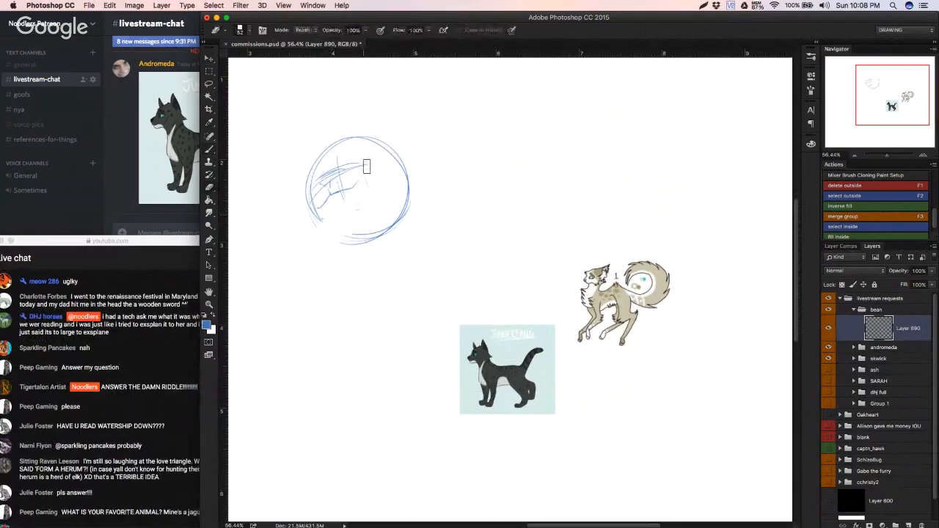
mouse_move(366, 167)
mouse_down()
mouse_move(327, 190)
mouse_move(334, 230)
mouse_move(350, 241)
mouse_move(355, 167)
mouse_move(427, 164)
mouse_move(324, 209)
mouse_move(402, 168)
mouse_move(313, 198)
mouse_move(402, 195)
mouse_up()
Step: Sketch a new head circle in blue on the empty canvas with a faint vertical guide for the muzzle
key(b)
mouse_move(344, 147)
mouse_down()
mouse_move(369, 244)
mouse_move(403, 149)
mouse_move(335, 222)
mouse_move(319, 187)
mouse_move(363, 149)
mouse_move(371, 244)
mouse_move(366, 141)
mouse_move(336, 236)
mouse_move(346, 151)
mouse_move(393, 144)
mouse_move(312, 174)
mouse_up()
key(ctrl+z)
key(super+z)
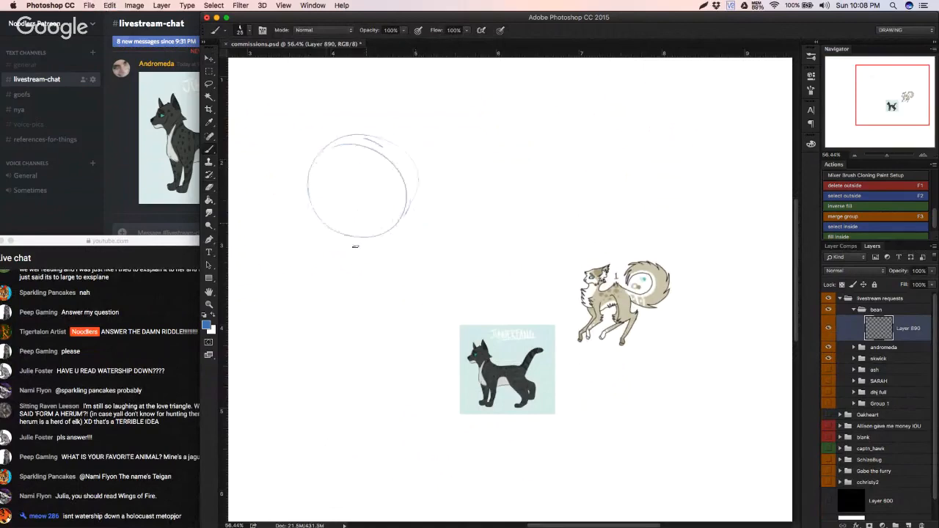
drag(359, 149, 368, 235)
key(super+z)
drag(360, 149, 362, 149)
mouse_move(366, 149)
mouse_down()
mouse_move(383, 182)
mouse_move(383, 218)
mouse_up()
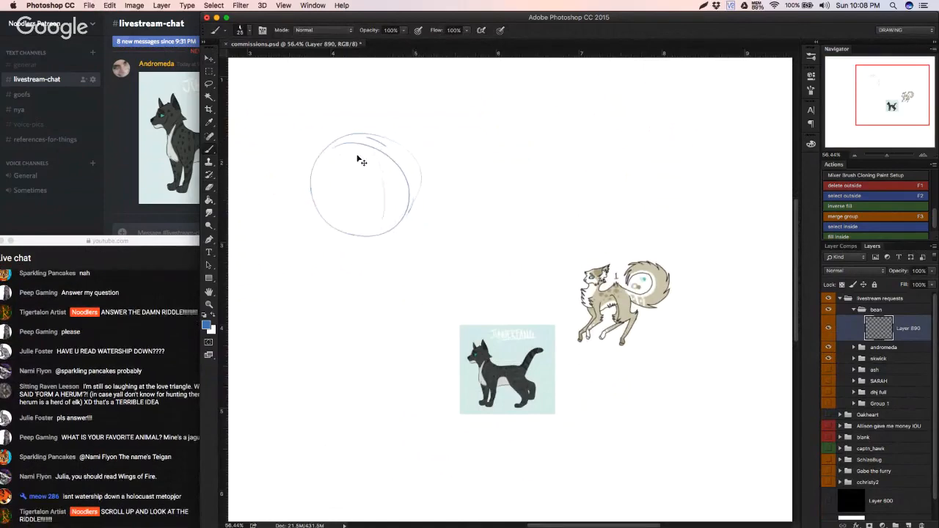
Step: Sketch the curved guide line across the head and block in a muzzle extending past the circle's right side
drag(325, 183, 409, 168)
key(super+z)
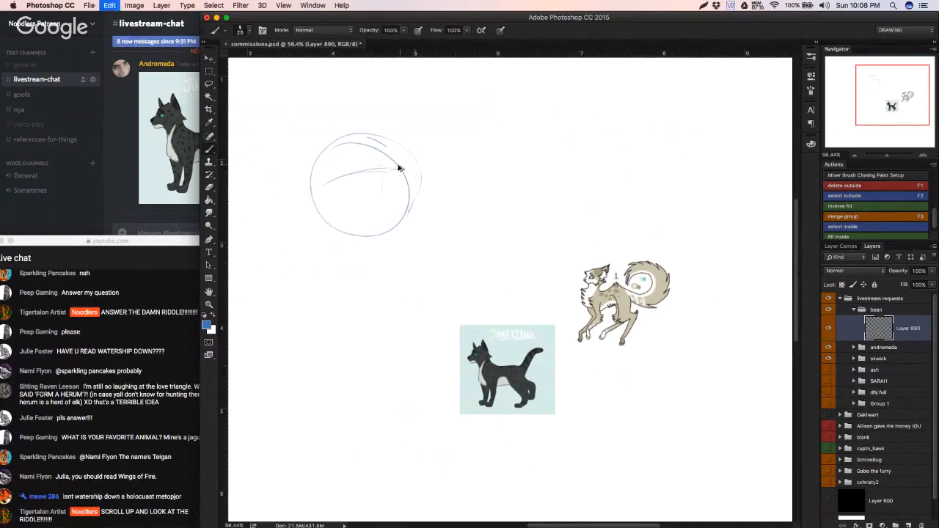
key(alt+super+z)
drag(384, 168, 422, 172)
key(alt+super+z)
drag(377, 206, 412, 204)
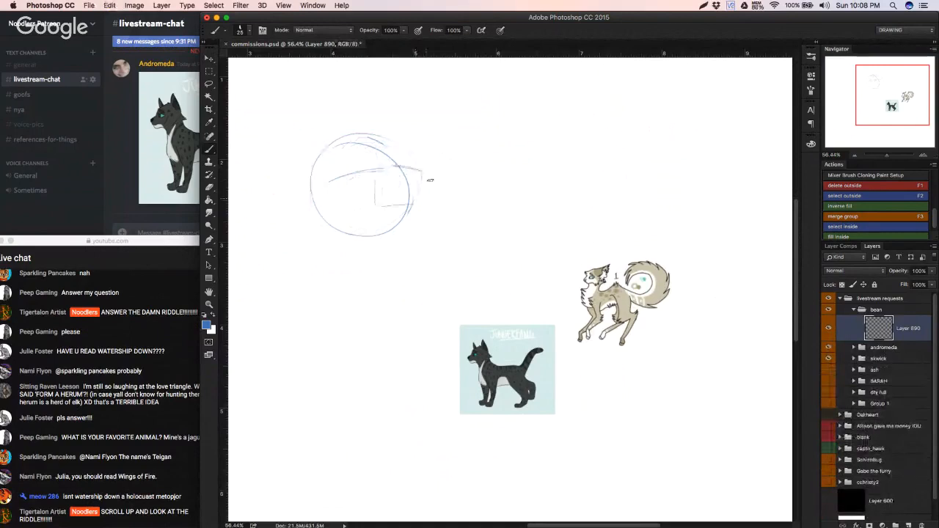
mouse_move(321, 185)
mouse_down()
mouse_move(427, 166)
mouse_move(423, 206)
mouse_move(402, 215)
mouse_move(416, 209)
mouse_move(396, 238)
mouse_up()
drag(387, 206, 373, 210)
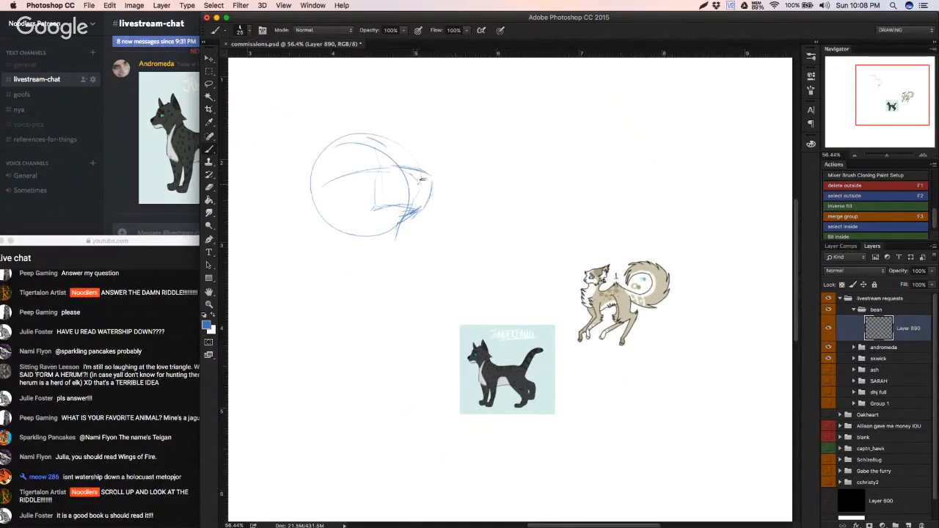
Step: Sketch the nose, the mouth line and the rounded front of the muzzle
mouse_move(410, 172)
mouse_down()
mouse_move(418, 181)
mouse_move(421, 170)
mouse_up()
key(super+z)
drag(423, 177, 419, 182)
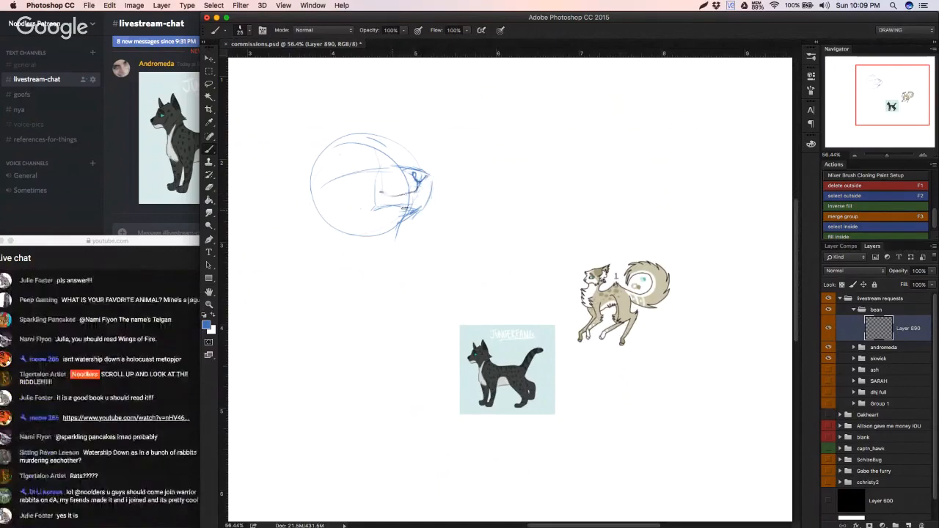
mouse_move(428, 174)
mouse_down()
mouse_move(431, 194)
mouse_move(420, 207)
mouse_up()
Step: Erase the rough construction lines under the muzzle and redraw the chin and jaw line
key(w)
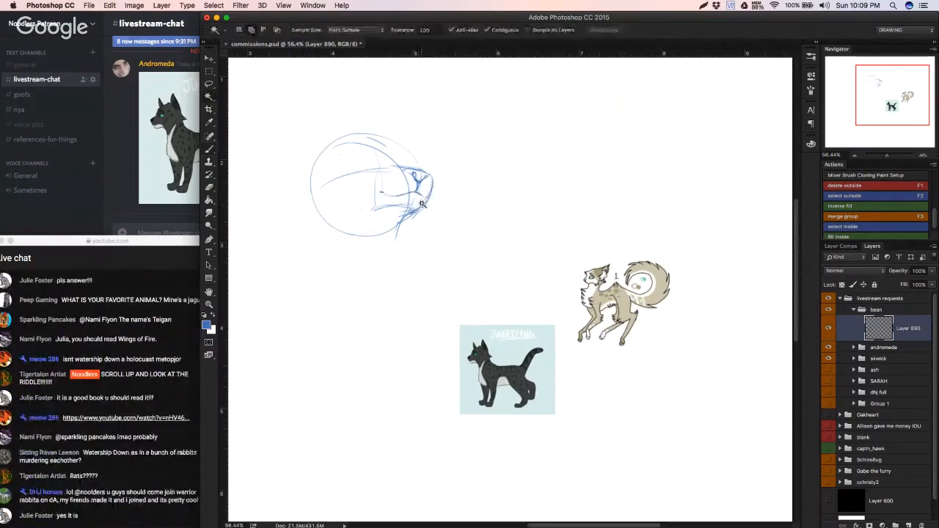
key(e)
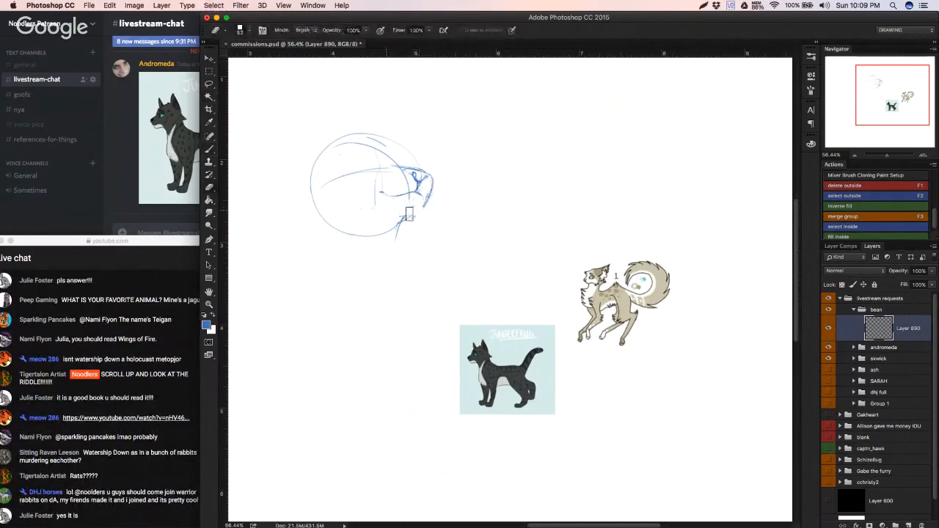
drag(409, 213, 410, 216)
key(b)
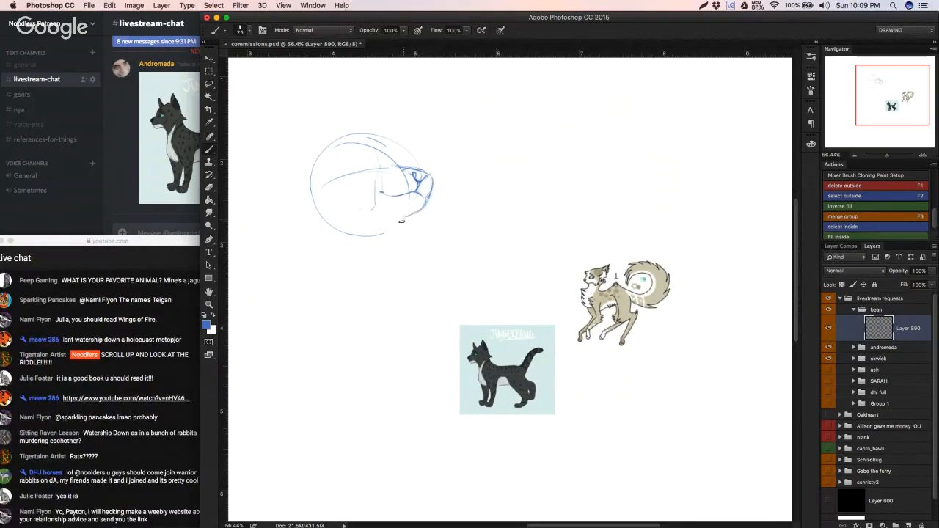
key(super+z)
key(super+z)
key(super+z)
Step: Darken the back of the head and cheek contour, and add a curve rounding the top of the muzzle
mouse_move(314, 193)
mouse_down()
mouse_move(319, 215)
mouse_move(337, 230)
mouse_up()
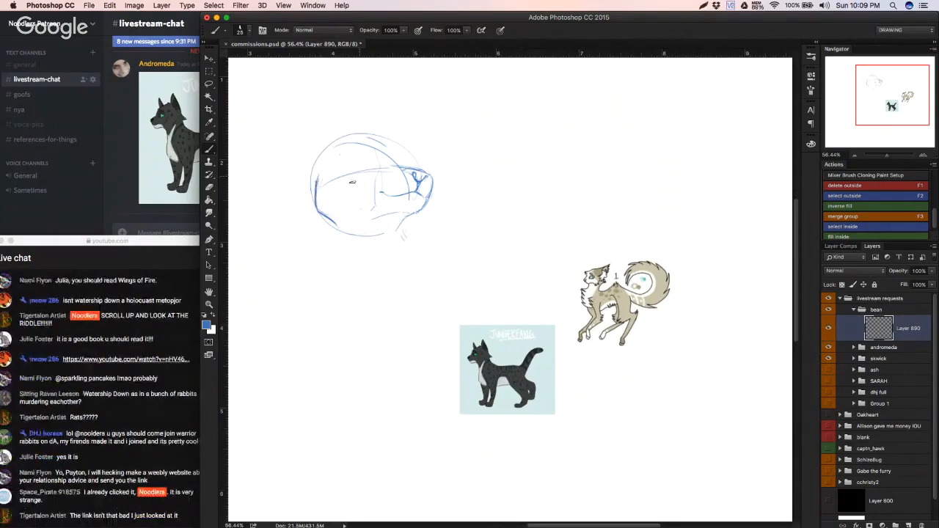
drag(382, 178, 396, 170)
key(super+z)
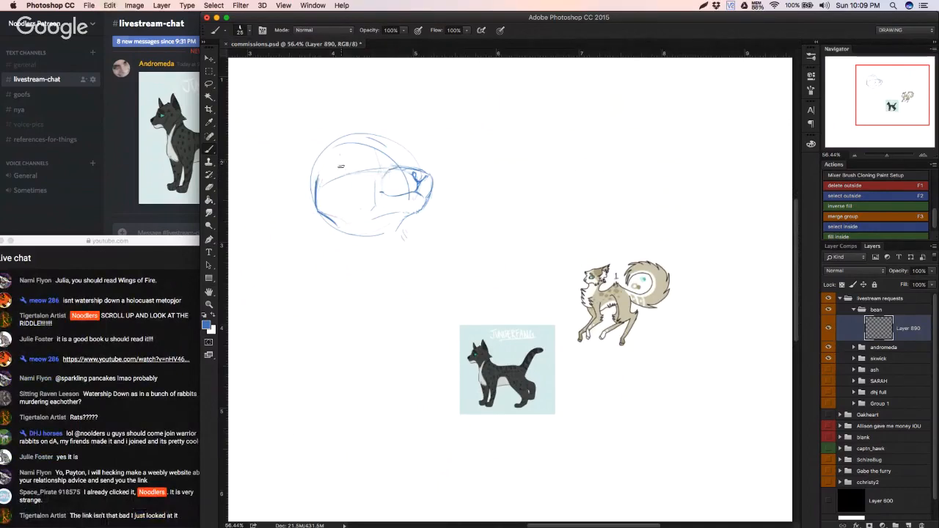
Step: Sketch the eye with its iris and upper lid above the curved guide line
mouse_move(358, 168)
mouse_down()
mouse_move(376, 167)
mouse_move(351, 161)
mouse_up()
key(ctrl+z)
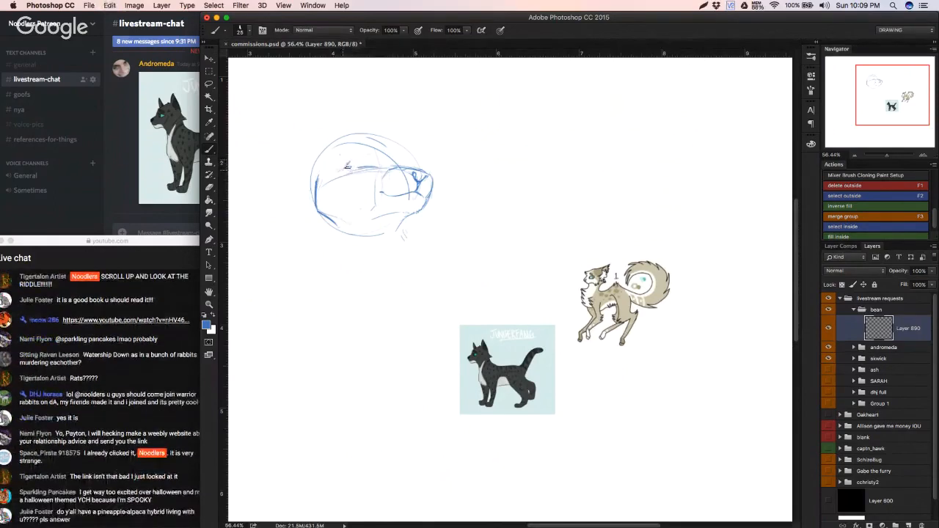
mouse_move(345, 169)
mouse_down()
mouse_move(391, 169)
mouse_move(353, 157)
mouse_move(342, 170)
mouse_move(366, 167)
mouse_move(356, 158)
mouse_move(381, 154)
mouse_move(376, 145)
mouse_move(403, 165)
mouse_move(386, 145)
mouse_move(342, 167)
mouse_move(346, 140)
mouse_move(261, 104)
mouse_up()
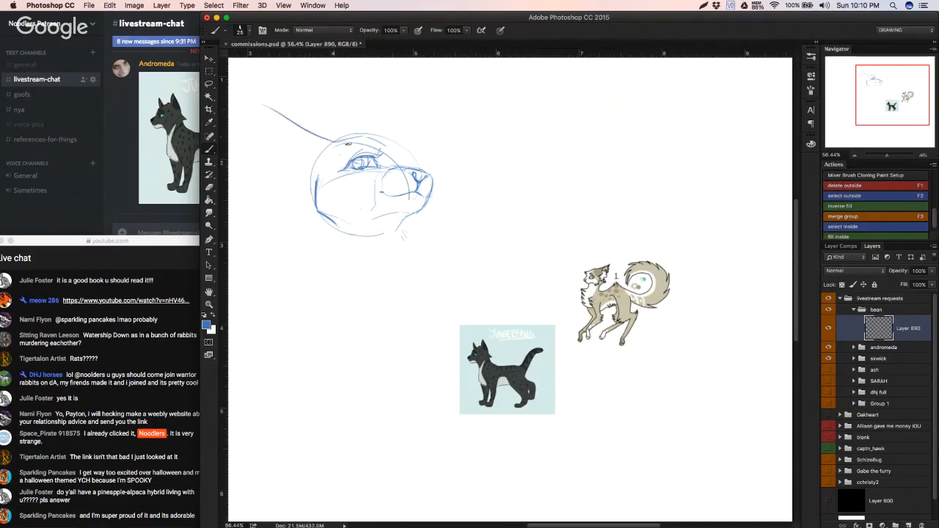
Step: Undo the trial ear strokes and sketch a tall pointed ear sweeping up and back from the head, with inner fur lines
key(super+z)
drag(346, 140, 253, 182)
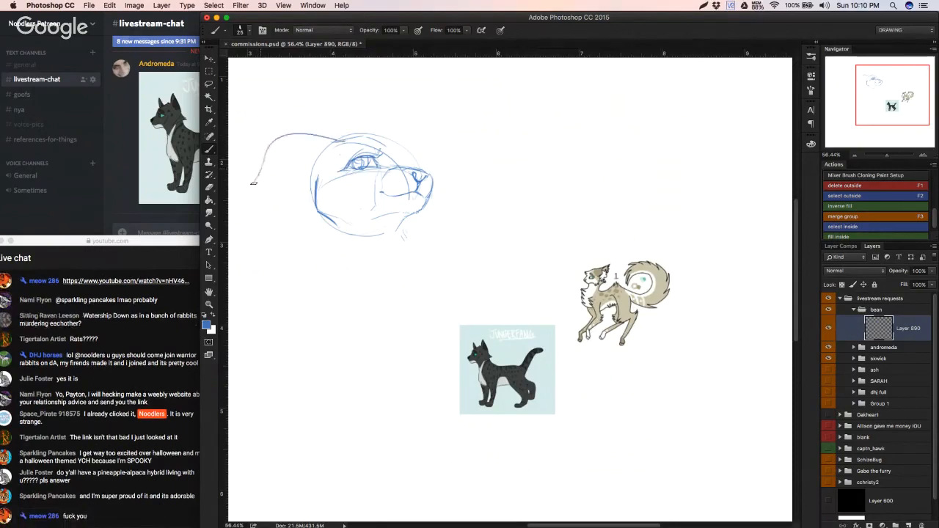
key(super+z)
mouse_move(333, 140)
mouse_down()
mouse_move(242, 220)
mouse_move(252, 237)
mouse_up()
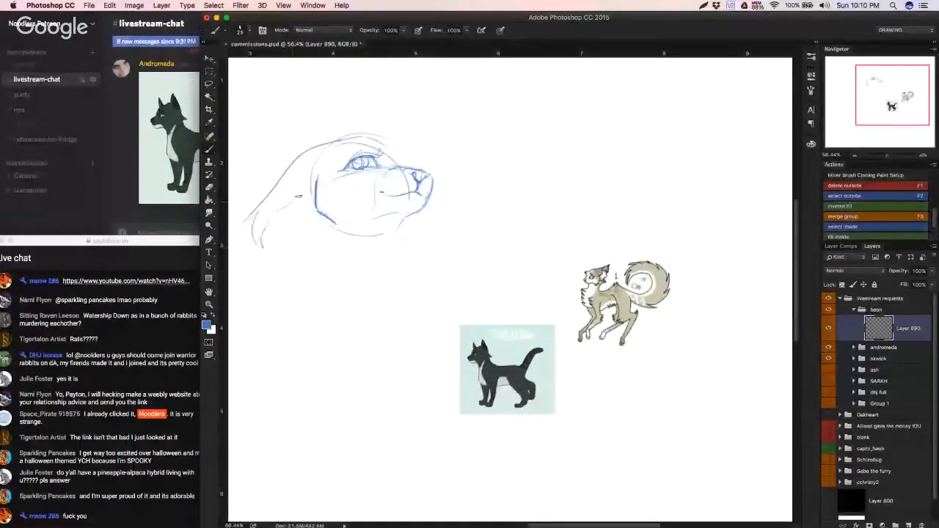
key(super+z)
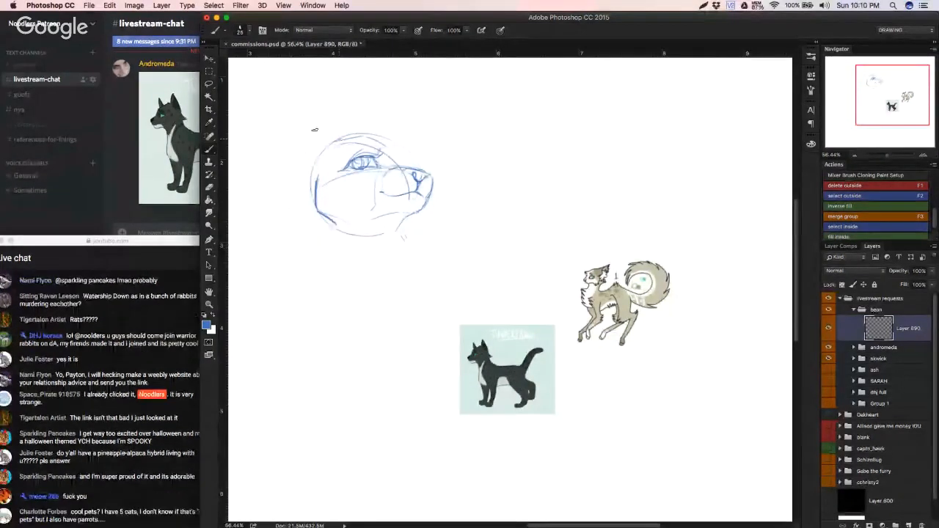
key(super+z)
mouse_move(341, 139)
mouse_down()
mouse_move(272, 87)
mouse_move(293, 160)
mouse_up()
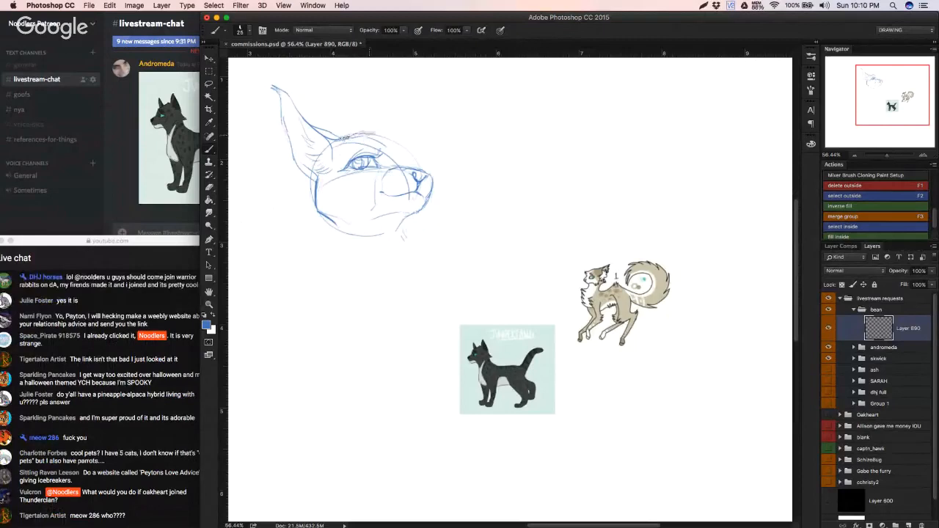
Step: Switch to Discord, read the newest livestream-chat messages, and return to the sketch in Photoshop
click(156, 156)
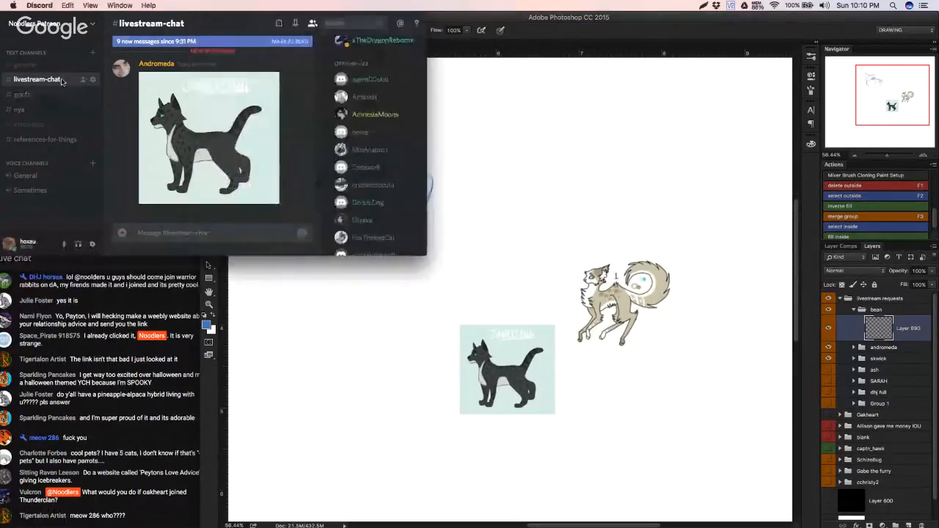
scroll(321, 211, down, 5)
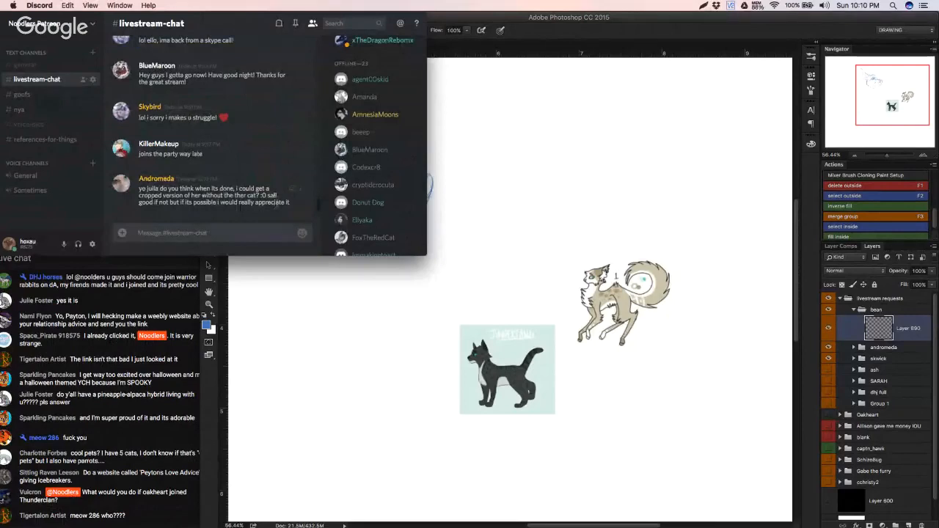
click(286, 268)
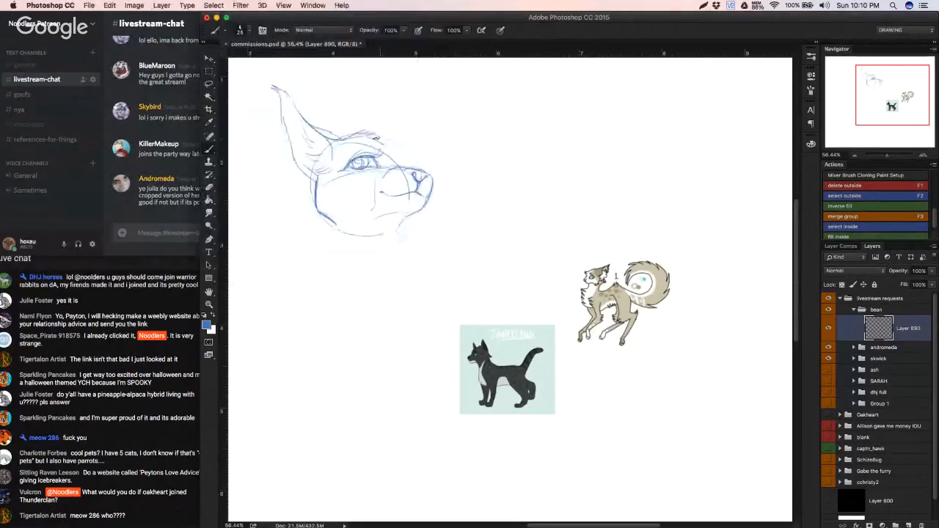
Step: Sketch the forehead and the far pointed ear rising behind the brow, and clean up the lines under the eye
mouse_move(370, 135)
mouse_down()
mouse_move(399, 144)
mouse_move(412, 171)
mouse_move(400, 155)
mouse_up()
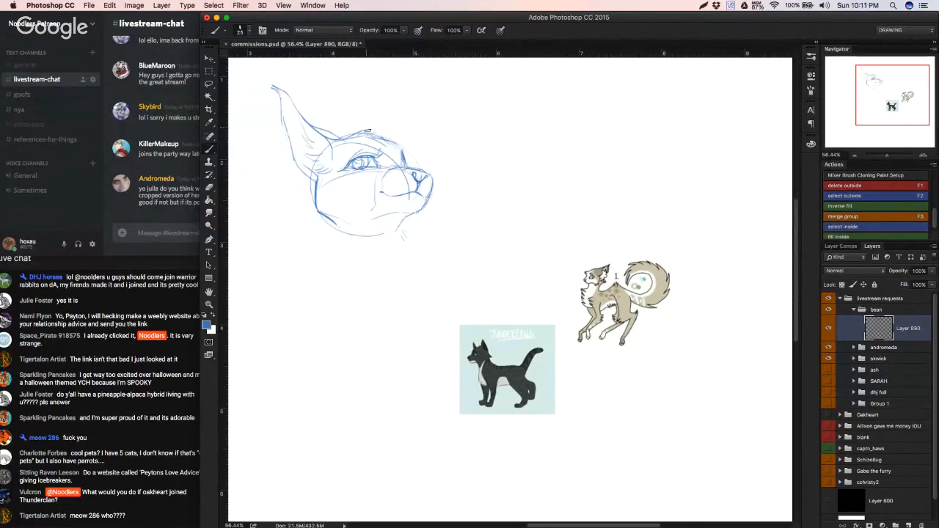
mouse_move(363, 131)
mouse_down()
mouse_move(354, 77)
mouse_move(382, 120)
mouse_move(346, 84)
mouse_move(392, 128)
mouse_move(398, 147)
mouse_move(359, 111)
mouse_move(358, 130)
mouse_move(356, 103)
mouse_move(402, 151)
mouse_up()
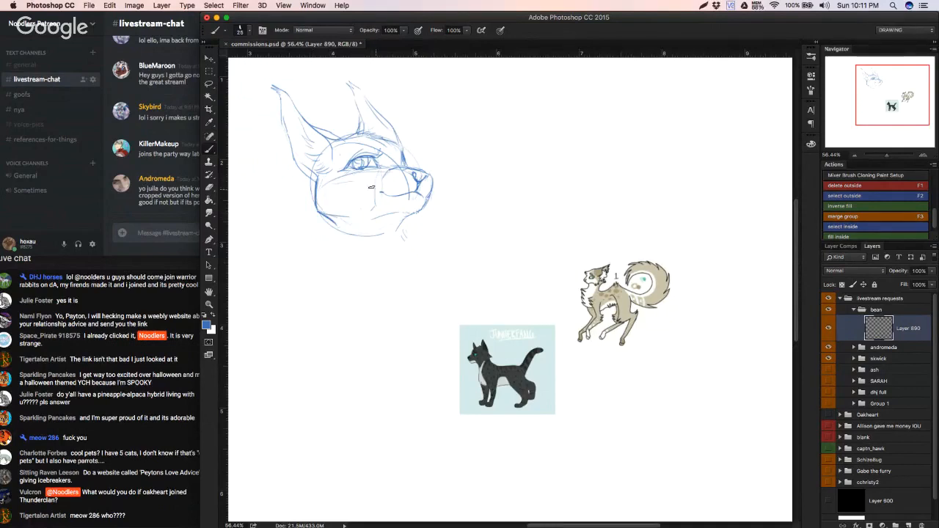
key(e)
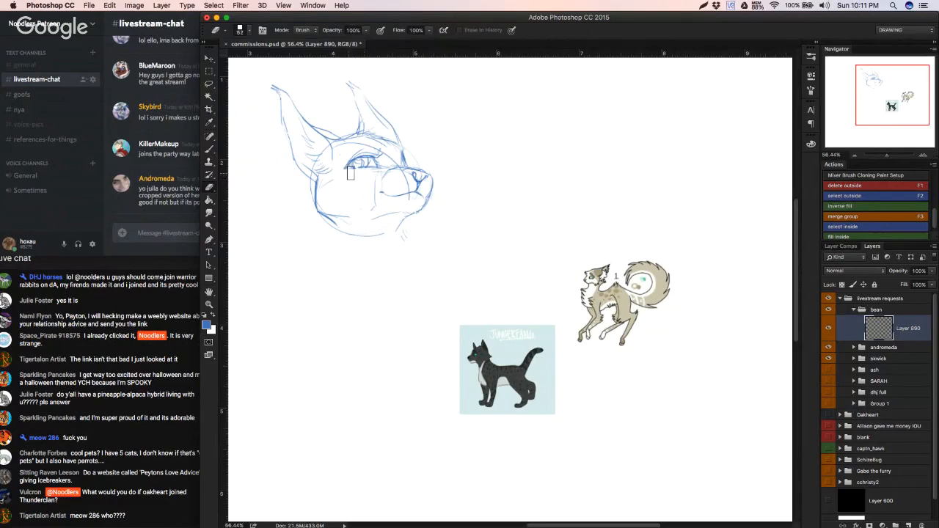
key(b)
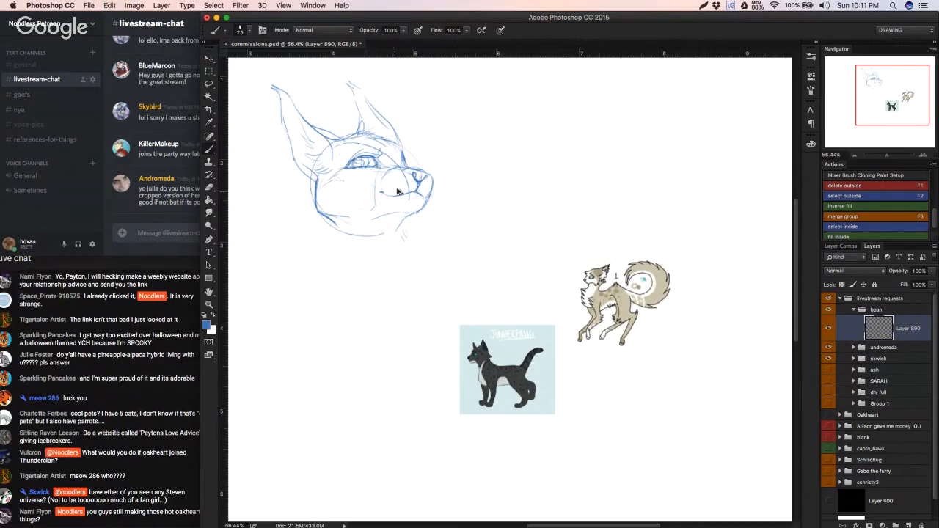
Step: Erase the circular guide lines on the muzzle and redraw the mouth line and the front of the nose
key(e)
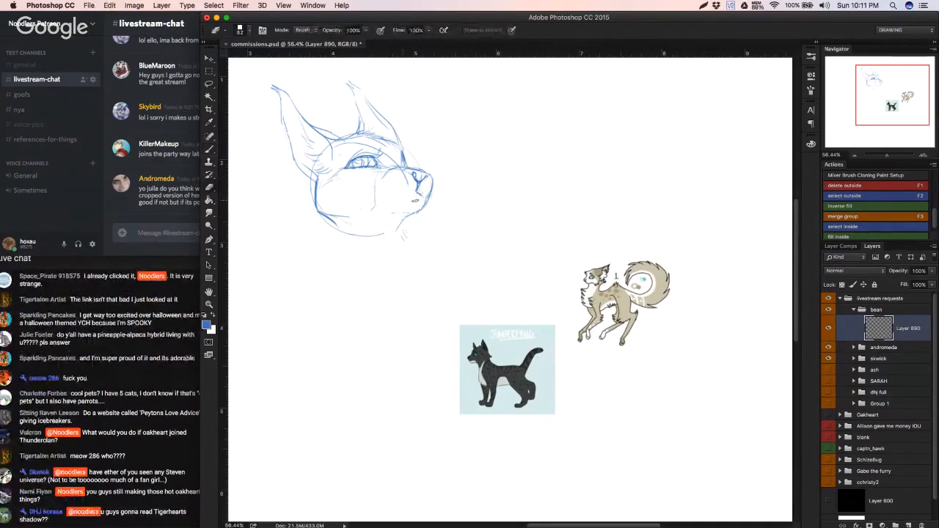
key(b)
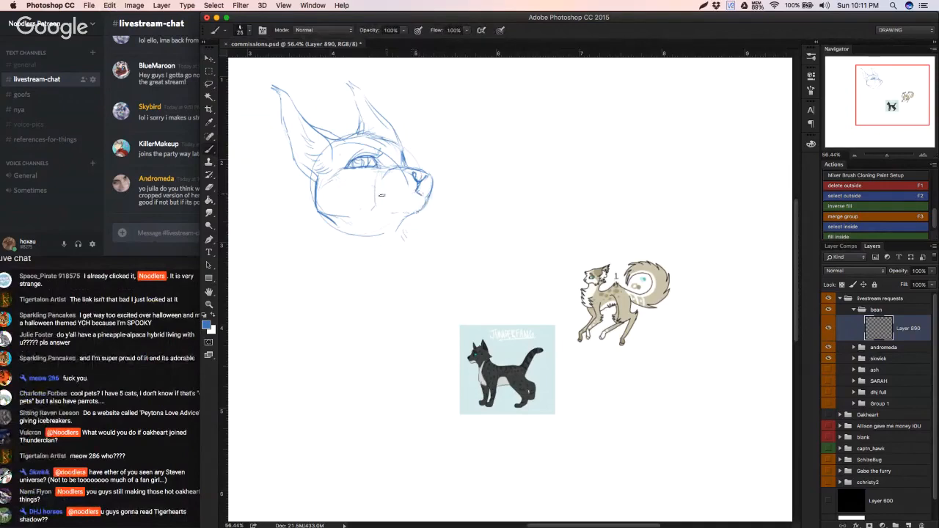
drag(381, 197, 416, 190)
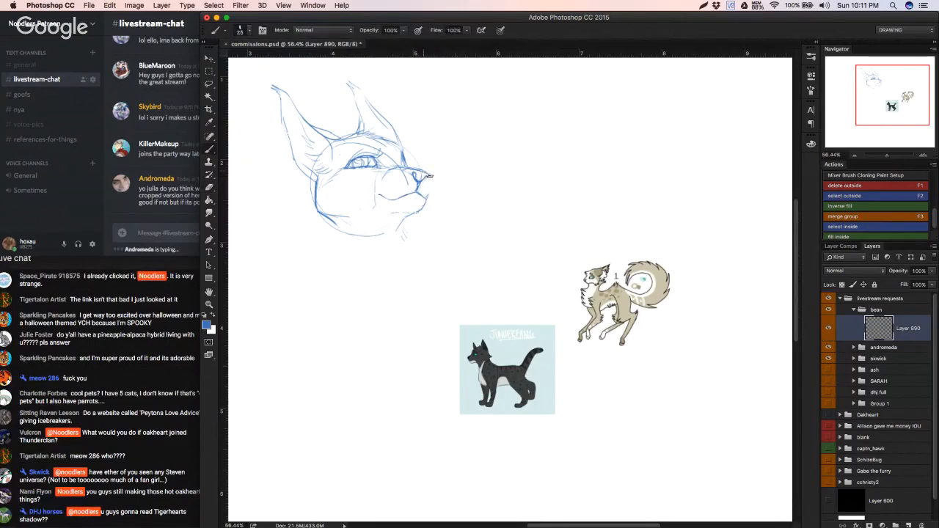
mouse_move(430, 176)
mouse_down()
mouse_move(427, 196)
mouse_move(419, 193)
mouse_up()
key(e)
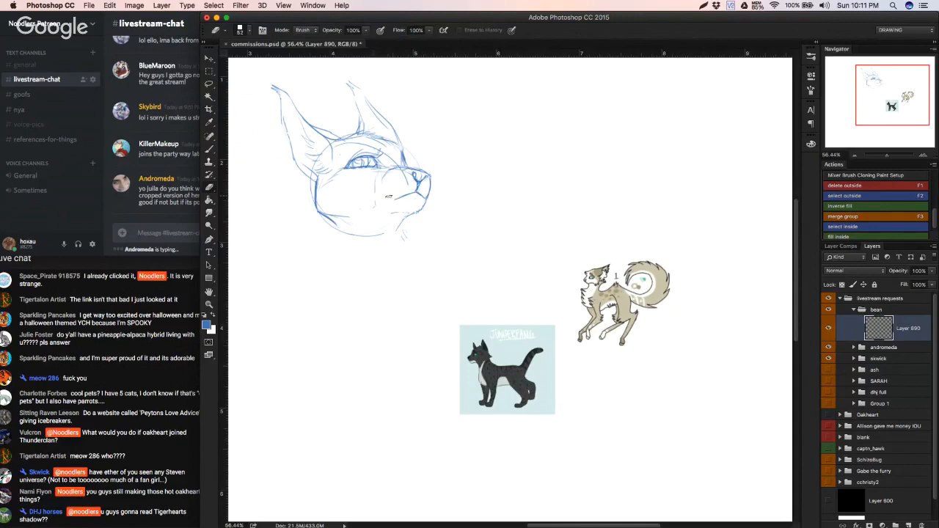
key(b)
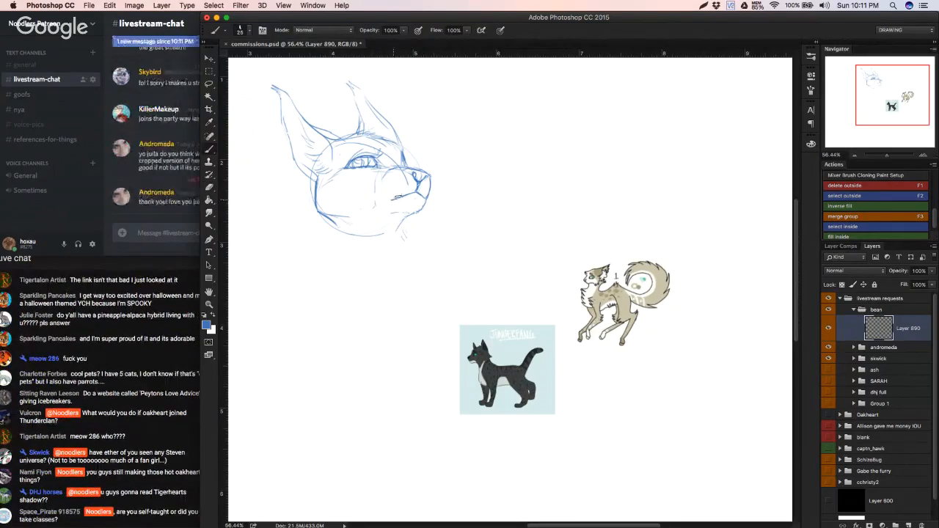
Step: Switch to Discord, post a reply of <3 hearts in livestream-chat, and return to the sketch in Photoshop
click(184, 235)
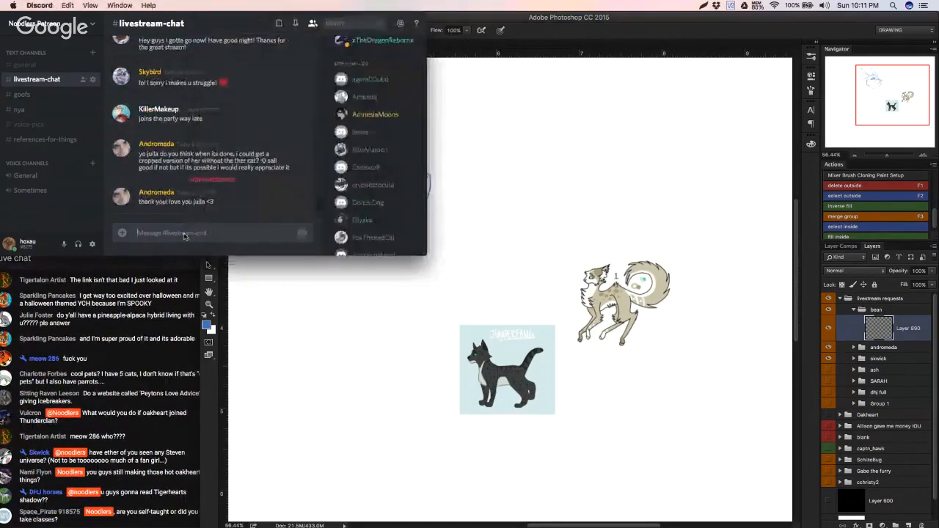
text(<a<3)
text( <3 <3<#<#<3)
key(Return)
click(428, 316)
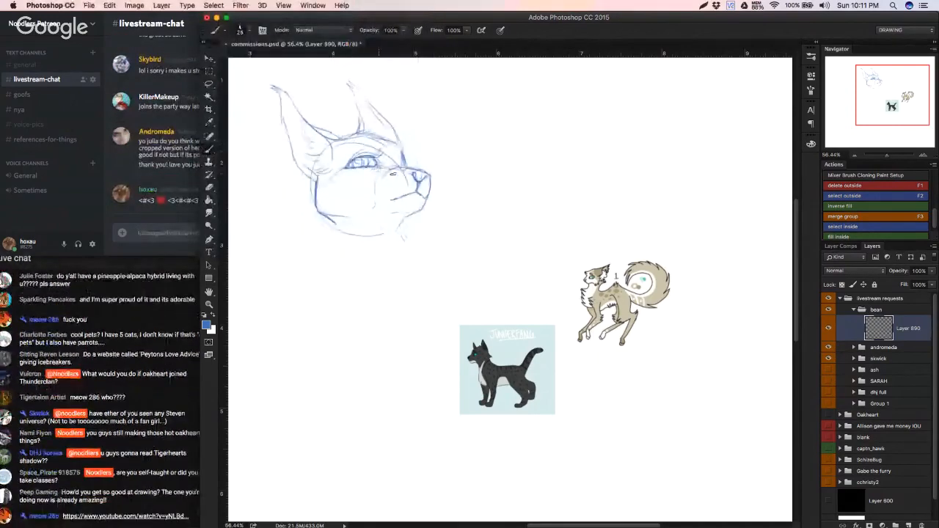
Step: Redraw the mouth as one darker line running back from the nose, undoing the unwanted trial strokes
key(super+z)
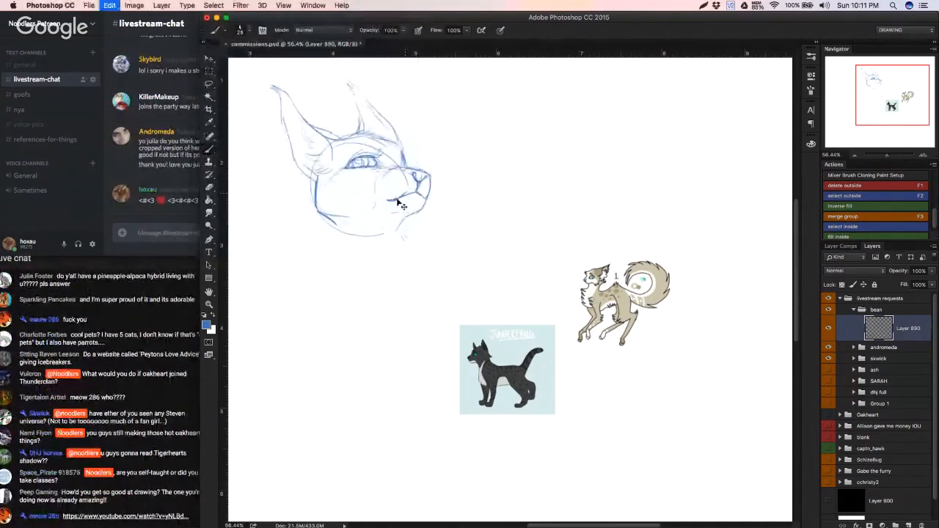
mouse_move(400, 201)
mouse_down()
mouse_move(383, 200)
mouse_move(415, 193)
mouse_up()
key(super+z)
key(super+z)
key(super+z)
key(super+z)
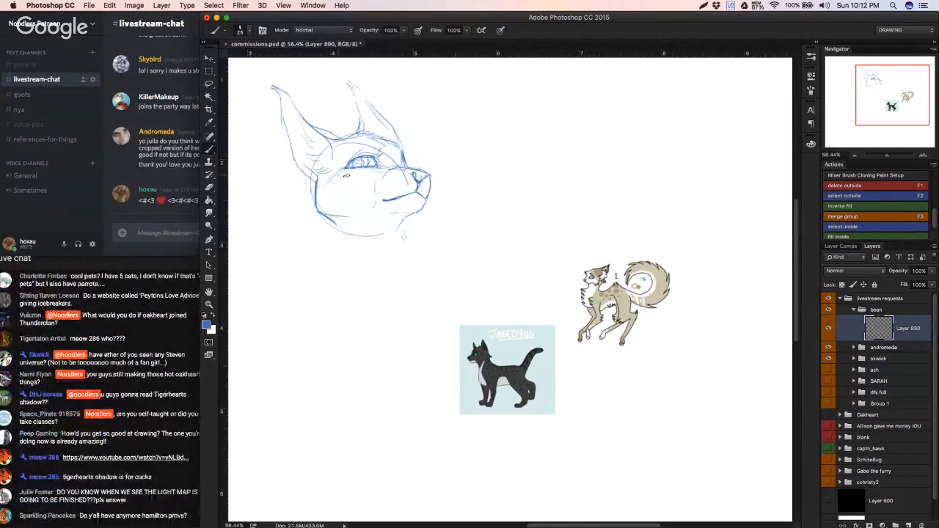
key(super+z)
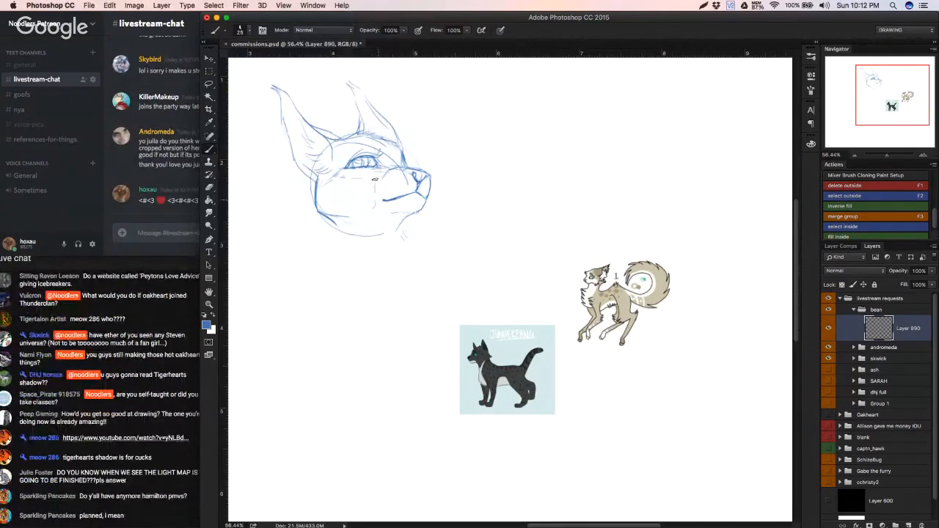
Step: Erase the leftover muzzle guide lines, then darken the nose and redraw the muzzle, cheek and jaw contours
key(e)
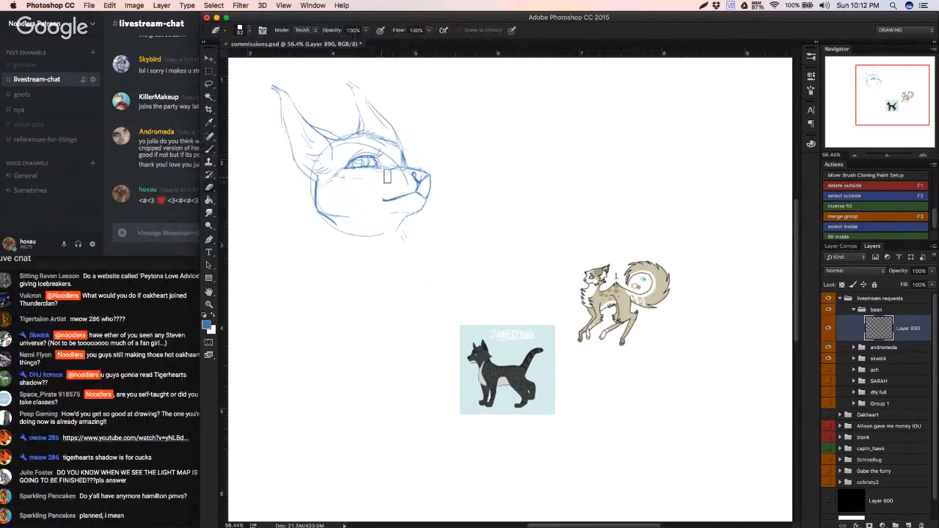
key(b)
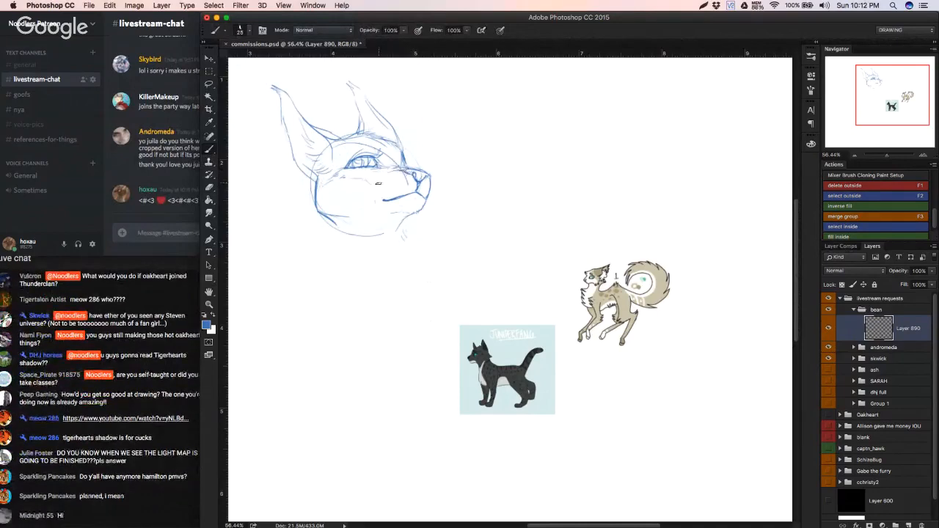
drag(414, 173, 423, 178)
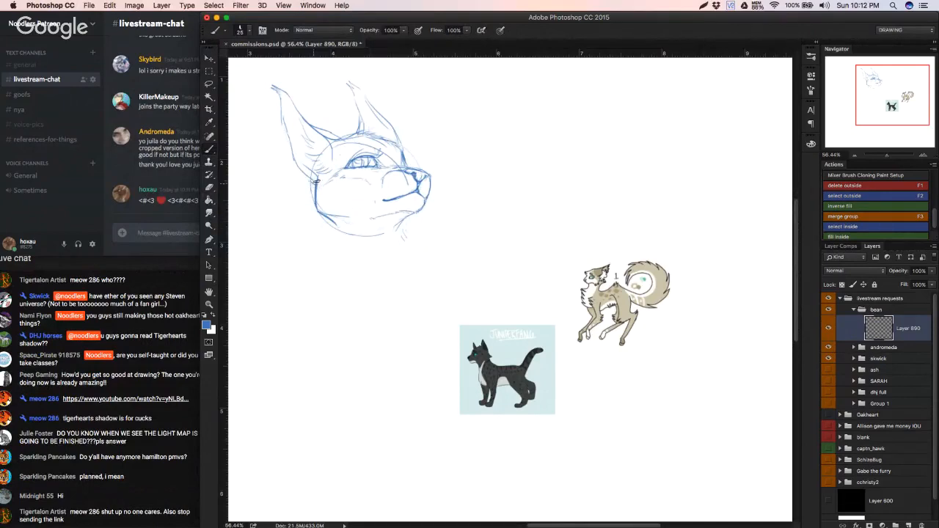
Step: Sketch the nape line down from the cheek and a line curving into the chest, undoing unwanted strokes
mouse_move(316, 184)
mouse_down()
mouse_move(320, 221)
mouse_move(321, 213)
mouse_move(339, 254)
mouse_up()
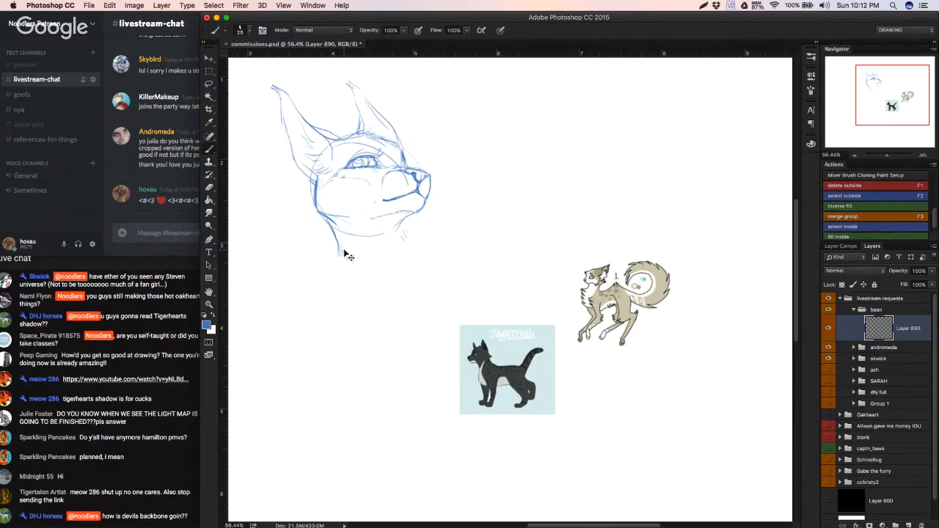
mouse_move(339, 253)
mouse_down()
mouse_move(364, 282)
mouse_move(411, 243)
mouse_up()
key(super+alt+z)
key(super+alt+z)
key(super+alt+z)
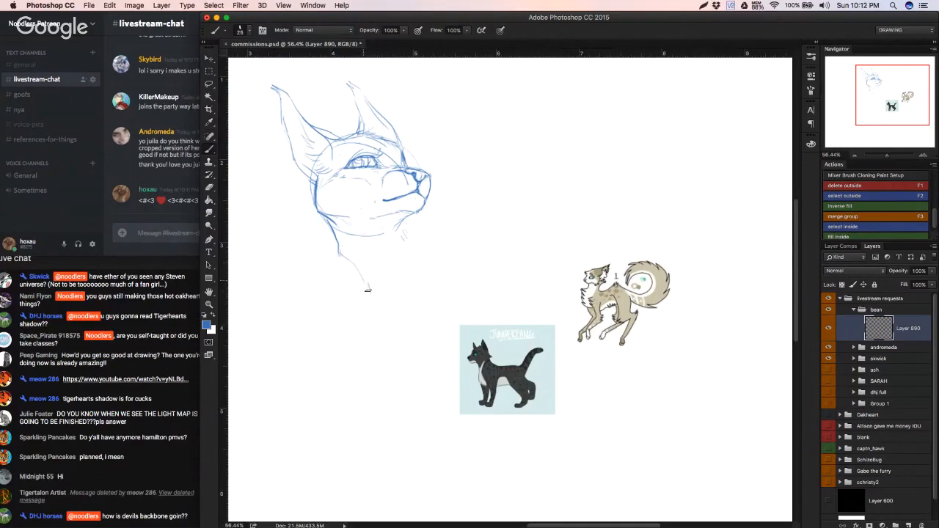
Step: Draw the diagonal line from the chest point up to the throat, undoing the trial versions
drag(370, 285, 411, 237)
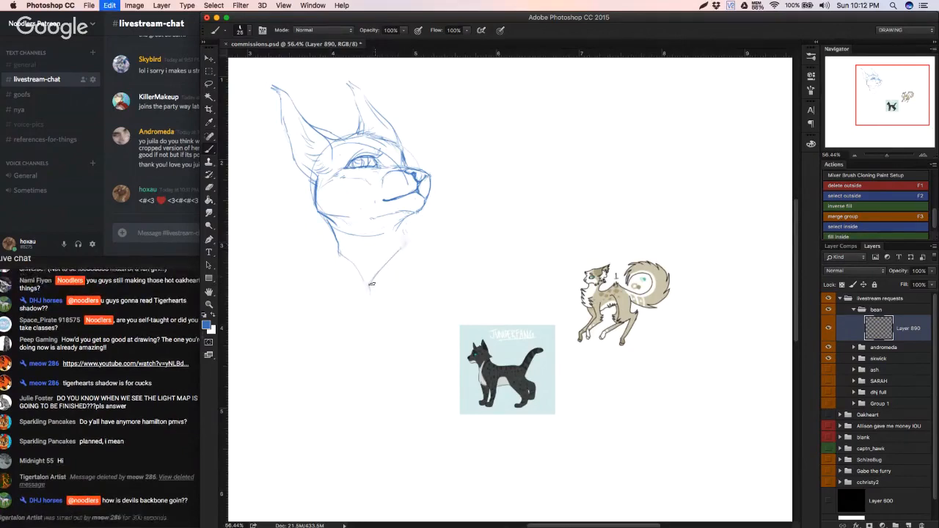
key(super+alt+z)
drag(369, 284, 410, 244)
key(super+alt+z)
drag(370, 284, 420, 234)
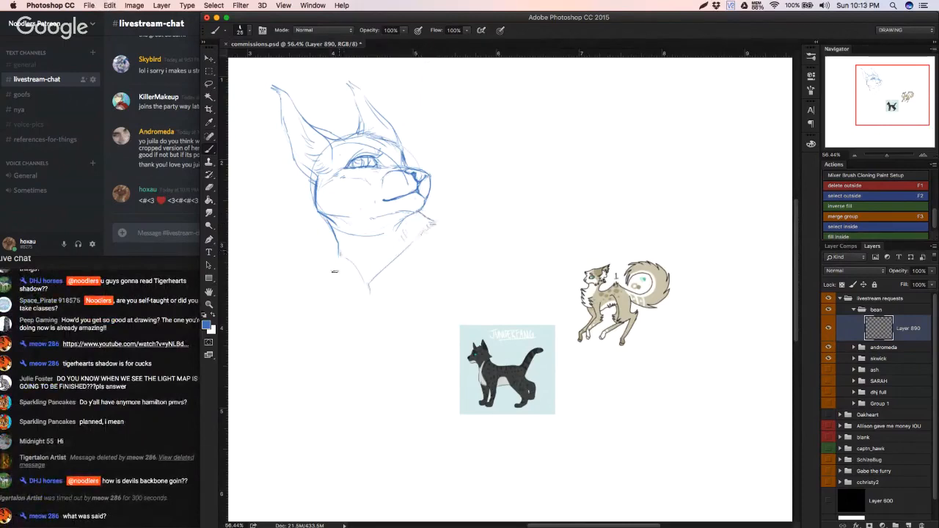
Step: Sketch the back line below the nape and a shoulder line sloping out from the throat, undoing trial strokes
drag(337, 260, 352, 297)
key(super+alt+z)
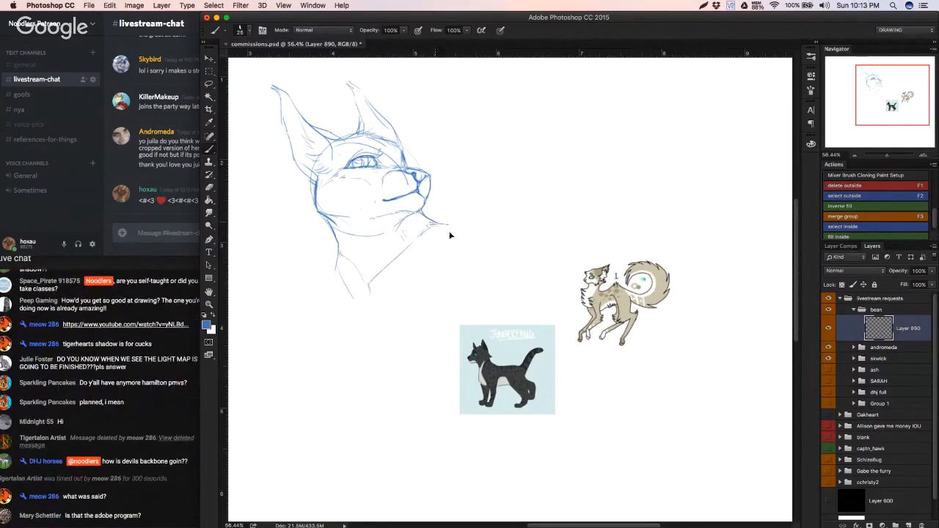
drag(426, 218, 444, 236)
key(super+alt+z)
shift+click(469, 251)
Step: Lasso the head and ears, move them slightly up and to the right with Free Transform, and deselect
key(l)
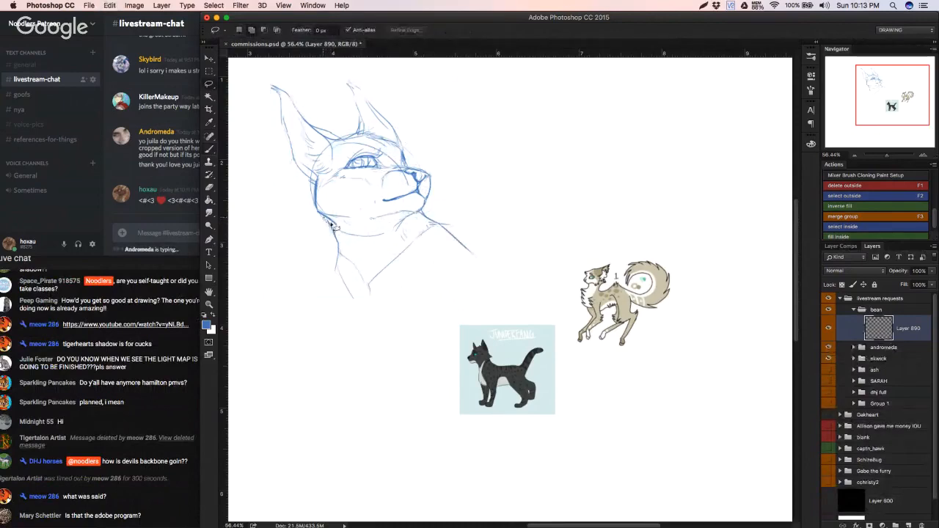
mouse_move(332, 226)
mouse_down()
mouse_move(399, 233)
mouse_move(417, 216)
mouse_move(443, 147)
mouse_move(383, 72)
mouse_move(255, 75)
mouse_move(275, 192)
mouse_move(303, 224)
mouse_up()
key(super+t)
drag(394, 184, 409, 172)
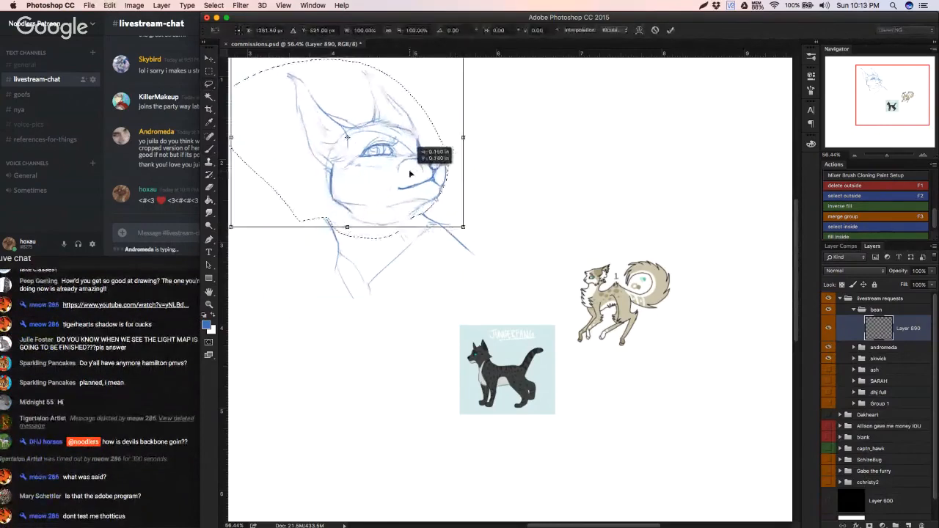
key(Return)
key(super+d)
Step: Erase the old nape line and redraw the back of the neck so it meets the moved head
key(b)
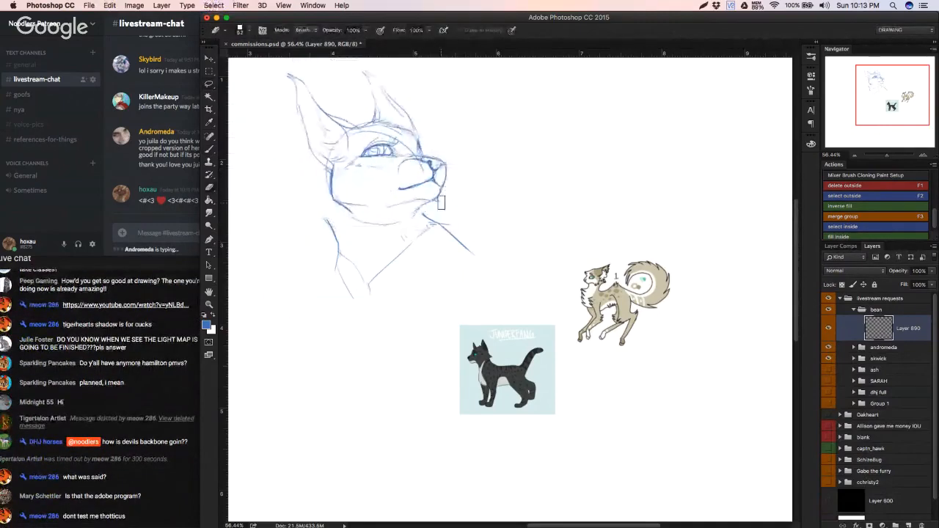
mouse_move(330, 212)
mouse_down()
mouse_move(333, 251)
mouse_move(324, 263)
mouse_move(318, 205)
mouse_up()
key(b)
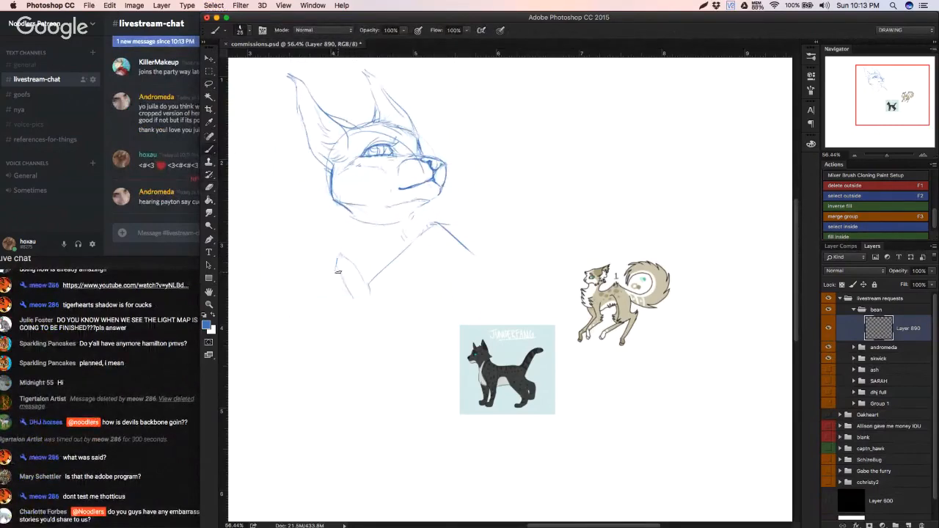
drag(338, 264, 351, 287)
key(super+z)
mouse_move(343, 238)
mouse_down()
mouse_move(338, 265)
mouse_move(345, 214)
mouse_up()
Step: Erase the old chin and throat strokes and redraw the jaw with the throat running down to the shoulder line
key(e)
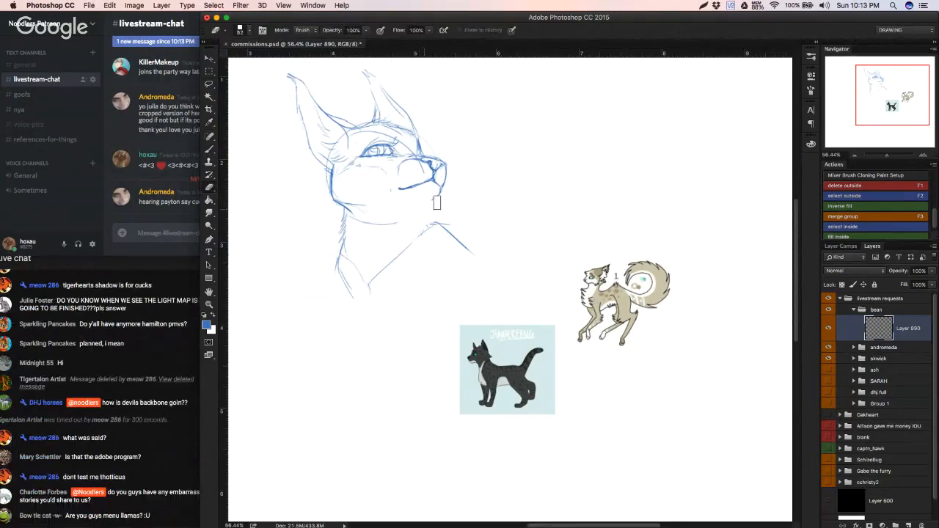
key(b)
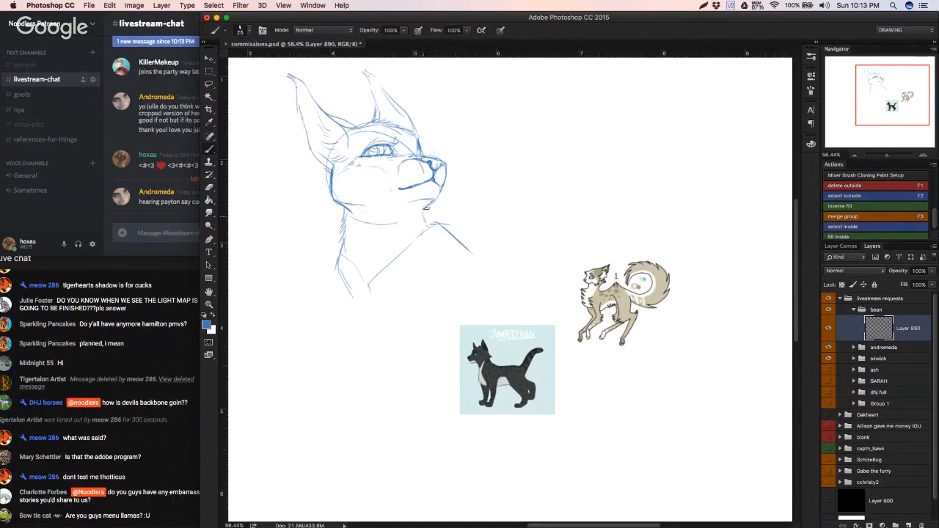
key(e)
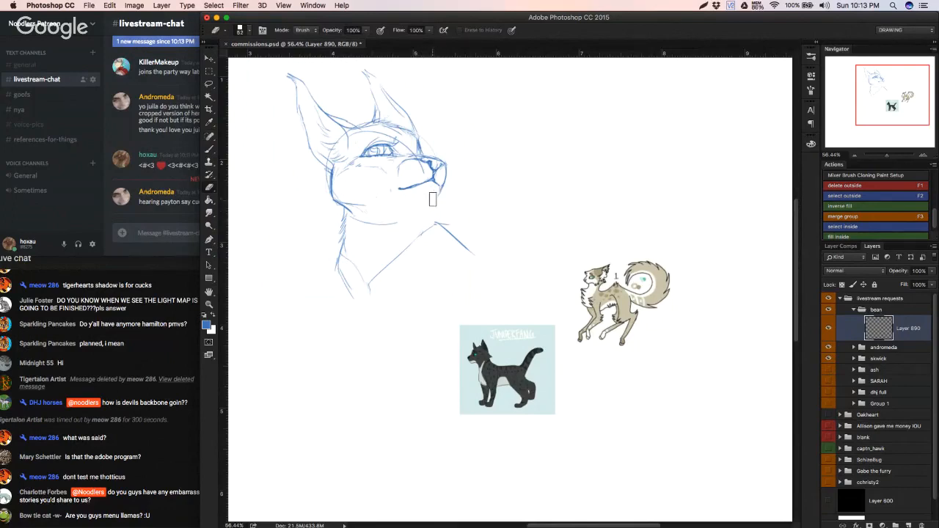
key(b)
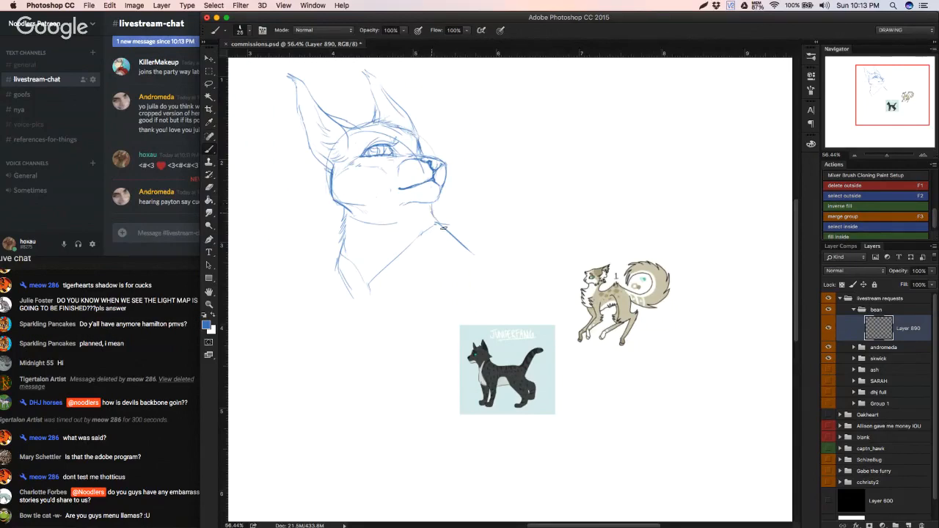
Step: Erase the lower cheek and neck lines, then redraw the cheek, nape and a second inner chest line
mouse_move(340, 226)
mouse_down()
mouse_move(343, 239)
mouse_move(346, 220)
mouse_move(361, 217)
mouse_move(334, 204)
mouse_up()
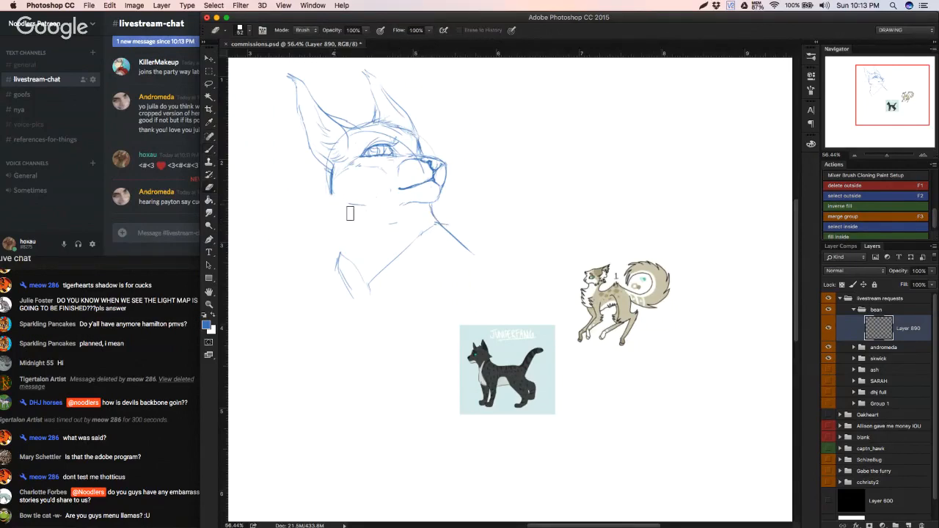
drag(397, 222, 385, 227)
drag(335, 196, 336, 269)
key(b)
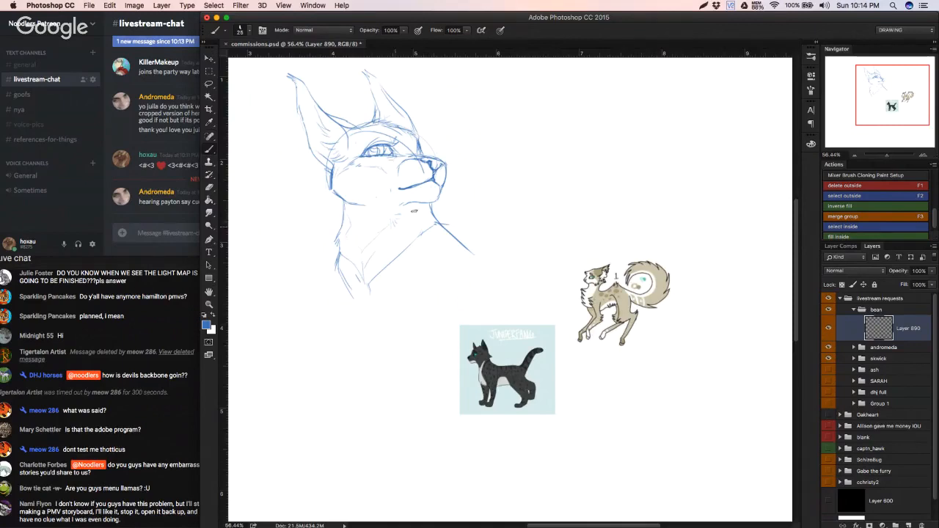
key(l)
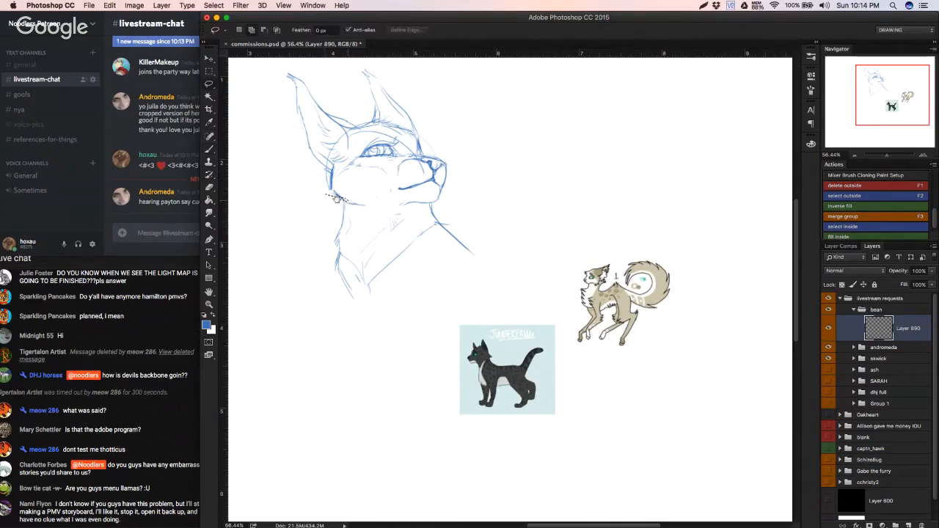
drag(336, 198, 344, 205)
key(x)
key(super+d)
key(x)
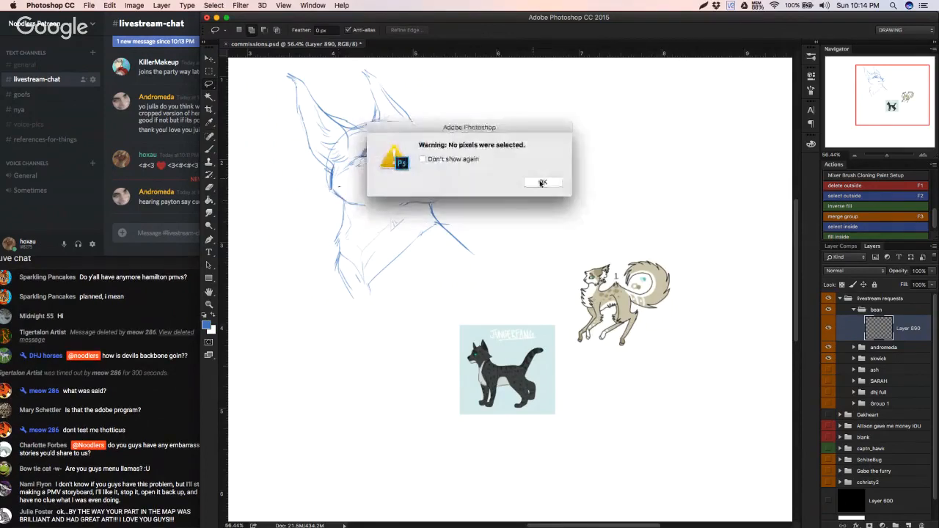
key(Return)
Step: Lasso the cat's head and ears, flip them horizontally with Free Transform so the face points the other way, and deselect
mouse_move(342, 205)
mouse_down()
mouse_move(408, 207)
mouse_move(462, 177)
mouse_move(371, 47)
mouse_move(323, 196)
mouse_up()
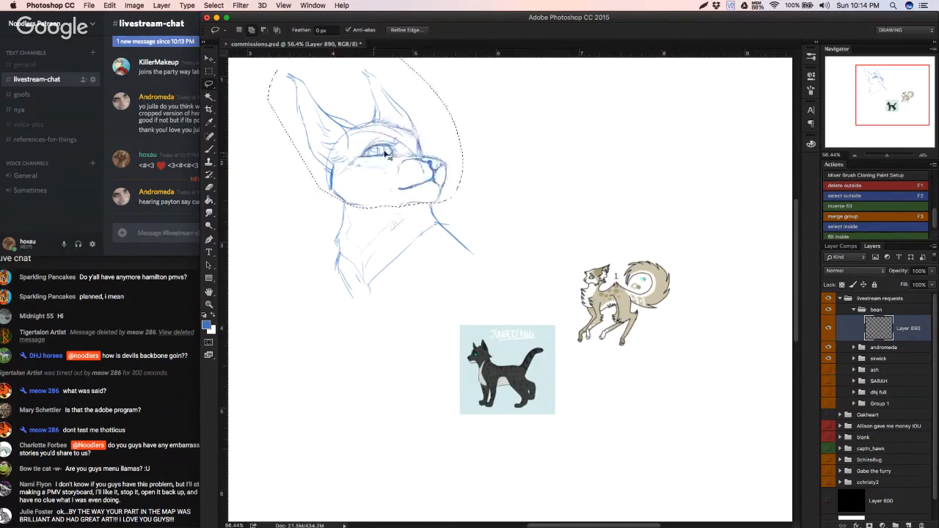
key(ctrl+t)
mouse_move(397, 158)
mouse_down()
mouse_move(433, 159)
mouse_move(439, 173)
mouse_up()
right_click(434, 159)
click(465, 289)
key(Return)
key(ctrl+d)
Step: Redraw the nape from the flipped head down to the shoulder and close the bust with a curved line beneath the chest
key(e)
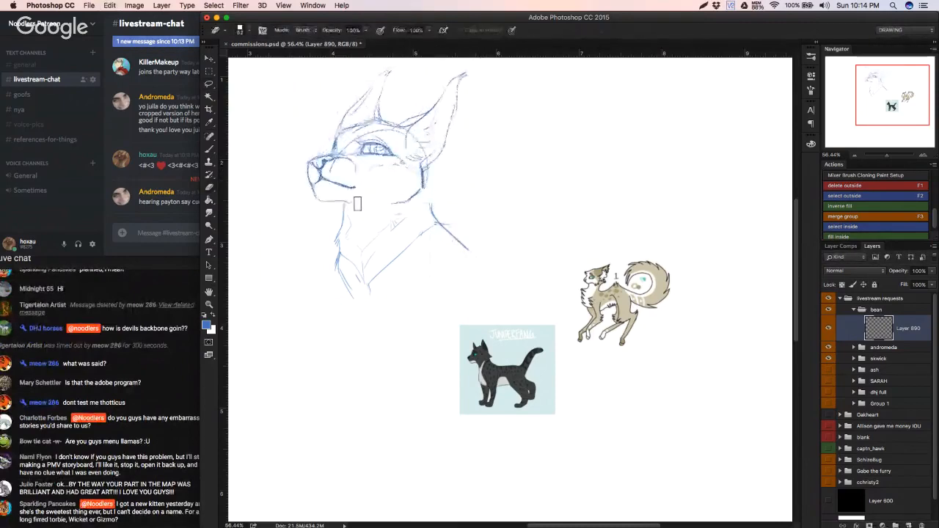
key(b)
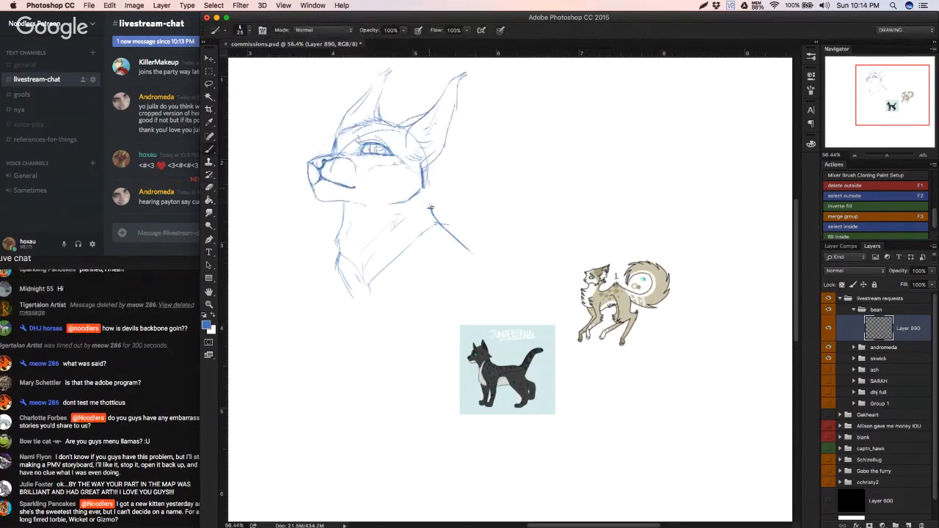
mouse_move(425, 168)
mouse_down()
mouse_move(472, 253)
mouse_move(401, 294)
mouse_up()
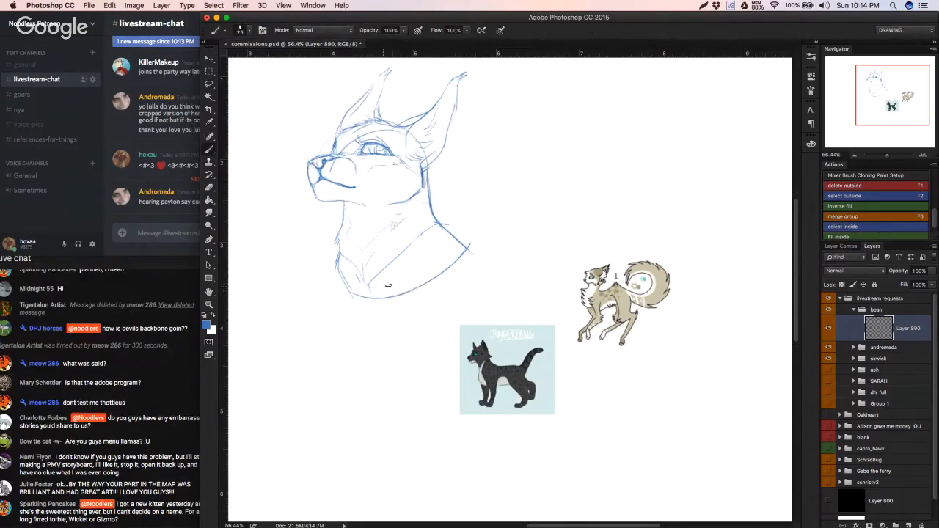
mouse_move(453, 279)
mouse_down()
mouse_move(384, 336)
mouse_move(395, 319)
mouse_move(454, 302)
mouse_up()
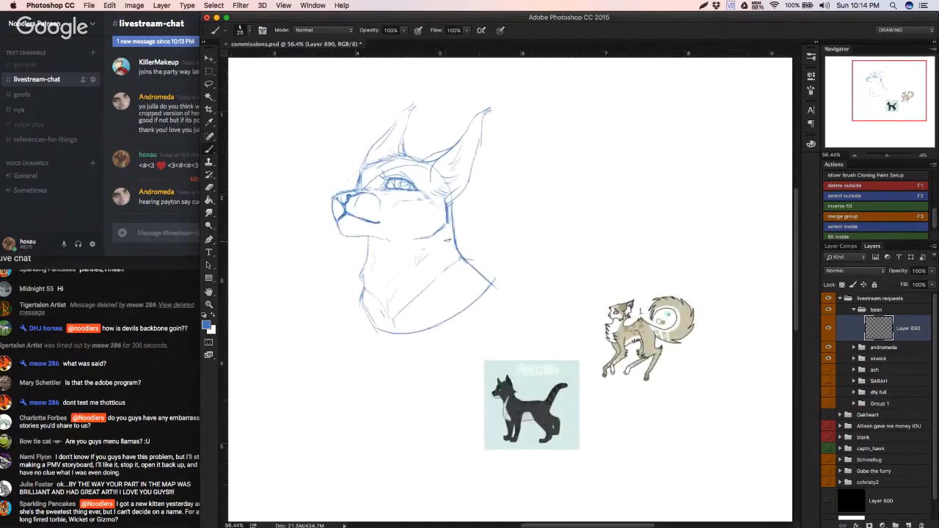
Step: Erase the old chin line and redraw the chin and jaw so they run into the throat
key(e)
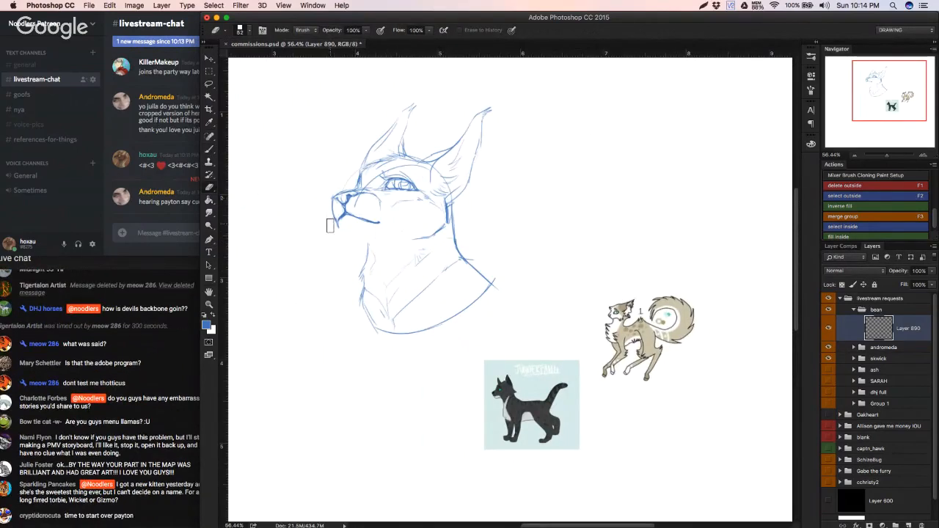
key(b)
drag(339, 228, 357, 239)
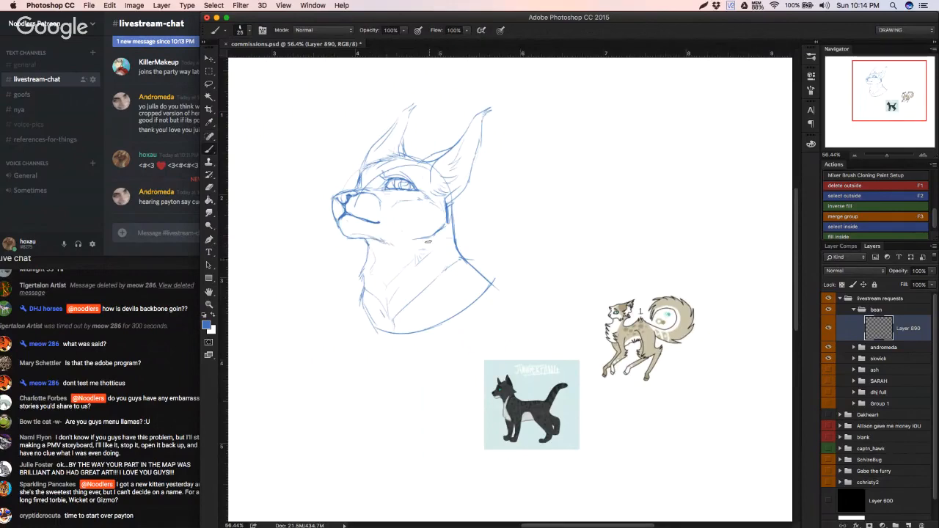
Step: Move the bust sketch up and to the left to free canvas space beside it, then check its layer's visibility
key(v)
mouse_move(384, 250)
mouse_down()
mouse_move(321, 254)
mouse_move(348, 241)
mouse_up()
click(828, 328)
click(828, 328)
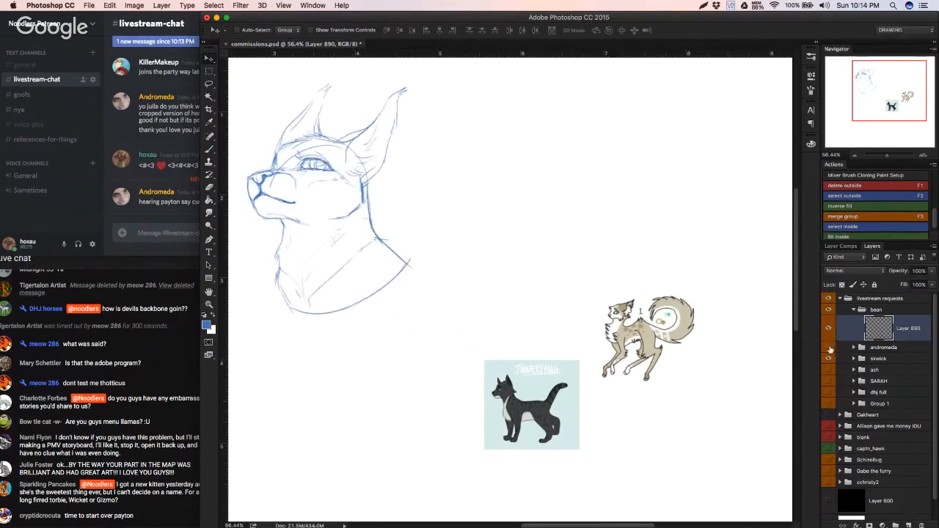
Step: Expand the skwick group, check which reference its layer holds, and add a new layer above it
click(828, 348)
click(829, 348)
click(851, 352)
double_click(854, 352)
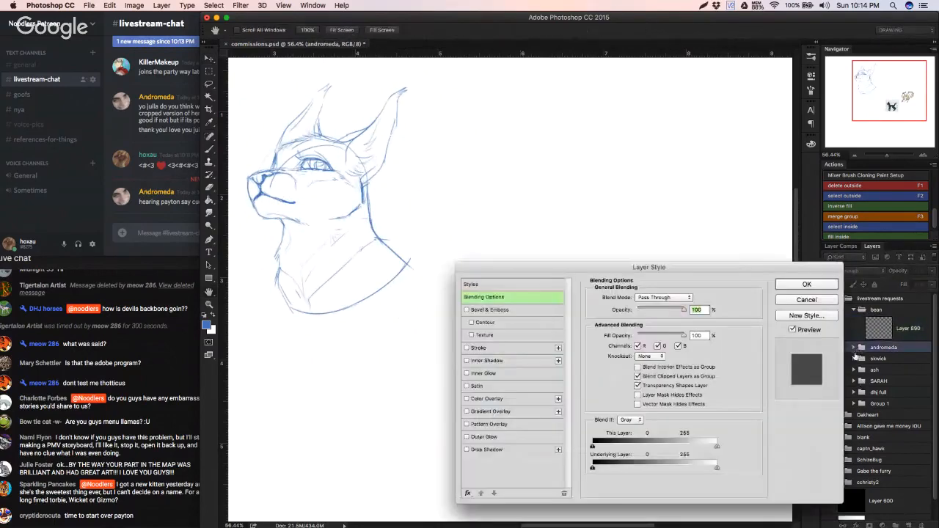
click(830, 301)
click(854, 359)
click(851, 375)
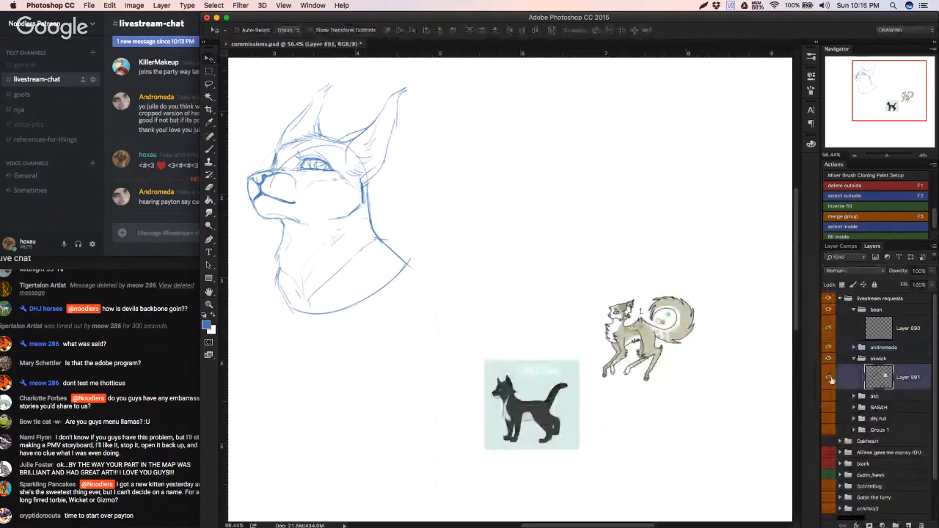
click(828, 377)
click(829, 377)
click(908, 525)
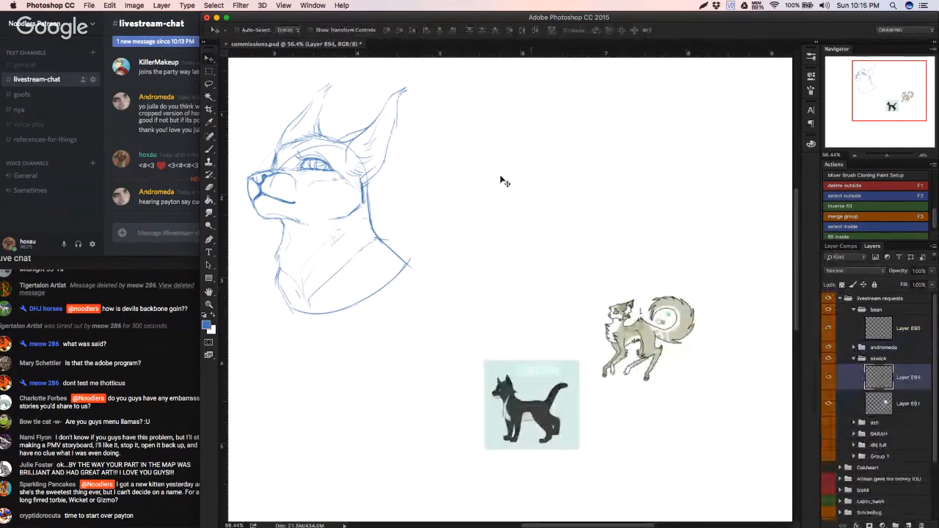
key(b)
mouse_move(447, 194)
mouse_down()
mouse_move(547, 169)
mouse_move(539, 200)
mouse_move(438, 157)
mouse_move(518, 207)
mouse_move(543, 182)
mouse_up()
key(super+z)
key(super+z)
mouse_move(462, 121)
mouse_down()
mouse_move(548, 160)
mouse_move(507, 119)
mouse_up()
key(super+z)
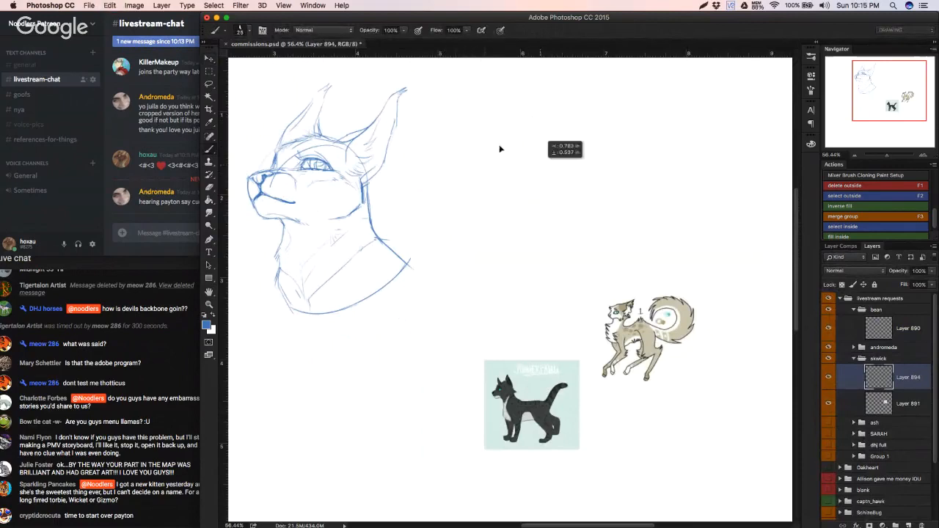
click(166, 214)
click(190, 280)
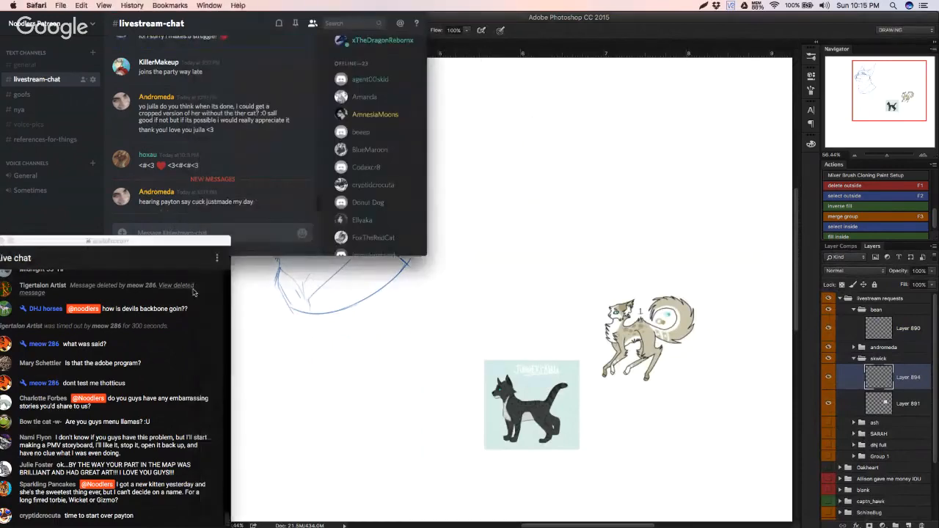
click(343, 282)
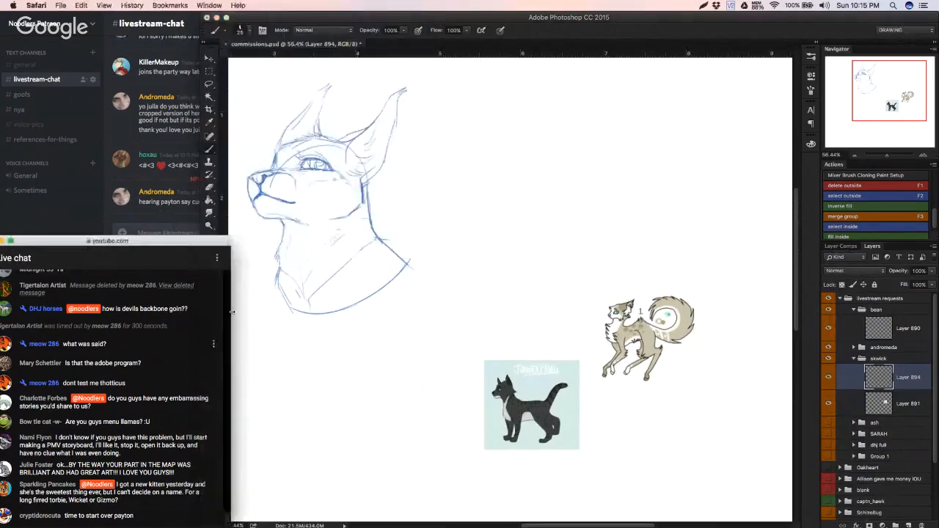
click(452, 245)
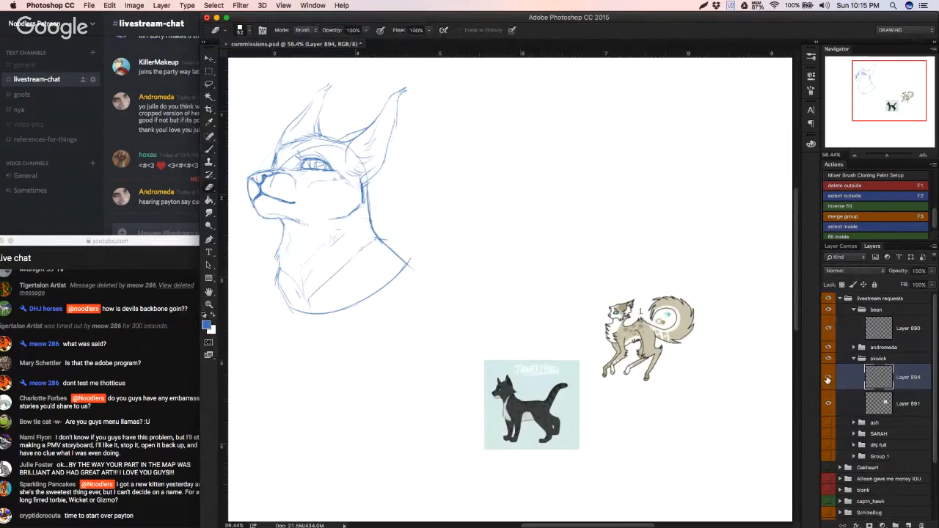
Step: Sketch a light blue circle as the second cat's head guide, beside the finished bust, undoing and retrying until the shape fits
key(b)
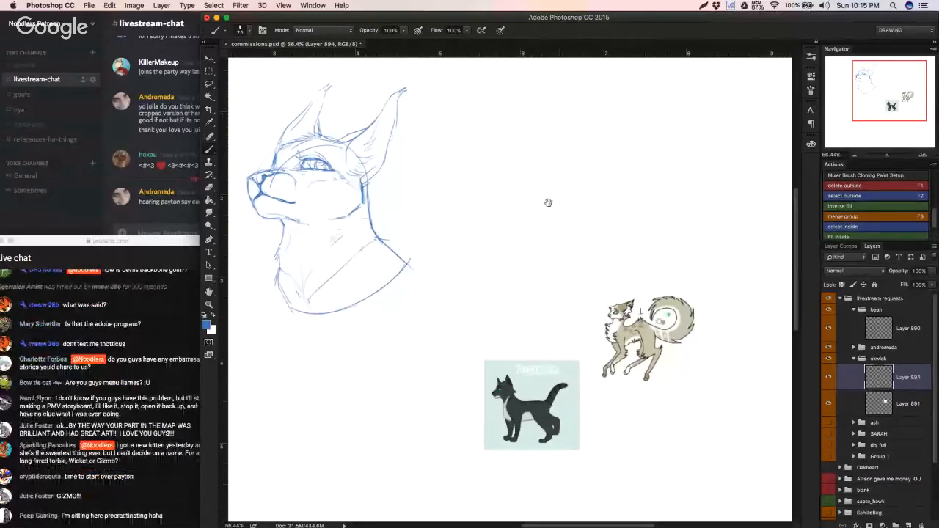
drag(469, 141, 522, 204)
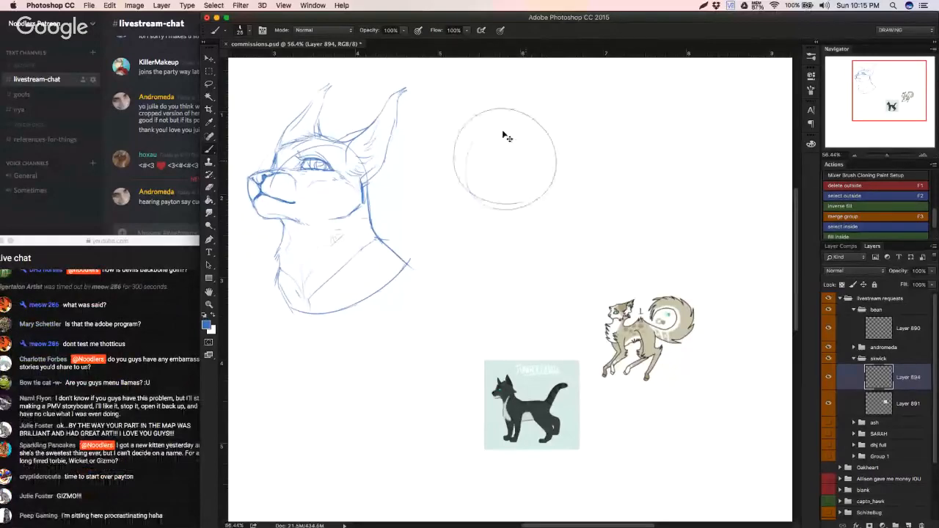
key(ctrl+z)
drag(499, 126, 518, 196)
key(ctrl+z)
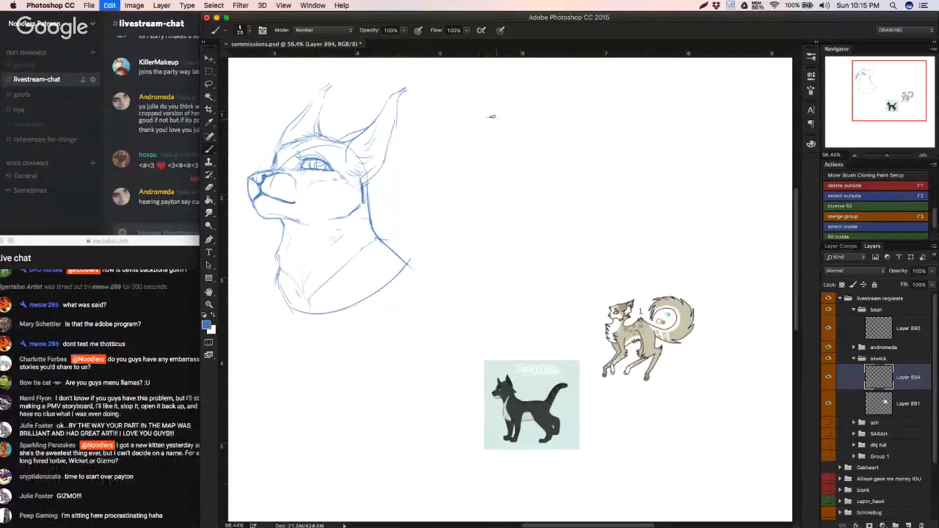
drag(492, 116, 539, 145)
key(super+z)
mouse_move(460, 126)
mouse_down()
mouse_move(562, 174)
mouse_move(555, 181)
mouse_move(563, 170)
mouse_up()
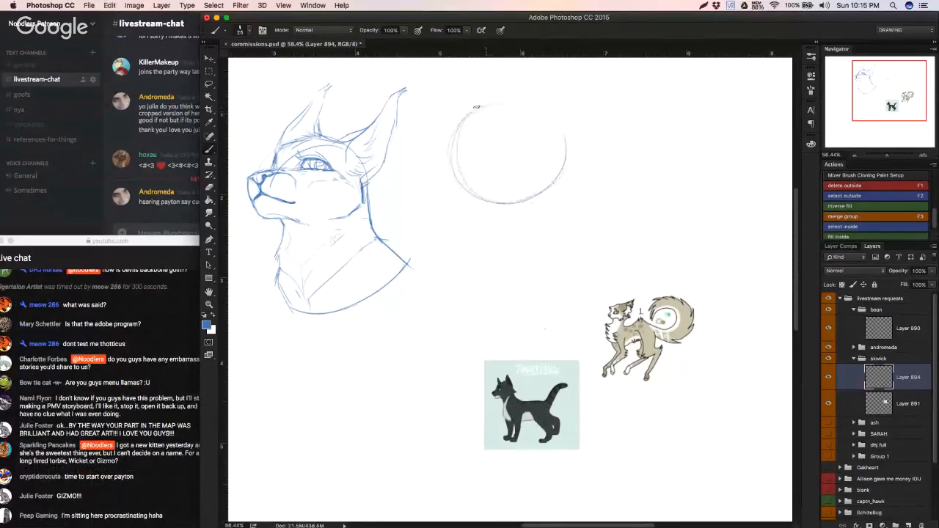
Step: Sketch two pointed ears on the upper left and upper right of the head circle, undoing the strokes that miss
mouse_move(458, 126)
mouse_down()
mouse_move(502, 105)
mouse_move(433, 83)
mouse_up()
key(super+z)
drag(490, 105, 434, 92)
key(super+z)
drag(424, 86, 432, 122)
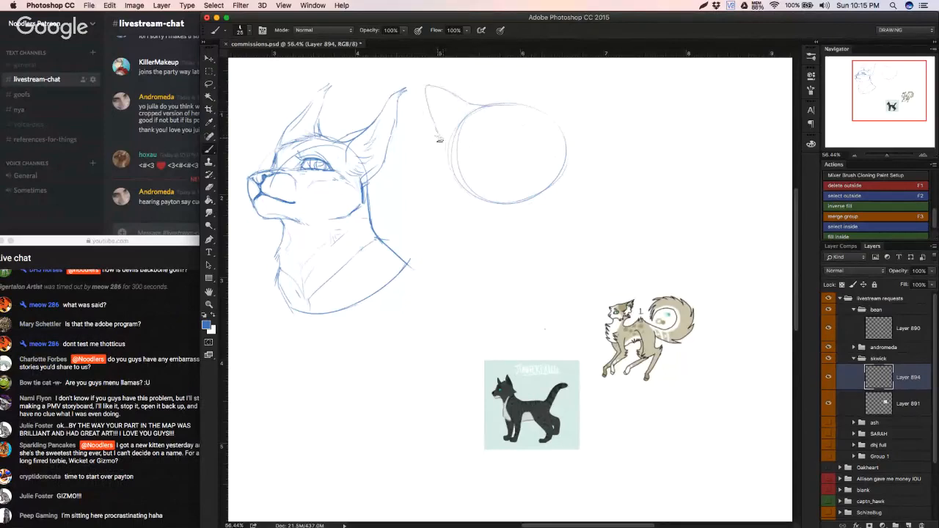
drag(451, 91, 474, 123)
key(super+z)
mouse_move(525, 104)
mouse_down()
mouse_move(552, 81)
mouse_move(550, 114)
mouse_up()
mouse_move(566, 71)
mouse_down()
mouse_move(573, 89)
mouse_move(566, 119)
mouse_up()
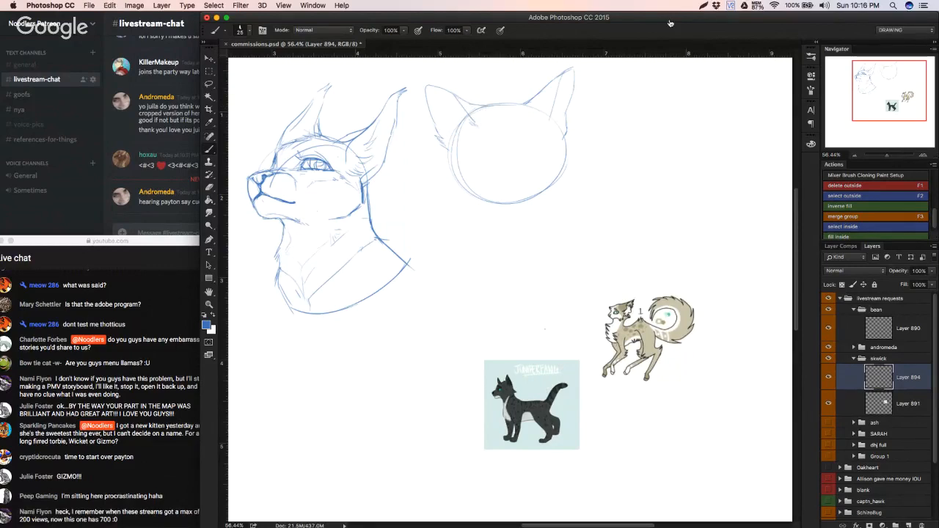
key(super+Tab)
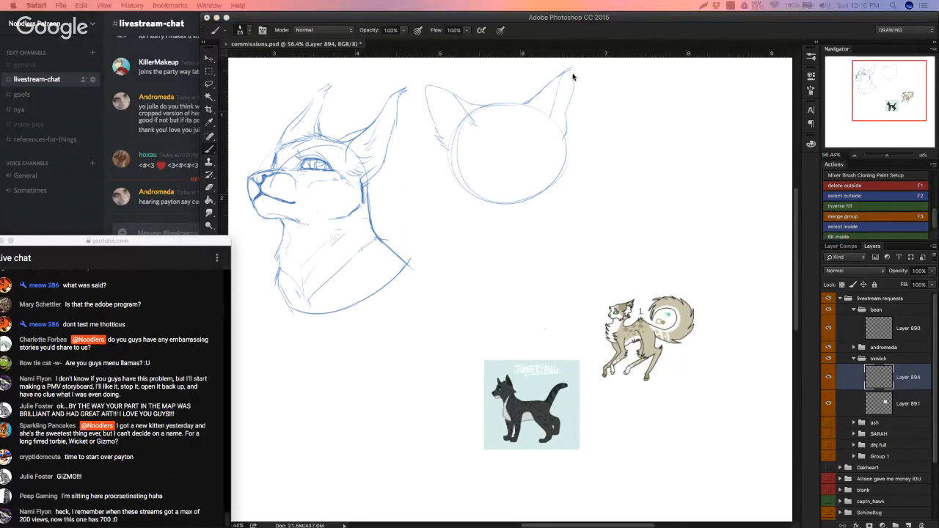
click(483, 127)
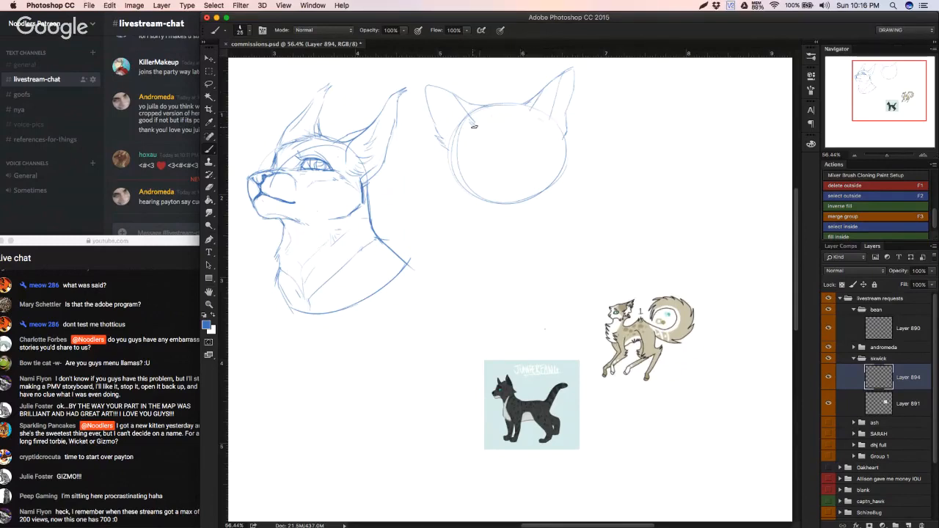
key(super+z)
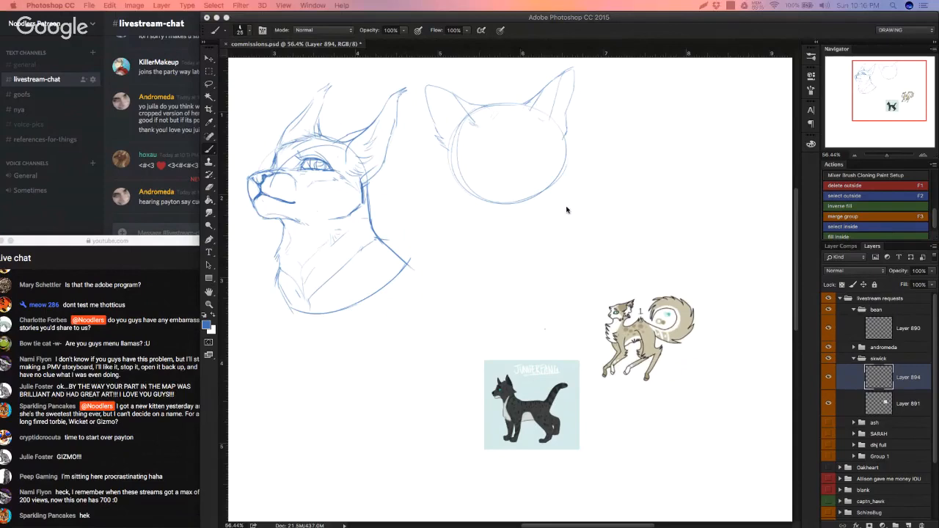
Step: Erase the sides and bottom of the head circle, keeping the ears and the top of the skull
key(e)
mouse_move(457, 168)
mouse_down()
mouse_move(460, 121)
mouse_move(452, 156)
mouse_move(488, 209)
mouse_move(458, 181)
mouse_move(555, 184)
mouse_move(570, 143)
mouse_up()
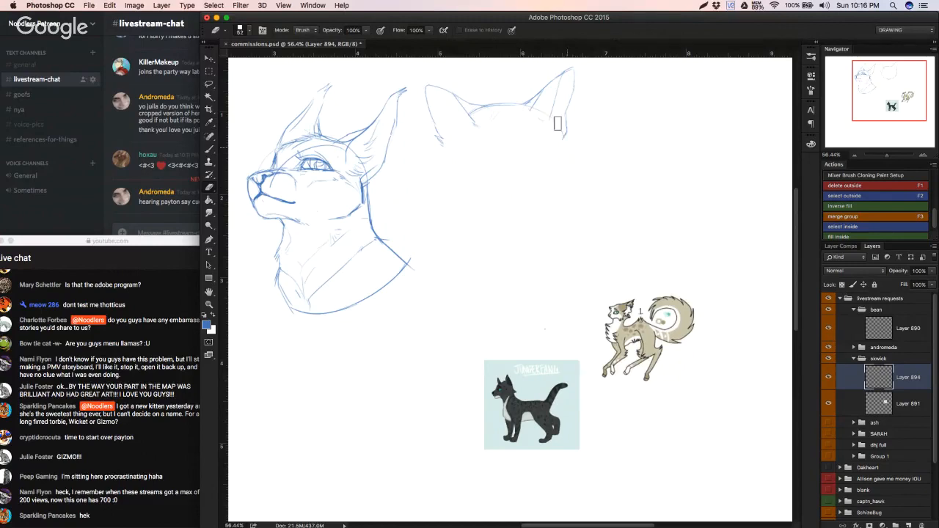
Step: Redraw the top of the head between the ears and add light forehead and face lines, undoing the unwanted strokes
key(b)
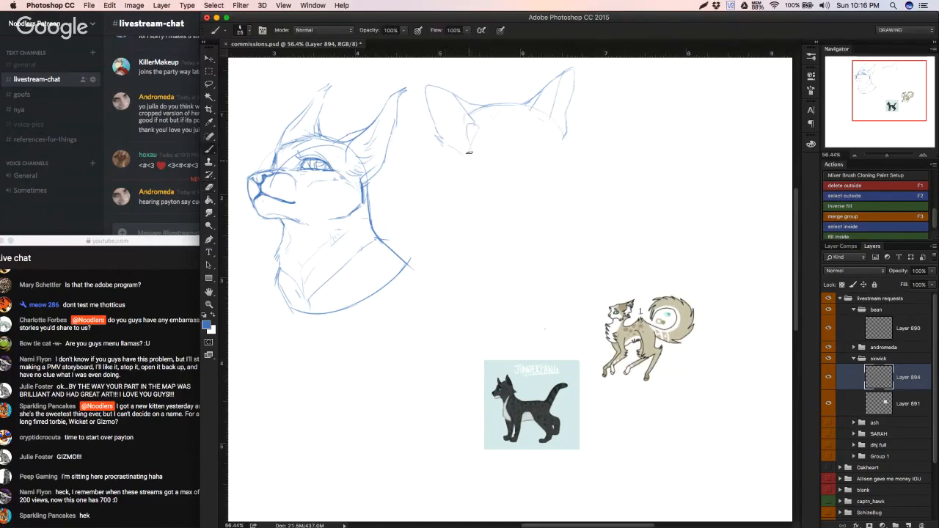
alt+click(470, 110)
alt+click(262, 190)
key(super+z)
key(super+z)
key(super+z)
key(super+z)
Step: Sketch the left cheek contour curving down toward the jaw, undoing the failed strokes
key(super+z)
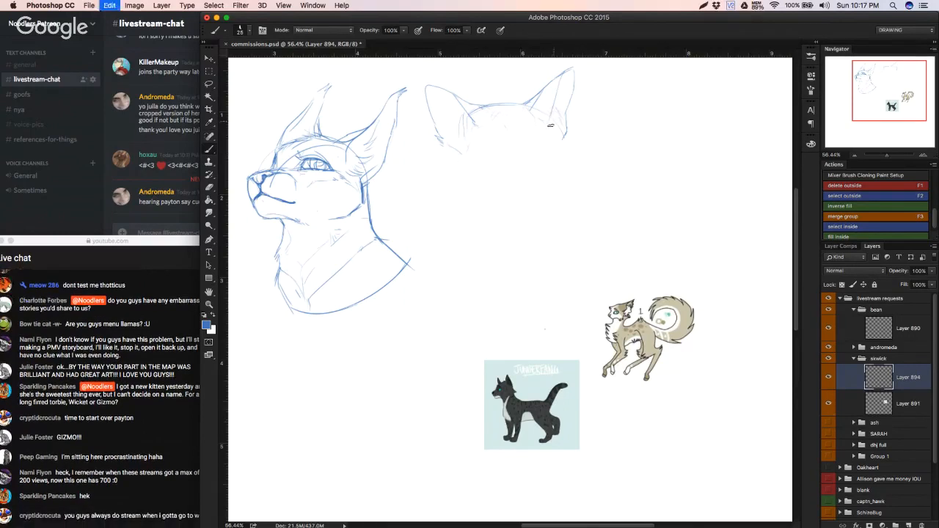
drag(555, 132, 564, 157)
mouse_move(461, 158)
mouse_down()
mouse_move(466, 188)
mouse_move(464, 167)
mouse_move(461, 176)
mouse_up()
key(super+z)
key(super+z)
key(super+z)
mouse_move(460, 167)
mouse_down()
mouse_move(463, 185)
mouse_move(492, 199)
mouse_up()
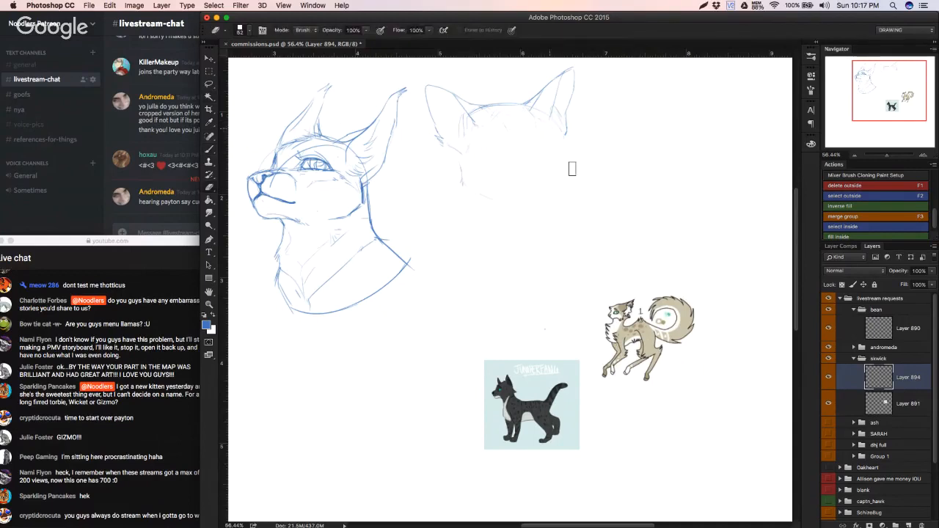
Step: Sketch the right side of the face from the ear down to the muzzle and chin, then erase the bulging lower part
drag(543, 119, 558, 131)
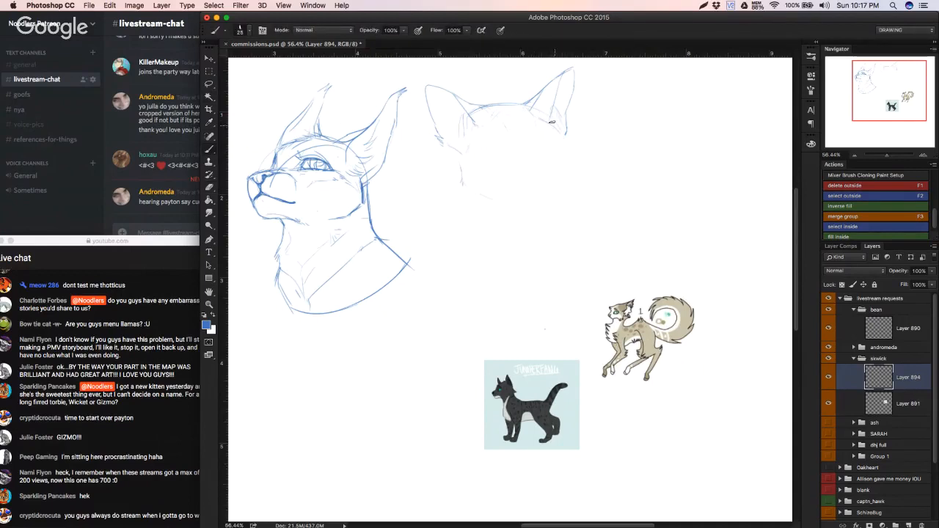
key(super+z)
key(super+z)
key(super+z)
drag(563, 143, 568, 168)
drag(567, 198, 547, 212)
key(e)
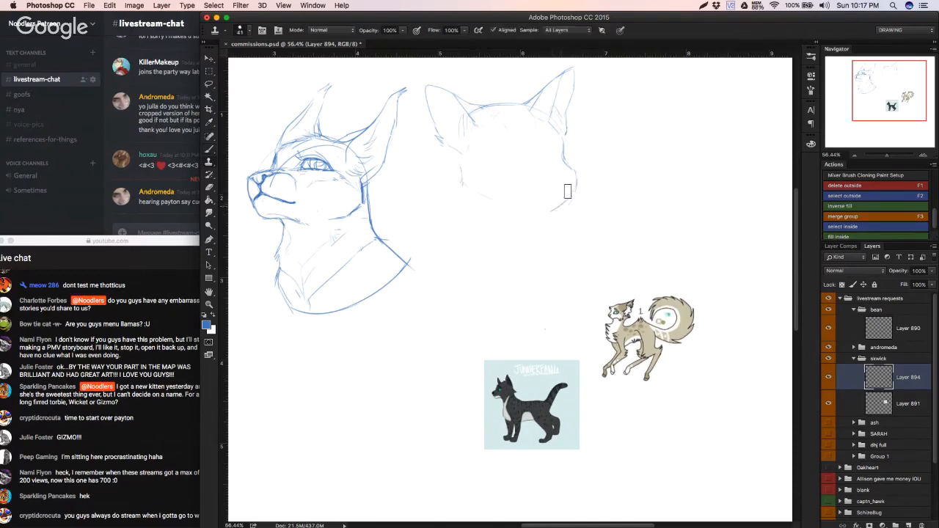
drag(570, 167, 565, 188)
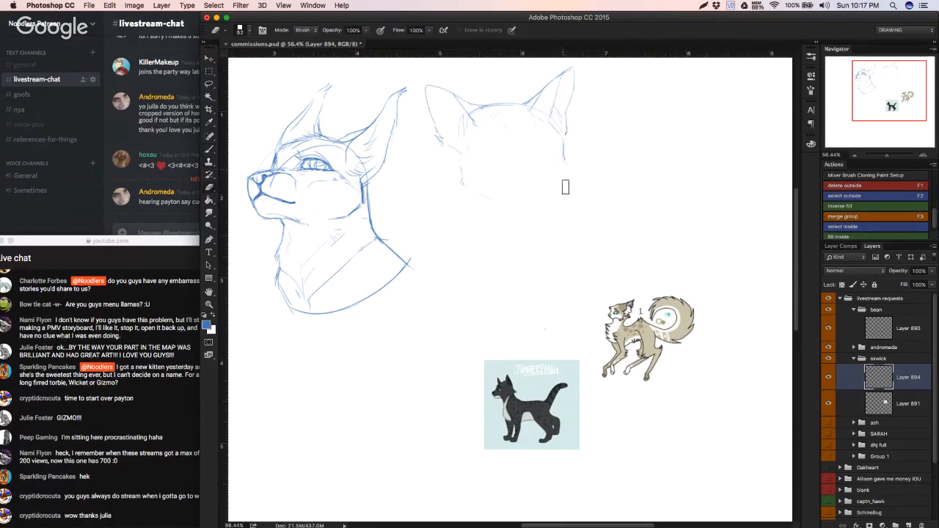
Step: Sketch a rounded muzzle at the lower right of the face with a bridge line above it, then lighten its upper right edge
key(b)
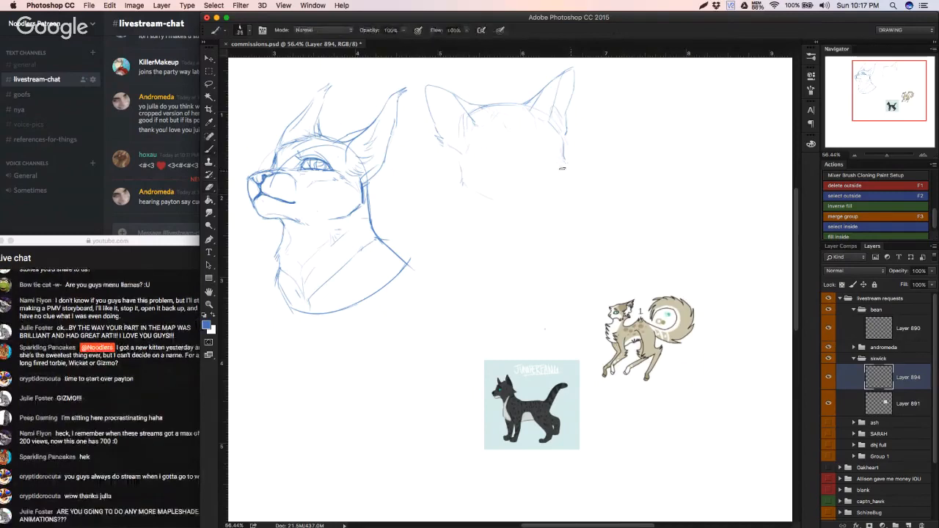
drag(570, 168, 519, 171)
key(super+z)
key(super+z)
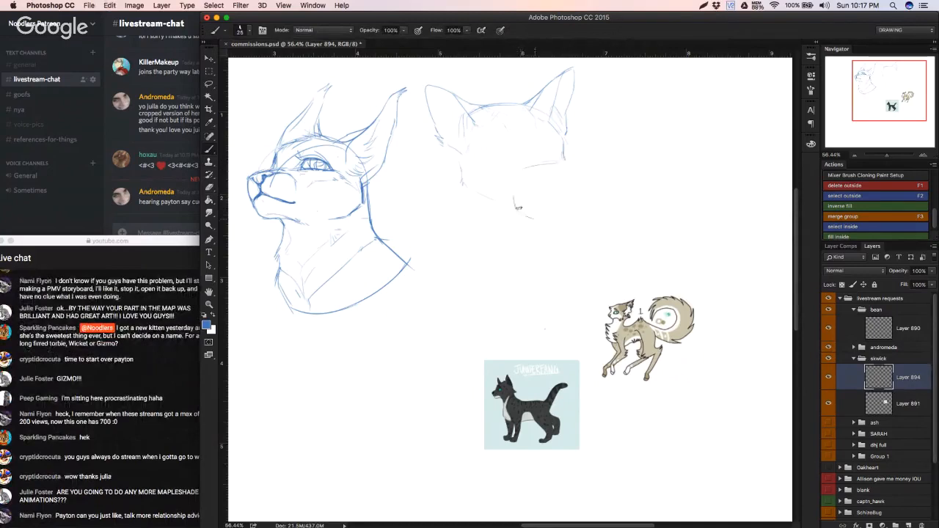
drag(515, 205, 518, 181)
drag(532, 214, 548, 214)
drag(569, 174, 574, 192)
drag(563, 142, 561, 162)
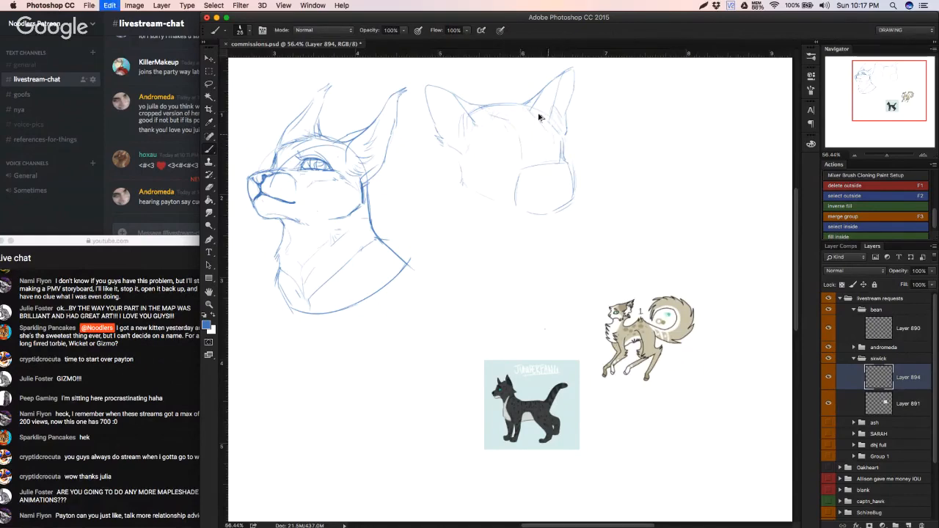
key(e)
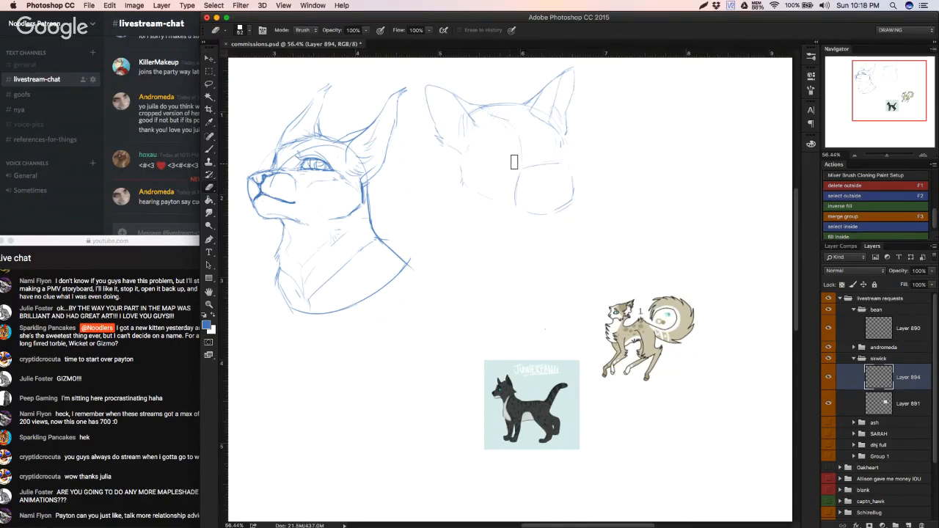
Step: Sketch the left eye with its iris and a narrow far eye at the right edge of the second cat's face
key(b)
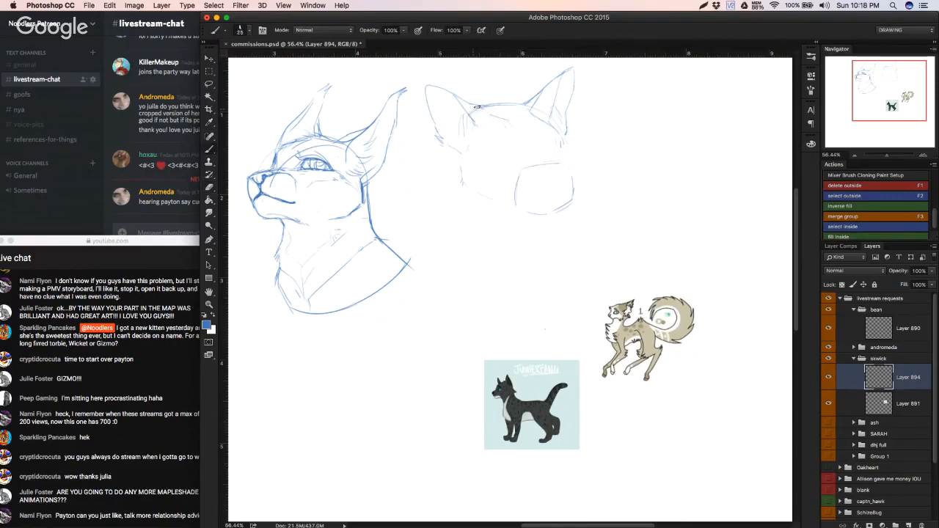
mouse_move(505, 140)
mouse_down()
mouse_move(516, 143)
mouse_move(489, 154)
mouse_up()
drag(477, 155, 512, 157)
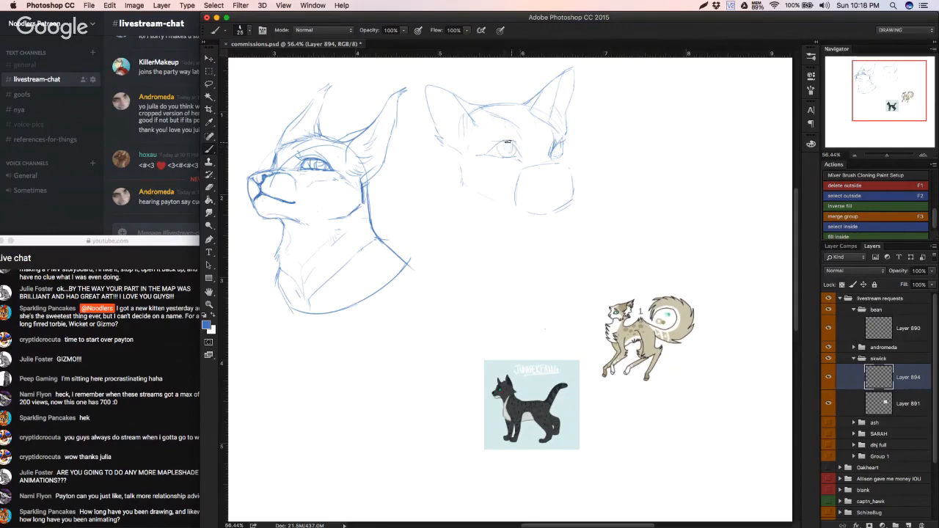
drag(508, 143, 512, 152)
key(super+z)
drag(554, 143, 559, 157)
Step: Sketch the nose and the mouth line inside the rounded muzzle, undoing the failed strokes
mouse_move(548, 179)
mouse_down()
mouse_move(562, 188)
mouse_move(565, 172)
mouse_up()
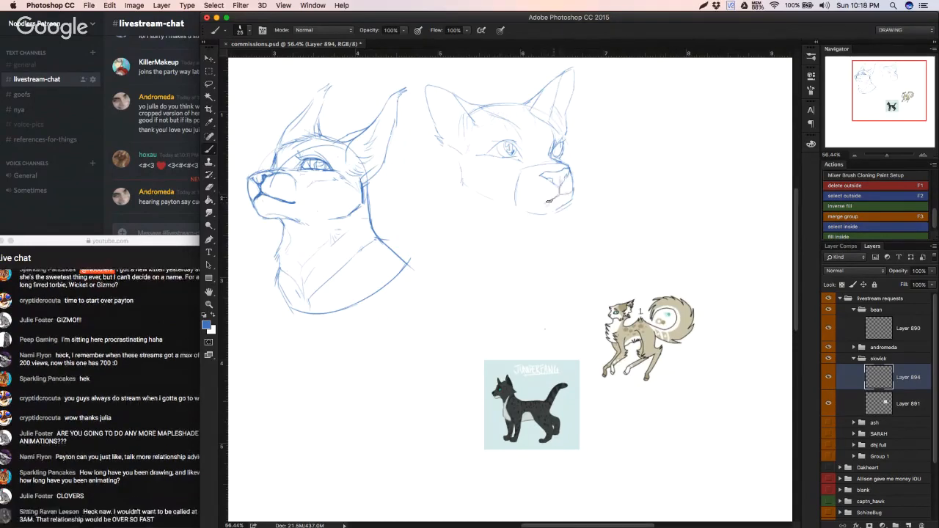
key(super+z)
mouse_move(527, 203)
mouse_down()
mouse_move(571, 192)
mouse_move(565, 170)
mouse_up()
key(super+z)
key(super+z)
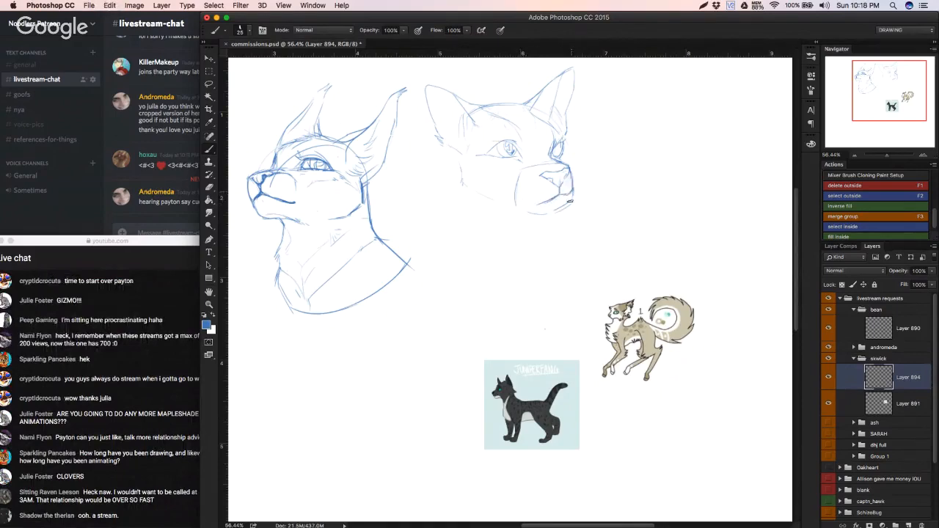
Step: Erase the lower part of the round muzzle guide and sketch a chin beneath the mouth
key(e)
drag(564, 210, 569, 207)
key(super+z)
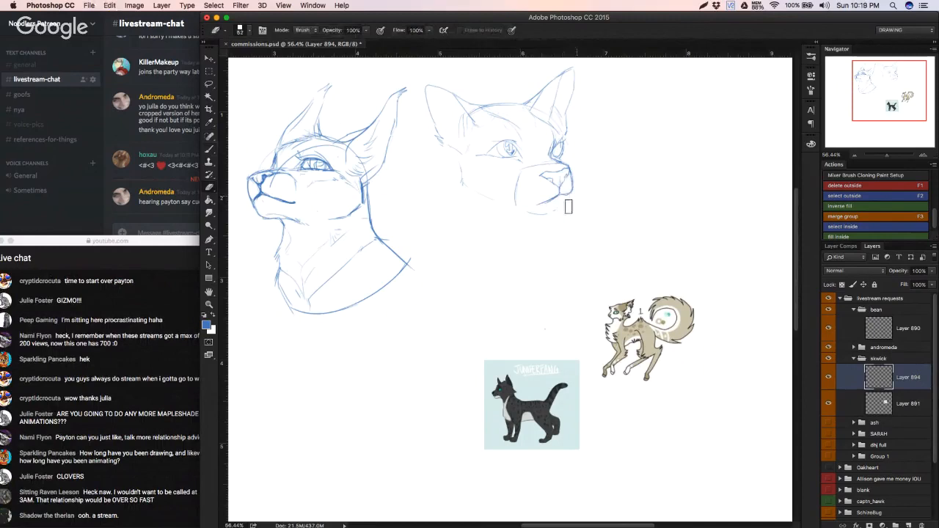
key(b)
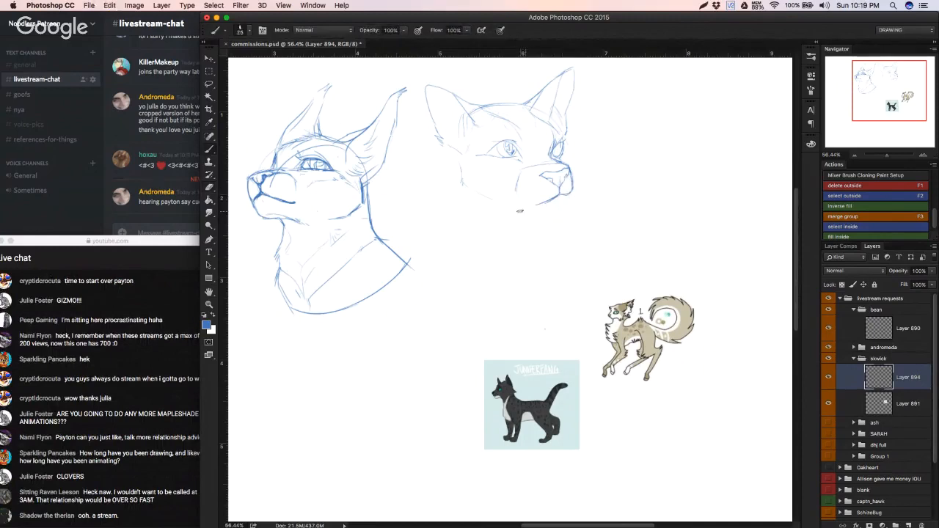
mouse_move(525, 214)
mouse_down()
mouse_move(569, 207)
mouse_move(548, 213)
mouse_move(558, 198)
mouse_move(519, 228)
mouse_move(566, 212)
mouse_move(569, 239)
mouse_up()
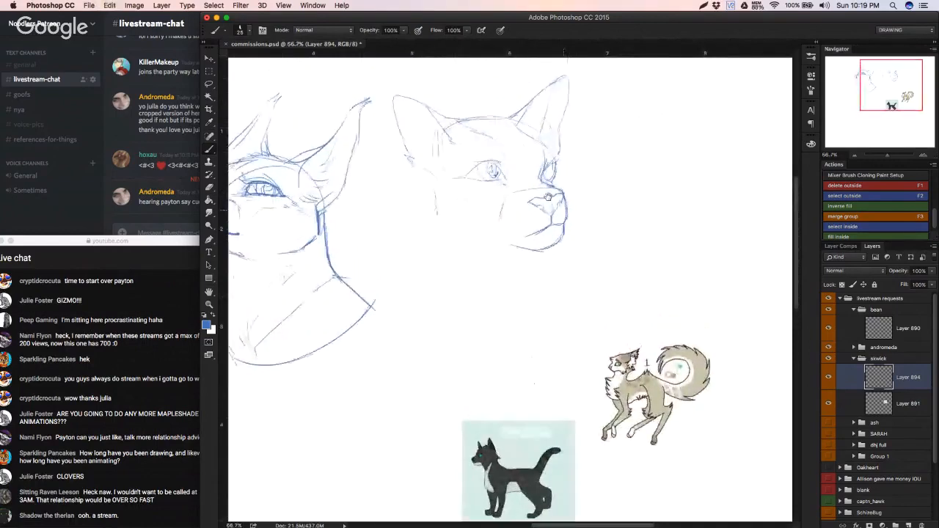
Step: Erase the far right eye and redraw it with a firmer brow contour and darker iris, undoing the unwanted strokes
key(e)
key(b)
drag(540, 134, 559, 157)
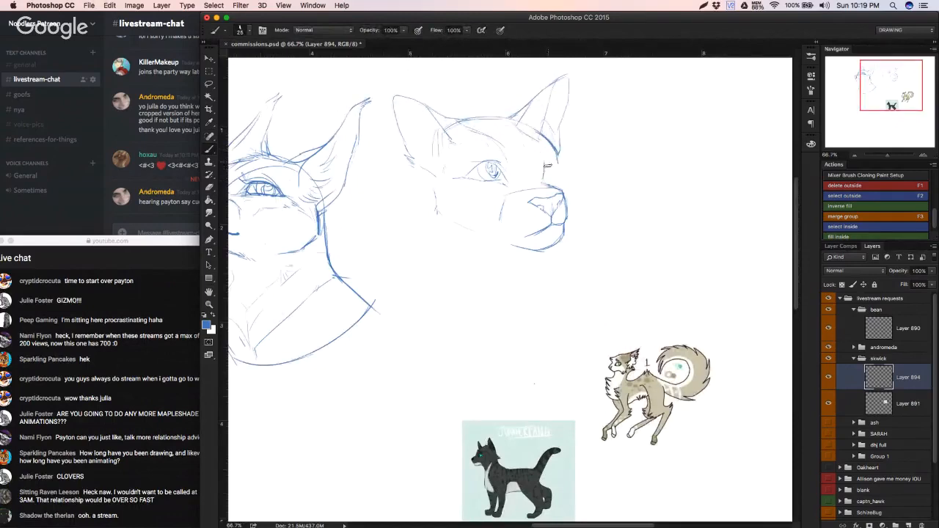
mouse_move(557, 161)
mouse_down()
mouse_move(543, 182)
mouse_move(551, 172)
mouse_up()
key(alt+super+z)
alt+click(547, 172)
key(alt+super+z)
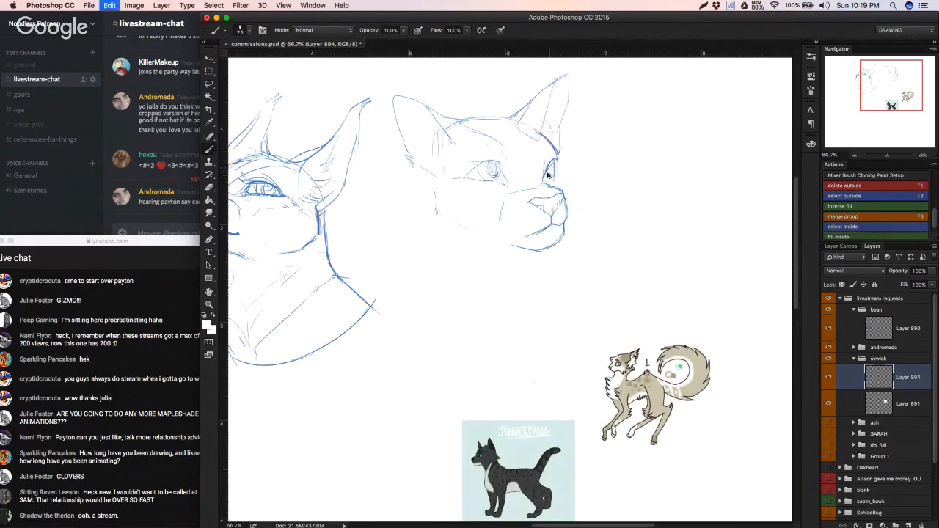
alt+click(547, 171)
alt+click(546, 170)
alt+click(546, 171)
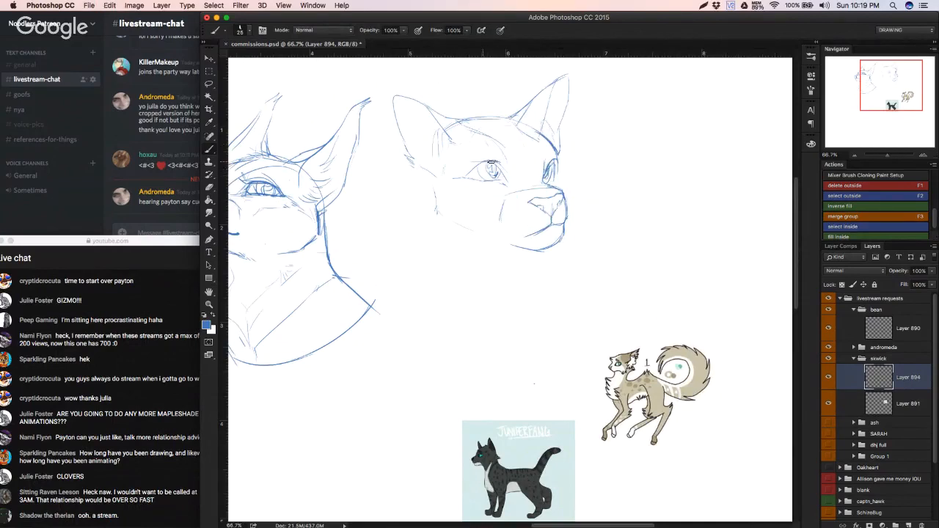
Step: Lasso the left eye, rotate it about 5 degrees, shrink it to about 96.5%, shift it toward the muzzle and deselect it
mouse_move(484, 162)
mouse_down()
mouse_move(503, 158)
mouse_move(492, 198)
mouse_move(509, 162)
mouse_move(468, 152)
mouse_move(450, 137)
mouse_move(457, 130)
mouse_up()
key(l)
key(ctrl+t)
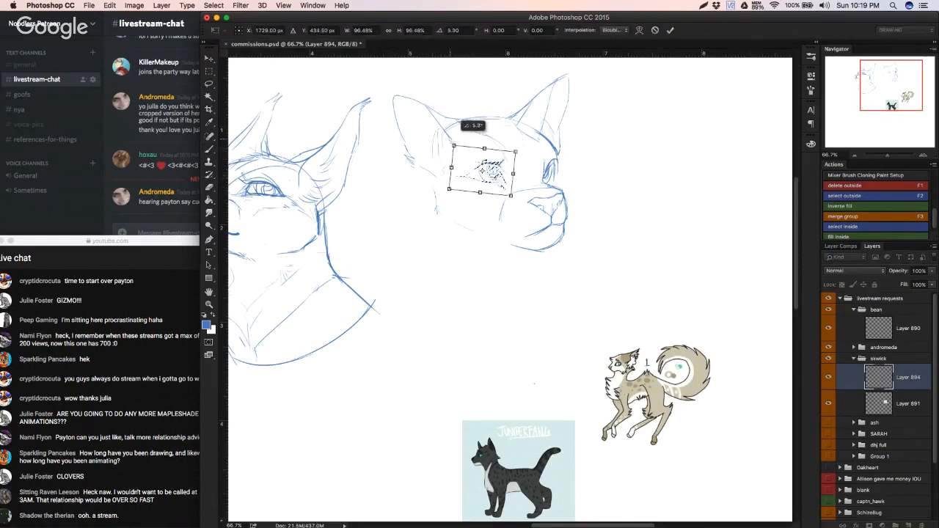
drag(498, 171, 502, 170)
key(Return)
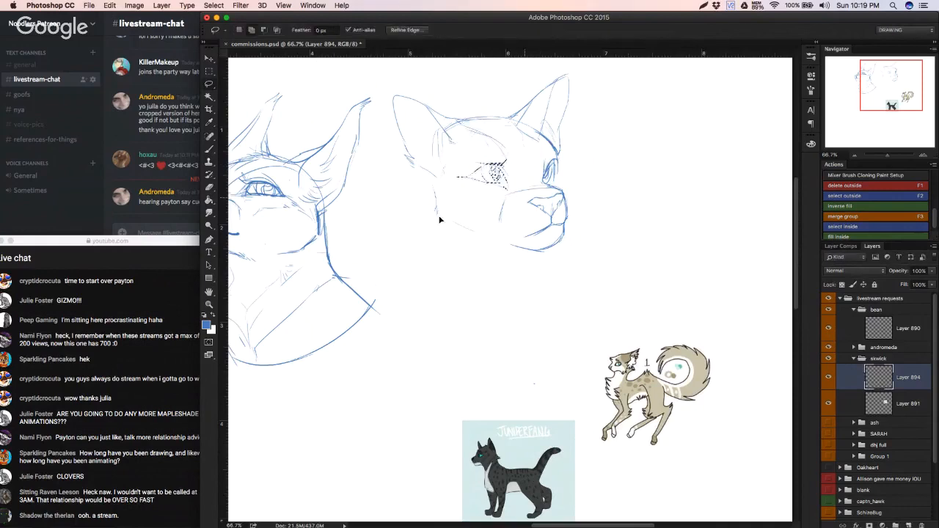
key(ctrl+d)
key(b)
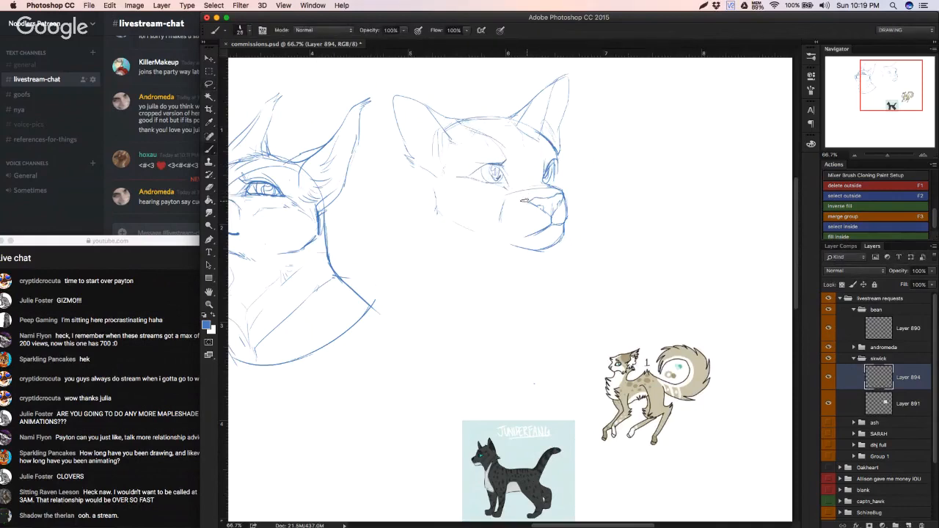
Step: Draw the curved top of the muzzle and heavier brow lines above both eyes, erasing the stray marks
drag(522, 188, 552, 187)
key(ctrl+z)
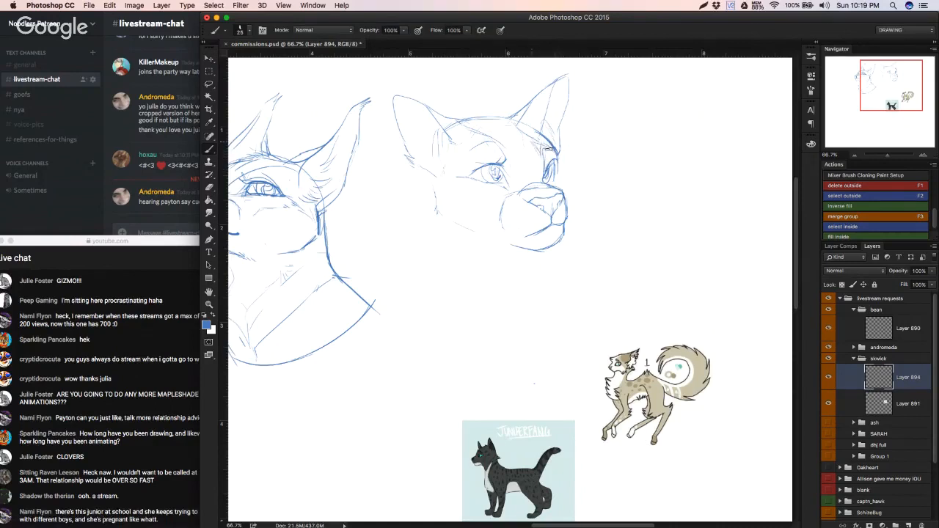
mouse_move(493, 138)
mouse_down()
mouse_move(473, 153)
mouse_move(555, 150)
mouse_move(490, 144)
mouse_move(503, 152)
mouse_up()
key(super+z)
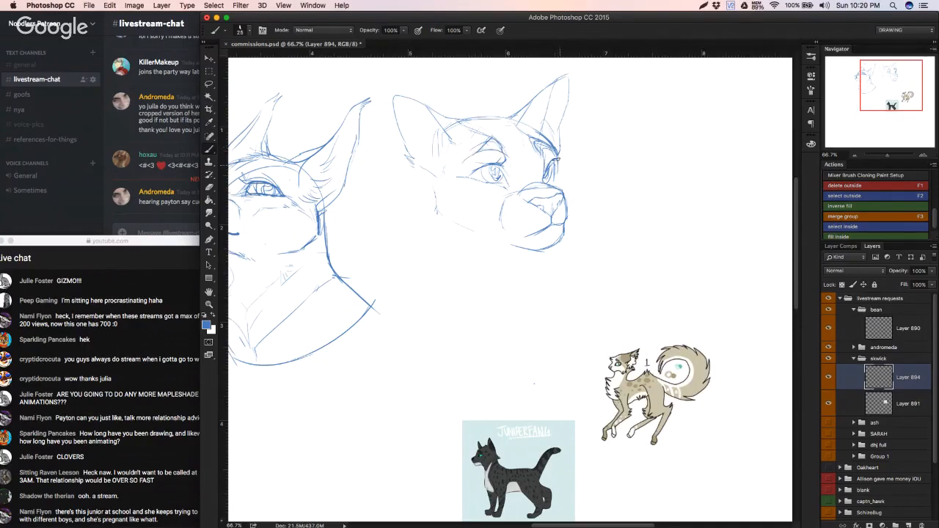
key(e)
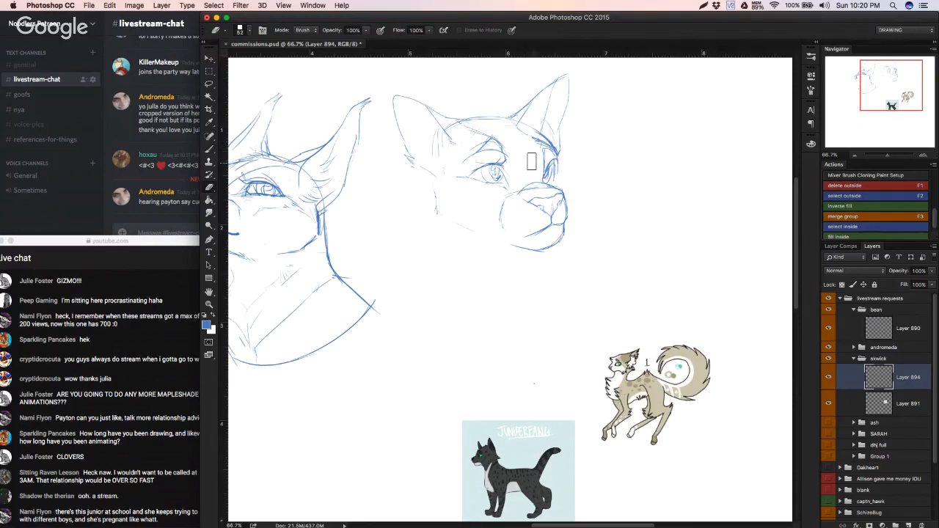
key(b)
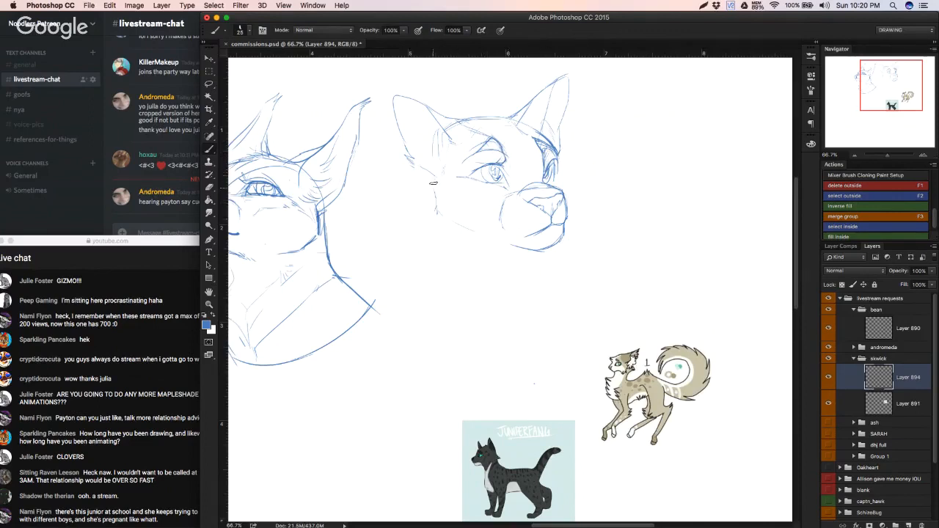
Step: Undo the last strokes, resample the sketch blue, redraw the far eye's outer edge and erase the excess line
key(super+z)
key(super+alt+z)
key(super+alt+z)
alt+click(554, 163)
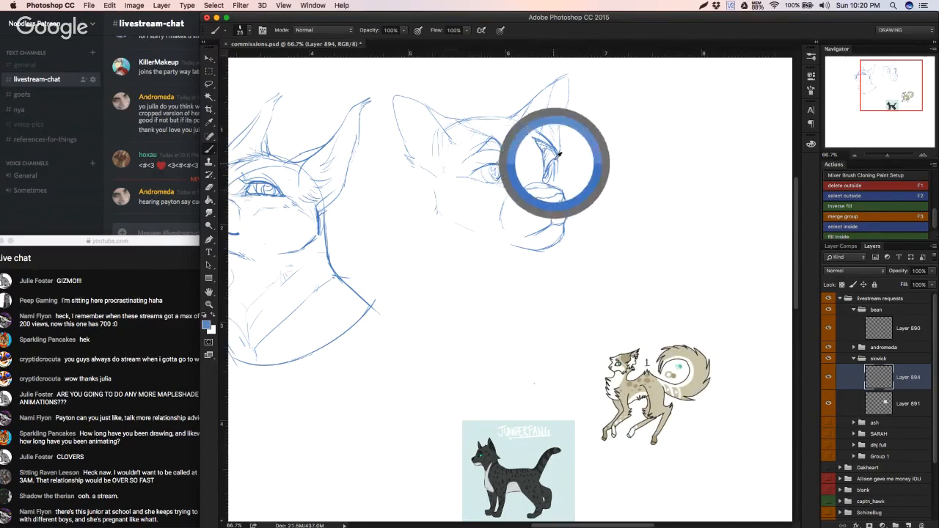
drag(557, 154, 562, 168)
key(e)
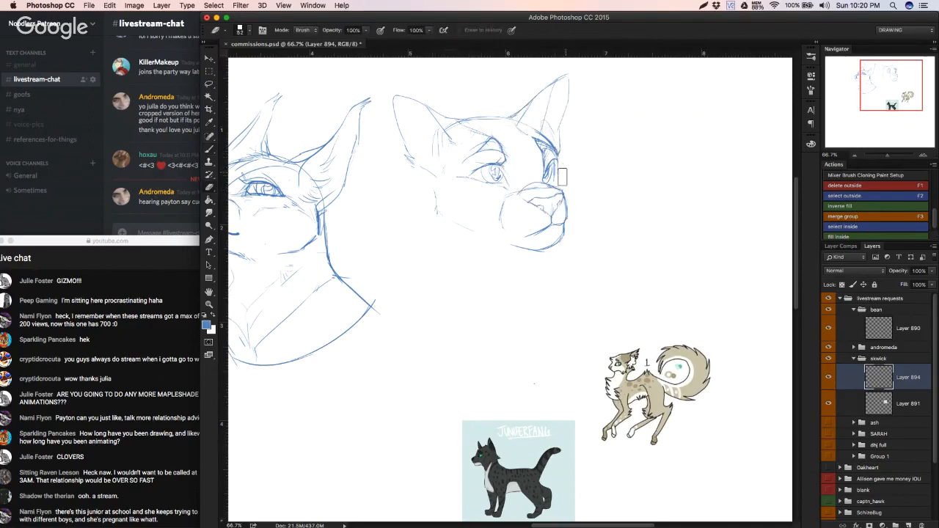
key(b)
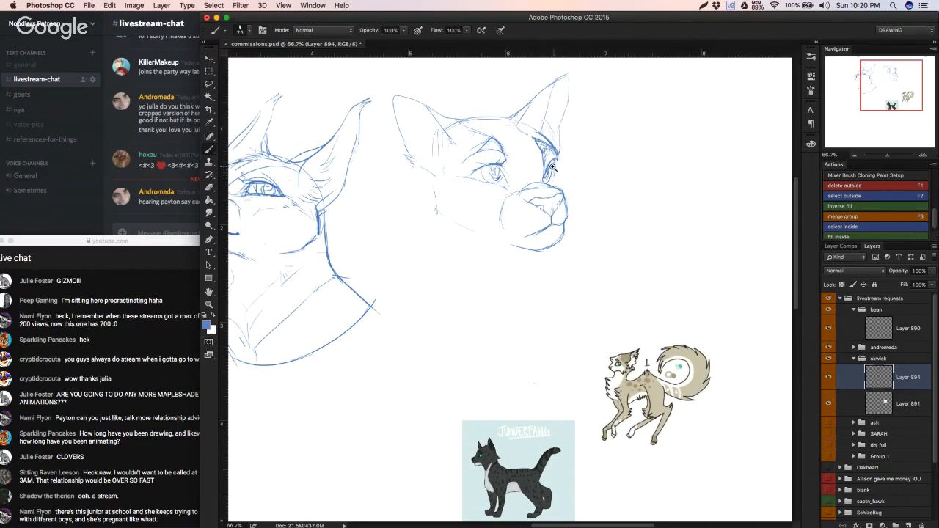
Step: Darken the far eye's outer edge down toward the muzzle, undoing the poor strokes, and save the document
key(super+space)
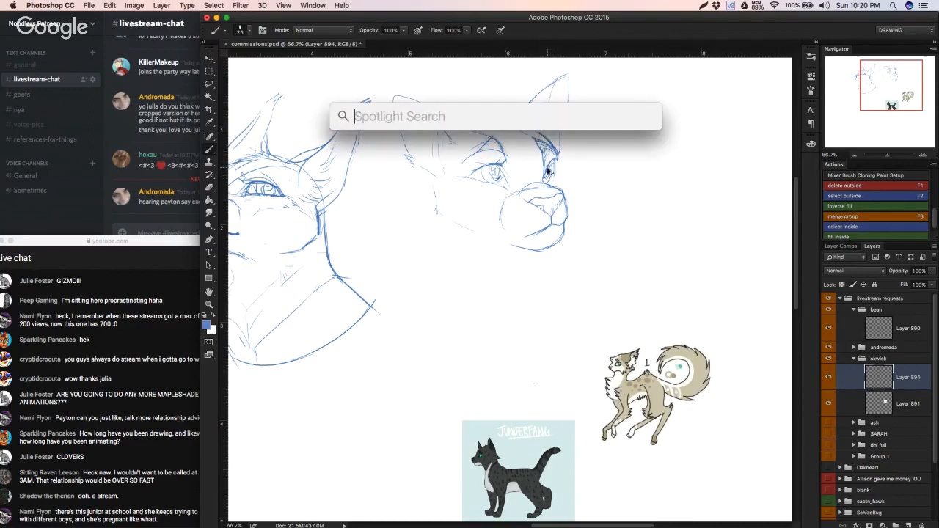
key(Escape)
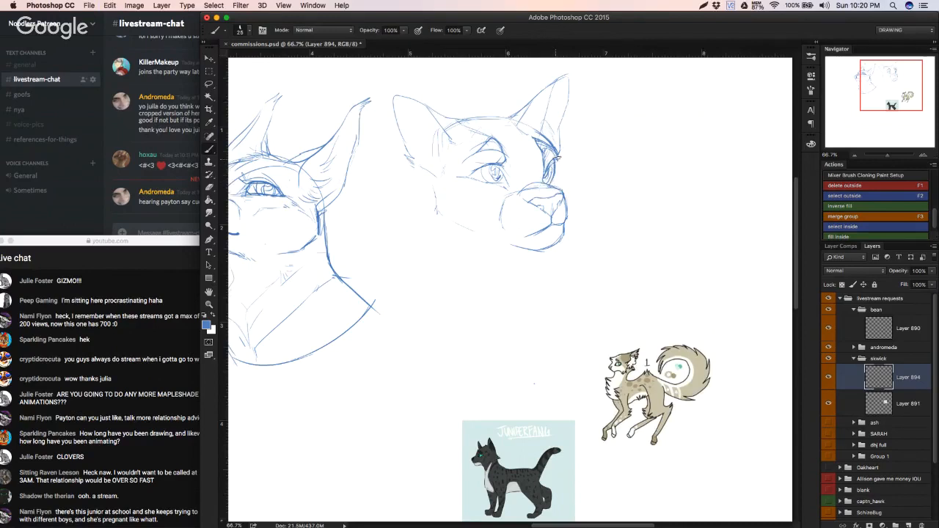
drag(555, 157, 558, 172)
key(super+z)
drag(558, 168, 555, 180)
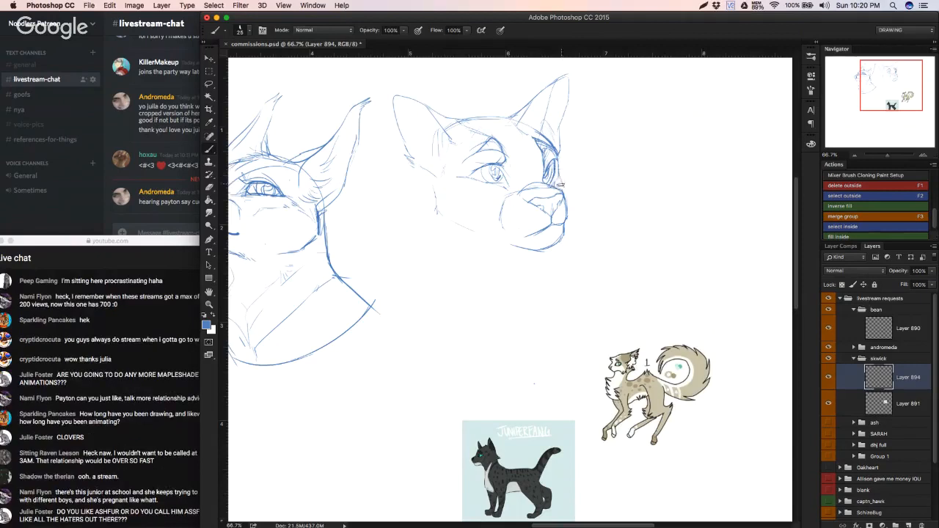
key(super+z)
key(super+s)
Step: Sketch the nostril, then clean up the nose with the eraser reduced to 18 px
drag(534, 205, 544, 209)
key(e)
key(super+alt+z)
key(super+alt+z)
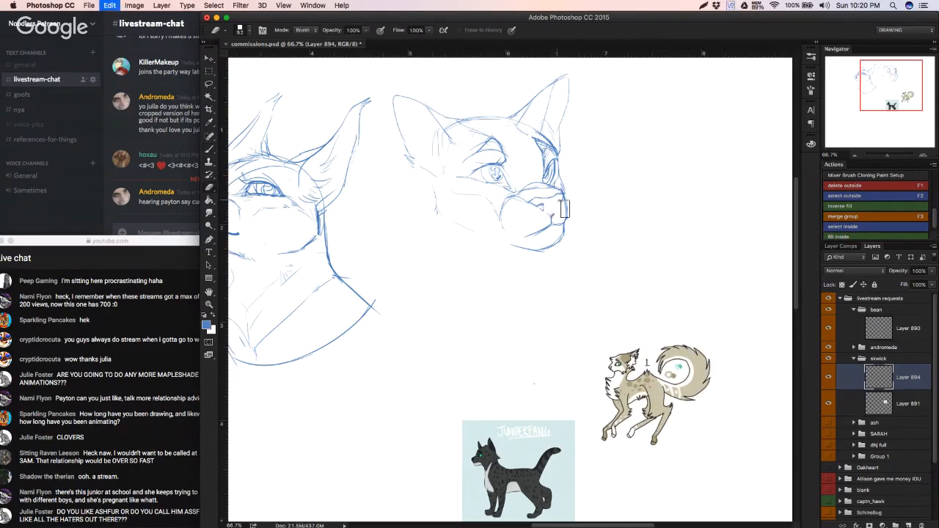
right_click(629, 223)
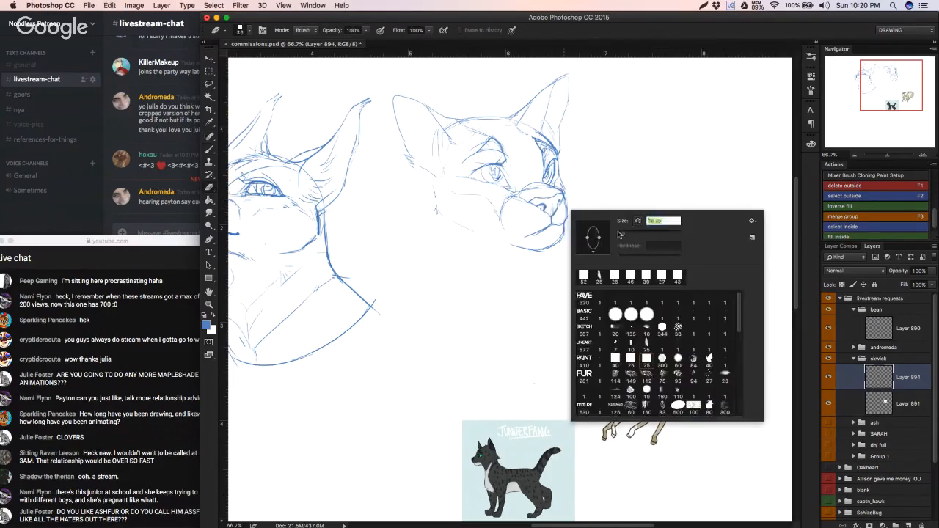
click(552, 210)
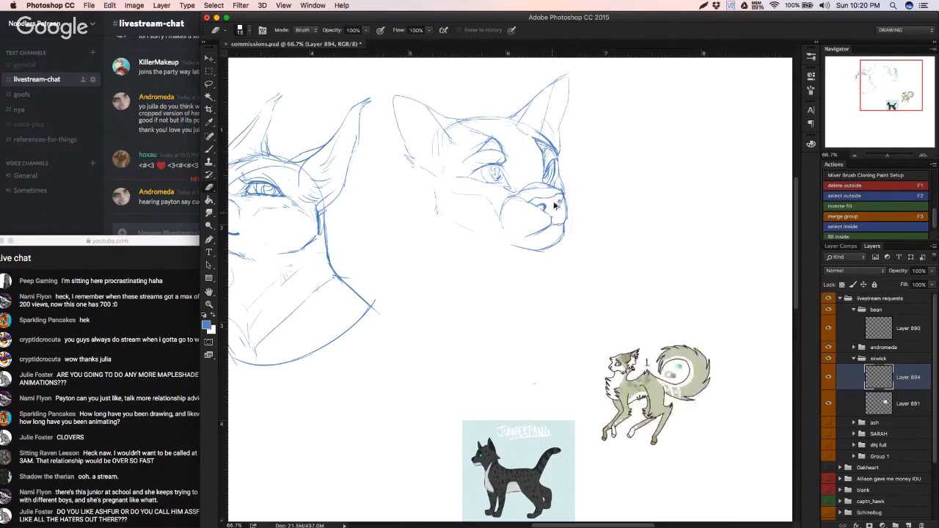
key(super+alt+z)
mouse_move(553, 205)
mouse_down()
mouse_move(551, 213)
mouse_move(546, 201)
mouse_up()
key(b)
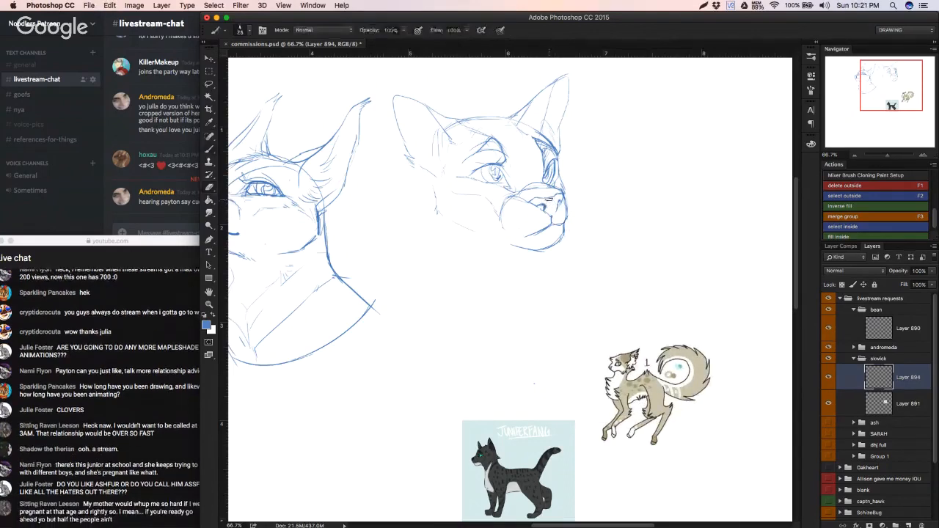
Step: Redraw the nose's centre line and darken the mouth line curving back from it
drag(549, 198, 554, 214)
key(x)
key(x)
drag(515, 238, 553, 226)
key(super+z)
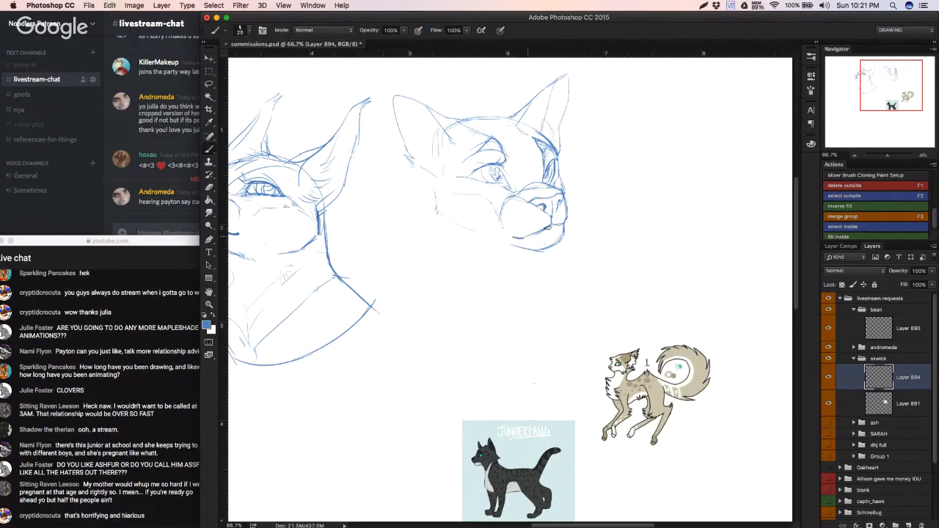
drag(548, 227, 519, 237)
Step: Erase the old left cheek contour and the jaw line below it
key(e)
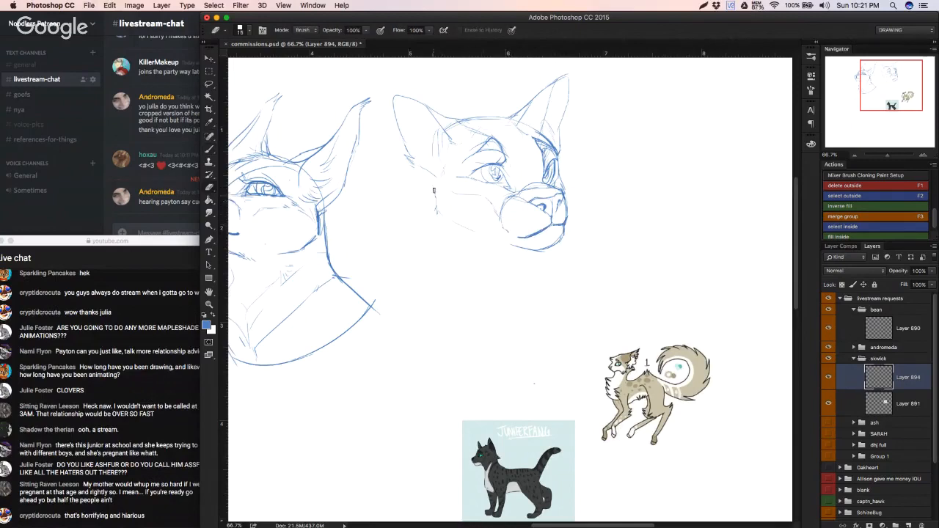
drag(439, 215, 456, 221)
key(b)
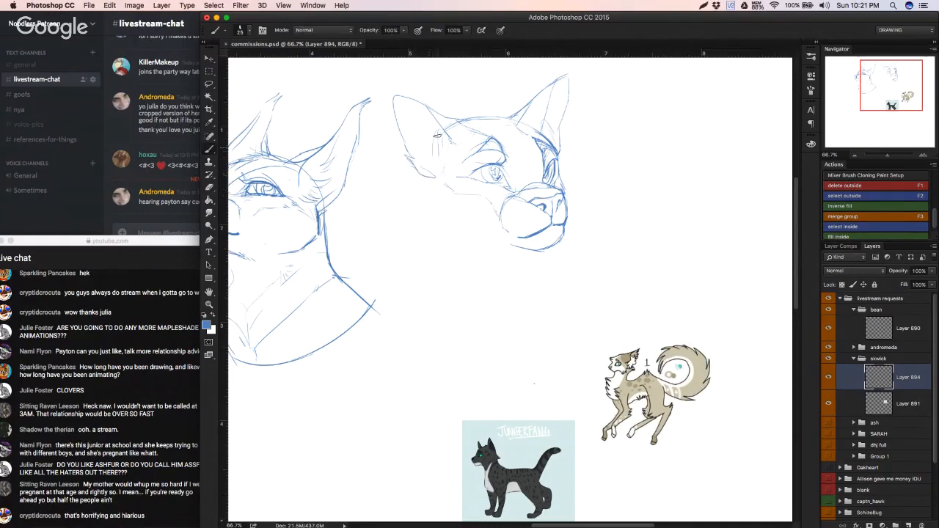
Step: Add fur strokes inside both ears and at the base of the right ear, undoing the last poor stroke
drag(410, 132, 428, 158)
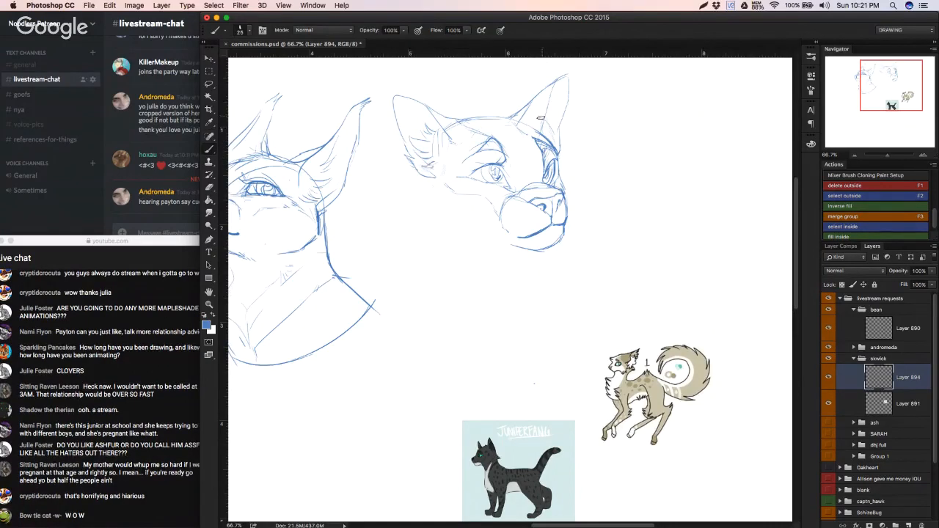
drag(549, 109, 571, 151)
key(super+z)
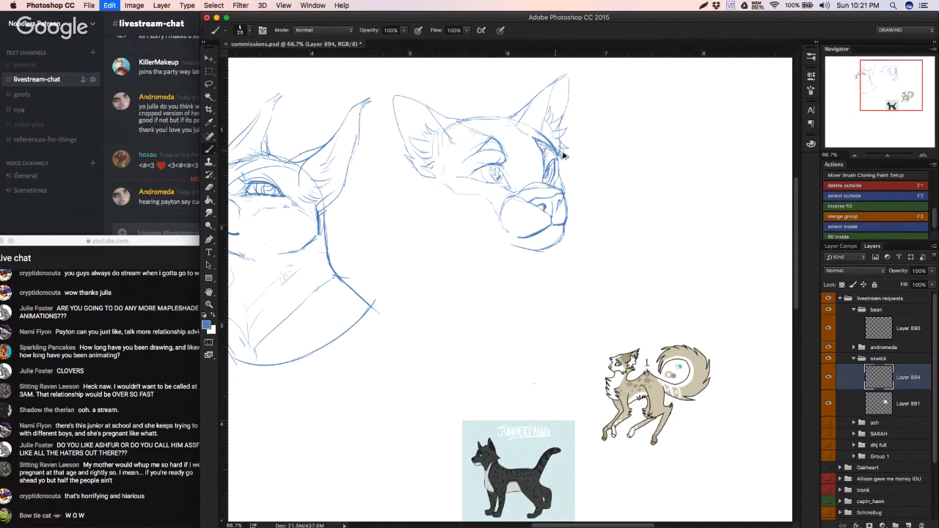
Step: Sketch jagged fur tufts along the left cheek and jaw, undoing the first version and redrawing them longer
drag(436, 174, 426, 177)
key(super+z)
mouse_move(431, 184)
mouse_down()
mouse_move(417, 202)
mouse_move(429, 195)
mouse_move(427, 223)
mouse_move(442, 212)
mouse_move(429, 223)
mouse_move(484, 237)
mouse_up()
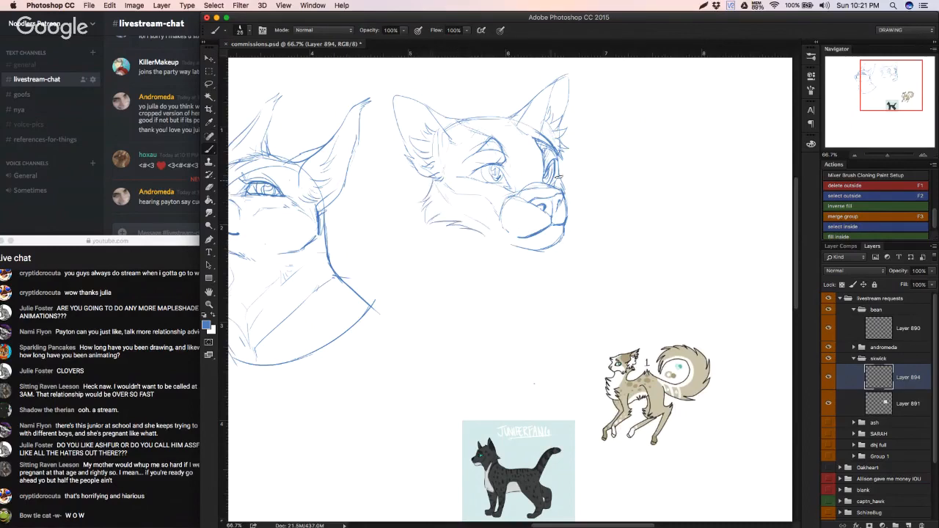
drag(561, 175, 567, 193)
key(super+z)
key(super+z)
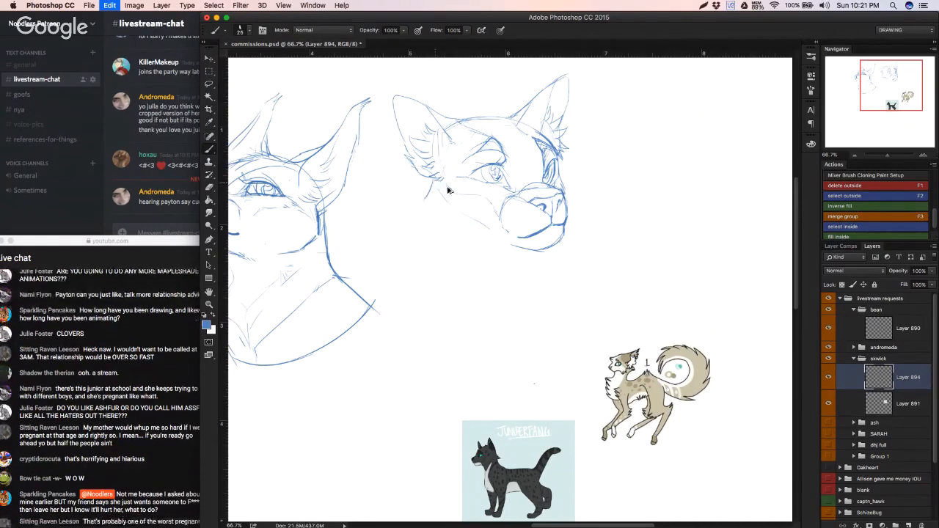
drag(428, 197, 417, 217)
mouse_move(430, 211)
mouse_down()
mouse_move(425, 237)
mouse_move(452, 228)
mouse_move(472, 233)
mouse_up()
drag(458, 235, 481, 235)
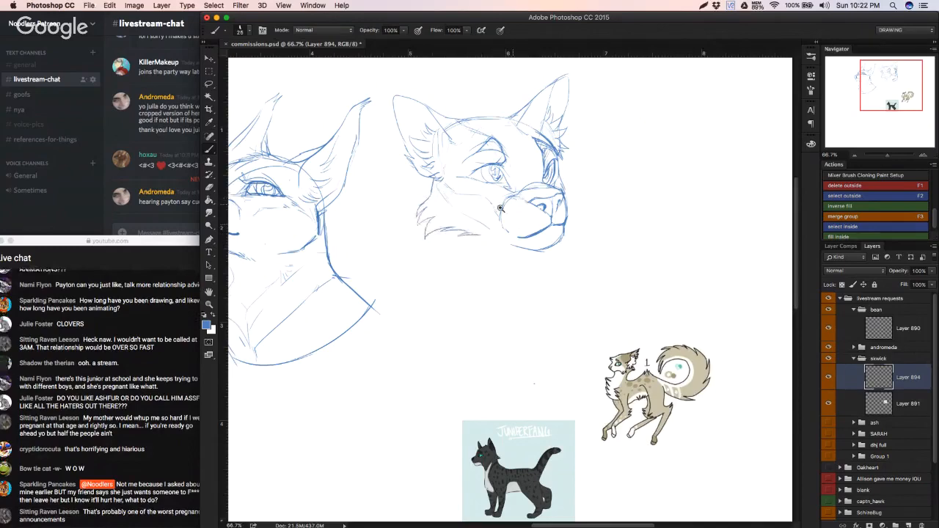
Step: Lasso the chin and lower muzzle, reposition them with Free Transform, then deselect
scroll(501, 209, down, 2)
scroll(496, 213, up, 3)
key(l)
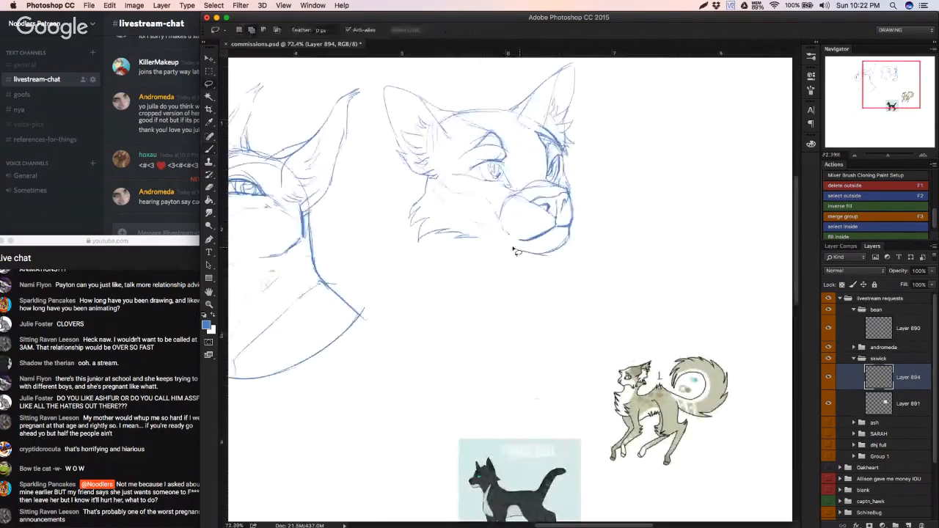
mouse_move(507, 248)
mouse_down()
mouse_move(566, 265)
mouse_move(576, 240)
mouse_move(566, 229)
mouse_move(507, 249)
mouse_up()
key(super+t)
mouse_move(592, 245)
mouse_down()
mouse_move(588, 254)
mouse_move(550, 252)
mouse_move(528, 231)
mouse_move(520, 243)
mouse_move(569, 239)
mouse_move(576, 207)
mouse_move(564, 216)
mouse_up()
key(Return)
key(super+d)
Step: Rotate and shift the selected mouth lines with Free Transform so they sit better on the muzzle
scroll(558, 252, down, 1)
key(super+t)
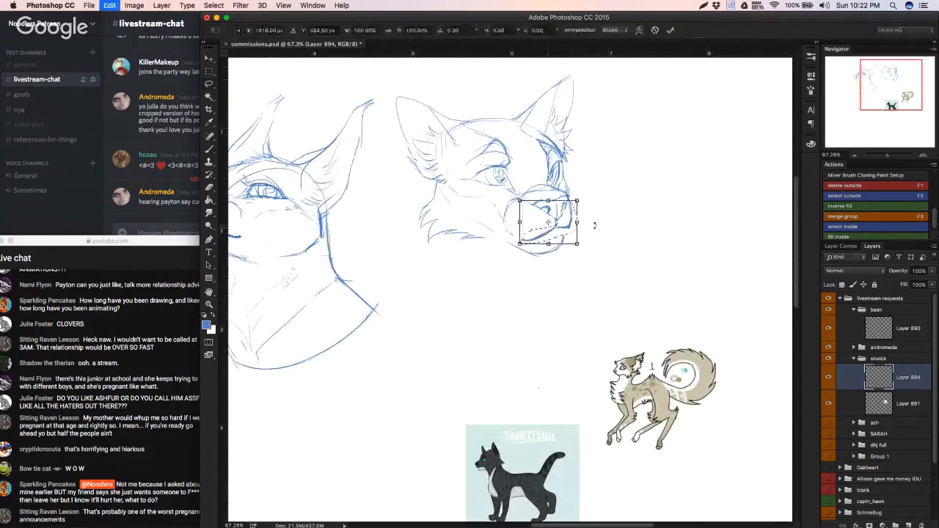
drag(622, 225, 622, 233)
drag(559, 227, 587, 218)
key(Return)
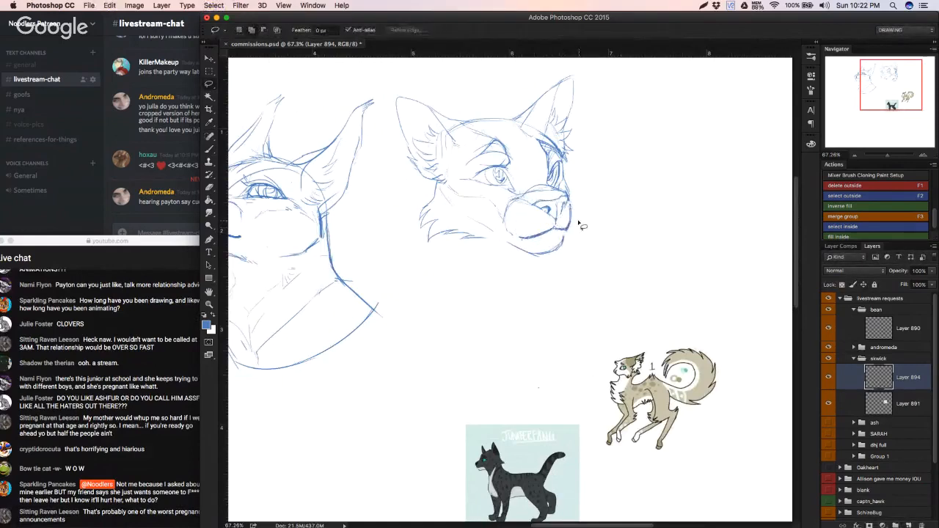
key(b)
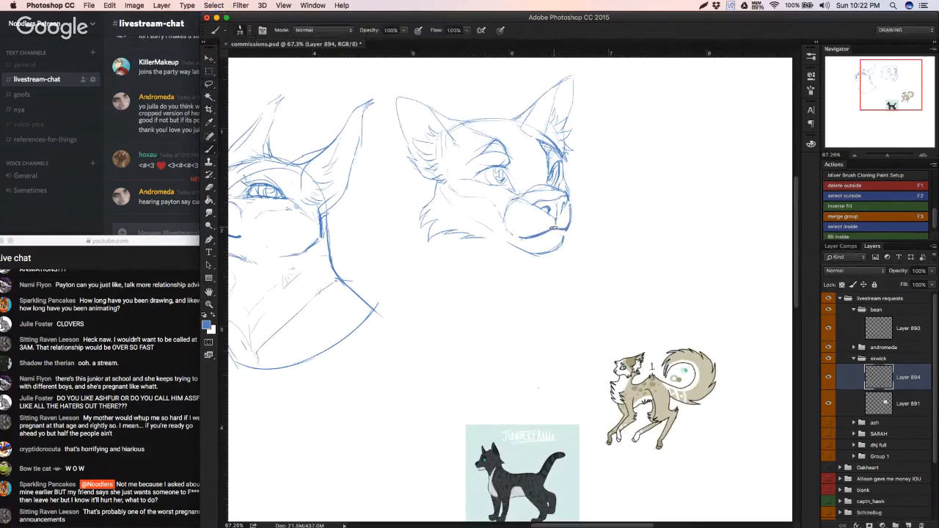
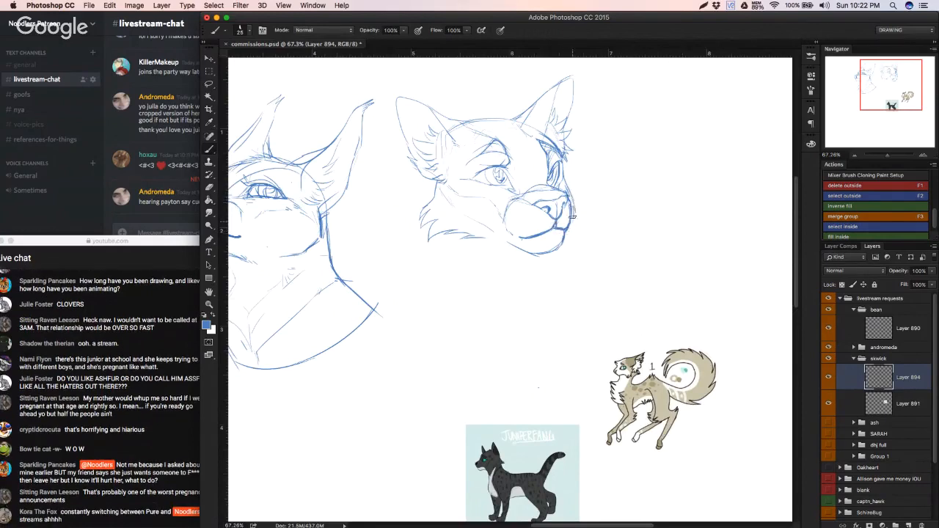
Step: Flip the second cat head sketch horizontally with Free Transform
key(super+t)
right_click(502, 200)
click(533, 328)
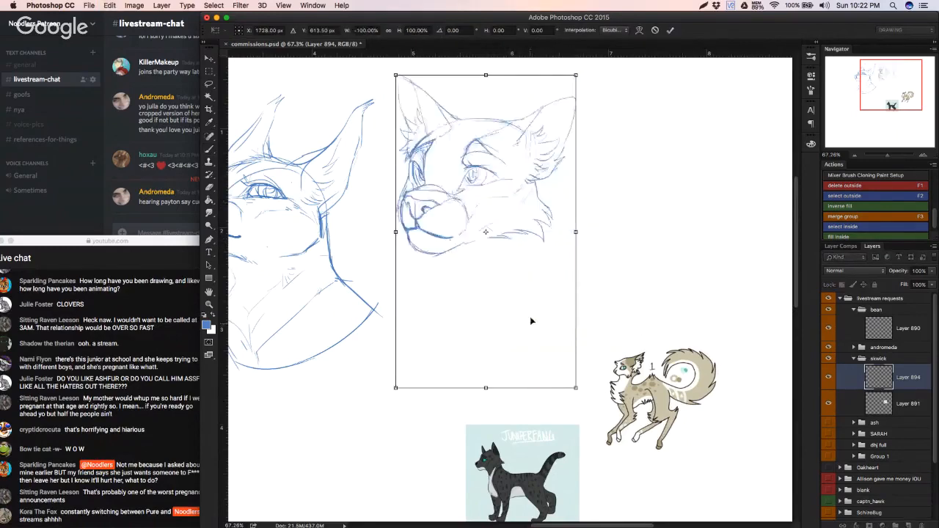
key(Return)
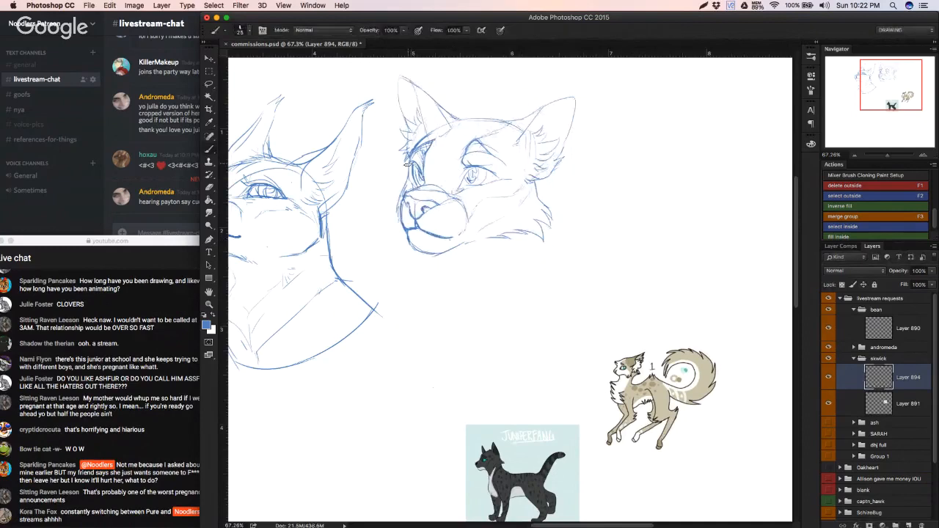
Step: Refine the lines around both eyes of the second head, strengthening the near eye's inner corner and undoing poor strokes
key(super+z)
mouse_move(419, 169)
mouse_down()
mouse_move(430, 178)
mouse_move(417, 171)
mouse_move(500, 178)
mouse_move(487, 168)
mouse_move(498, 179)
mouse_move(489, 169)
mouse_move(457, 192)
mouse_move(481, 186)
mouse_move(457, 191)
mouse_up()
key(super+z)
key(super+z)
mouse_move(429, 162)
mouse_down()
mouse_move(370, 163)
mouse_move(423, 162)
mouse_up()
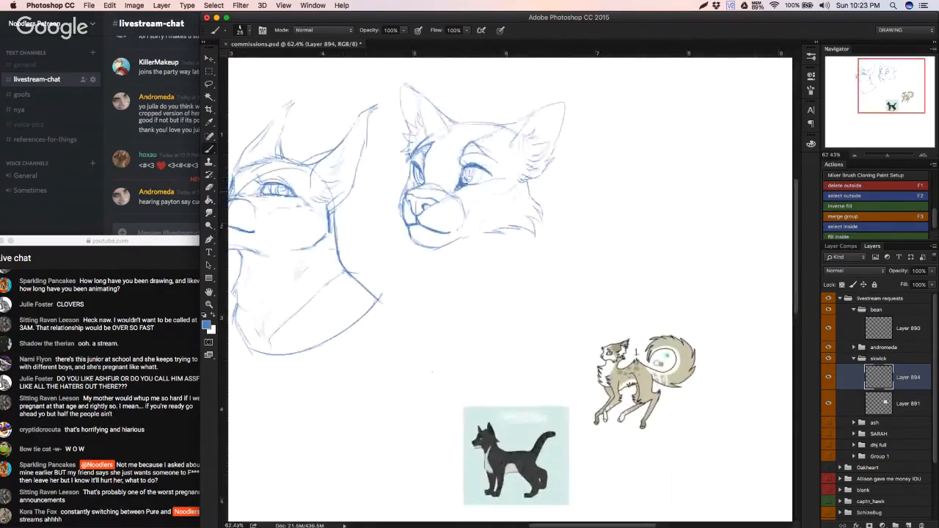
Step: Lasso the near eye, adjust its placement with Free Transform, then deselect
key(l)
mouse_move(456, 194)
mouse_down()
mouse_move(517, 180)
mouse_move(485, 138)
mouse_move(444, 184)
mouse_move(460, 176)
mouse_up()
key(ctrl+t)
key(Return)
key(super+d)
key(b)
scroll(461, 177, up, 1)
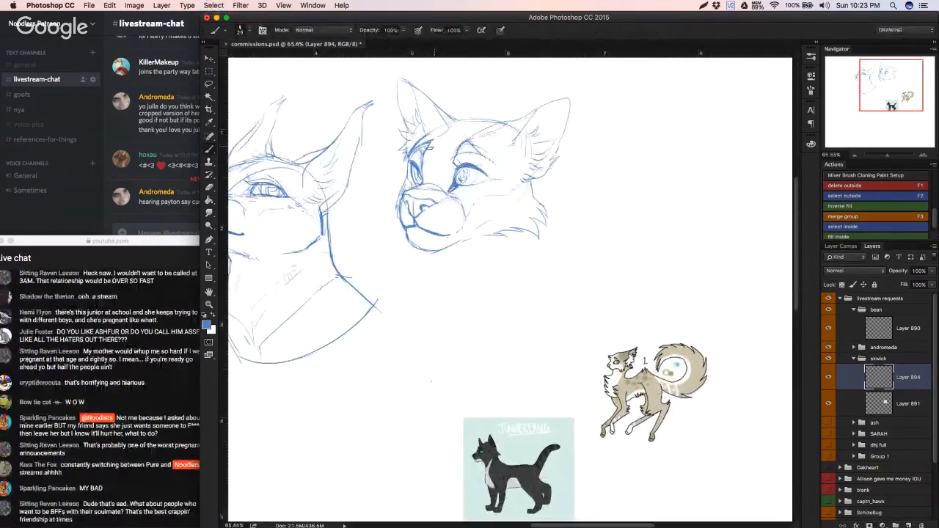
Step: Strengthen the top of the forehead between the ears and sketch the marking line above the brow
mouse_move(438, 134)
mouse_down()
mouse_move(461, 120)
mouse_move(497, 122)
mouse_move(465, 120)
mouse_move(501, 122)
mouse_move(449, 131)
mouse_up()
key(e)
key(b)
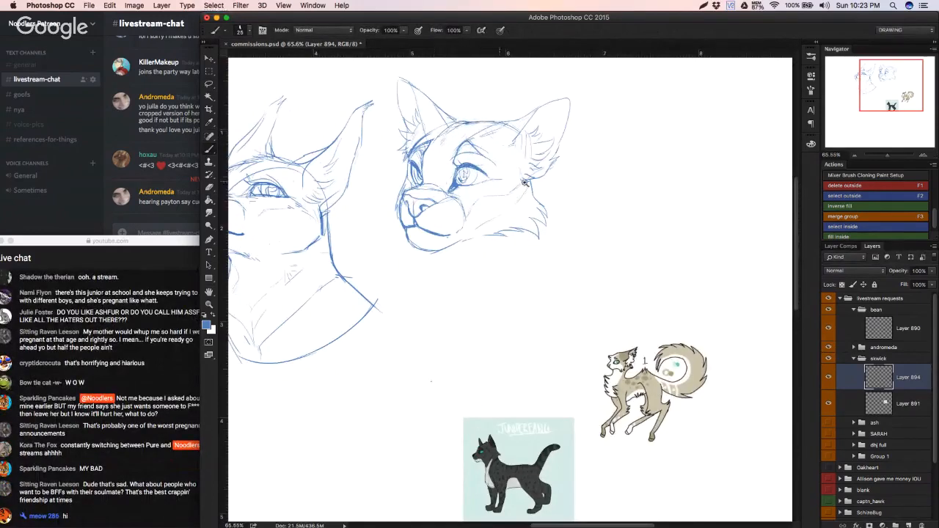
Step: Sketch jagged fur tufts behind the cheek below the near ear and start the throat line under the chin
scroll(514, 190, down, 2)
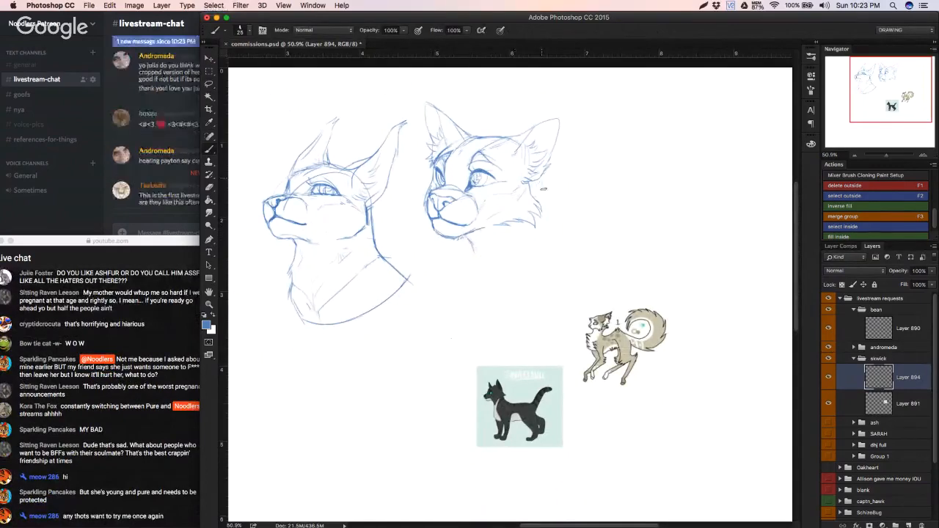
mouse_move(555, 178)
mouse_down()
mouse_move(561, 185)
mouse_move(548, 199)
mouse_move(556, 203)
mouse_up()
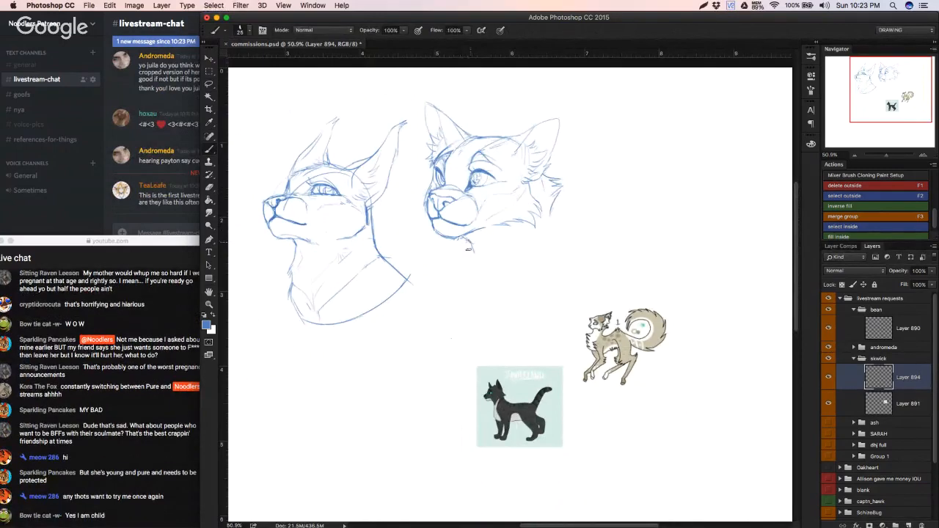
drag(468, 250, 464, 258)
key(super+Tab)
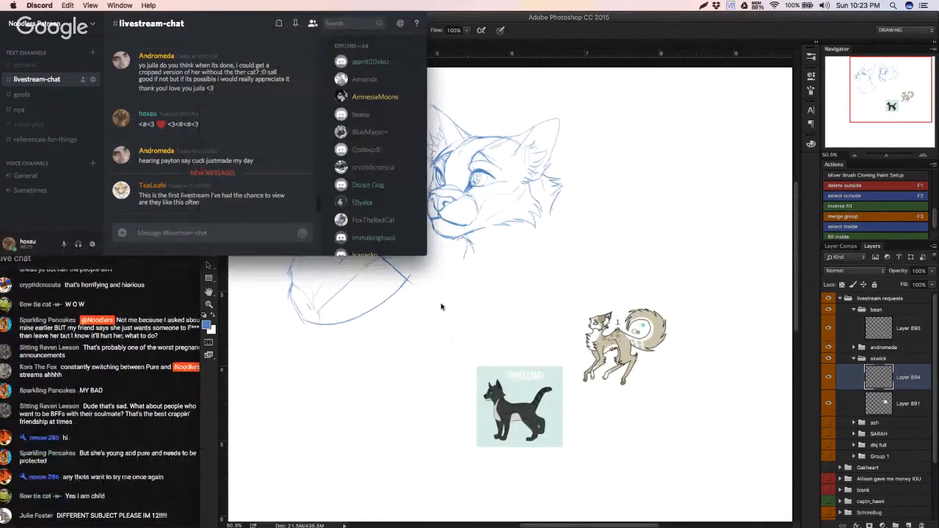
click(438, 313)
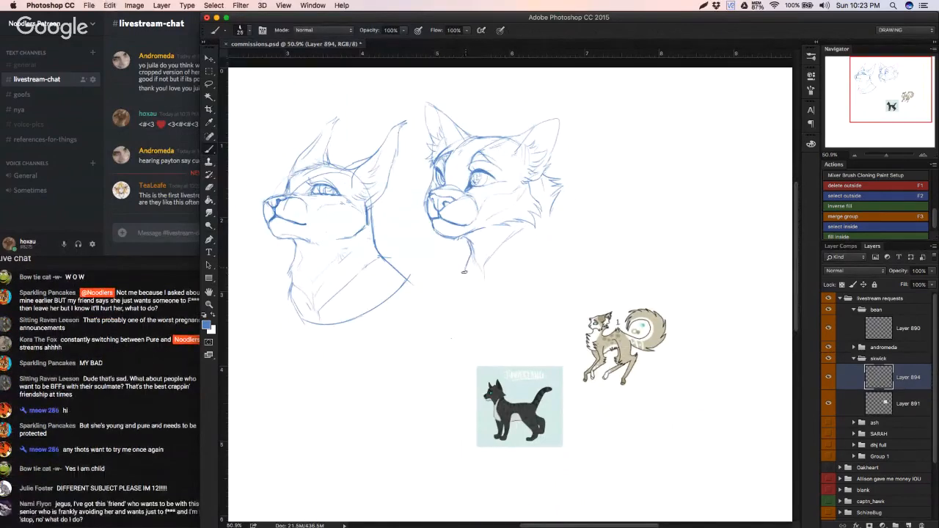
Step: Extend the throat line down into jagged chest fur tufts, undoing unsatisfactory strokes
drag(463, 272, 475, 302)
key(super+z)
key(super+z)
key(super+z)
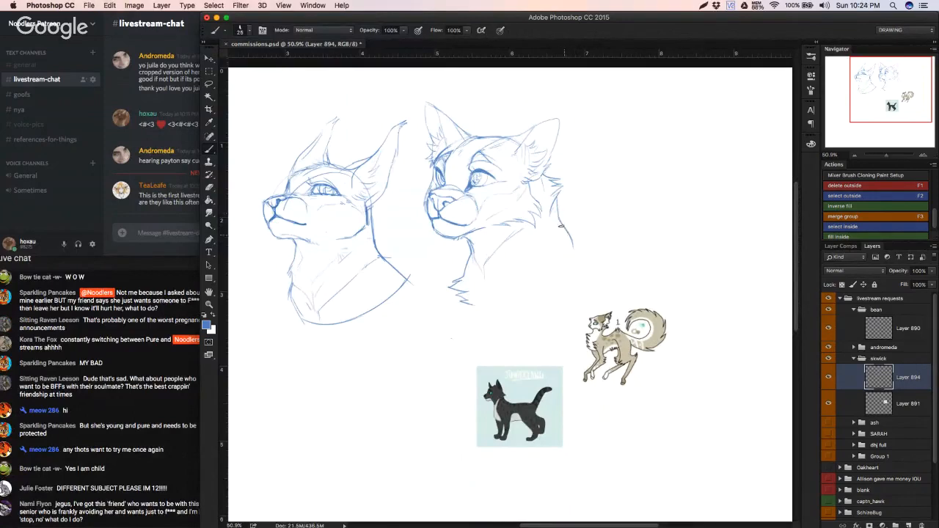
Step: Redraw the back of the neck, add an inner shoulder line, and close the bust with a curved lower edge
key(super+z)
drag(558, 214, 576, 246)
drag(511, 269, 500, 296)
drag(487, 312, 587, 277)
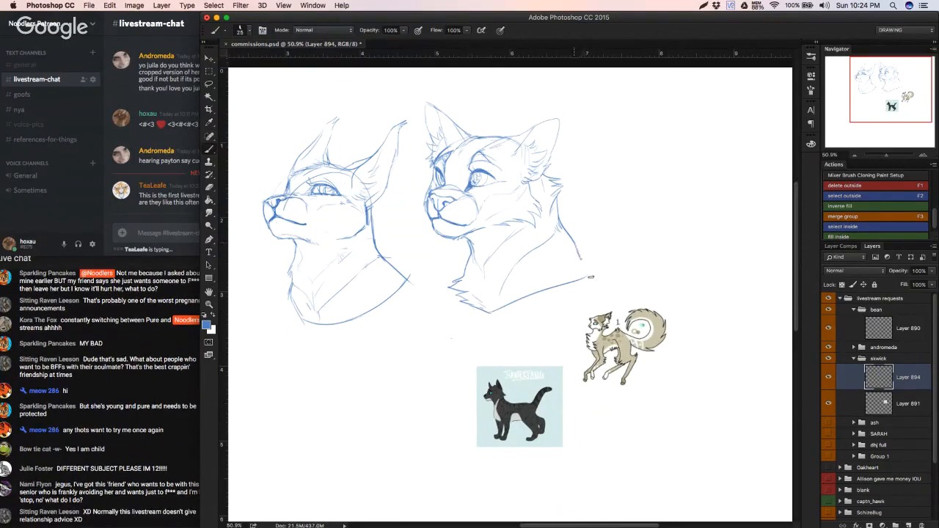
key(e)
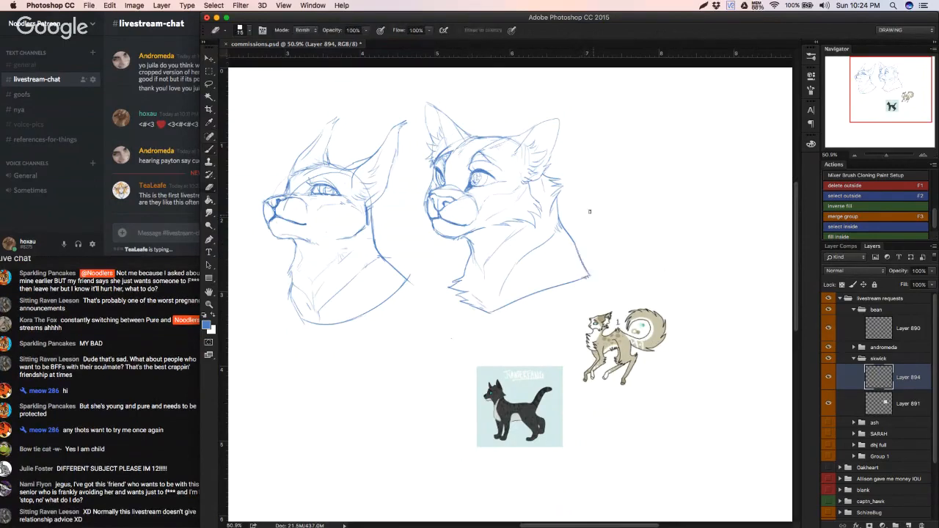
key(b)
key(e)
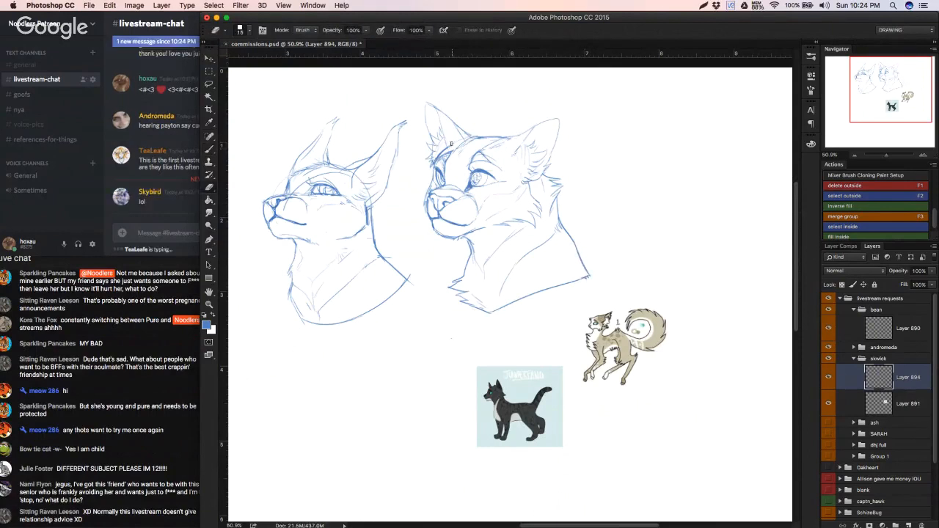
key(b)
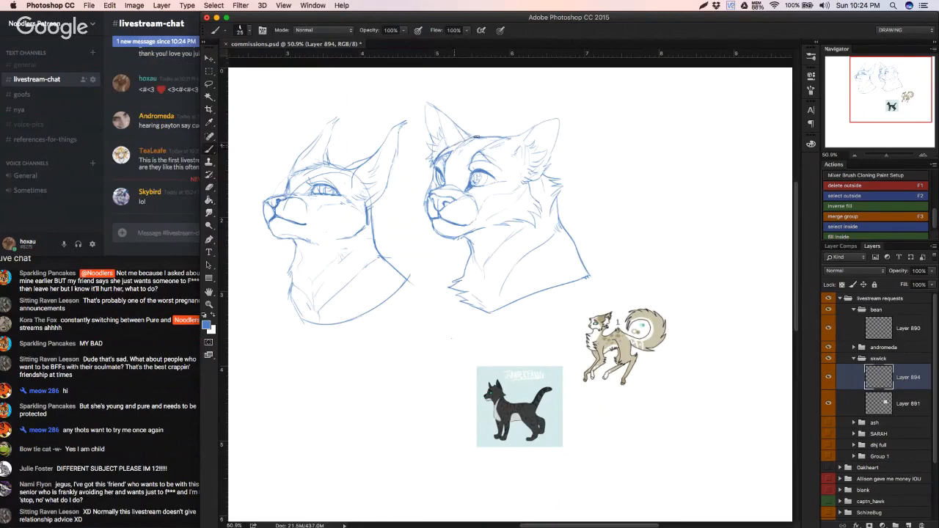
Step: Try to reshape the front of the muzzle with the Liquify filter, undoing the push and closing the filter
key(w)
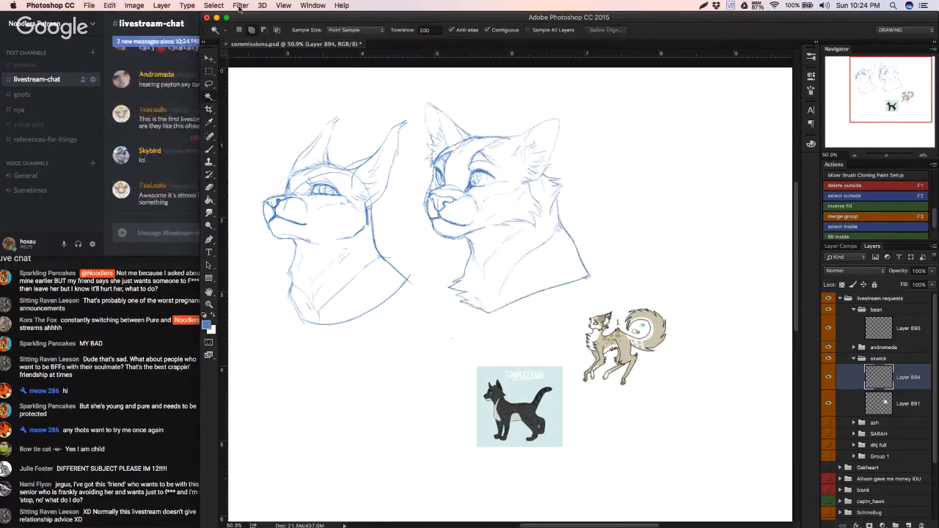
click(239, 7)
click(307, 93)
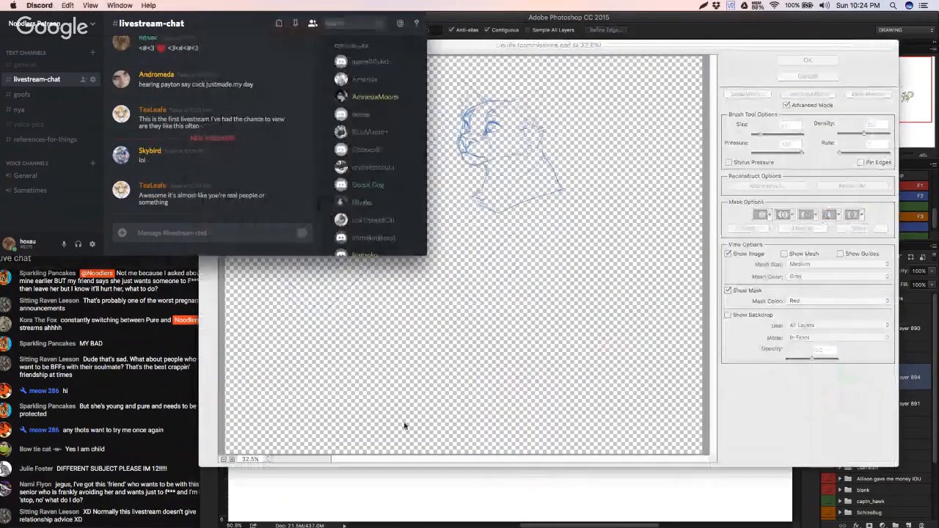
key(super+equal)
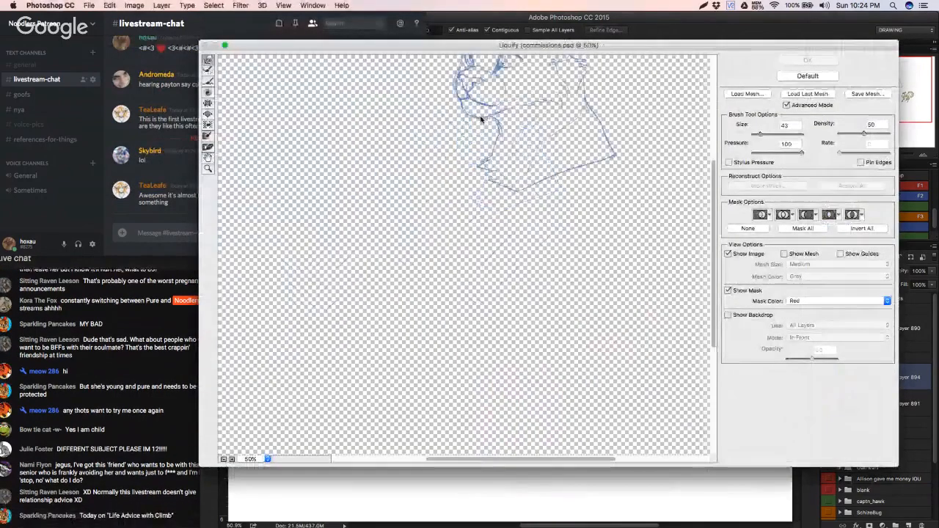
drag(440, 232, 426, 246)
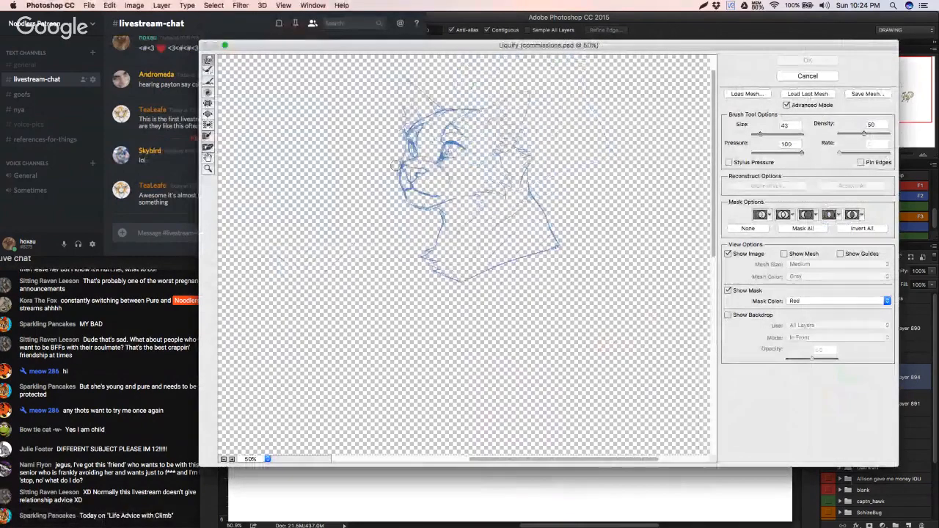
mouse_move(397, 166)
mouse_down()
mouse_move(407, 172)
mouse_move(398, 171)
mouse_up()
key(super+z)
click(807, 62)
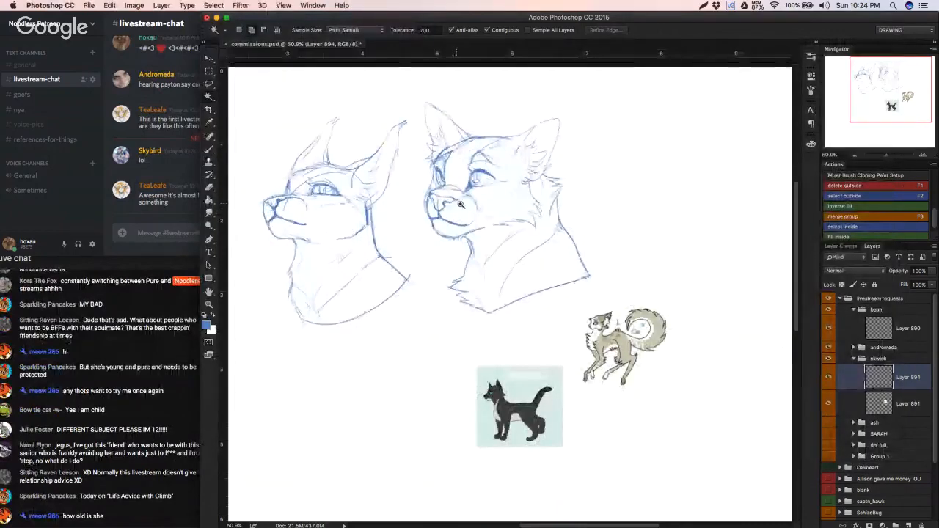
Step: Lasso the whole muzzle, shift it slightly with Free Transform, then deselect
scroll(452, 205, up, 3)
key(l)
mouse_move(407, 226)
mouse_down()
mouse_move(448, 254)
mouse_move(493, 244)
mouse_move(498, 231)
mouse_move(466, 190)
mouse_move(429, 180)
mouse_move(401, 236)
mouse_up()
key(super+t)
mouse_move(444, 198)
mouse_down()
mouse_move(474, 198)
mouse_move(502, 177)
mouse_move(459, 205)
mouse_up()
key(Return)
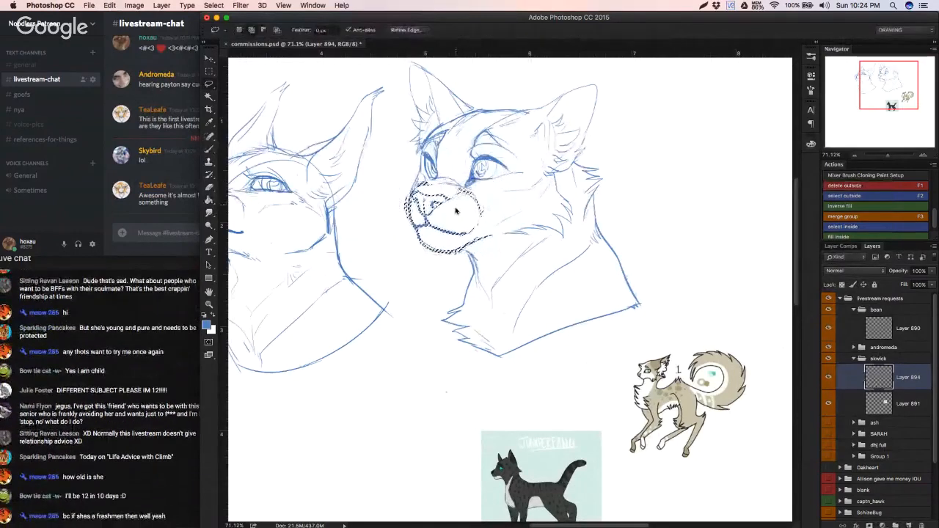
key(super+d)
Step: Redraw the top contour of the muzzle over the nose and reinforce the mouth and chin lines
key(b)
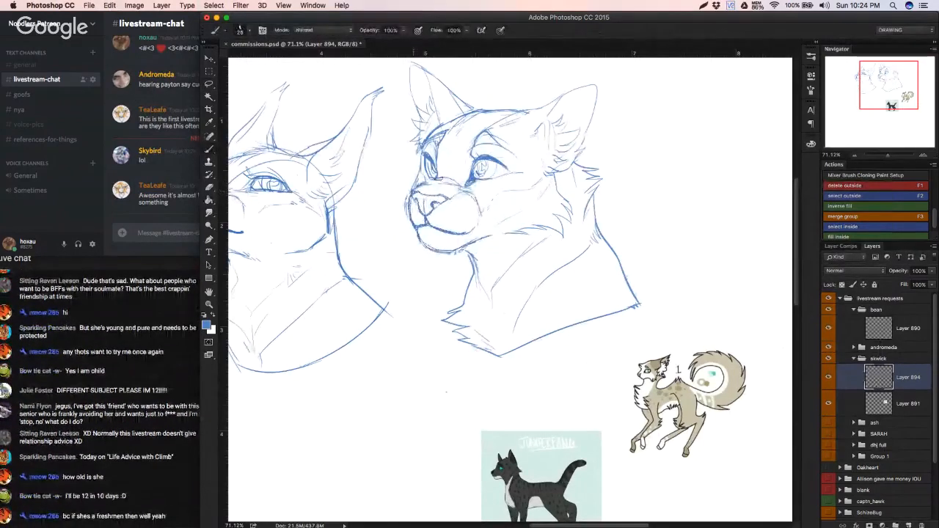
mouse_move(417, 192)
mouse_down()
mouse_move(439, 181)
mouse_move(466, 183)
mouse_up()
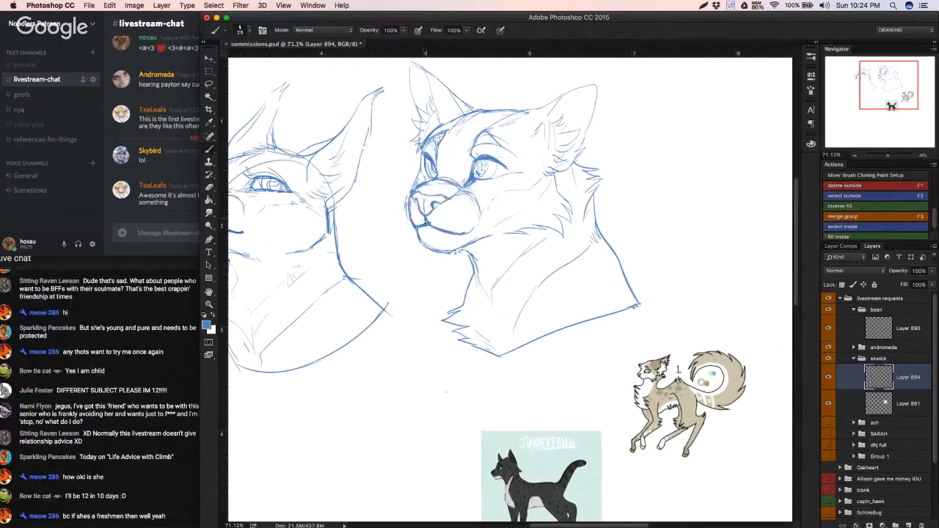
mouse_move(420, 225)
mouse_down()
mouse_move(430, 223)
mouse_move(395, 251)
mouse_move(445, 246)
mouse_up()
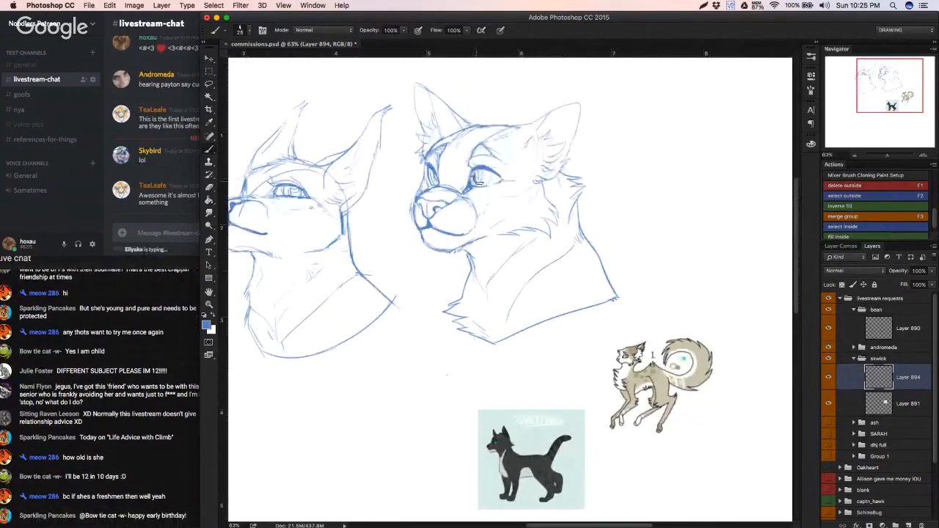
Step: Darken the near eye's iris and pupil and add a small highlight
mouse_move(478, 182)
mouse_down()
mouse_move(479, 173)
mouse_move(486, 180)
mouse_up()
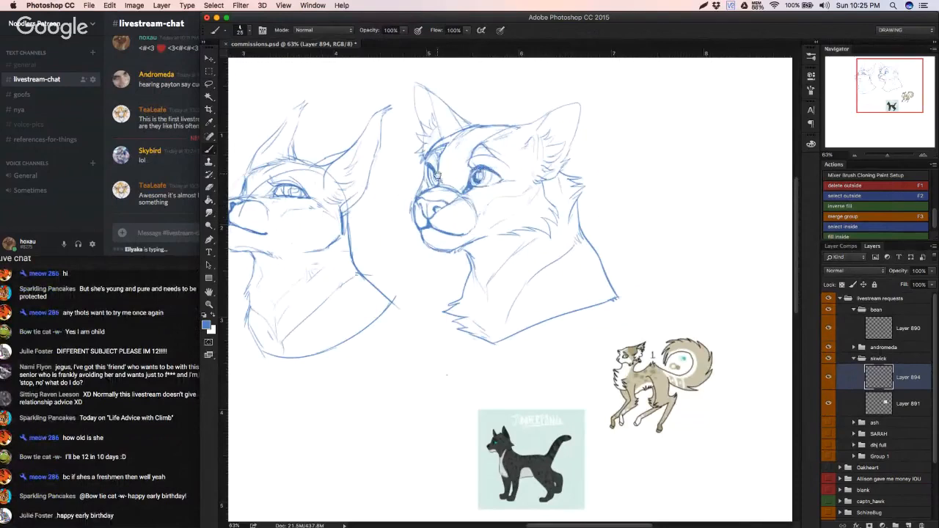
key(x)
key(x)
key(x)
alt+click(492, 163)
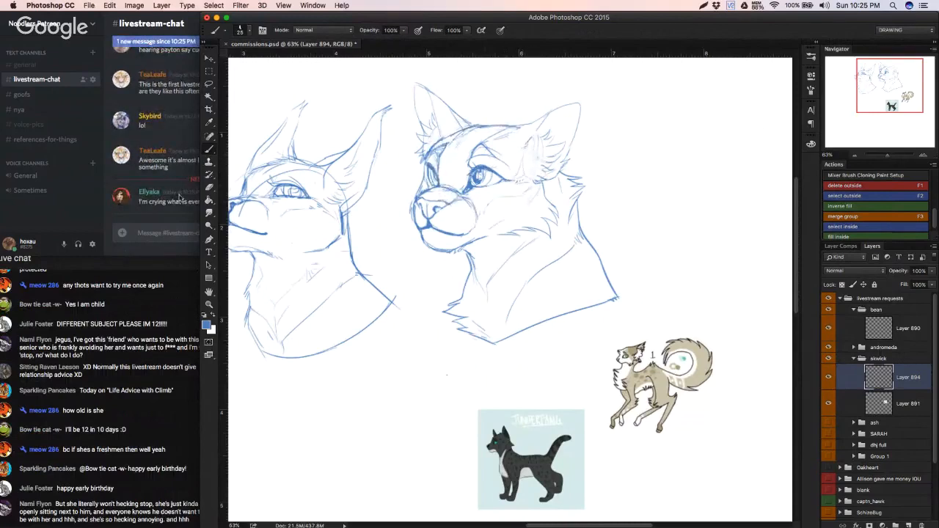
click(176, 197)
click(389, 273)
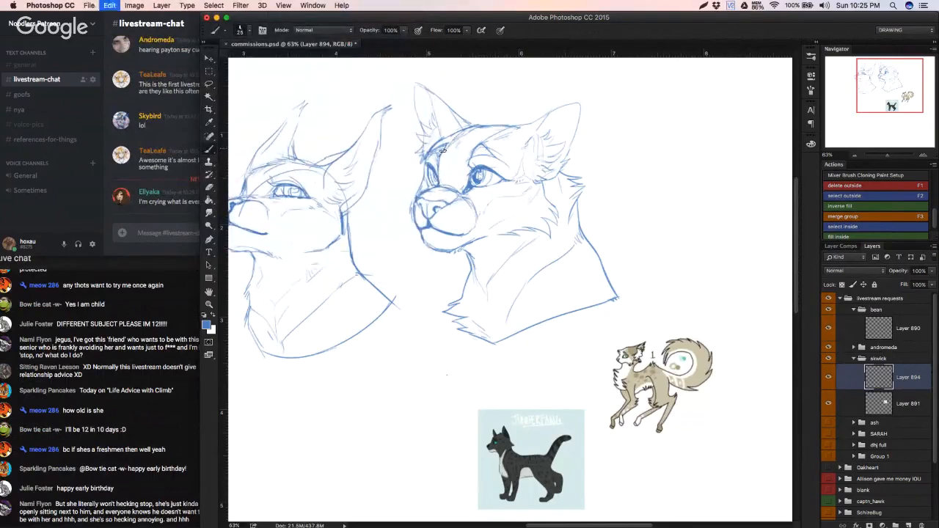
Step: Refine the near eye's upper lid, sketch whiskers on the far side of the muzzle, and add cheek and chest fur strokes
mouse_move(480, 150)
mouse_down()
mouse_move(429, 162)
mouse_move(498, 172)
mouse_up()
drag(384, 234, 339, 264)
key(super+z)
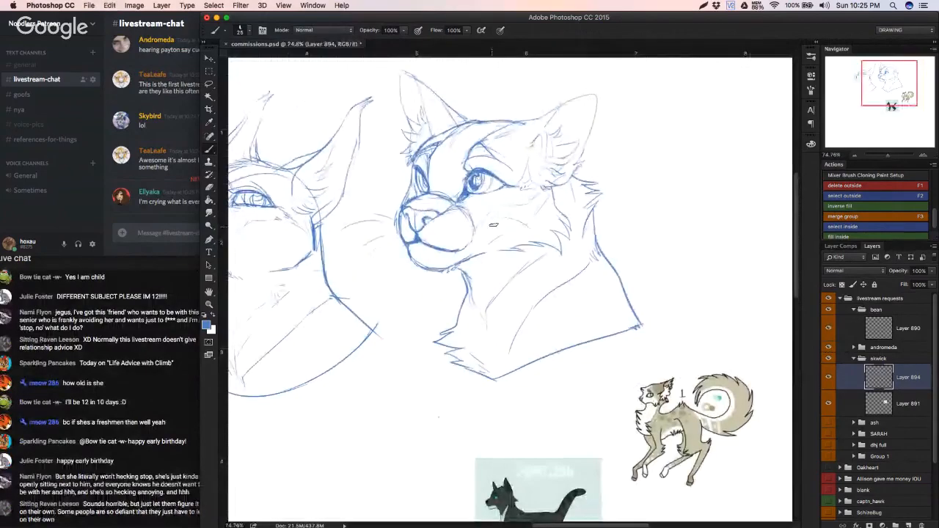
drag(465, 293, 460, 295)
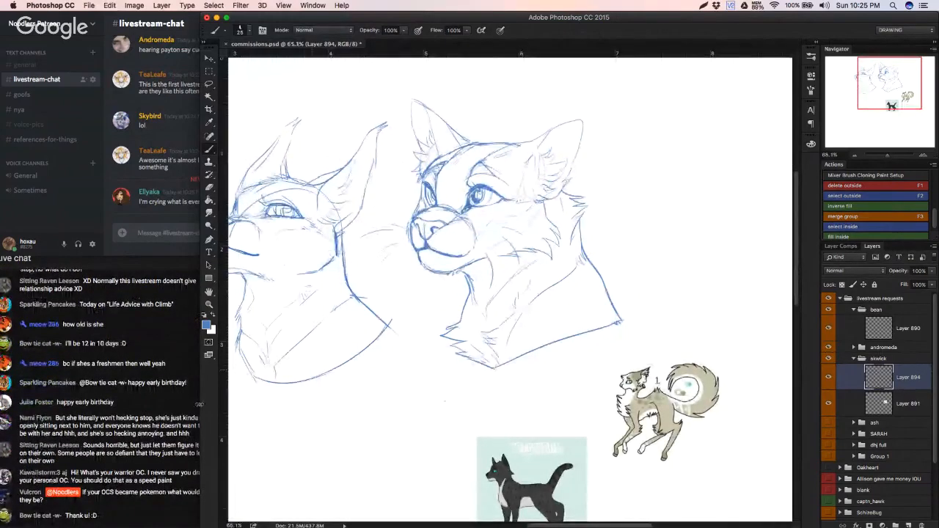
click(199, 403)
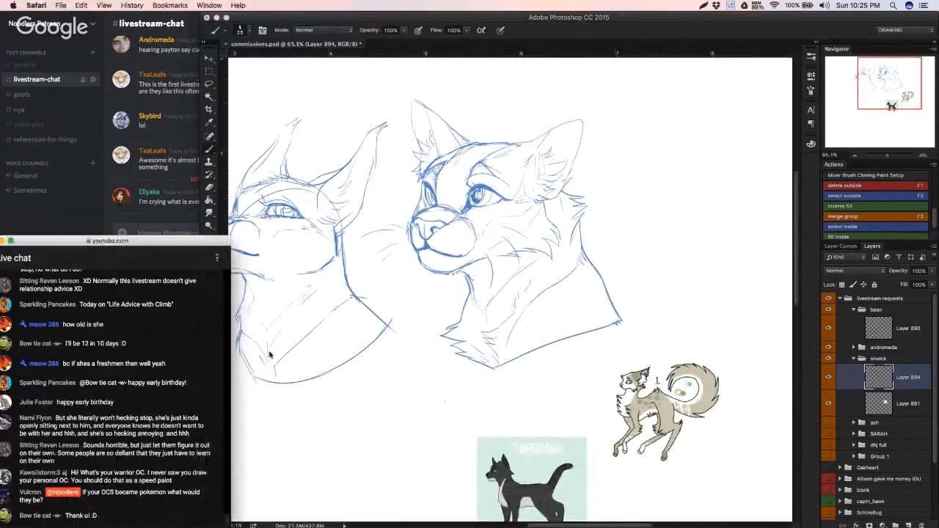
Step: Rework the mouth line and its corner on the near side of the muzzle, undoing poor strokes
mouse_move(423, 383)
mouse_down()
mouse_move(375, 415)
mouse_move(409, 402)
mouse_move(451, 208)
mouse_up()
key(b)
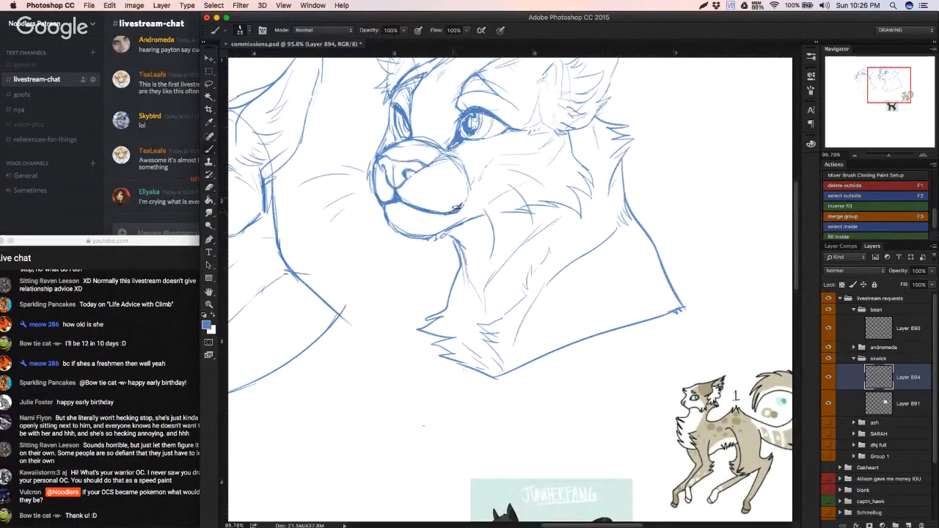
key(super+z)
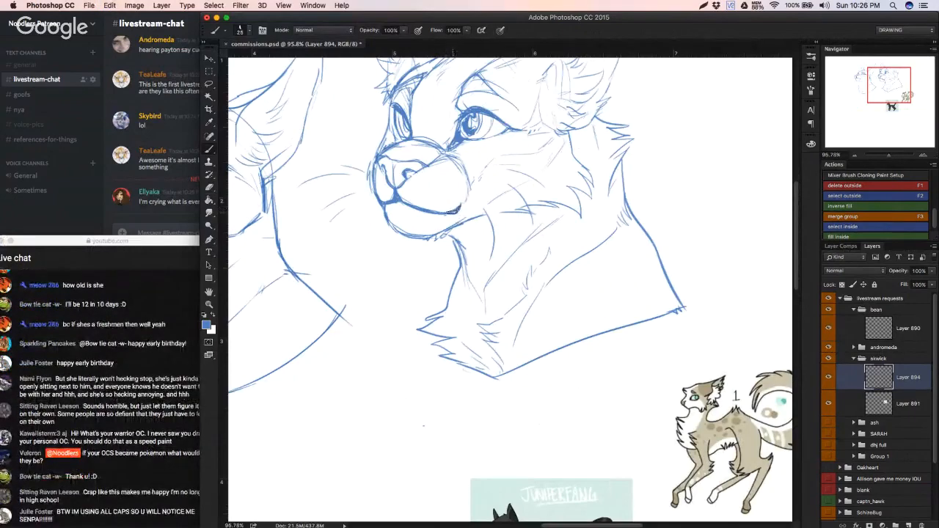
key(super+z)
drag(474, 201, 443, 211)
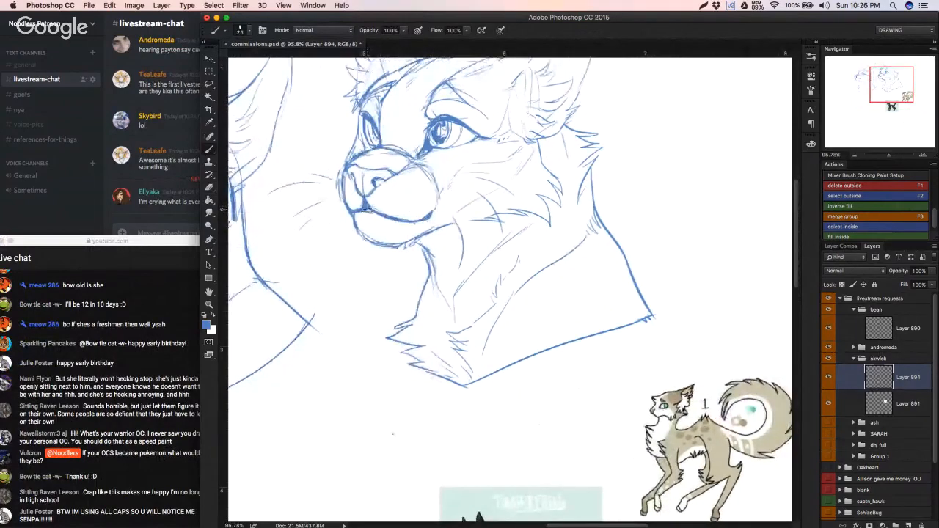
key(super+z)
key(super+z)
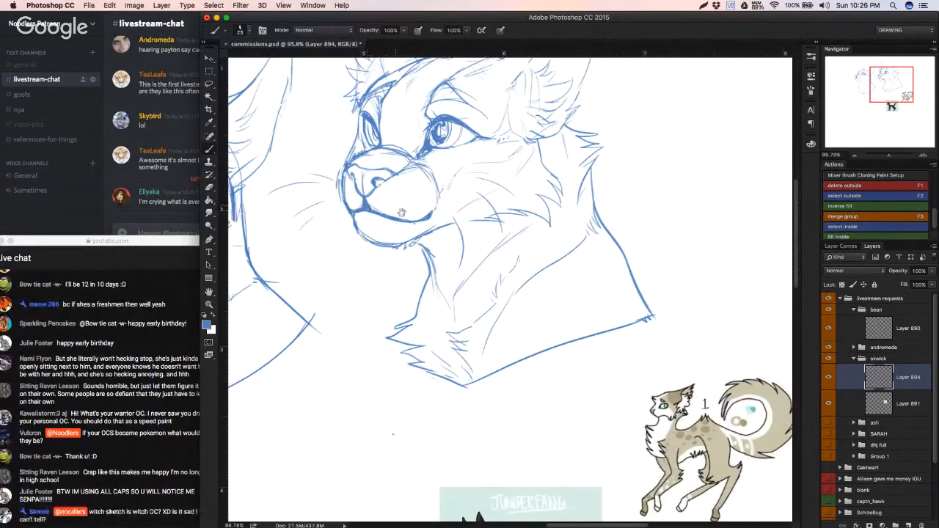
drag(401, 213, 365, 204)
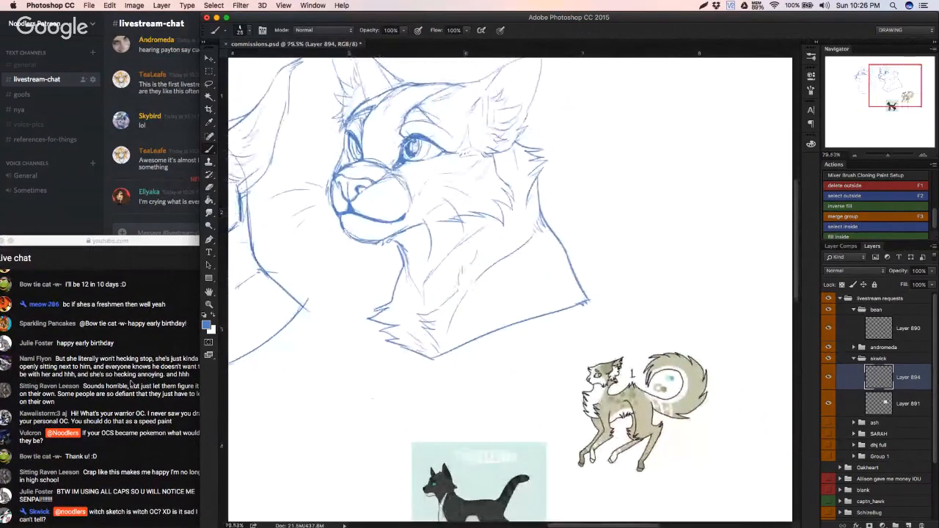
click(132, 385)
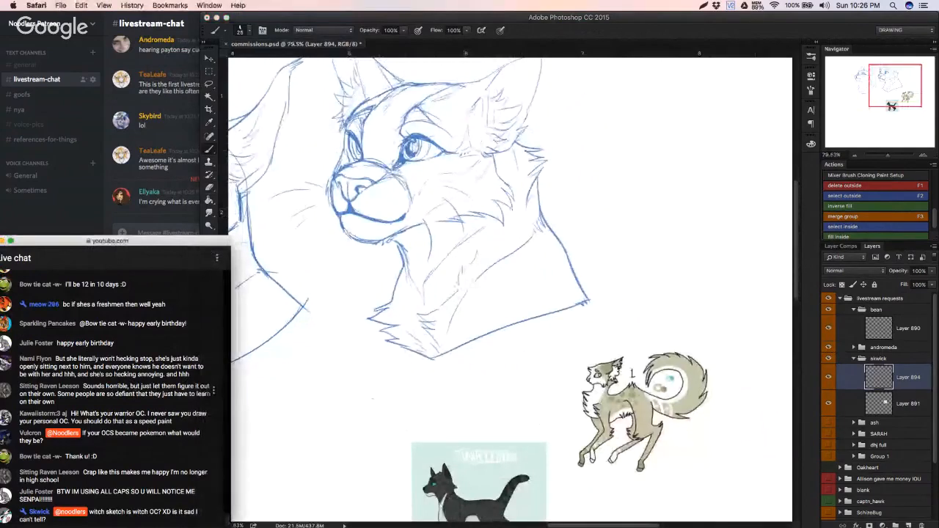
Step: Draw a small curved arrow from below the second bust's back corner toward the tan reference cat
click(545, 323)
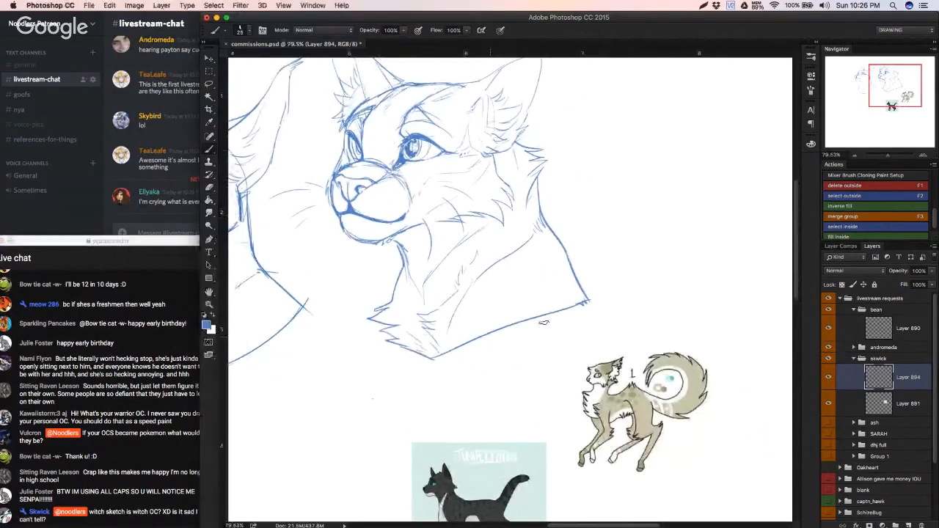
mouse_move(550, 323)
mouse_down()
mouse_move(585, 344)
mouse_move(588, 332)
mouse_up()
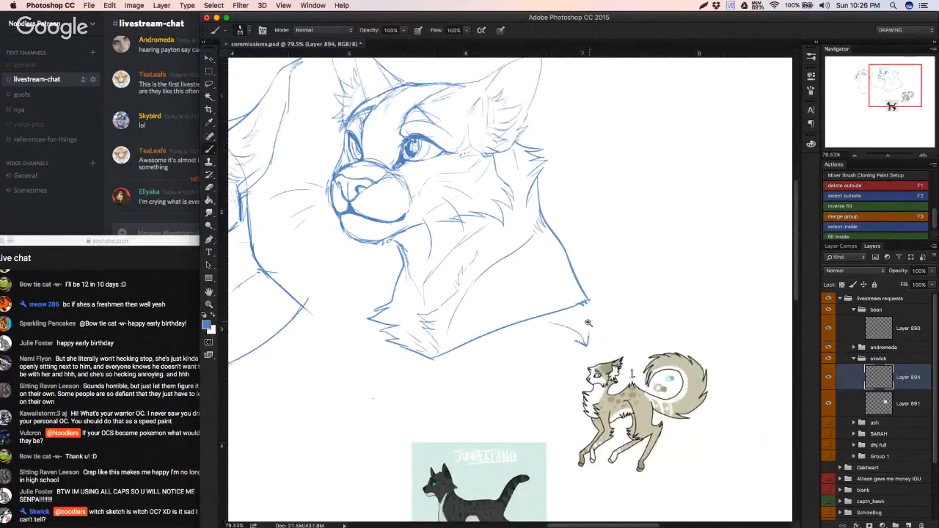
scroll(660, 308, down, 3)
scroll(576, 159, up, 4)
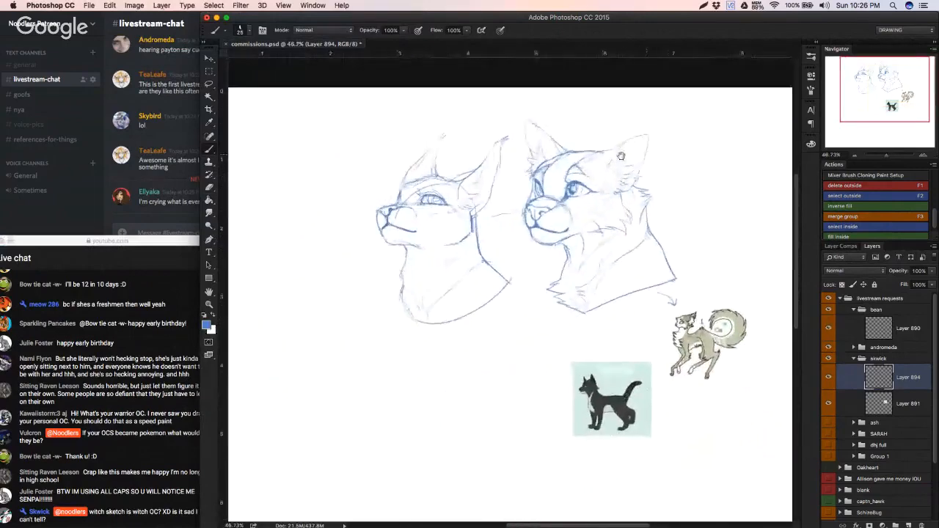
Step: Erase the stray end of the forehead line, join the head top to the near ear, and reinforce that ear's outline
key(e)
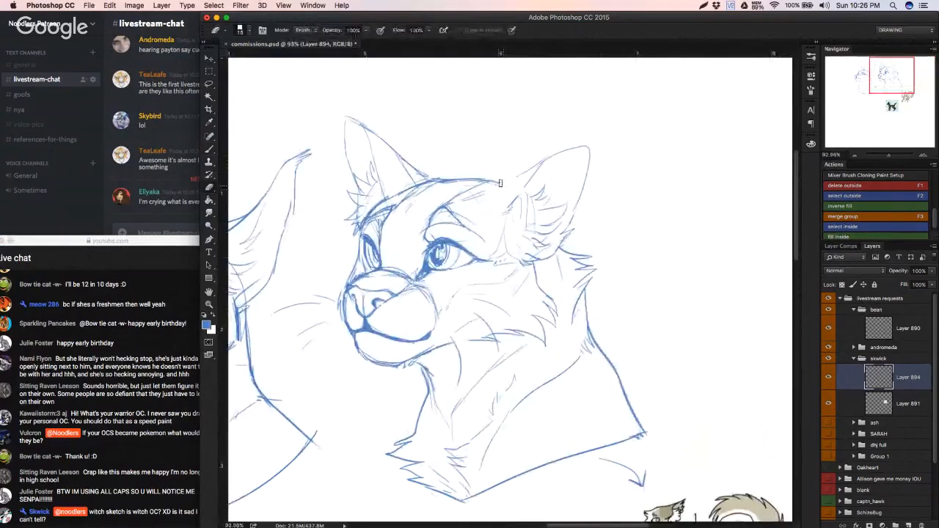
mouse_move(500, 183)
mouse_down()
mouse_move(471, 172)
mouse_move(496, 183)
mouse_up()
key(b)
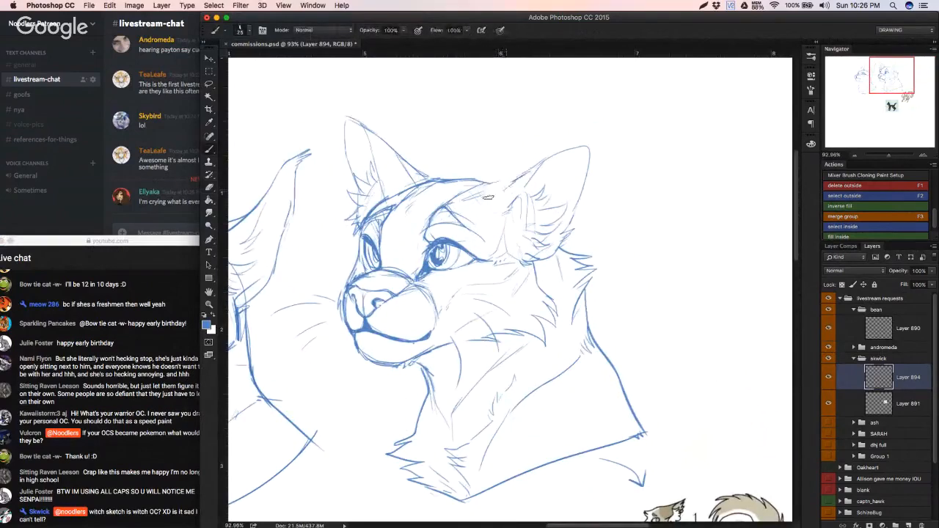
drag(479, 180, 577, 150)
key(super+z)
mouse_move(512, 180)
mouse_down()
mouse_move(549, 157)
mouse_move(578, 192)
mouse_move(570, 226)
mouse_up()
Step: Reinforce the outer edge and tip of the far ear, undoing poor strokes
drag(346, 120, 358, 169)
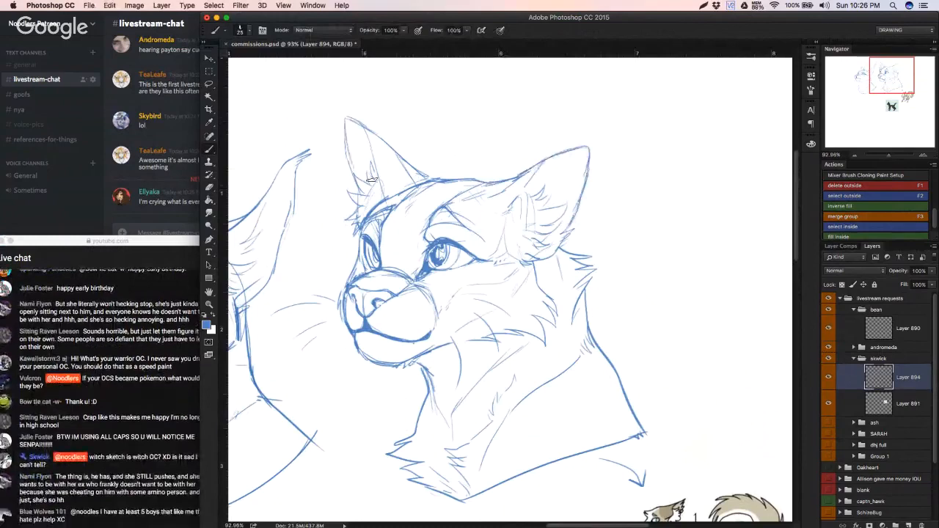
key(super+z)
mouse_move(347, 121)
mouse_down()
mouse_move(353, 182)
mouse_move(346, 120)
mouse_move(399, 153)
mouse_up()
key(super+z)
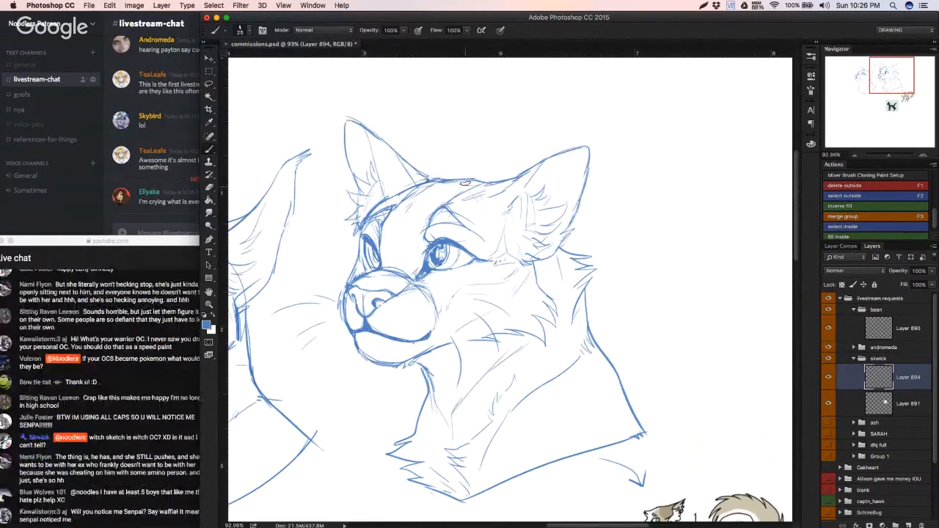
Step: Select the near ear with the Lasso and transform it so it sits closer to the forehead and more upright
key(l)
mouse_move(505, 170)
mouse_down()
mouse_move(487, 202)
mouse_move(532, 270)
mouse_move(605, 199)
mouse_move(544, 136)
mouse_move(507, 166)
mouse_up()
key(super+t)
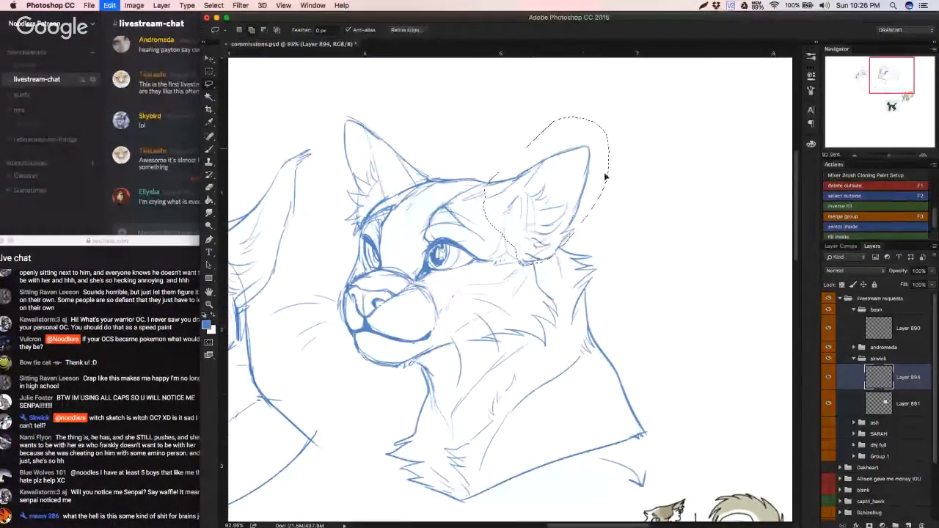
drag(627, 163, 616, 150)
drag(578, 182, 567, 175)
key(Return)
key(super+d)
key(b)
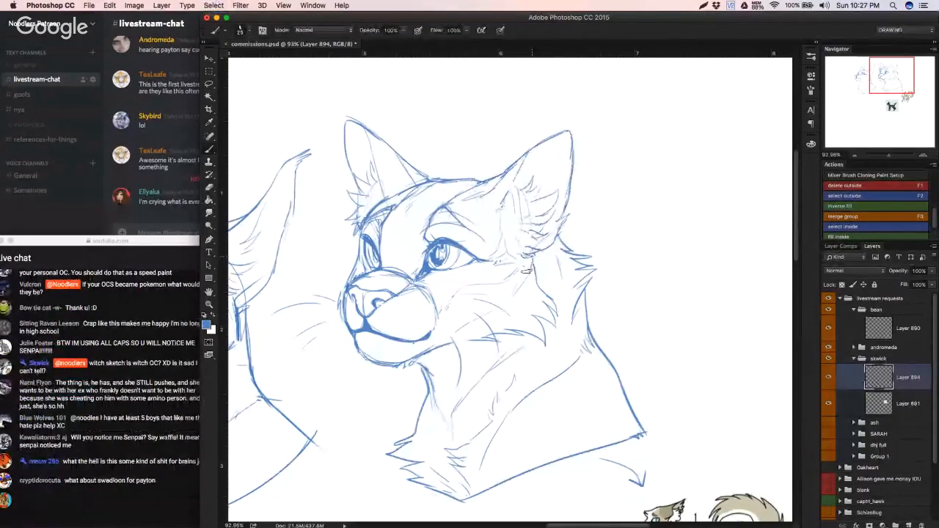
Step: Delete Layer 890 from the bean group and add a new empty layer in its place
key(super+minus)
key(super+plus)
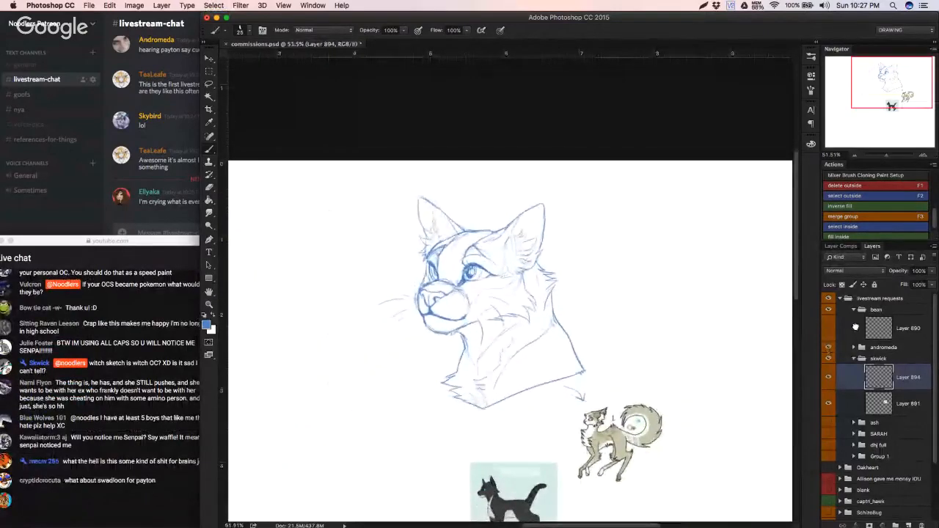
click(856, 329)
key(Delete)
click(908, 525)
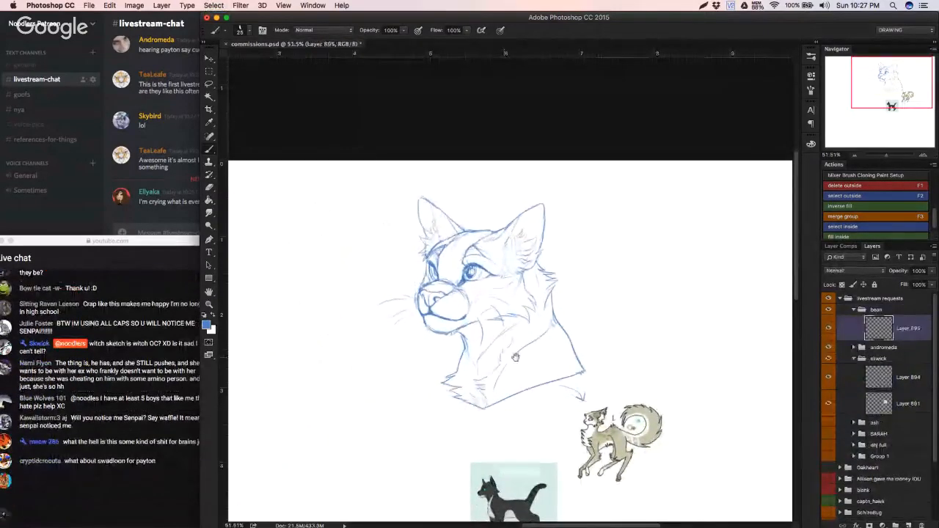
Step: Sketch a round head construction circle on the new bean layer, beside the finished bust's muzzle
drag(891, 101, 877, 101)
drag(586, 248, 574, 238)
mouse_move(512, 348)
mouse_down()
mouse_move(547, 372)
mouse_move(523, 360)
mouse_move(539, 369)
mouse_up()
key(super+z)
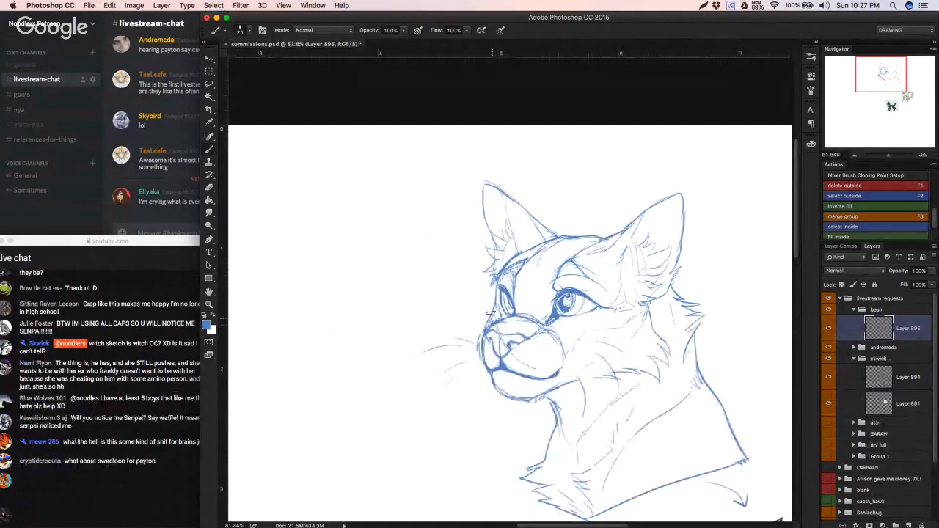
mouse_move(494, 328)
mouse_down()
mouse_move(556, 384)
mouse_move(596, 368)
mouse_move(618, 265)
mouse_up()
mouse_move(496, 269)
mouse_down()
mouse_move(578, 236)
mouse_move(529, 245)
mouse_move(631, 283)
mouse_up()
mouse_move(604, 244)
mouse_down()
mouse_move(637, 287)
mouse_move(633, 342)
mouse_up()
drag(637, 277, 621, 377)
mouse_move(629, 353)
mouse_down()
mouse_move(683, 350)
mouse_move(462, 358)
mouse_move(448, 349)
mouse_up()
key(v)
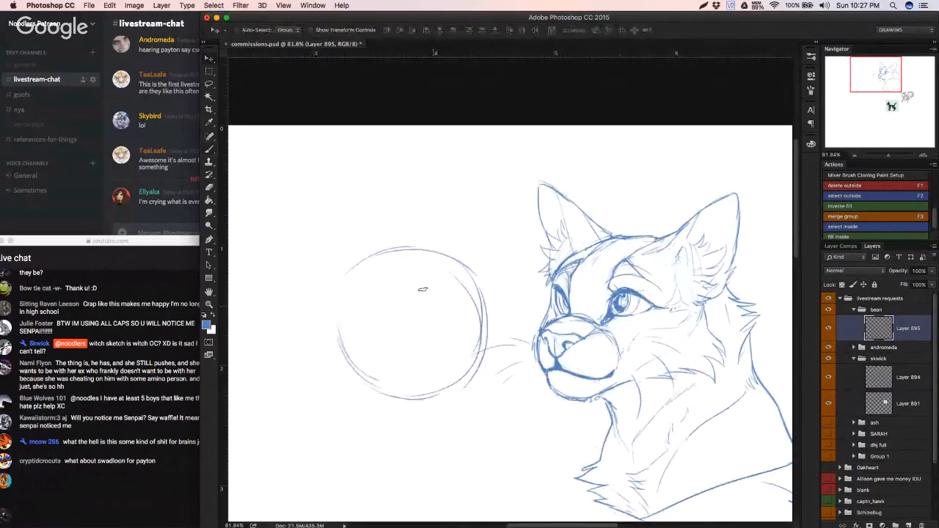
Step: Draw a tilted vertical centre guide and a curved horizontal guide inside the circle, redoing poor strokes
key(b)
drag(394, 286, 412, 365)
key(ctrl+z)
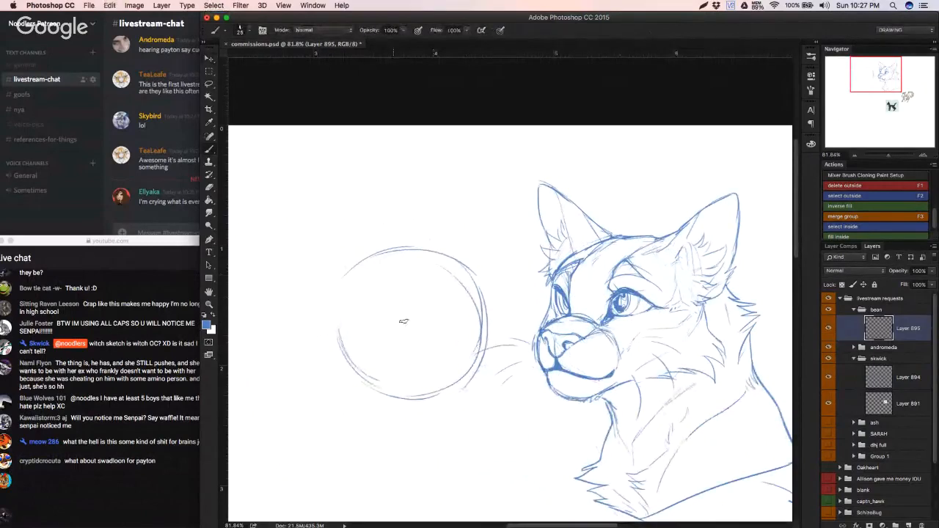
drag(397, 275, 409, 342)
drag(346, 316, 446, 284)
drag(354, 313, 437, 286)
key(ctrl+alt+z)
key(ctrl+alt+z)
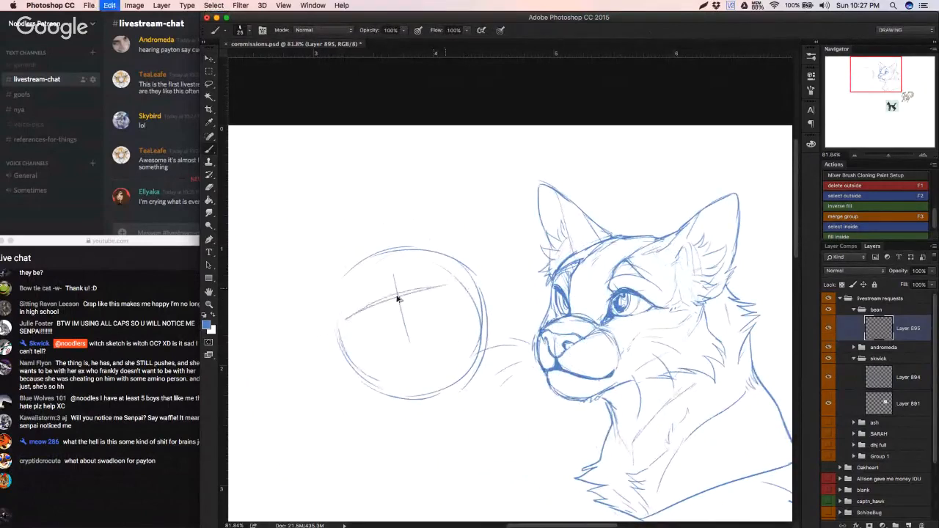
drag(352, 320, 431, 288)
drag(348, 328, 473, 284)
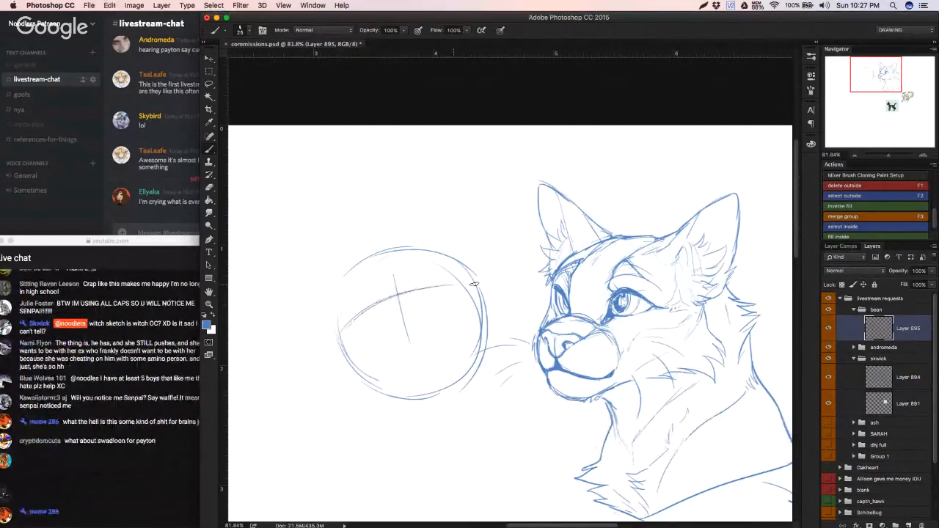
Step: Block in a box-shaped muzzle below the curved guide and sketch a small triangular nose on the centre line
mouse_move(364, 328)
mouse_down()
mouse_move(382, 362)
mouse_move(430, 339)
mouse_up()
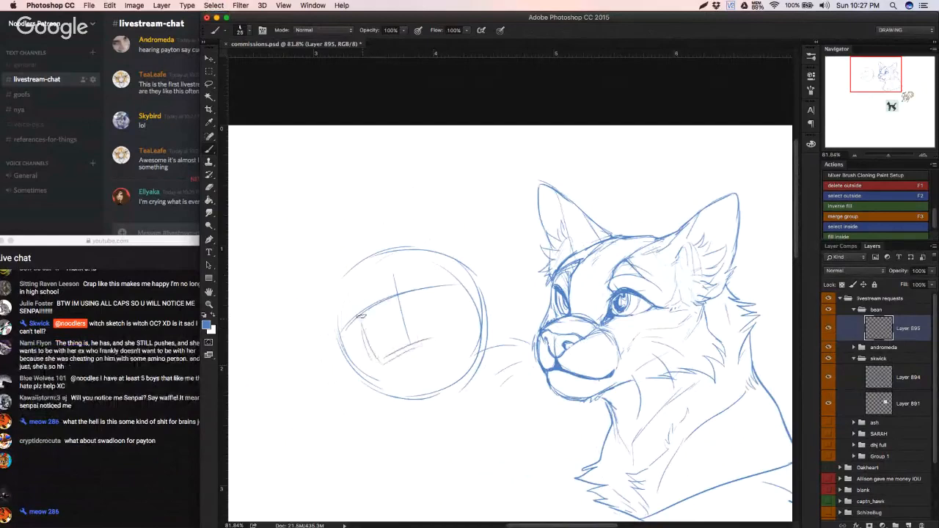
drag(440, 290, 442, 329)
drag(378, 359, 440, 339)
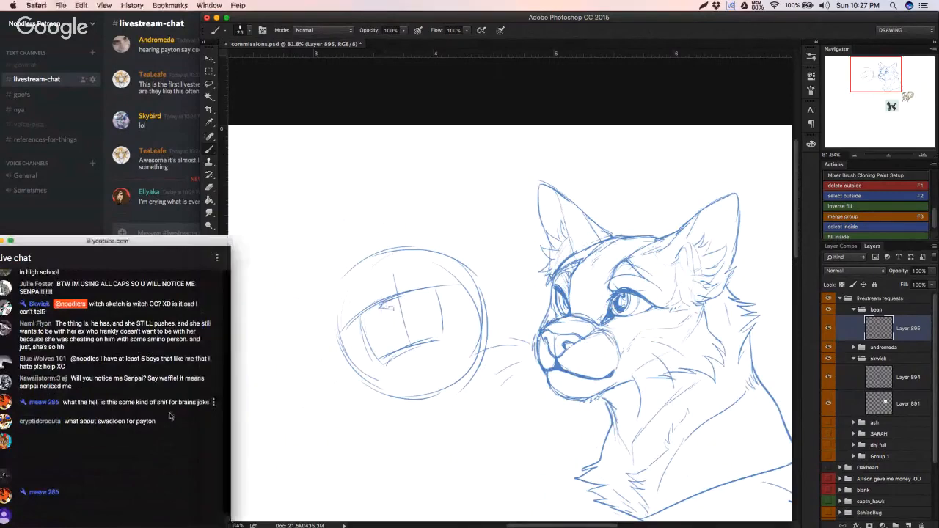
mouse_move(386, 313)
mouse_down()
mouse_move(399, 314)
mouse_move(409, 292)
mouse_up()
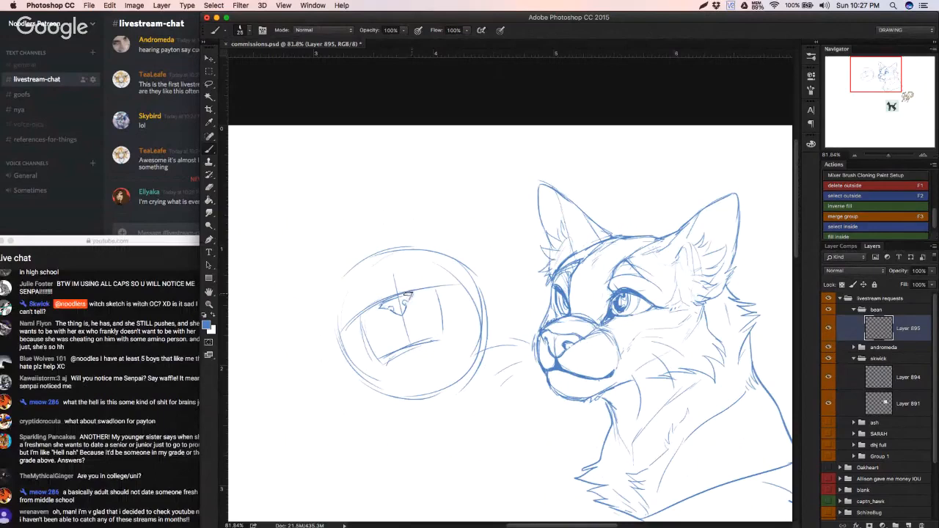
mouse_move(408, 293)
mouse_down()
mouse_move(377, 308)
mouse_move(406, 295)
mouse_move(404, 313)
mouse_move(405, 303)
mouse_move(403, 311)
mouse_move(378, 309)
mouse_move(396, 310)
mouse_move(413, 294)
mouse_move(391, 342)
mouse_move(409, 327)
mouse_up()
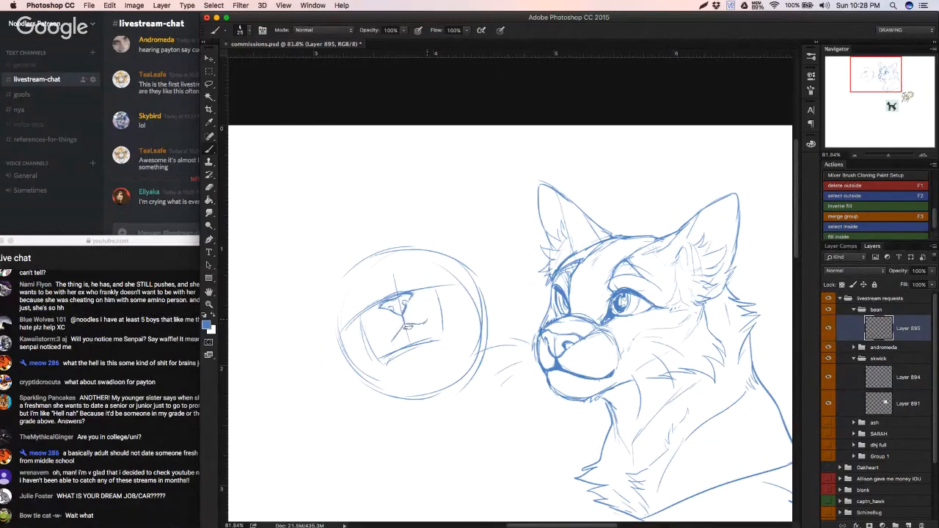
Step: Try several mouth lines beneath the nose inside the muzzle box and undo them
key(super+alt+z)
key(super+alt+z)
drag(378, 343, 432, 322)
mouse_move(370, 340)
mouse_down()
mouse_move(405, 323)
mouse_move(437, 313)
mouse_up()
key(z)
key(alt+super+z)
key(alt+super+z)
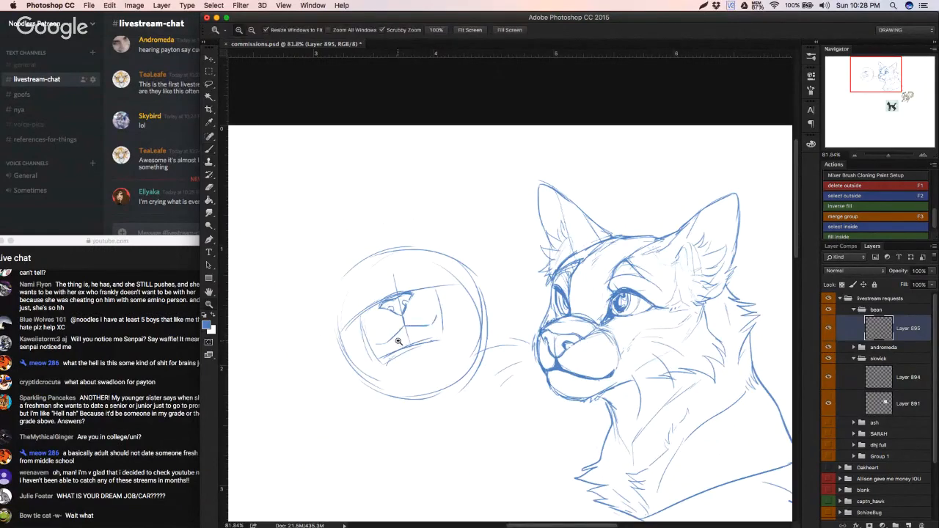
key(alt+super+z)
key(alt+super+z)
key(alt+super+z)
alt+click(400, 330)
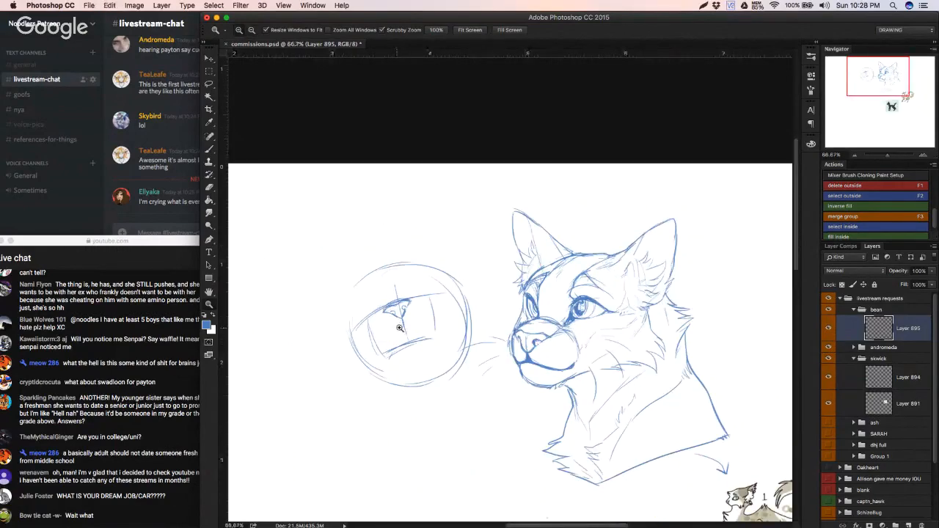
Step: Erase the nose, muzzle box and guide lines inside the head circle with a larger eraser
drag(399, 328, 419, 328)
key(e)
drag(358, 309, 362, 338)
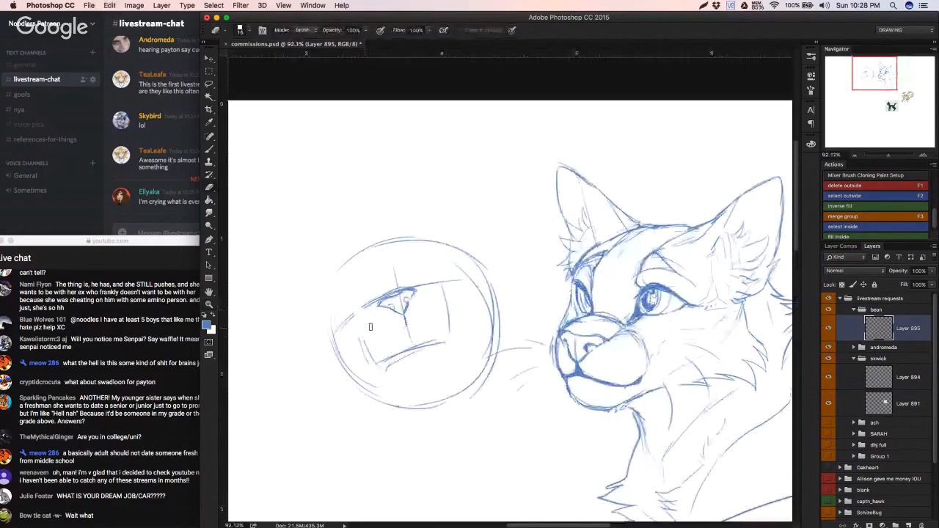
right_click(425, 355)
click(522, 382)
mouse_move(374, 345)
mouse_down()
mouse_move(443, 317)
mouse_move(430, 300)
mouse_up()
Step: Draw two curved vertical guides down the face and a curved horizontal guide low in the circle
key(b)
drag(385, 252, 406, 352)
drag(390, 288, 406, 354)
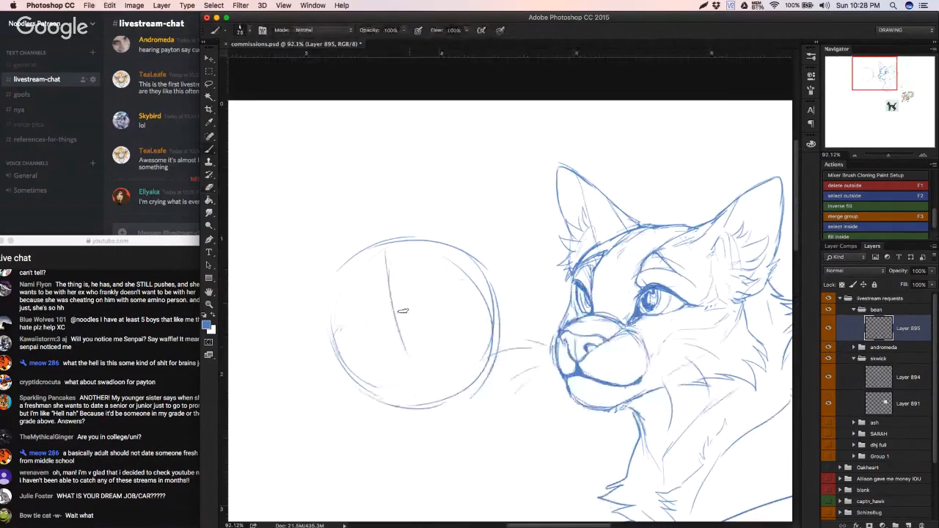
drag(398, 255, 414, 359)
drag(476, 341, 336, 373)
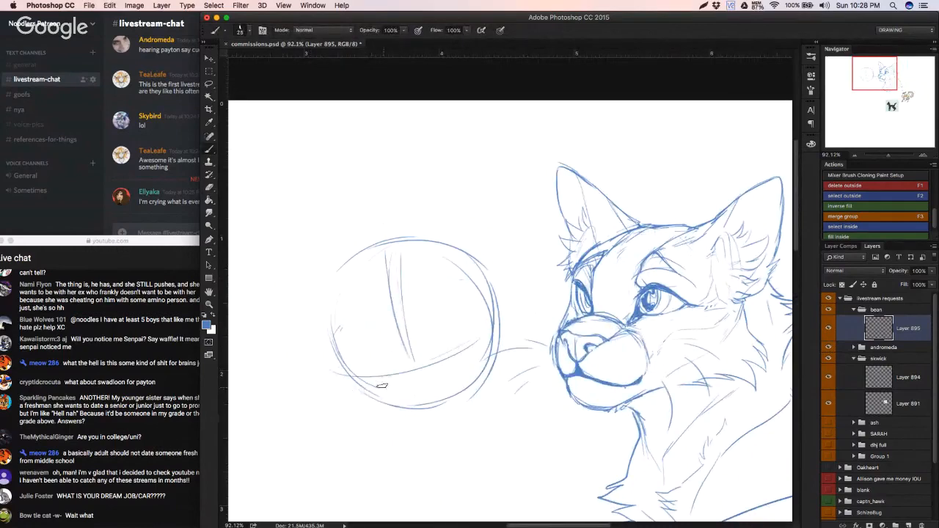
Step: Sketch short muzzle side lines and a first nose mark near the circle's lower edge, undoing poor strokes
drag(368, 378, 377, 402)
key(super+z)
key(super+z)
drag(371, 383, 375, 357)
drag(435, 369, 431, 356)
drag(402, 389, 383, 392)
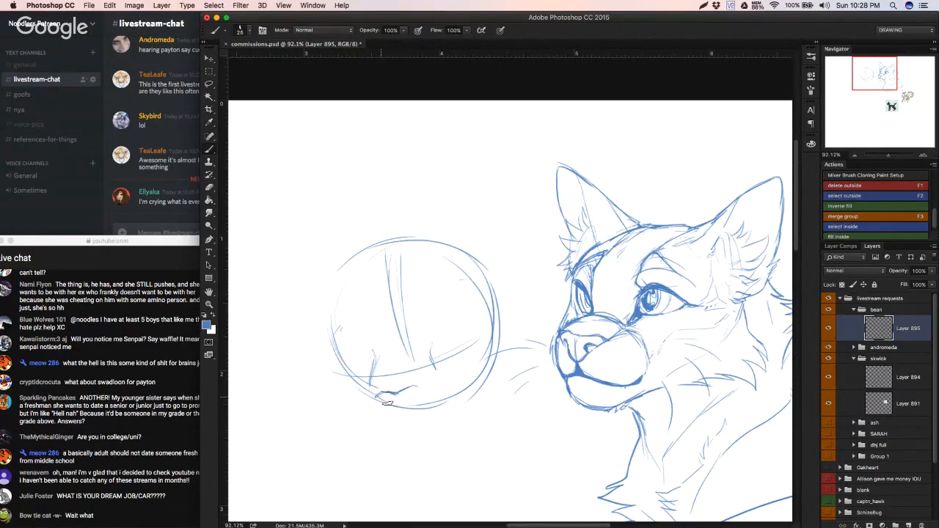
mouse_move(377, 397)
mouse_down()
mouse_move(416, 391)
mouse_move(388, 402)
mouse_move(408, 402)
mouse_move(375, 398)
mouse_move(396, 402)
mouse_move(386, 394)
mouse_move(422, 389)
mouse_move(411, 397)
mouse_move(418, 372)
mouse_move(376, 399)
mouse_move(387, 366)
mouse_move(413, 352)
mouse_move(386, 400)
mouse_move(447, 352)
mouse_up()
Step: Erase the circle's lower part with its face marks and sketch a larger, lower muzzle outline down to the chin
key(e)
key(b)
mouse_move(366, 348)
mouse_down()
mouse_move(359, 393)
mouse_move(367, 375)
mouse_move(408, 374)
mouse_move(363, 380)
mouse_up()
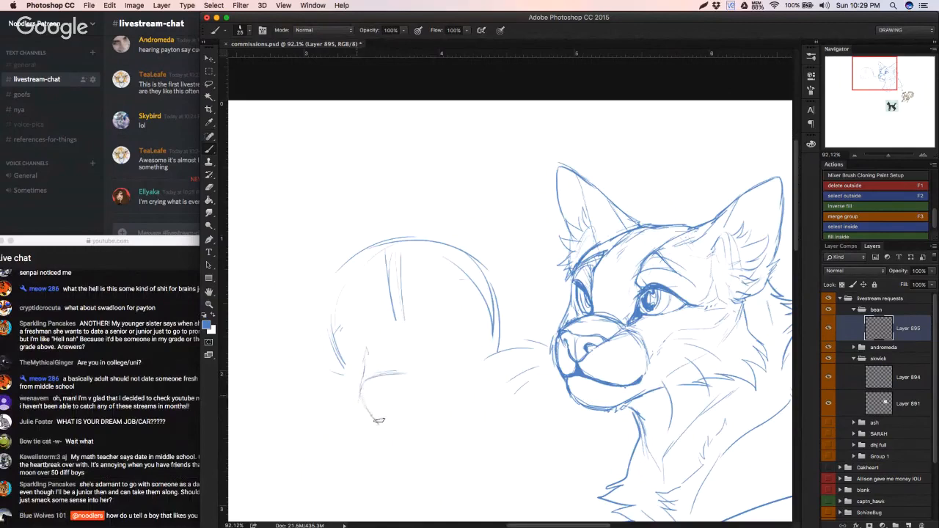
mouse_move(389, 426)
mouse_down()
mouse_move(357, 399)
mouse_move(406, 374)
mouse_move(360, 386)
mouse_move(425, 367)
mouse_move(447, 398)
mouse_up()
mouse_move(362, 399)
mouse_down()
mouse_move(386, 437)
mouse_move(440, 429)
mouse_move(444, 412)
mouse_move(440, 428)
mouse_up()
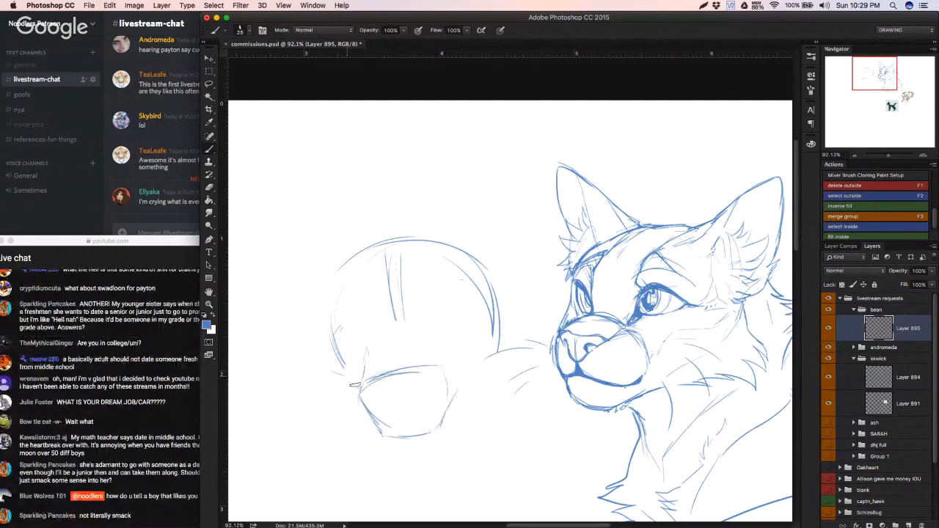
Step: Sketch a triangular nose in the upper part of the muzzle and outline its top edge, undoing poor strokes
mouse_move(360, 390)
mouse_down()
mouse_move(348, 376)
mouse_move(406, 391)
mouse_up()
key(super+z)
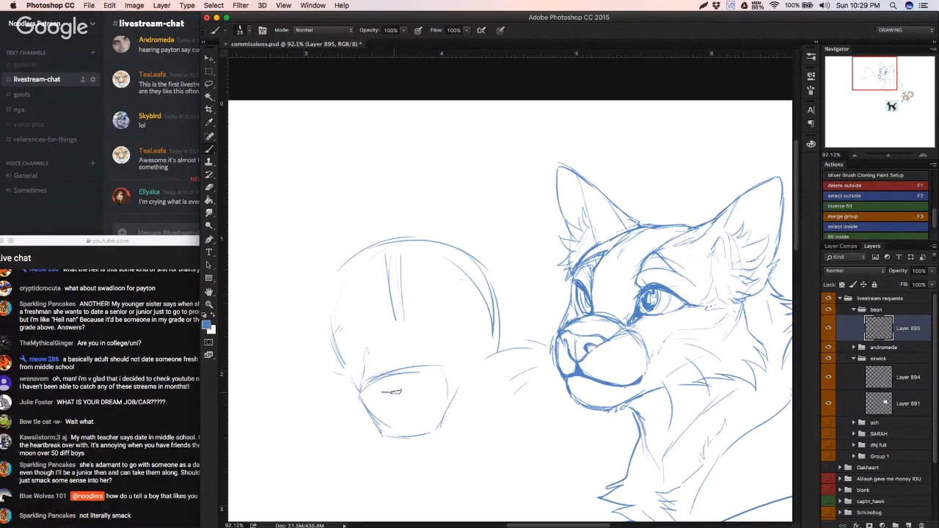
drag(404, 388, 418, 386)
key(alt+super+z)
mouse_move(386, 393)
mouse_down()
mouse_move(419, 385)
mouse_move(403, 405)
mouse_up()
key(alt+super+z)
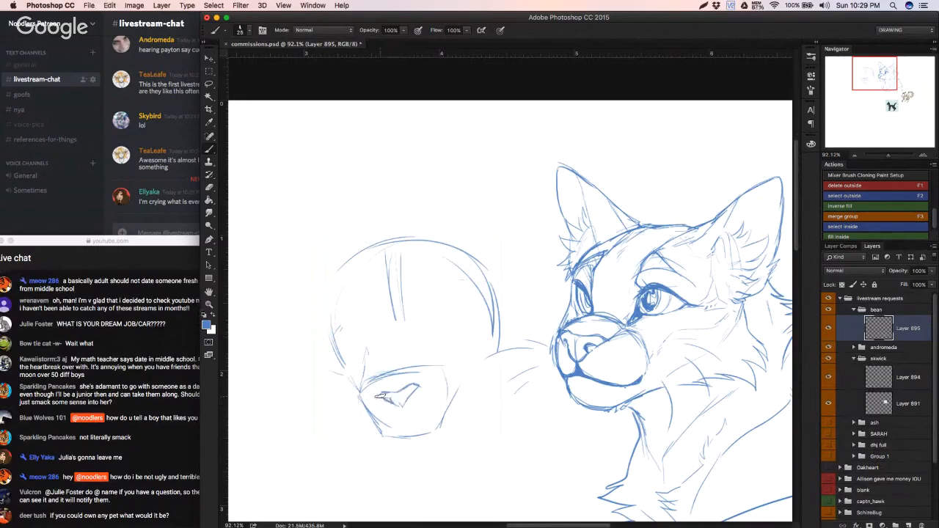
drag(403, 403, 409, 395)
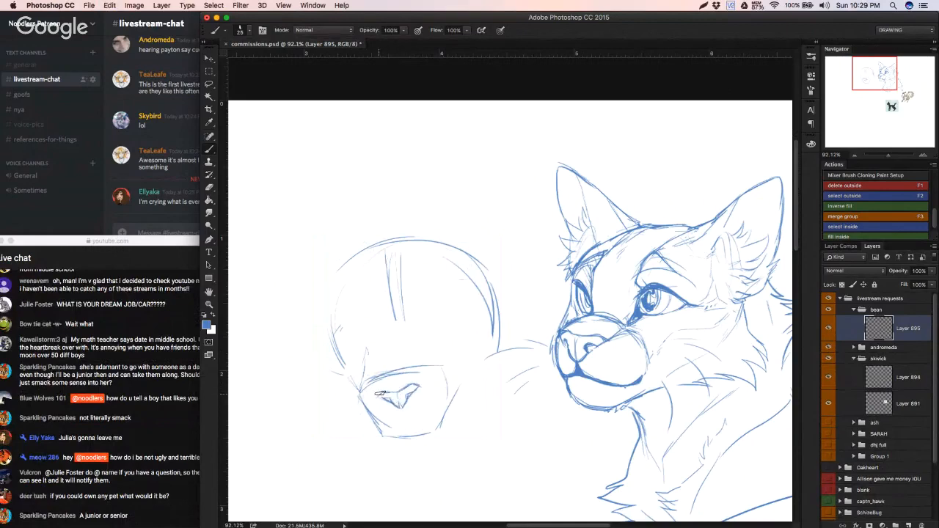
drag(413, 383, 377, 397)
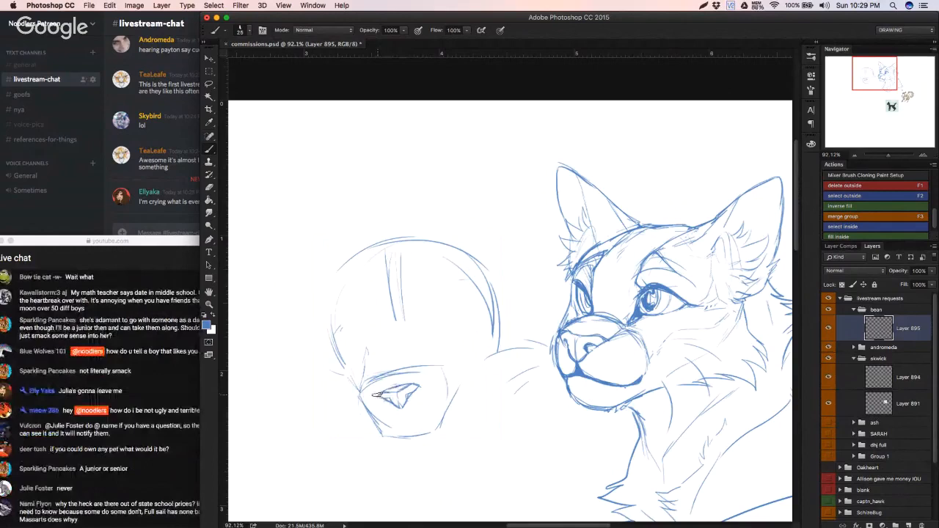
Step: Add the nose bridge contour and mouth line, then darken the muzzle sides and chin and extend a jaw line outward
mouse_move(377, 394)
mouse_down()
mouse_move(390, 370)
mouse_move(414, 370)
mouse_move(387, 364)
mouse_move(379, 390)
mouse_move(390, 363)
mouse_up()
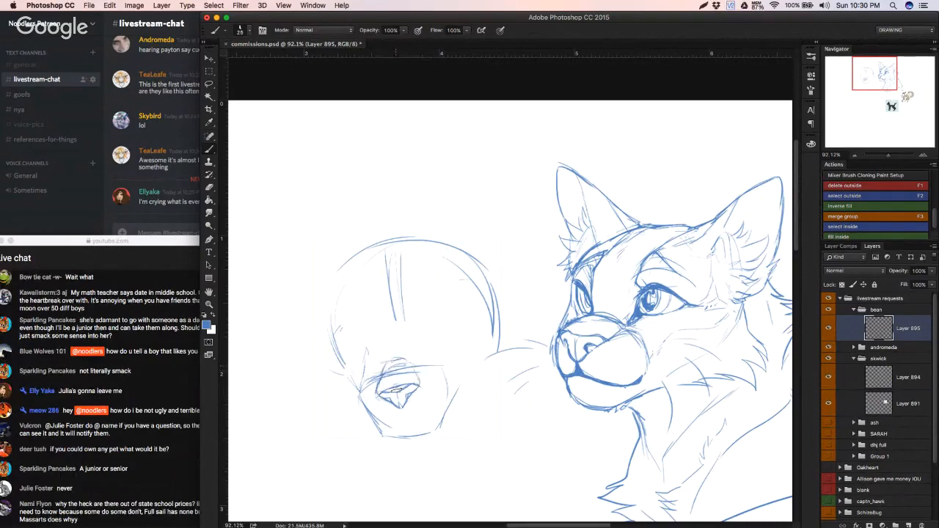
mouse_move(384, 421)
mouse_down()
mouse_move(443, 411)
mouse_move(445, 380)
mouse_move(376, 421)
mouse_move(396, 439)
mouse_up()
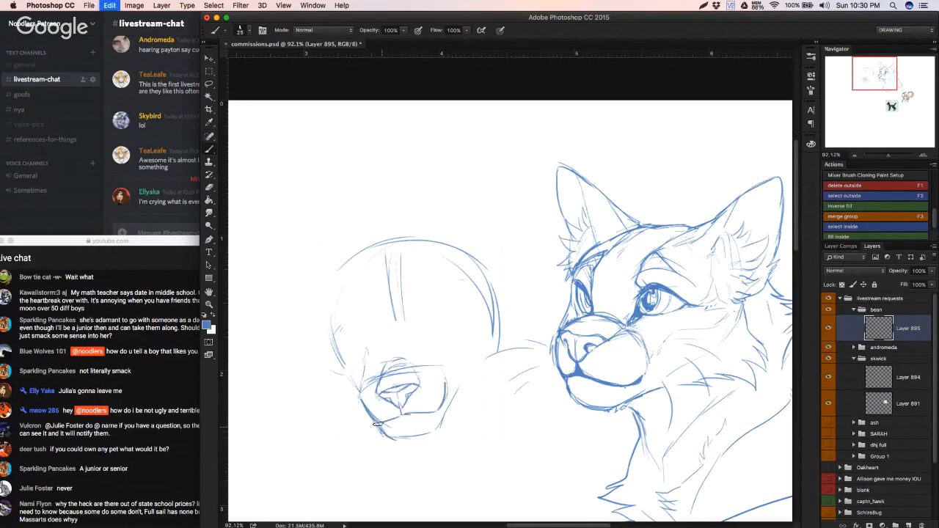
mouse_move(384, 437)
mouse_down()
mouse_move(419, 437)
mouse_move(444, 415)
mouse_move(448, 389)
mouse_move(484, 357)
mouse_up()
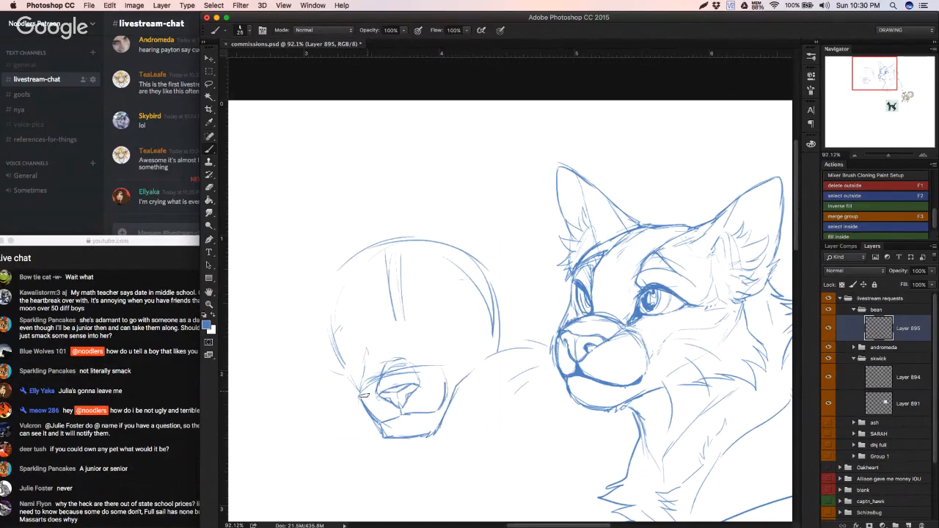
Step: Erase the rough bridge contour above the nose using a small eraser, size 11, undoing a stray muzzle-side stroke
mouse_move(355, 369)
mouse_down()
mouse_move(362, 398)
mouse_move(360, 387)
mouse_up()
key(super+z)
key(e)
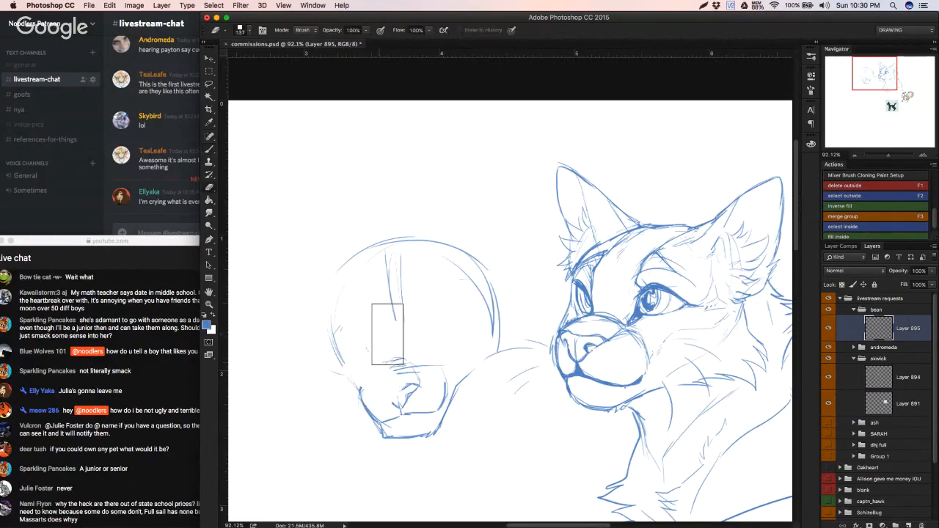
super+right_click(394, 337)
click(439, 282)
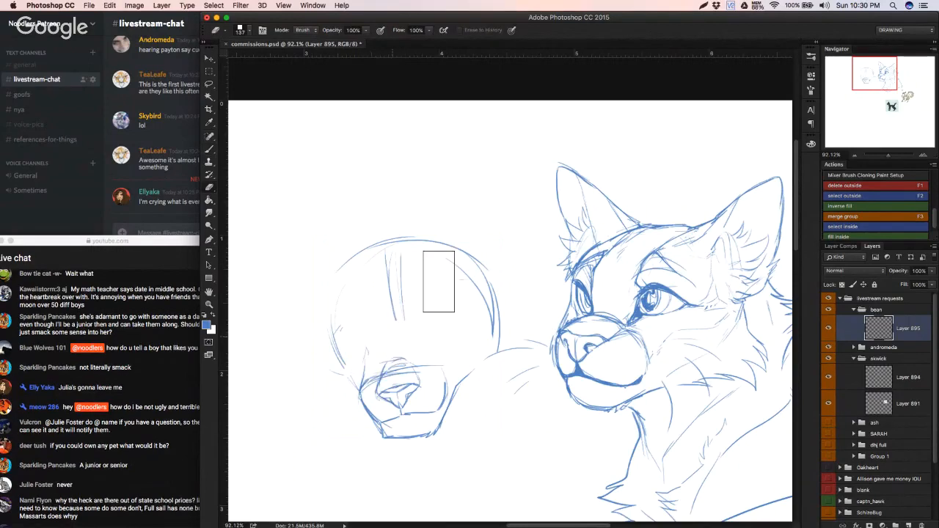
right_click(438, 282)
drag(498, 308, 499, 307)
drag(396, 367, 378, 385)
drag(397, 367, 408, 372)
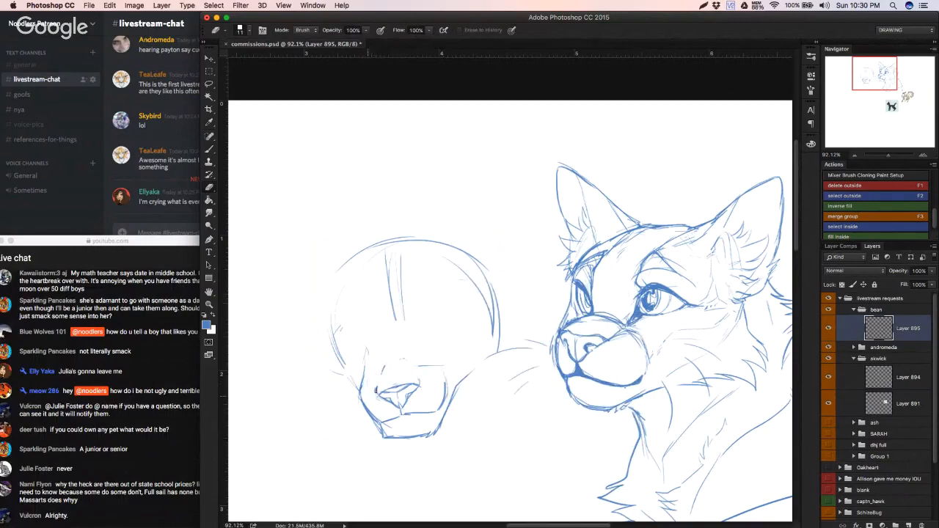
Step: Redraw the rounded bridge shape above the nose and reshape the mouth line so its far end curves up the cheek
key(b)
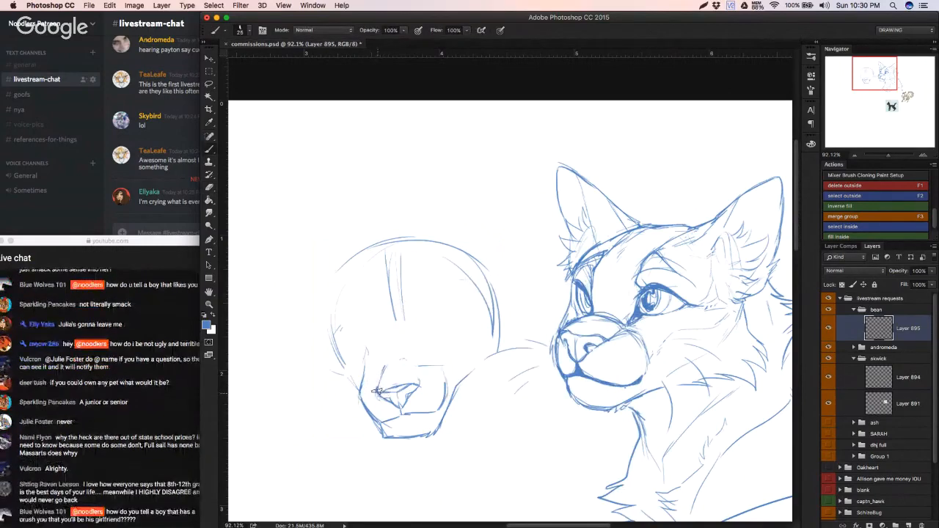
drag(374, 391, 388, 365)
drag(397, 362, 416, 360)
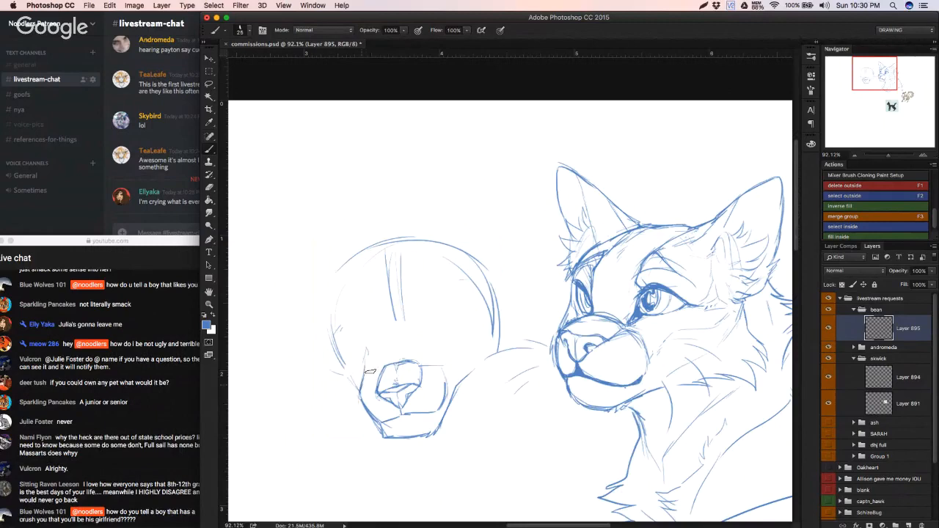
key(e)
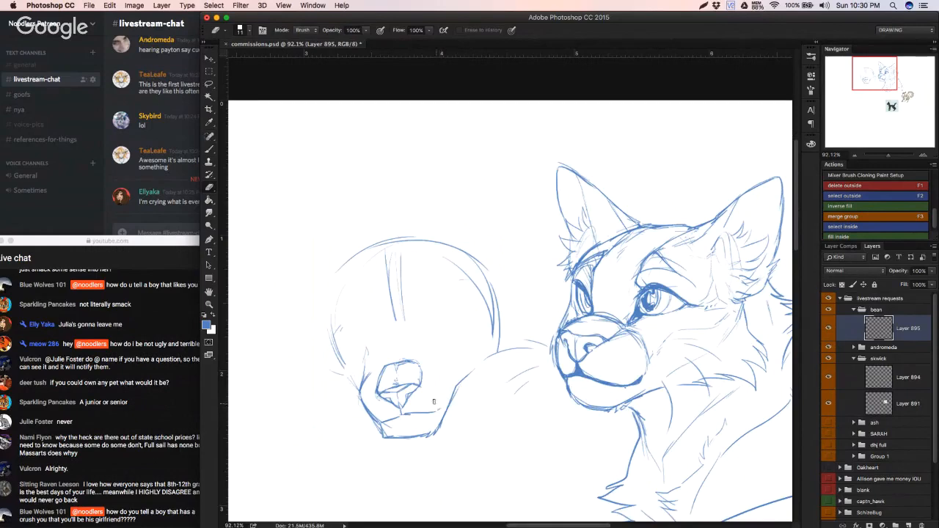
key(b)
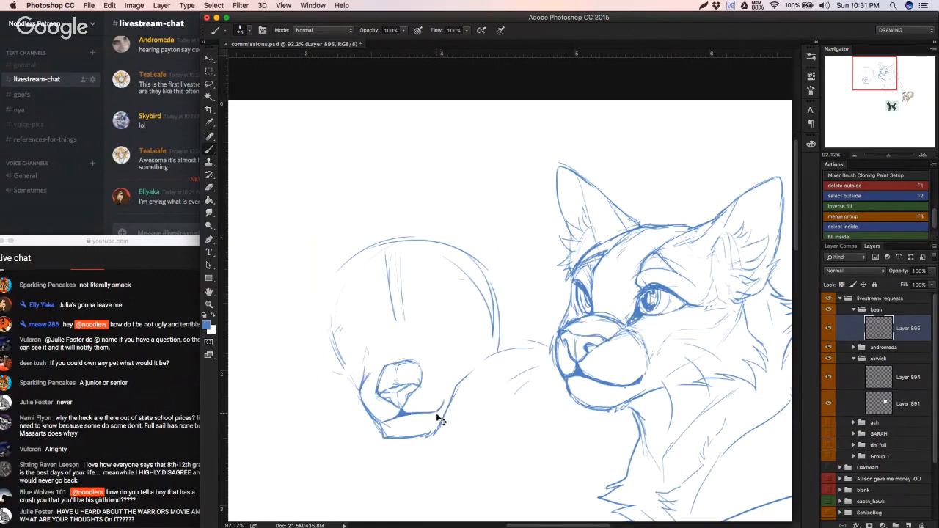
drag(438, 407, 446, 384)
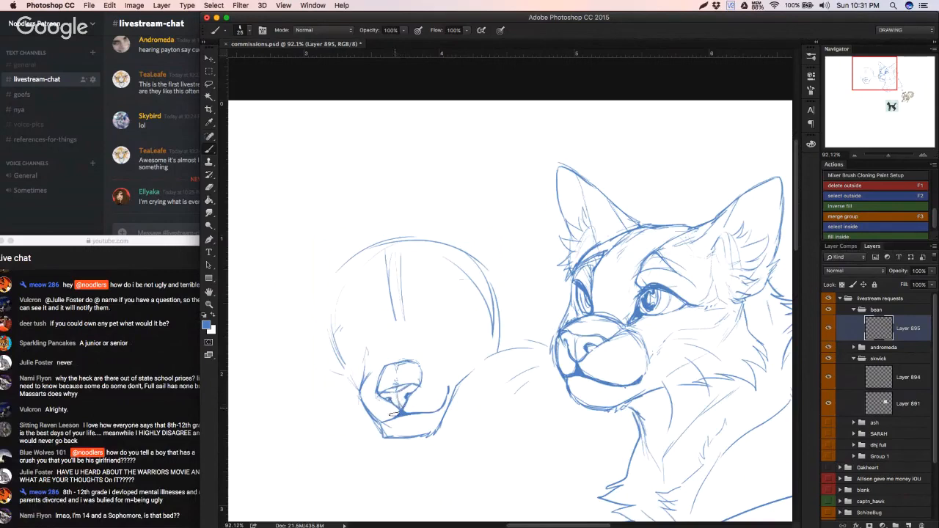
Step: Sketch curved cheek fur and neck strokes flaring downward on both sides of the muzzle
mouse_move(363, 421)
mouse_down()
mouse_move(328, 444)
mouse_move(334, 468)
mouse_up()
drag(457, 408, 490, 458)
drag(459, 428, 469, 450)
key(space)
mouse_move(369, 437)
mouse_down()
mouse_move(360, 457)
mouse_move(364, 445)
mouse_move(352, 450)
mouse_move(373, 433)
mouse_move(370, 472)
mouse_up()
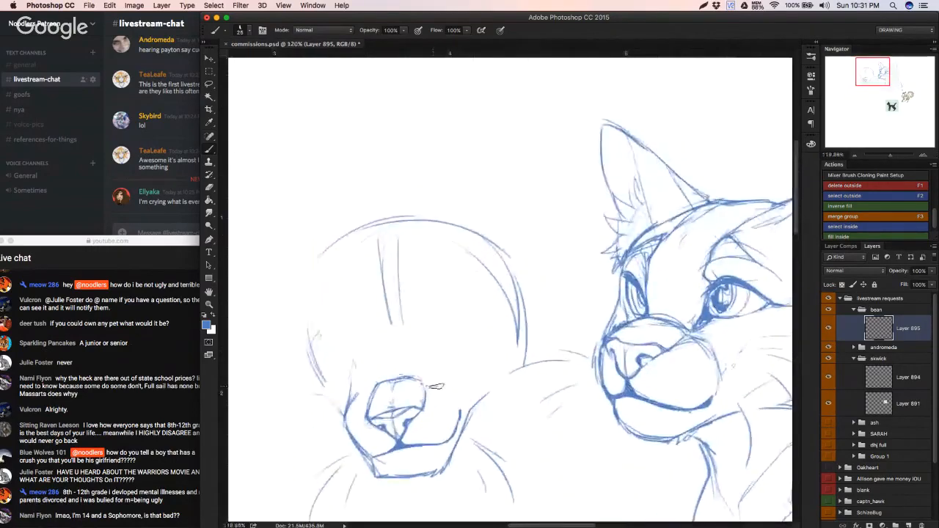
Step: Add the muzzle's upper contour beside the nose bridge and trim the nose edges around the nostrils with the eraser
drag(426, 387, 439, 387)
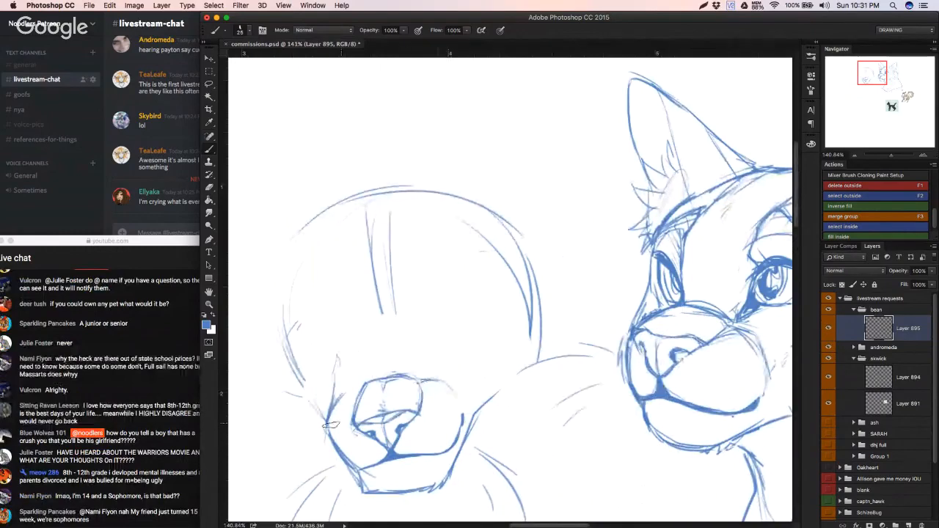
mouse_move(329, 429)
mouse_down()
mouse_move(347, 394)
mouse_move(317, 423)
mouse_move(451, 414)
mouse_up()
key(e)
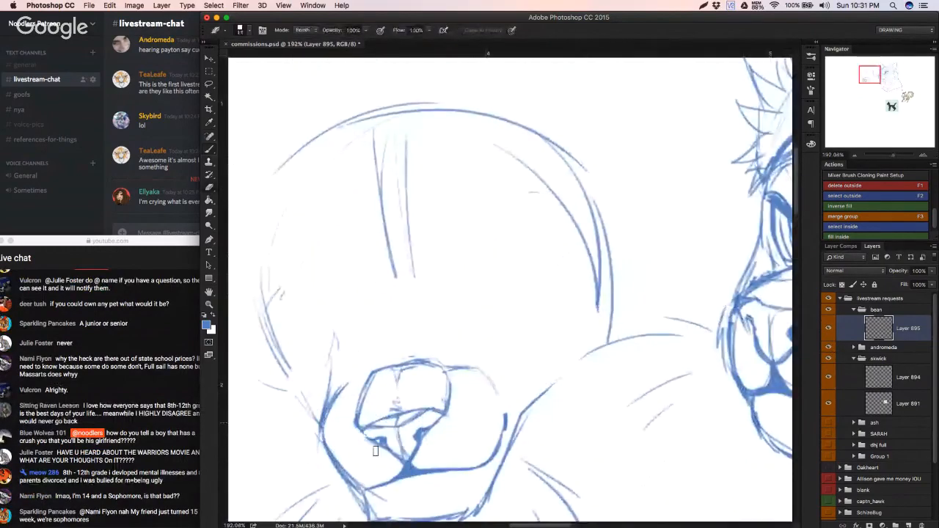
key(b)
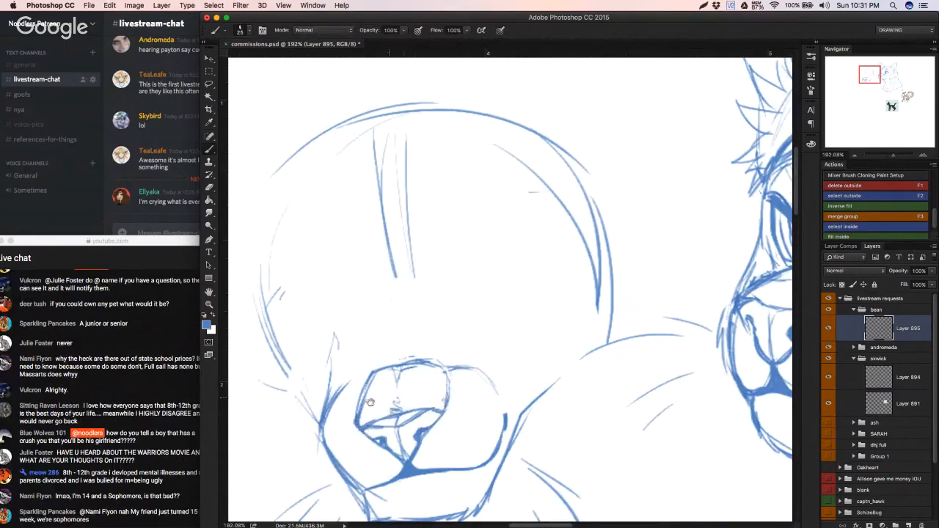
mouse_move(396, 399)
mouse_down()
mouse_move(317, 418)
mouse_move(365, 407)
mouse_up()
key(r)
drag(323, 366, 308, 346)
click(334, 30)
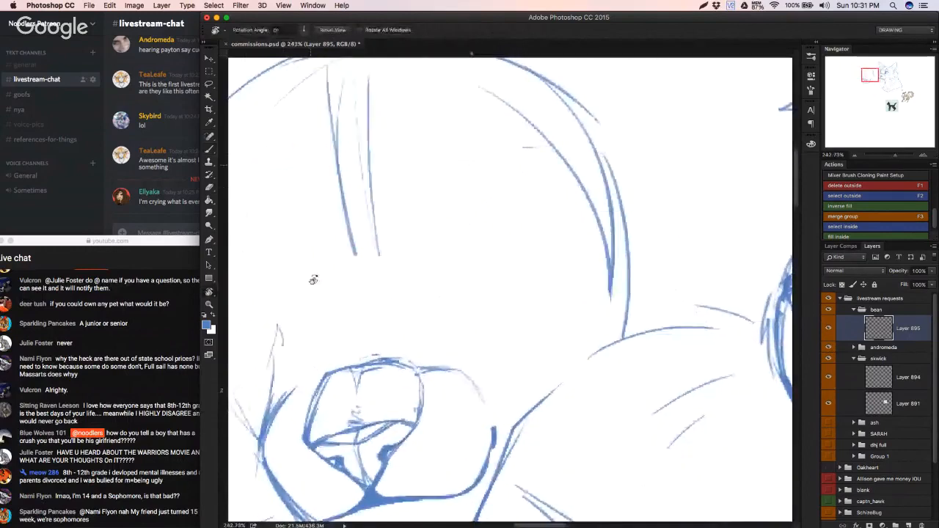
key(b)
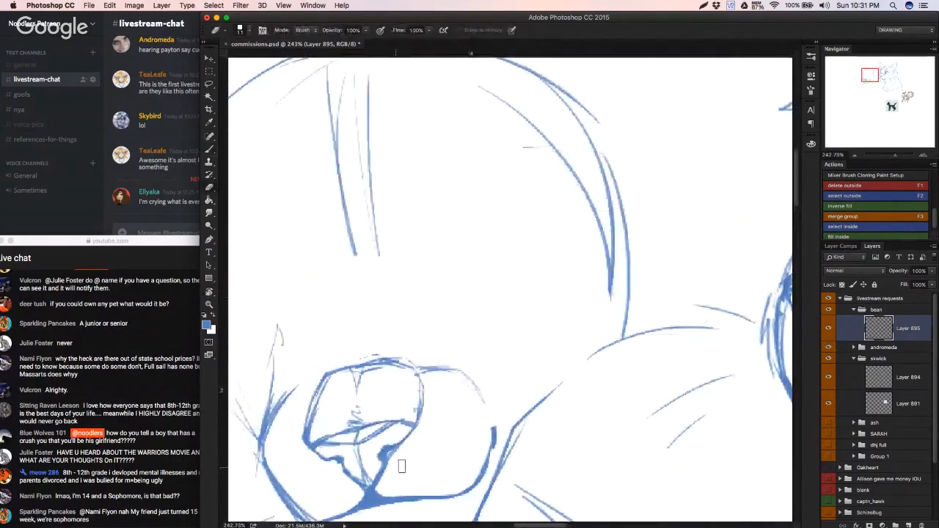
key(b)
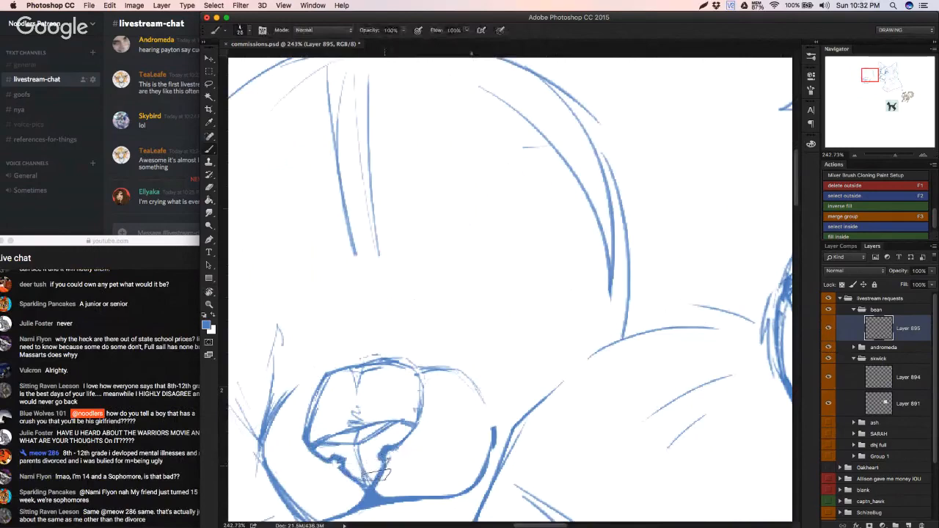
Step: Rework the nostrils and lower nose edges with small brush and eraser strokes, undoing poor ones
mouse_move(371, 478)
mouse_down()
mouse_move(399, 447)
mouse_move(347, 468)
mouse_move(369, 468)
mouse_move(361, 468)
mouse_up()
key(super+z)
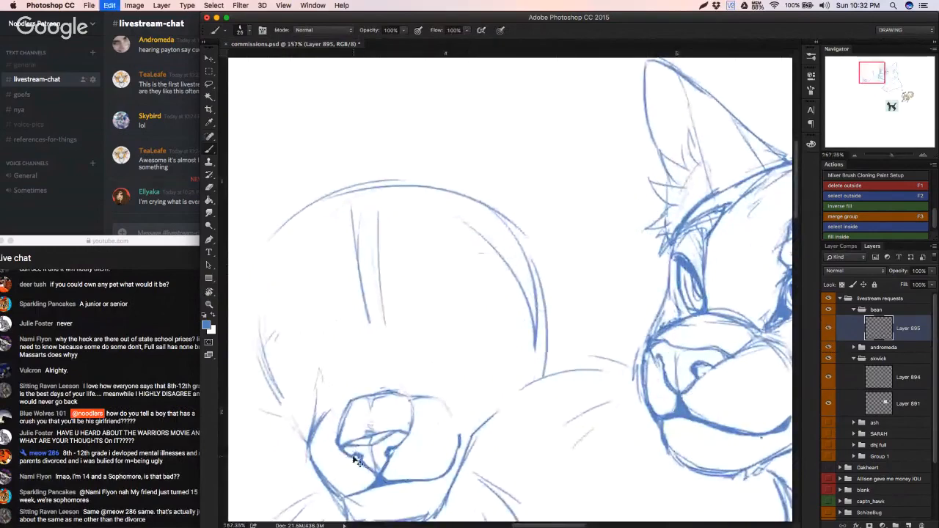
key(super+z)
key(super+z)
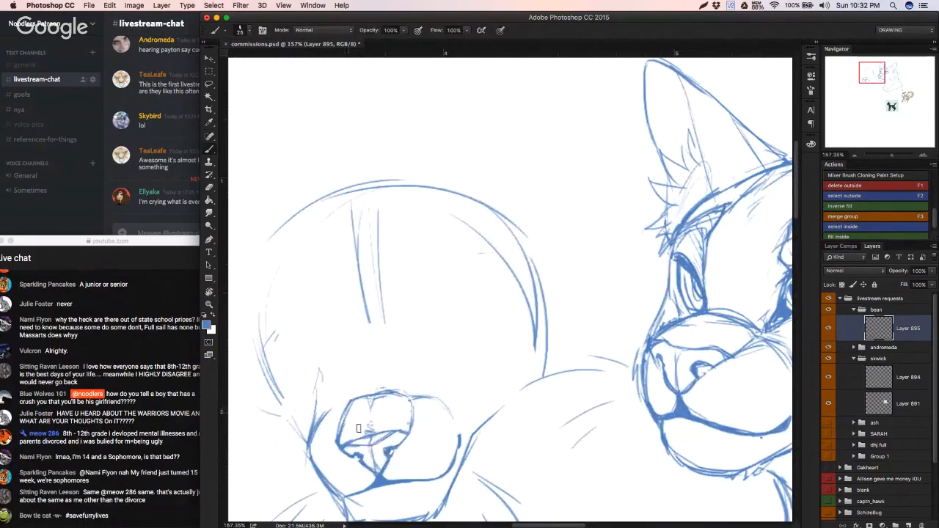
key(e)
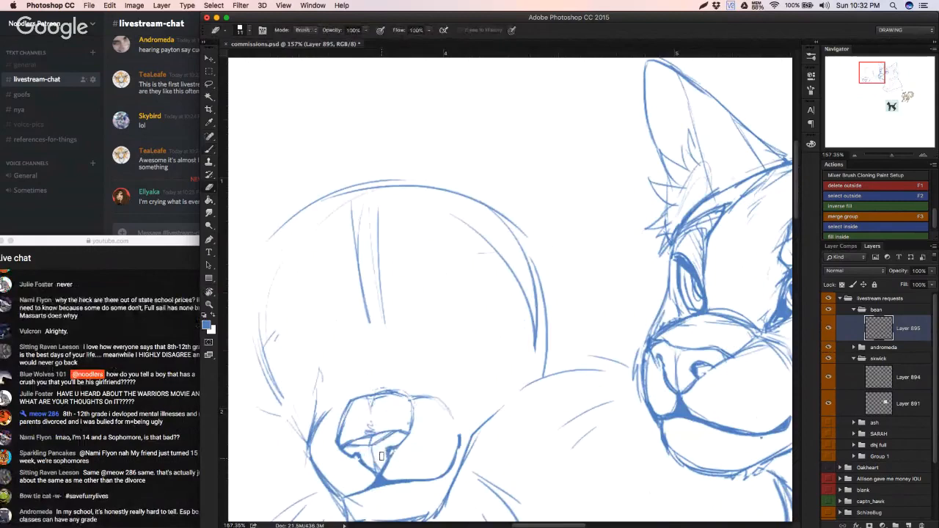
key(super+z)
key(super+z)
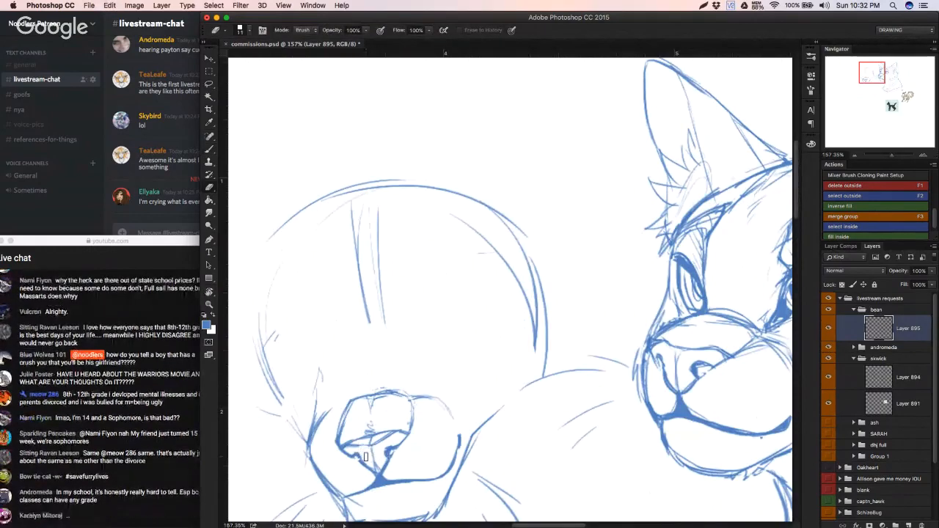
key(b)
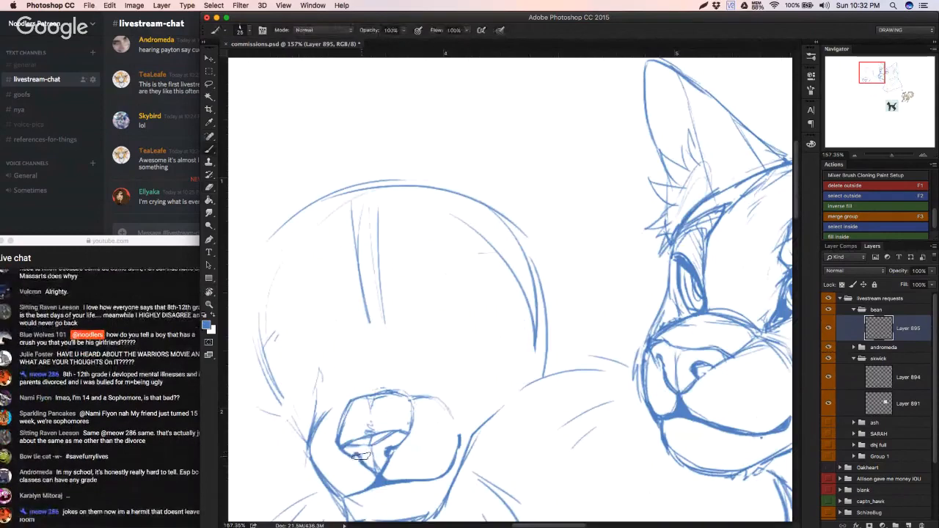
drag(345, 452, 364, 457)
key(super+z)
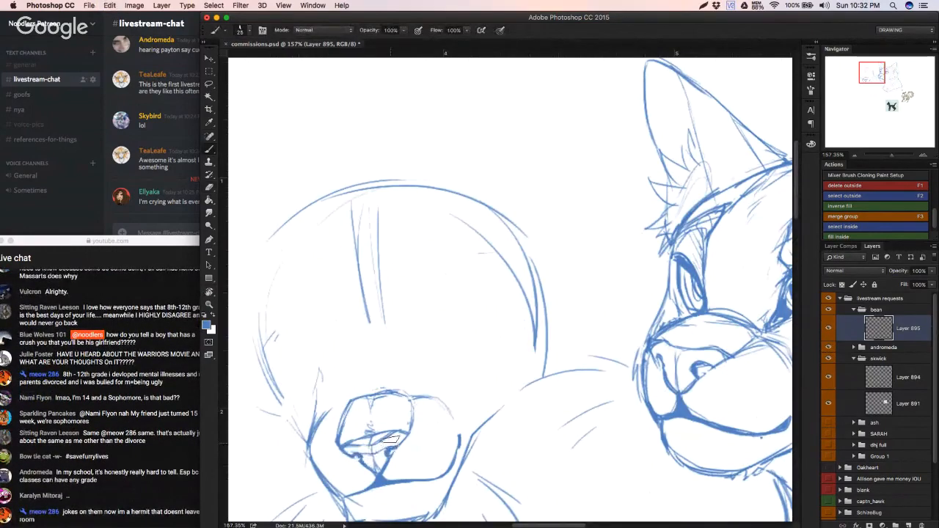
Step: Erase the doubled line along the nose's top edge and redraw it as one clean curve
key(e)
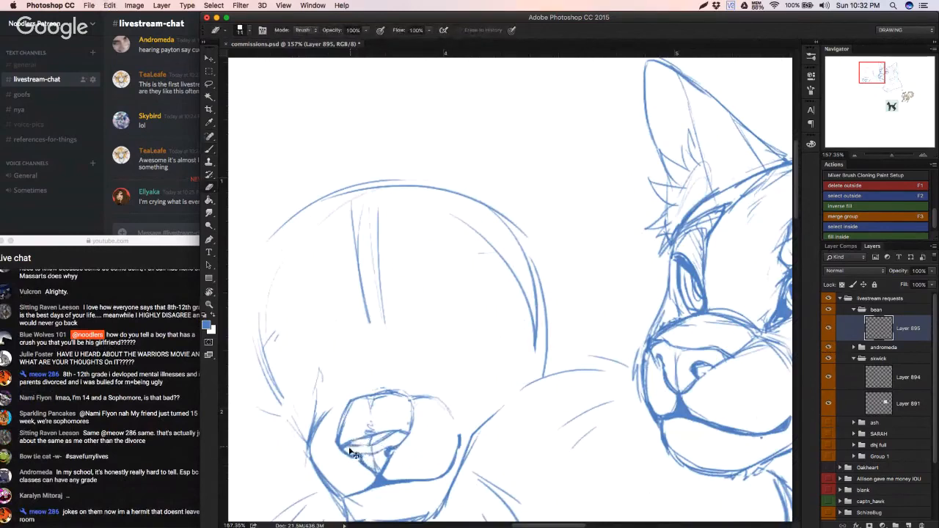
drag(350, 451, 391, 435)
key(super+z)
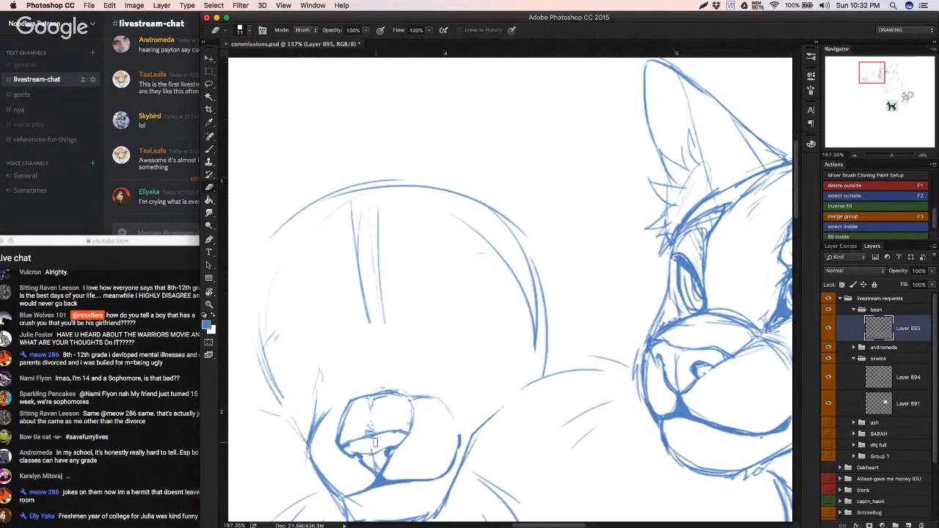
key(b)
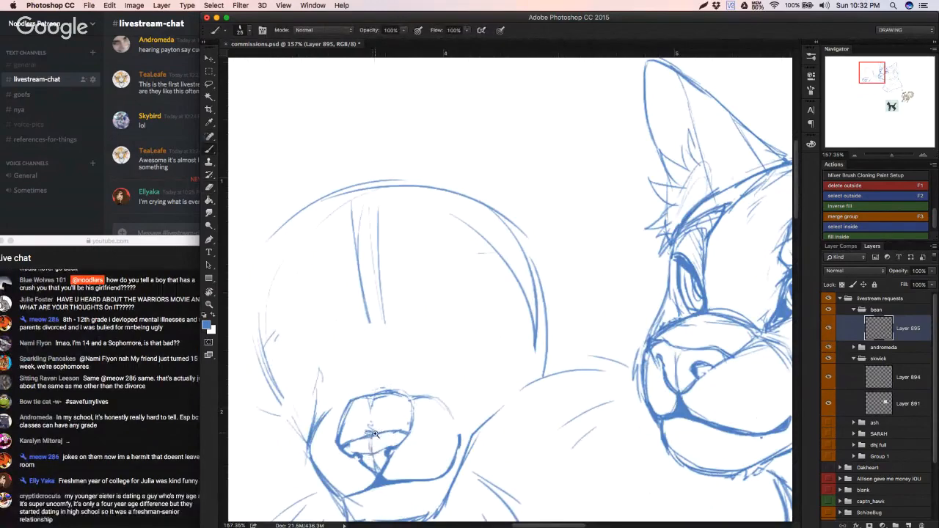
drag(373, 436, 389, 415)
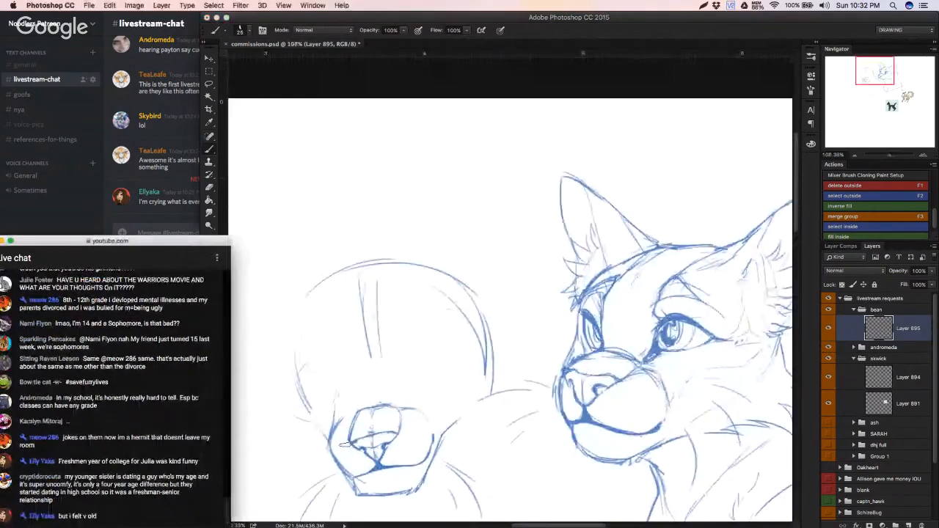
drag(389, 415, 355, 391)
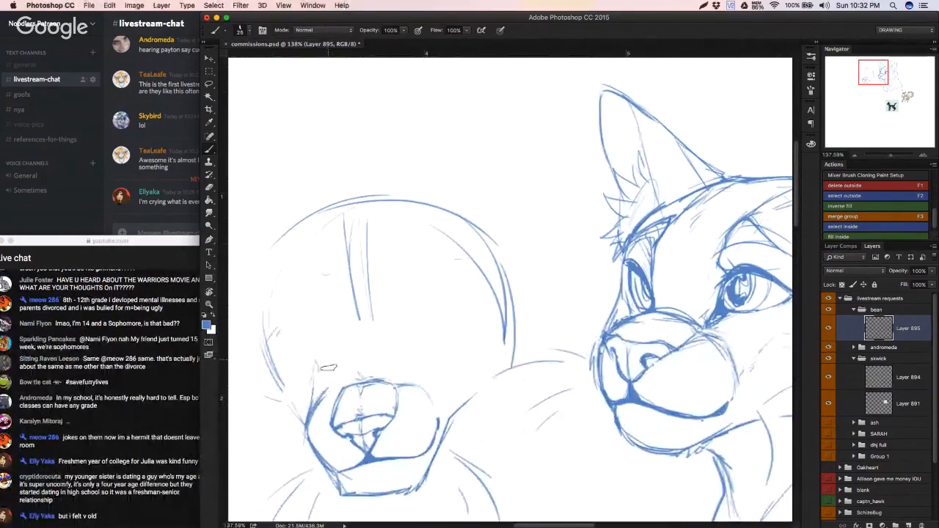
Step: Sketch a slanted line and a short crossing guide on the forehead beside the centre lines, undoing poor strokes
key(super+z)
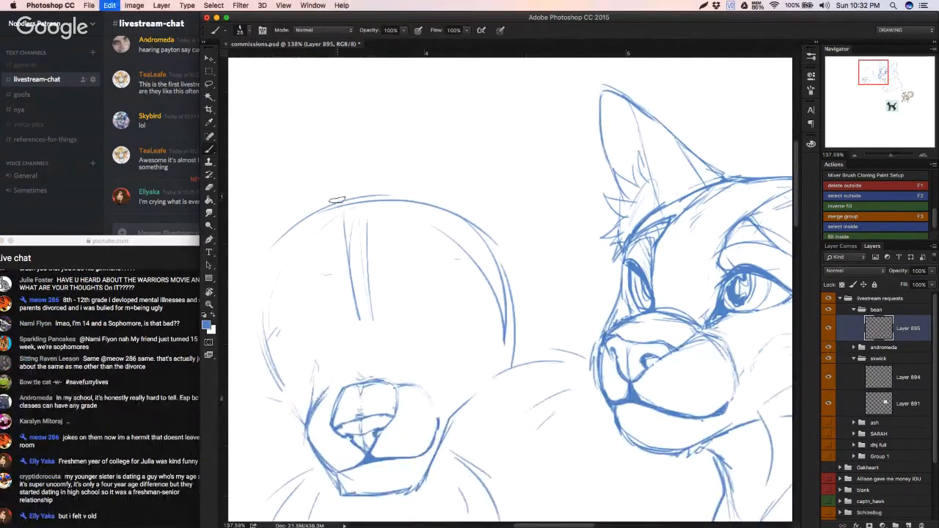
key(super+z)
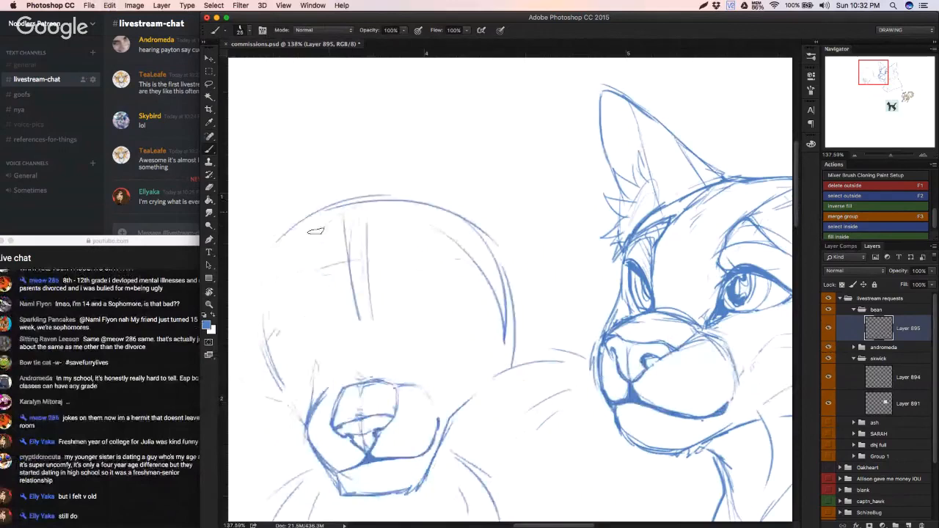
drag(304, 265, 362, 257)
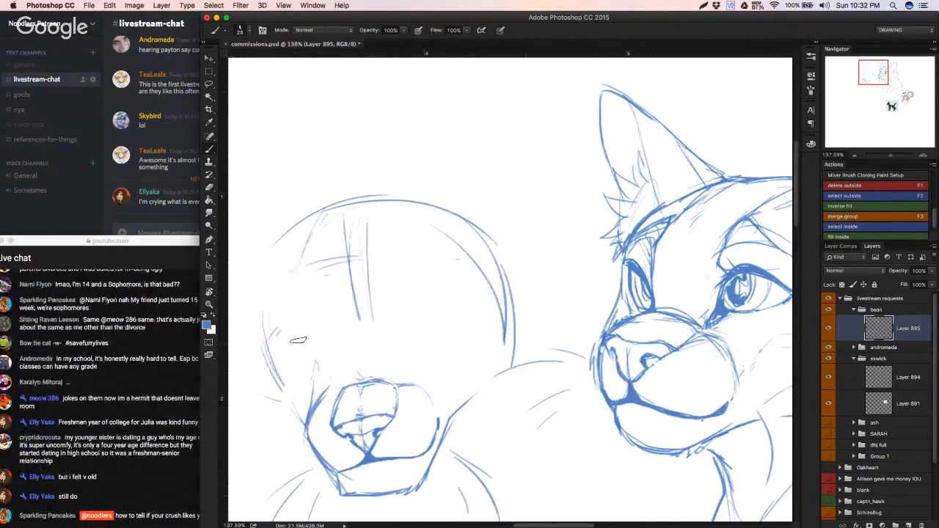
Step: Enlarge the whole head sketch slightly with Free Transform
mouse_move(344, 387)
mouse_down()
mouse_move(306, 398)
mouse_move(317, 404)
mouse_move(333, 383)
mouse_move(484, 378)
mouse_move(405, 385)
mouse_move(297, 367)
mouse_move(308, 367)
mouse_up()
key(v)
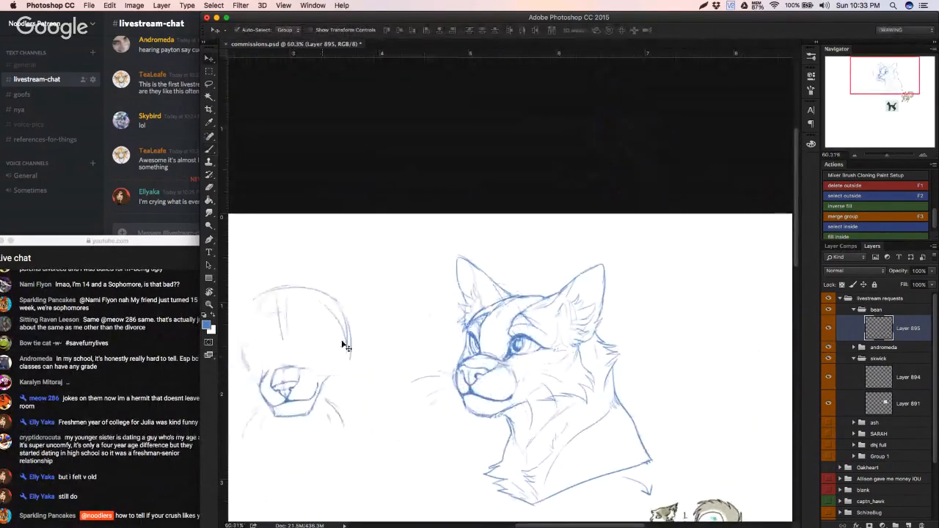
key(super+t)
drag(352, 284, 358, 340)
key(Return)
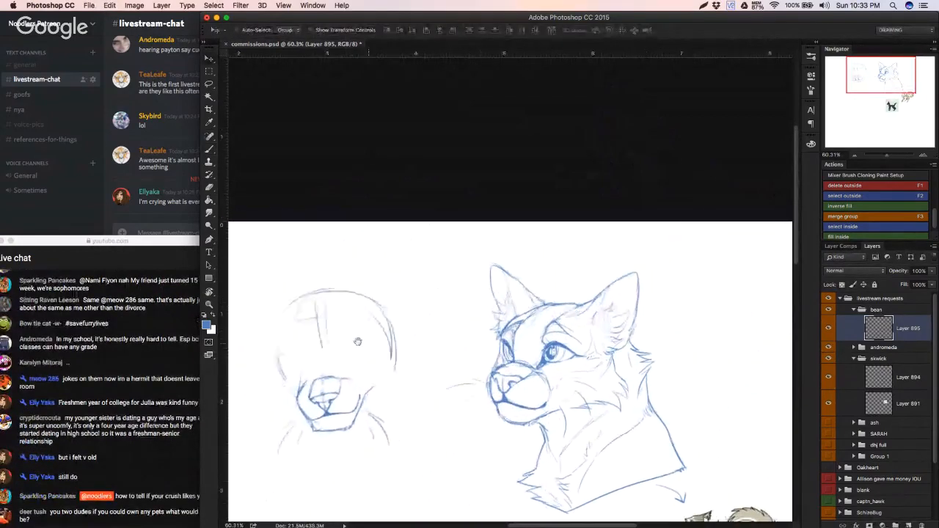
click(152, 433)
click(319, 382)
click(170, 422)
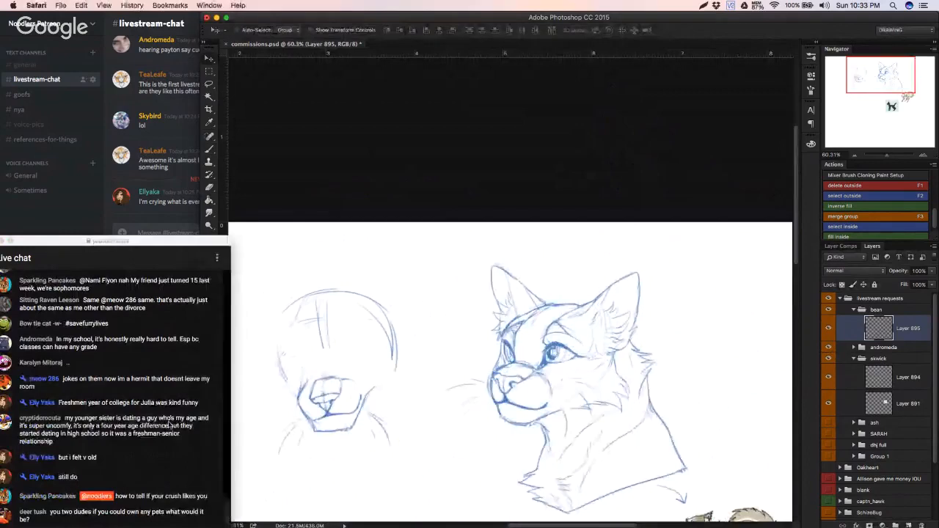
click(327, 403)
key(b)
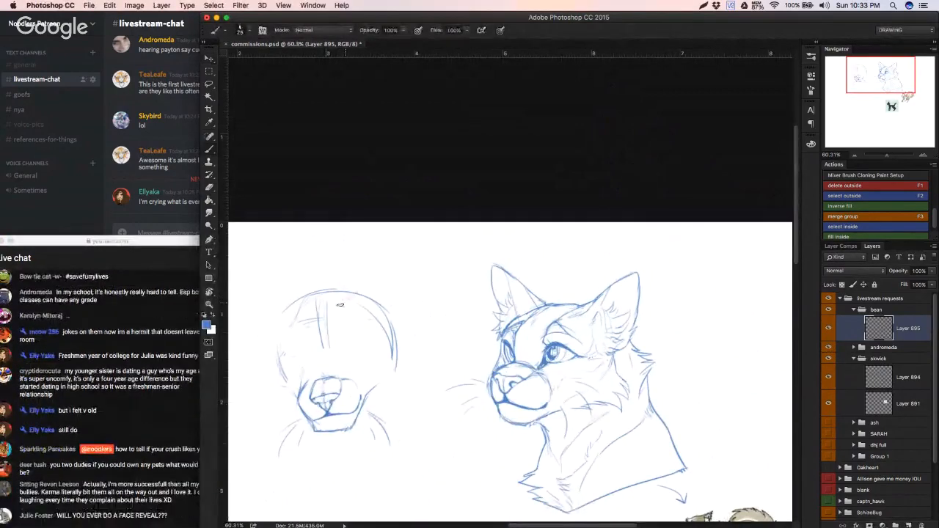
mouse_move(341, 302)
mouse_down()
mouse_move(392, 266)
mouse_move(373, 282)
mouse_move(427, 254)
mouse_move(415, 262)
mouse_move(422, 258)
mouse_move(389, 338)
mouse_up()
key(super+z)
key(super+alt+z)
key(super+alt+z)
key(super+alt+z)
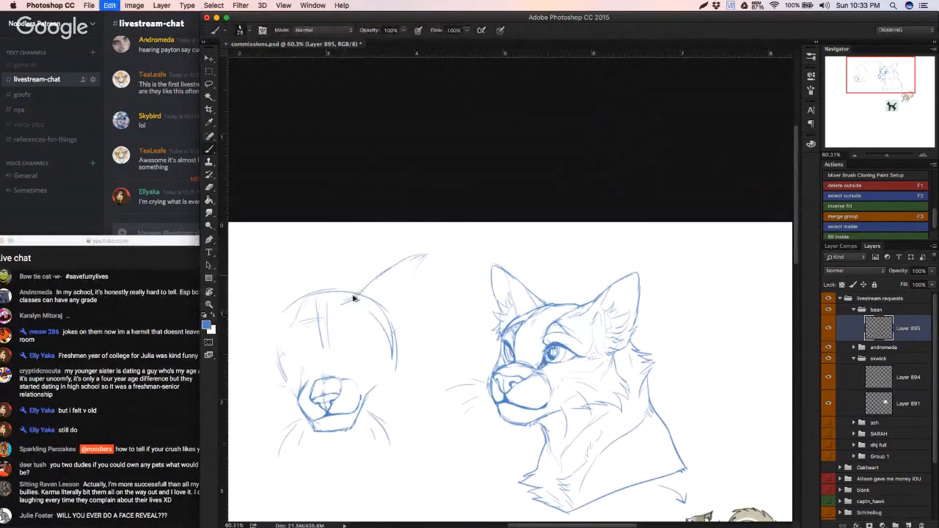
key(super+alt+z)
key(super+alt+z)
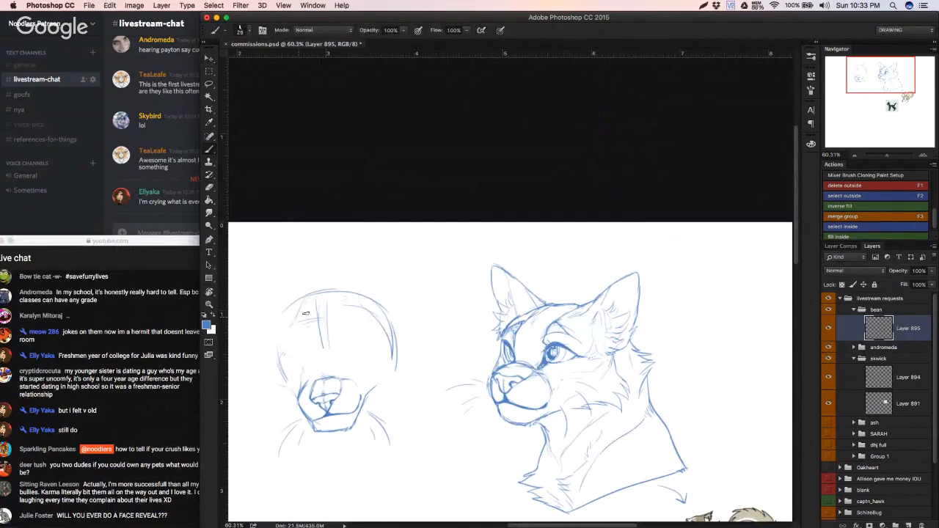
mouse_move(304, 308)
mouse_down()
mouse_move(247, 291)
mouse_move(330, 307)
mouse_up()
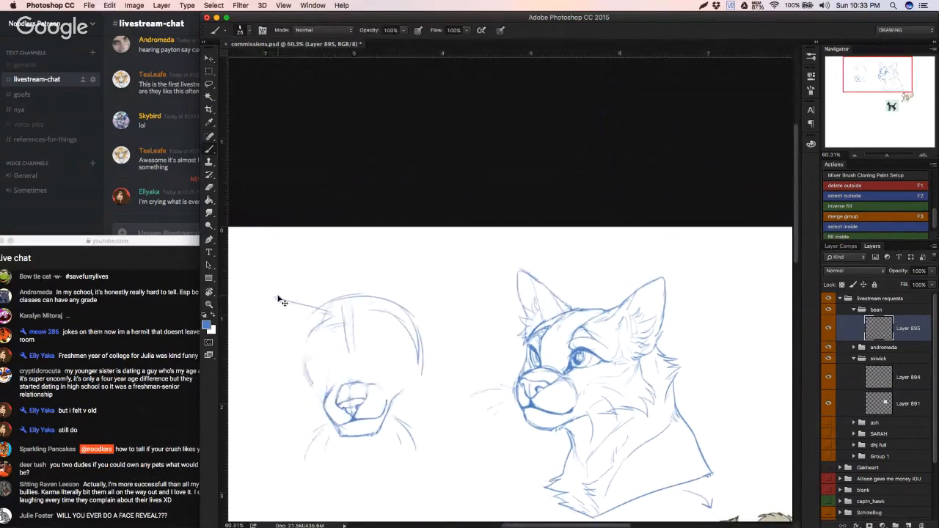
key(super+alt+z)
mouse_move(254, 307)
mouse_down()
mouse_move(287, 328)
mouse_move(406, 347)
mouse_up()
key(super+alt+z)
key(super+alt+z)
key(super+alt+z)
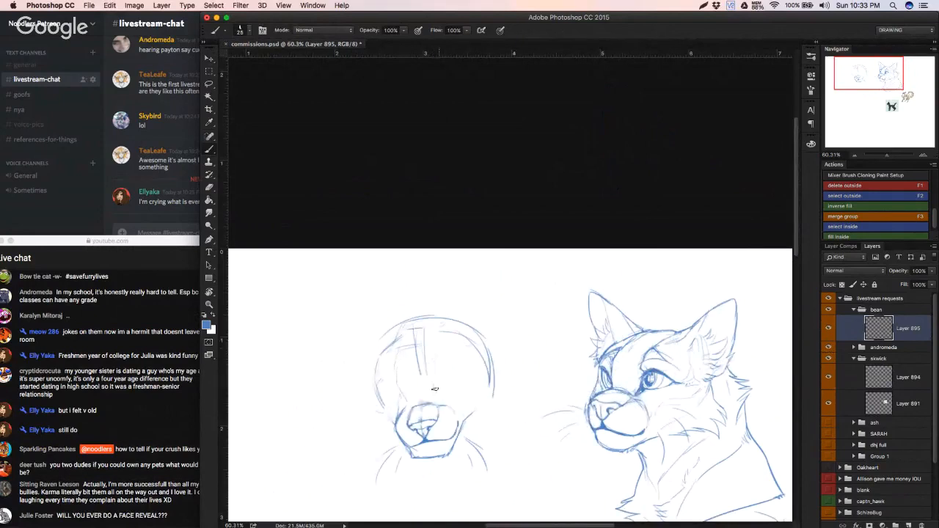
Step: Sketch light construction lines from the forehead down both sides of the nose bridge to the muzzle
drag(452, 350, 479, 328)
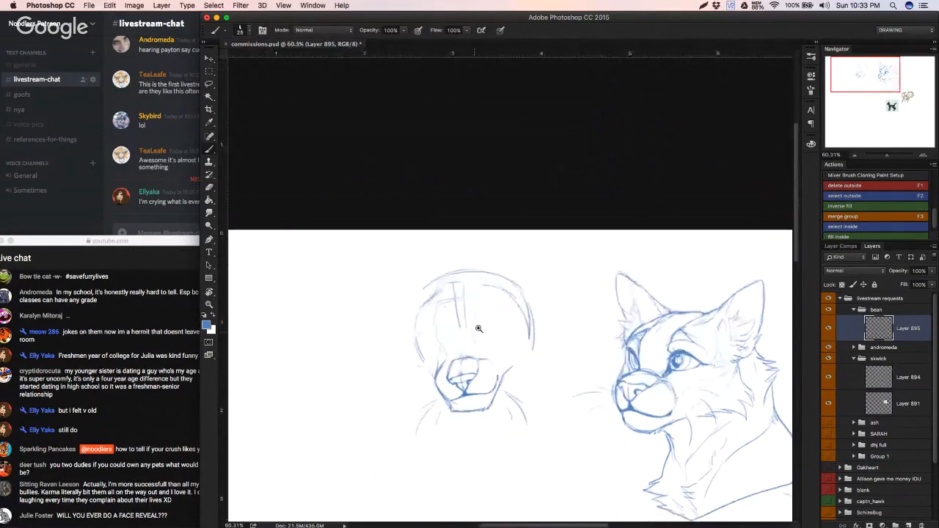
ctrl+click(478, 329)
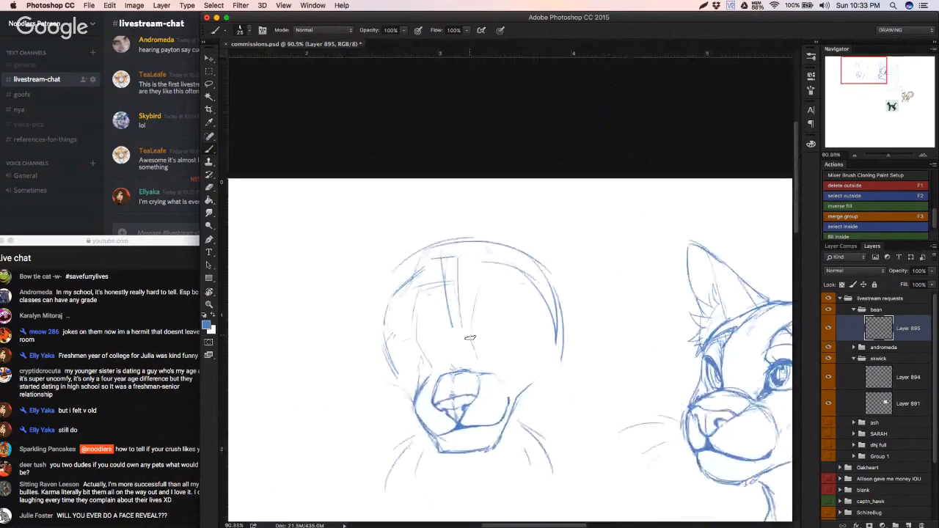
mouse_move(422, 285)
mouse_down()
mouse_move(417, 331)
mouse_move(432, 367)
mouse_up()
drag(466, 316, 473, 357)
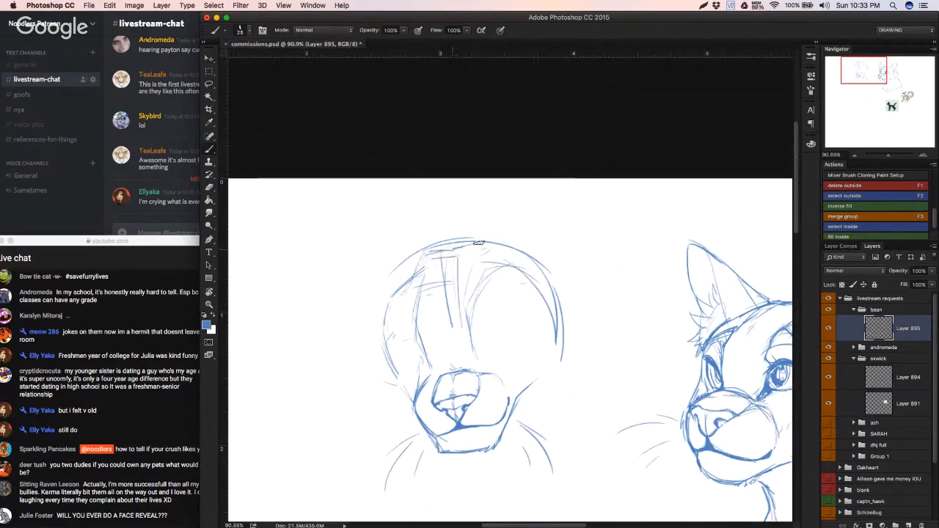
Step: Sketch the outline of the left-hand ear as a long pointed shape angled outward from the head, undoing the poor stroke
drag(428, 251, 348, 232)
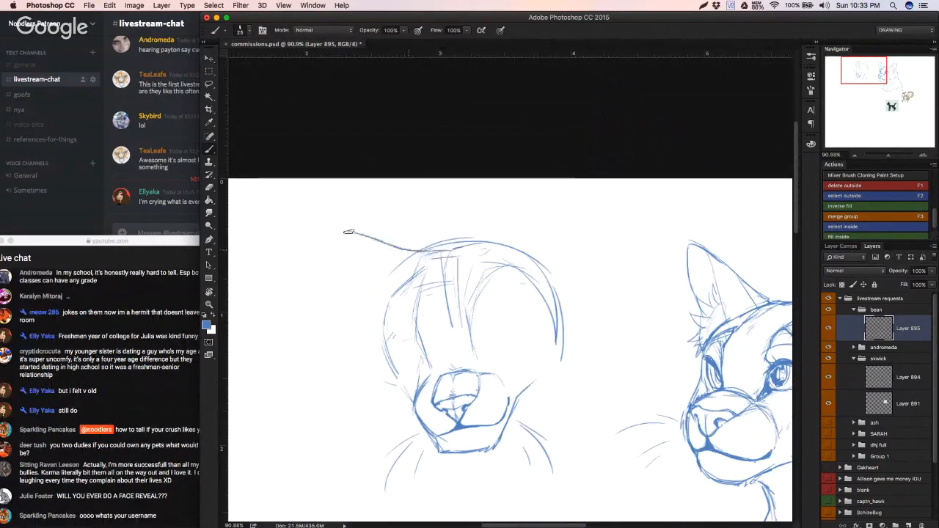
key(super+z)
mouse_move(433, 258)
mouse_down()
mouse_move(278, 218)
mouse_move(384, 321)
mouse_up()
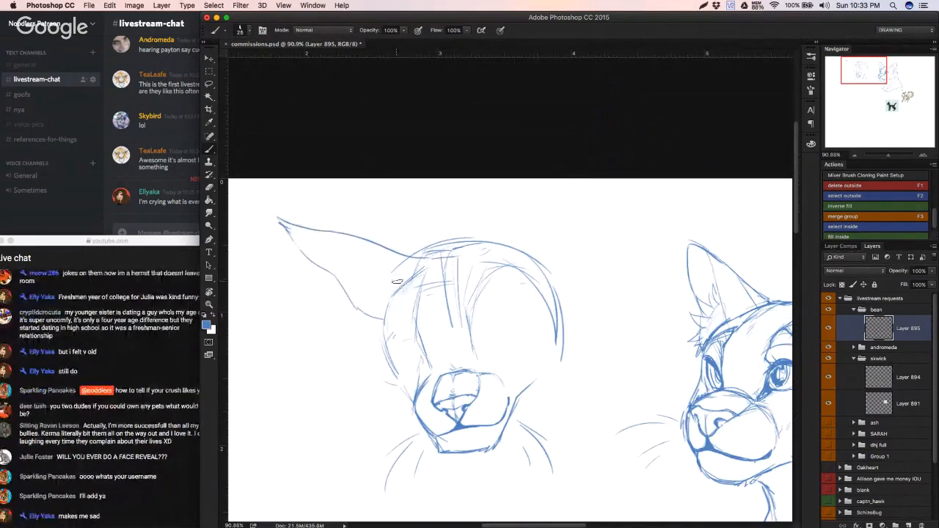
Step: Add the inner fold, fur strokes and base line to the left-hand ear, undoing poor strokes
drag(402, 284, 350, 243)
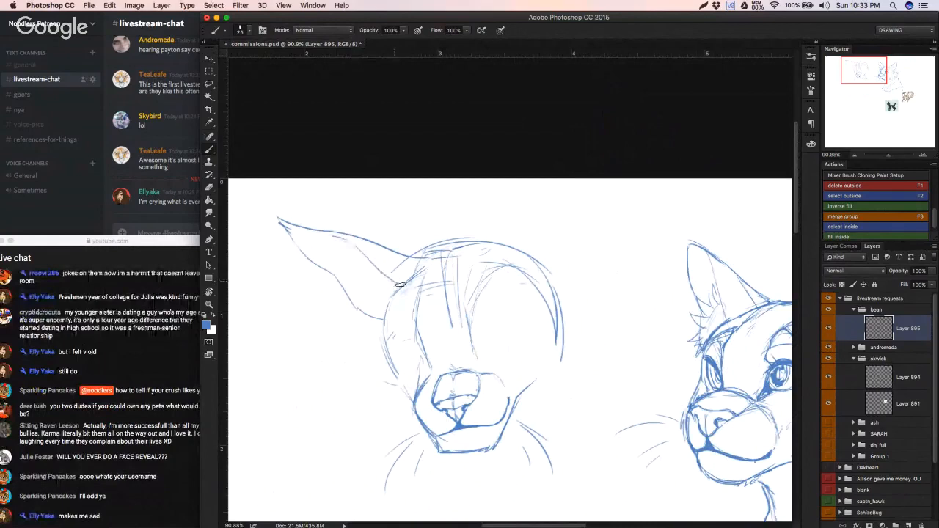
mouse_move(402, 286)
mouse_down()
mouse_move(368, 277)
mouse_move(383, 296)
mouse_up()
drag(347, 272, 347, 281)
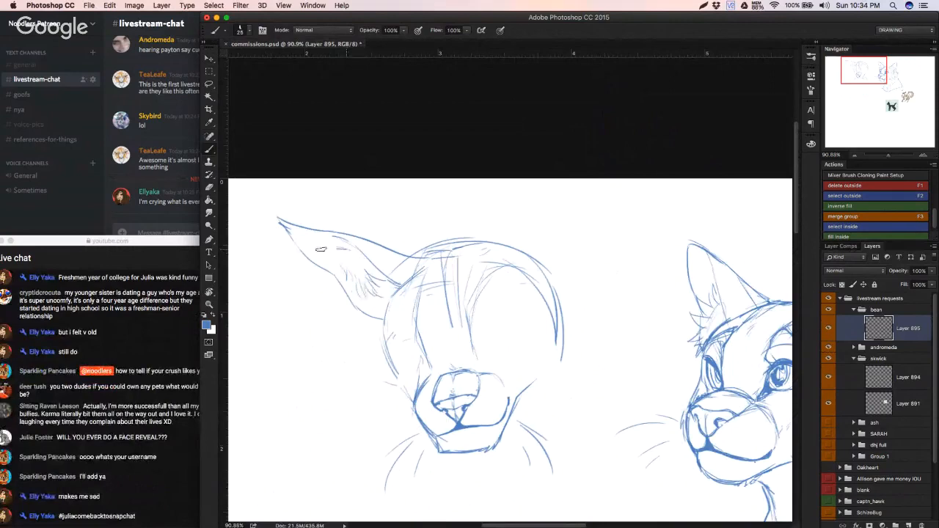
drag(364, 316, 383, 323)
key(super+alt+z)
key(super+alt+z)
key(super+alt+z)
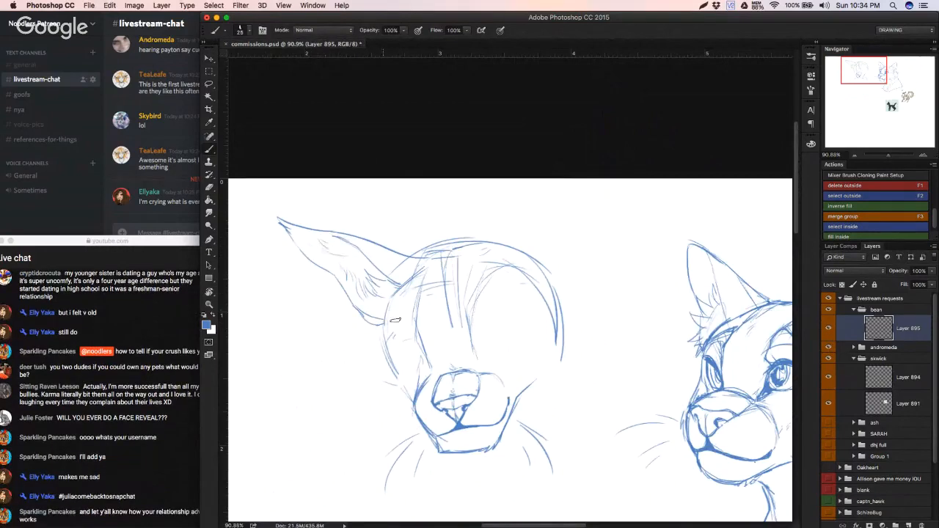
Step: Erase the left-hand contour of the head and redraw it from the ear base down to the muzzle, undoing poor strokes
key(e)
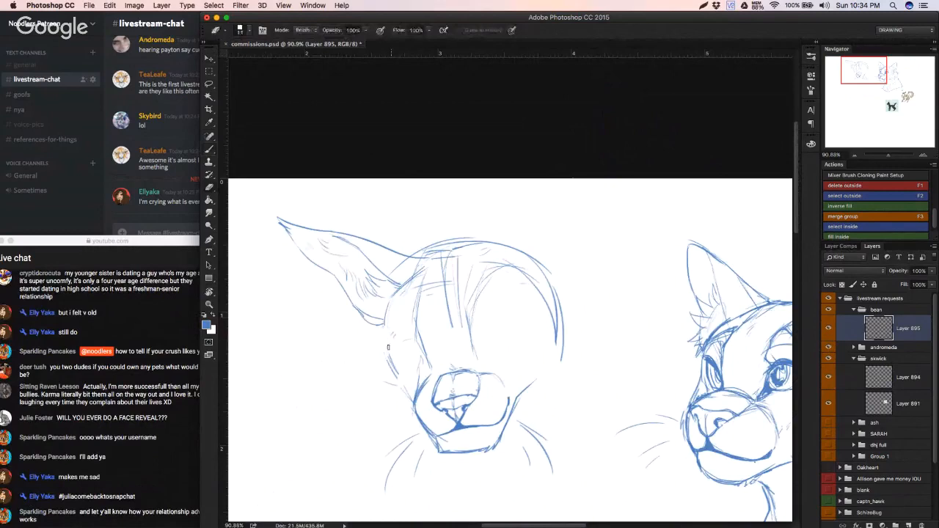
drag(388, 349, 409, 400)
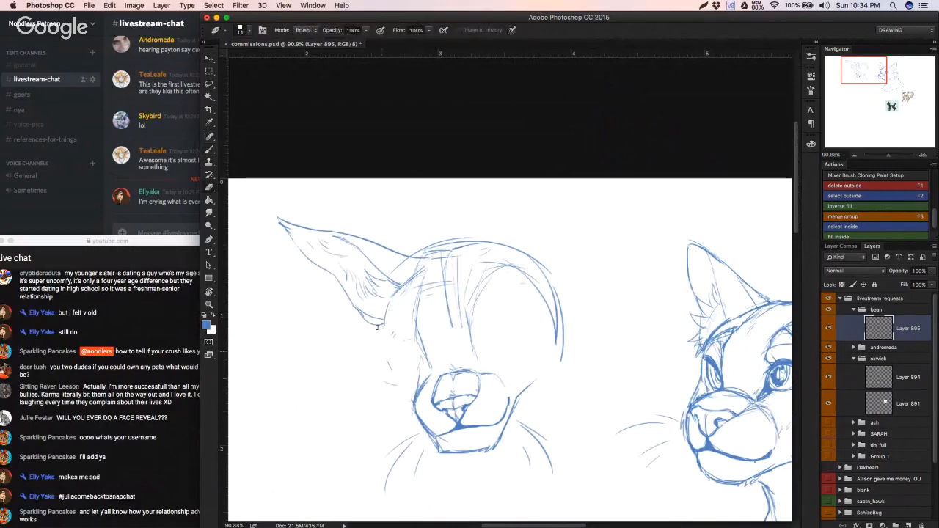
key(b)
mouse_move(386, 311)
mouse_down()
mouse_move(383, 337)
mouse_move(396, 358)
mouse_up()
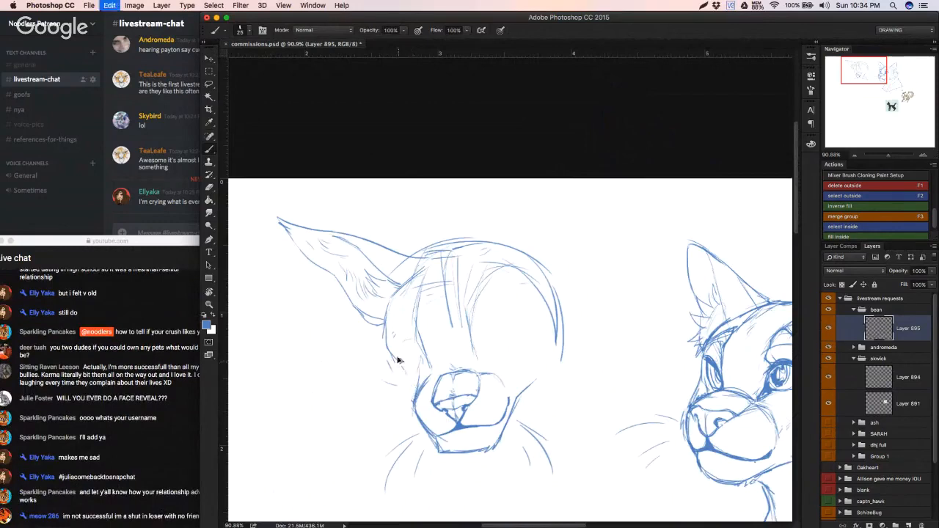
drag(385, 324, 392, 360)
drag(385, 327, 395, 366)
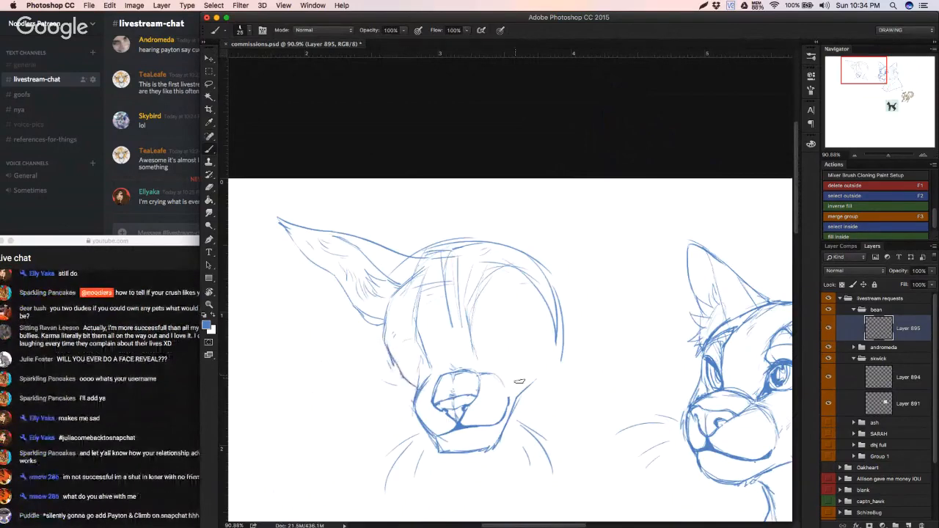
key(super+z)
drag(396, 366, 415, 393)
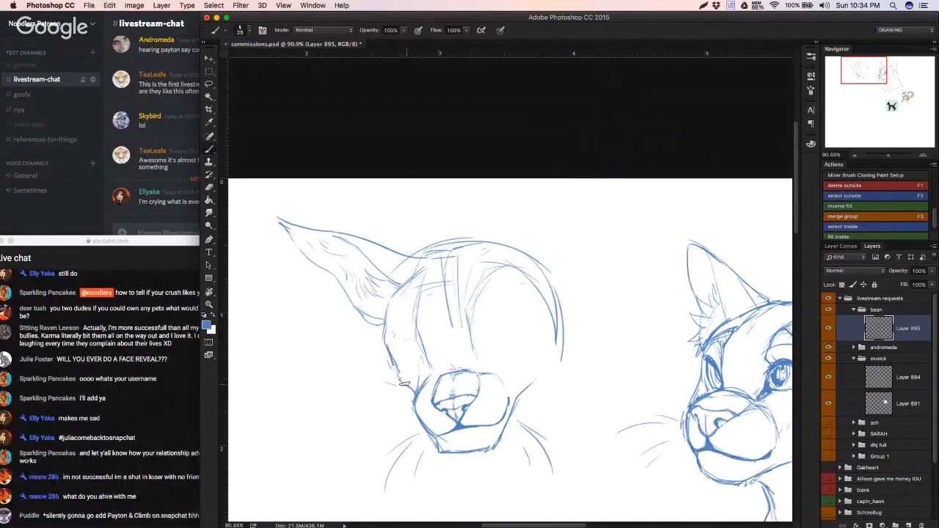
key(super+z)
click(173, 444)
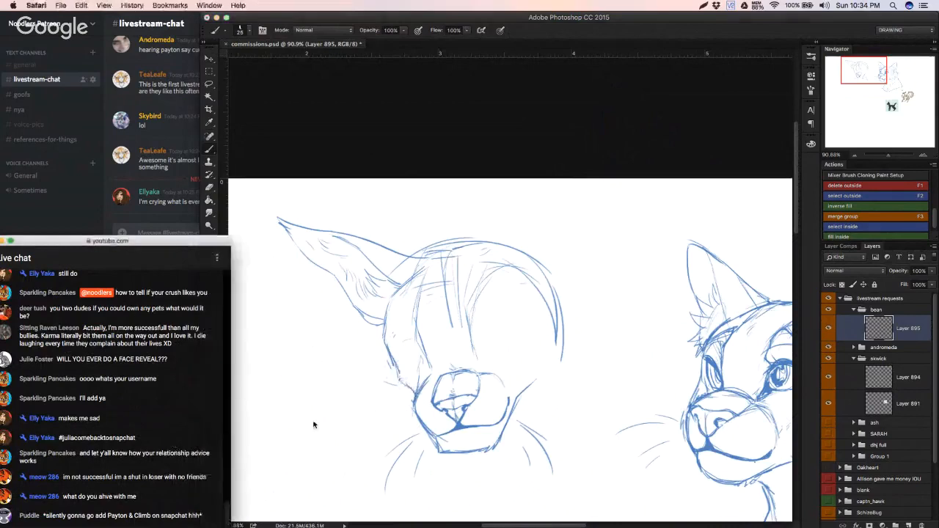
click(315, 425)
drag(402, 373, 416, 390)
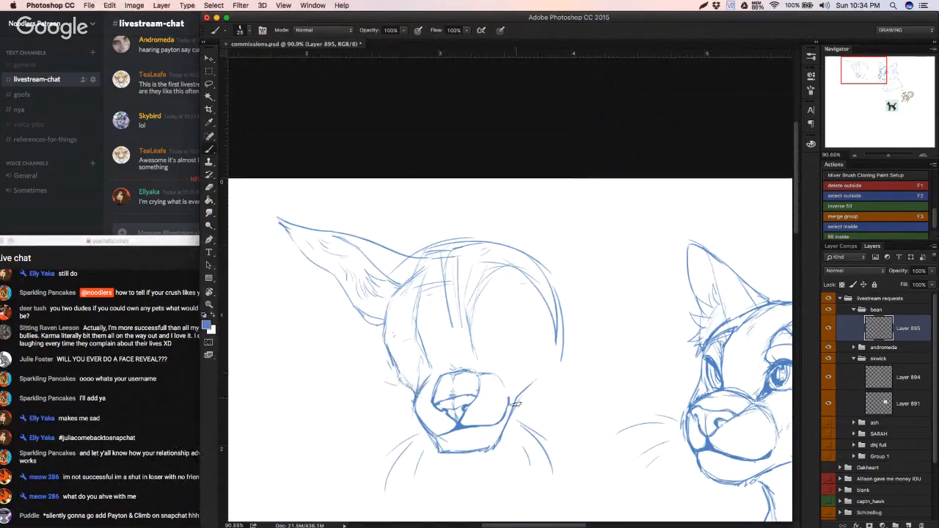
Step: Draw the right-hand cheek line from the muzzle up to the skull curve and erase the stray outer contour
drag(516, 402, 546, 370)
key(e)
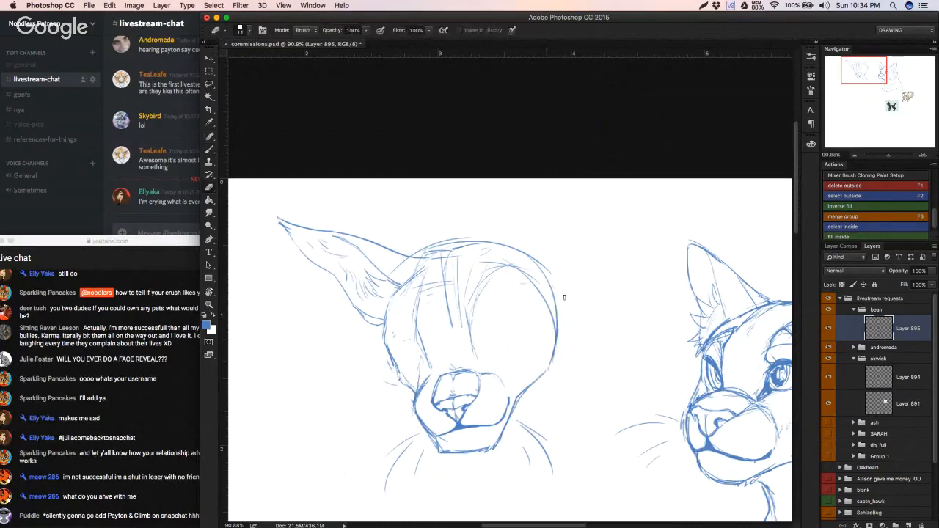
key(b)
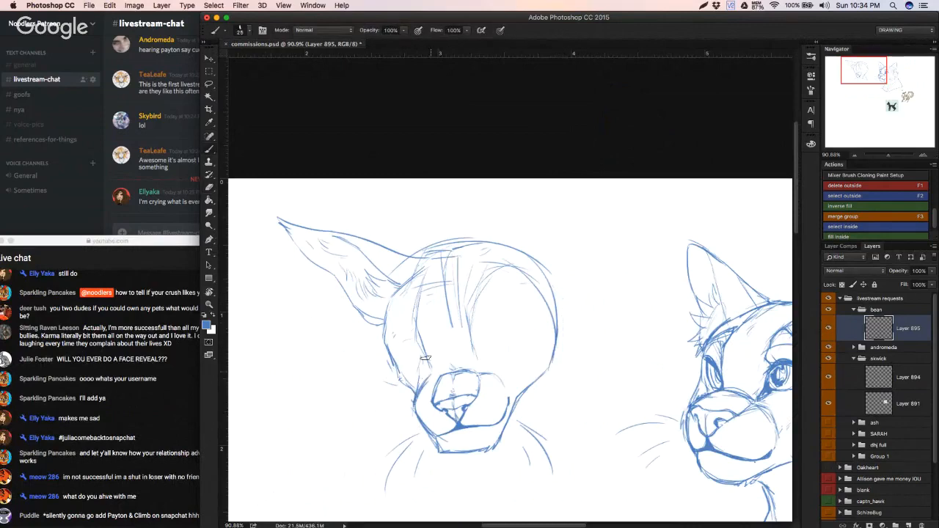
Step: Darken the nose bridge sides and sketch the right-hand eye's inner corner and upper lid, erasing excess line
mouse_move(468, 323)
mouse_down()
mouse_move(476, 366)
mouse_move(427, 300)
mouse_up()
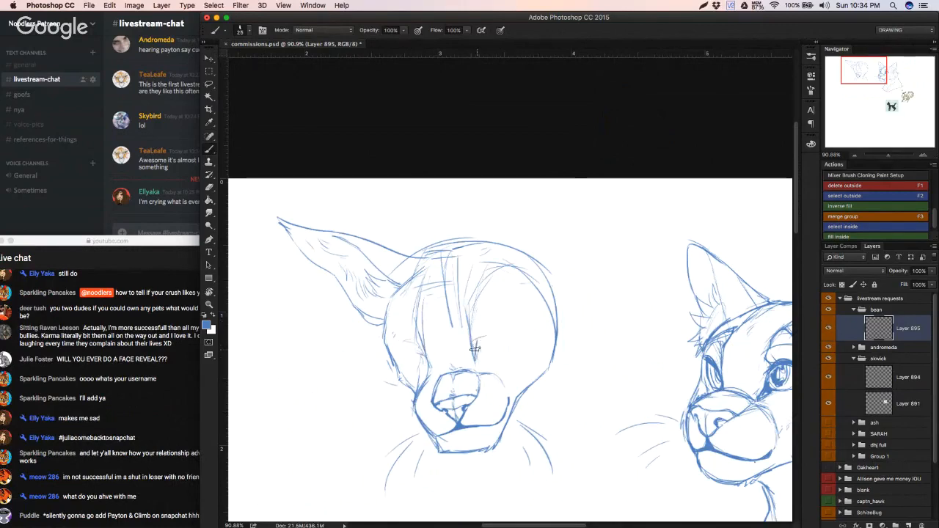
drag(475, 339, 525, 335)
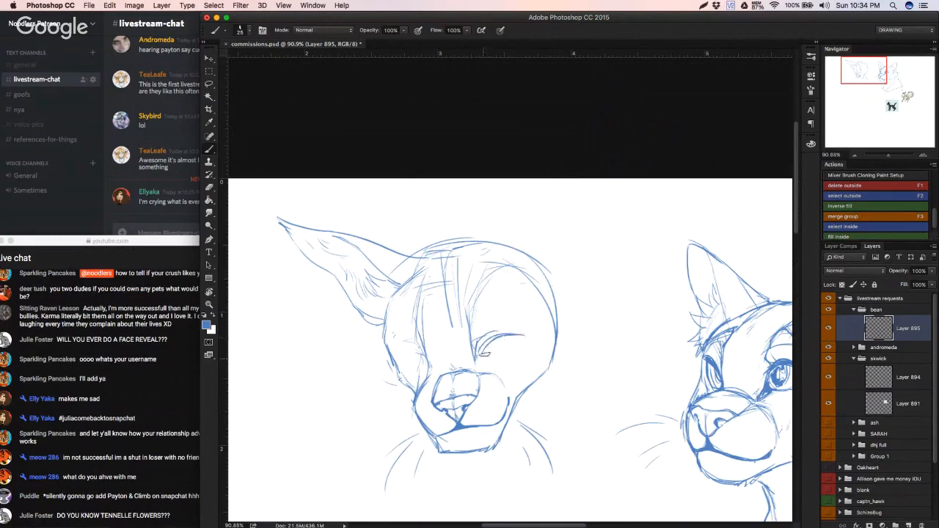
mouse_move(480, 358)
mouse_down()
mouse_move(512, 336)
mouse_move(503, 337)
mouse_up()
key(e)
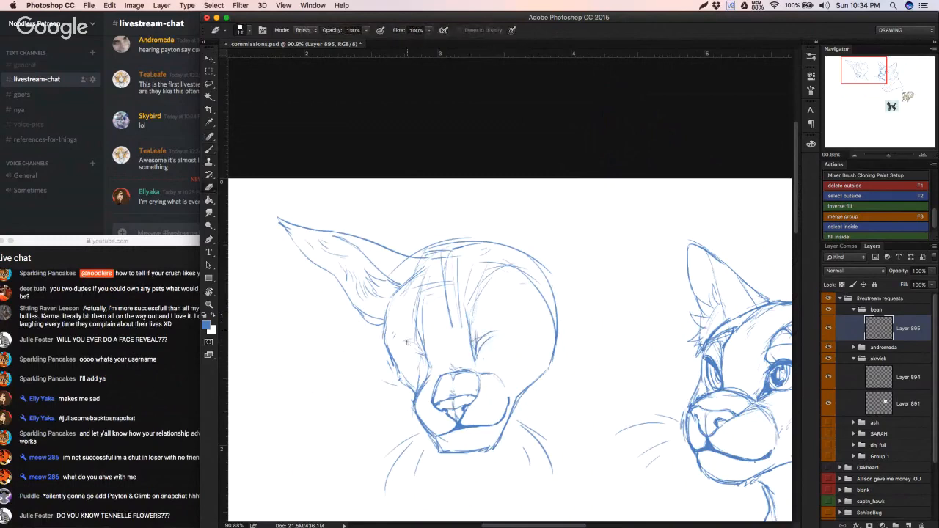
key(b)
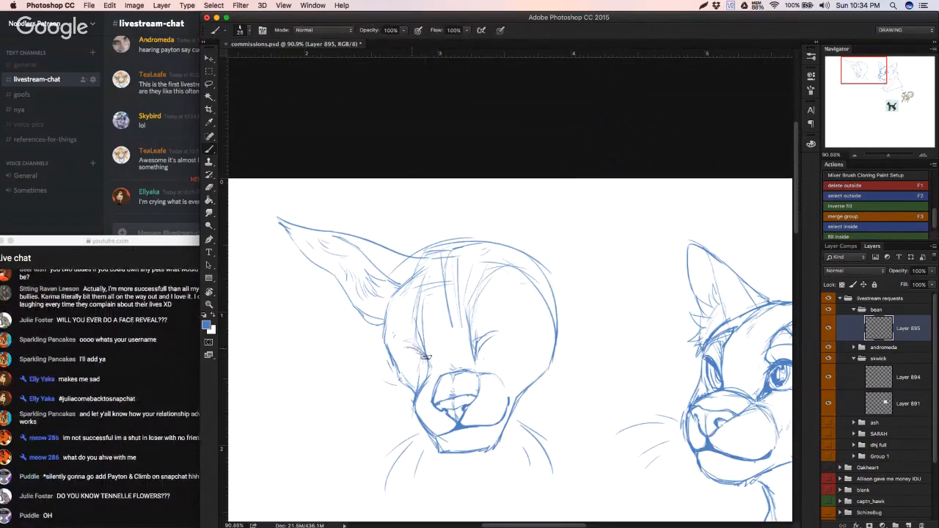
Step: Sketch the left-hand eye's outline and fill in dark oval pupils in both eyes, undoing poor strokes
mouse_move(426, 357)
mouse_down()
mouse_move(395, 354)
mouse_move(413, 371)
mouse_up()
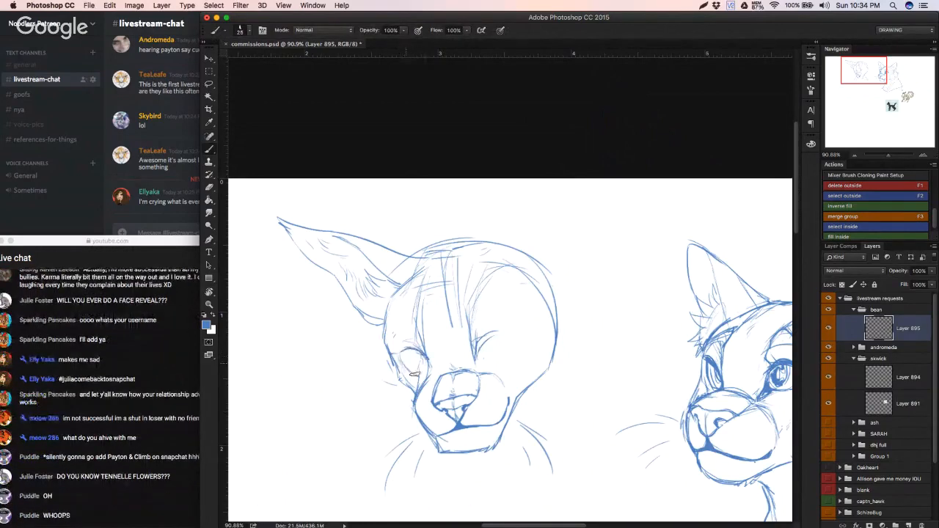
key(alt+super+z)
mouse_move(403, 354)
mouse_down()
mouse_move(406, 371)
mouse_move(426, 367)
mouse_move(416, 368)
mouse_up()
key(super+z)
drag(502, 357, 516, 334)
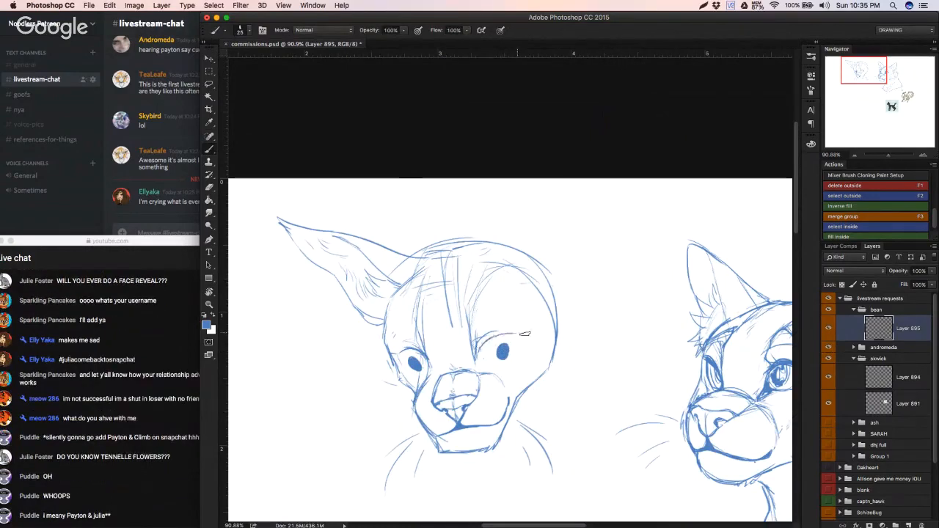
Step: Erase stray lines on the nose, adjust the lassoed nose with Free Transform, and redraw its connection to the mouth
key(e)
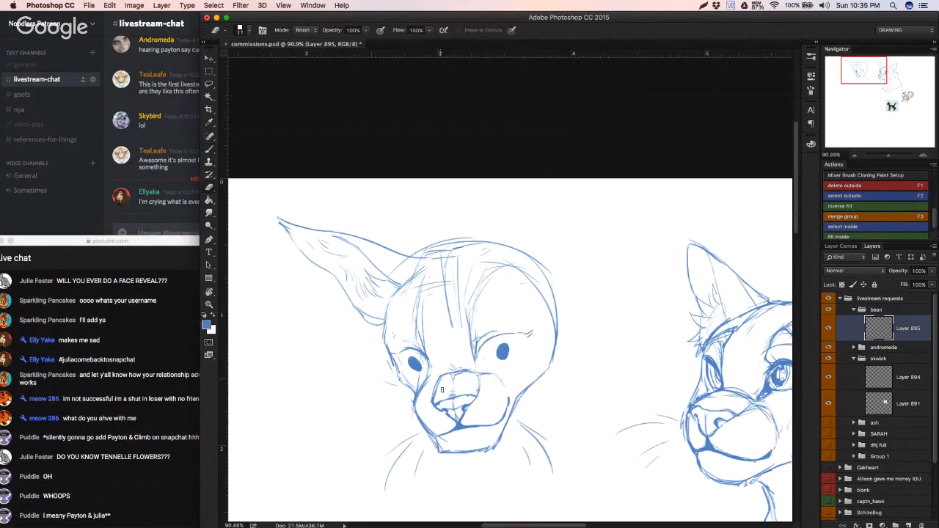
mouse_move(440, 377)
mouse_down()
mouse_move(449, 424)
mouse_move(461, 426)
mouse_move(486, 395)
mouse_move(511, 388)
mouse_move(495, 367)
mouse_move(457, 361)
mouse_move(432, 383)
mouse_move(455, 392)
mouse_up()
key(l)
key(ctrl+t)
key(Return)
key(ctrl+d)
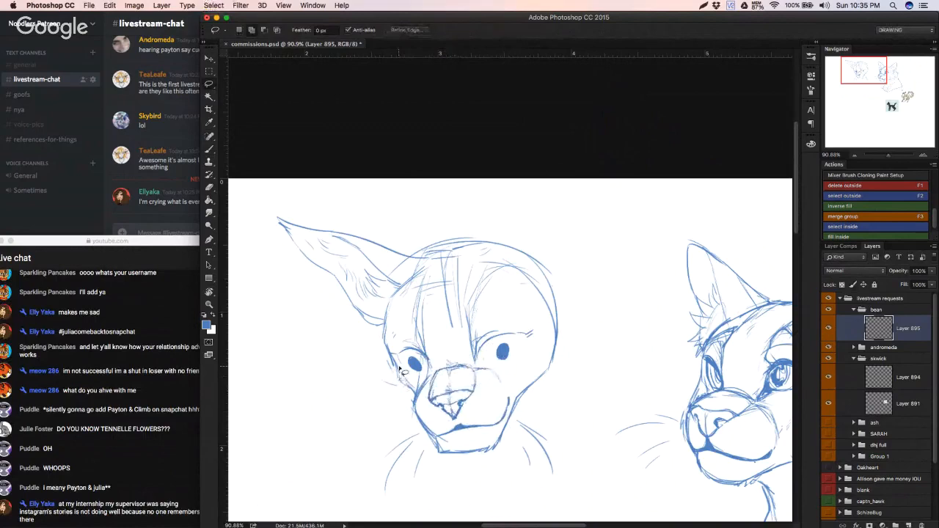
key(e)
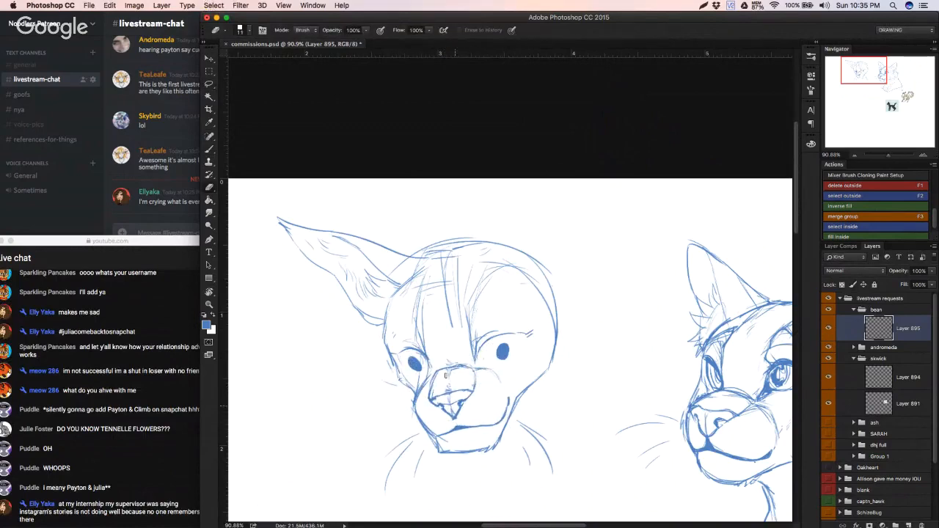
key(b)
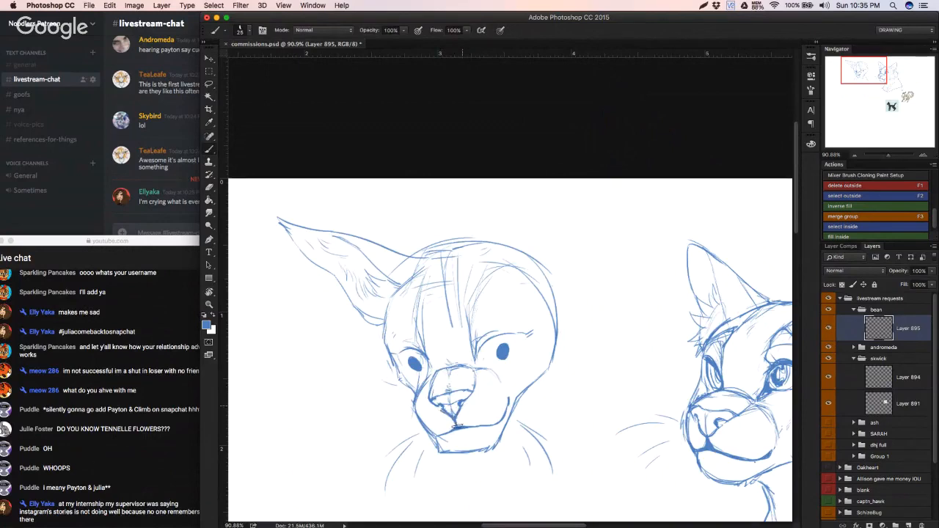
Step: Erase both eyes and the lower ends of the nose bridge lines with an 83 px eraser
key(e)
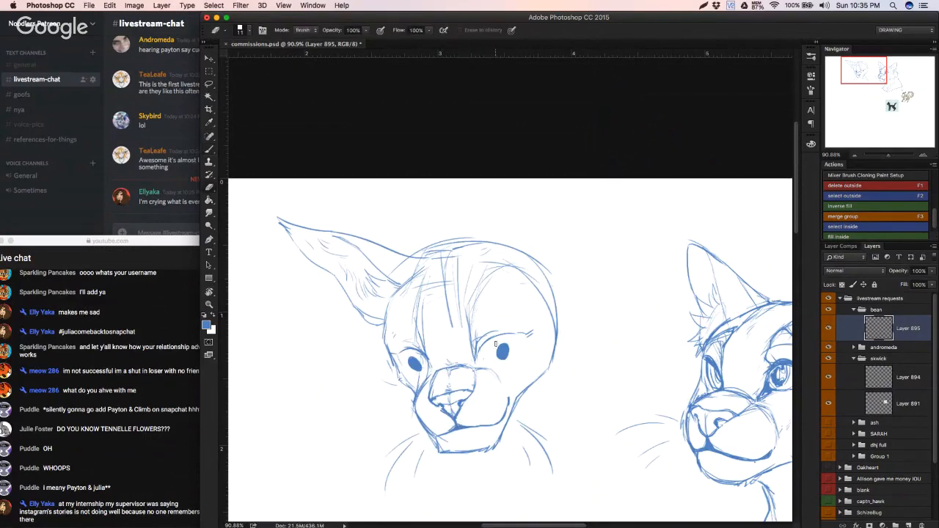
right_click(515, 325)
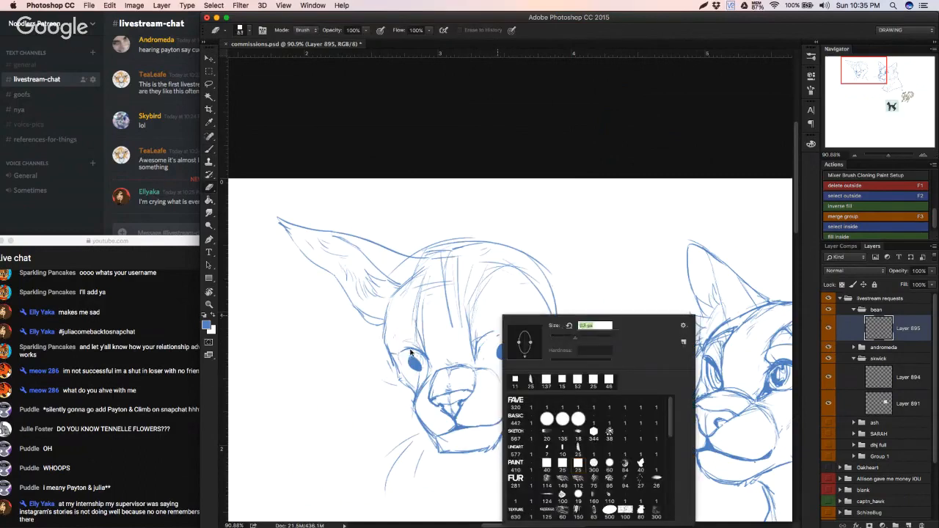
drag(410, 352, 497, 337)
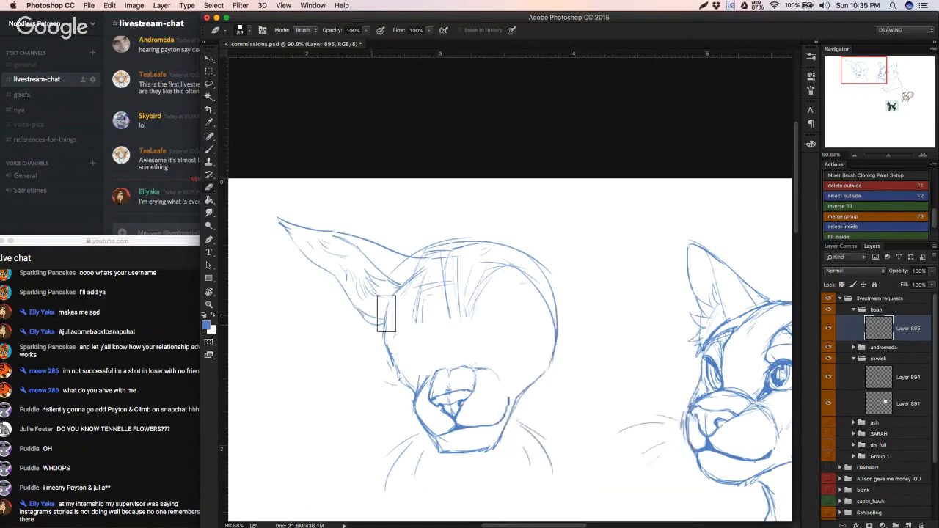
Step: Sketch the right-hand ear as a tall pointed outline rising from the skull, with an inner fold line
key(b)
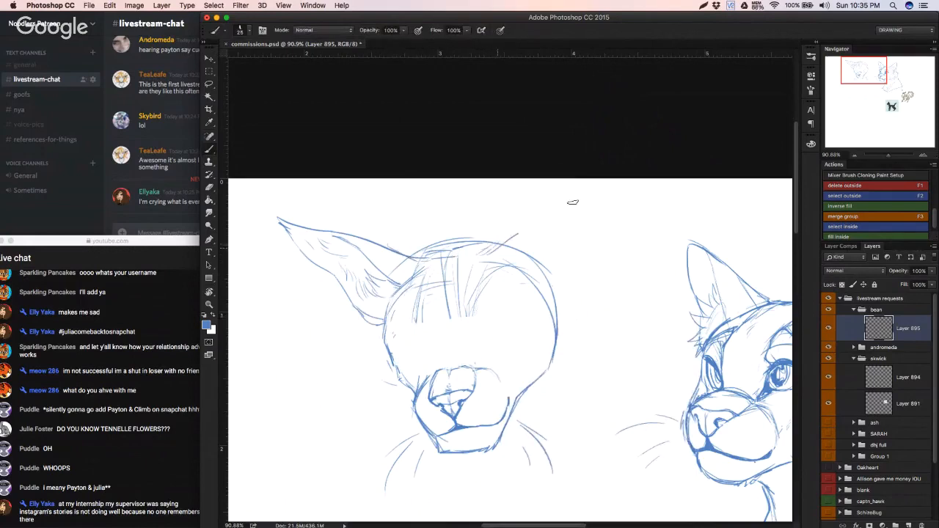
mouse_move(483, 253)
mouse_down()
mouse_move(597, 188)
mouse_move(585, 230)
mouse_up()
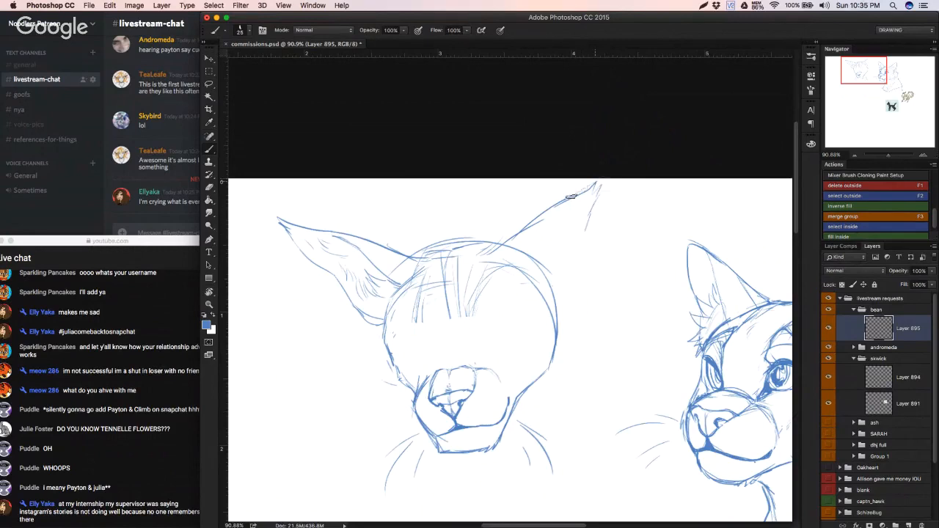
drag(603, 181, 573, 261)
drag(591, 225, 552, 306)
mouse_move(522, 275)
mouse_down()
mouse_move(548, 228)
mouse_move(540, 237)
mouse_move(588, 191)
mouse_up()
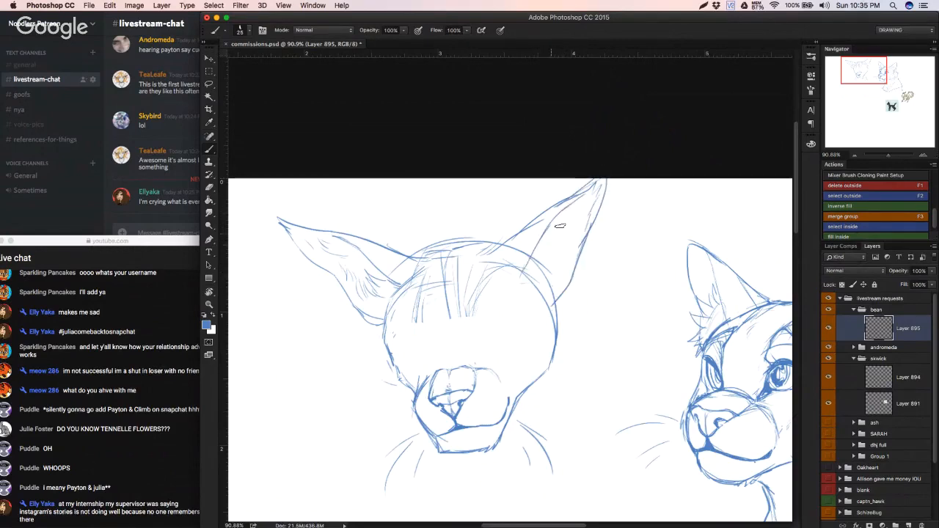
Step: Sketch short fur strokes inside the right-hand ear and at its base
mouse_move(560, 226)
mouse_down()
mouse_move(550, 254)
mouse_move(563, 256)
mouse_move(545, 275)
mouse_up()
drag(578, 213, 547, 281)
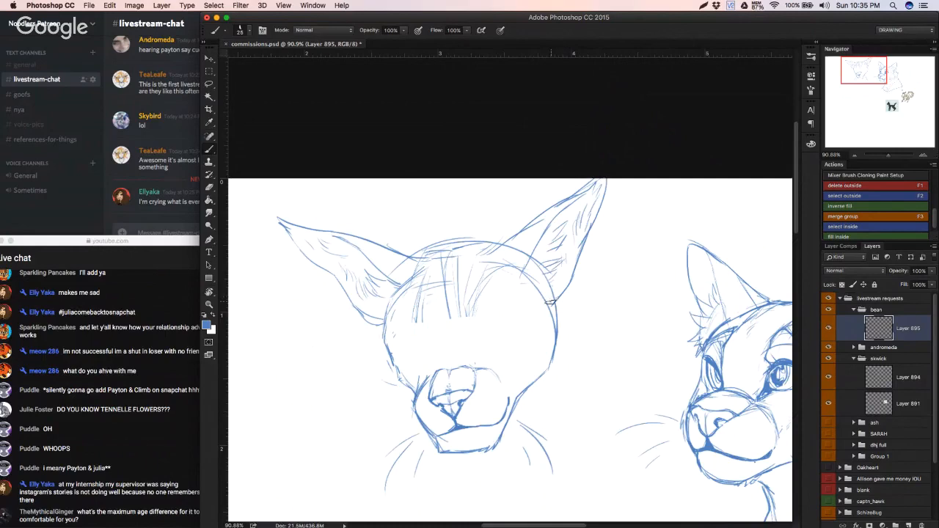
click(129, 383)
click(356, 317)
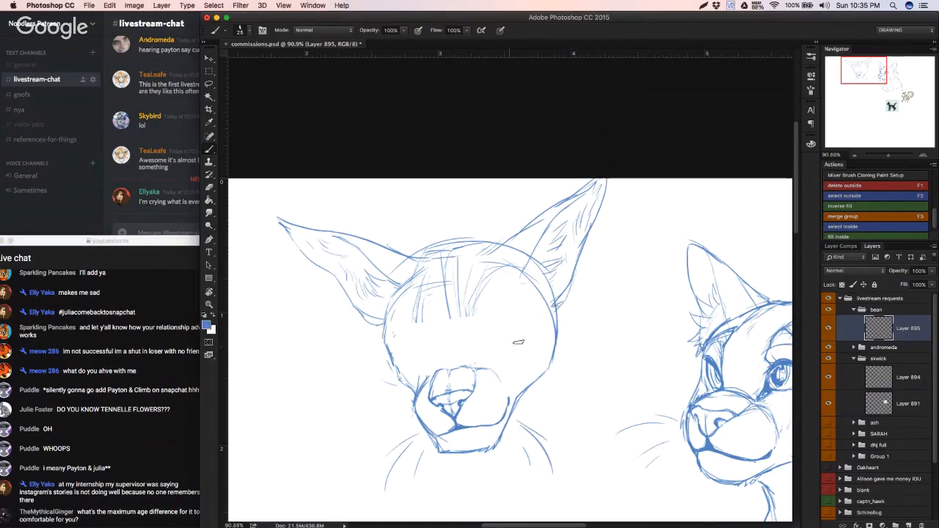
key(r)
drag(542, 306, 297, 147)
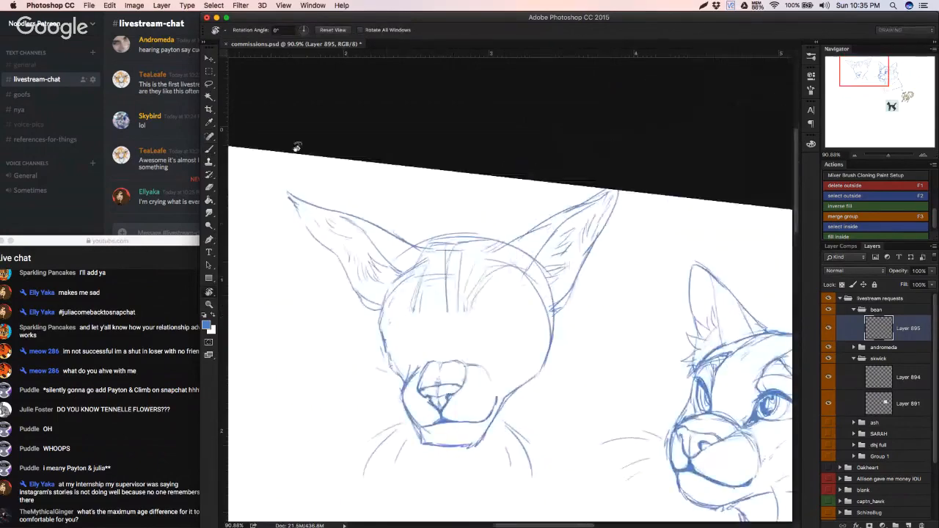
click(333, 29)
key(b)
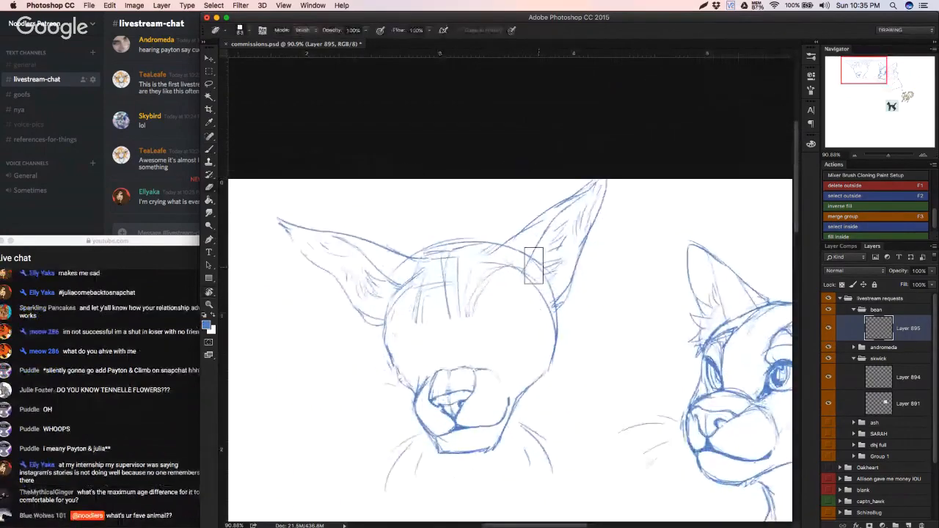
Step: Erase the right side of the skull construction circle and the left-hand cheek contour with a 30 px eraser
right_click(523, 260)
click(586, 287)
mouse_move(518, 247)
mouse_down()
mouse_move(537, 260)
mouse_move(523, 289)
mouse_move(548, 263)
mouse_move(538, 305)
mouse_move(553, 289)
mouse_move(532, 329)
mouse_move(545, 317)
mouse_move(549, 325)
mouse_move(547, 313)
mouse_move(557, 317)
mouse_move(553, 294)
mouse_move(550, 379)
mouse_up()
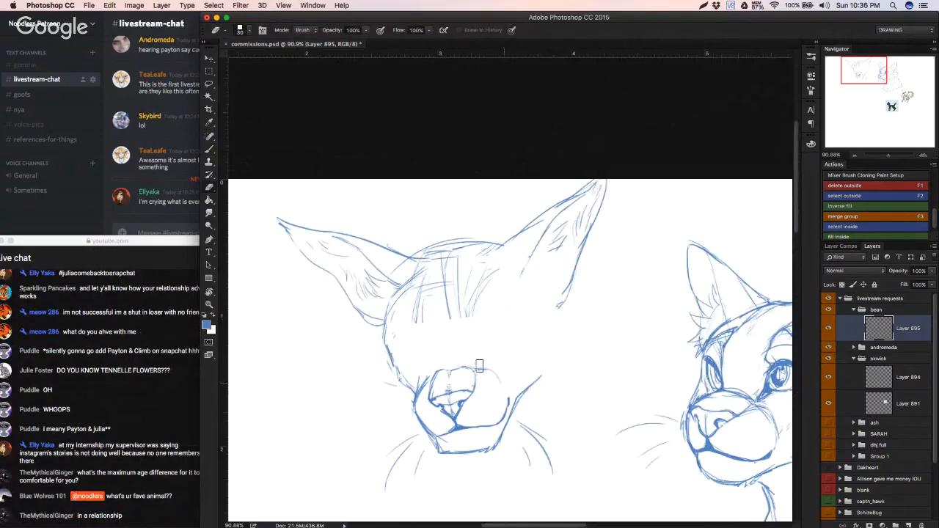
key(b)
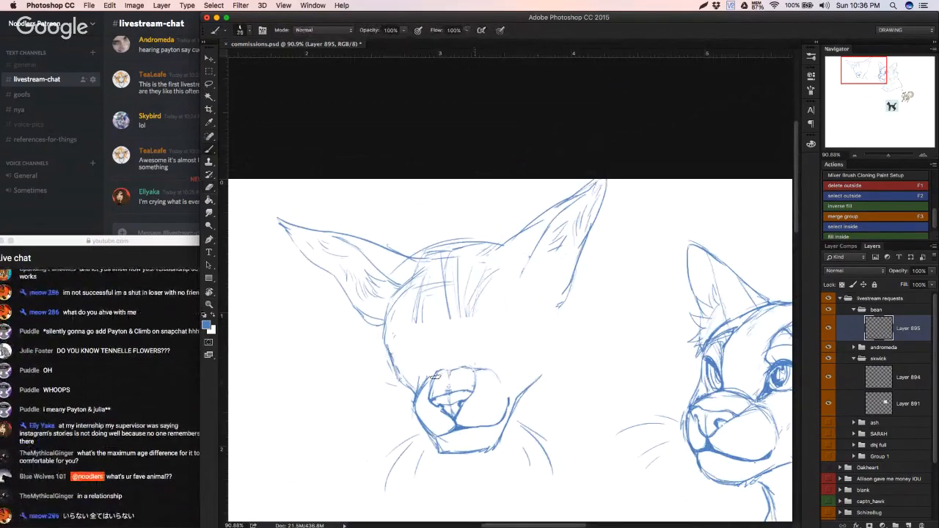
key(e)
drag(400, 367, 393, 330)
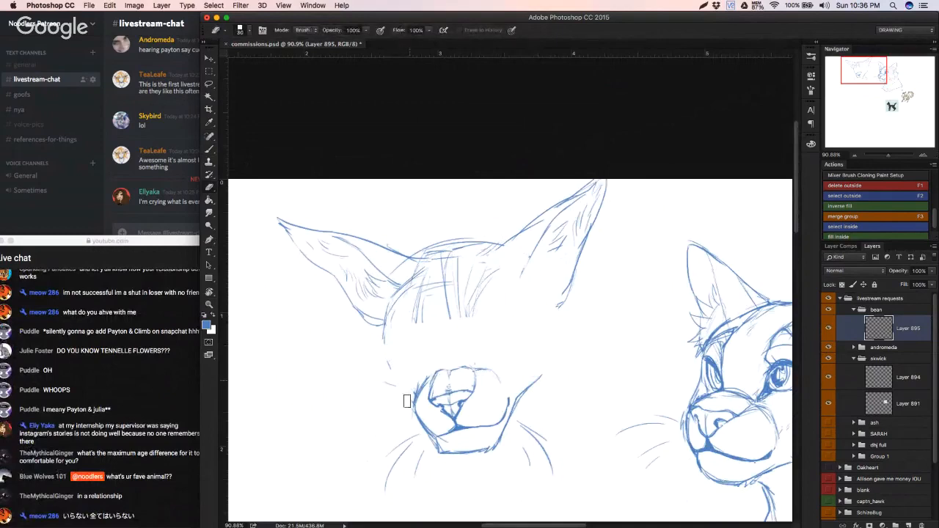
Step: Clean up the stray lines along the left-hand edge of the muzzle with a smaller eraser
key(b)
key(e)
drag(429, 380, 421, 405)
key(x)
right_click(428, 375)
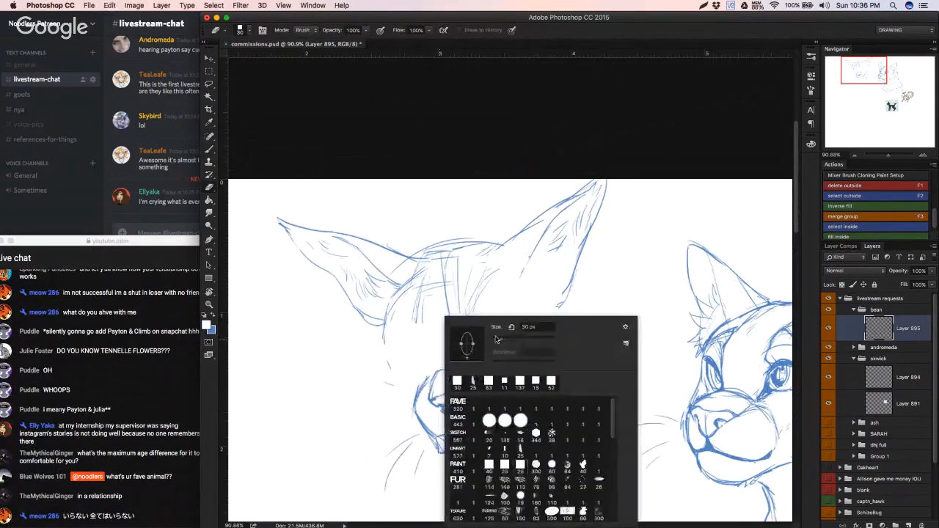
mouse_move(429, 374)
mouse_down()
mouse_move(417, 404)
mouse_move(421, 396)
mouse_up()
Step: Redraw both sides of the face in blue, from the ear bases down towards the muzzle
key(b)
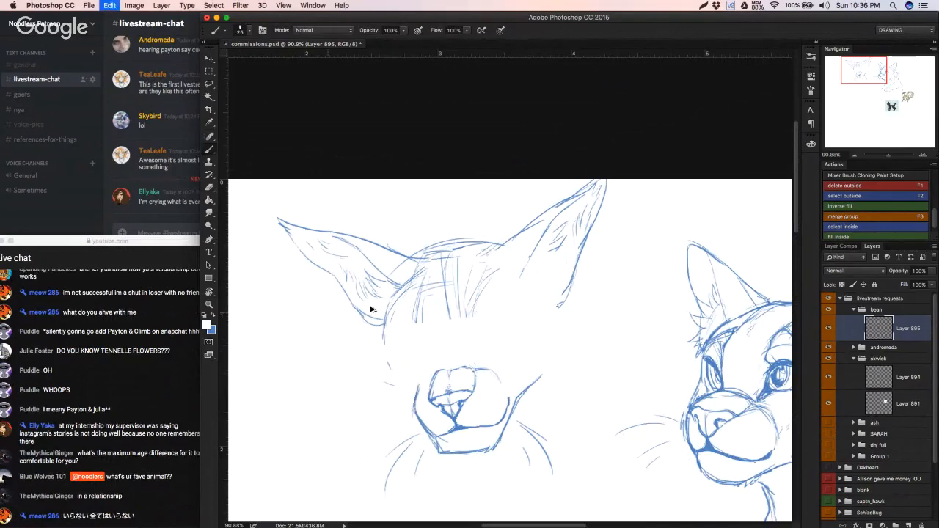
key(x)
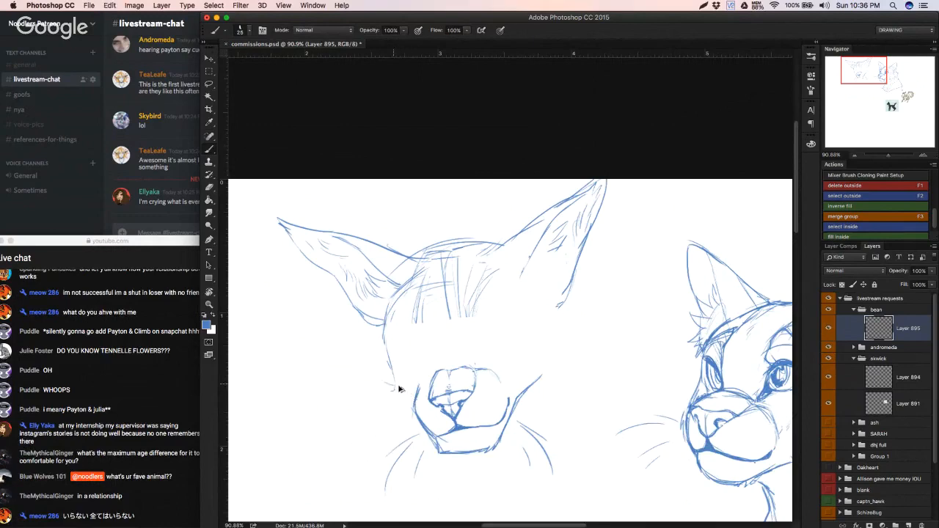
drag(520, 397, 554, 368)
drag(562, 309, 552, 364)
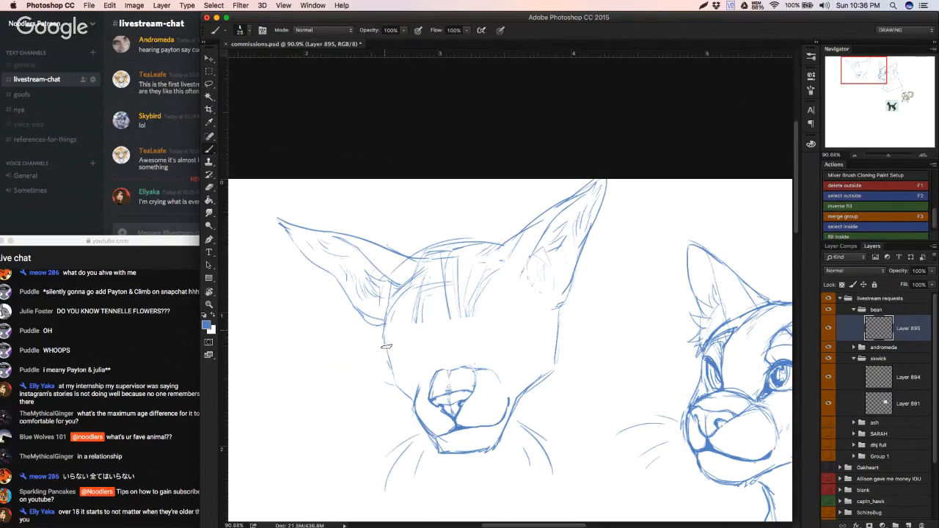
Step: Sketch the left-hand cheek with a pointed fur tuft beside the muzzle, undoing poor strokes
mouse_move(383, 337)
mouse_down()
mouse_move(378, 370)
mouse_move(396, 389)
mouse_up()
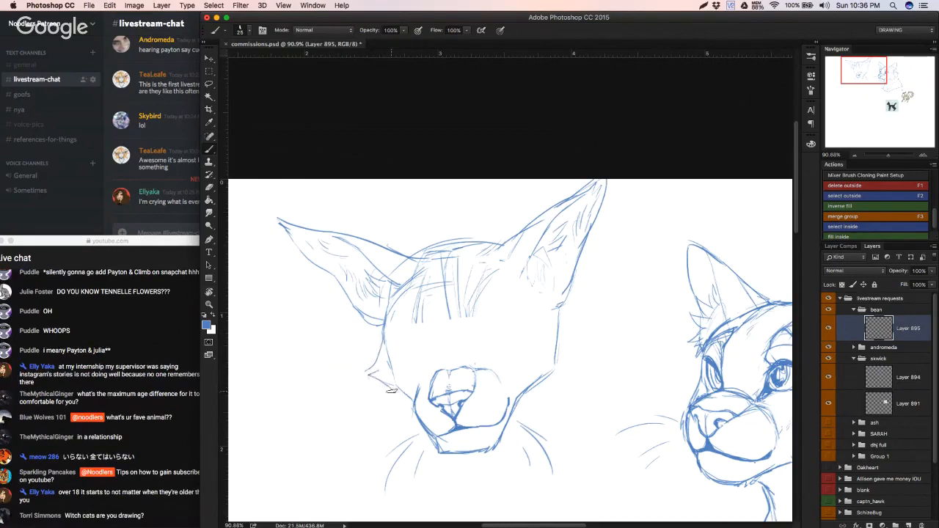
key(alt+super+z)
key(alt+super+z)
drag(384, 329, 379, 382)
key(alt+super+z)
mouse_move(383, 329)
mouse_down()
mouse_move(379, 383)
mouse_move(413, 408)
mouse_up()
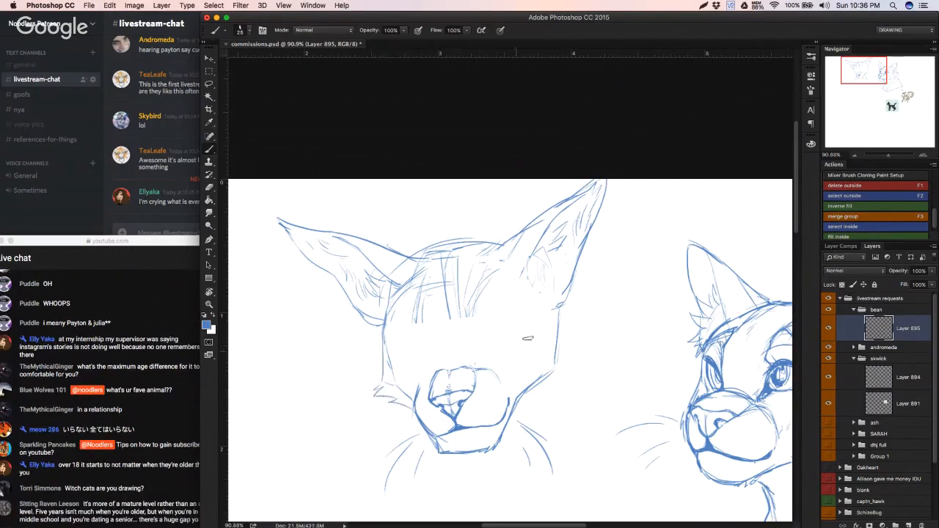
Step: Sketch the right-hand cheek with a wider pointed fur tuft and erase the old contour lines inside it with a 12 px eraser
mouse_move(559, 307)
mouse_down()
mouse_move(579, 381)
mouse_move(525, 389)
mouse_move(561, 338)
mouse_up()
key(e)
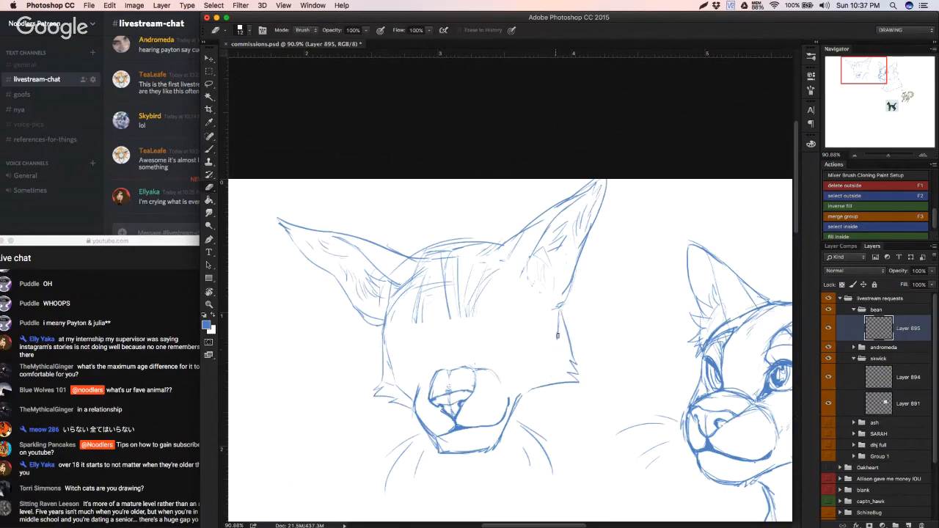
key(b)
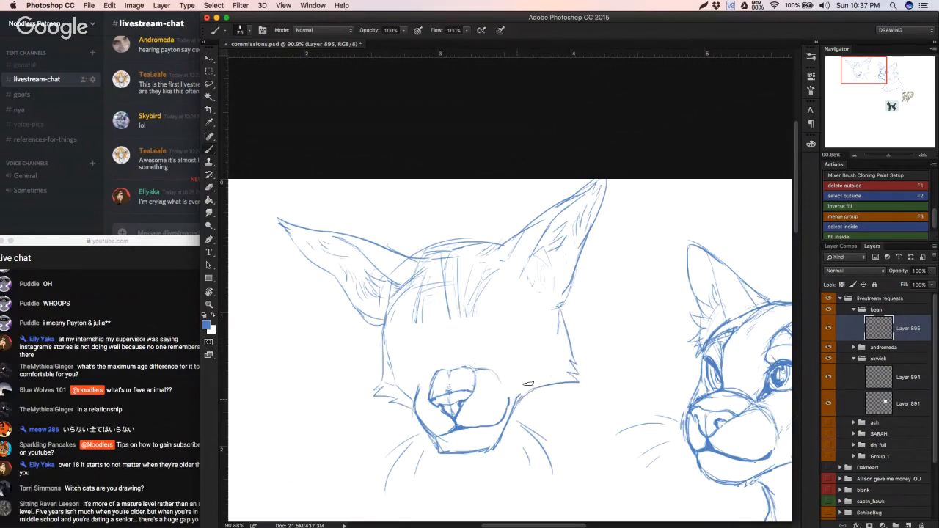
key(w)
click(539, 342)
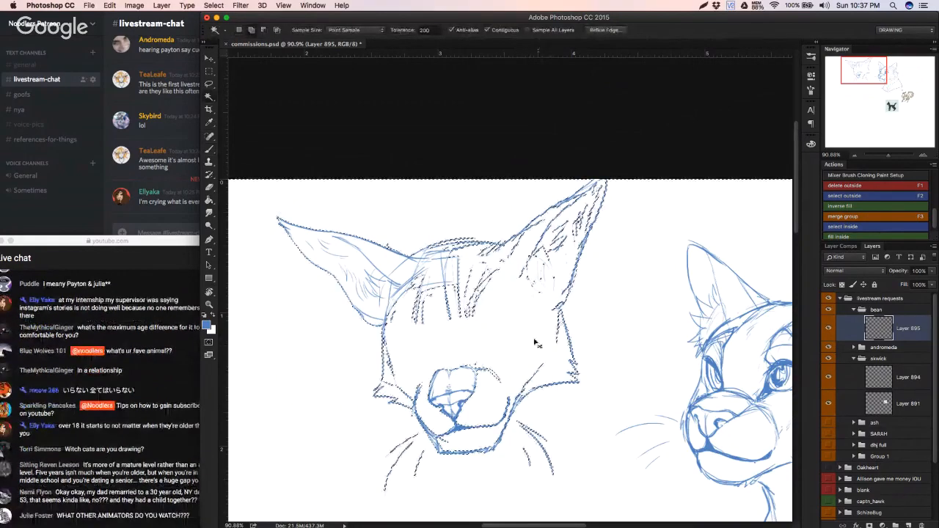
key(super+d)
key(e)
drag(556, 345, 558, 318)
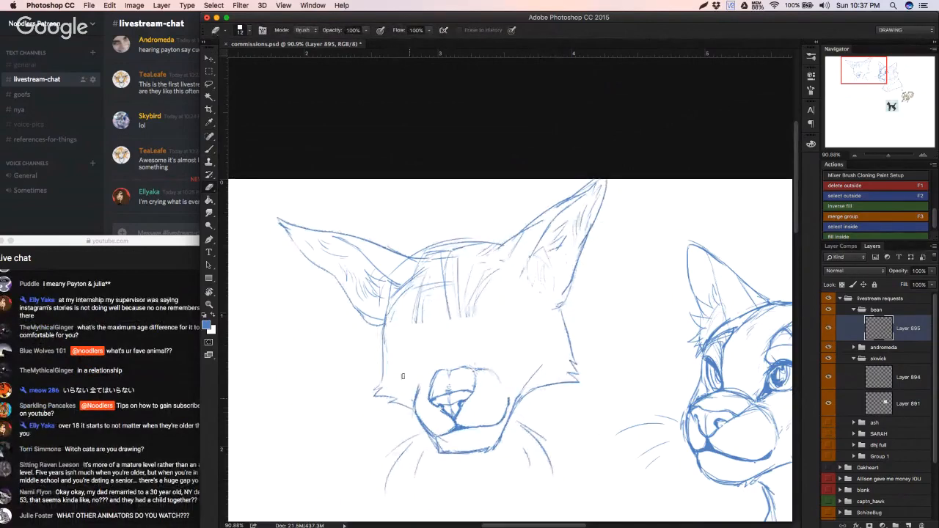
Step: Sketch the nose bridge lines and the left-hand eye with its iris and dark pupil, undoing poor strokes
key(b)
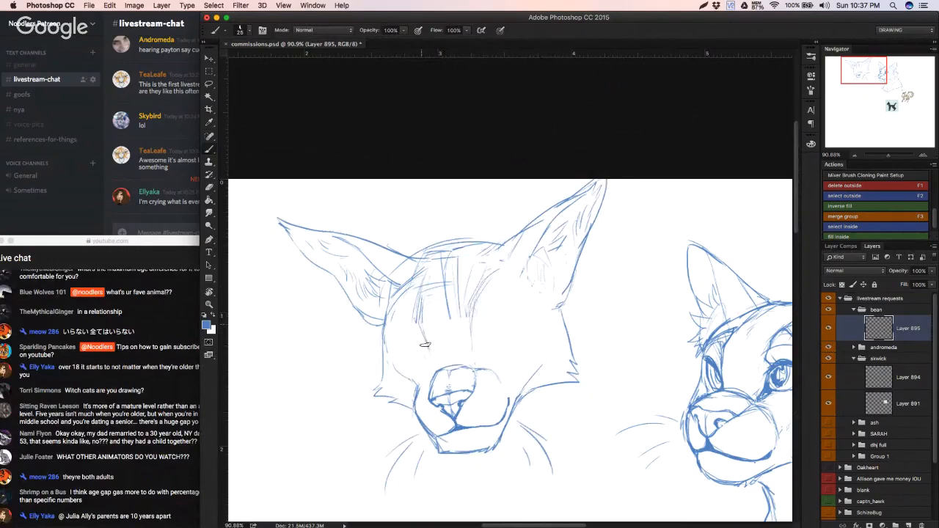
mouse_move(425, 344)
mouse_down()
mouse_move(426, 358)
mouse_move(401, 345)
mouse_up()
mouse_move(425, 352)
mouse_down()
mouse_move(430, 358)
mouse_move(411, 360)
mouse_move(428, 367)
mouse_move(423, 359)
mouse_up()
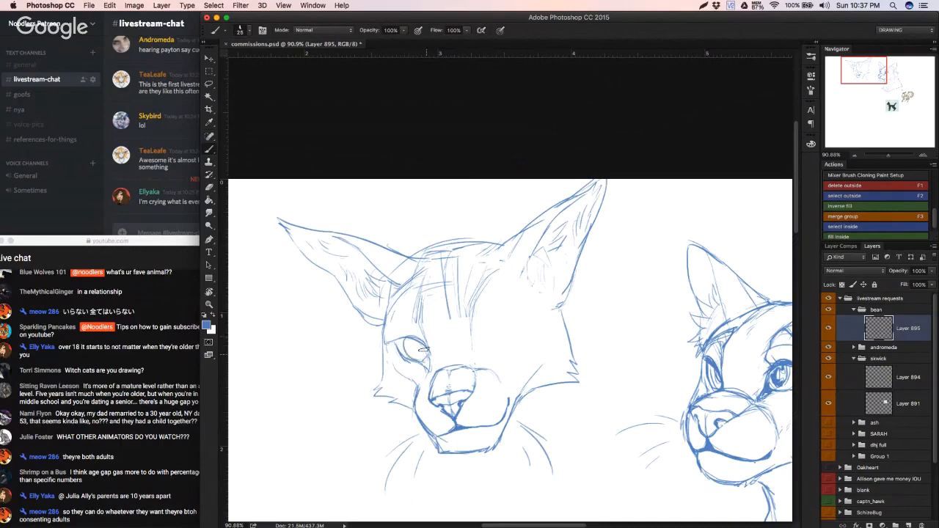
key(super+z)
mouse_move(416, 339)
mouse_down()
mouse_move(422, 353)
mouse_move(415, 346)
mouse_up()
key(super+z)
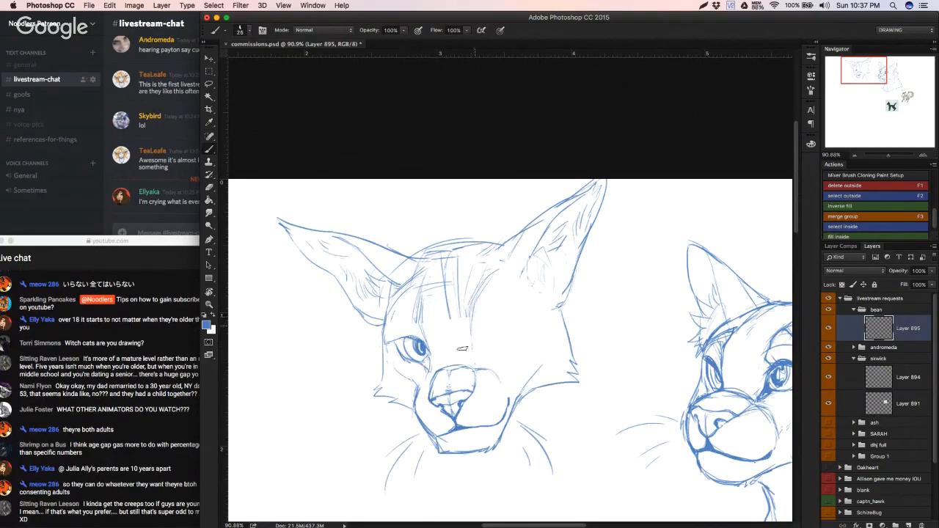
Step: Sketch the right-hand eye's arched upper lid and rounded outline, undoing the trial iris and pupil
drag(476, 356, 516, 324)
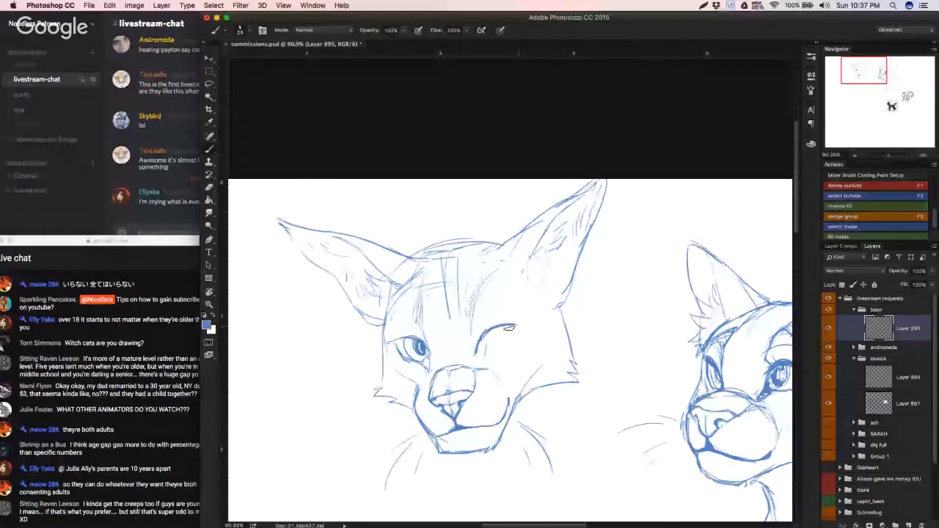
drag(476, 354, 516, 324)
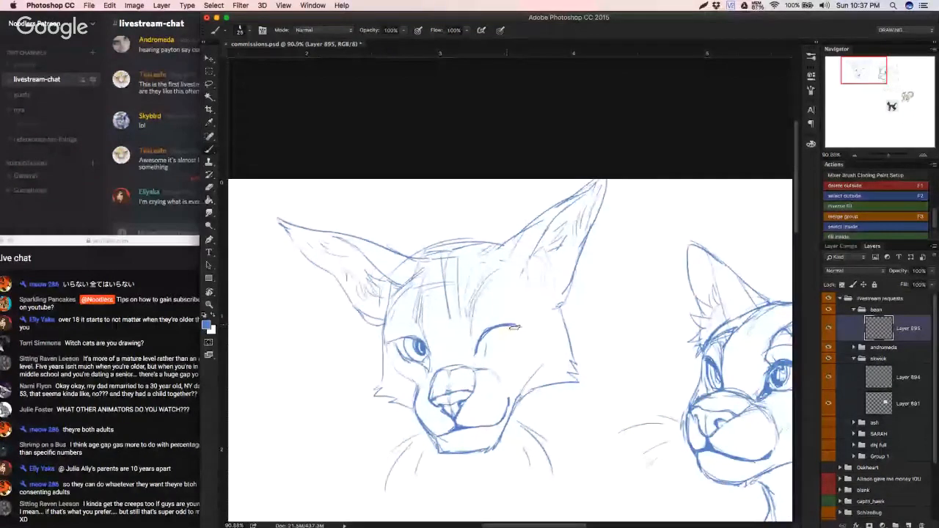
drag(517, 328, 505, 351)
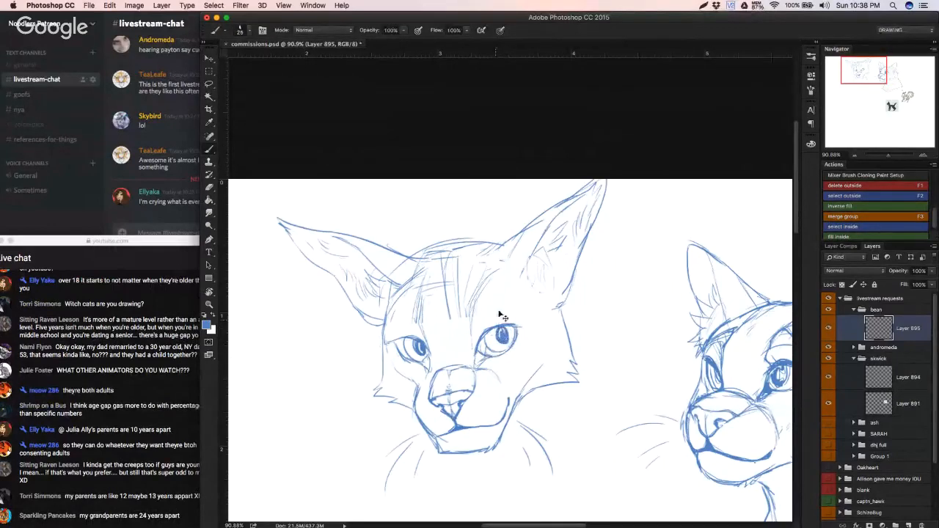
key(super+alt+z)
key(super+alt+z)
key(super+alt+z)
key(super+alt+z)
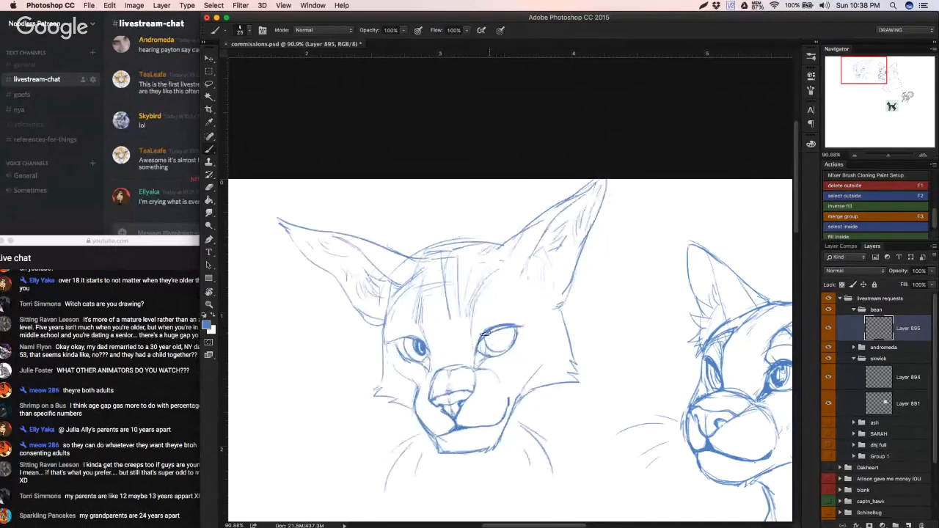
Step: Erase the right-hand eye's upper lid and redraw it slightly lower, undoing poor strokes
key(e)
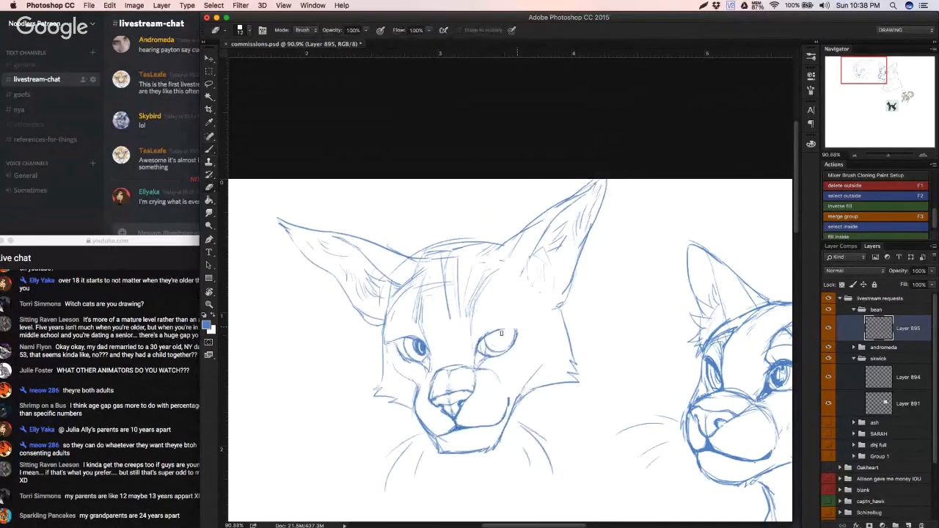
key(b)
key(super+z)
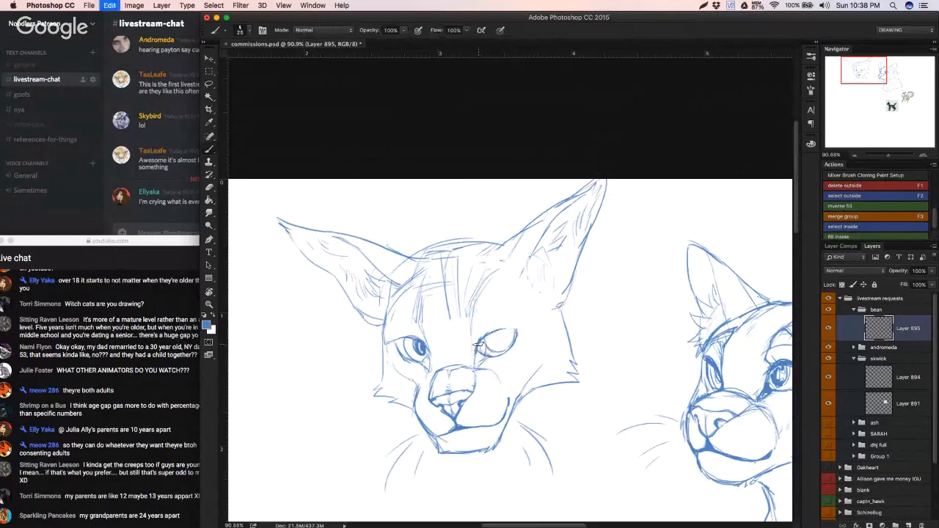
mouse_move(479, 345)
mouse_down()
mouse_move(528, 330)
mouse_move(499, 331)
mouse_move(477, 341)
mouse_move(526, 329)
mouse_up()
key(super+z)
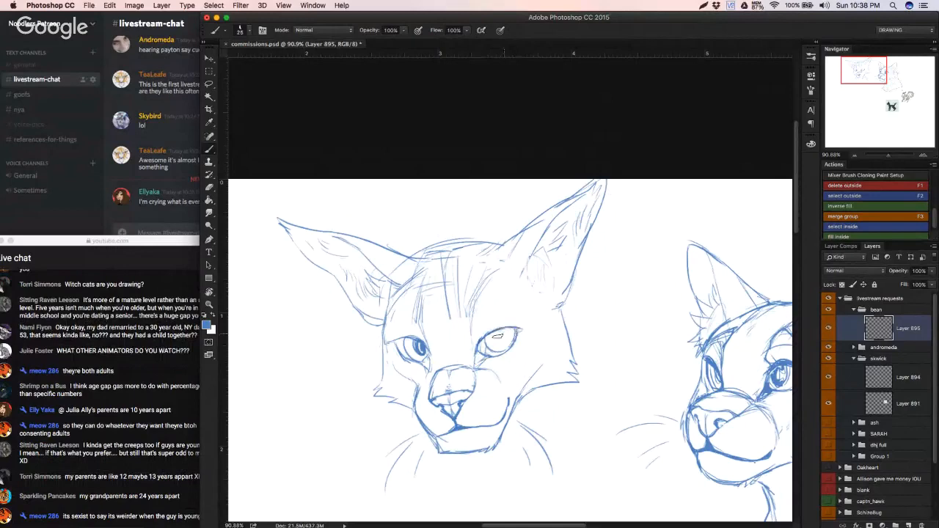
Step: Draw the iris and dark pupil inside the right-hand eye
click(159, 412)
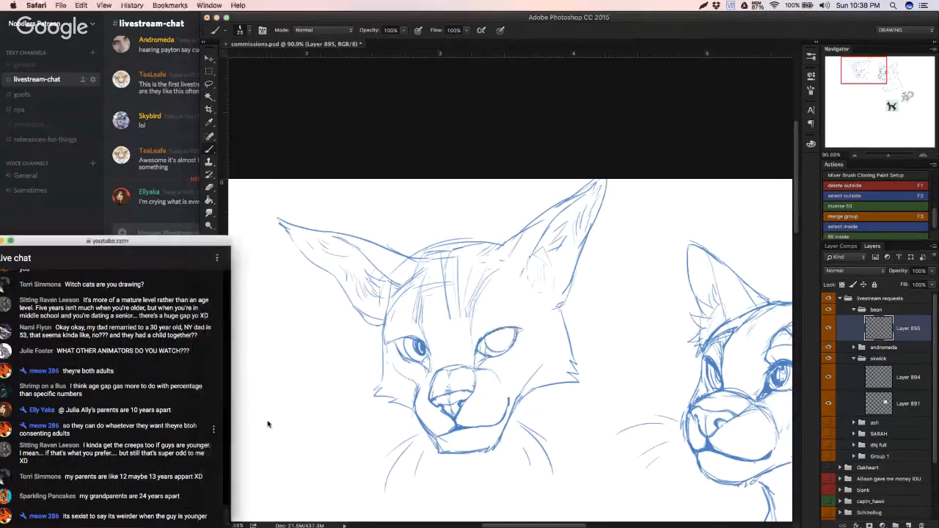
click(306, 425)
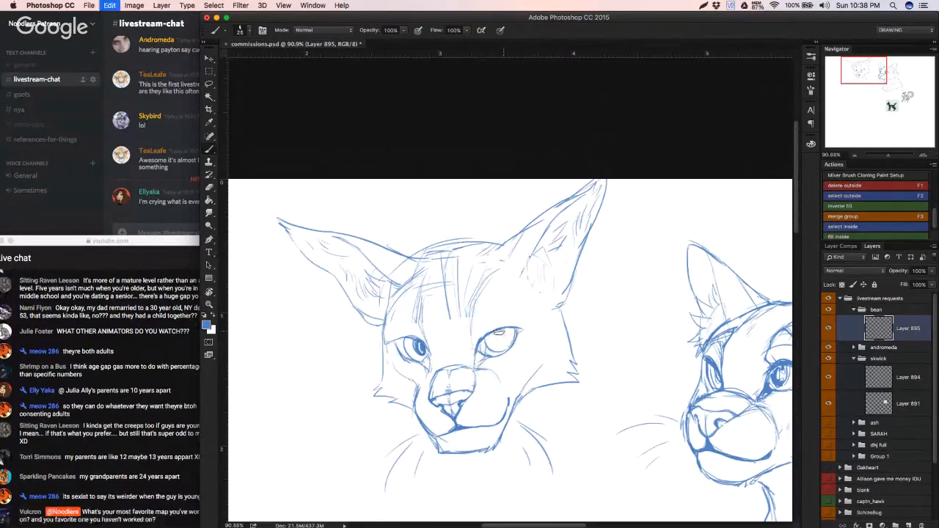
key(super+z)
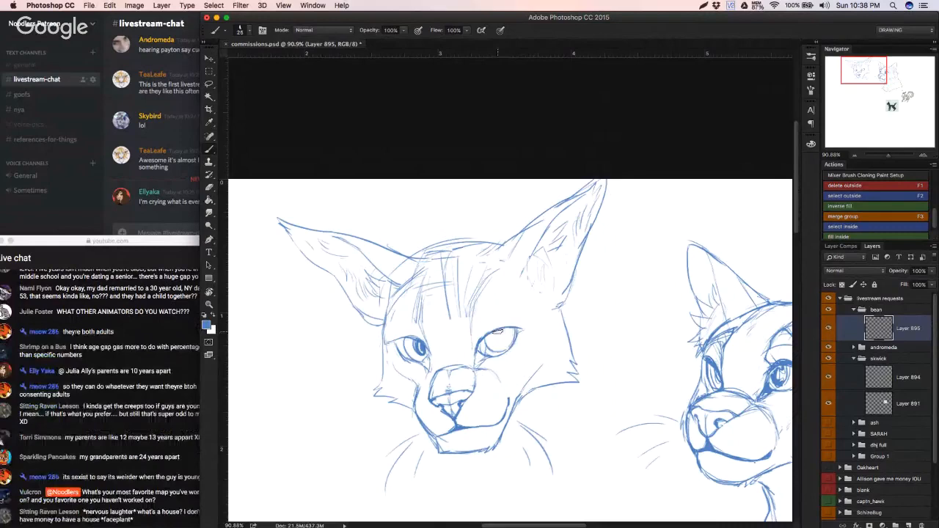
mouse_move(495, 332)
mouse_down()
mouse_move(503, 344)
mouse_move(497, 338)
mouse_move(509, 327)
mouse_move(518, 333)
mouse_move(507, 348)
mouse_up()
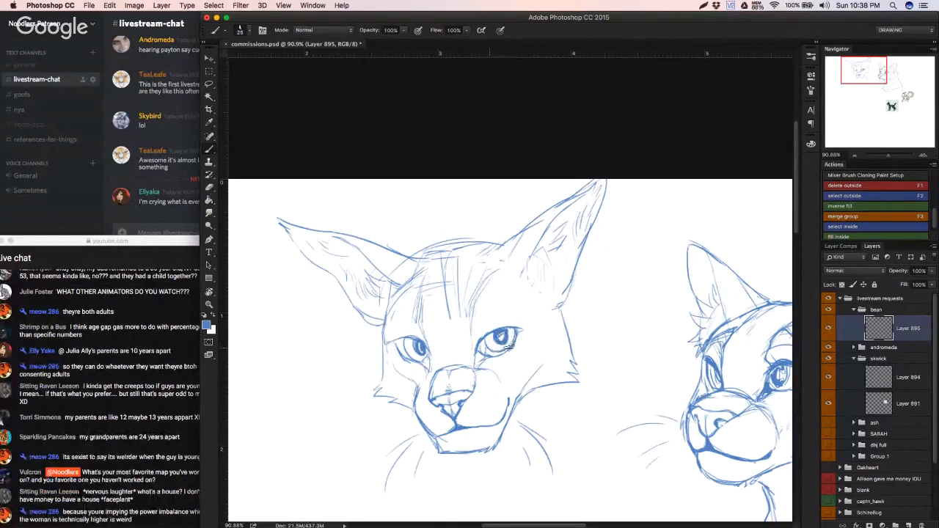
Step: Sketch the right-hand eye's inner corner, brow markings above both eyes and a crease over the upper lid
click(165, 462)
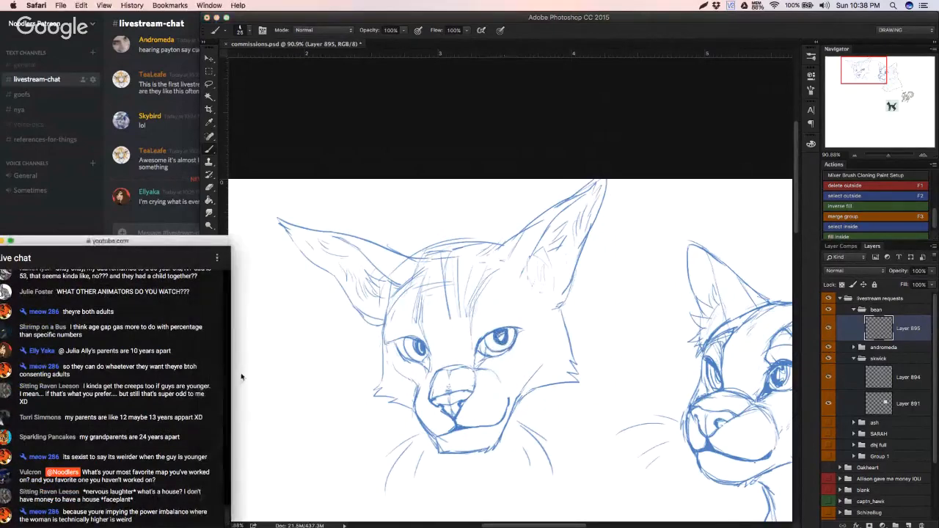
click(306, 450)
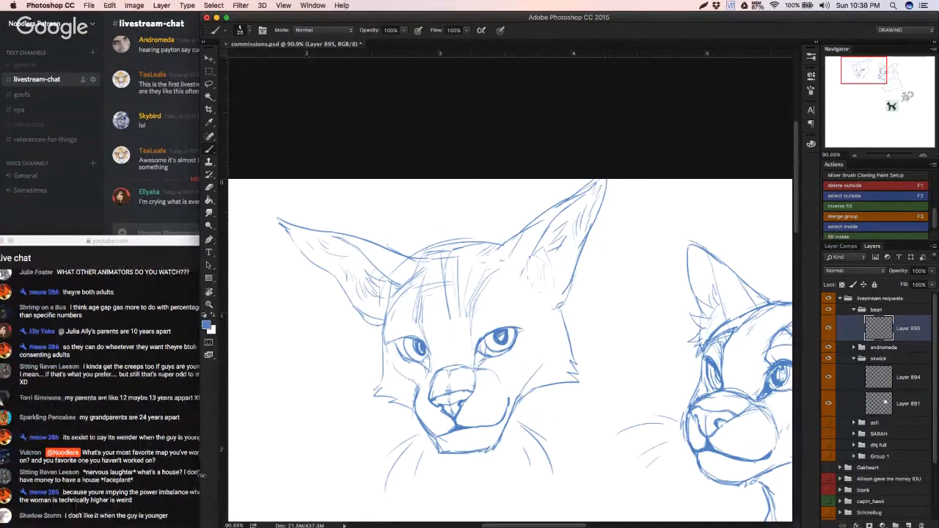
drag(478, 348, 476, 364)
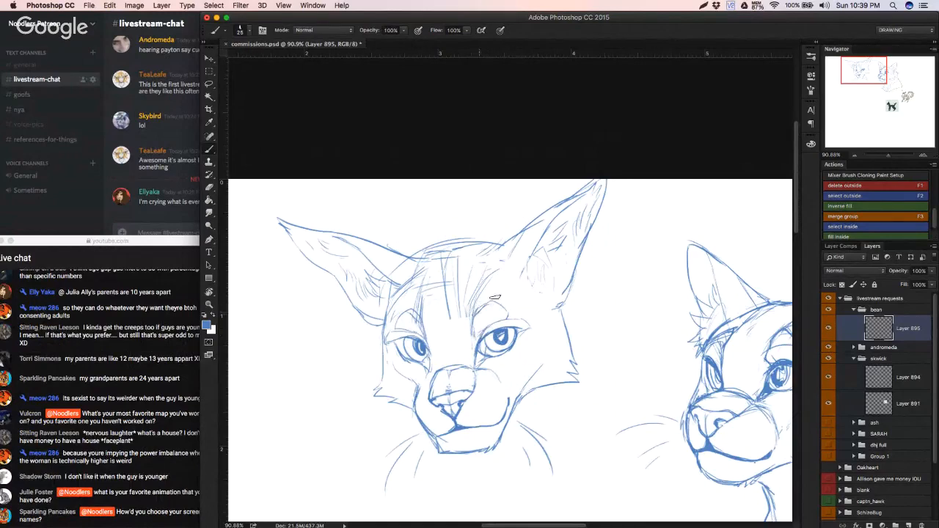
Step: Erase the curved top of the cat's head and the vertical forehead strokes using a 54 px eraser
key(e)
mouse_move(443, 246)
mouse_down()
mouse_move(410, 254)
mouse_move(488, 238)
mouse_move(423, 253)
mouse_move(465, 257)
mouse_up()
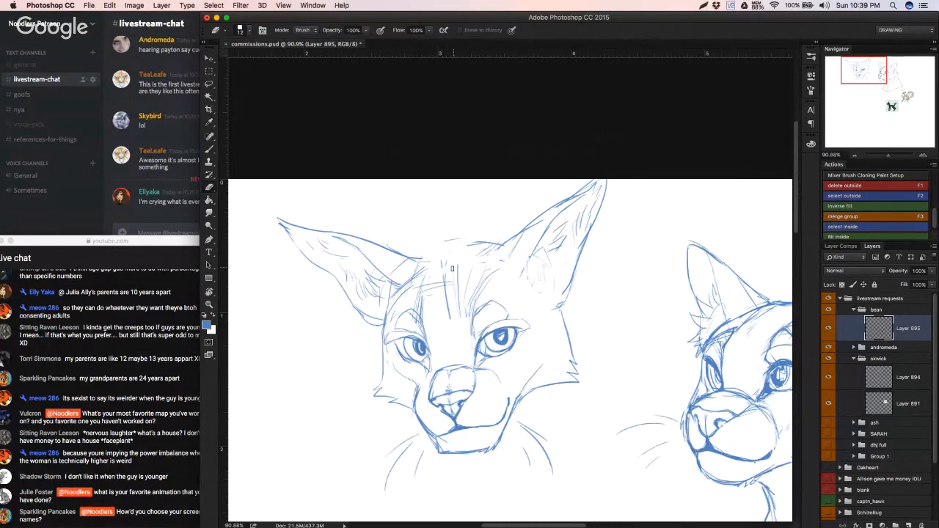
right_click(494, 307)
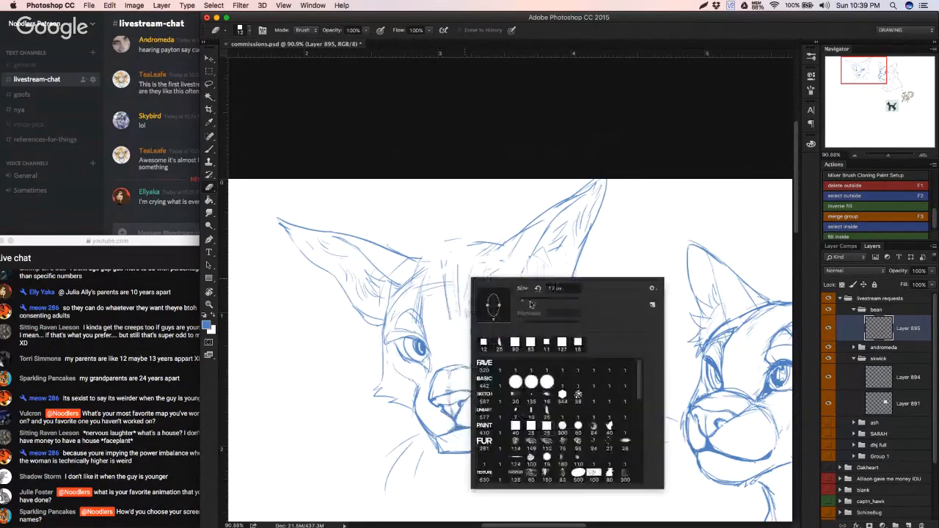
click(531, 303)
drag(444, 299, 486, 230)
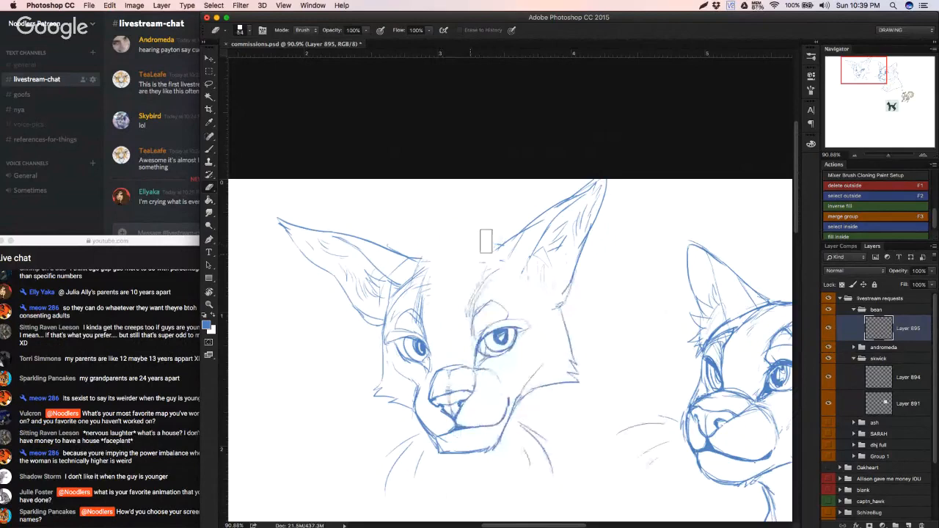
Step: Redraw the top of the head as a lower, flatter line between the ears, erasing the first attempt
key(b)
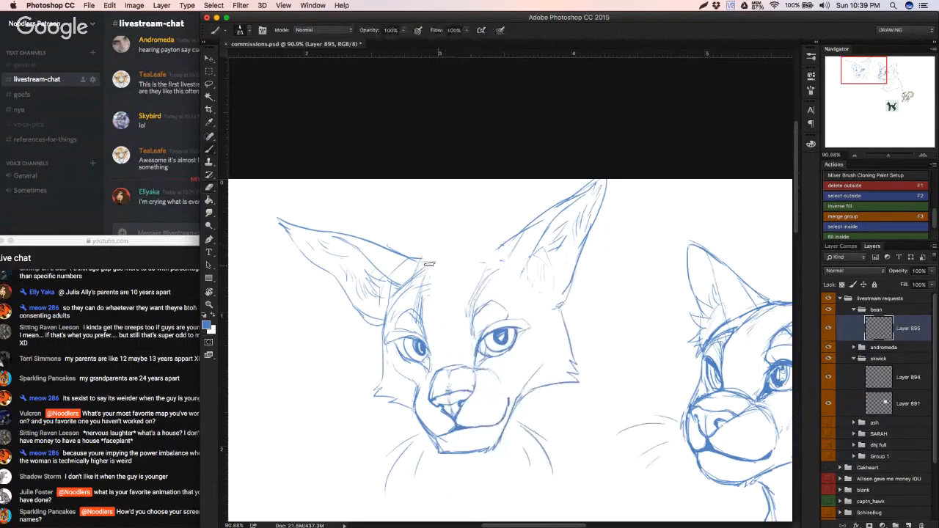
drag(416, 271, 505, 244)
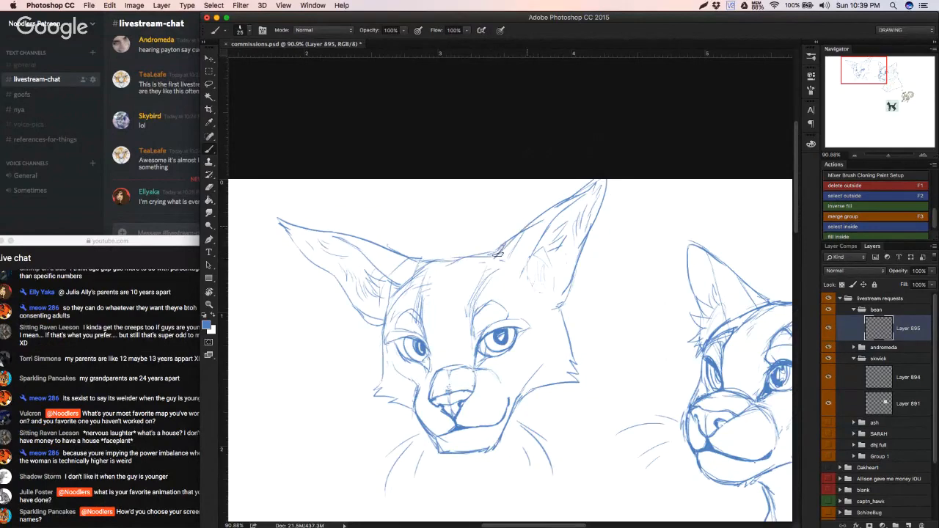
key(e)
drag(461, 266, 452, 274)
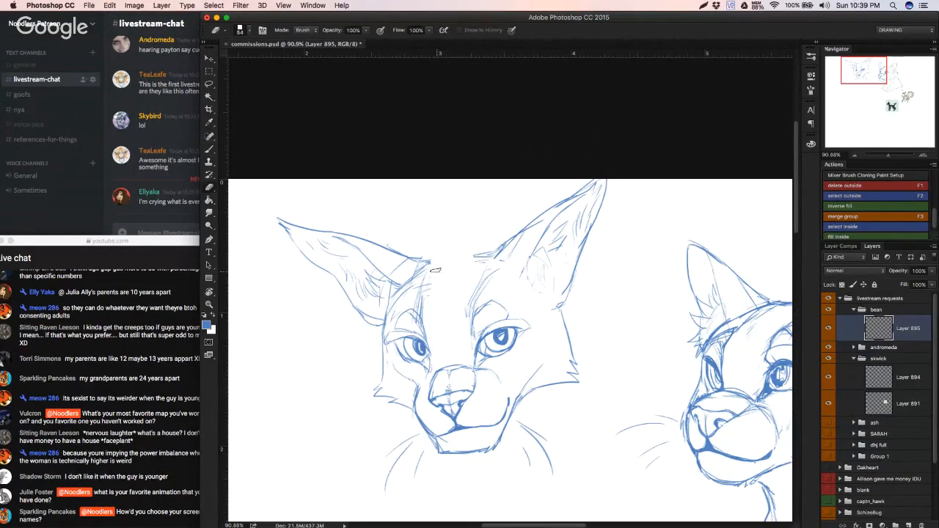
key(b)
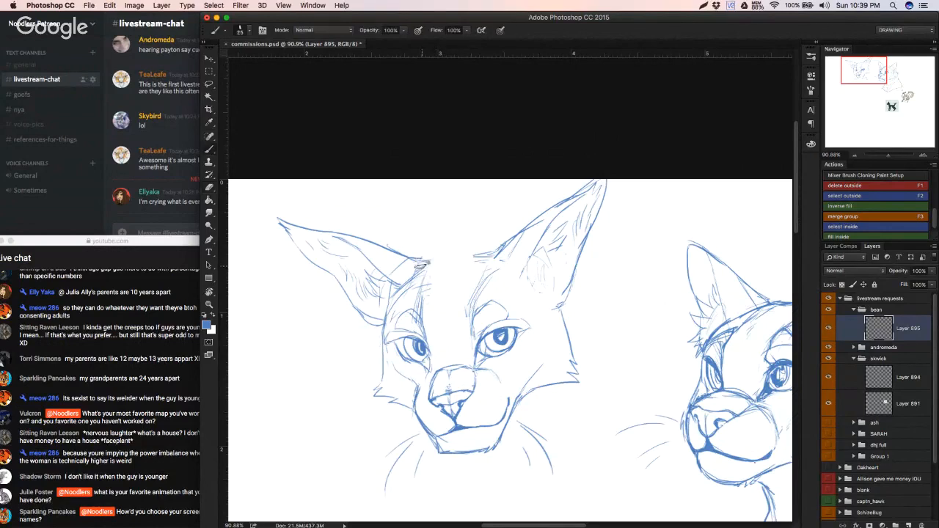
mouse_move(416, 265)
mouse_down()
mouse_move(491, 256)
mouse_move(419, 274)
mouse_move(469, 258)
mouse_move(477, 263)
mouse_move(450, 264)
mouse_move(423, 286)
mouse_move(438, 274)
mouse_move(471, 294)
mouse_move(484, 261)
mouse_move(474, 311)
mouse_up()
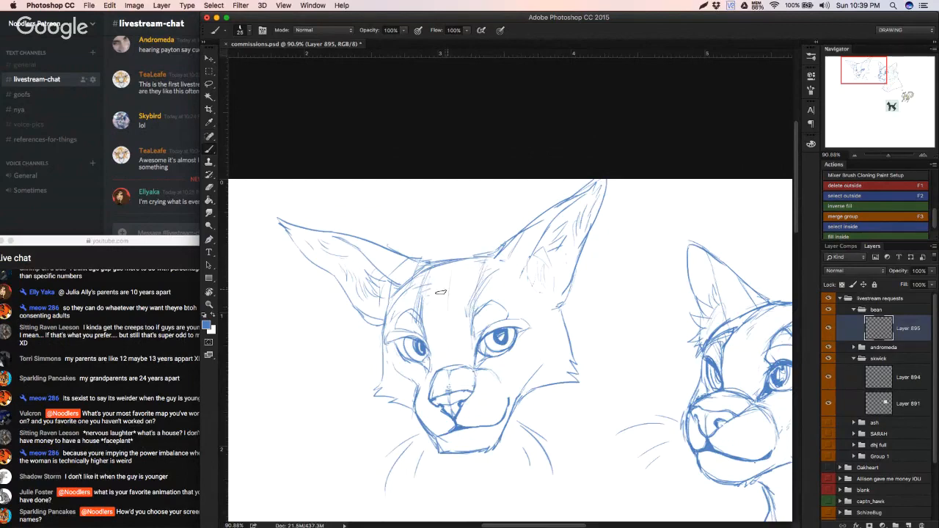
Step: Erase the leftover forehead strokes and sketch thin marking lines running from the inner brows up to the head top
key(e)
mouse_move(422, 283)
mouse_down()
mouse_move(413, 303)
mouse_move(427, 285)
mouse_up()
drag(485, 274, 457, 304)
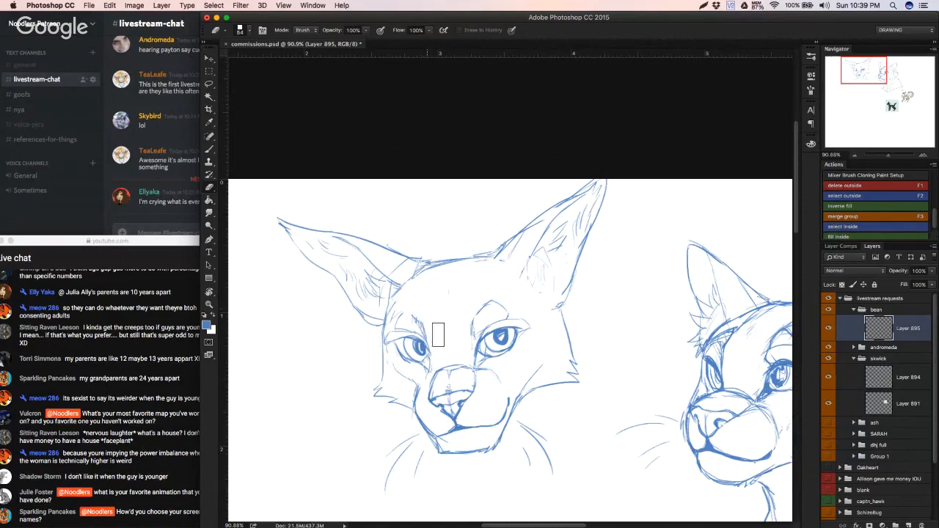
key(b)
drag(405, 312, 427, 331)
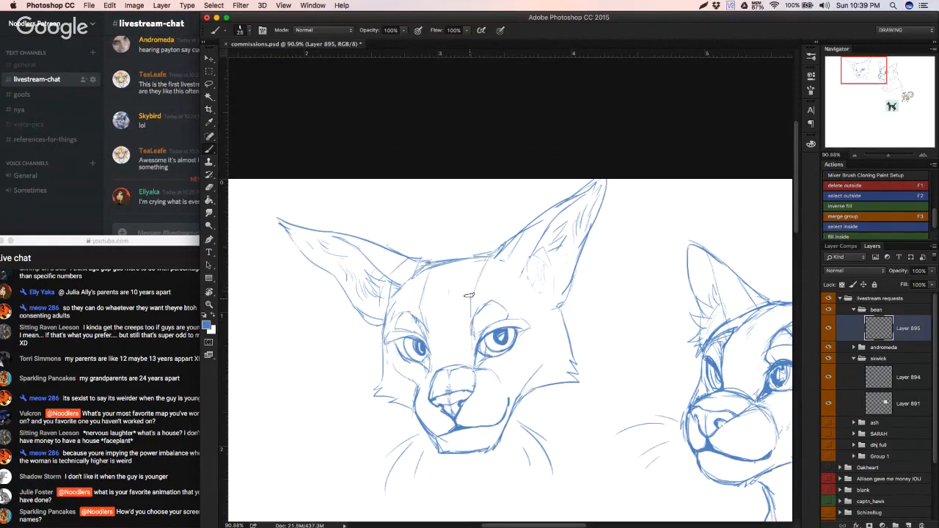
drag(470, 296, 485, 273)
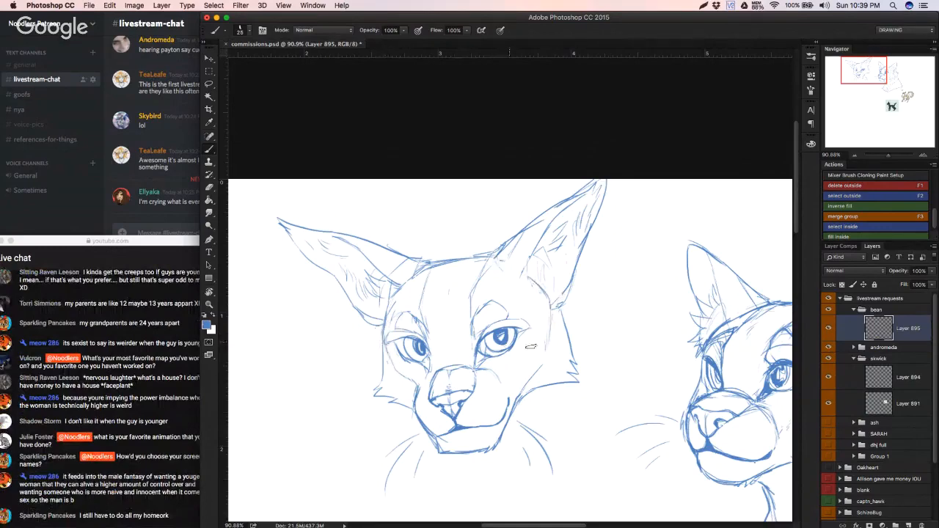
Step: Clean up the right-hand cheek line with a 20 px eraser and extend it diagonally up towards the ear base
key(r)
mouse_move(548, 362)
mouse_down()
mouse_move(545, 370)
mouse_move(548, 362)
mouse_up()
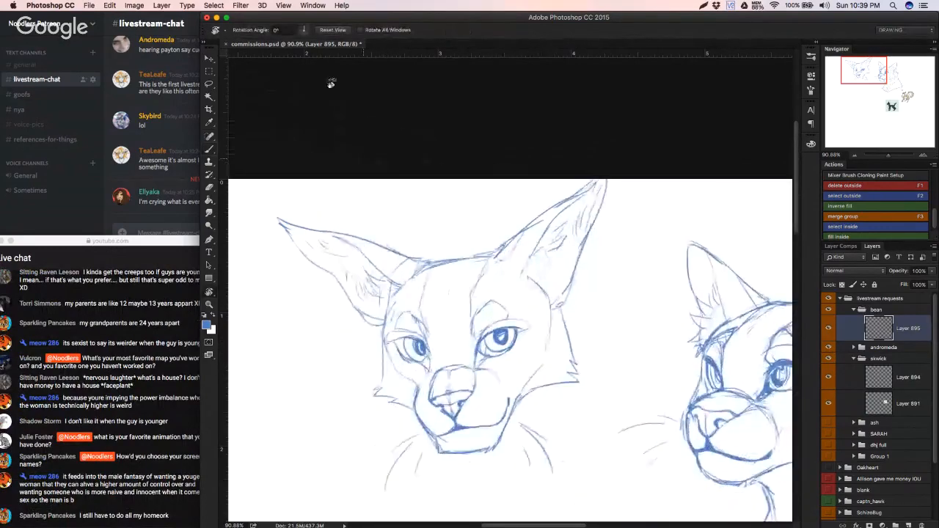
key(b)
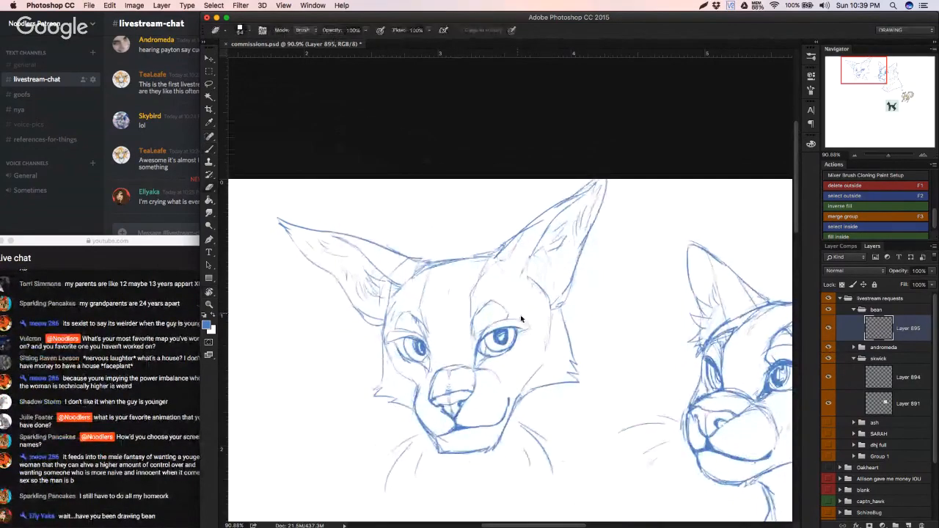
right_click(521, 316)
click(517, 365)
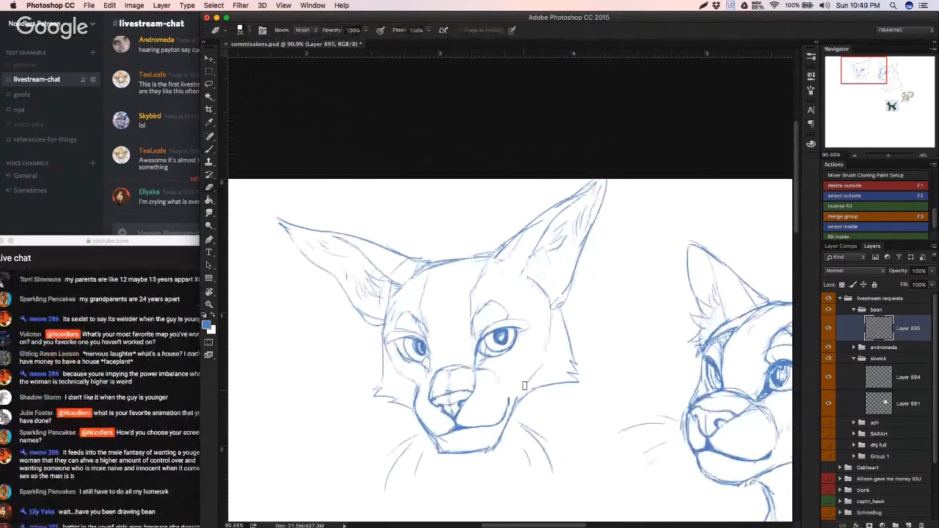
drag(525, 387, 551, 352)
key(b)
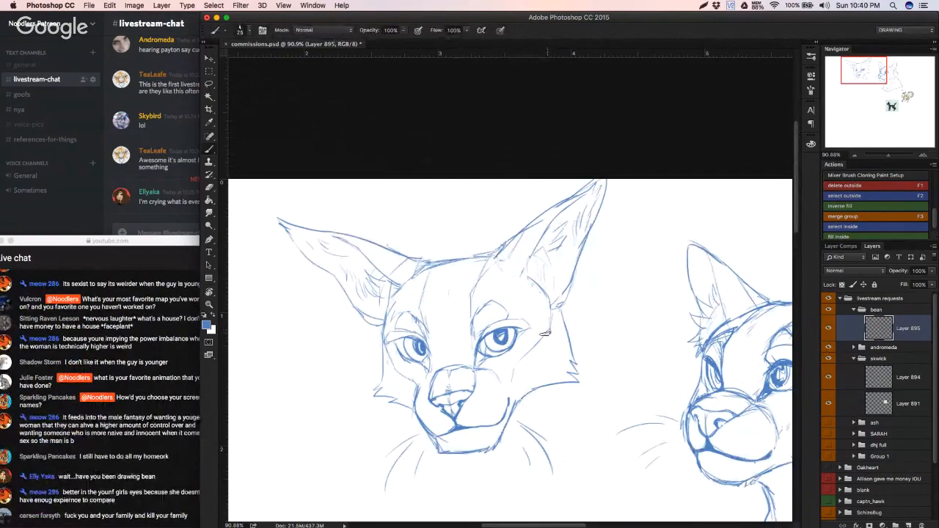
Step: Erase the curved side line between the right-hand ear and the outer eye
drag(489, 347, 459, 357)
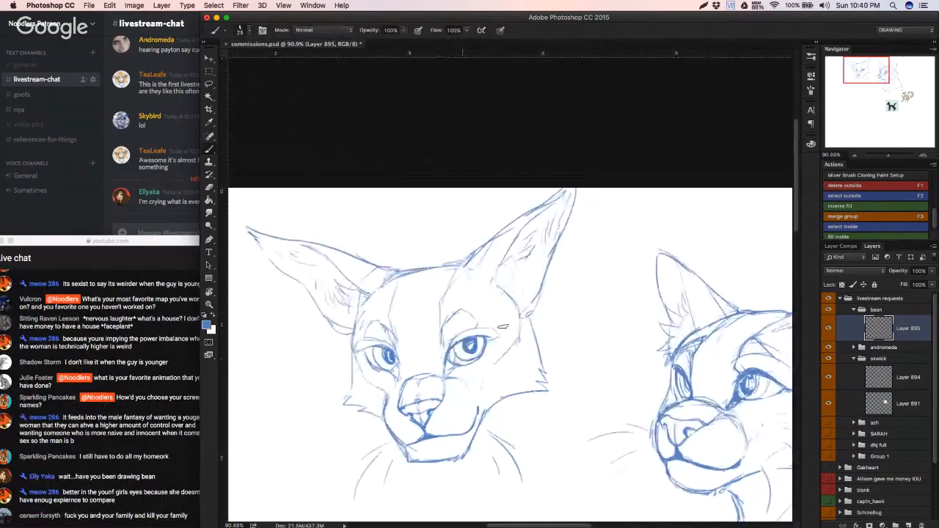
key(e)
mouse_move(503, 294)
mouse_down()
mouse_move(517, 316)
mouse_move(518, 339)
mouse_move(510, 317)
mouse_up()
key(b)
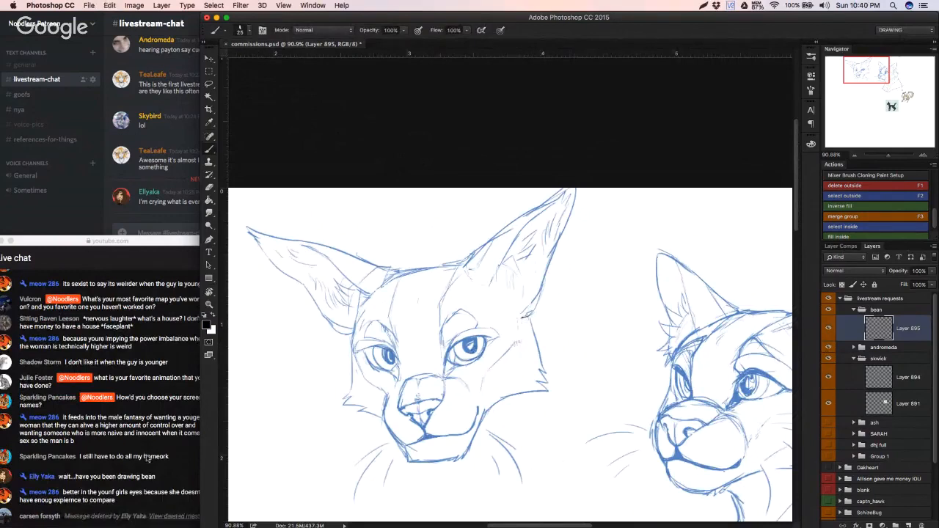
drag(199, 446, 224, 446)
click(305, 432)
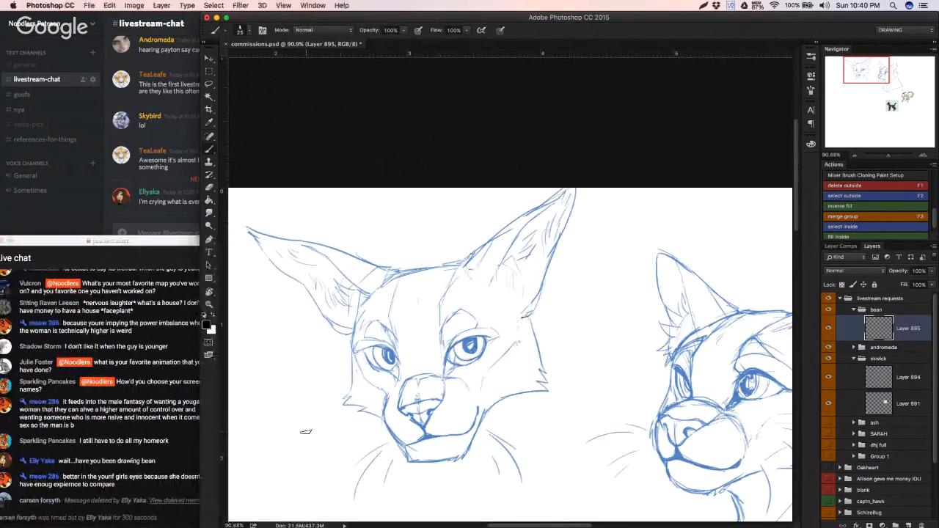
click(176, 440)
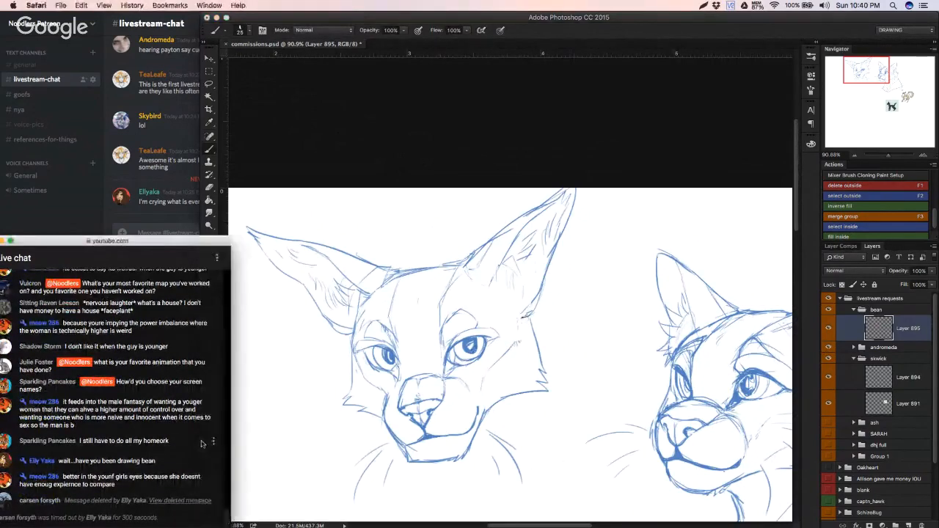
click(266, 441)
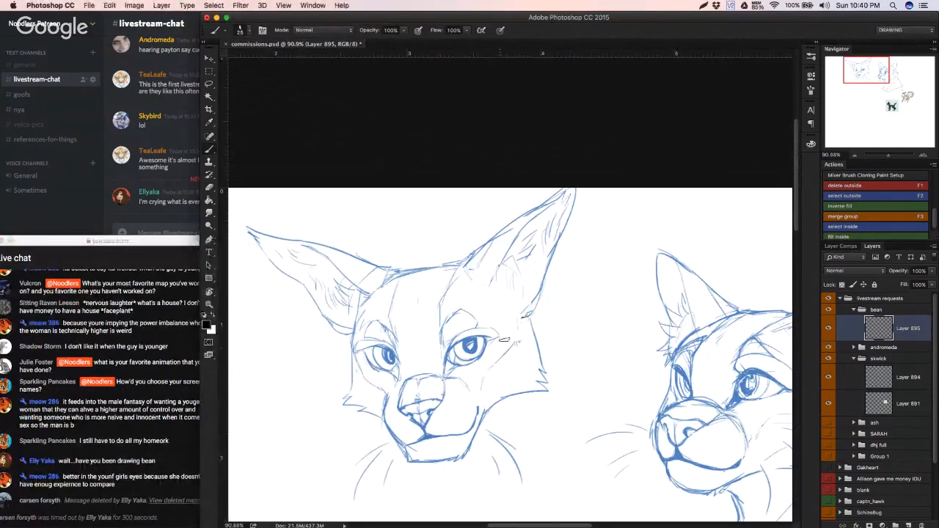
Step: Draw a short black side line from the right-hand ear base down to the cheek line, undoing poor strokes
key(super+z)
drag(517, 343, 516, 319)
key(super+z)
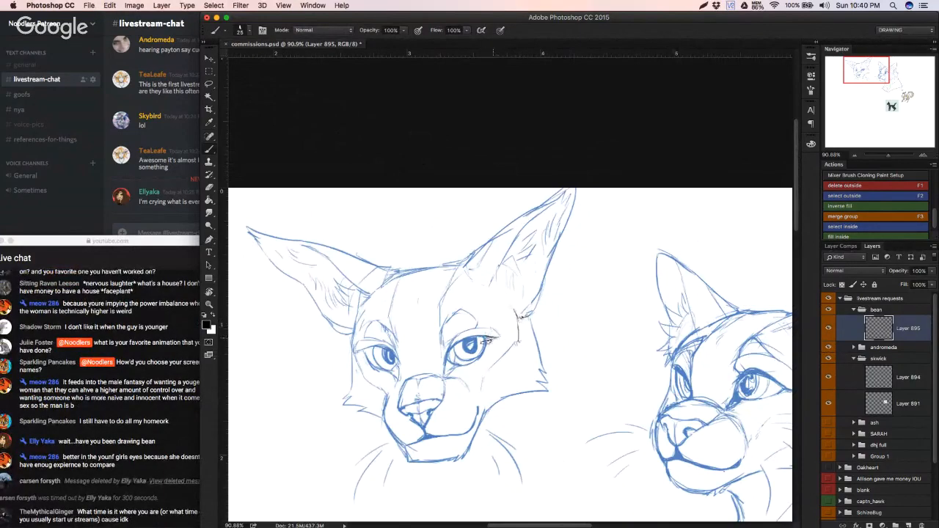
Step: Darken the upper lid and outer corner of both eyes with black strokes, undoing a poor stroke
drag(489, 338, 473, 338)
scroll(492, 350, down, 5)
scroll(454, 358, up, 4)
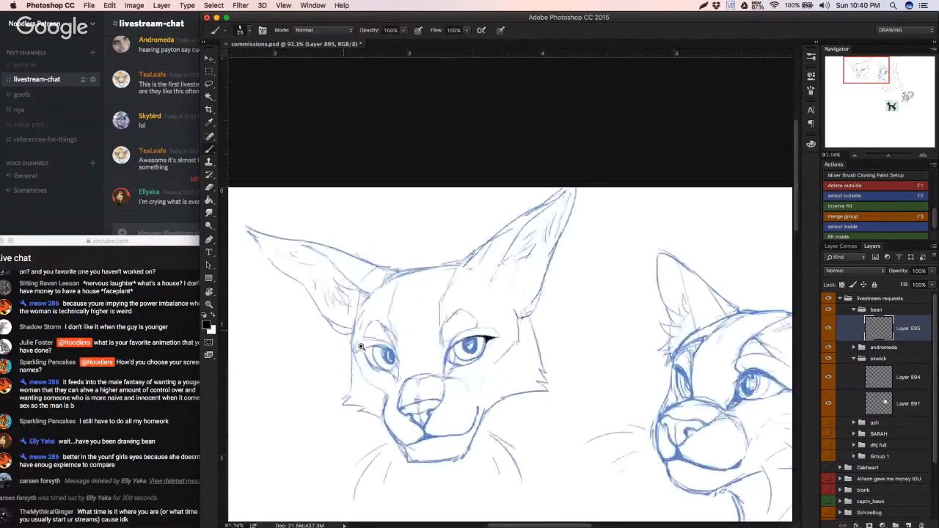
scroll(360, 347, up, 2)
mouse_move(372, 350)
mouse_down()
mouse_move(342, 355)
mouse_move(363, 354)
mouse_move(351, 356)
mouse_move(392, 382)
mouse_up()
key(super+z)
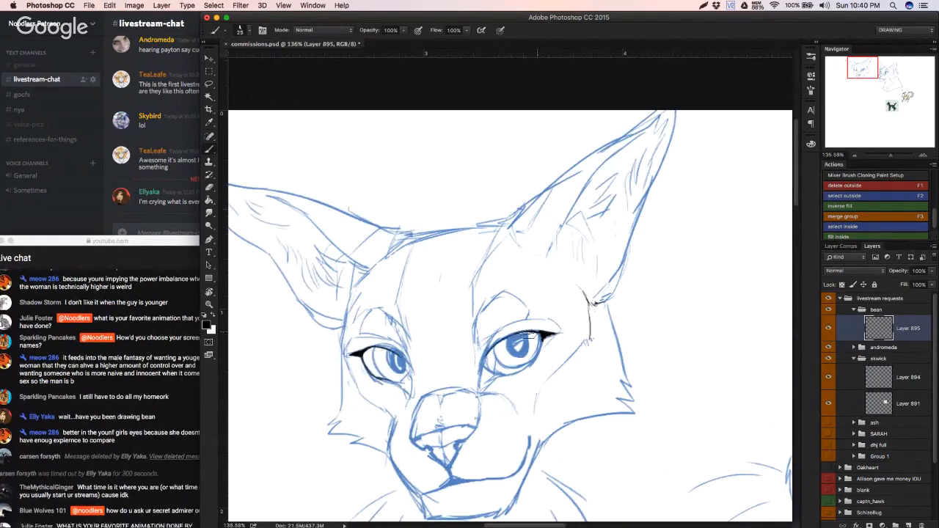
mouse_move(529, 338)
mouse_down()
mouse_move(466, 347)
mouse_move(578, 352)
mouse_up()
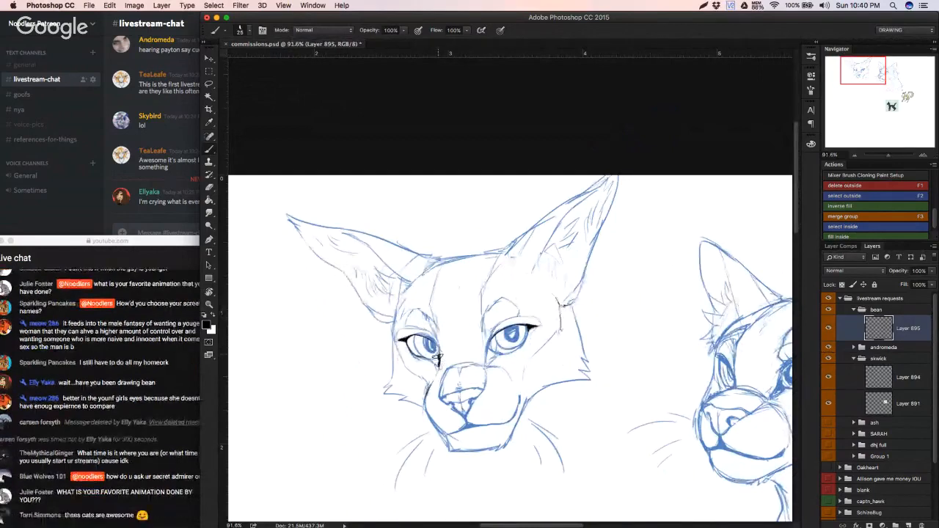
Step: Fill the inner corners of both eyes with black, thickening the inner rim of the right-hand eye
drag(436, 352, 436, 362)
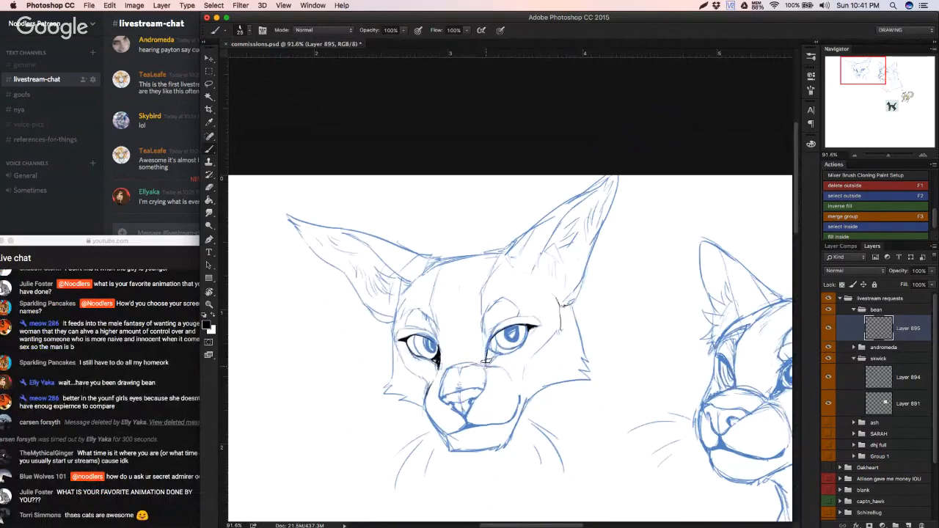
drag(487, 361, 502, 354)
drag(490, 354, 503, 352)
drag(493, 340, 491, 355)
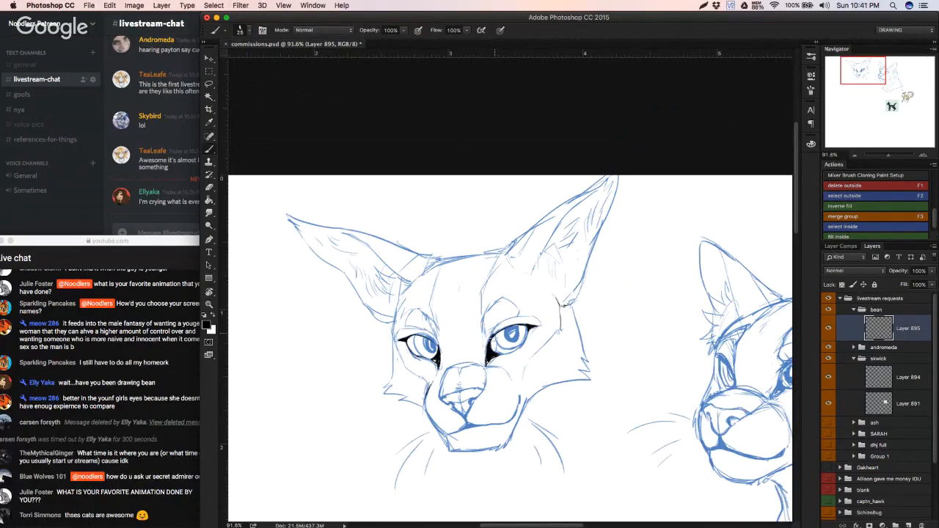
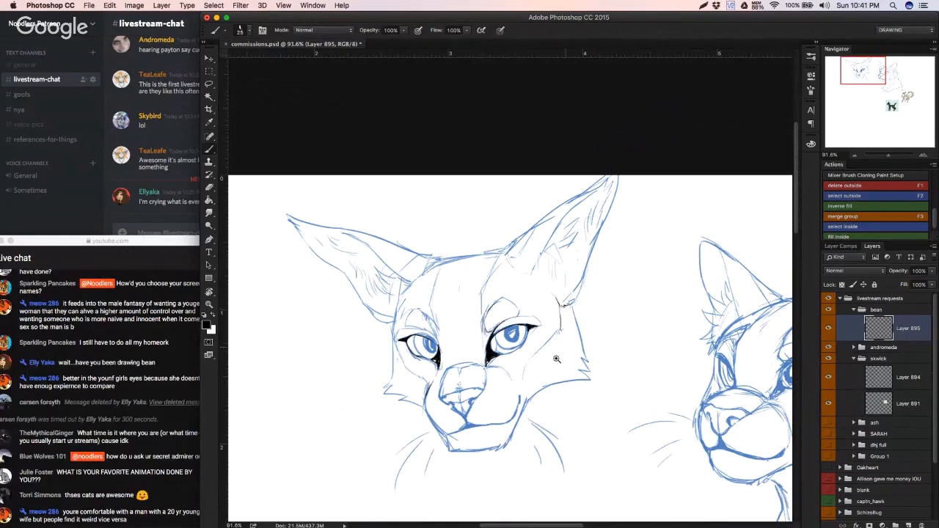
Step: Erase the old cheek and jaw fur outlines on both sides of the front-facing cat head
scroll(524, 383, down, 5)
scroll(524, 382, up, 5)
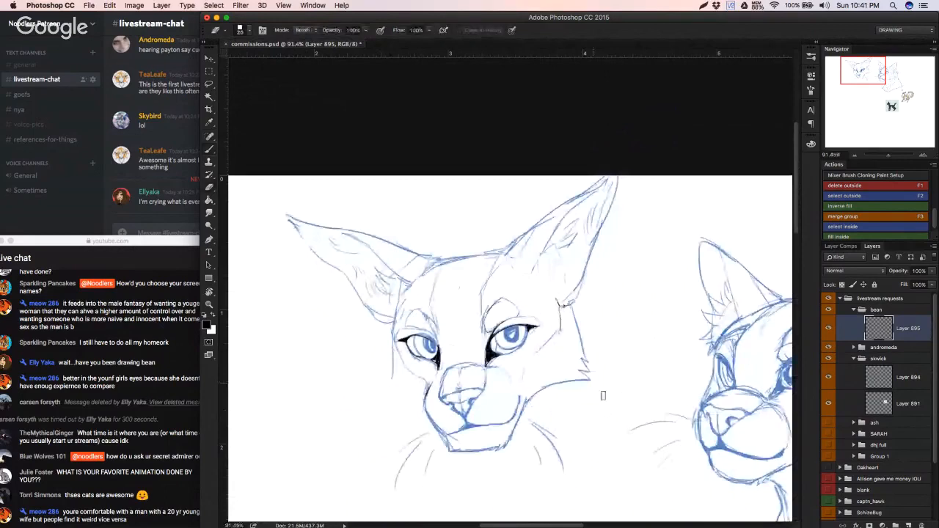
key(e)
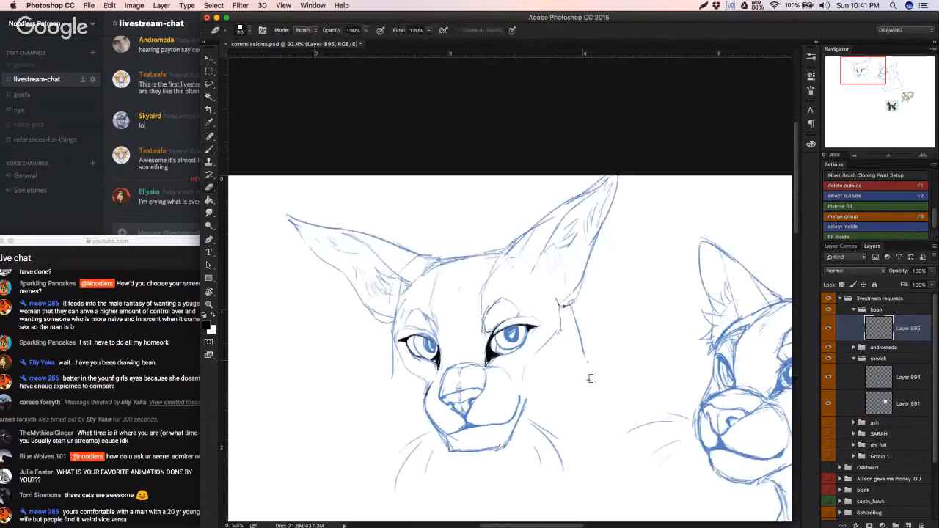
Step: Redraw the left cheek of the front-facing head with a straight edge ending in jagged fur towards the jaw
key(b)
drag(395, 337, 397, 372)
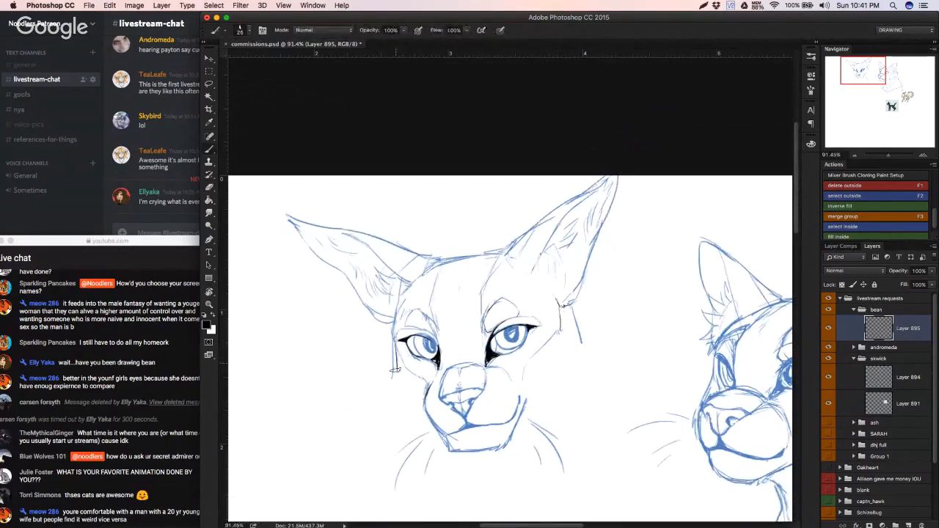
key(super+z)
mouse_move(397, 340)
mouse_down()
mouse_move(408, 336)
mouse_move(393, 370)
mouse_move(396, 390)
mouse_up()
key(super+z)
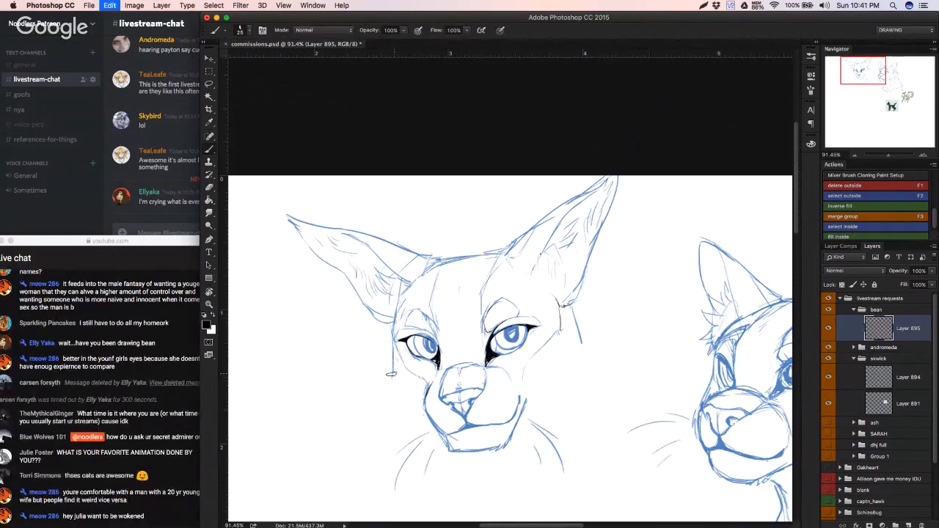
drag(392, 374, 420, 415)
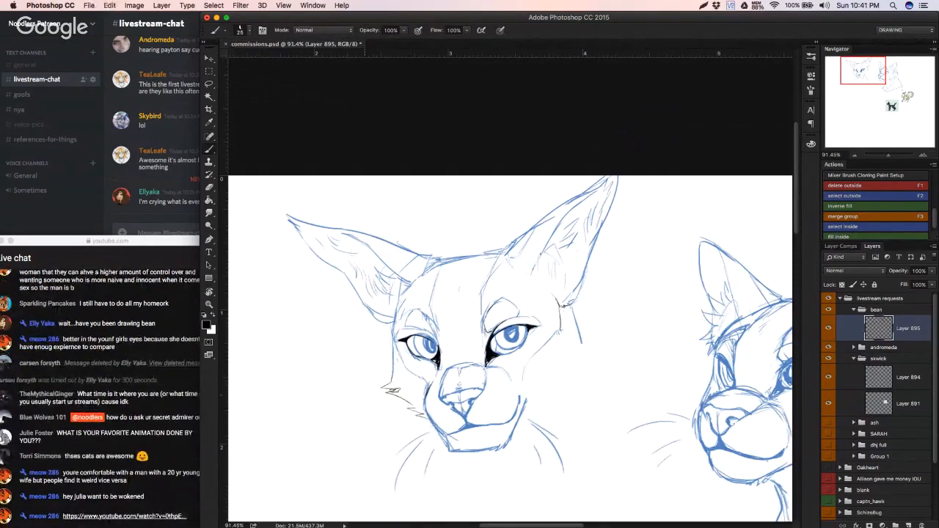
key(super+z)
key(alt+super+z)
key(alt+super+z)
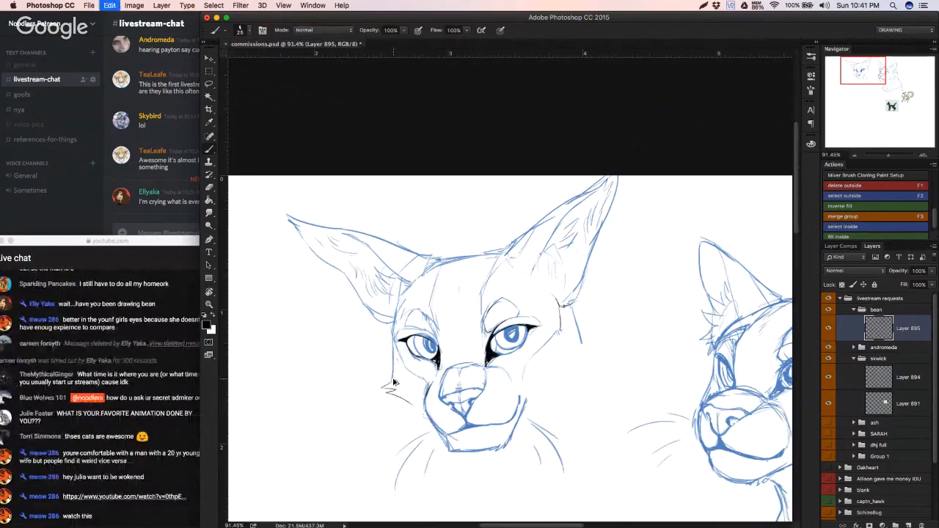
key(alt+super+z)
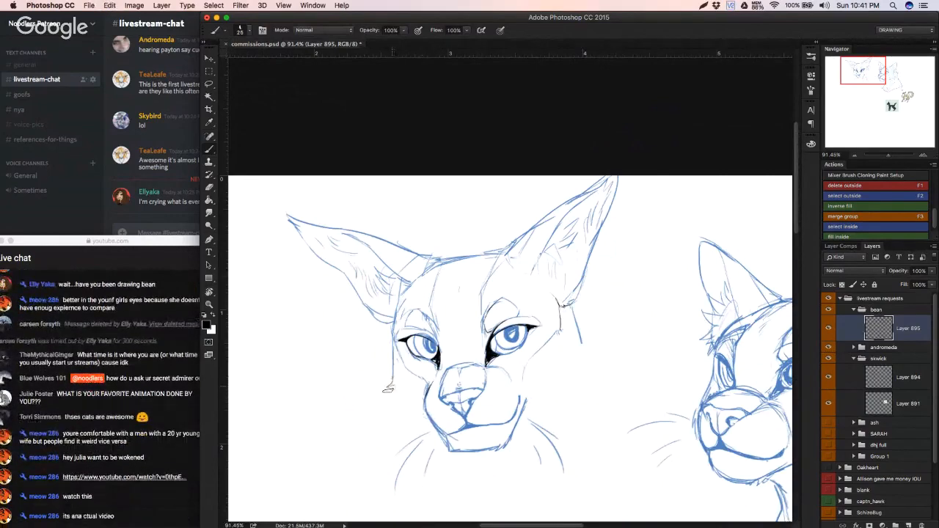
drag(388, 384, 437, 424)
Step: Redraw the right cheek outline with a pointed fur tuft running back to the jaw
mouse_move(581, 335)
mouse_down()
mouse_move(589, 357)
mouse_move(553, 386)
mouse_up()
key(alt+super+z)
key(alt+super+z)
mouse_move(580, 335)
mouse_down()
mouse_move(589, 357)
mouse_move(549, 382)
mouse_move(590, 358)
mouse_up()
mouse_move(558, 418)
mouse_down()
mouse_move(519, 423)
mouse_move(560, 420)
mouse_up()
Step: Erase the top-of-head line between the ears and redraw it as a smooth black curve
key(e)
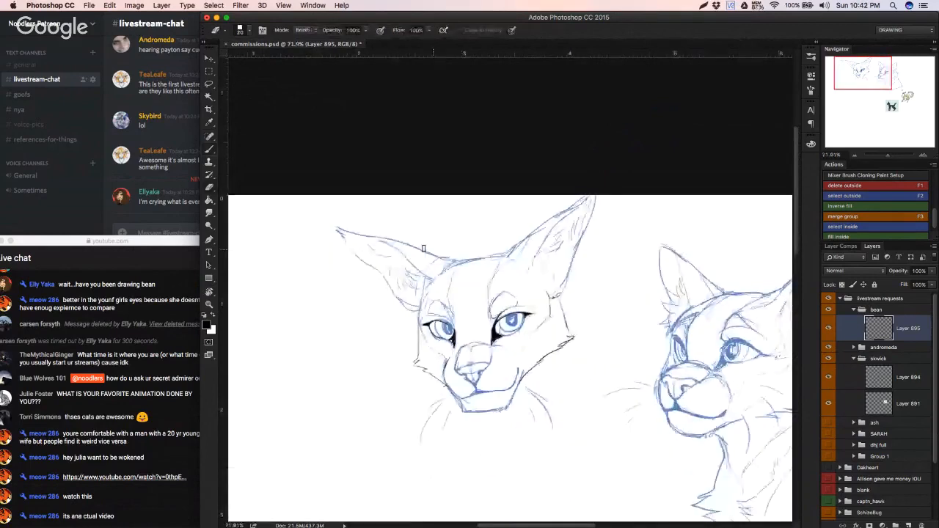
mouse_move(415, 243)
mouse_down()
mouse_move(454, 259)
mouse_move(497, 253)
mouse_up()
key(super+z)
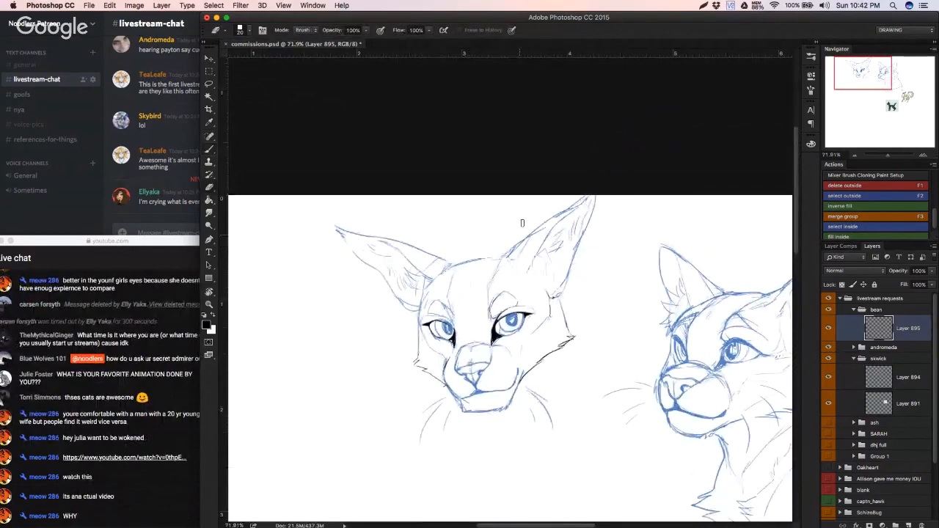
key(b)
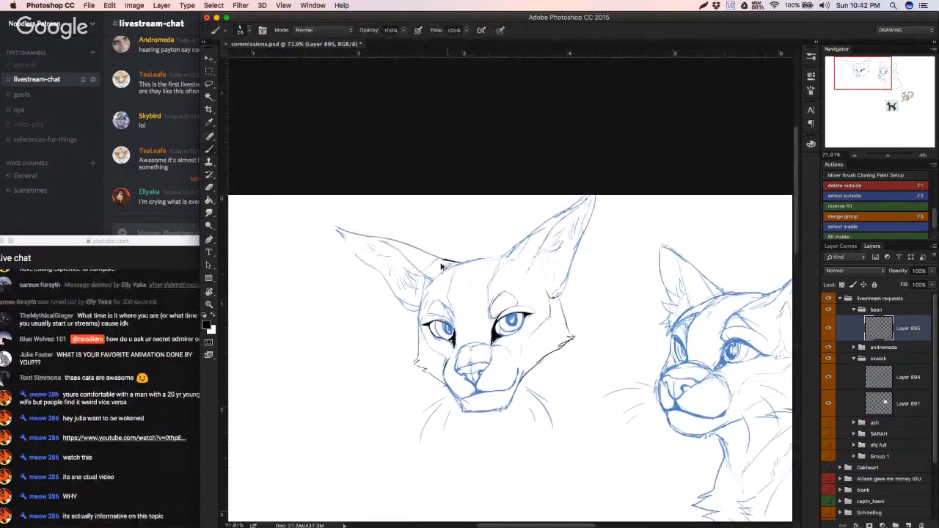
key(super+z)
mouse_move(432, 255)
mouse_down()
mouse_move(459, 210)
mouse_move(450, 254)
mouse_move(461, 263)
mouse_move(452, 265)
mouse_move(486, 259)
mouse_move(478, 264)
mouse_move(517, 249)
mouse_up()
key(super+z)
key(super+z)
key(super+z)
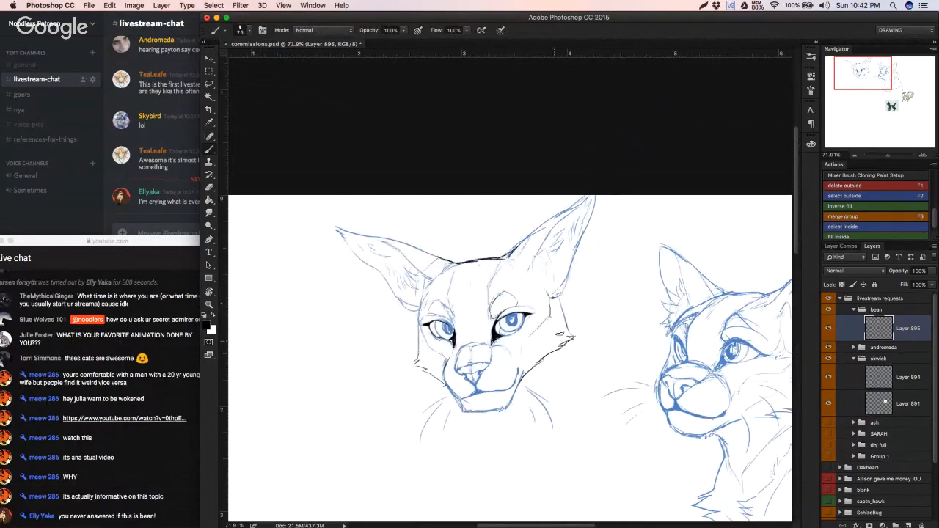
drag(562, 352, 589, 379)
key(alt+super+z)
key(alt+super+z)
Step: Lock the sketch layer's transparent pixels and fill all its lines with black using the Paint Bucket
click(841, 285)
key(g)
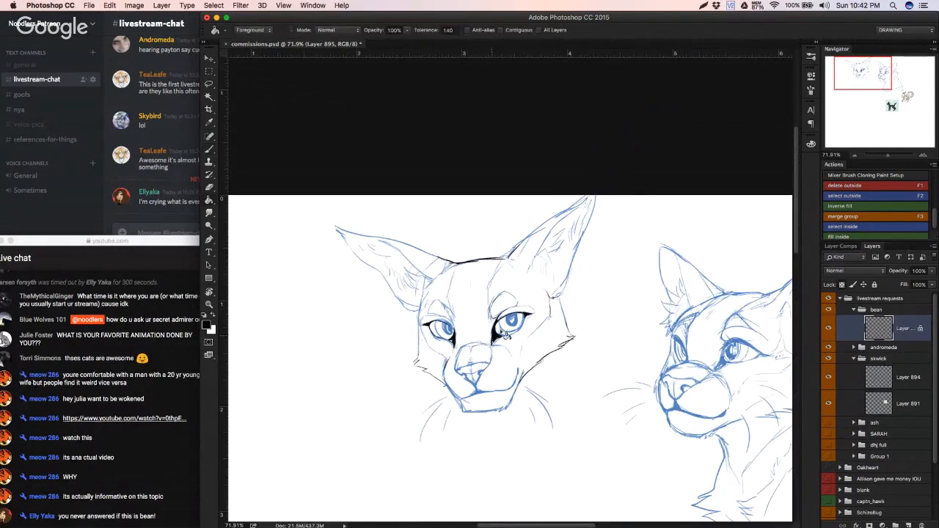
click(516, 323)
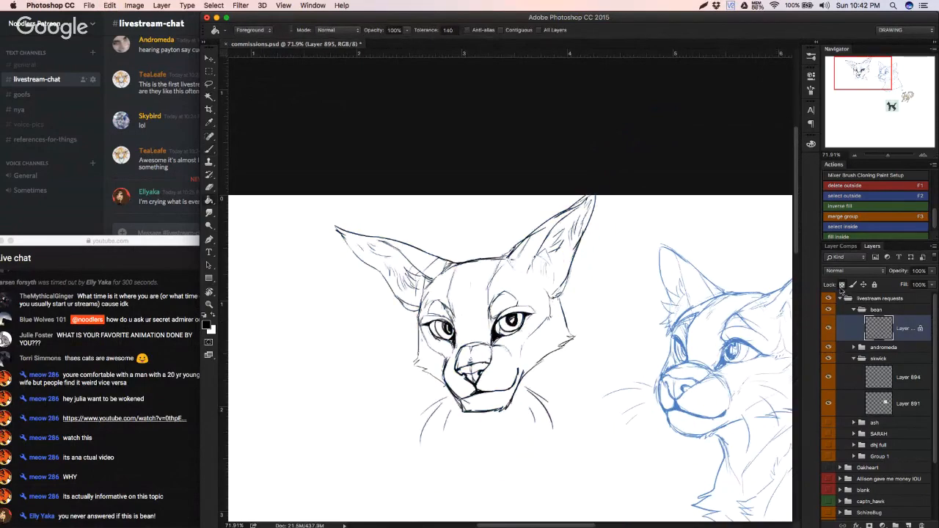
Step: Reposition the black head sketch on the canvas, farther from the blue cat sketch
key(v)
mouse_move(493, 368)
mouse_down()
mouse_move(455, 378)
mouse_move(429, 348)
mouse_up()
key(b)
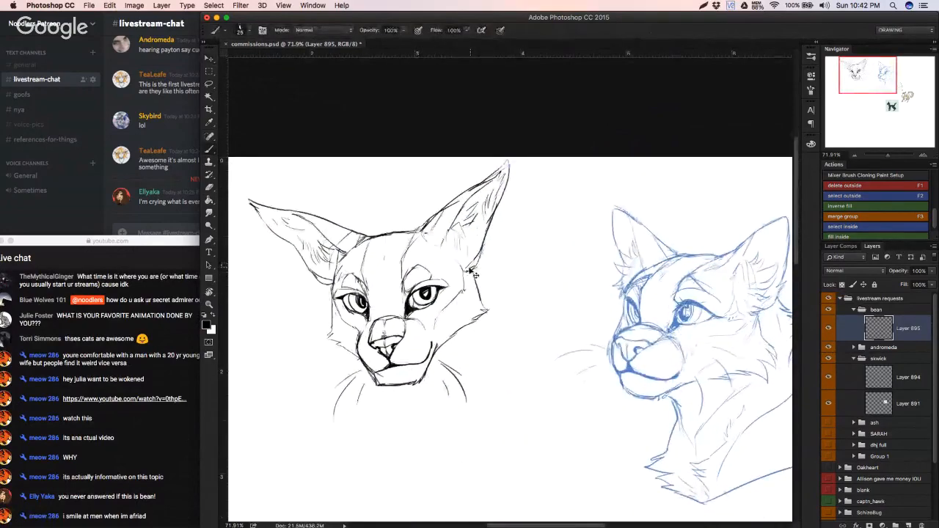
mouse_move(487, 274)
mouse_down()
mouse_move(453, 256)
mouse_move(450, 310)
mouse_up()
key(v)
key(b)
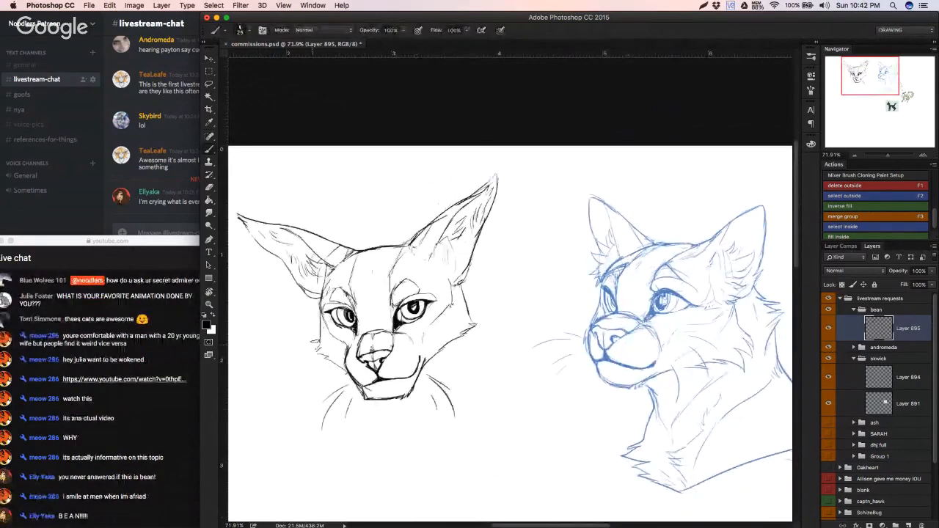
Step: Add short fur and contour strokes to the black head's cheeks, chin and ear bases
drag(318, 344, 329, 358)
click(336, 349)
click(340, 351)
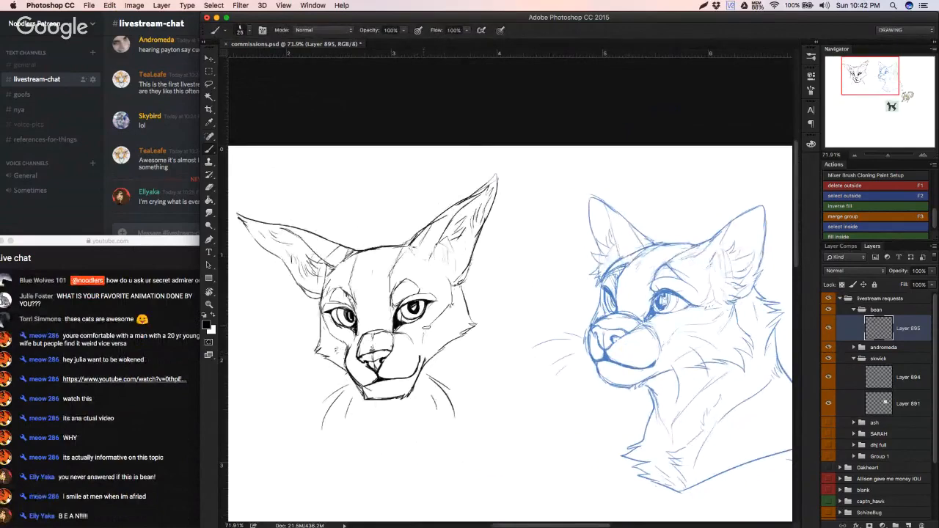
mouse_move(439, 341)
mouse_down()
mouse_move(396, 341)
mouse_move(434, 344)
mouse_up()
drag(383, 390, 390, 389)
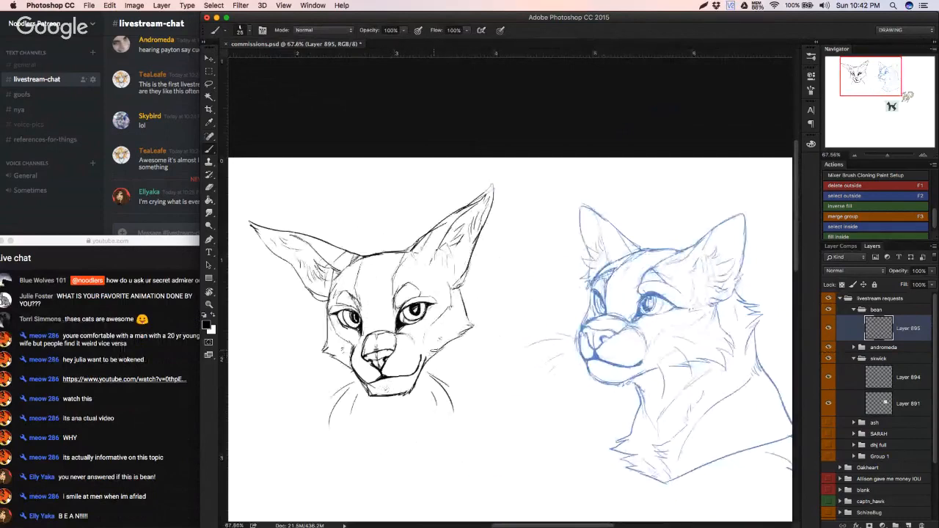
mouse_move(458, 287)
mouse_down()
mouse_move(469, 284)
mouse_move(462, 287)
mouse_up()
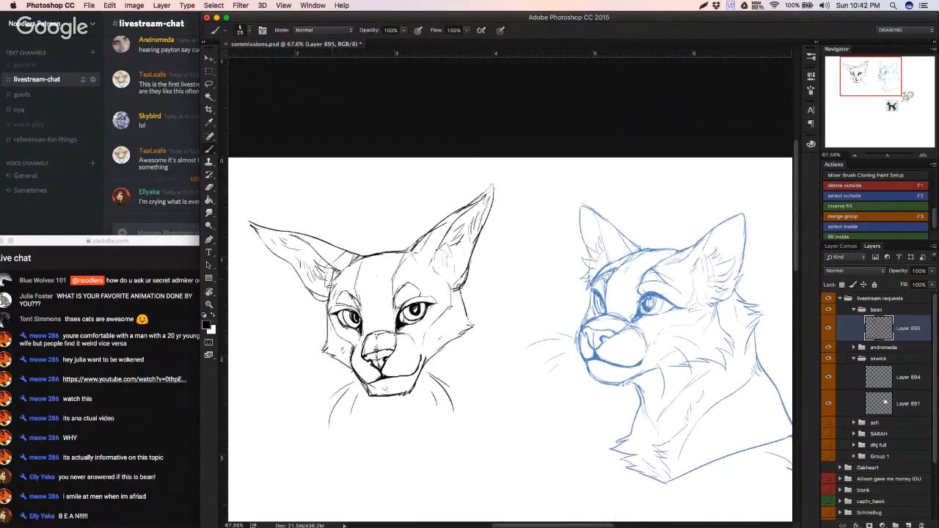
drag(331, 289, 344, 281)
Step: Try to erase part of the line along the left jaw of the black head
scroll(371, 372, up, 5)
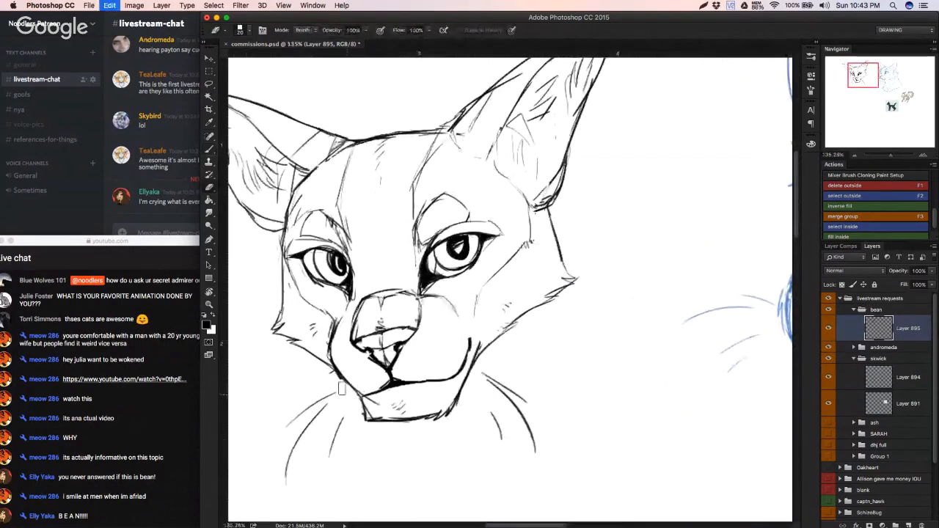
key(super+z)
drag(351, 397, 364, 410)
key(super+z)
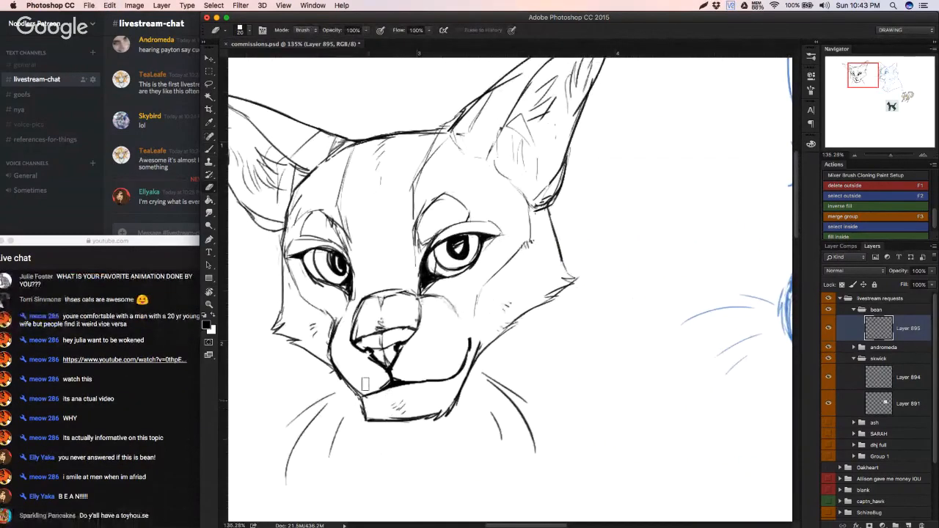
key(b)
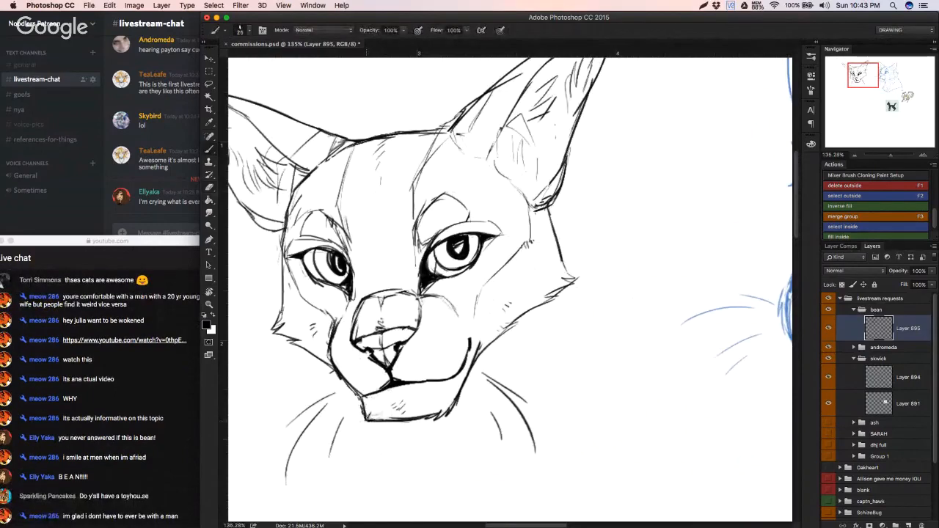
Step: Move the black head sketch slightly farther left, away from the blue cat
scroll(396, 410, down, 5)
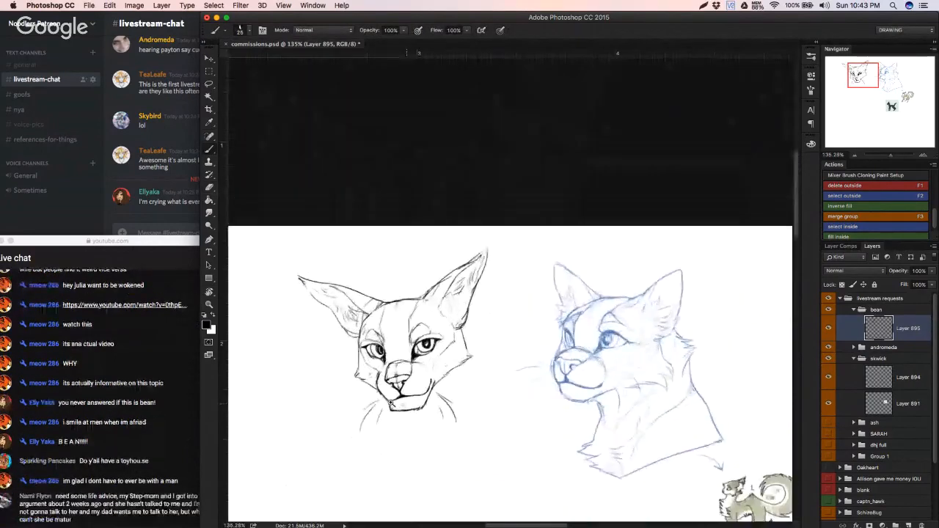
drag(416, 397, 370, 399)
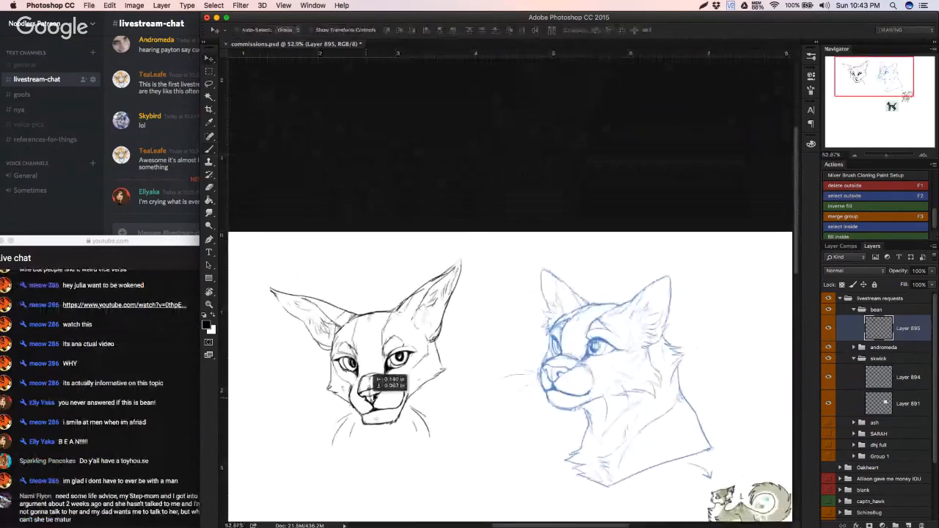
scroll(343, 306, up, 2)
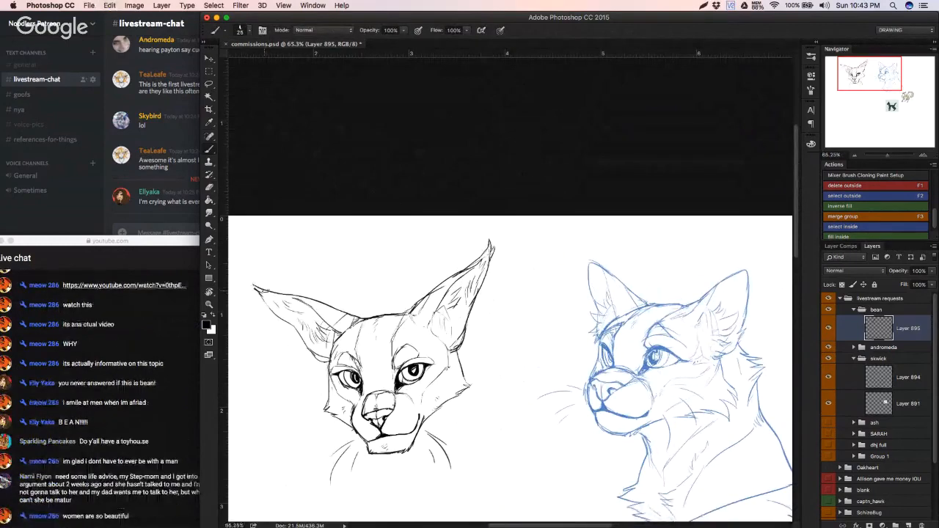
Step: Add a fur tuft to the left ear's tip and strokes along its lower edge
key(super+z)
mouse_move(265, 288)
mouse_down()
mouse_move(270, 296)
mouse_move(259, 282)
mouse_up()
drag(309, 349, 318, 360)
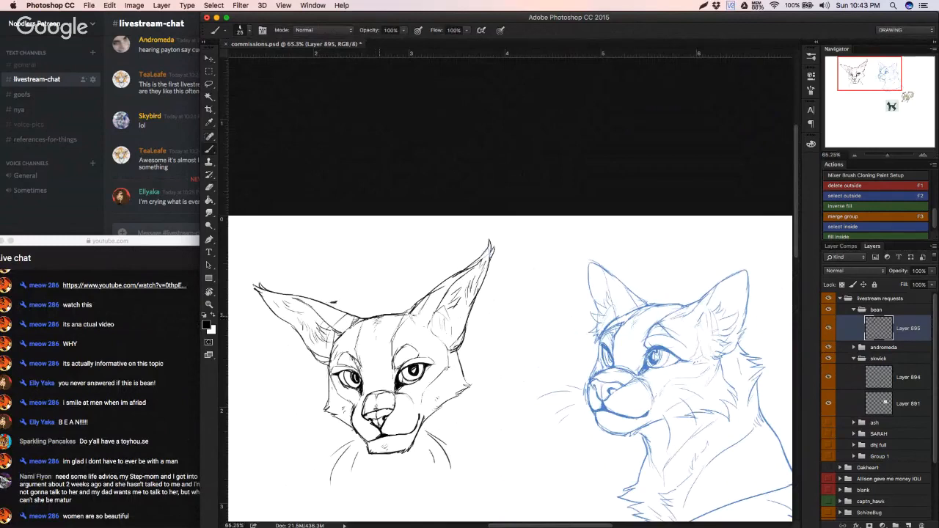
Step: Erase and redraw the upper edge of the right ear on the black head
key(e)
key(b)
key(e)
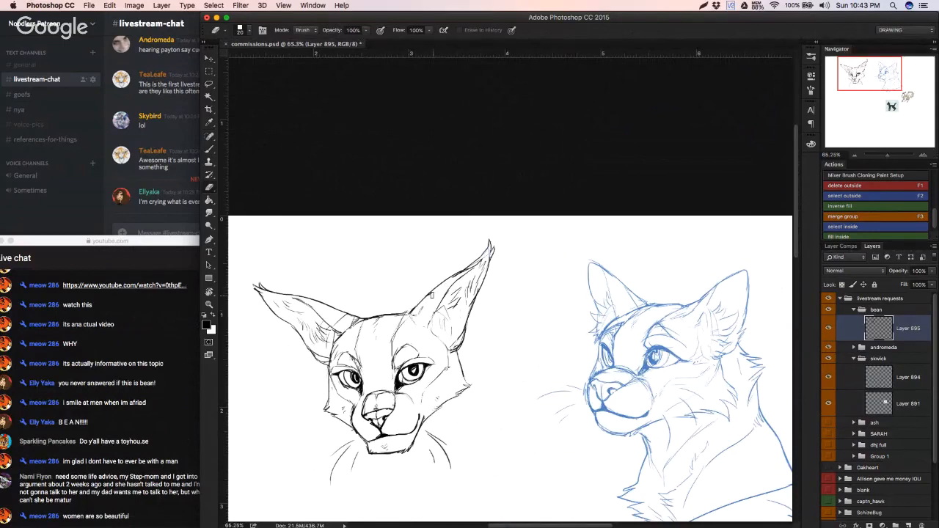
key(b)
drag(420, 307, 439, 286)
key(super+z)
key(super+z)
mouse_move(419, 301)
mouse_down()
mouse_move(447, 281)
mouse_move(438, 285)
mouse_up()
Step: Shift the black head sketch slightly left and down on the canvas
key(super+z)
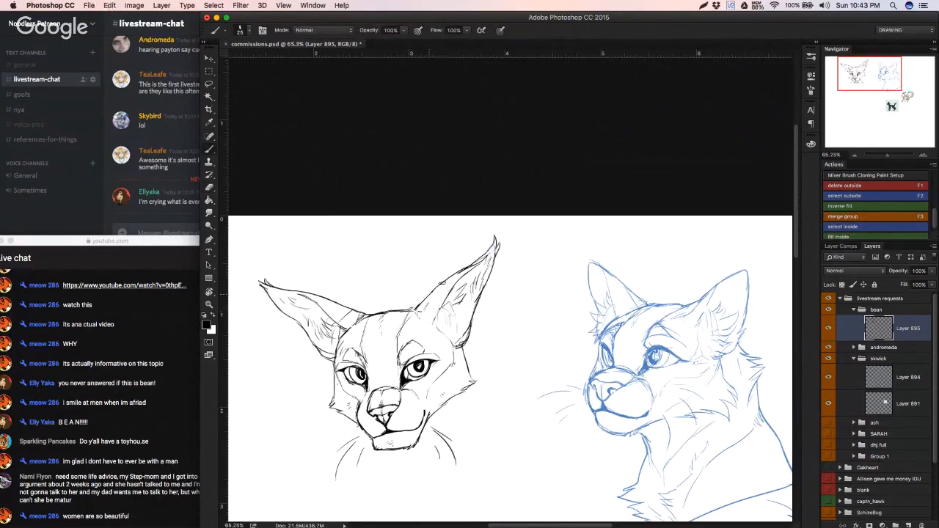
key(super+z)
drag(429, 326, 413, 331)
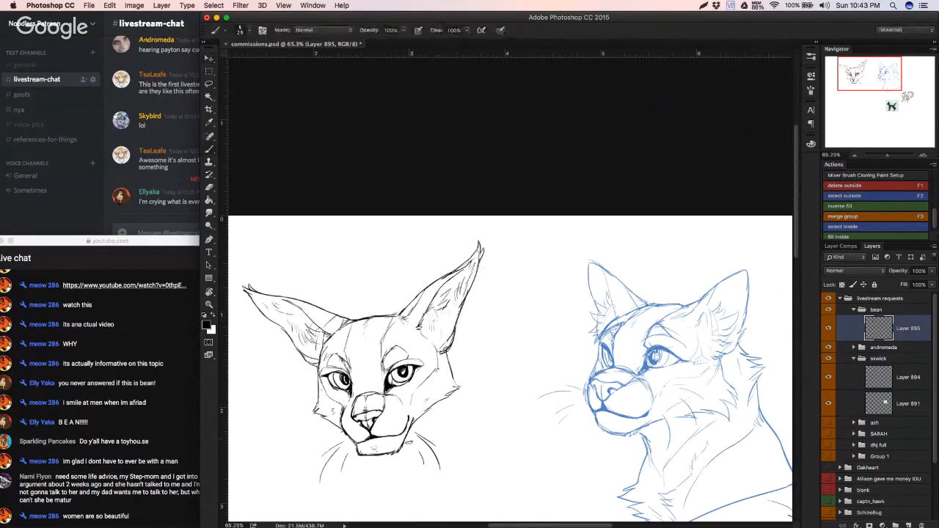
scroll(410, 443, down, 5)
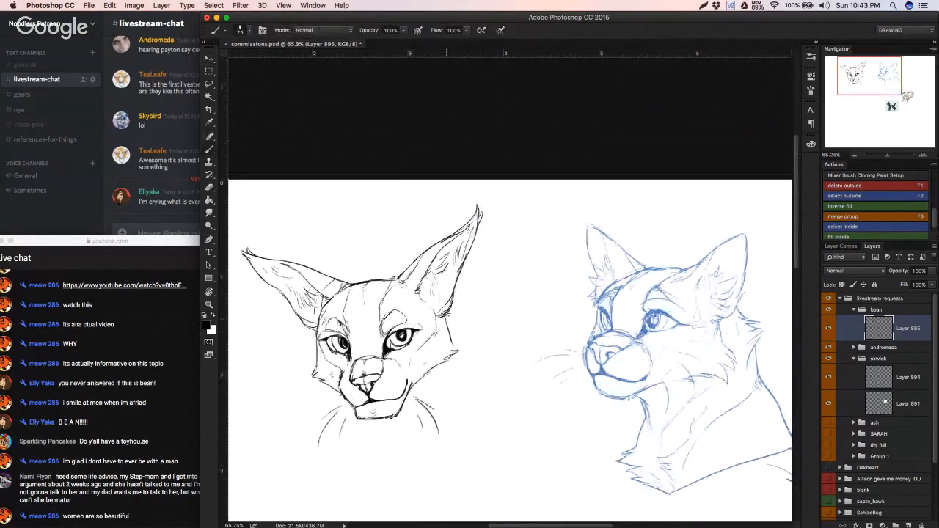
Step: Sketch jagged neck fur behind the right cheek and a chest fur tuft below the chin
drag(449, 316, 482, 340)
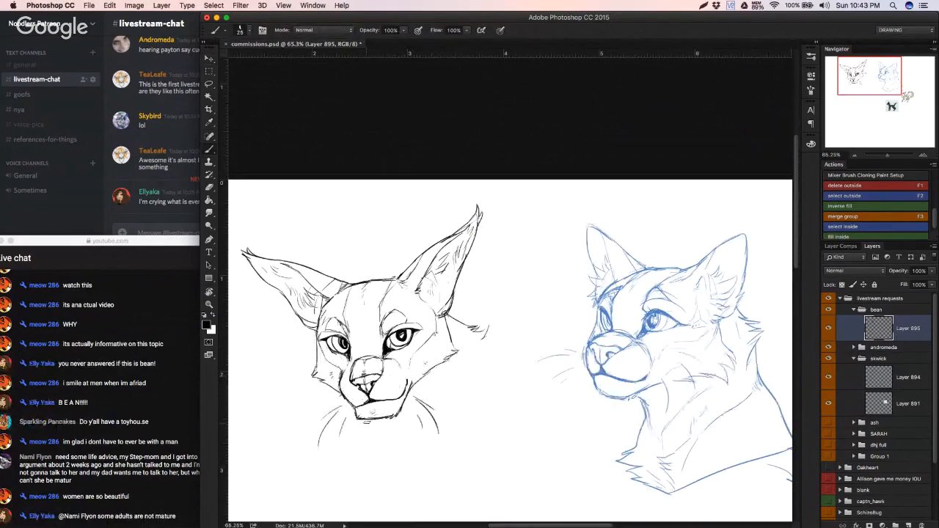
mouse_move(361, 433)
mouse_down()
mouse_move(372, 429)
mouse_move(364, 436)
mouse_up()
key(super+z)
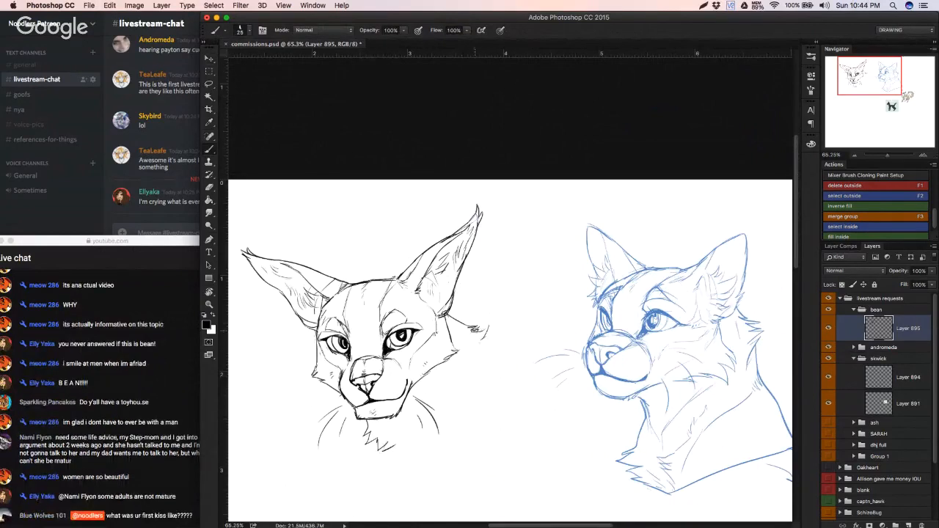
mouse_move(474, 331)
mouse_down()
mouse_move(482, 353)
mouse_move(490, 349)
mouse_up()
key(super+z)
Step: Draw the curved bottom edge of the neck extending right from the chest fur
key(super+z)
mouse_move(380, 451)
mouse_down()
mouse_move(415, 446)
mouse_move(489, 336)
mouse_move(492, 348)
mouse_move(456, 427)
mouse_up()
key(super+z)
drag(388, 449, 443, 446)
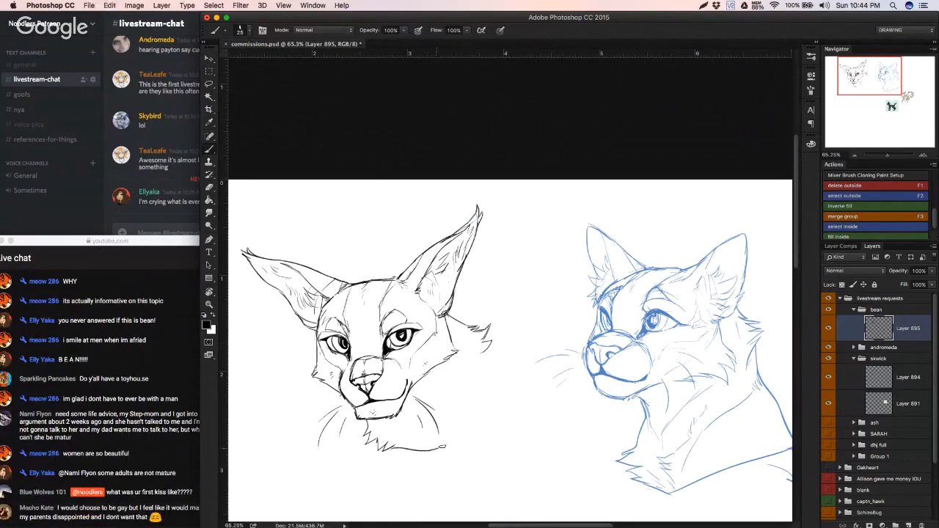
Step: Draw the back-of-neck contour from the neck fur down to meet the neck's bottom edge
drag(489, 347, 457, 412)
key(super+z)
mouse_move(490, 346)
mouse_down()
mouse_move(456, 434)
mouse_move(429, 453)
mouse_up()
key(super+z)
key(super+z)
key(super+z)
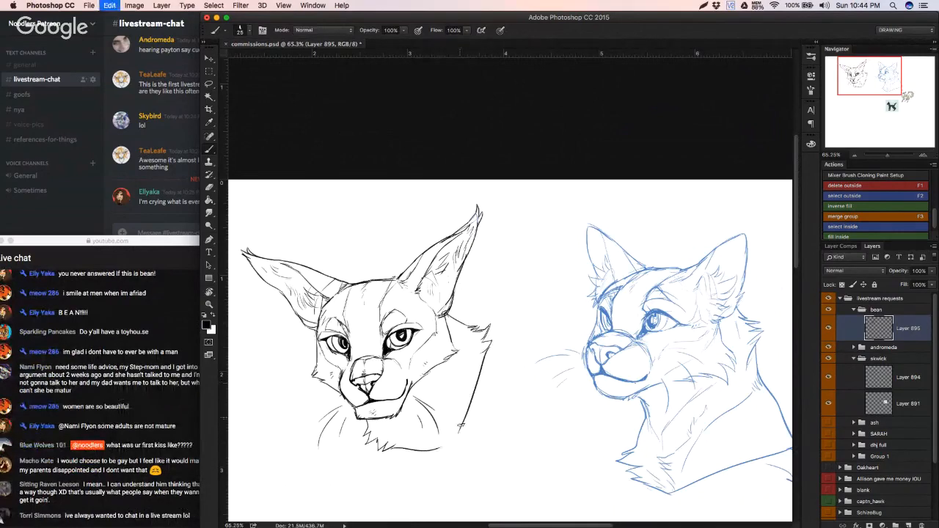
drag(460, 433, 423, 450)
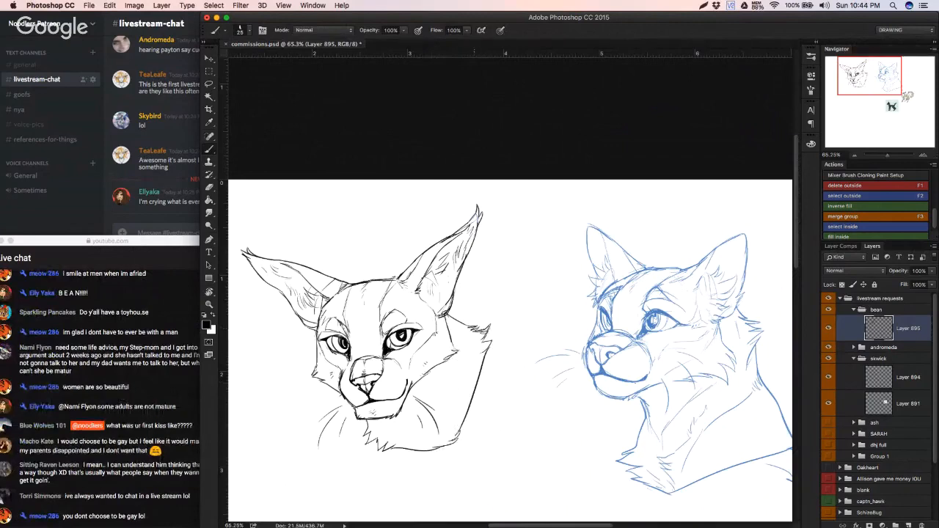
Step: Erase the jagged neck fur behind the right cheek and redraw it joining the back-of-neck contour
key(e)
mouse_move(484, 332)
mouse_down()
mouse_move(468, 331)
mouse_move(487, 327)
mouse_move(482, 351)
mouse_up()
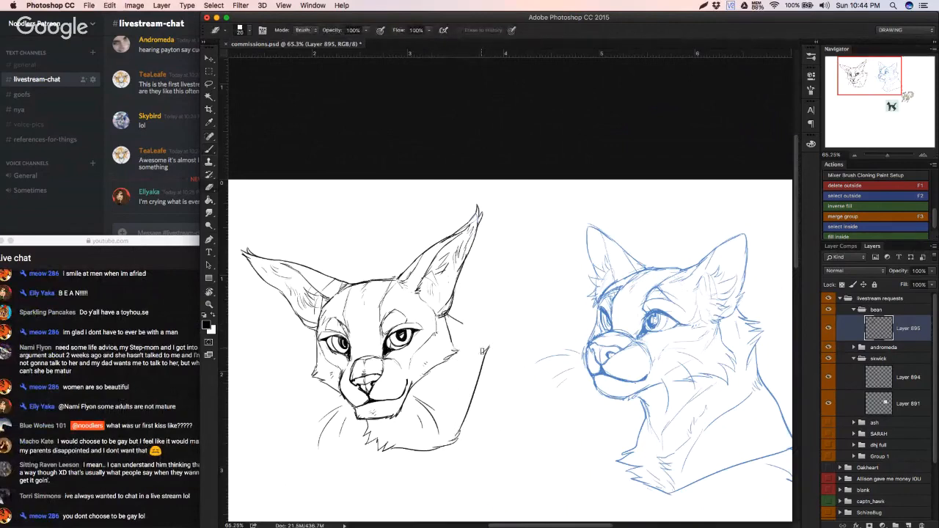
key(b)
drag(456, 321, 468, 323)
key(super+z)
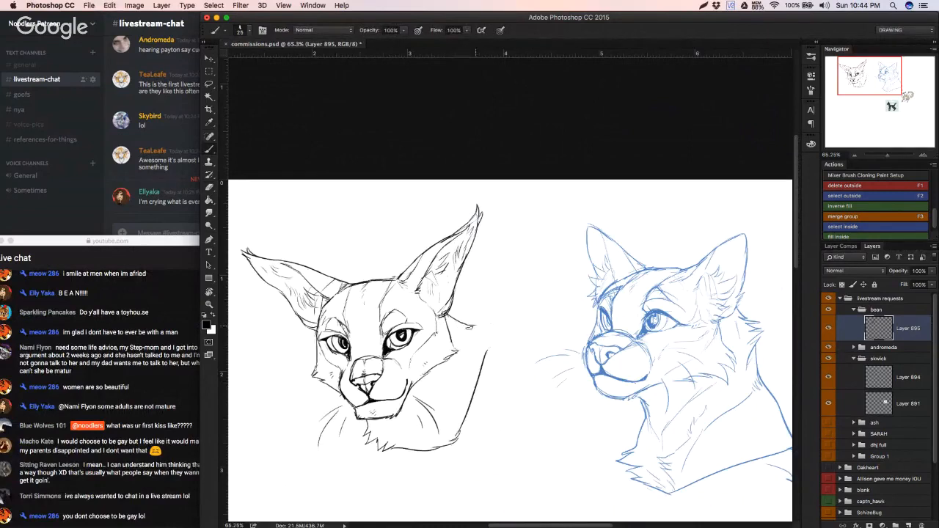
key(super+z)
drag(490, 330, 485, 351)
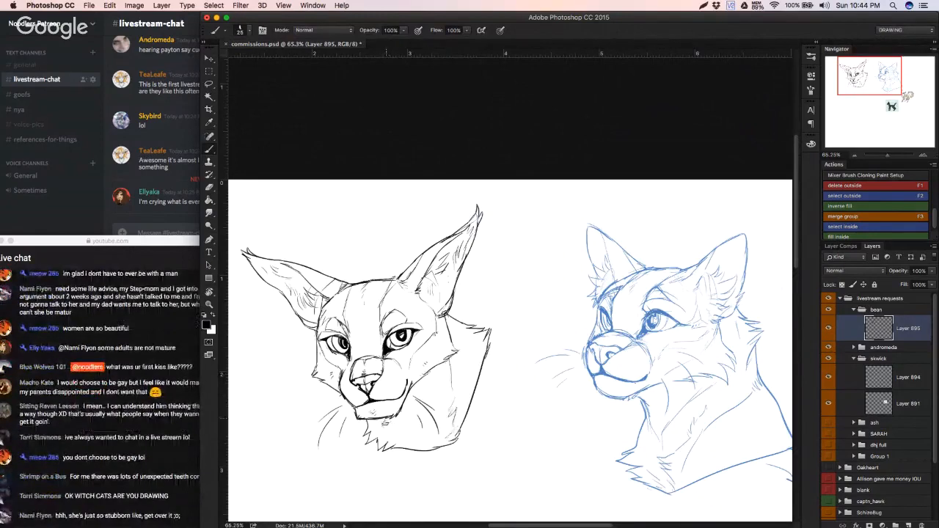
Step: Sketch a light vertical contour line inside the neck behind the right cheek
key(super+z)
key(super+z)
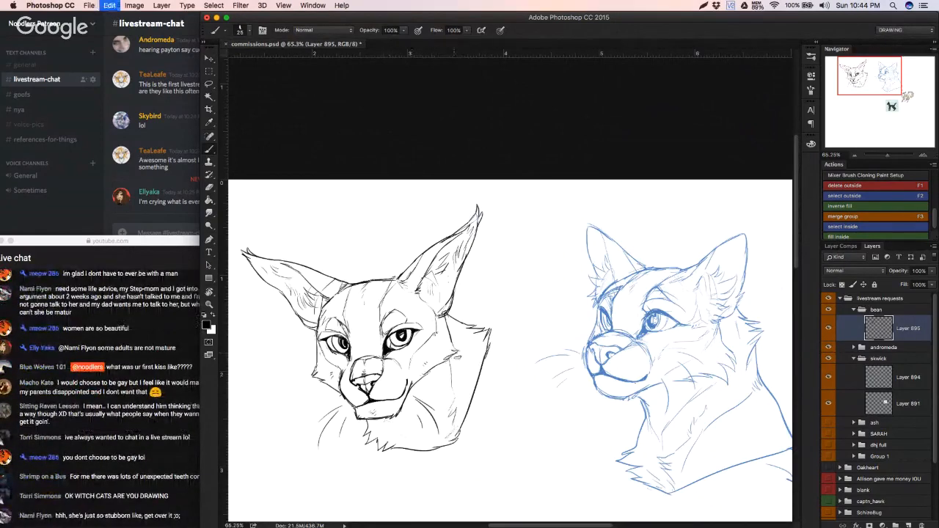
key(super+z)
key(super+z)
key(super+z)
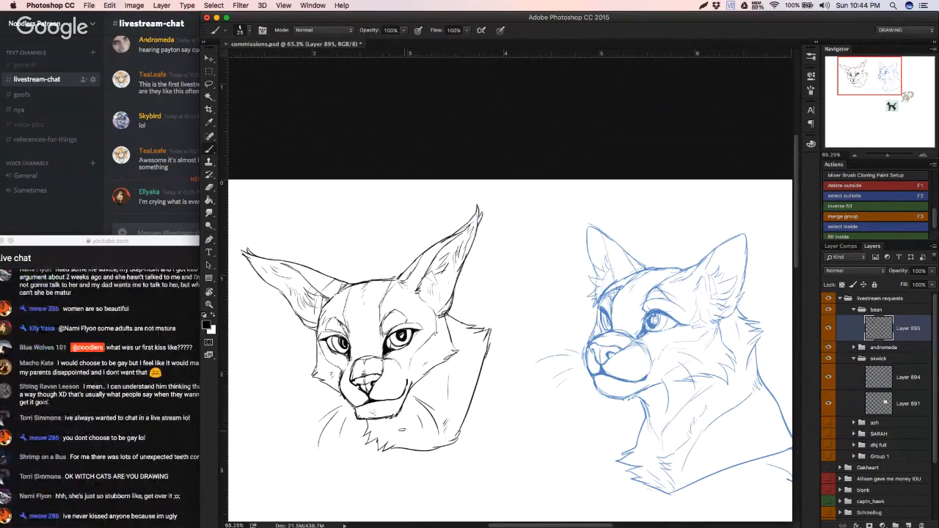
Step: Retouch the neck's bottom edge beside the chest fur and add short fur ticks along the back-of-neck contour
drag(388, 435, 432, 450)
key(super+z)
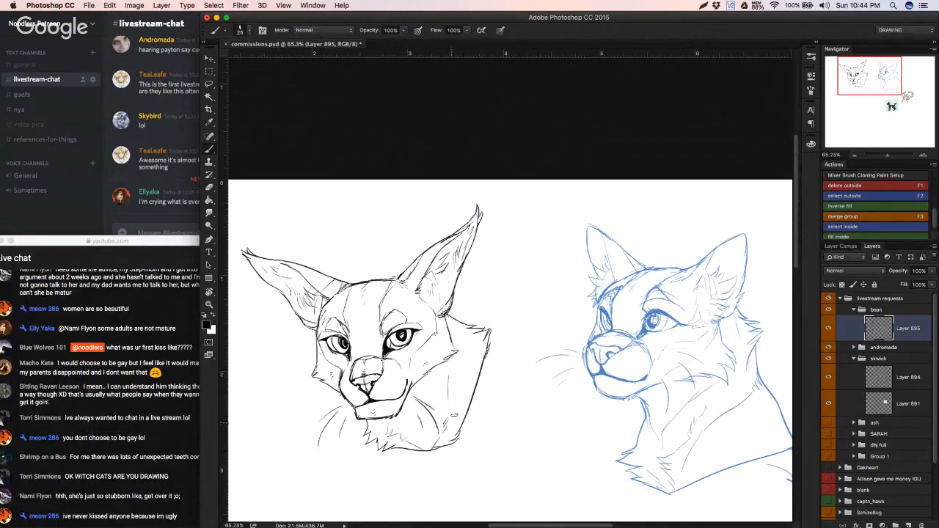
key(super+z)
key(super+z)
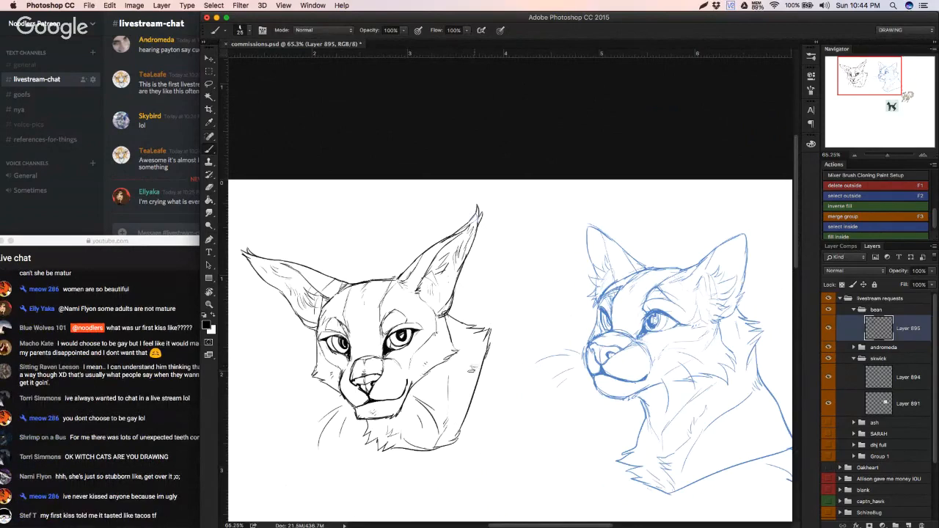
drag(474, 382, 470, 400)
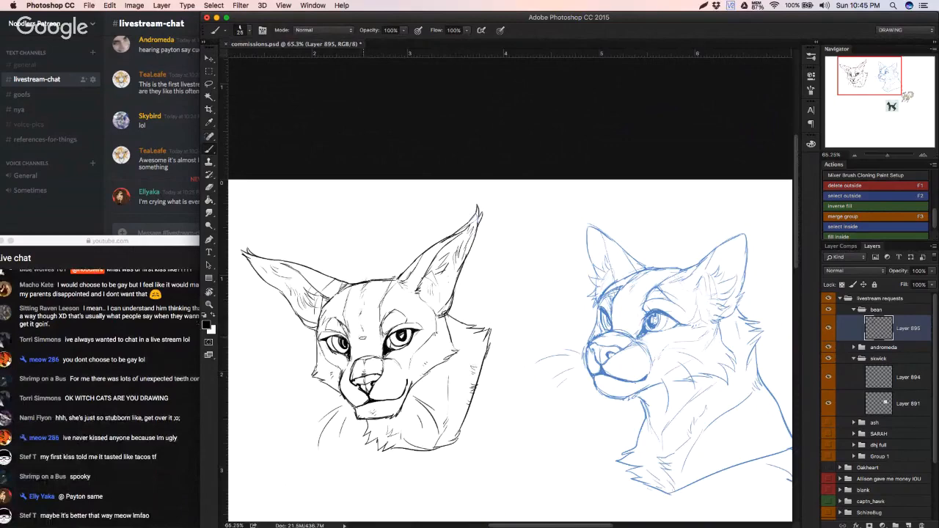
Step: Rotate the front-facing head's left ear about 6 degrees clockwise, shifted slightly inward, and tidy its edge at the forehead
key(e)
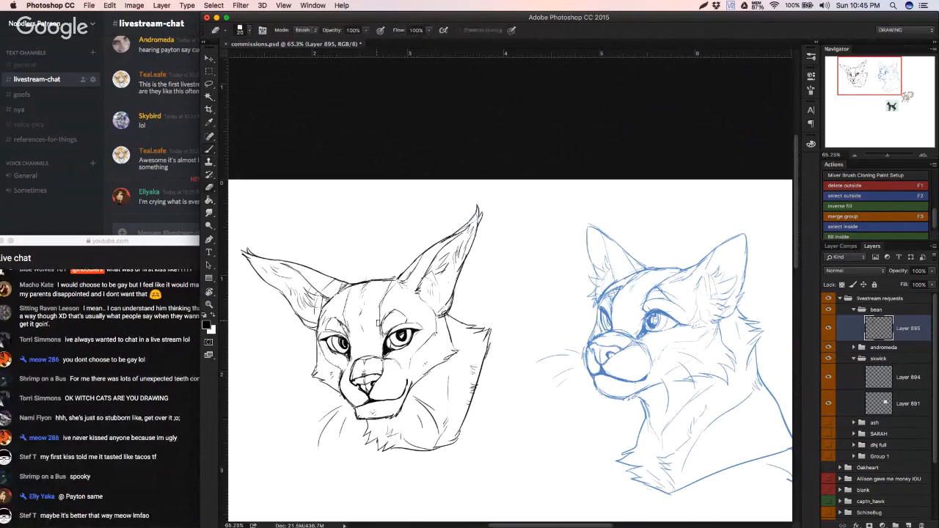
scroll(393, 317, down, 1)
scroll(384, 323, up, 1)
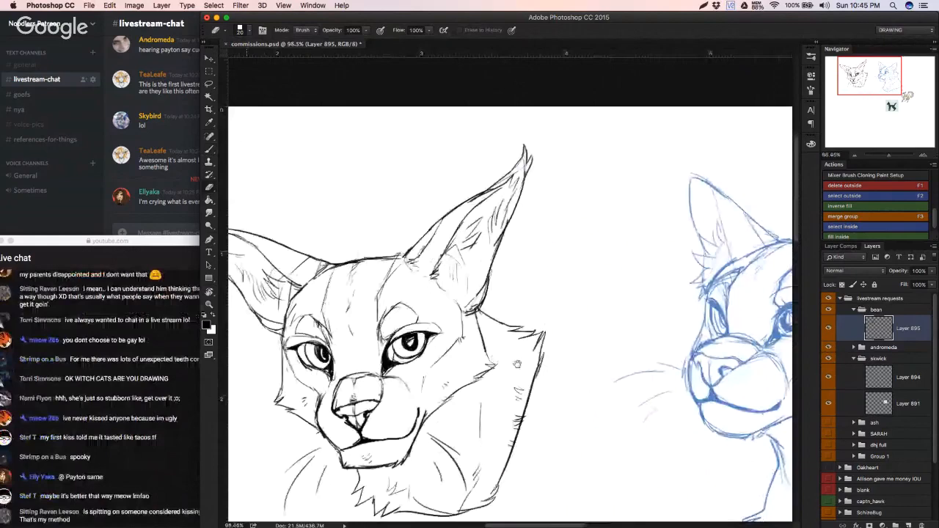
drag(517, 364, 654, 412)
key(l)
mouse_move(321, 233)
mouse_down()
mouse_move(387, 378)
mouse_move(414, 391)
mouse_move(441, 326)
mouse_move(426, 305)
mouse_move(440, 311)
mouse_move(370, 209)
mouse_move(314, 192)
mouse_move(320, 232)
mouse_up()
key(ctrl+t)
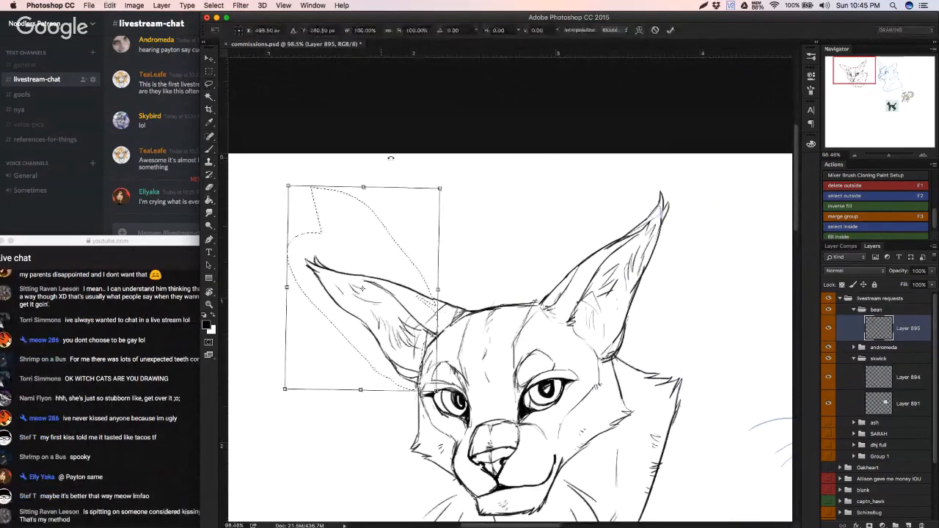
drag(391, 158, 395, 158)
drag(391, 258, 398, 258)
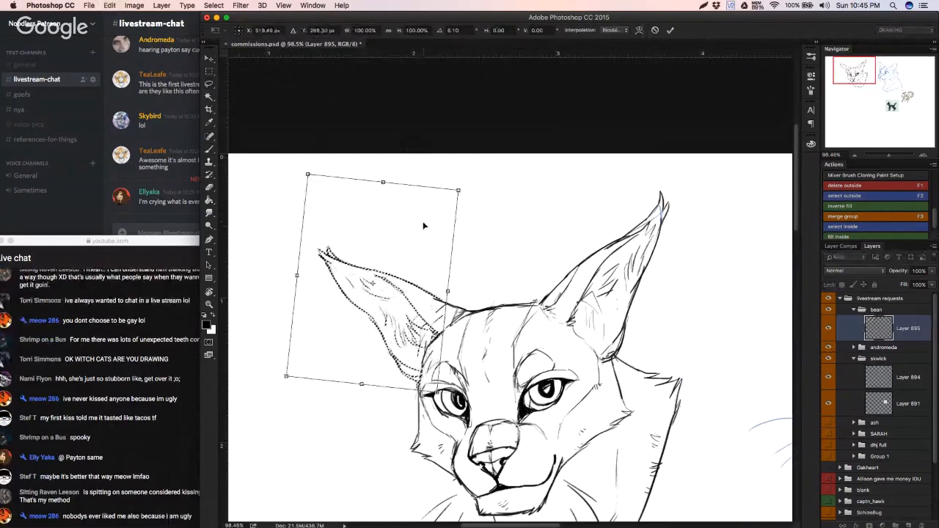
key(Return)
key(ctrl+d)
key(b)
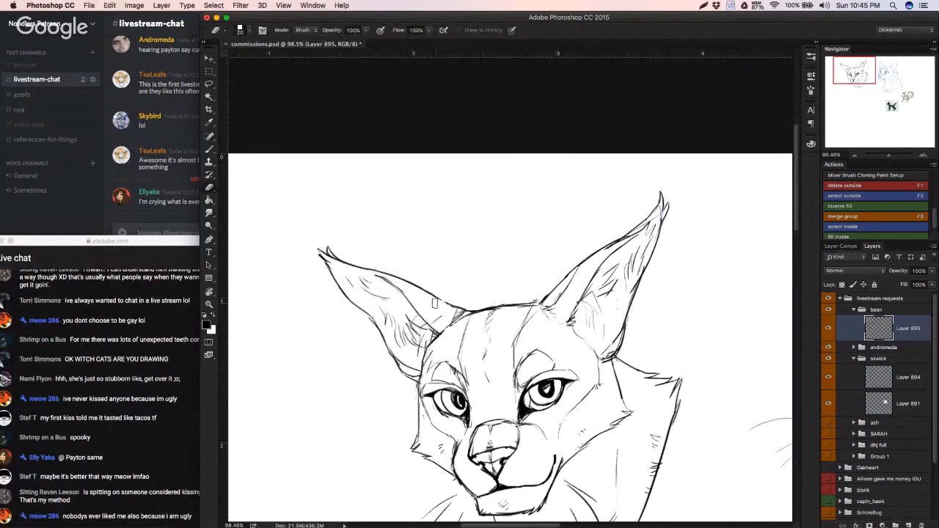
key(b)
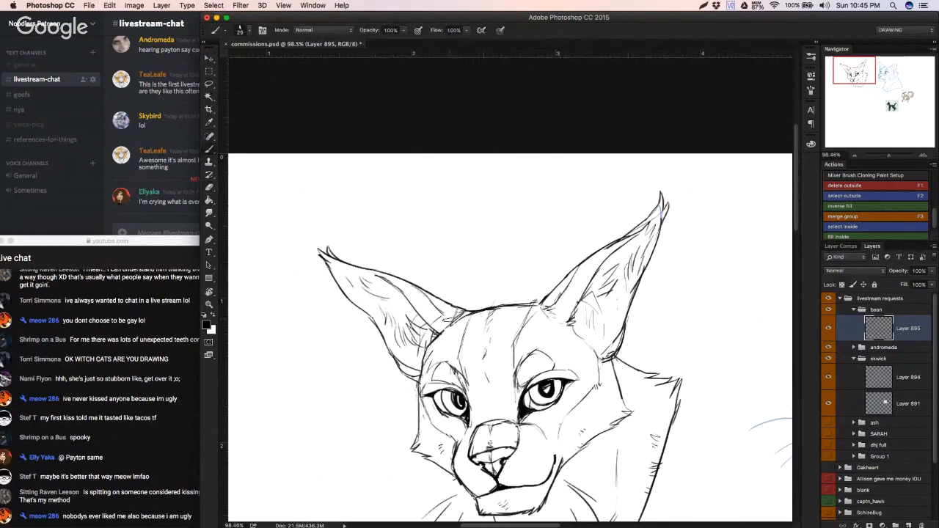
Step: Move the blue headshot on Layer 894 closer to the black headshot and erase the small arrow by its shoulder
scroll(450, 319, down, 3)
scroll(411, 327, down, 1)
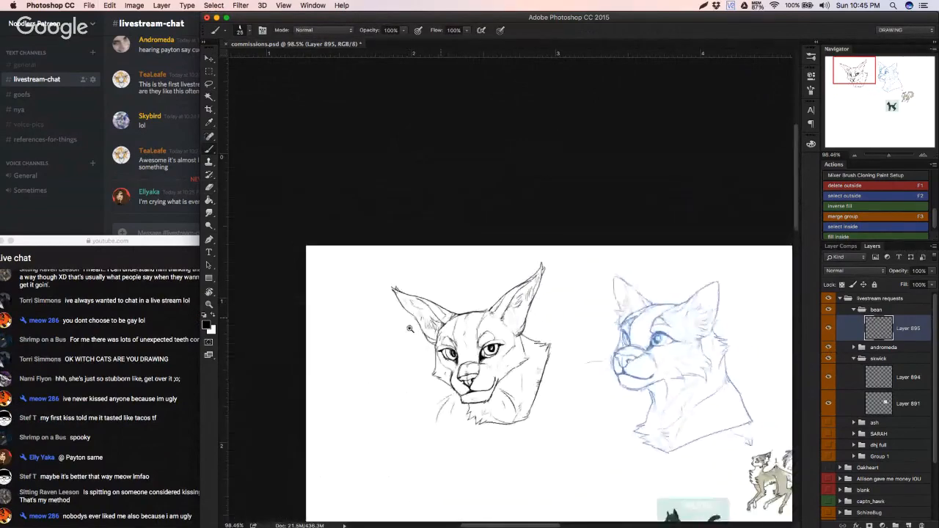
drag(410, 328, 362, 370)
key(v)
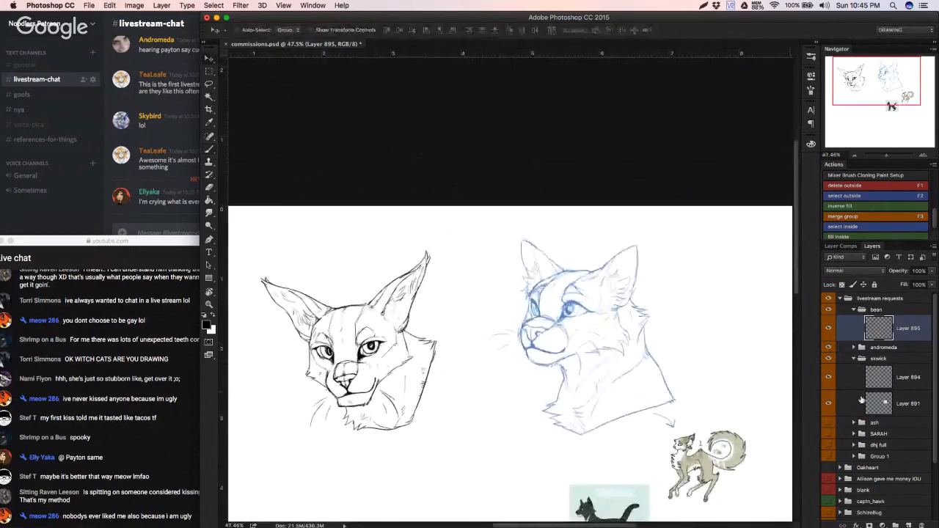
click(880, 376)
click(828, 376)
mouse_move(589, 391)
mouse_down()
mouse_move(517, 390)
mouse_move(532, 398)
mouse_up()
key(b)
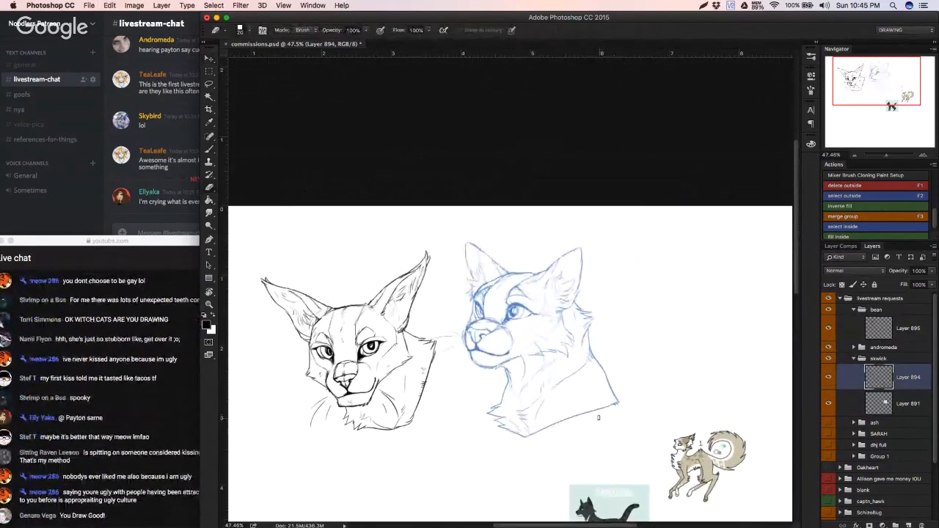
Step: Lock the transparent pixels of Layer 894 and fill the blue headshot's lines with black
click(842, 284)
key(g)
click(525, 311)
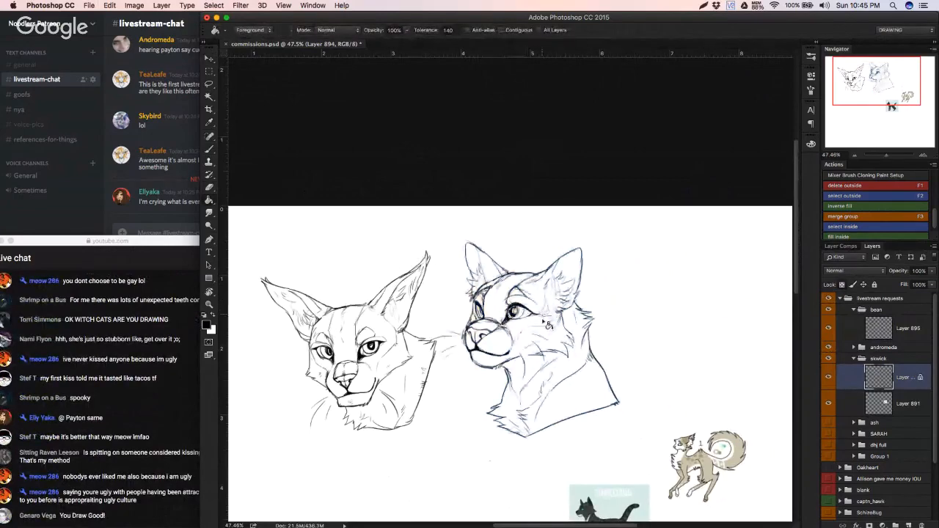
drag(548, 325, 616, 313)
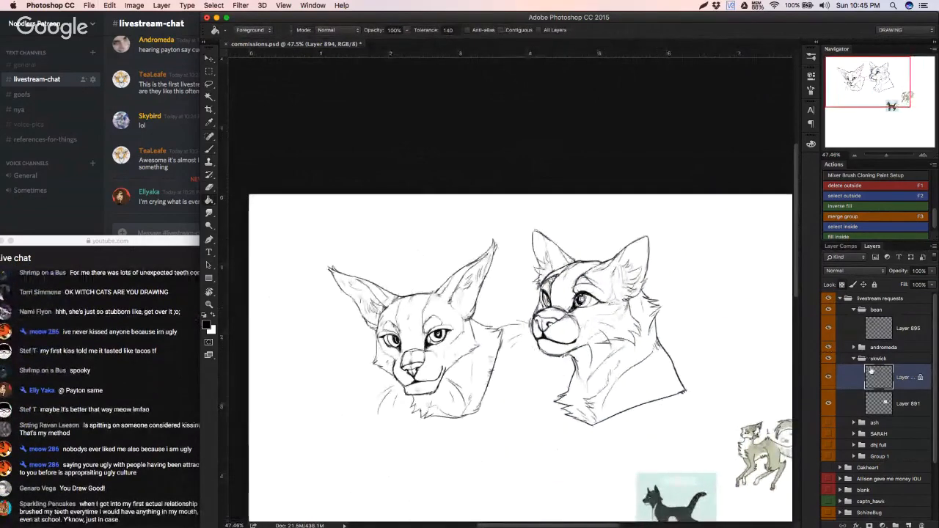
Step: Move the front-facing headshot on Layer 895 slightly down and to the right on the canvas
click(880, 327)
click(483, 396)
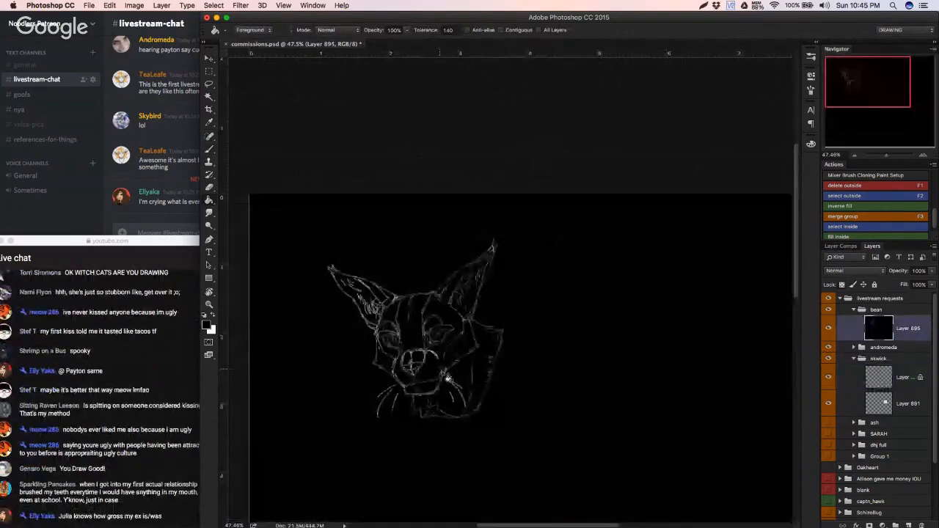
key(ctrl+z)
key(v)
drag(461, 381, 473, 414)
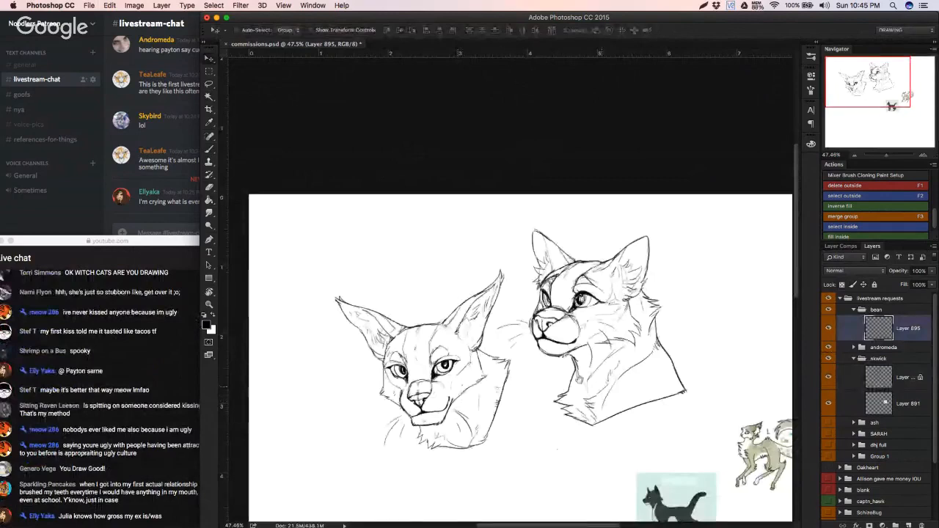
Step: Hide the skwick group and show the cat reference on Layer 892 in the andromeda group
drag(579, 380, 460, 347)
drag(877, 402, 828, 383)
click(854, 347)
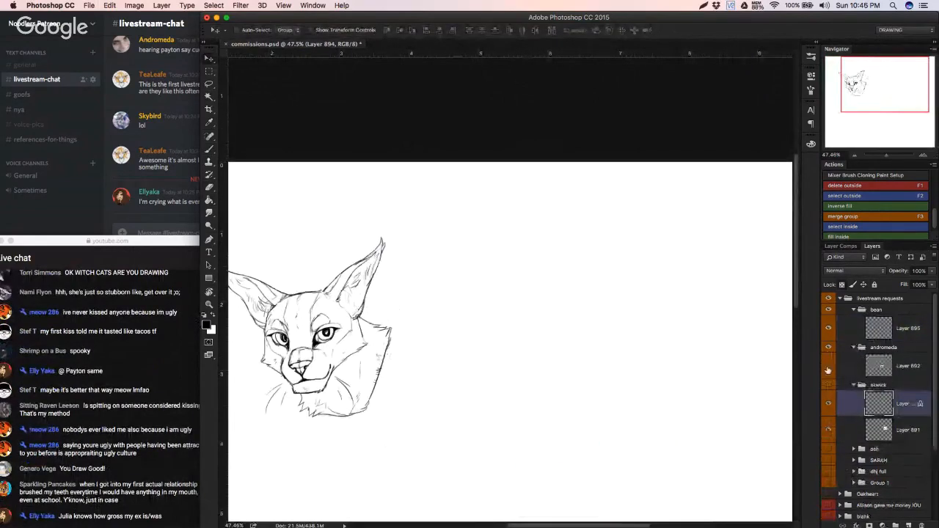
click(829, 368)
Step: Add a new layer above Layer 892 and sketch a rounded head dome beside the cat reference
click(895, 367)
drag(728, 388, 752, 294)
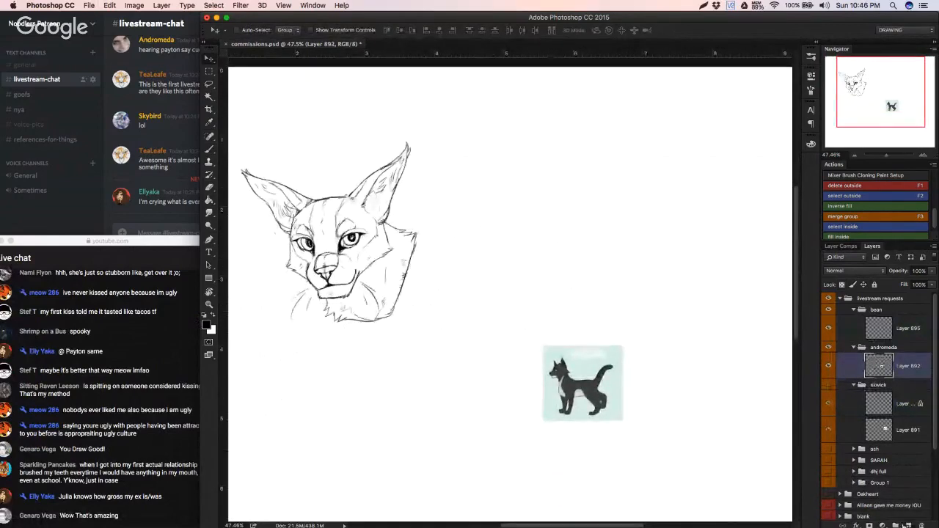
click(908, 525)
drag(482, 335, 513, 320)
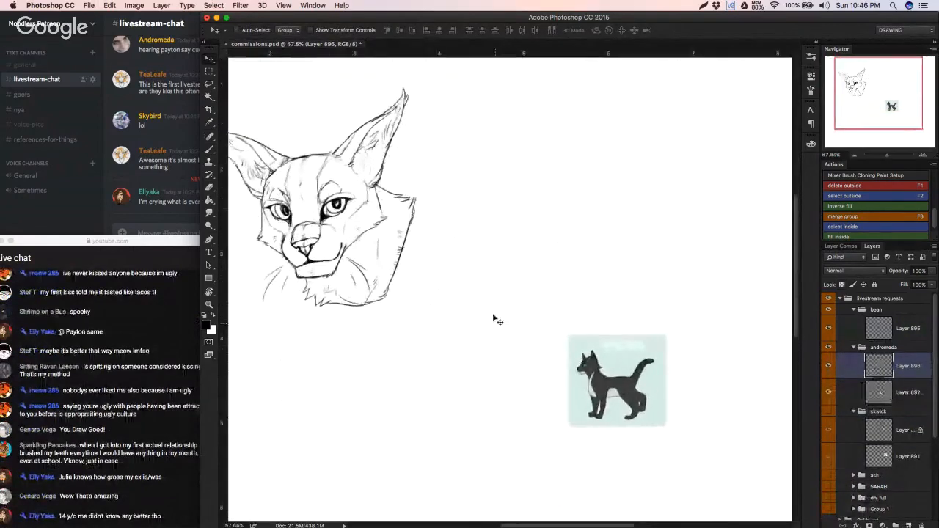
key(b)
mouse_move(484, 256)
mouse_down()
mouse_move(448, 269)
mouse_move(432, 321)
mouse_up()
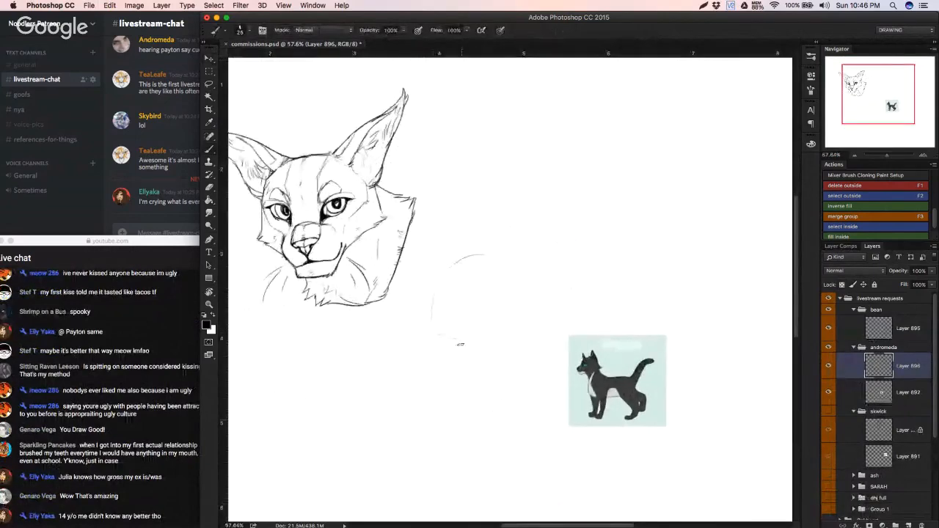
mouse_move(452, 262)
mouse_down()
mouse_move(496, 249)
mouse_move(530, 273)
mouse_up()
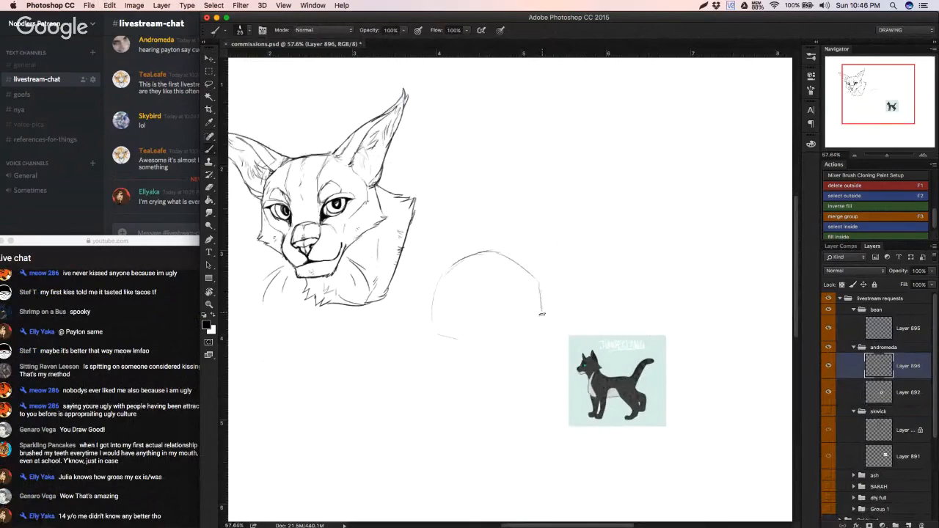
Step: Sketch the nose bridge, nose and mouth line of a right-facing muzzle below the head dome
drag(551, 322, 550, 351)
drag(529, 358, 547, 357)
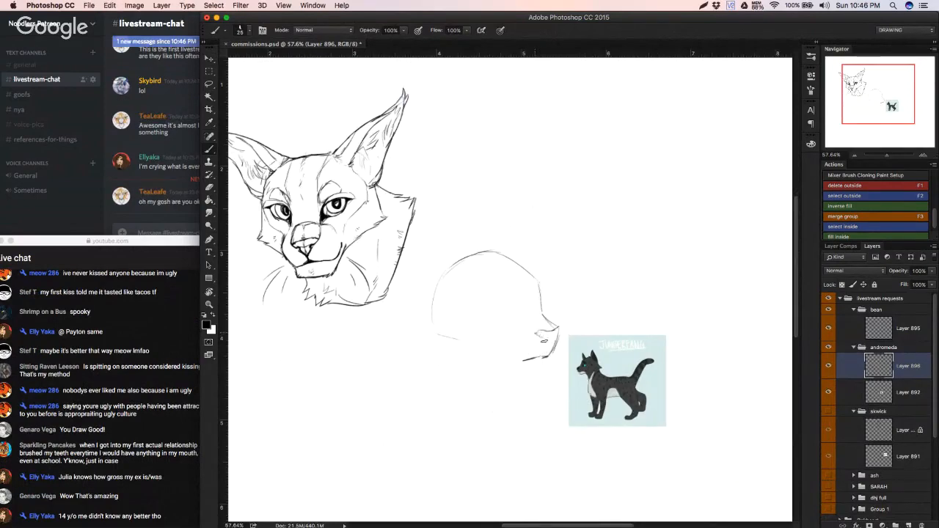
drag(547, 344, 558, 333)
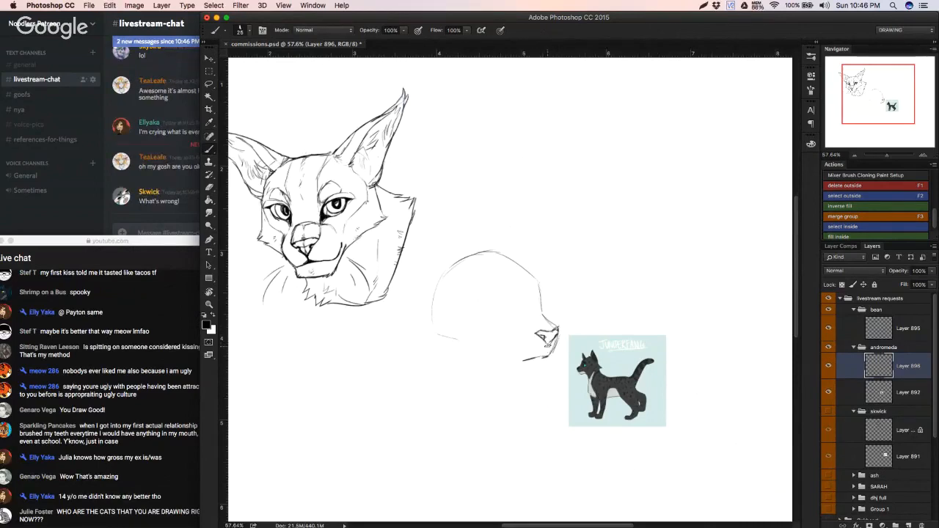
click(170, 188)
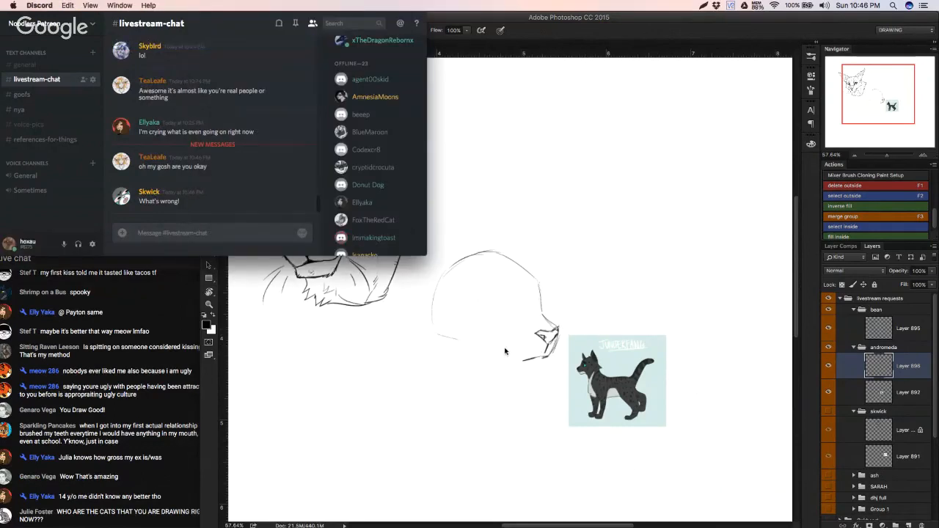
click(503, 352)
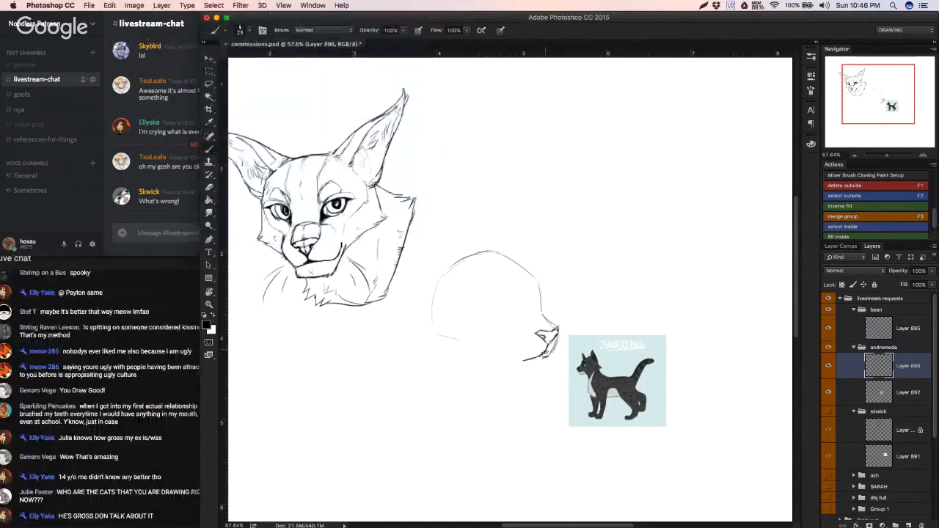
Step: Sketch the curved chin below the mouth of the right-facing muzzle, undoing and retrying strokes
mouse_move(545, 356)
mouse_down()
mouse_move(523, 360)
mouse_move(534, 376)
mouse_up()
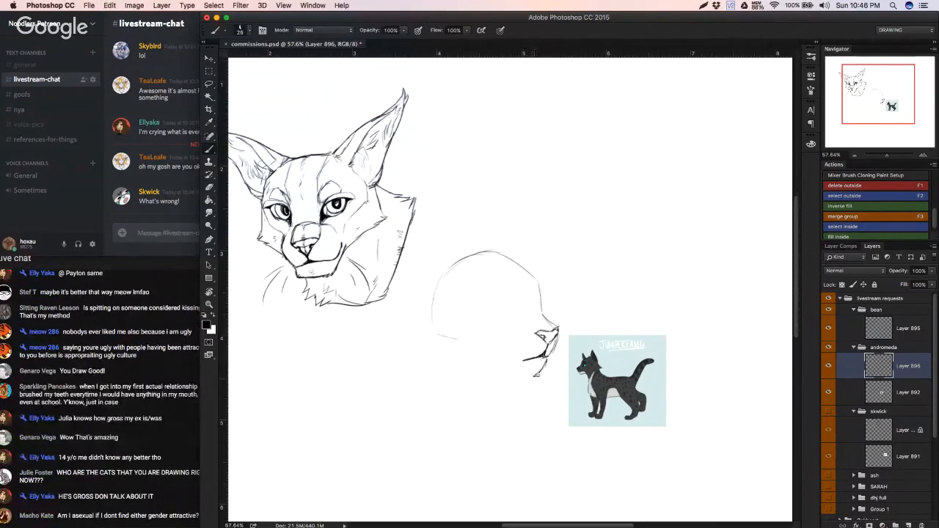
key(super+z)
drag(546, 360, 525, 377)
key(super+z)
key(super+z)
key(super+z)
key(super+z)
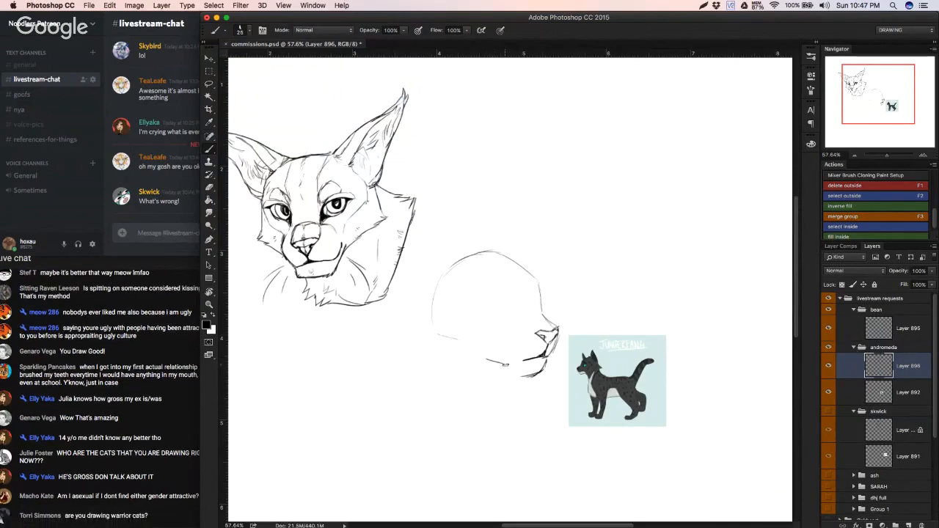
Step: Undo the stray jaw stroke and redraw the jaw line in black, running back from the chin
key(super+z)
drag(493, 358, 492, 359)
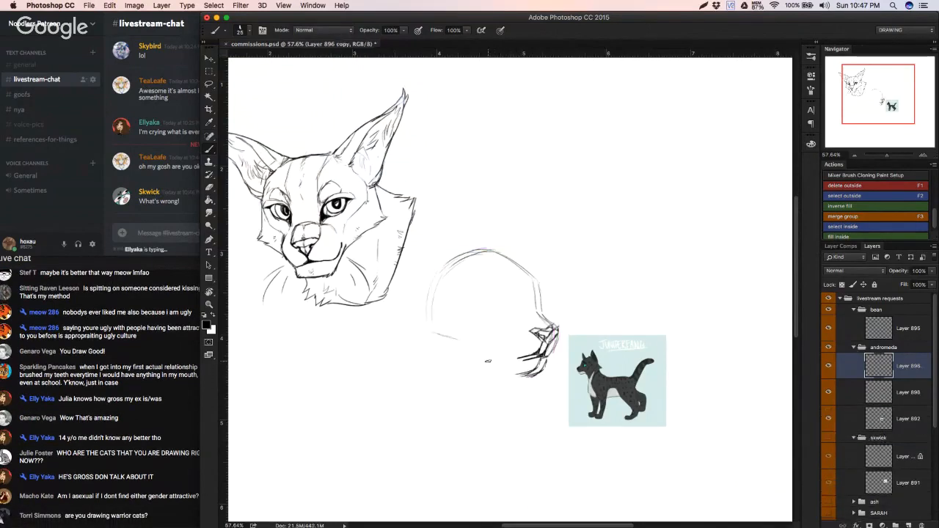
key(super+z)
key(x)
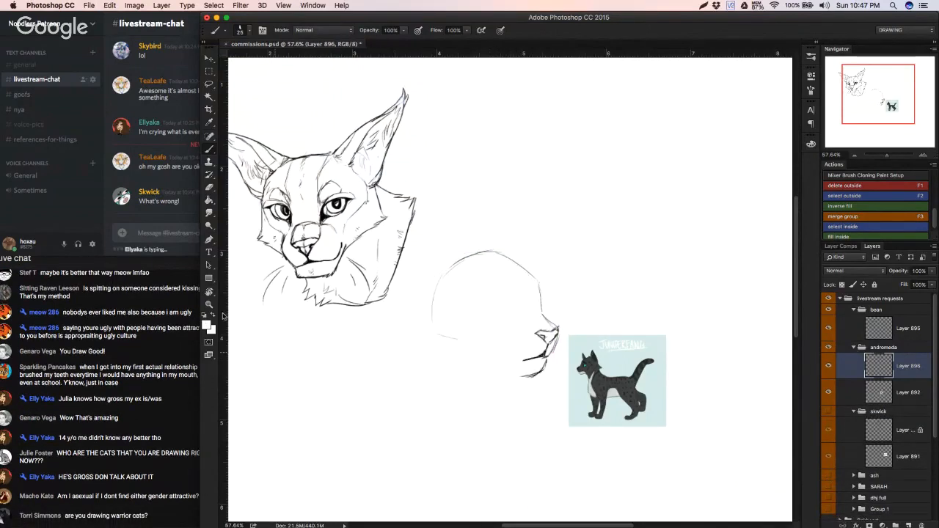
key(x)
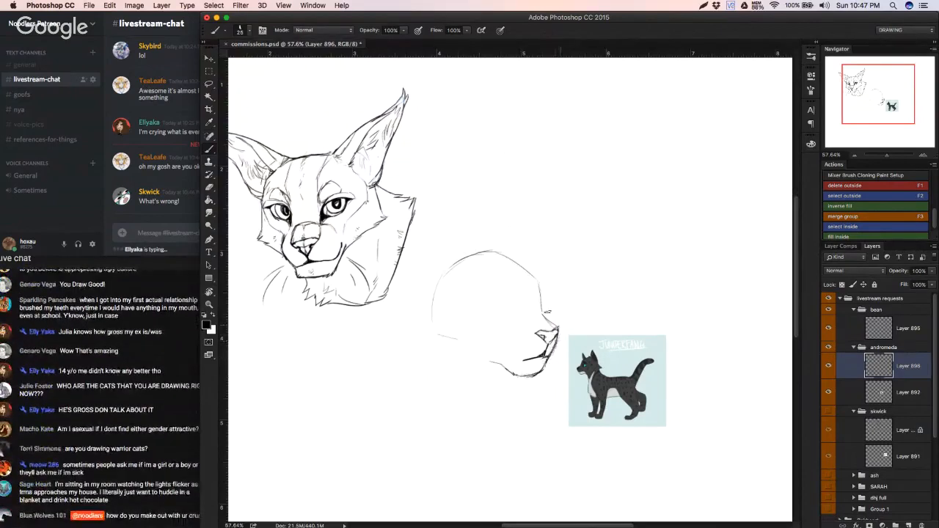
Step: Sketch the top edge of the muzzle and the cheek contour behind the nose of the profile head
click(159, 449)
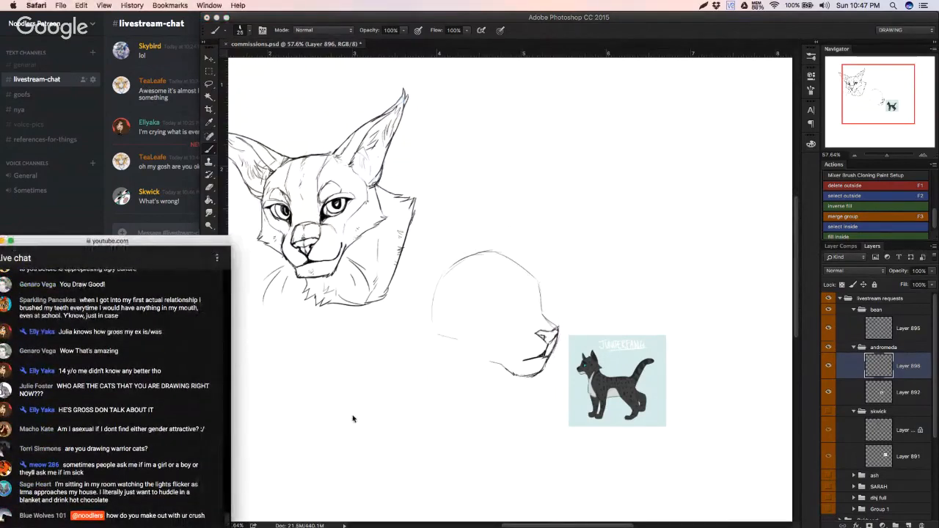
click(352, 418)
scroll(525, 360, left, 2)
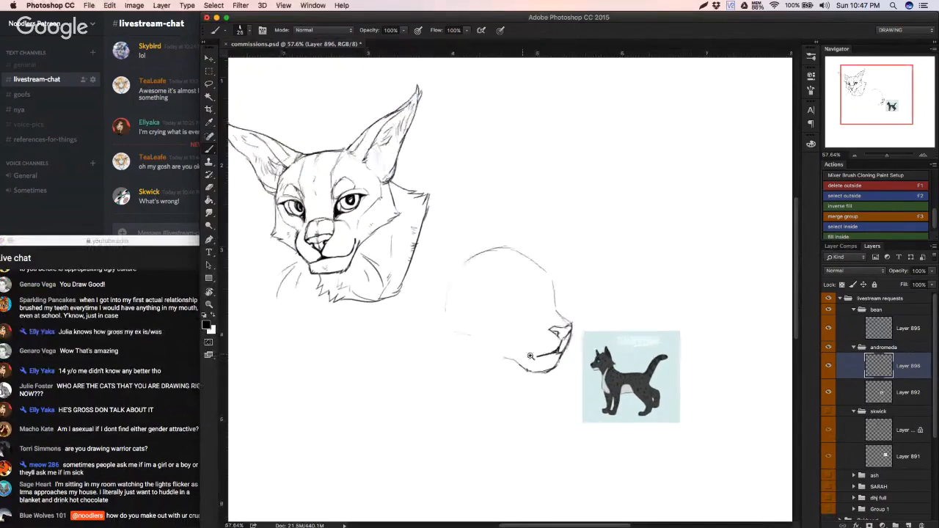
scroll(529, 356, up, 3)
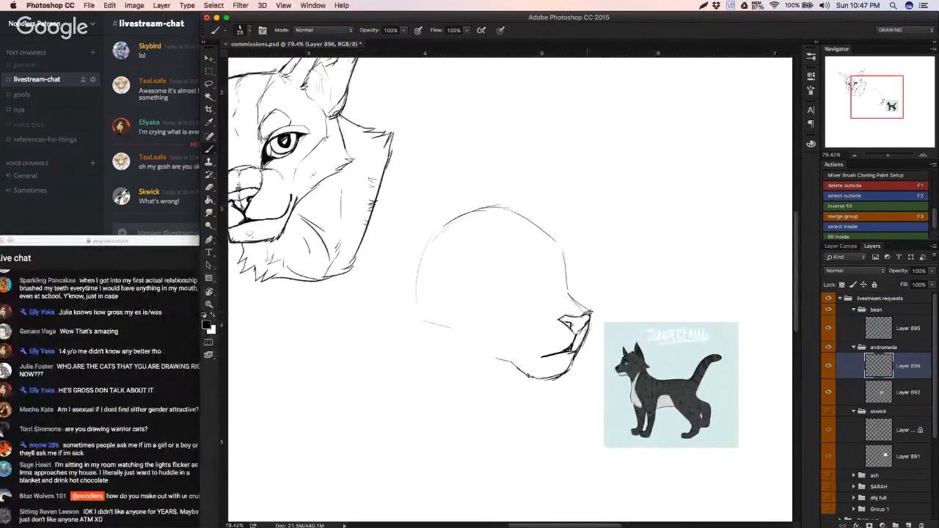
mouse_move(547, 292)
mouse_down()
mouse_move(568, 292)
mouse_move(533, 297)
mouse_move(565, 323)
mouse_move(545, 313)
mouse_up()
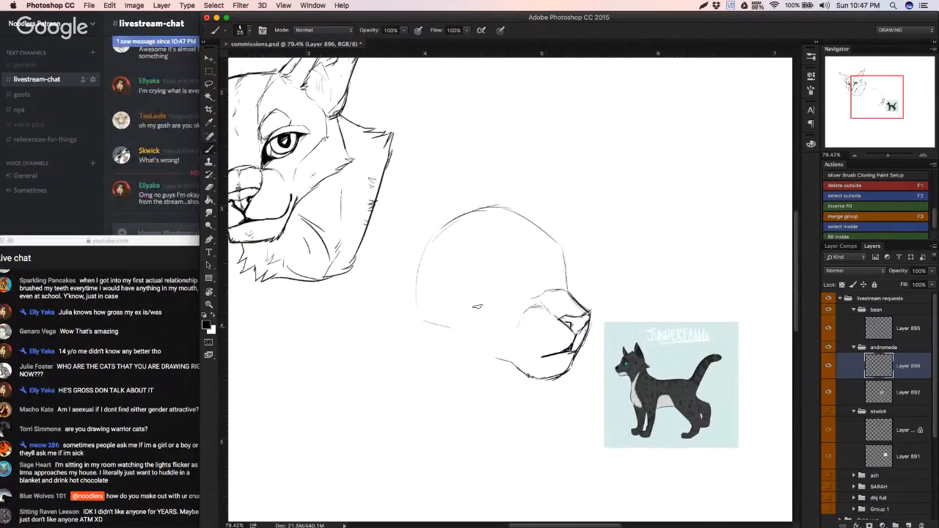
Step: Sketch the angular brow ridge on the forehead and a curved eye-socket guide line, undoing and retrying strokes
drag(531, 287, 525, 250)
key(super+z)
key(x)
key(super+z)
key(x)
mouse_move(565, 276)
mouse_down()
mouse_move(566, 291)
mouse_move(531, 277)
mouse_up()
key(super+z)
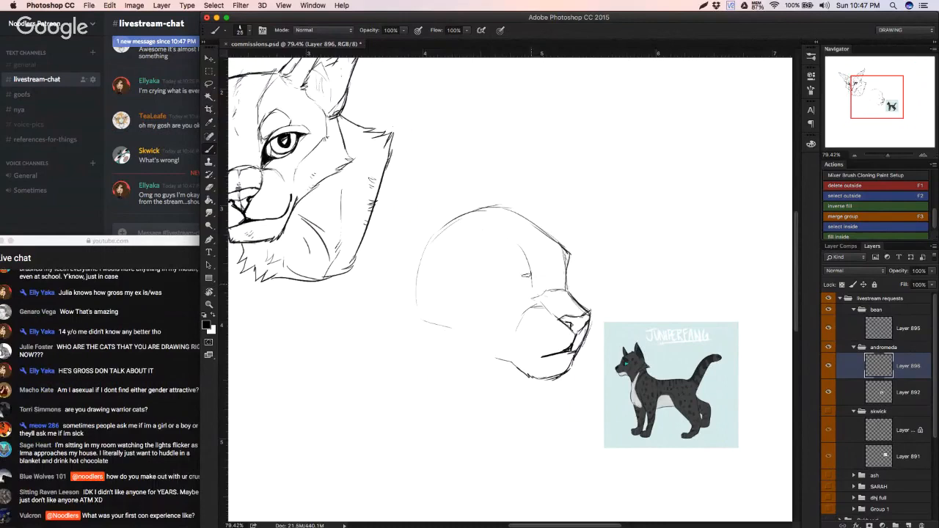
Step: Sketch the upper and lower eyelids of the profile head and extend the mouth line farther back
drag(471, 284, 527, 273)
drag(482, 289, 527, 292)
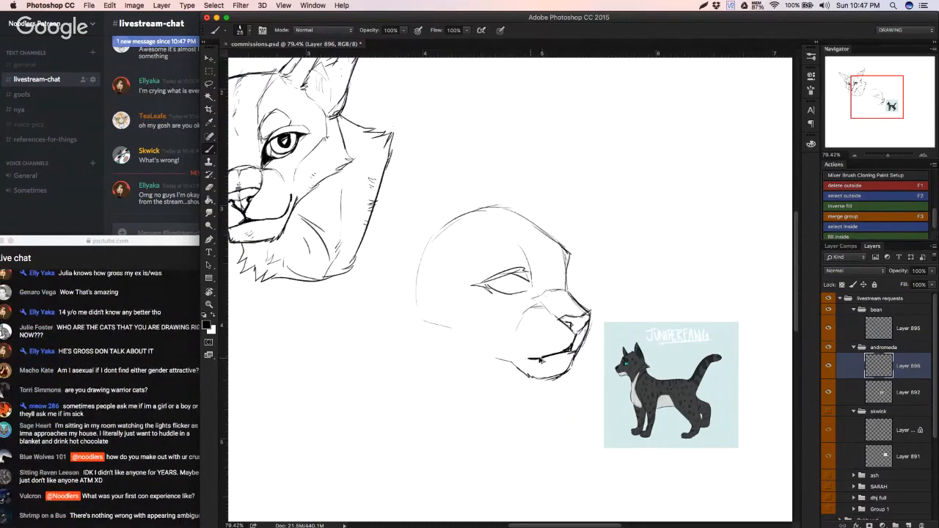
key(super+z)
drag(530, 357, 546, 355)
Step: Add the arched brow marking above the eye and refine the eye's inner corner, undoing unwanted strokes
mouse_move(485, 283)
mouse_down()
mouse_move(528, 261)
mouse_move(518, 247)
mouse_up()
mouse_move(494, 283)
mouse_down()
mouse_move(516, 276)
mouse_move(512, 293)
mouse_move(524, 279)
mouse_move(529, 295)
mouse_move(516, 295)
mouse_move(575, 297)
mouse_up()
key(super+z)
key(super+z)
key(super+z)
key(super+z)
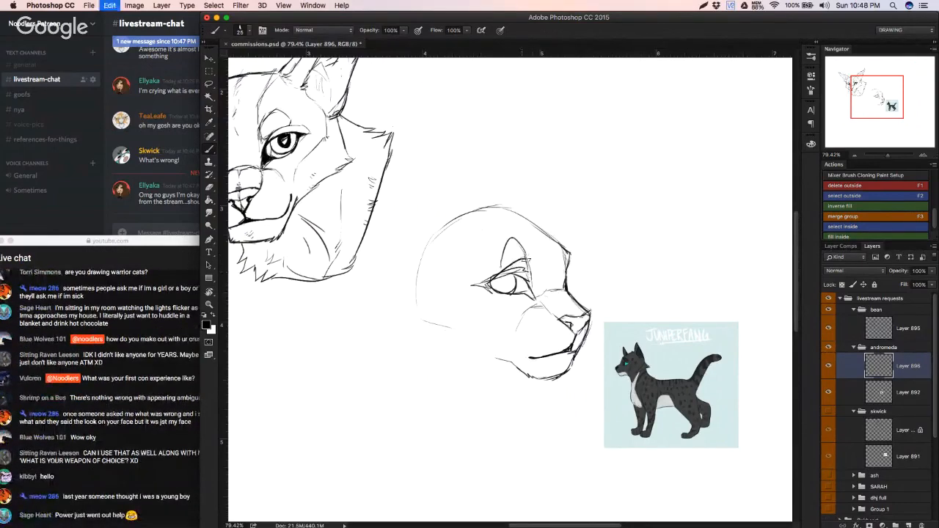
Step: Reduce the eraser to 7 px and erase the overlapping guide lines above the eye
key(e)
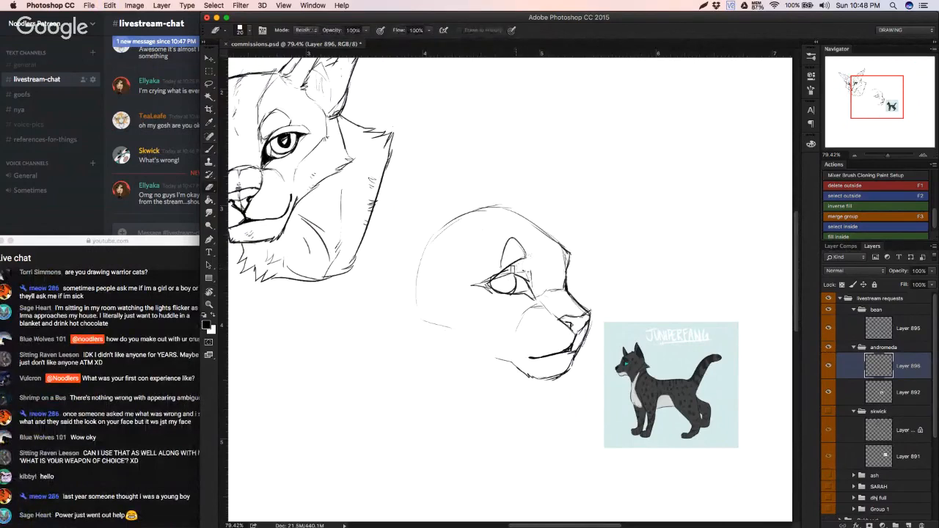
right_click(560, 269)
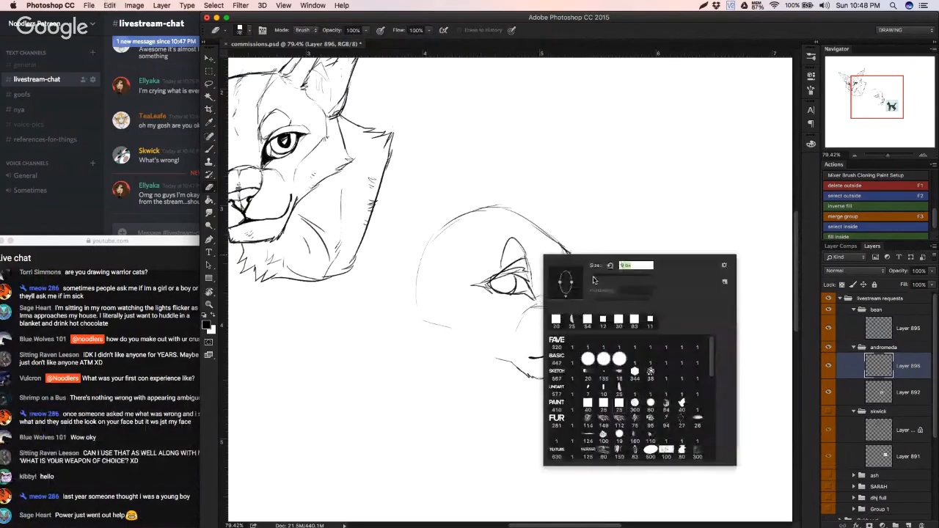
drag(594, 280, 592, 280)
click(516, 269)
drag(516, 269, 503, 272)
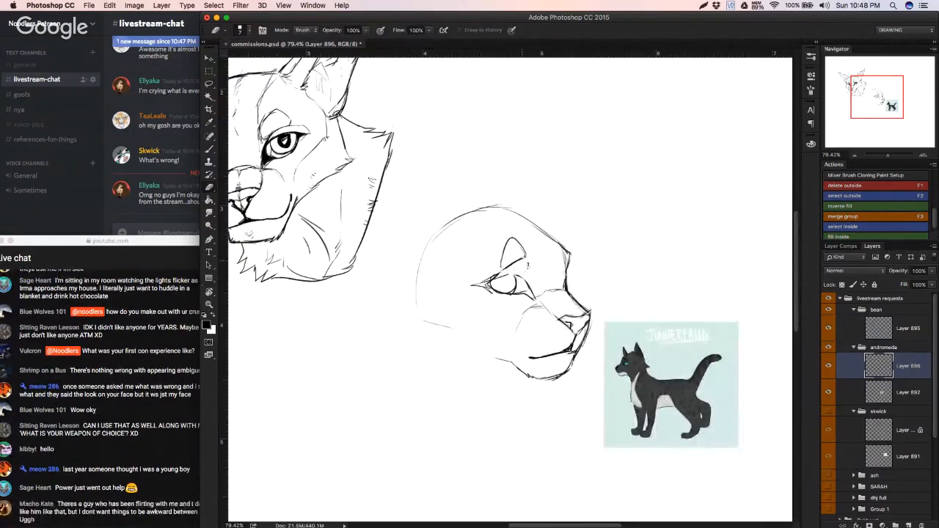
Step: Redraw the upper eyelid with the brush and rework the line from brow to nose bridge, undoing unwanted strokes
key(b)
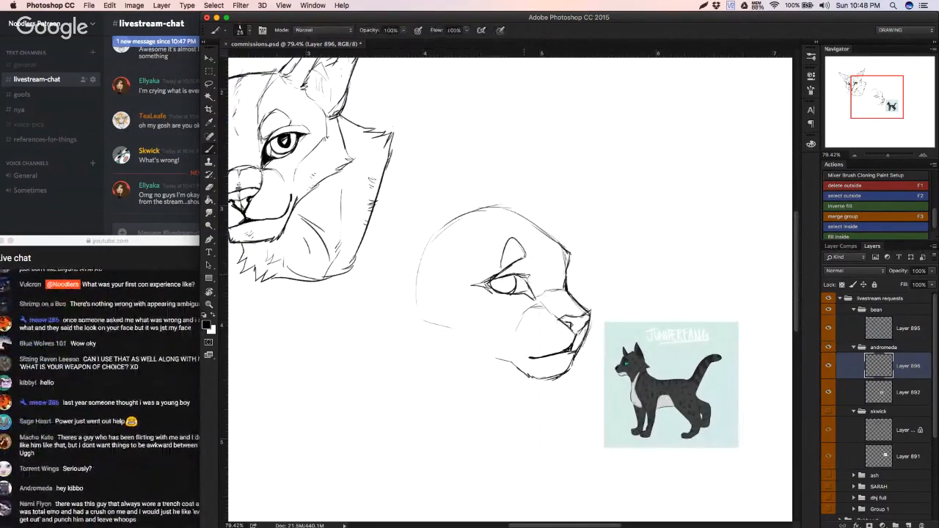
drag(518, 264, 527, 262)
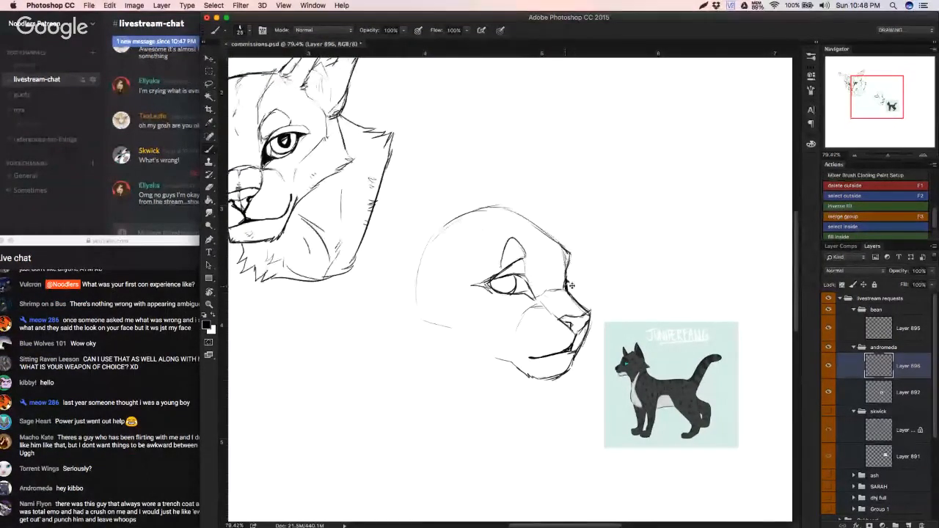
drag(567, 266, 564, 289)
key(super+z)
key(super+z)
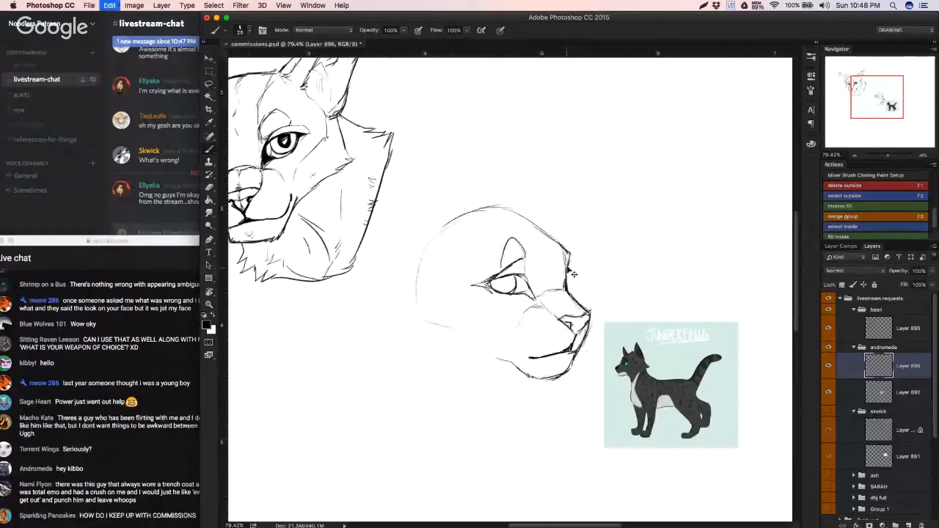
key(super+z)
key(super+z)
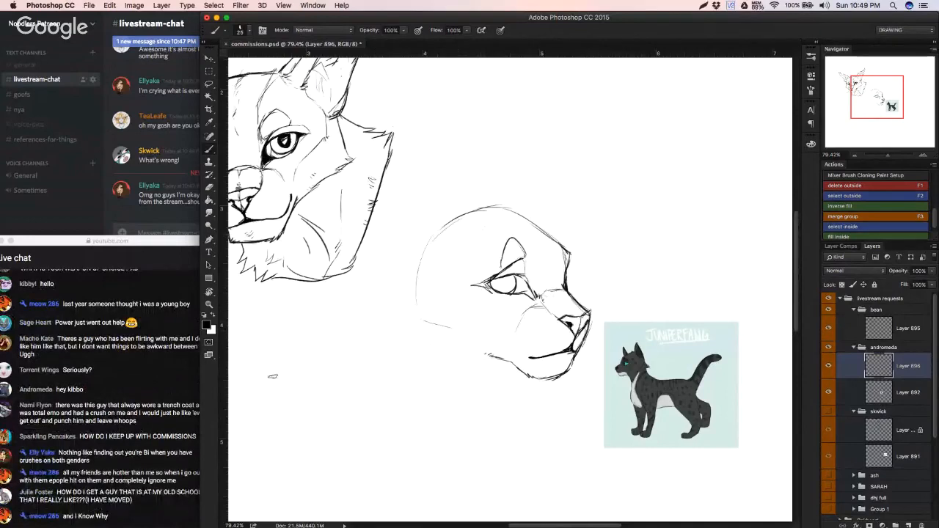
Step: Sketch the cheekbone contour under the eye and the back of the head with pointed cheek fur, retrying strokes
mouse_move(470, 285)
mouse_down()
mouse_move(490, 280)
mouse_move(481, 307)
mouse_move(505, 319)
mouse_up()
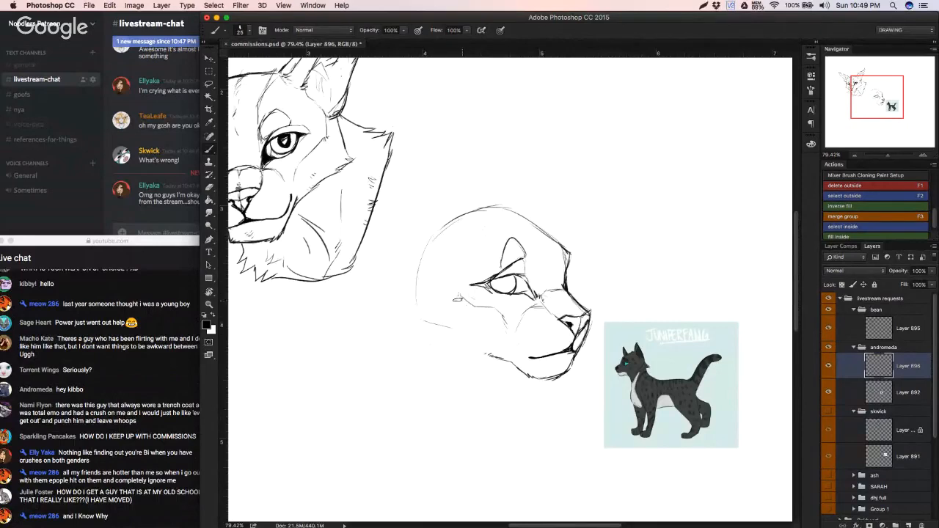
drag(425, 301, 446, 329)
key(super+z)
drag(416, 295, 442, 322)
mouse_move(418, 272)
mouse_down()
mouse_move(389, 321)
mouse_move(416, 327)
mouse_up()
key(super+alt+z)
key(super+alt+z)
mouse_move(415, 293)
mouse_down()
mouse_move(386, 324)
mouse_move(438, 332)
mouse_move(417, 344)
mouse_move(472, 354)
mouse_up()
Step: Draw the iris and pupil and darken the eyelids and nose, undoing and retrying strokes
mouse_move(497, 279)
mouse_down()
mouse_move(507, 287)
mouse_move(515, 278)
mouse_move(506, 287)
mouse_move(495, 281)
mouse_move(515, 280)
mouse_move(507, 287)
mouse_up()
key(super+alt+z)
key(super+alt+z)
key(super+alt+z)
key(super+alt+z)
key(super+alt+z)
key(super+alt+z)
mouse_move(507, 284)
mouse_down()
mouse_move(498, 280)
mouse_move(489, 308)
mouse_up()
key(super+alt+z)
key(super+alt+z)
mouse_move(496, 311)
mouse_down()
mouse_move(532, 301)
mouse_move(536, 320)
mouse_move(564, 311)
mouse_move(535, 324)
mouse_move(575, 351)
mouse_up()
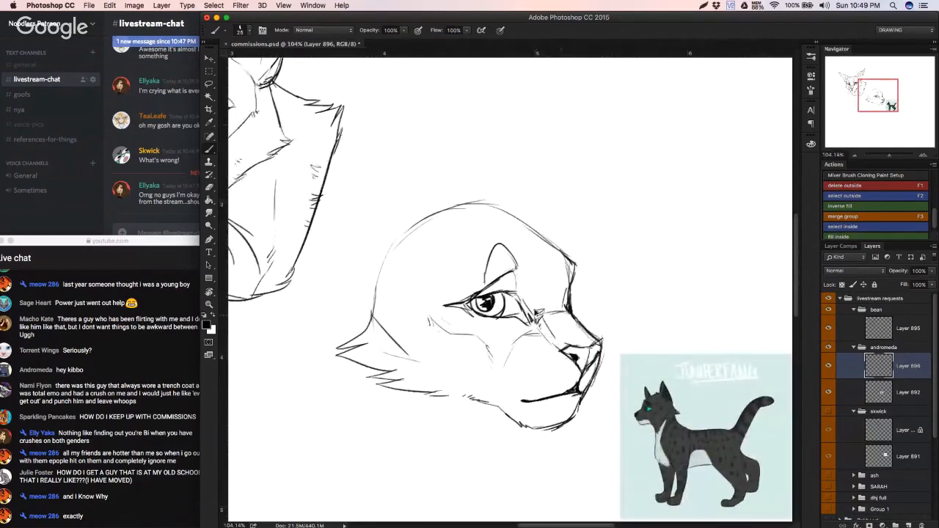
Step: Rework the inner eye corner, nose edge and mouth line, undoing the strokes that do not fit
mouse_move(537, 314)
mouse_down()
mouse_move(547, 334)
mouse_move(575, 346)
mouse_up()
key(super+alt+z)
key(super+alt+z)
key(super+alt+z)
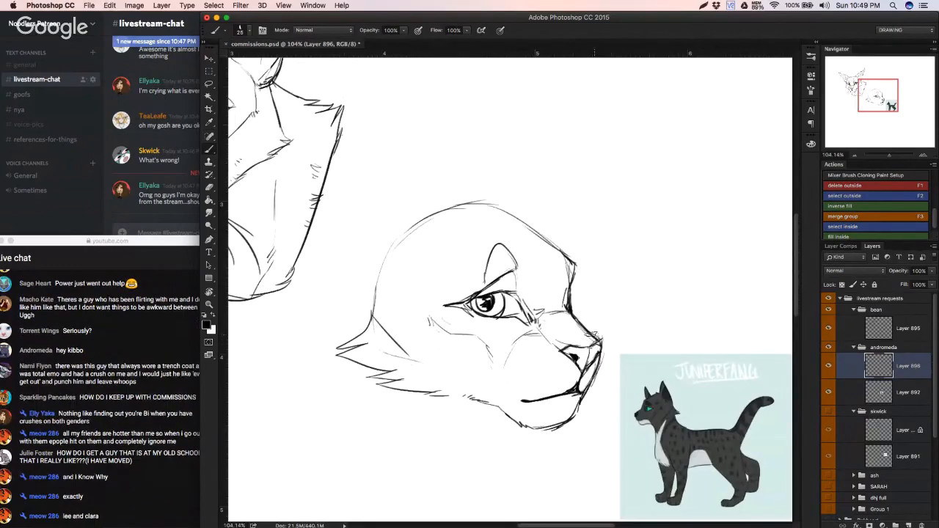
scroll(581, 333, down, 2)
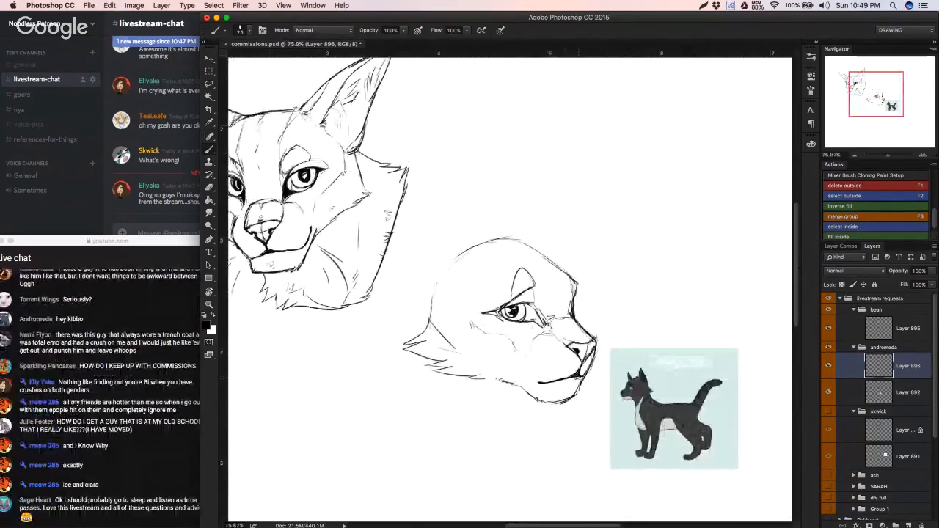
drag(581, 377, 549, 383)
key(super+z)
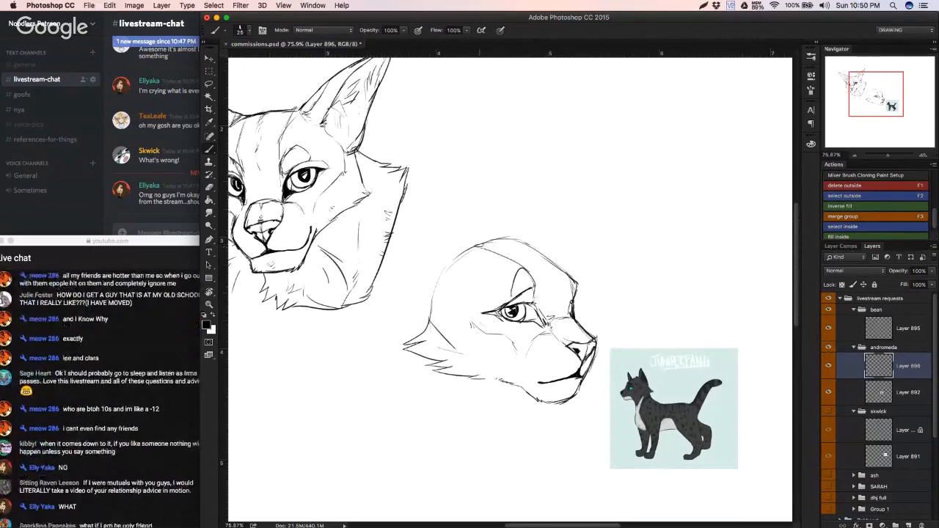
Step: Try out outline strokes for the near ear at the back of the head, undoing the misplaced ones
drag(475, 243, 405, 229)
key(super+z)
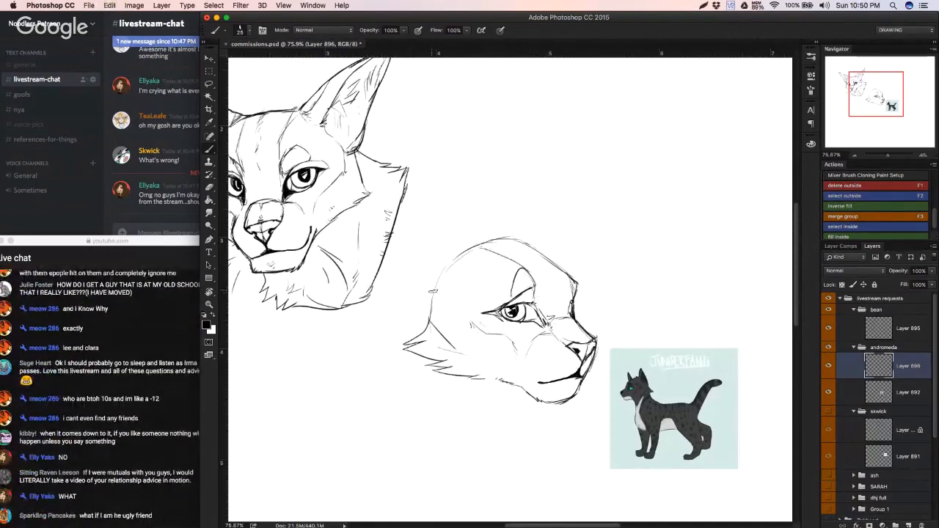
drag(430, 289, 419, 242)
key(super+z)
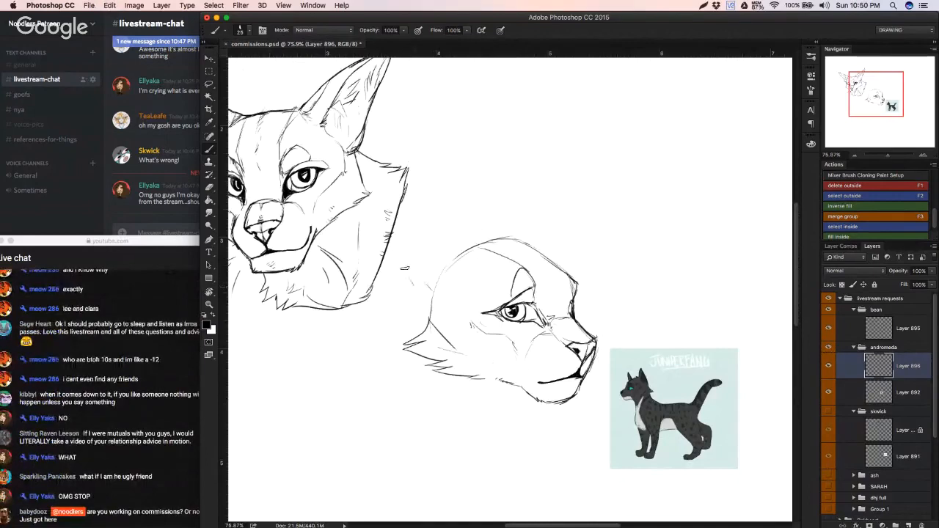
mouse_move(410, 279)
mouse_down()
mouse_move(426, 193)
mouse_move(465, 229)
mouse_up()
key(super+z)
key(alt+super+z)
key(alt+super+z)
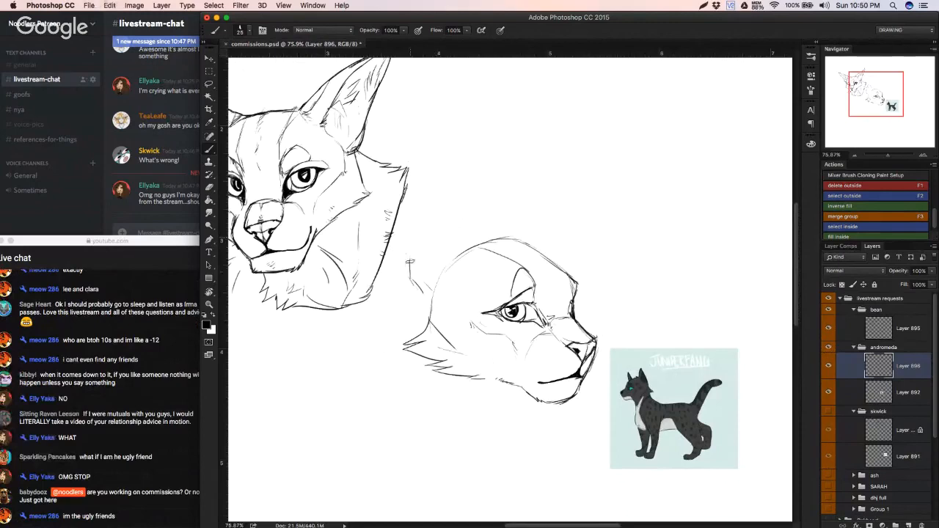
Step: Sketch a tall rounded near ear with inner fur tufts, erasing and redrawing its back edge
mouse_move(410, 275)
mouse_down()
mouse_move(425, 181)
mouse_move(447, 191)
mouse_move(441, 184)
mouse_move(473, 245)
mouse_up()
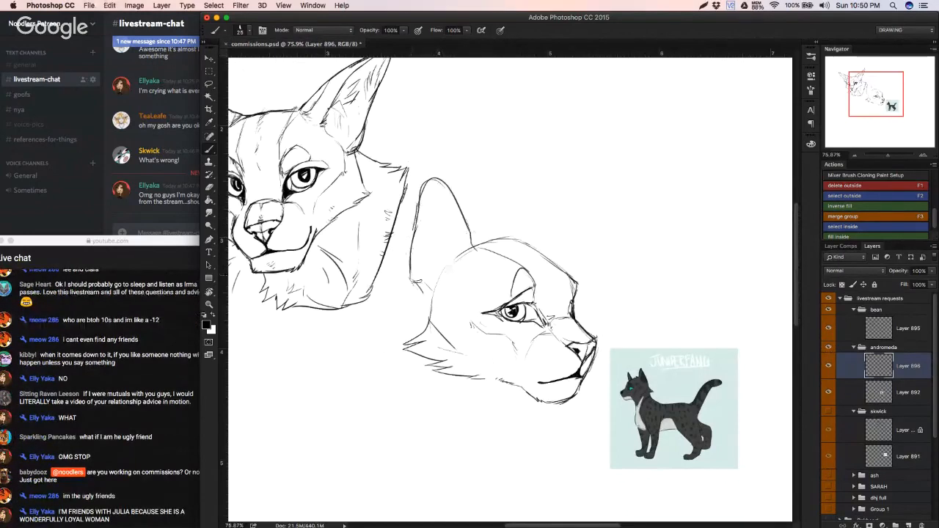
mouse_move(415, 281)
mouse_down()
mouse_move(431, 296)
mouse_move(423, 235)
mouse_up()
mouse_move(433, 226)
mouse_down()
mouse_move(450, 240)
mouse_move(439, 278)
mouse_up()
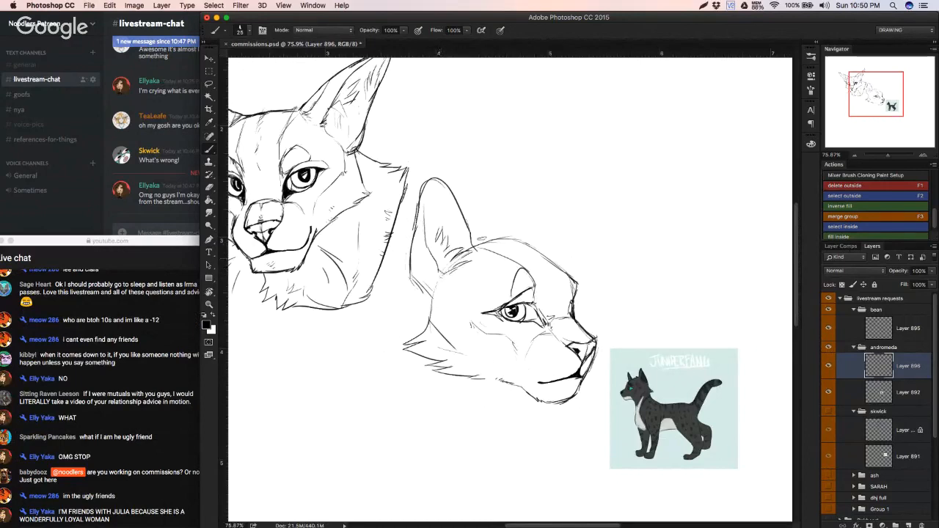
key(e)
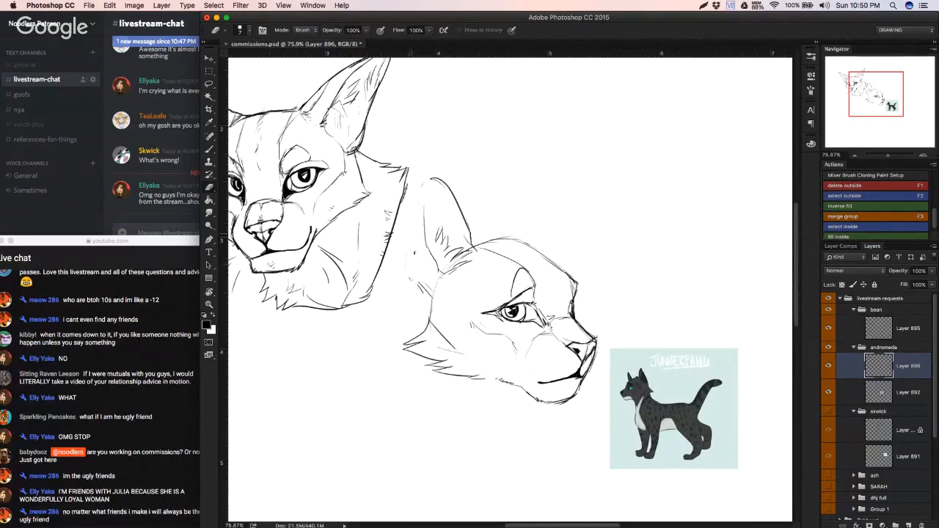
key(b)
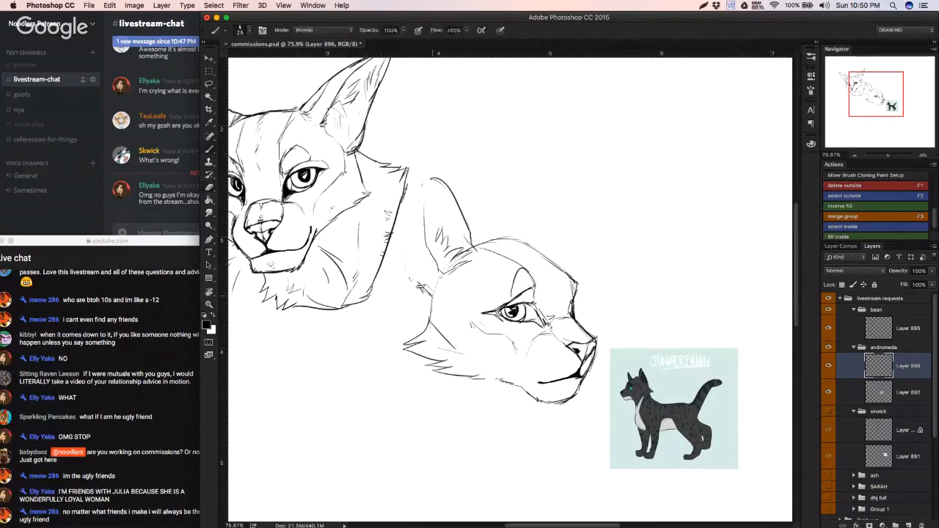
mouse_move(419, 286)
mouse_down()
mouse_move(418, 199)
mouse_move(418, 211)
mouse_move(427, 183)
mouse_up()
drag(433, 177, 414, 249)
Step: Enlarge the eraser and erase the whole near ear from the head
key(e)
right_click(442, 223)
click(493, 230)
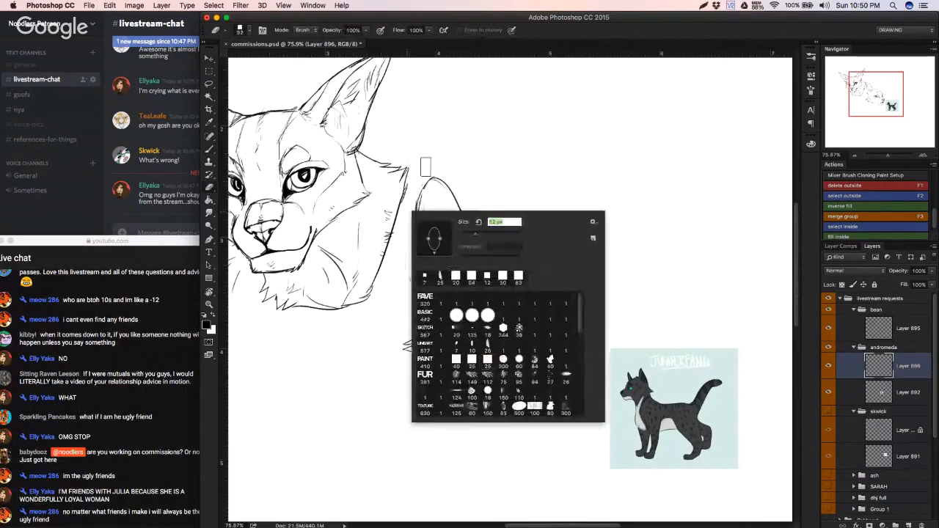
mouse_move(427, 170)
mouse_down()
mouse_move(413, 212)
mouse_move(433, 191)
mouse_move(422, 272)
mouse_move(435, 257)
mouse_move(434, 232)
mouse_move(419, 289)
mouse_move(448, 271)
mouse_up()
Step: Try a pointed far-ear outline on top of the head with the brush, and undo its strokes
key(b)
drag(522, 238, 558, 215)
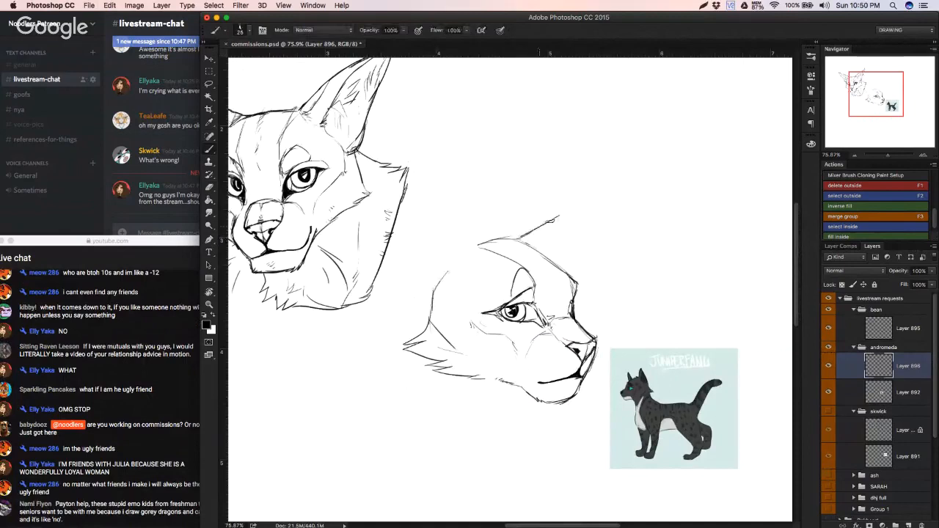
key(x)
key(z)
key(x)
key(b)
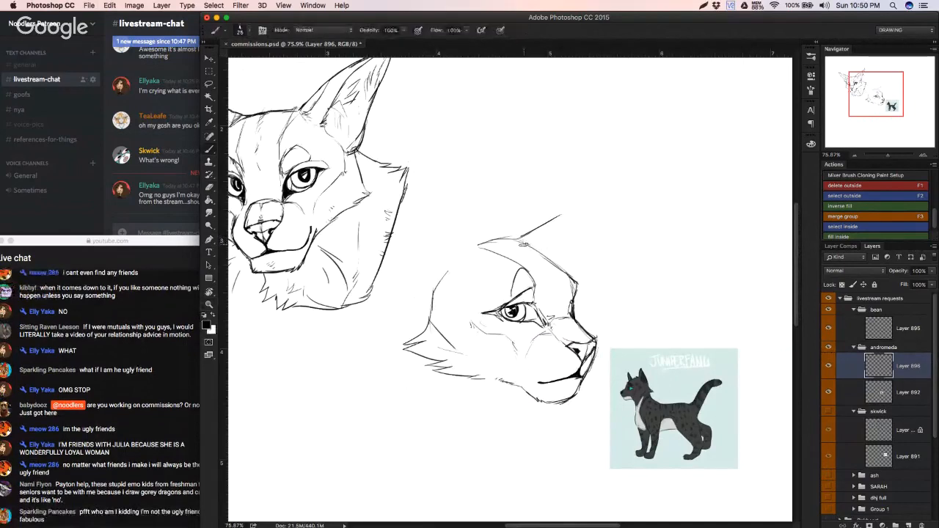
mouse_move(520, 240)
mouse_down()
mouse_move(578, 212)
mouse_move(572, 262)
mouse_up()
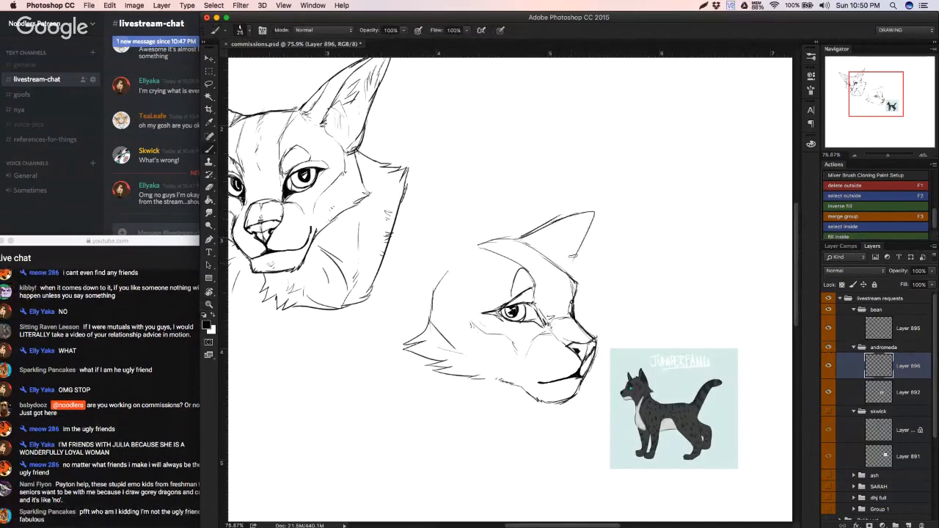
key(super+alt+z)
key(super+alt+z)
key(super+alt+z)
key(super+alt+z)
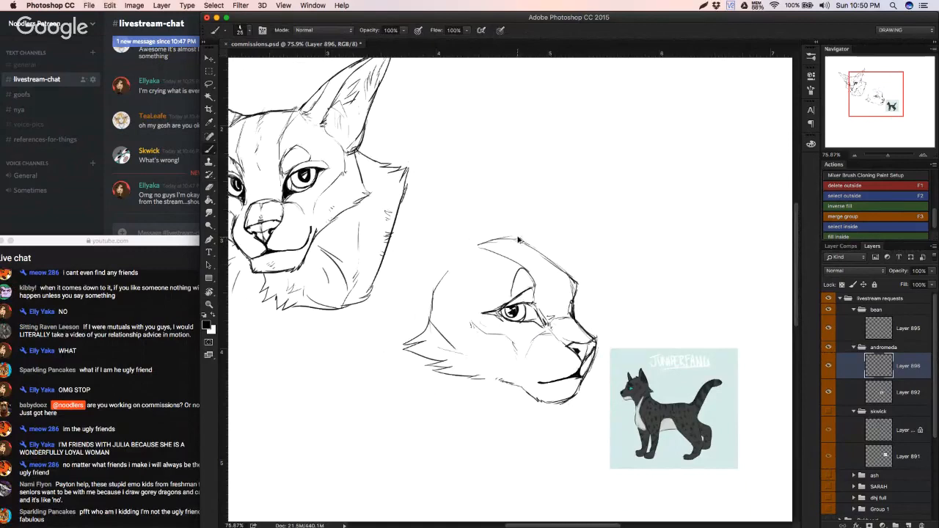
Step: Sketch a pointed far ear rising from the top of the forehead, with inner contour and fur lines
drag(530, 242, 573, 217)
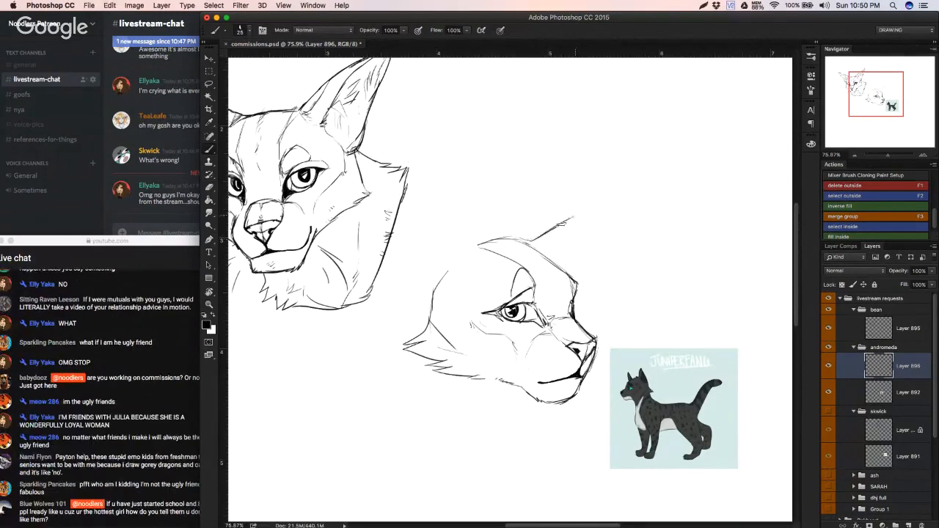
key(super+alt+z)
mouse_move(525, 241)
mouse_down()
mouse_move(545, 227)
mouse_move(573, 253)
mouse_up()
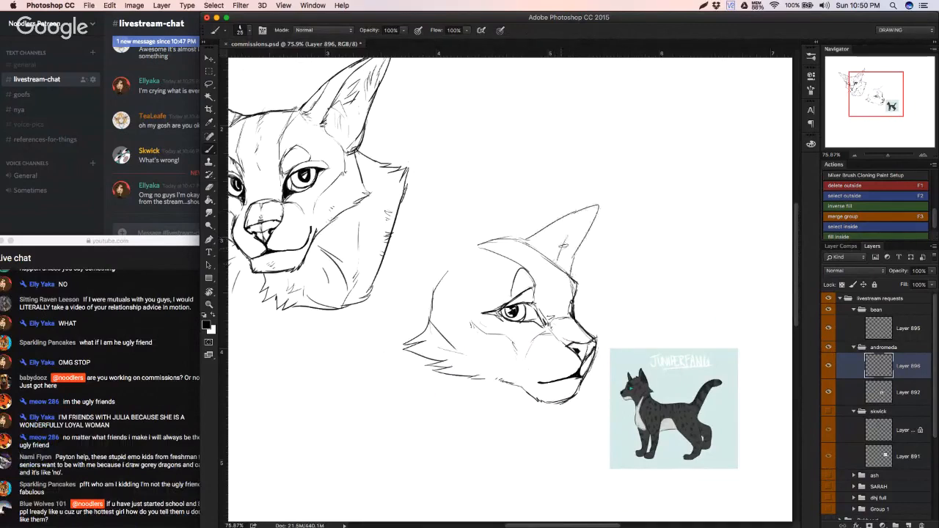
mouse_move(593, 207)
mouse_down()
mouse_move(559, 252)
mouse_move(561, 264)
mouse_up()
key(super+z)
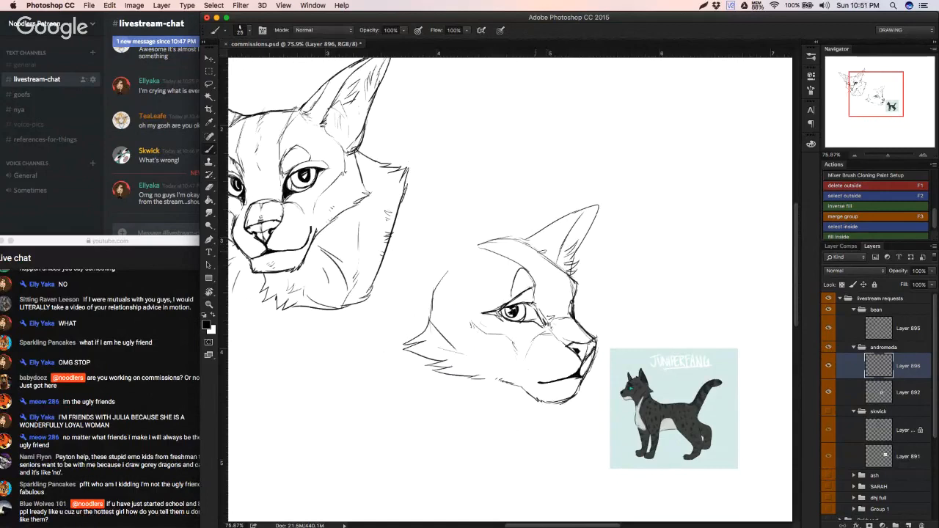
drag(574, 212, 549, 242)
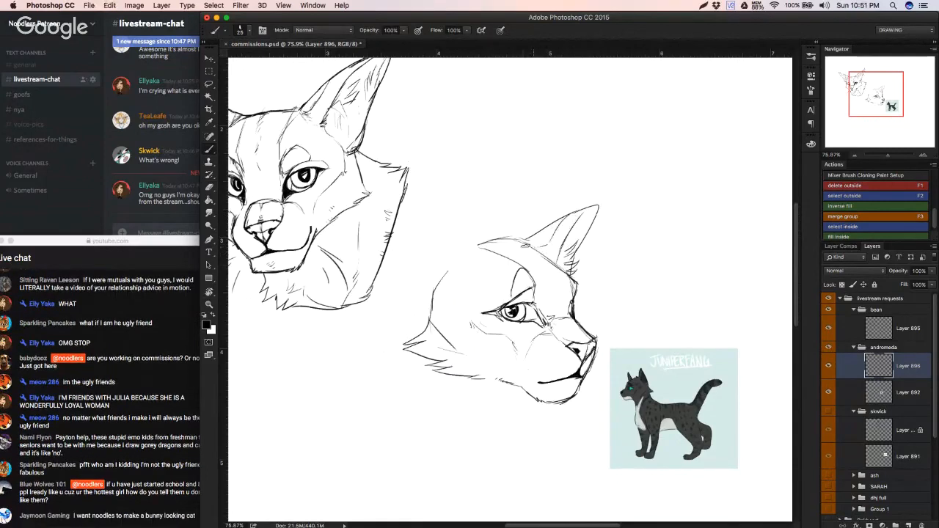
Step: Sketch the near ear as a tall rounded outline behind the forehead, redrawing its back edge down to the cheek
drag(482, 242, 443, 204)
key(super+z)
mouse_move(484, 241)
mouse_down()
mouse_move(465, 197)
mouse_move(424, 244)
mouse_move(421, 273)
mouse_up()
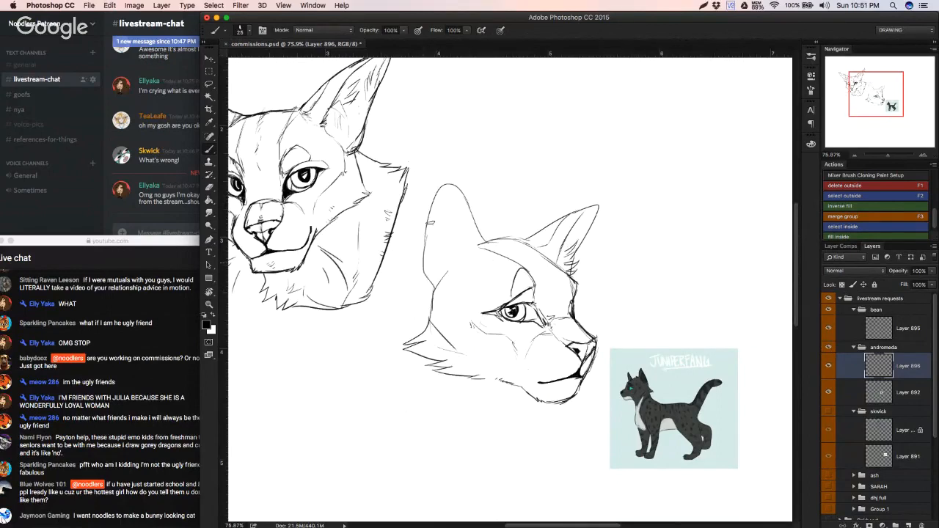
drag(429, 225, 422, 265)
key(alt+super+z)
key(alt+super+z)
drag(426, 231, 418, 265)
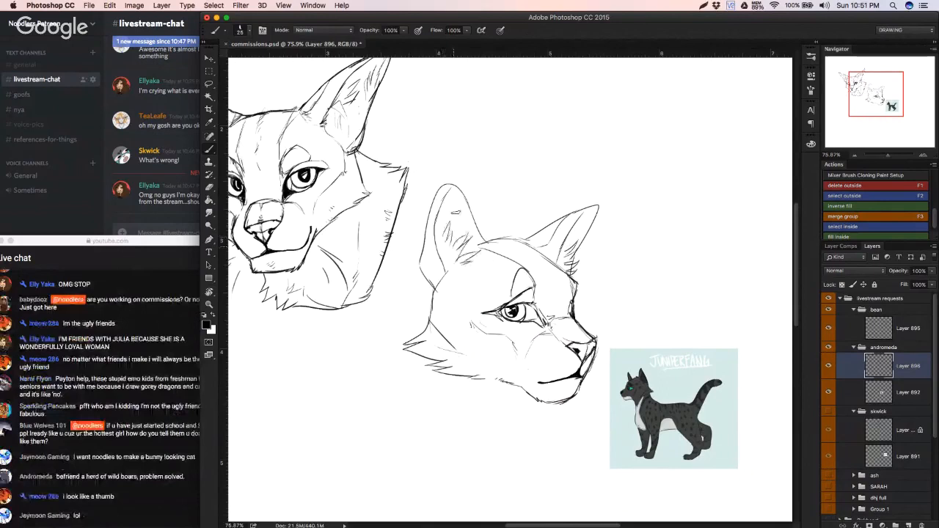
Step: Try reshaping the near ear's rounded tip with brush and eraser, and undo the strokes
mouse_move(456, 189)
mouse_down()
mouse_move(475, 233)
mouse_move(428, 217)
mouse_up()
key(alt+super+z)
mouse_move(447, 186)
mouse_down()
mouse_move(427, 221)
mouse_move(441, 193)
mouse_move(466, 200)
mouse_move(438, 197)
mouse_move(431, 213)
mouse_move(439, 196)
mouse_up()
key(alt+super+z)
key(alt+super+z)
key(e)
key(b)
key(alt+super+z)
key(alt+super+z)
key(alt+super+z)
Step: Redraw the near ear's upper part with a taller, more pointed tip
key(alt+super+z)
mouse_move(457, 179)
mouse_down()
mouse_move(466, 202)
mouse_move(443, 187)
mouse_move(438, 197)
mouse_move(466, 202)
mouse_move(440, 201)
mouse_move(437, 219)
mouse_move(438, 208)
mouse_up()
key(alt+super+z)
key(alt+super+z)
key(alt+super+z)
key(alt+super+z)
key(alt+super+z)
key(alt+super+z)
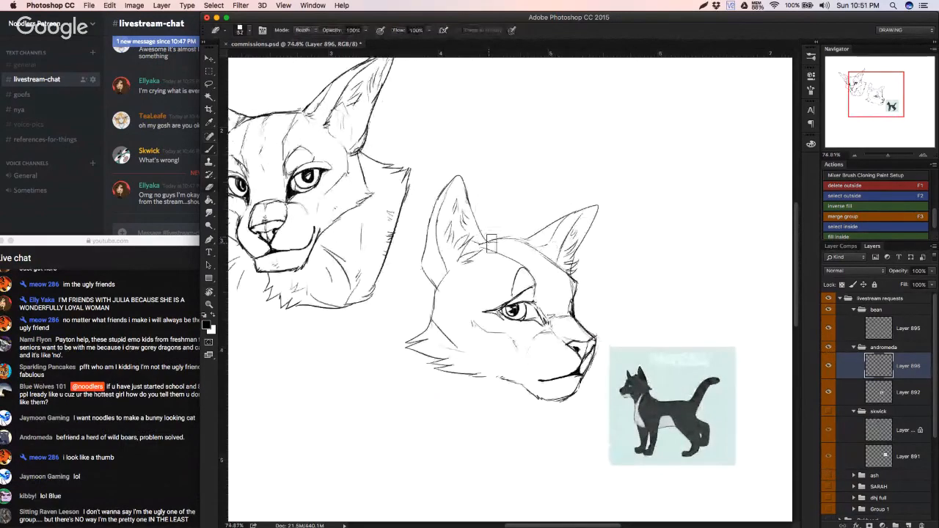
Step: Add short fur strokes around the near ear's base and clean up its lower outline with the eraser
key(b)
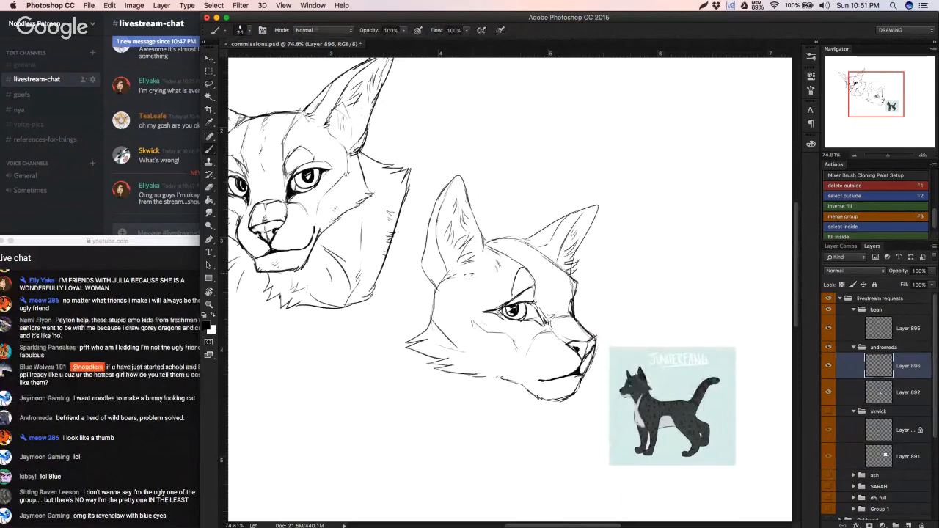
key(e)
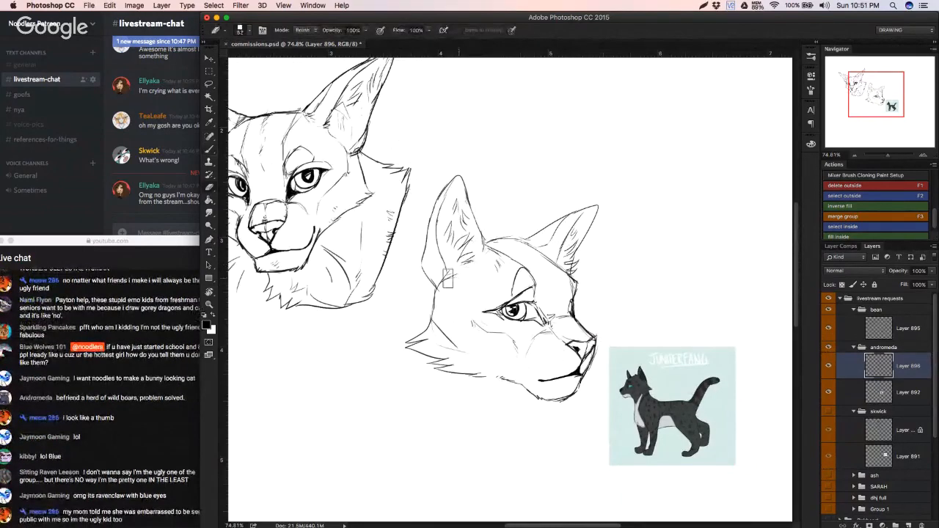
key(b)
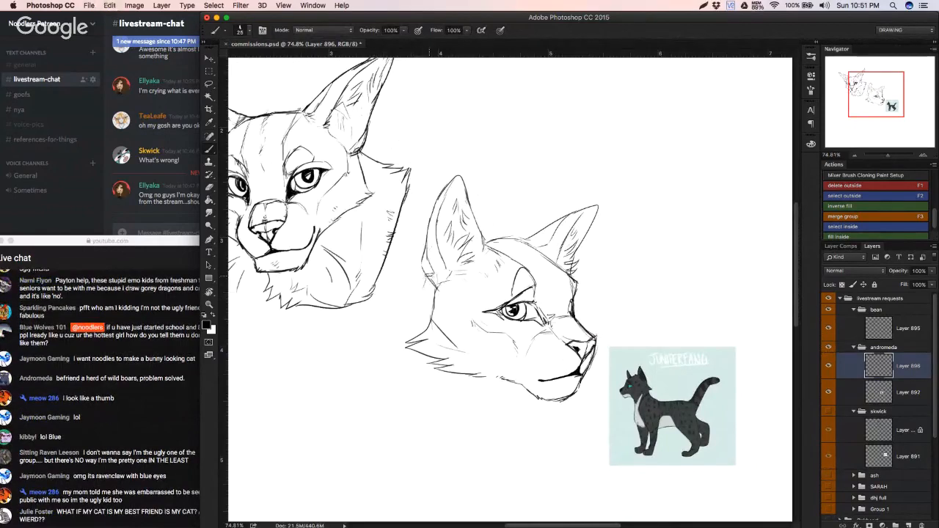
Step: Sketch the back of the neck sloping down from the near ear's base, undoing stray strokes
drag(424, 286, 377, 335)
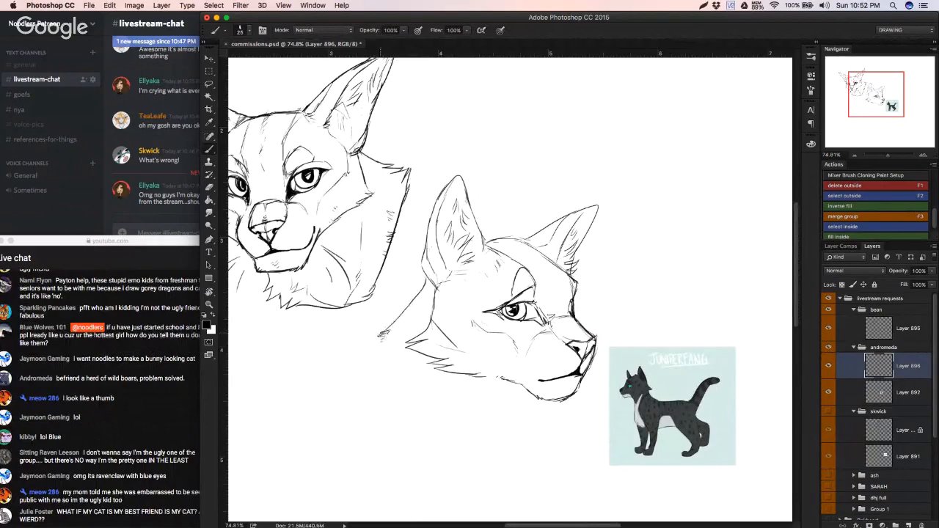
click(163, 446)
click(325, 417)
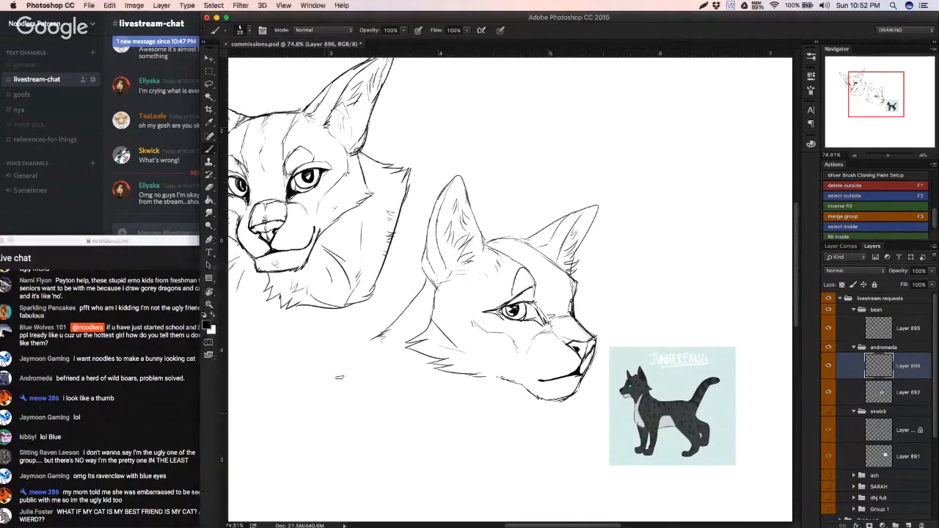
key(alt+super+z)
key(alt+super+z)
Step: Outline the shoulder edge and the throat line below the chin, joining them in a pointed, furry chest tip
mouse_move(349, 345)
mouse_down()
mouse_move(336, 371)
mouse_move(377, 420)
mouse_up()
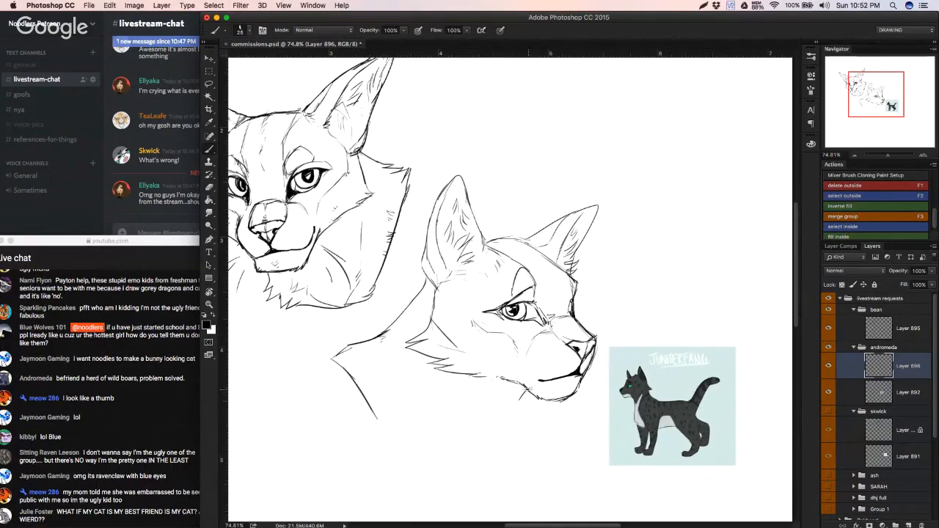
drag(526, 392, 496, 431)
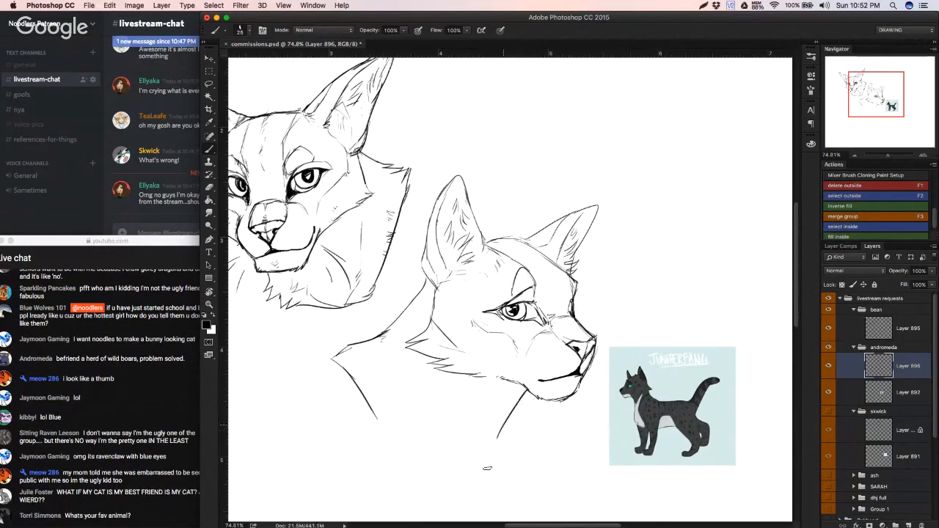
drag(496, 434, 485, 472)
scroll(480, 481, down, 2)
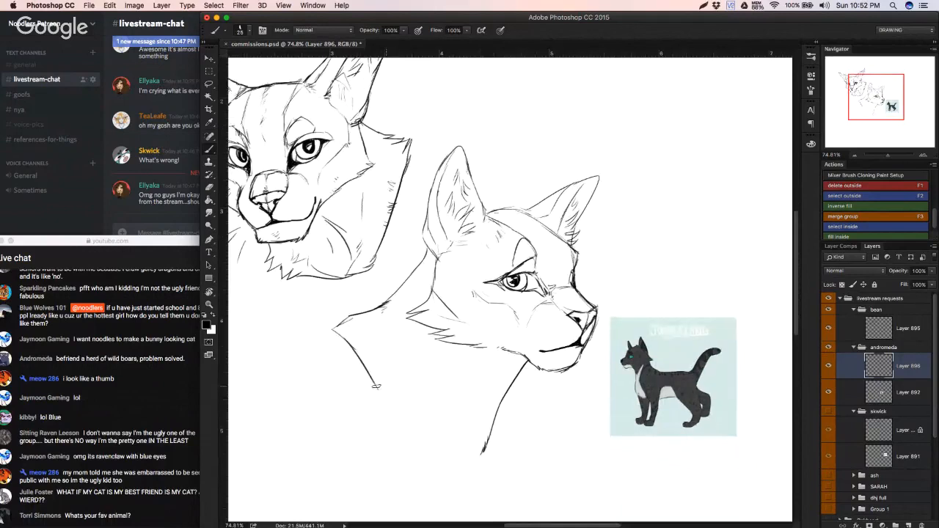
mouse_move(373, 383)
mouse_down()
mouse_move(413, 444)
mouse_move(440, 453)
mouse_move(416, 447)
mouse_move(450, 480)
mouse_move(467, 482)
mouse_move(484, 449)
mouse_up()
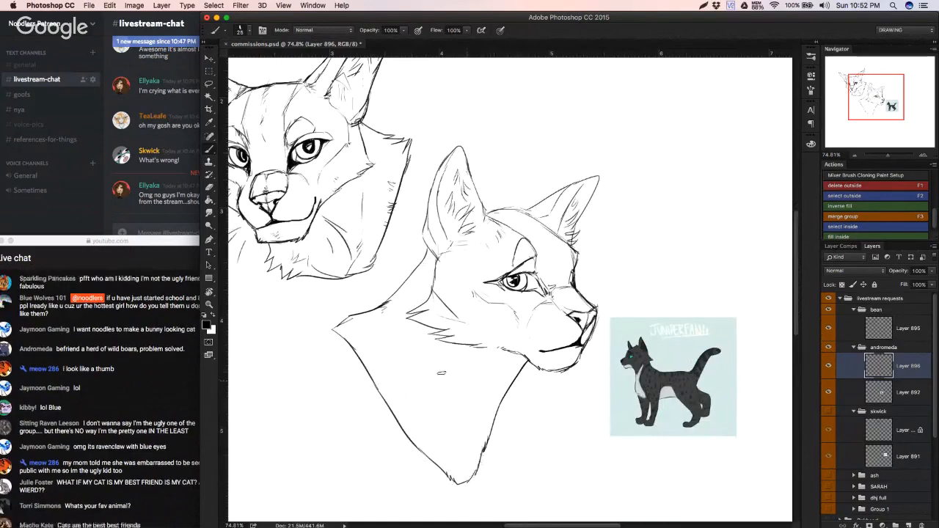
Step: Erase the lower back-of-neck line and redraw it meeting the shoulder, with a diagonal contour line inside the neck
drag(372, 319, 411, 338)
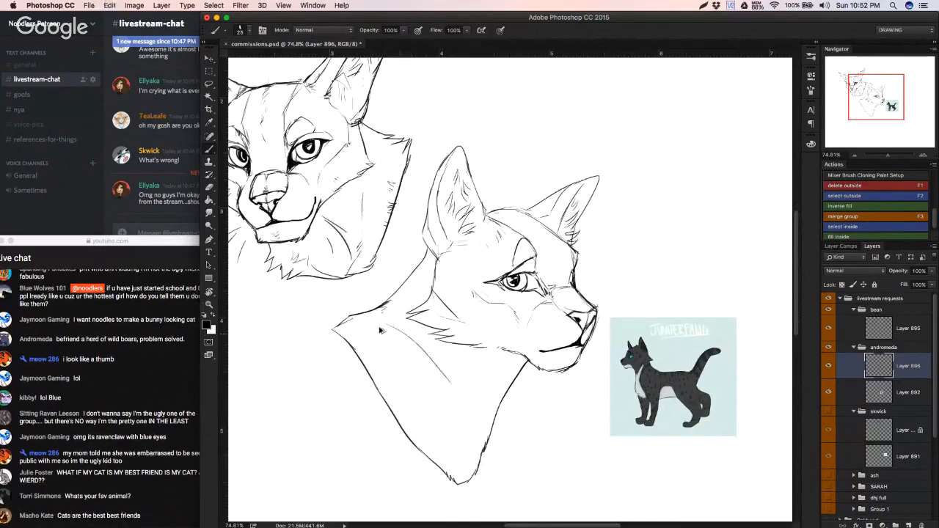
key(e)
mouse_move(361, 313)
mouse_down()
mouse_move(344, 318)
mouse_move(371, 295)
mouse_up()
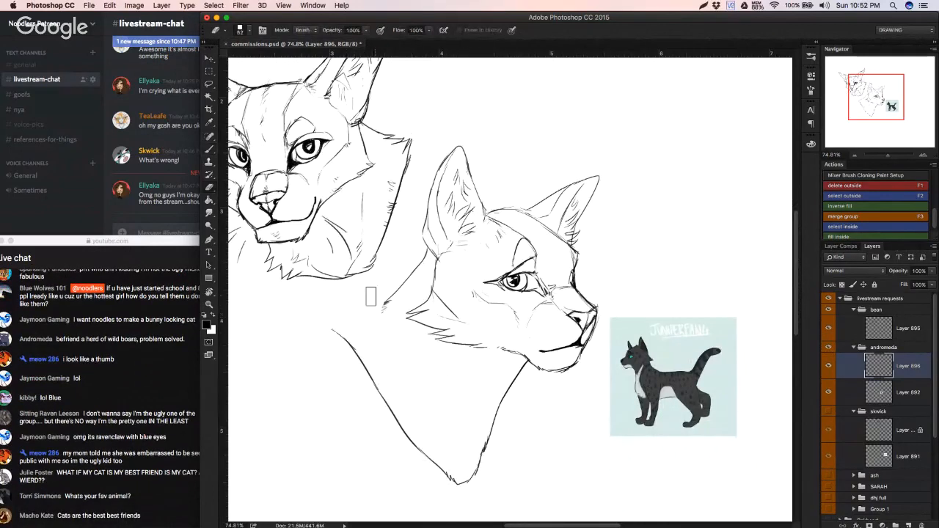
key(b)
mouse_move(331, 329)
mouse_down()
mouse_move(384, 307)
mouse_move(363, 317)
mouse_move(421, 376)
mouse_up()
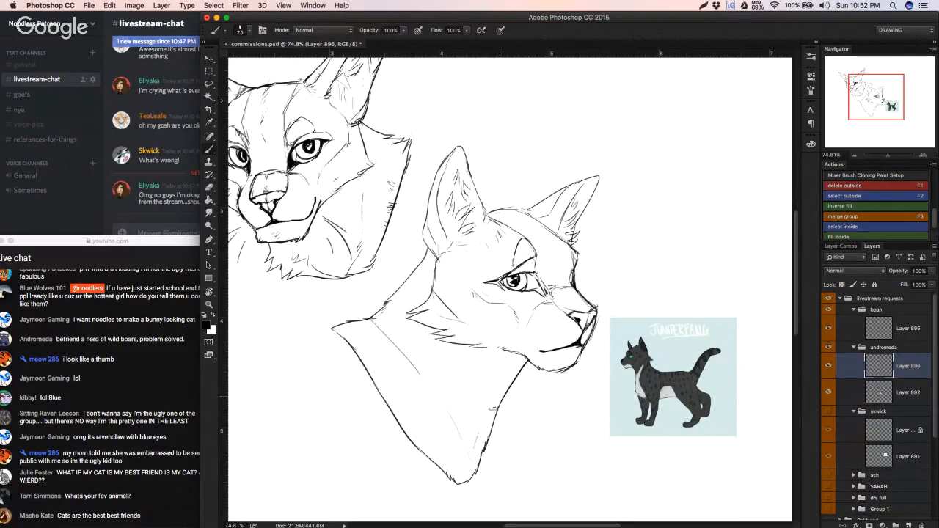
Step: Retry the front edge of the chest several times and draw a second contour line down to the chest tip
key(super+z)
mouse_move(502, 400)
mouse_down()
mouse_move(497, 435)
mouse_move(474, 468)
mouse_up()
key(super+z)
drag(497, 432, 475, 479)
key(super+z)
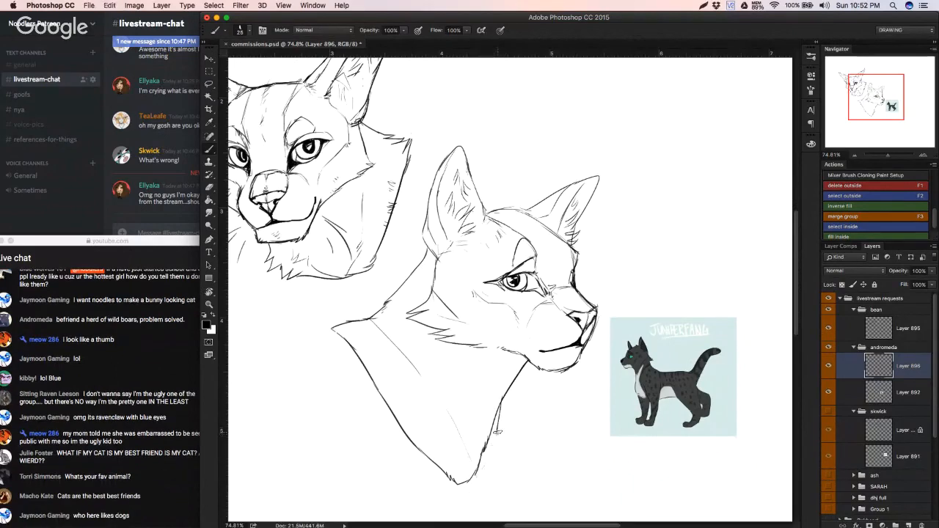
key(super+z)
drag(498, 431, 465, 489)
drag(492, 451, 467, 451)
Step: Sketch inner neck contour lines and fur ticks below the cheek, undoing and erasing the unwanted strokes
drag(490, 417, 390, 341)
key(super+z)
key(super+z)
mouse_move(455, 407)
mouse_down()
mouse_move(414, 368)
mouse_move(475, 408)
mouse_move(465, 390)
mouse_move(490, 388)
mouse_up()
mouse_move(441, 353)
mouse_down()
mouse_move(471, 402)
mouse_move(464, 407)
mouse_move(400, 352)
mouse_up()
key(e)
drag(461, 389, 430, 354)
key(b)
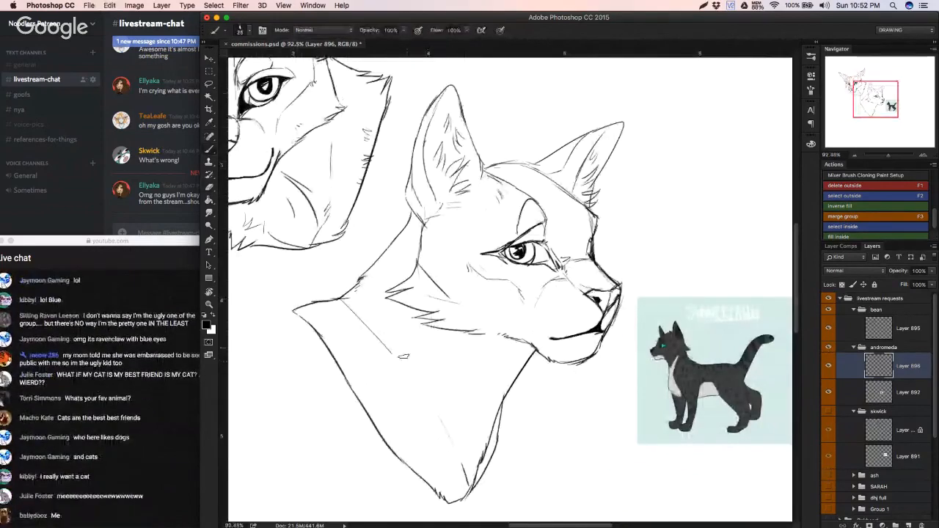
drag(412, 316, 451, 381)
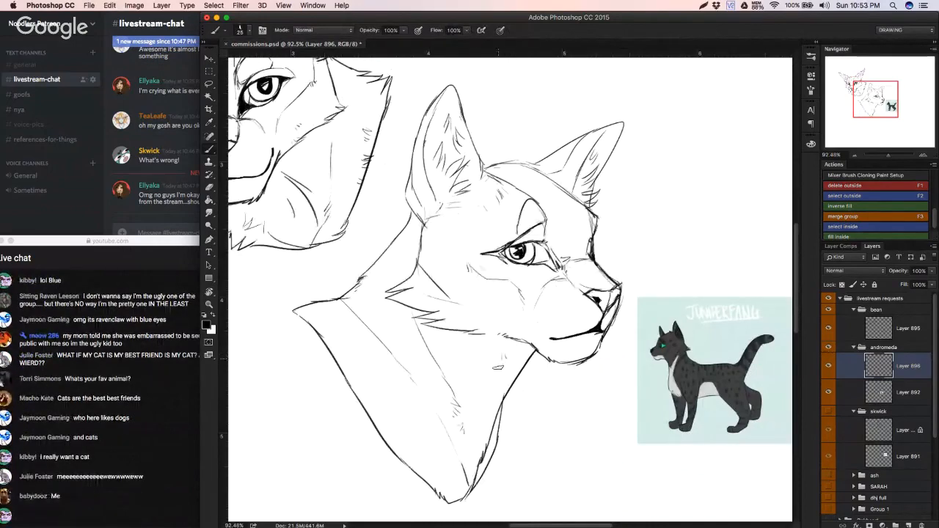
Step: Erase the join between the back of the neck and the shoulder, and redraw it up to the near ear
drag(516, 372, 491, 375)
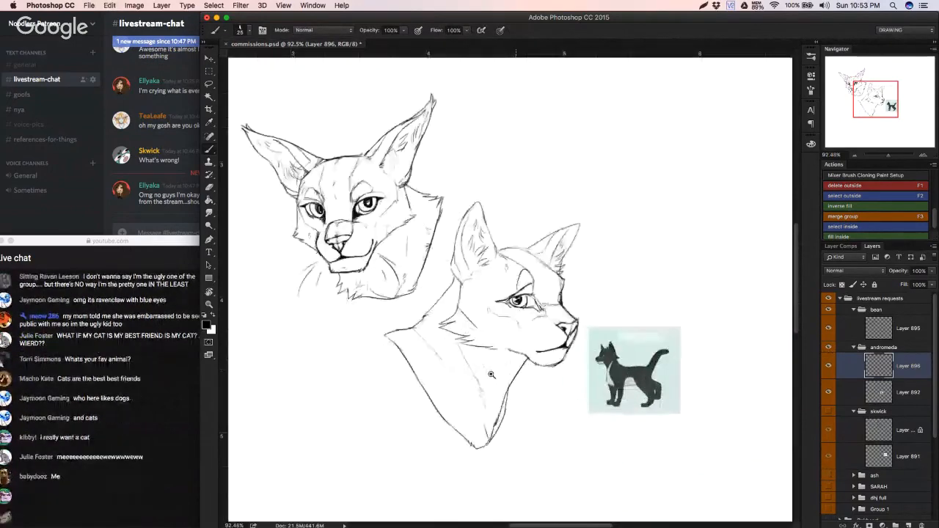
key(e)
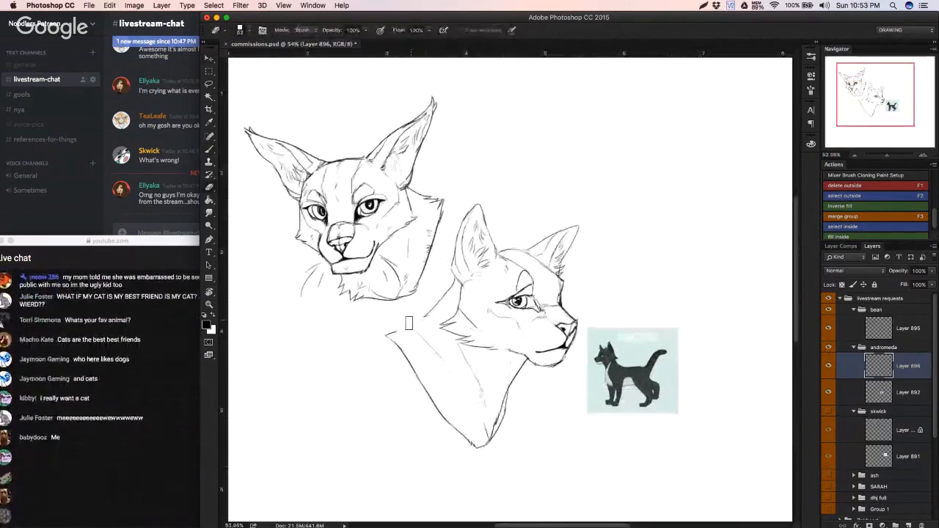
click(174, 450)
click(365, 381)
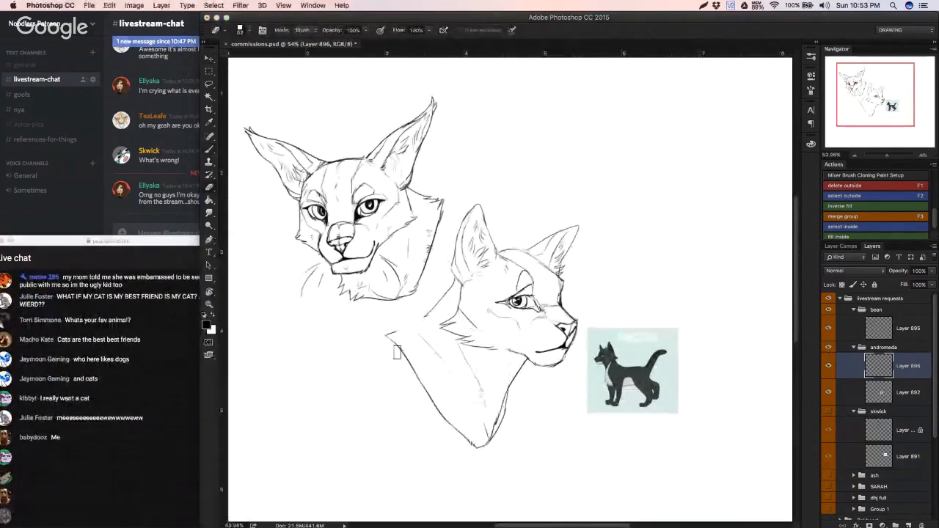
key(b)
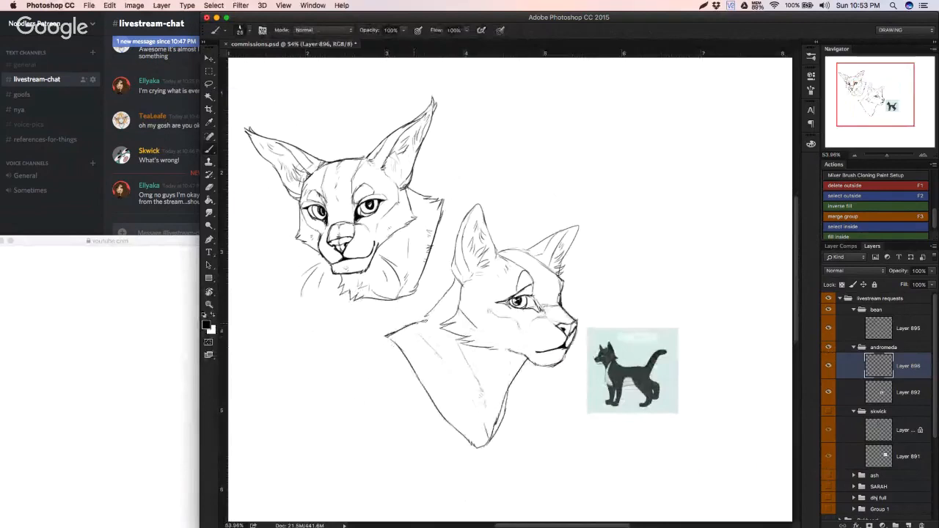
drag(425, 321, 454, 283)
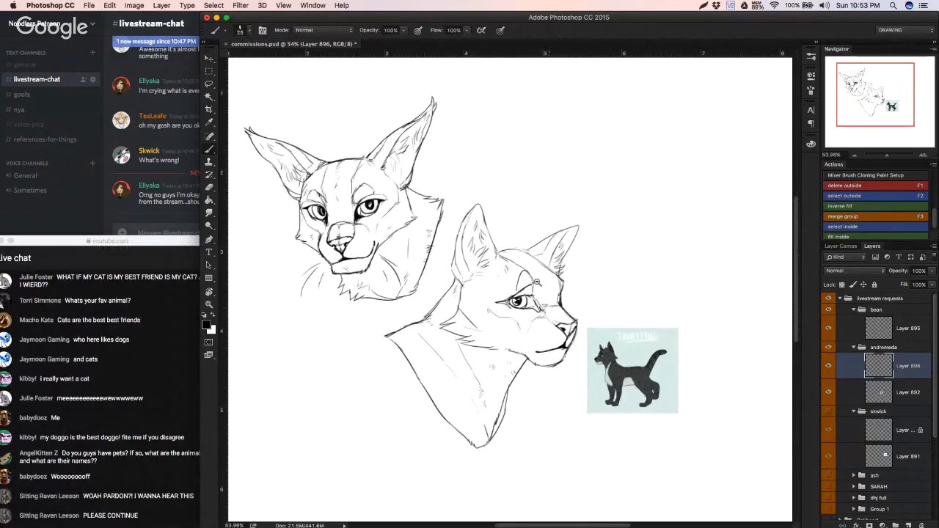
Step: Erase the top-of-head line between the ears and redraw it as one clean curve
scroll(506, 250, up, 5)
key(e)
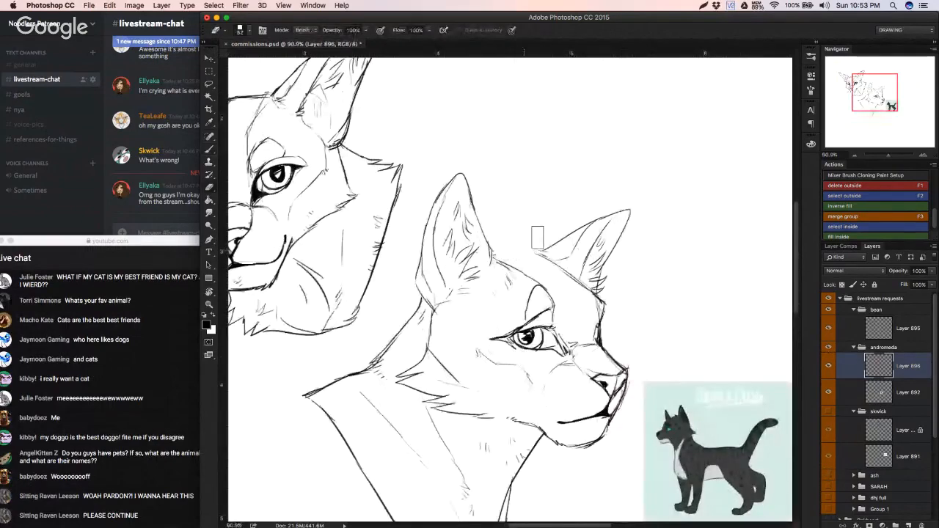
key(b)
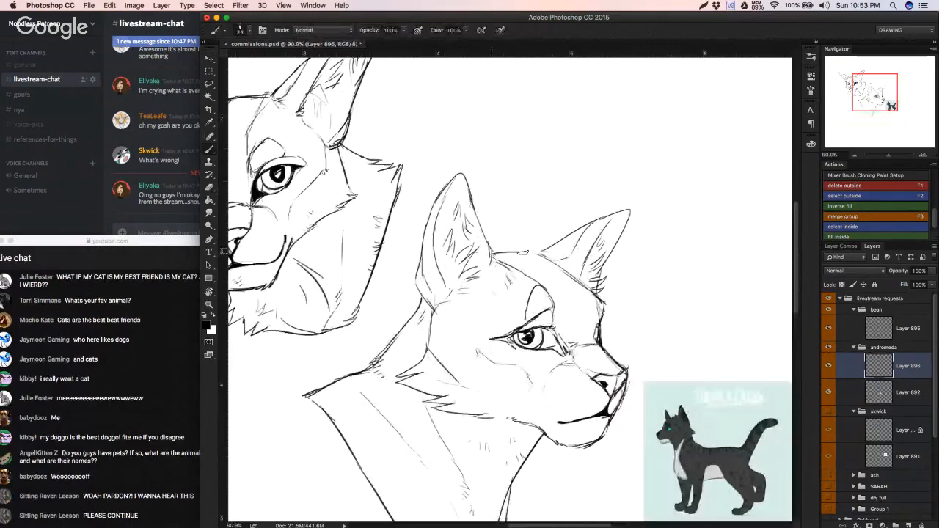
key(super+z)
drag(493, 256, 541, 254)
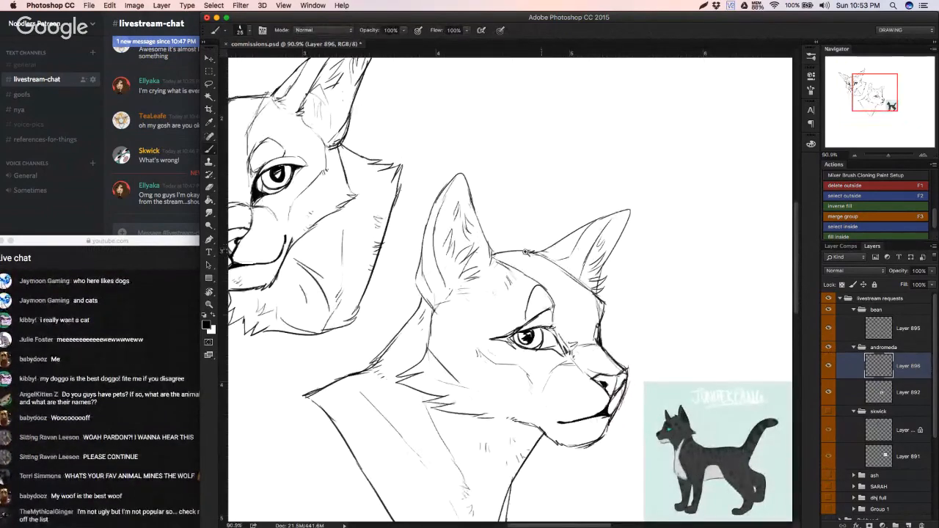
Step: Reinforce the forehead line below the far ear and the brow edge down to the muzzle, undoing failed strokes
scroll(548, 253, down, 2)
scroll(546, 276, up, 1)
drag(546, 275, 576, 285)
mouse_move(621, 312)
mouse_down()
mouse_move(635, 327)
mouse_move(624, 363)
mouse_up()
key(super+z)
key(super+z)
drag(636, 329, 623, 367)
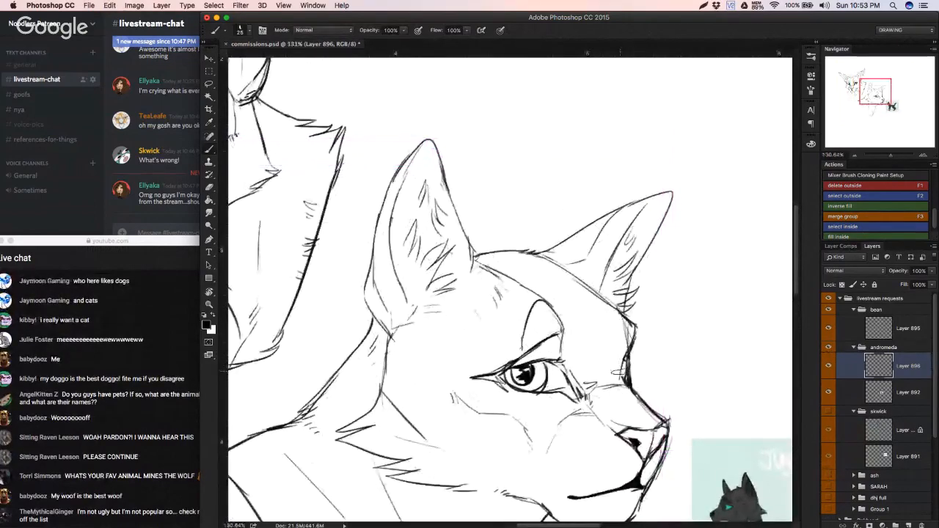
drag(611, 329, 570, 323)
Step: Resize the eraser, erase the heavy brow marking above the eye, and redraw it with a lighter curved line
key(e)
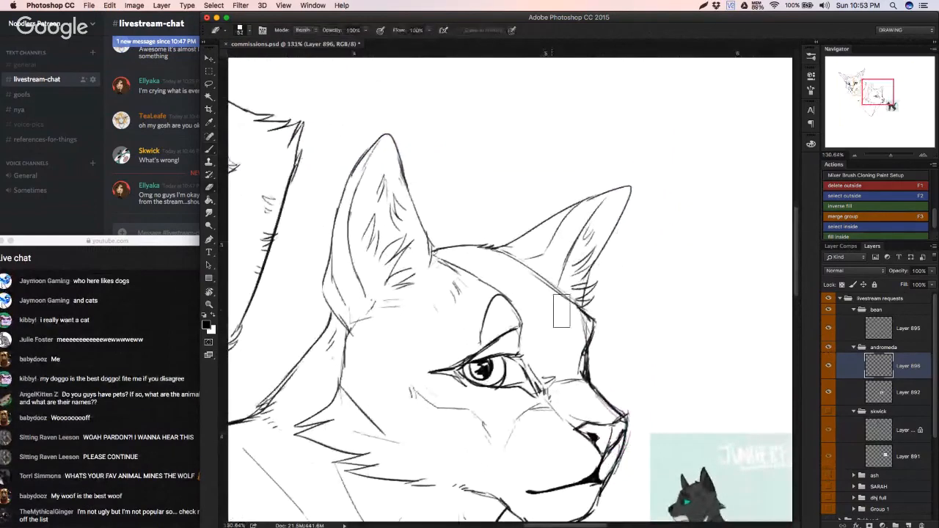
right_click(546, 317)
click(595, 326)
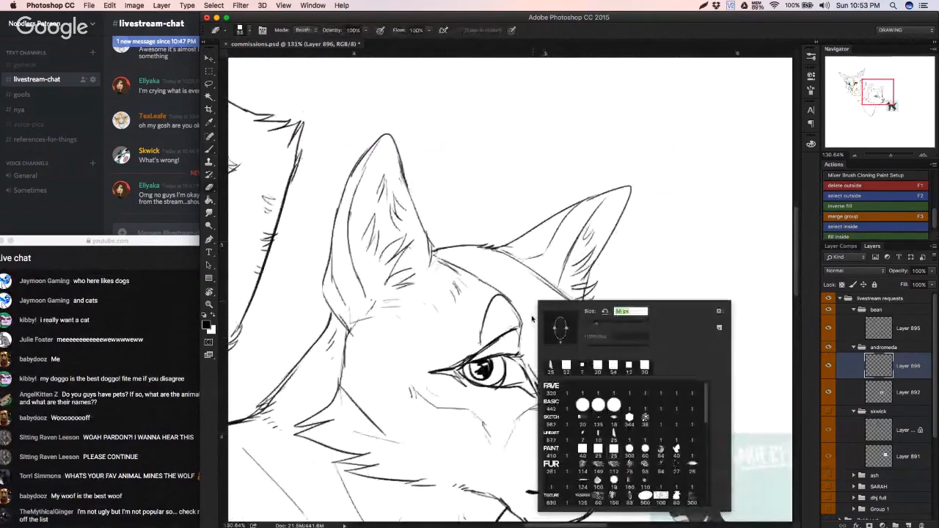
mouse_move(483, 324)
mouse_down()
mouse_move(502, 302)
mouse_move(471, 335)
mouse_up()
key(b)
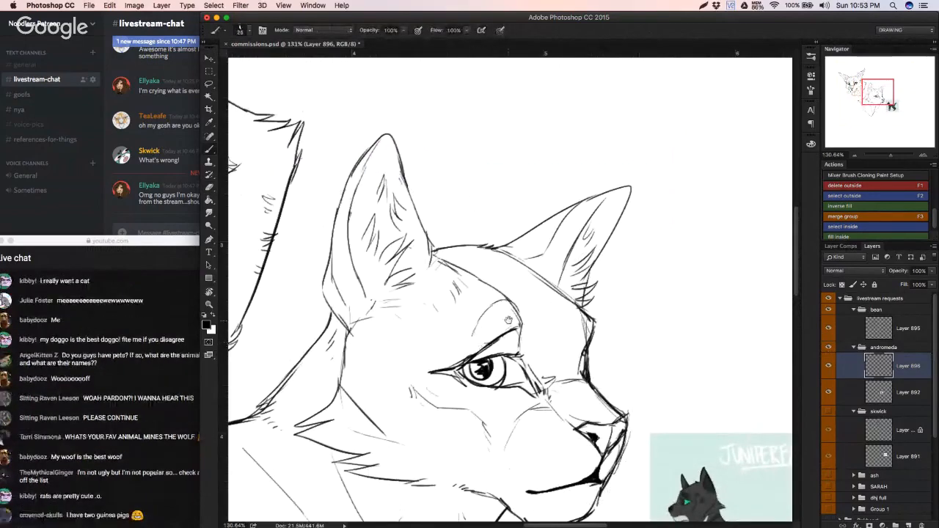
Step: Erase the far brow edge below the far ear and redraw it with a cleaner line
scroll(514, 336, right, 4)
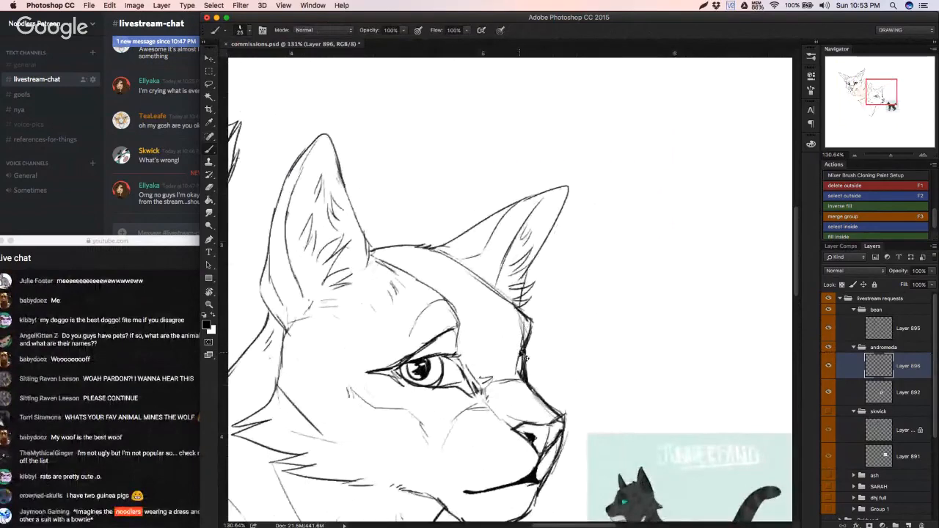
key(e)
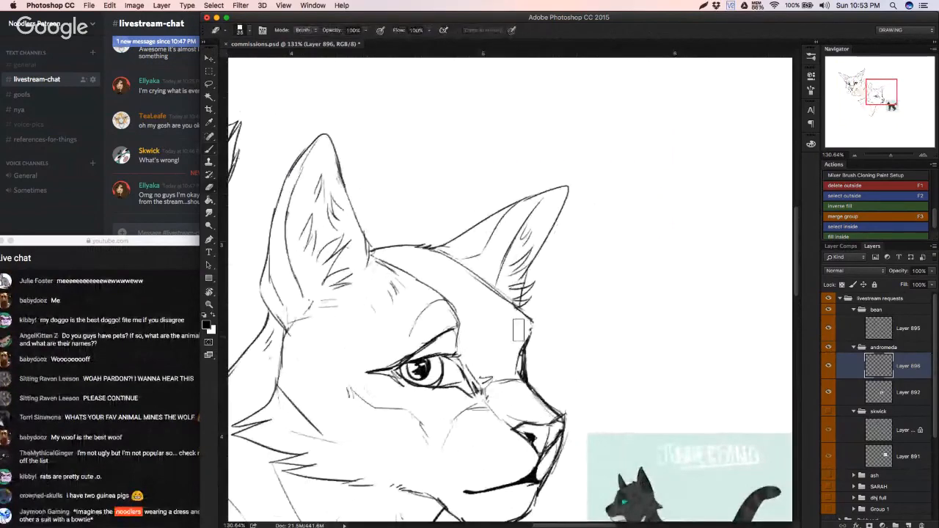
key(b)
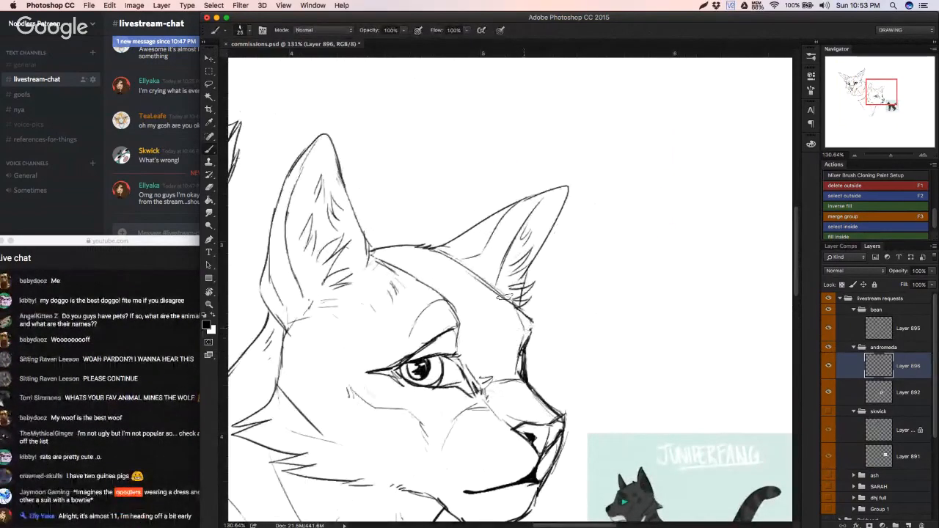
Step: Make the hidden skwick layer group visible on the full canvas
mouse_move(522, 330)
mouse_down()
mouse_move(439, 326)
mouse_move(477, 333)
mouse_move(400, 363)
mouse_up()
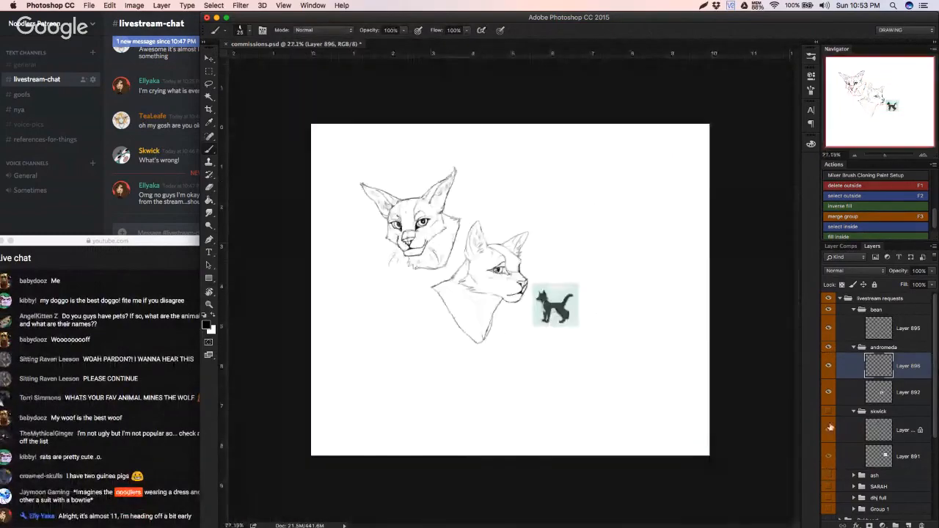
click(828, 411)
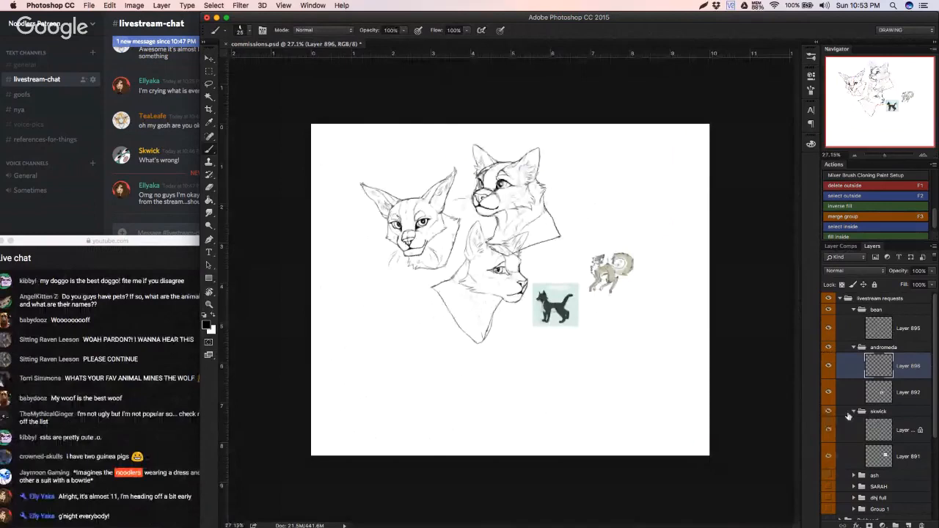
Step: Move the skwick layer group upward on the canvas, away from the profile headshot
click(858, 411)
key(v)
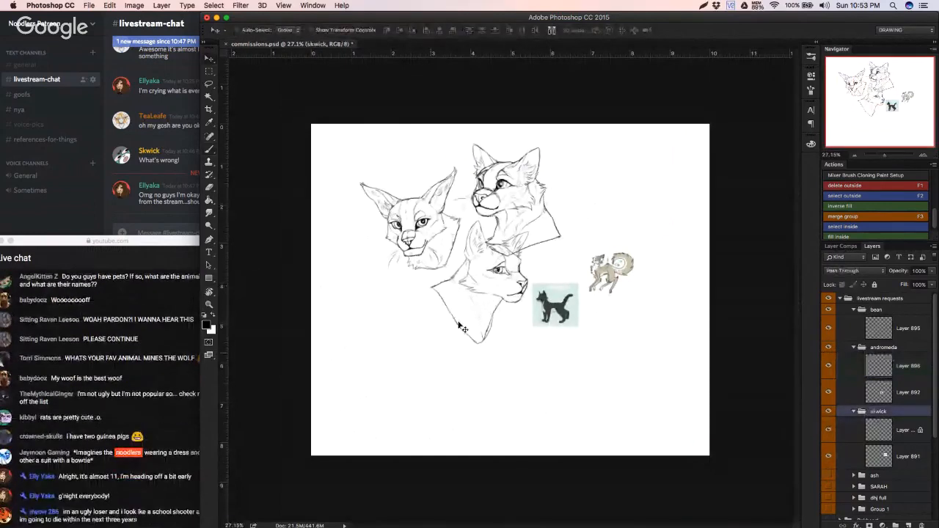
drag(524, 227, 527, 201)
Step: Select the andromeda, skwick and bean groups together and shift all three headshots down and left on the canvas
shift+click(871, 347)
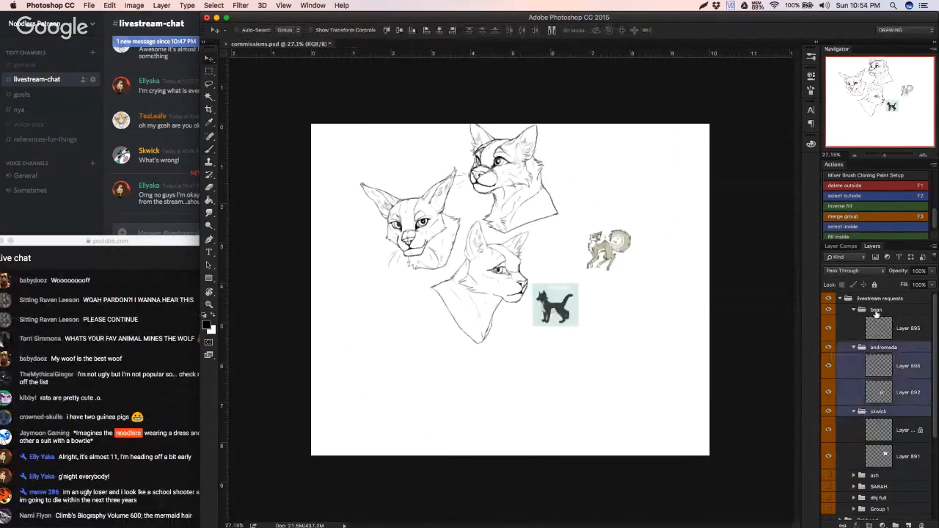
shift+click(867, 311)
drag(462, 282, 441, 328)
Step: Identify each headshot's line layer by toggling visibility, and make Layer 896 in the andromeda group the active layer
click(878, 393)
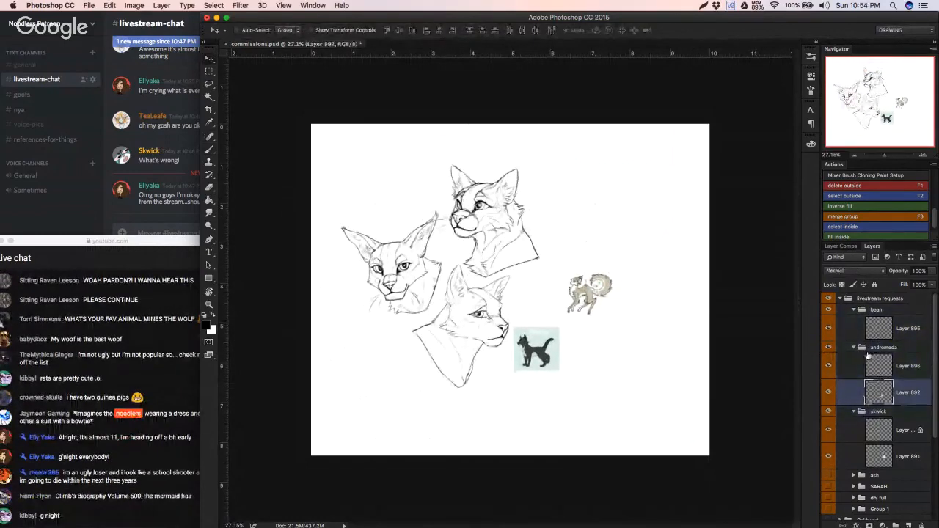
click(873, 349)
click(828, 329)
click(830, 331)
click(852, 332)
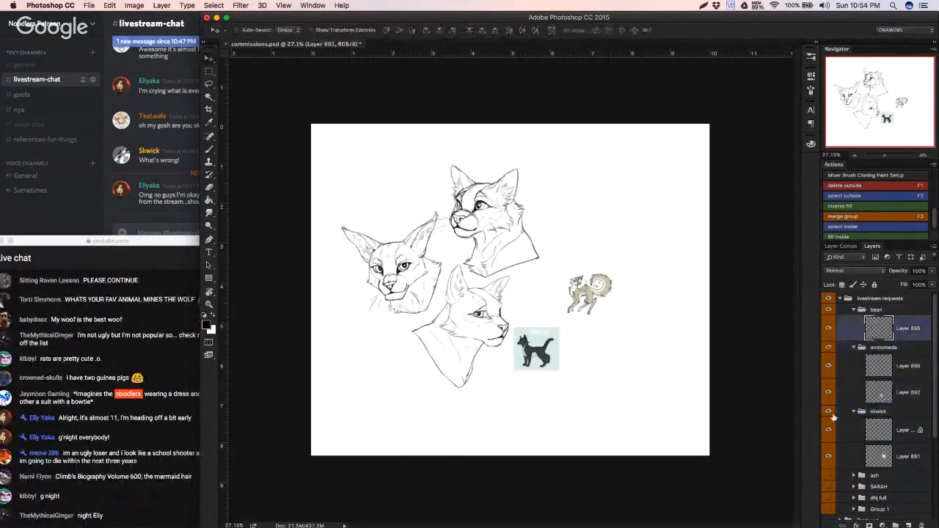
click(829, 434)
click(830, 435)
click(862, 435)
click(828, 373)
click(828, 373)
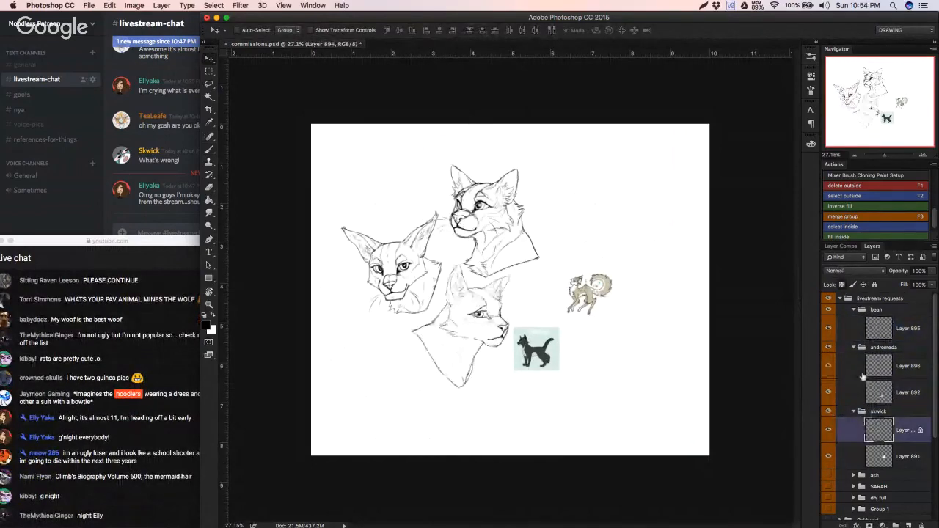
click(862, 377)
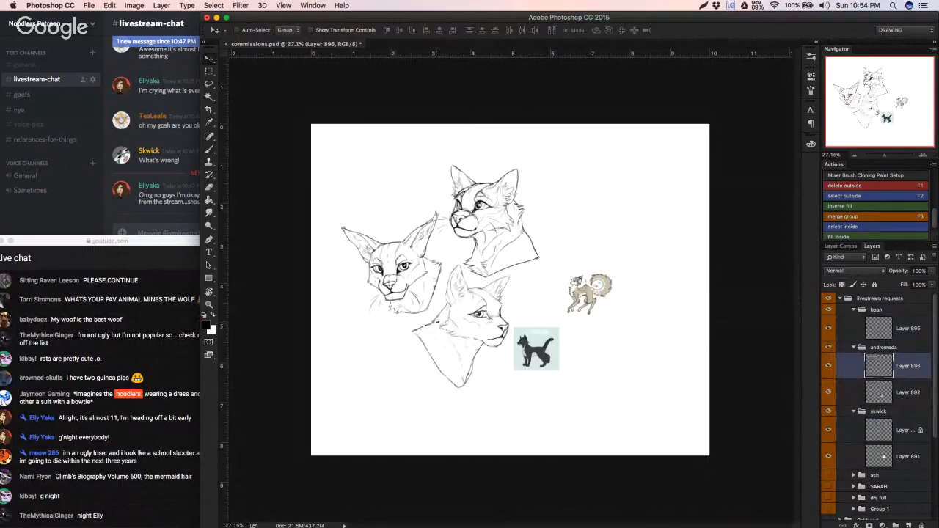
Step: Brush long, light curved whiskers around the profile's muzzle and the other two headshots, undoing failed strokes
key(b)
scroll(440, 349, up, 5)
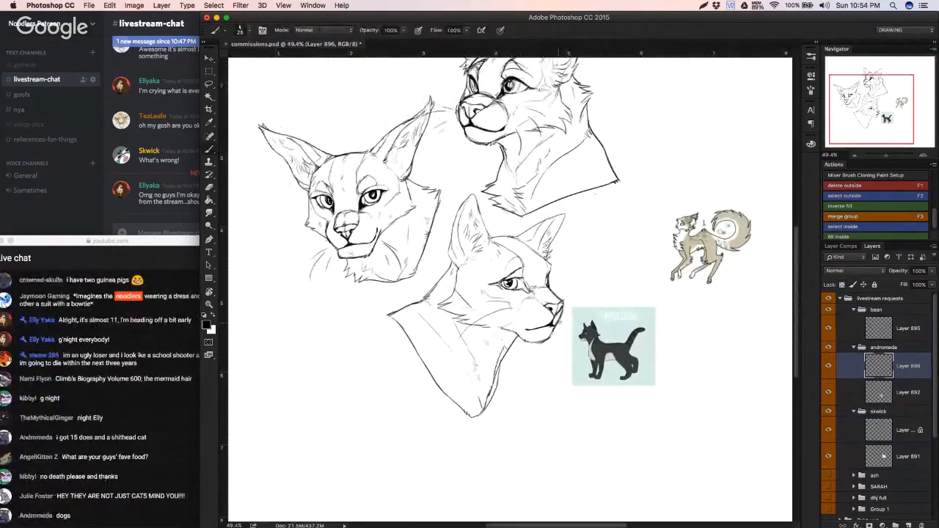
drag(563, 330, 567, 375)
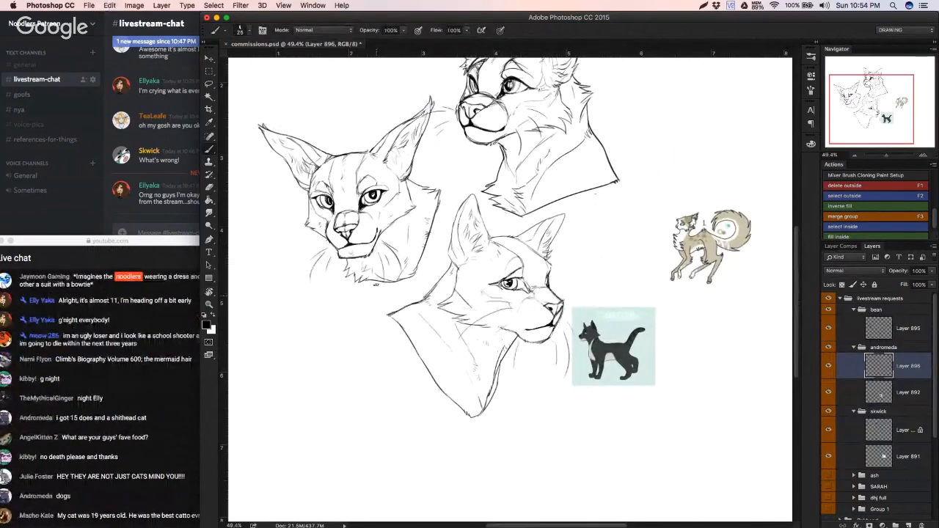
key(super+z)
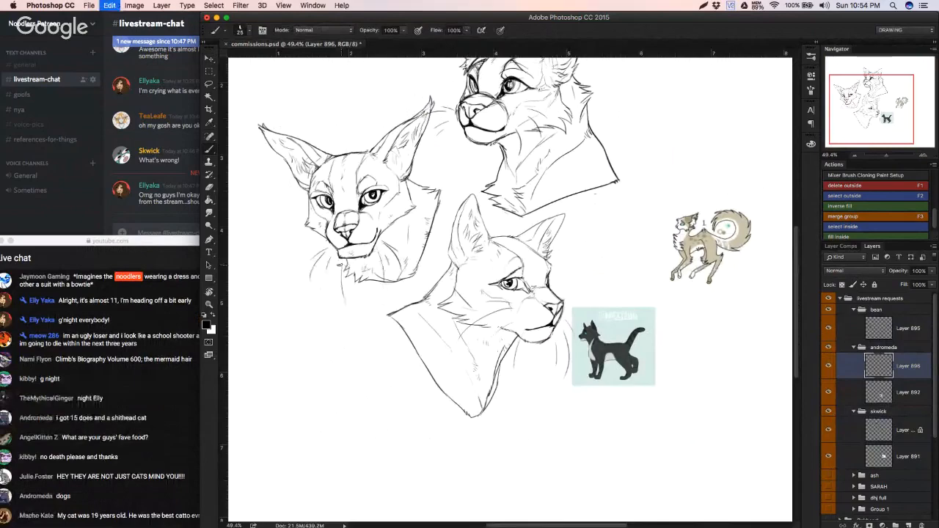
key(super+z)
scroll(369, 260, up, 3)
scroll(369, 260, right, 3)
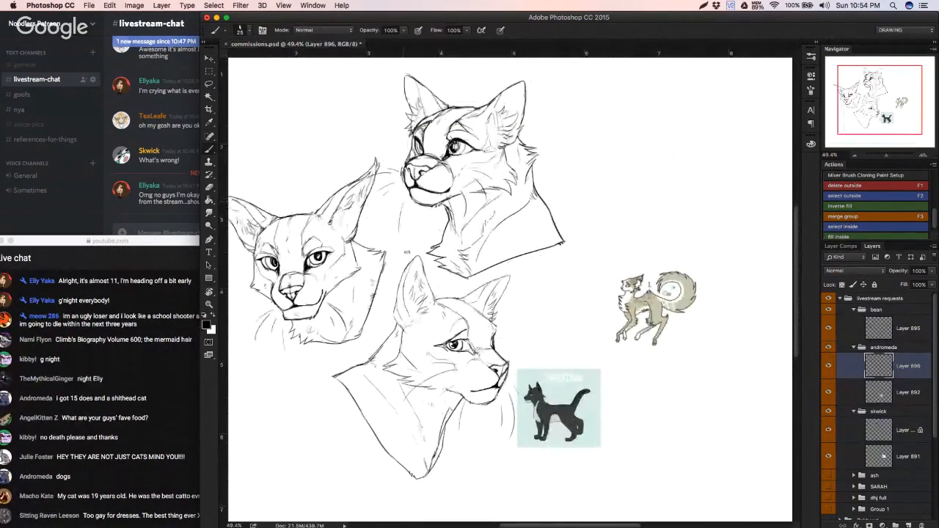
scroll(464, 237, up, 3)
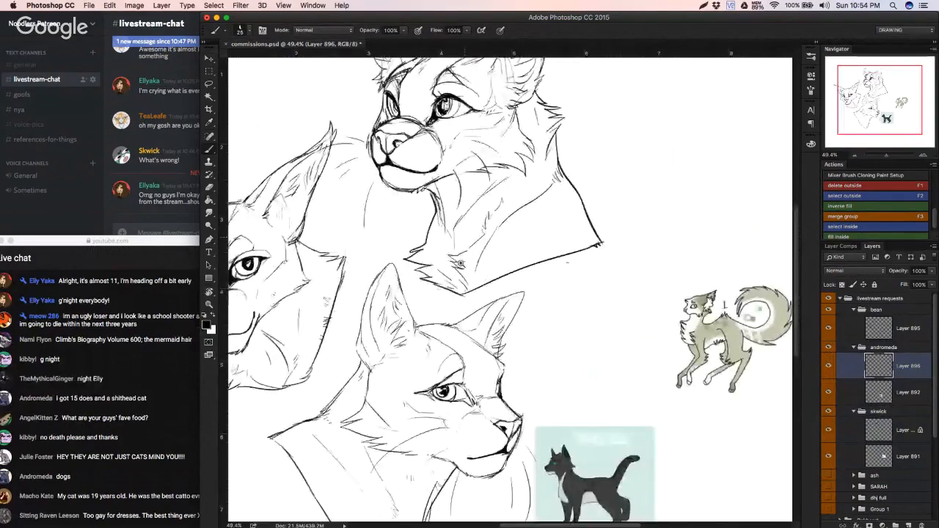
scroll(428, 321, down, 5)
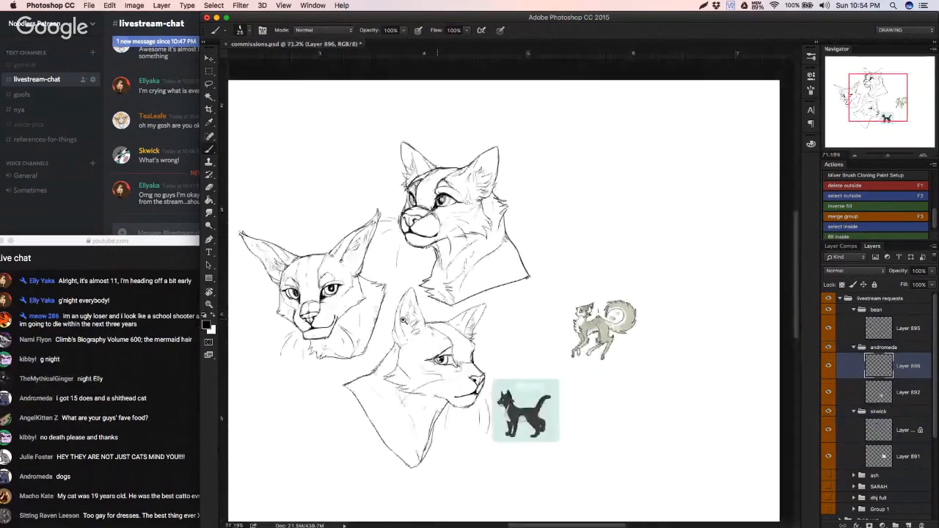
key(w)
click(331, 367)
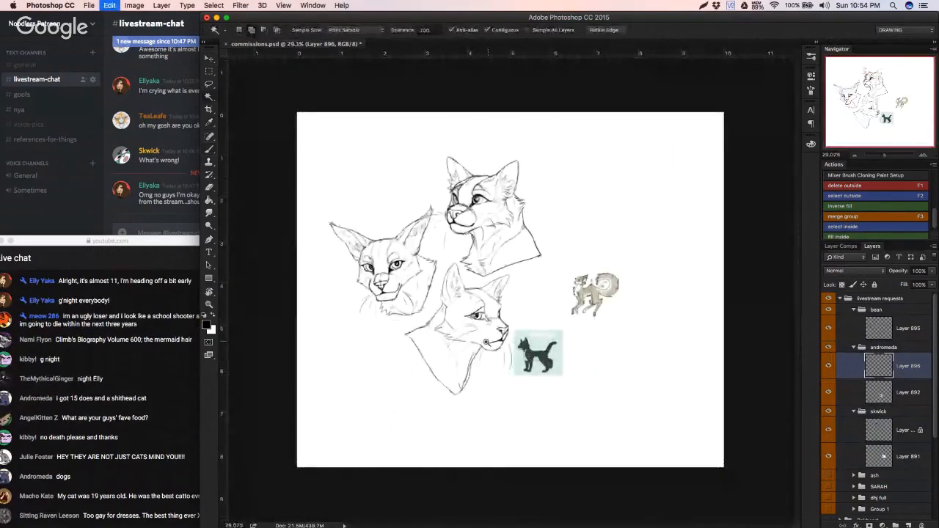
scroll(498, 348, up, 6)
drag(514, 347, 532, 330)
Step: Reinforce the right-facing profile's top-of-head line between the two ears with the brush
key(b)
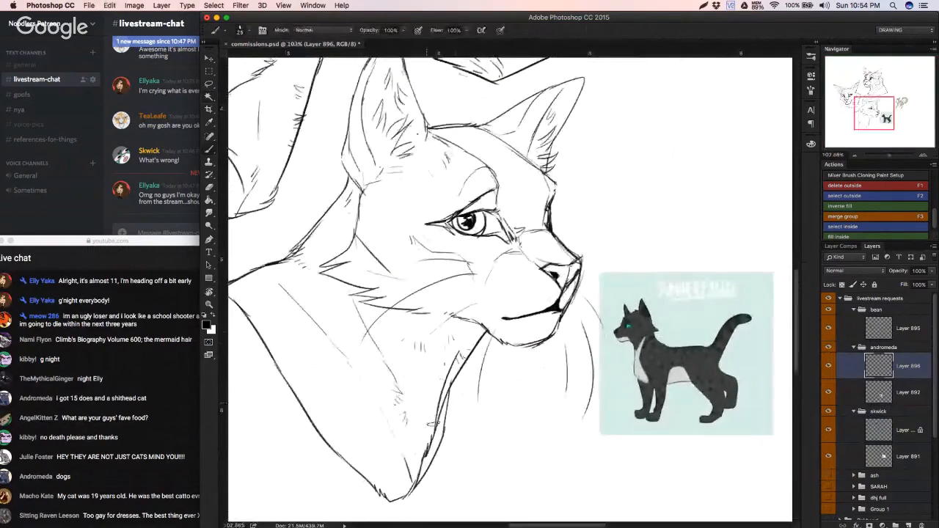
scroll(432, 457, up, 3)
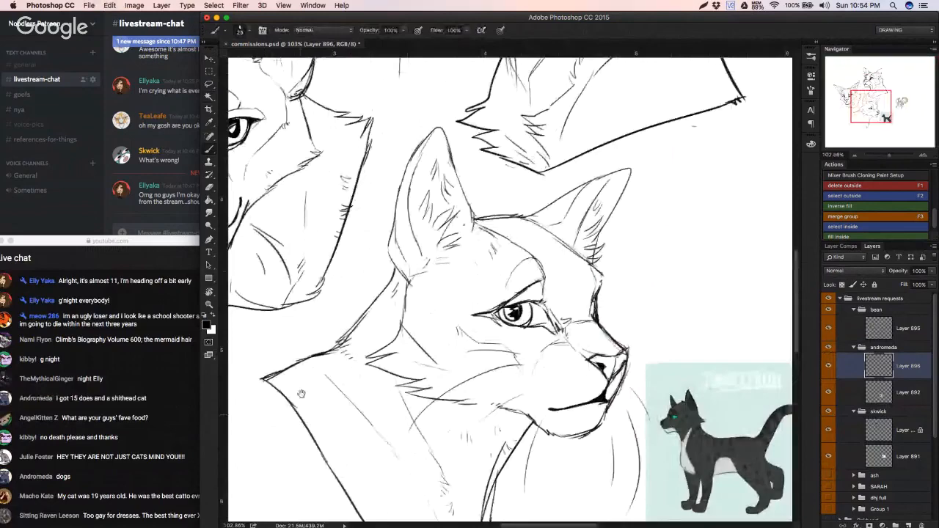
scroll(292, 413, up, 4)
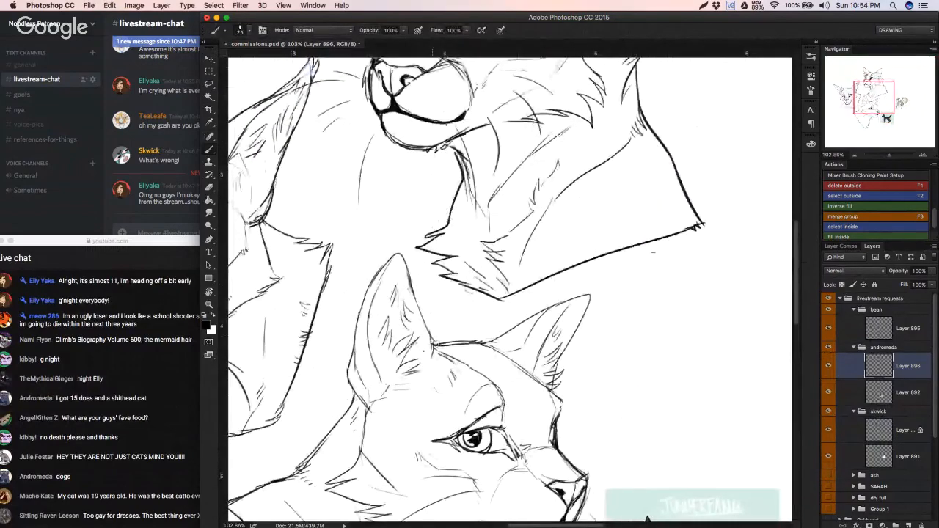
drag(431, 343, 484, 342)
scroll(499, 342, down, 5)
scroll(499, 342, right, 3)
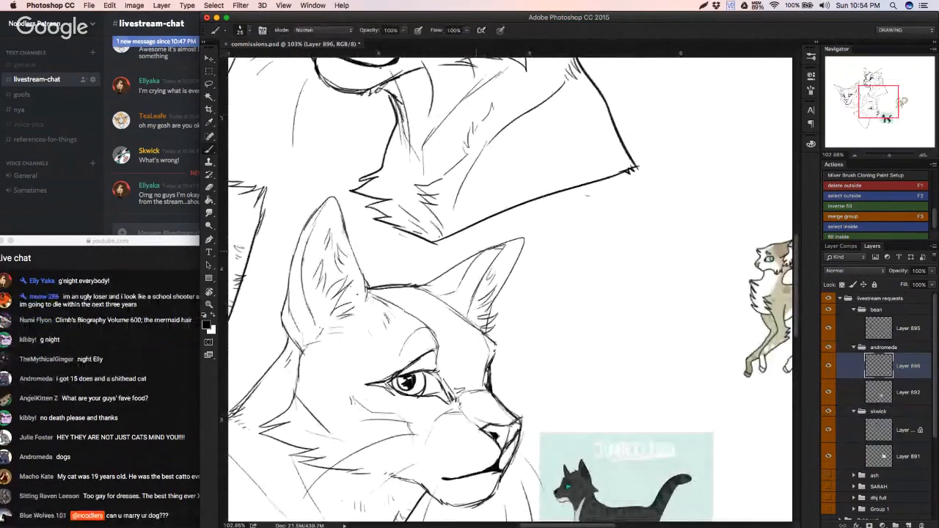
scroll(499, 264, down, 3)
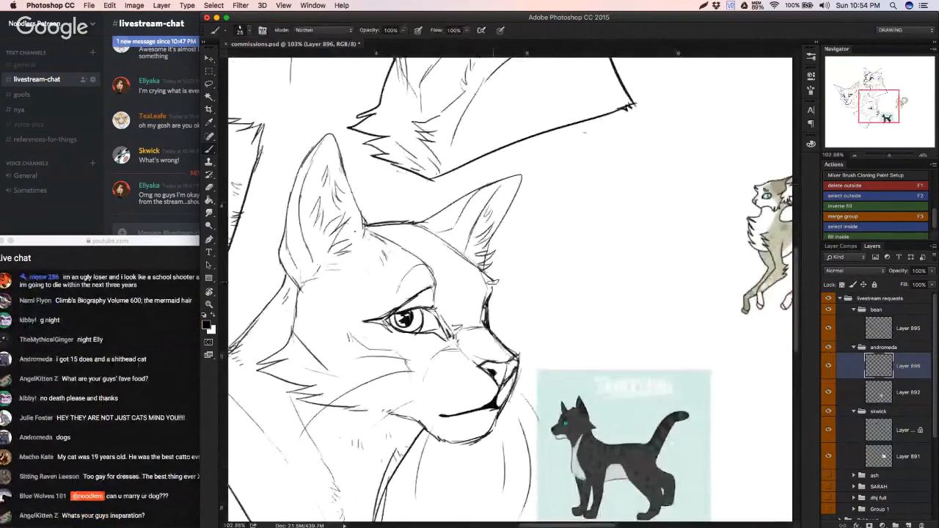
key(w)
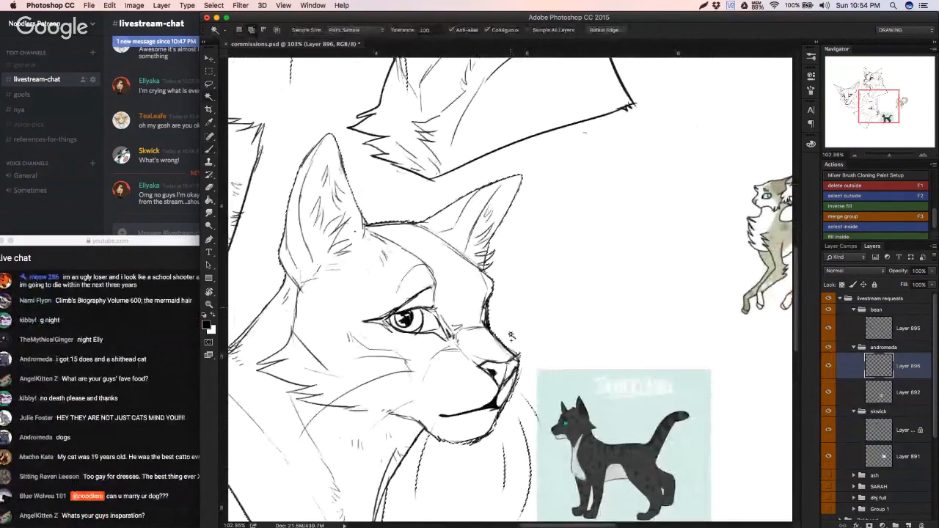
drag(546, 320, 529, 322)
key(ctrl+0)
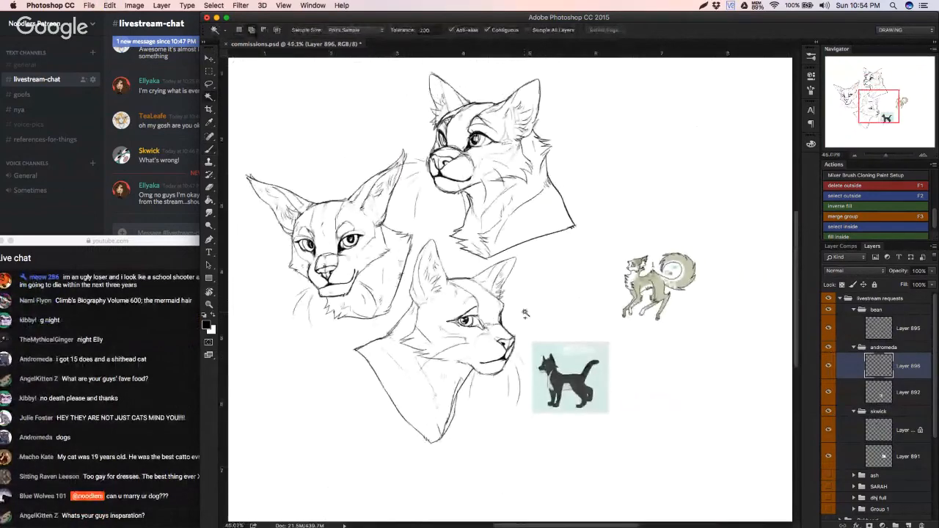
Step: Make Layer 894 in the skwick group active for work on the upper headshot's chin and throat
click(879, 431)
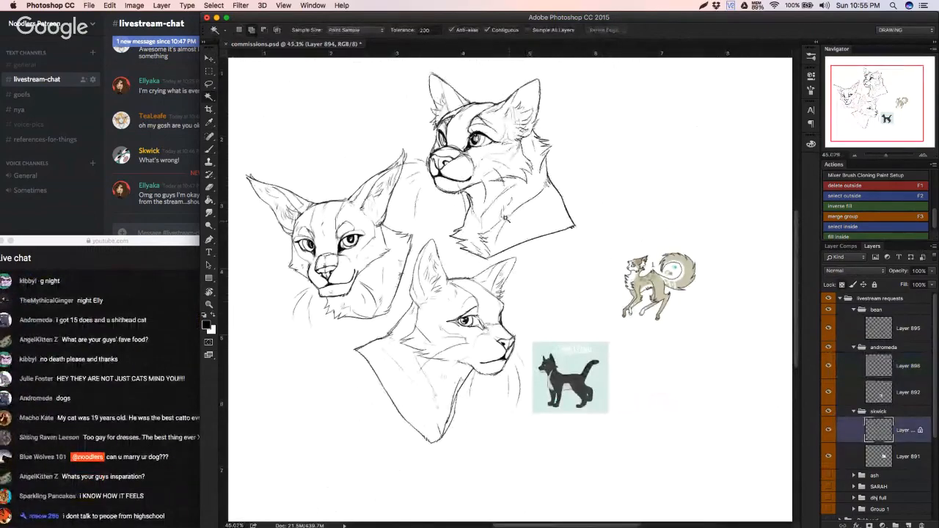
key(v)
scroll(520, 194, up, 5)
key(w)
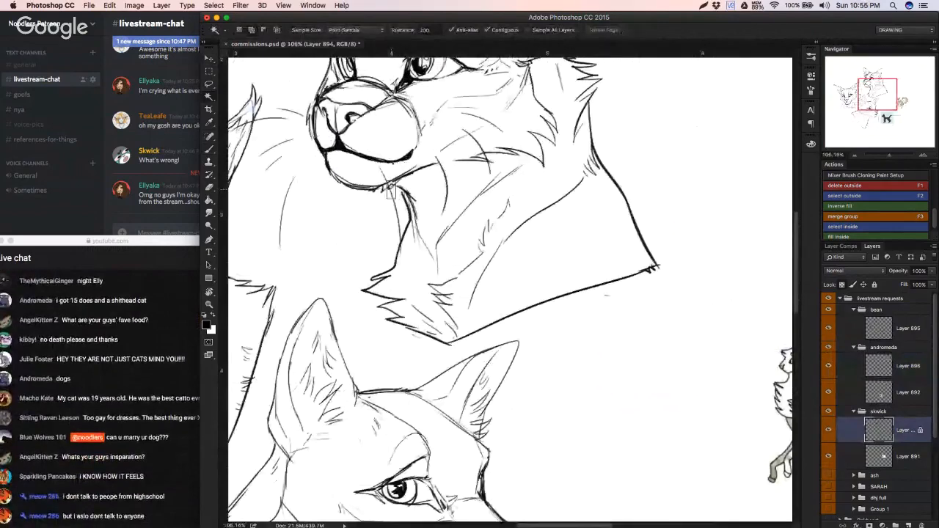
Step: Try to erase and redraw the line under the upper headshot's chin, stepping back through the changes
key(b)
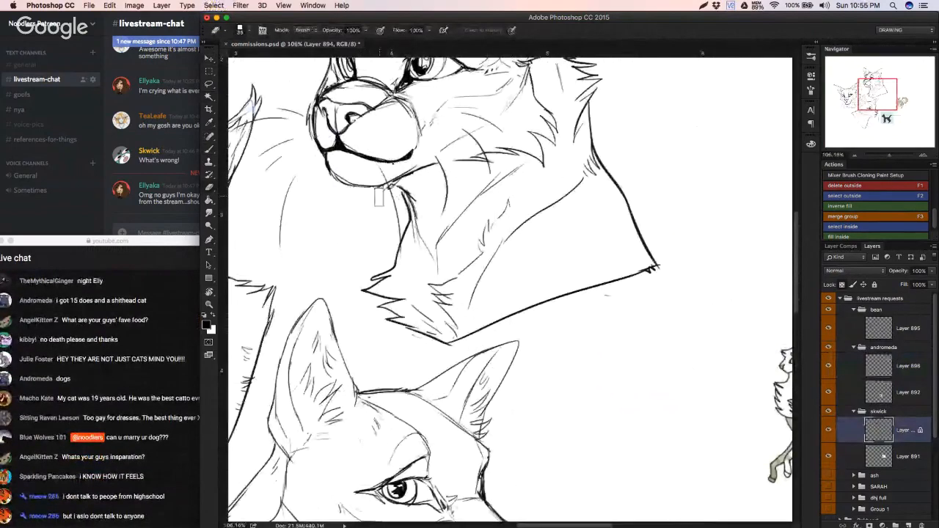
key(b)
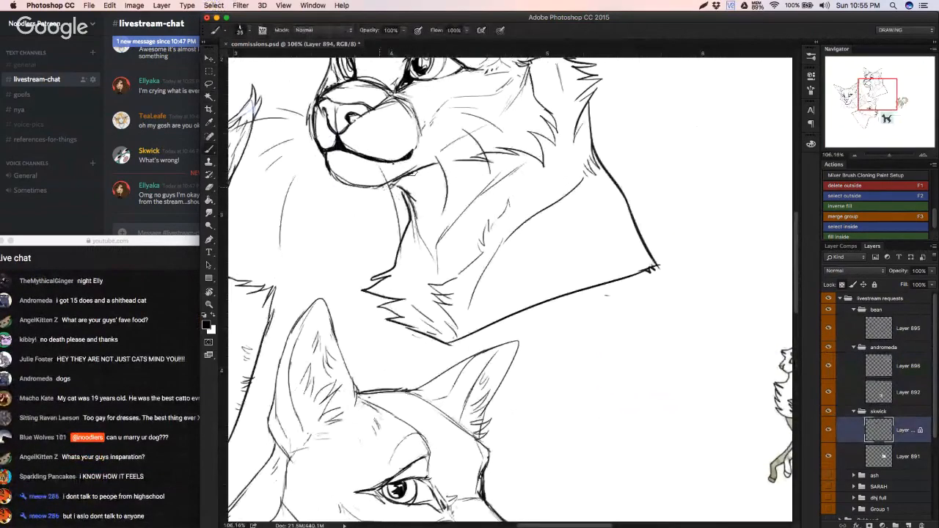
key(super+z)
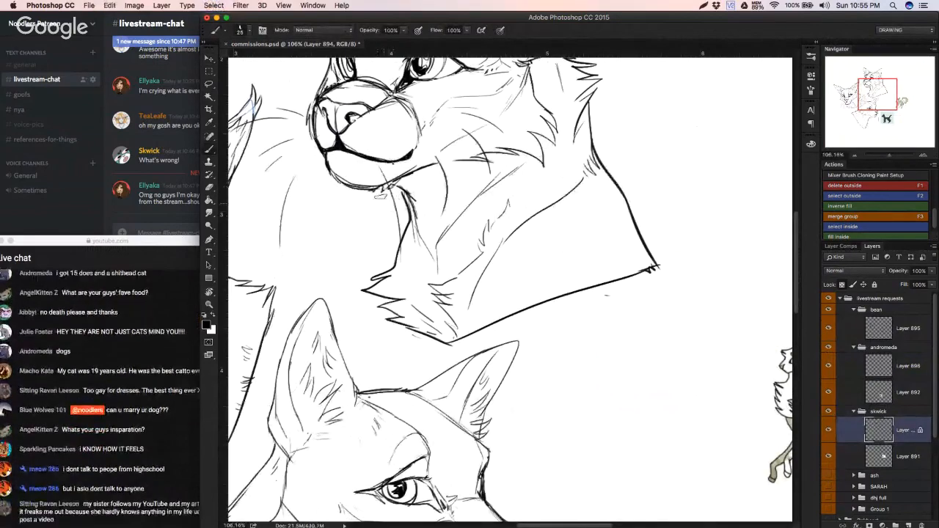
key(super+alt+z)
key(super+alt+z)
key(super+alt+z)
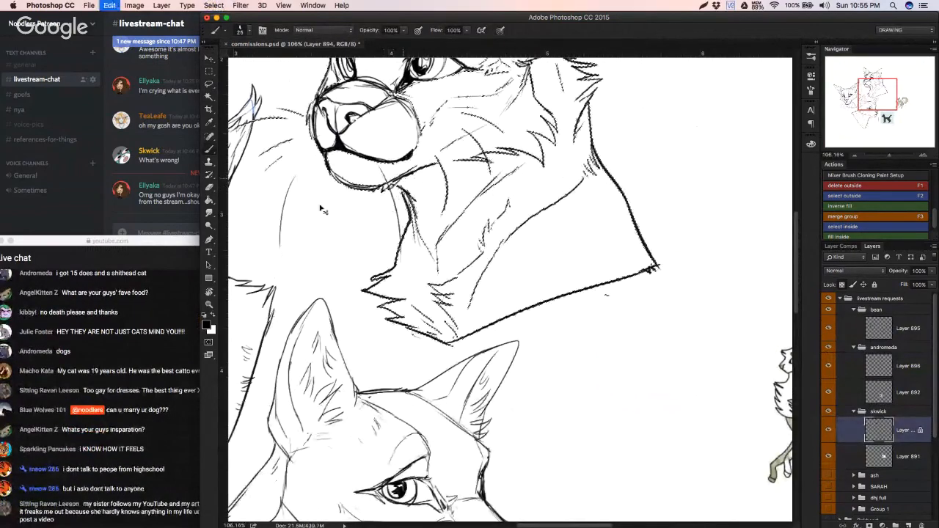
Step: Unlock the transparent pixels of Layer 894 and clear the selection
click(842, 284)
key(super+d)
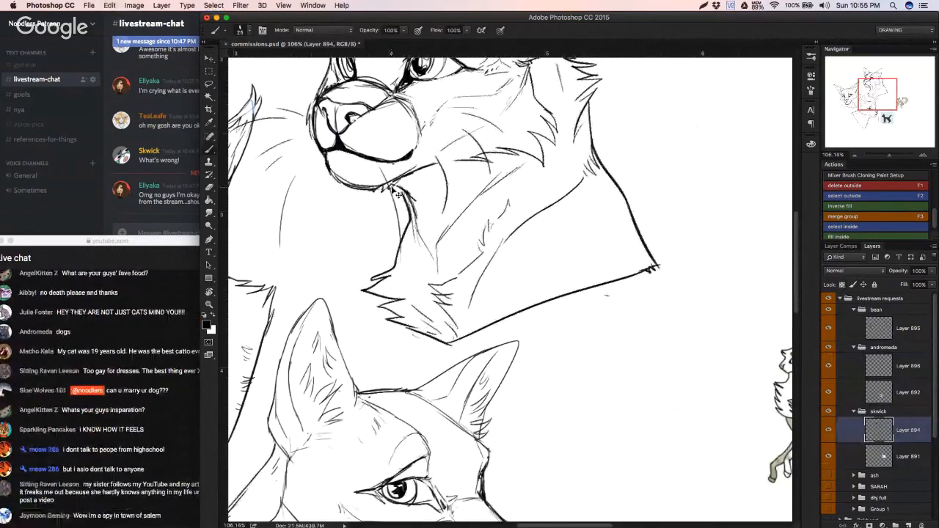
Step: Try a new line where the upper headshot's chin meets the throat, undoing the strokes
mouse_move(376, 185)
mouse_down()
mouse_move(392, 185)
mouse_move(366, 188)
mouse_move(415, 216)
mouse_up()
key(super+z)
key(super+z)
key(super+z)
key(super+z)
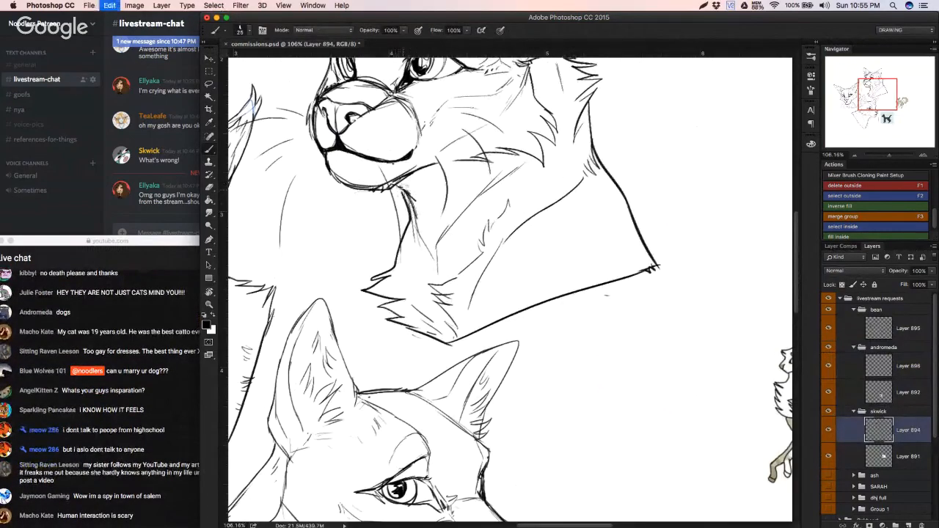
Step: Reduce the eraser size to 14, erase the upper headshot's rough chin and throat junction, and redraw it with light hatching under the jaw
key(e)
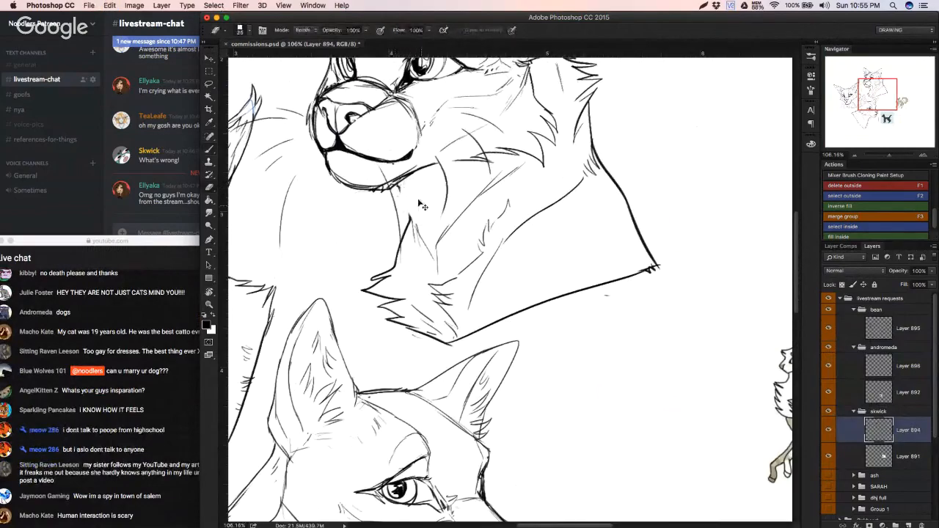
key(super+z)
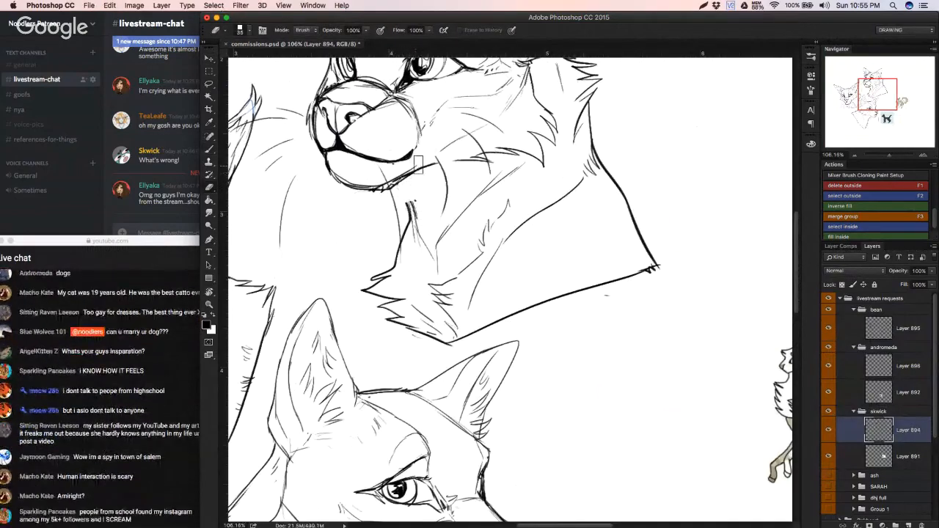
right_click(419, 165)
drag(480, 188, 476, 189)
click(398, 178)
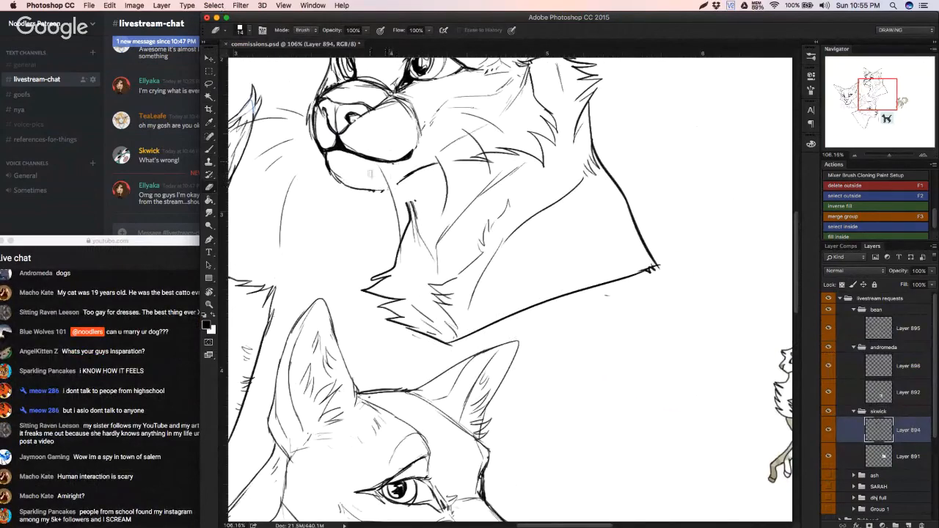
key(b)
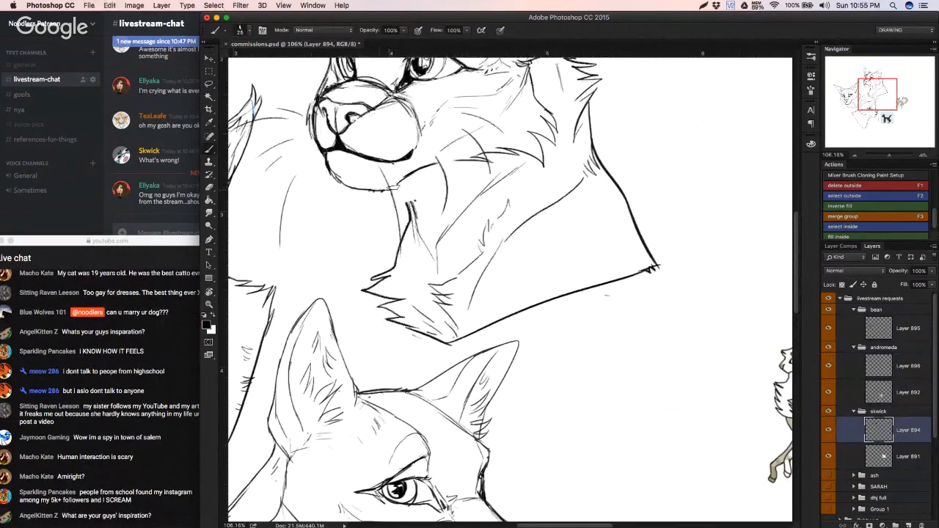
mouse_move(394, 188)
mouse_down()
mouse_move(403, 192)
mouse_move(358, 201)
mouse_move(408, 198)
mouse_up()
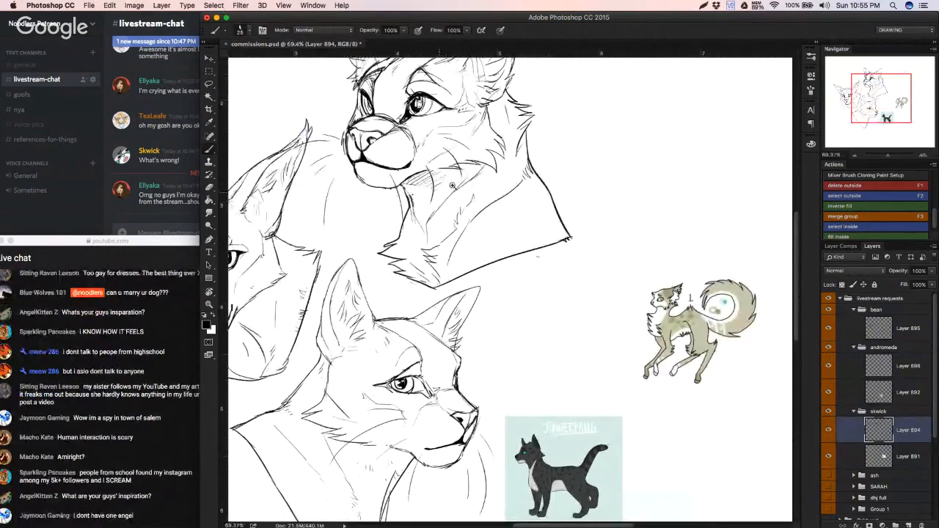
Step: Check Layer 896 in the andromeda group by toggling its visibility, and make it the active layer on the full canvas
key(super+minus)
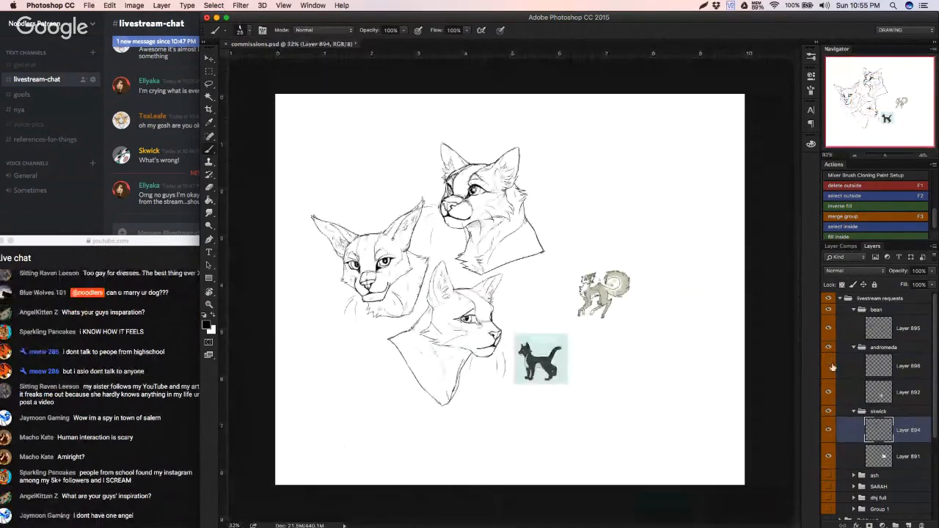
click(832, 368)
click(833, 369)
click(834, 369)
click(849, 370)
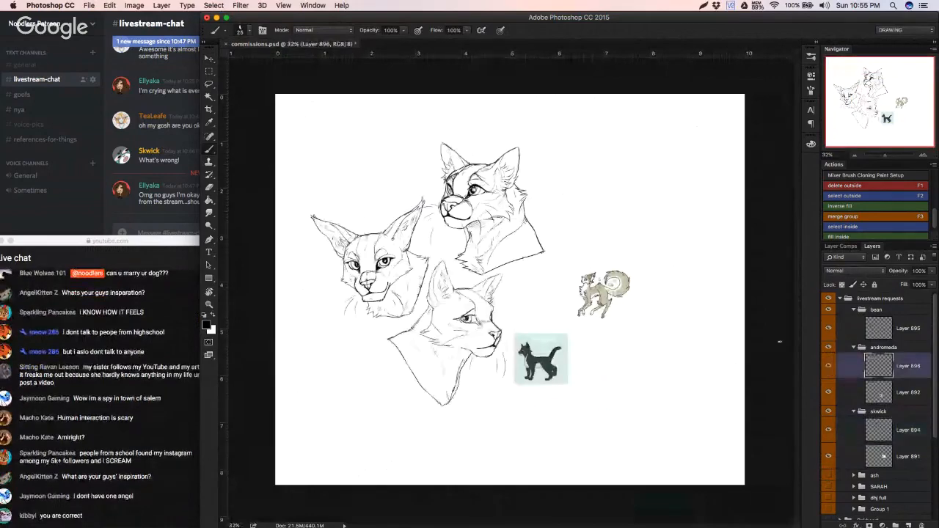
Step: Add short fur strokes beneath the lower headshot's cheek and jaw on Layer 896
key(e)
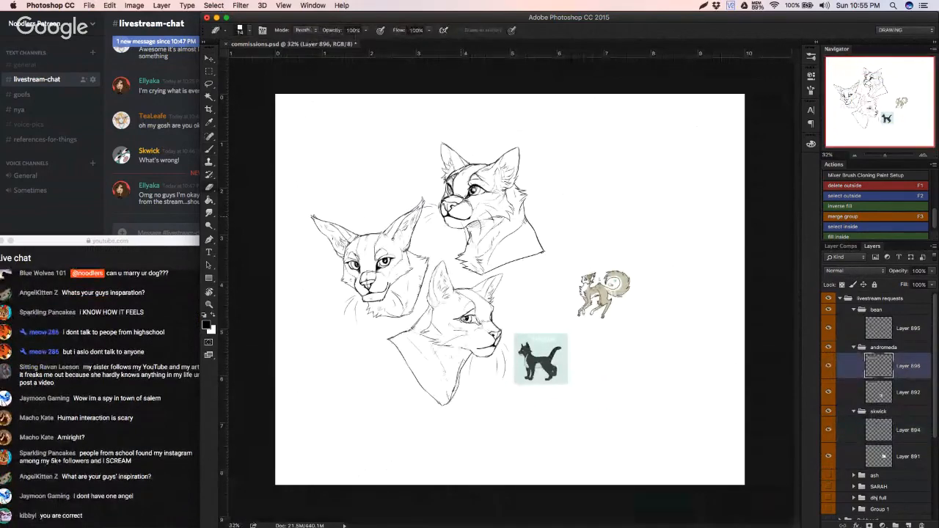
scroll(463, 238, up, 5)
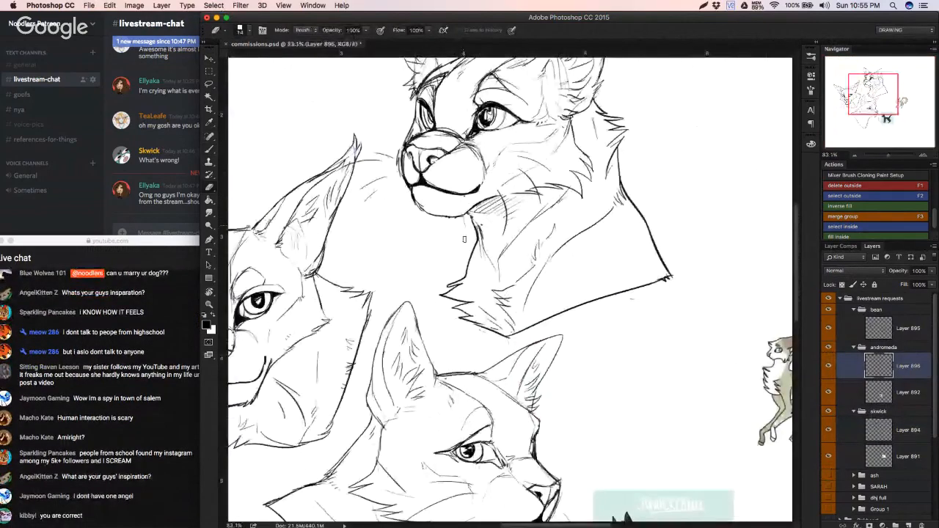
drag(463, 239, 404, 99)
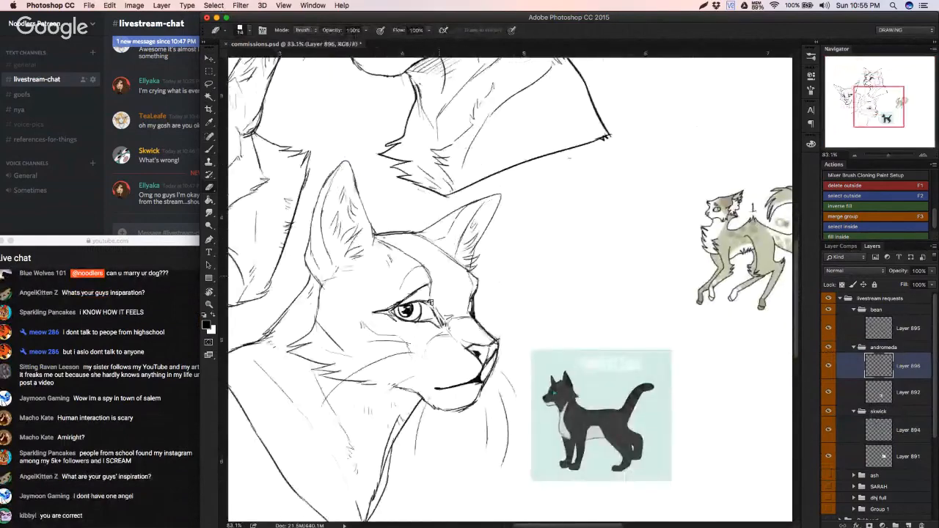
key(b)
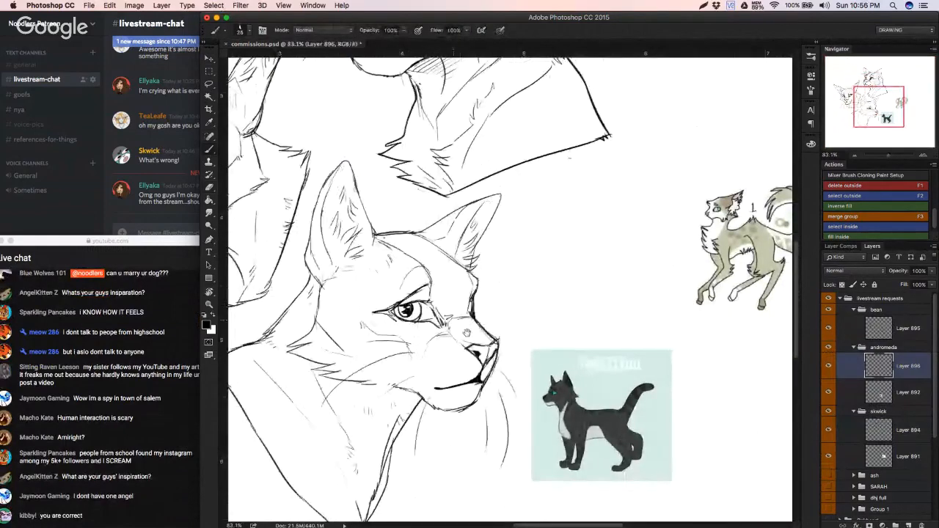
scroll(469, 338, down, 1)
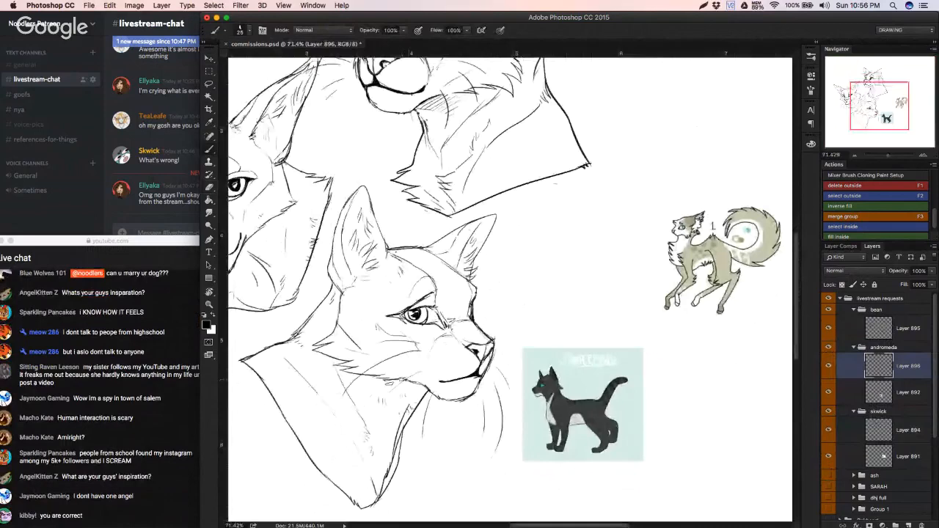
drag(384, 379, 424, 391)
drag(394, 391, 415, 397)
scroll(407, 399, down, 2)
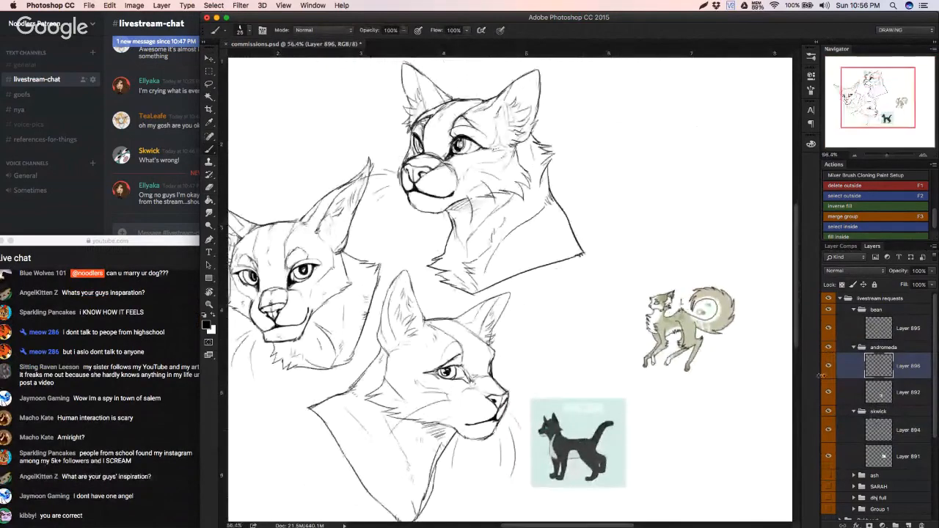
Step: Make Layer 895 active and sketch light strokes across the left headshot's lower cheek beside the chin
super+click(712, 321)
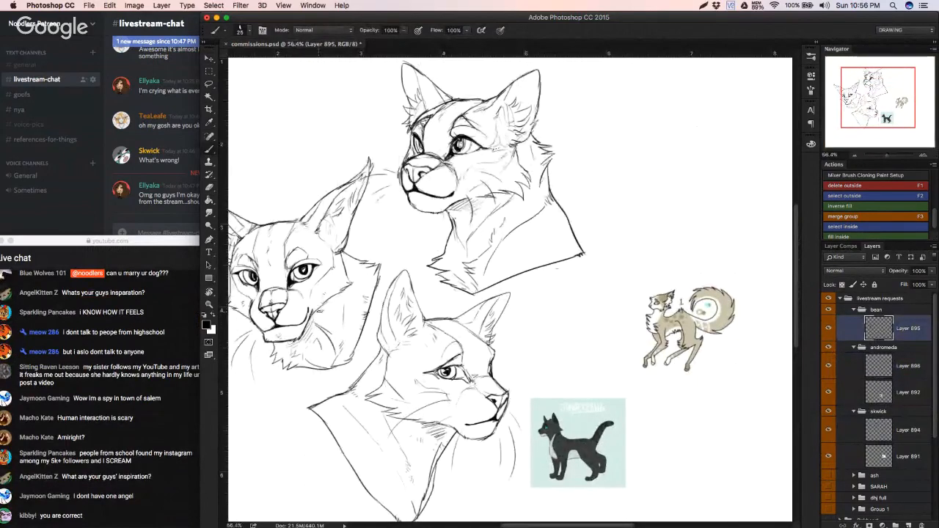
drag(333, 308, 318, 308)
drag(377, 297, 330, 317)
Step: Move the upper headshot on Layer 894 slightly up and to the left, closer to the left headshot
click(829, 328)
click(829, 328)
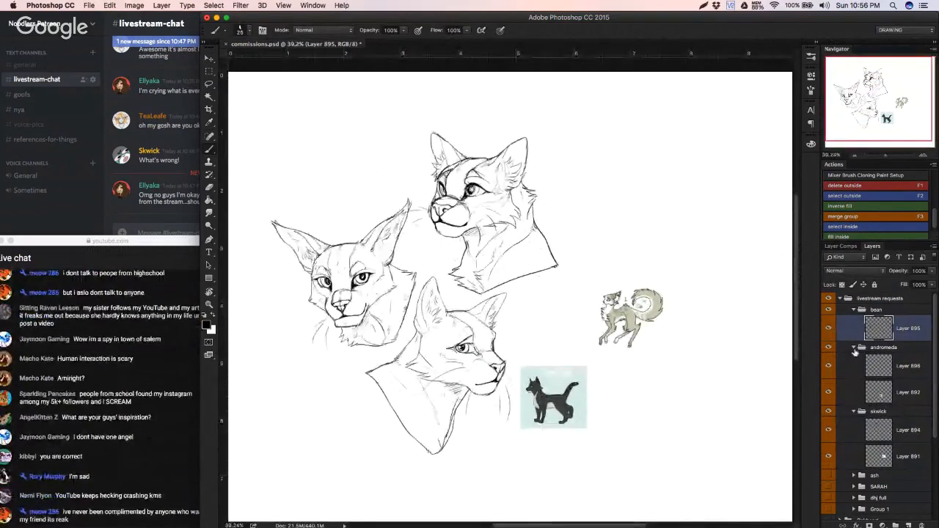
click(853, 363)
click(830, 368)
click(831, 368)
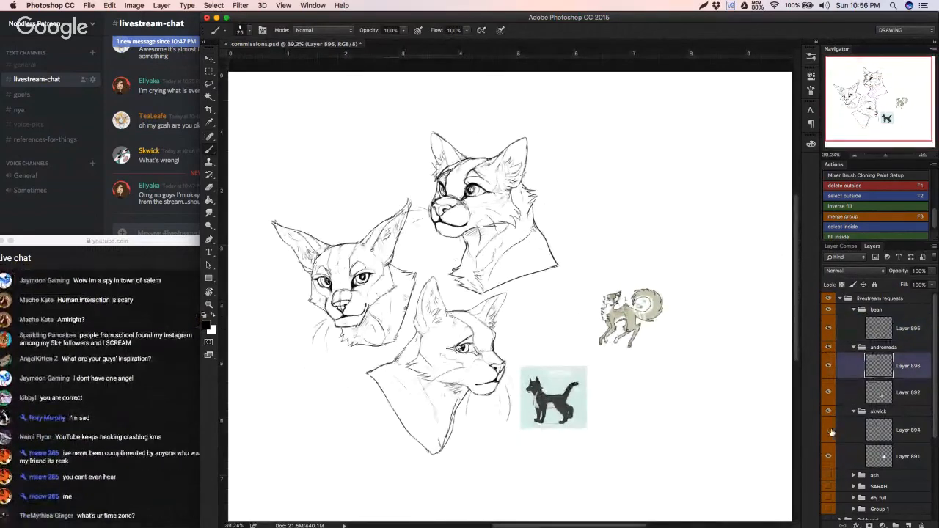
click(831, 433)
click(831, 433)
click(857, 431)
key(v)
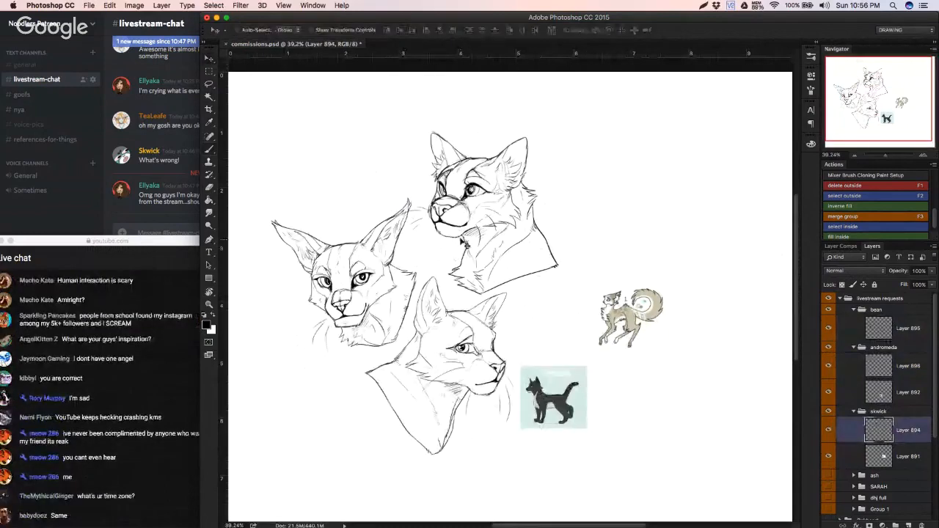
drag(470, 216, 448, 234)
Step: Check Layers 896 and 895 by toggling their visibility, and make Layer 895 the active layer
click(829, 366)
click(829, 366)
click(829, 330)
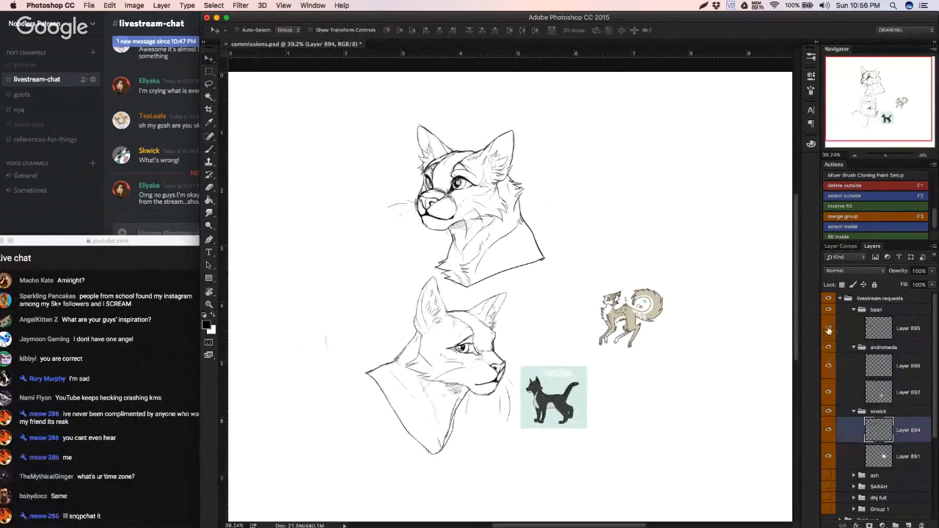
click(828, 330)
click(897, 329)
Step: Enlarge the brush and try a stroke over the left headshot, undoing it
key(b)
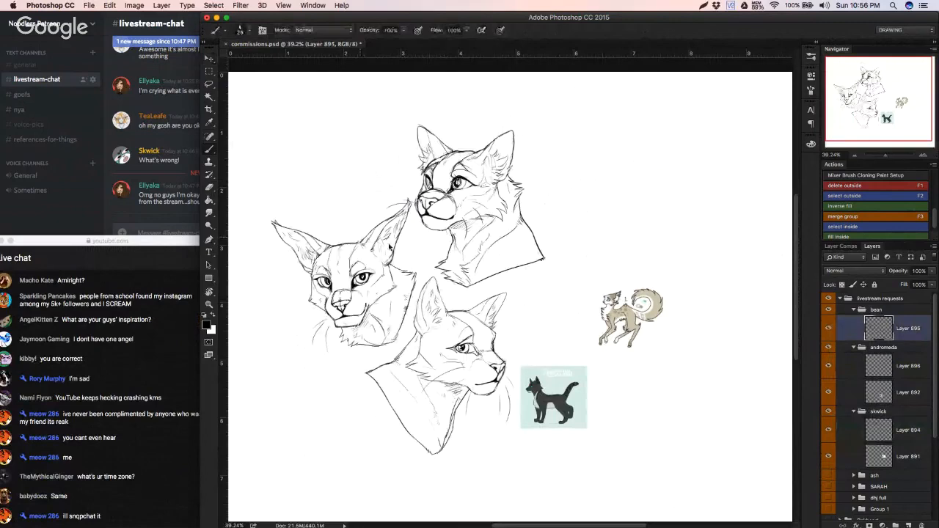
right_click(389, 248)
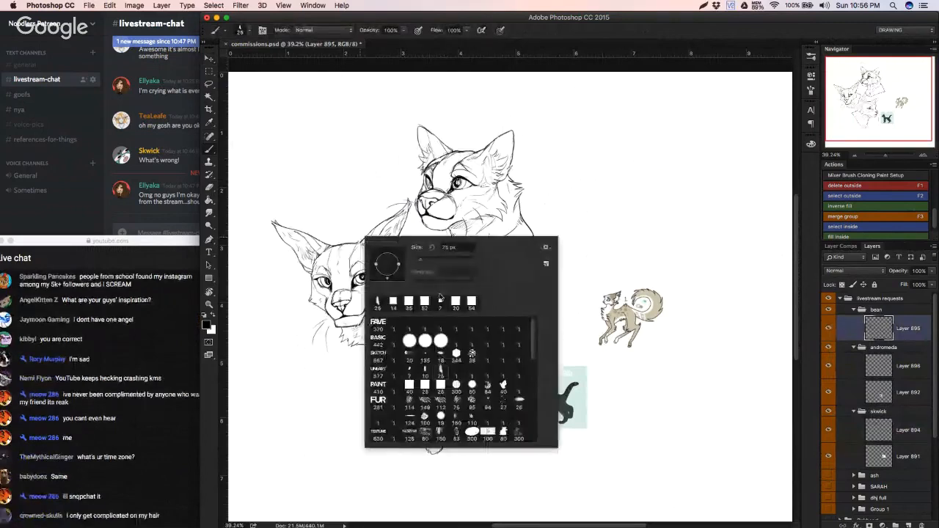
click(450, 260)
mouse_move(322, 243)
mouse_down()
mouse_move(274, 232)
mouse_move(340, 231)
mouse_up()
key(super+z)
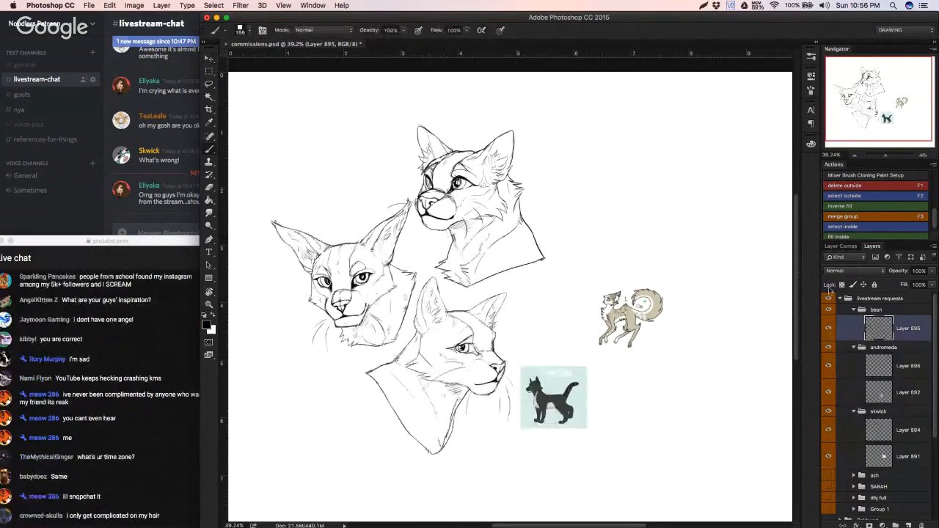
Step: Lock the transparent pixels of Layer 895 and try a Magic Wand selection beside the curly-tailed reference, undoing it
click(842, 285)
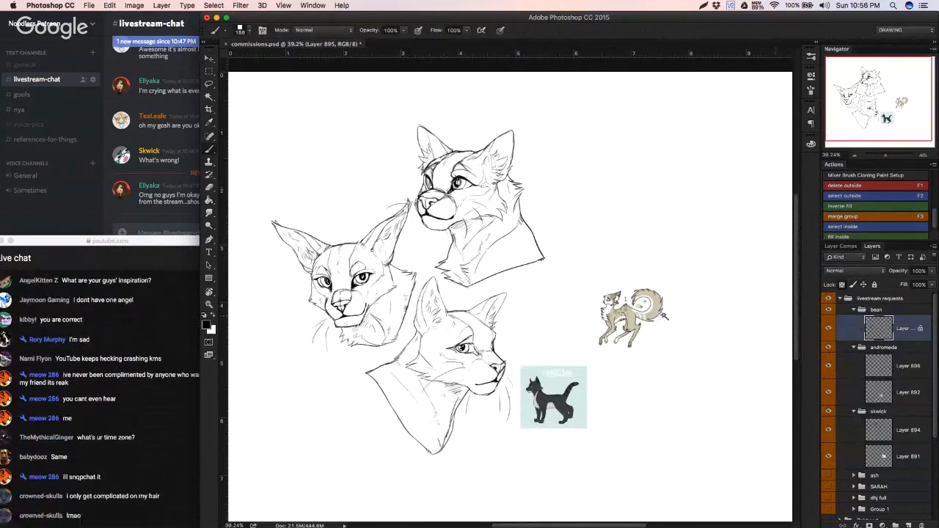
key(w)
click(585, 292)
key(super+z)
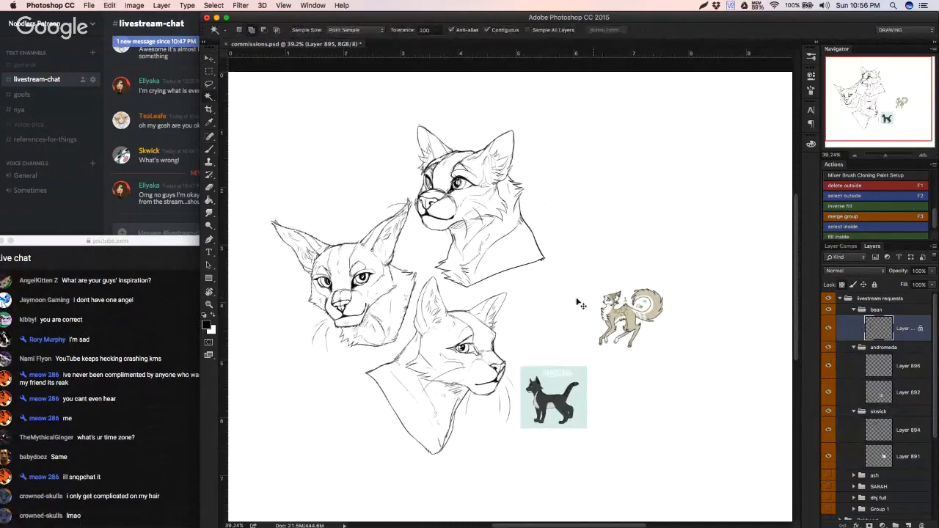
mouse_move(544, 308)
mouse_down()
mouse_move(557, 304)
mouse_move(547, 307)
mouse_up()
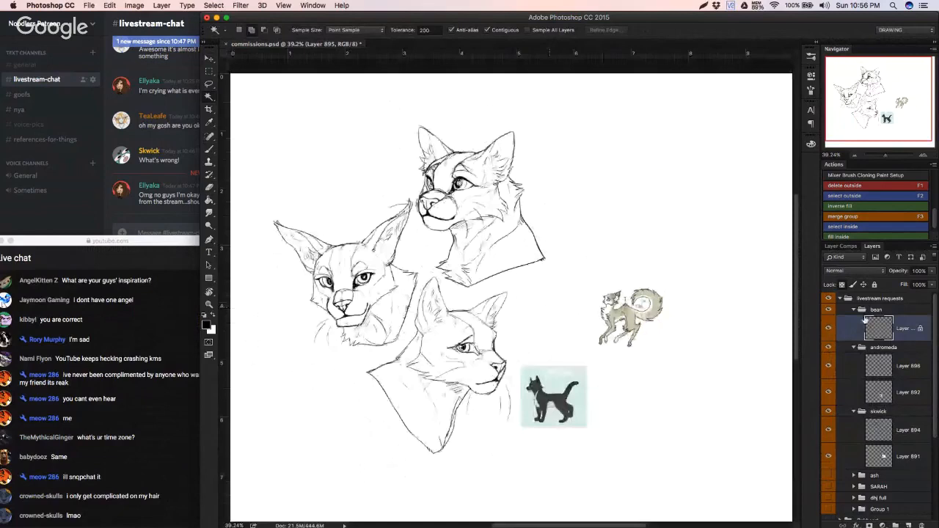
Step: Collapse the bean, andromeda and skwick groups and hide all three
click(854, 309)
click(854, 321)
click(854, 333)
drag(829, 310, 831, 347)
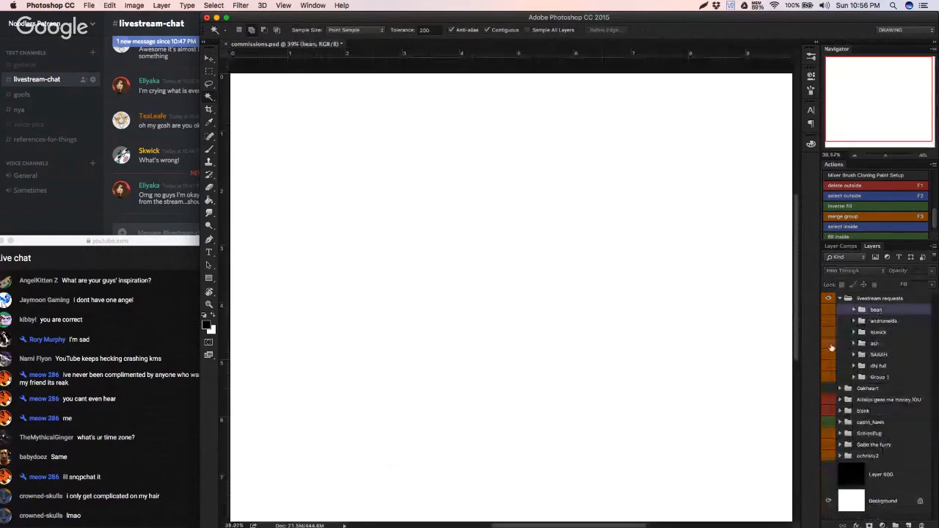
Step: Check the ash and SARAH groups by toggling their visibility, and delete the SARAH group
click(830, 345)
click(829, 345)
click(829, 356)
click(829, 343)
click(828, 343)
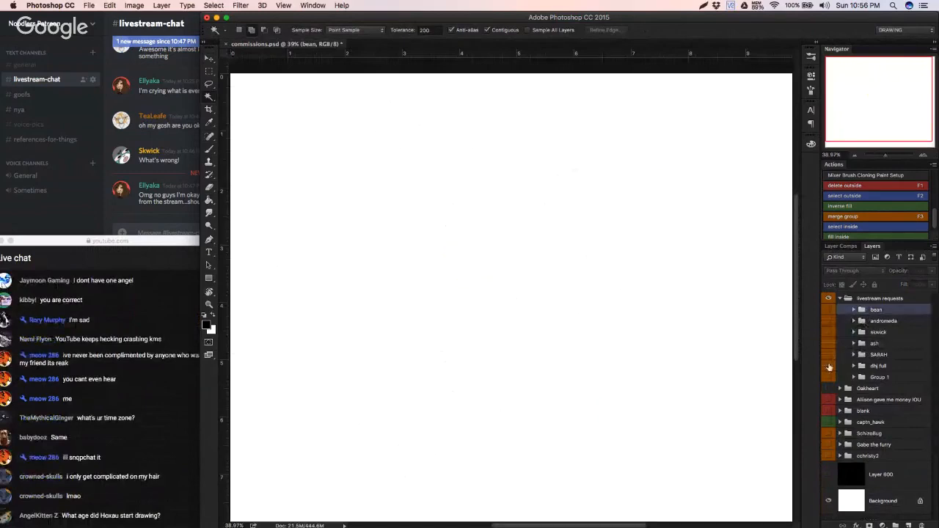
click(878, 355)
key(BackSpace)
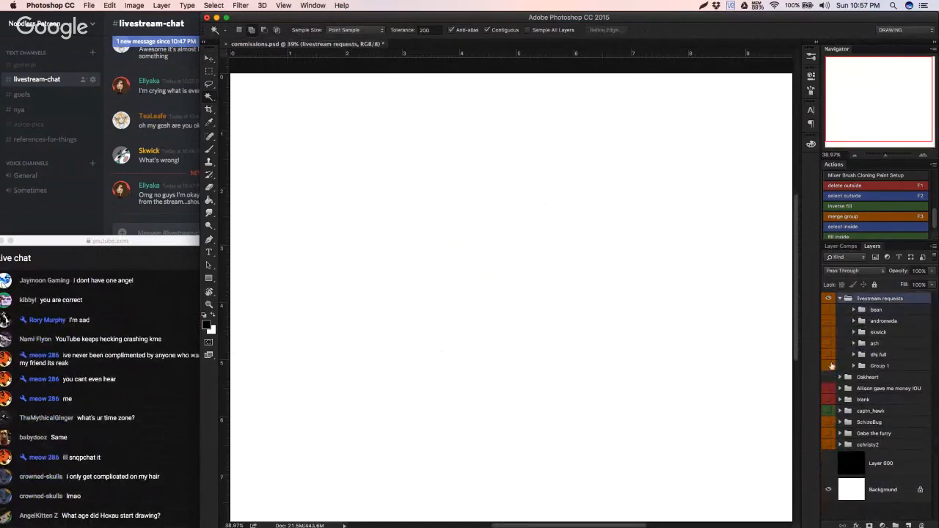
Step: Check the artwork in Group 1 and dhj full by toggling each group's visibility
click(829, 364)
click(829, 364)
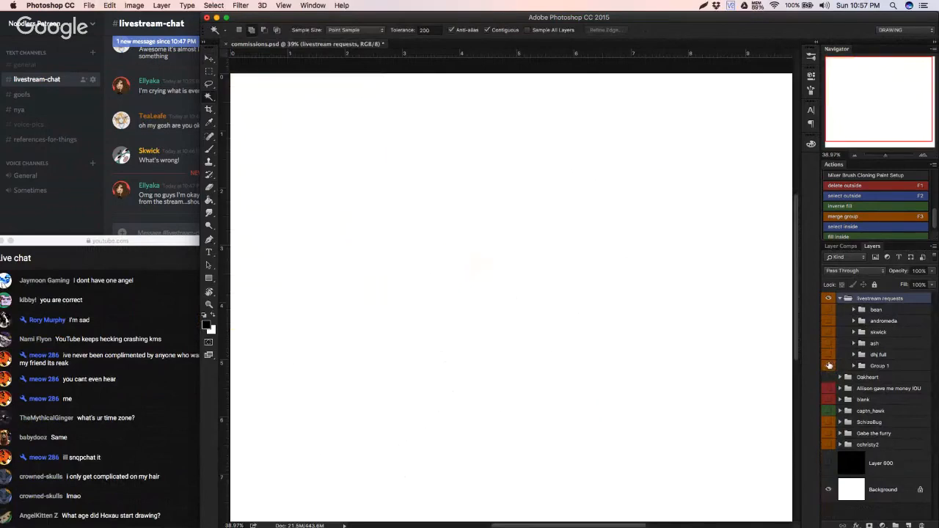
click(829, 364)
click(826, 366)
click(829, 355)
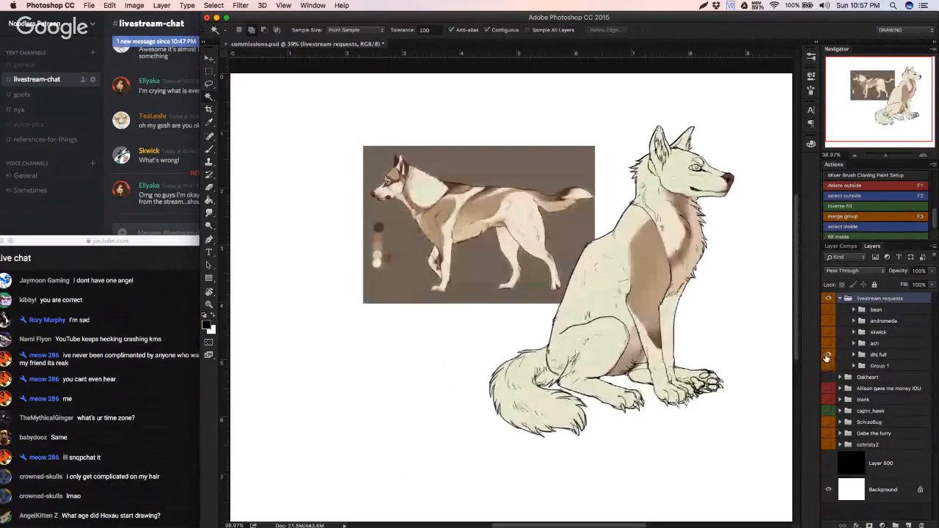
click(828, 355)
Step: Check the ash group and hide it again, and make the skwick, andromeda and bean groups visible
click(828, 343)
click(830, 334)
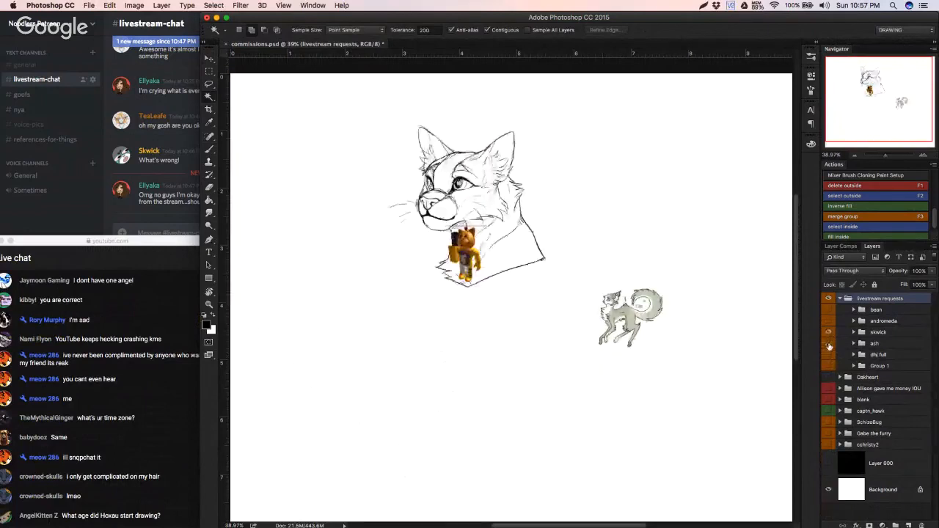
click(830, 344)
click(828, 322)
click(827, 321)
click(828, 321)
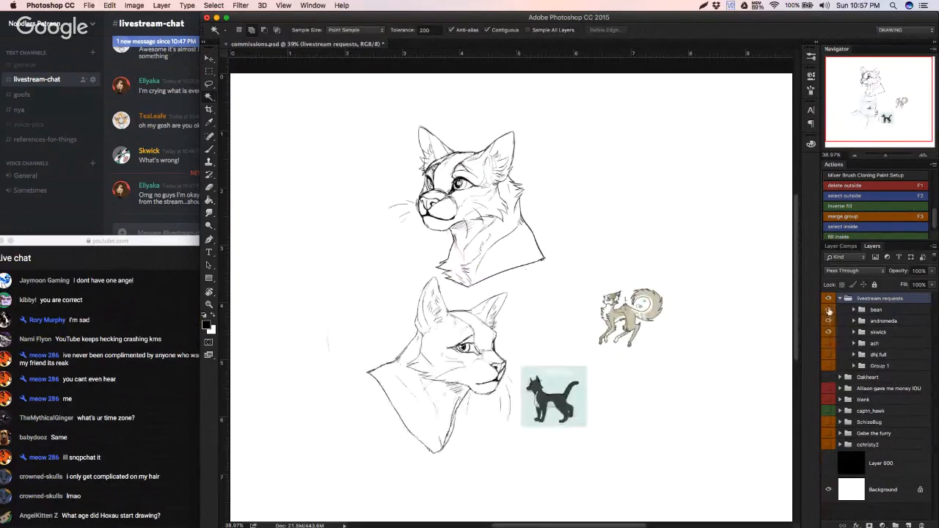
click(829, 311)
click(830, 312)
click(829, 310)
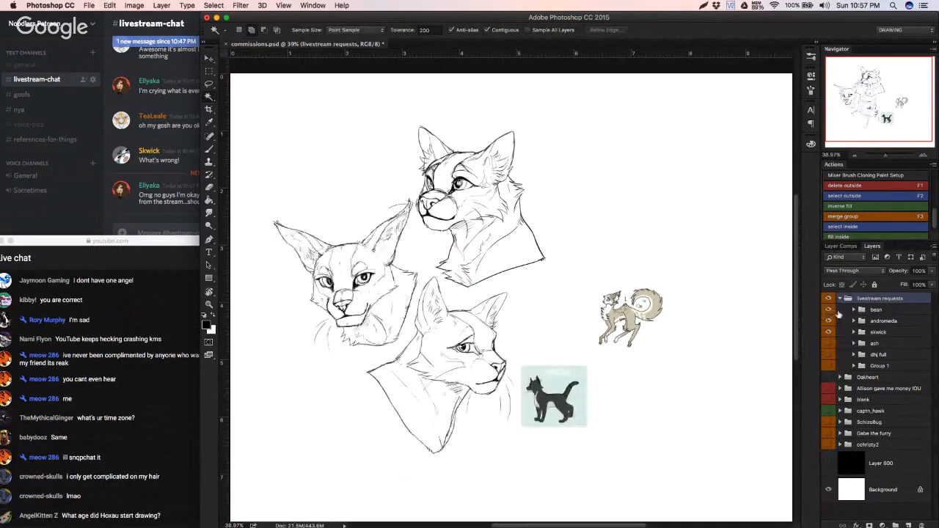
Step: Expand the andromeda group, make Layer 896 active and save commissions.psd
click(828, 320)
click(828, 320)
click(851, 322)
click(853, 324)
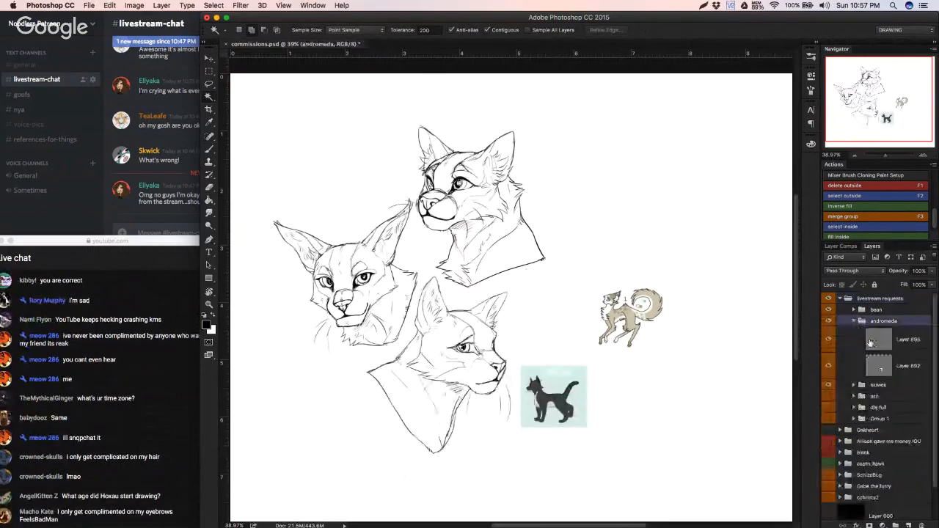
click(873, 340)
key(b)
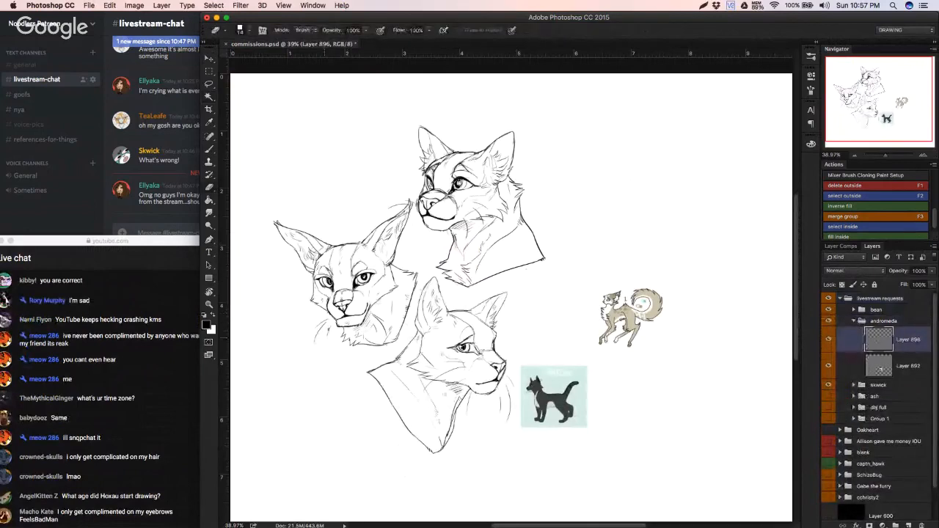
key(super+s)
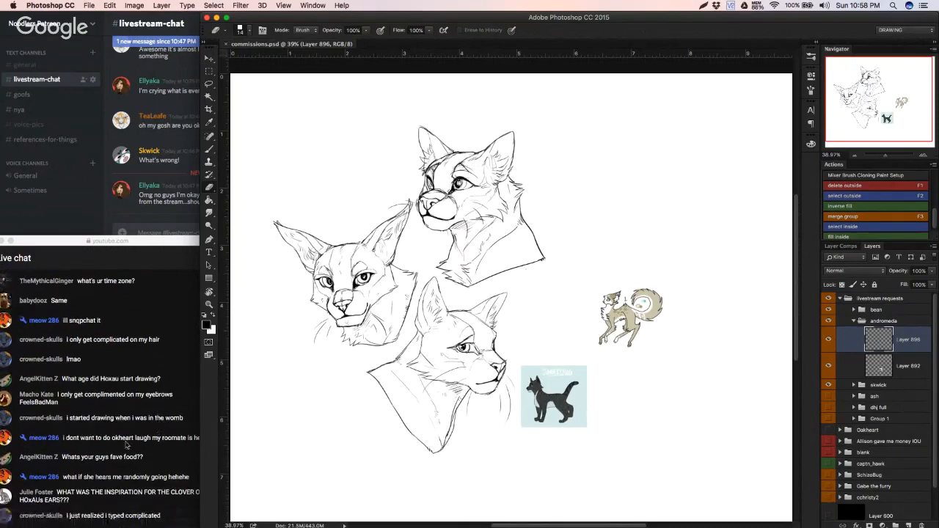
Step: Switch to the YouTube live chat and read the viewers' messages
click(128, 445)
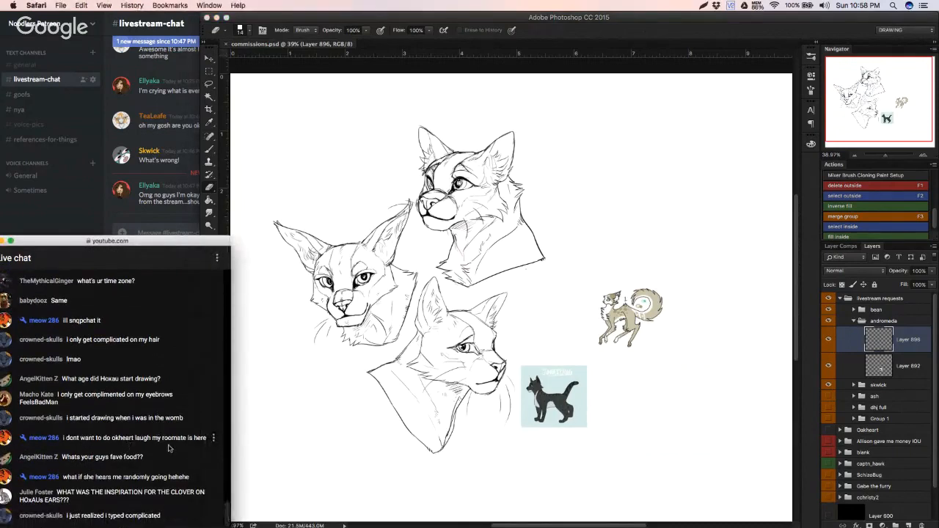
click(901, 342)
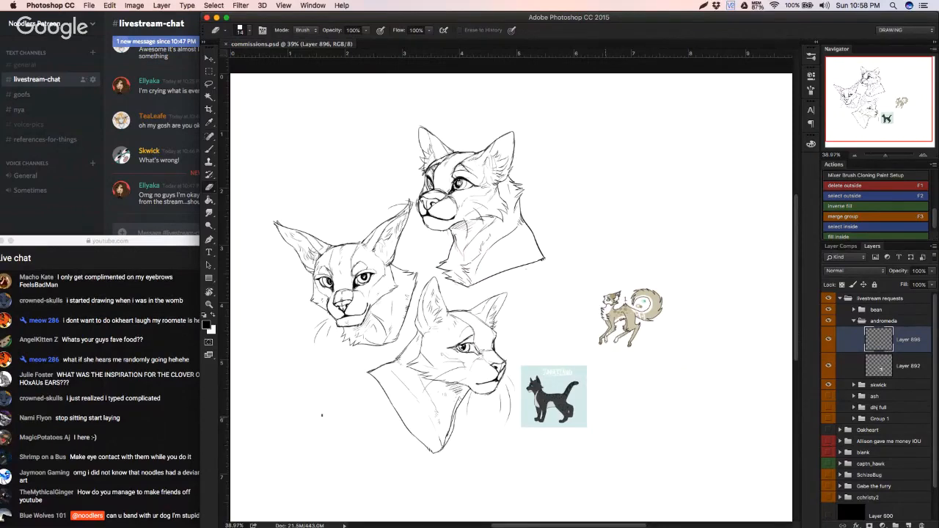
click(151, 402)
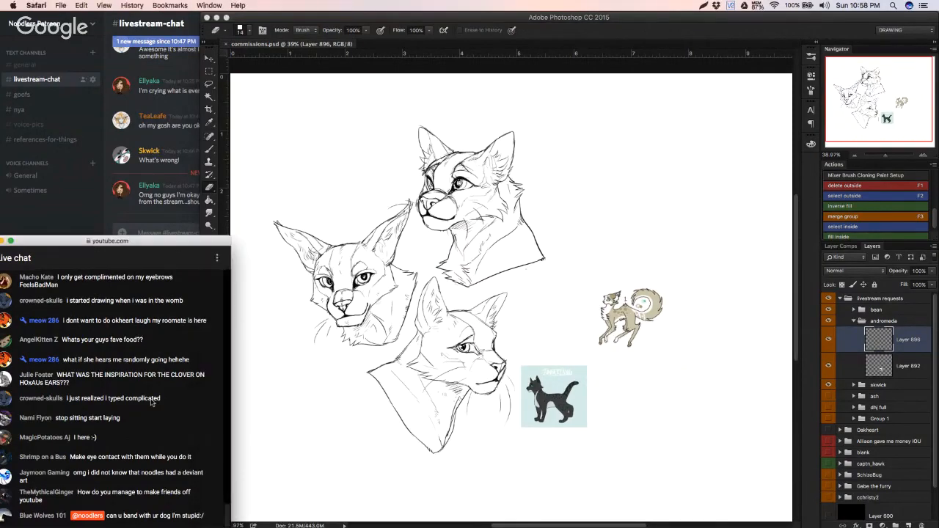